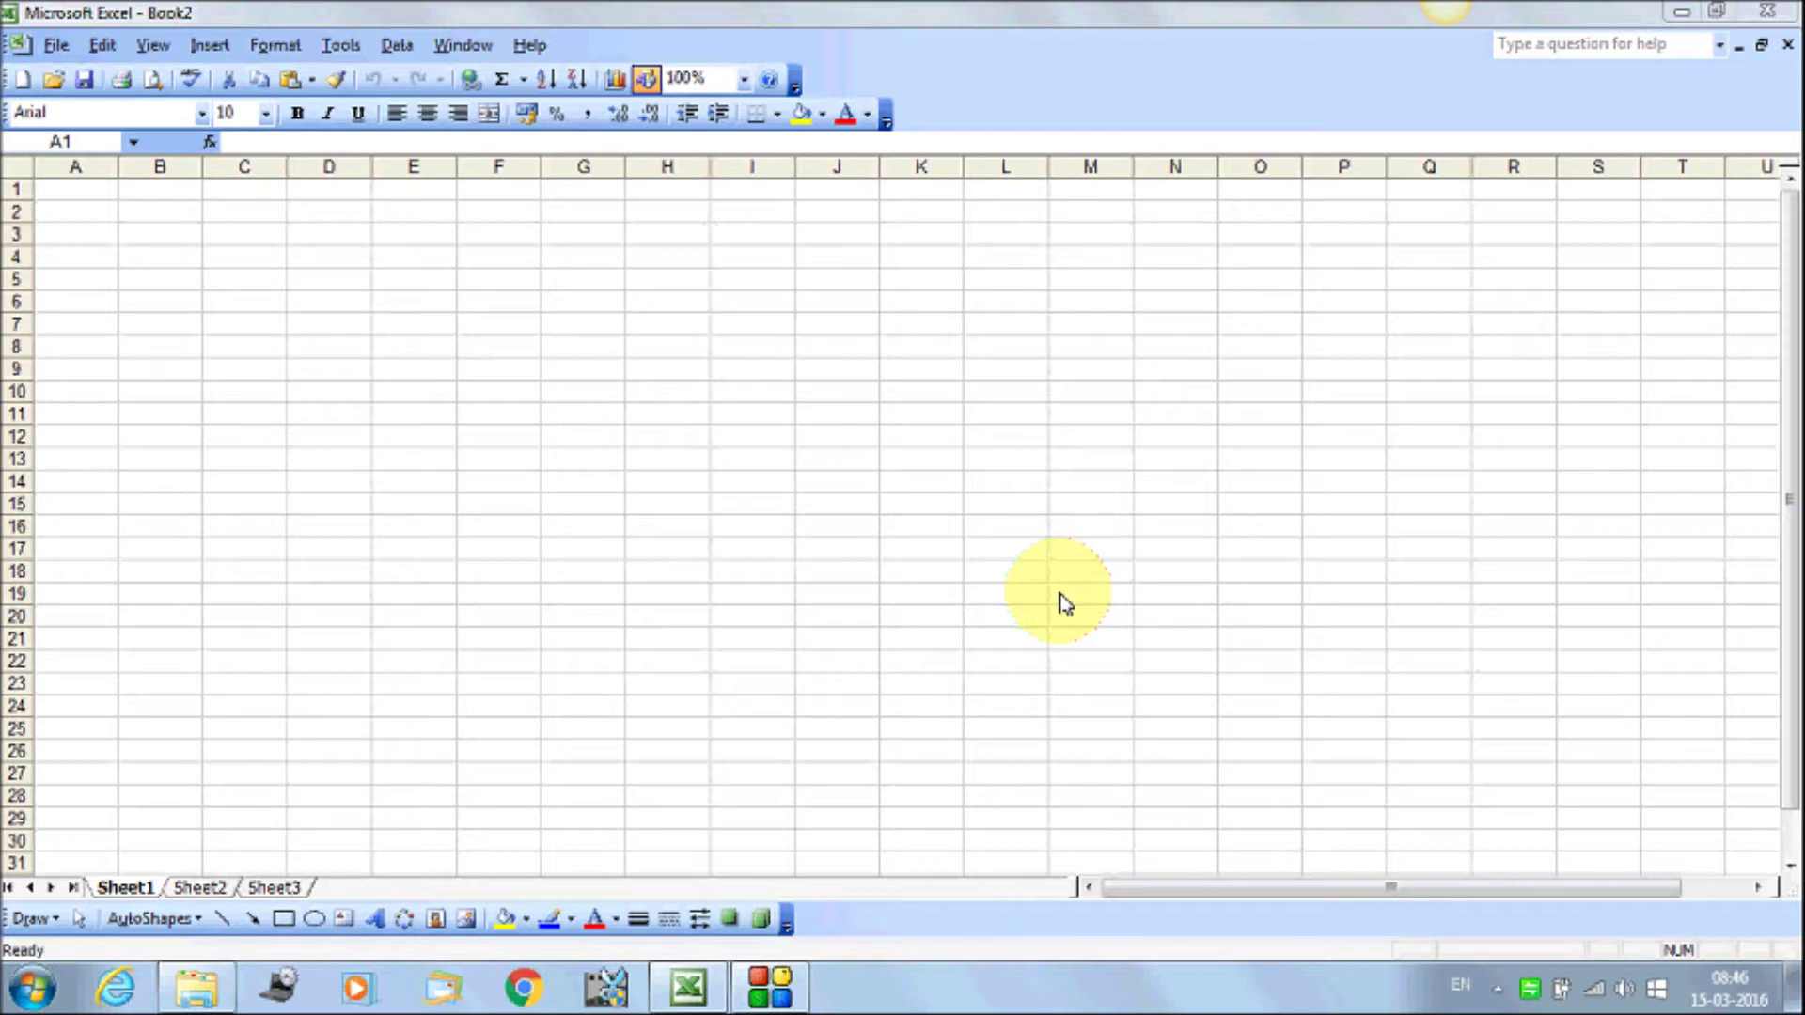
Open the student marksheet workbook from the Excel Sheet folder
{"action": "left_click", "coordinate": [60, 54]}
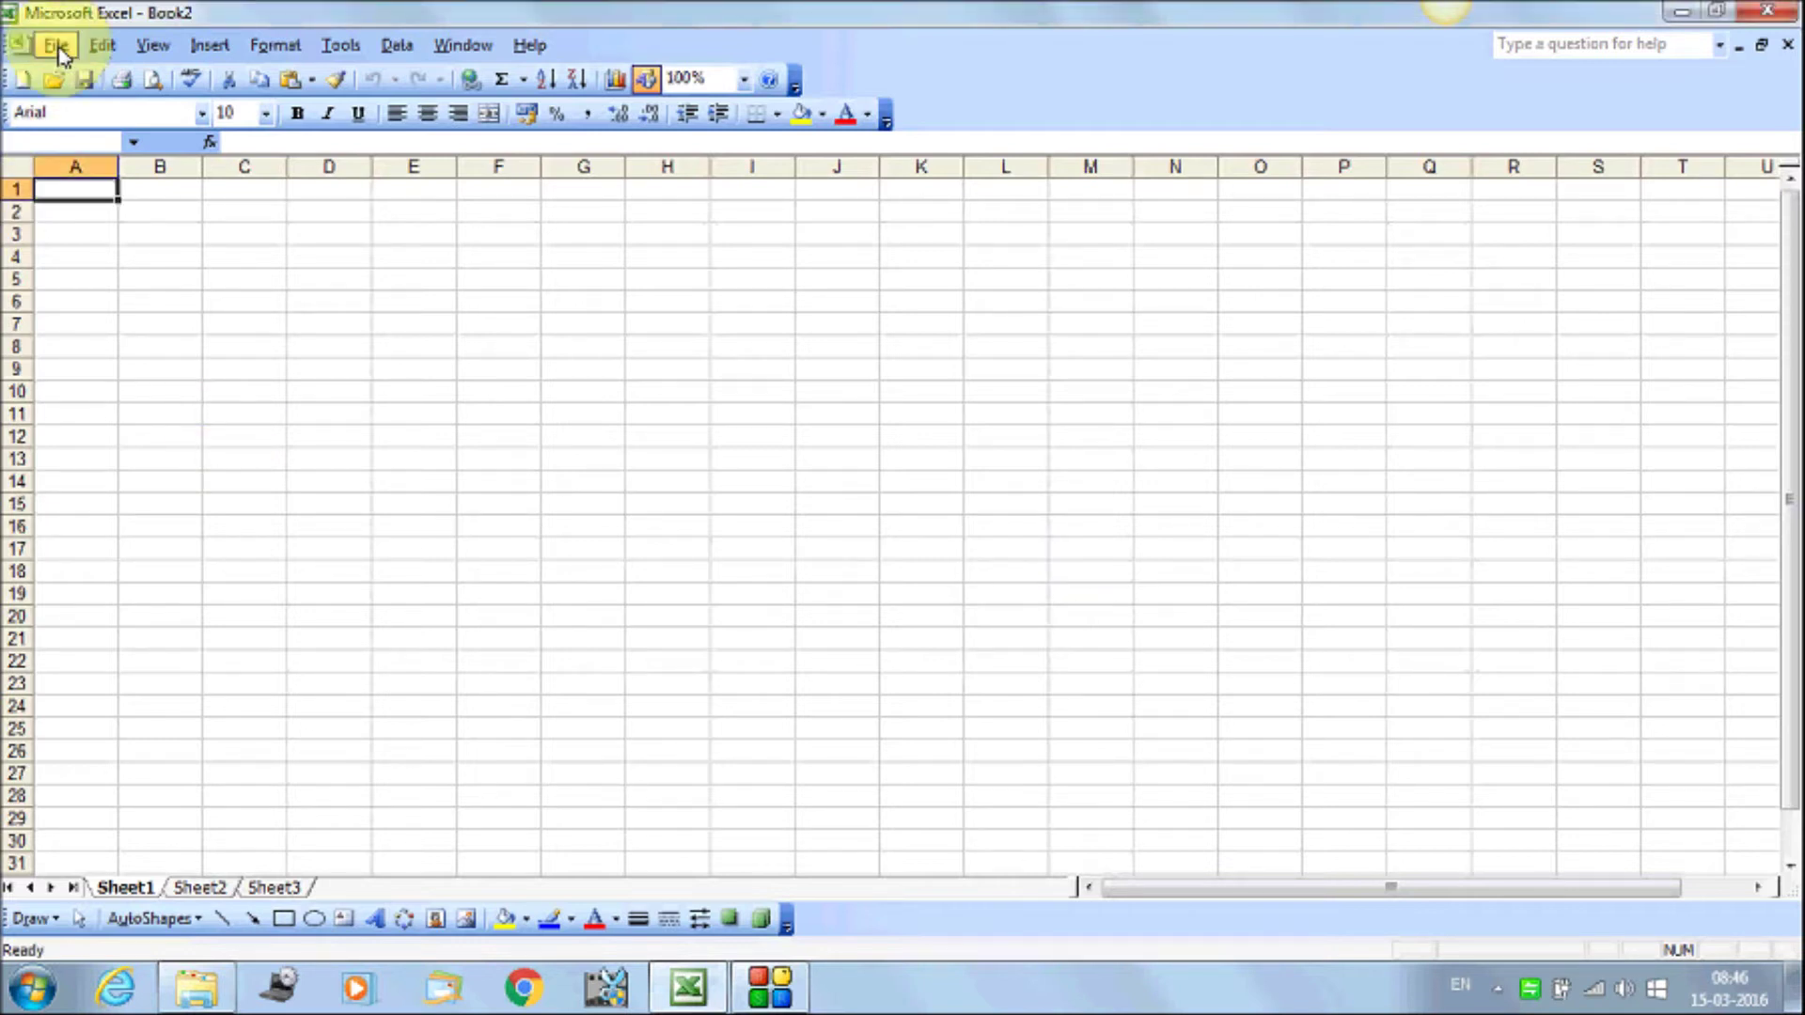
{"action": "left_click", "coordinate": [60, 54]}
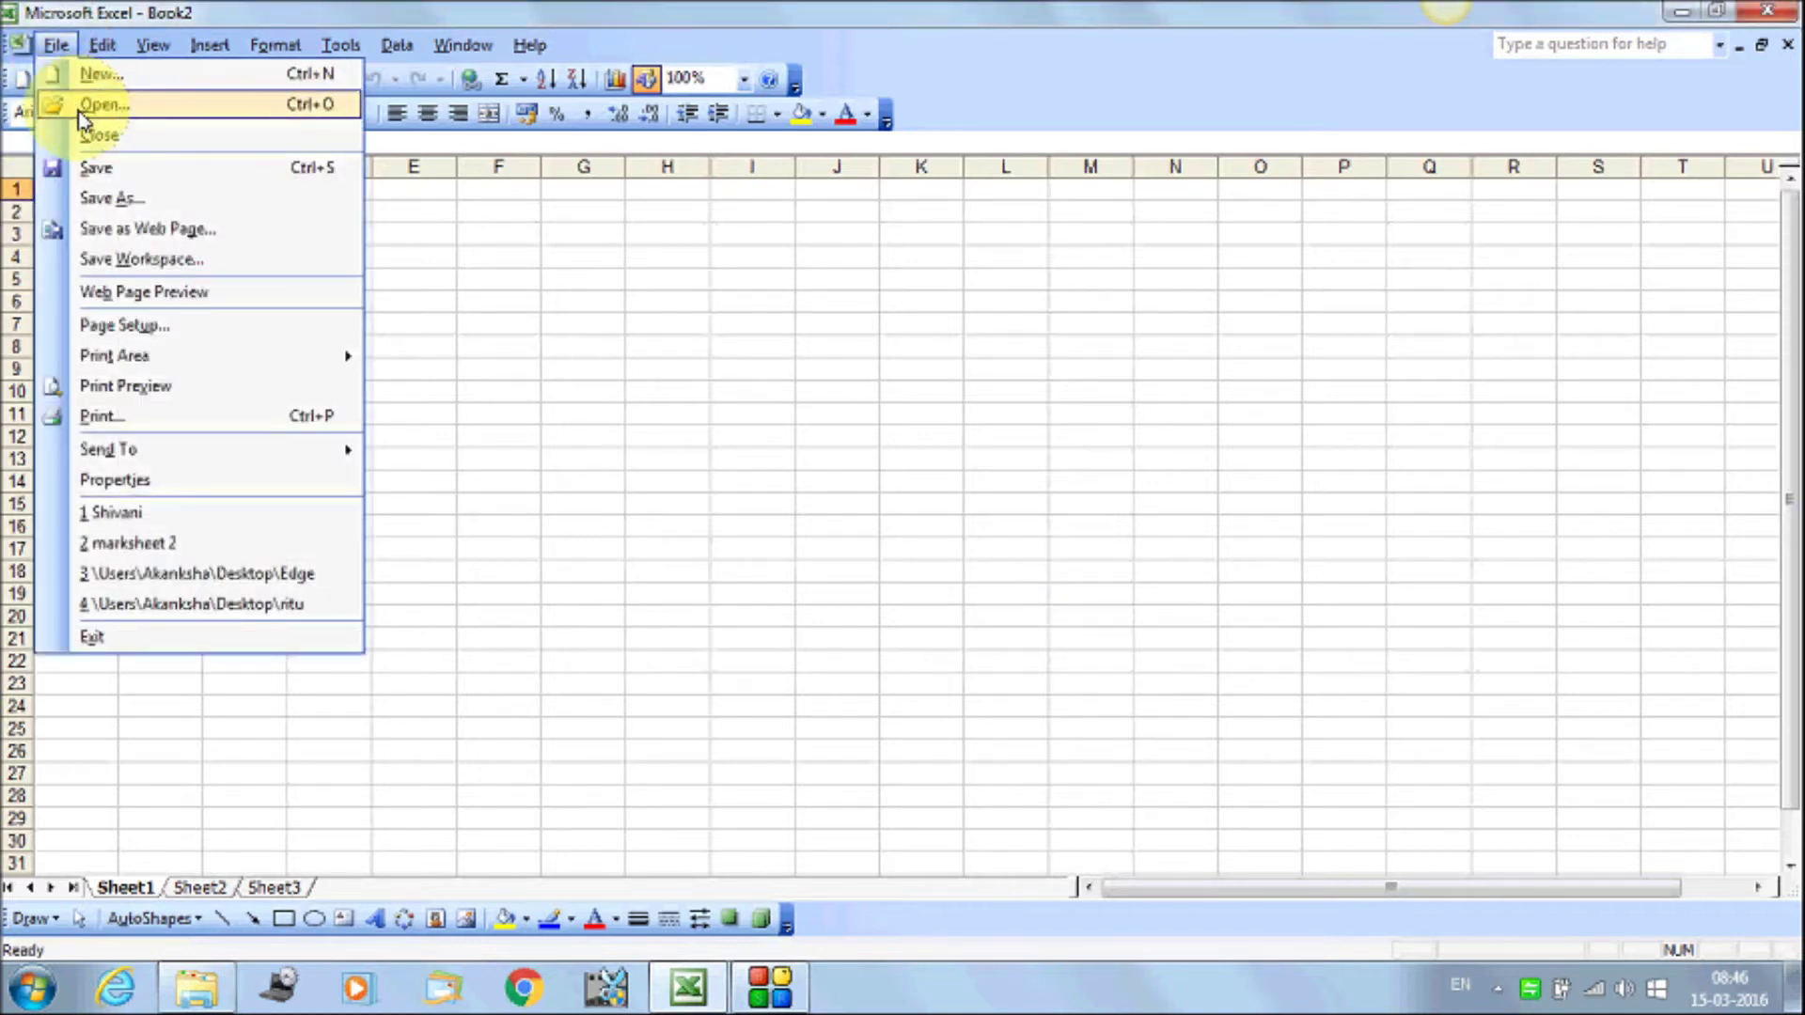
{"action": "left_click", "coordinate": [89, 105]}
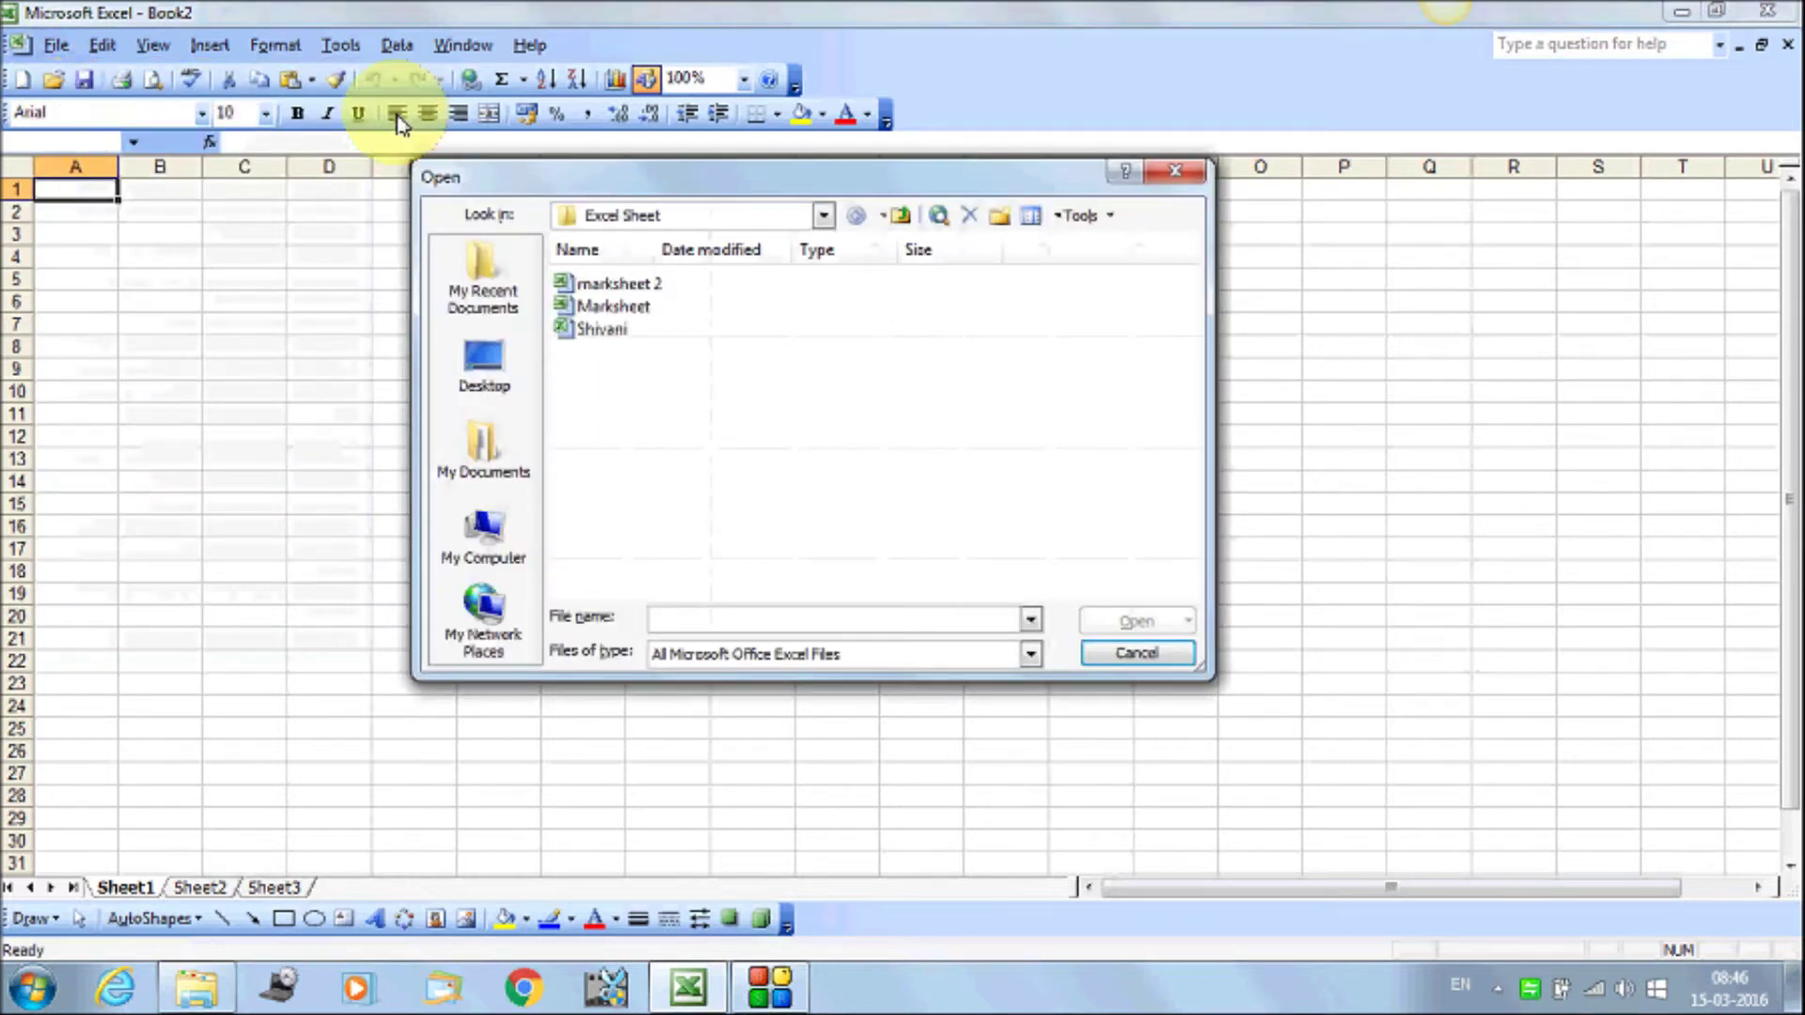
{"action": "left_click", "coordinate": [602, 329]}
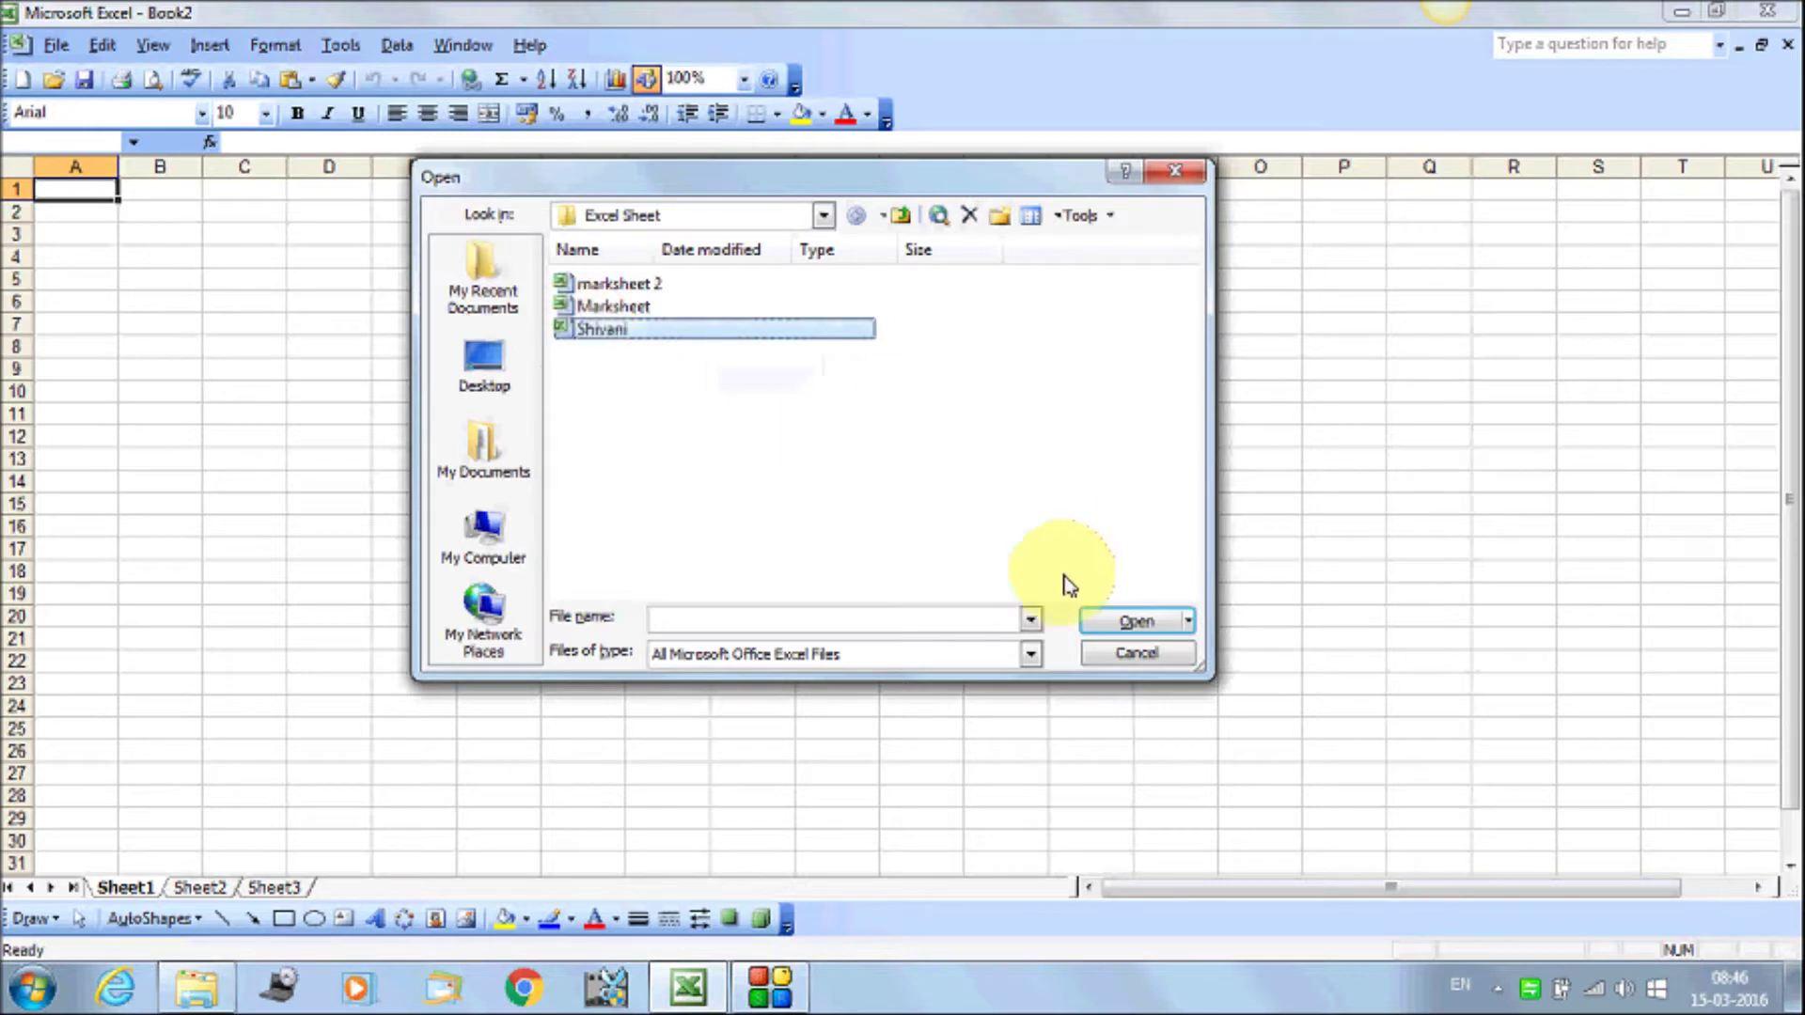
{"action": "left_click", "coordinate": [1096, 625]}
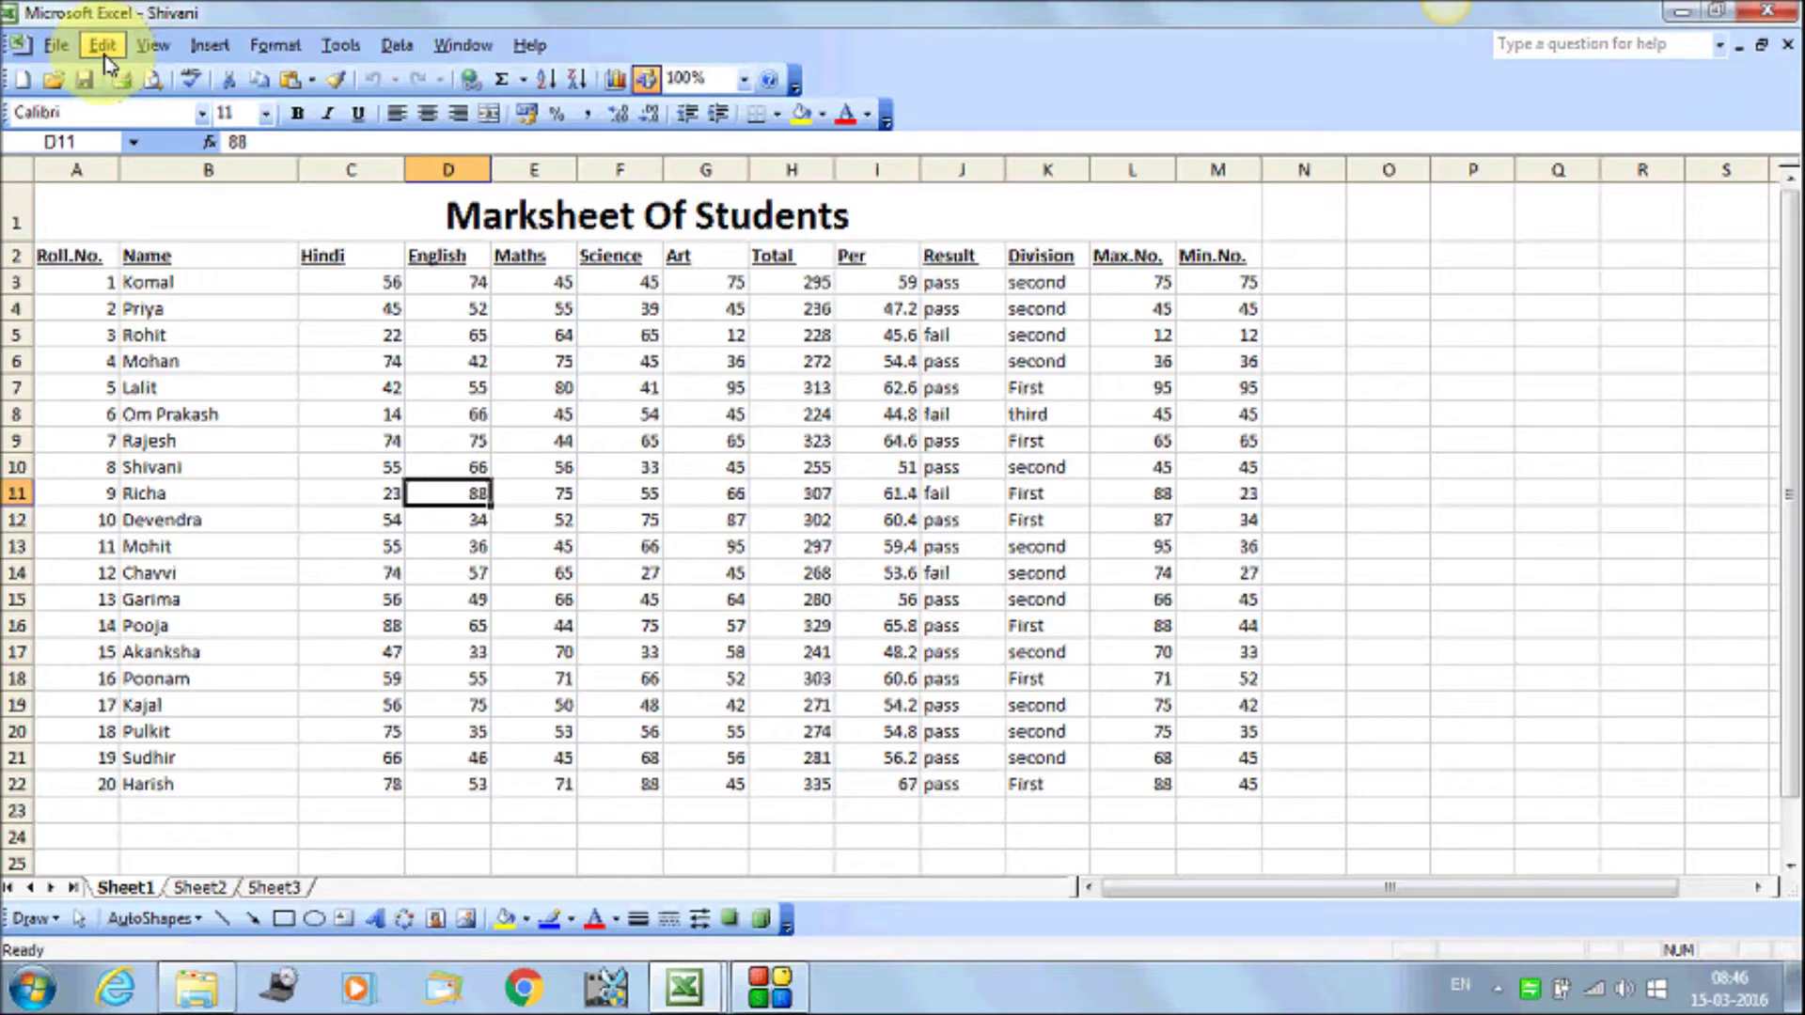
{"action": "left_click", "coordinate": [102, 45]}
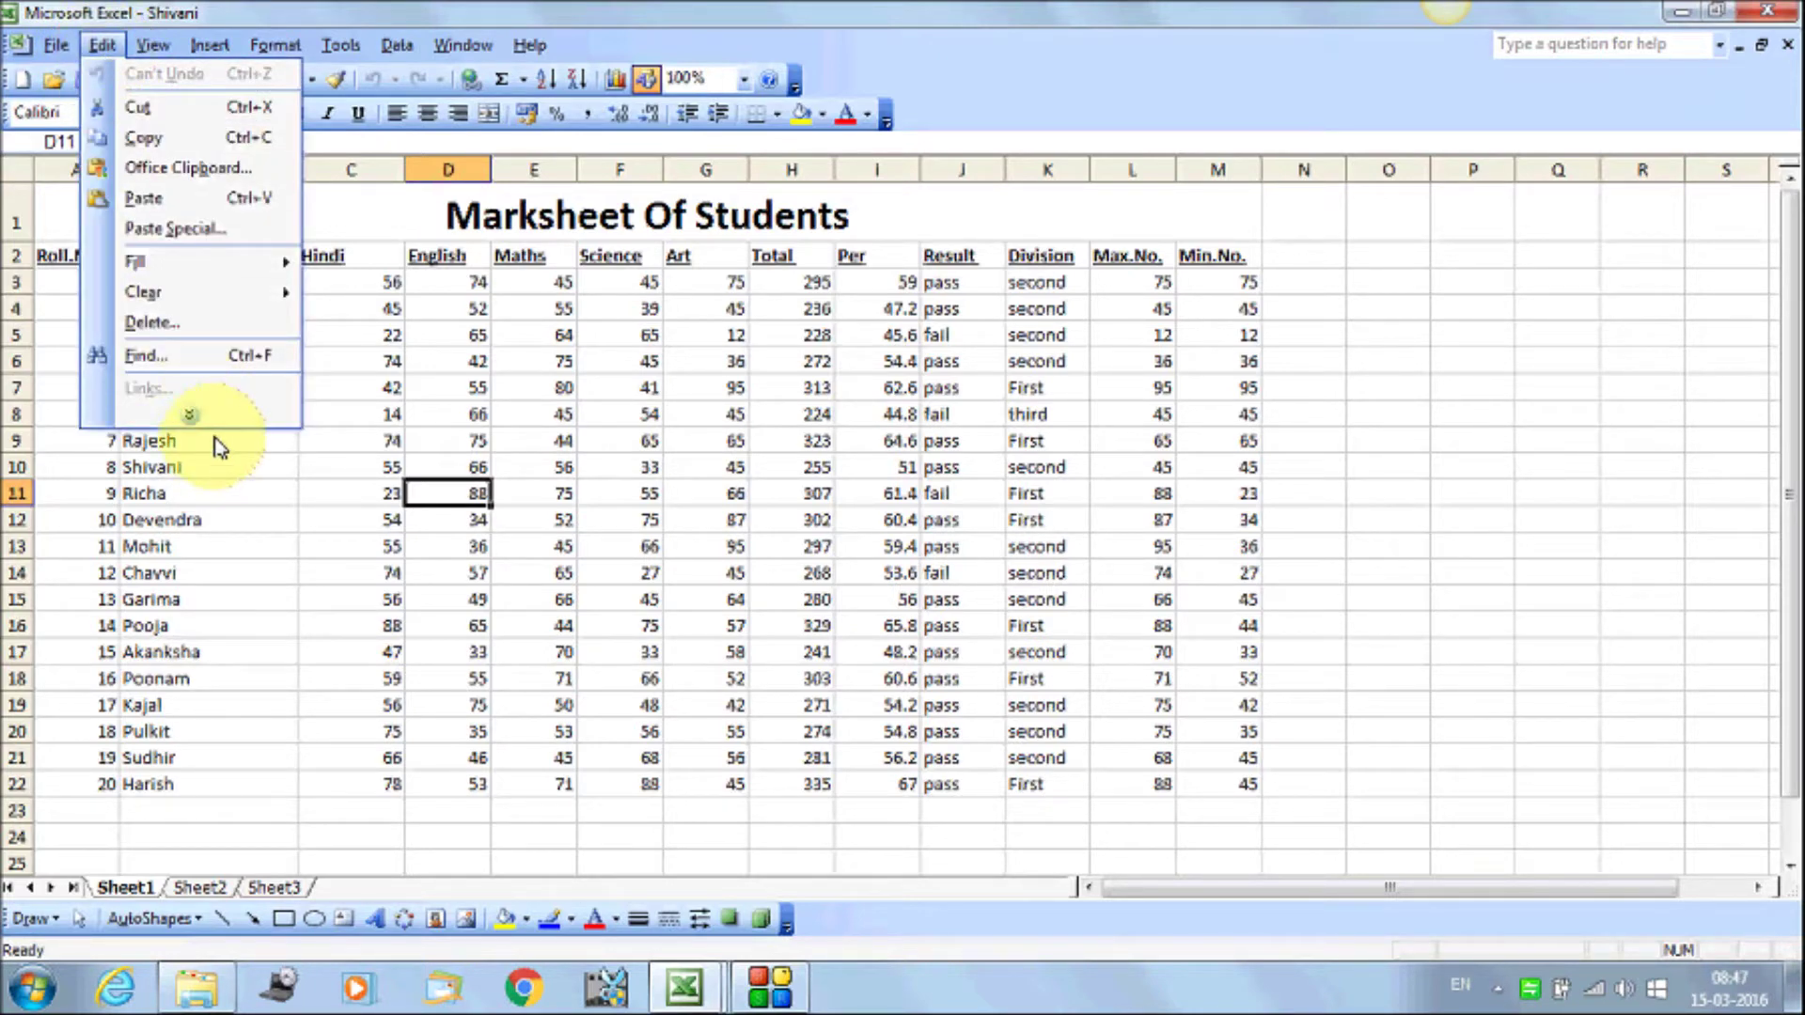
{"action": "left_click", "coordinate": [192, 416]}
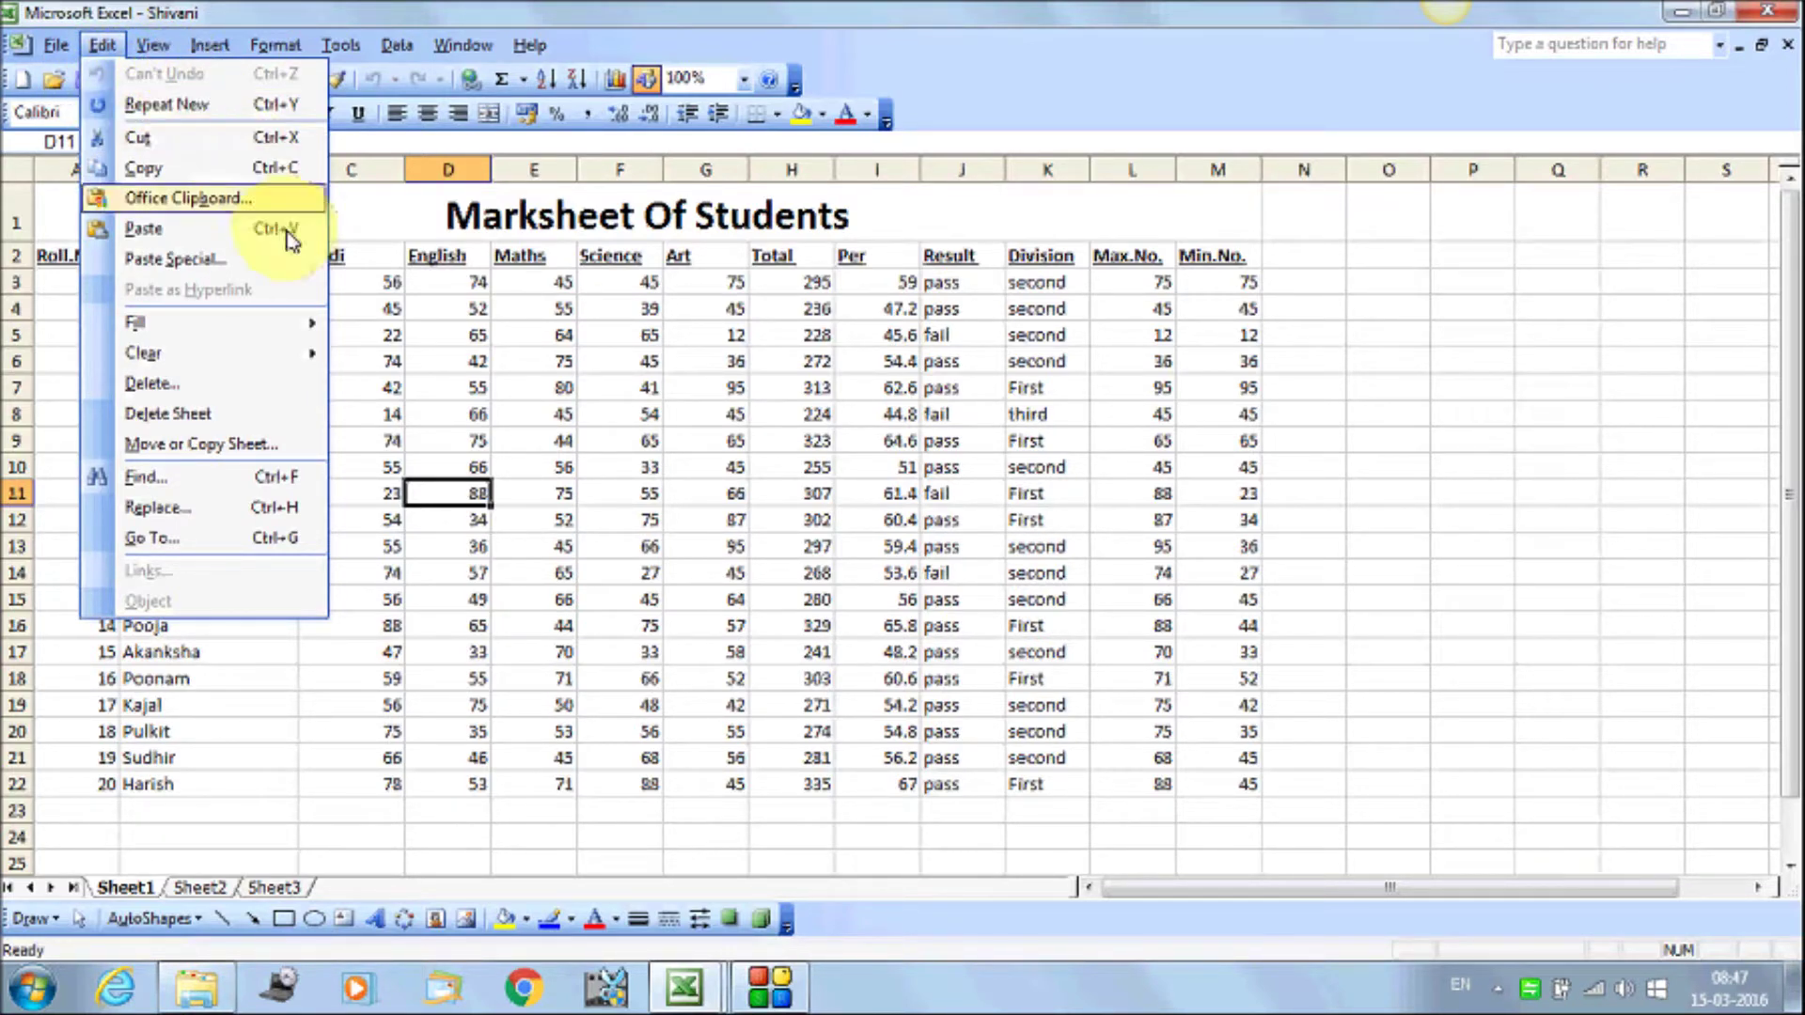
{"action": "left_click", "coordinate": [498, 525]}
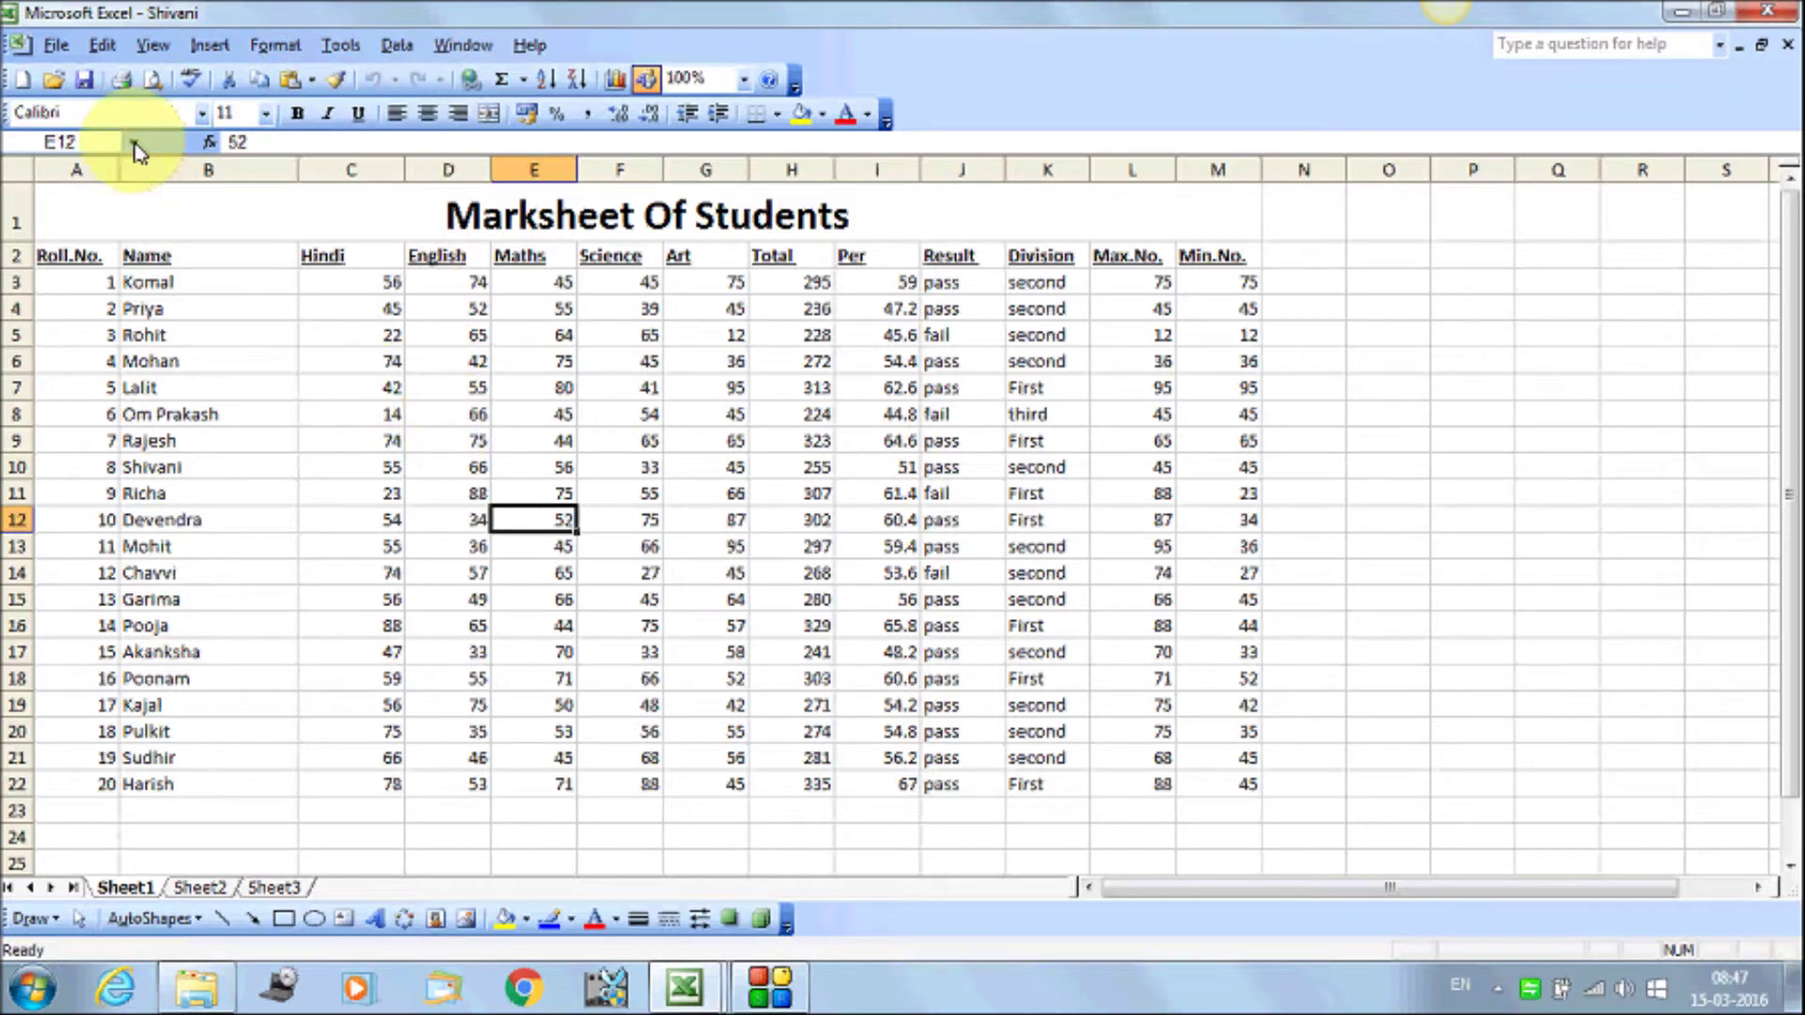
{"action": "left_click", "coordinate": [101, 45]}
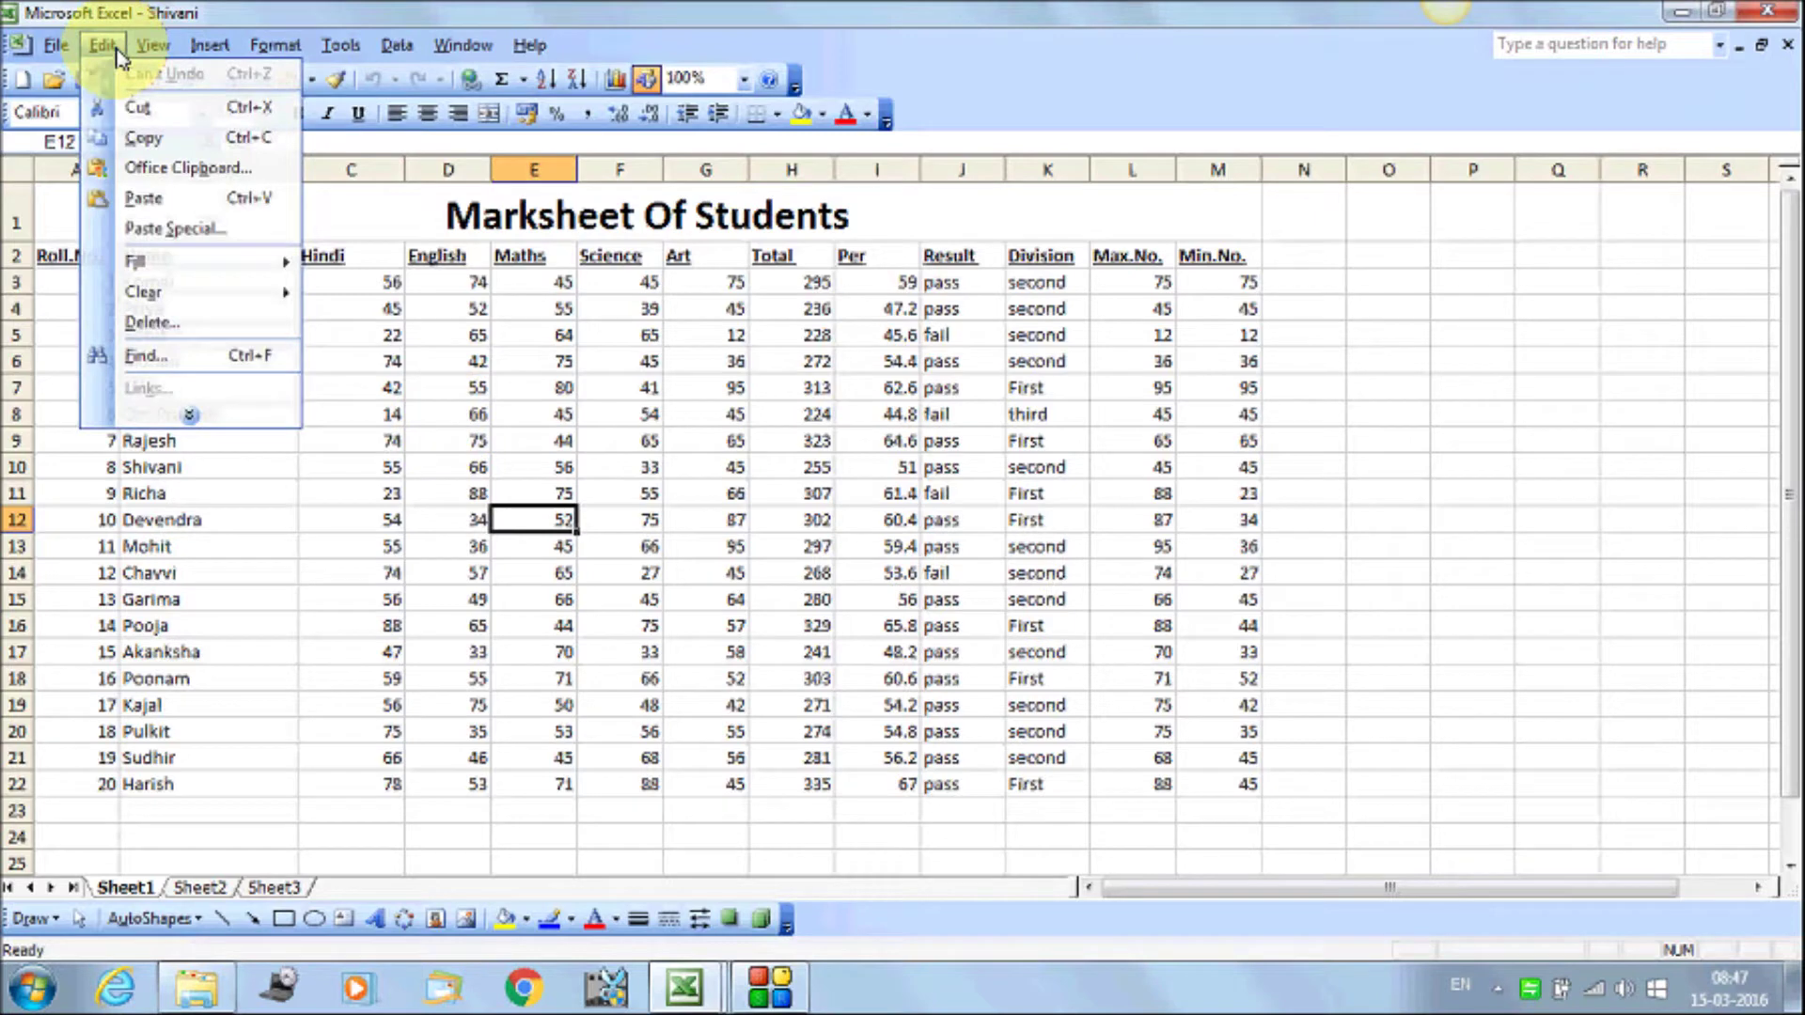
{"action": "left_click", "coordinate": [193, 418]}
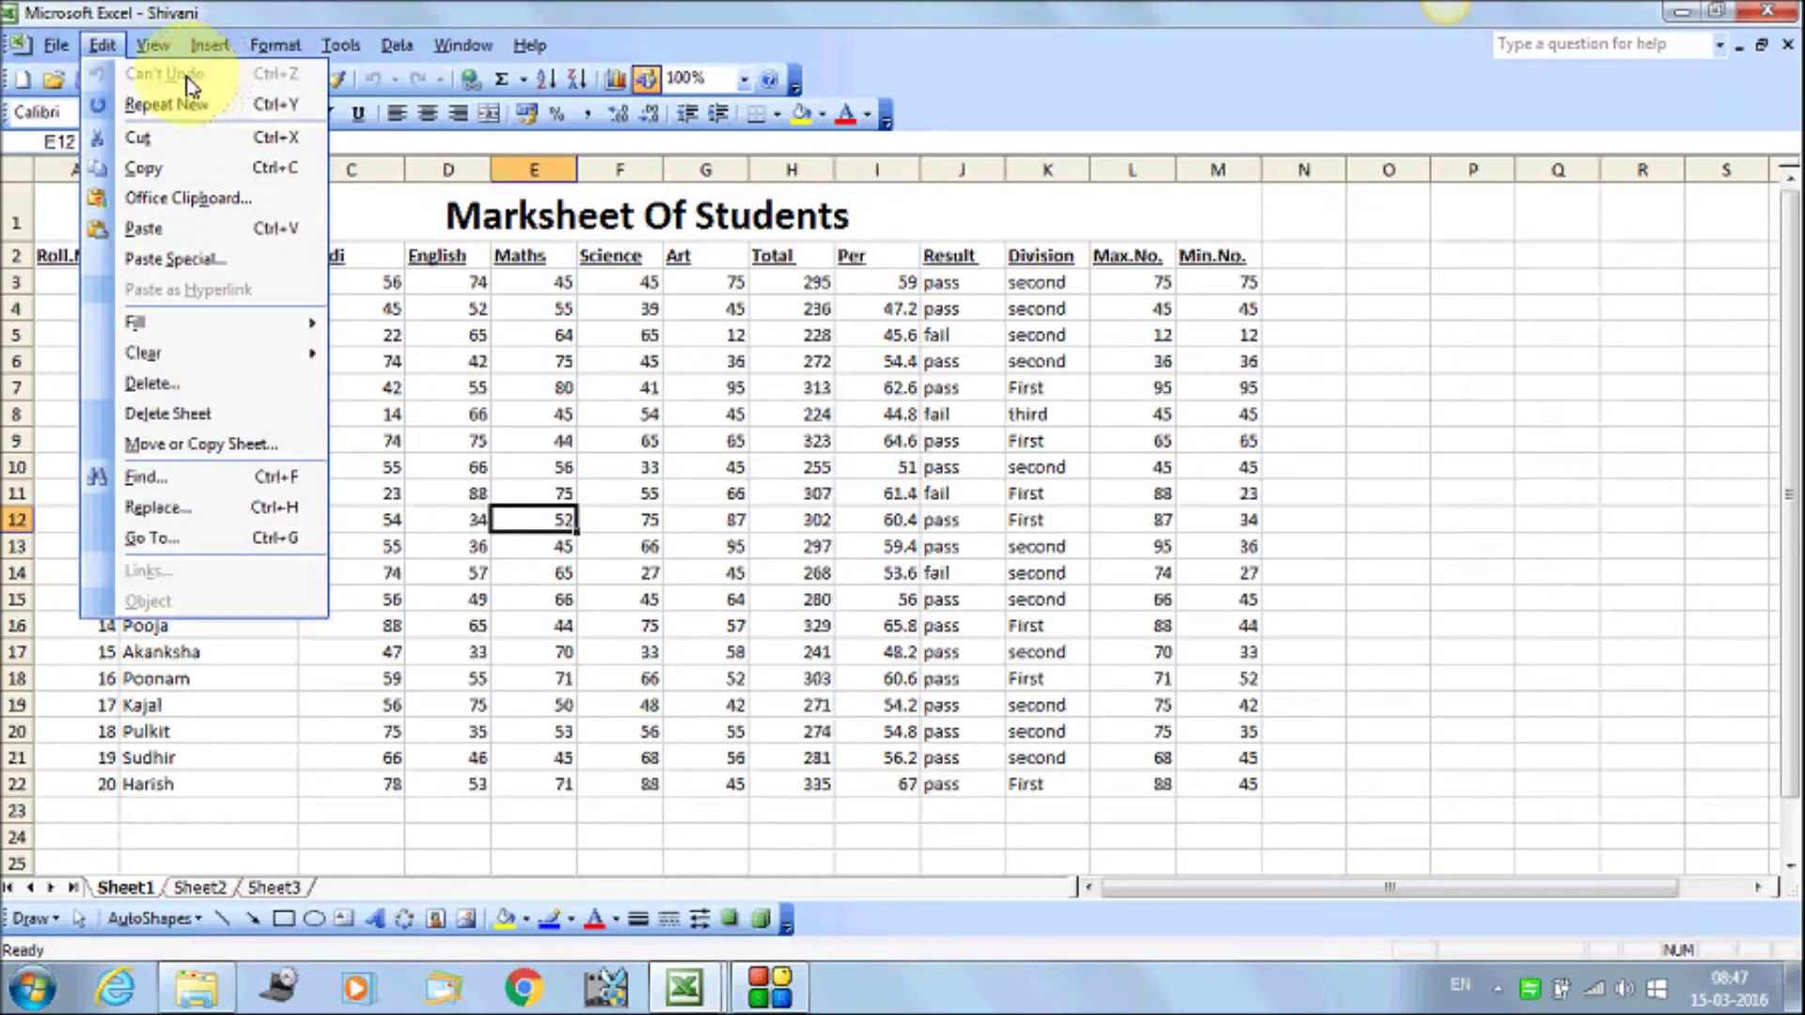
{"action": "left_click", "coordinate": [434, 436]}
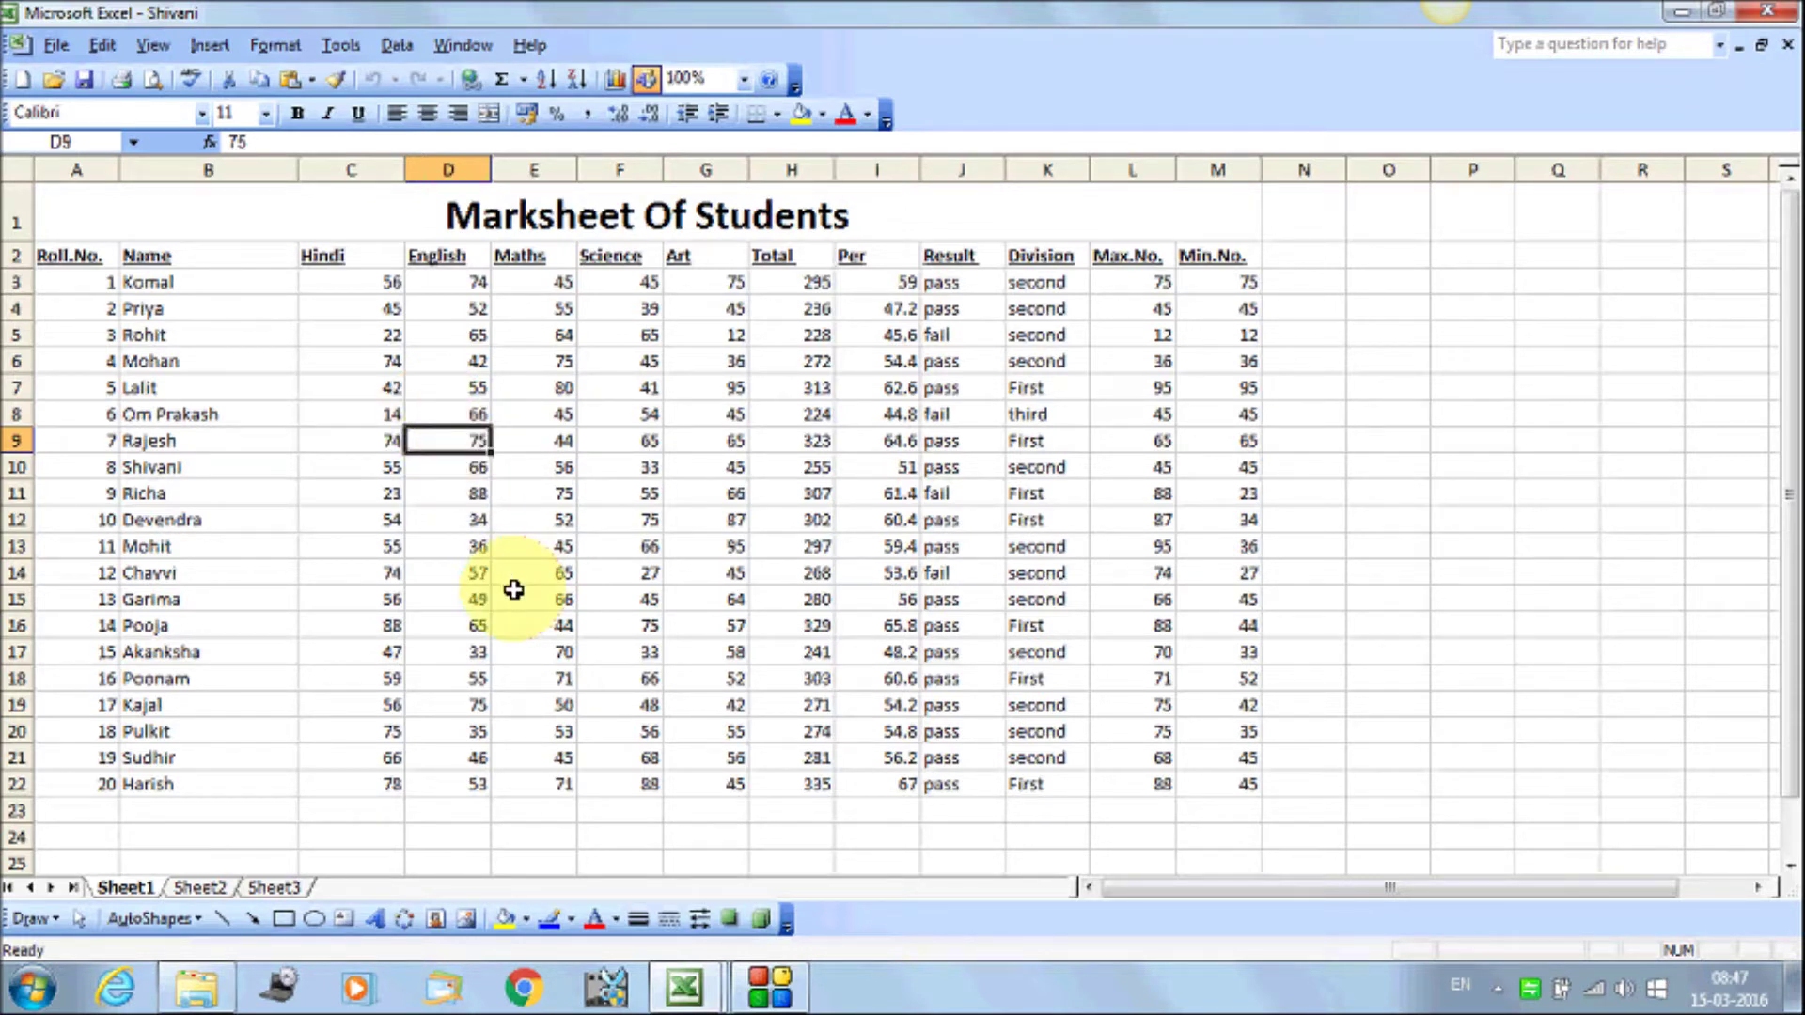
Enter 65 as the English mark in D9 in place of 75
{"action": "type", "text": "65"}
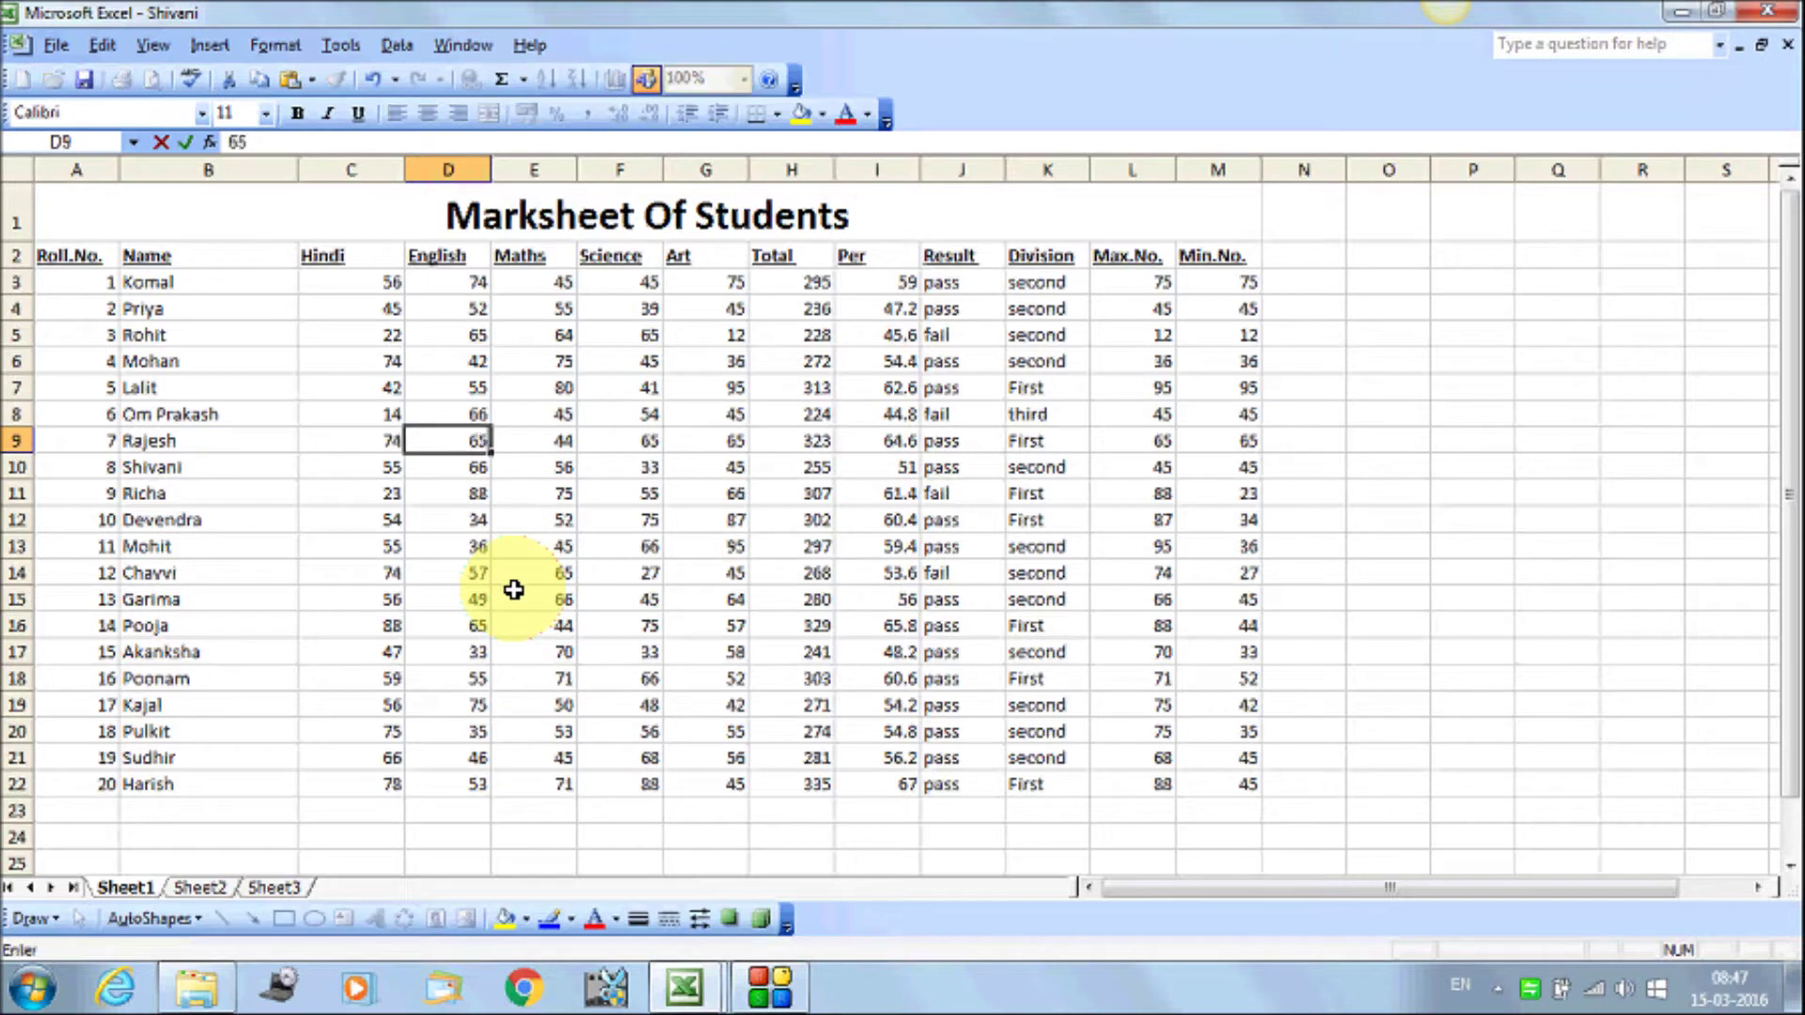
{"action": "key", "text": "Return"}
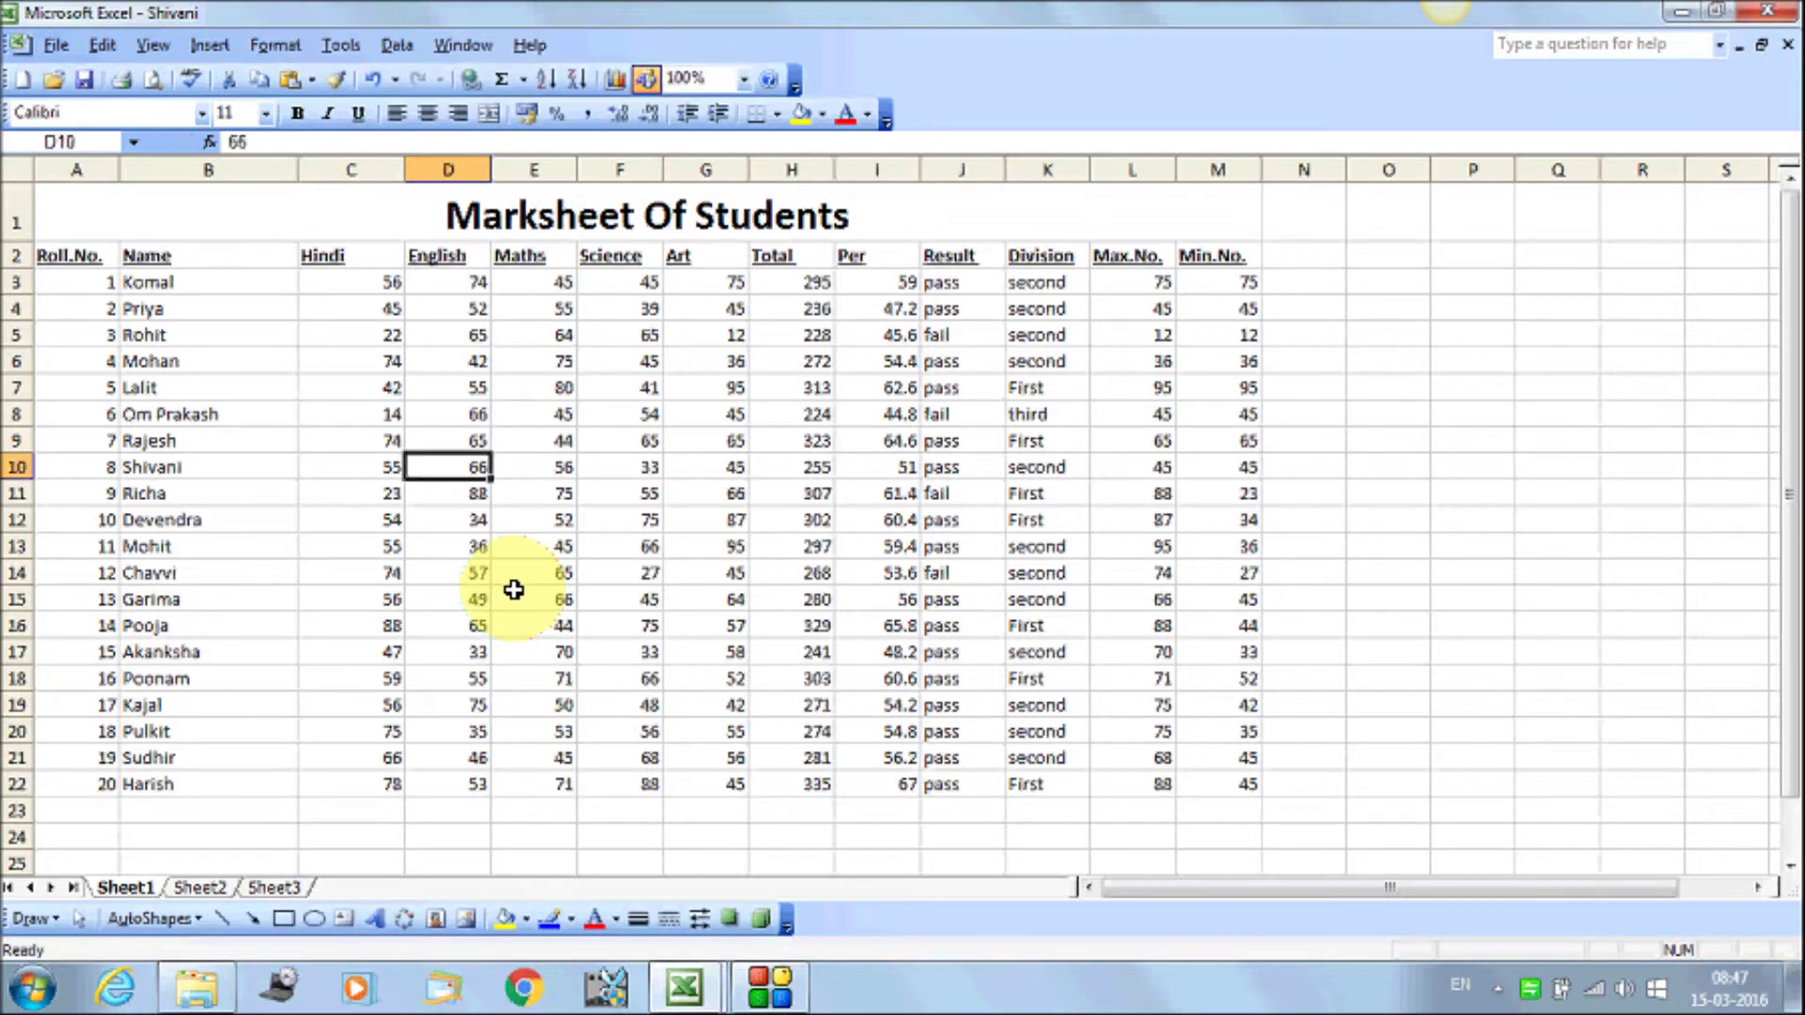
{"action": "left_click", "coordinate": [464, 449]}
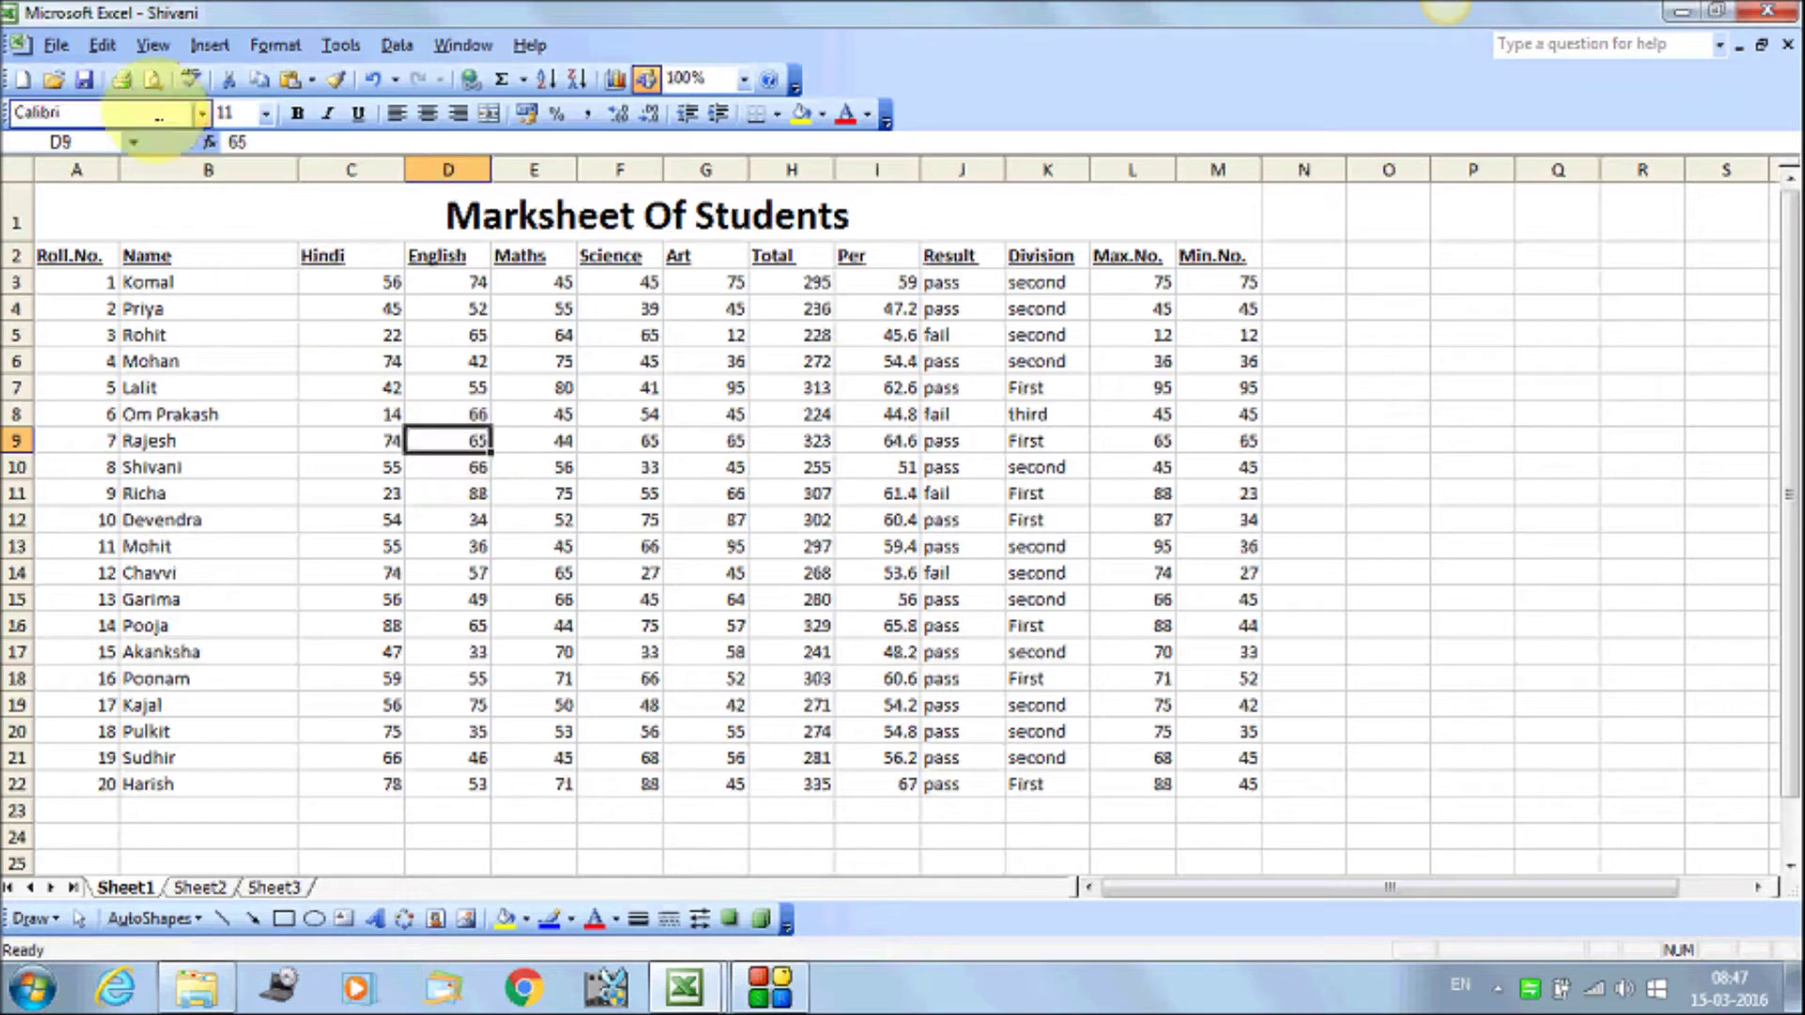
Undo the entry so D9 returns to 75
{"action": "left_click", "coordinate": [102, 47]}
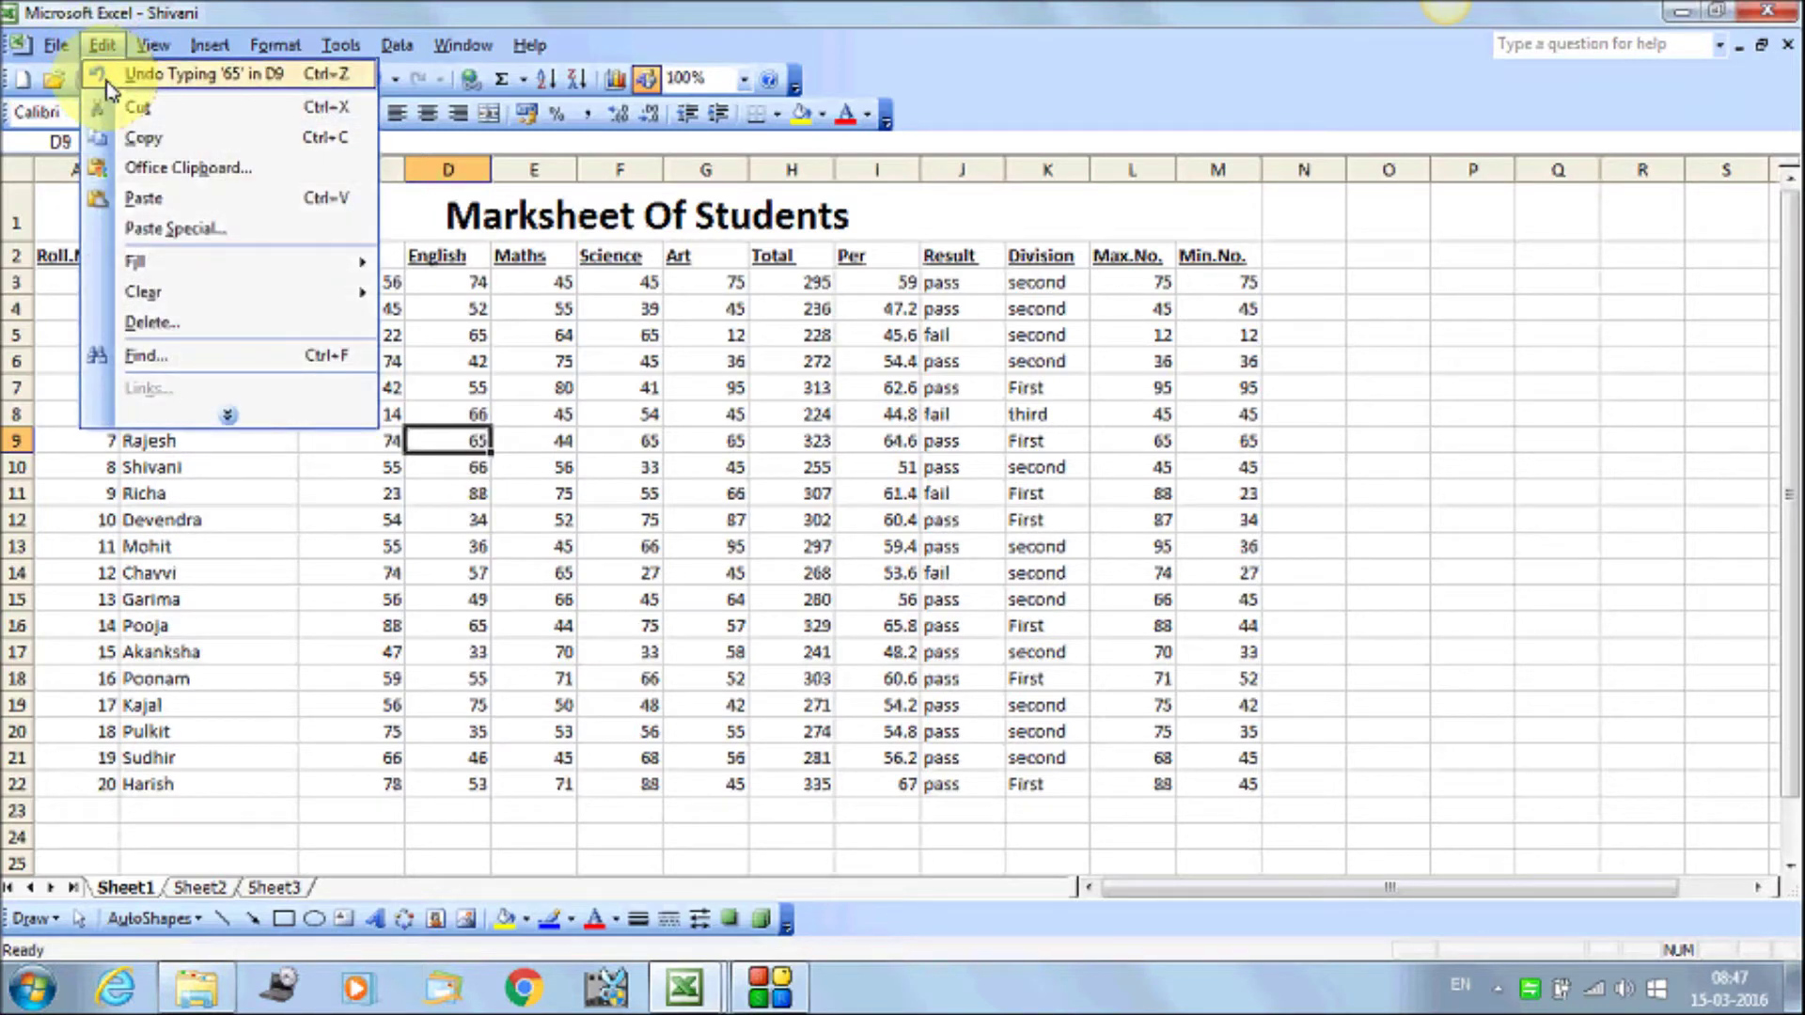
{"action": "left_click", "coordinate": [108, 83]}
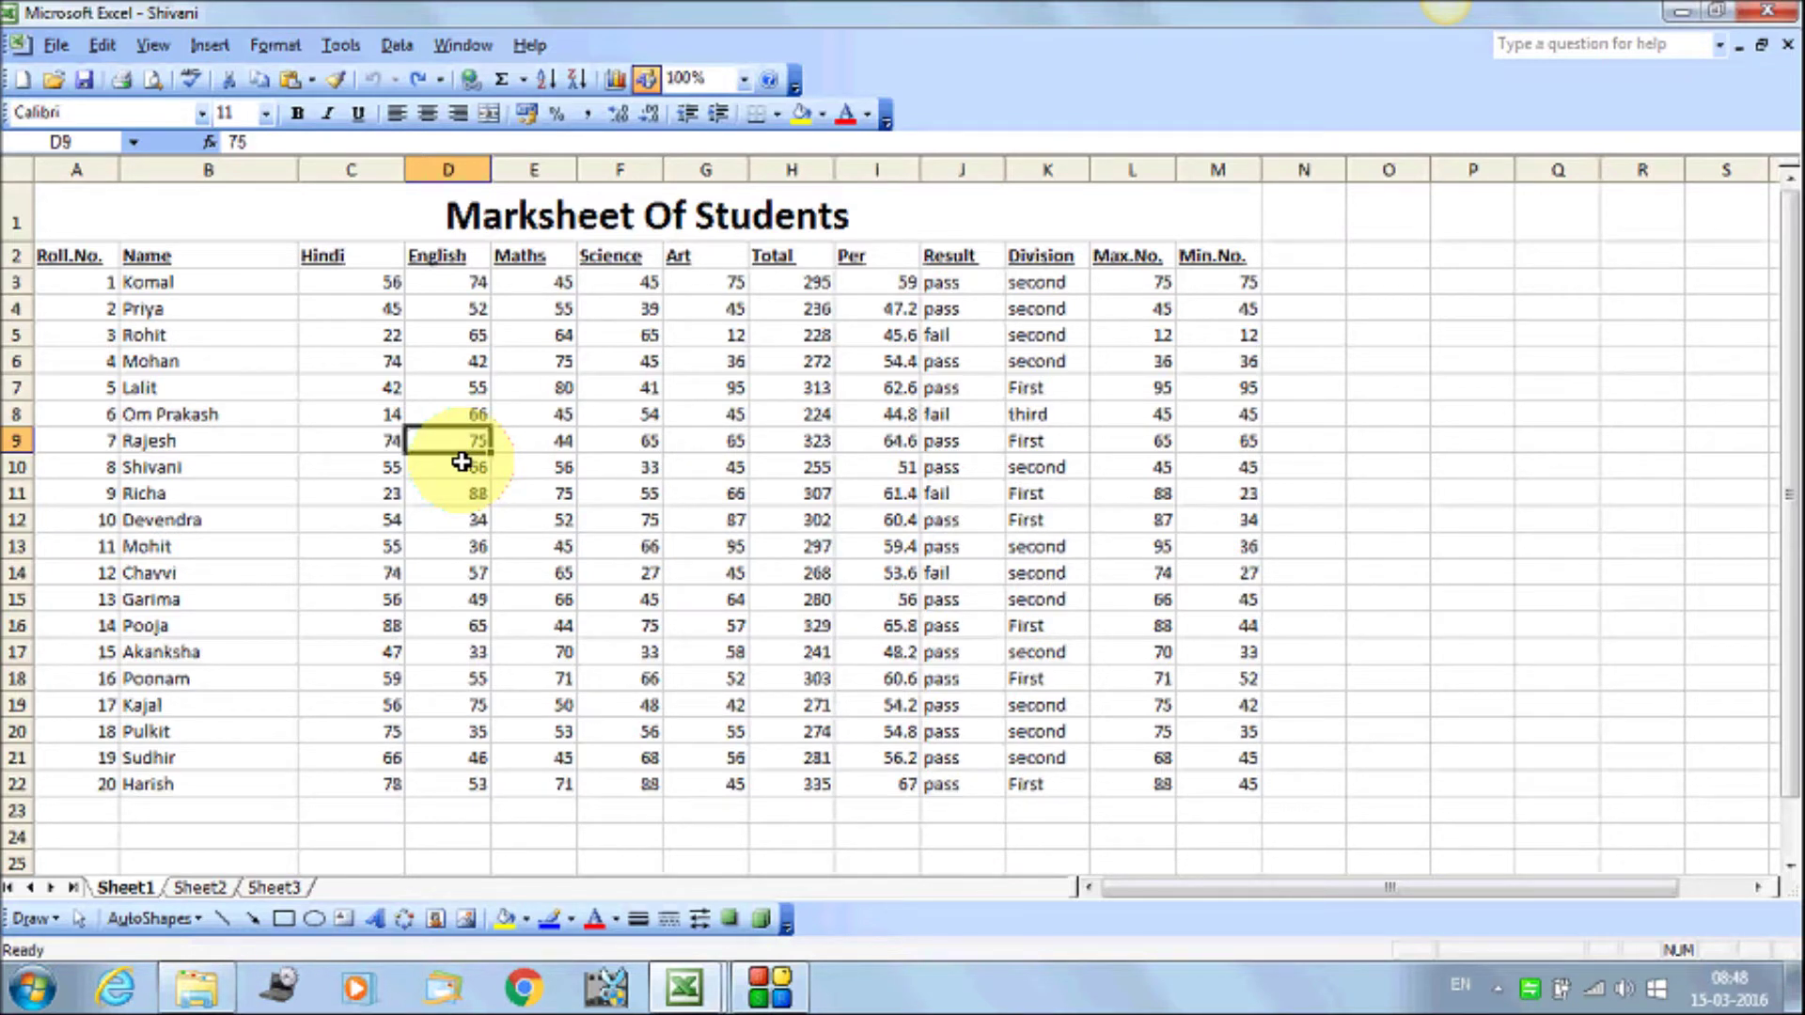
{"action": "left_click", "coordinate": [207, 308]}
{"action": "left_click", "coordinate": [101, 44]}
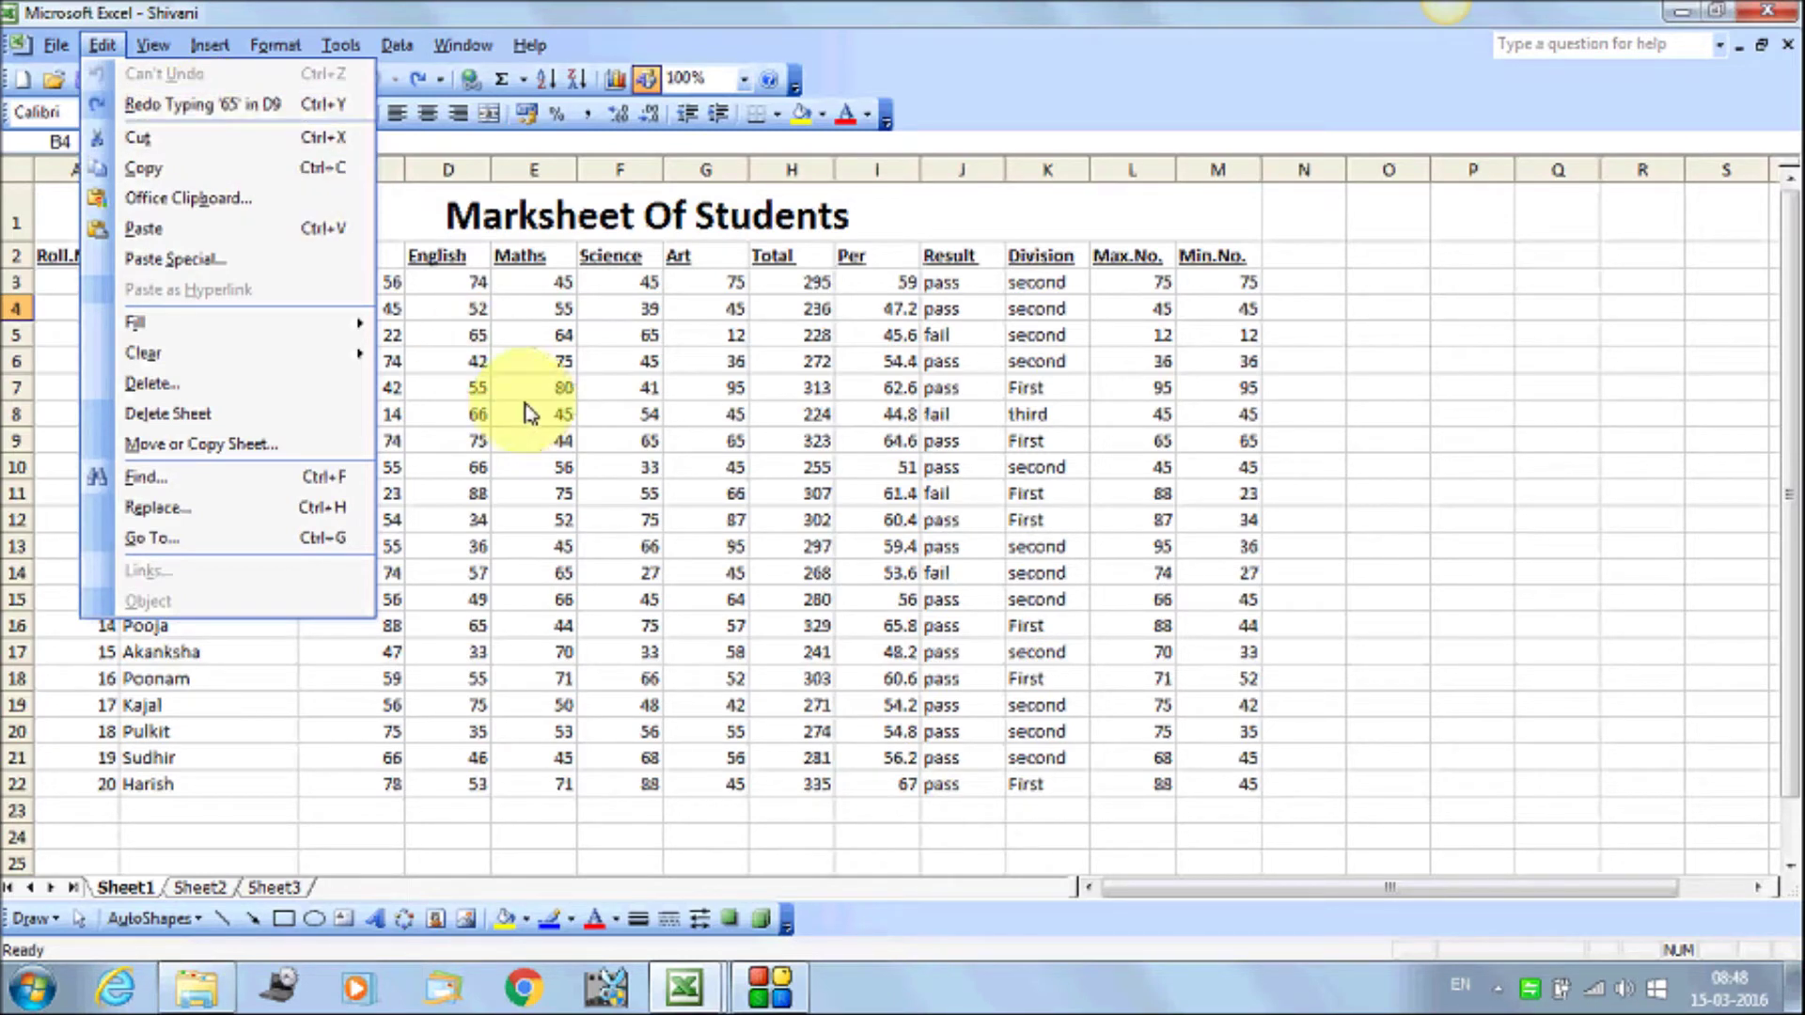
{"action": "left_click", "coordinate": [511, 488]}
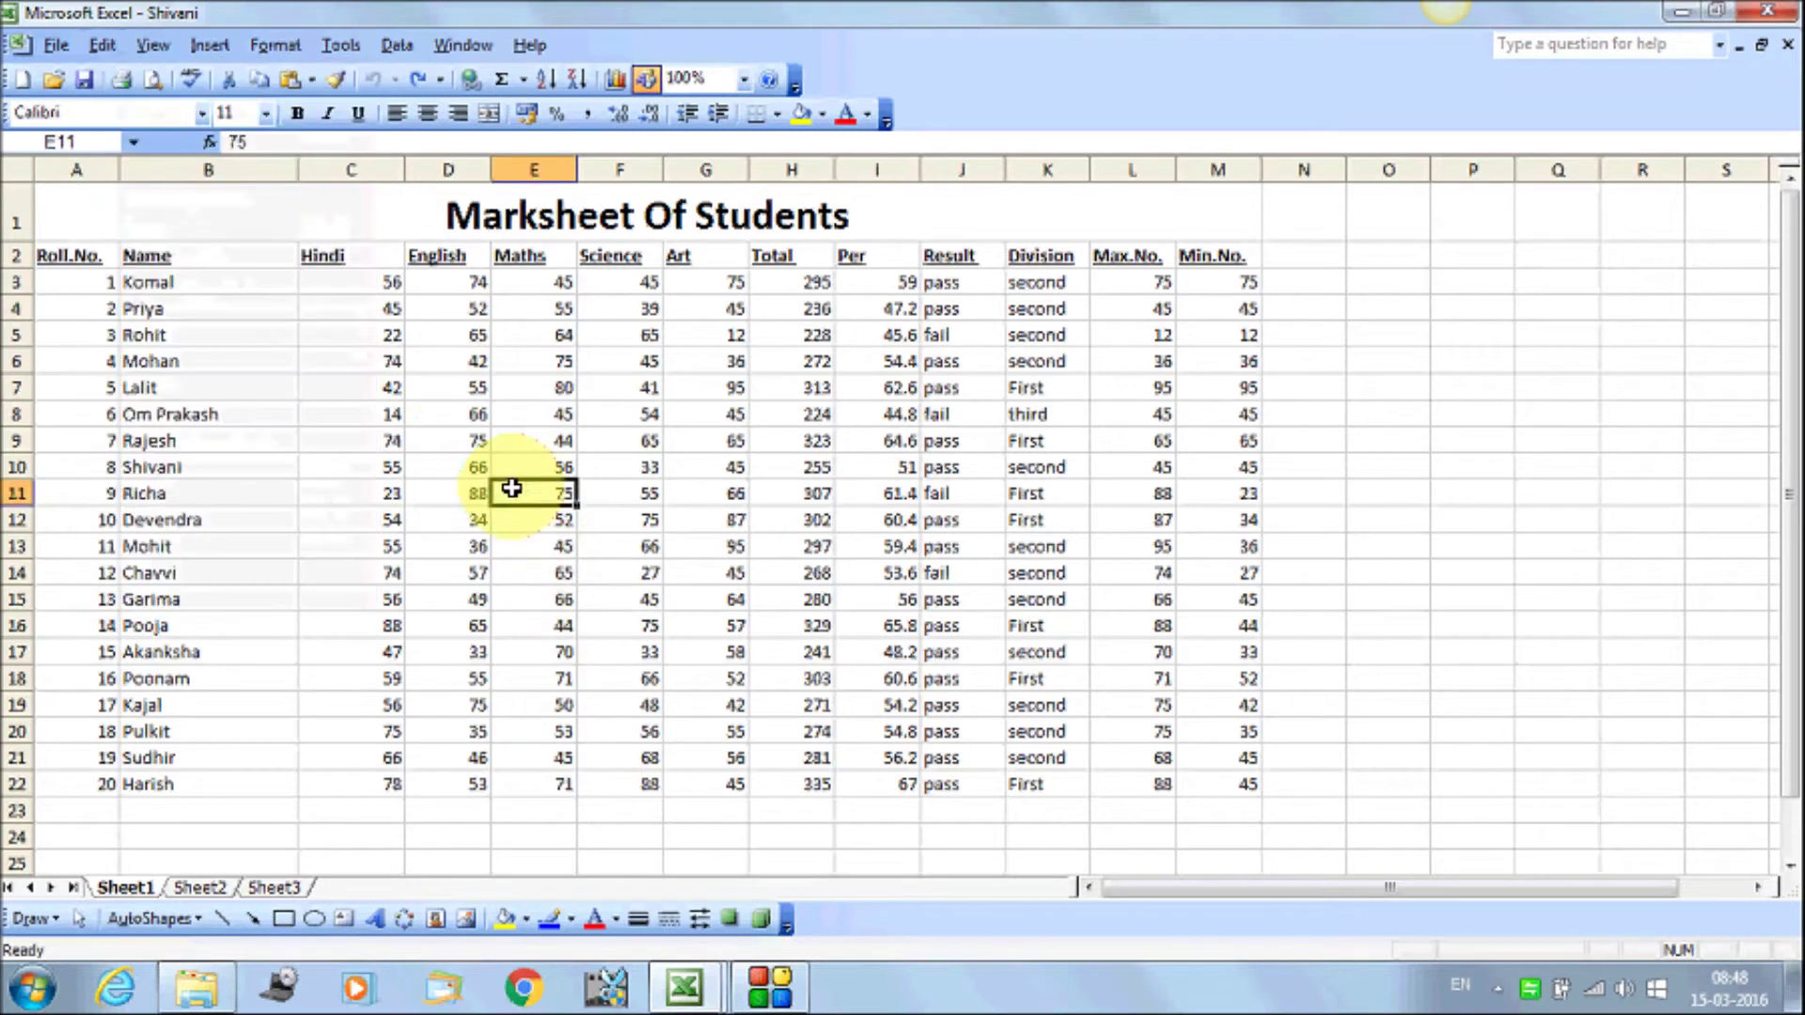
Redo the entry so D9 shows 65 again, then type the note Ctrl+Z in P6
{"action": "left_click", "coordinate": [462, 444]}
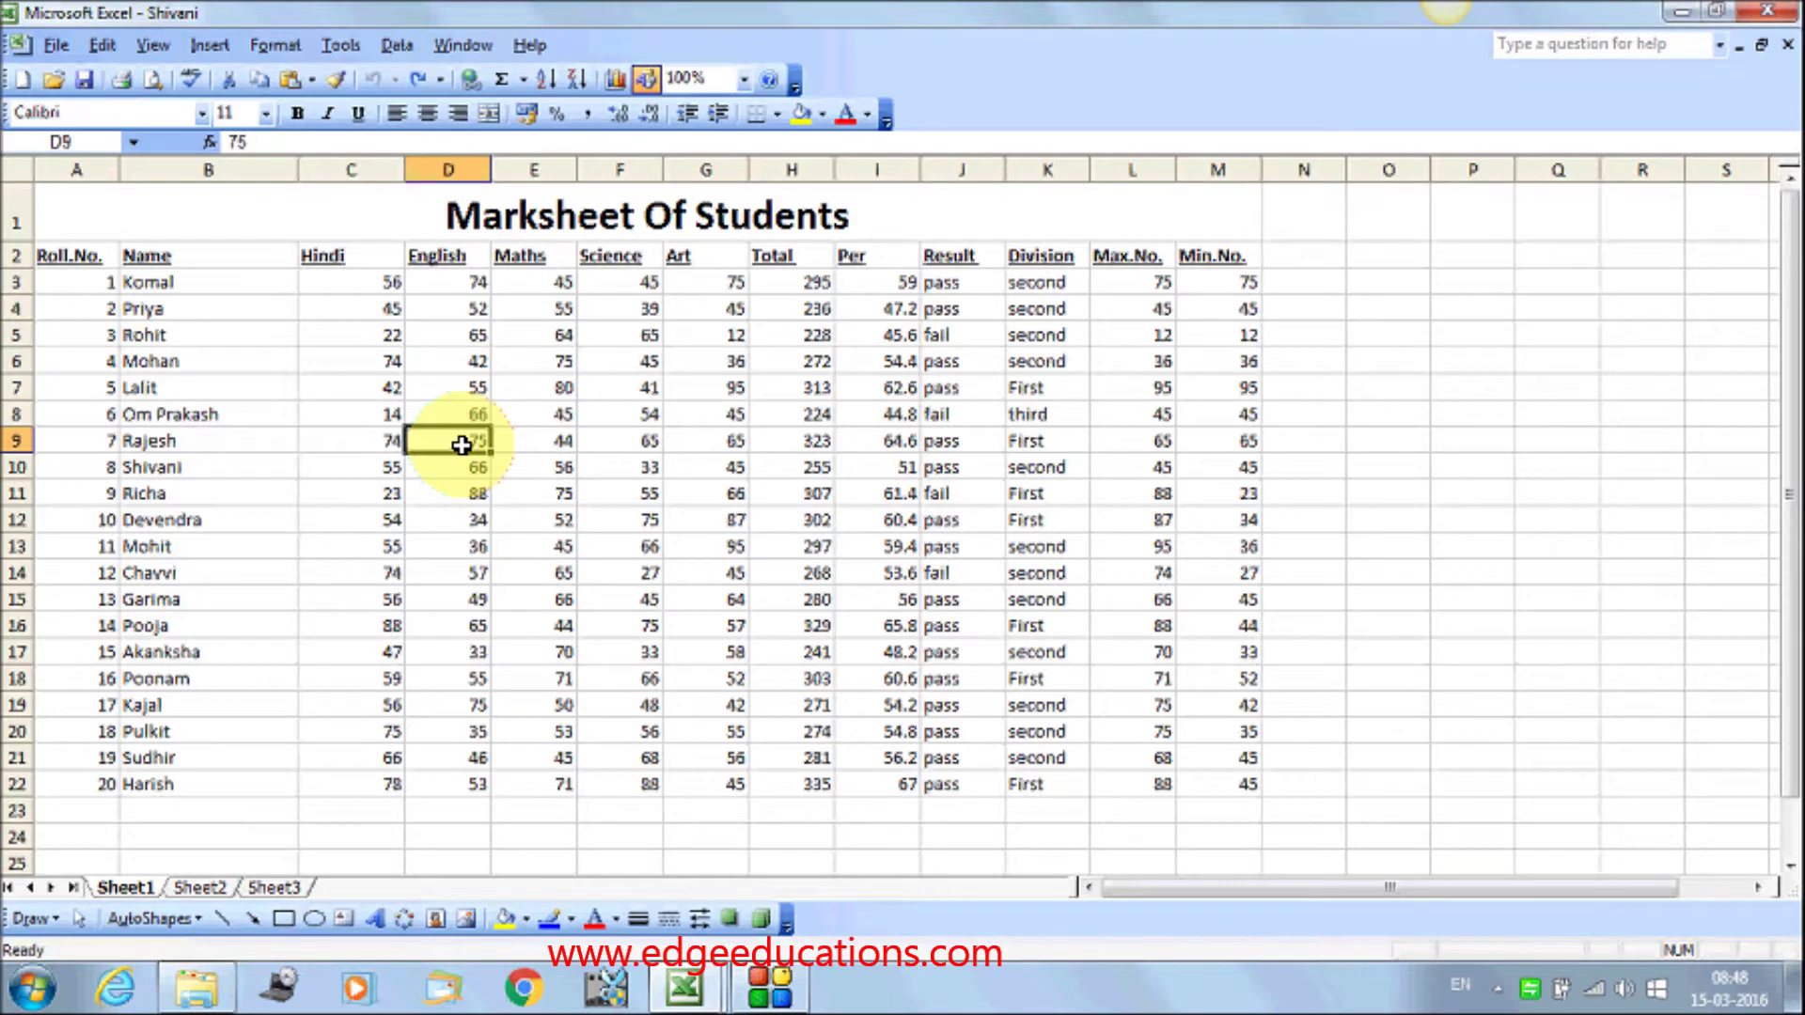
{"action": "left_click", "coordinate": [101, 44]}
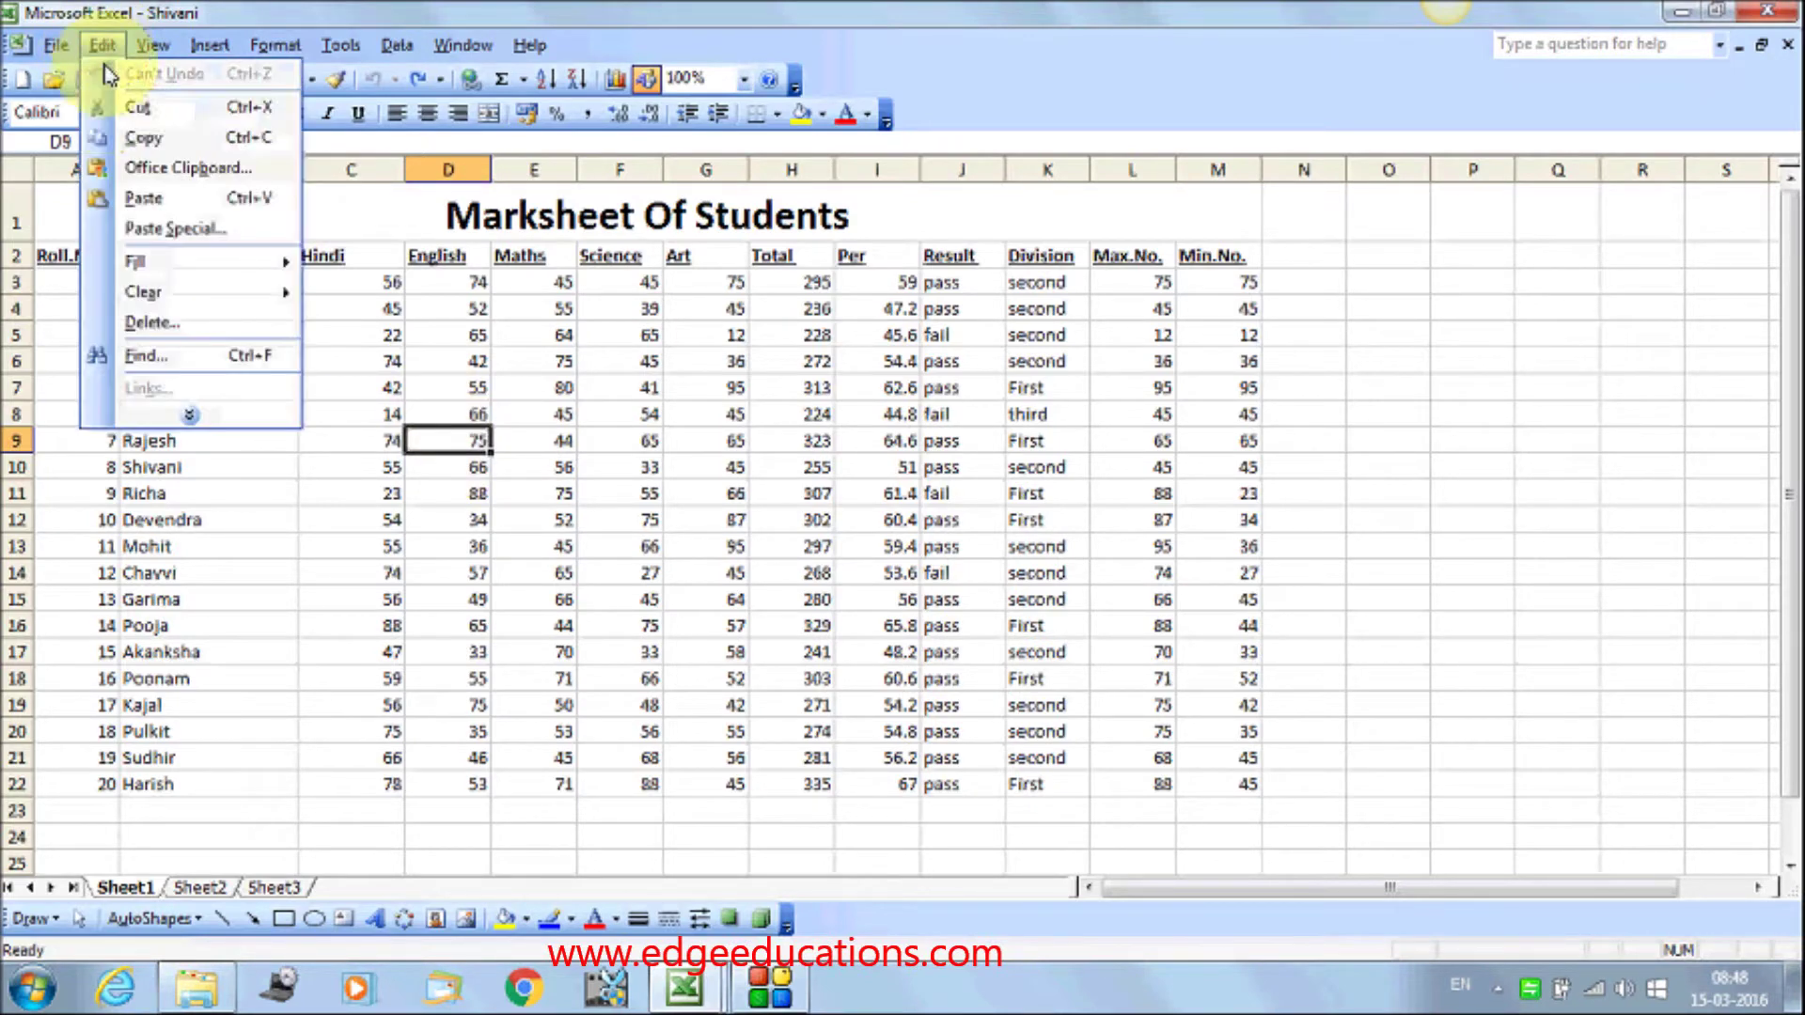
{"action": "left_click", "coordinate": [188, 414]}
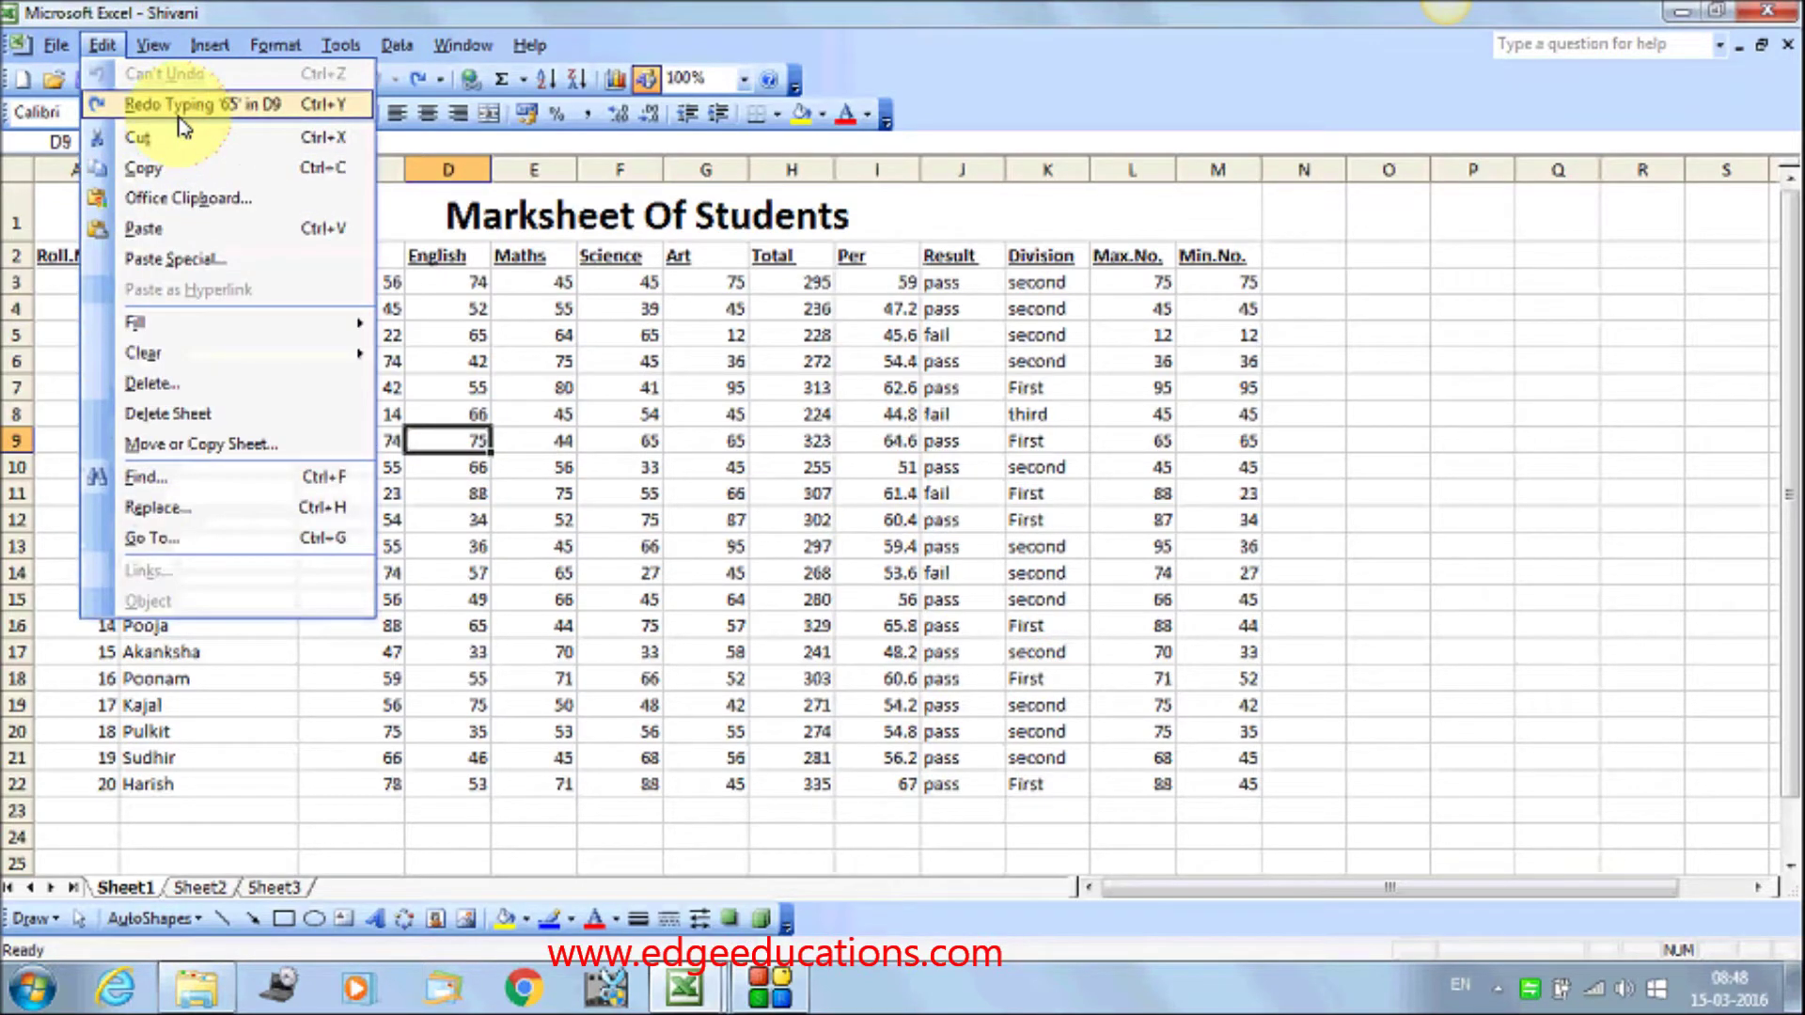
{"action": "left_click", "coordinate": [181, 108]}
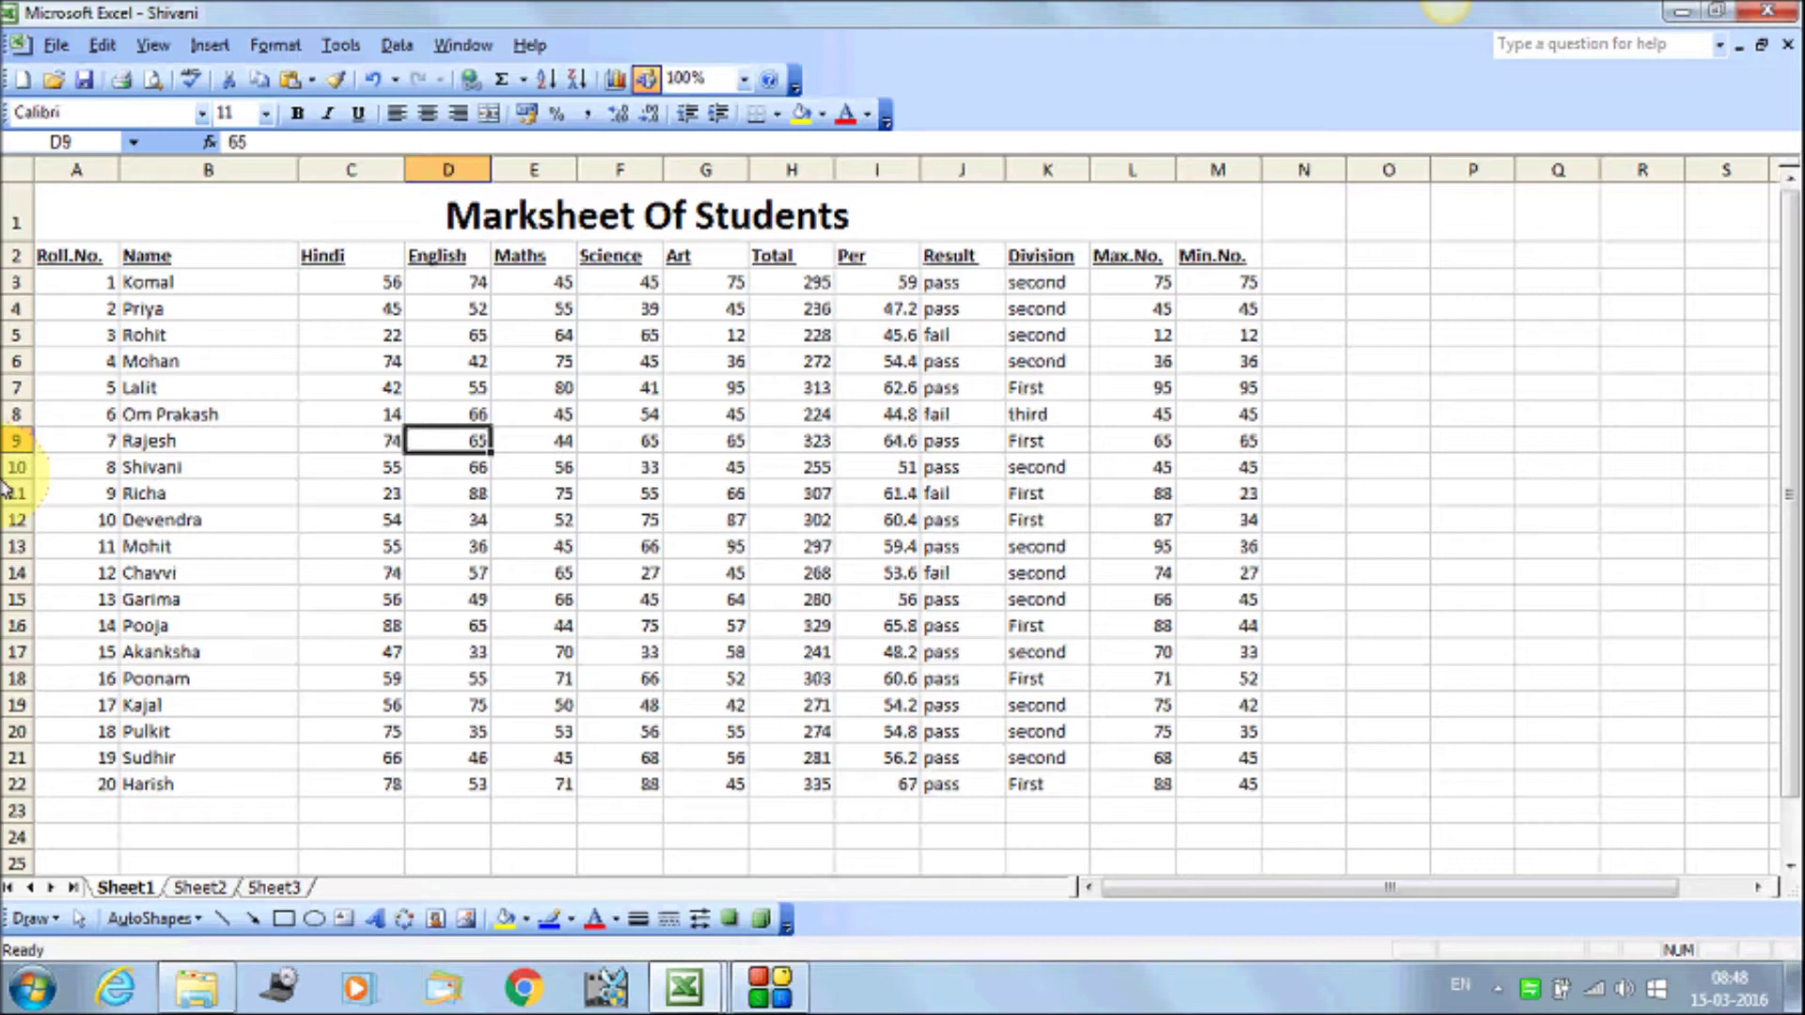
{"action": "left_click", "coordinate": [1472, 363]}
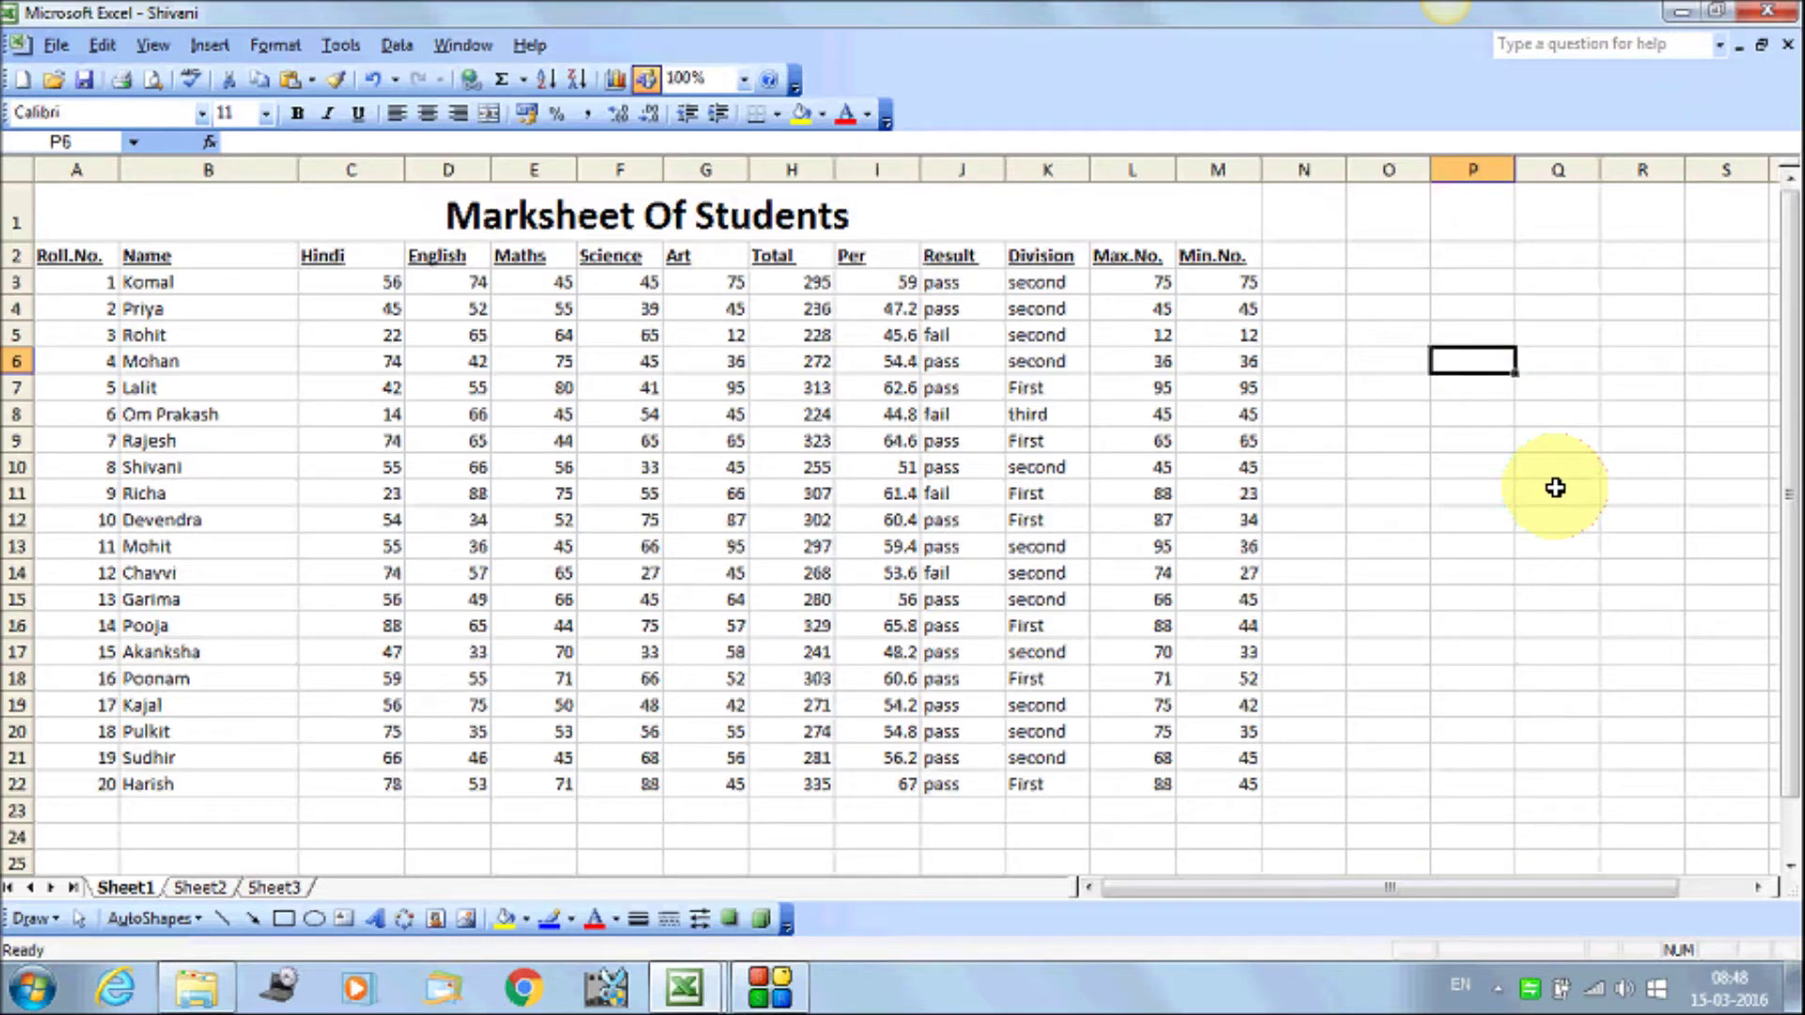
{"action": "type", "text": "Ctrl+Z"}
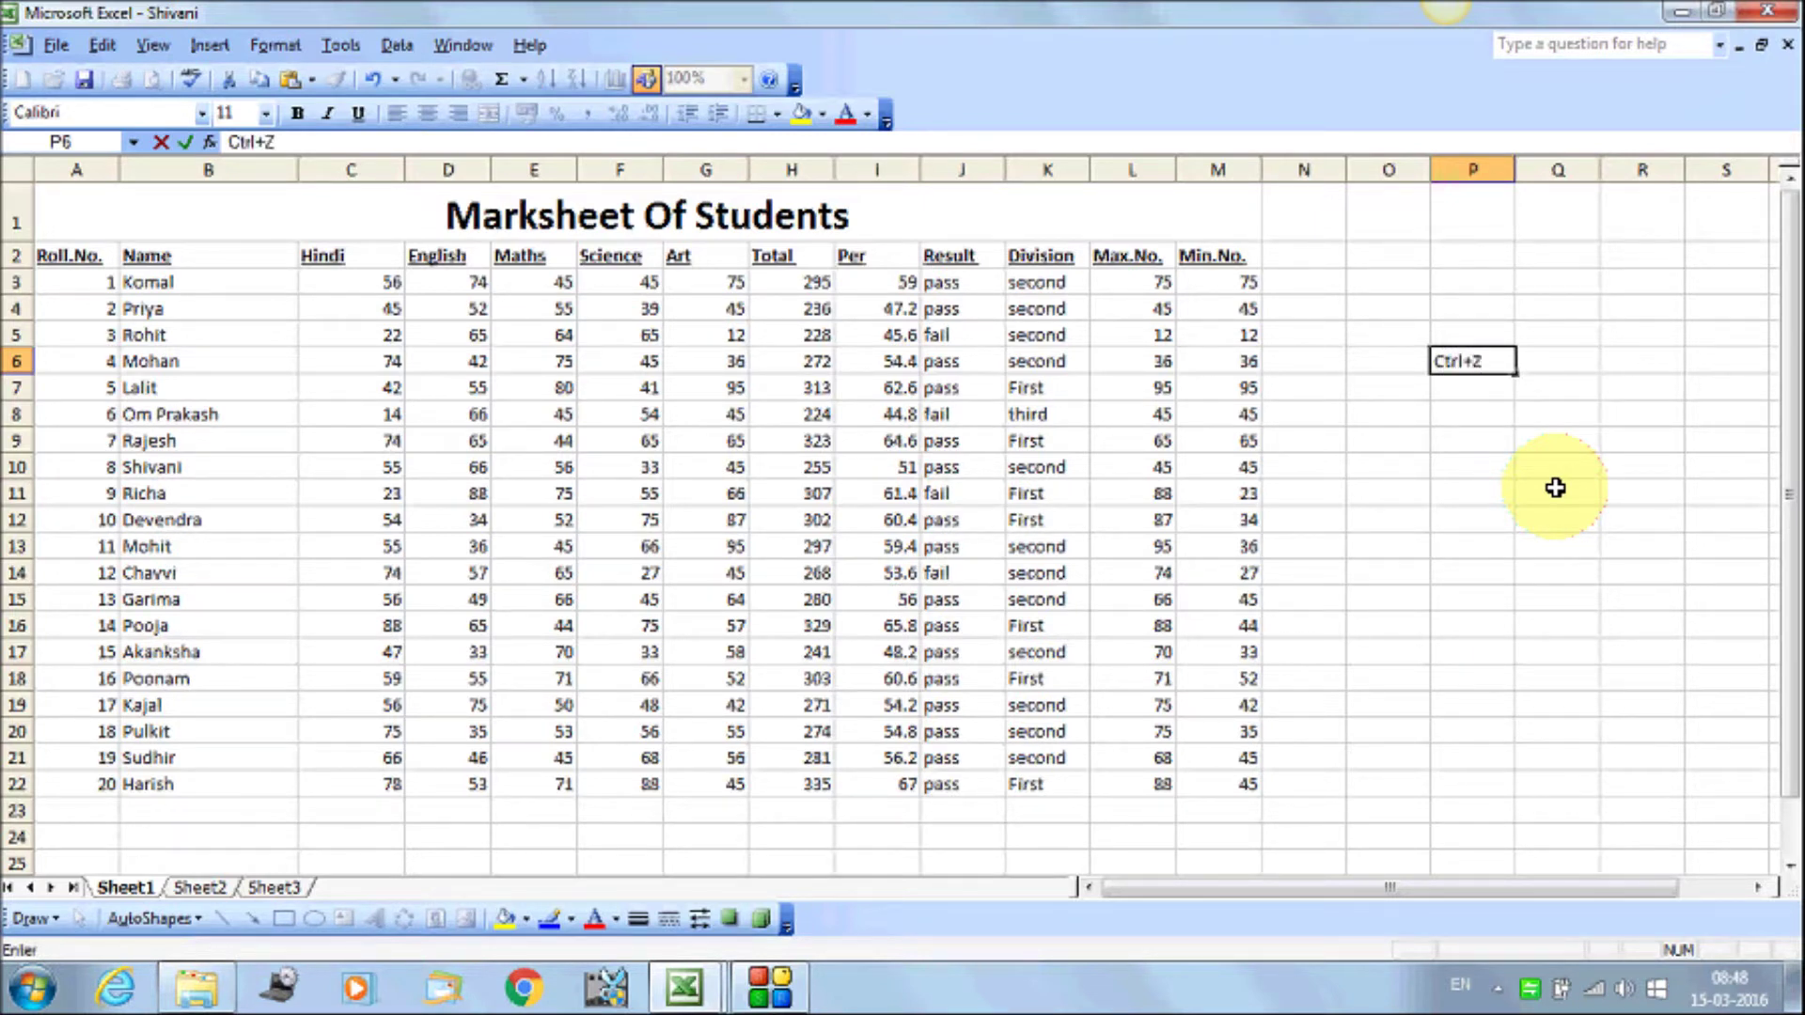
Enter the shortcut notes Ctrl+Z in P6 and Ctrl+Y in P7
{"action": "key", "text": "Return"}
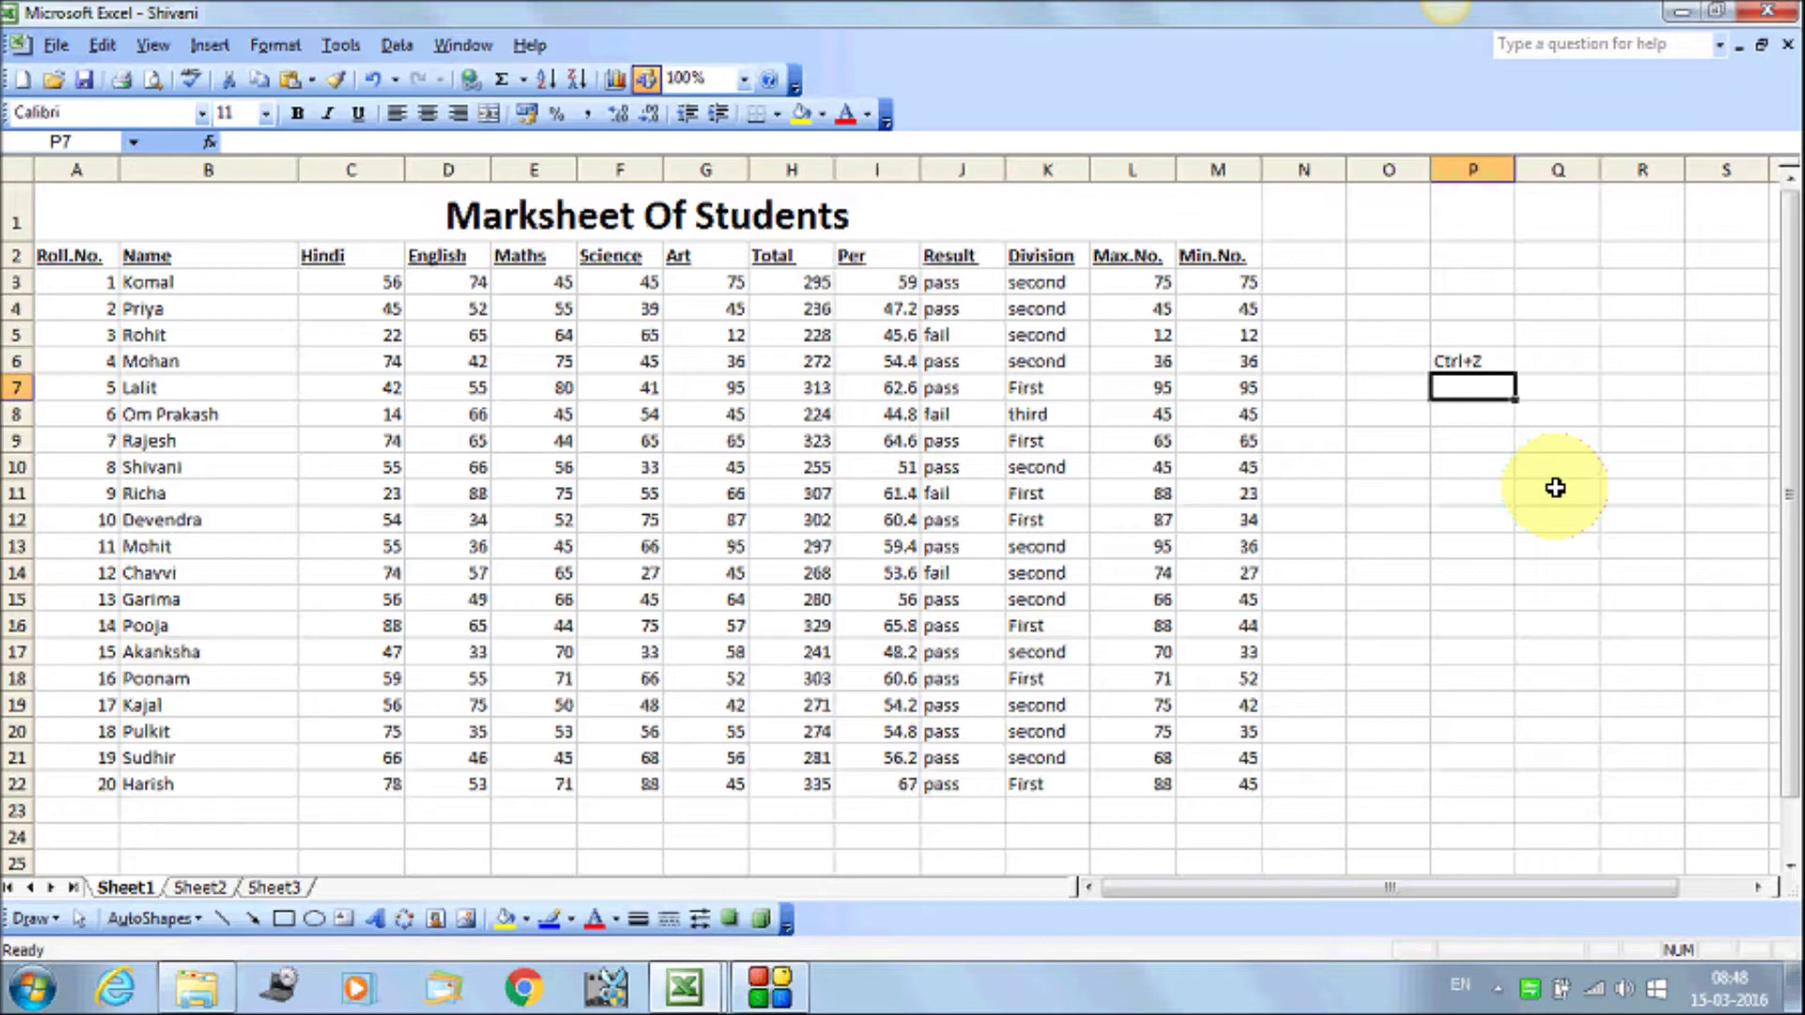
{"action": "type", "text": "Ctrl"}
{"action": "key", "text": "BackSpace"}
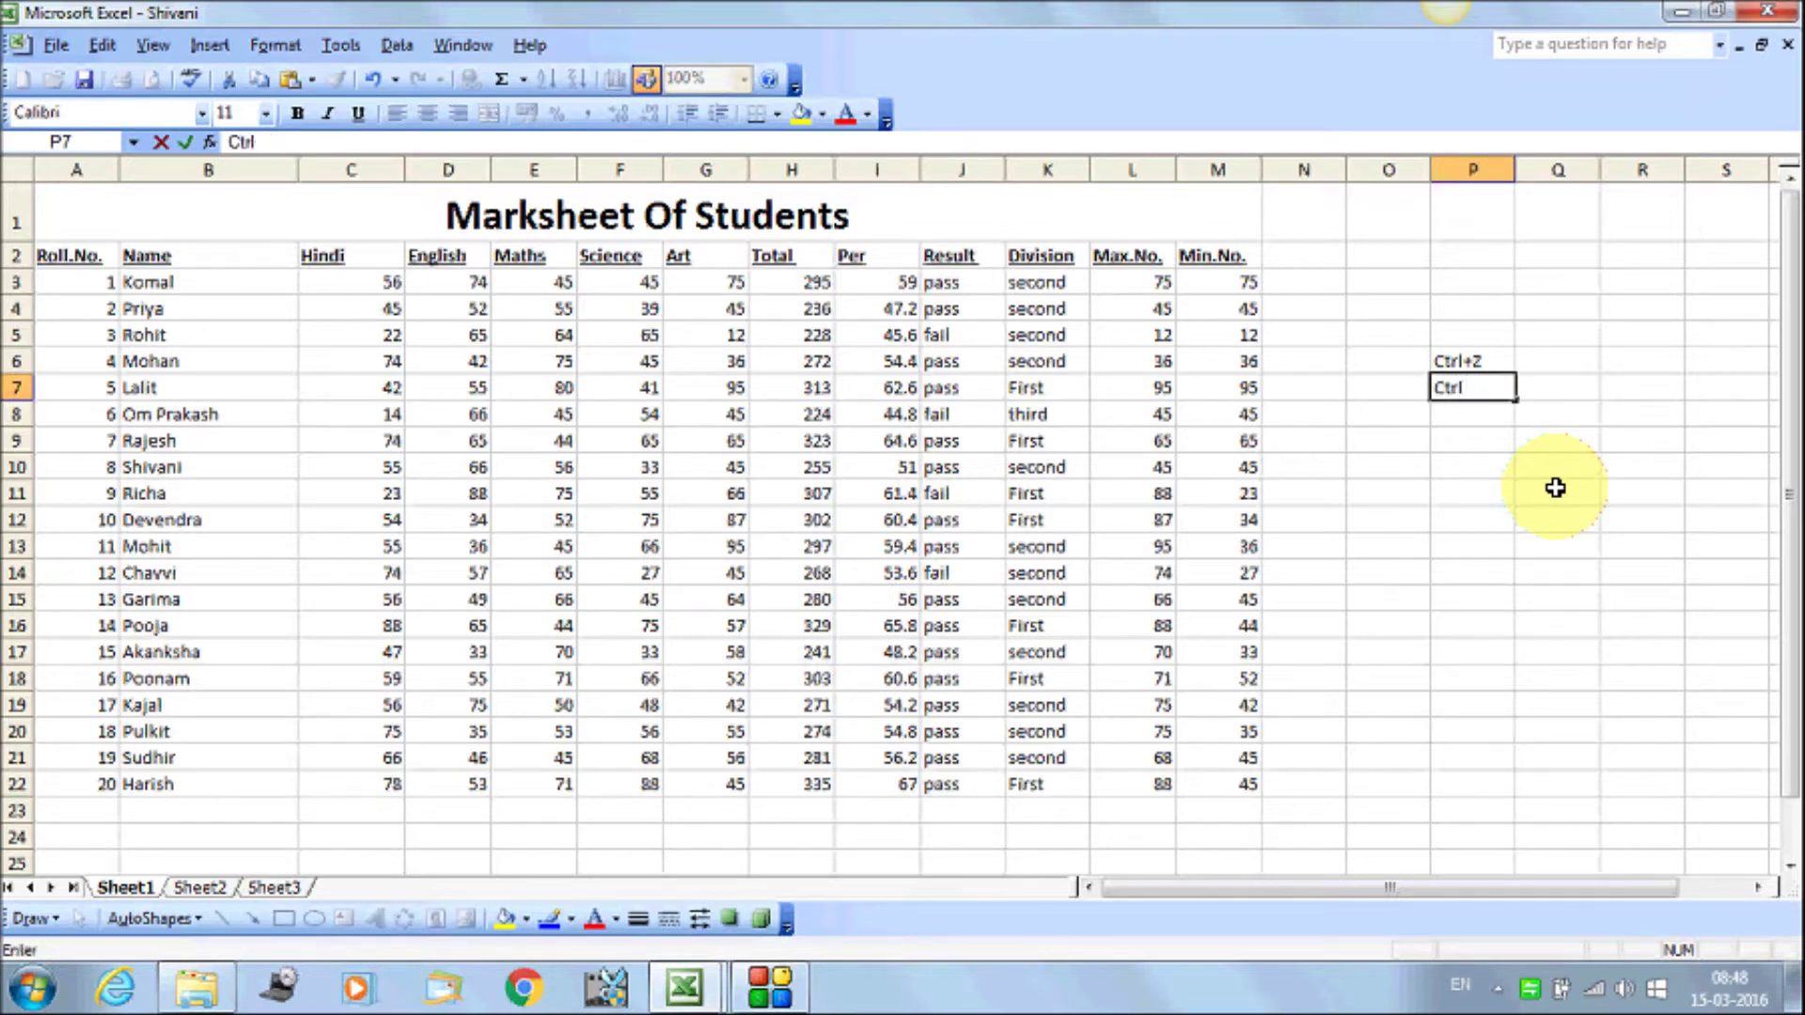
{"action": "type", "text": "+"}
{"action": "type", "text": "Y"}
{"action": "key", "text": "Return"}
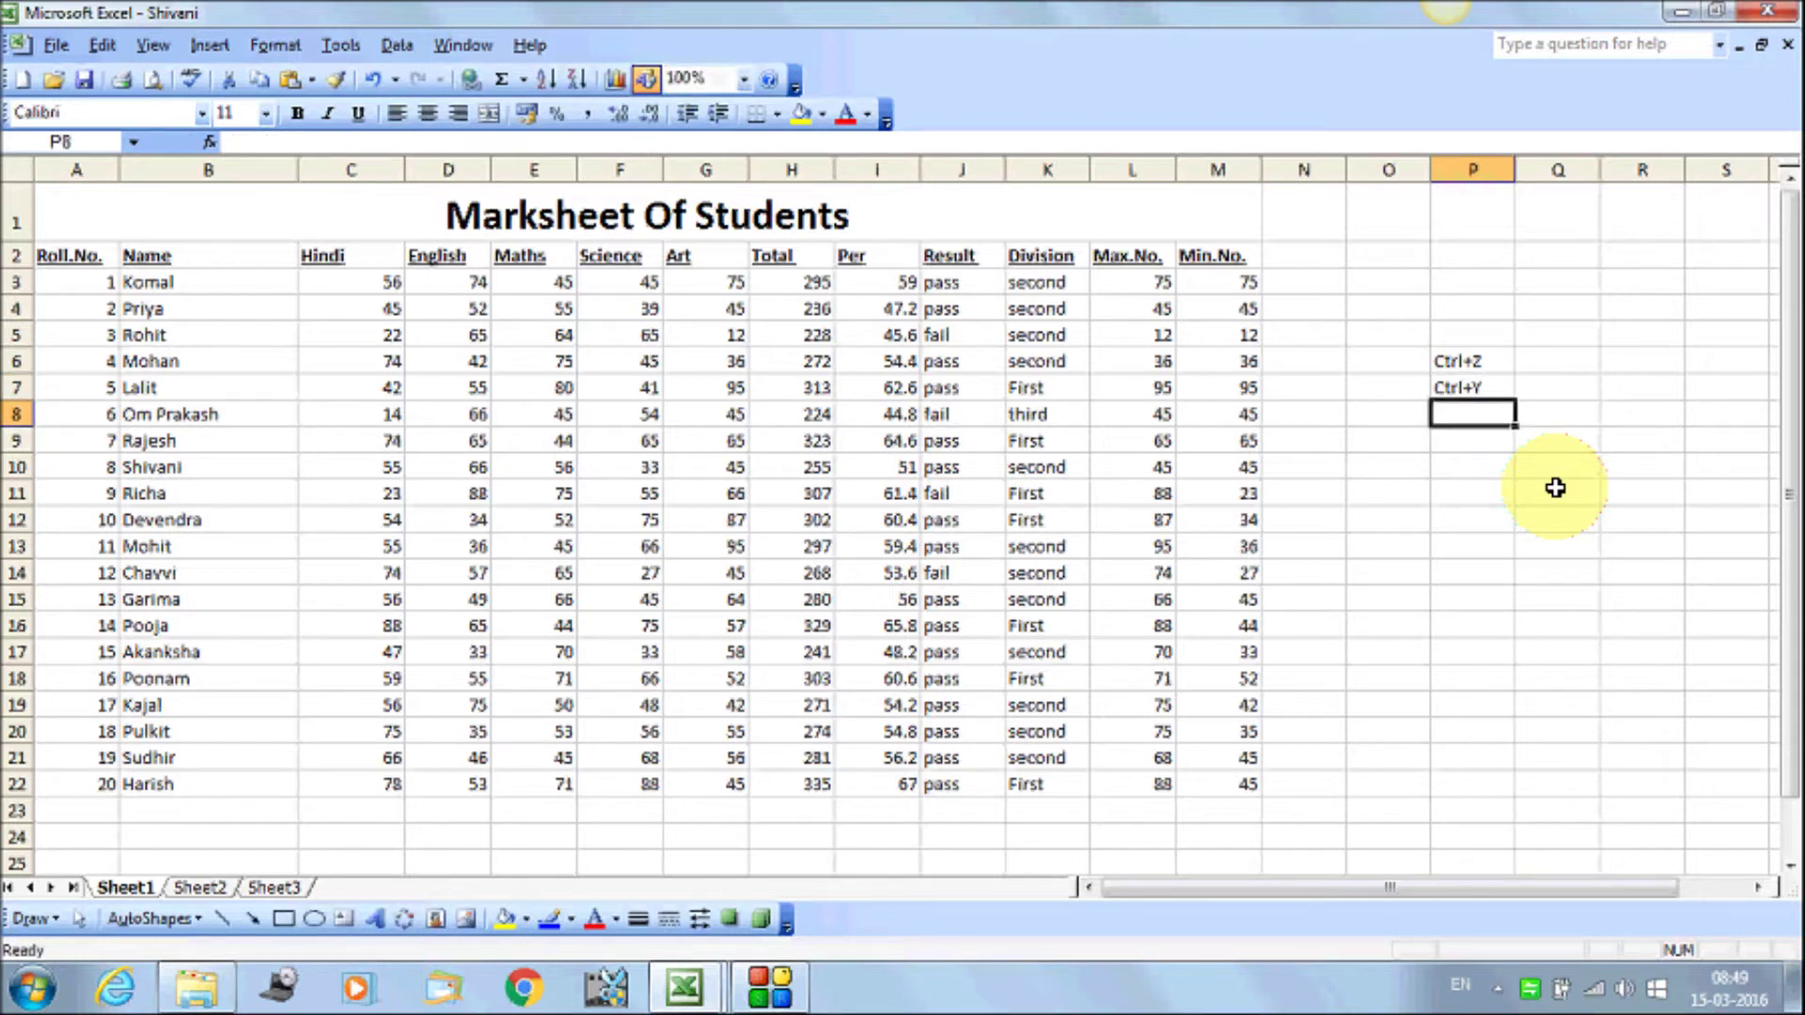
{"action": "left_click", "coordinate": [106, 47]}
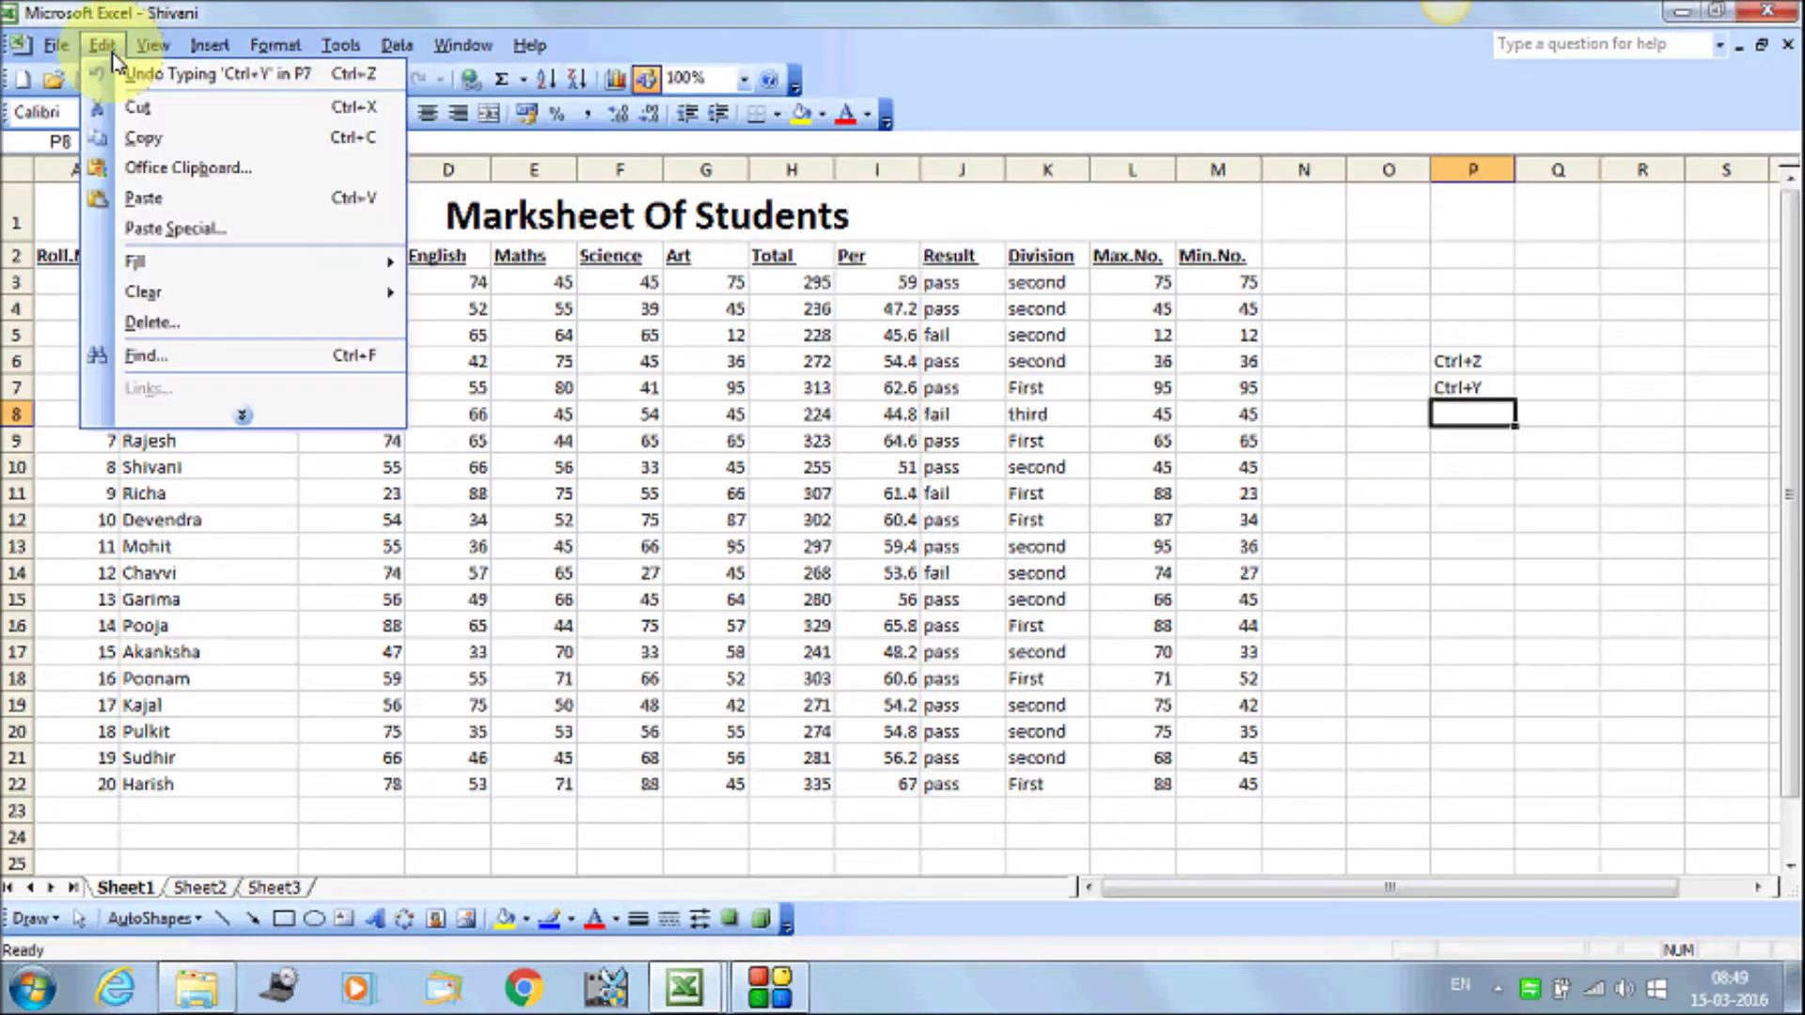
Cut the records for roll numbers 17–20 in A19:M22
{"action": "left_click", "coordinate": [242, 419]}
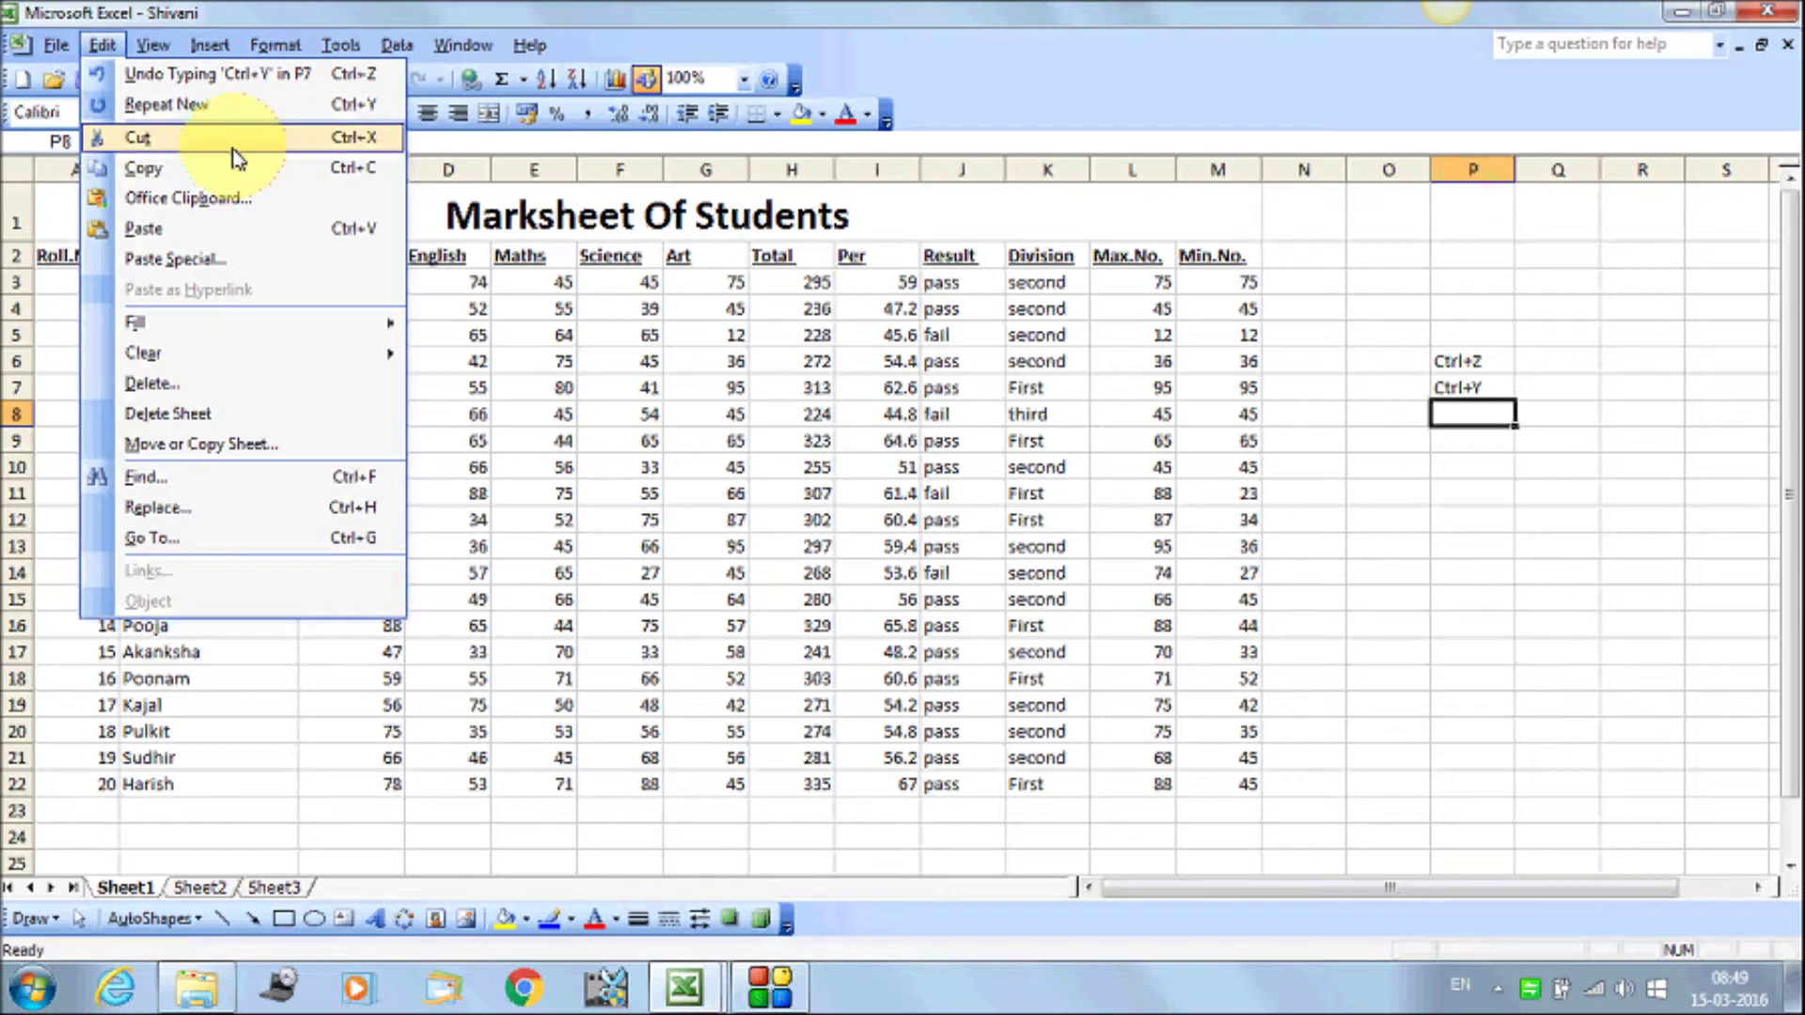
{"action": "left_click", "coordinate": [700, 389]}
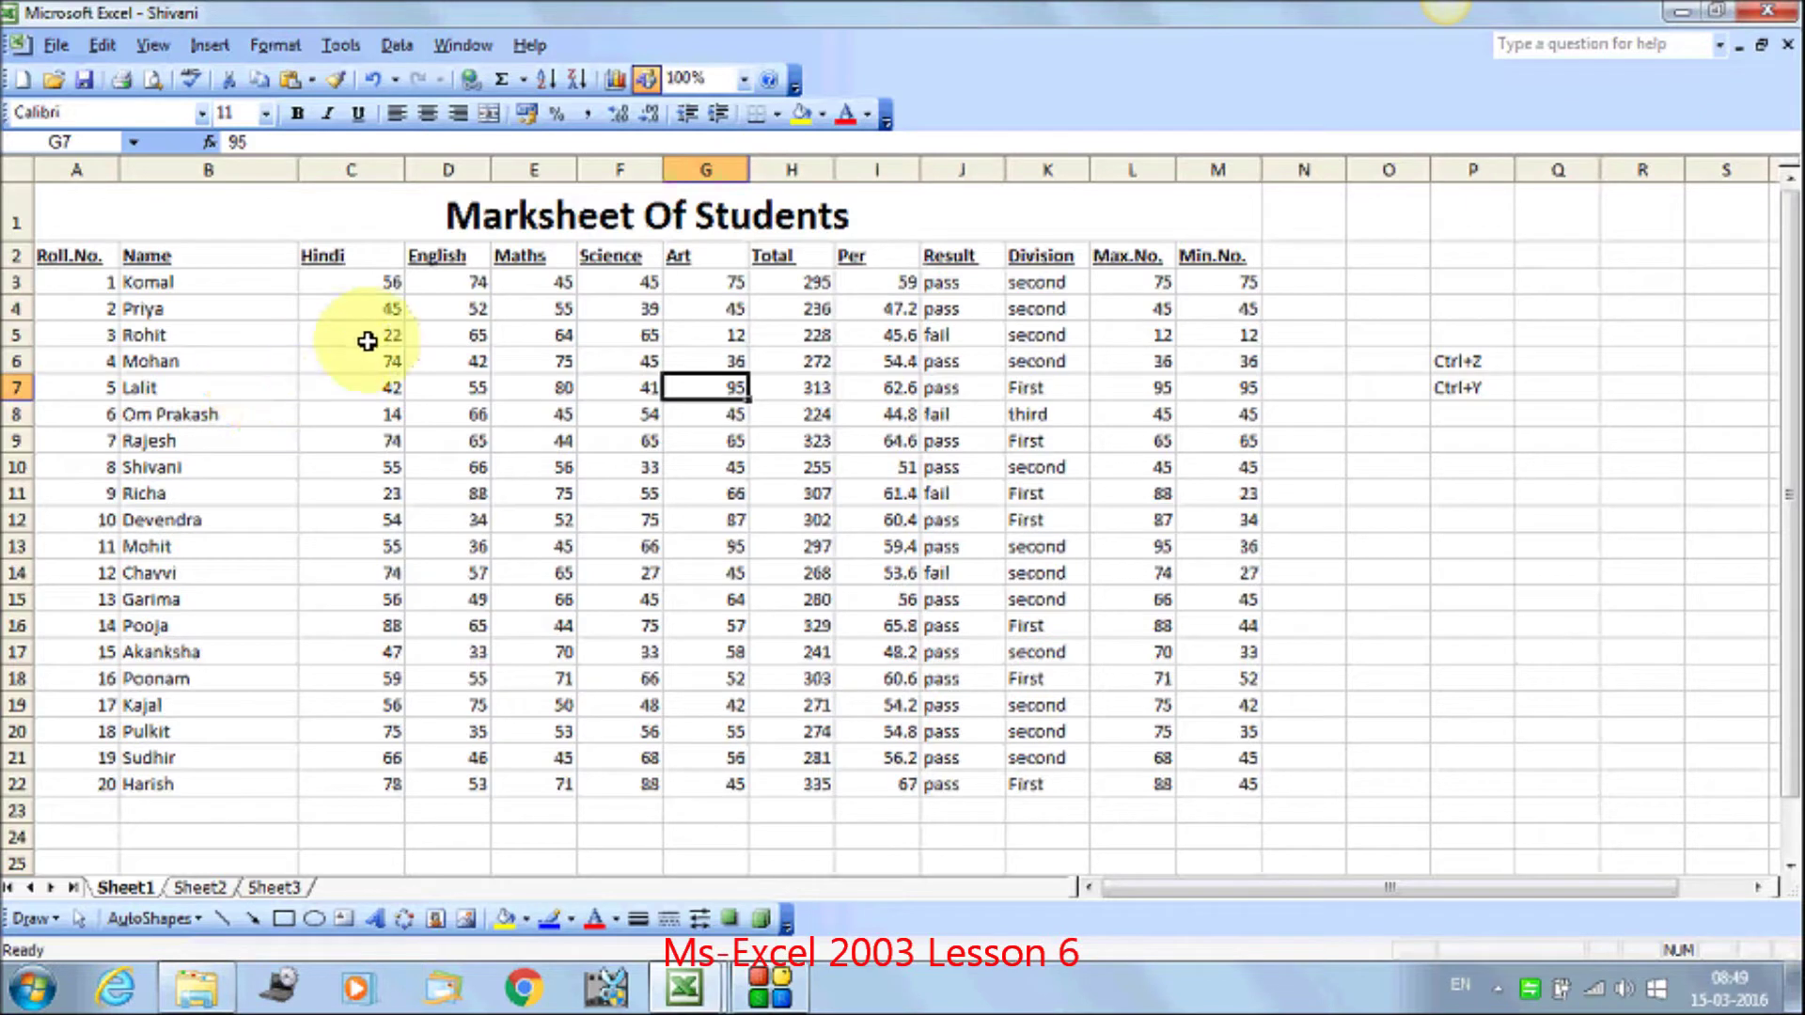
{"action": "left_click", "coordinate": [178, 707]}
{"action": "key", "text": "shift+Down"}
{"action": "key", "text": "shift+Down"}
{"action": "key", "text": "shift+Right"}
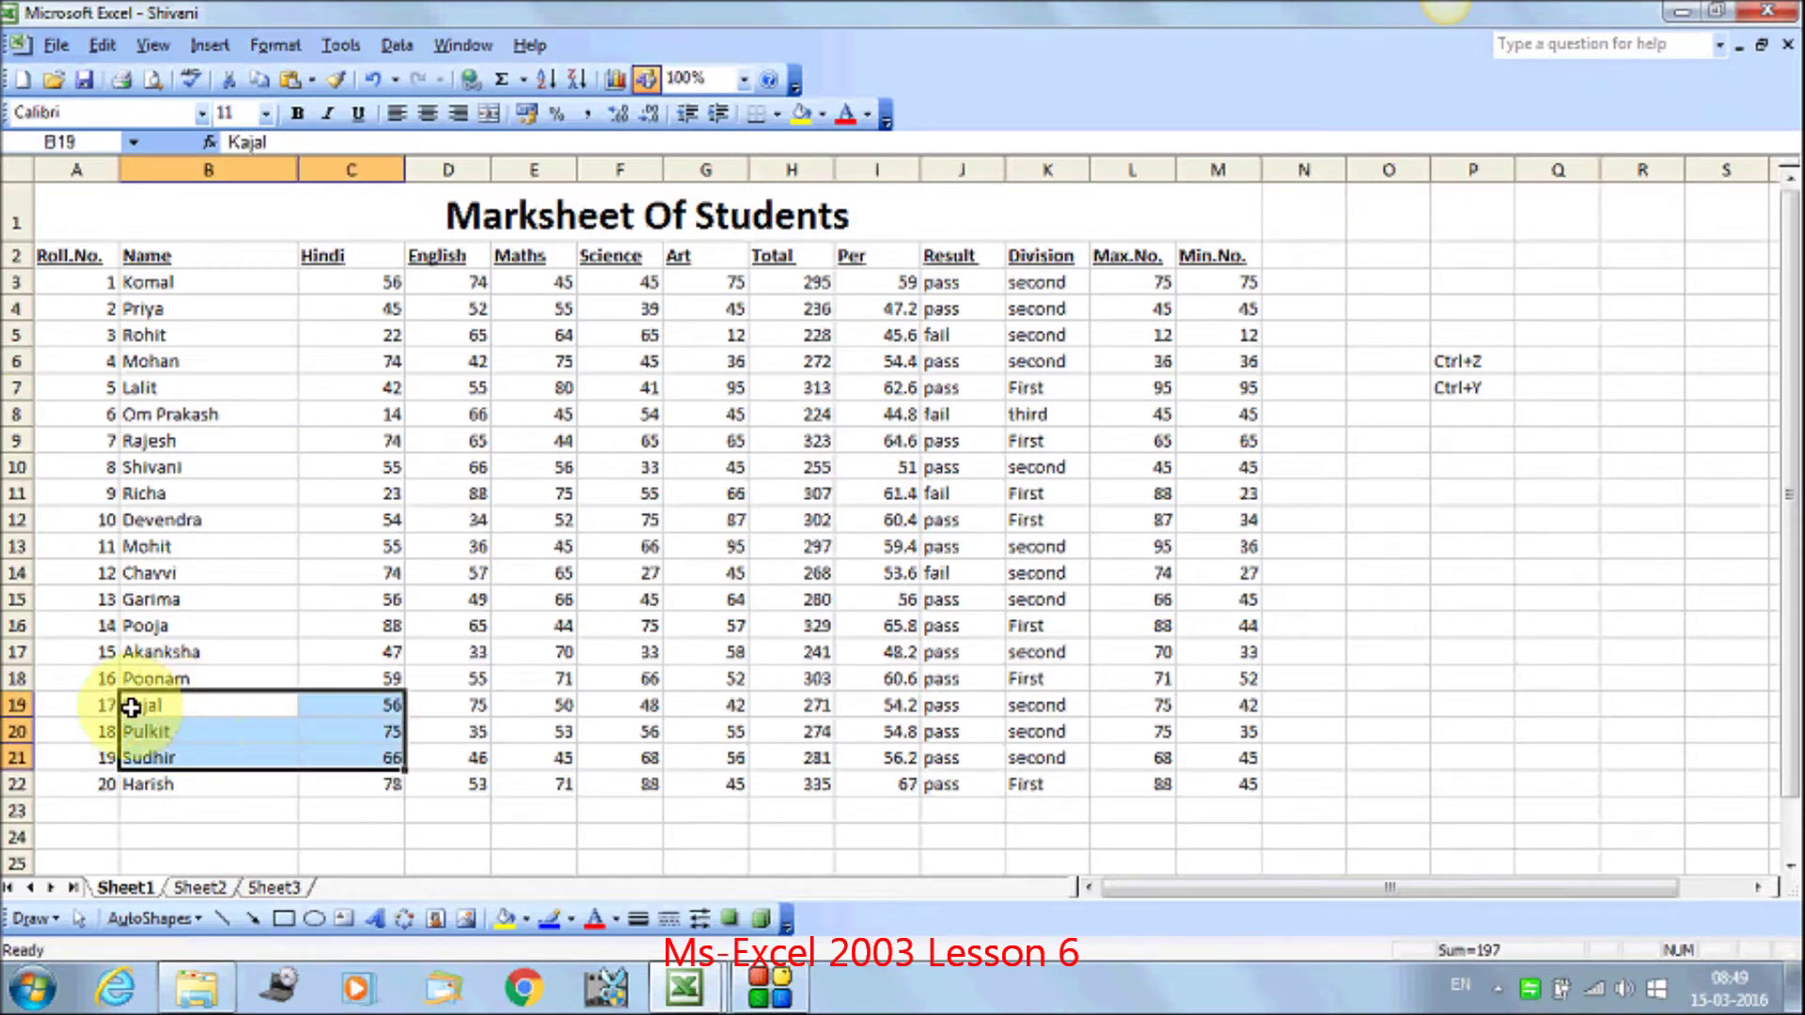
{"action": "mouse_move", "coordinate": [73, 716]}
{"action": "left_mouse_down"}
{"action": "mouse_move", "coordinate": [1049, 806]}
{"action": "mouse_move", "coordinate": [1249, 788]}
{"action": "left_mouse_up"}
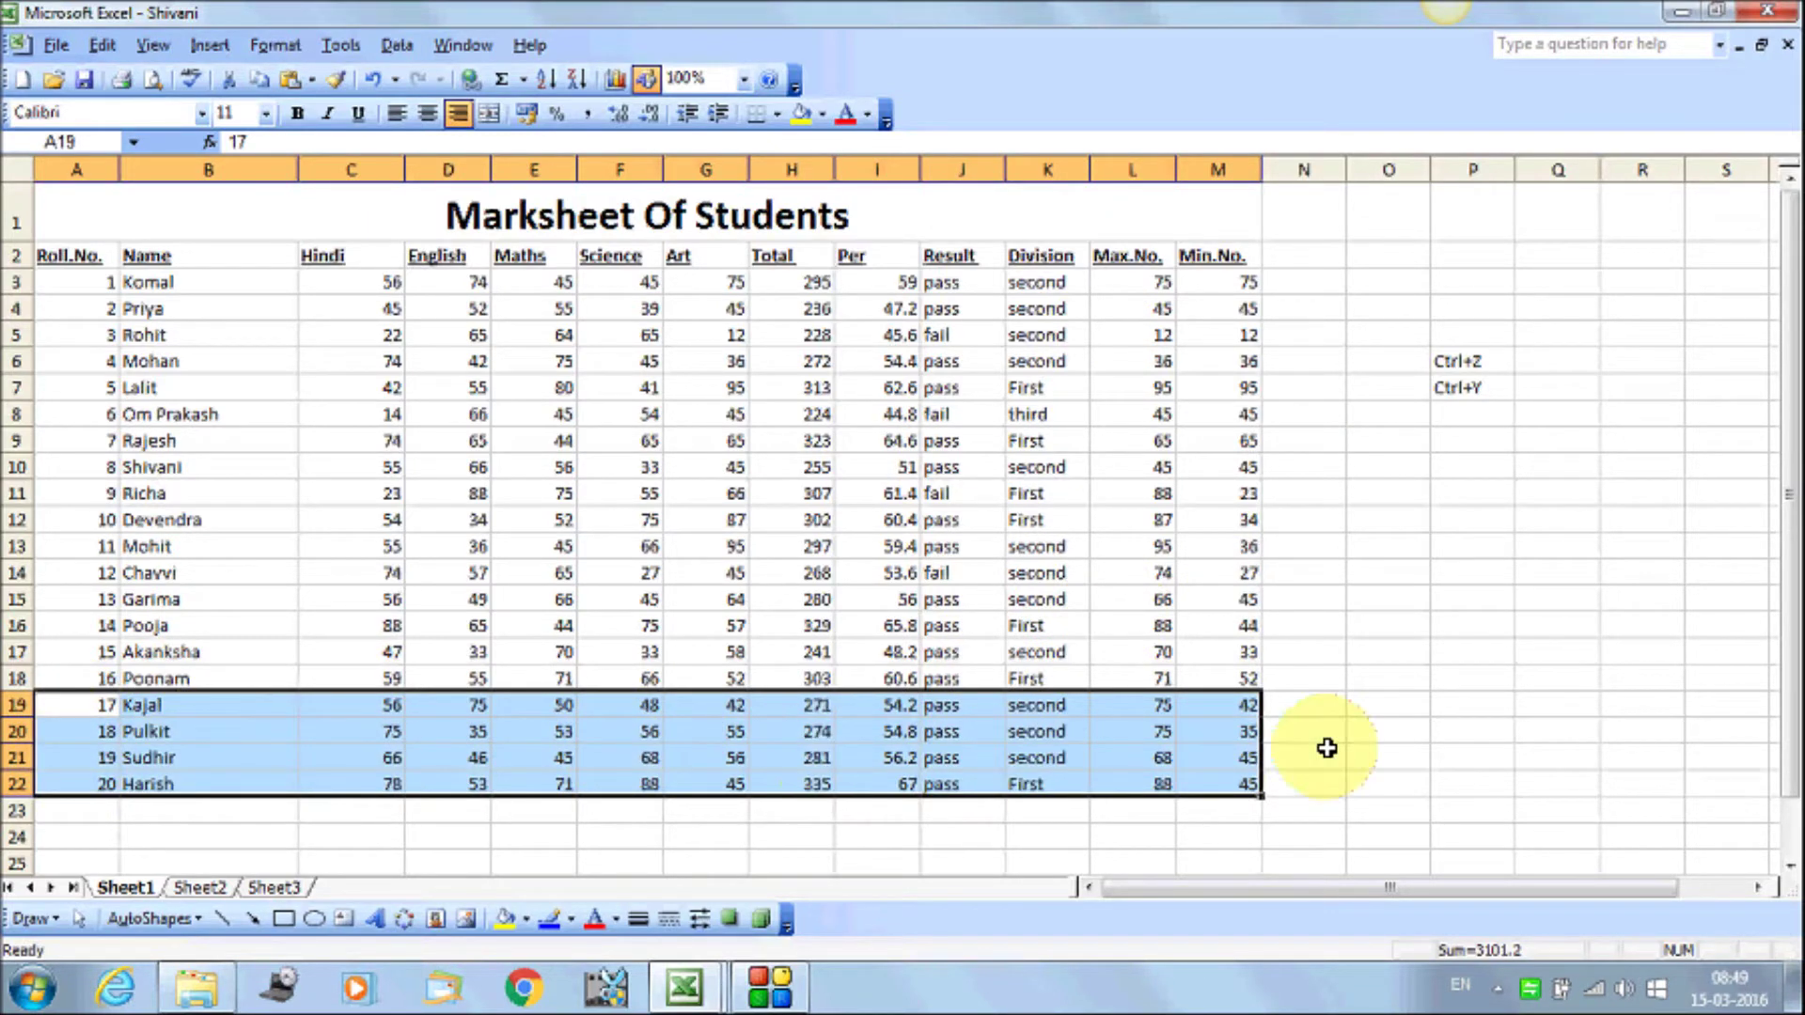
{"action": "left_click", "coordinate": [100, 45]}
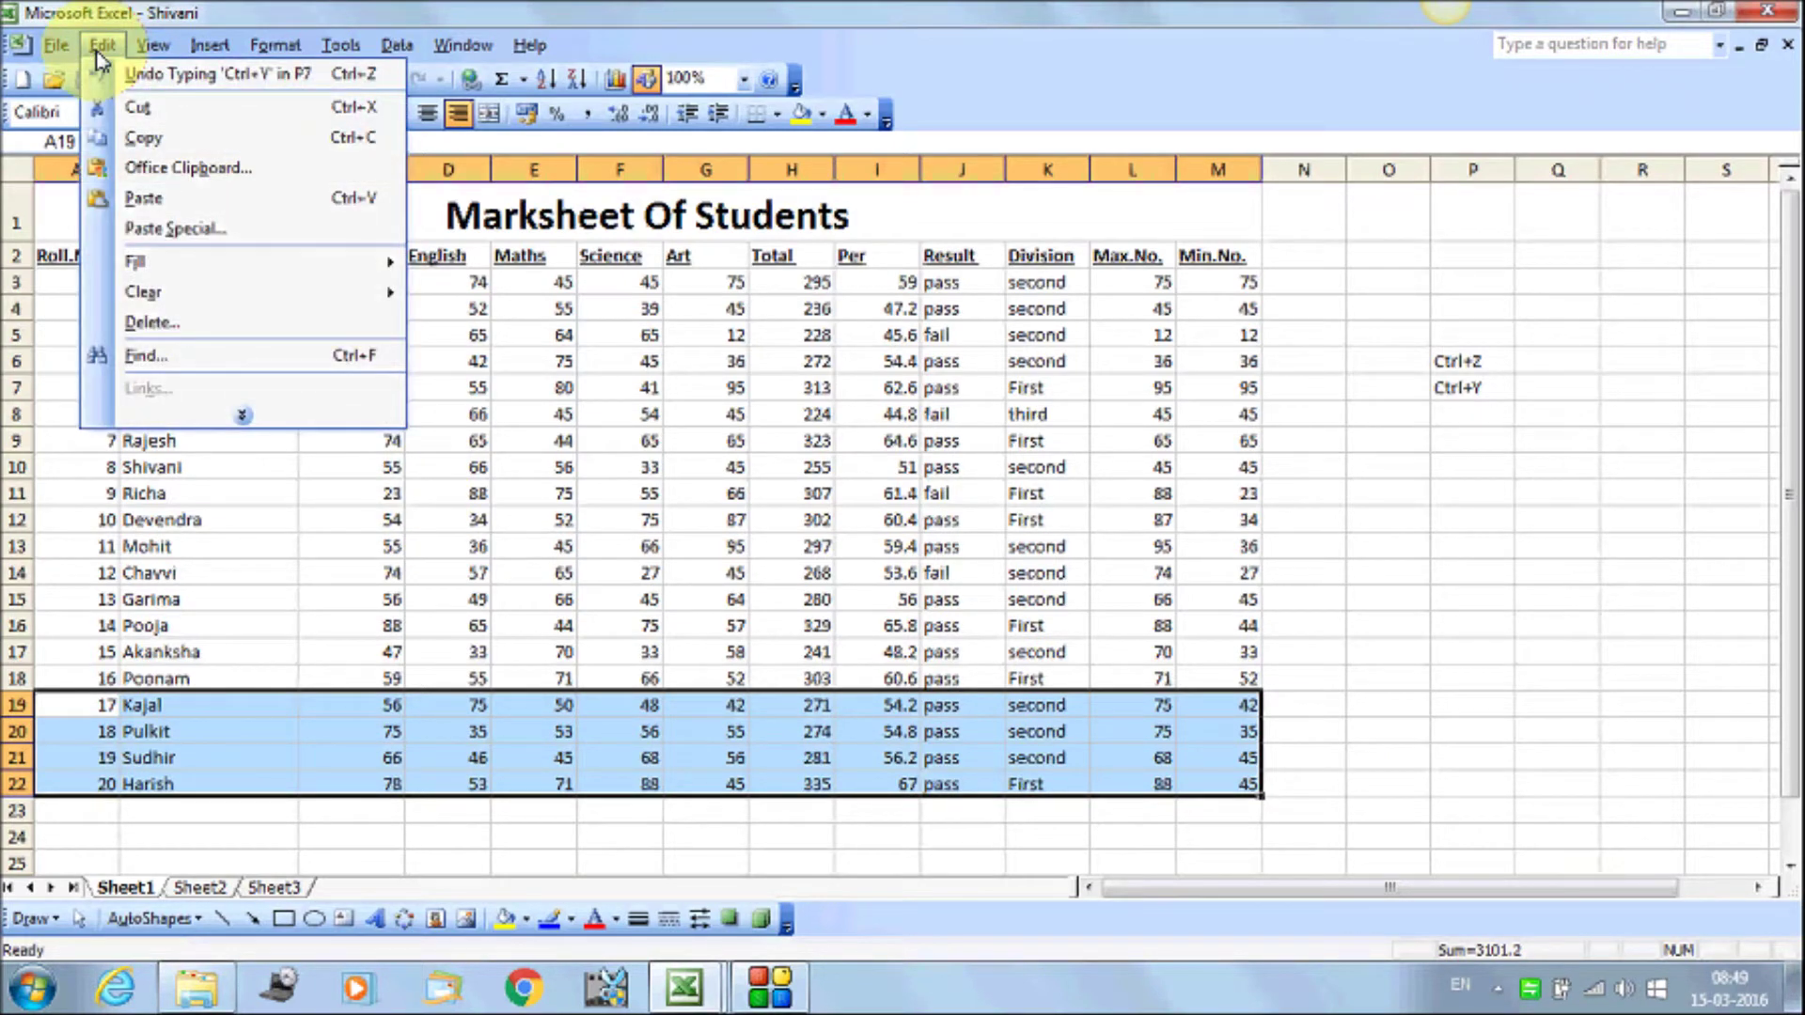
{"action": "left_click", "coordinate": [207, 125]}
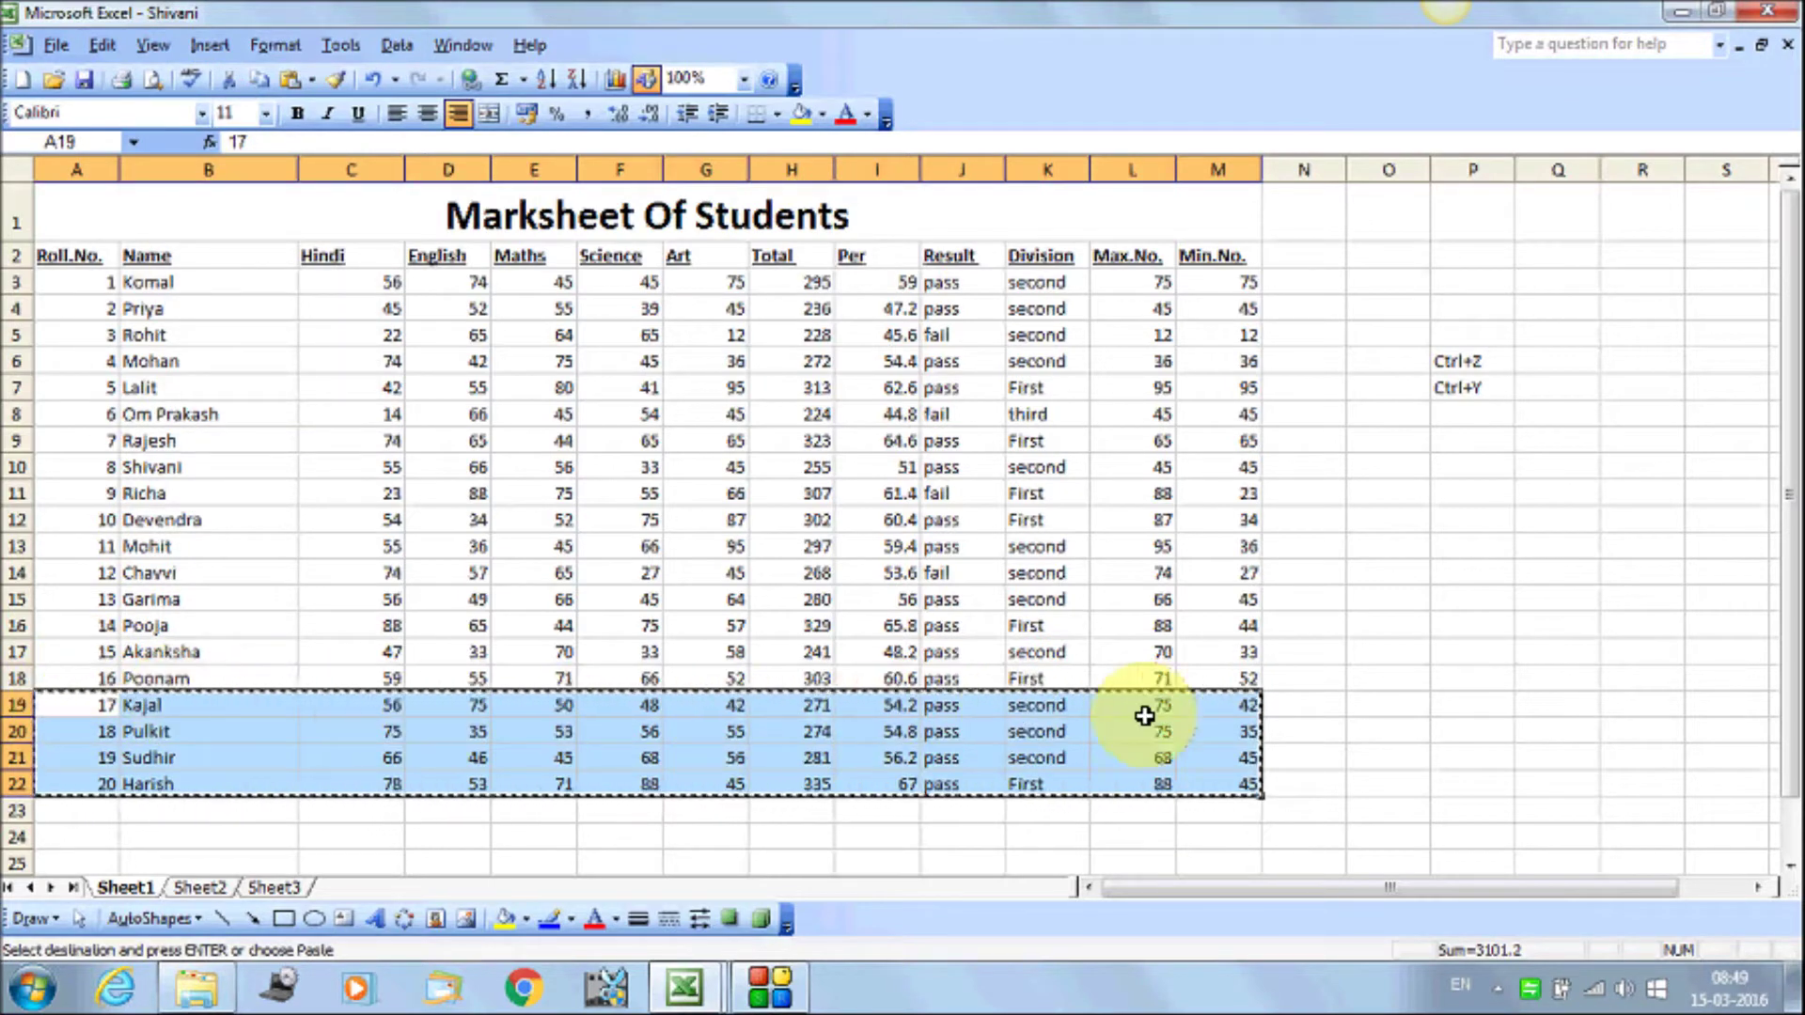
Paste the cut records starting at A26, filling rows 26–29
{"action": "scroll", "coordinate": [201, 809], "scroll_direction": "down", "scroll_amount": 1}
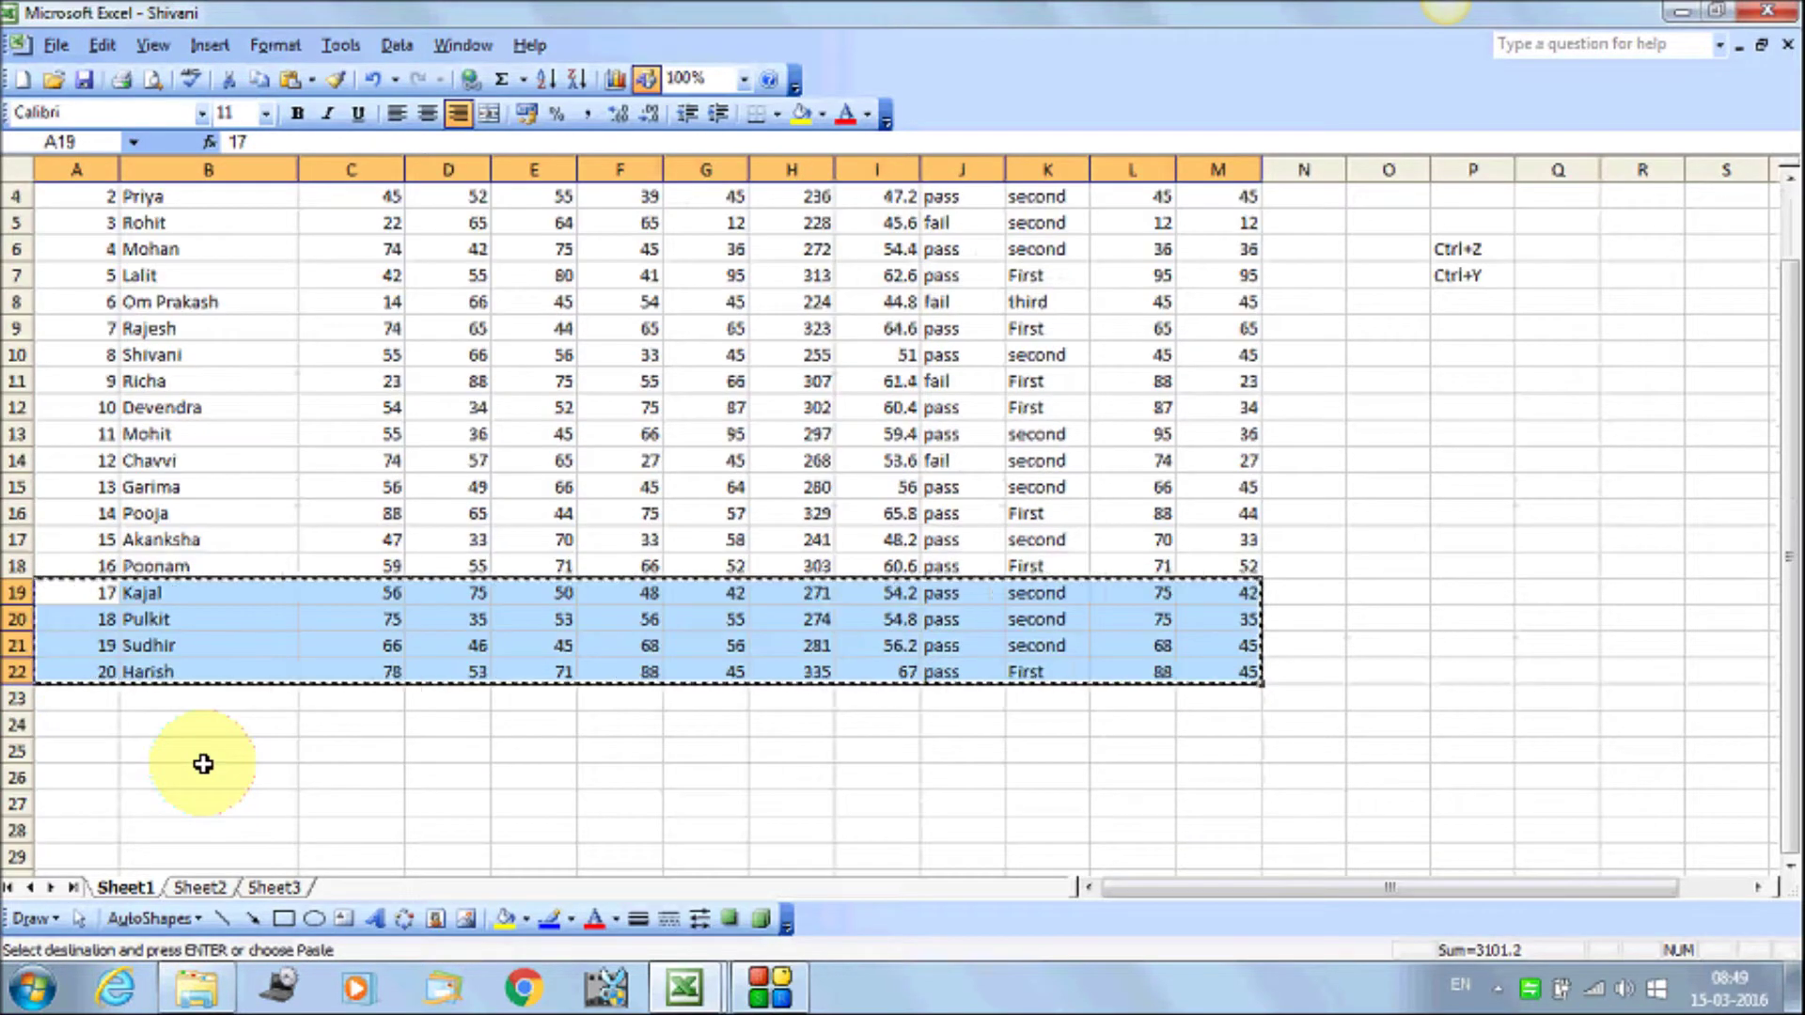
{"action": "scroll", "coordinate": [201, 759], "scroll_direction": "down", "scroll_amount": 1}
{"action": "left_click", "coordinate": [58, 699]}
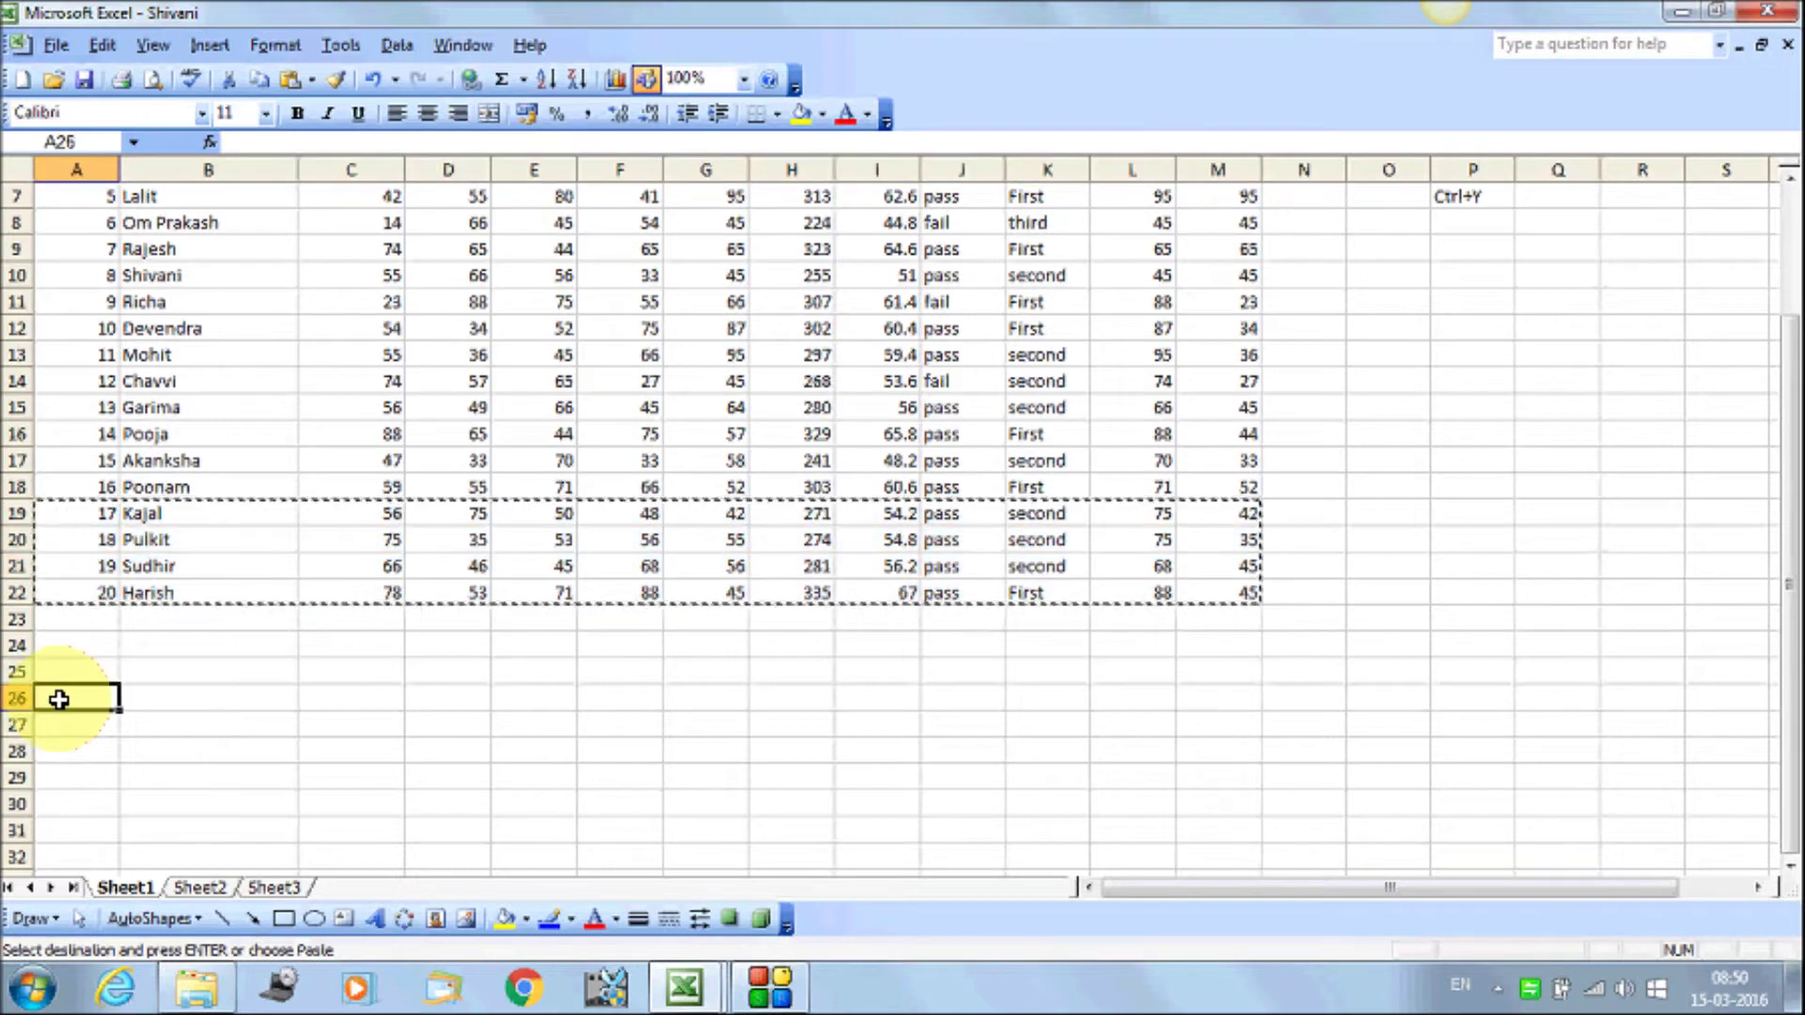
{"action": "left_click", "coordinate": [100, 47]}
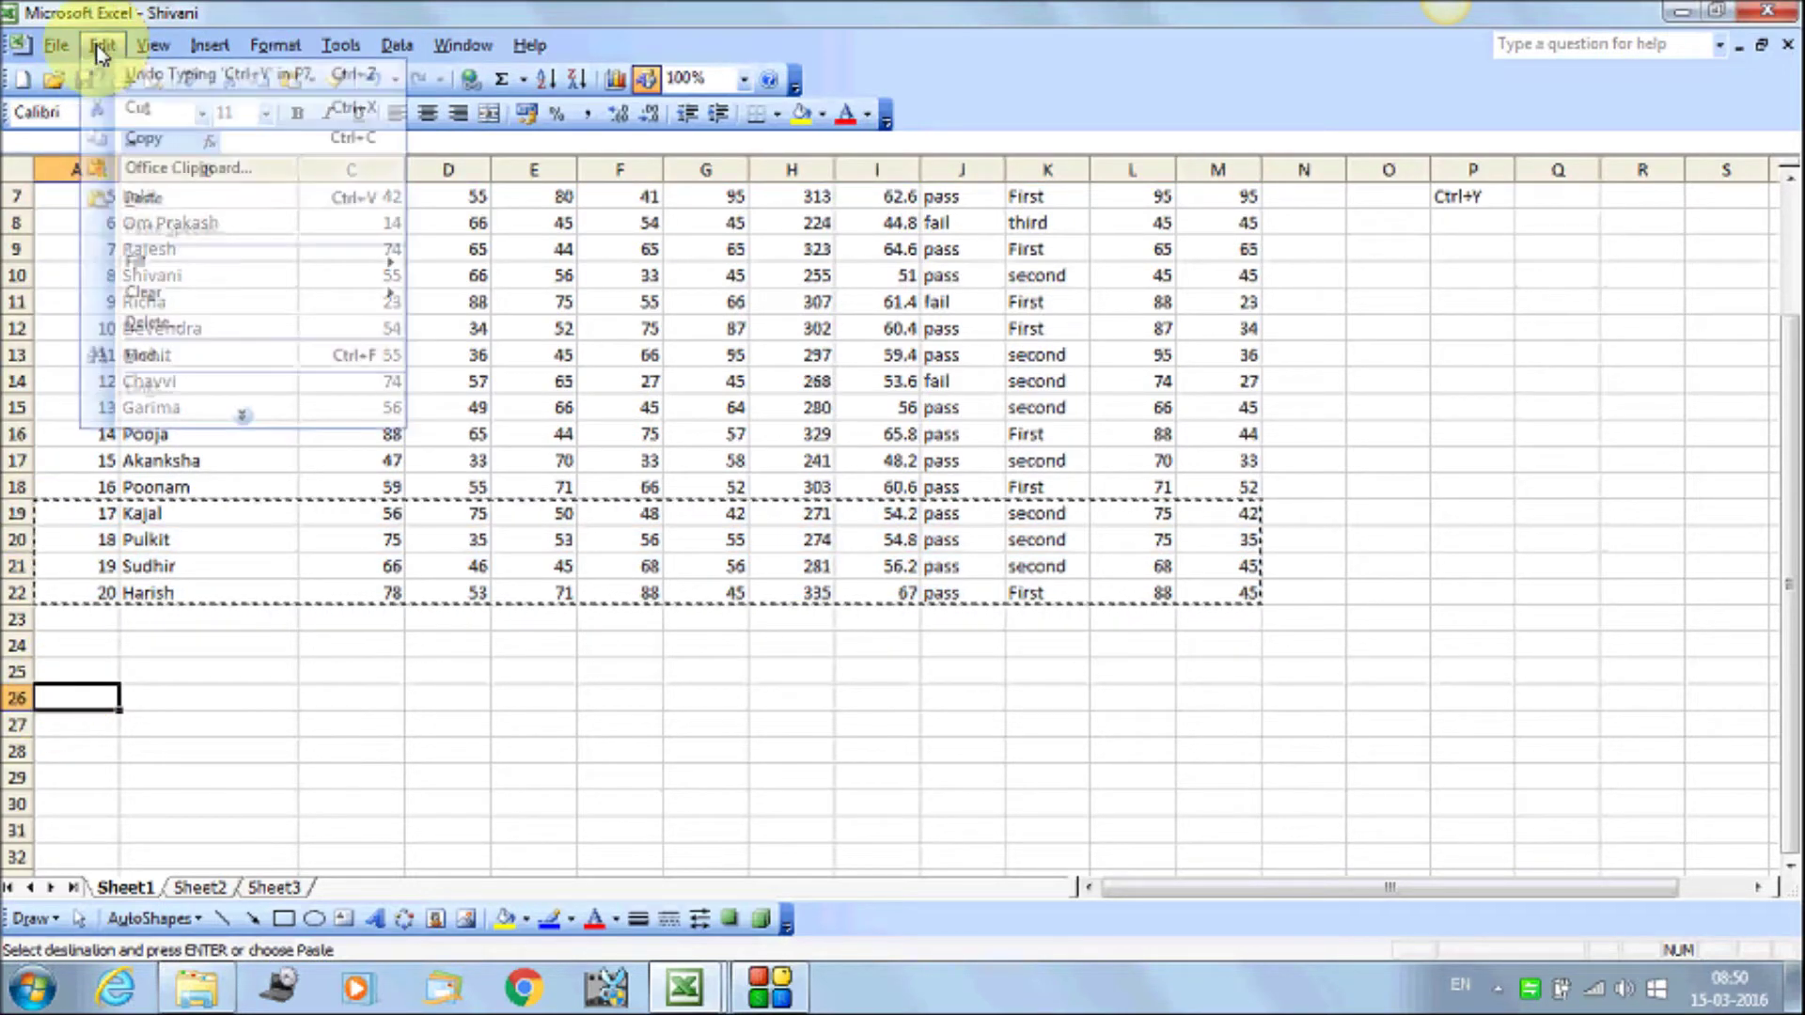
{"action": "left_click", "coordinate": [143, 199]}
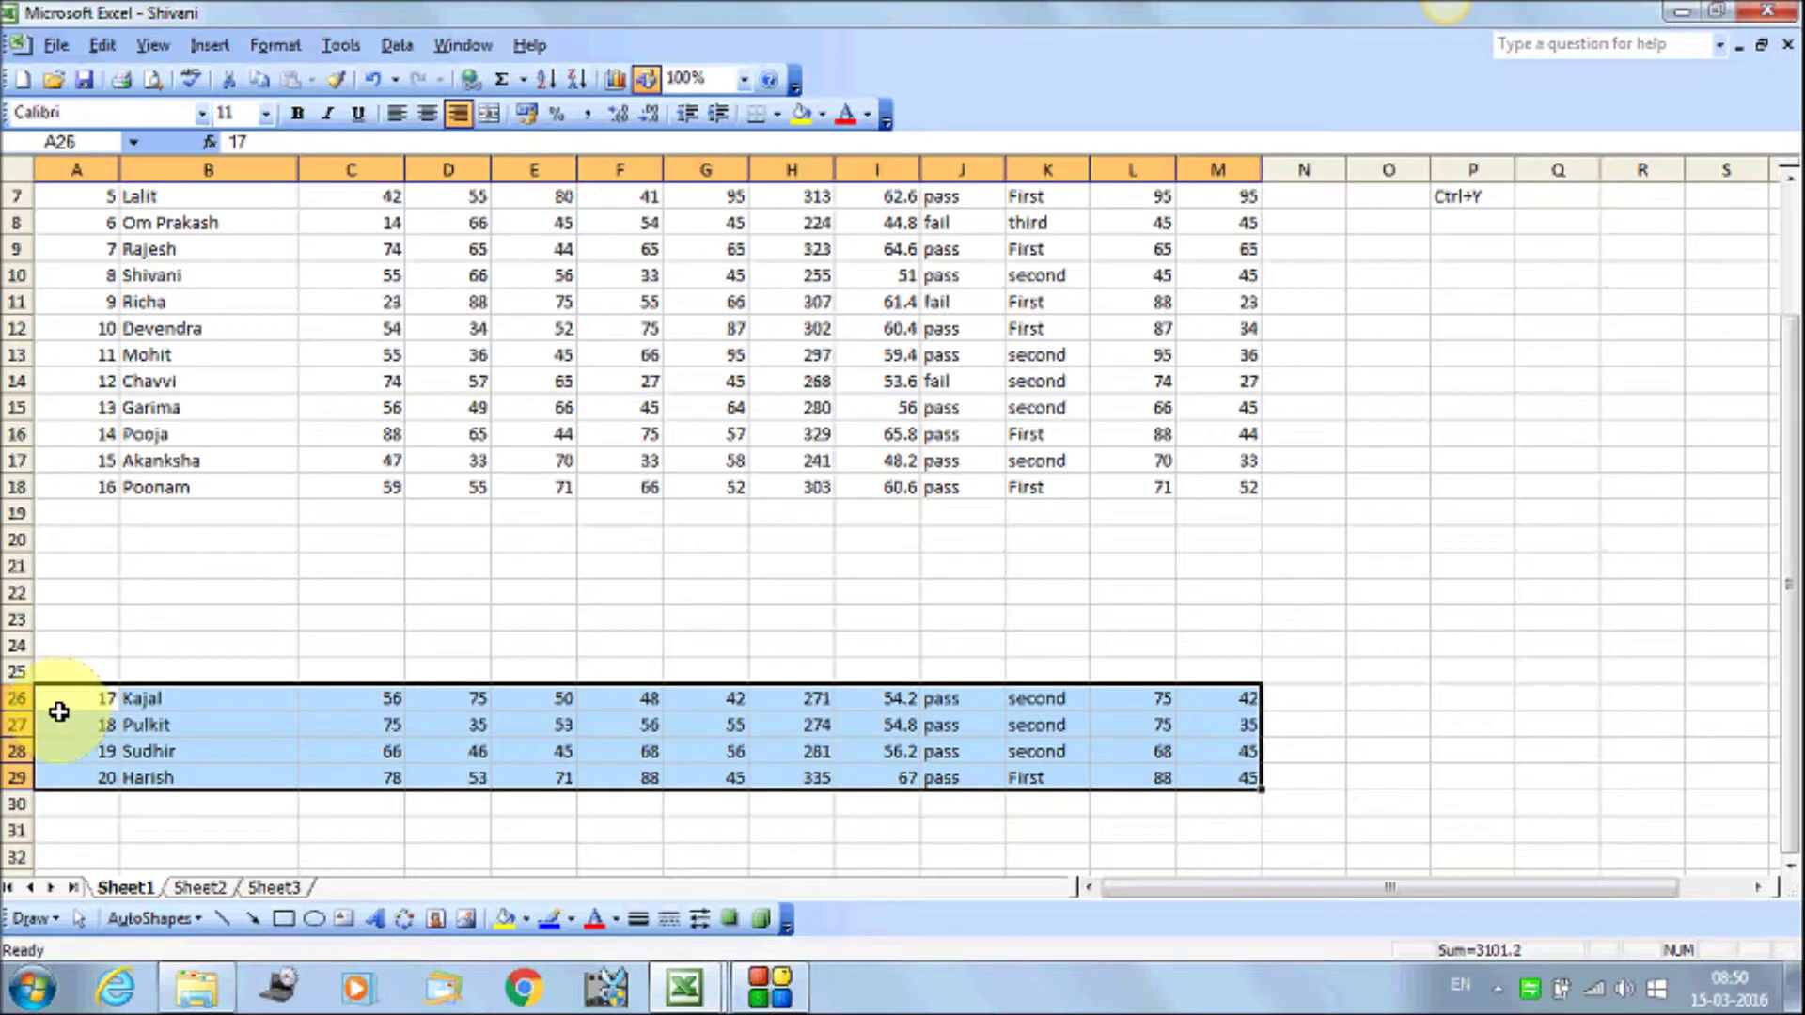
Copy rows 26–29 and paste them at A19, restoring students 17–20 in rows 19–22
{"action": "left_click", "coordinate": [102, 44]}
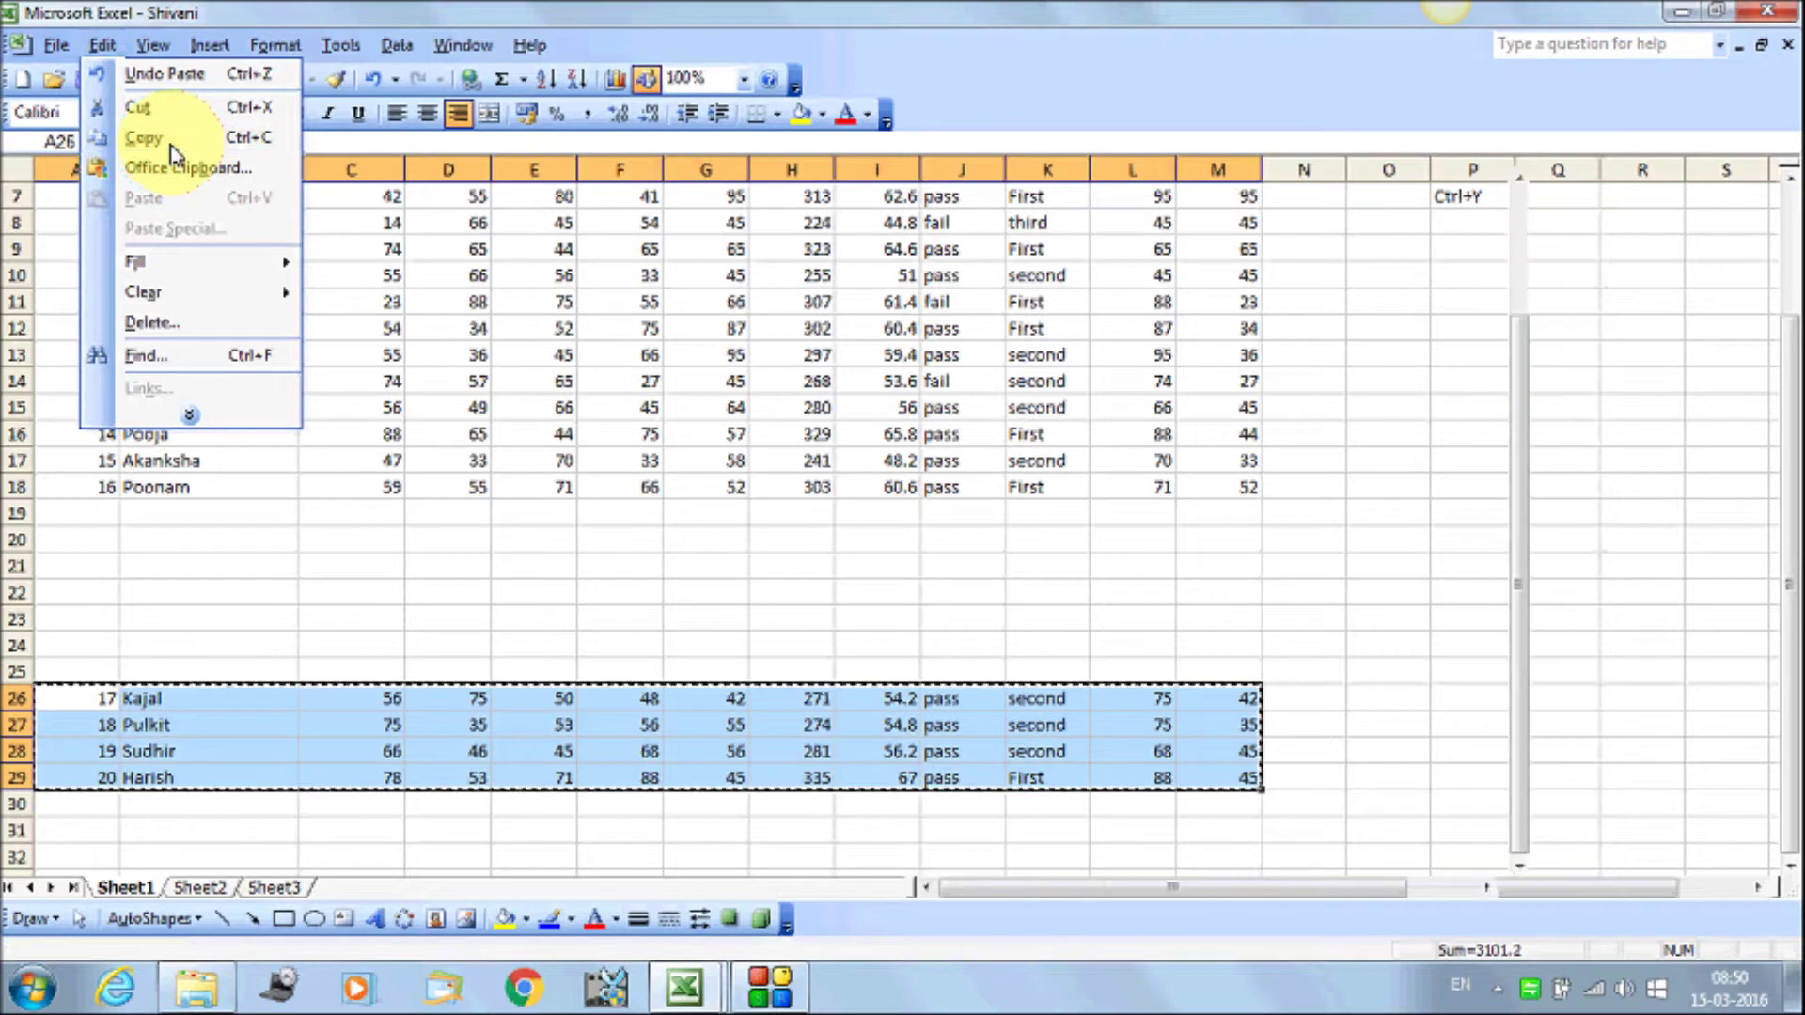
{"action": "left_click", "coordinate": [144, 138]}
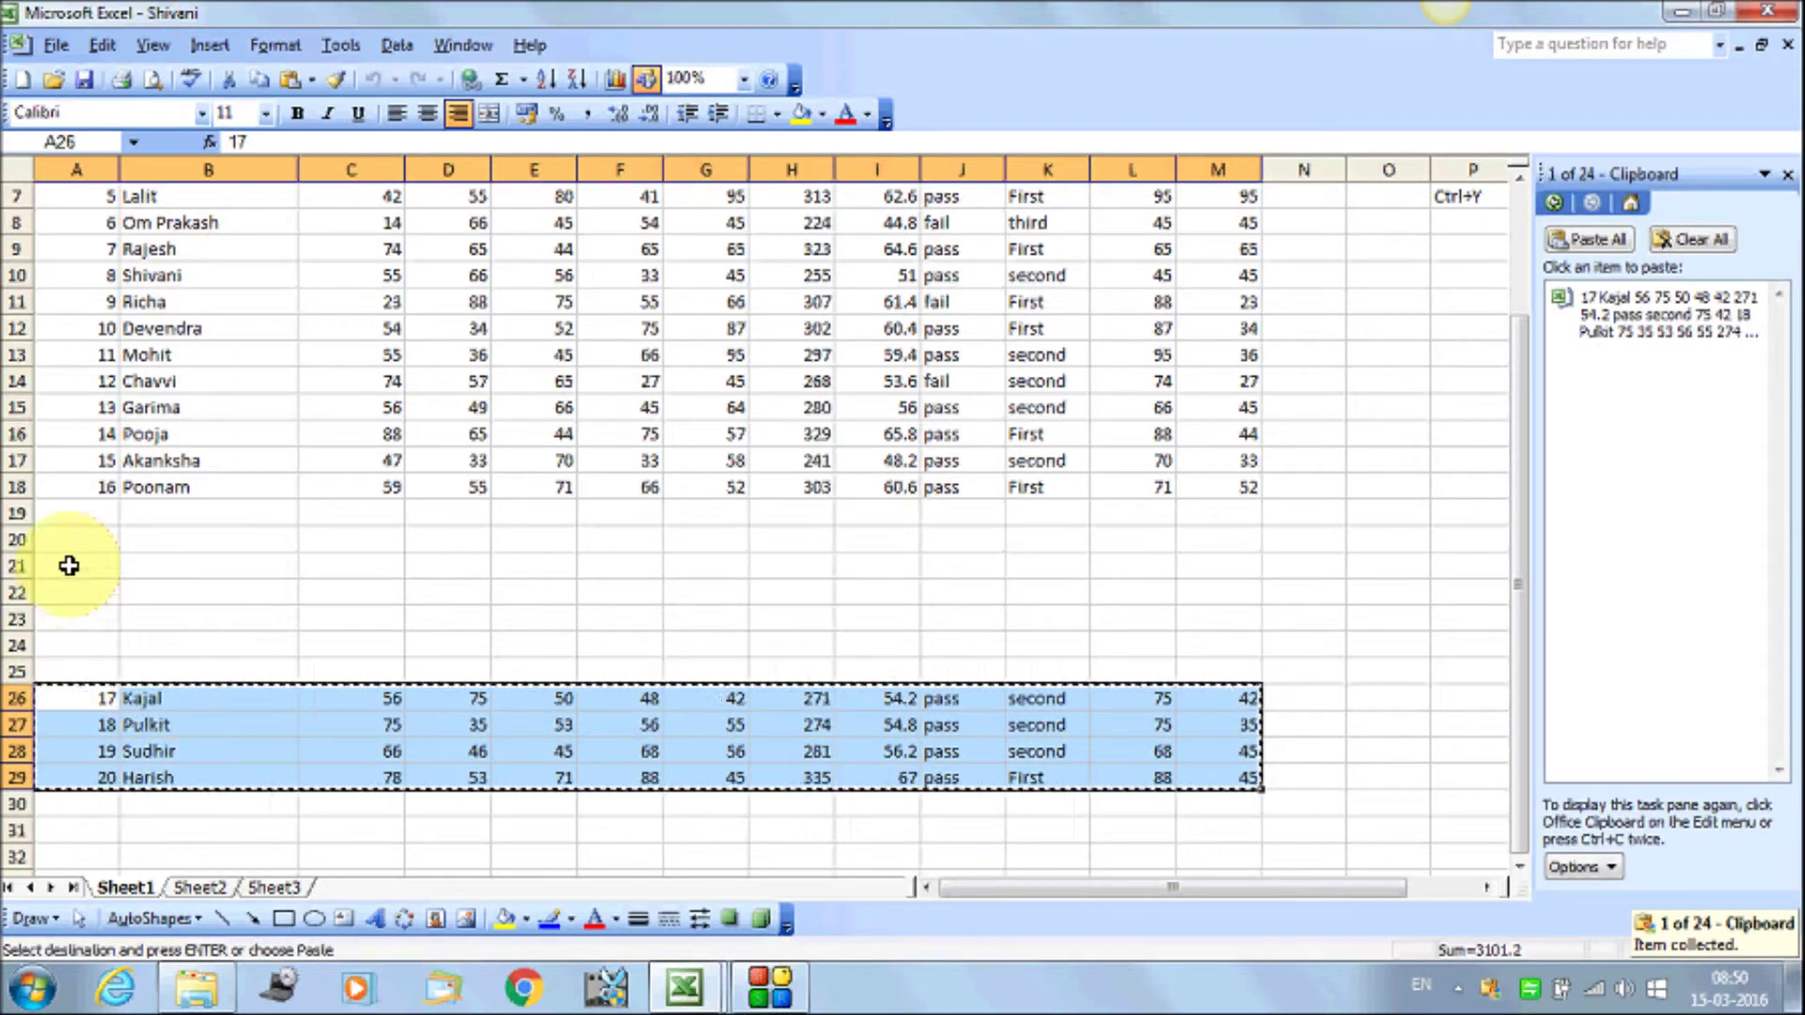
{"action": "left_click", "coordinate": [84, 512]}
{"action": "left_click", "coordinate": [101, 44]}
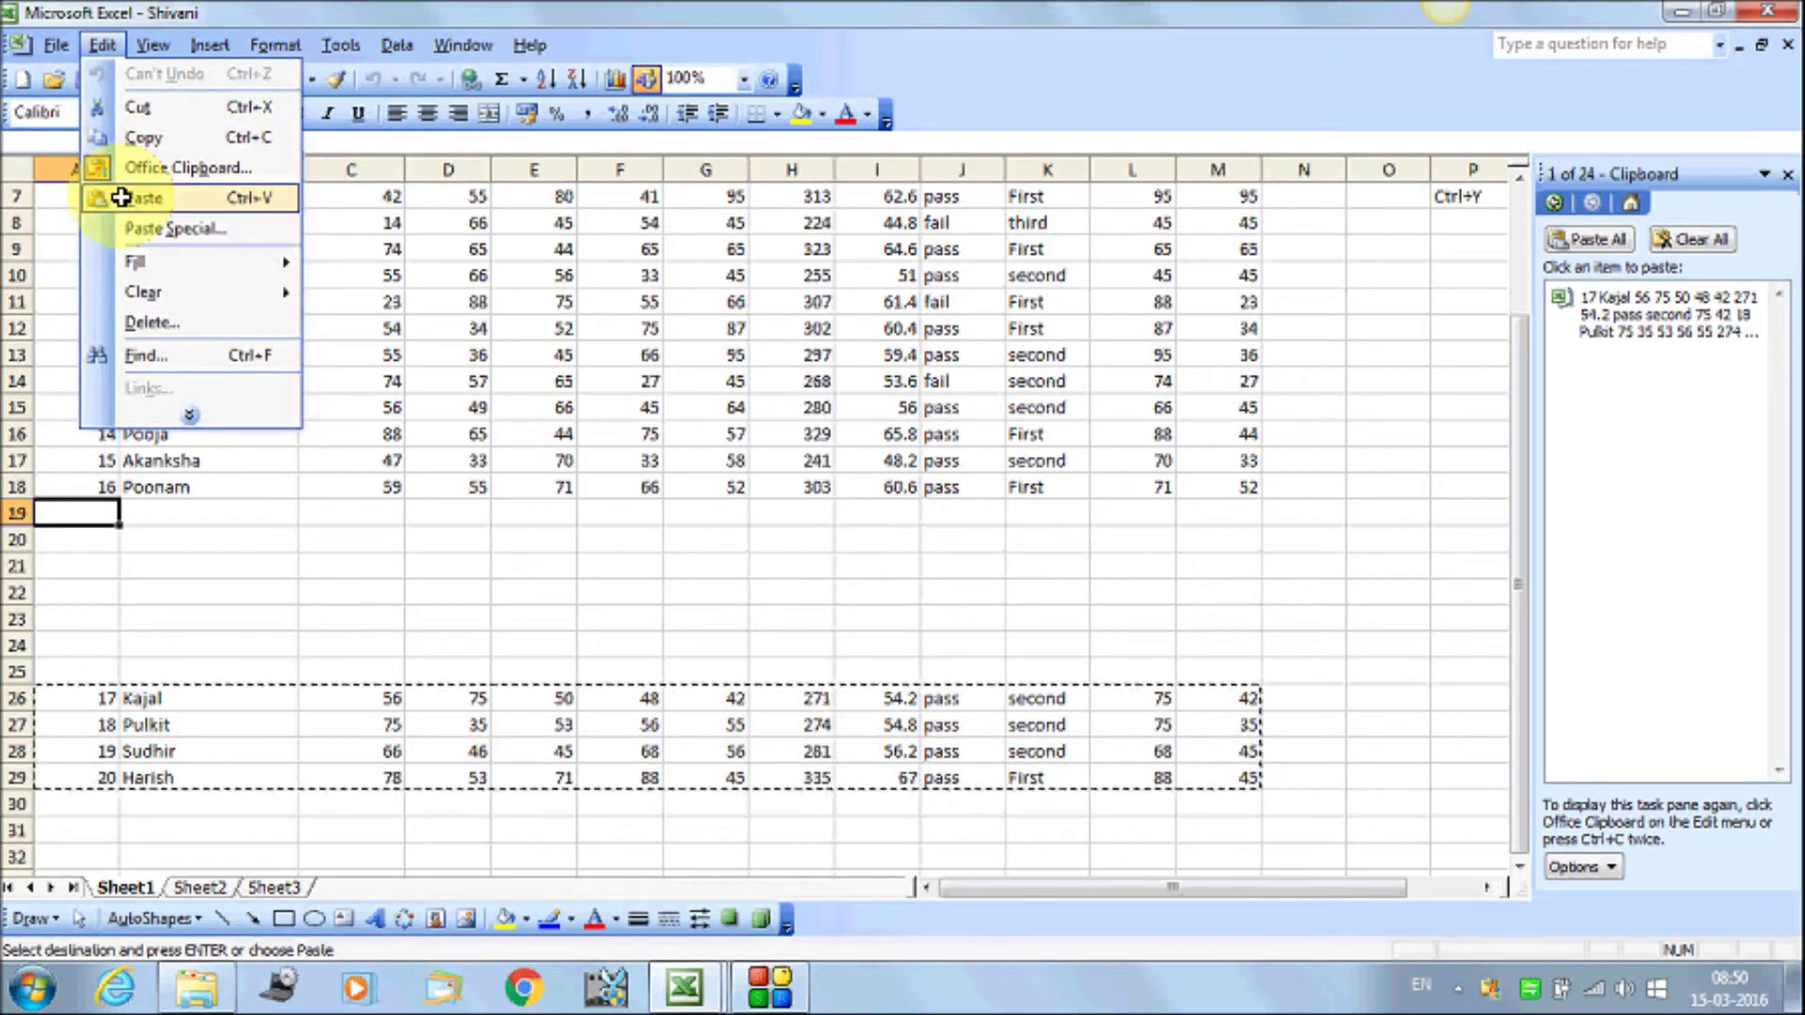
{"action": "left_click", "coordinate": [141, 199]}
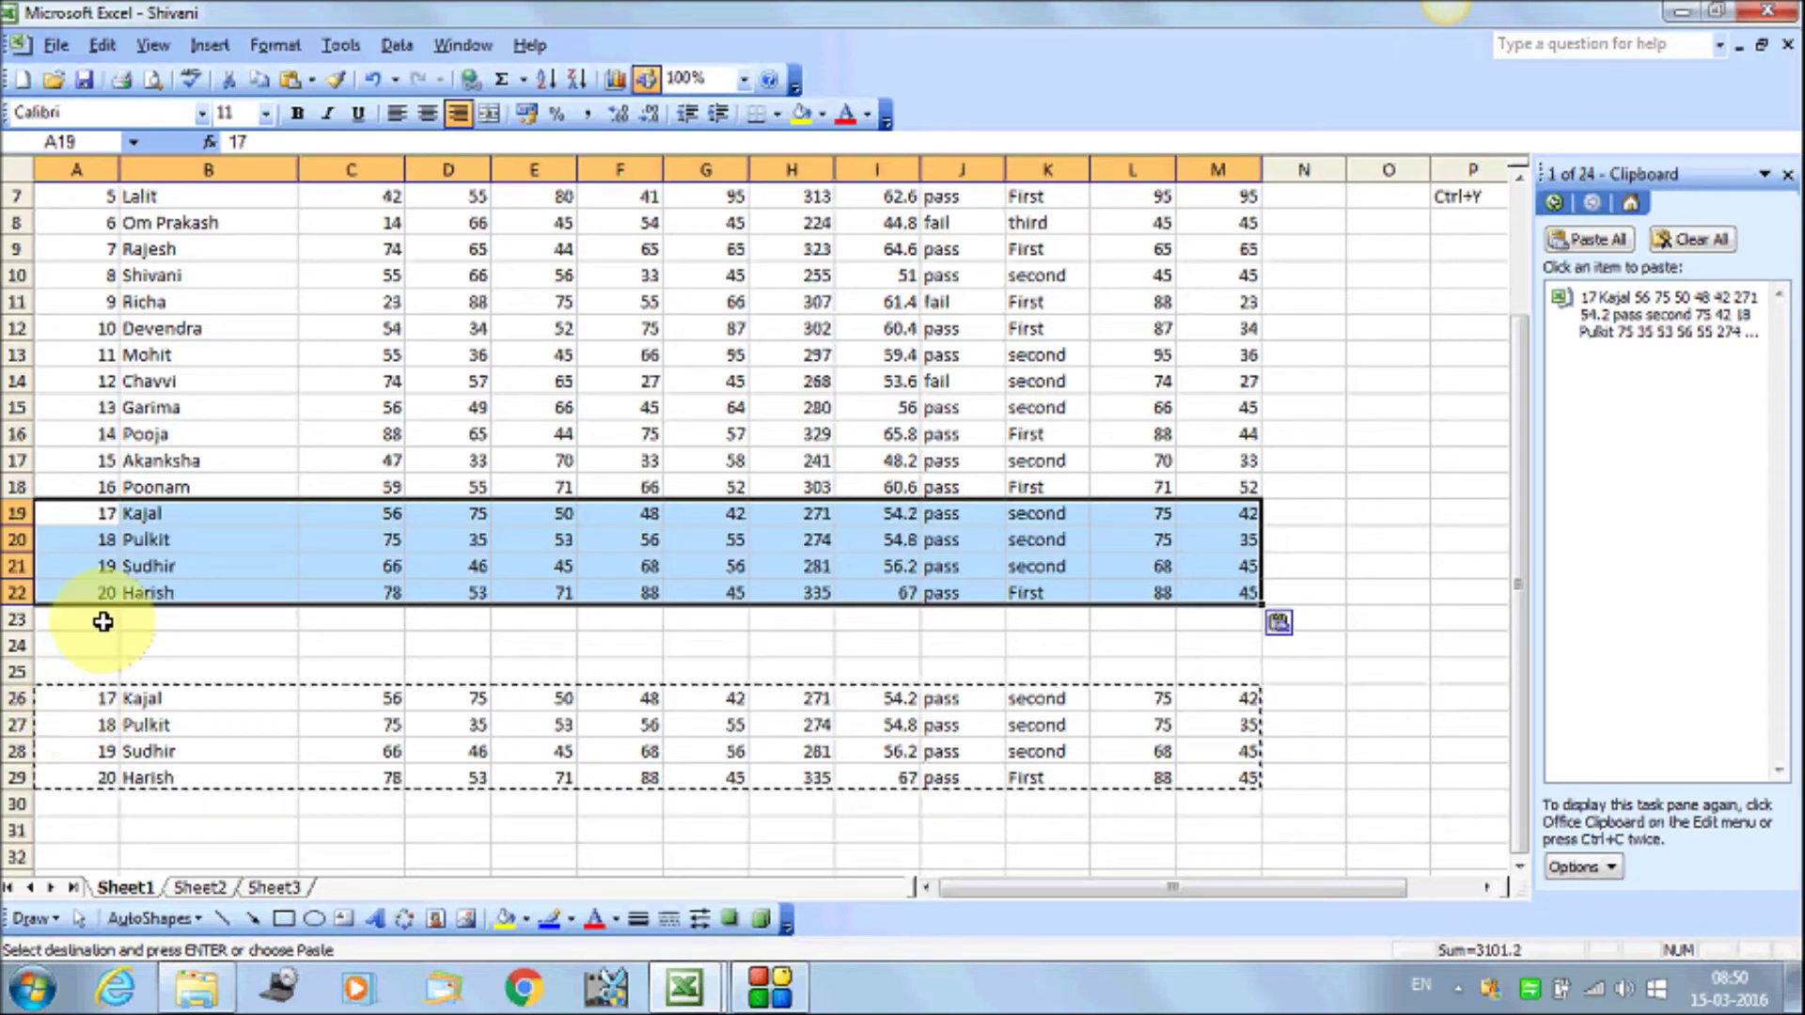
{"action": "left_click", "coordinate": [104, 50]}
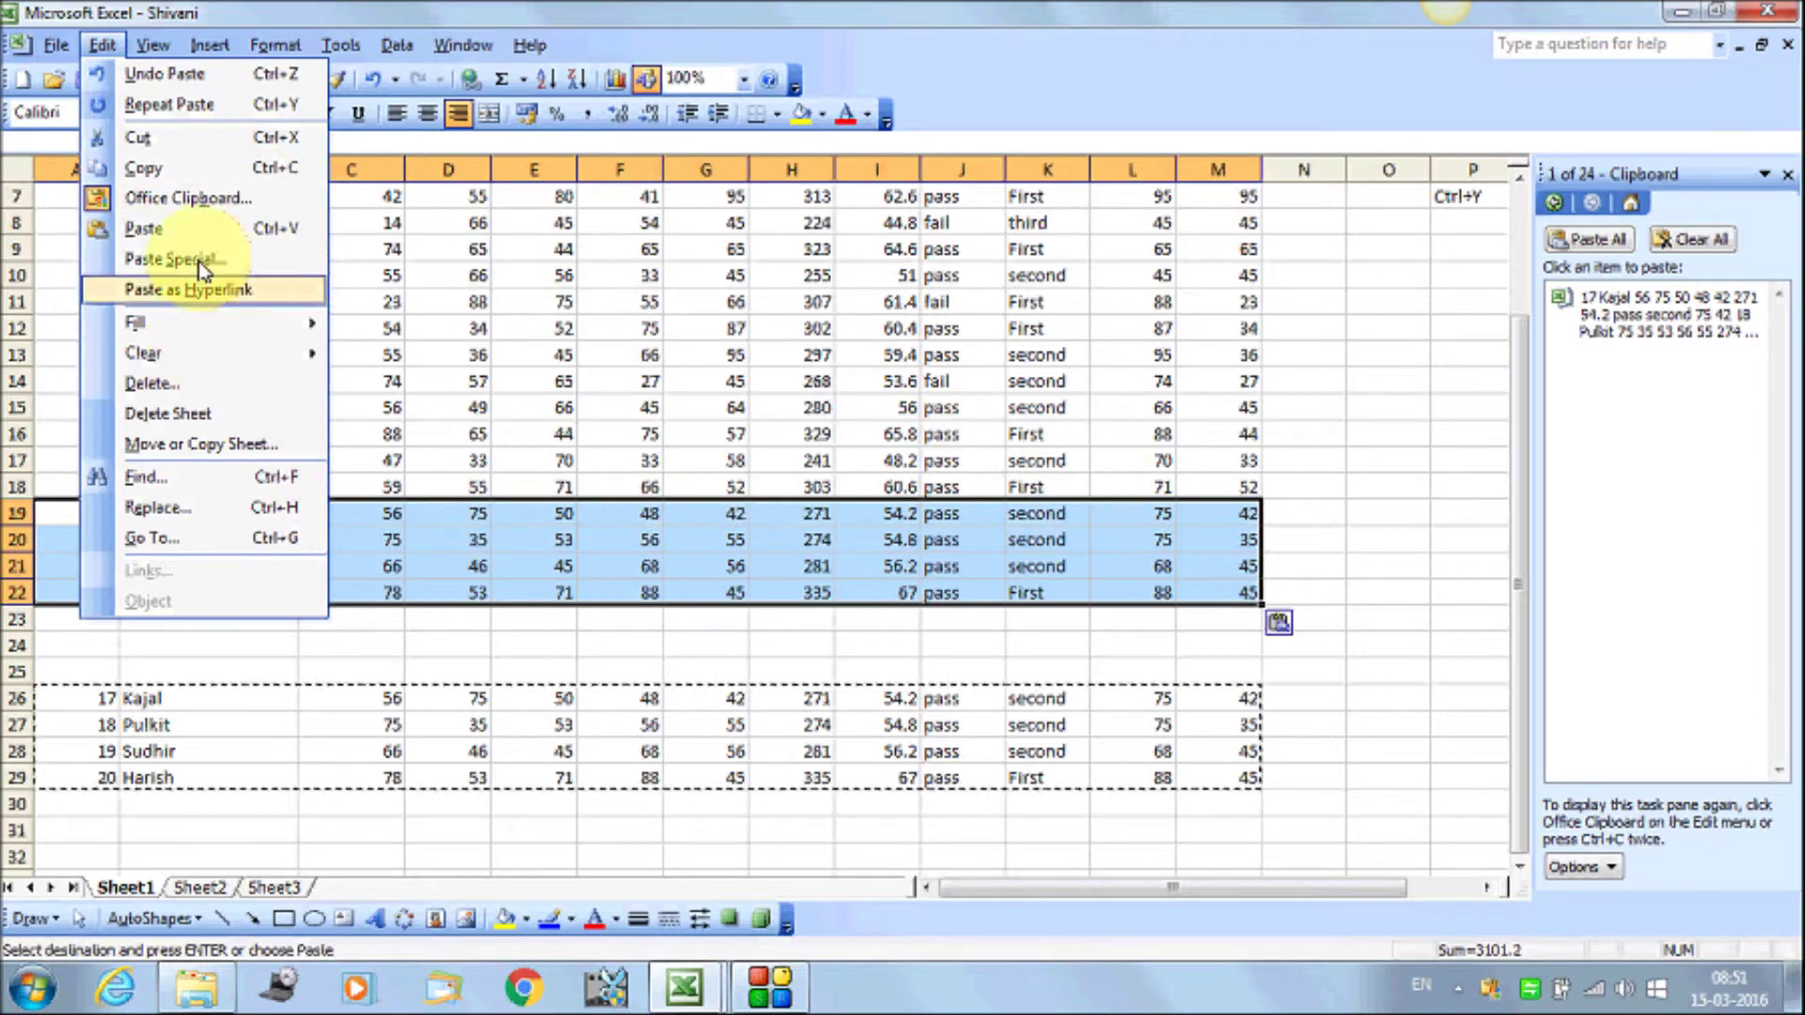
{"action": "left_click", "coordinate": [1370, 538]}
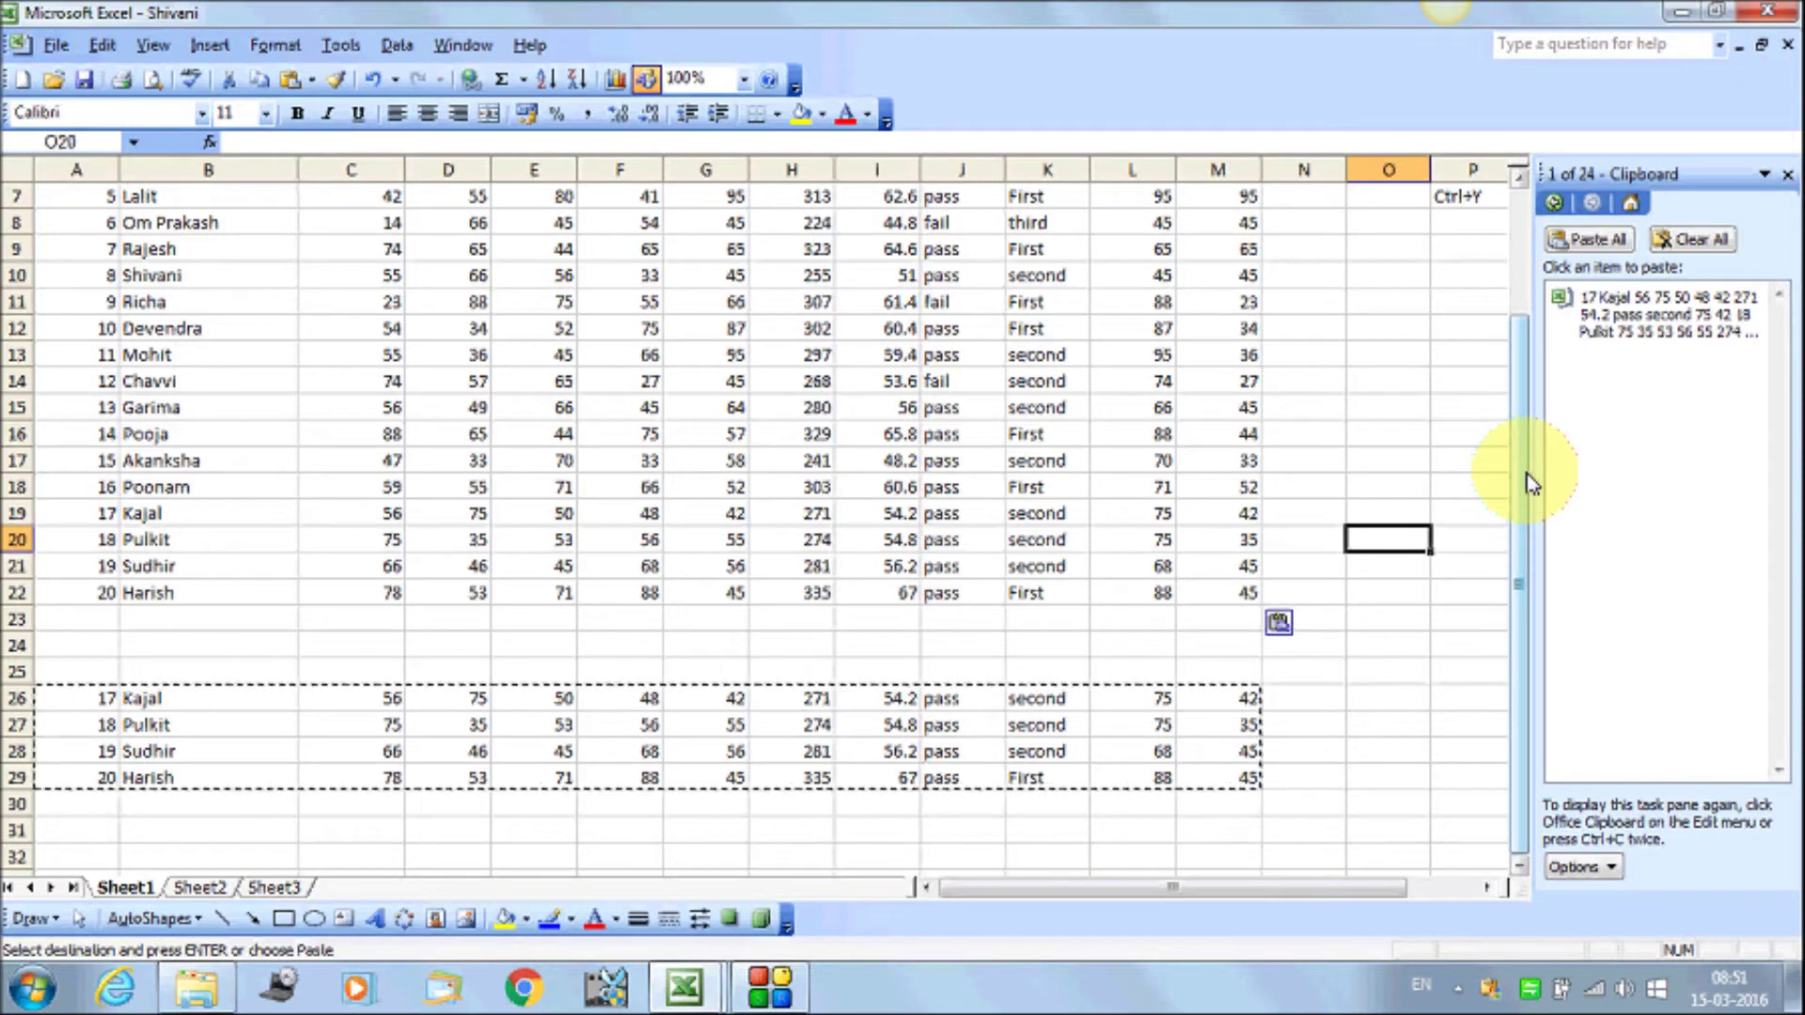
{"action": "scroll", "coordinate": [1527, 484], "scroll_direction": "up", "scroll_amount": 1}
{"action": "scroll", "coordinate": [1535, 391], "scroll_direction": "up", "scroll_amount": 1}
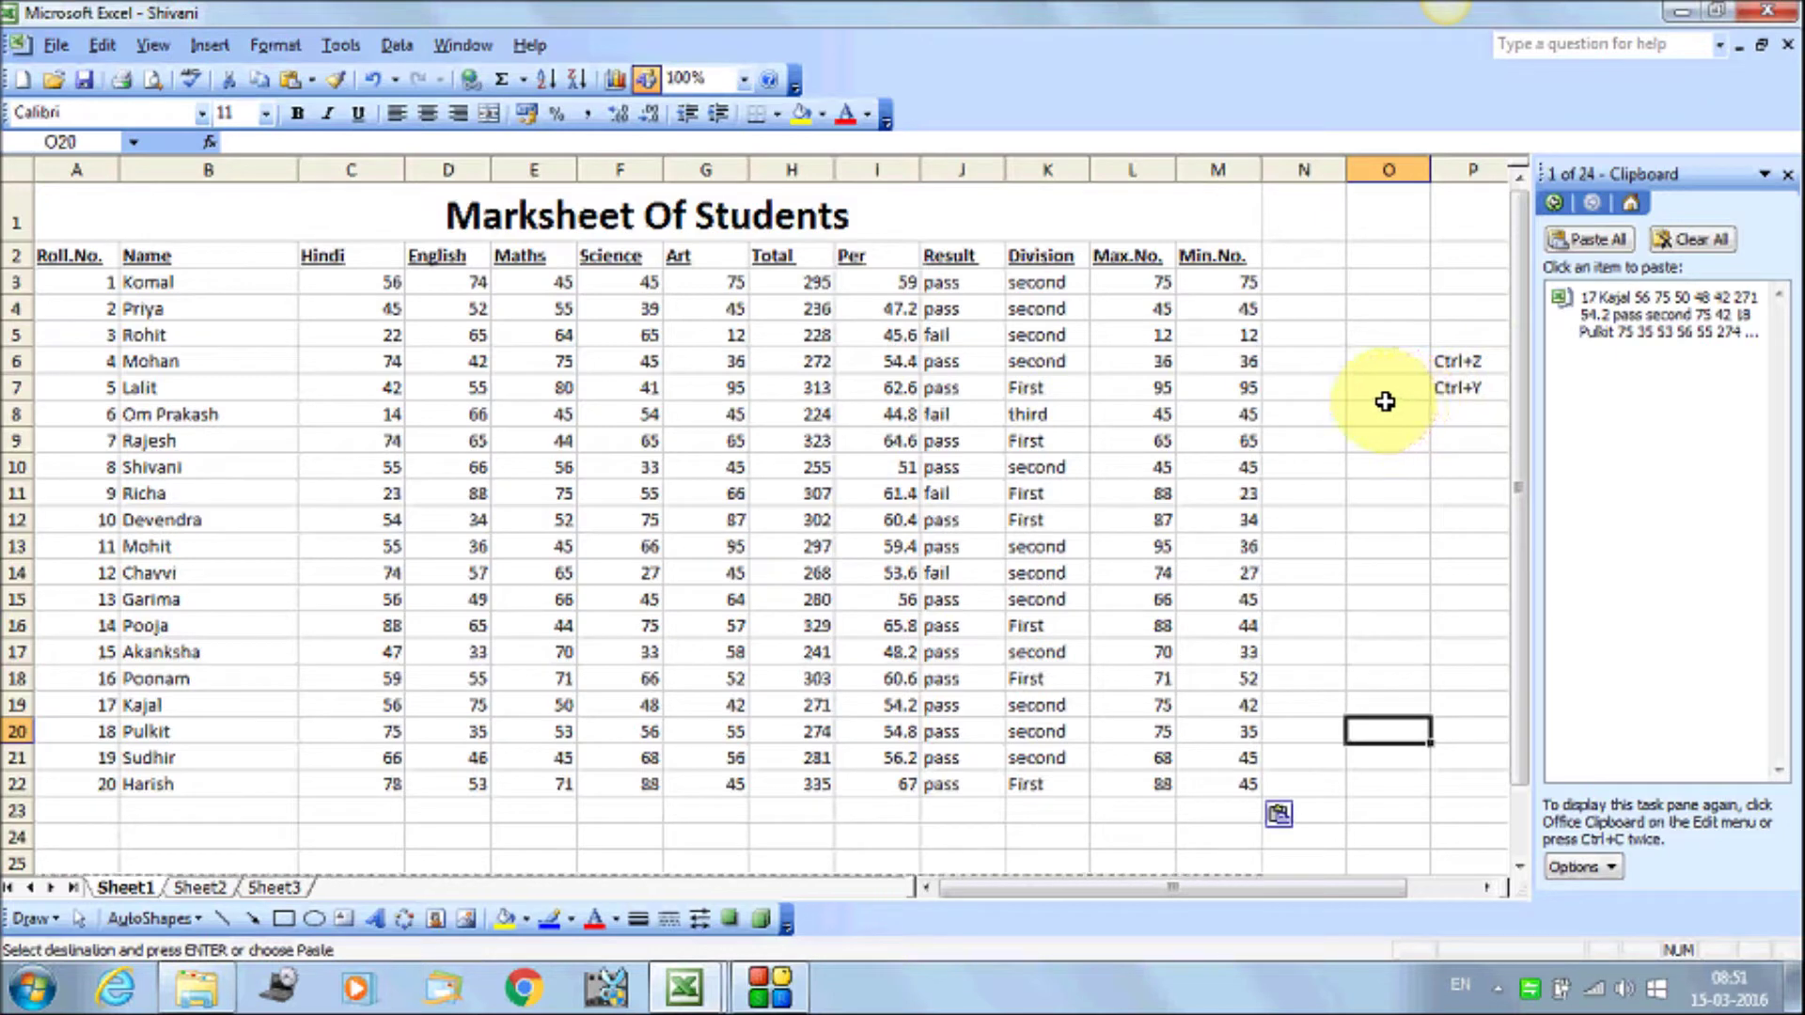
{"action": "left_click", "coordinate": [1463, 421]}
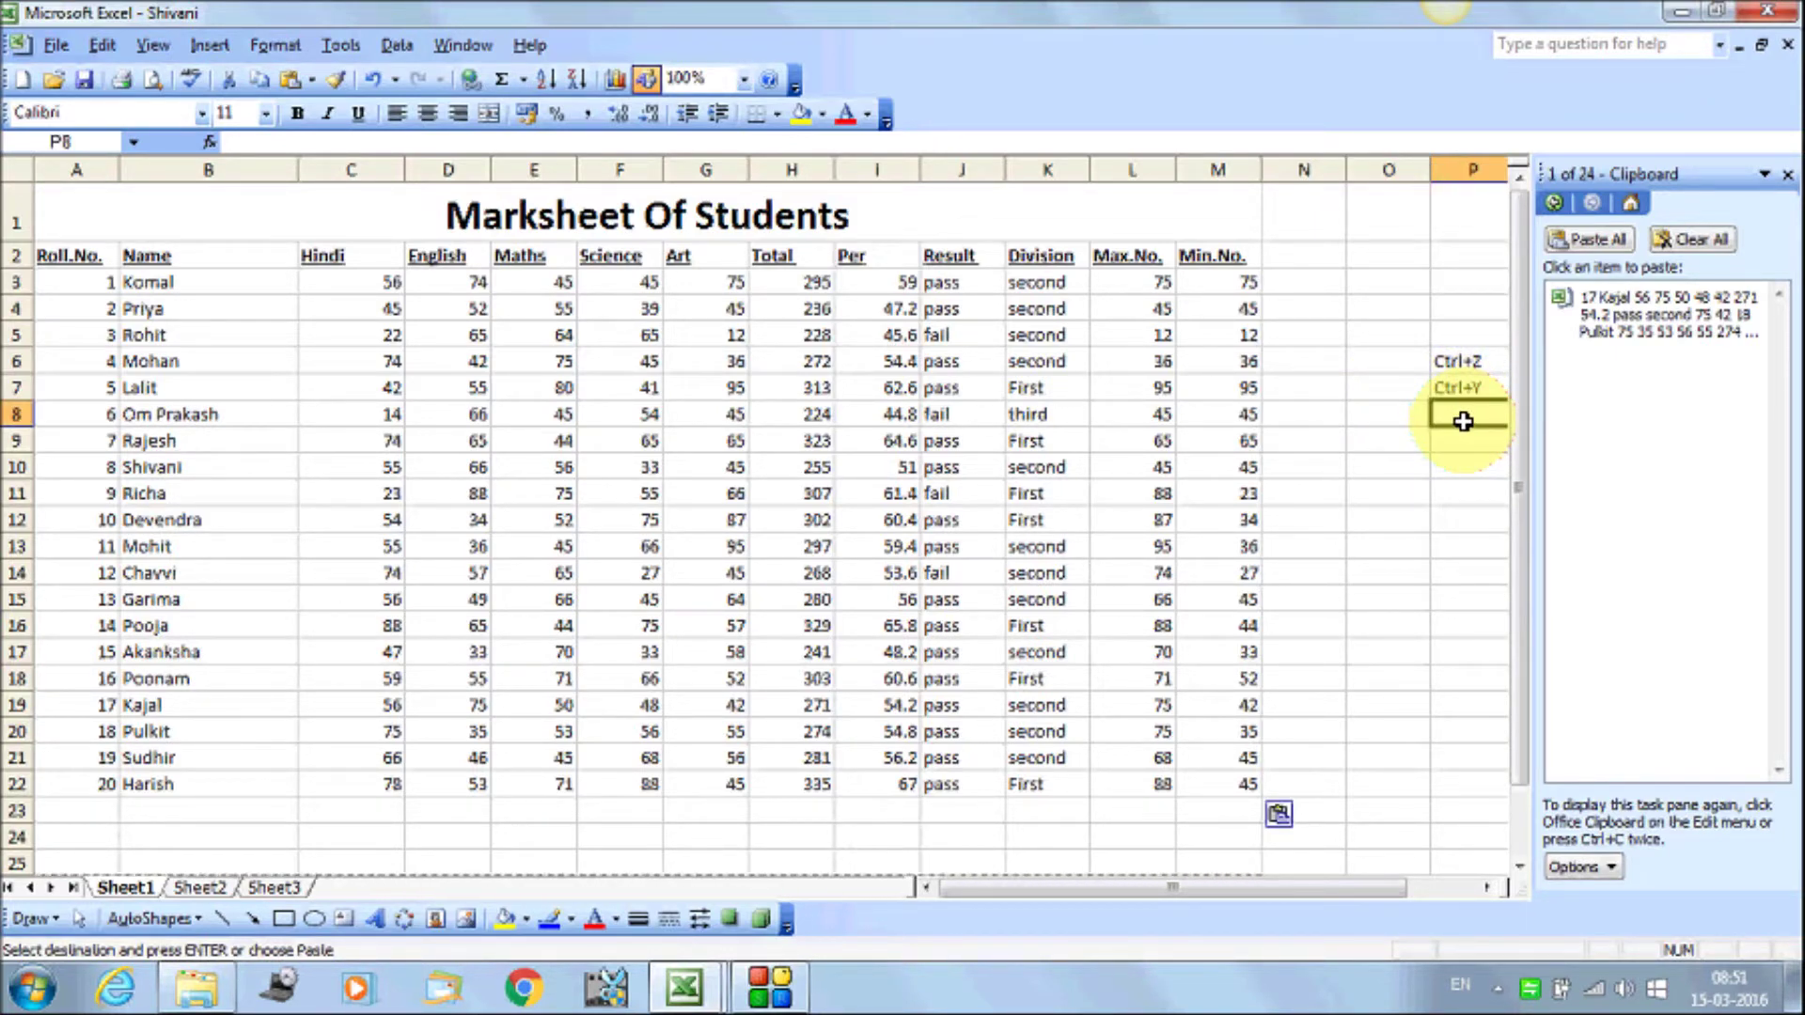
Enter the notes Ctrl+X, Ctrl+C and Ctrl+V in cells P8, P9 and P10
{"action": "type", "text": "Ctrl"}
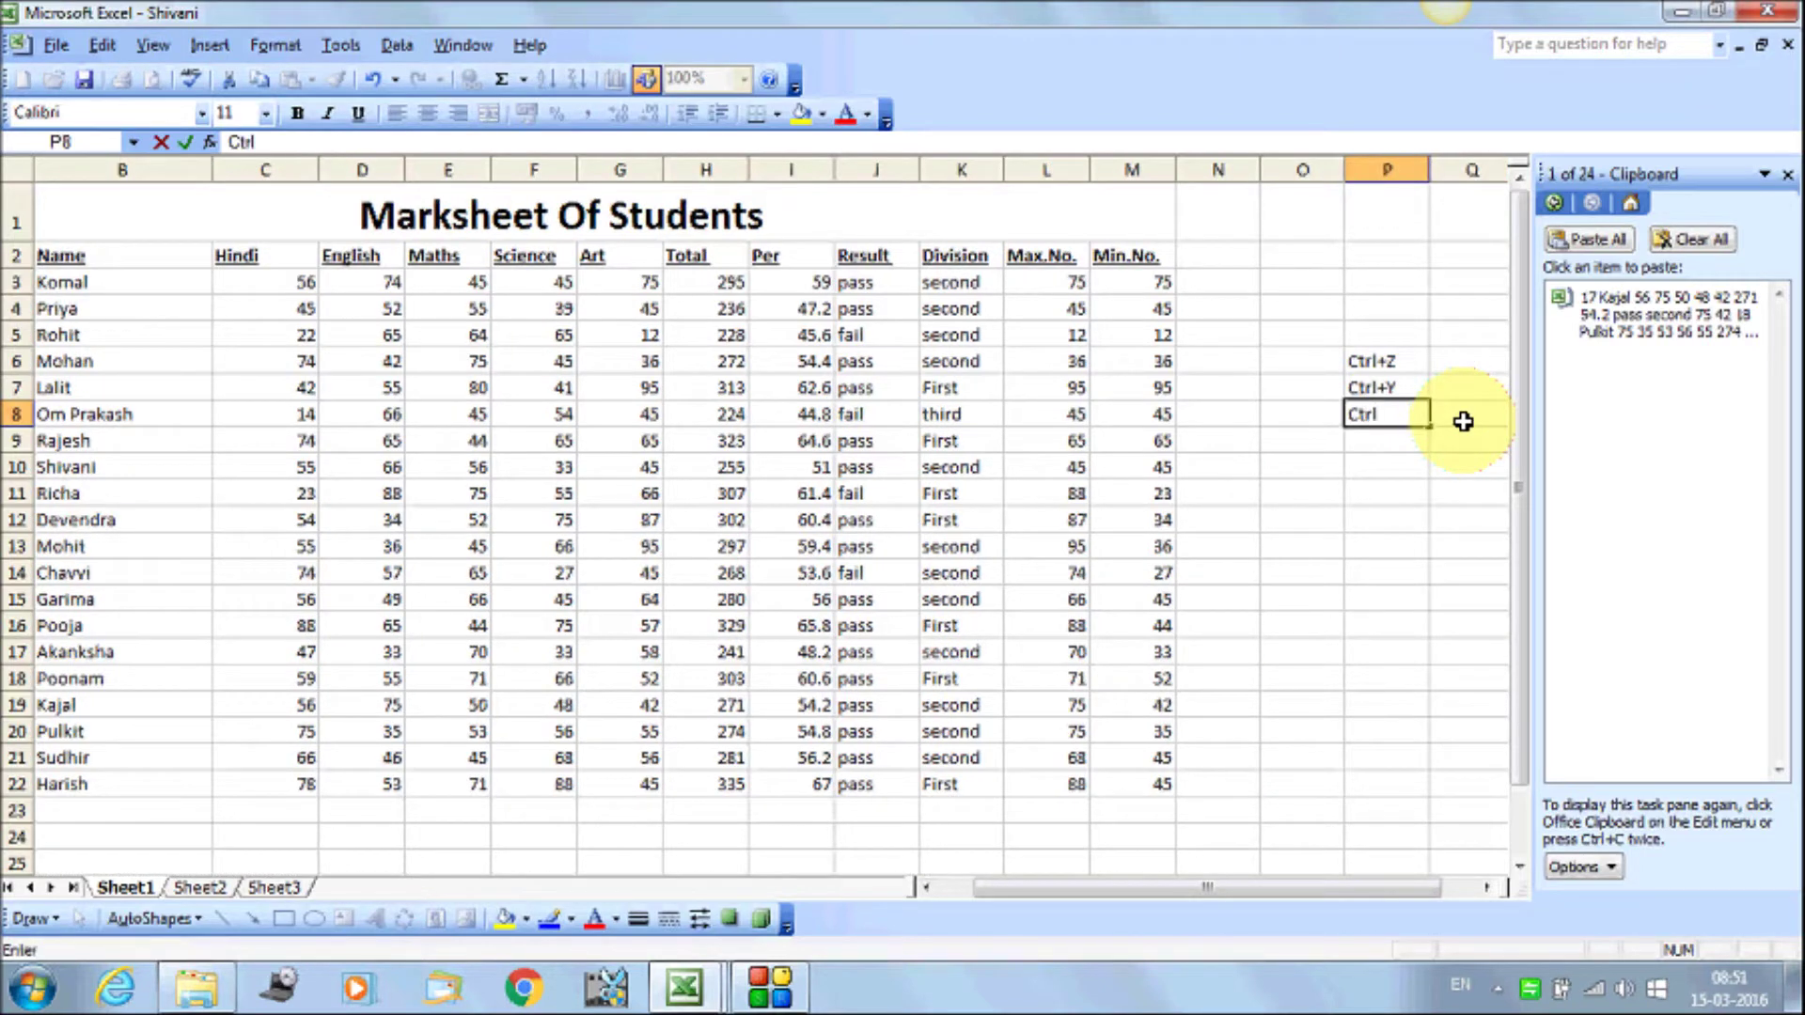
{"action": "type", "text": "+X"}
{"action": "key", "text": "Return"}
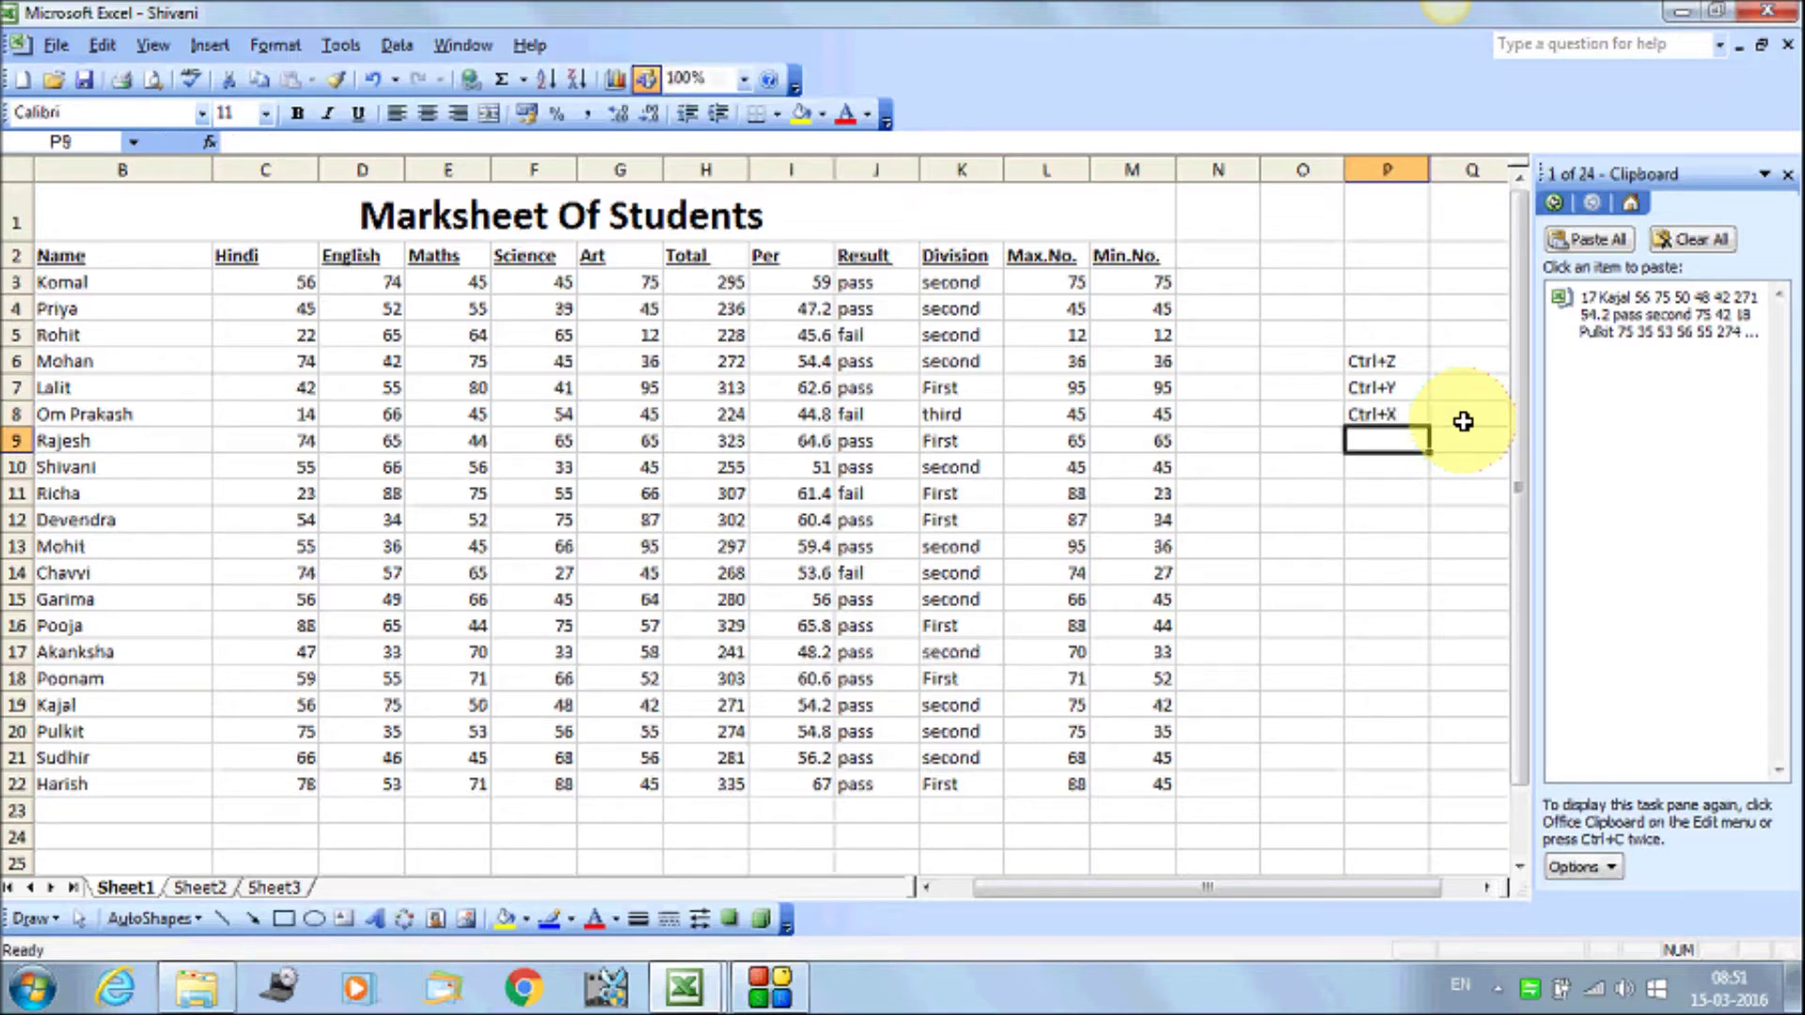
{"action": "type", "text": "Ctrl+"}
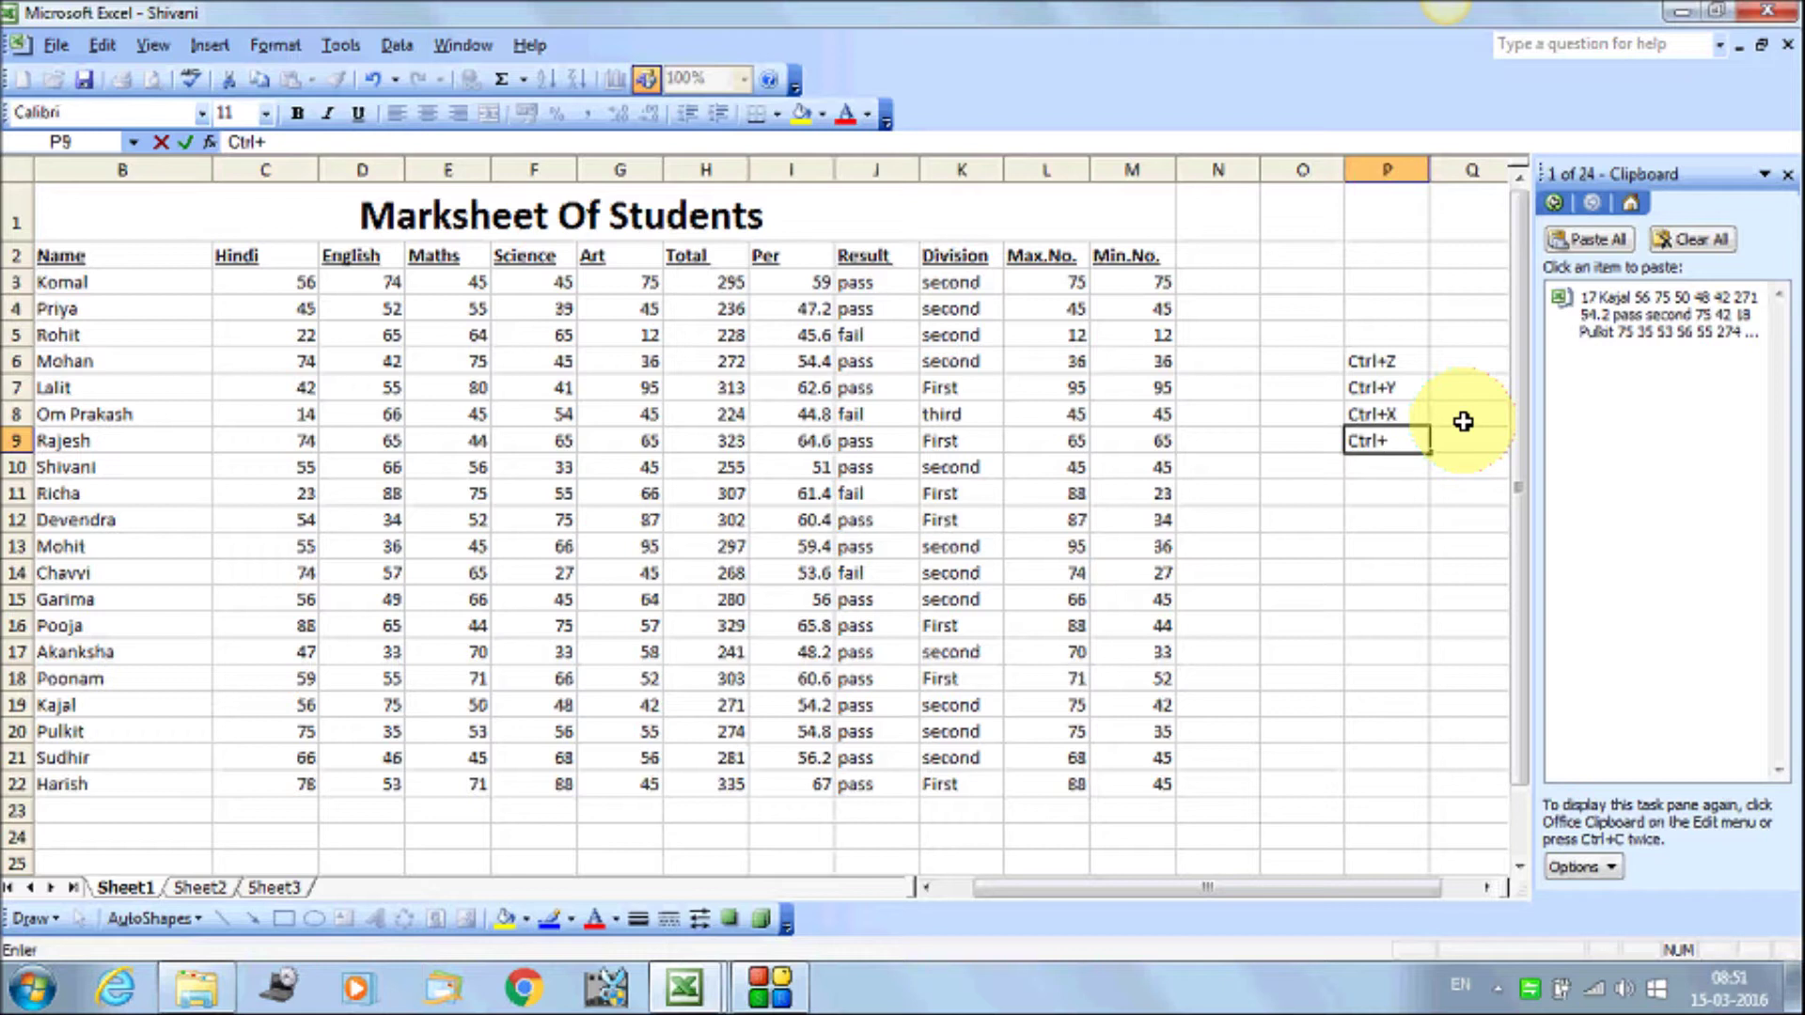
{"action": "type", "text": "C"}
{"action": "key", "text": "Return"}
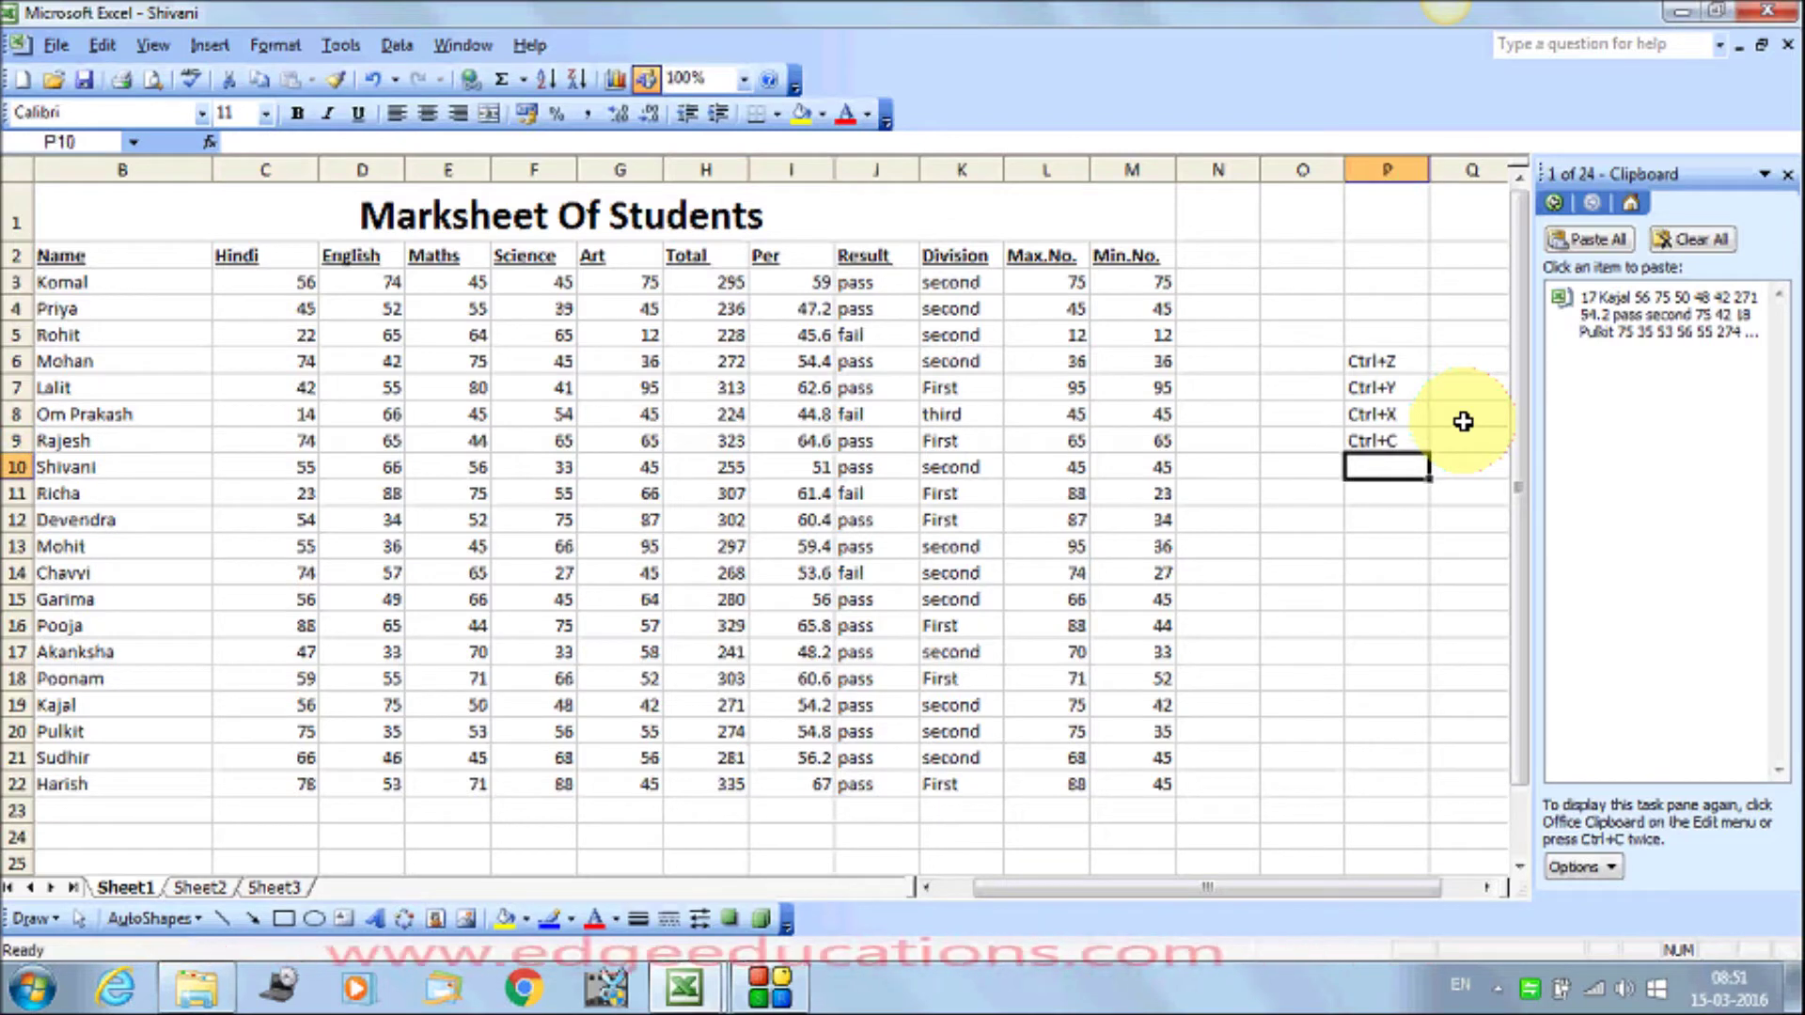
{"action": "type", "text": "Ctrl"}
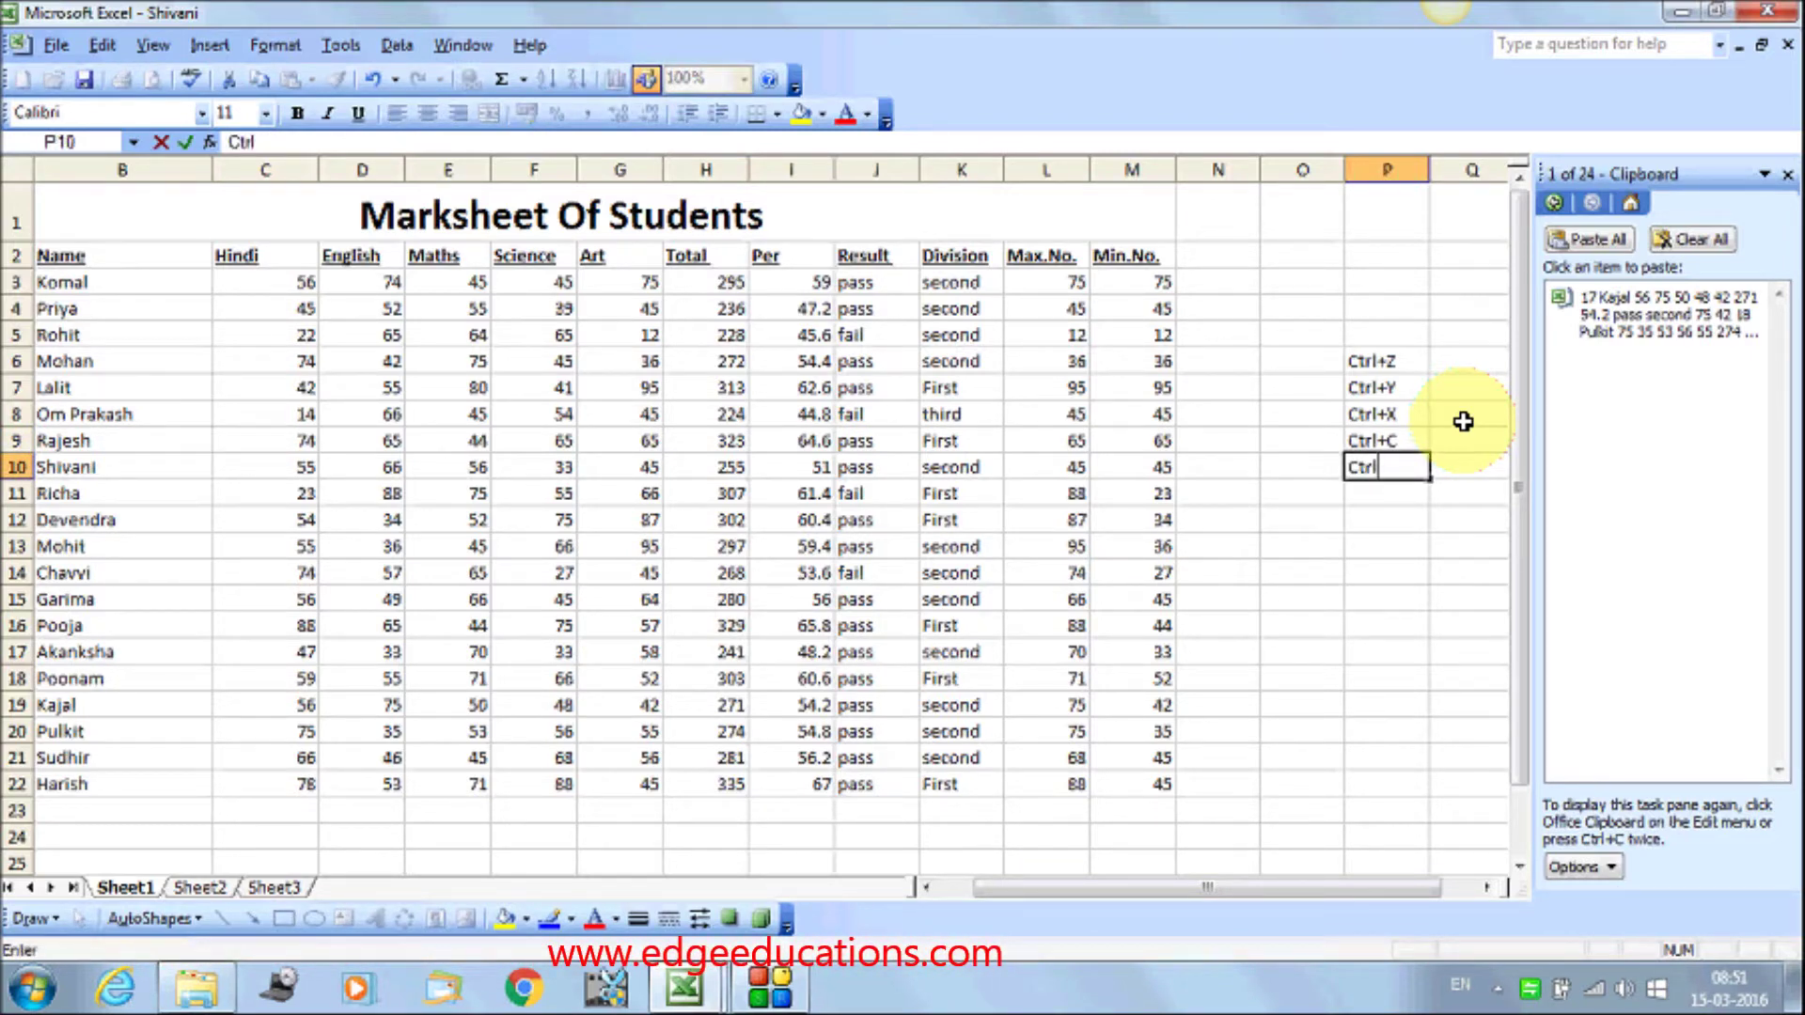
{"action": "type", "text": "+V"}
{"action": "key", "text": "Return"}
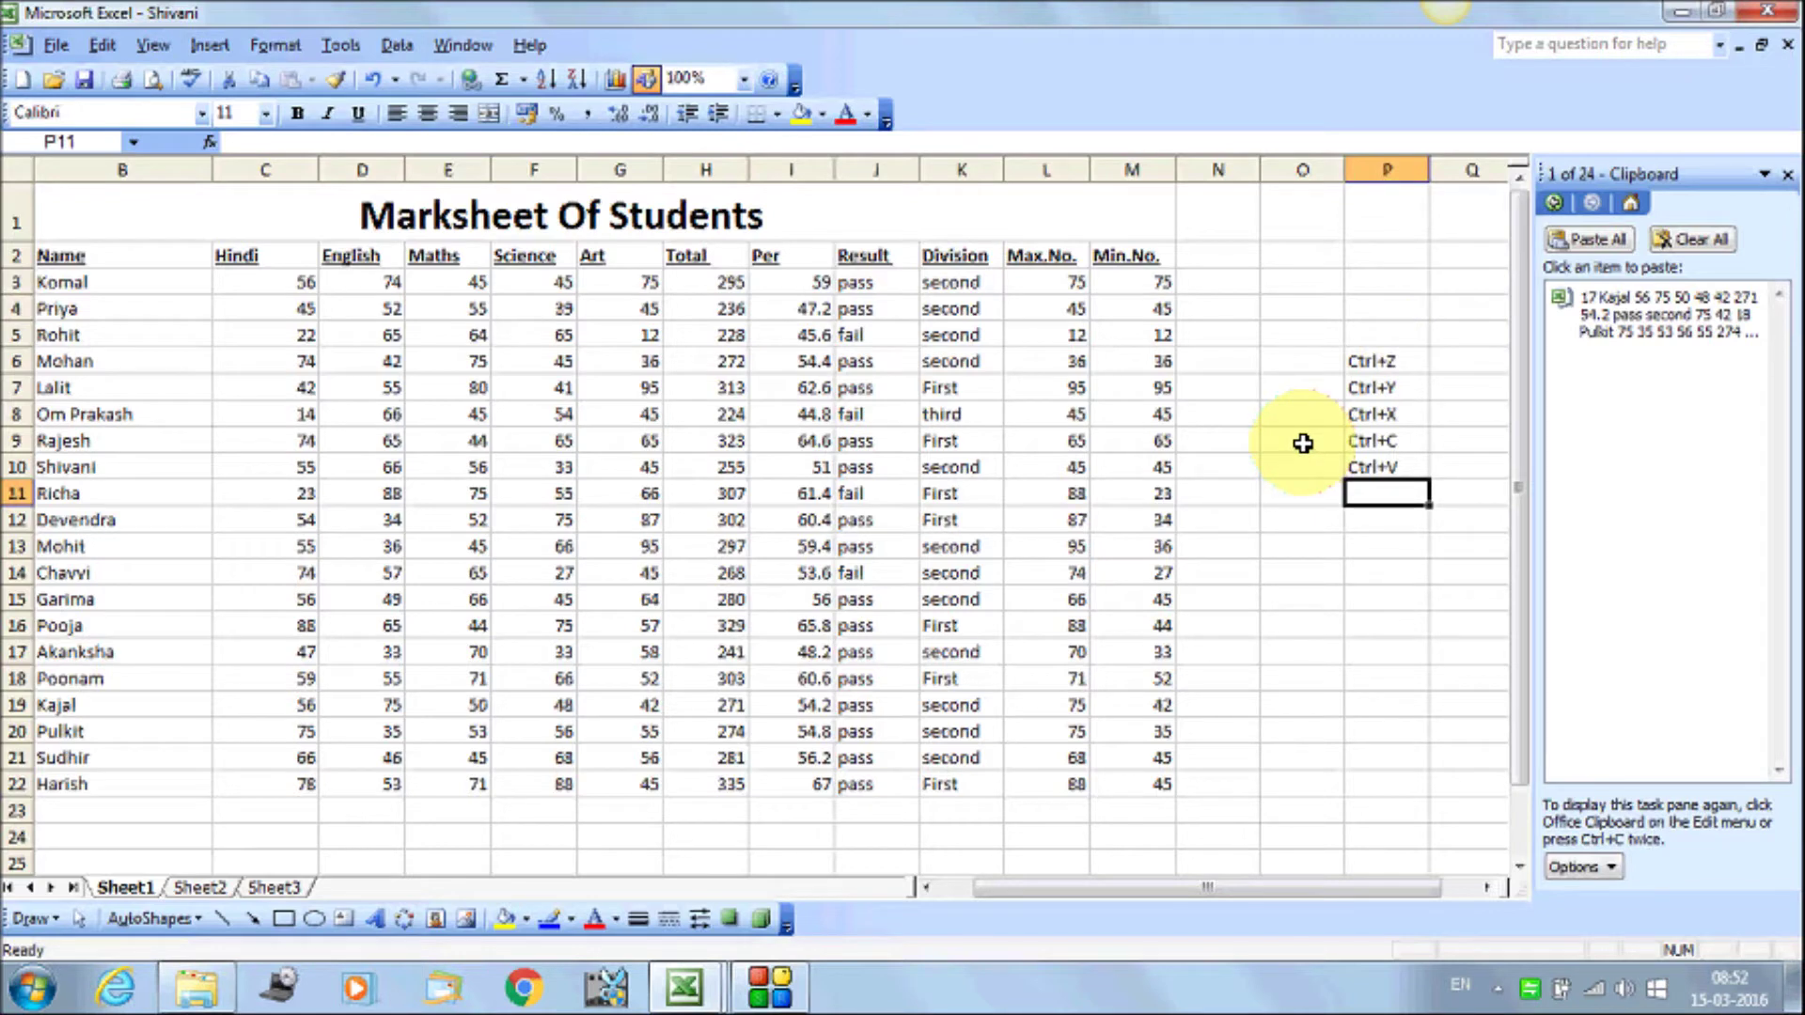
{"action": "left_click", "coordinate": [101, 45]}
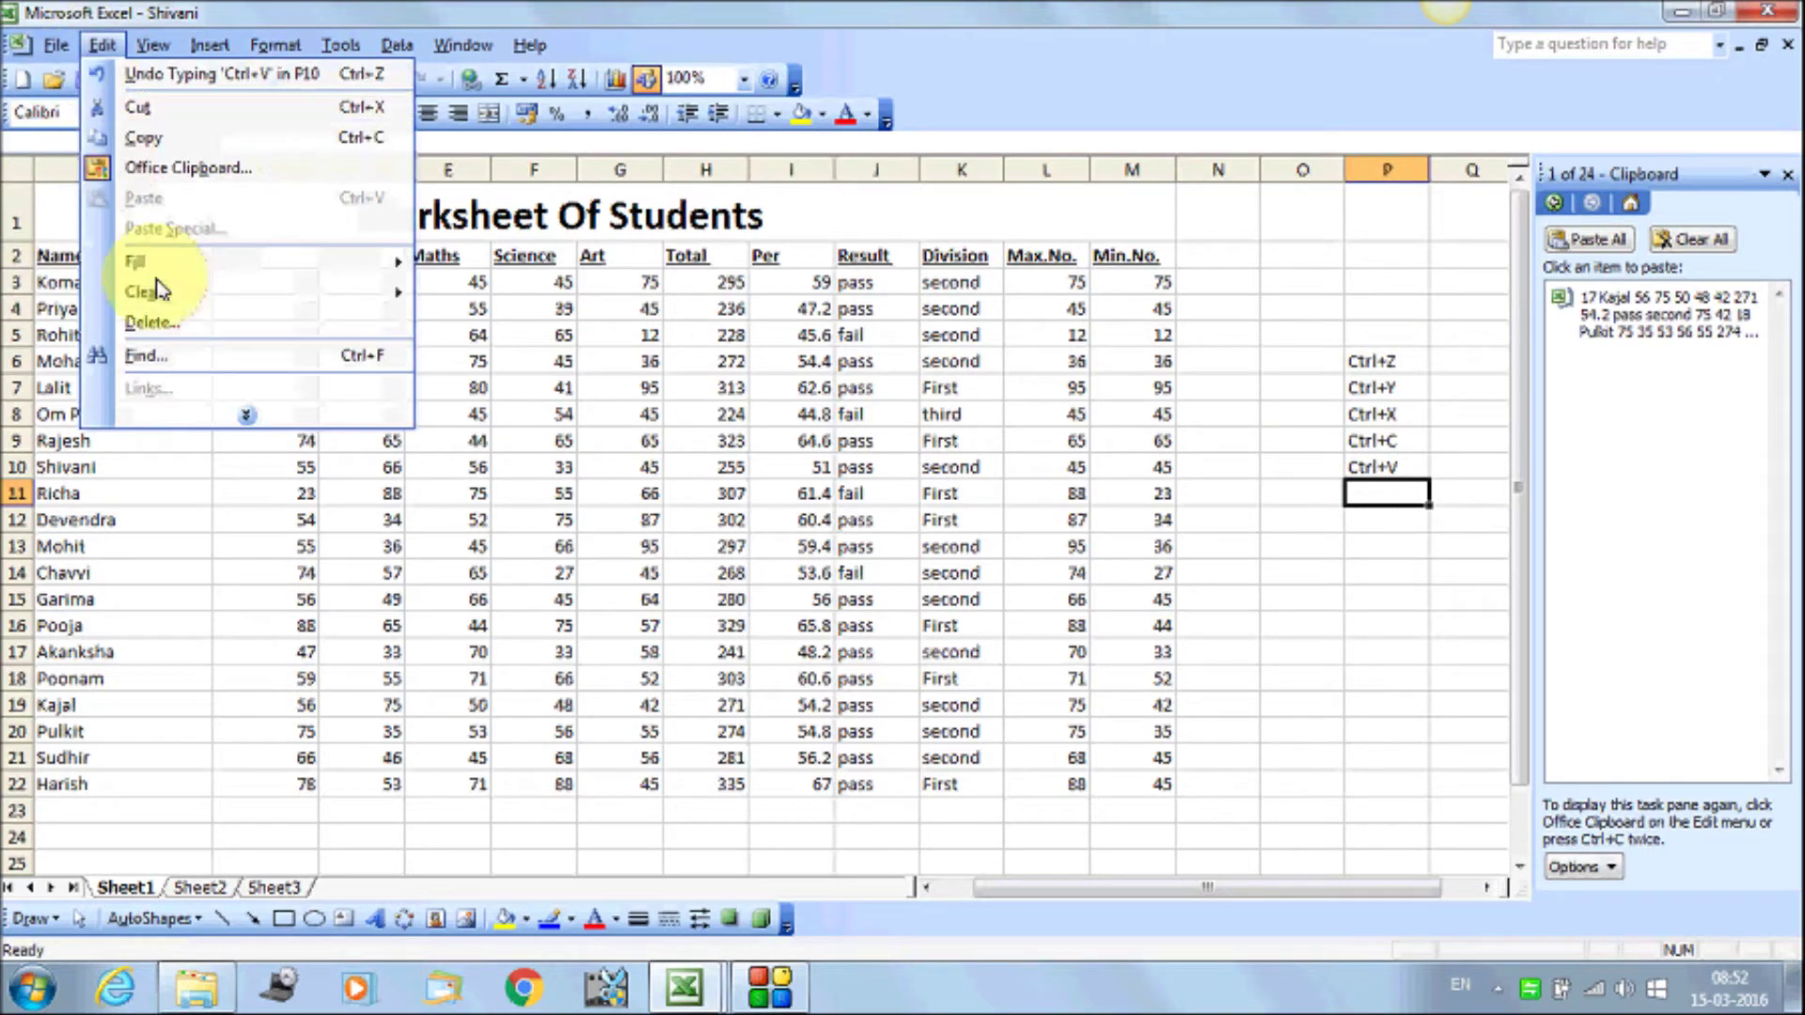
{"action": "left_click", "coordinate": [243, 417]}
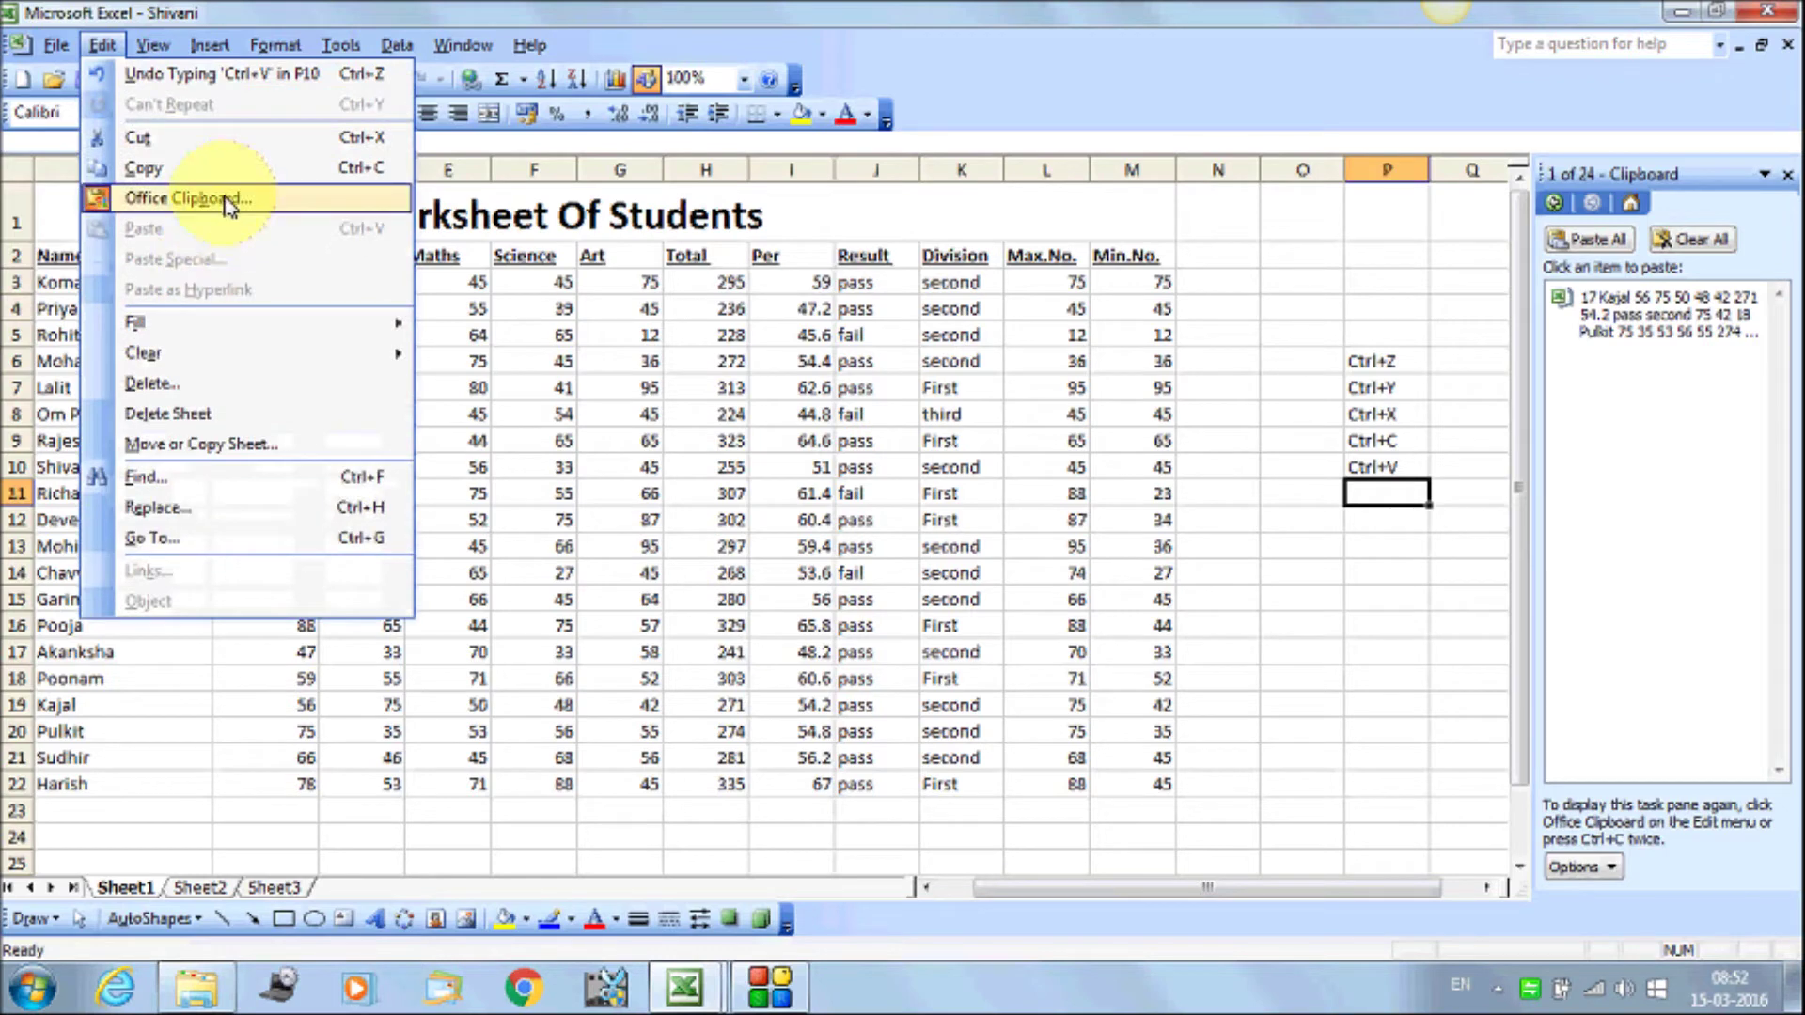
{"action": "left_click", "coordinate": [227, 201]}
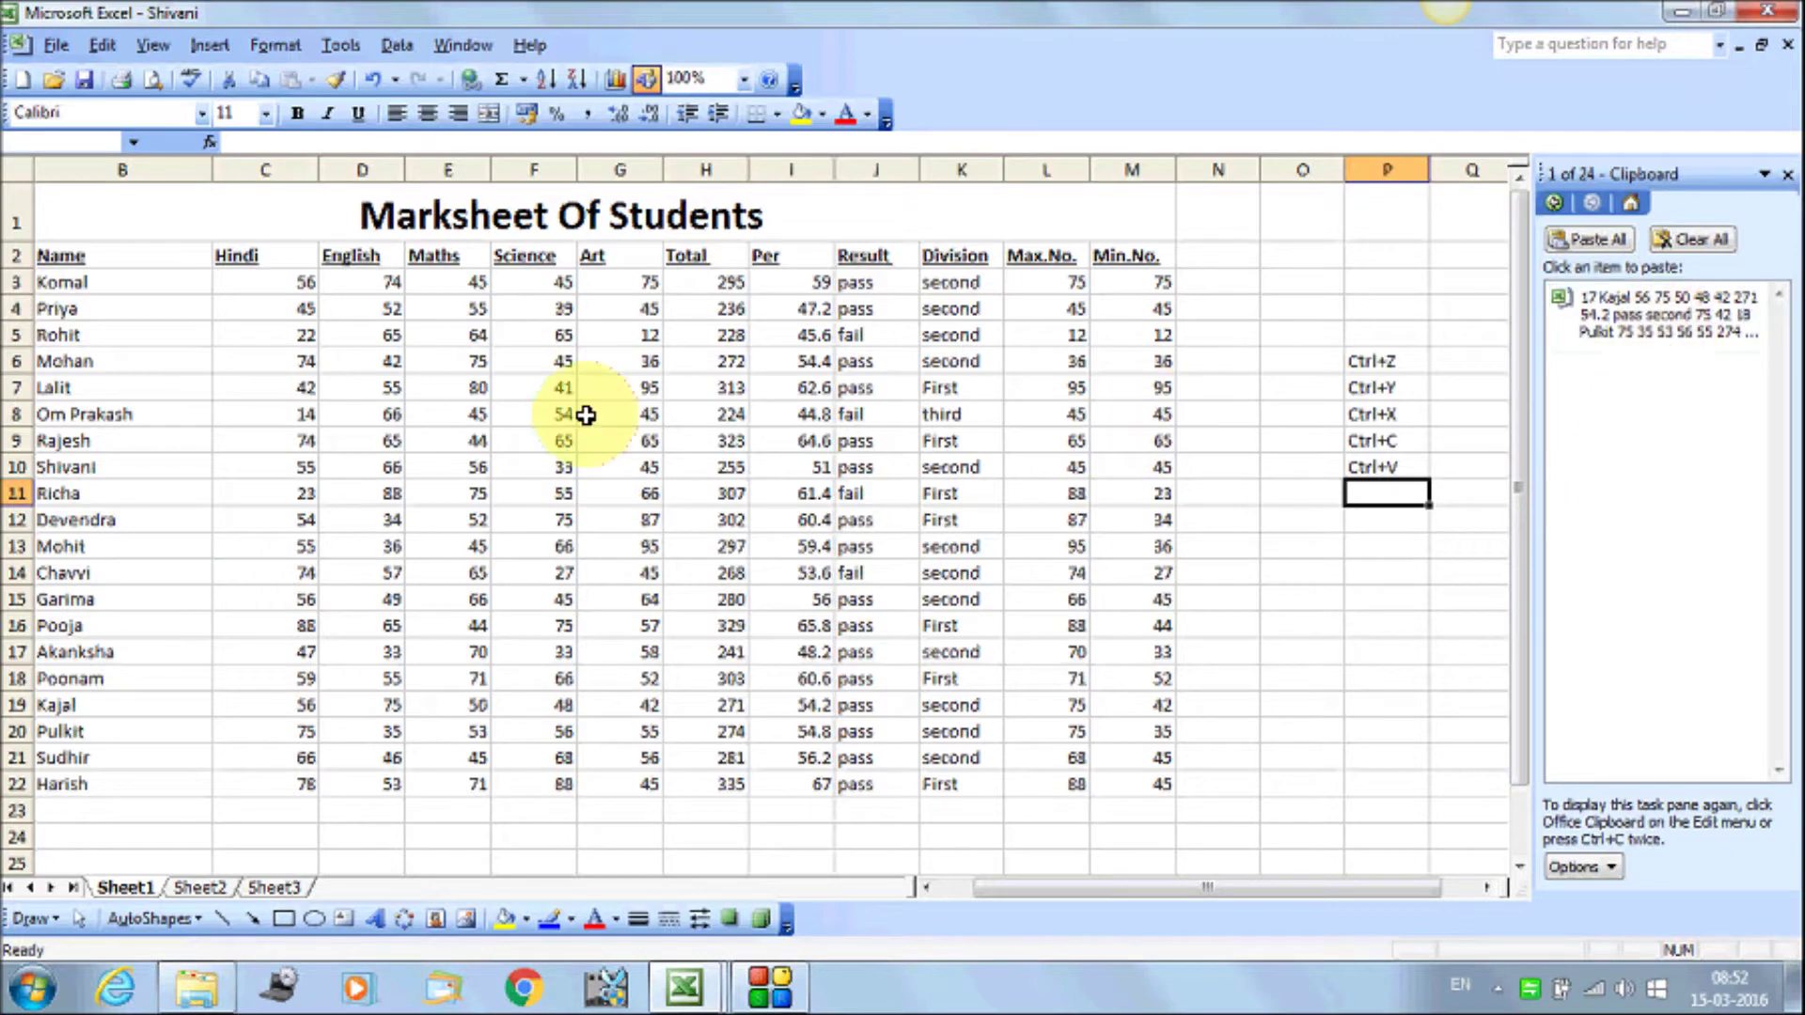
{"action": "left_click_drag", "start_coordinate": [141, 339], "coordinate": [179, 387]}
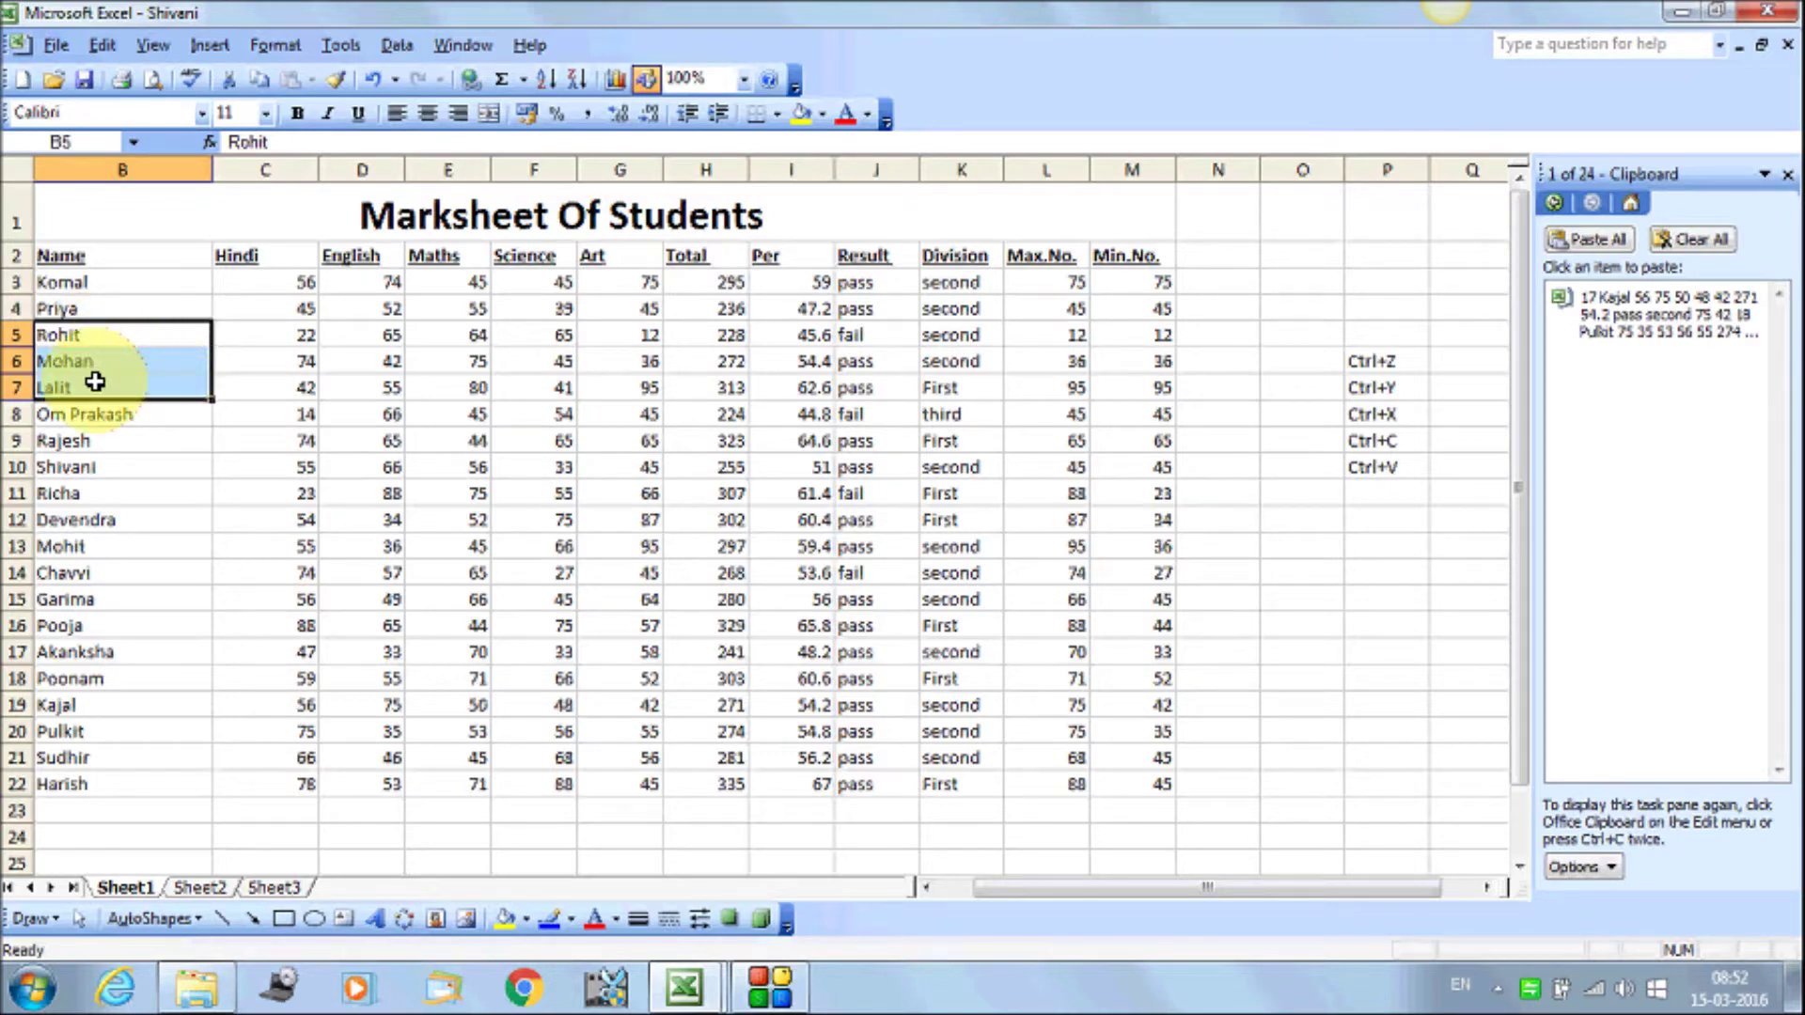
Copy the three student names and the Science marks 56, 68, 88 (F20:F22) to the Office Clipboard
{"action": "left_click", "coordinate": [102, 44]}
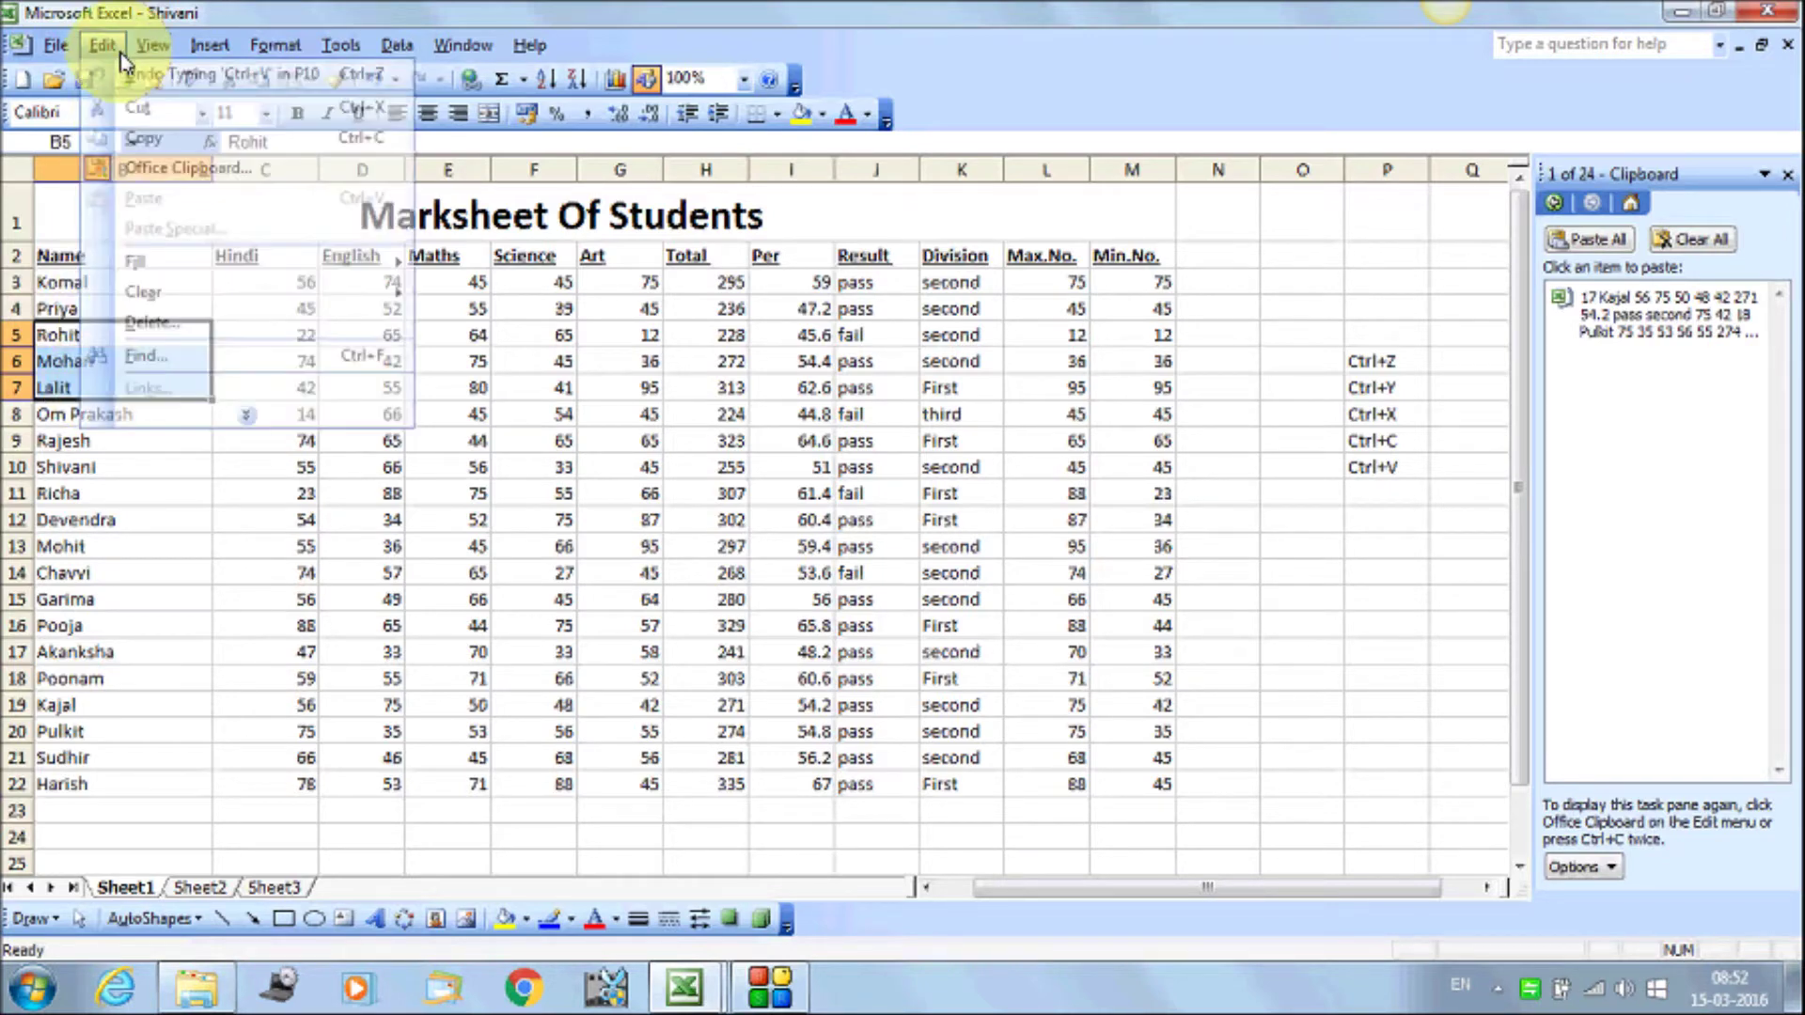
{"action": "left_click", "coordinate": [132, 138]}
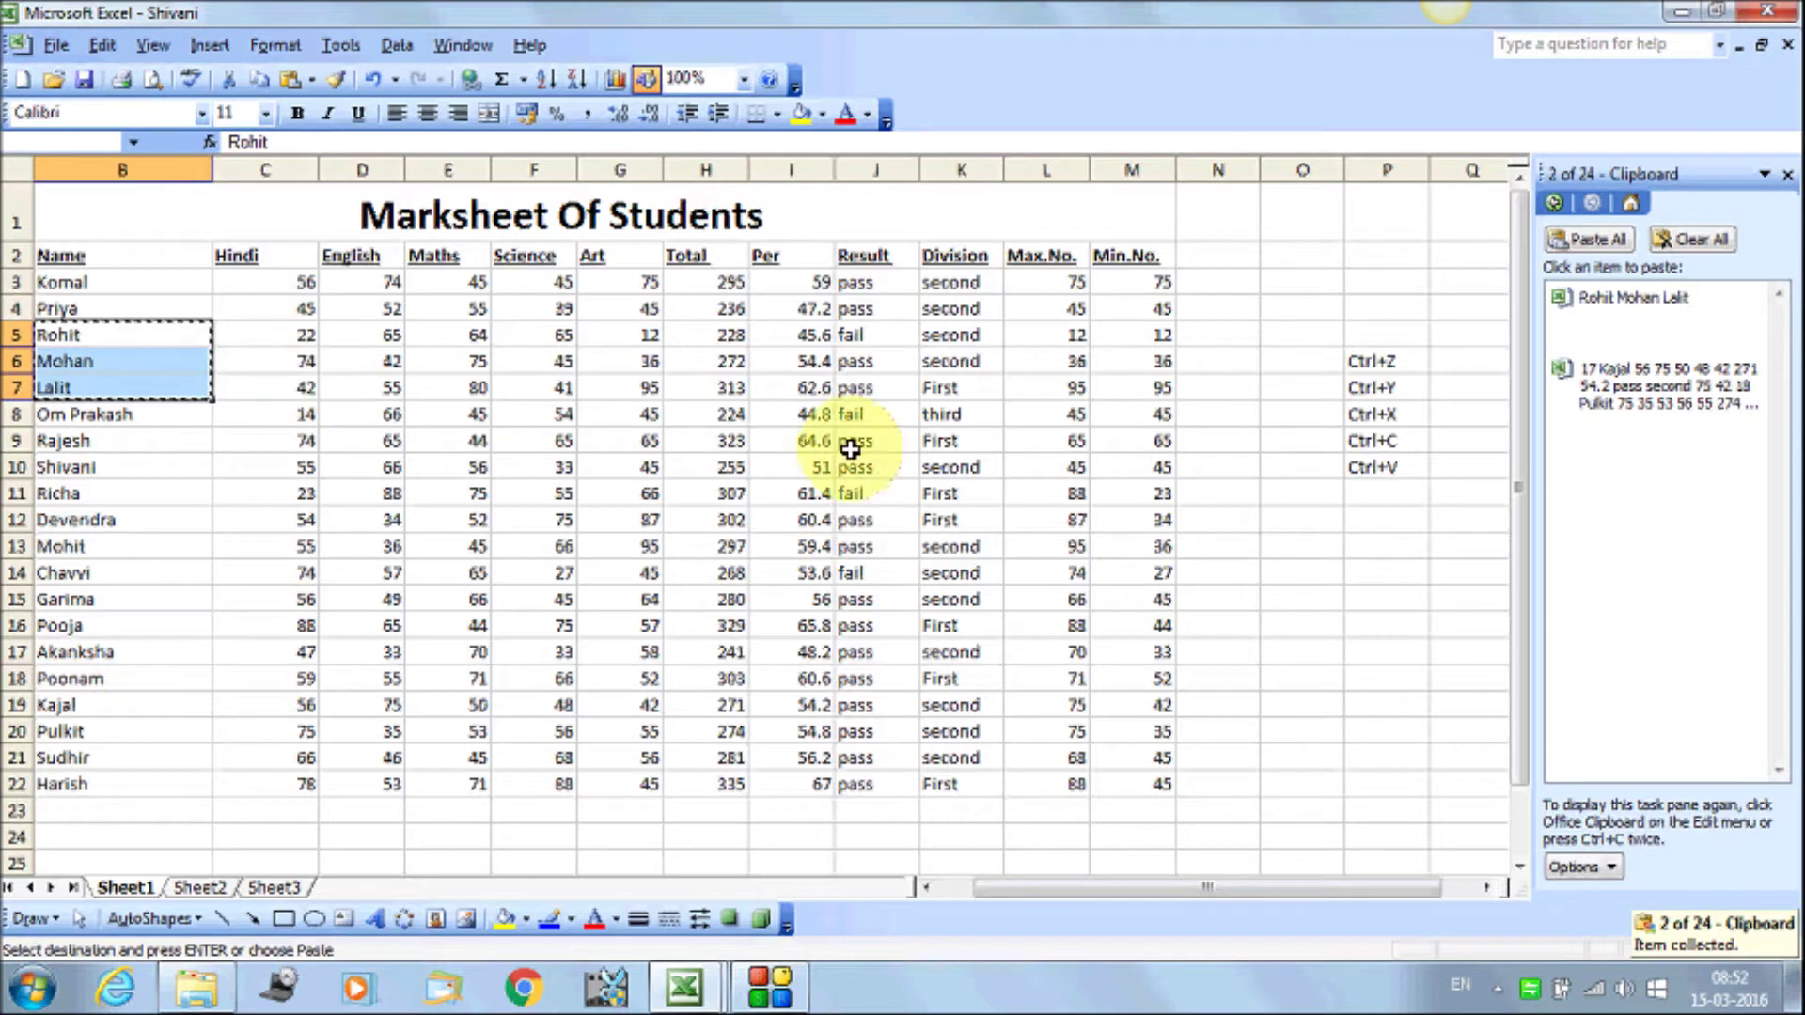
{"action": "mouse_move", "coordinate": [1650, 316]}
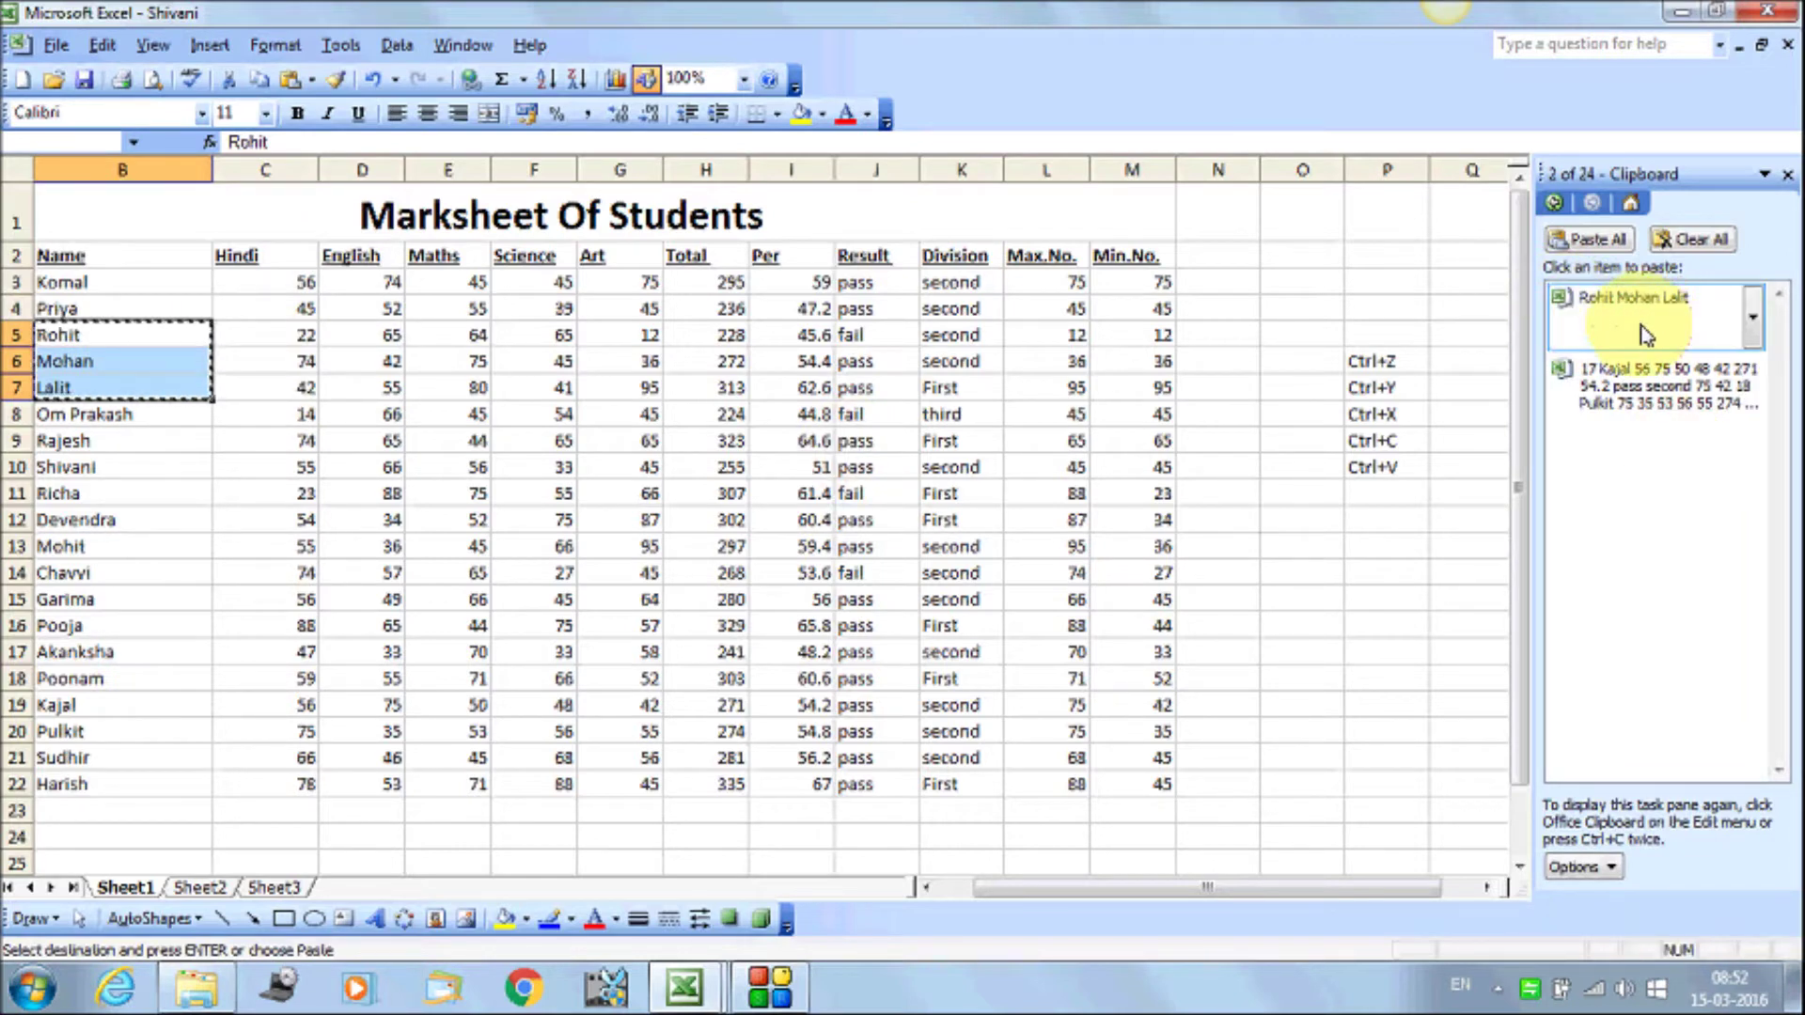
{"action": "left_click", "coordinate": [528, 778]}
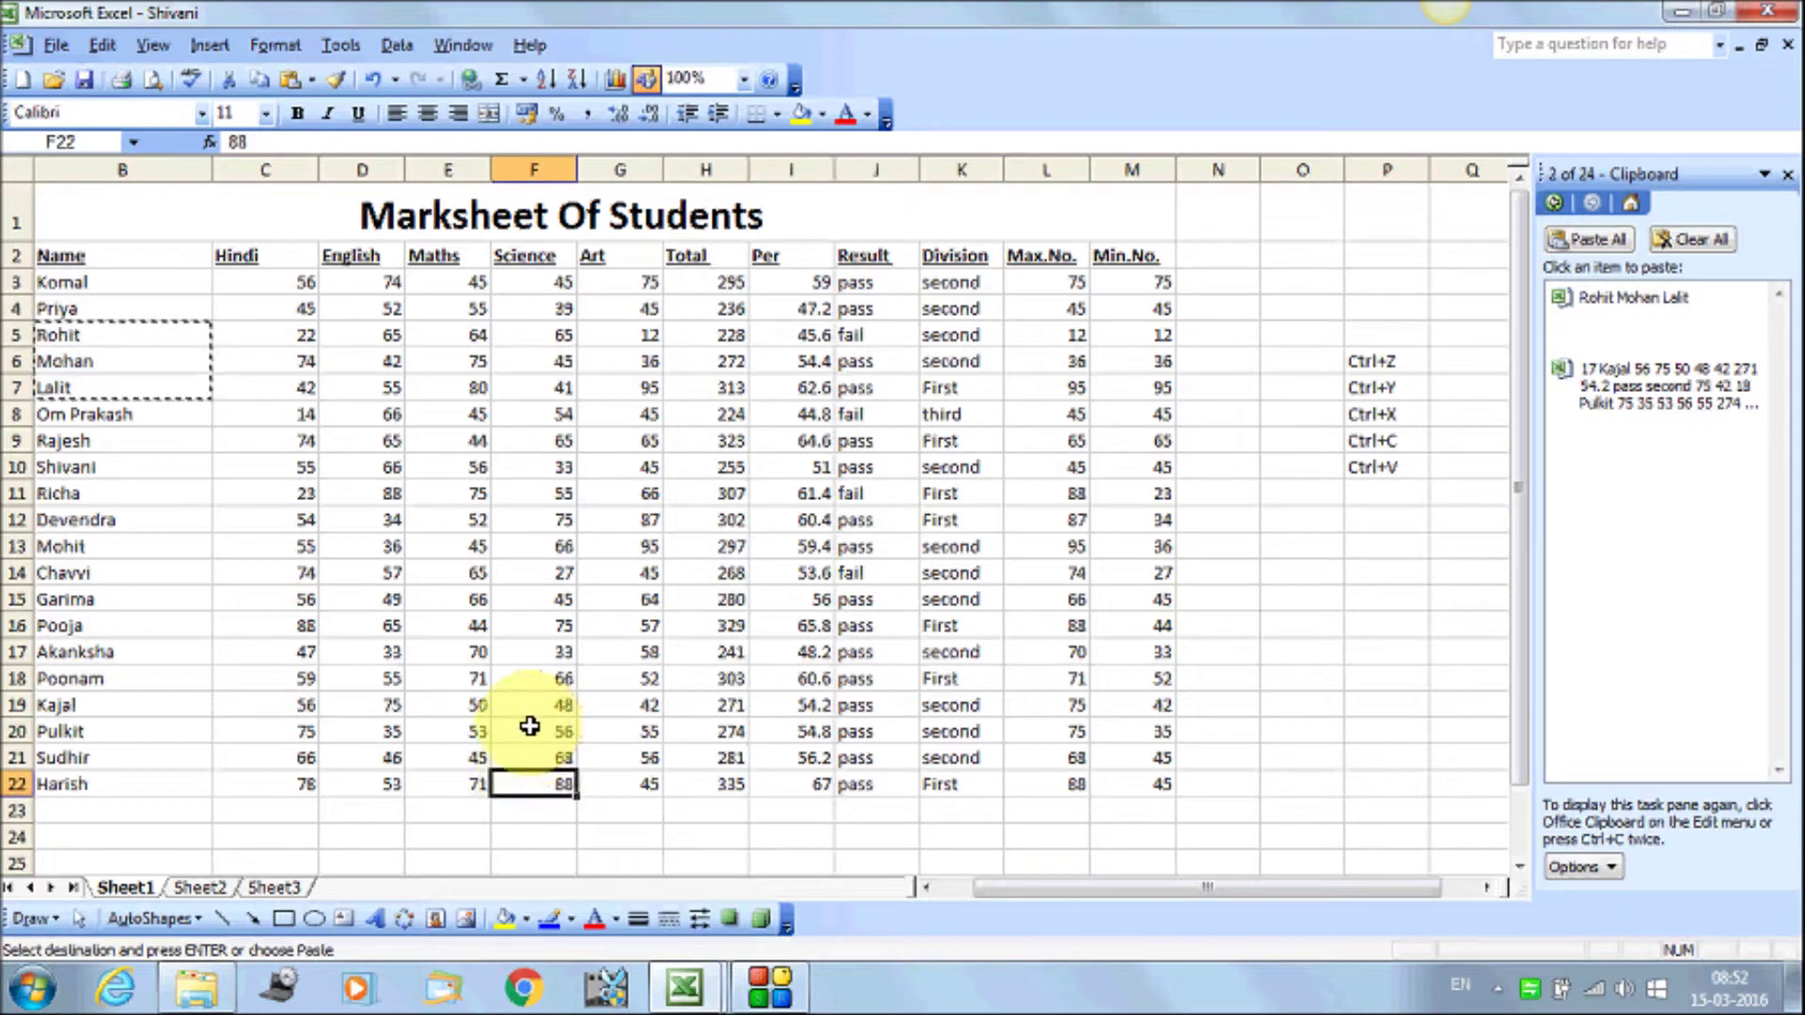
{"action": "left_click_drag", "start_coordinate": [526, 734], "coordinate": [536, 780]}
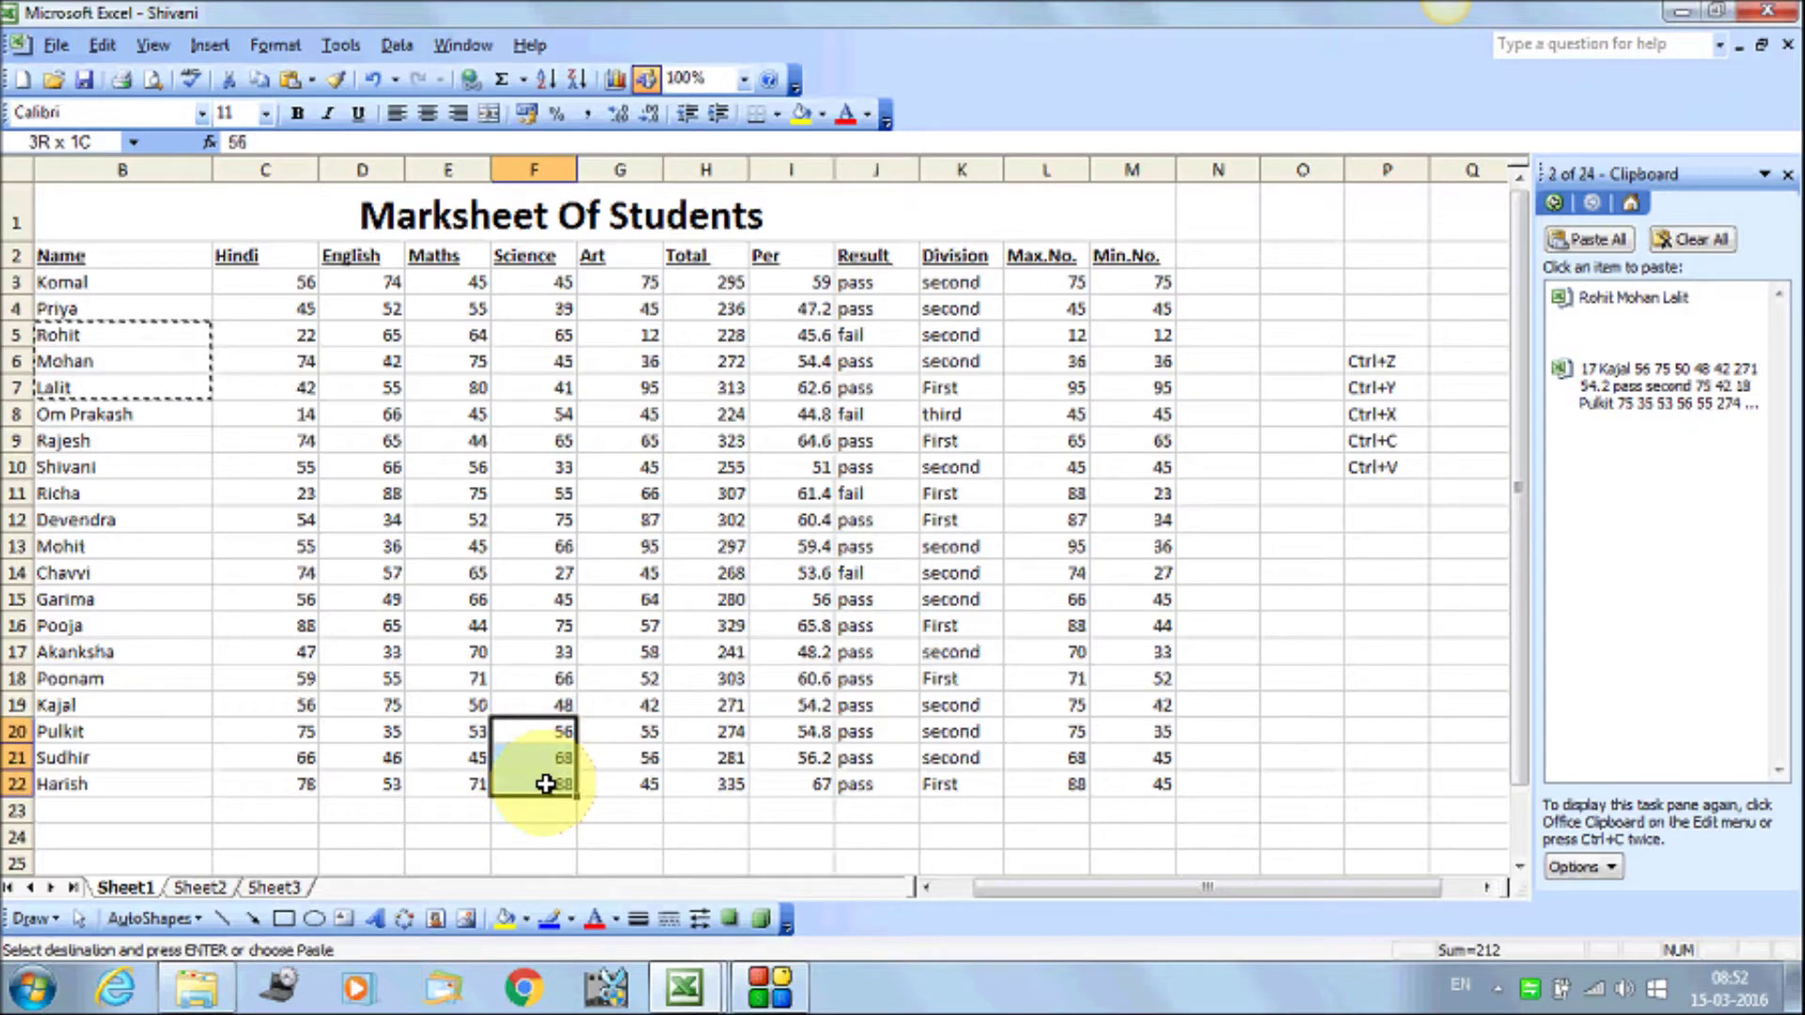
{"action": "left_click", "coordinate": [102, 44]}
{"action": "left_click", "coordinate": [122, 129]}
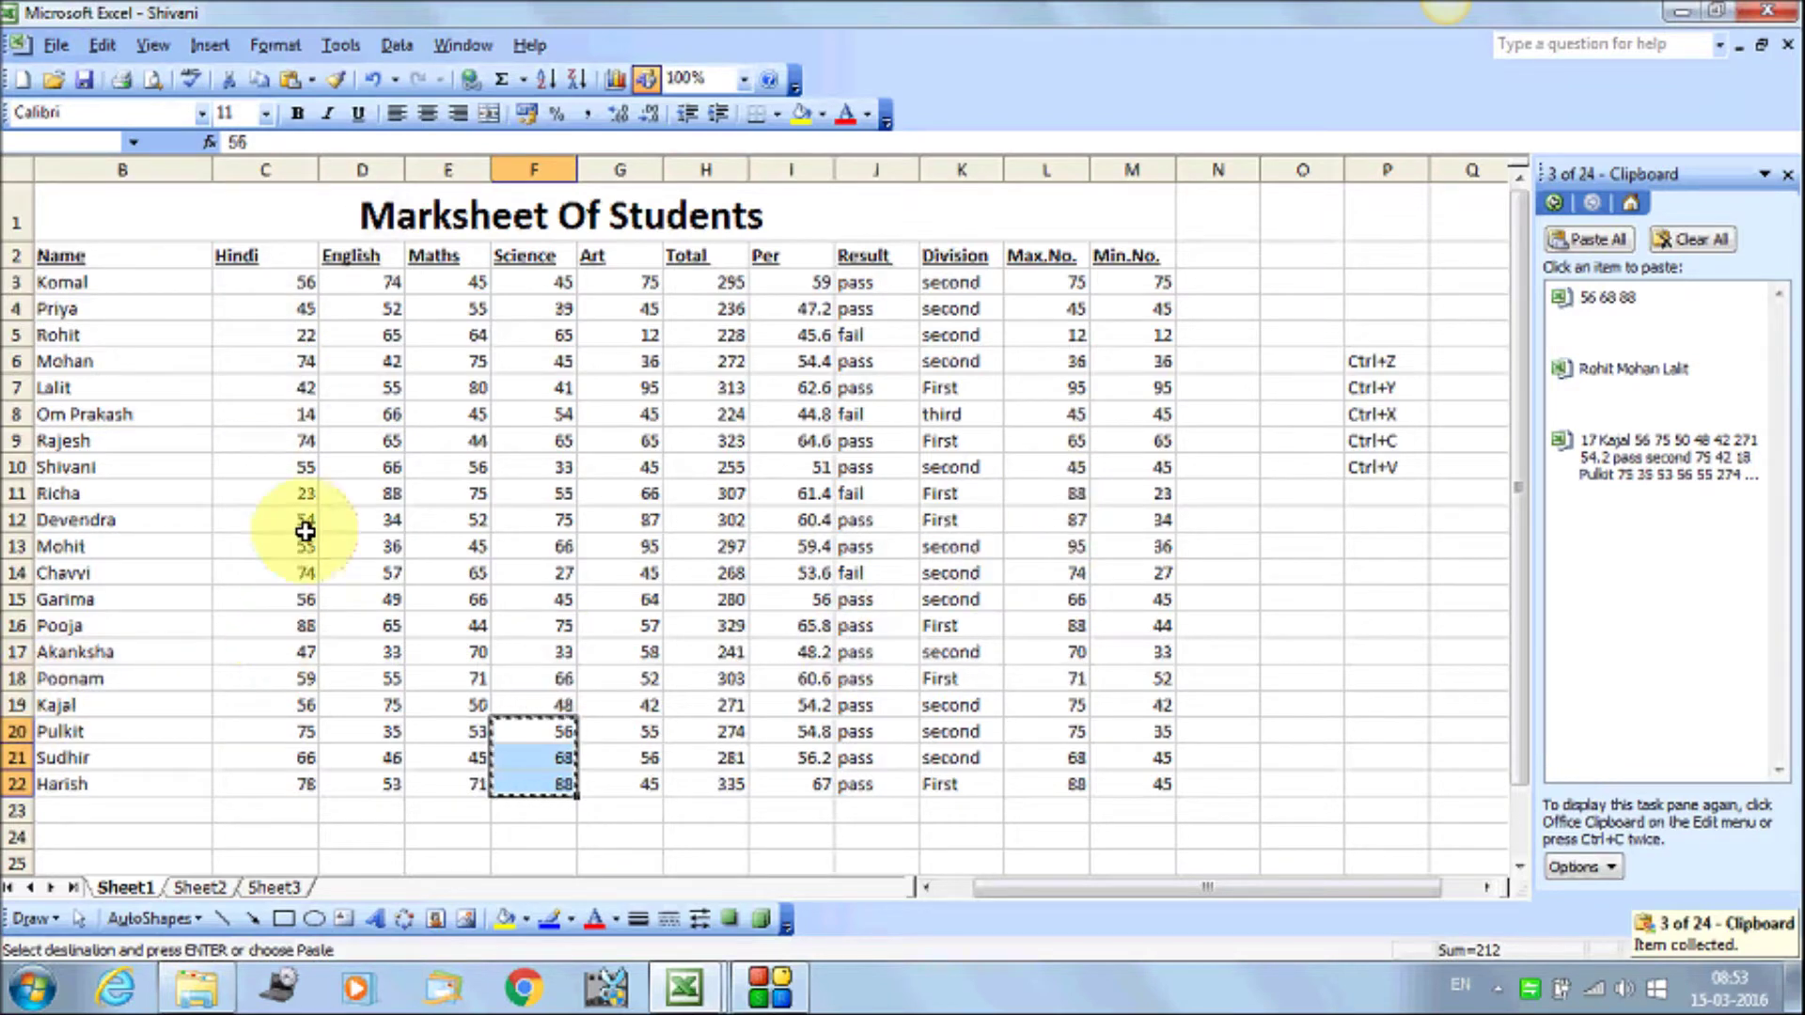
Copy the English and Maths marks in D7:E8 to the clipboard, then go to Sheet2
{"action": "left_click_drag", "start_coordinate": [372, 390], "coordinate": [449, 420]}
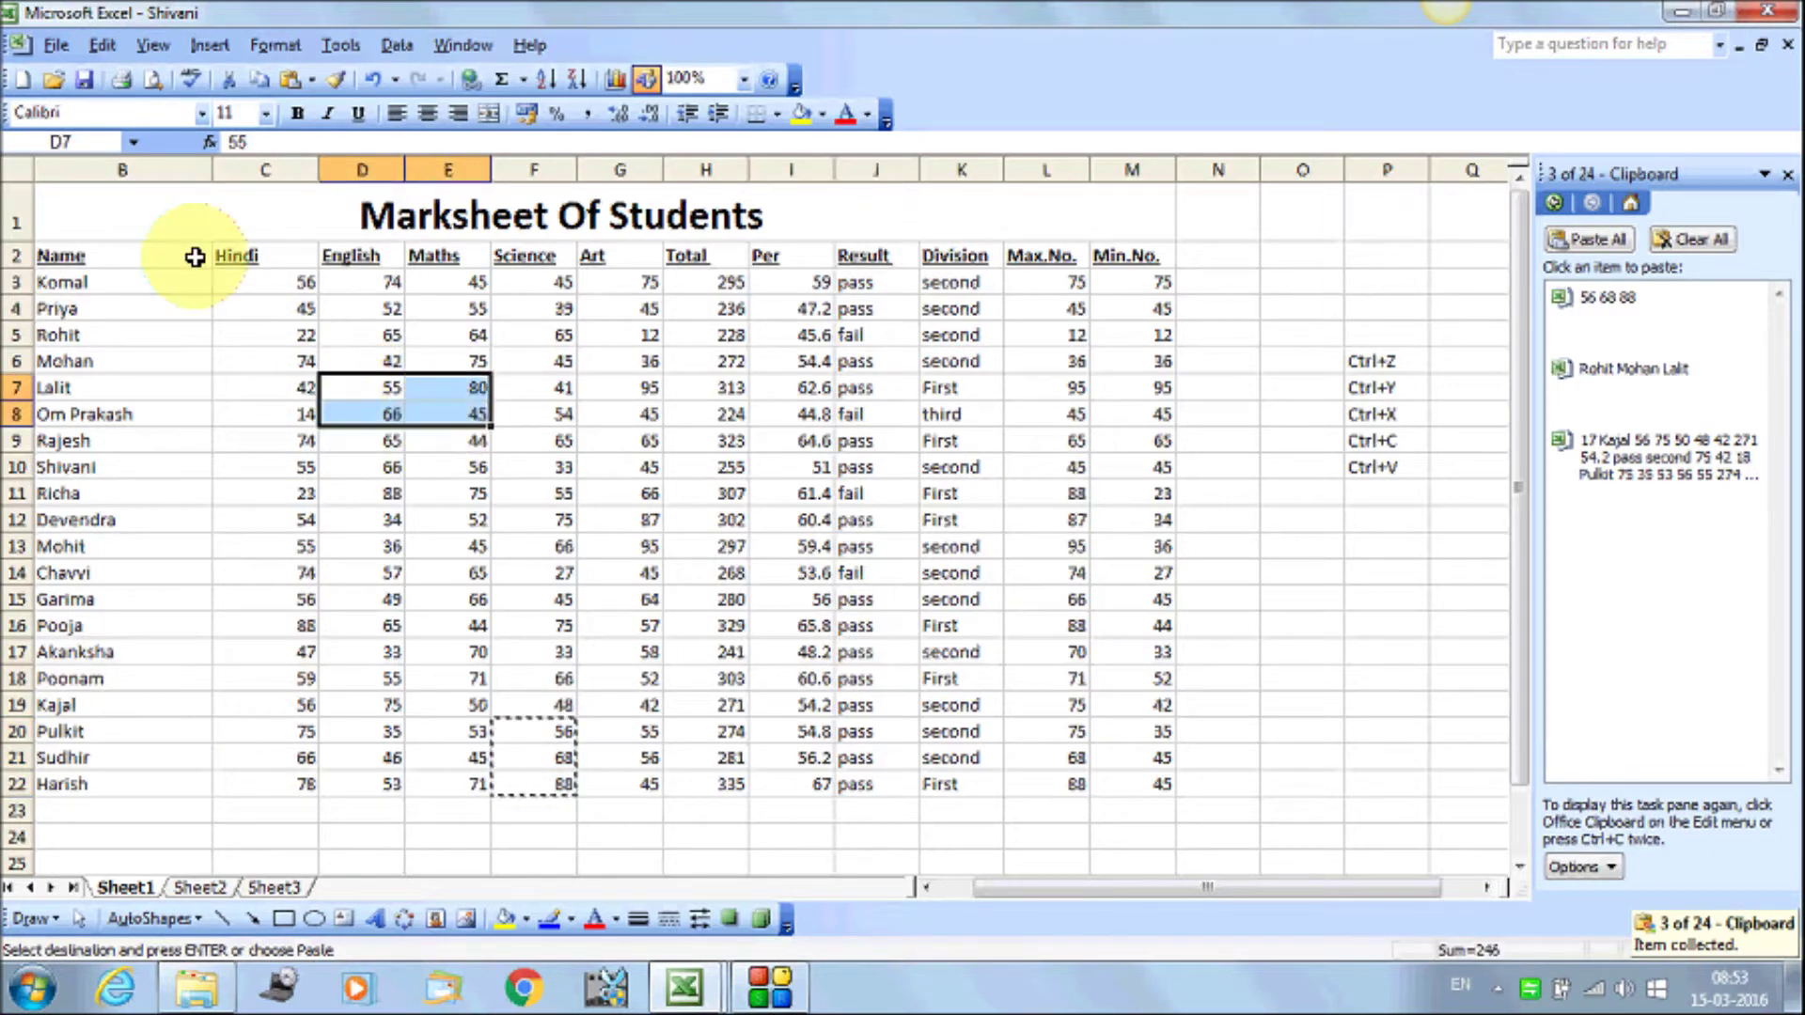
{"action": "left_click", "coordinate": [101, 44]}
{"action": "left_click", "coordinate": [141, 138]}
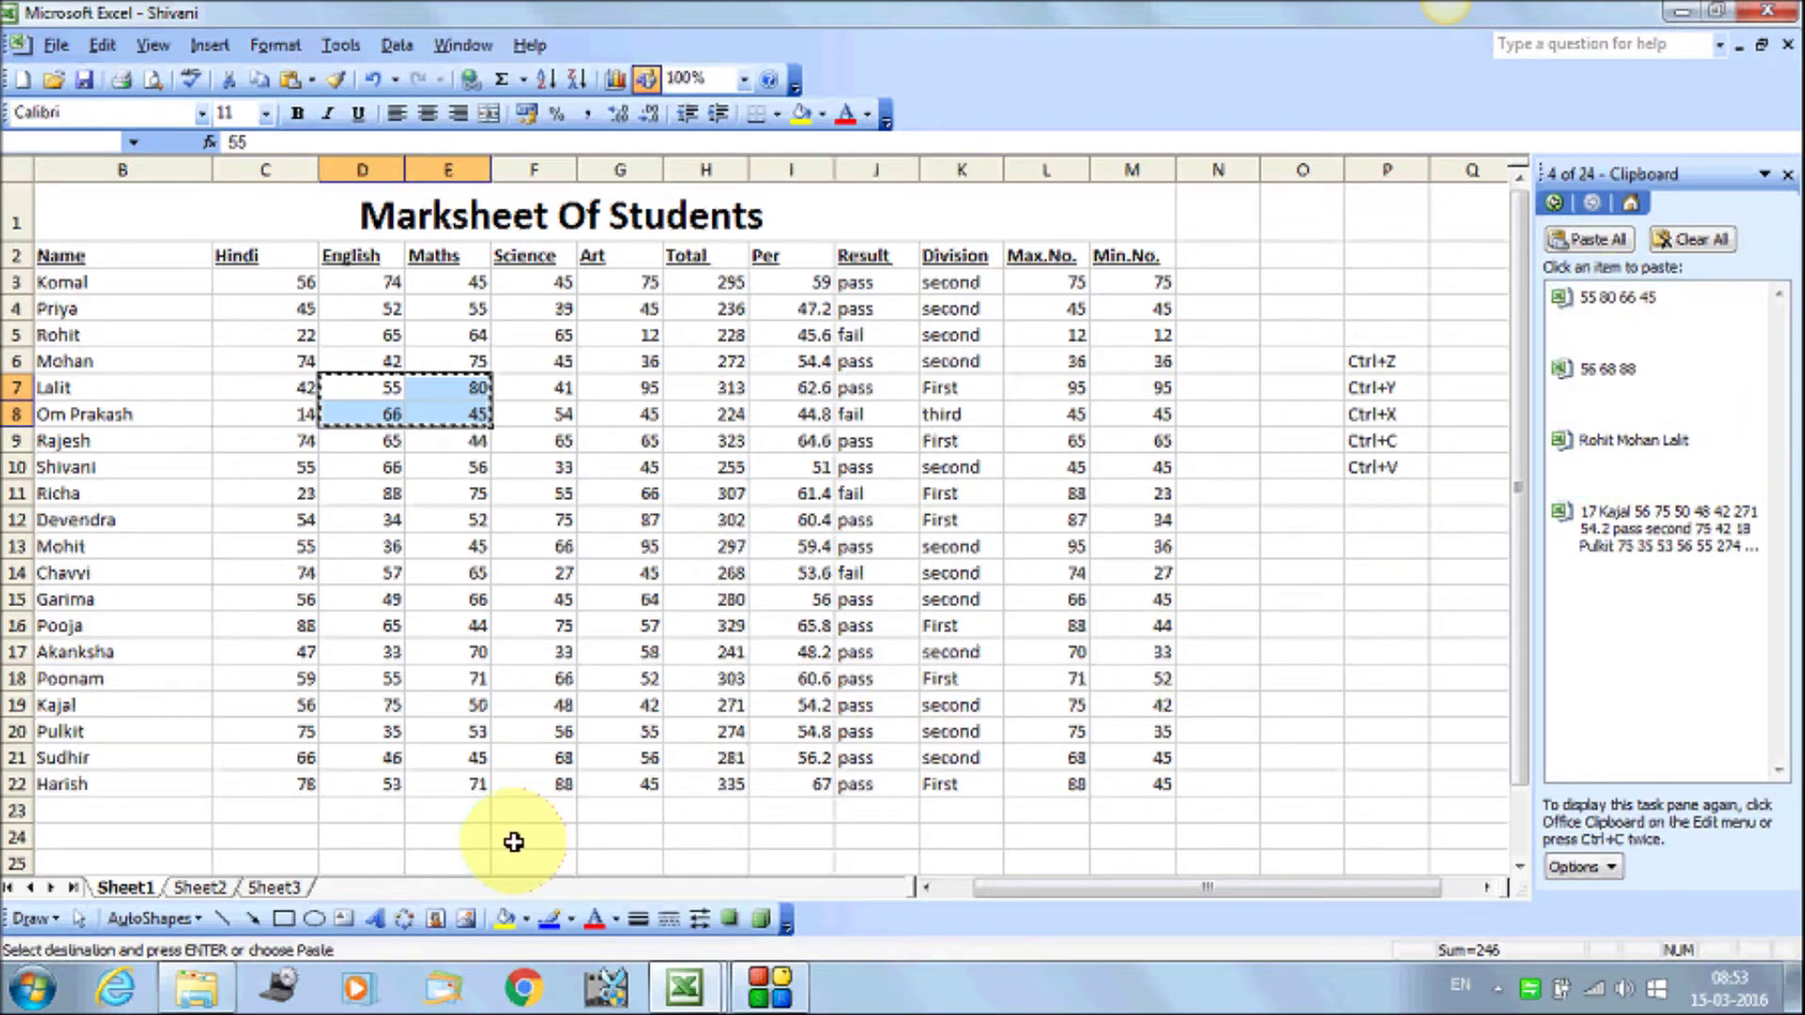
{"action": "left_click", "coordinate": [213, 890]}
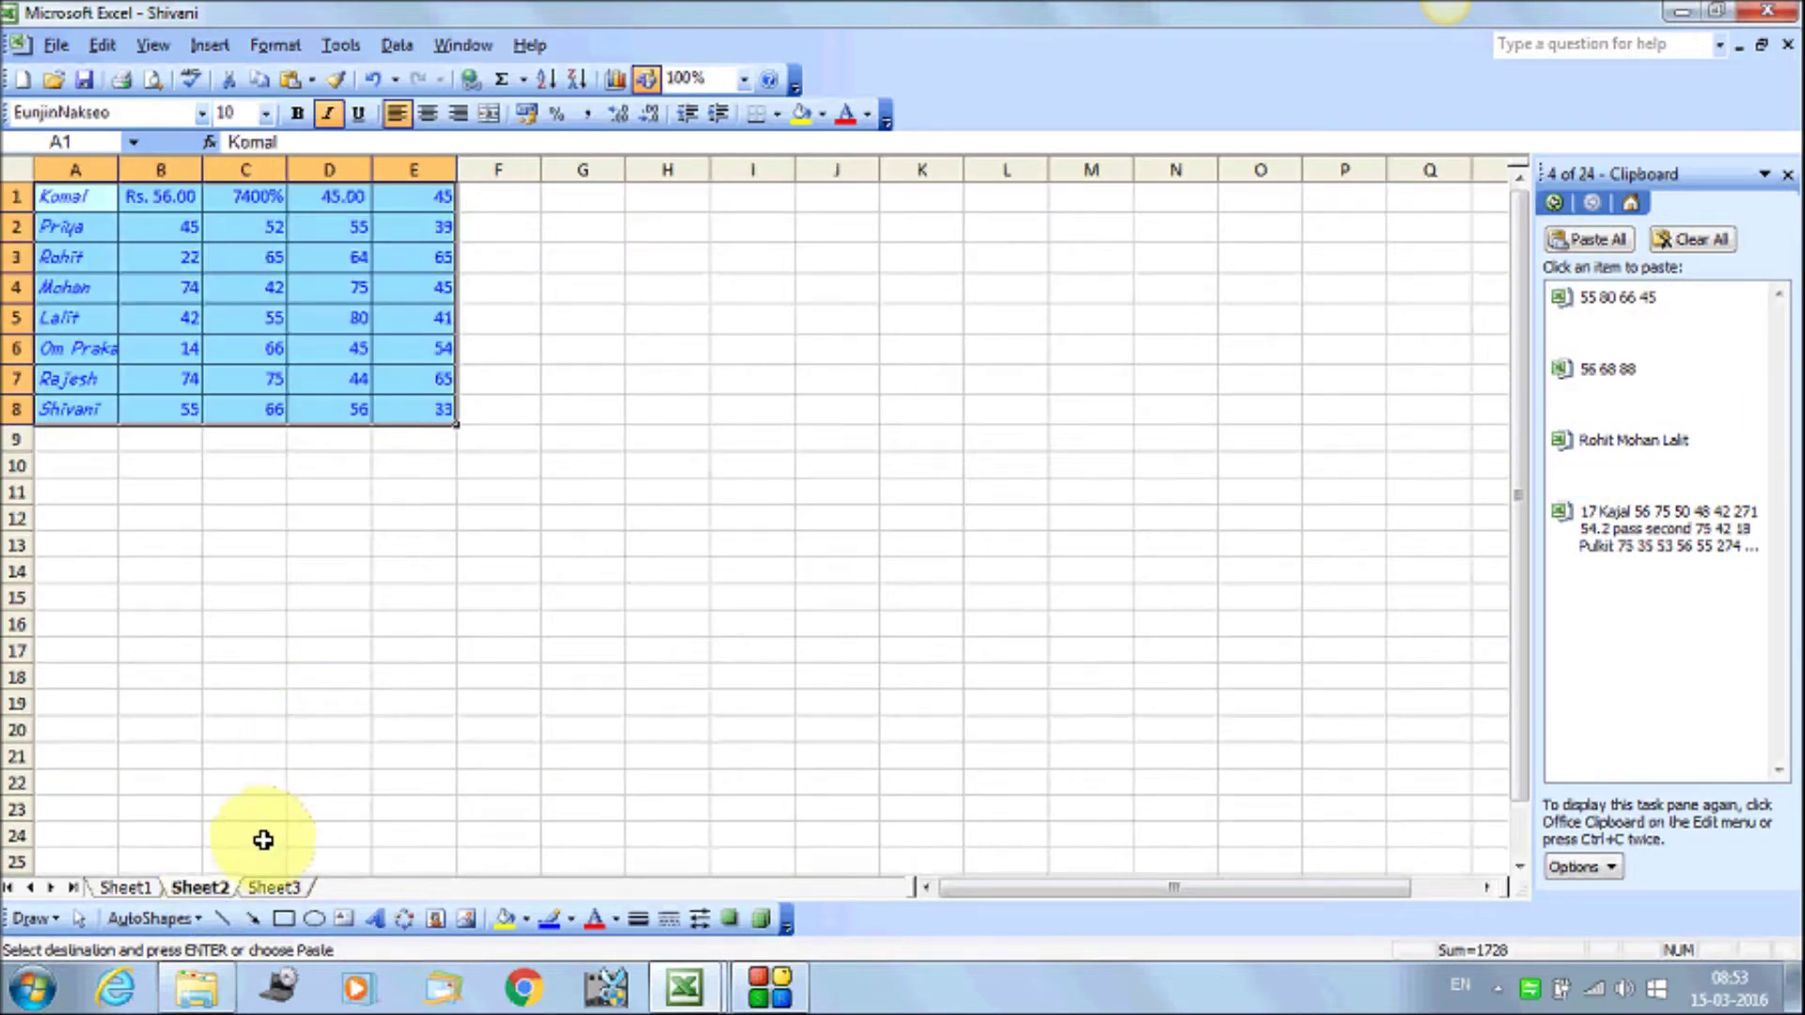
On Sheet2, paste the three names into B12:B14 and the marks 56, 68, 88 into C12:C14
{"action": "left_click", "coordinate": [261, 891]}
{"action": "left_click", "coordinate": [203, 888]}
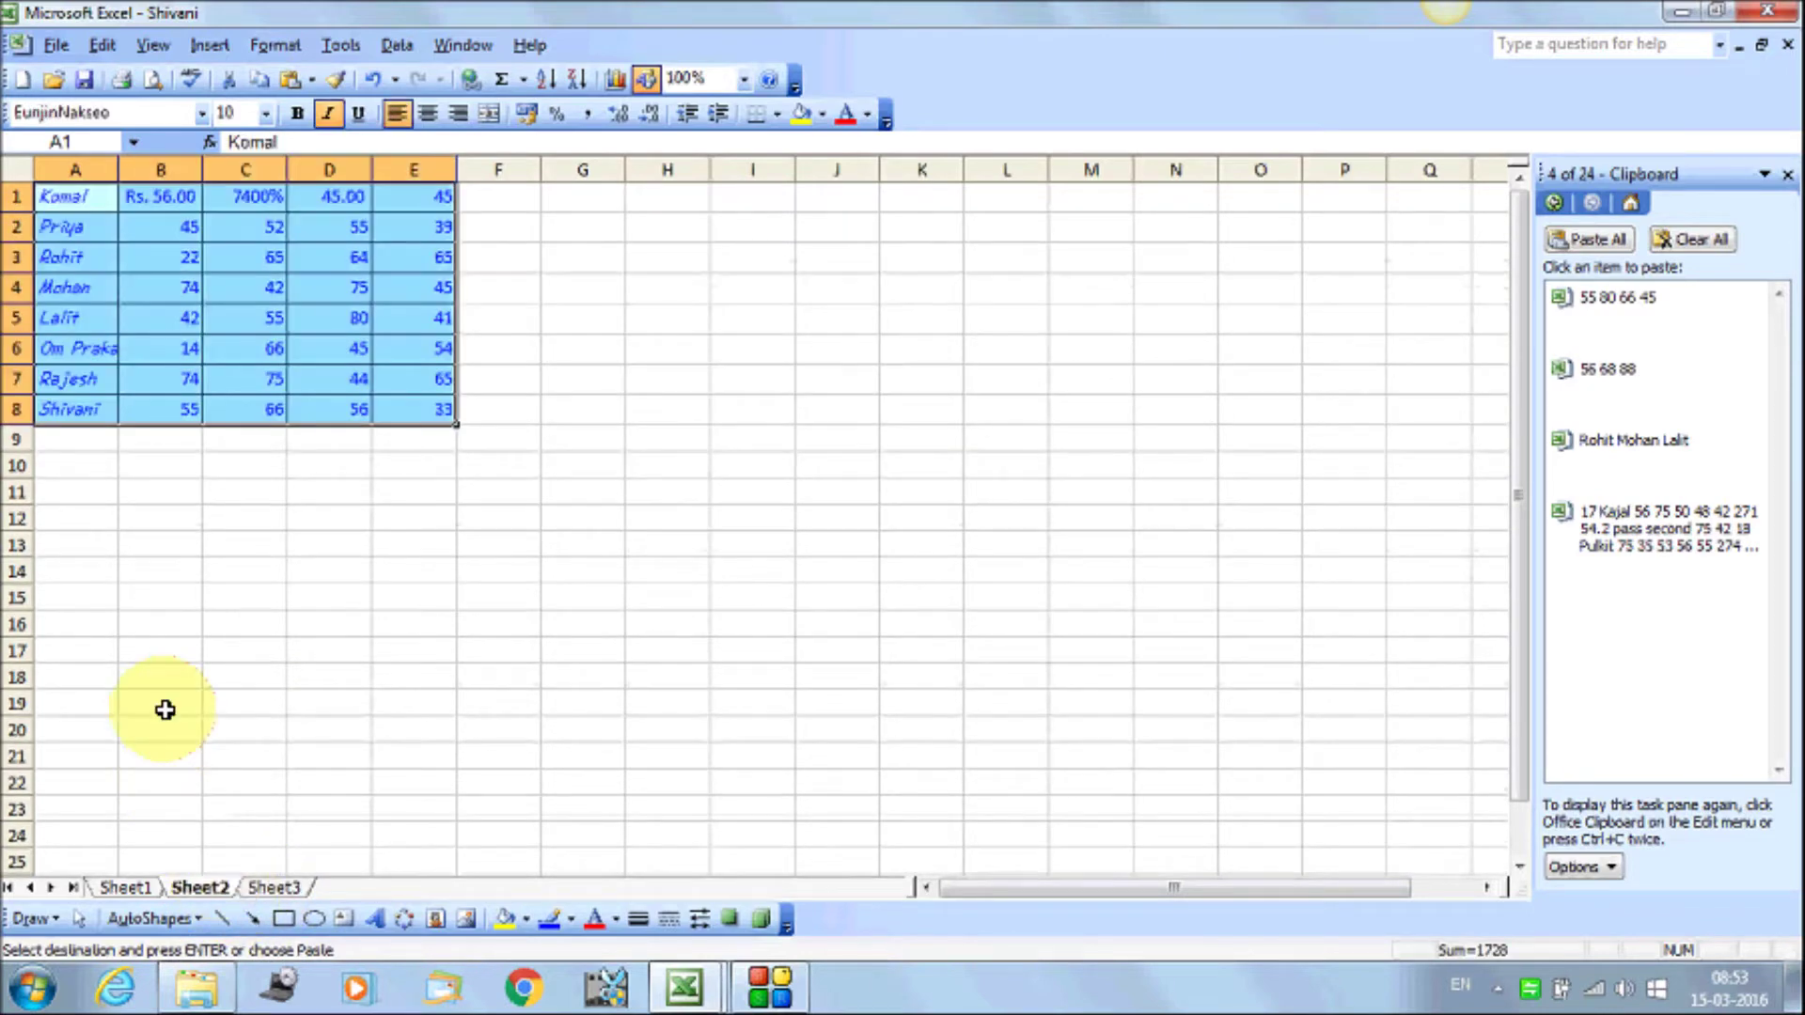
{"action": "left_click", "coordinate": [169, 518]}
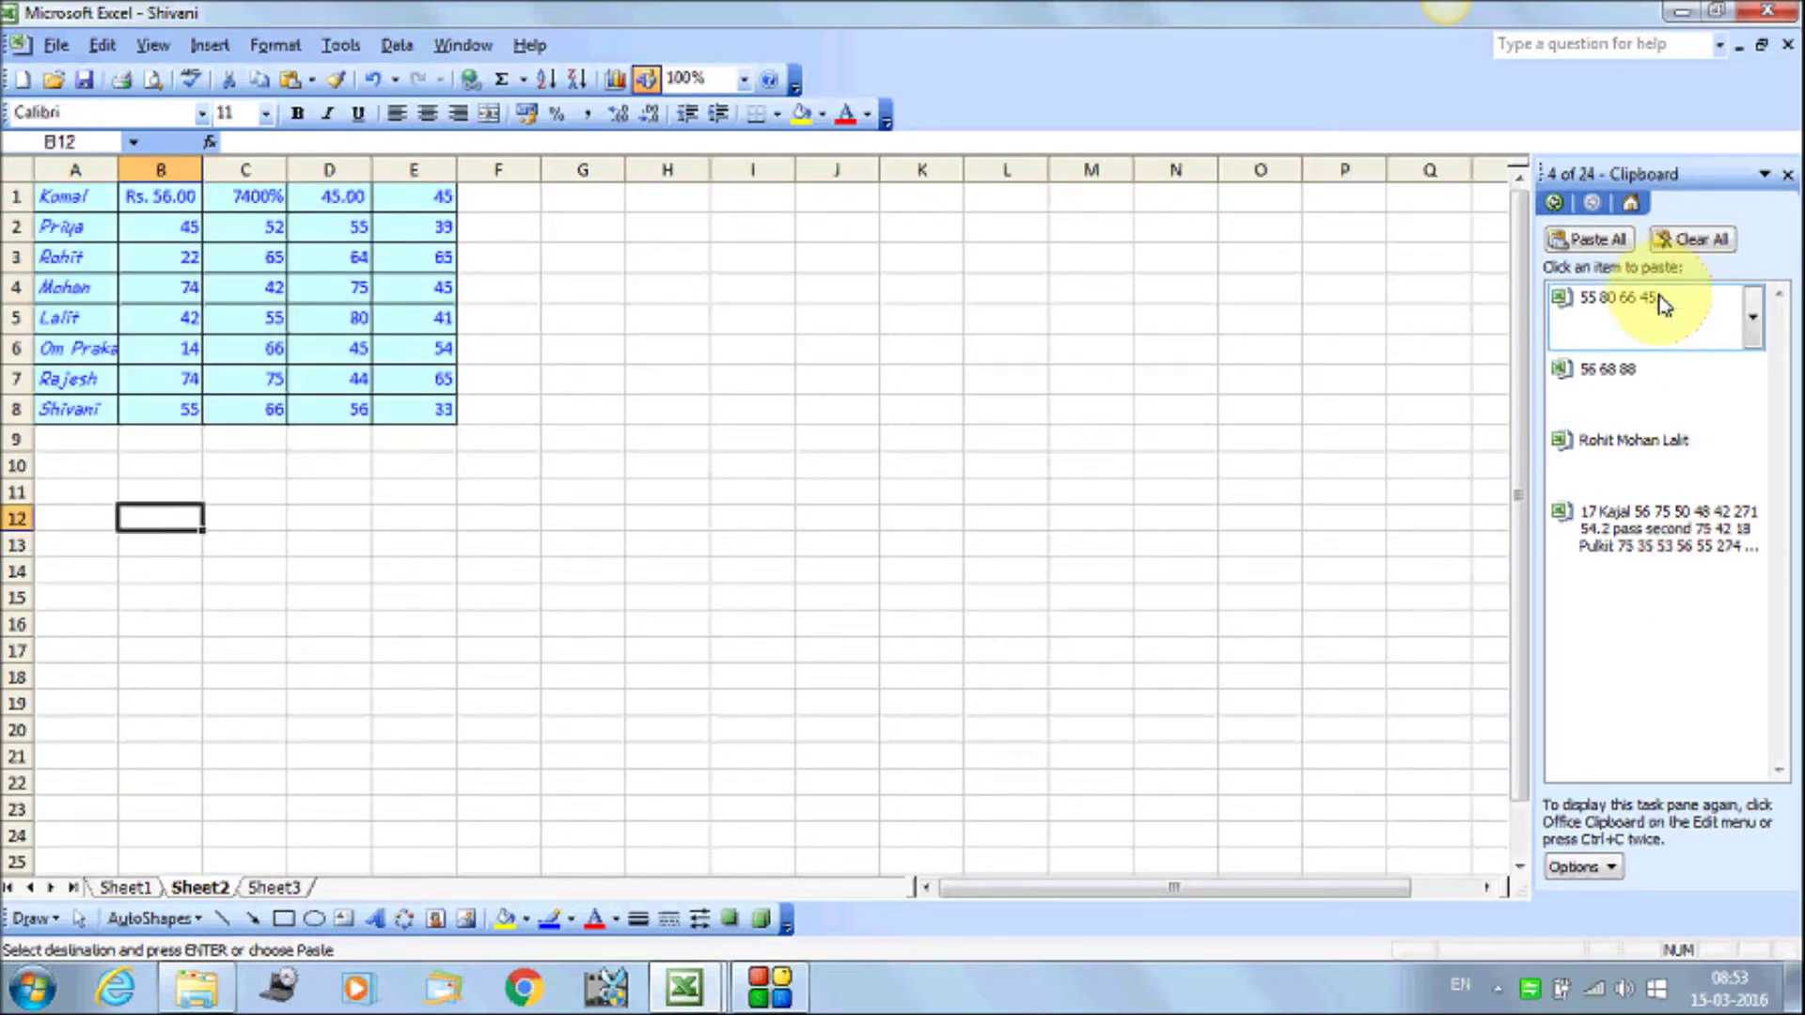
{"action": "mouse_move", "coordinate": [1657, 529]}
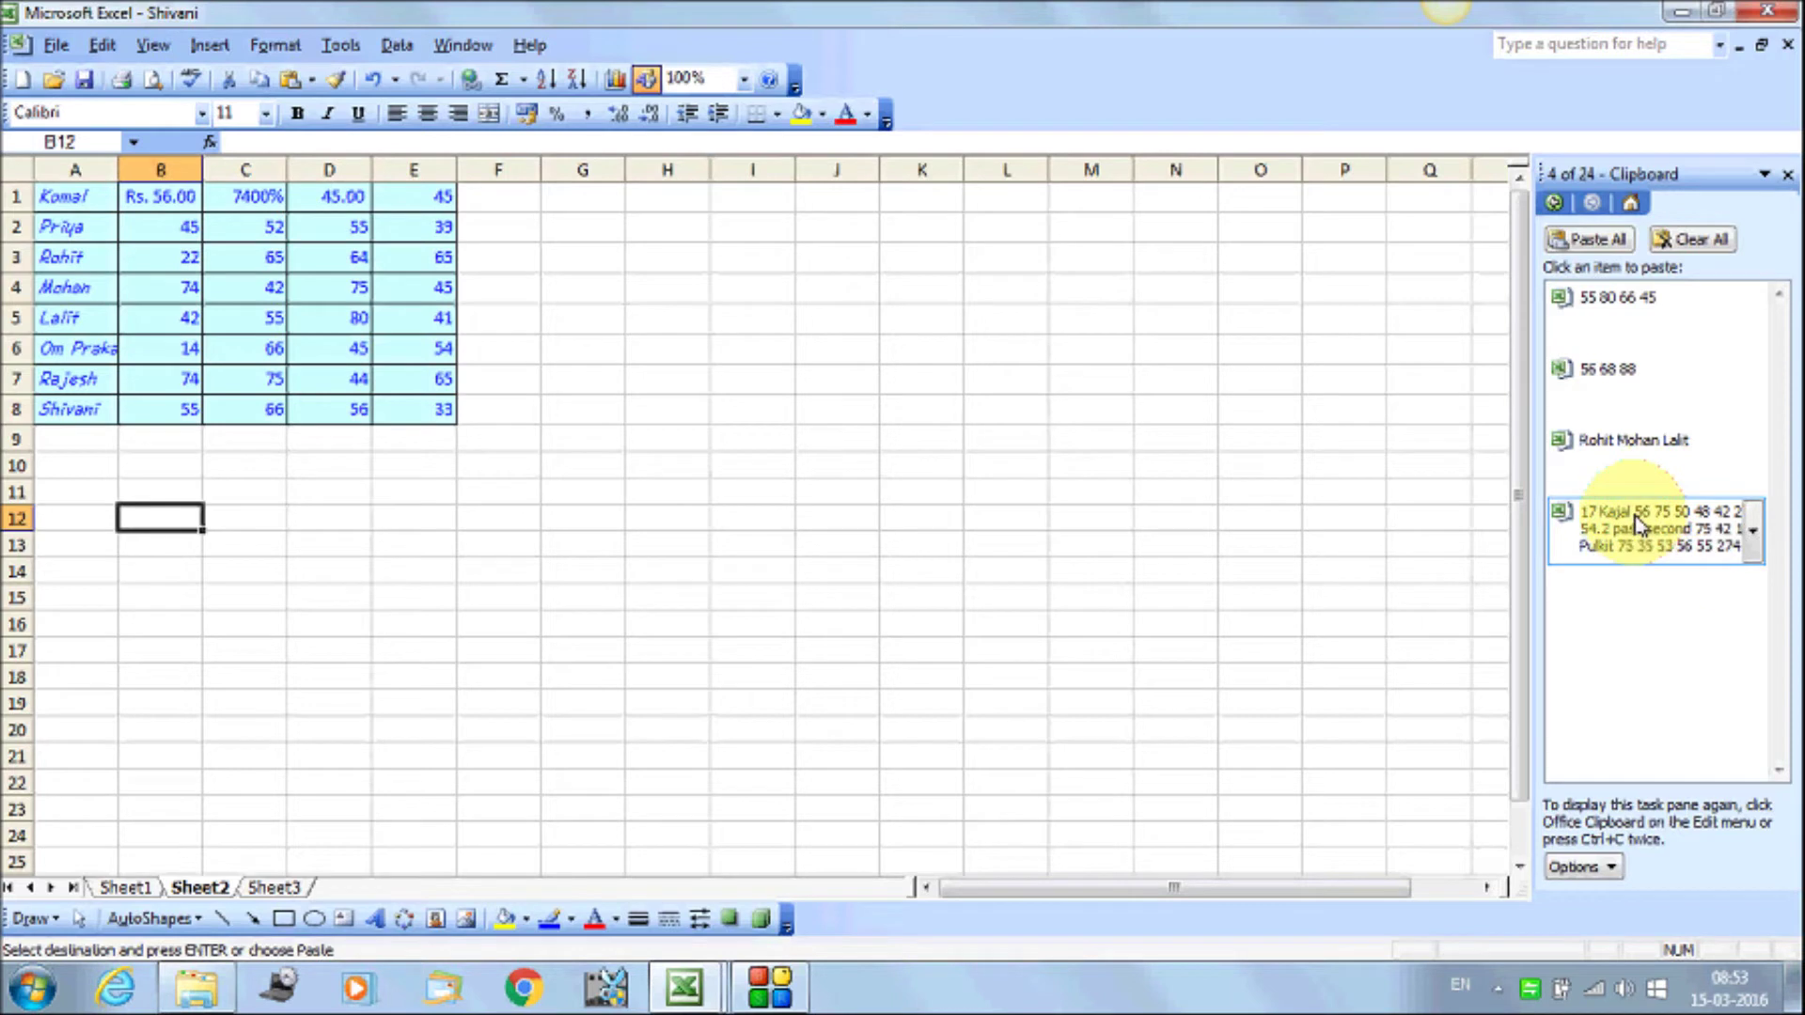
{"action": "left_click", "coordinate": [1626, 473]}
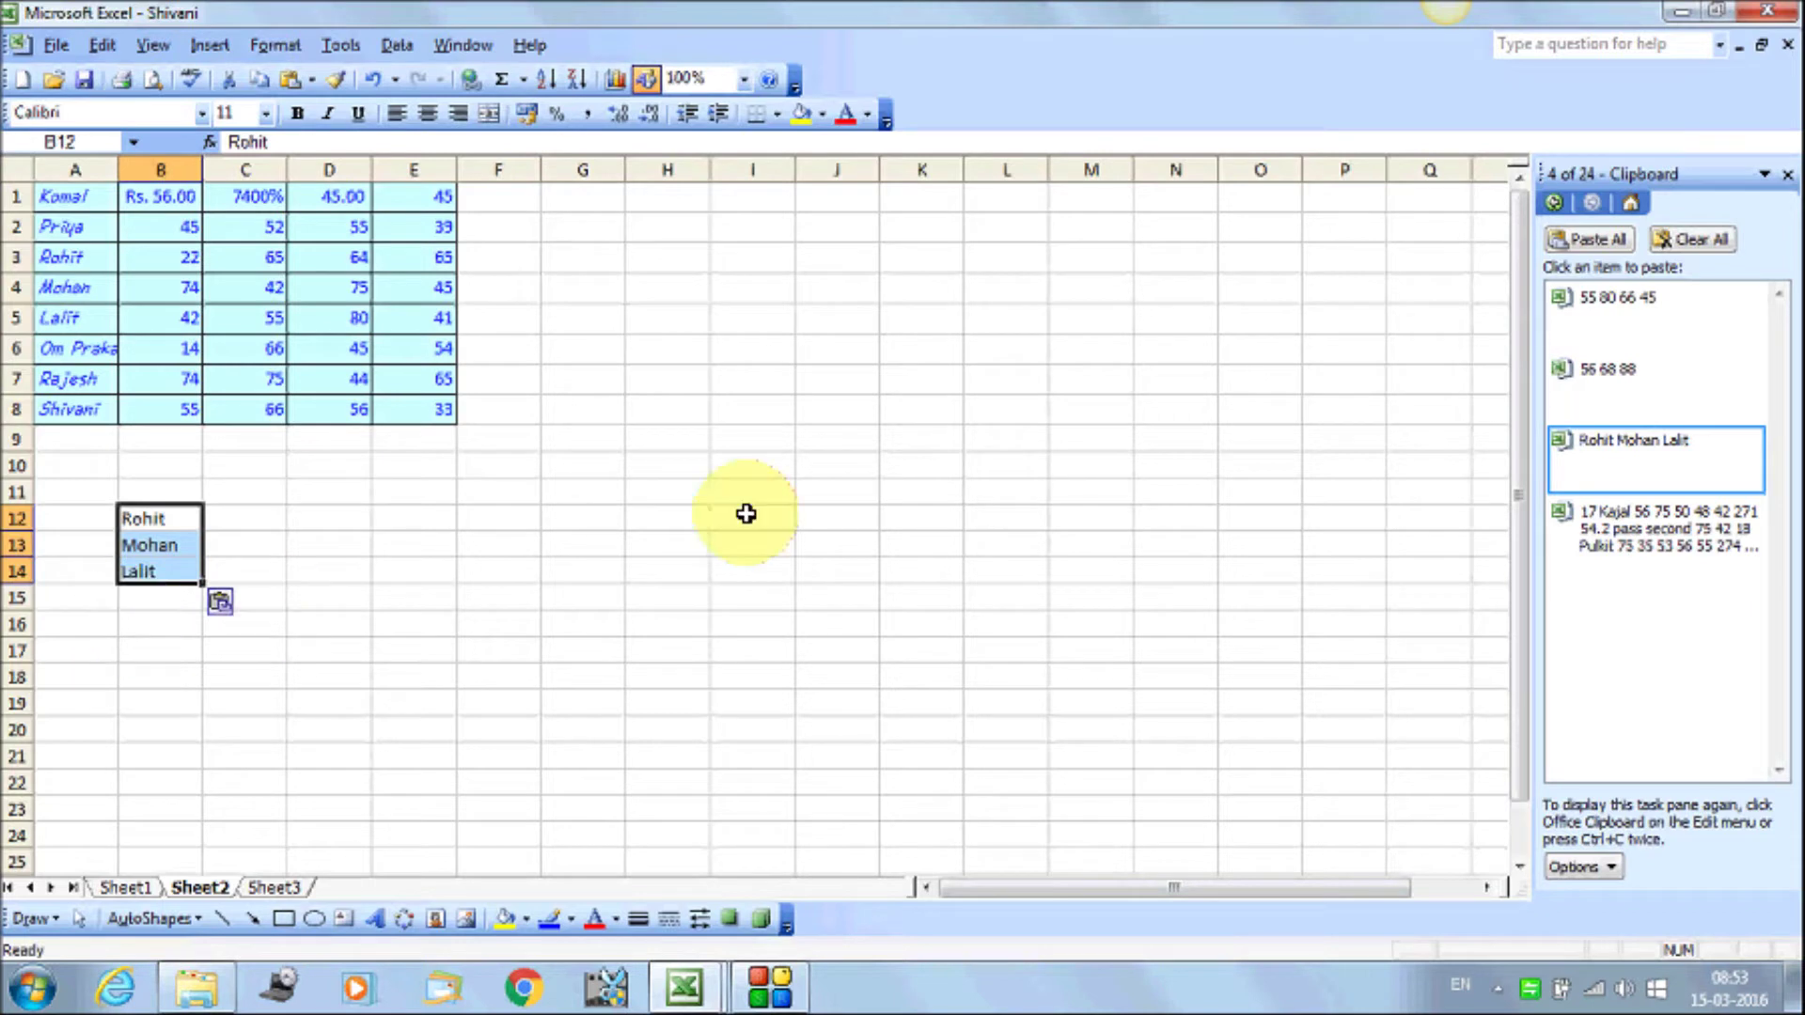
{"action": "left_click", "coordinate": [253, 515]}
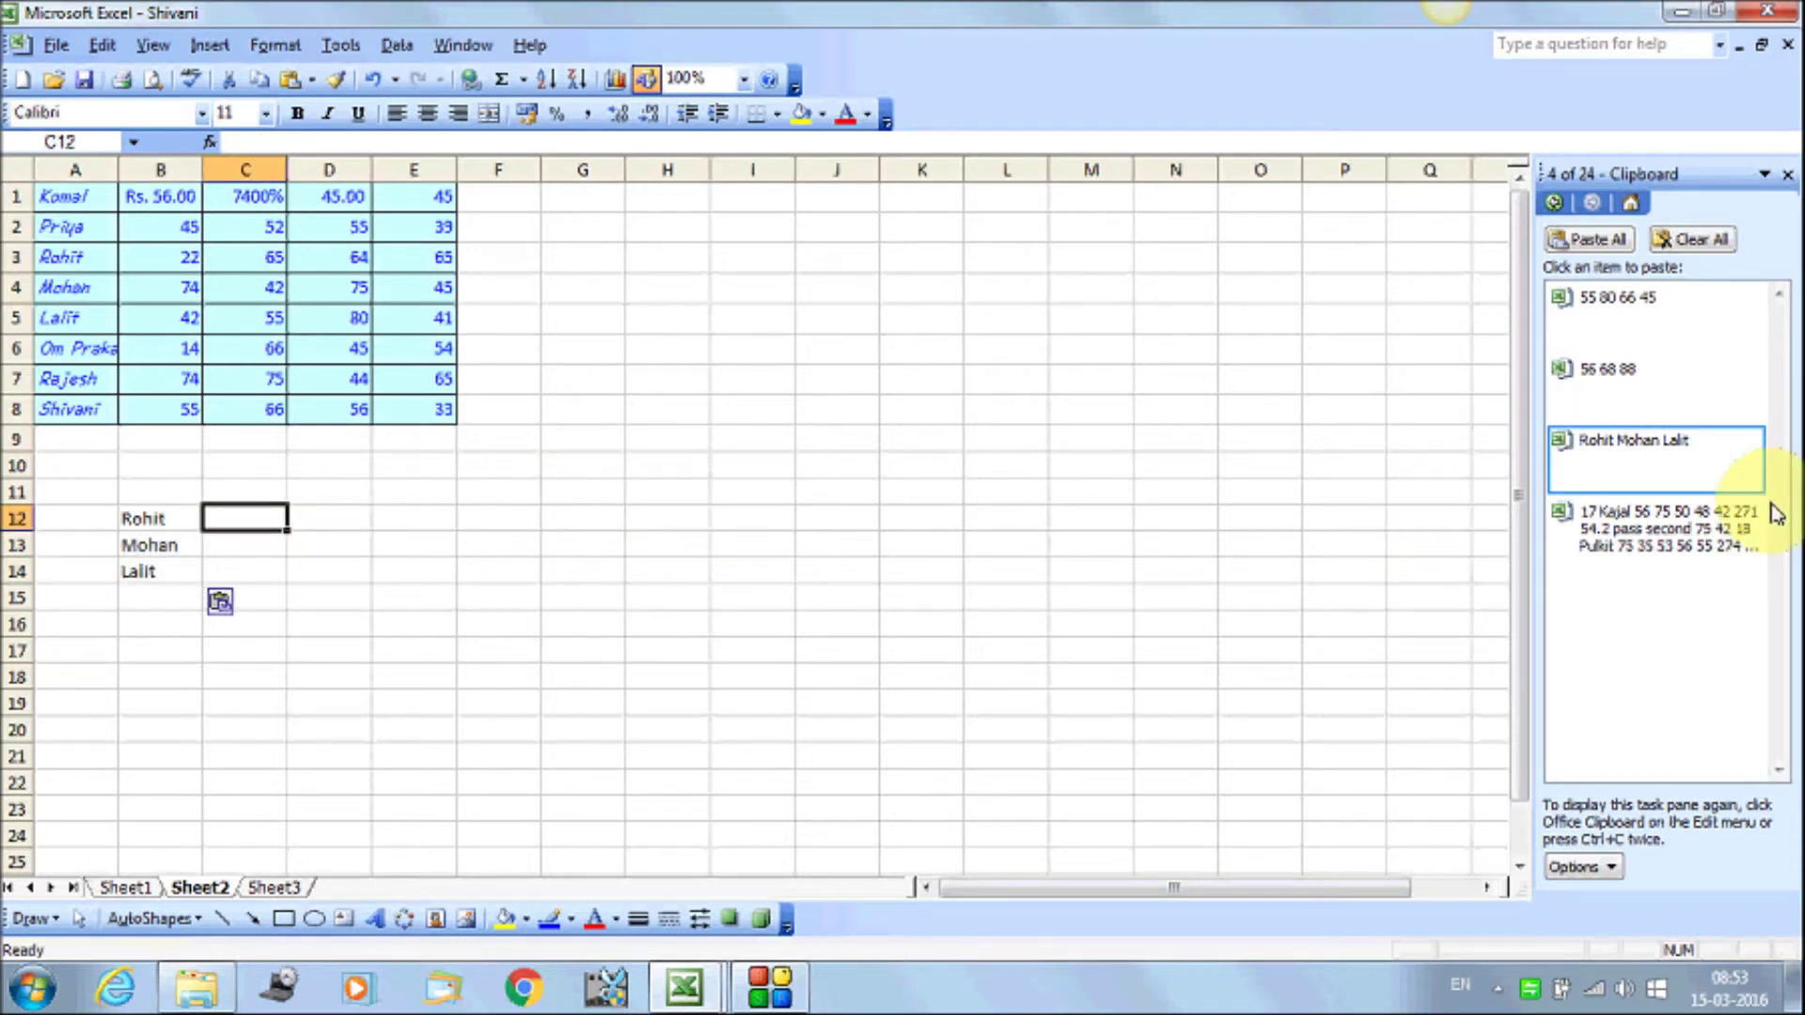
{"action": "left_click", "coordinate": [1652, 399]}
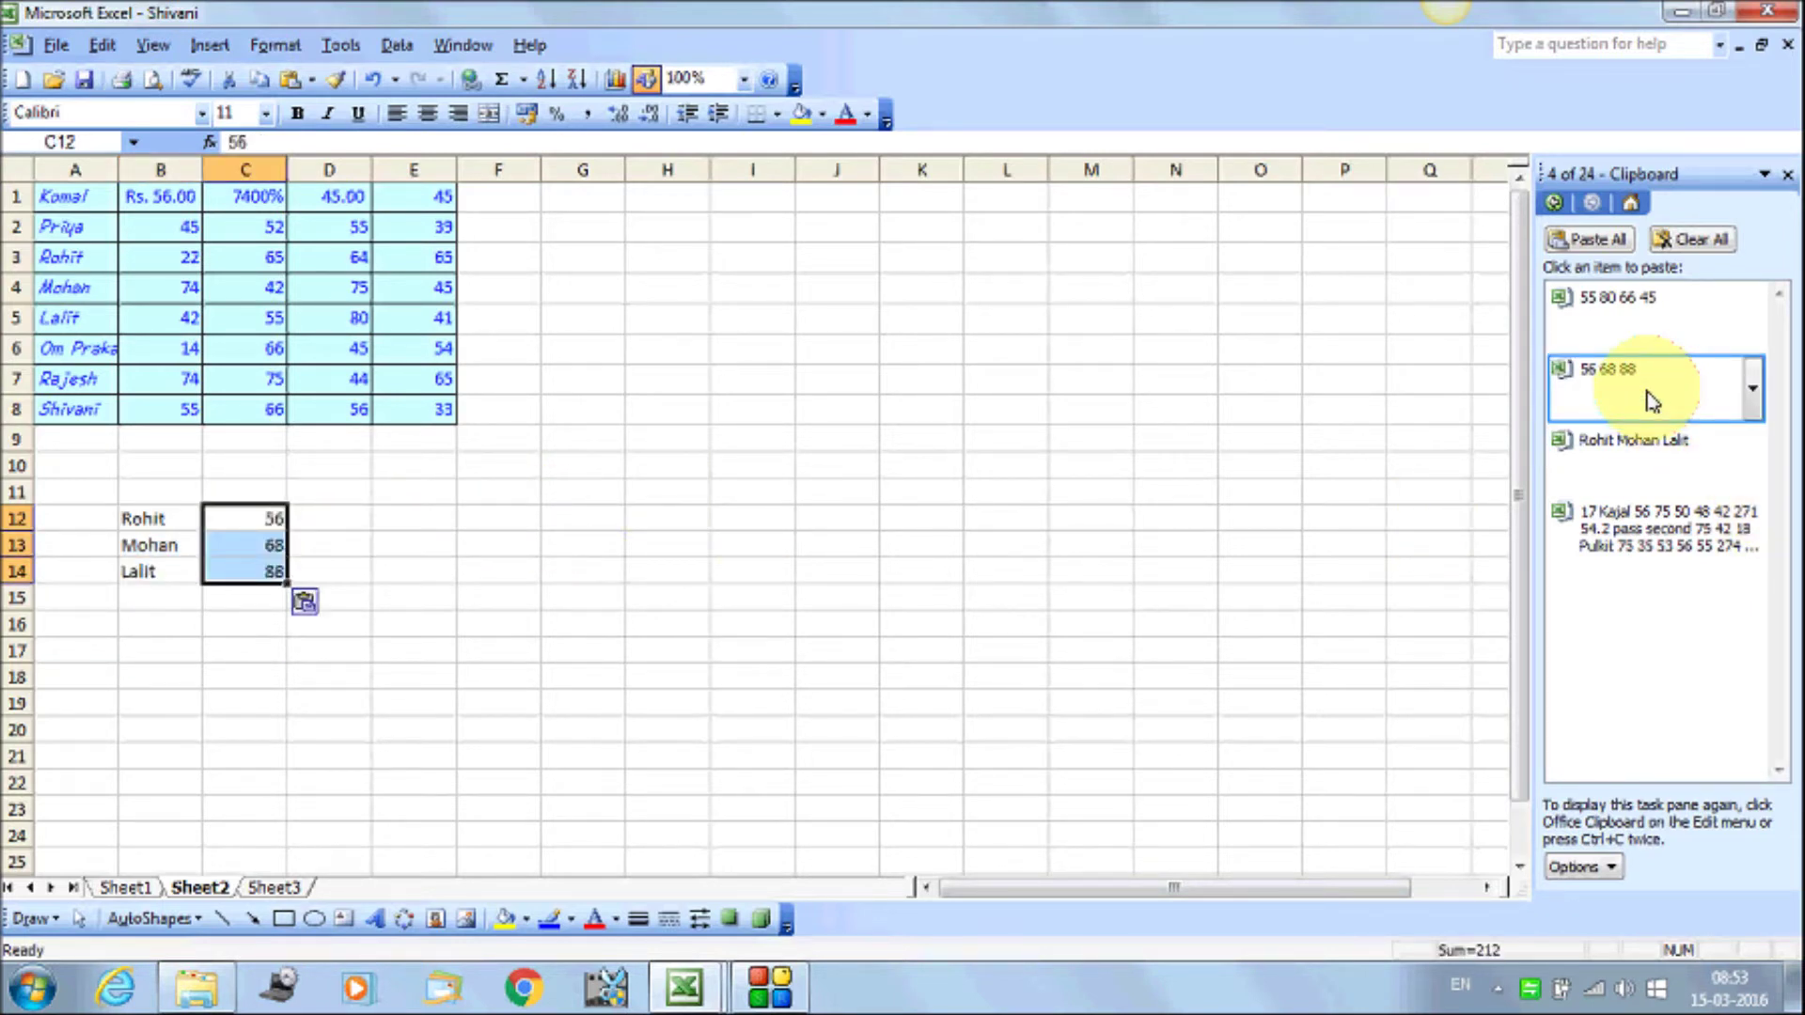
{"action": "mouse_move", "coordinate": [1655, 386]}
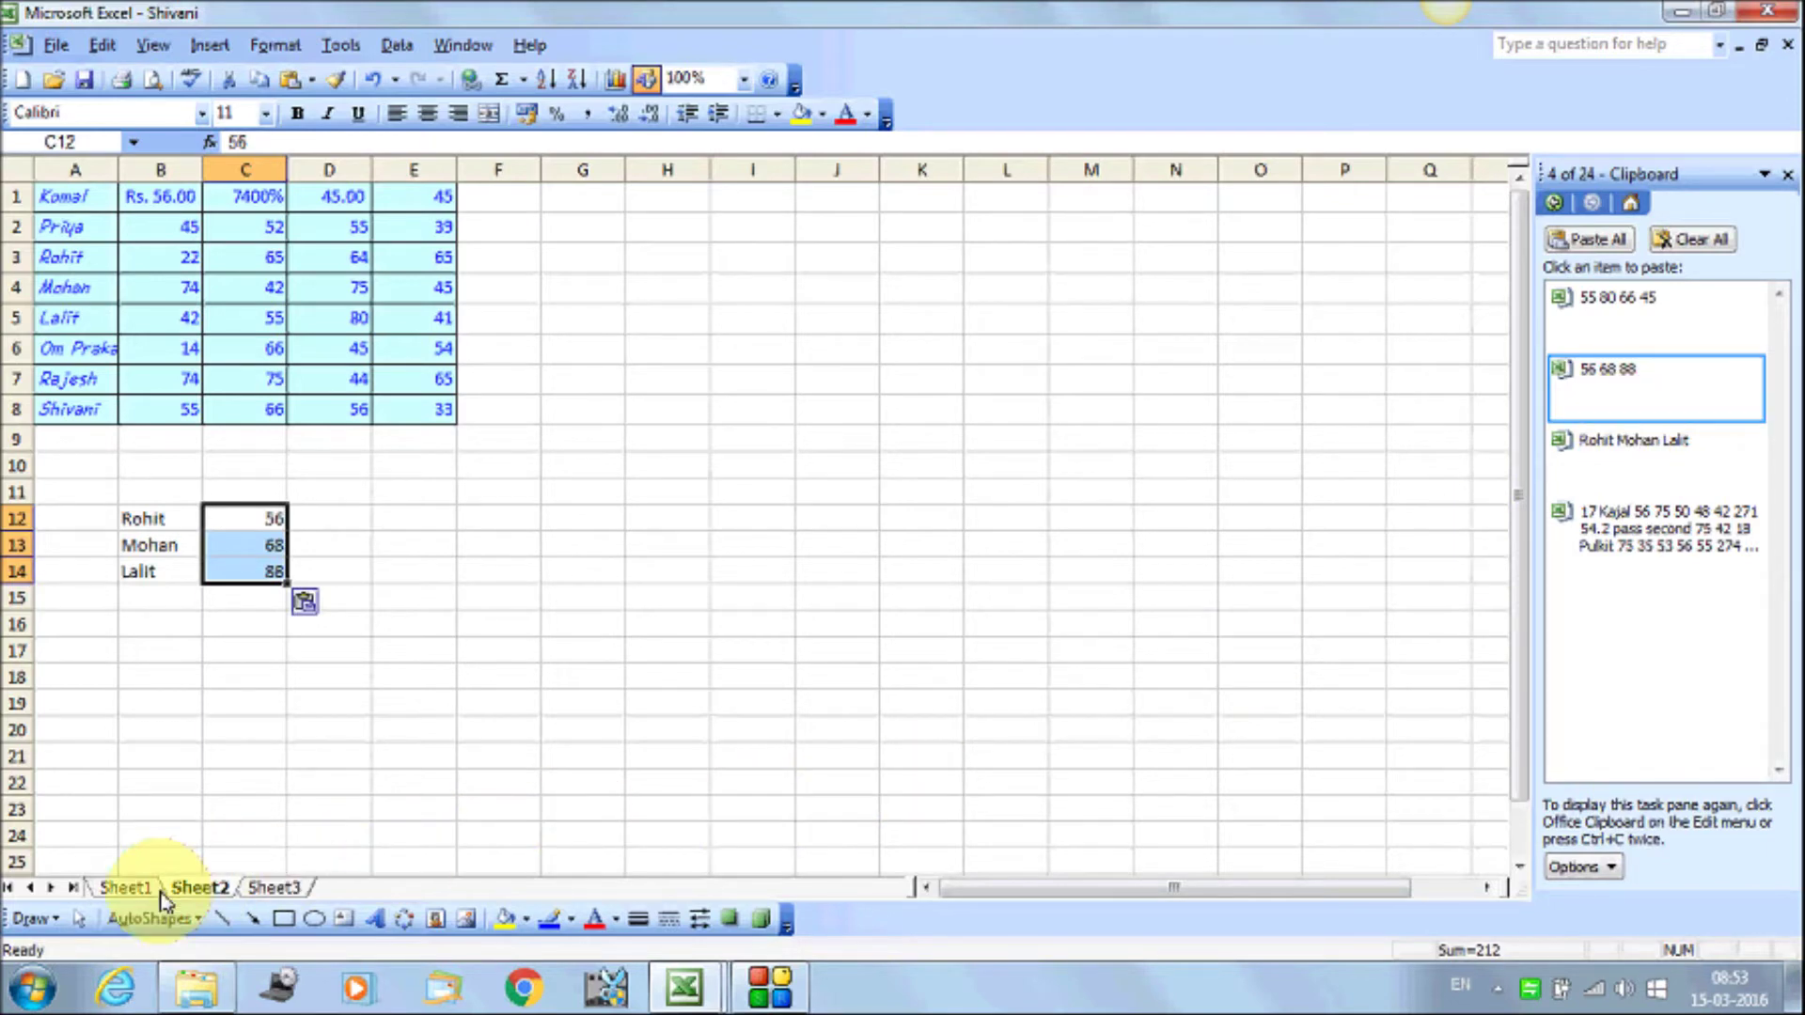
{"action": "left_click", "coordinate": [126, 888]}
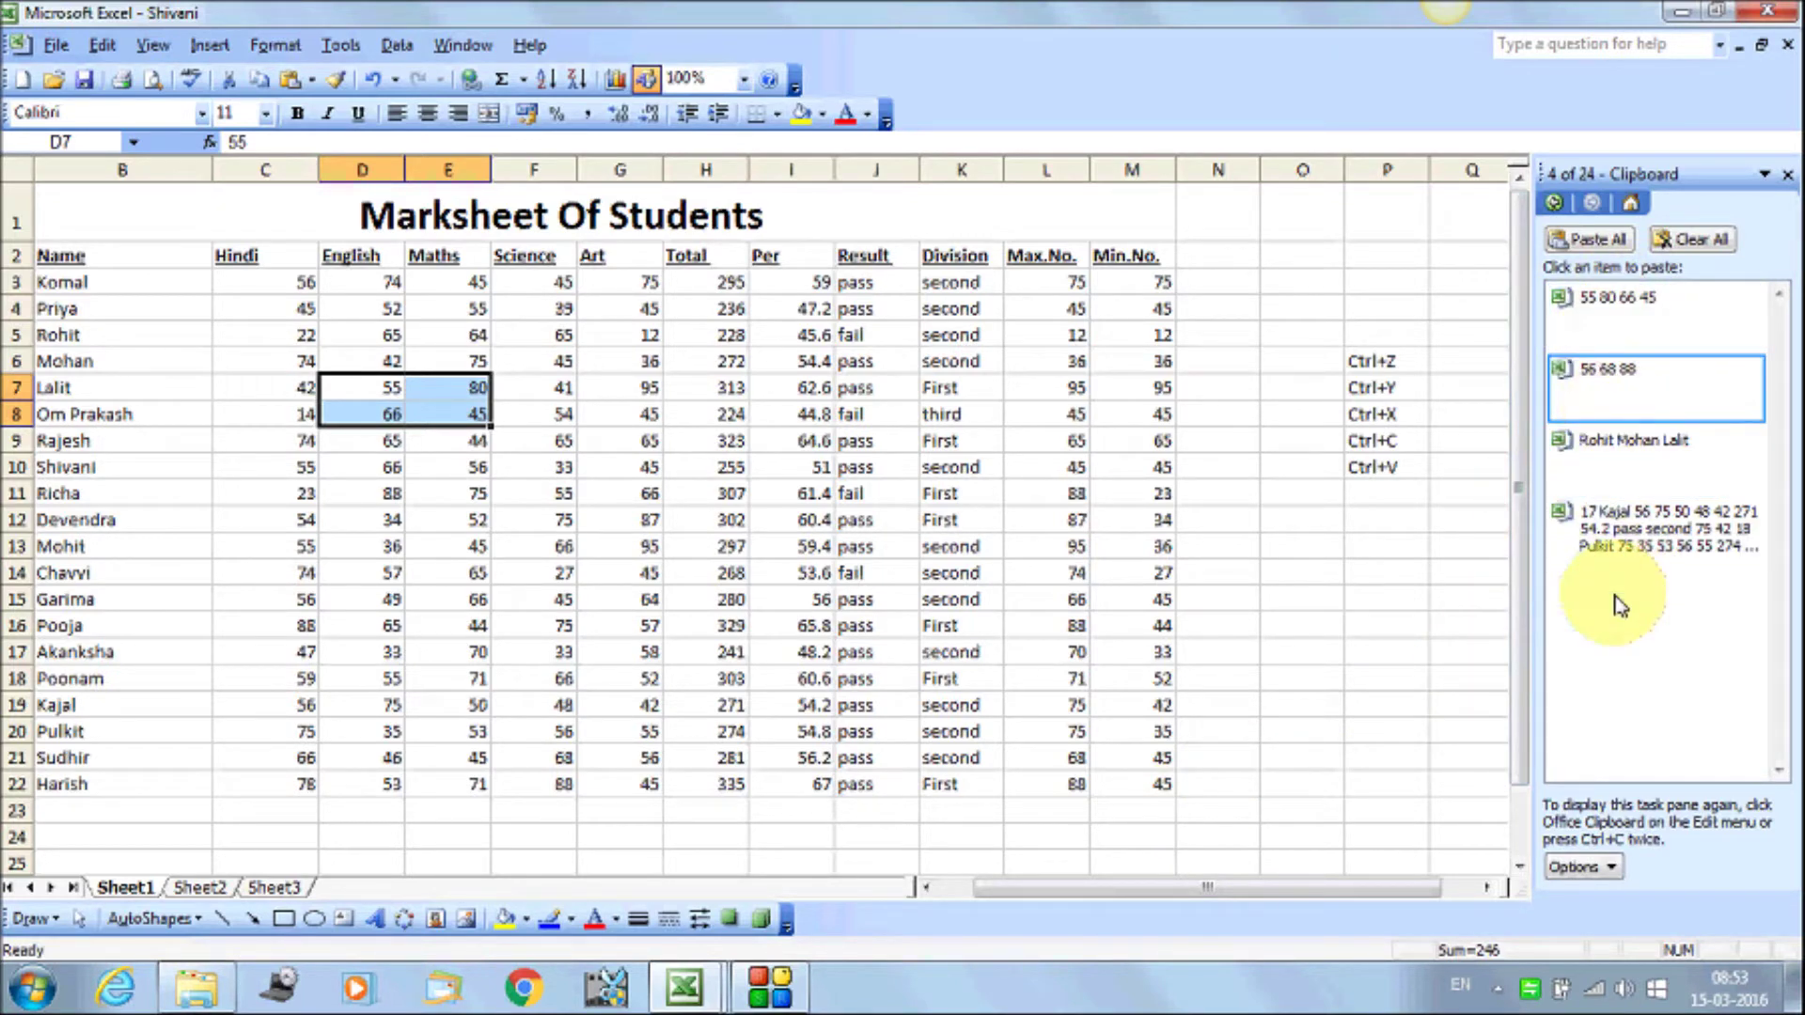
{"action": "scroll", "coordinate": [677, 835], "scroll_direction": "down", "scroll_amount": 3}
{"action": "scroll", "coordinate": [684, 836], "scroll_direction": "down", "scroll_amount": 5}
{"action": "scroll", "coordinate": [684, 835], "scroll_direction": "down", "scroll_amount": 1}
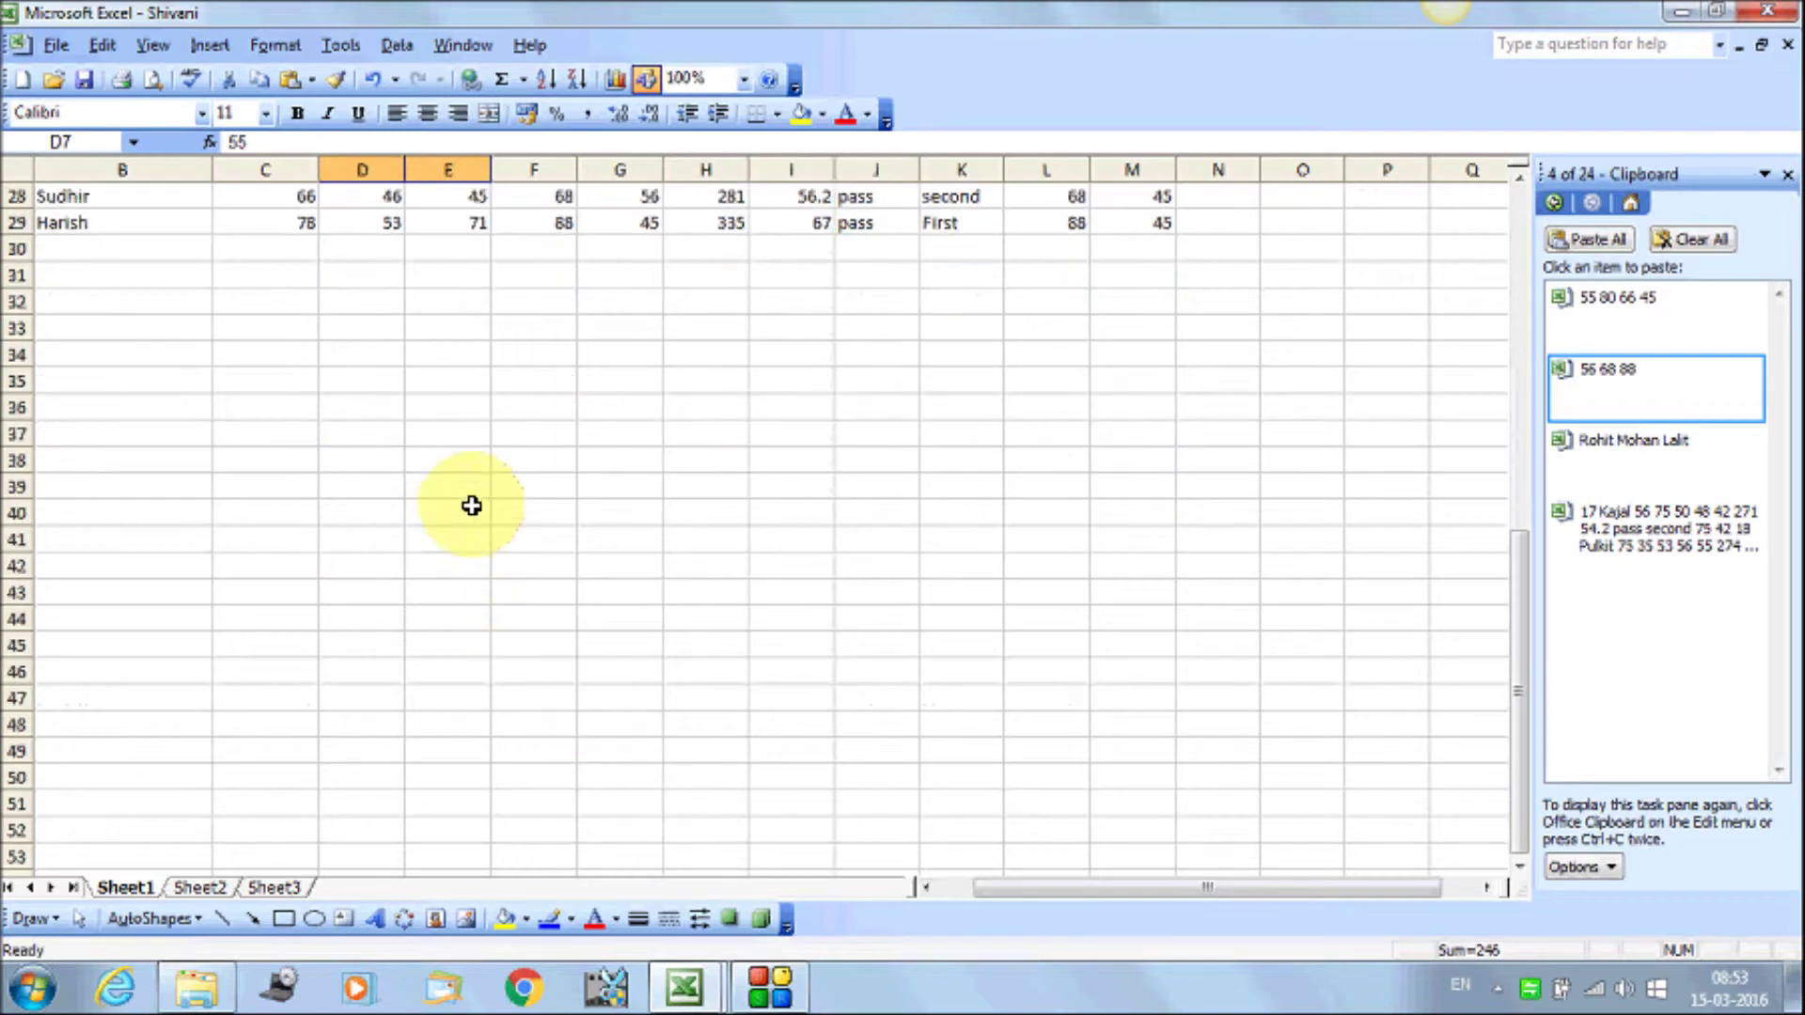
{"action": "left_click", "coordinate": [448, 486]}
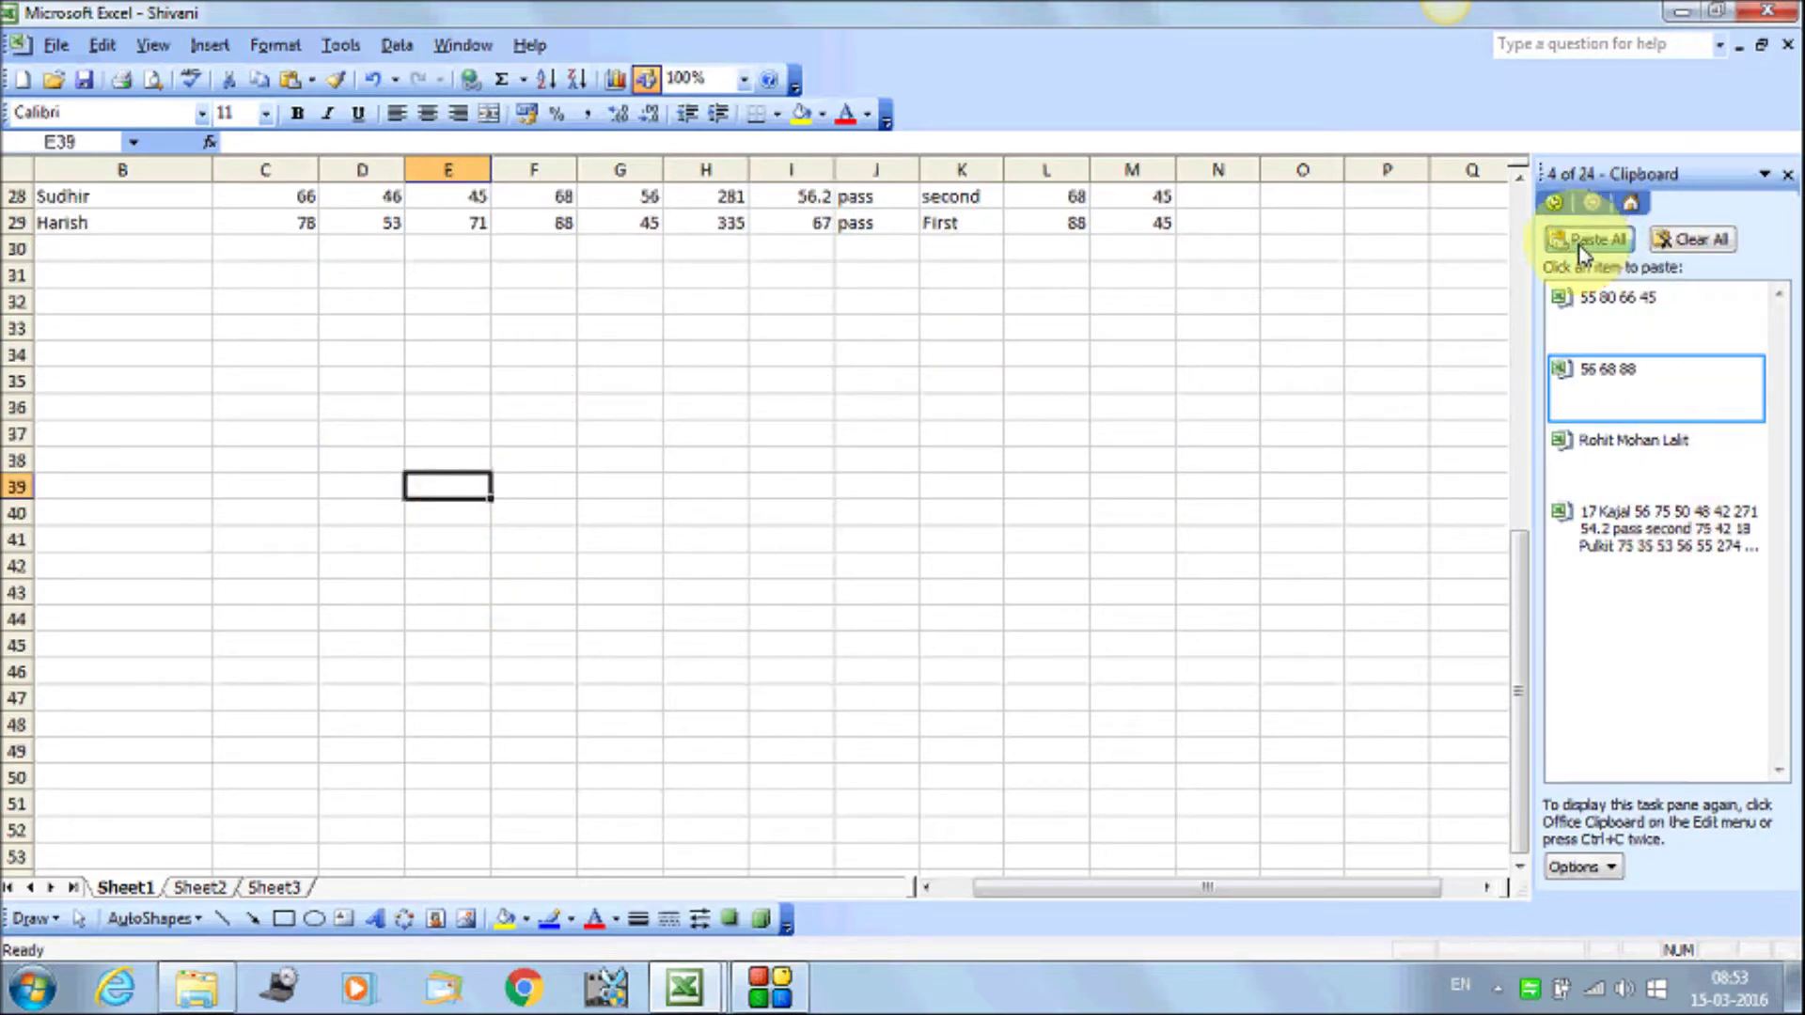
{"action": "left_click", "coordinate": [1585, 241]}
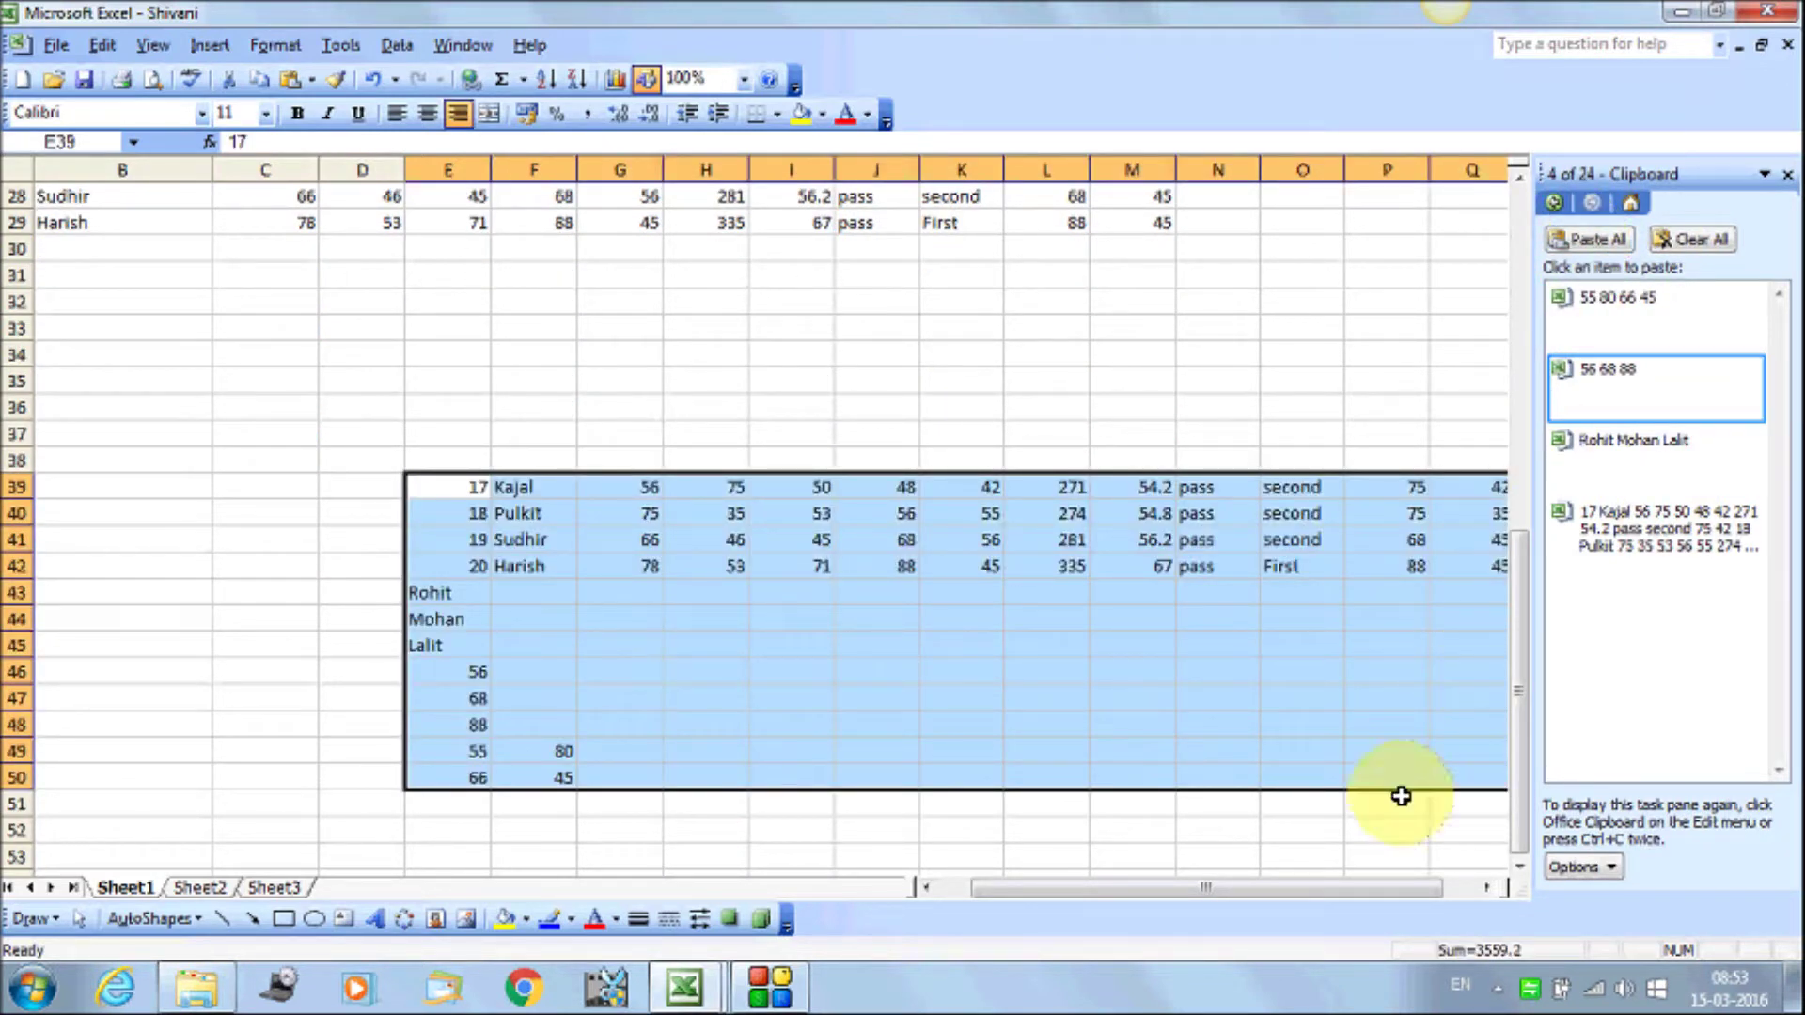
{"action": "left_click_drag", "start_coordinate": [1233, 891], "coordinate": [1324, 905]}
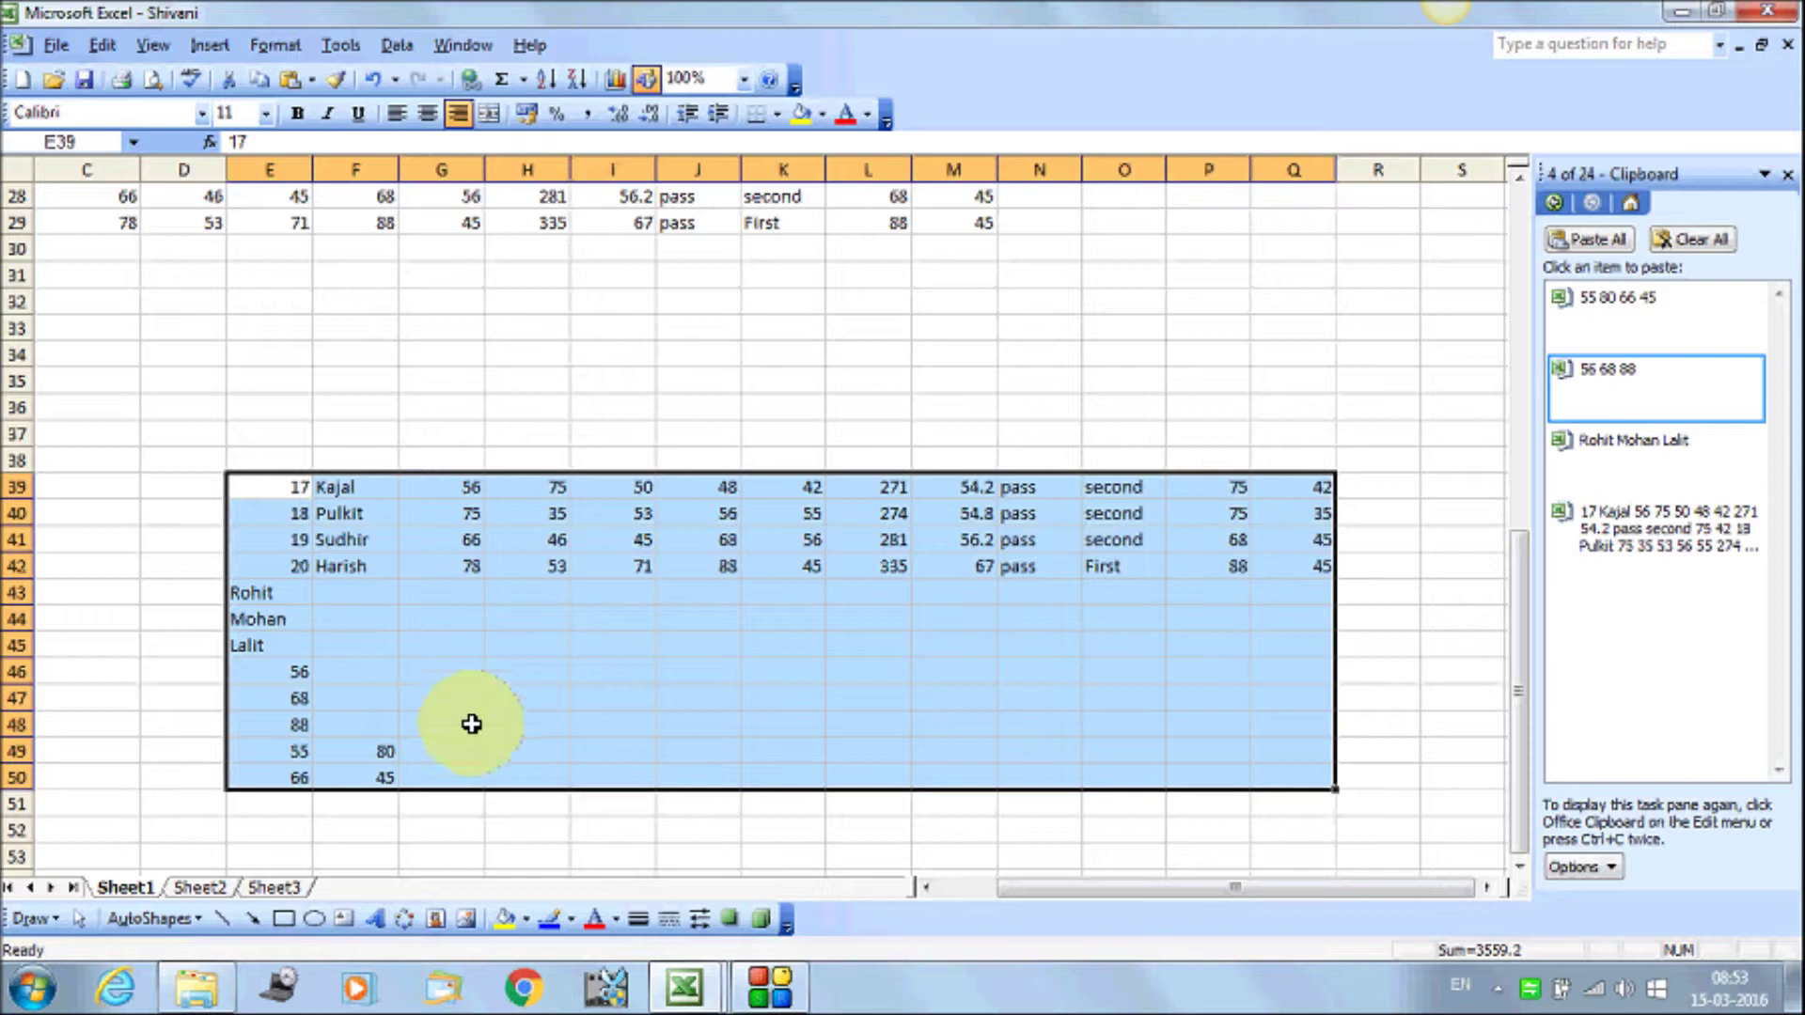
{"action": "left_click", "coordinate": [784, 649]}
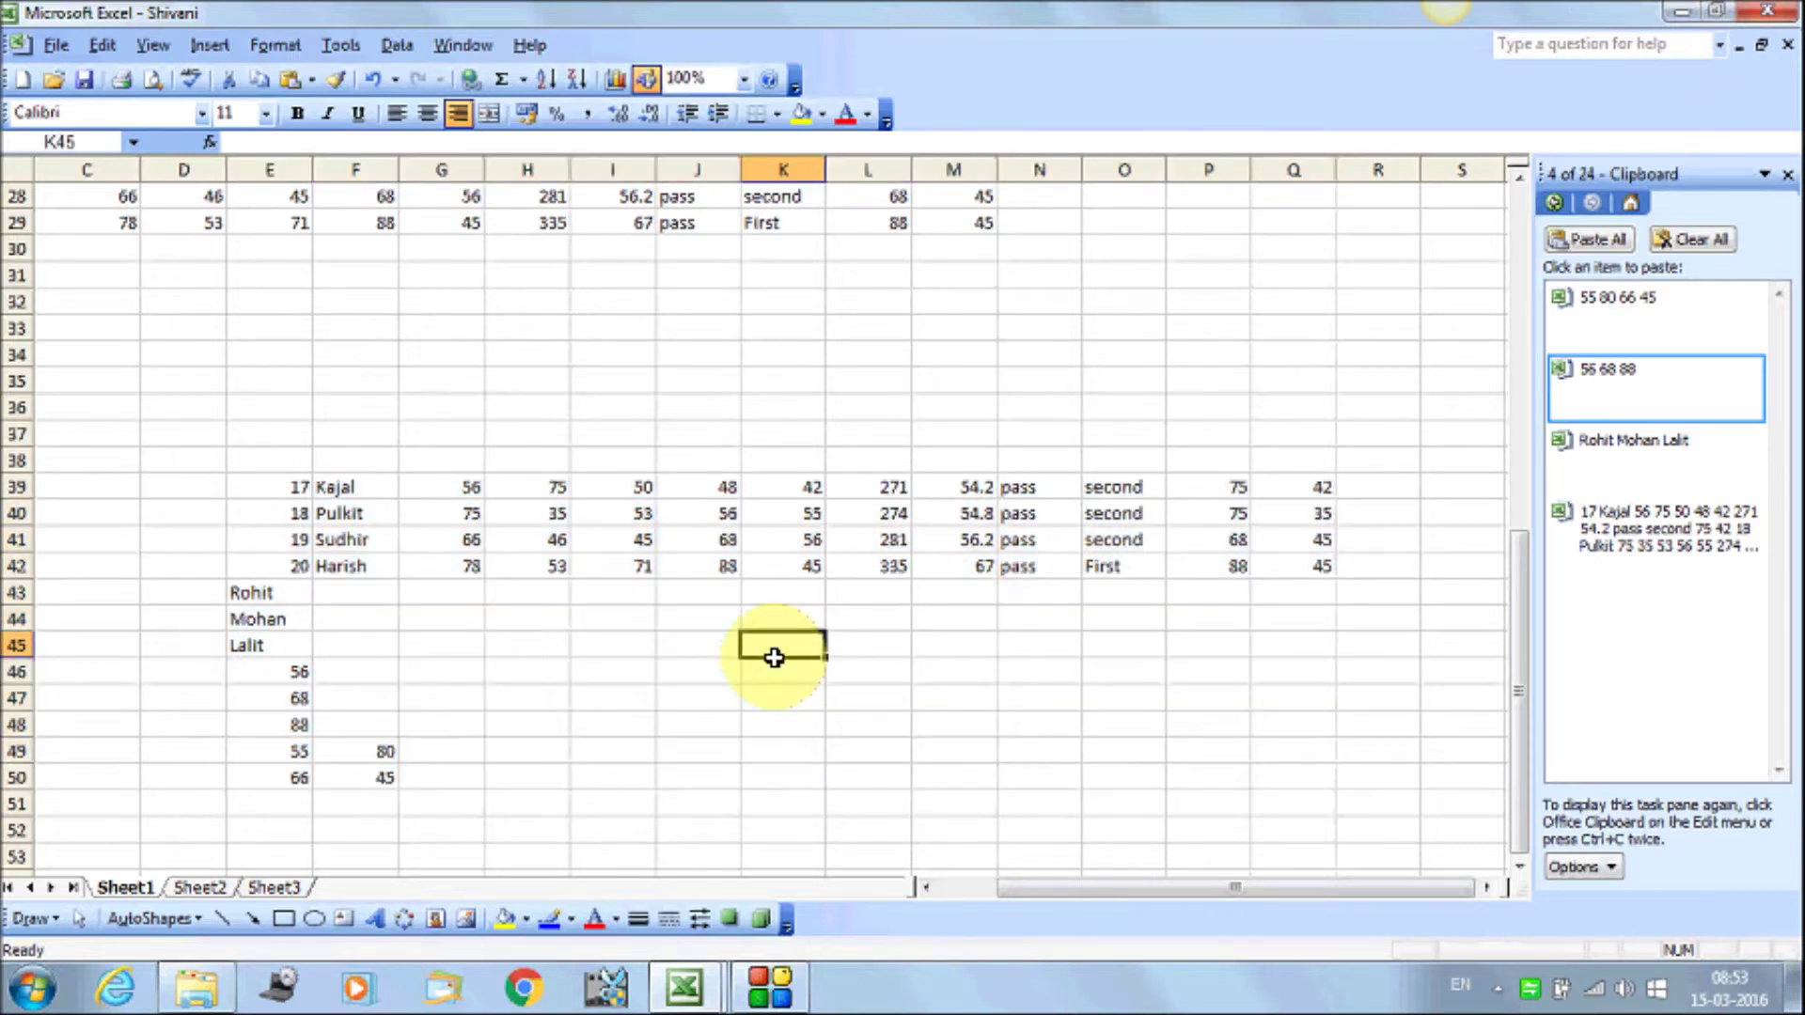
{"action": "left_click", "coordinate": [1584, 491]}
{"action": "key", "text": "Right"}
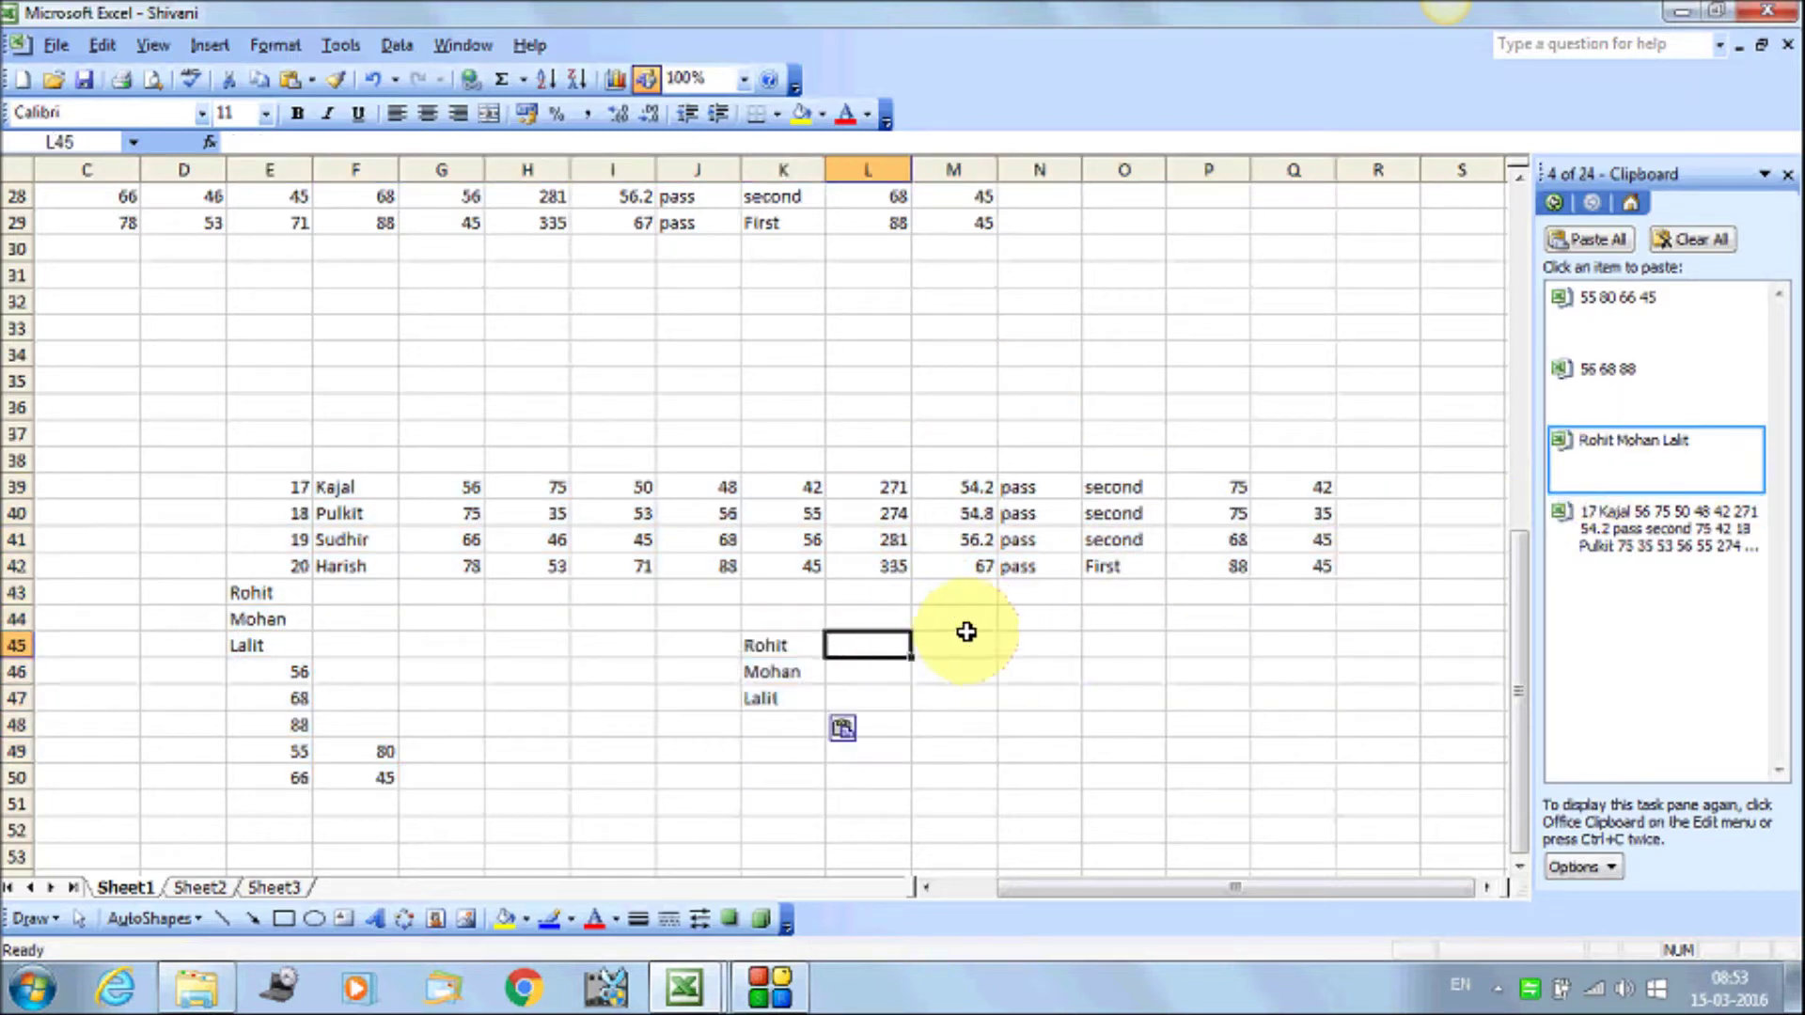
{"action": "left_click", "coordinate": [1706, 395]}
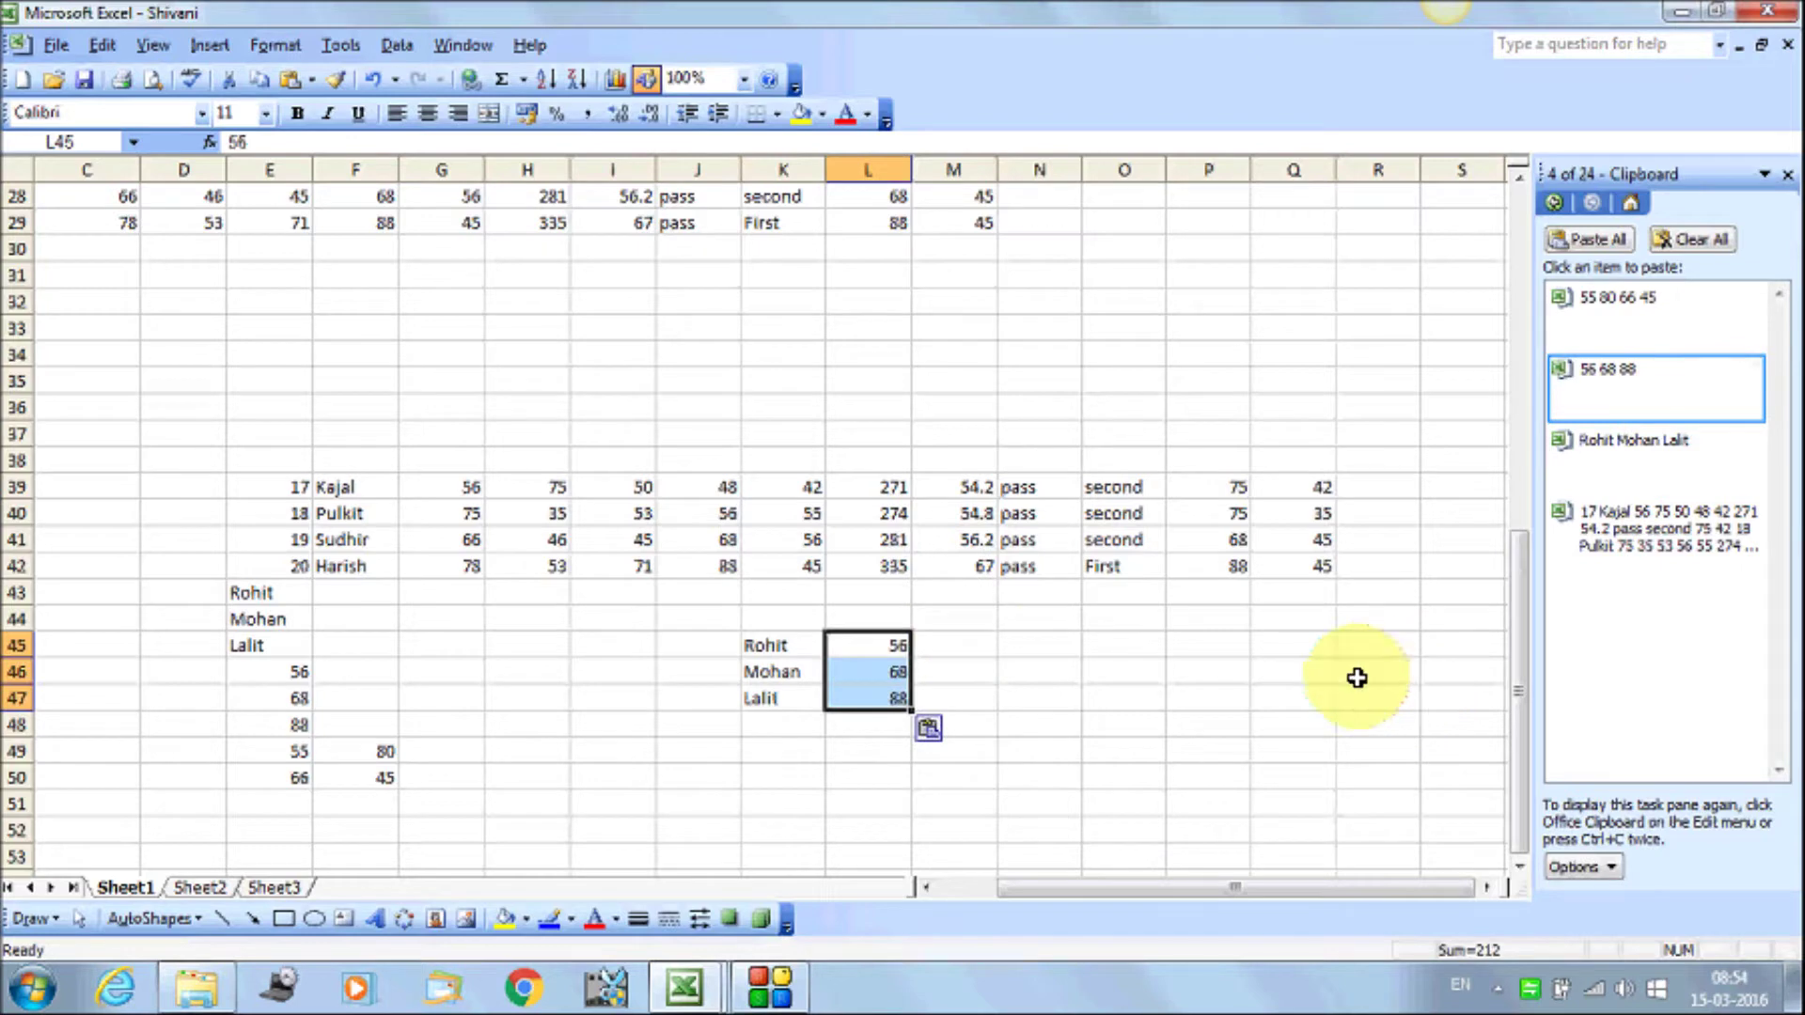
{"action": "left_click", "coordinate": [957, 674]}
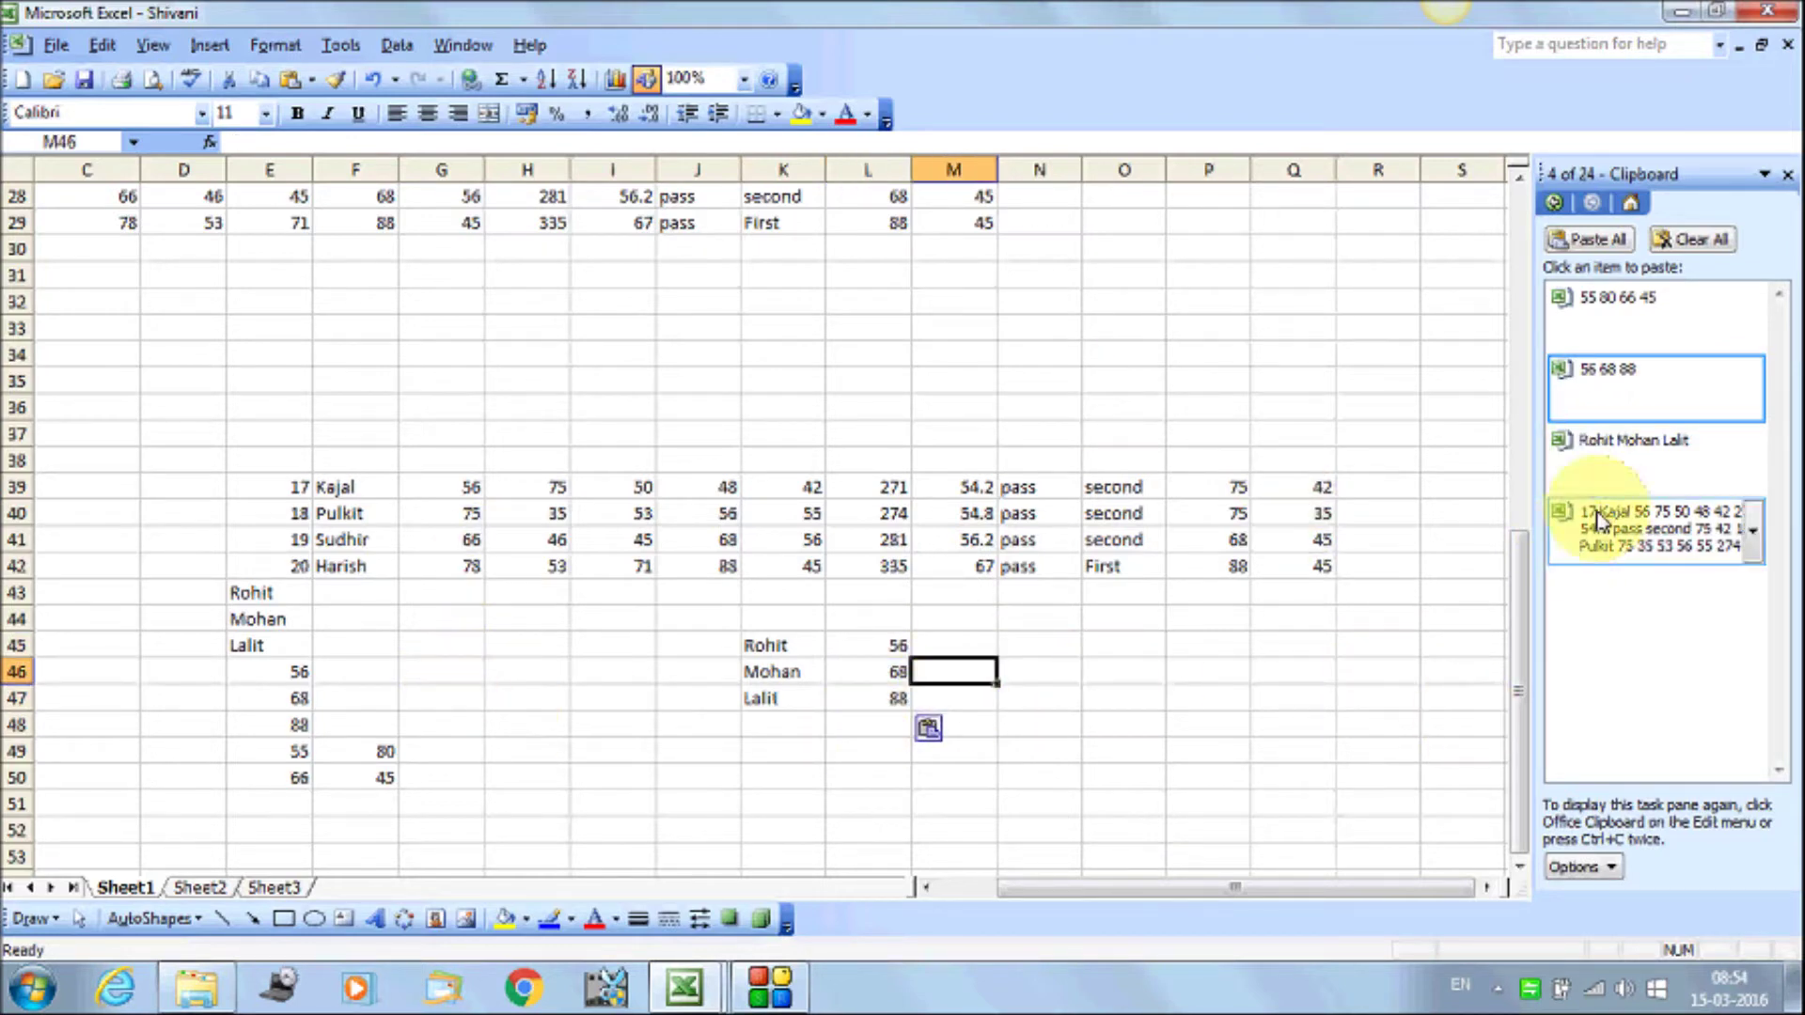
{"action": "left_click_drag", "start_coordinate": [182, 485], "coordinate": [1516, 790]}
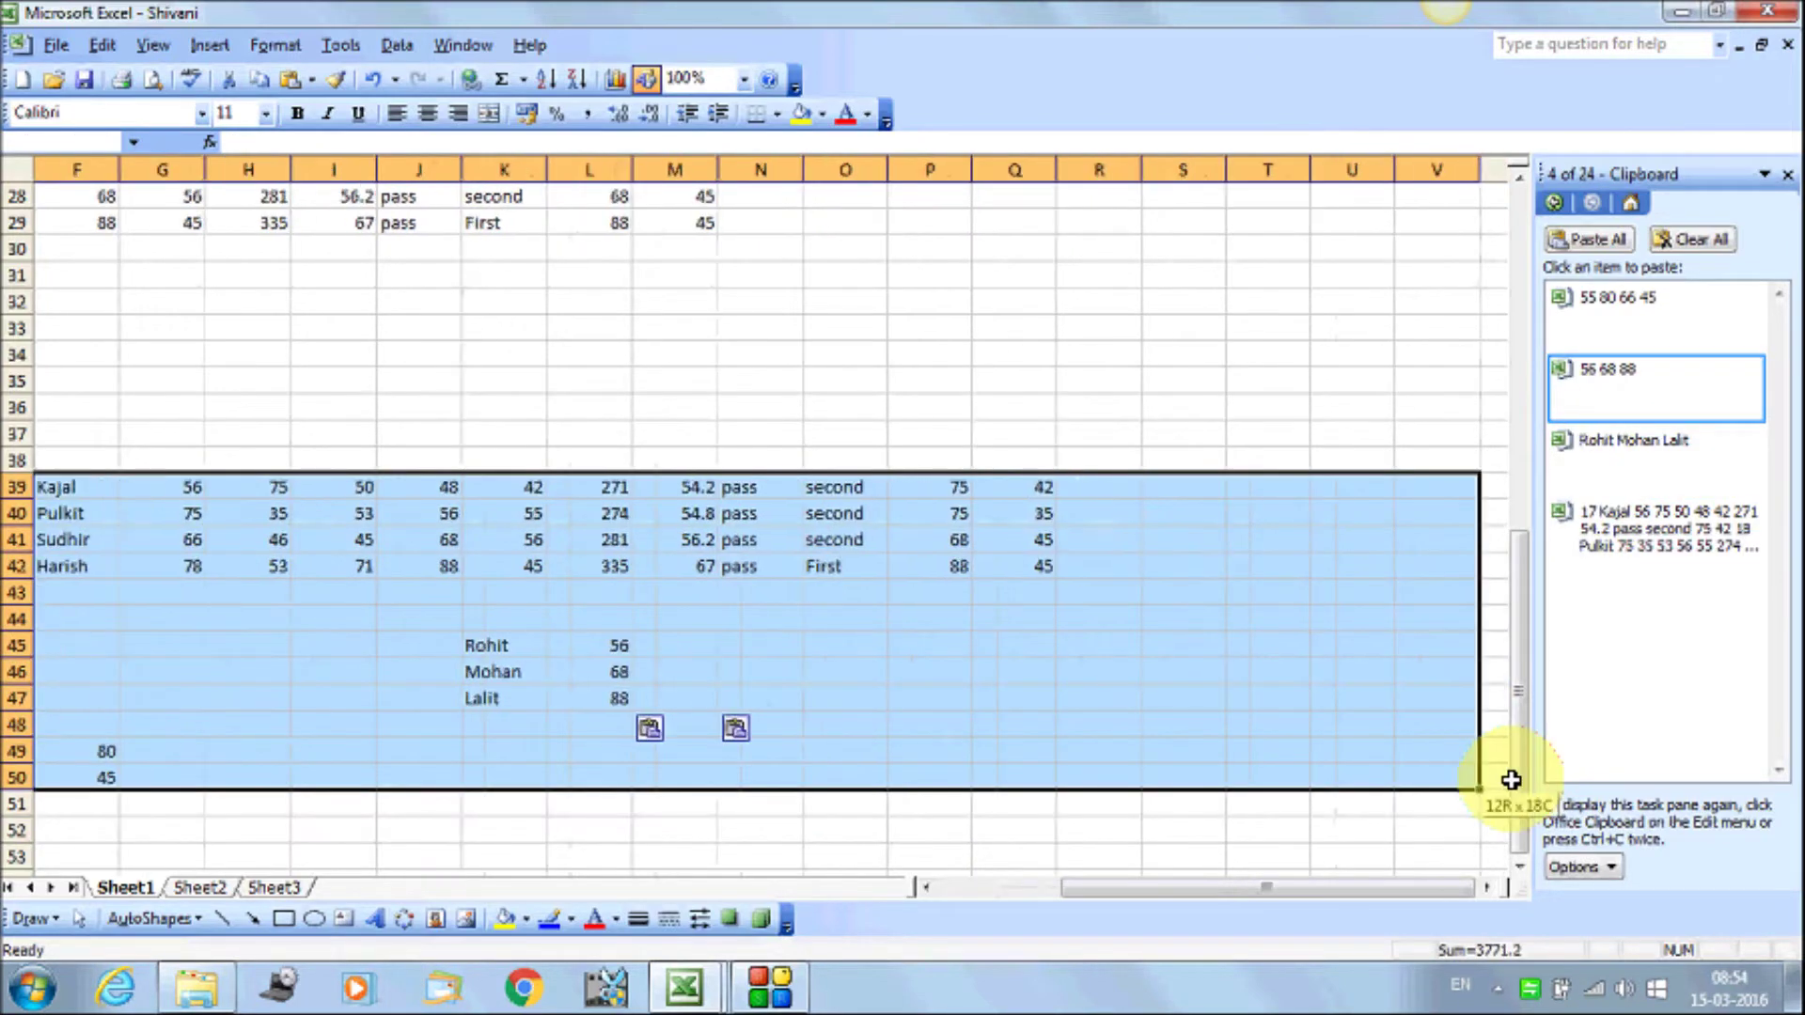
{"action": "key", "text": "Delete"}
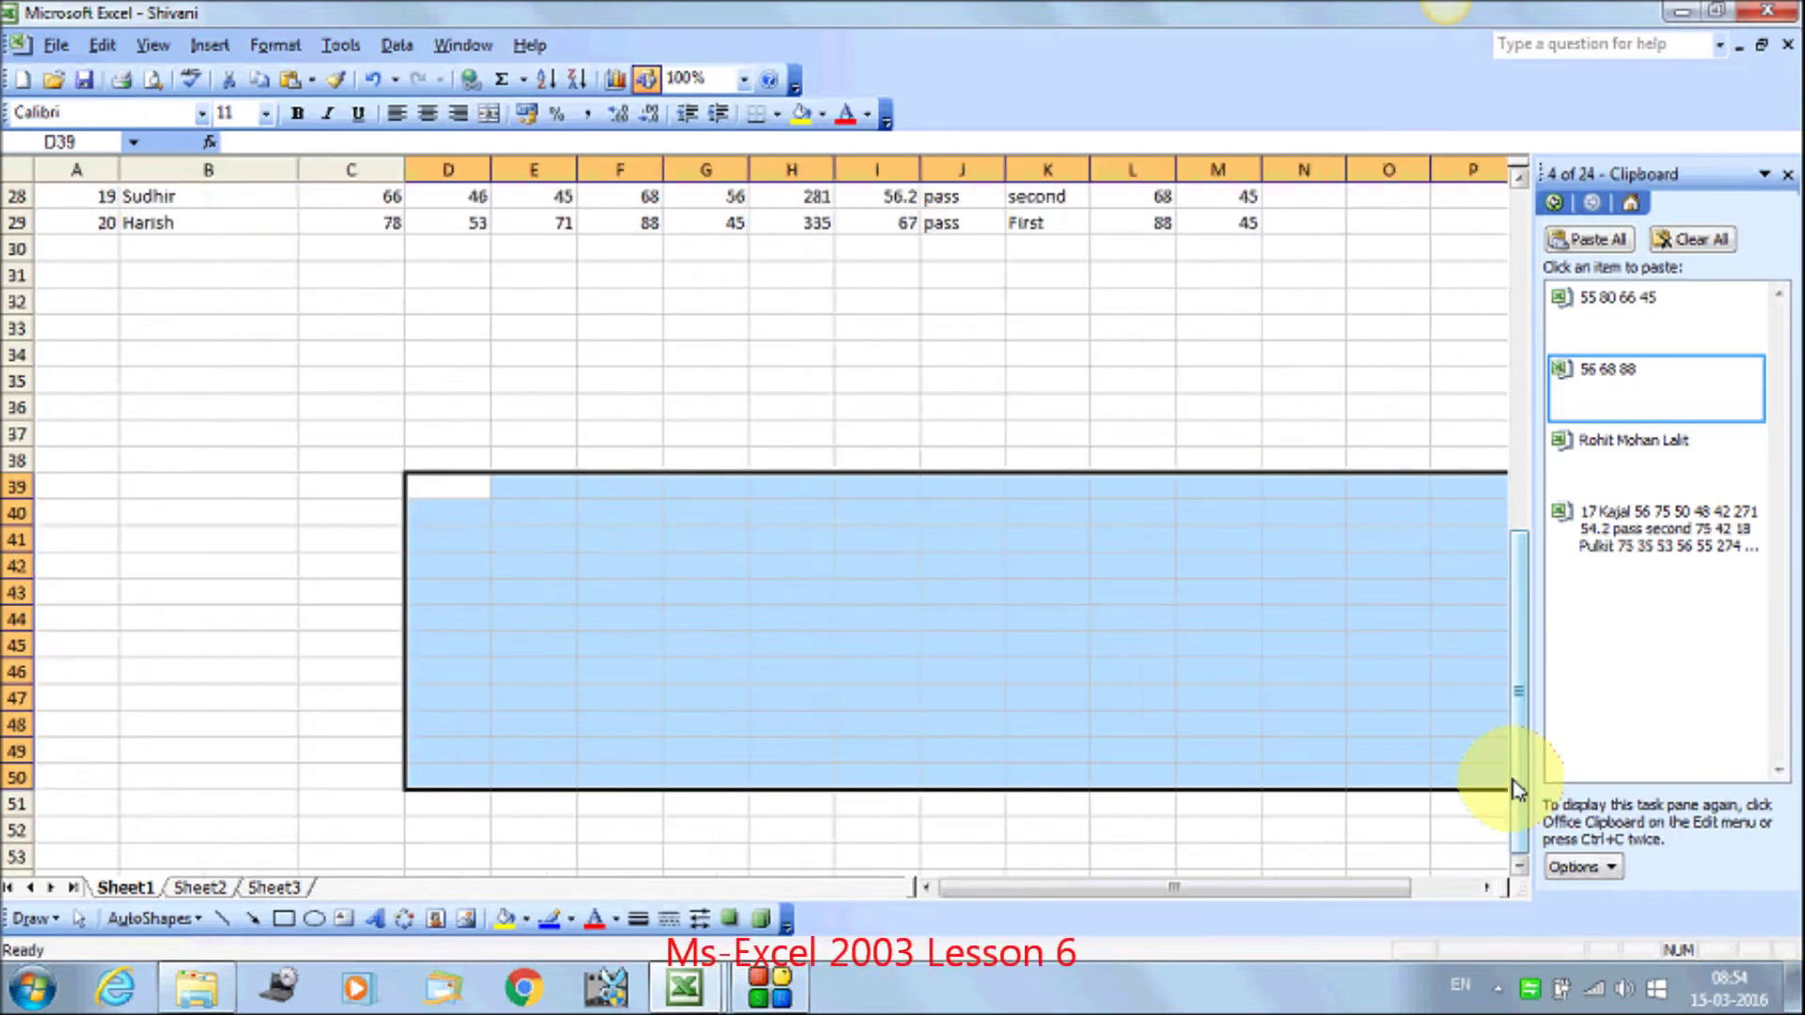
{"action": "left_click", "coordinate": [1218, 435]}
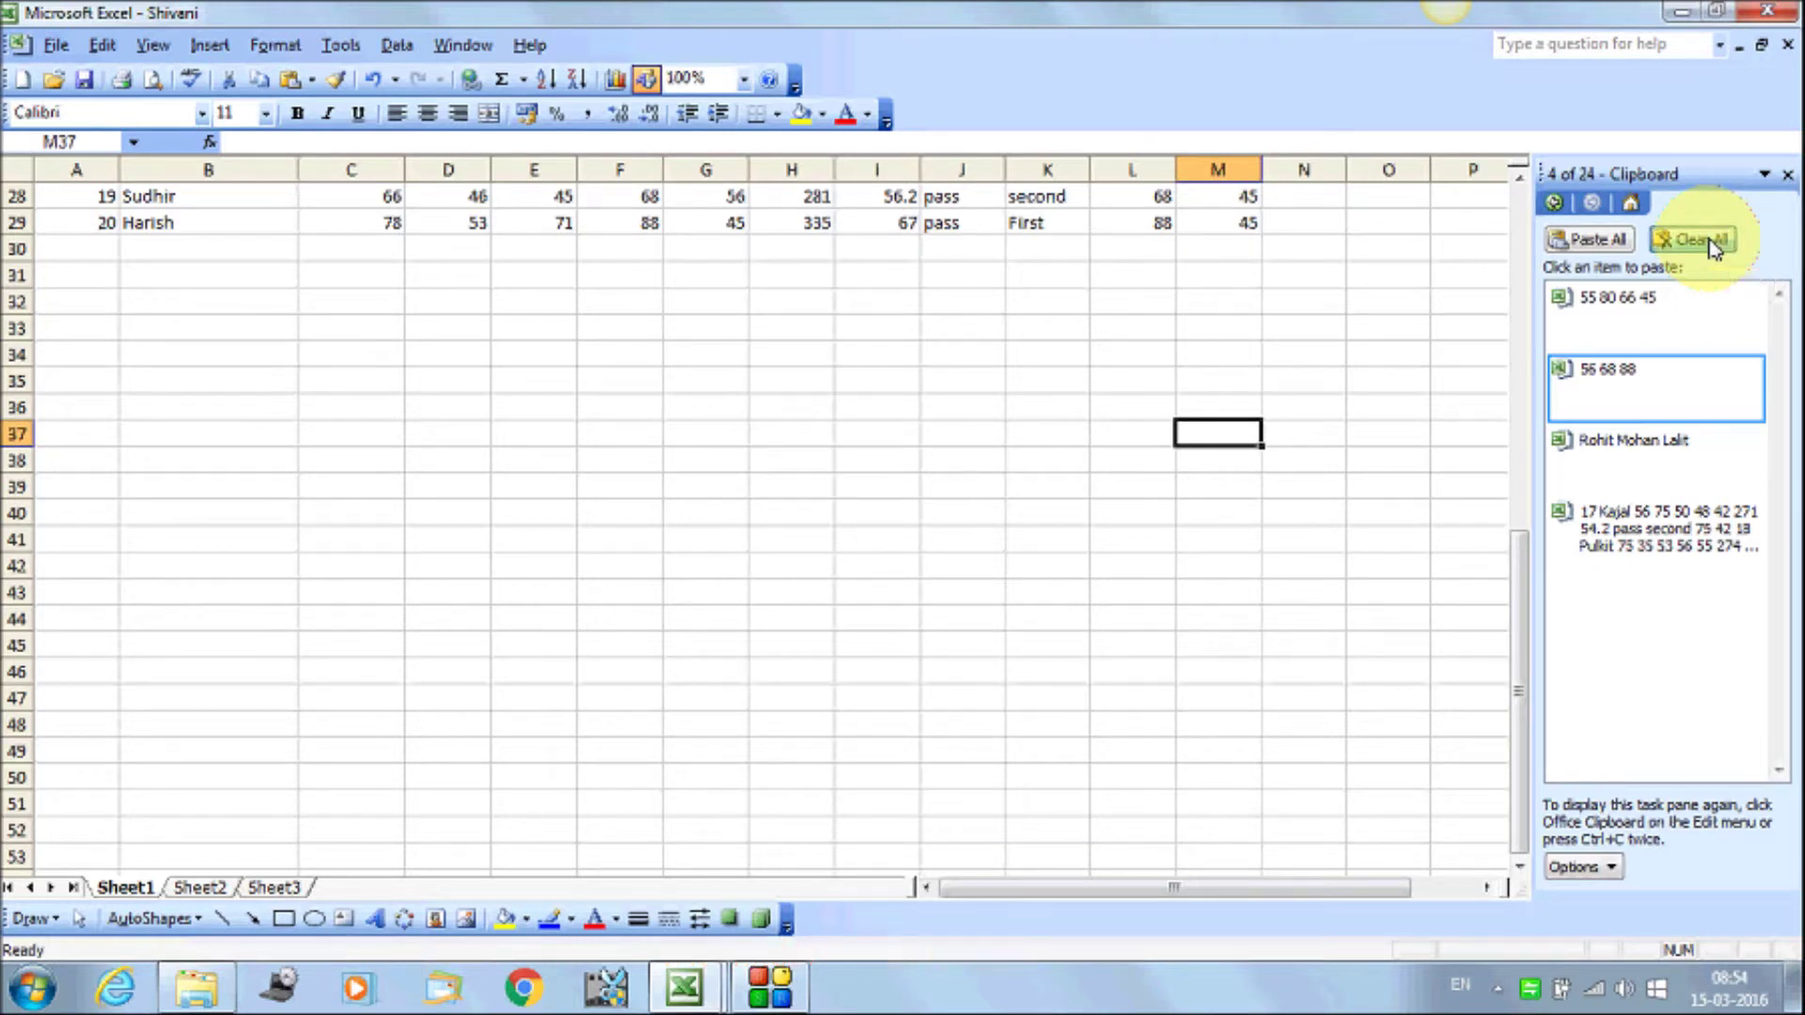
Clear all collected items from the Office Clipboard and select cell D24
{"action": "left_click", "coordinate": [1713, 246]}
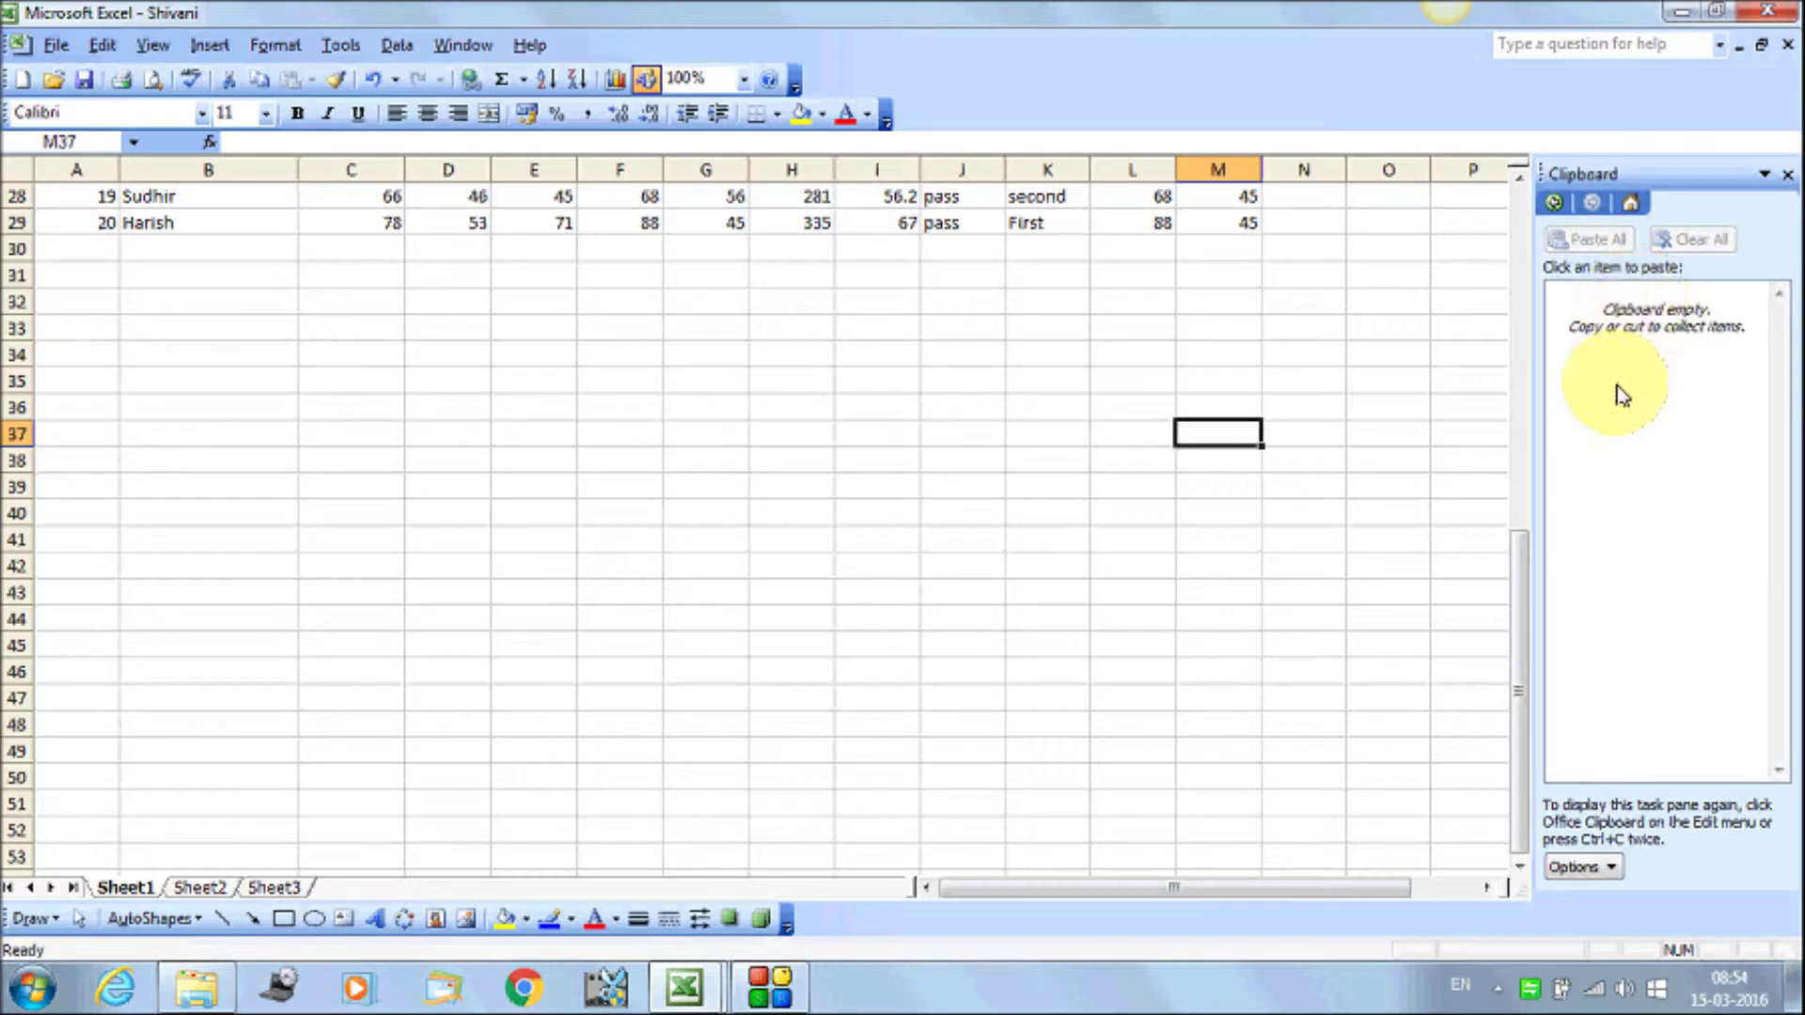
{"action": "scroll", "coordinate": [1210, 672], "scroll_direction": "up", "scroll_amount": 3}
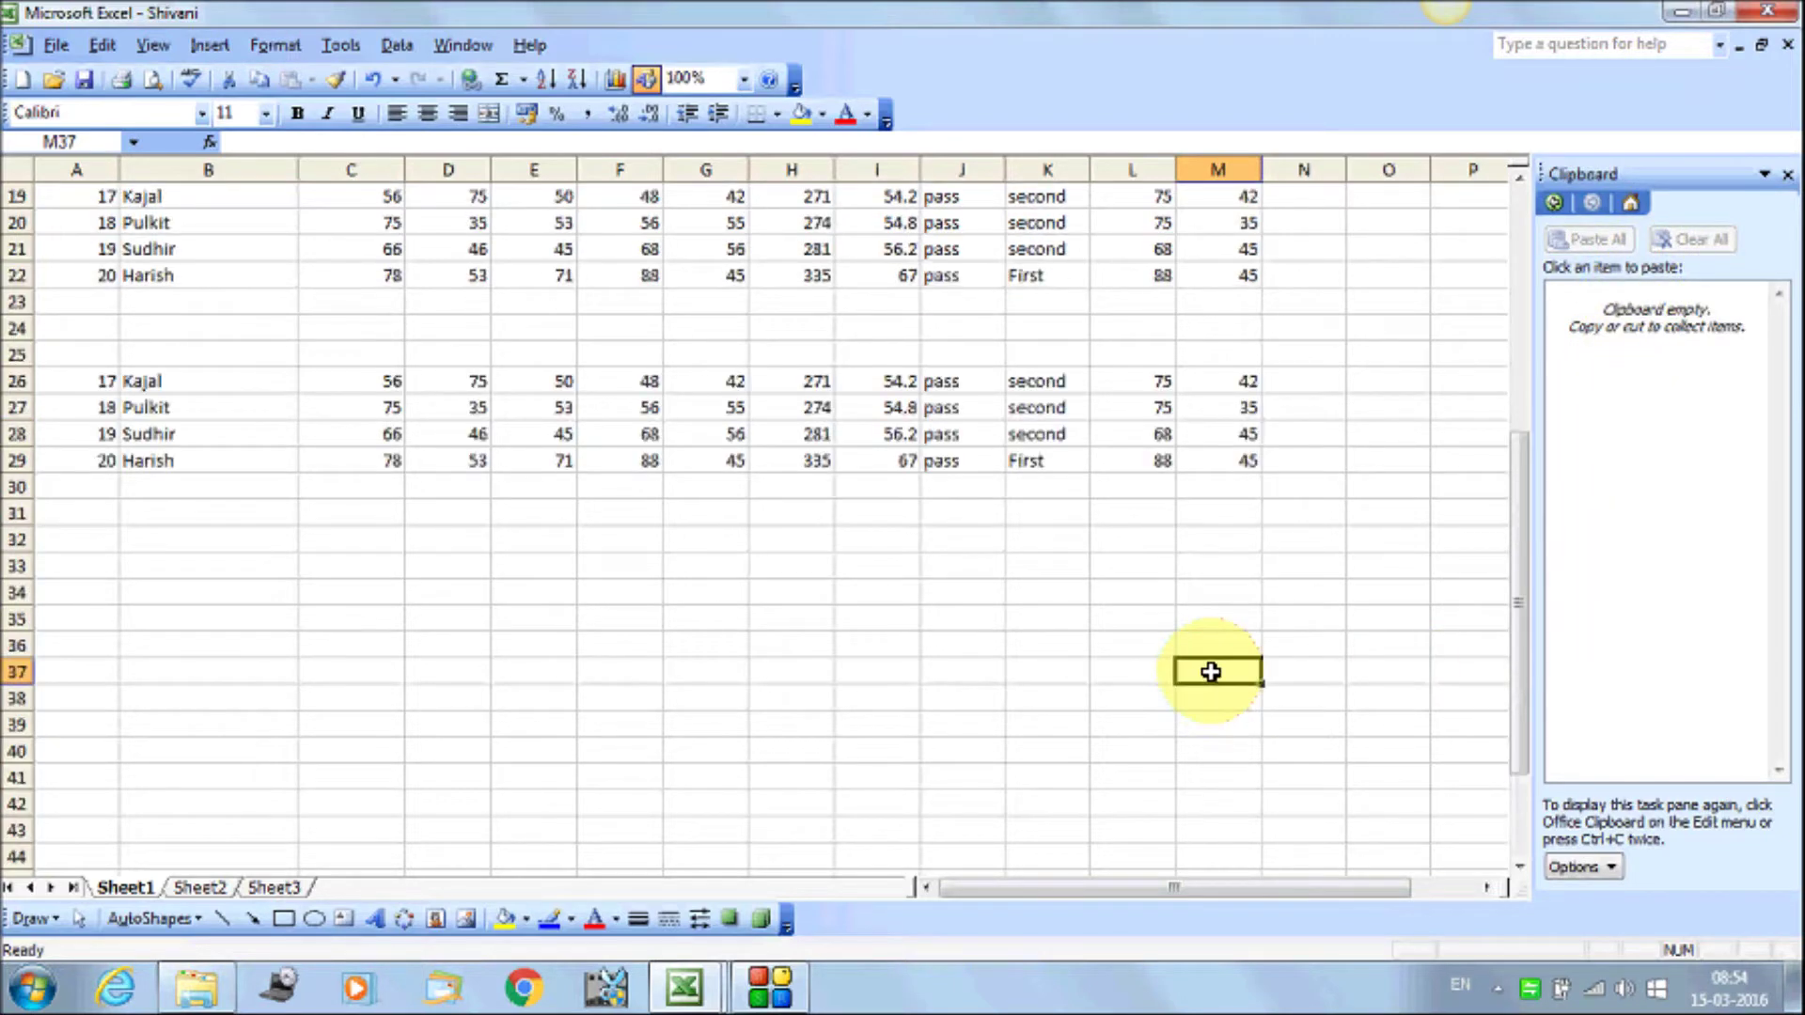
{"action": "scroll", "coordinate": [1210, 671], "scroll_direction": "up", "scroll_amount": 6}
{"action": "left_click", "coordinate": [466, 836]}
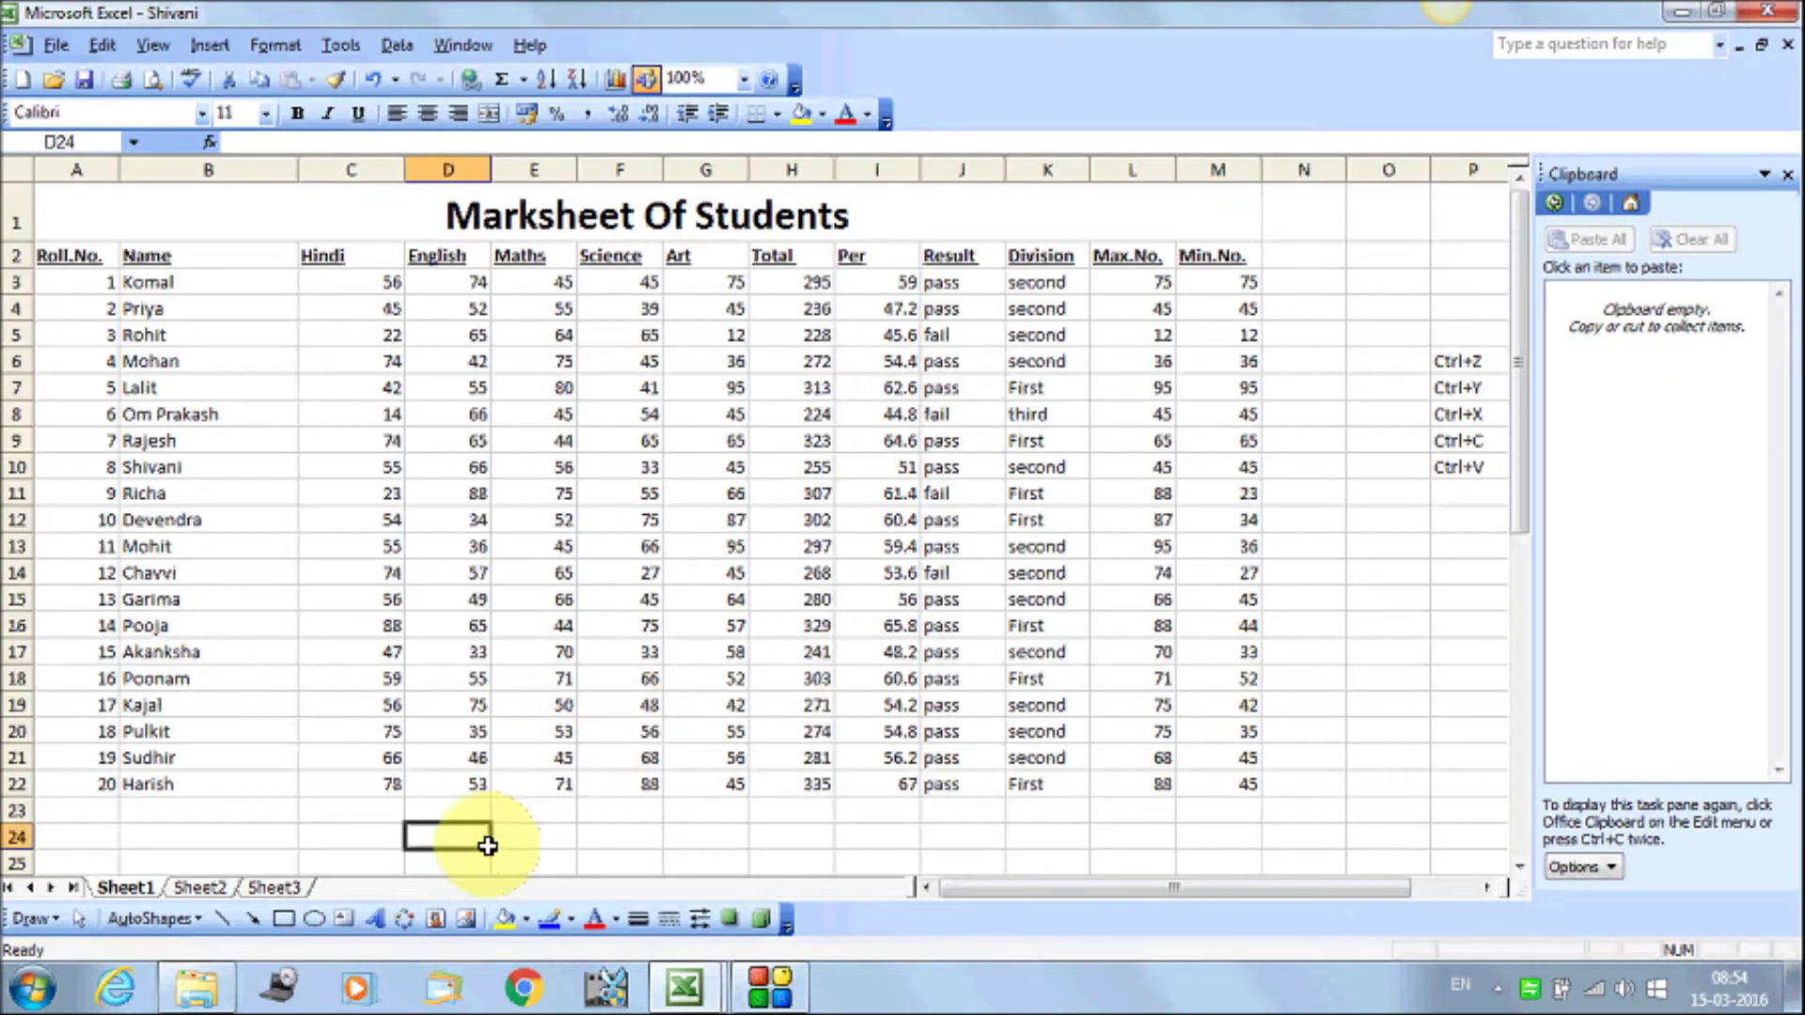
{"action": "left_click", "coordinate": [102, 45]}
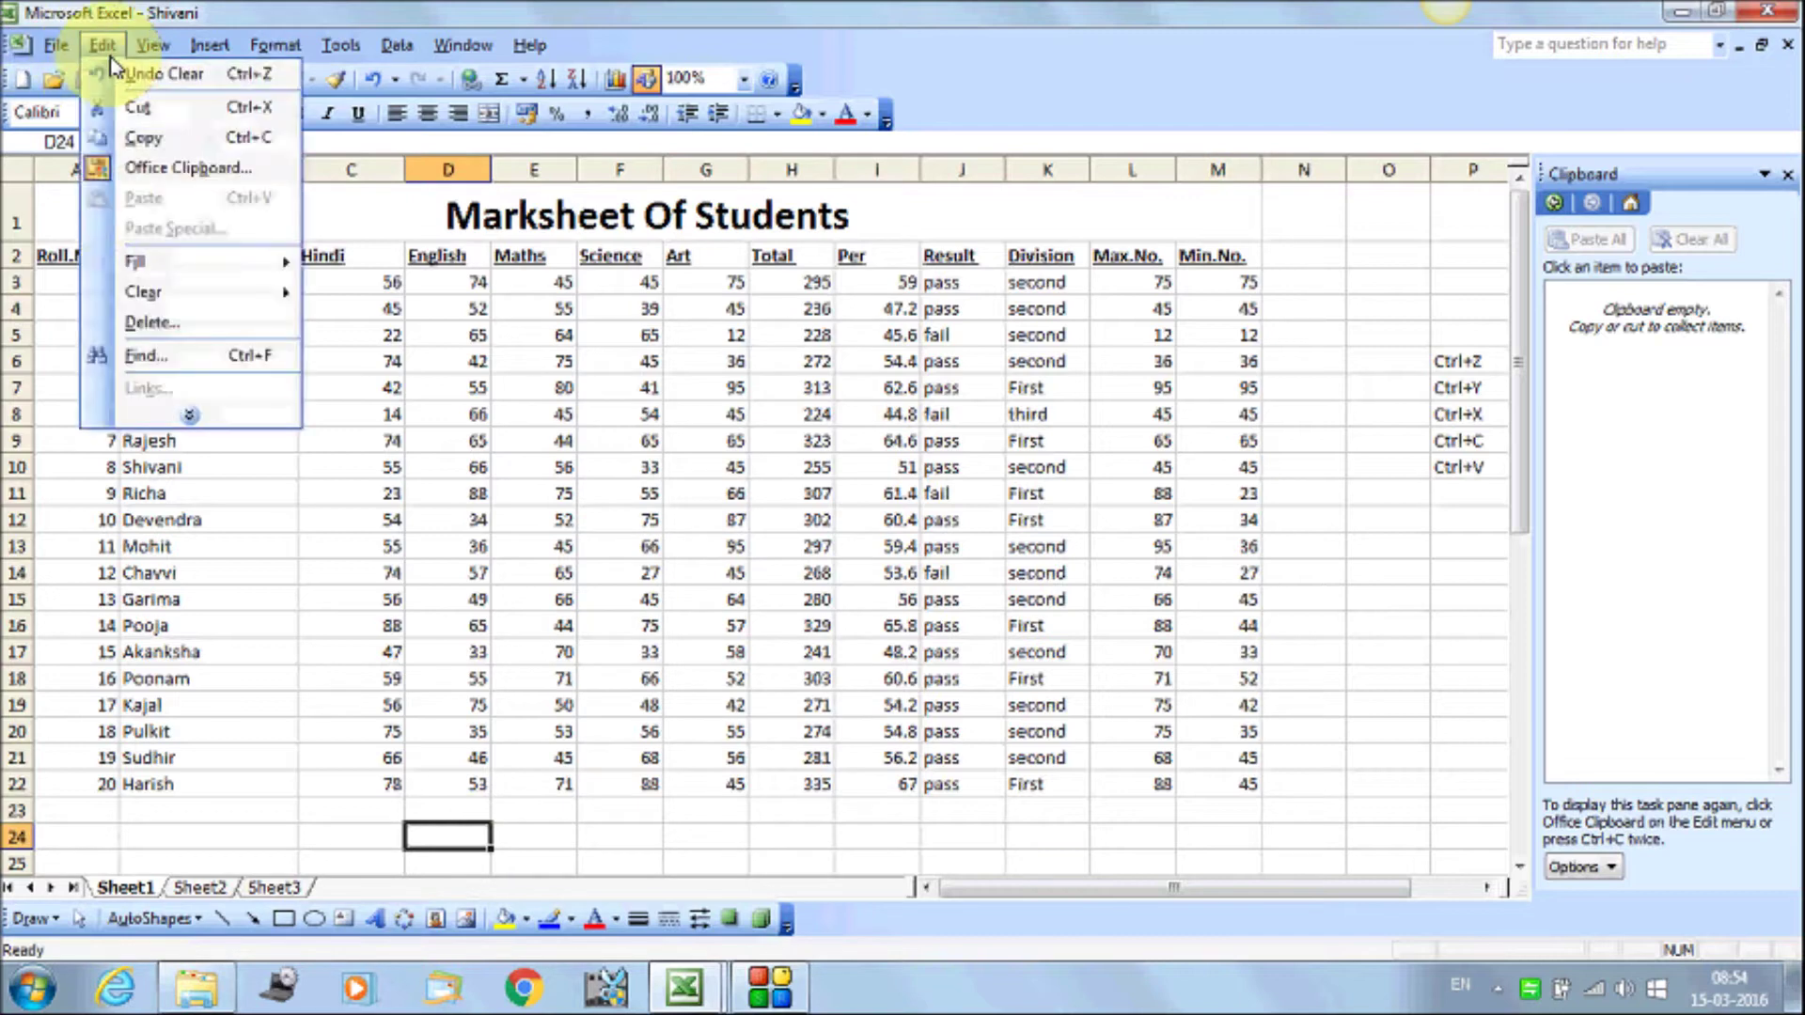
{"action": "left_click", "coordinate": [134, 423]}
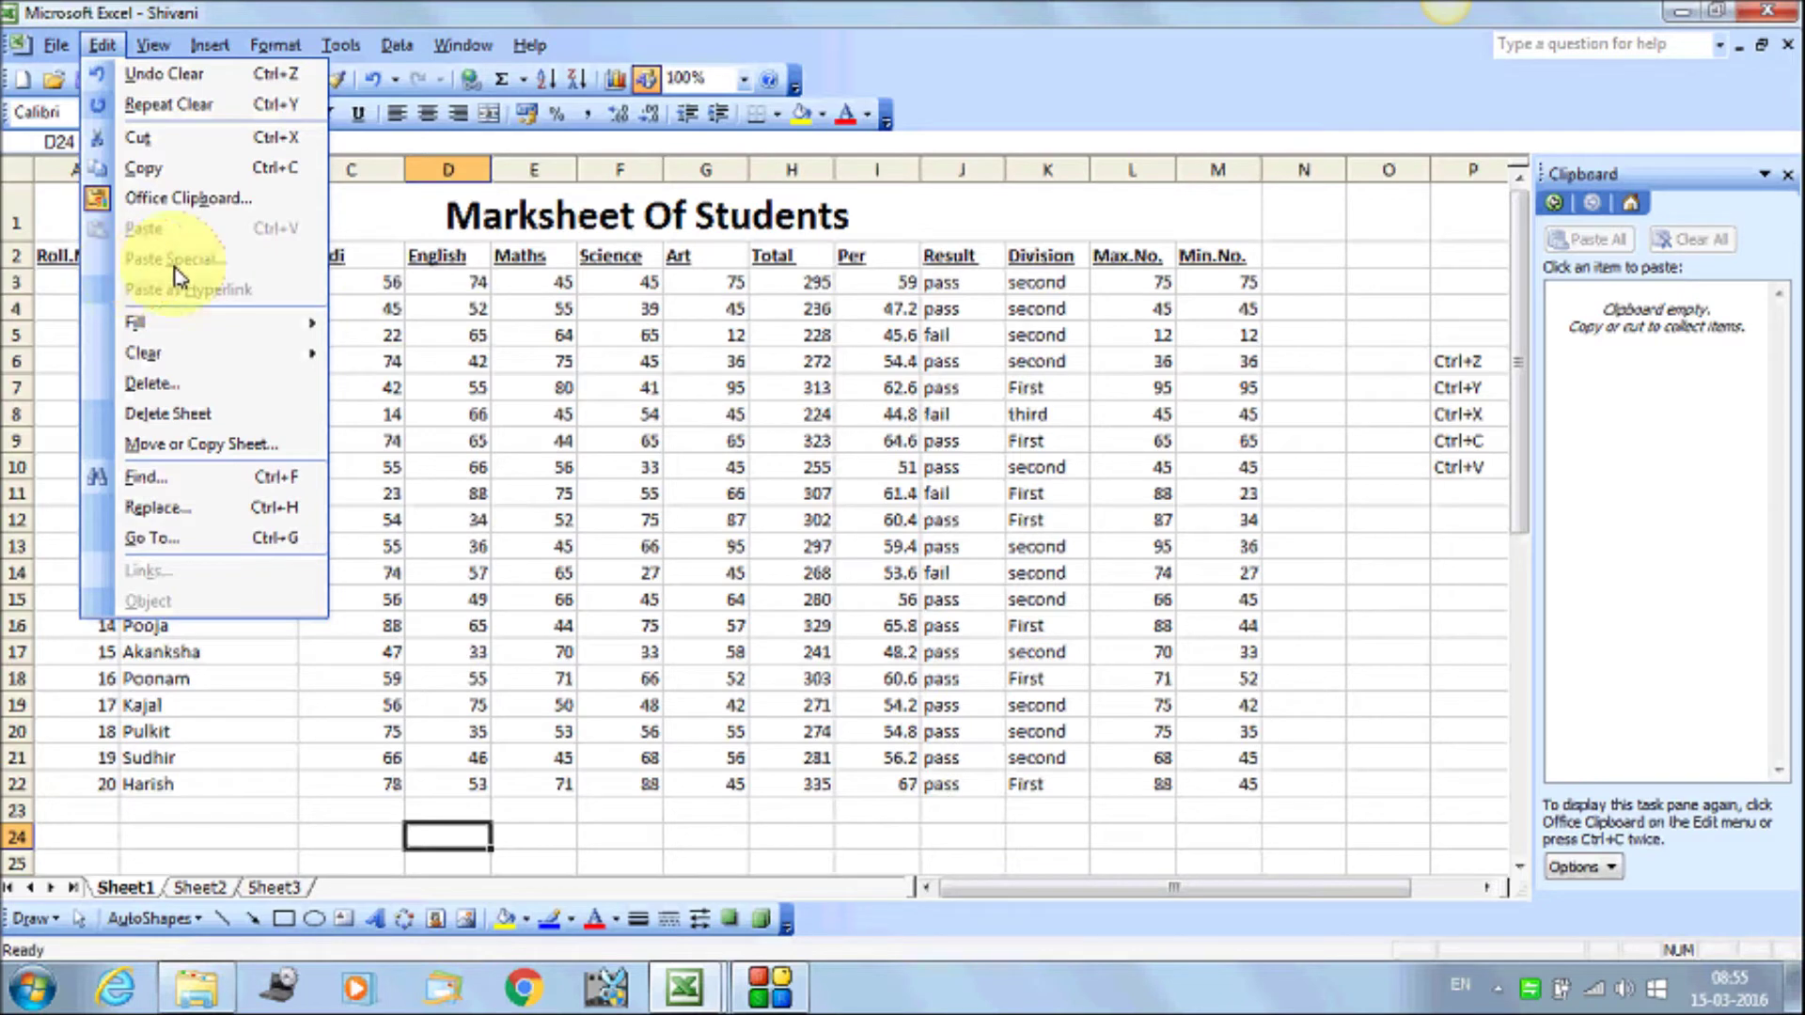
{"action": "left_click", "coordinate": [467, 371]}
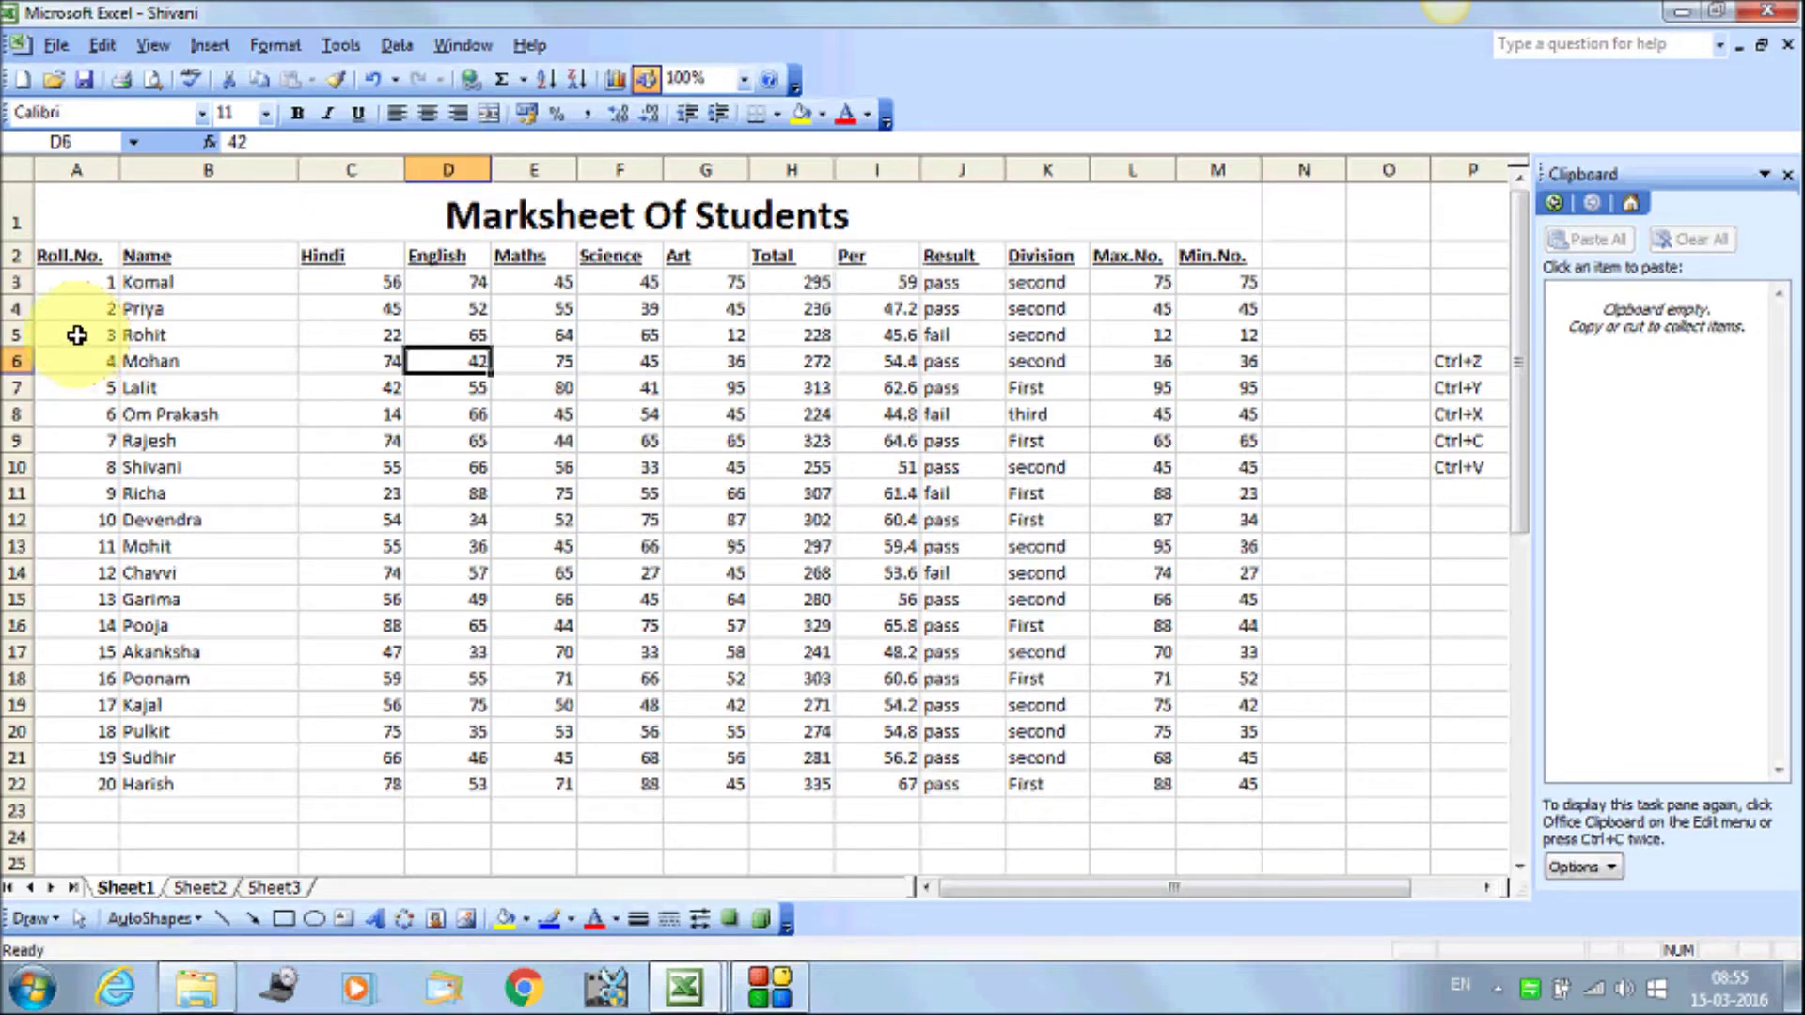
{"action": "left_click_drag", "start_coordinate": [75, 254], "coordinate": [703, 494]}
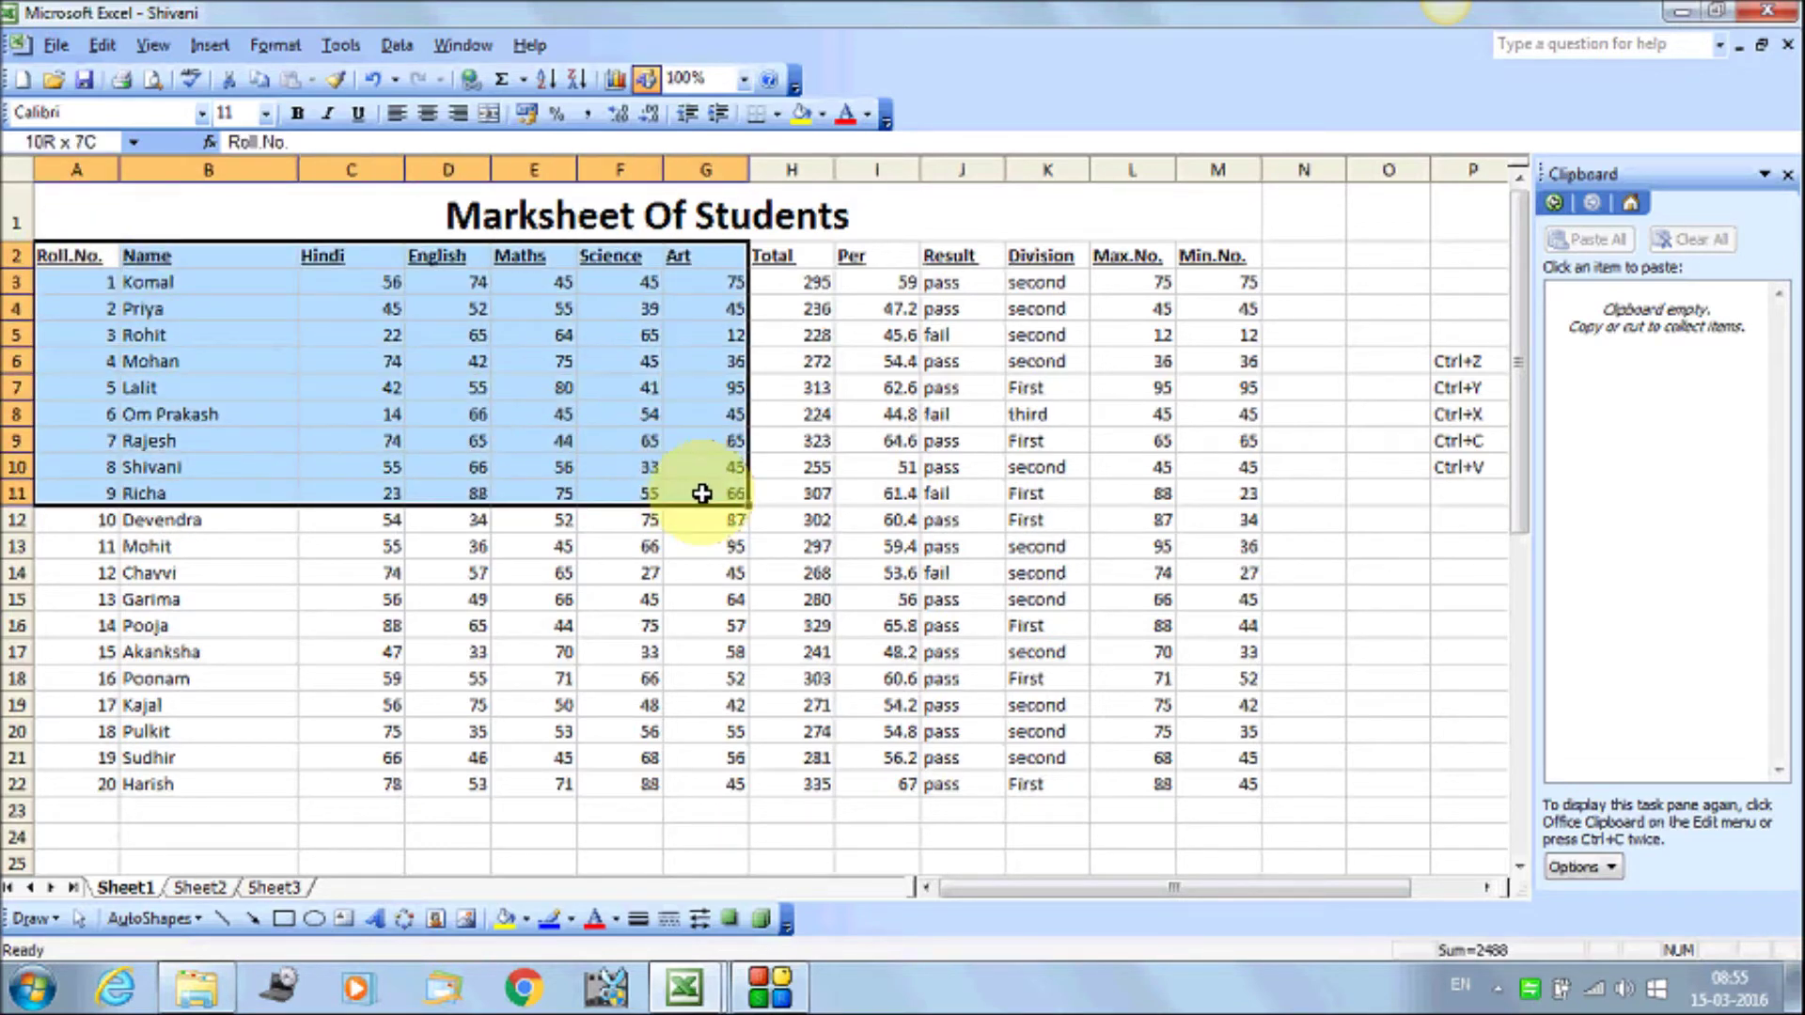
Give A2:M8 all cell borders, a light turquoise fill and red font colour
{"action": "left_click_drag", "start_coordinate": [702, 493], "coordinate": [1189, 407]}
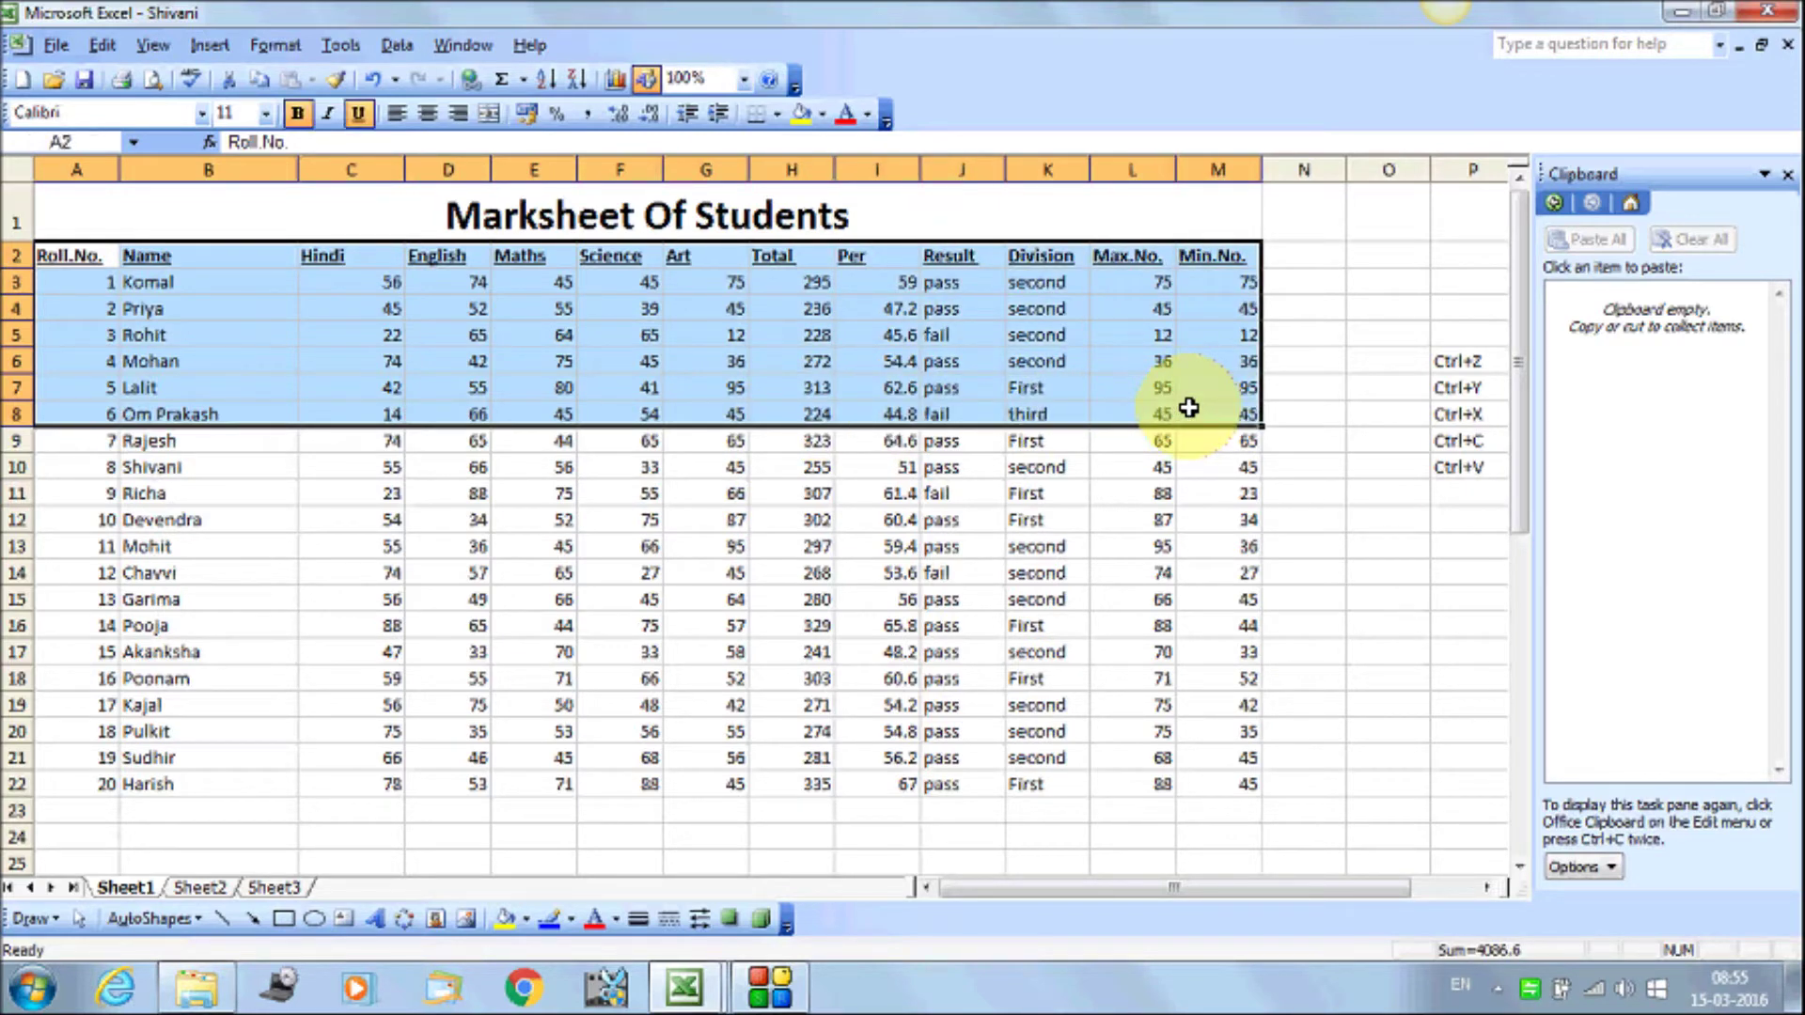
{"action": "left_click", "coordinate": [777, 115]}
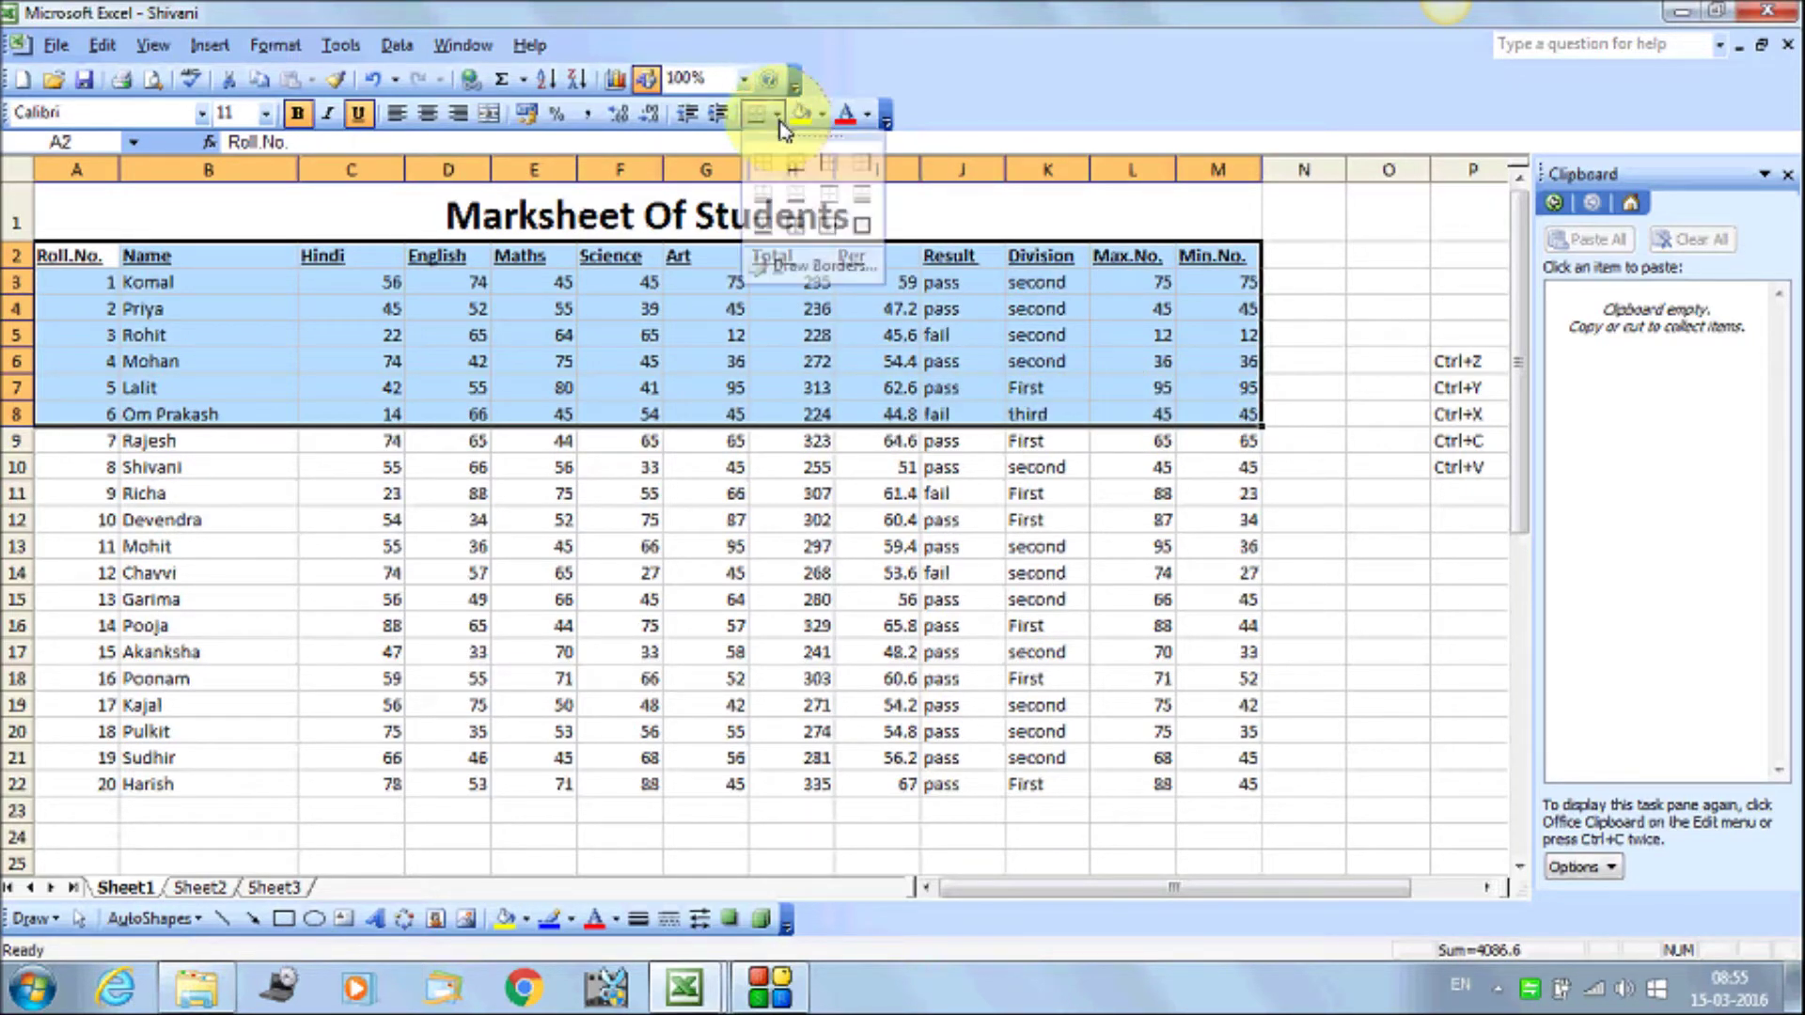
{"action": "left_click", "coordinate": [798, 224]}
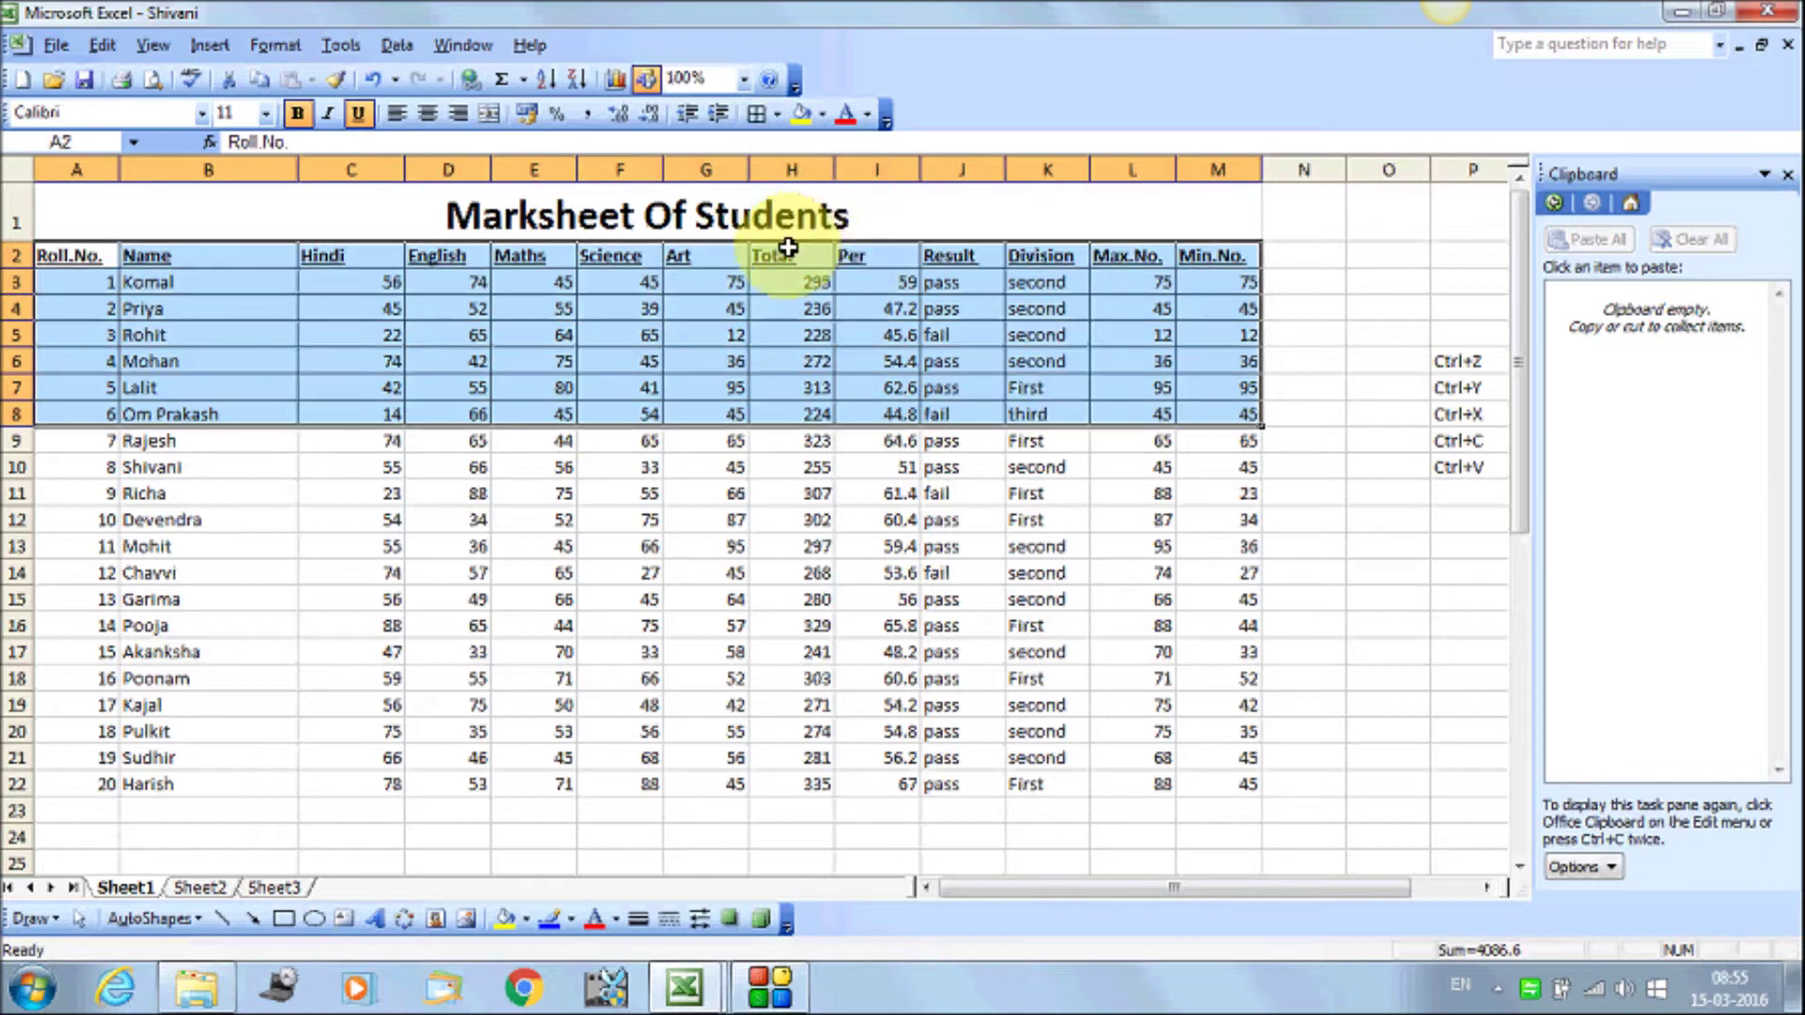
{"action": "left_click", "coordinate": [824, 116]}
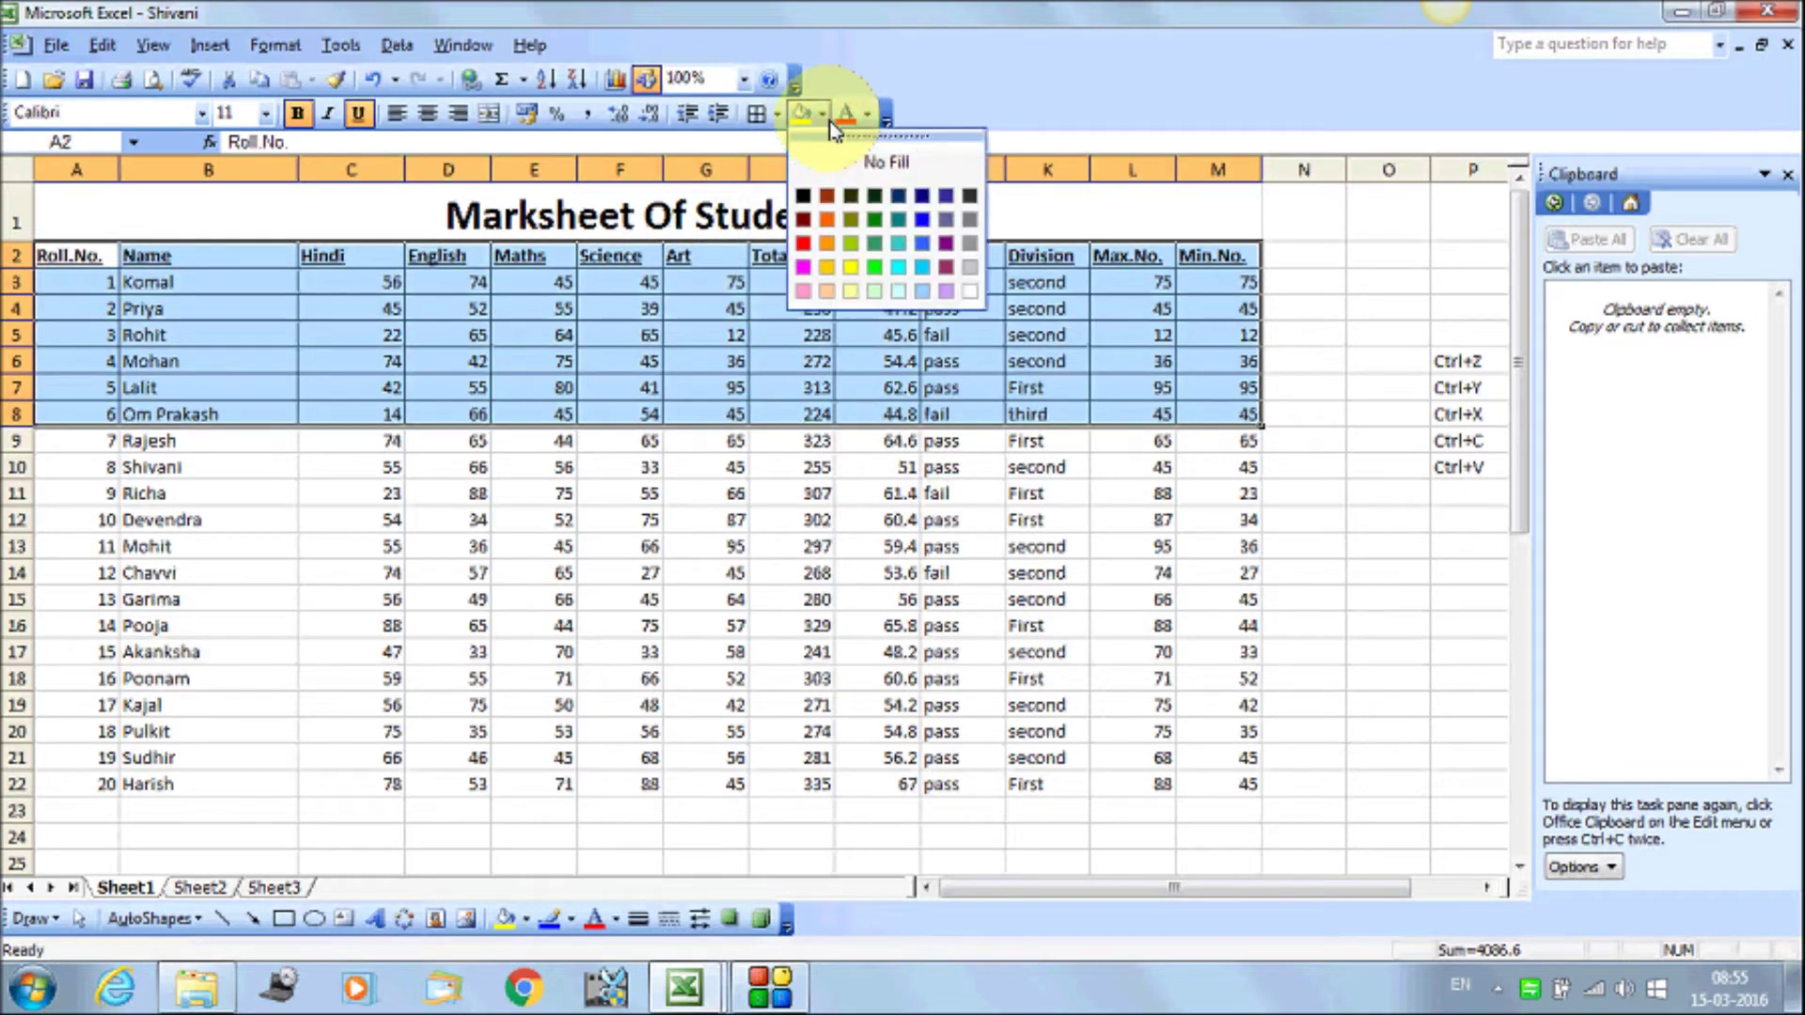
{"action": "left_click", "coordinate": [874, 293]}
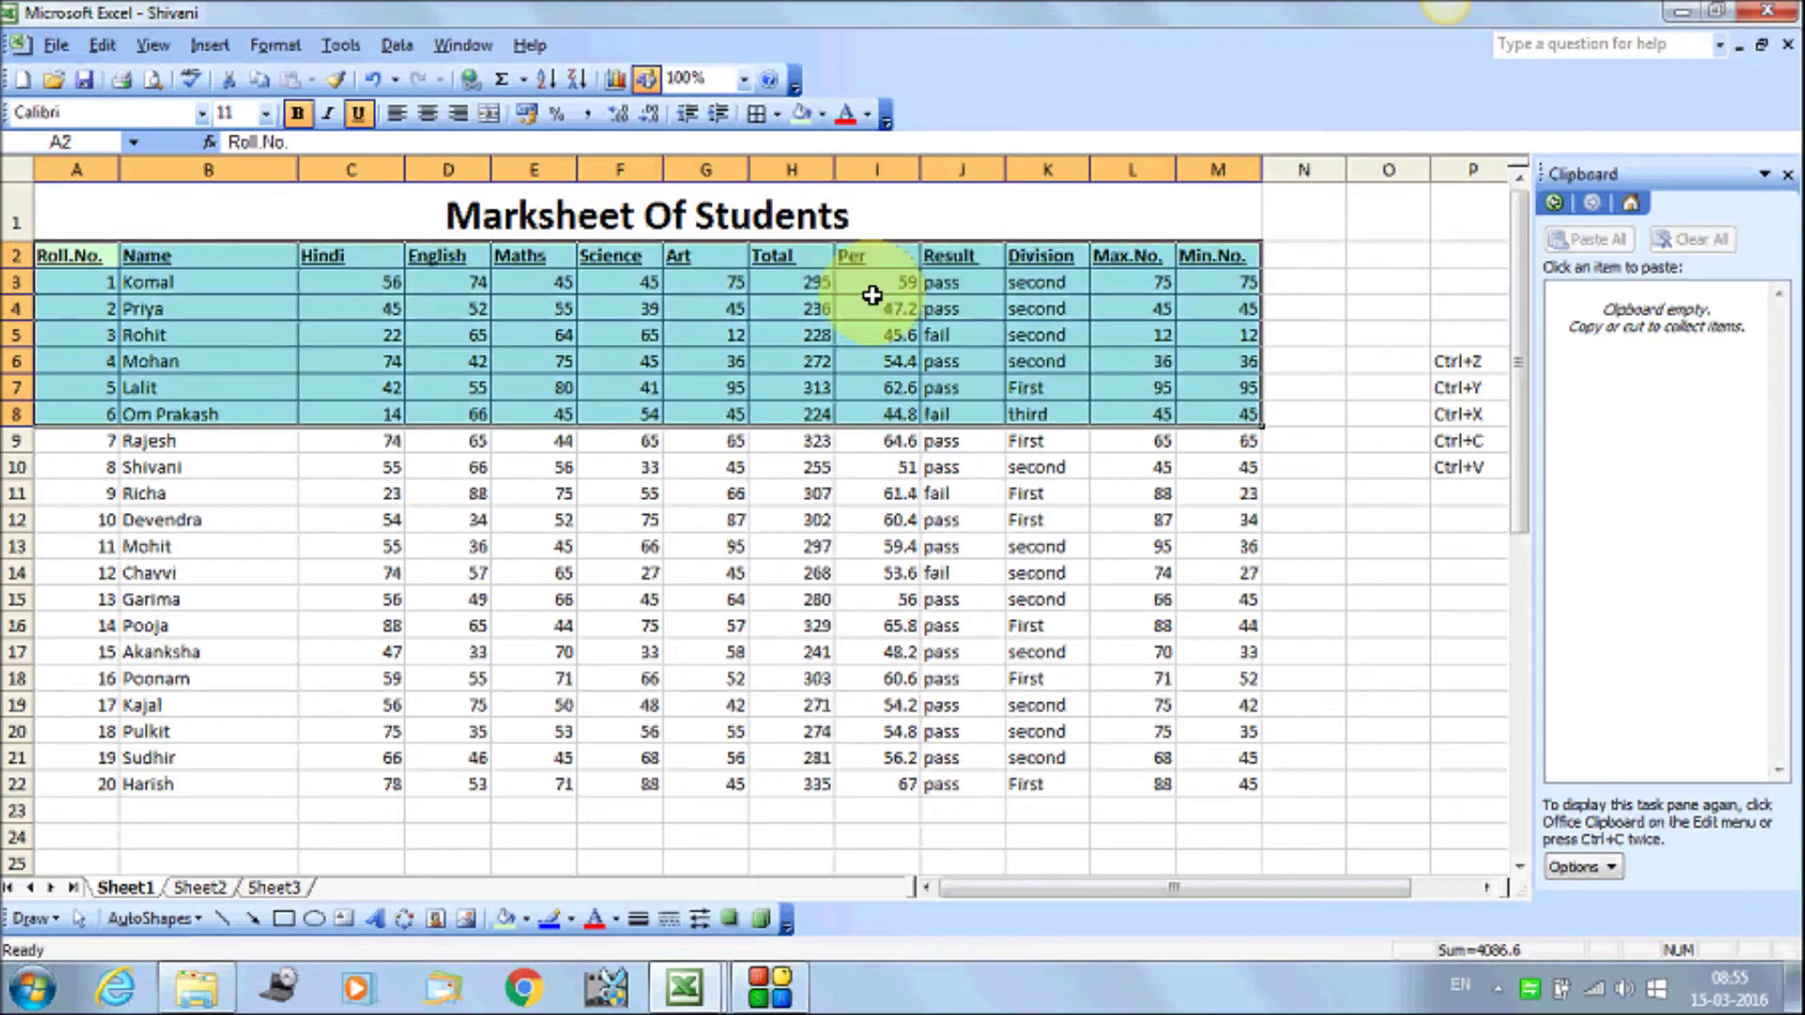
{"action": "left_click", "coordinate": [849, 120]}
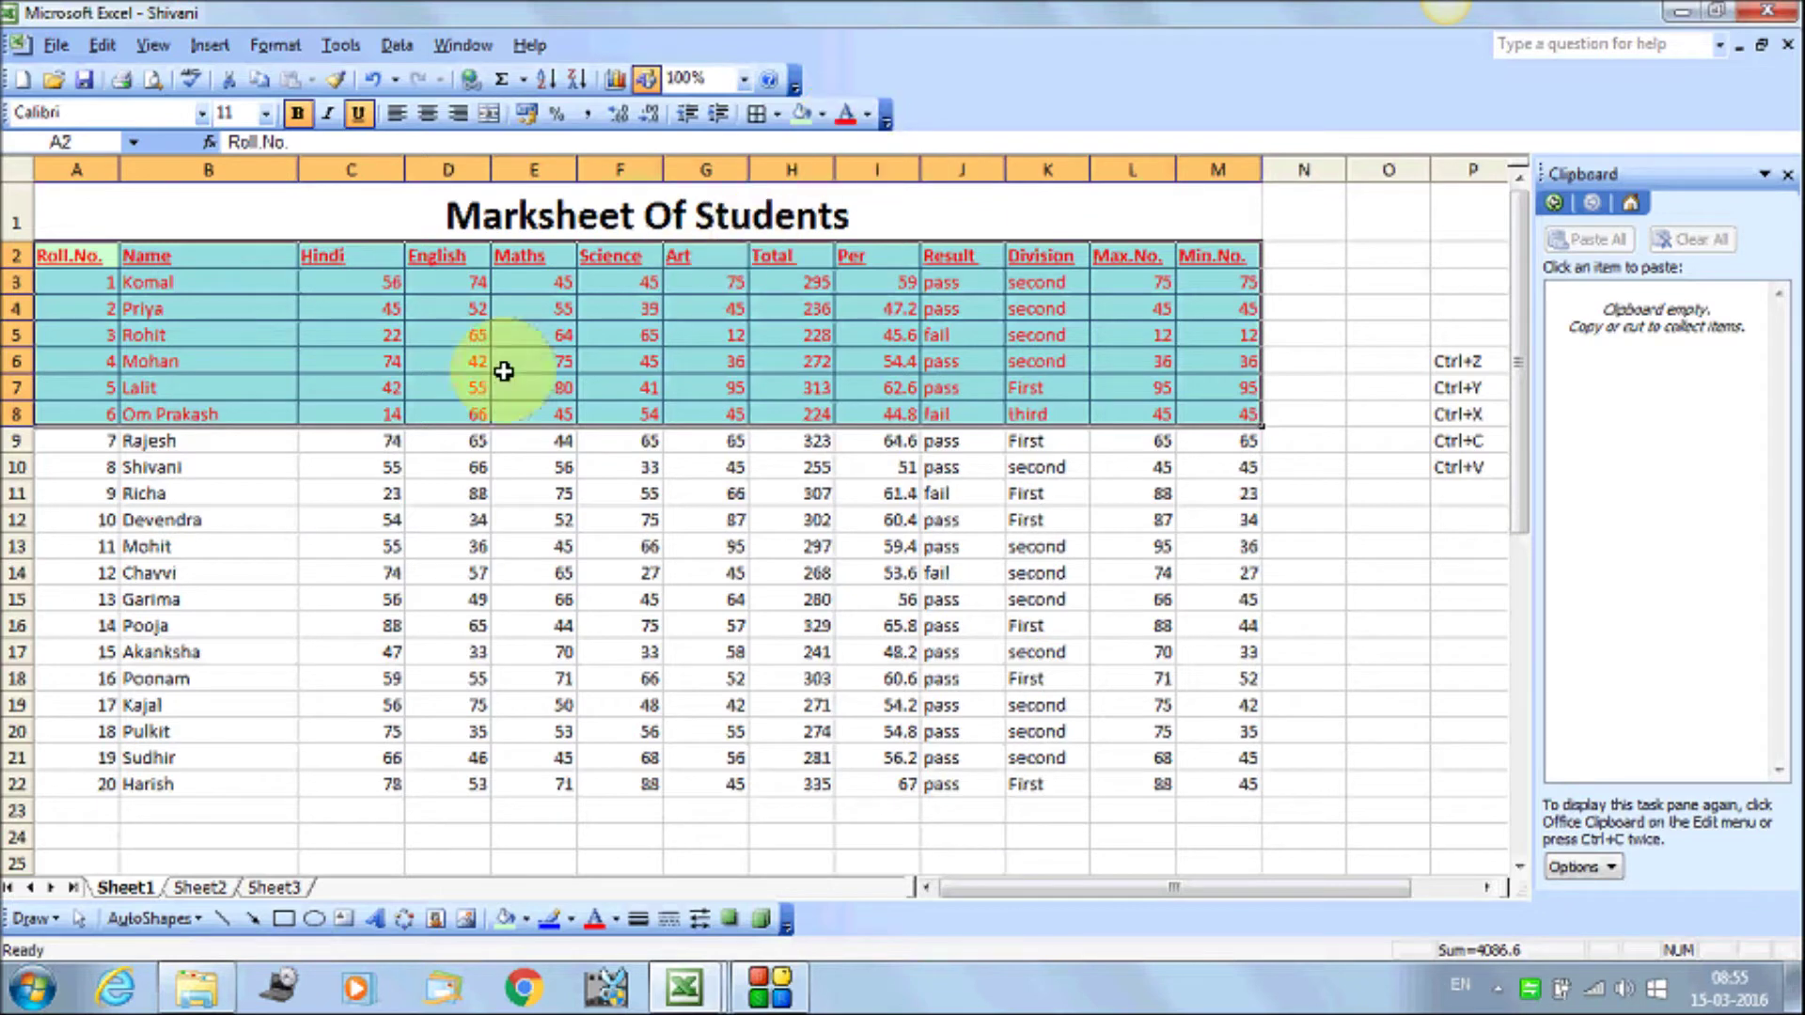
{"action": "left_click_drag", "start_coordinate": [74, 258], "coordinate": [996, 383]}
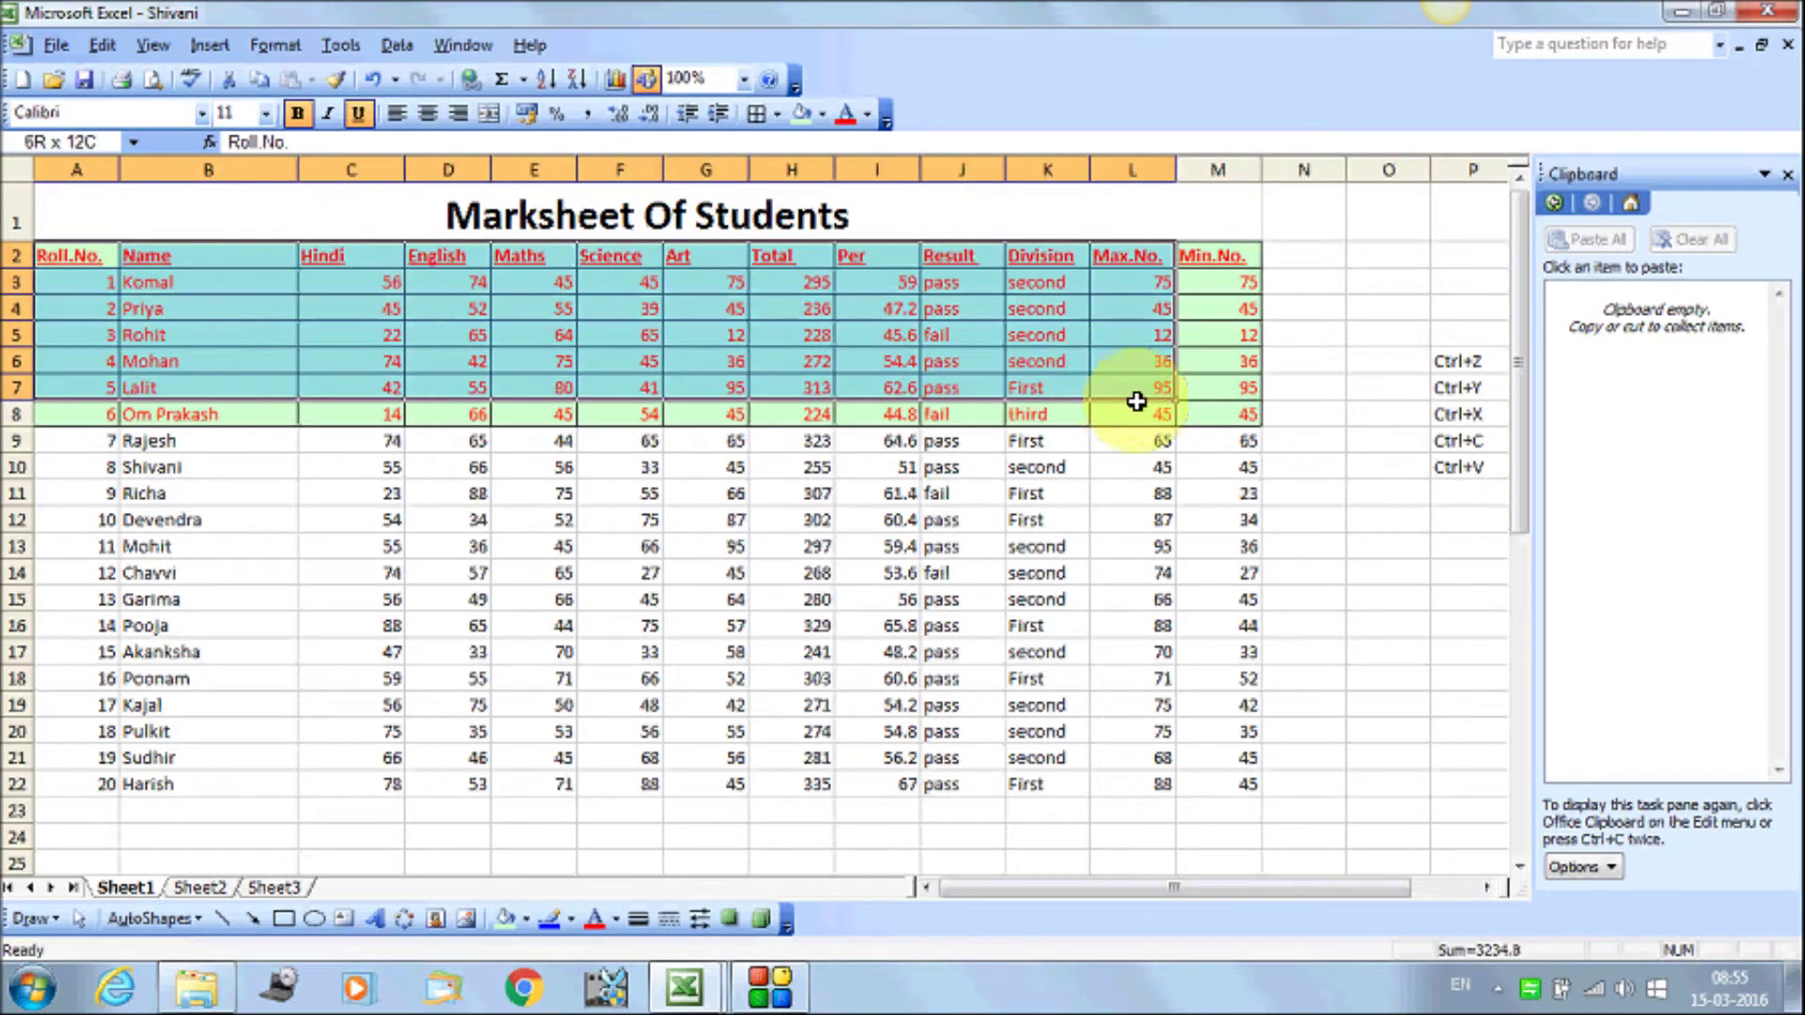
{"action": "left_click_drag", "start_coordinate": [996, 384], "coordinate": [1197, 410]}
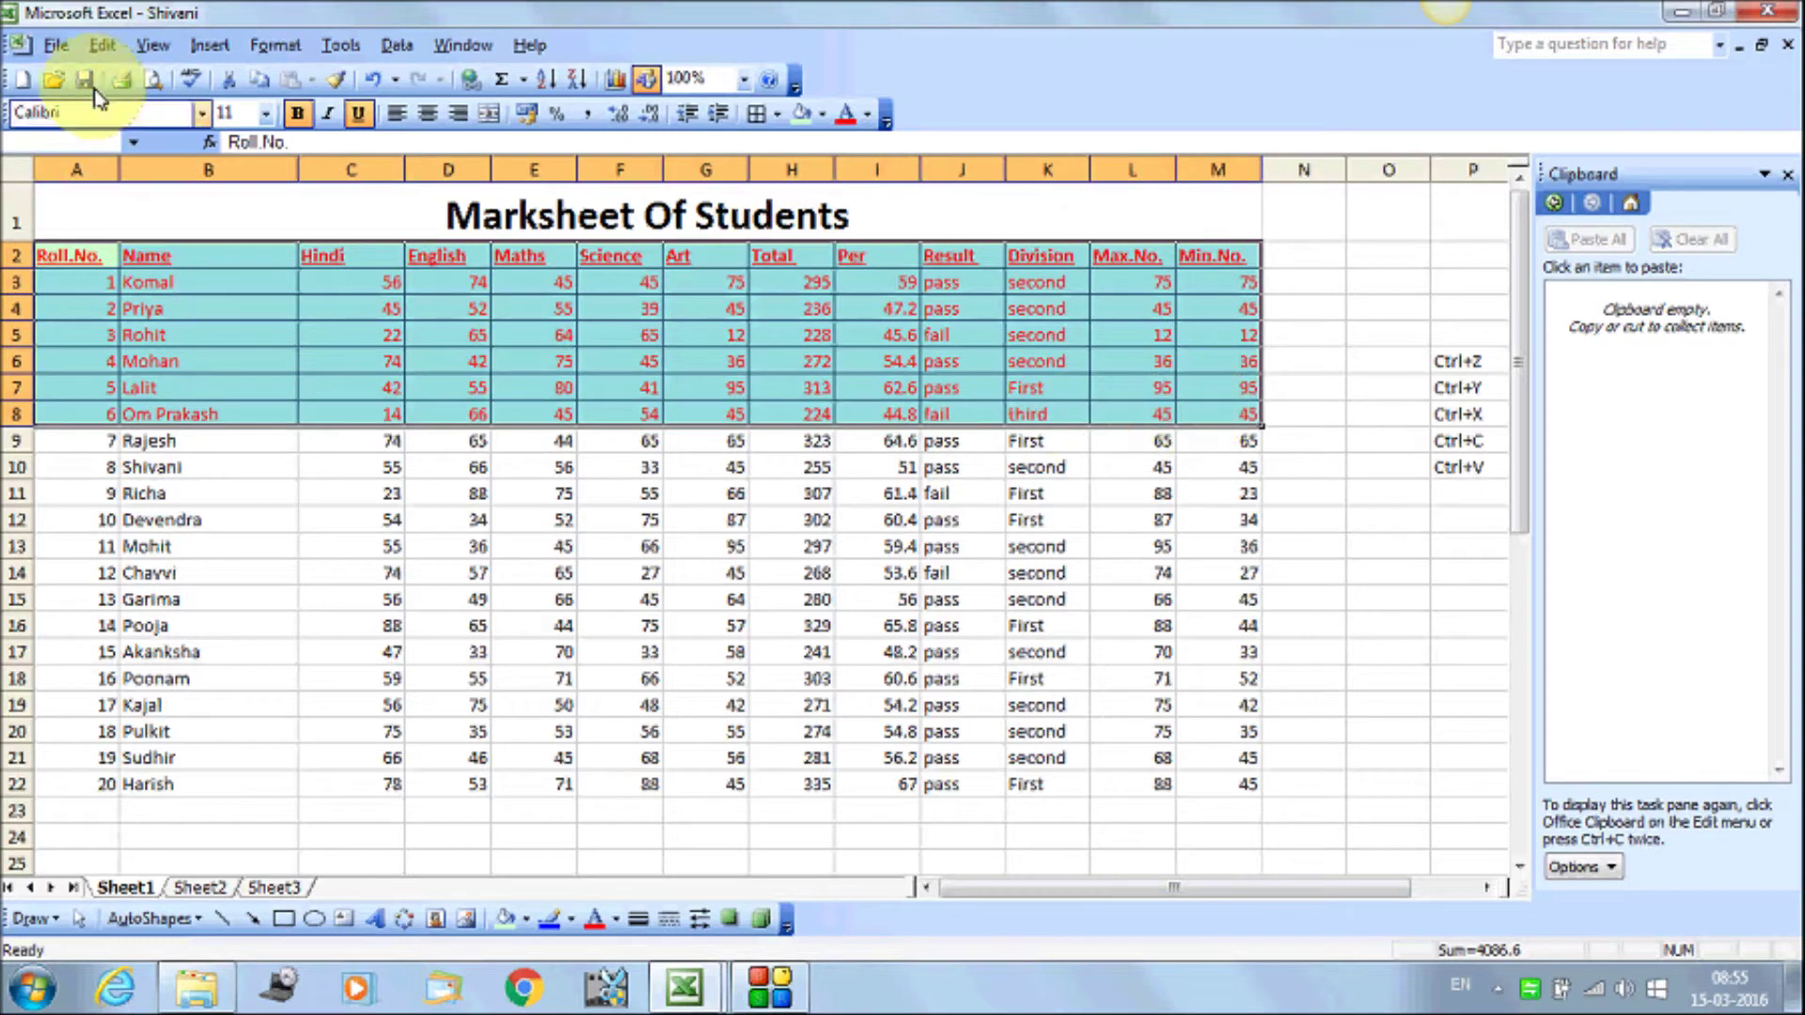
{"action": "left_click", "coordinate": [102, 44]}
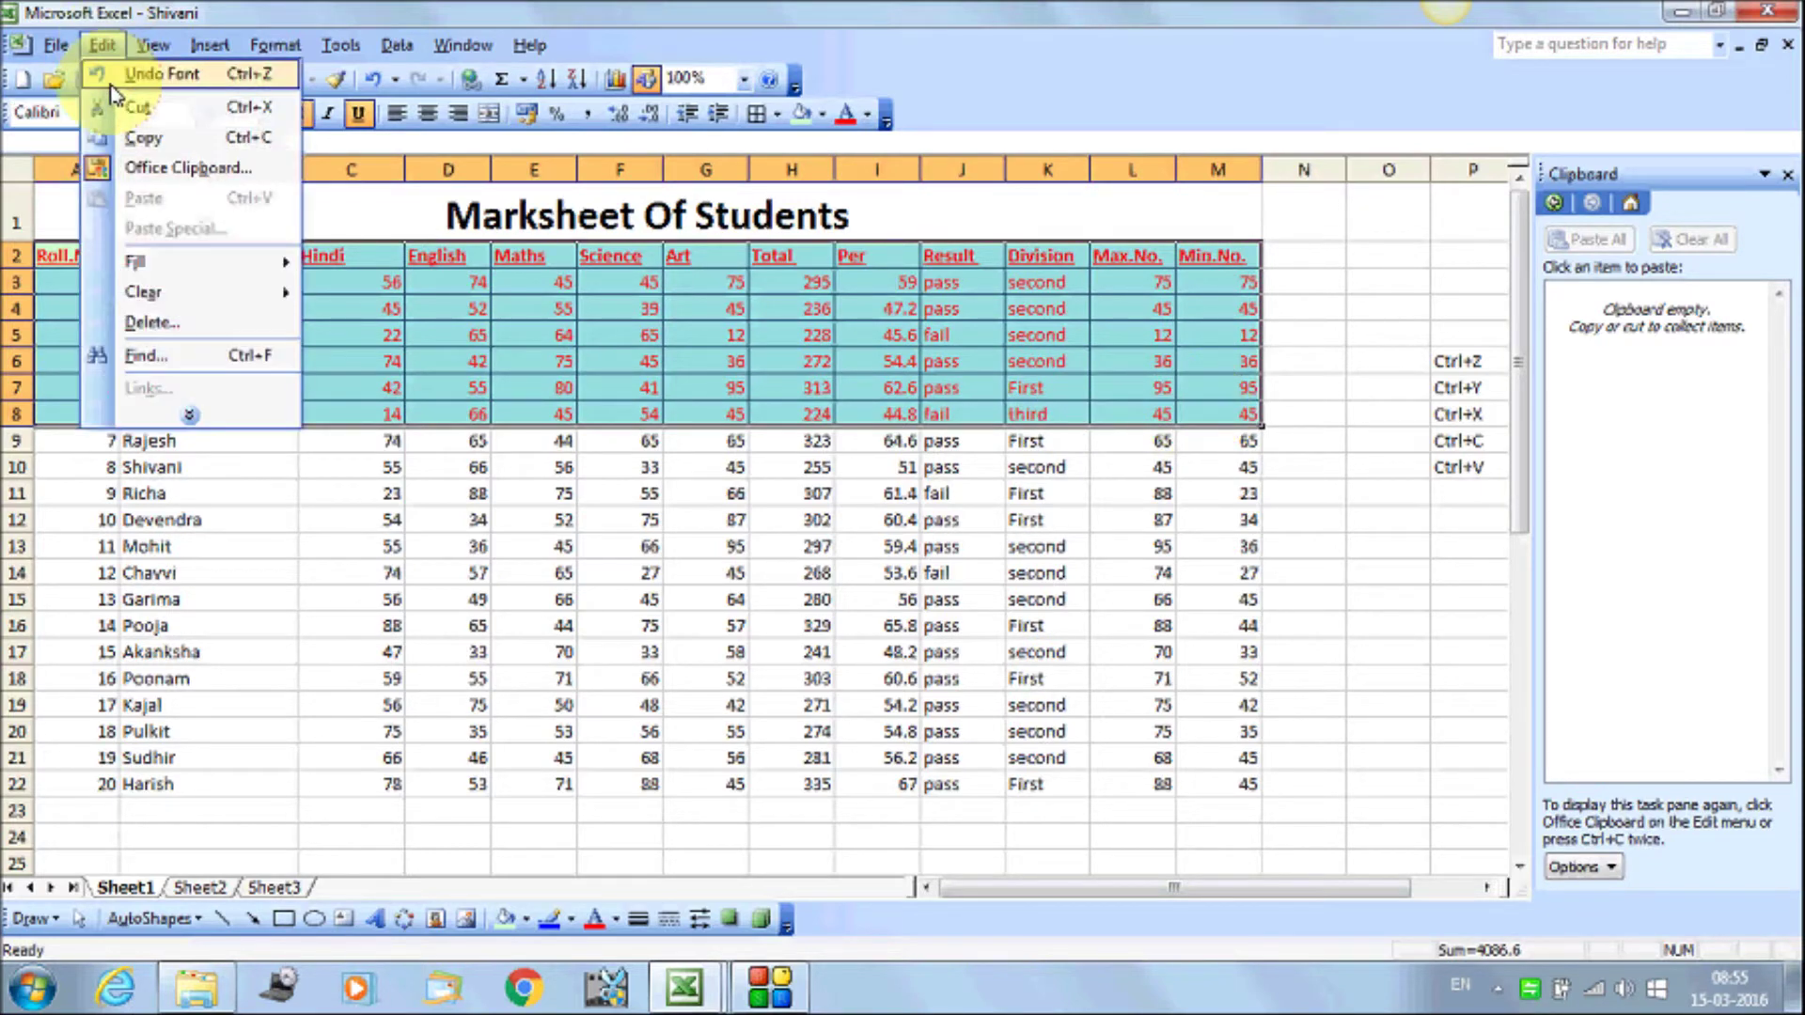
Copy the formatted header and first six student rows, A2:M8
{"action": "left_click", "coordinate": [141, 139]}
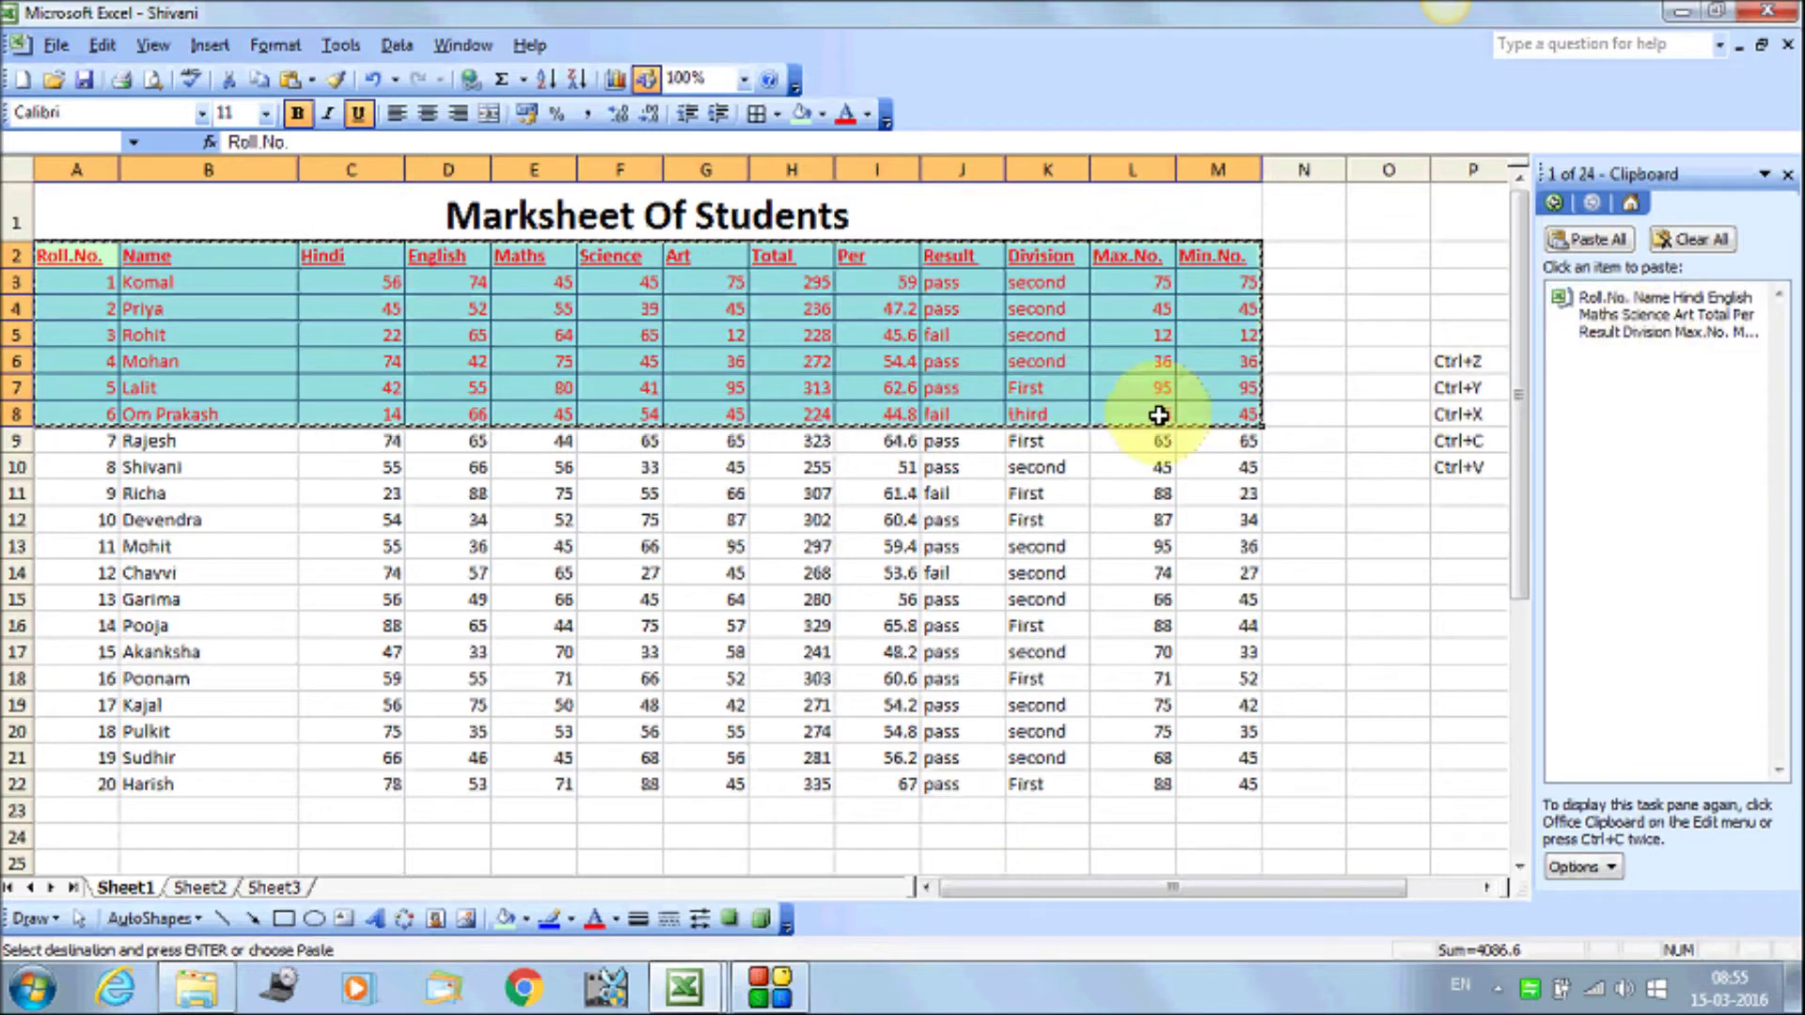
{"action": "left_click", "coordinate": [101, 44]}
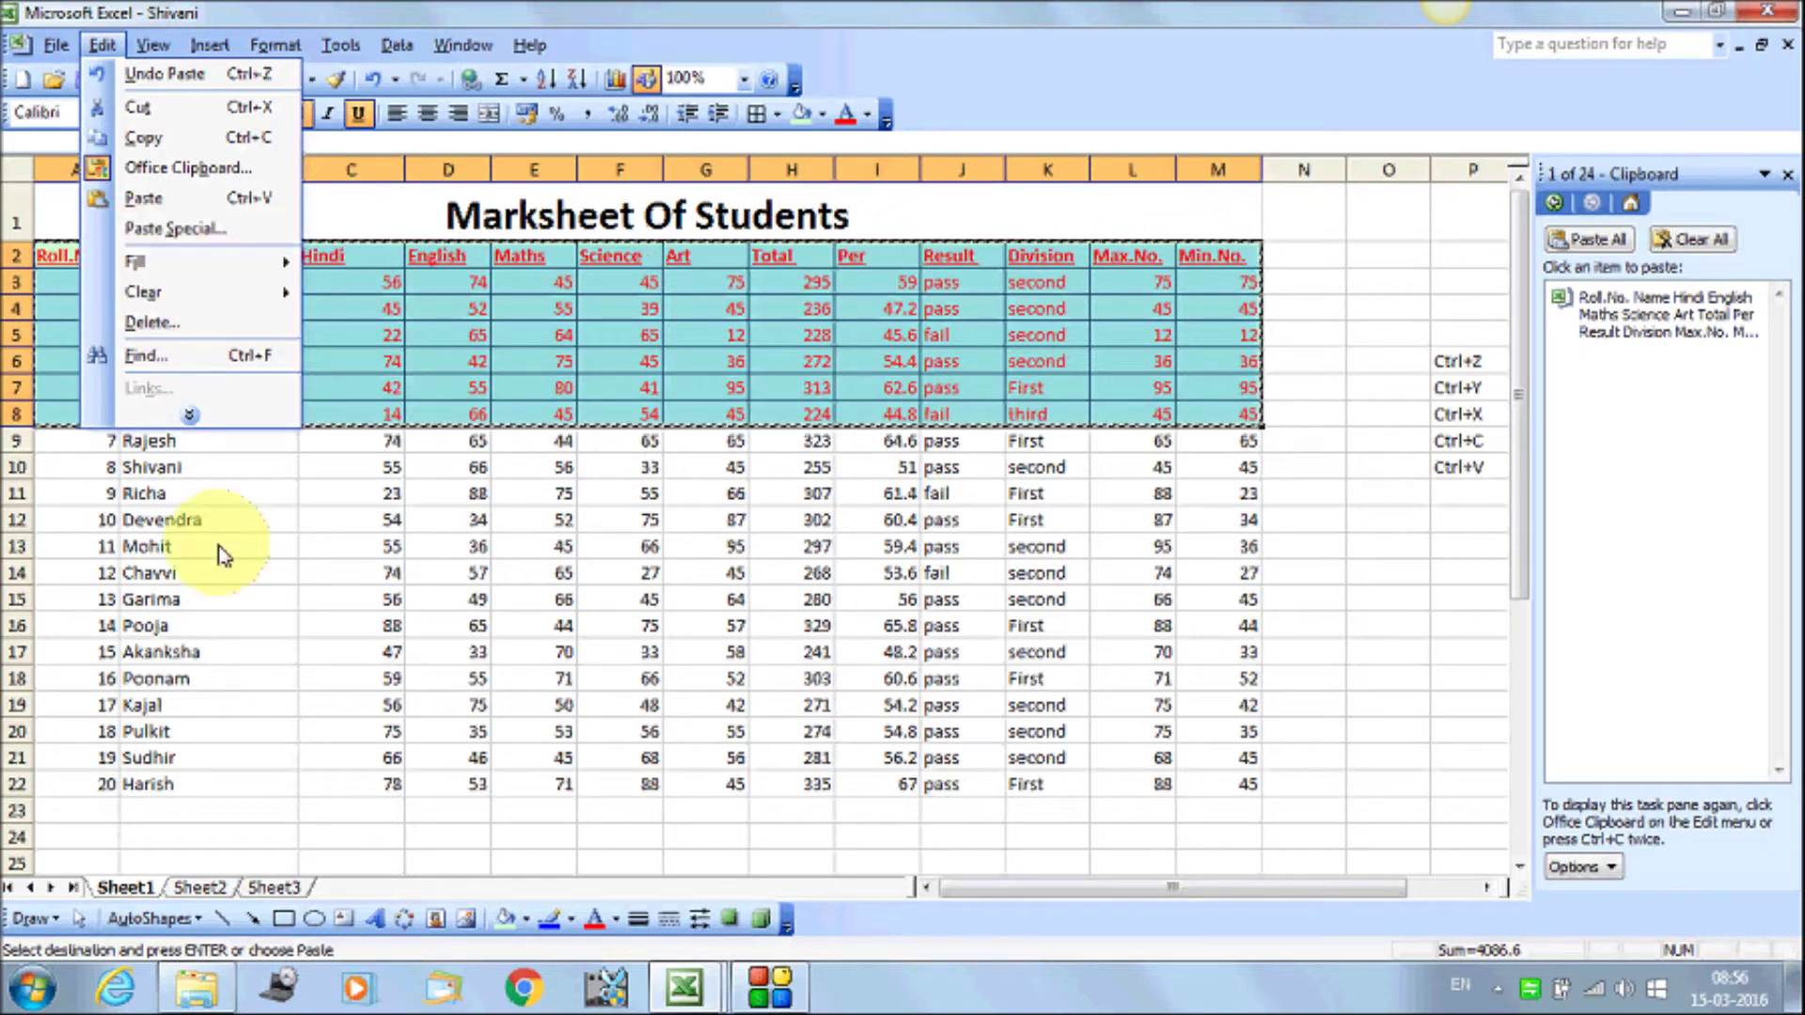
{"action": "left_click", "coordinate": [188, 837]}
{"action": "scroll", "coordinate": [184, 851], "scroll_direction": "down", "scroll_amount": 1}
{"action": "scroll", "coordinate": [184, 851], "scroll_direction": "down", "scroll_amount": 2}
Clear the cells A24:M30 below the marksheet and make A25 active
{"action": "left_click_drag", "start_coordinate": [81, 486], "coordinate": [1183, 640]}
{"action": "key", "text": "Delete"}
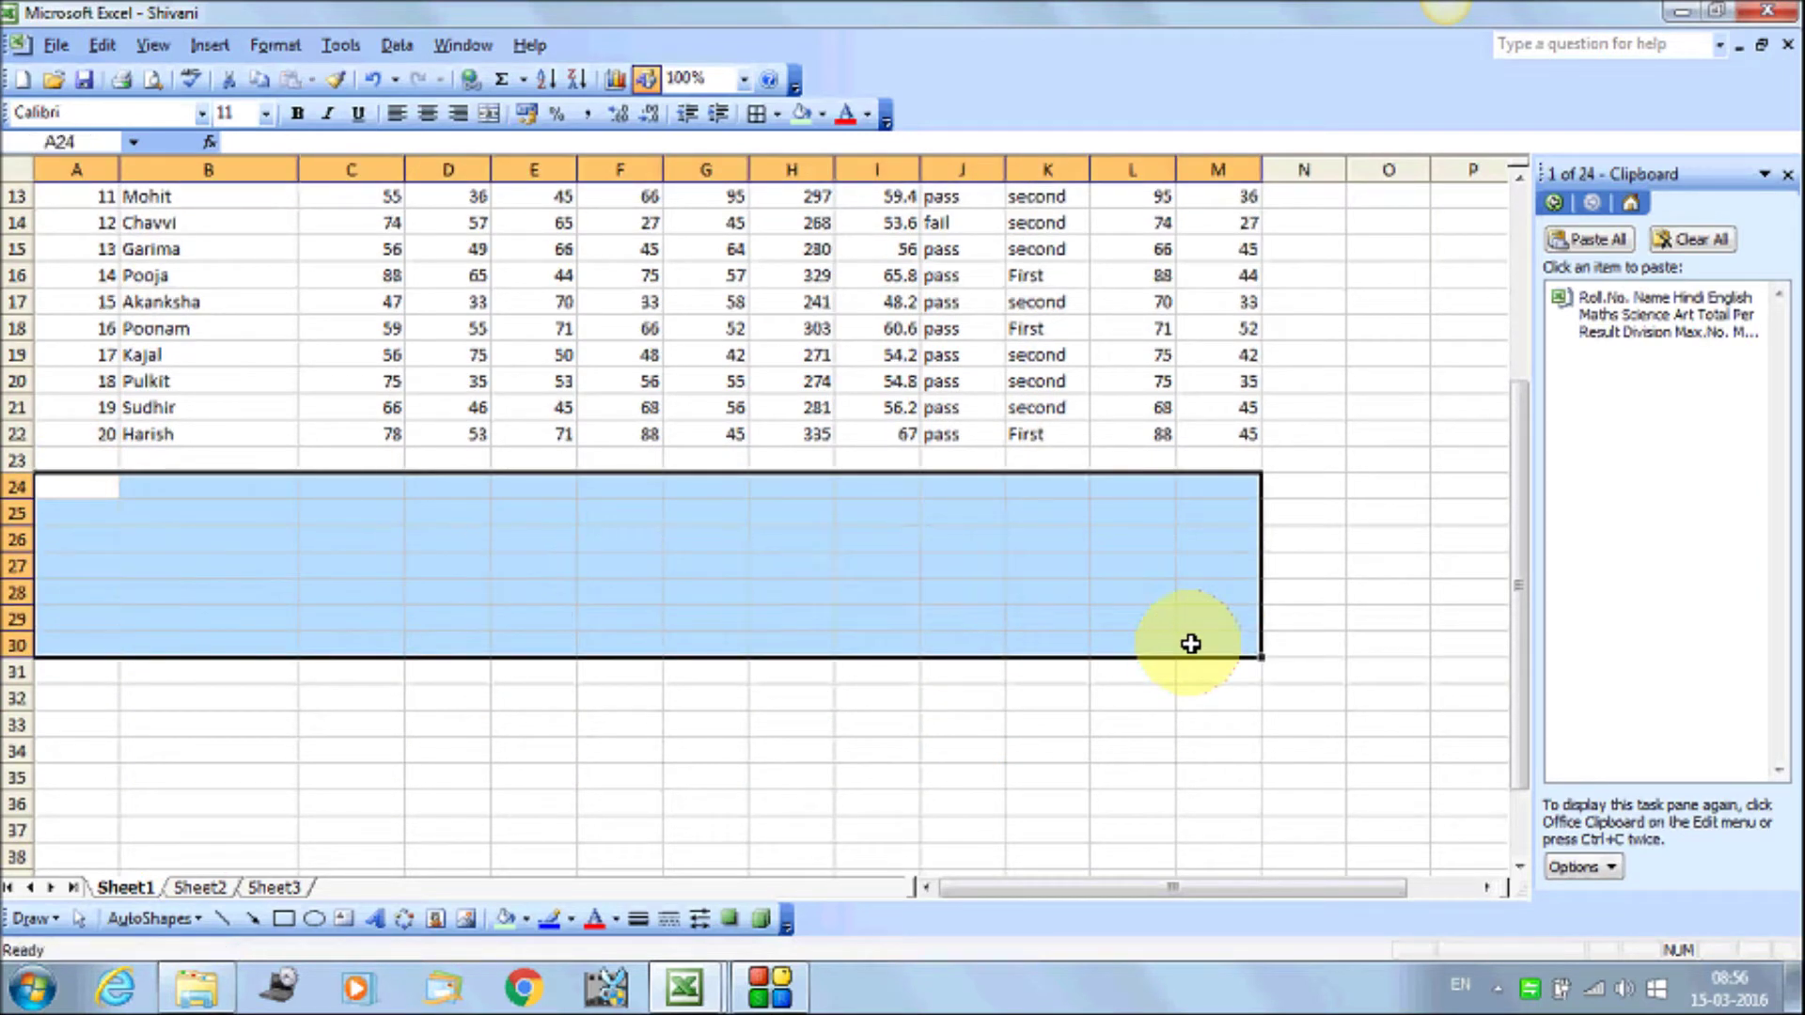
{"action": "left_click", "coordinate": [87, 512]}
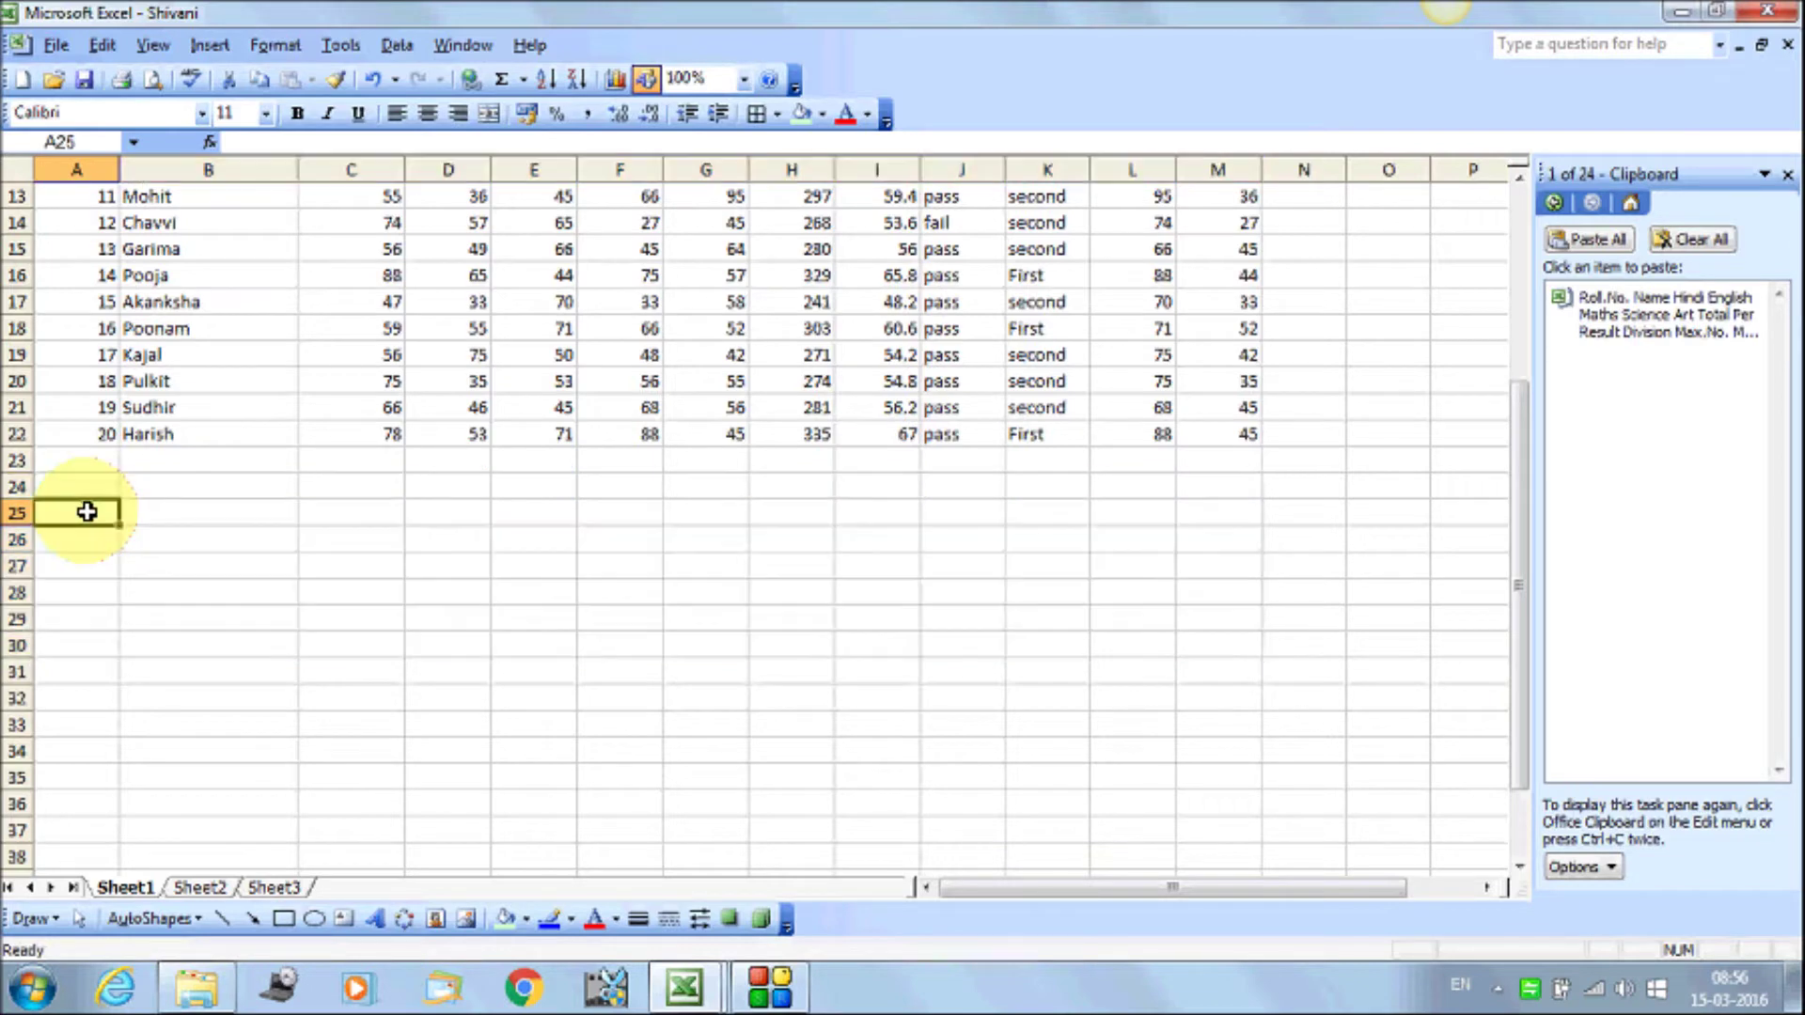
{"action": "left_click", "coordinate": [102, 44]}
{"action": "scroll", "coordinate": [282, 423], "scroll_direction": "up", "scroll_amount": 4}
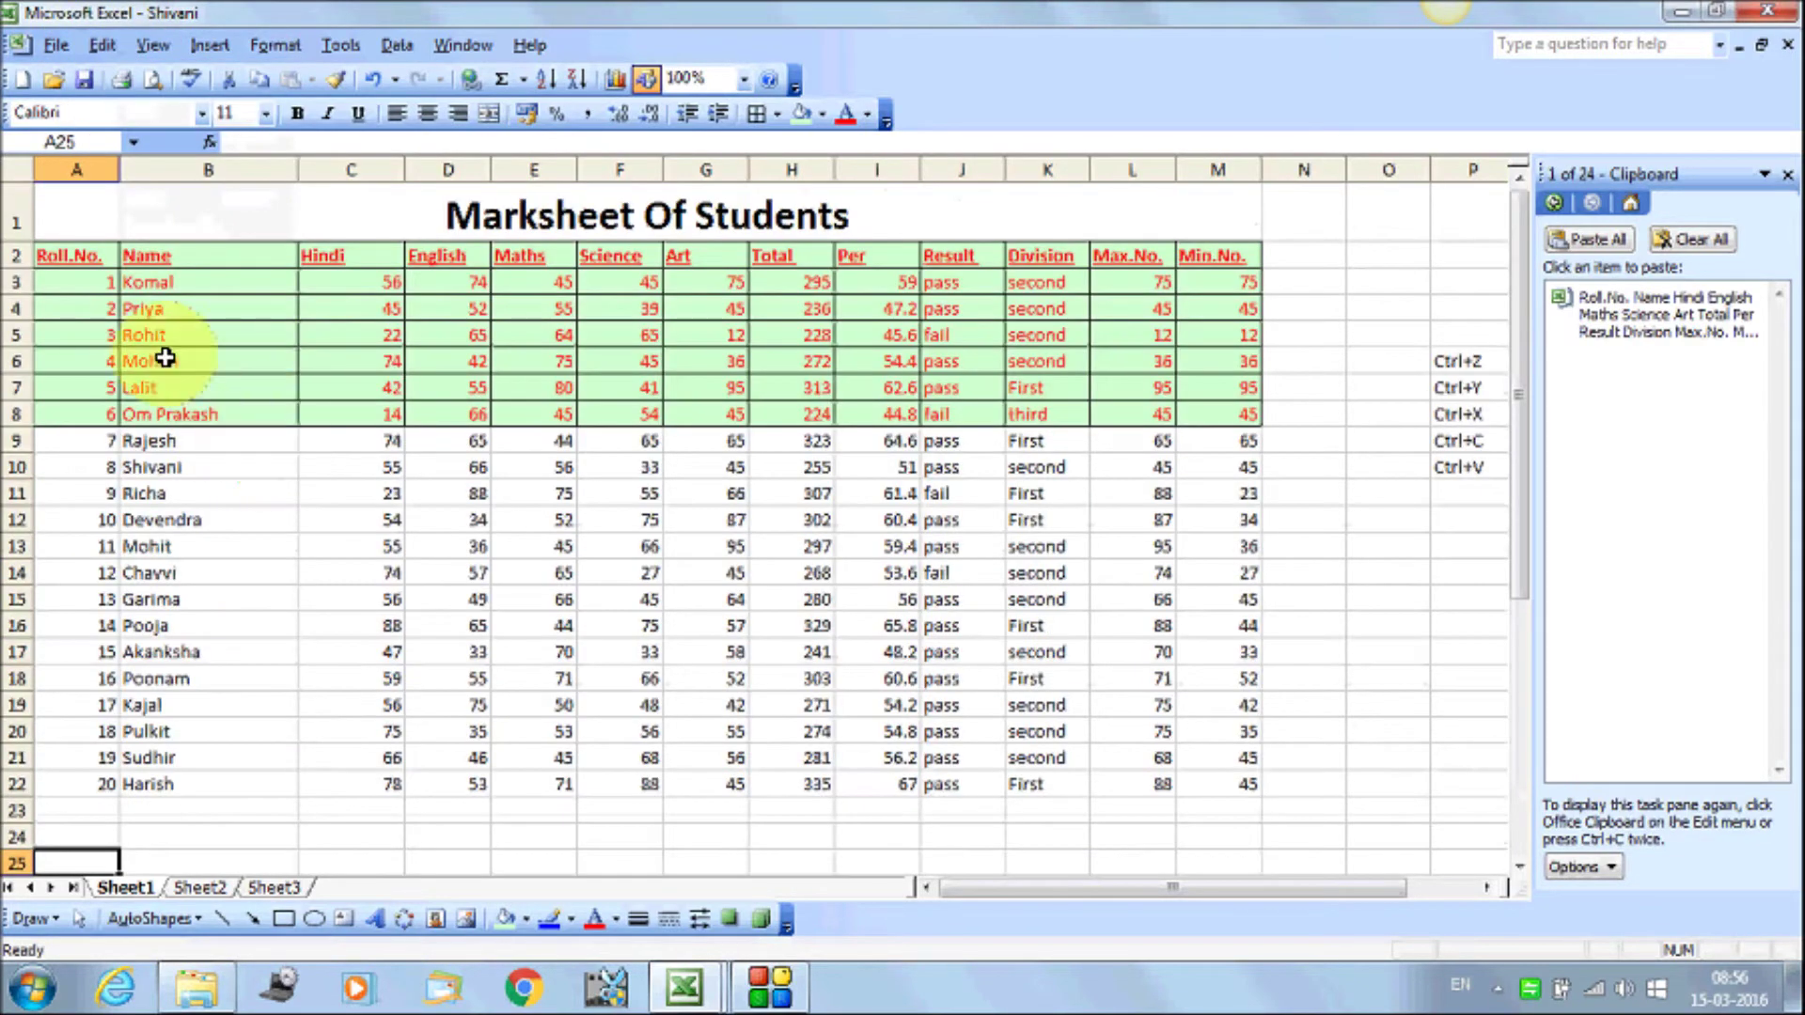
Copy A2:M8 again and Paste Special it into A24 with All and None
{"action": "mouse_move", "coordinate": [81, 256]}
{"action": "left_mouse_down"}
{"action": "mouse_move", "coordinate": [413, 377]}
{"action": "mouse_move", "coordinate": [1222, 414]}
{"action": "left_mouse_up"}
{"action": "left_click", "coordinate": [101, 44]}
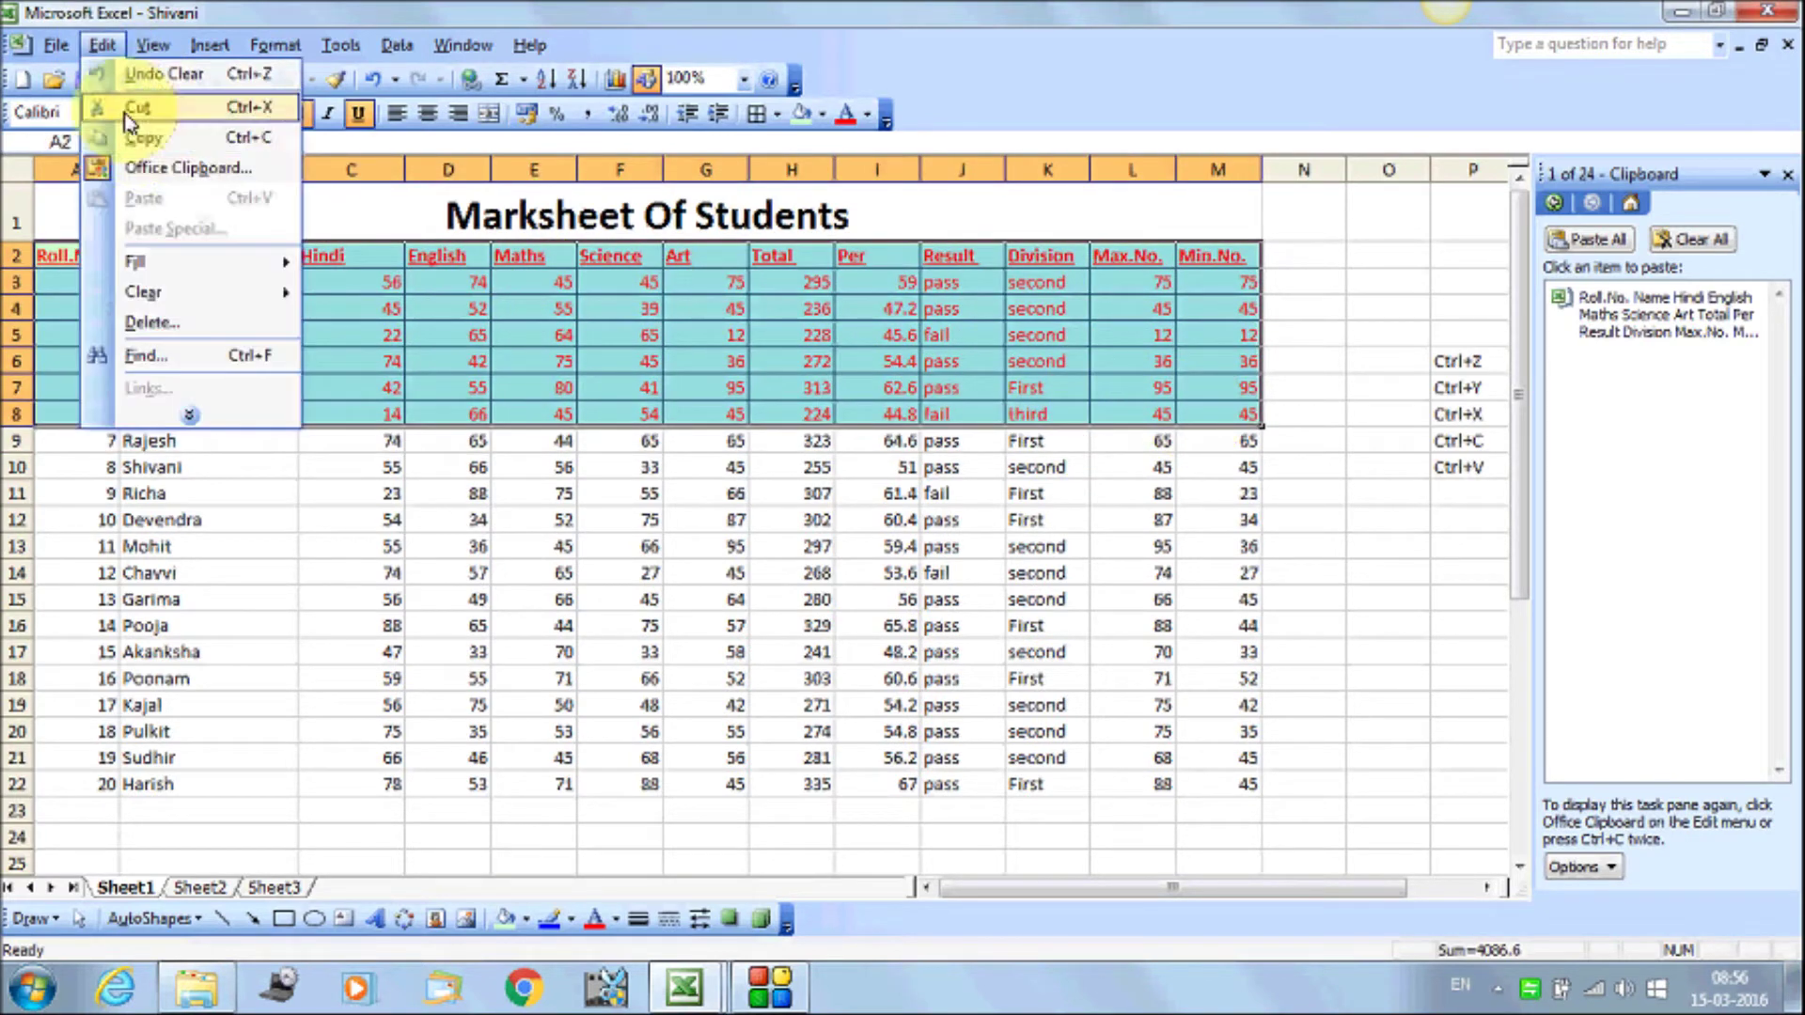
{"action": "left_click", "coordinate": [141, 141]}
{"action": "scroll", "coordinate": [207, 726], "scroll_direction": "down", "scroll_amount": 3}
{"action": "left_click", "coordinate": [80, 565]}
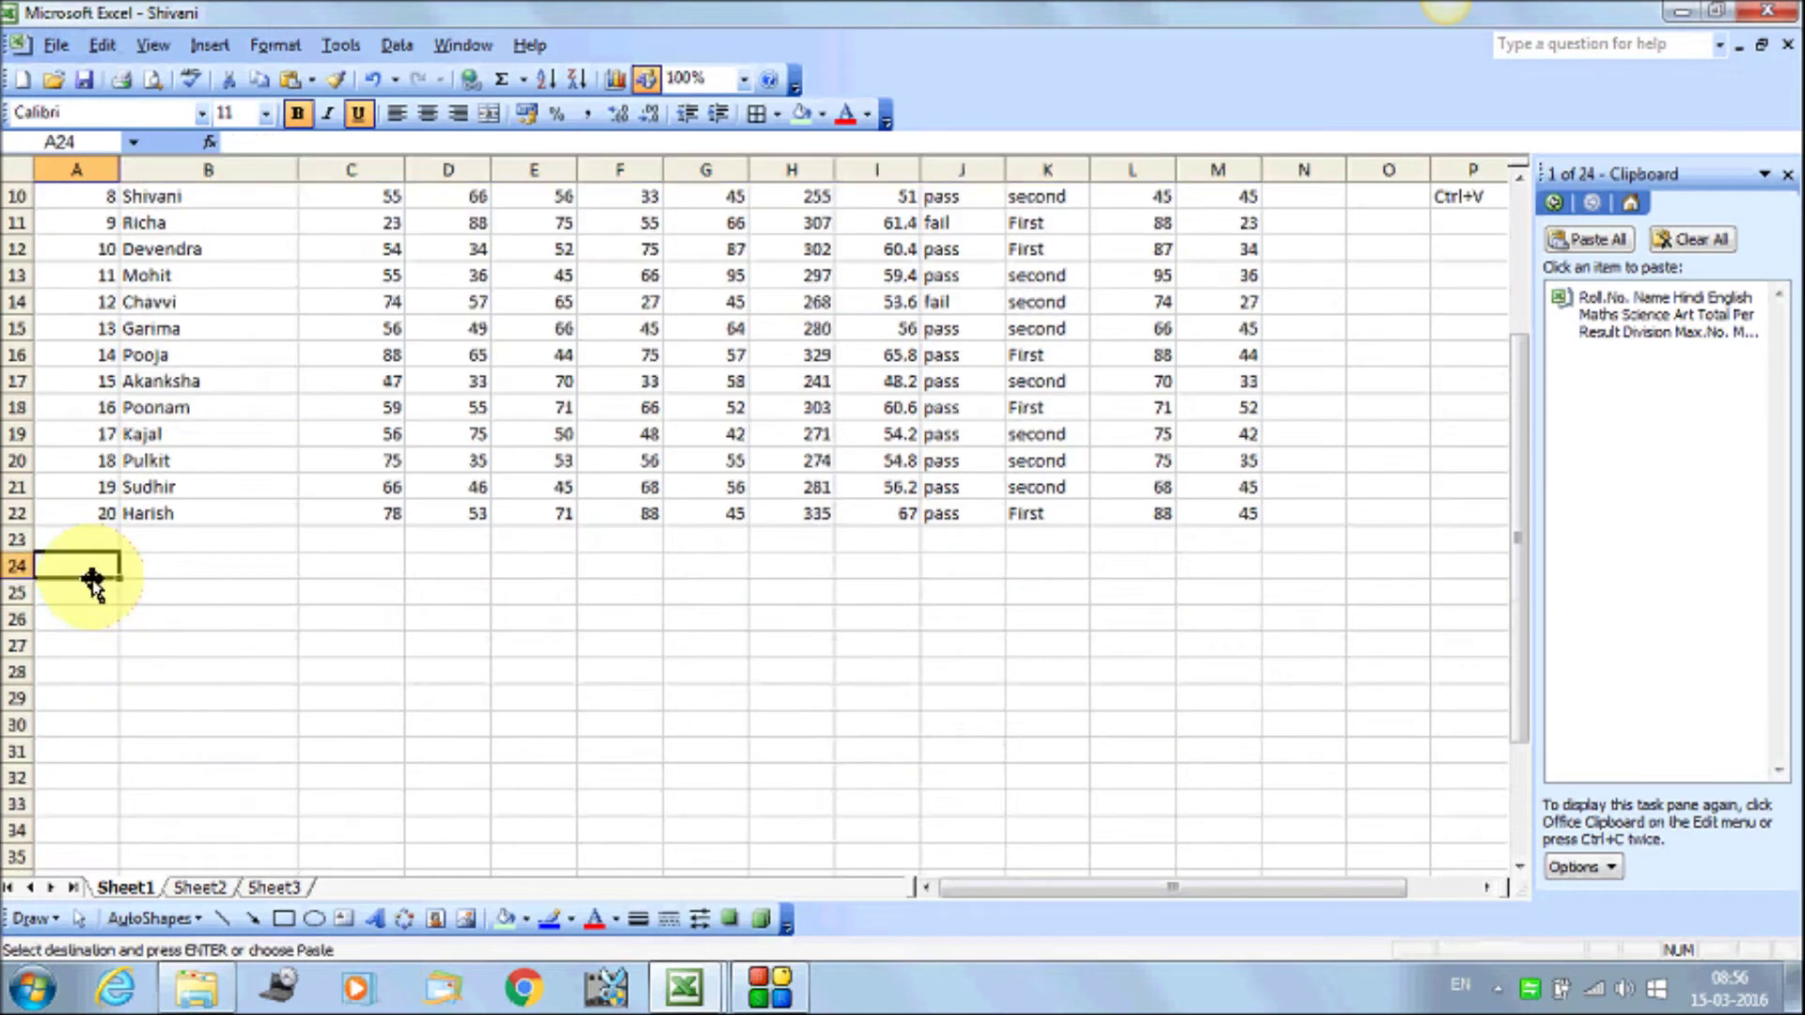
{"action": "left_click", "coordinate": [99, 47]}
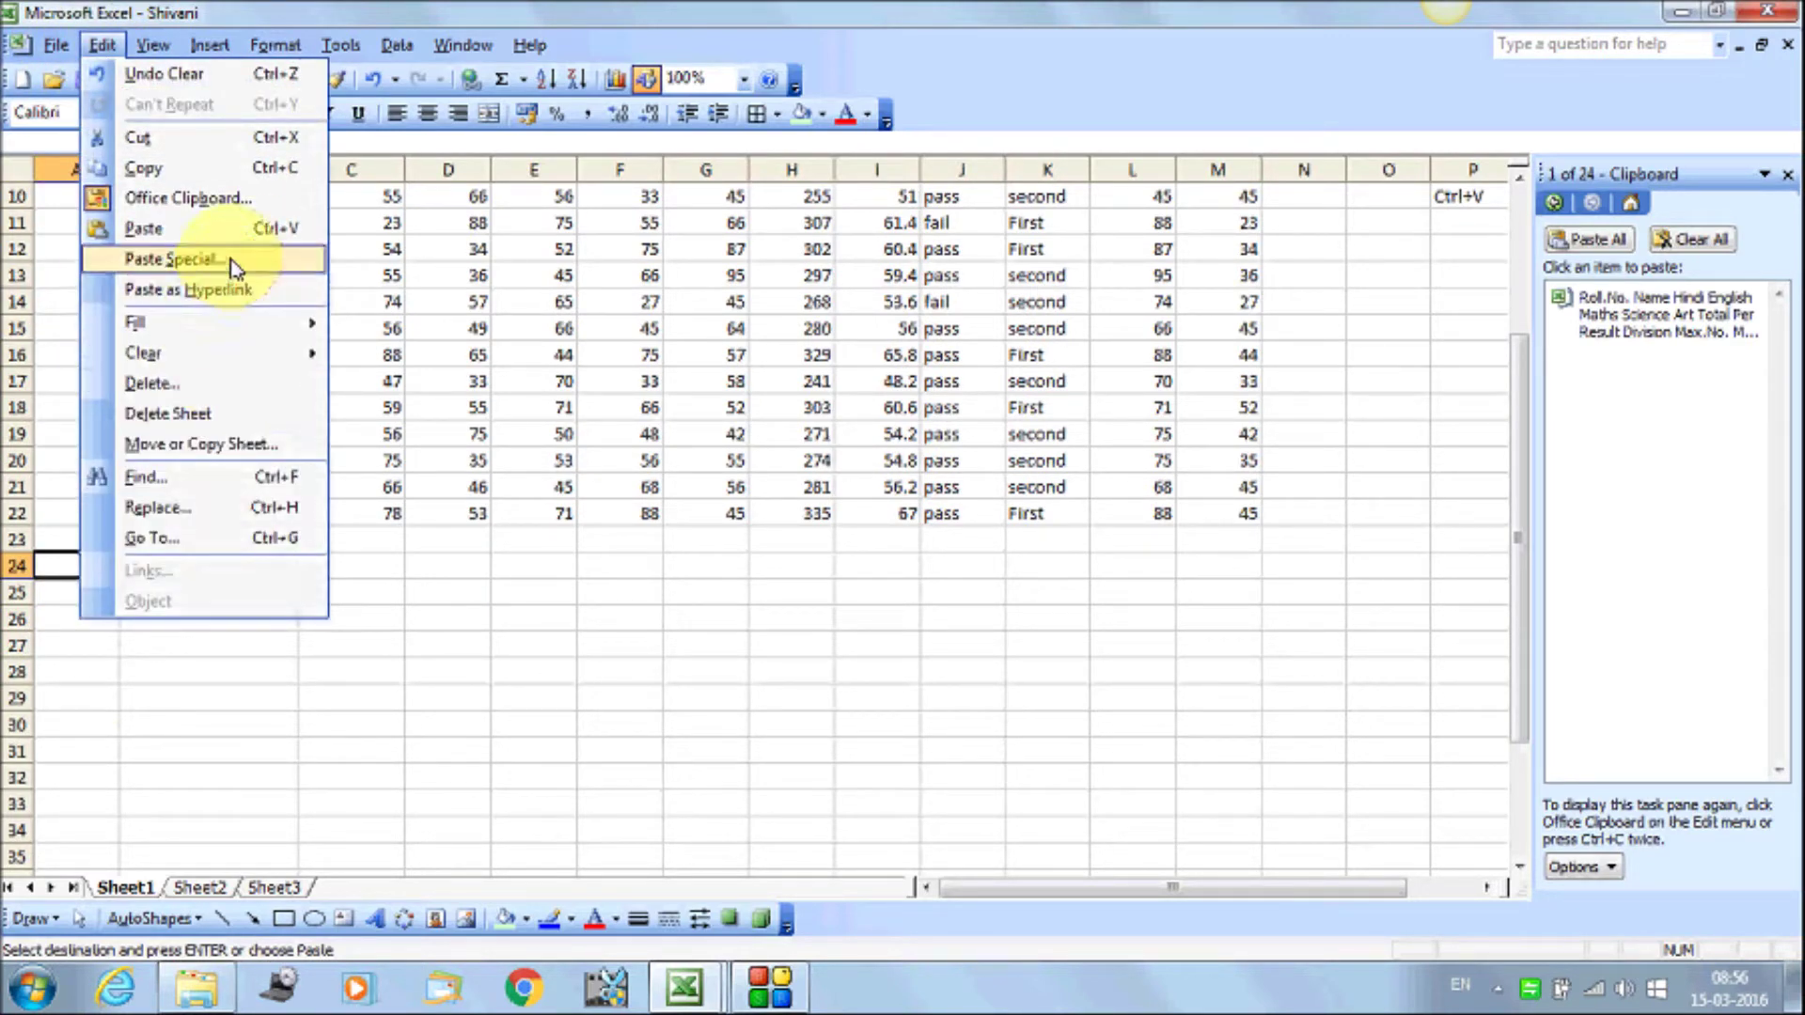
{"action": "left_click", "coordinate": [235, 269]}
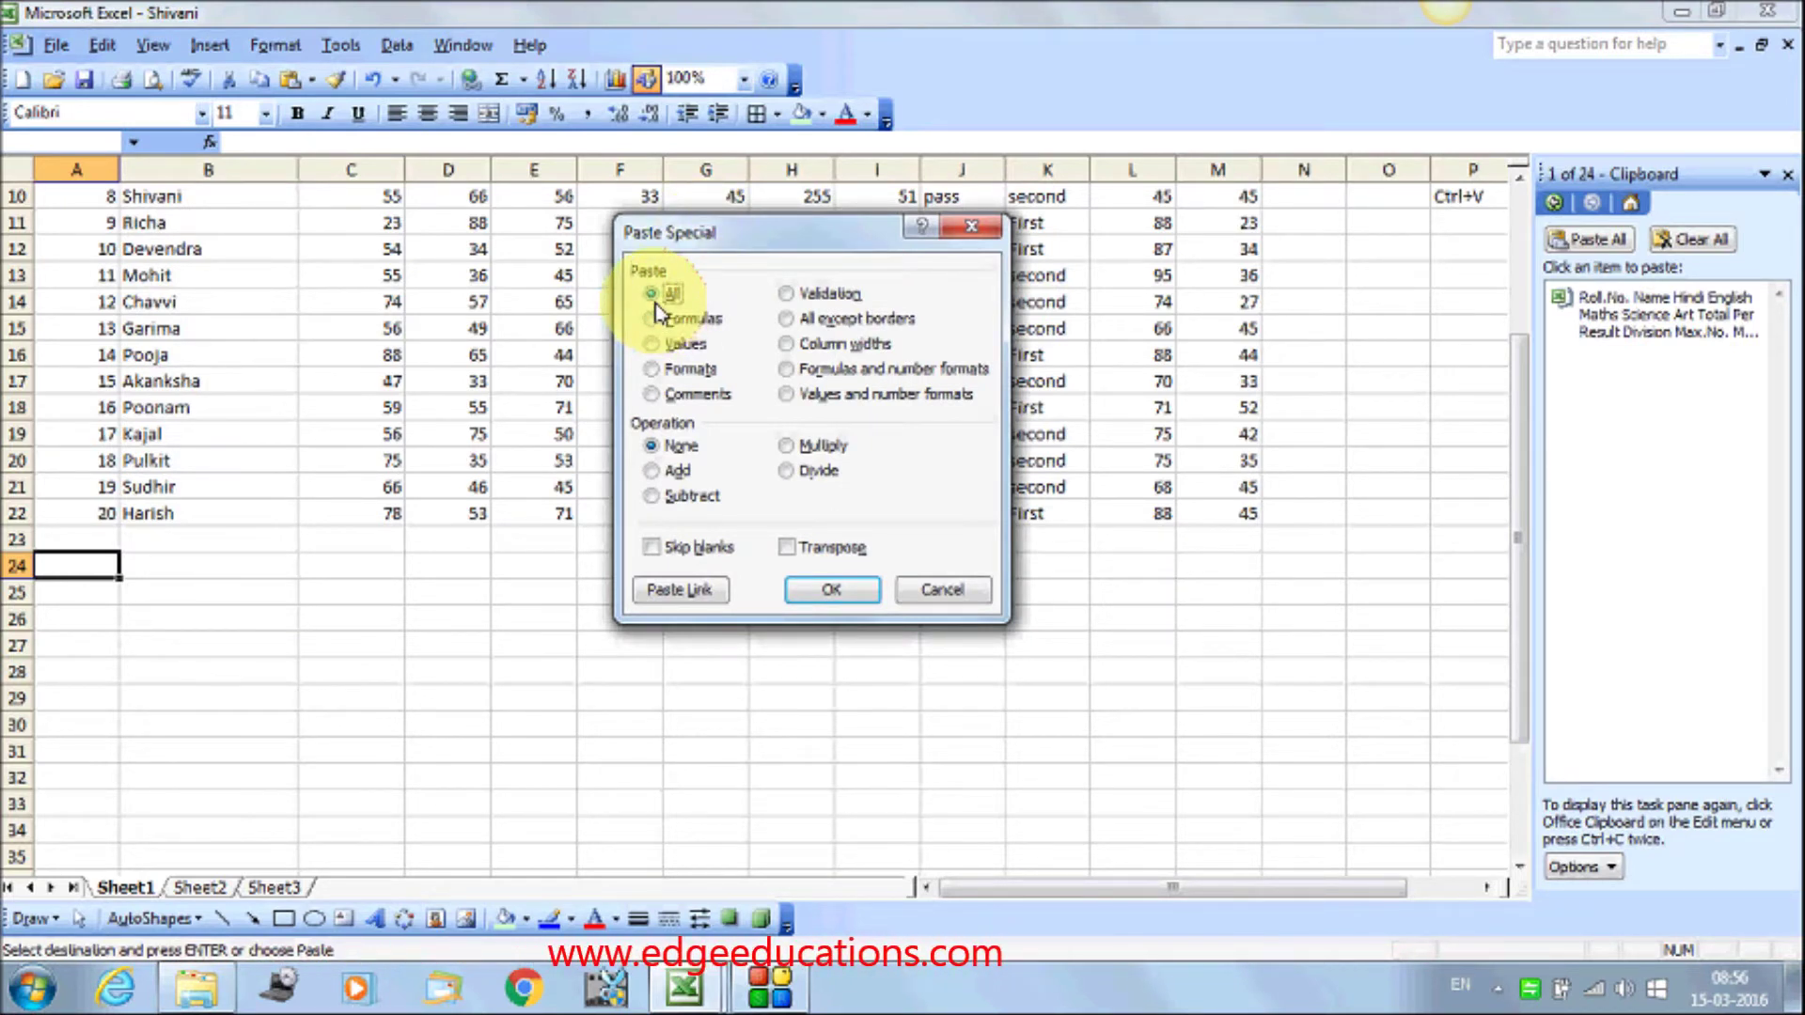
{"action": "left_click", "coordinate": [831, 593]}
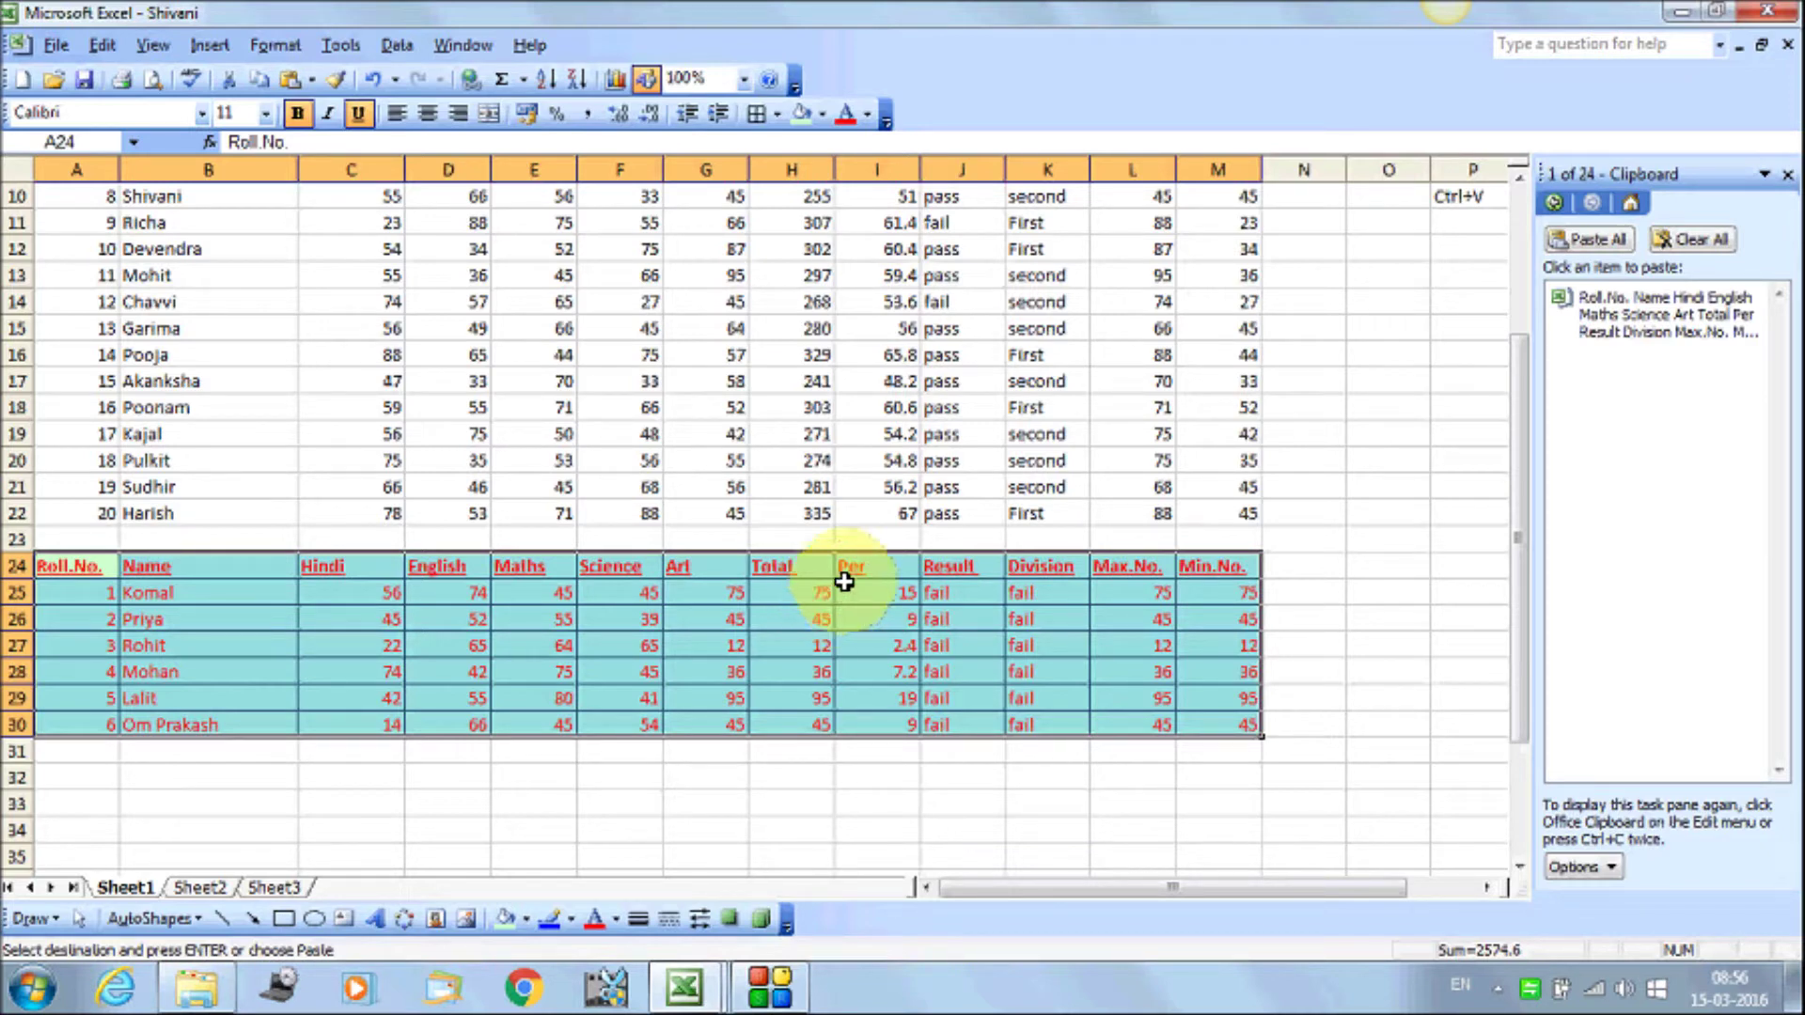
Cancel Paste Special, check H3's total formula, and undo the pasted copy
{"action": "left_click", "coordinate": [102, 44]}
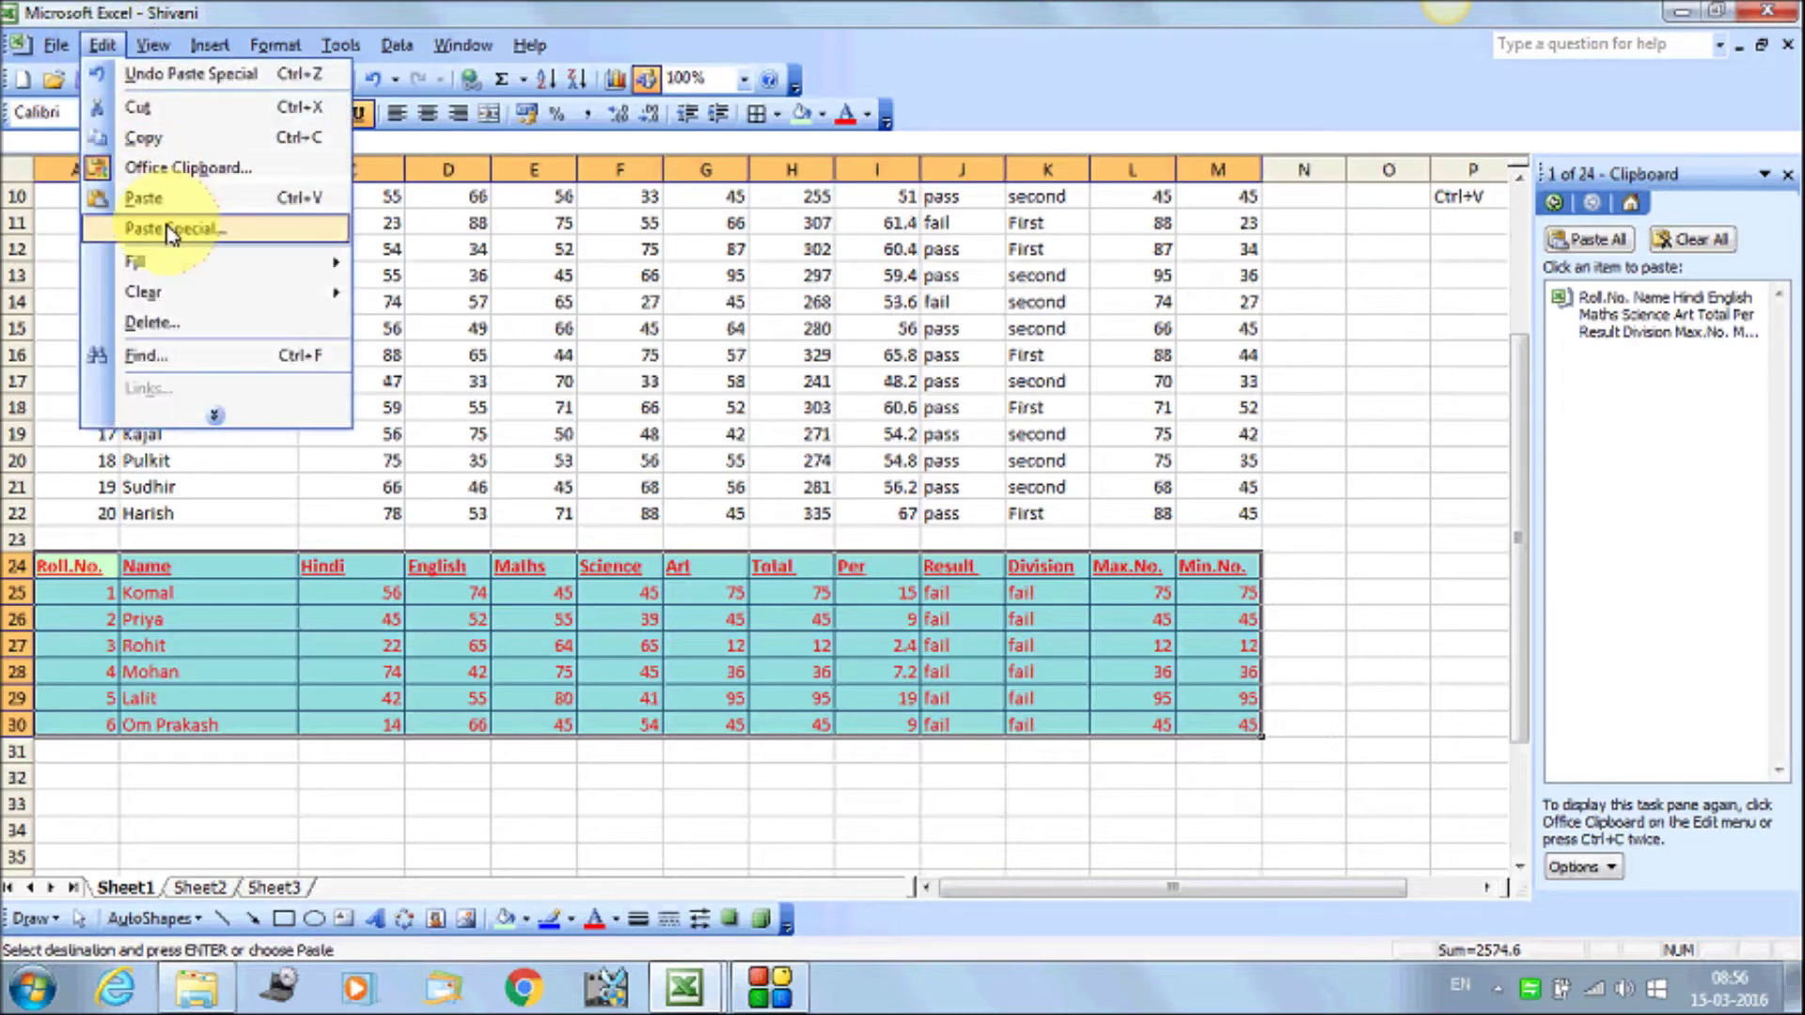
{"action": "left_click", "coordinate": [172, 231]}
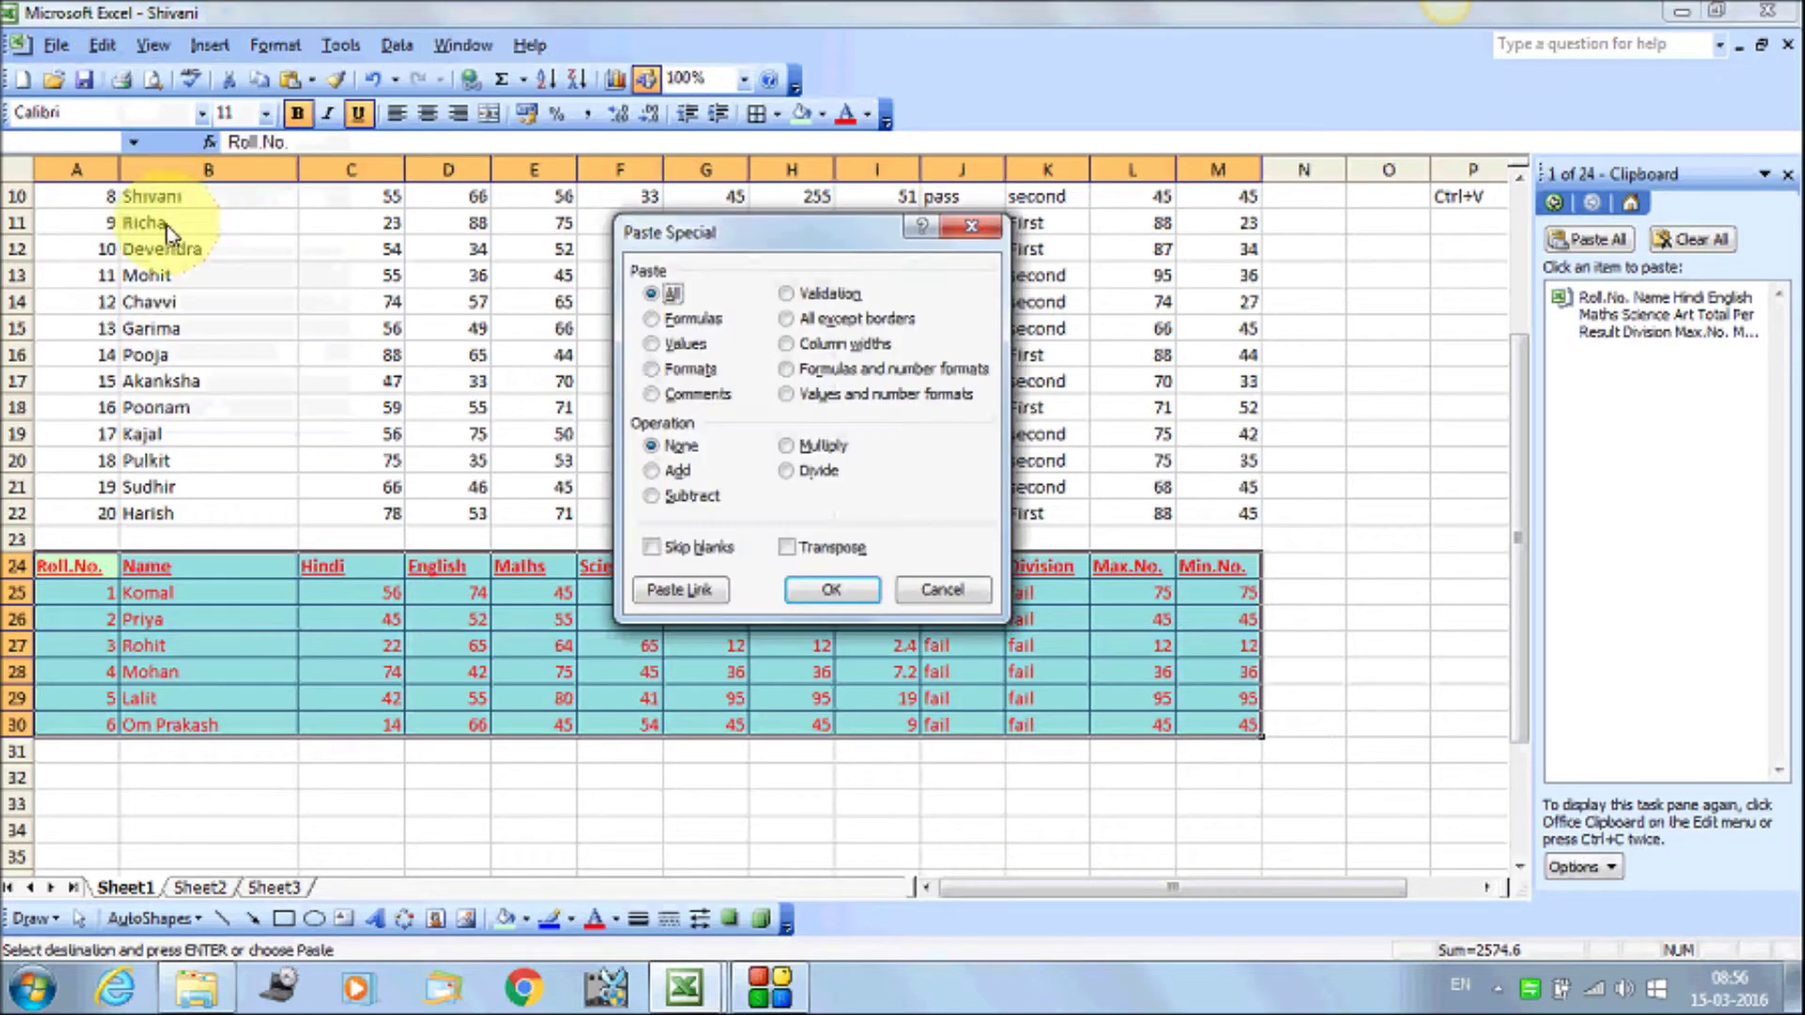
{"action": "left_click", "coordinate": [943, 590]}
{"action": "scroll", "coordinate": [939, 598], "scroll_direction": "up", "scroll_amount": 3}
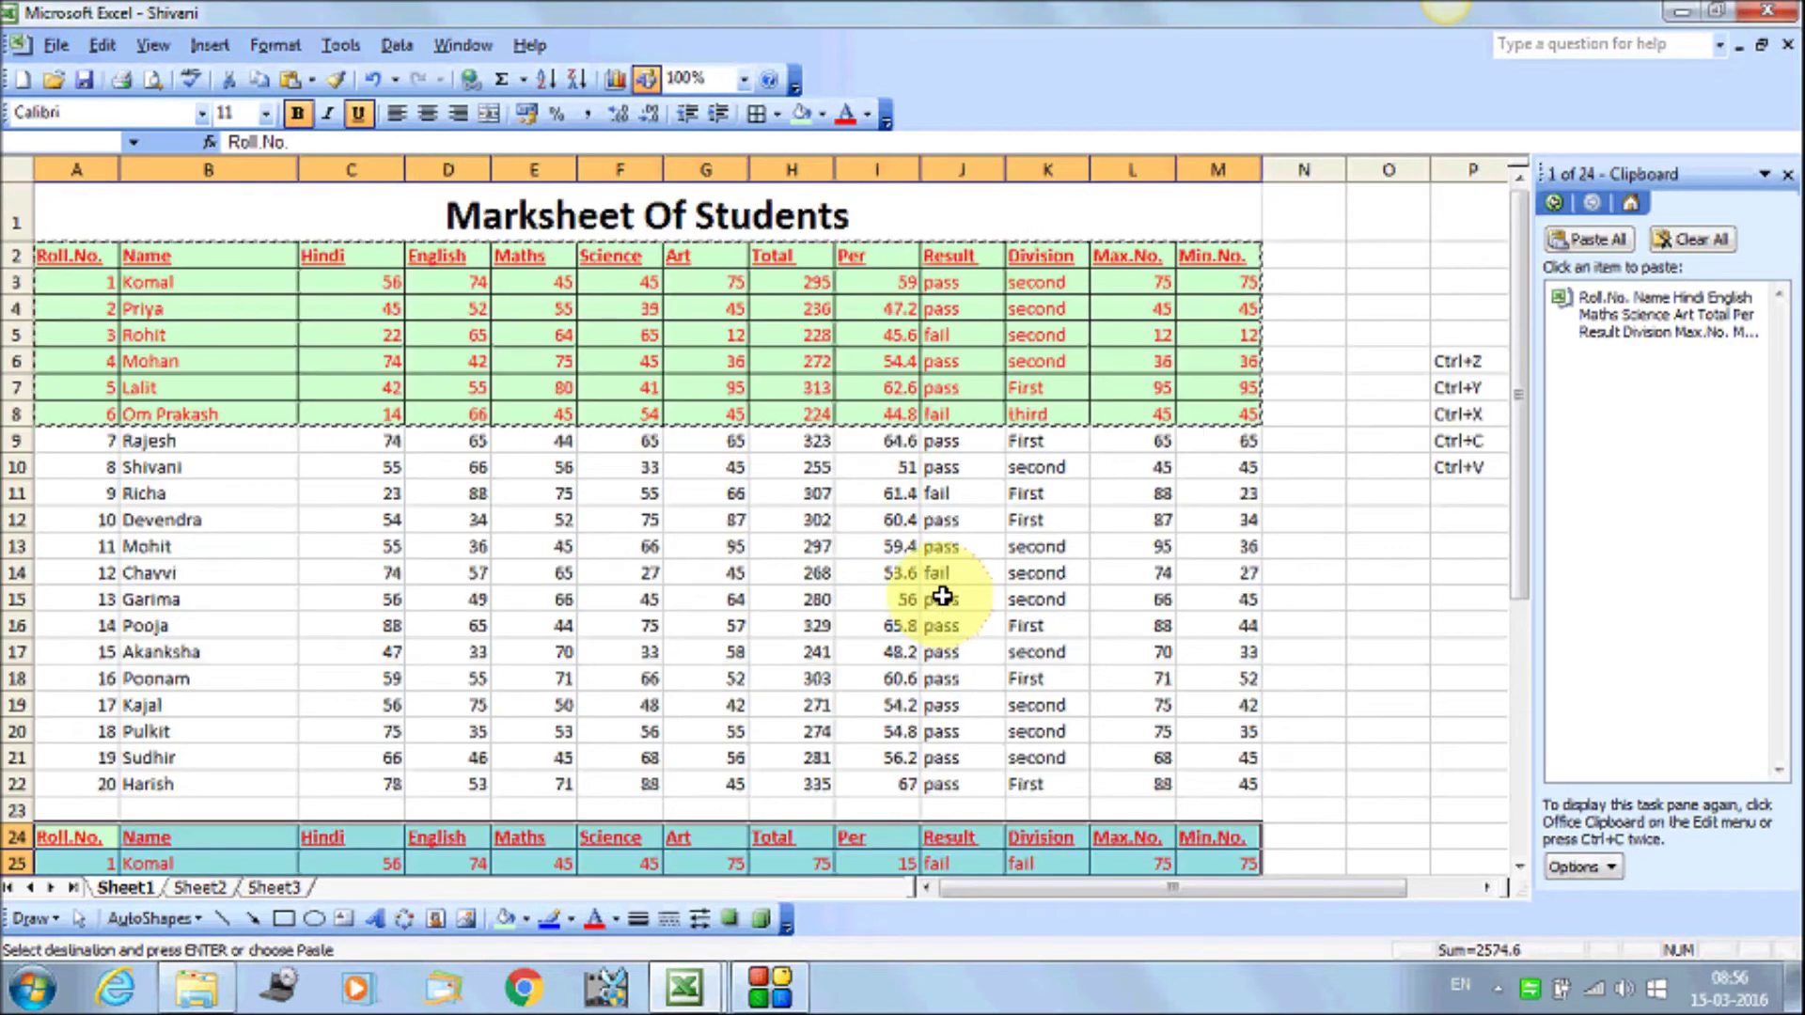
{"action": "left_click", "coordinate": [803, 287]}
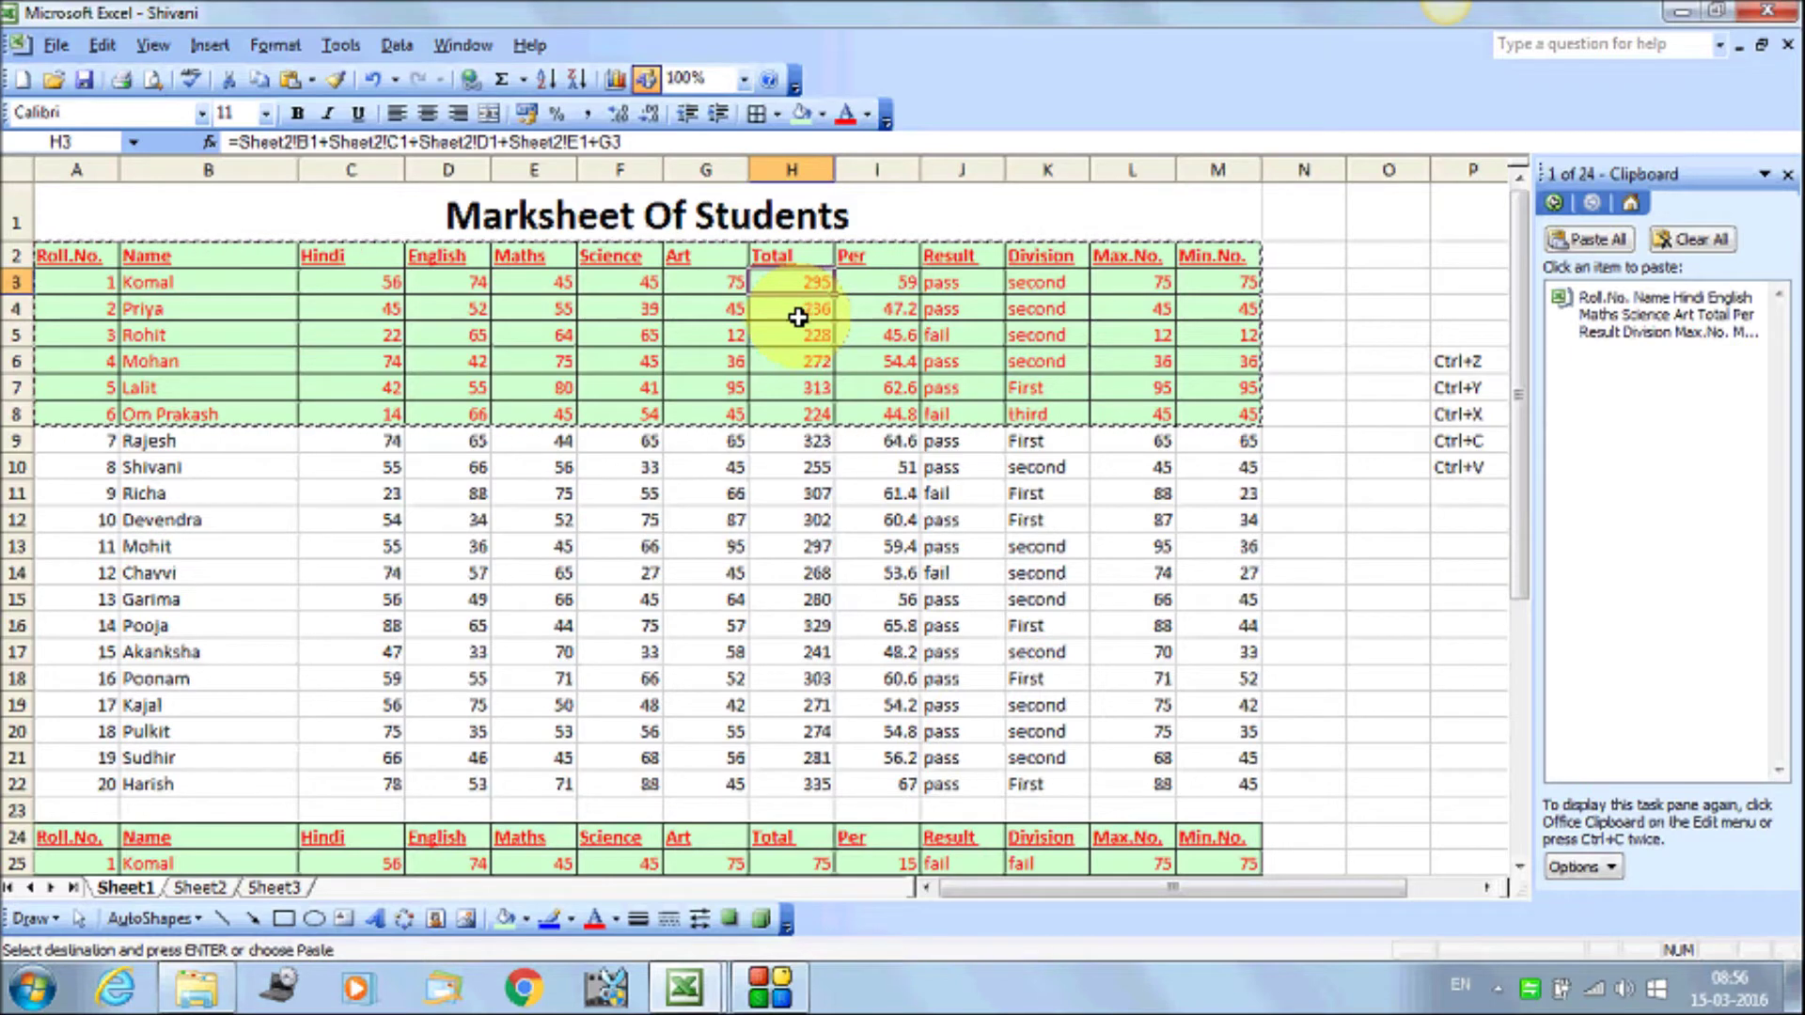
{"action": "key", "text": "ctrl+z"}
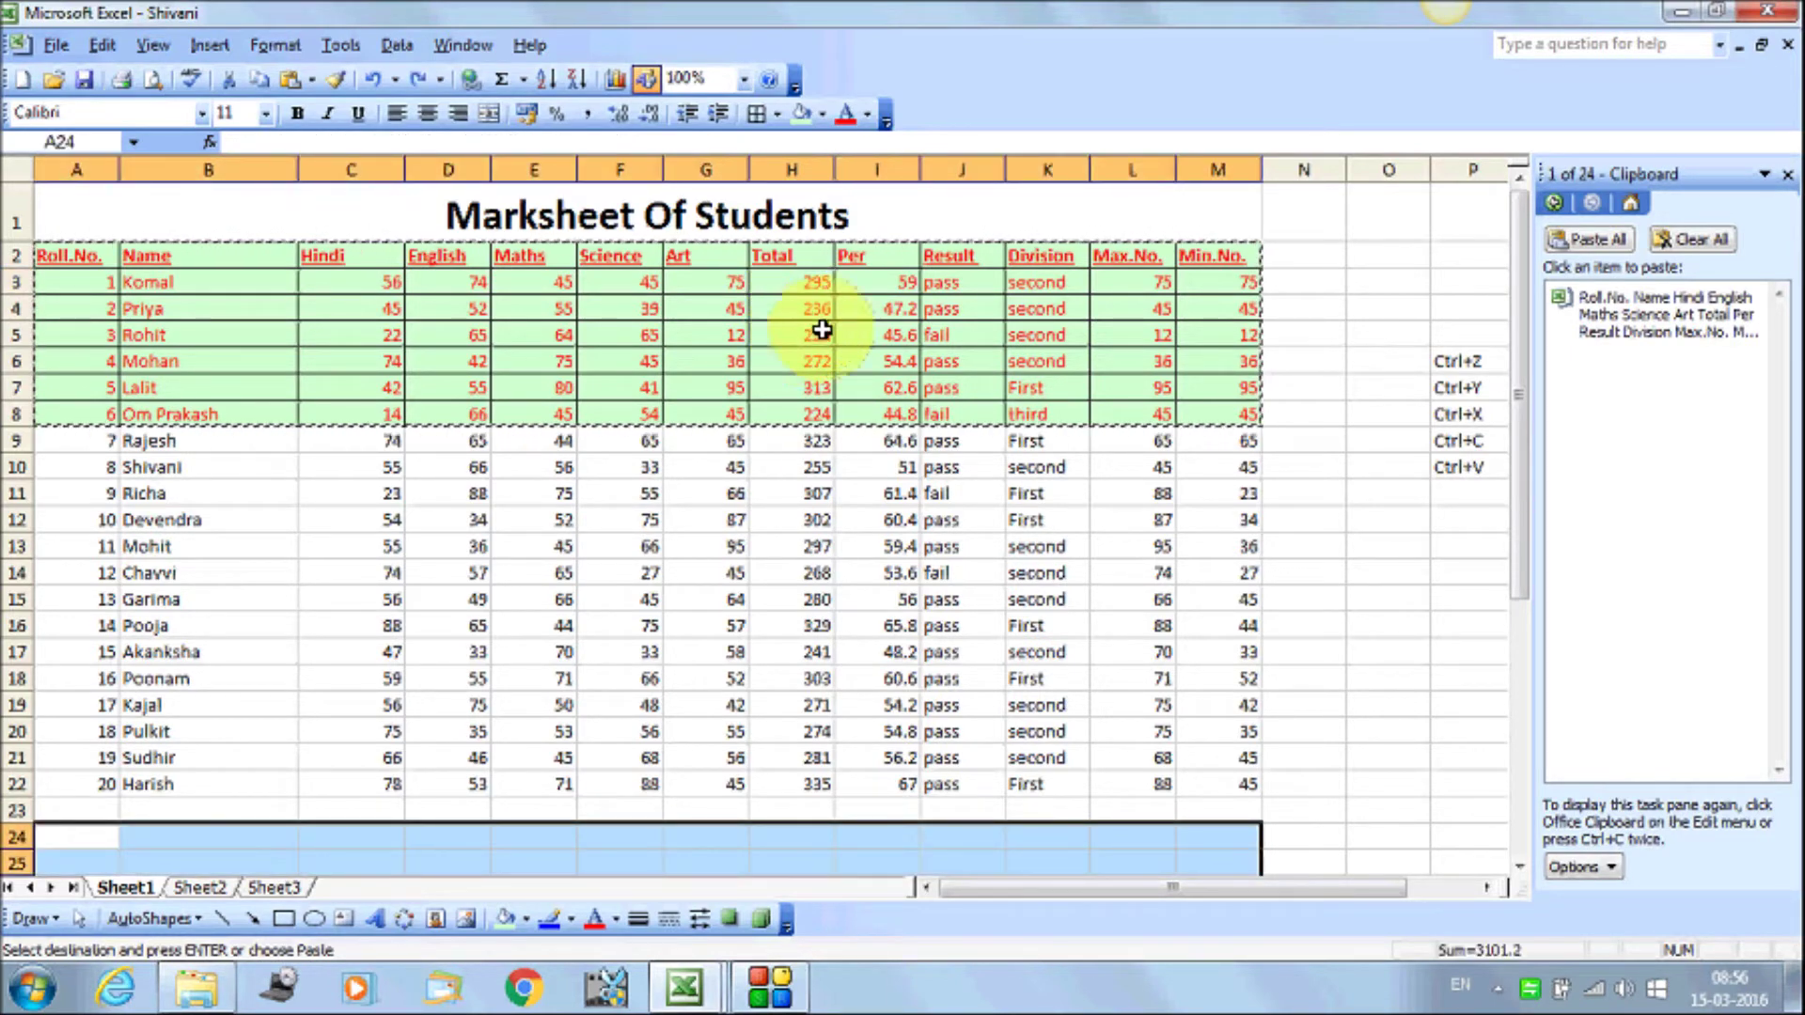
{"action": "left_click", "coordinate": [877, 520]}
Clear totals in H4:H22, copy the 295 total from H3, and select H4:H22
{"action": "left_click_drag", "start_coordinate": [808, 280], "coordinate": [806, 788]}
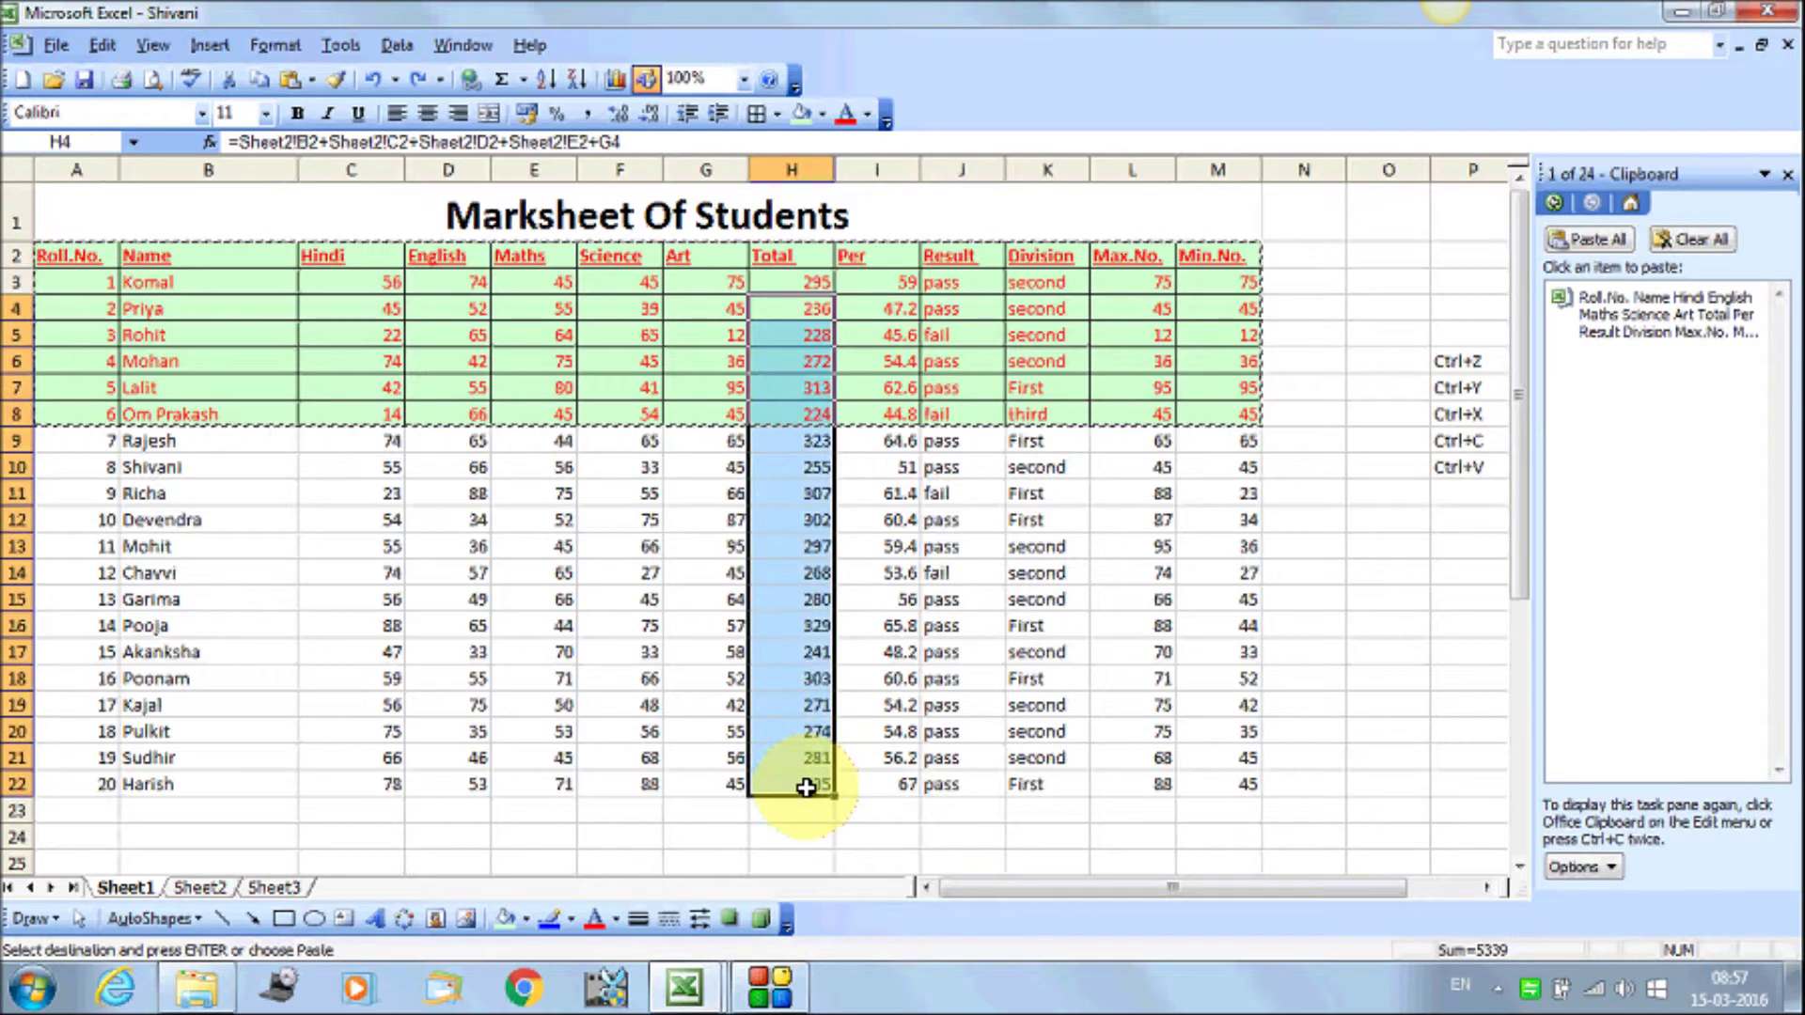
{"action": "key", "text": "Delete"}
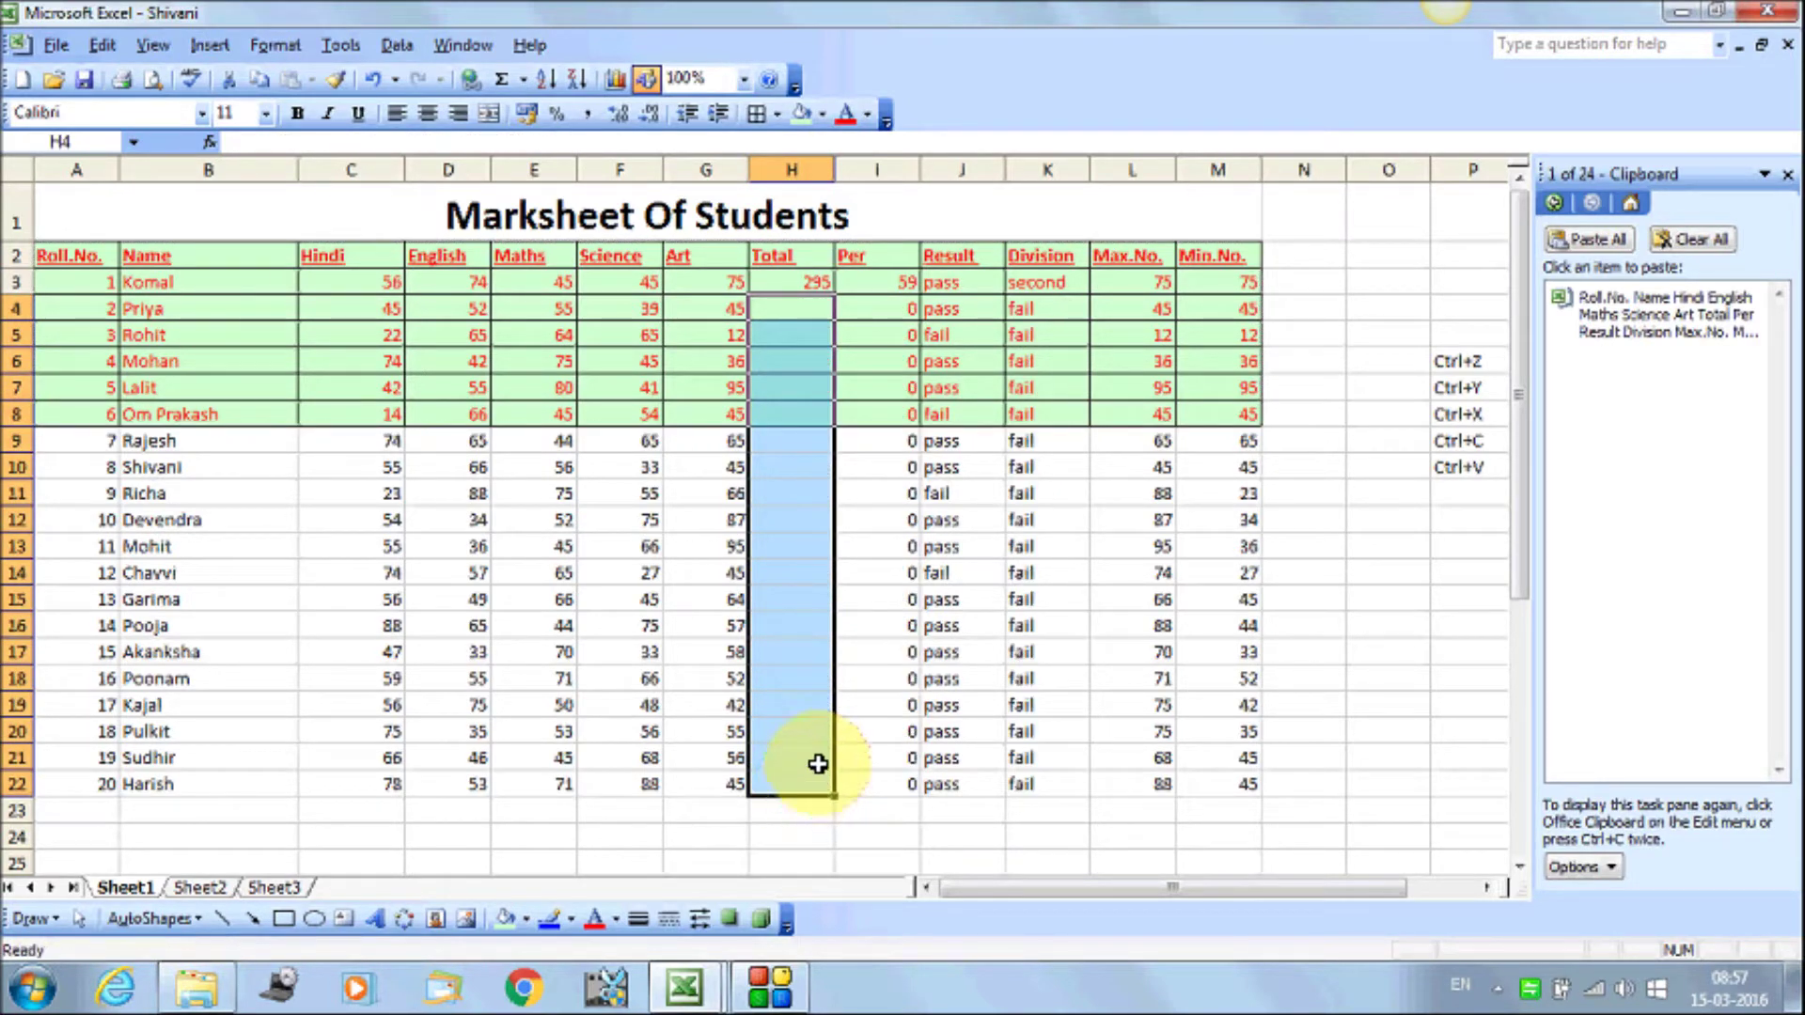
{"action": "left_click", "coordinate": [860, 462]}
{"action": "left_click", "coordinate": [794, 286]}
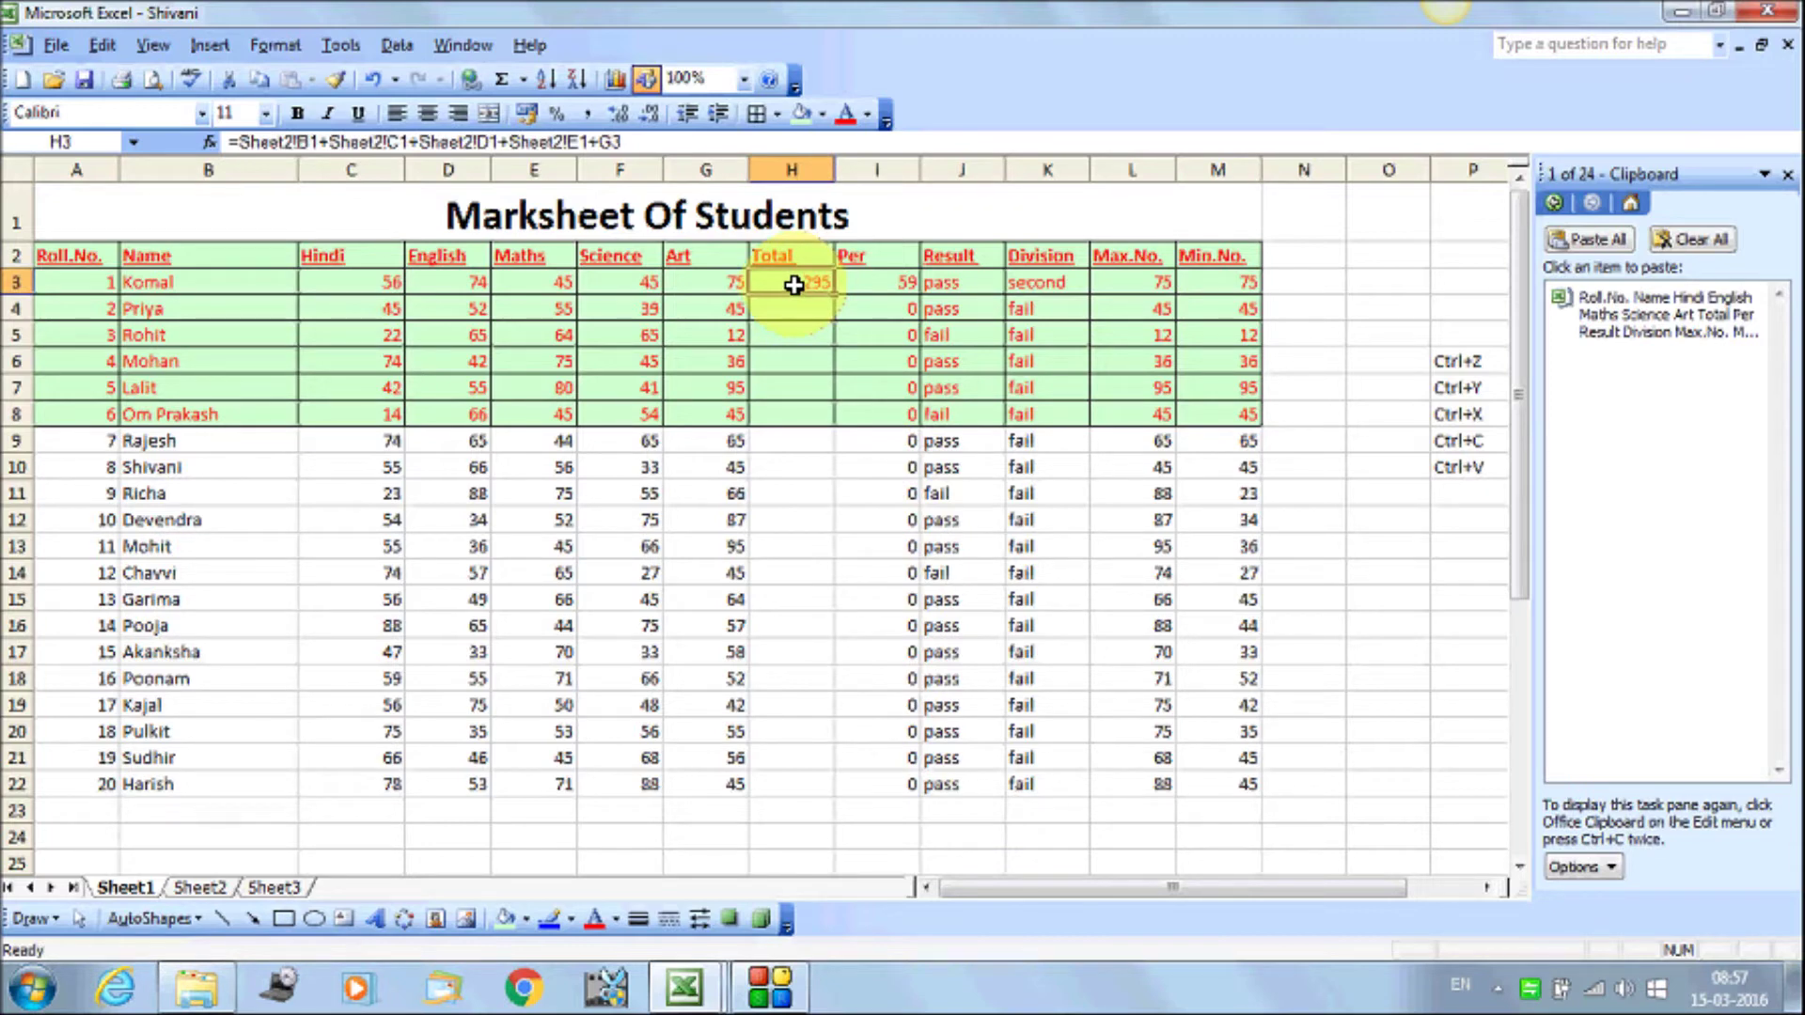
{"action": "right_click", "coordinate": [797, 285]}
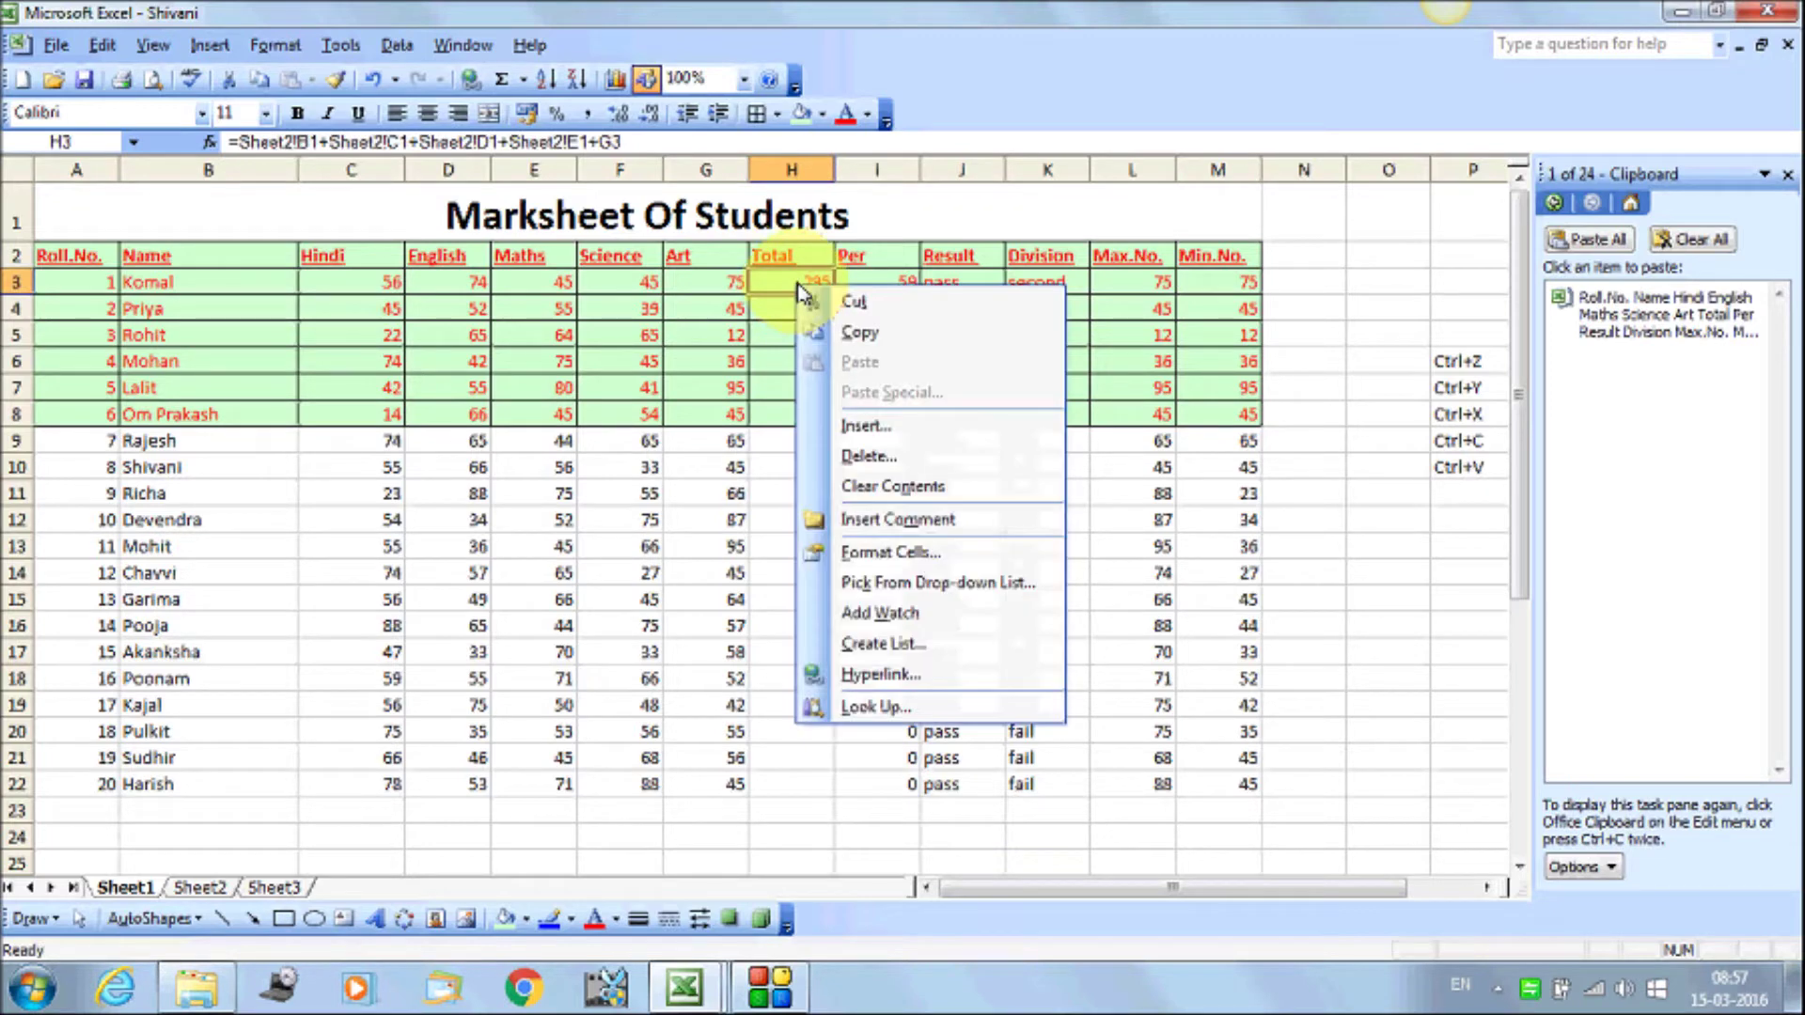
{"action": "left_click", "coordinate": [851, 333]}
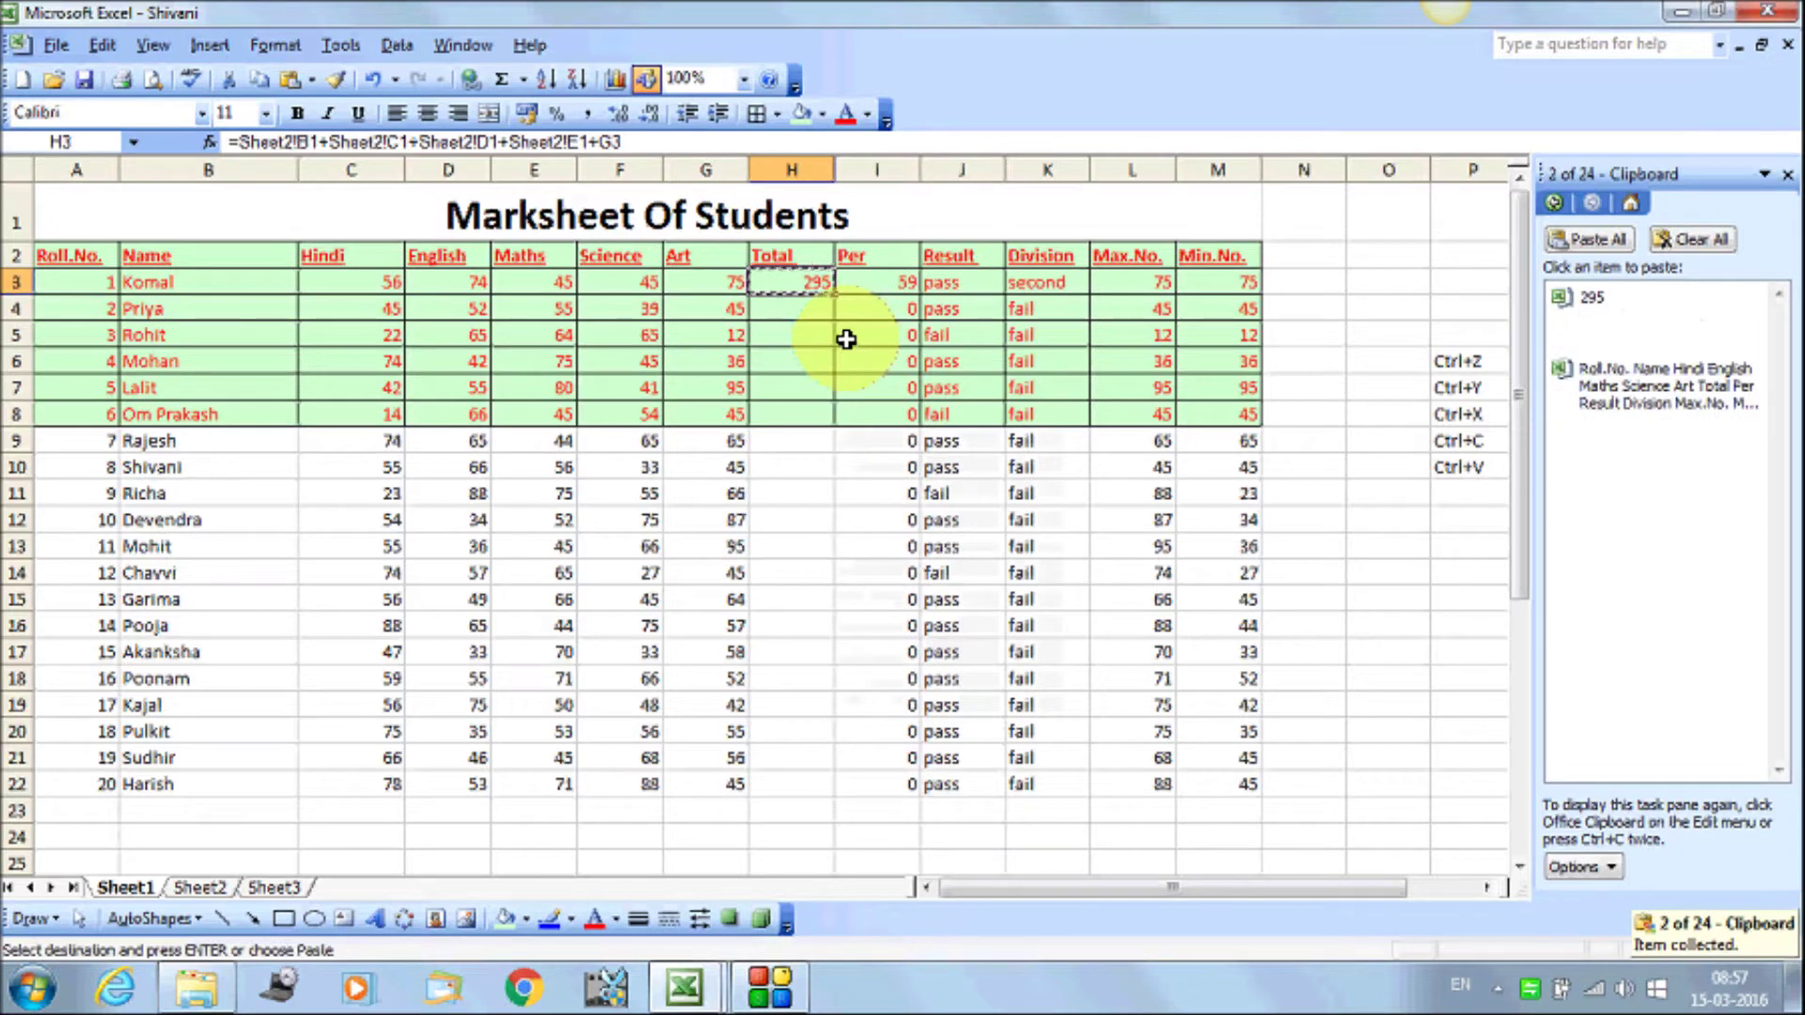
{"action": "left_click_drag", "start_coordinate": [798, 305], "coordinate": [786, 790]}
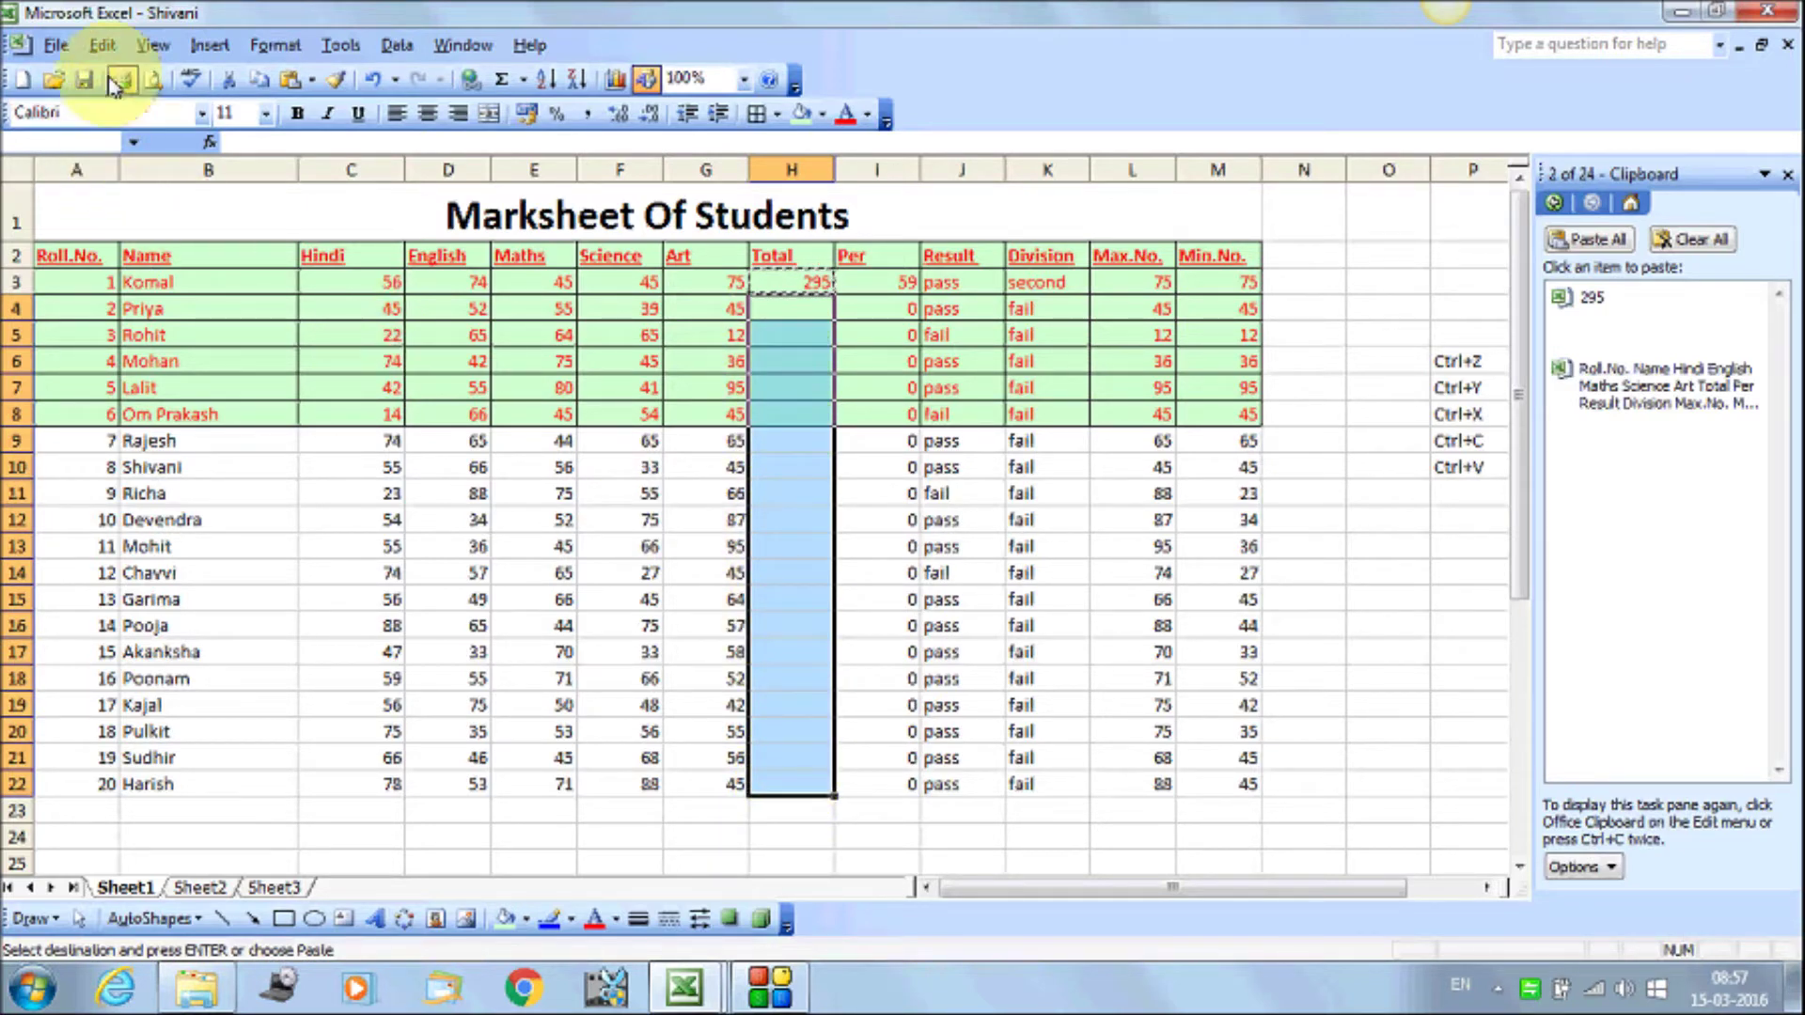
{"action": "left_click", "coordinate": [102, 45]}
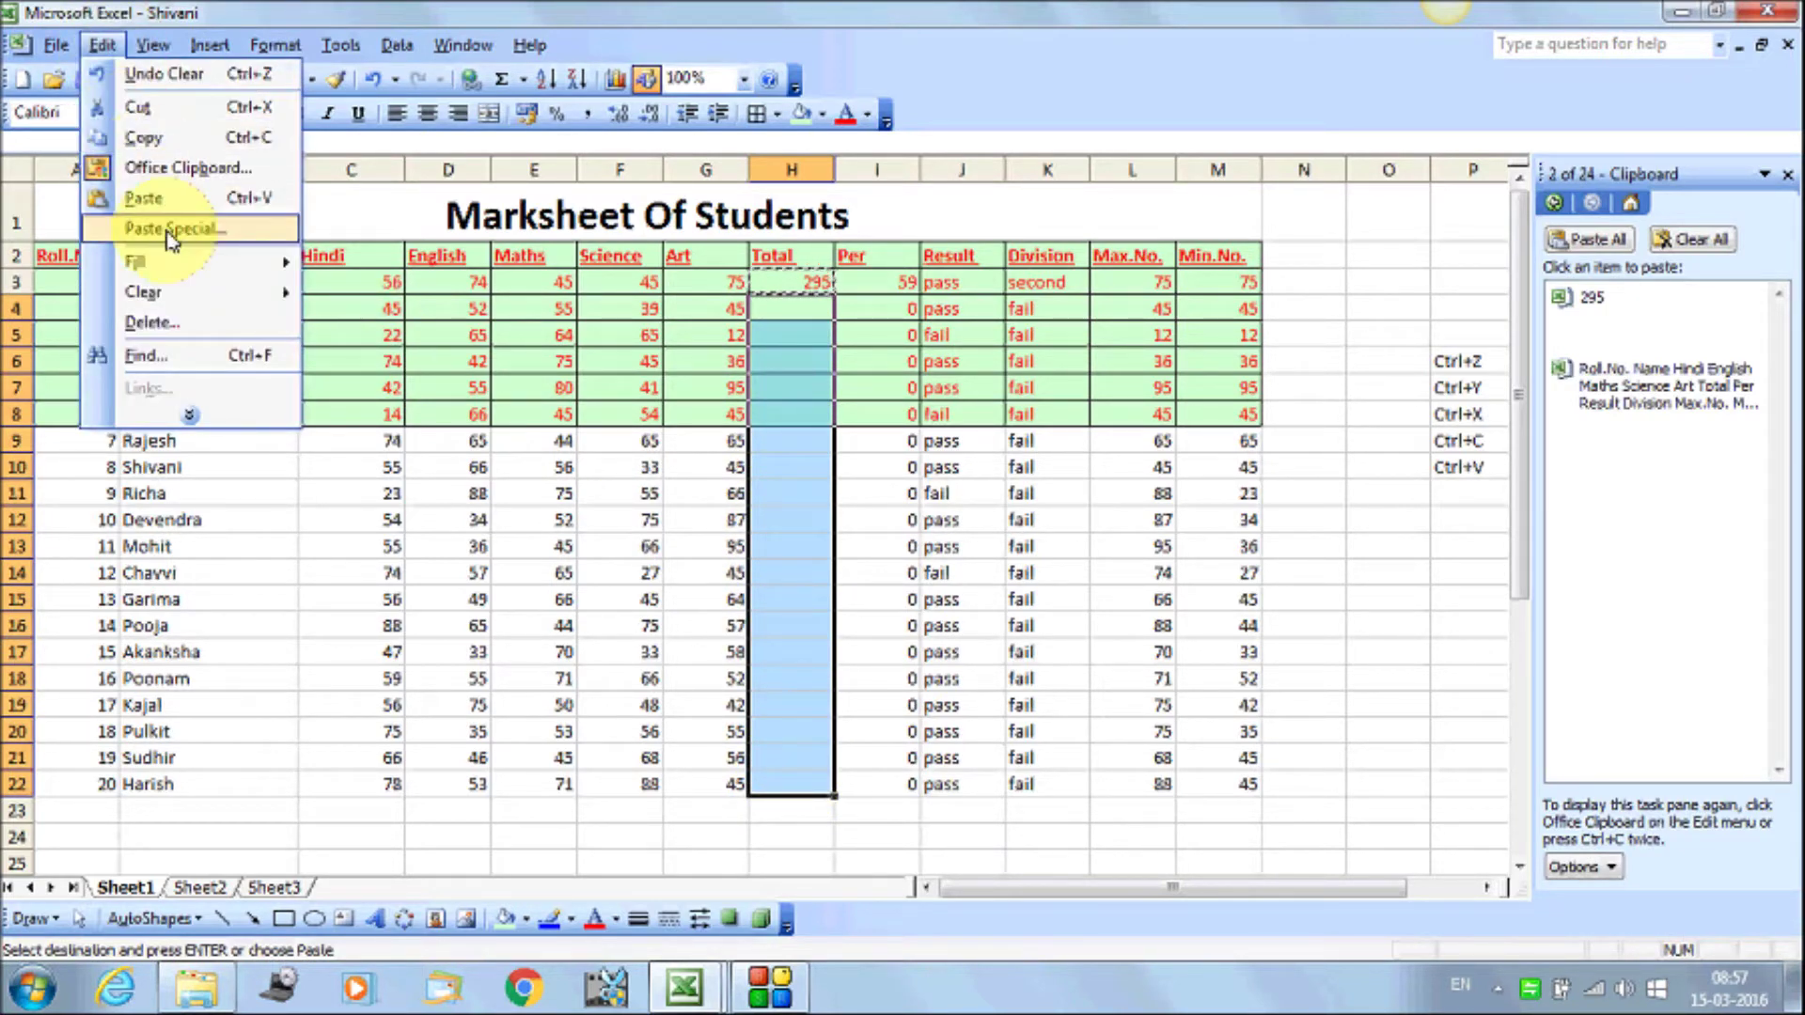
Paste Special formulas only into H4:H22, then narrow column H slightly
{"action": "left_click", "coordinate": [171, 229]}
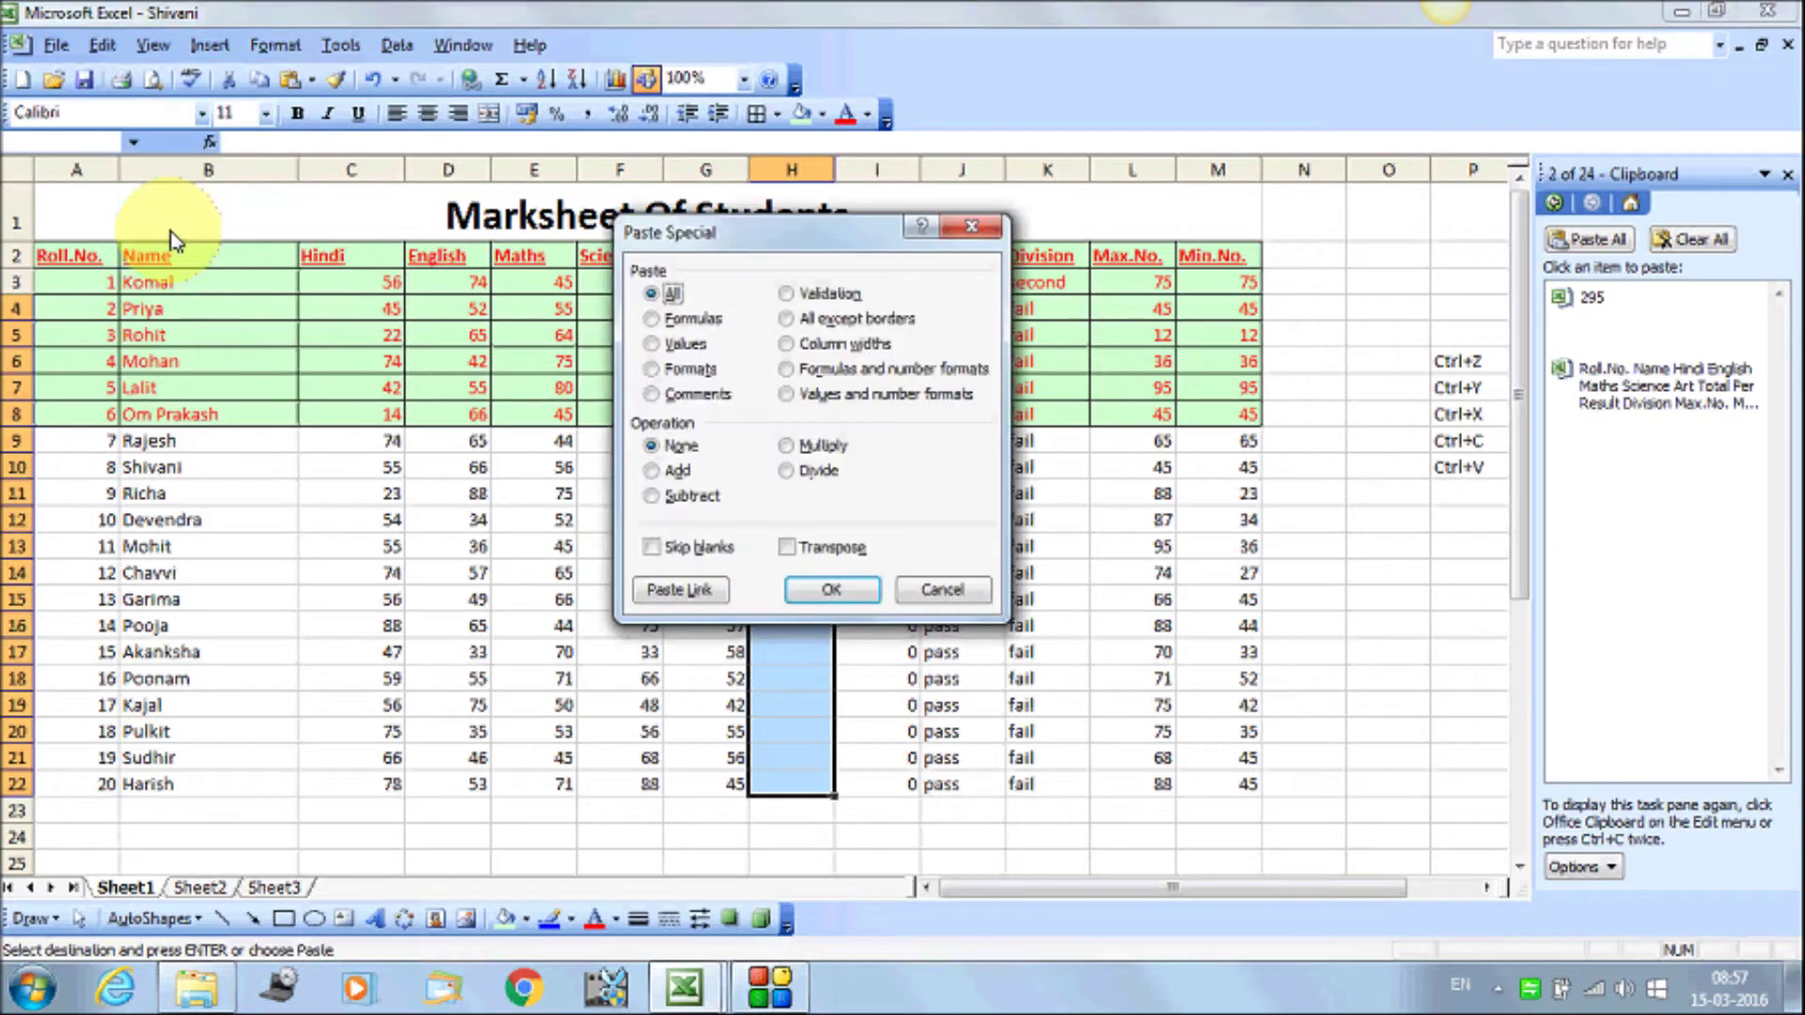
{"action": "left_click", "coordinate": [678, 325]}
{"action": "mouse_move", "coordinate": [752, 250]}
{"action": "left_mouse_down"}
{"action": "mouse_move", "coordinate": [1175, 293]}
{"action": "mouse_move", "coordinate": [1211, 276]}
{"action": "left_mouse_up"}
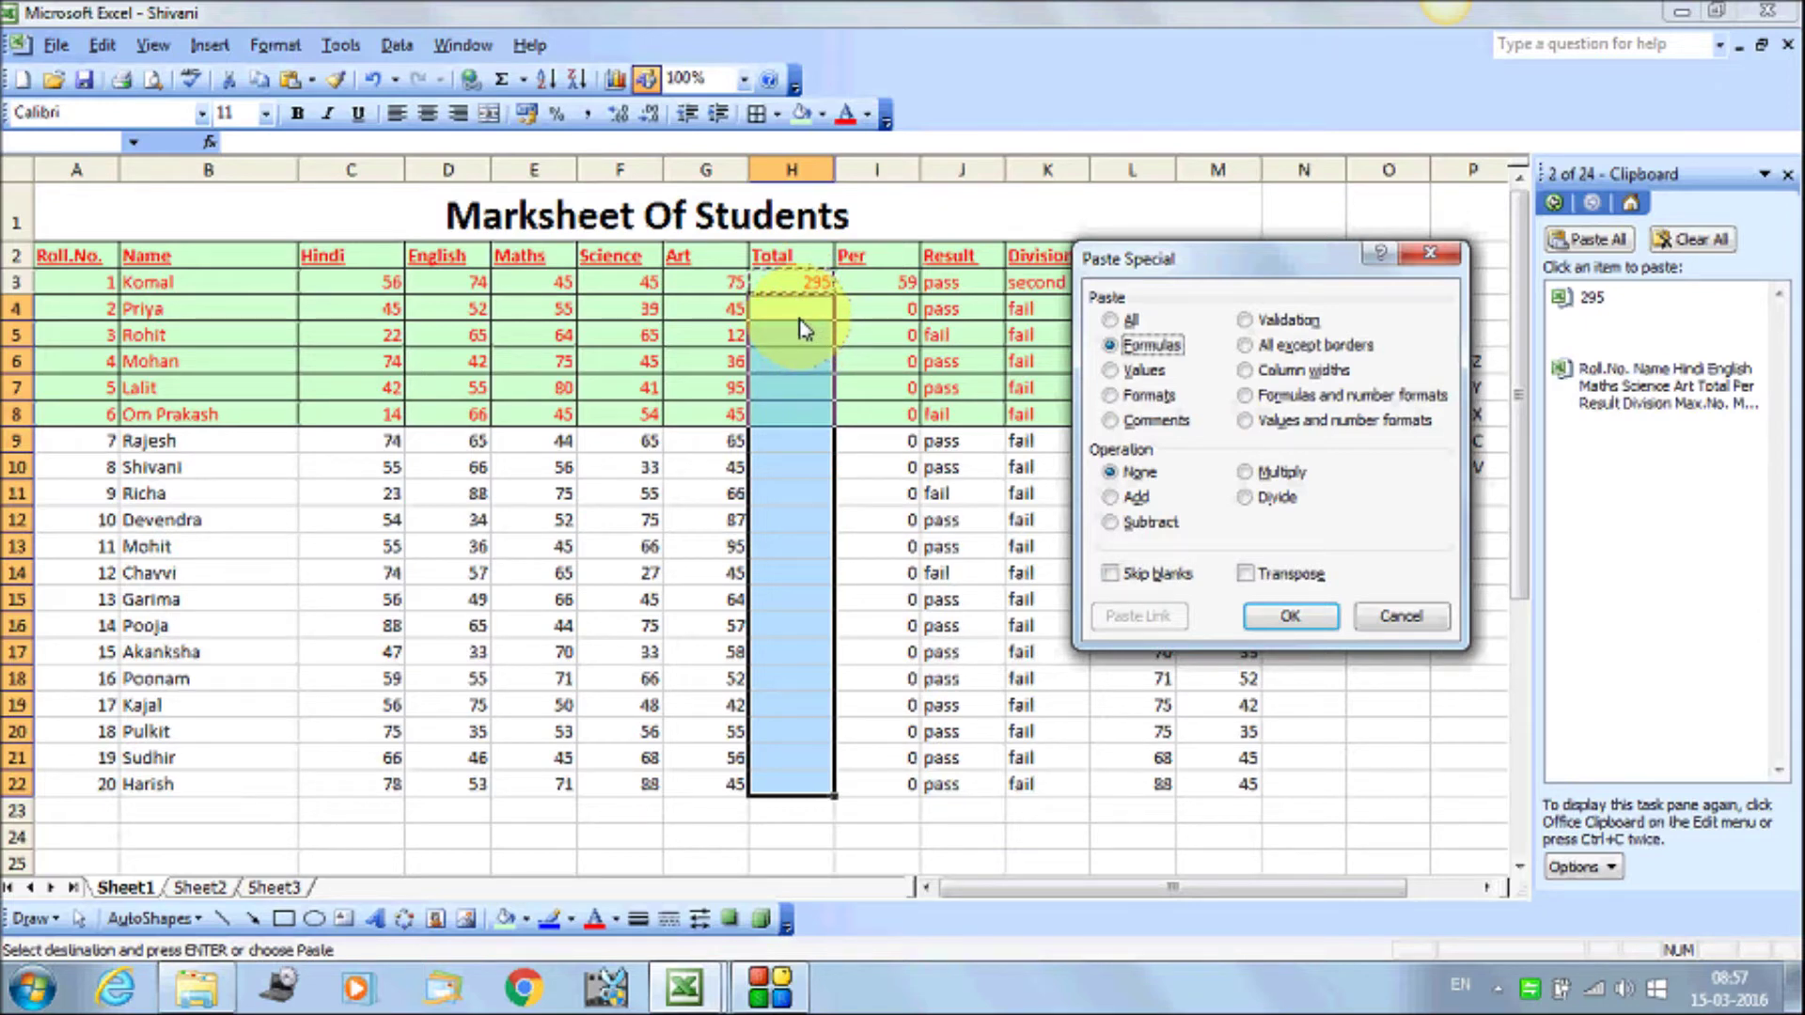
{"action": "left_click", "coordinate": [1286, 625]}
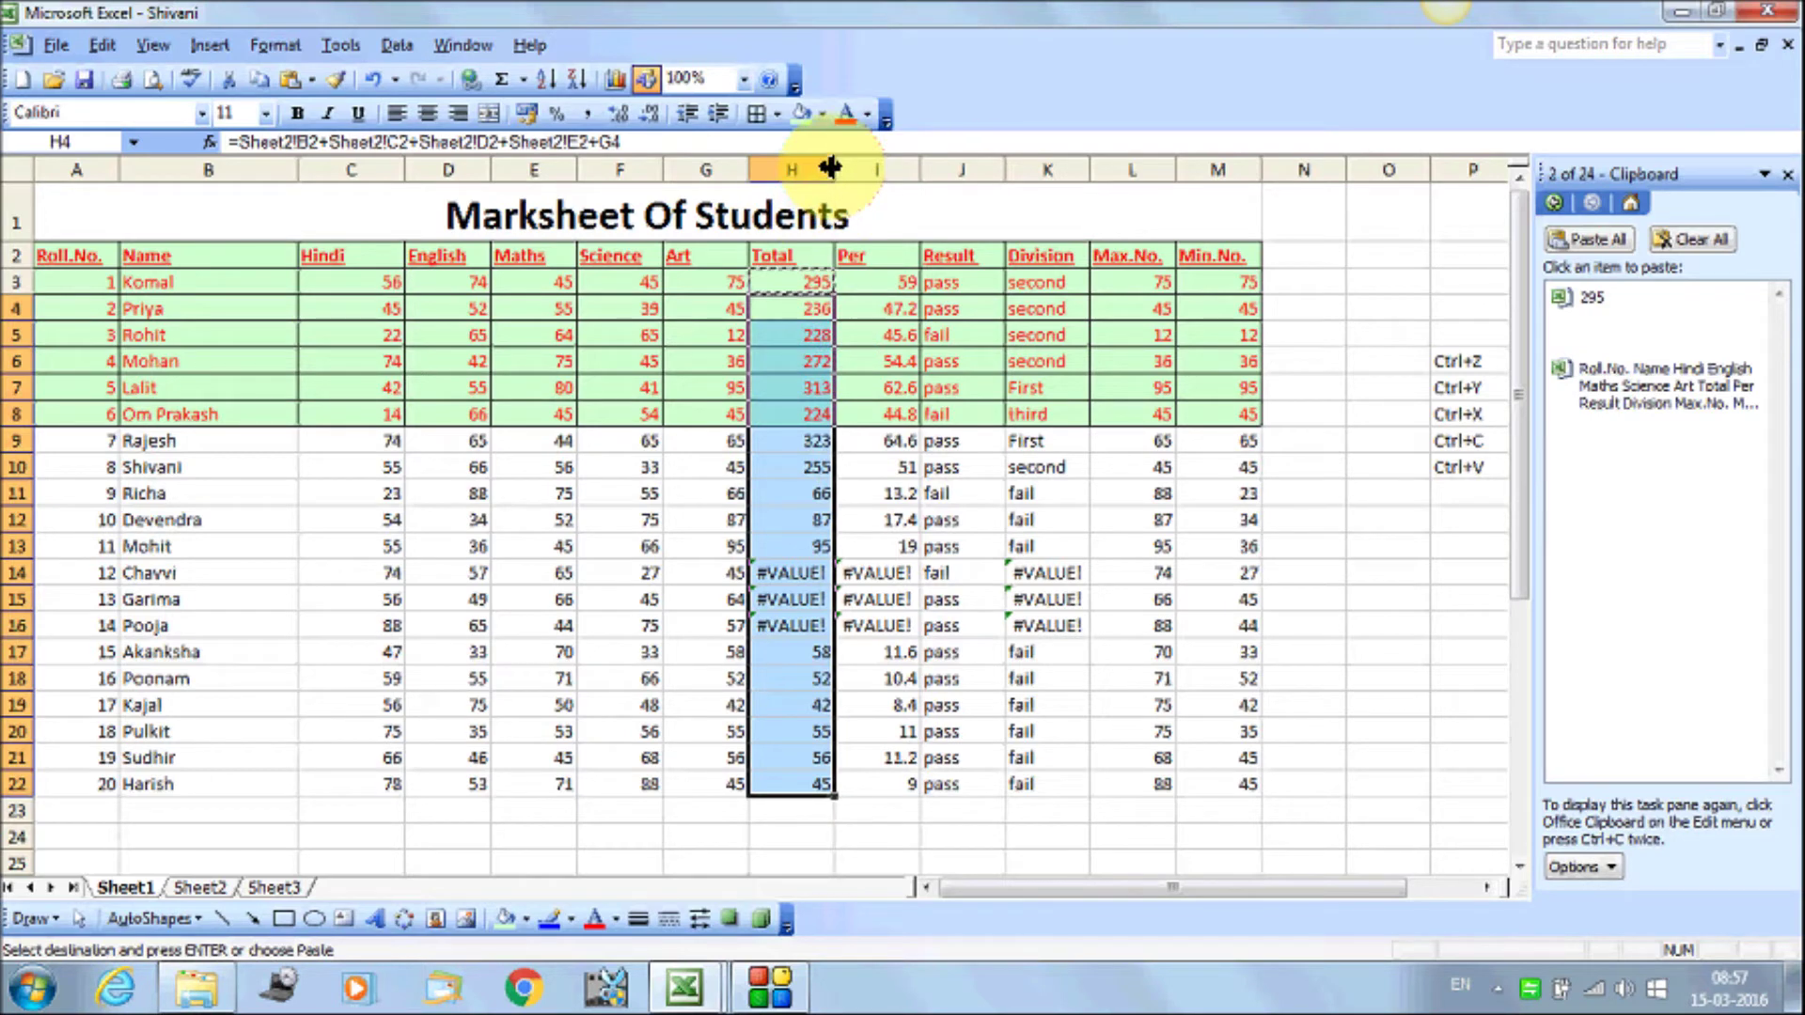
{"action": "left_click_drag", "start_coordinate": [830, 167], "coordinate": [823, 167]}
Compare the #VALUE! formulas in H14:H16 with working totals like H5
{"action": "left_click", "coordinate": [785, 576]}
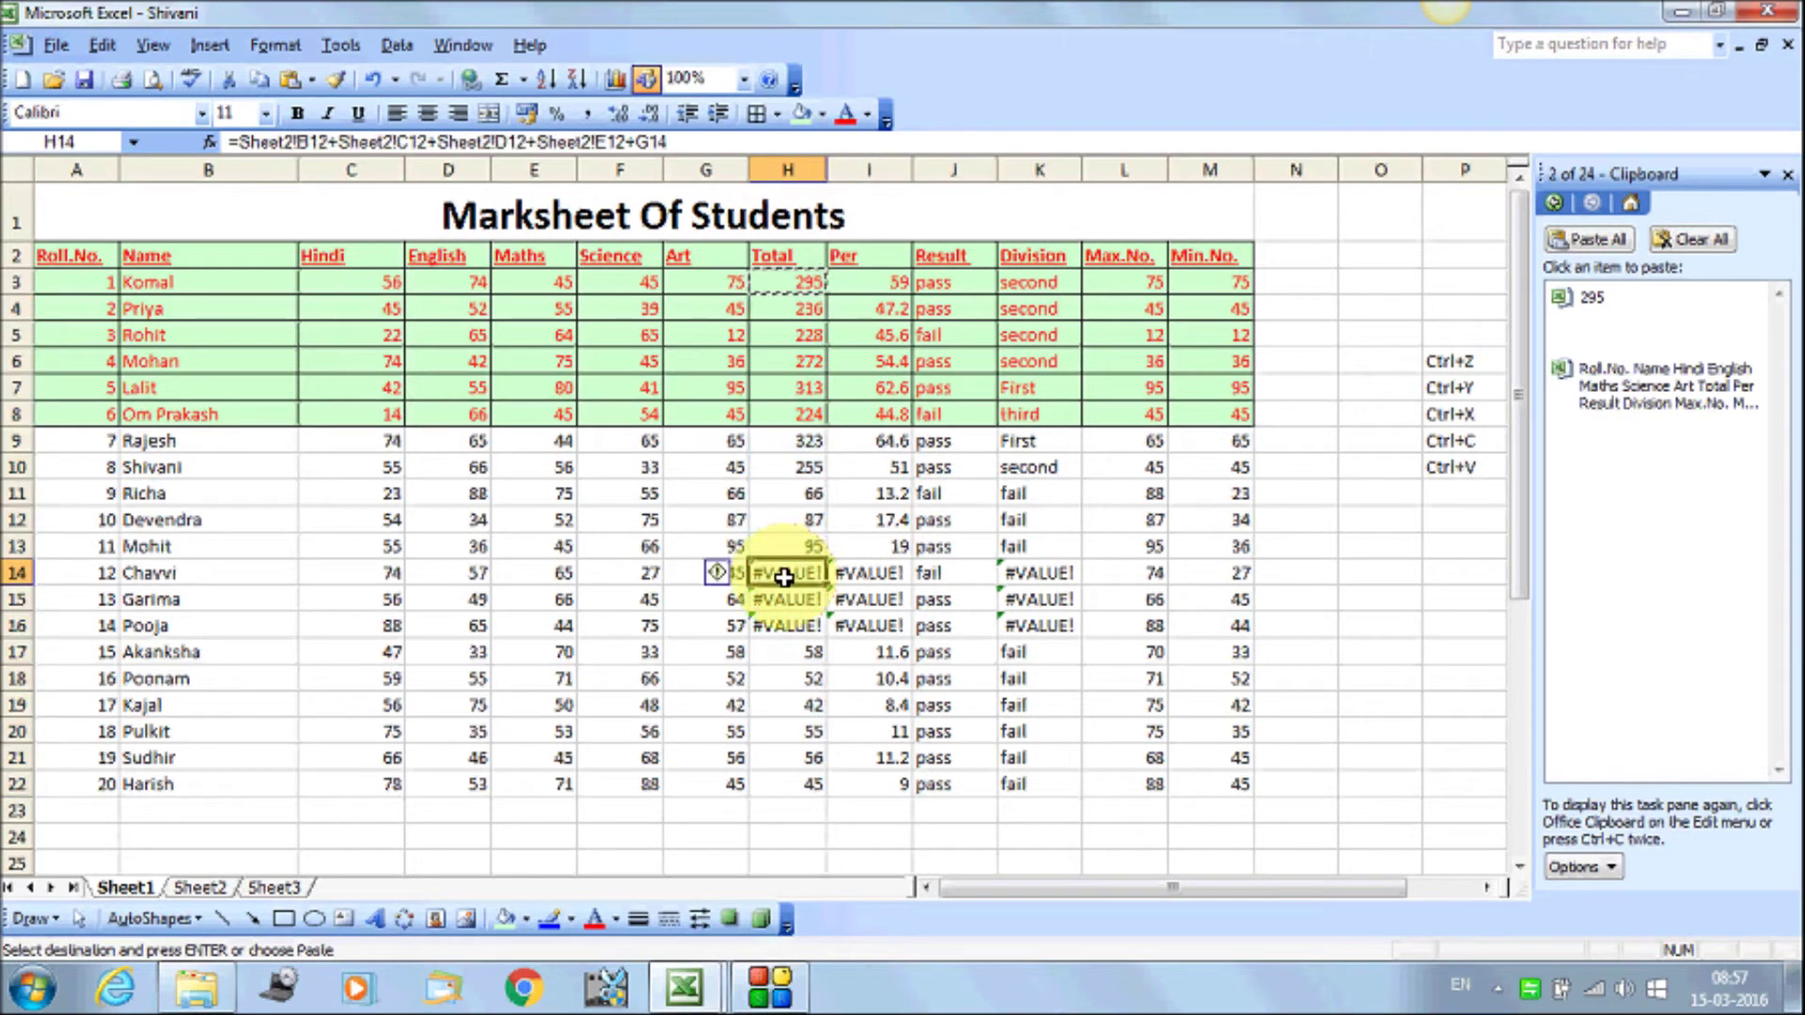
{"action": "left_click", "coordinate": [785, 625]}
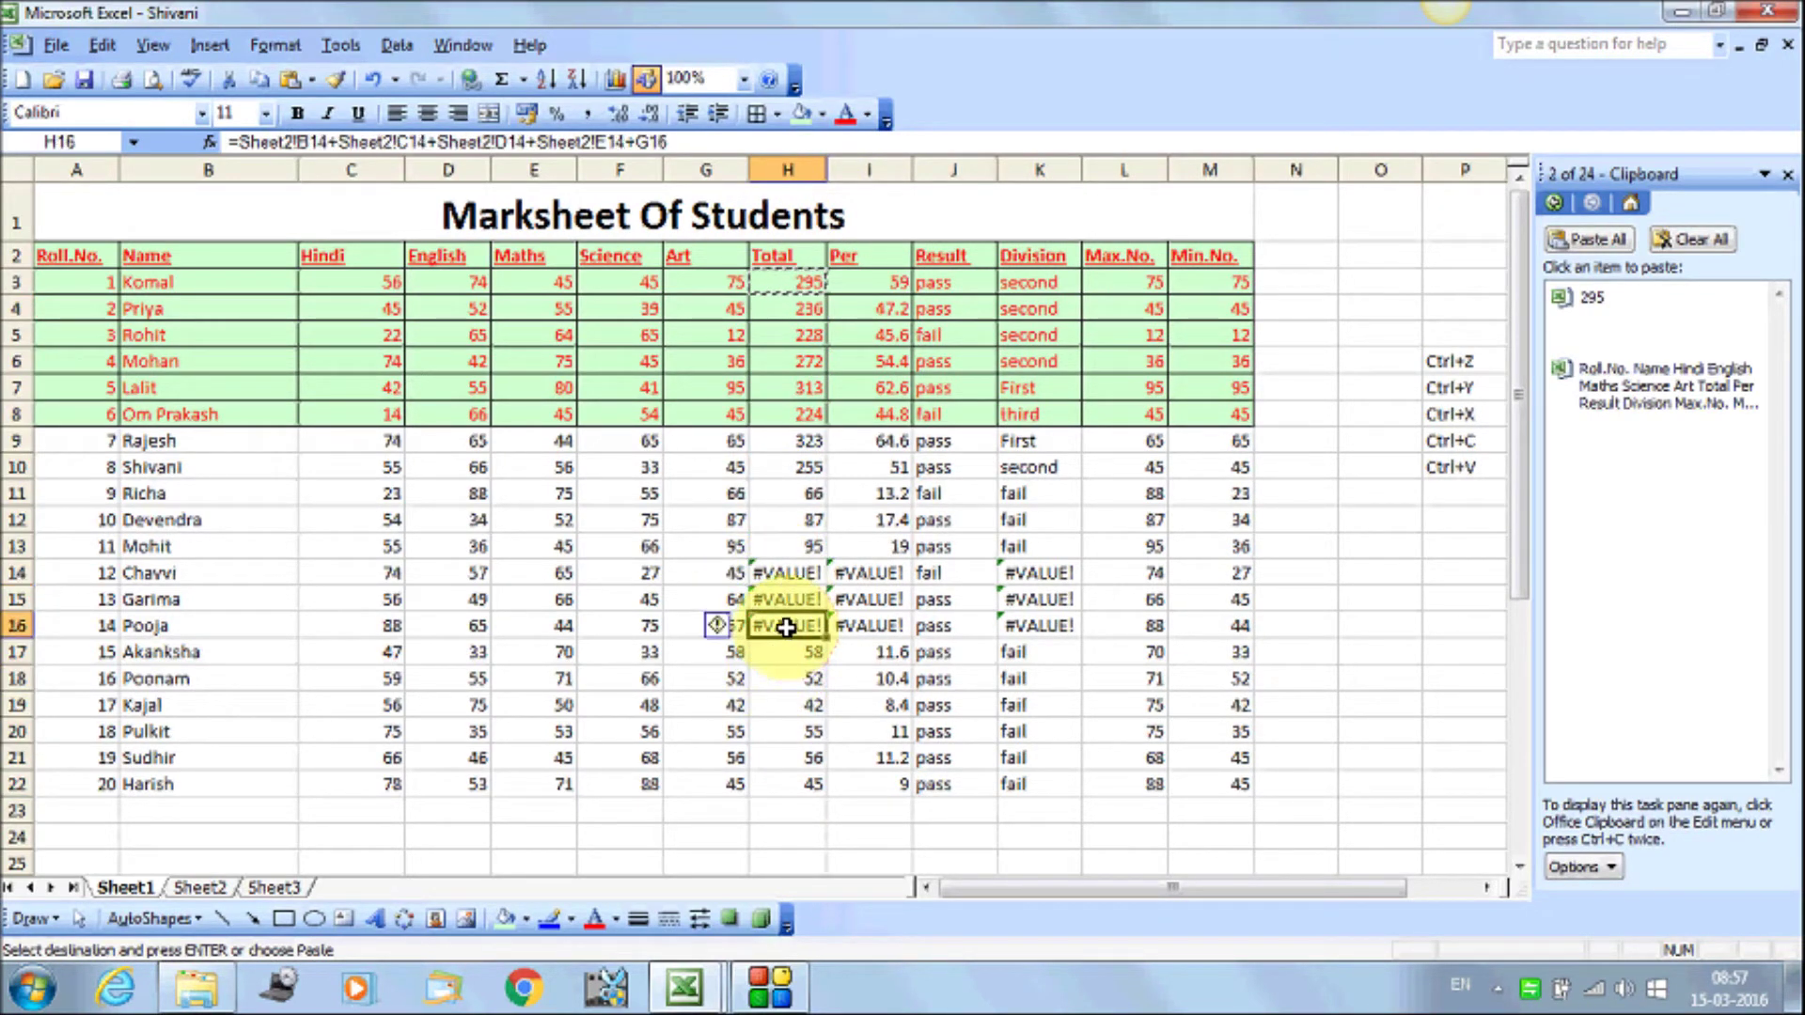
{"action": "left_click", "coordinate": [790, 600]}
{"action": "left_click", "coordinate": [798, 573]}
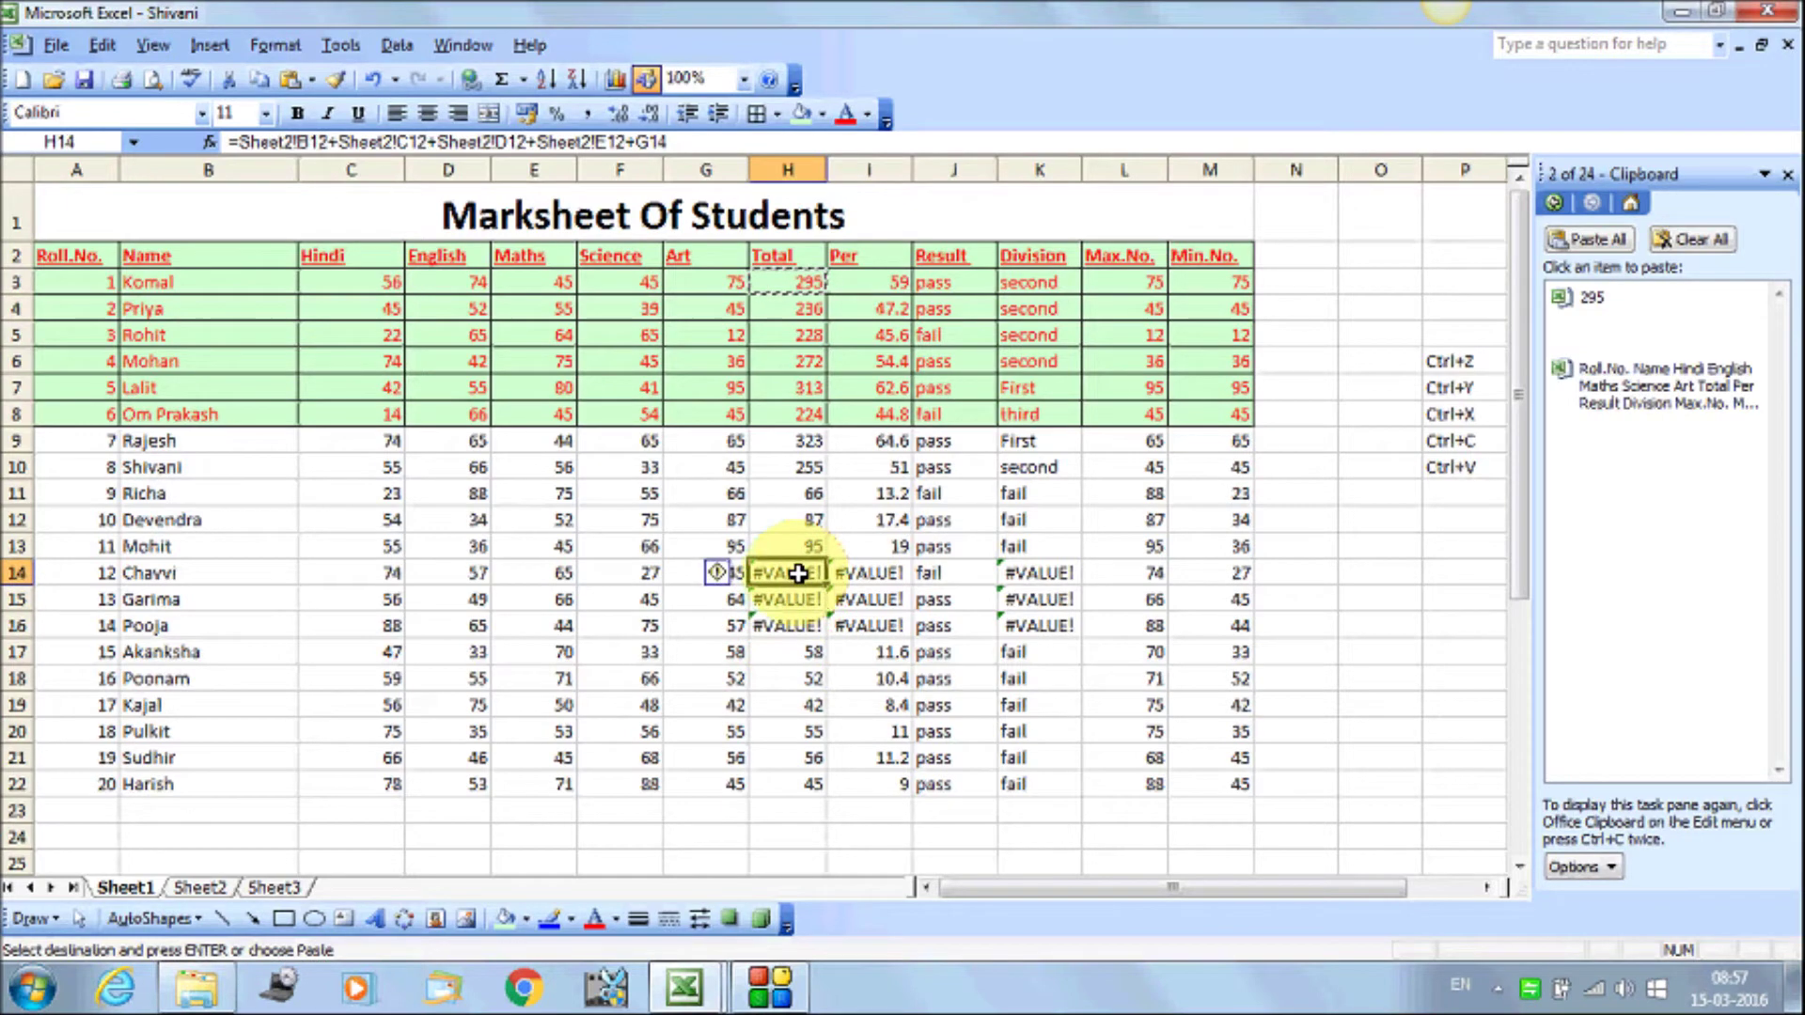
{"action": "left_click", "coordinate": [805, 367]}
{"action": "left_click", "coordinate": [784, 570]}
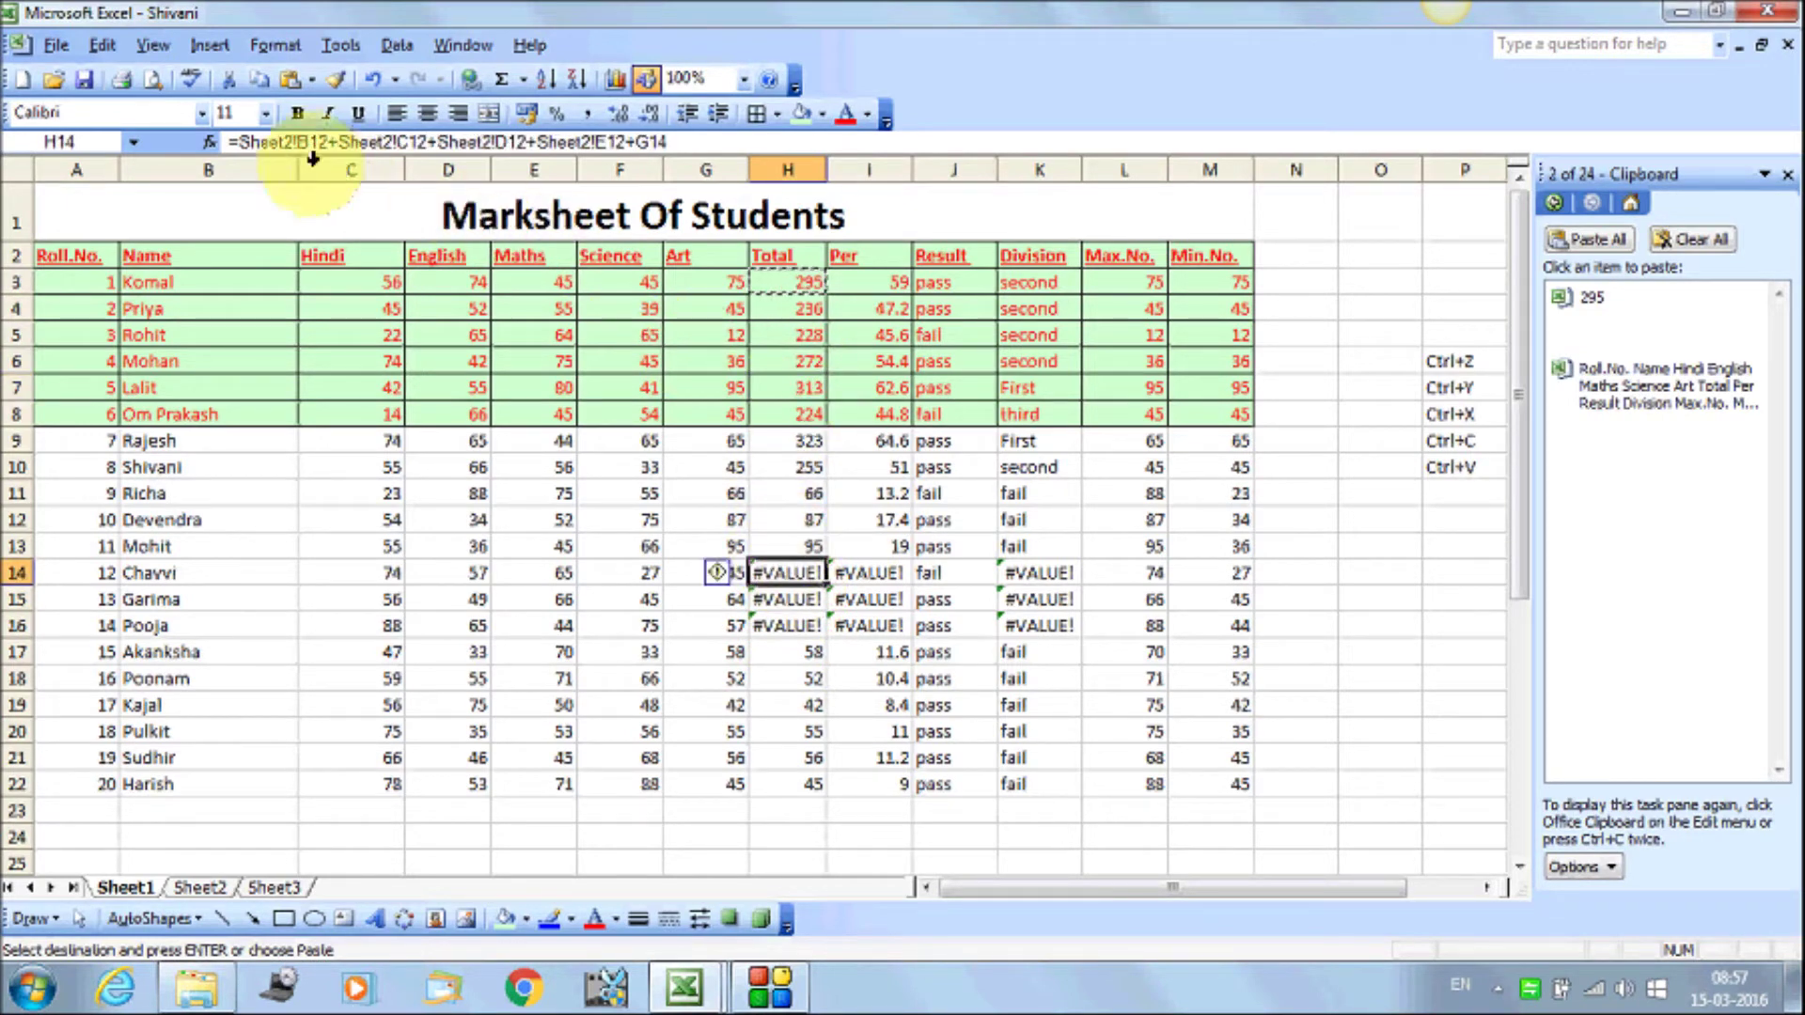
{"action": "left_click", "coordinate": [790, 337]}
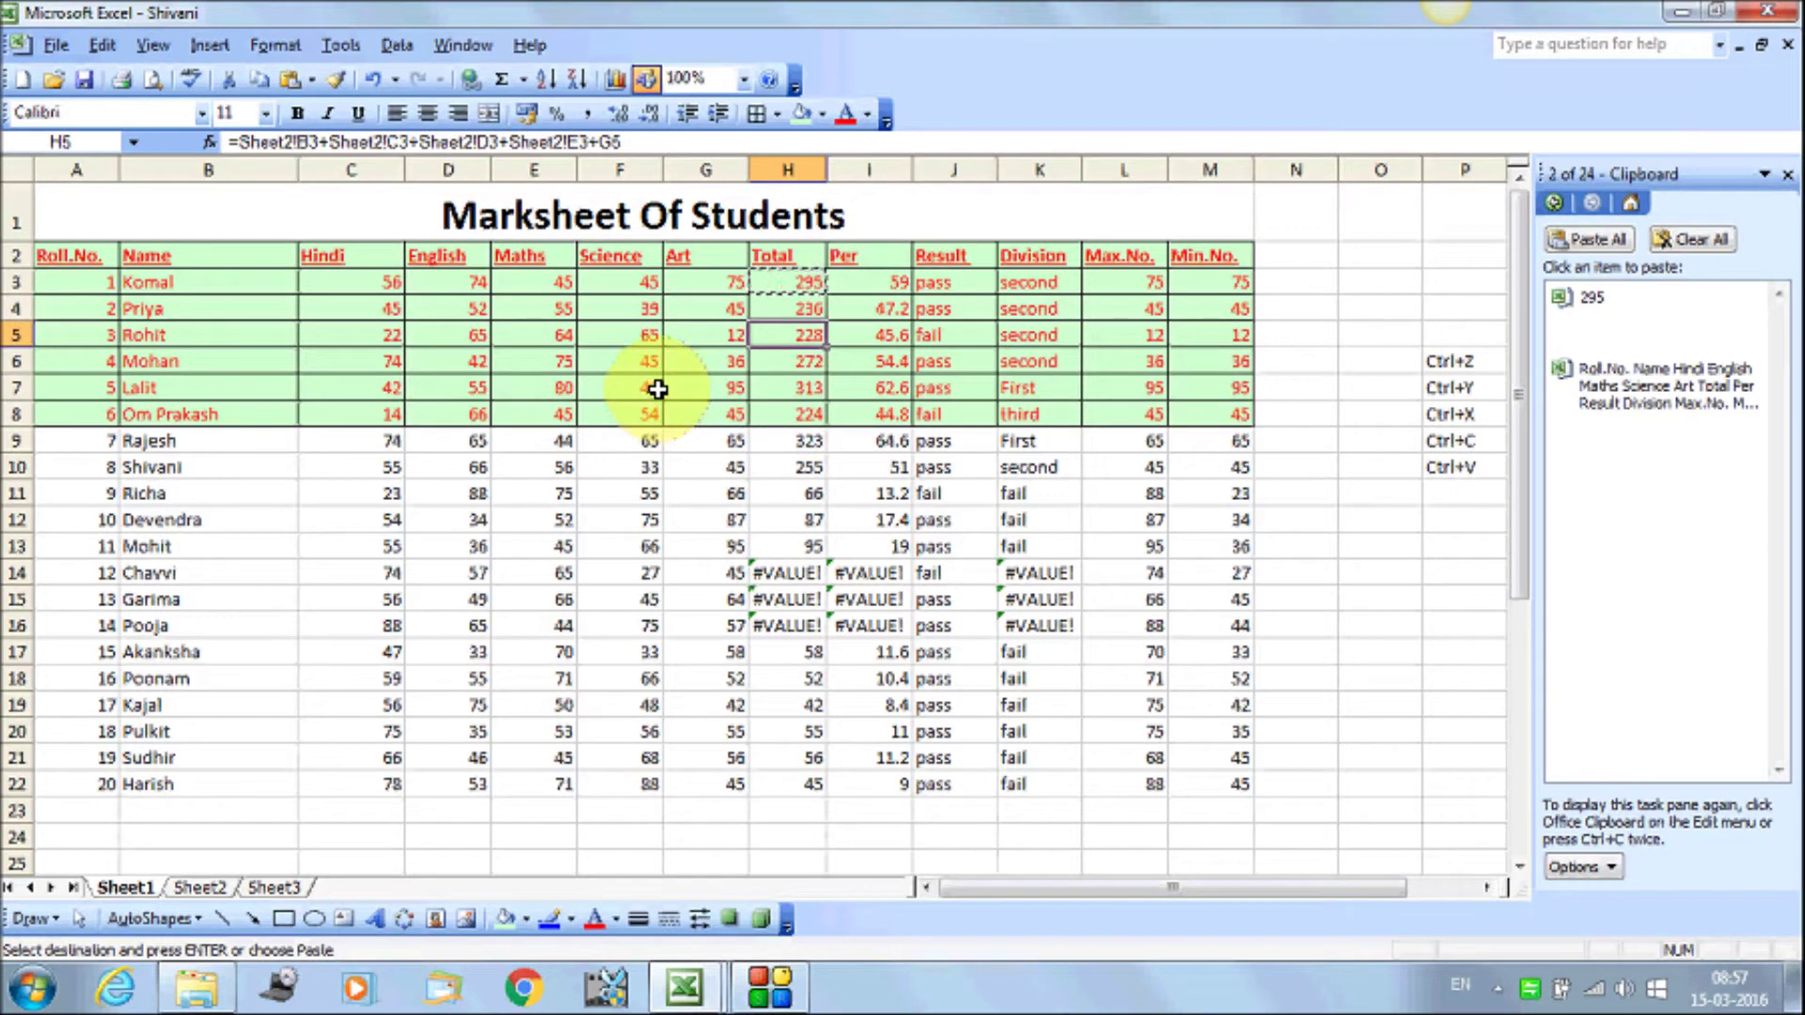
Clear H4:H22 and paste the copied total formulas again with Ctrl+V
{"action": "key", "text": "Up"}
{"action": "key", "text": "ctrl+shift+Down"}
{"action": "key", "text": "Delete"}
{"action": "key", "text": "ctrl+v"}
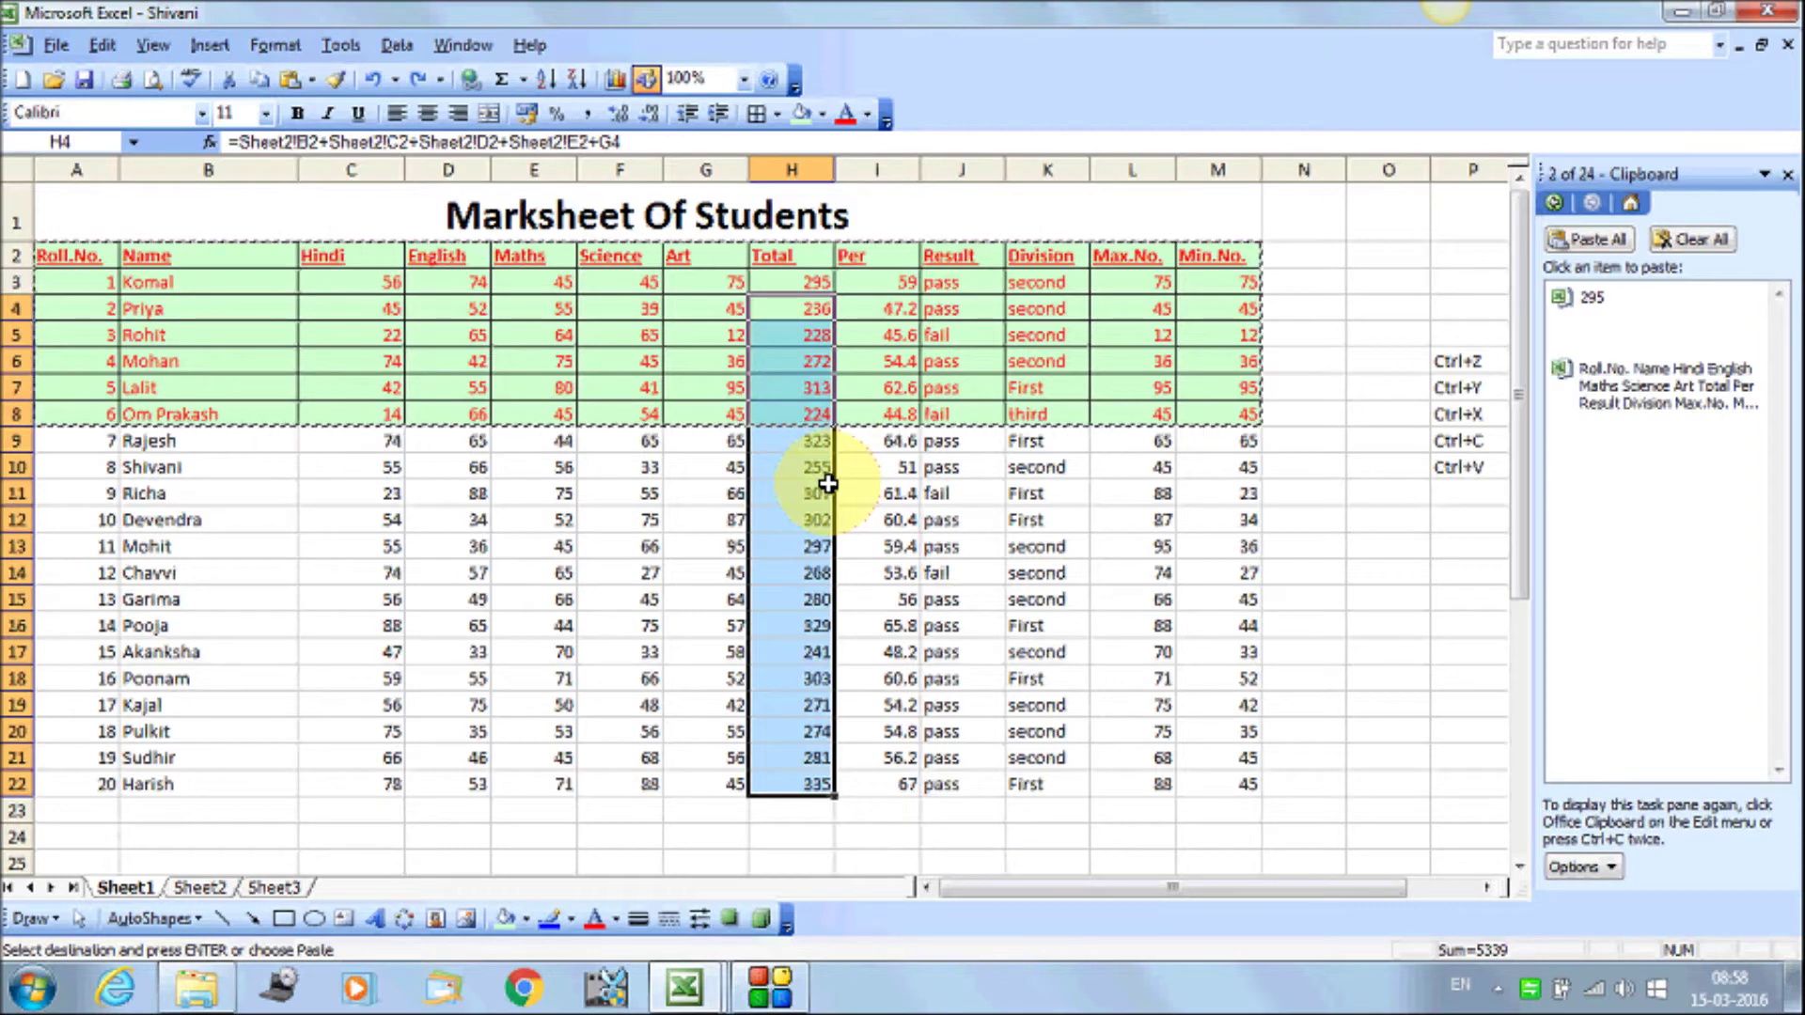
{"action": "left_click", "coordinate": [102, 44]}
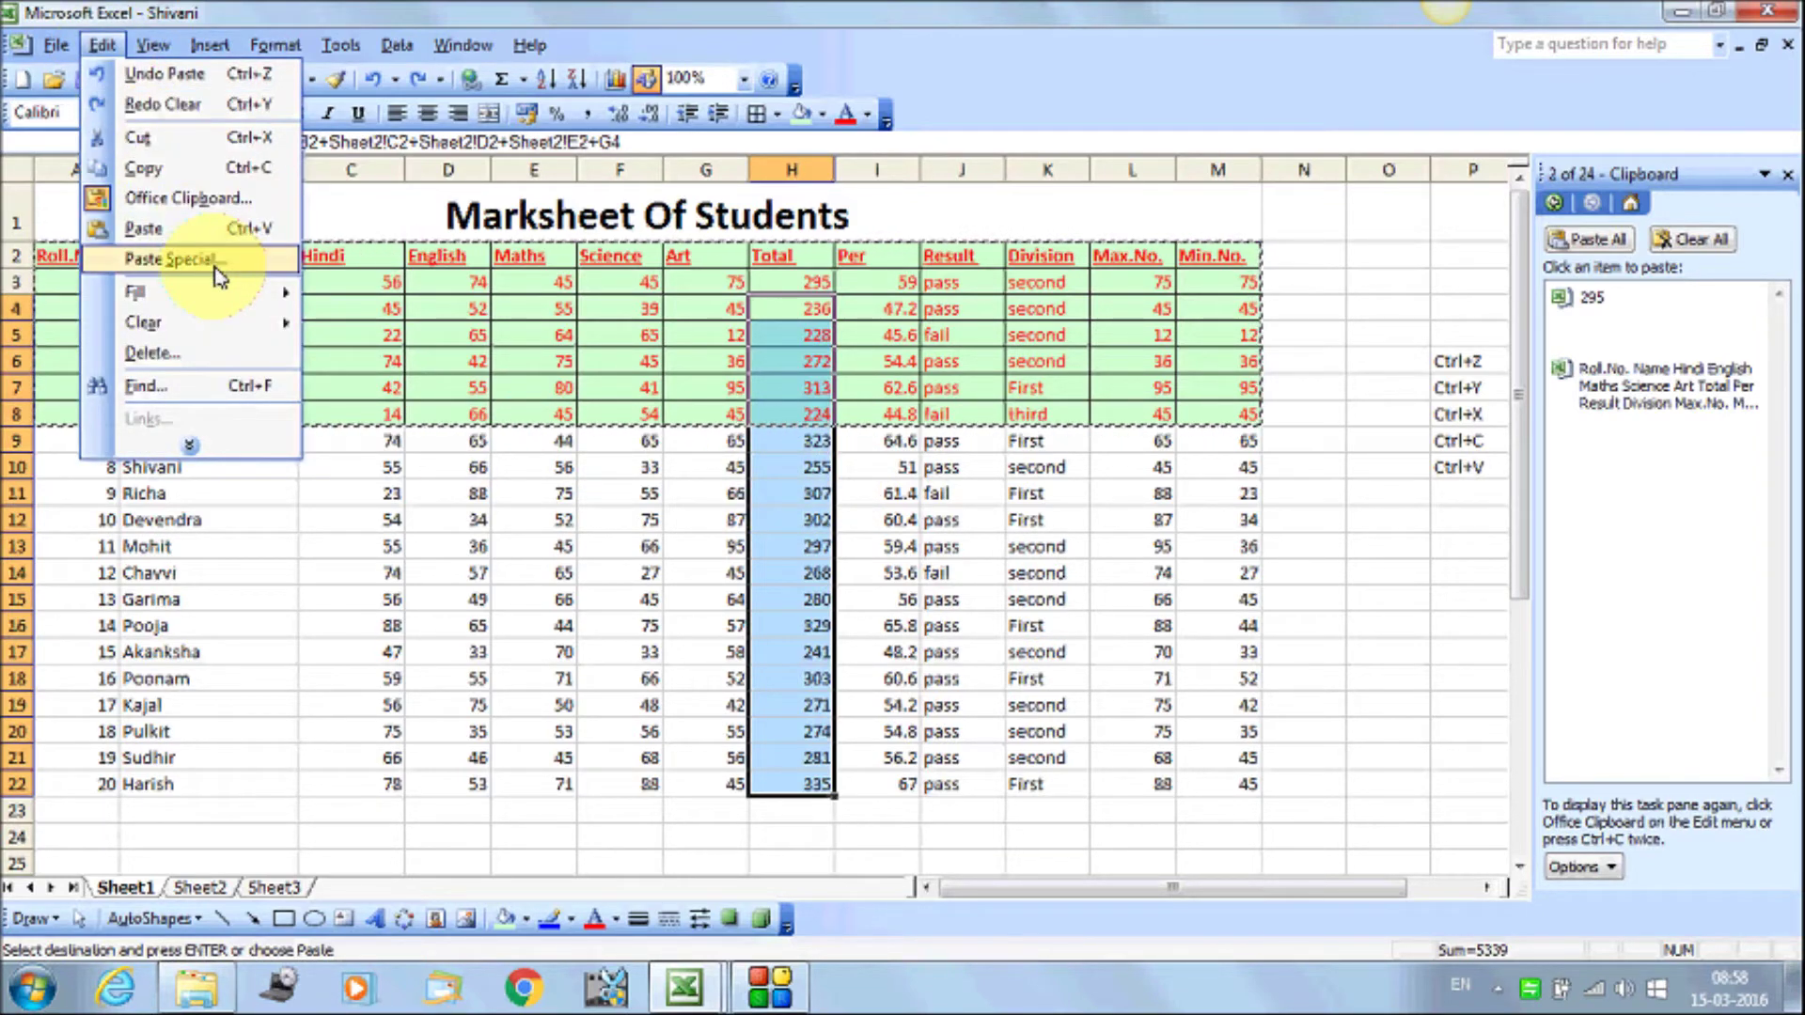
{"action": "left_click", "coordinate": [218, 263]}
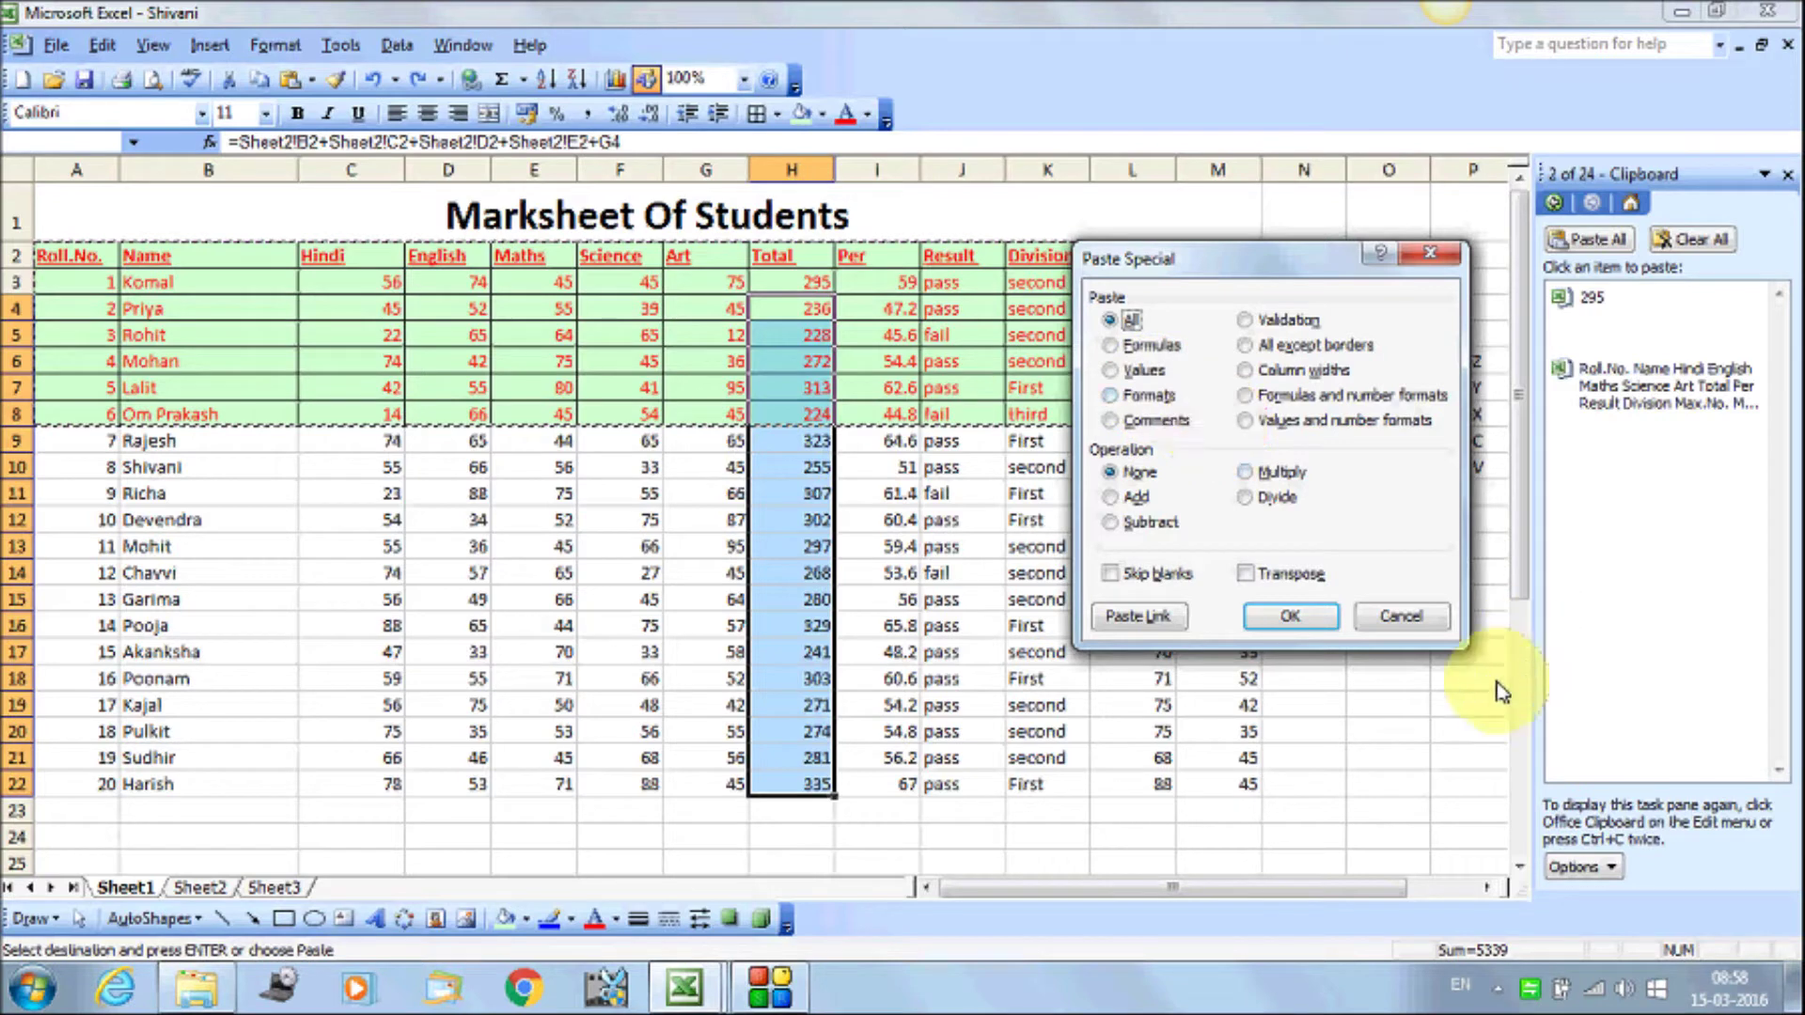
{"action": "left_click", "coordinate": [1391, 628]}
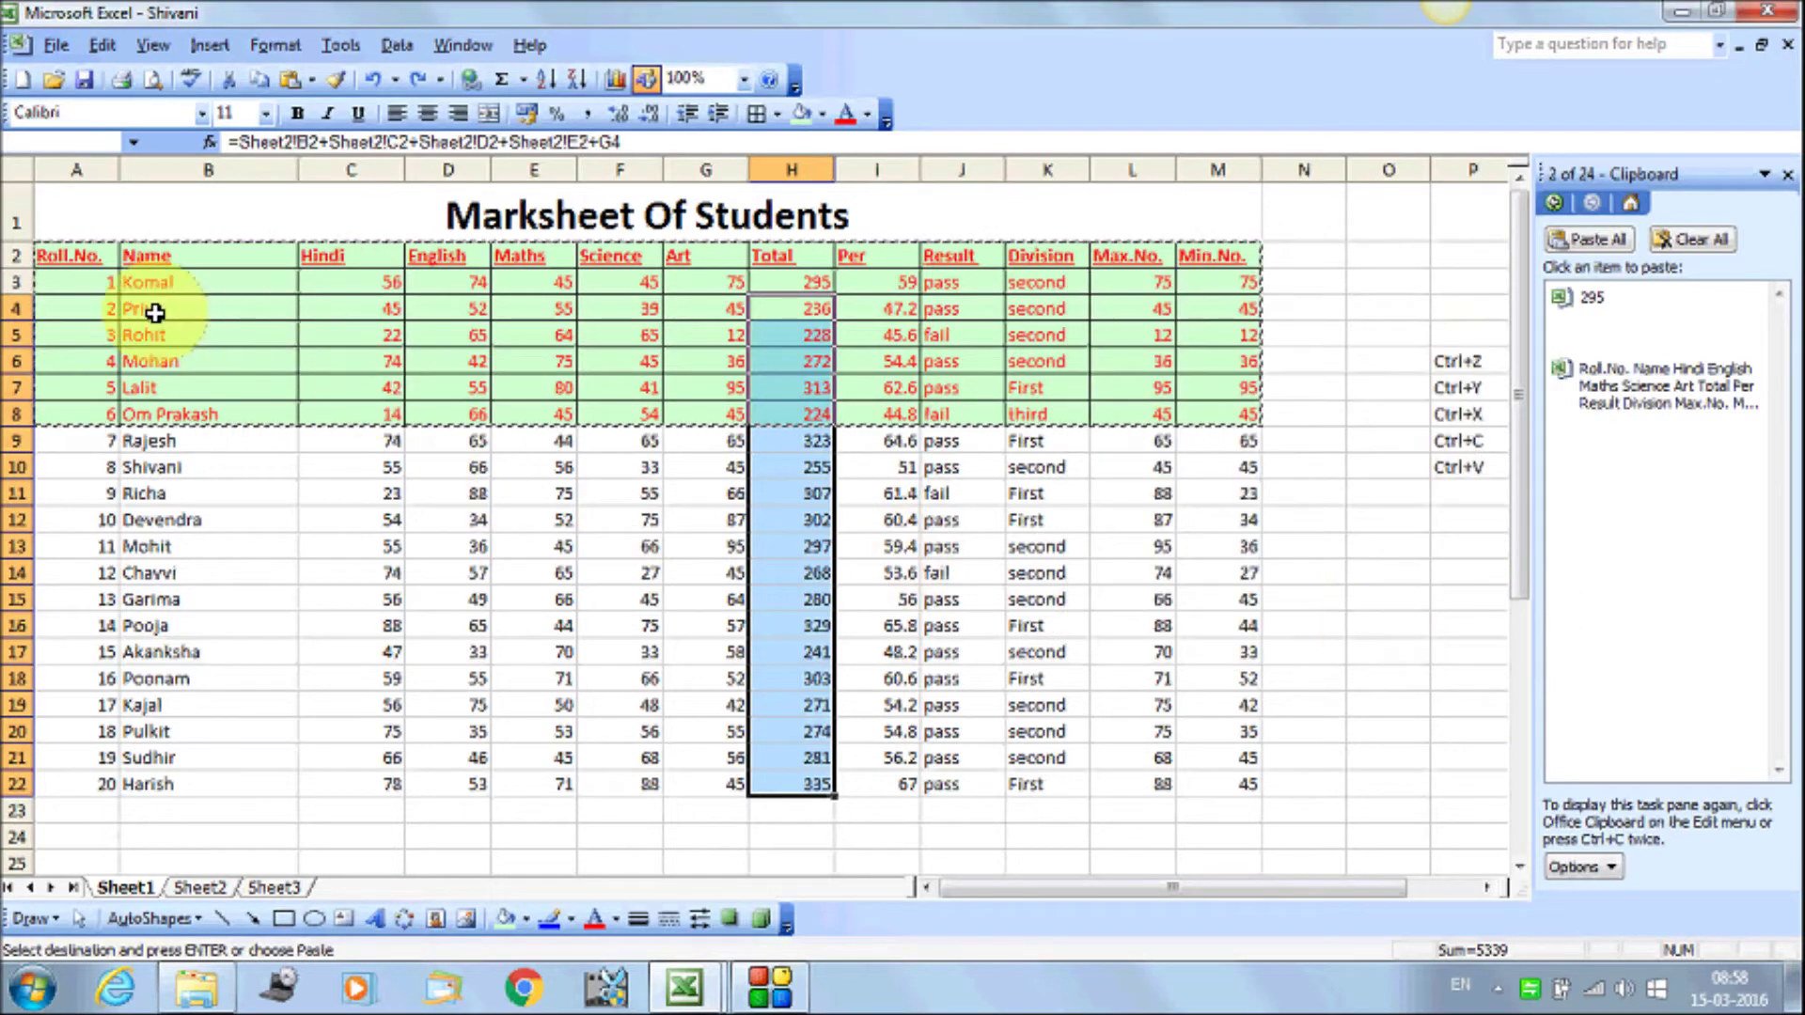
{"action": "left_click_drag", "start_coordinate": [58, 251], "coordinate": [707, 411]}
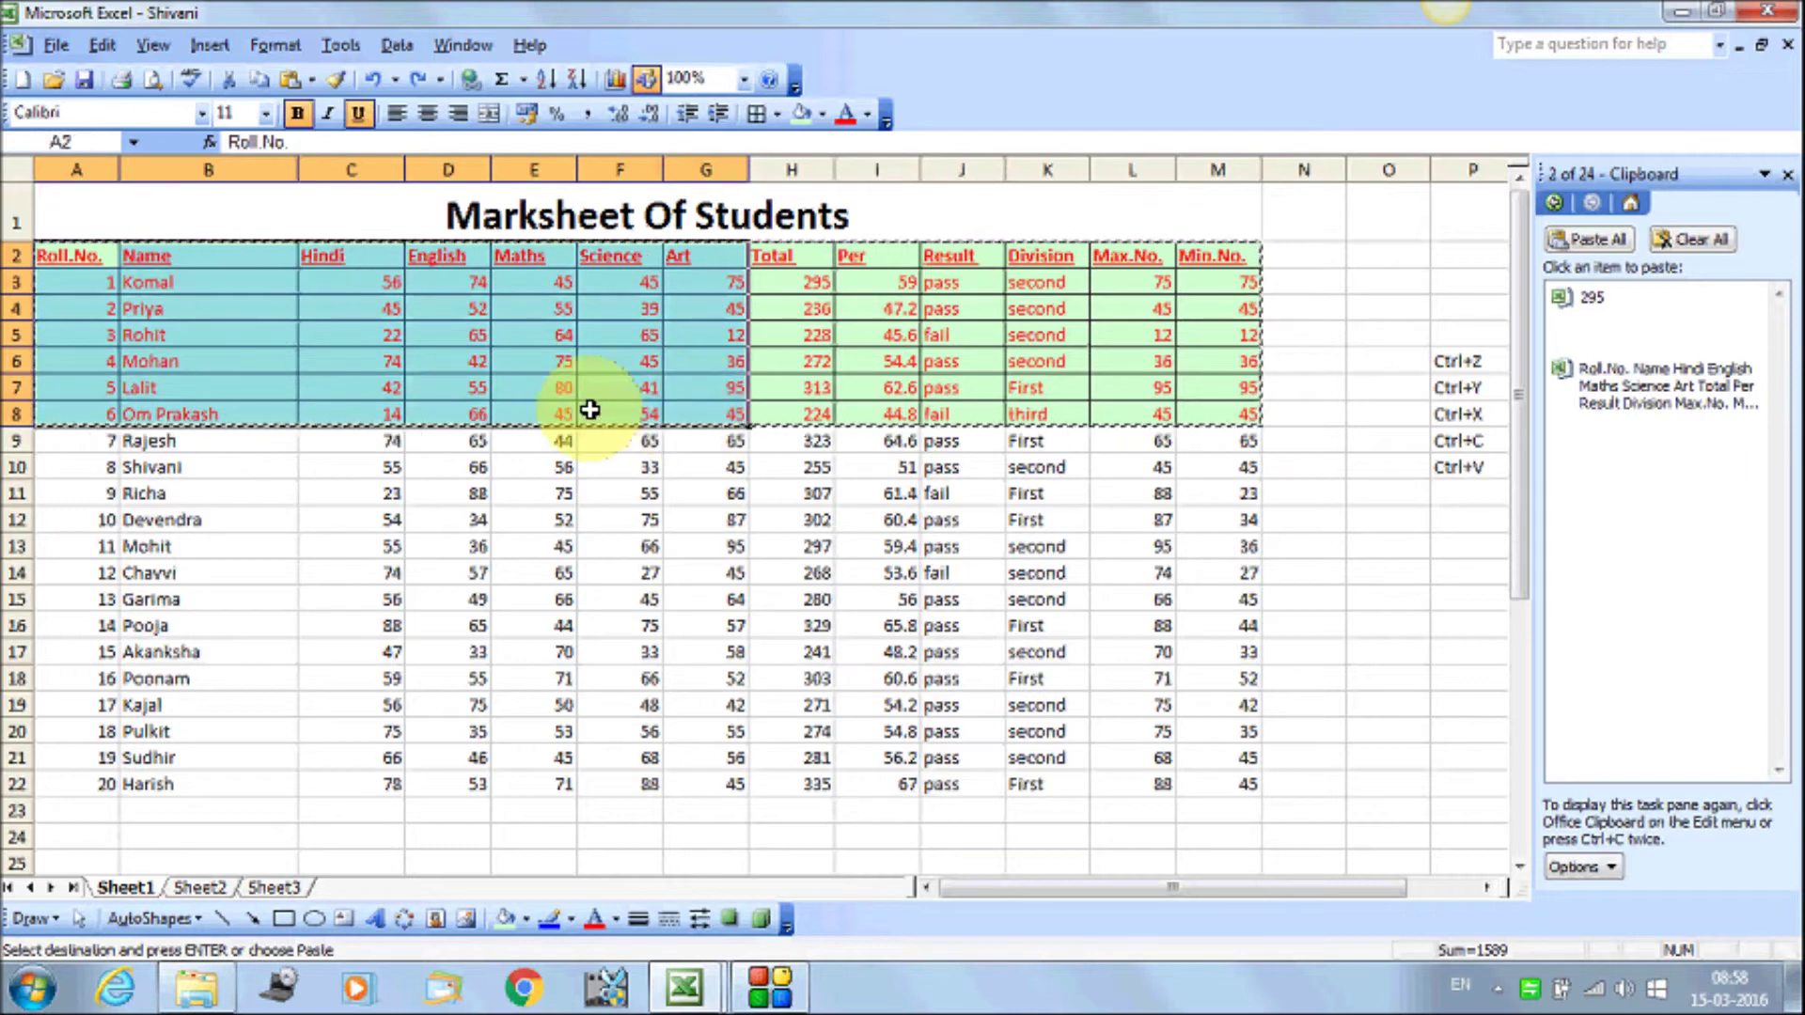
Copy the Roll.No.-to-Art block A2:G8 and select cell A33
{"action": "left_click", "coordinate": [101, 45]}
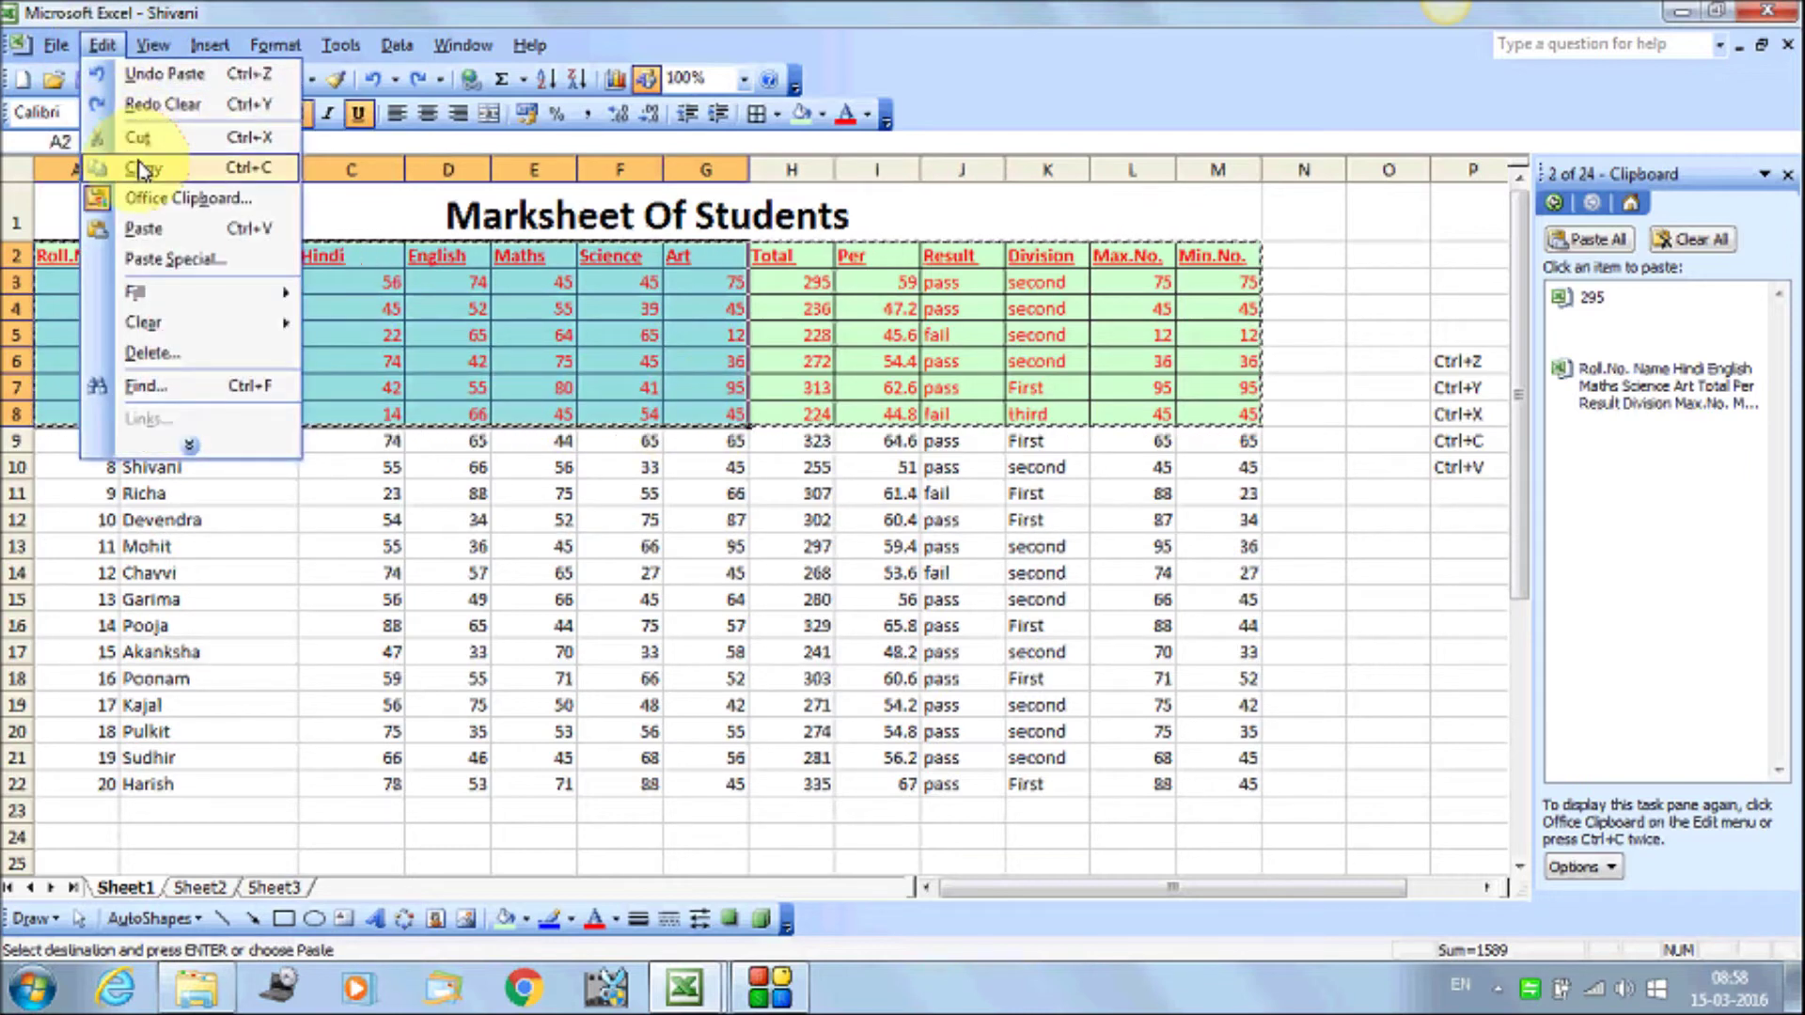
{"action": "left_click", "coordinate": [137, 137]}
{"action": "scroll", "coordinate": [435, 411], "scroll_direction": "down", "scroll_amount": 1}
{"action": "scroll", "coordinate": [335, 696], "scroll_direction": "down", "scroll_amount": 3}
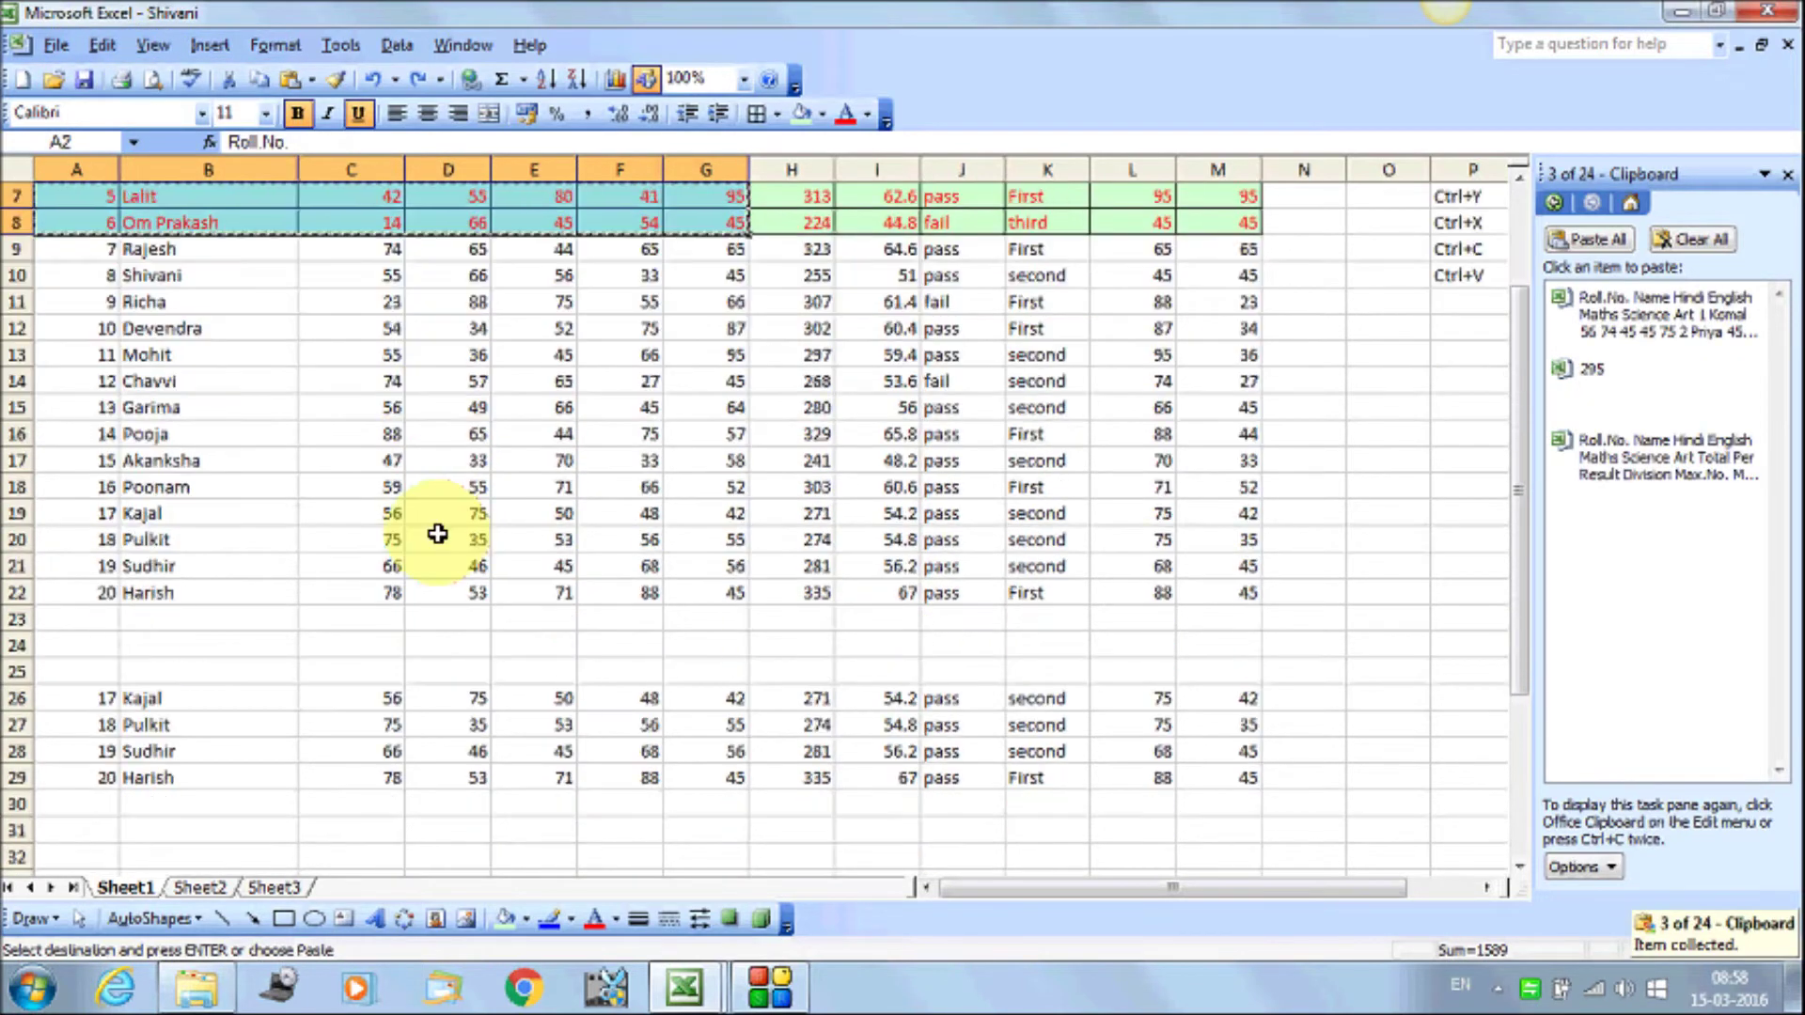
{"action": "scroll", "coordinate": [302, 693], "scroll_direction": "down", "scroll_amount": 2}
{"action": "left_click", "coordinate": [106, 575]}
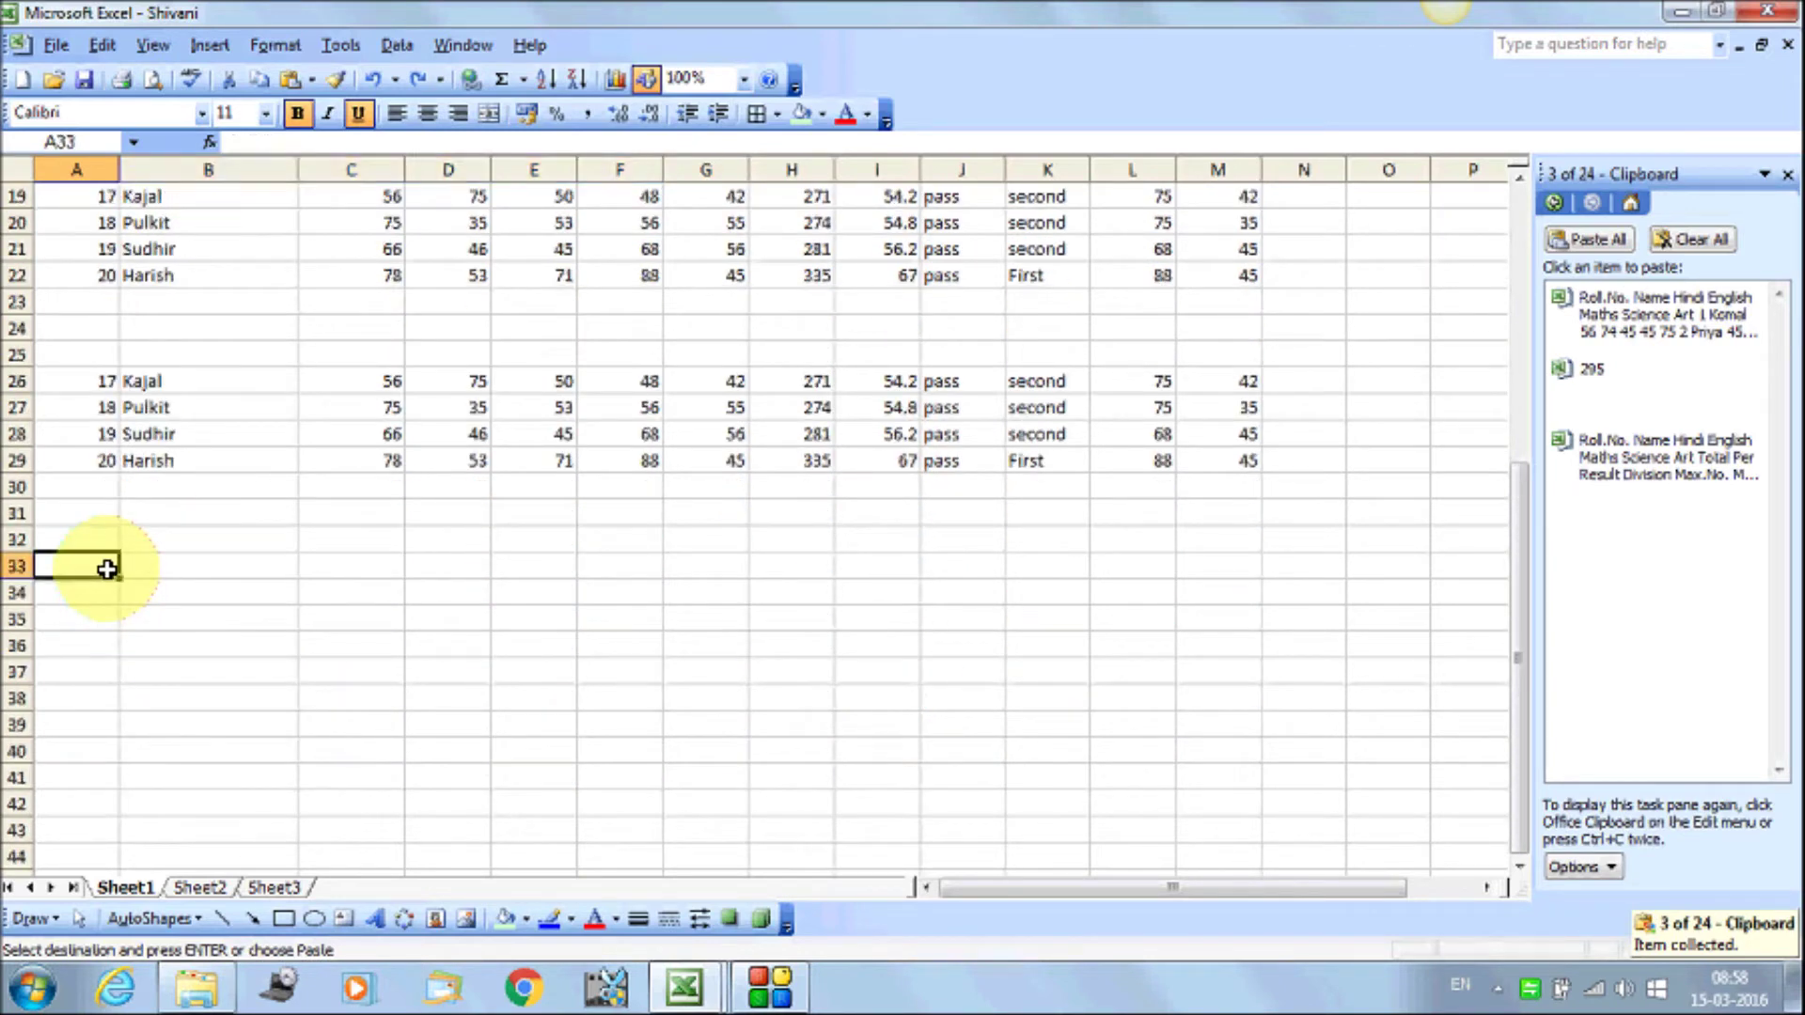
Paste the block into A33 as values only via Paste Special
{"action": "left_click", "coordinate": [103, 47]}
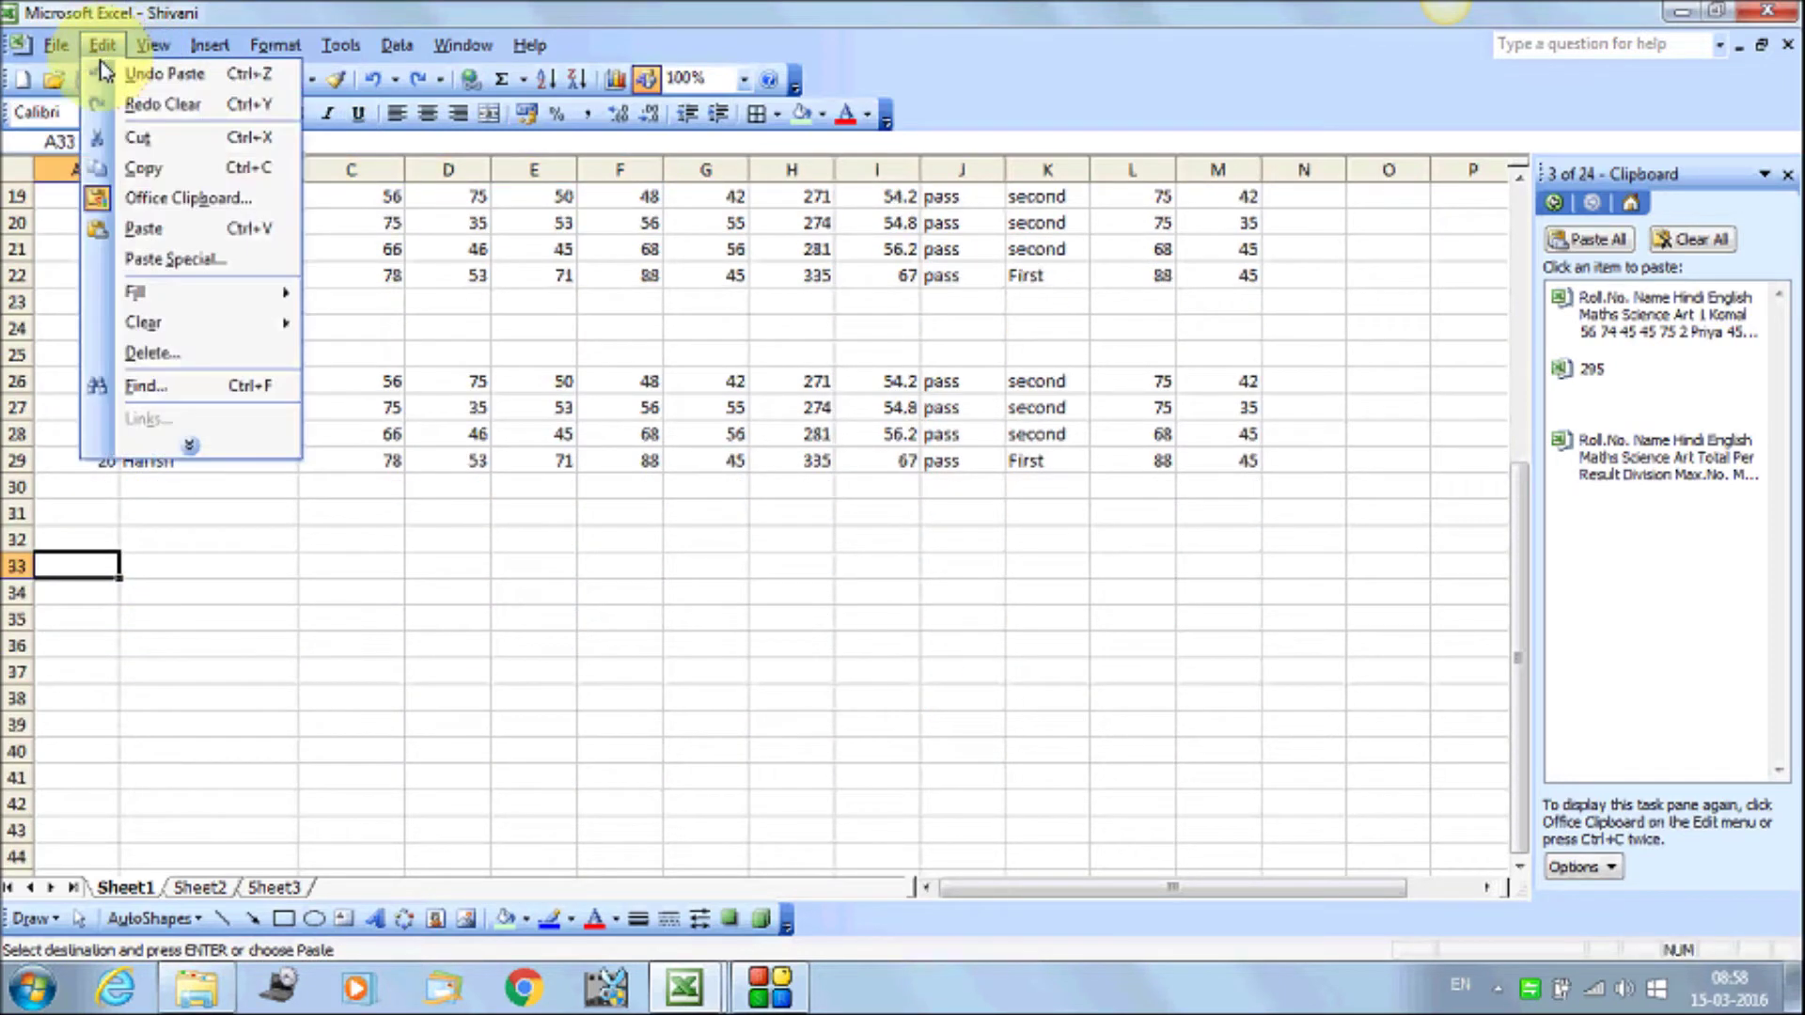
{"action": "left_click", "coordinate": [167, 264]}
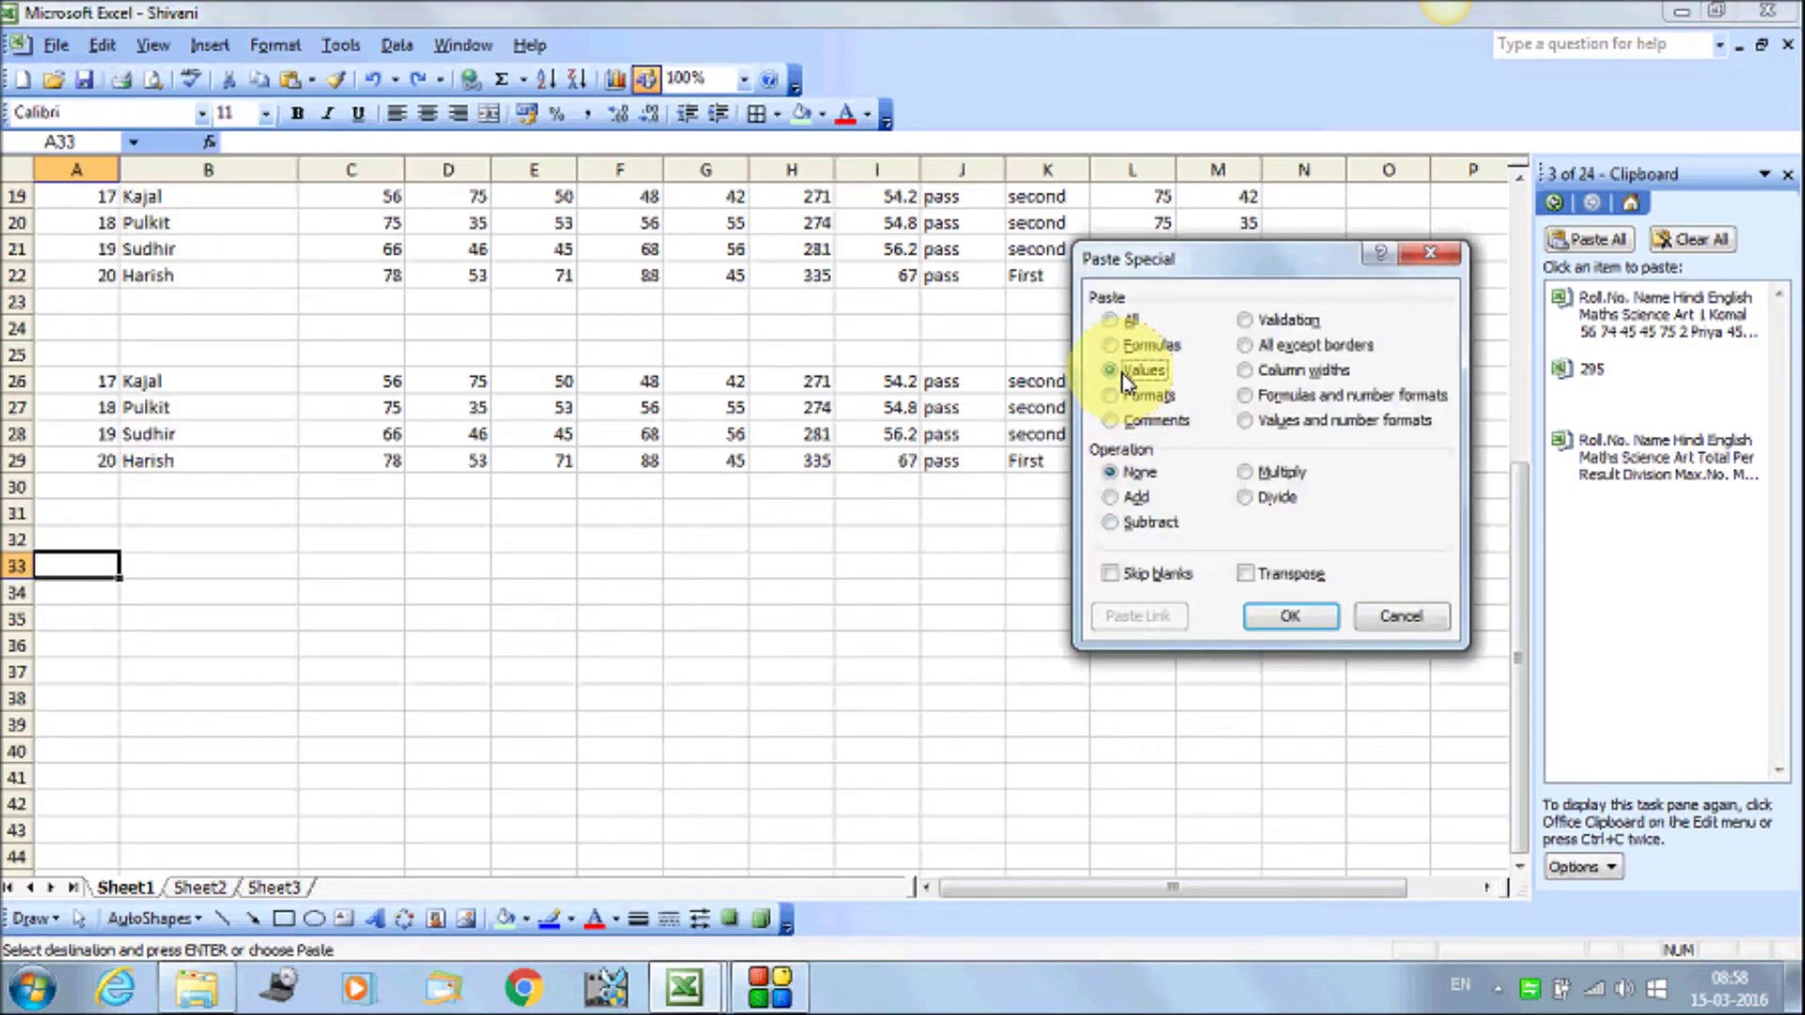
{"action": "left_click", "coordinate": [1291, 619]}
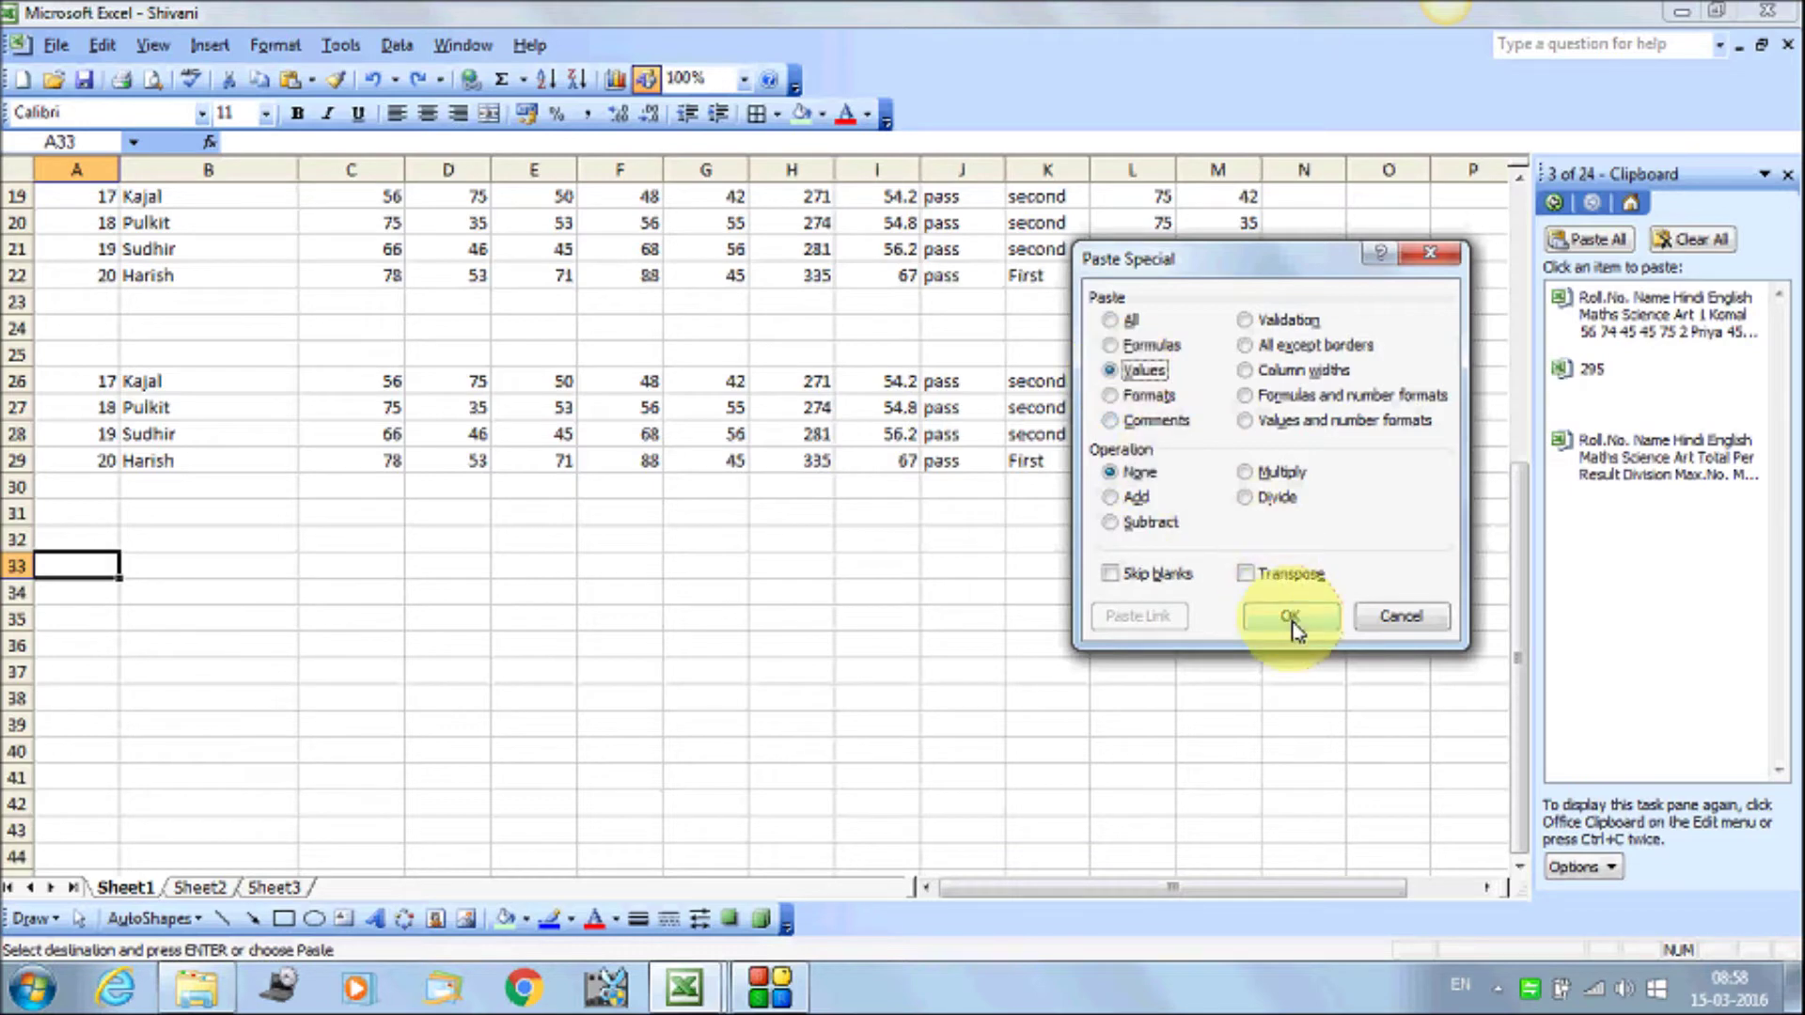
{"action": "scroll", "coordinate": [188, 752], "scroll_direction": "up", "scroll_amount": 1}
{"action": "scroll", "coordinate": [132, 731], "scroll_direction": "up", "scroll_amount": 5}
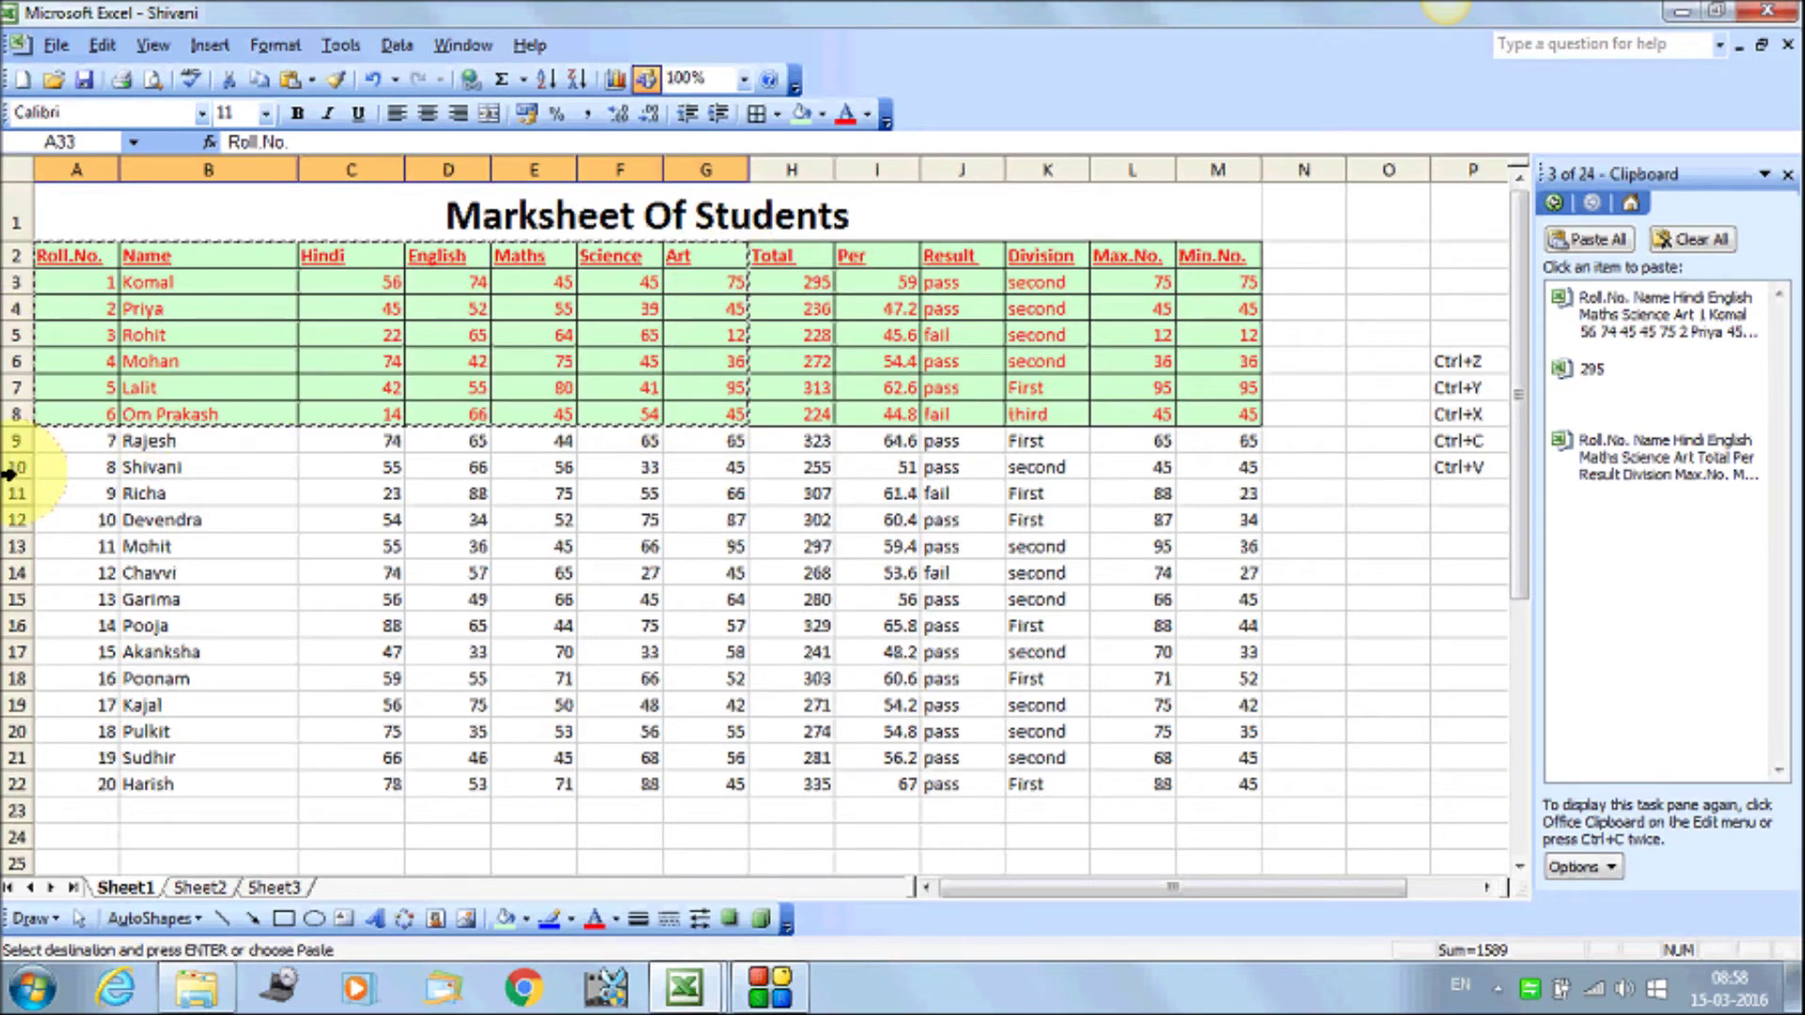
{"action": "scroll", "coordinate": [233, 612], "scroll_direction": "down", "scroll_amount": 3}
{"action": "scroll", "coordinate": [233, 612], "scroll_direction": "down", "scroll_amount": 3}
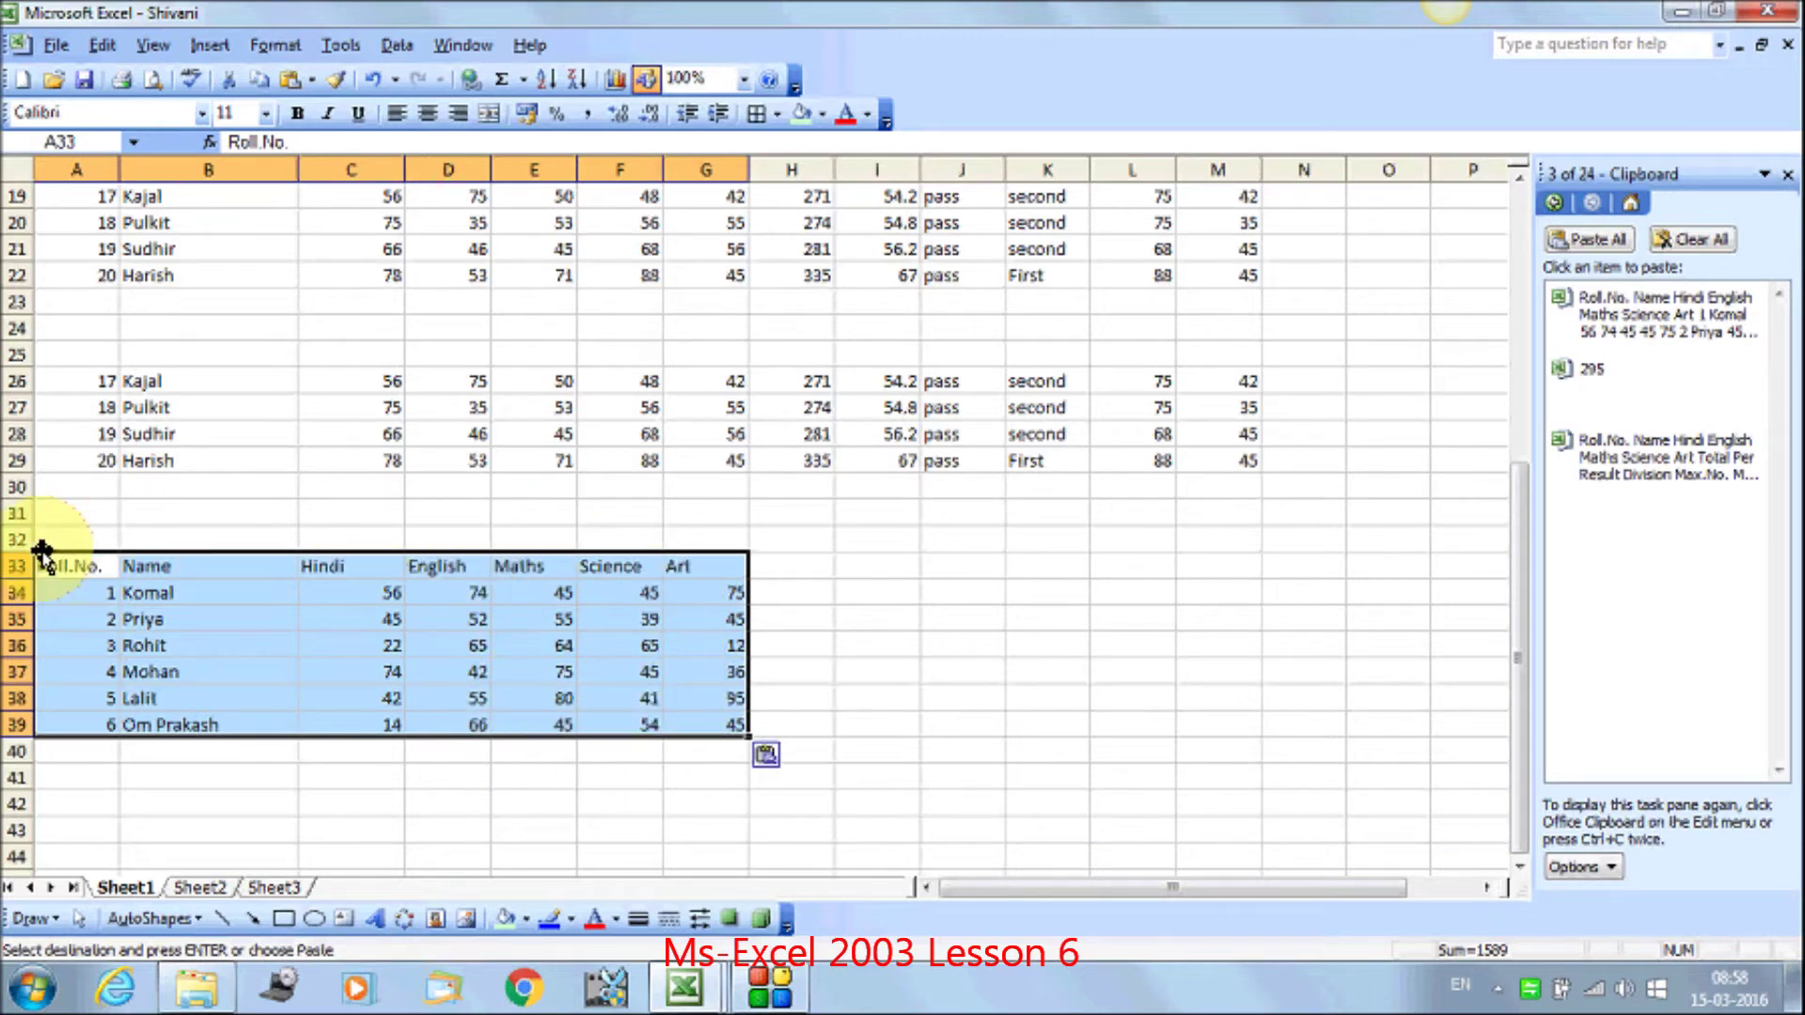
{"action": "scroll", "coordinate": [366, 850], "scroll_direction": "up", "scroll_amount": 3}
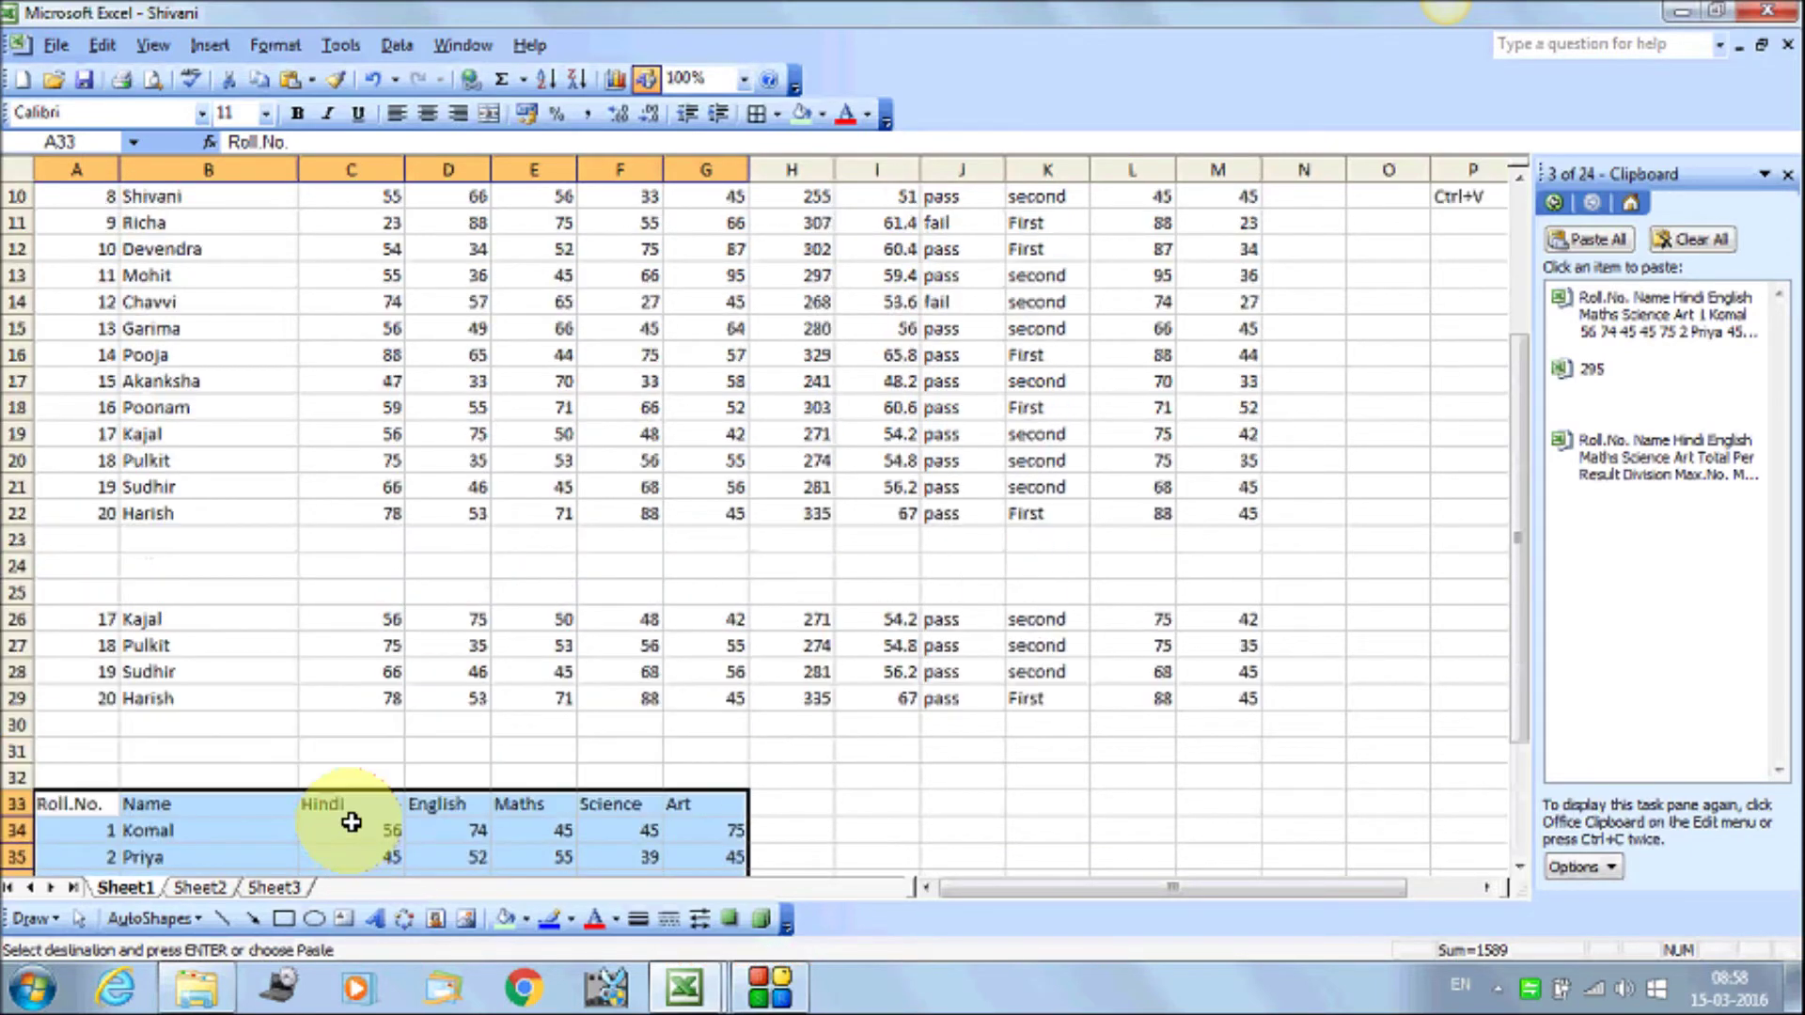
{"action": "scroll", "coordinate": [353, 818], "scroll_direction": "up", "scroll_amount": 3}
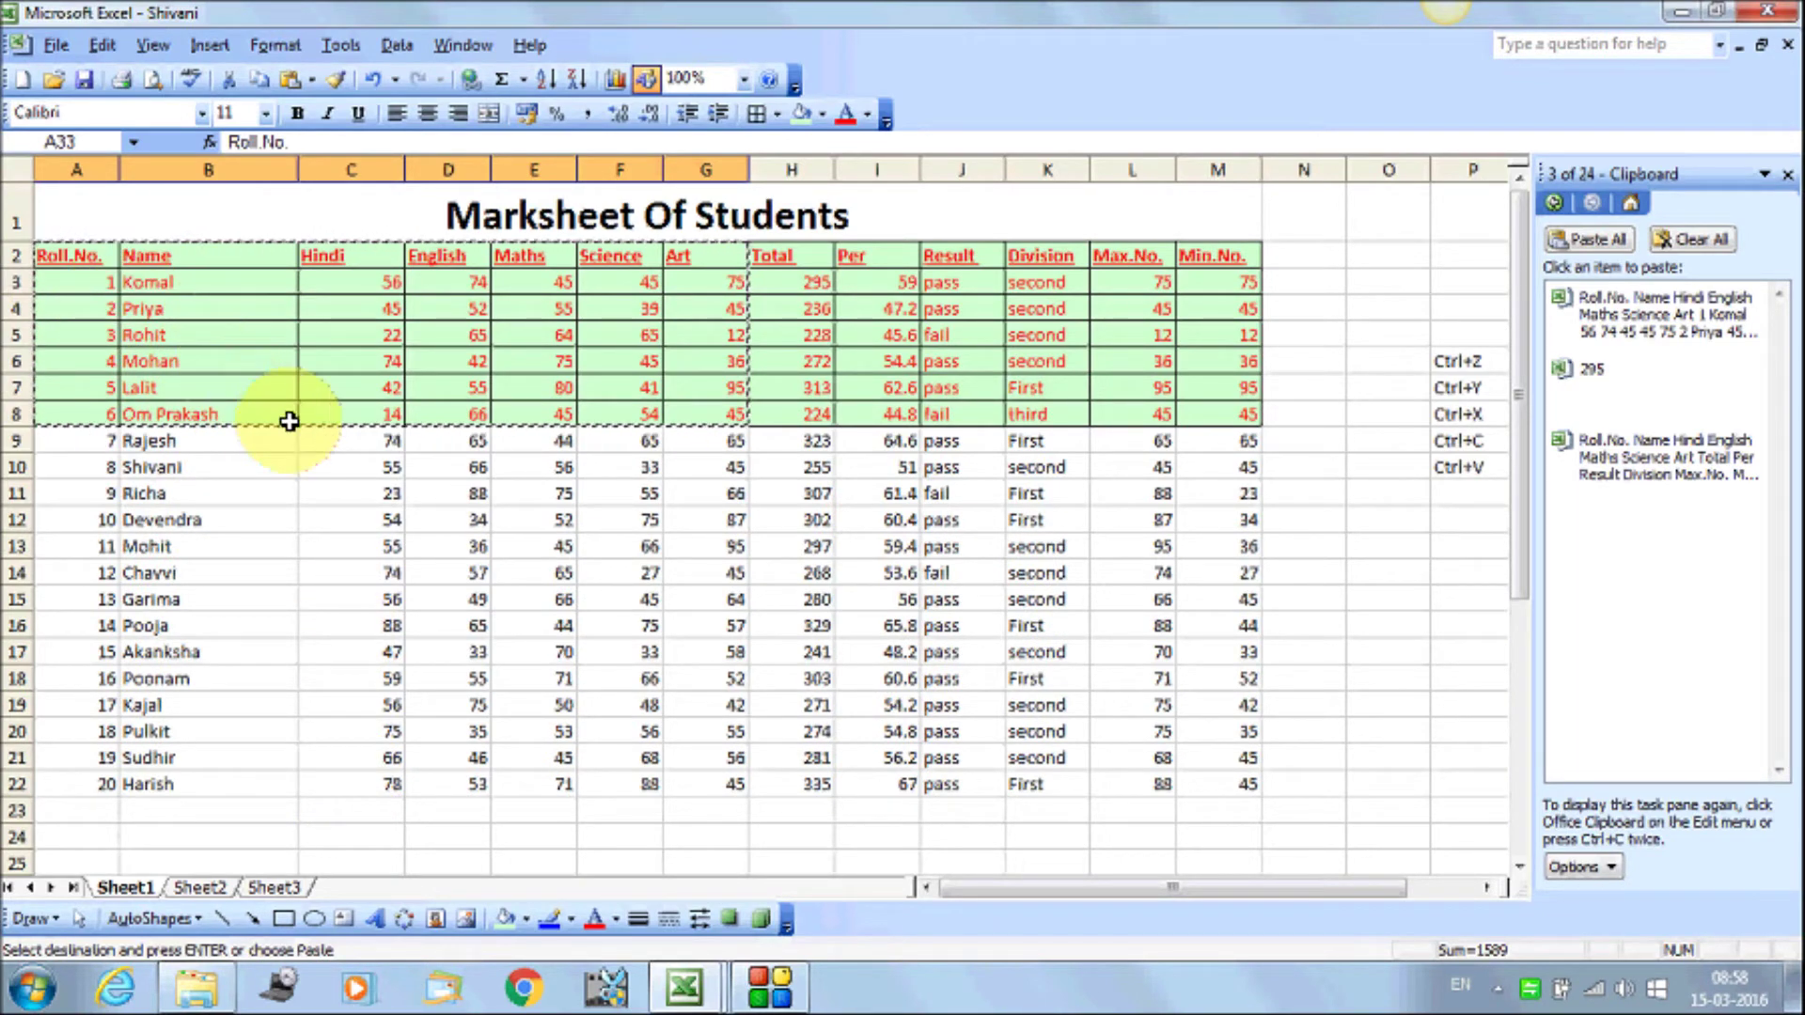
{"action": "scroll", "coordinate": [395, 395], "scroll_direction": "down", "scroll_amount": 2}
{"action": "scroll", "coordinate": [433, 611], "scroll_direction": "down", "scroll_amount": 2}
{"action": "key", "text": "ctrl+v"}
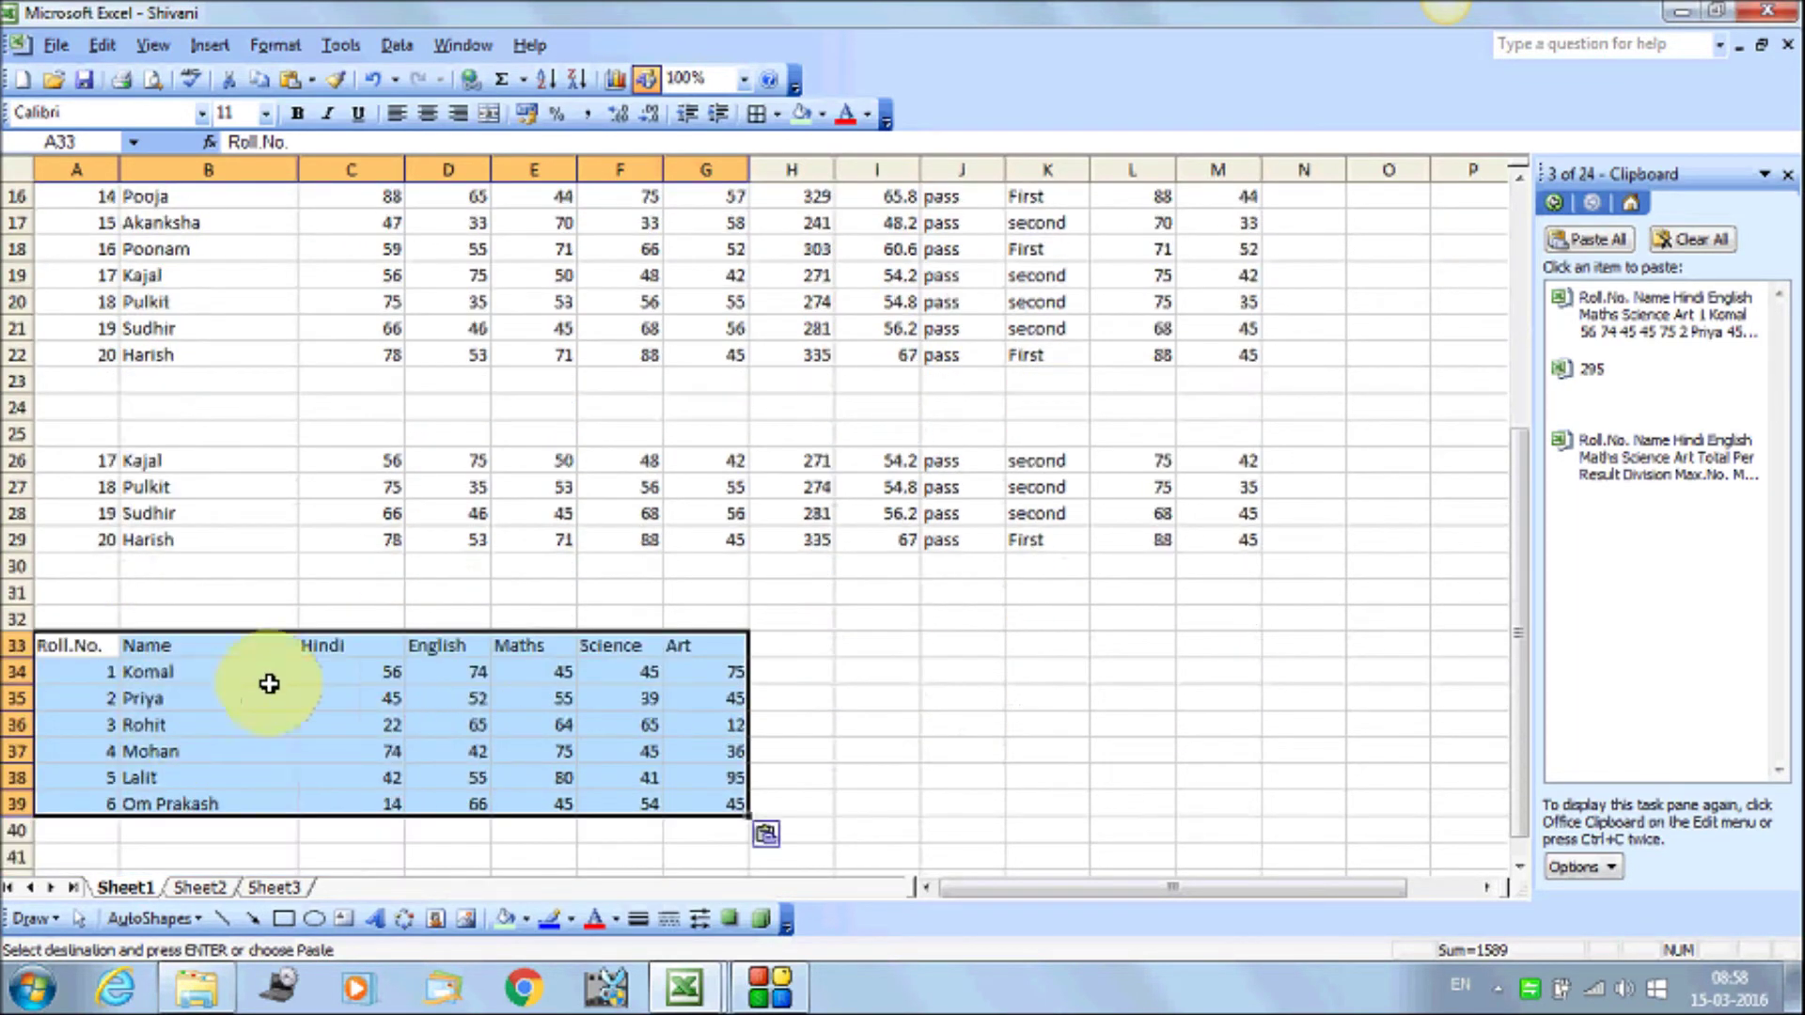
{"action": "scroll", "coordinate": [508, 724], "scroll_direction": "down", "scroll_amount": 1}
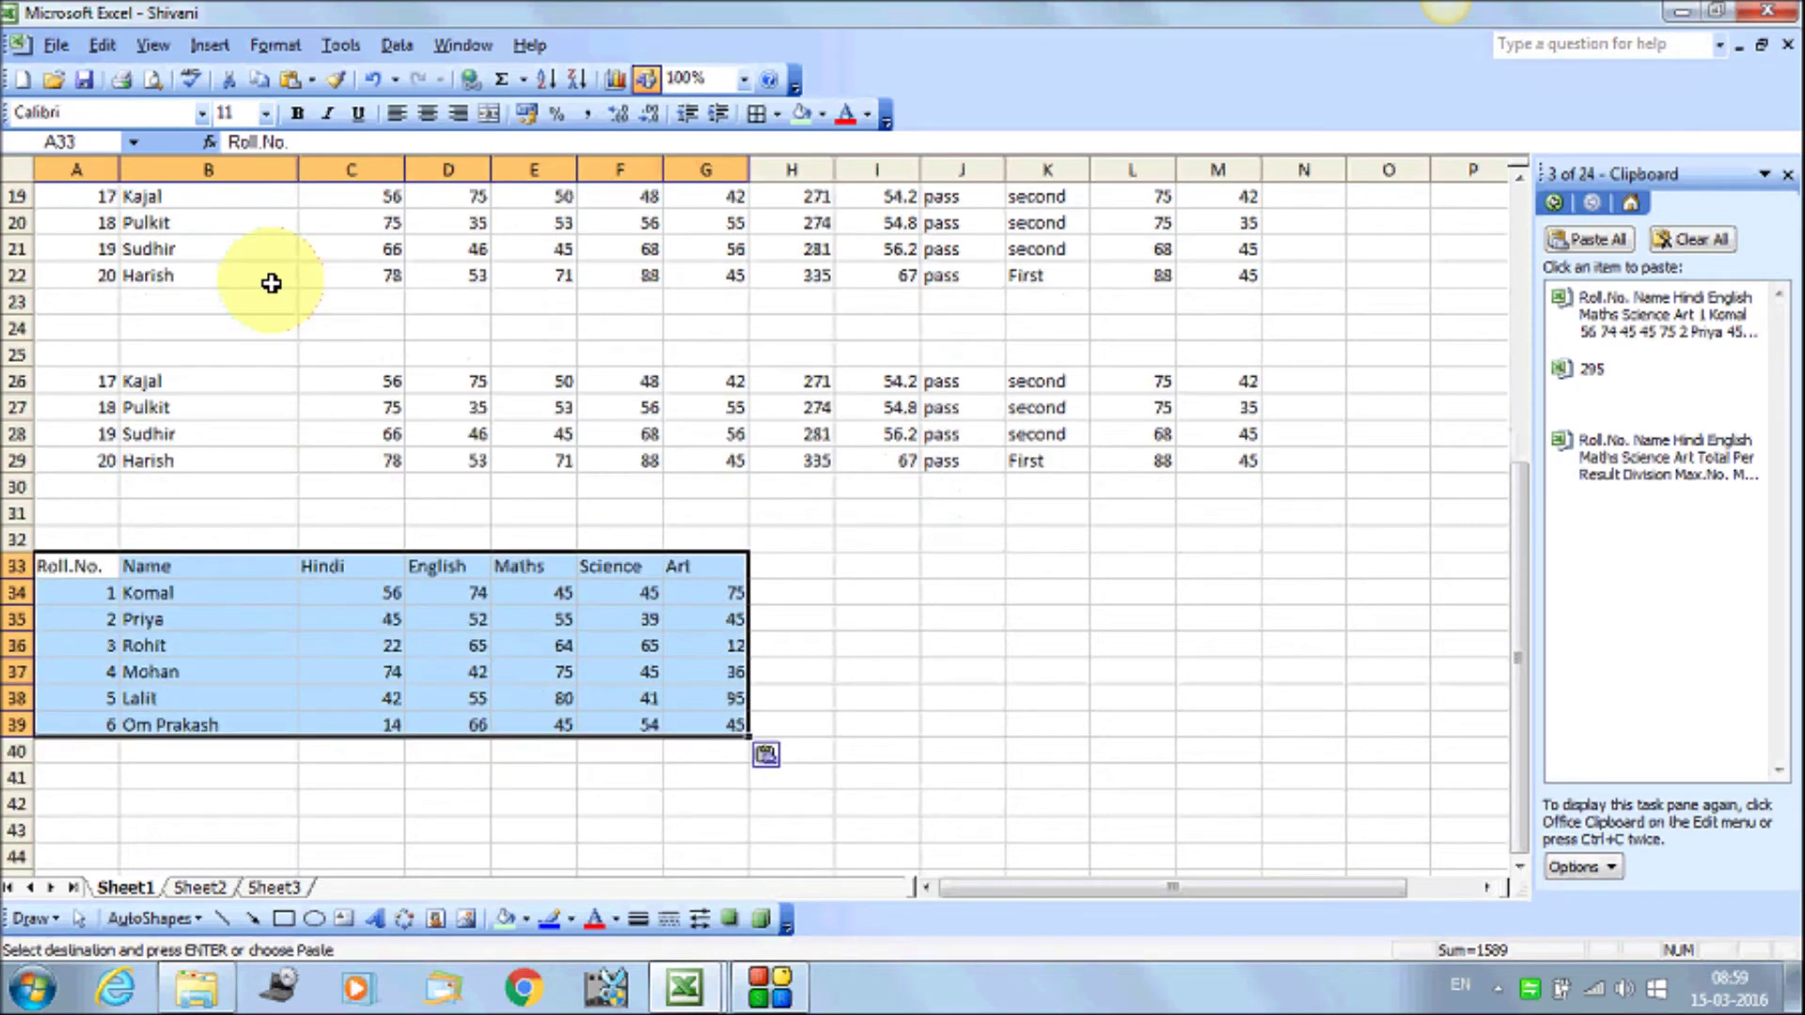
{"action": "left_click", "coordinate": [101, 45]}
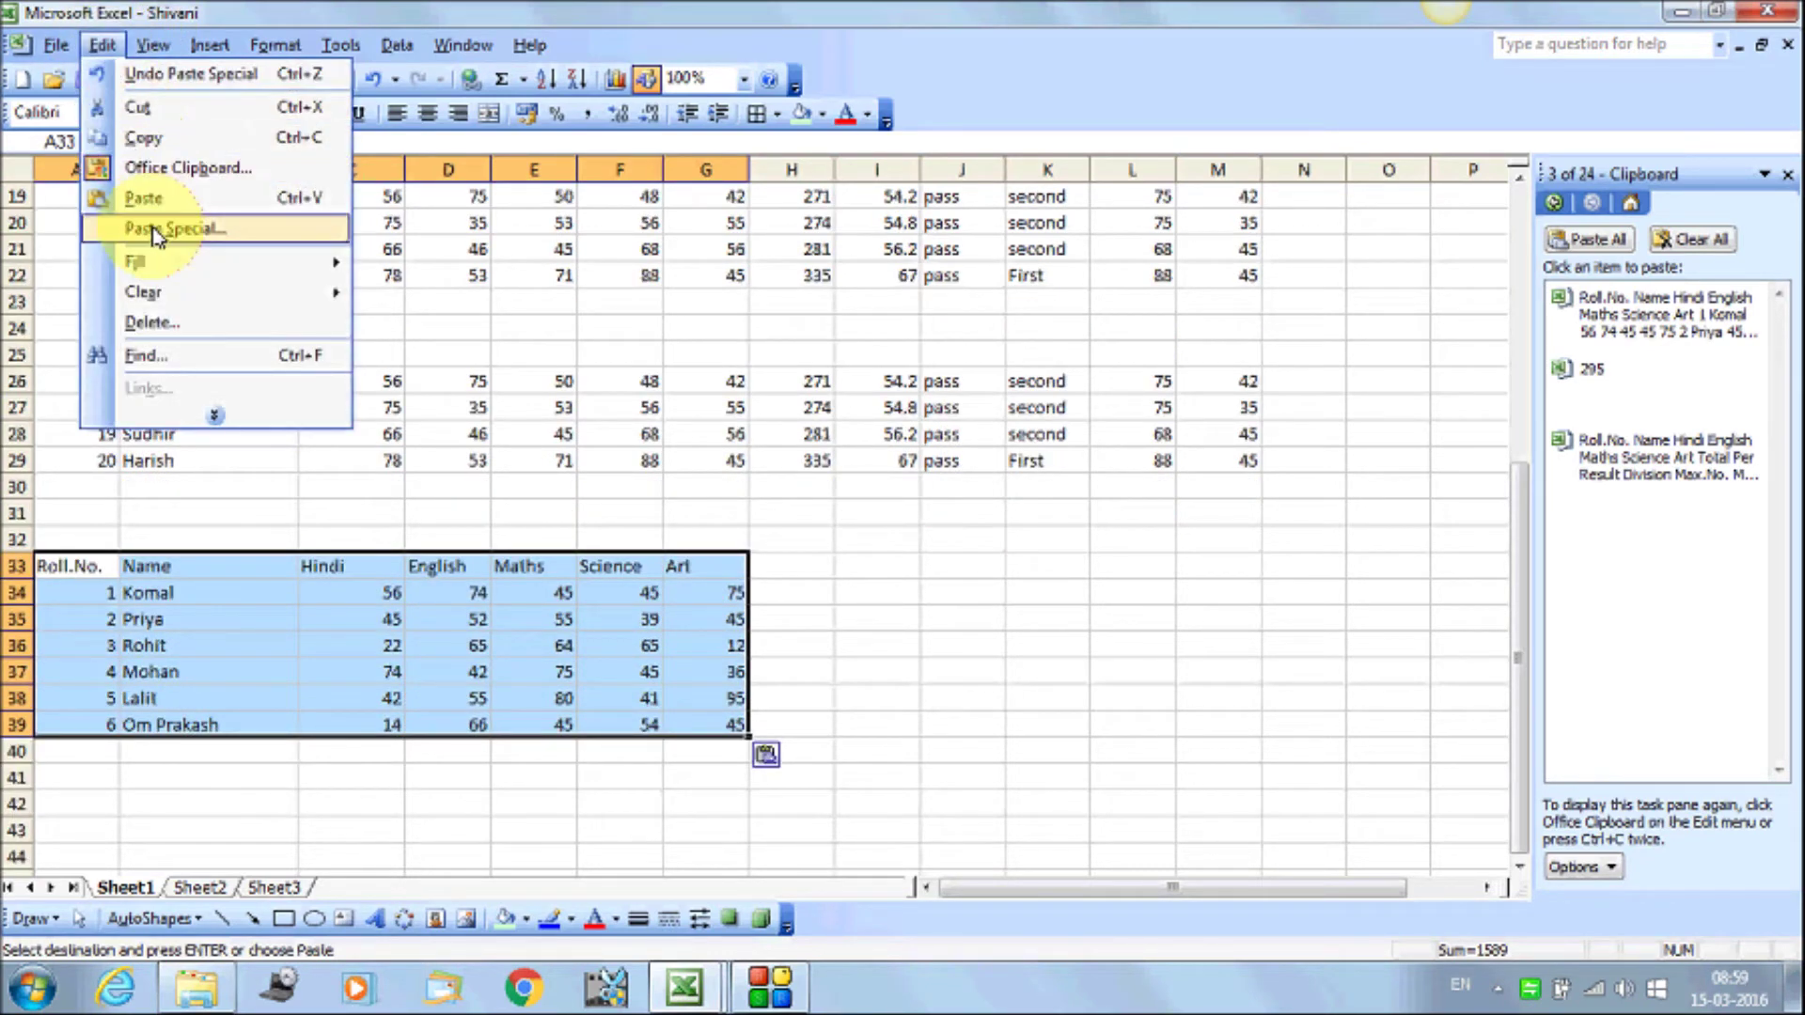
Paste only the formats into H33:N39 through Paste Special
{"action": "left_click", "coordinate": [175, 228]}
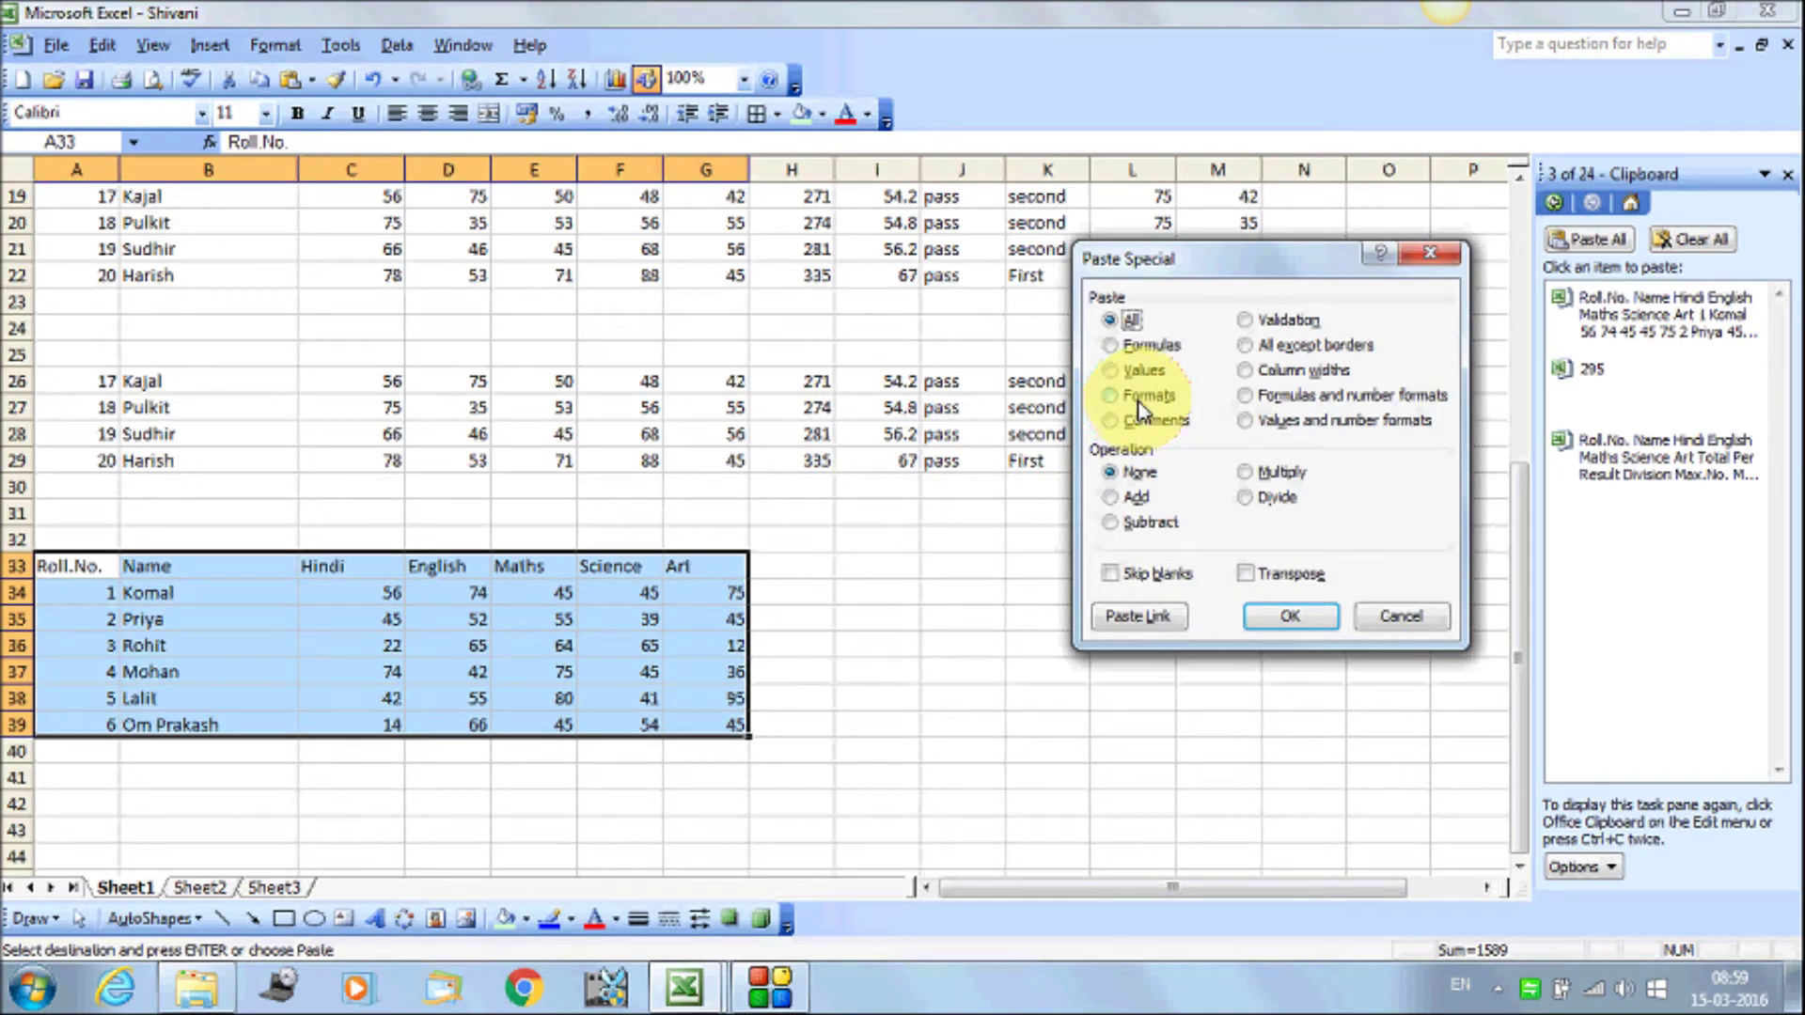
{"action": "left_click", "coordinate": [1401, 617]}
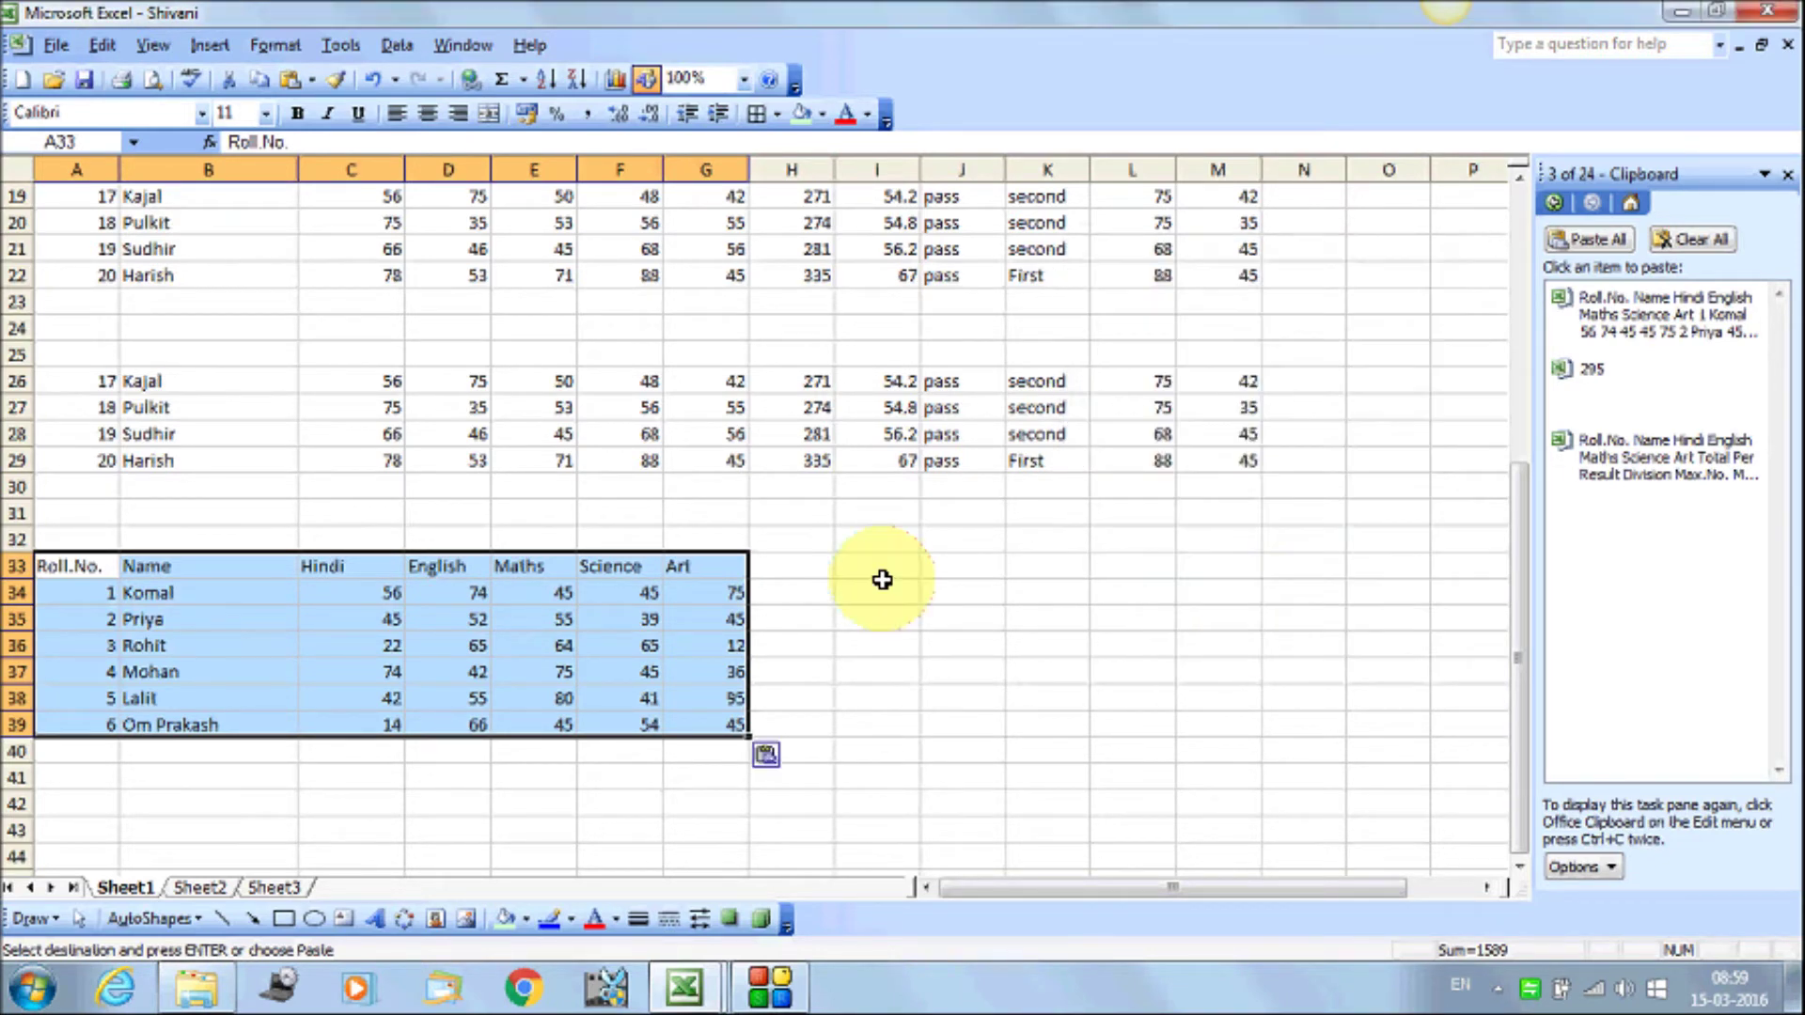
{"action": "left_click", "coordinate": [804, 569]}
{"action": "left_click", "coordinate": [102, 44]}
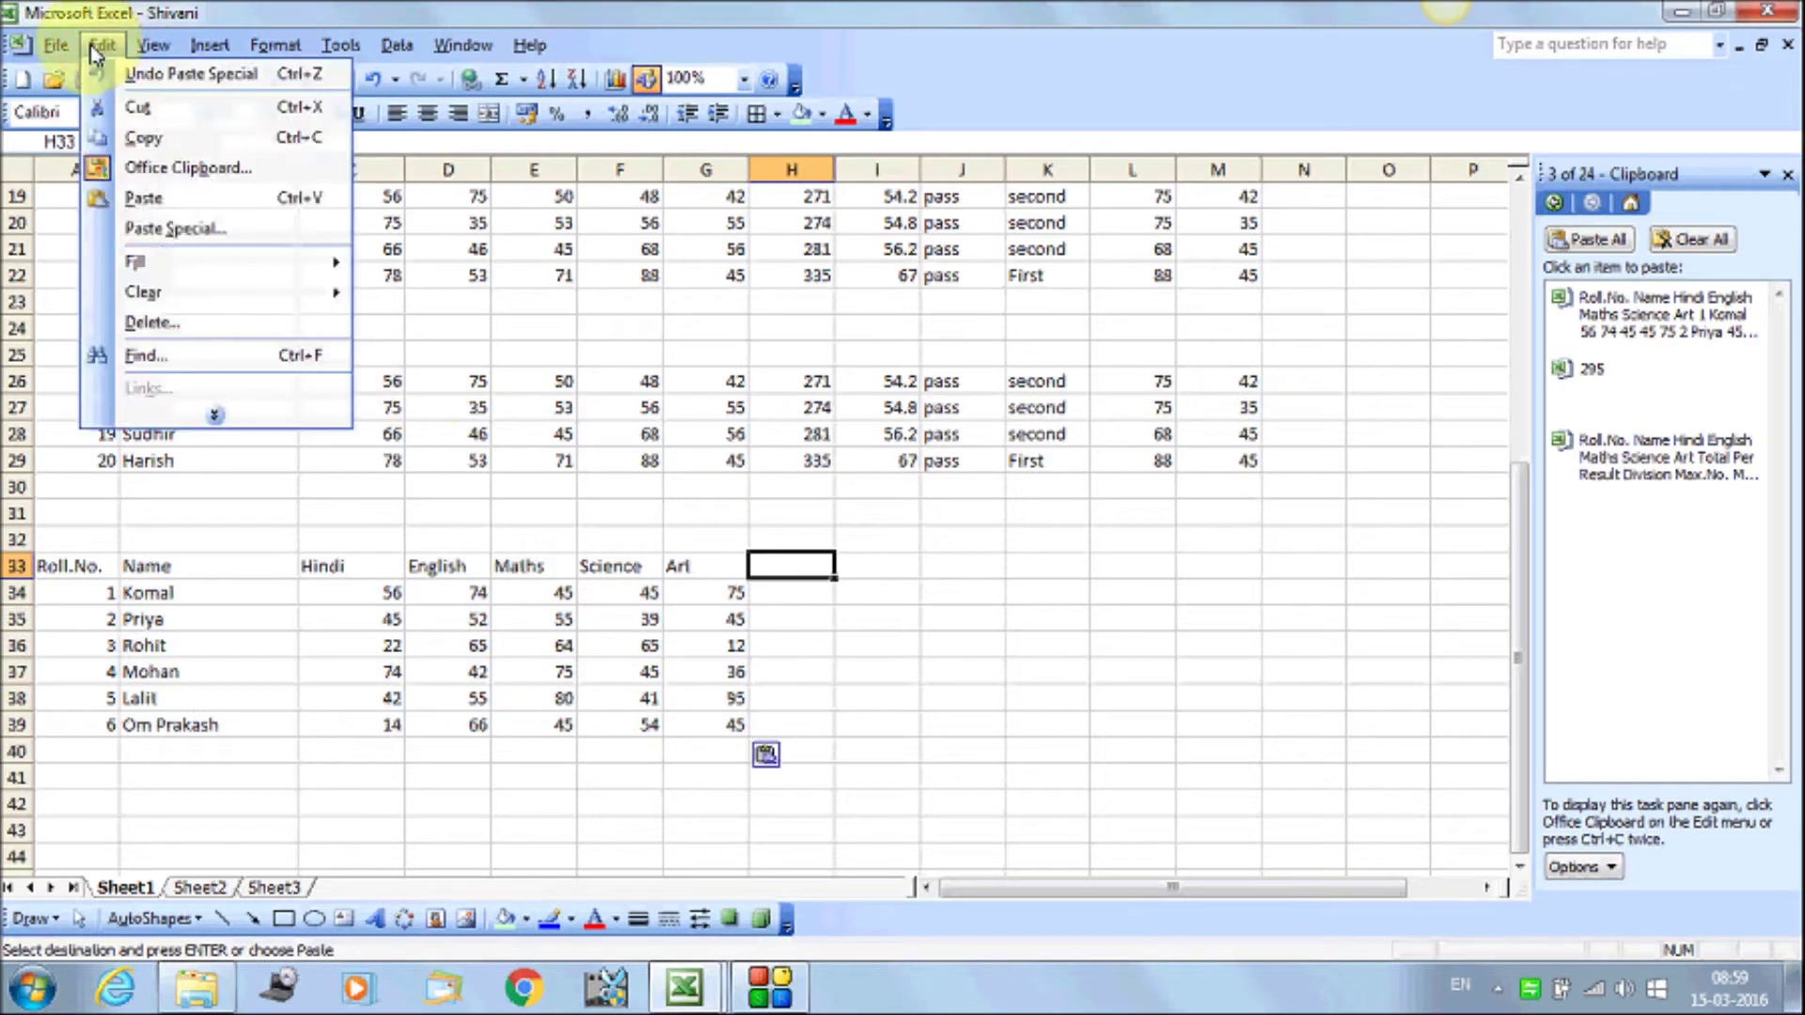
{"action": "left_click", "coordinate": [146, 231]}
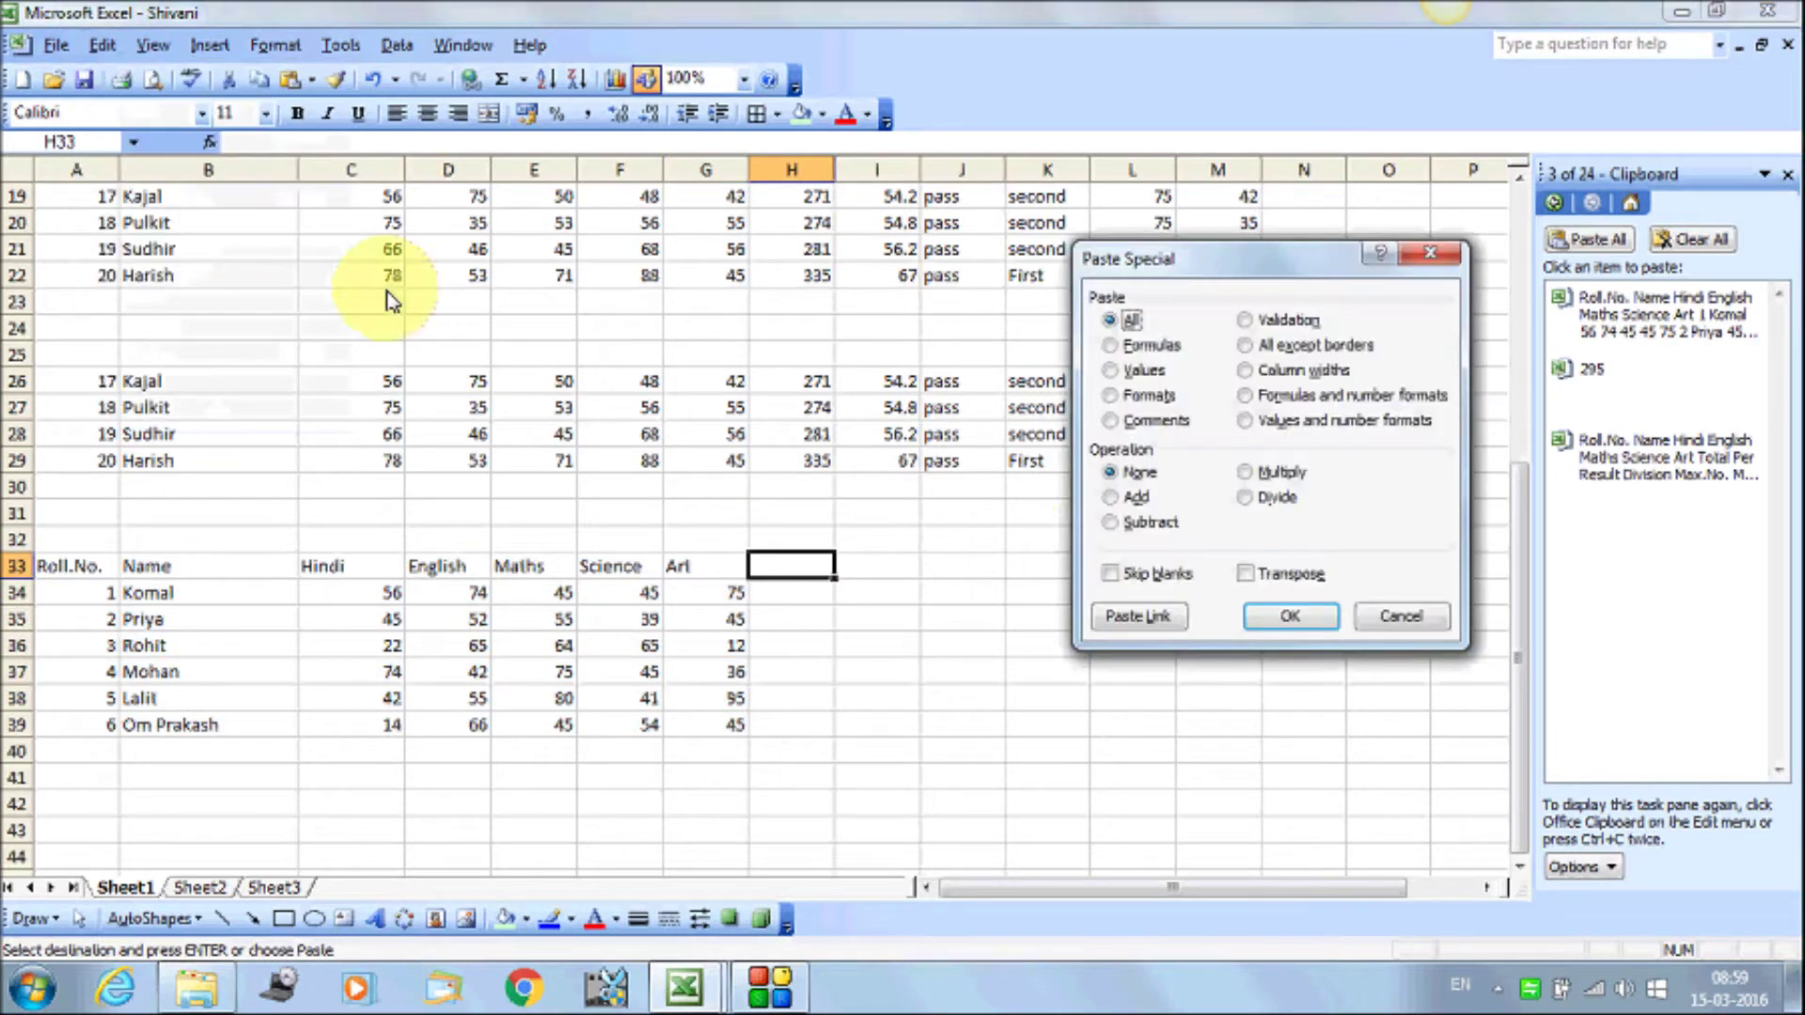
{"action": "left_click", "coordinate": [1112, 396]}
{"action": "left_click", "coordinate": [1315, 628]}
{"action": "left_click", "coordinate": [869, 621]}
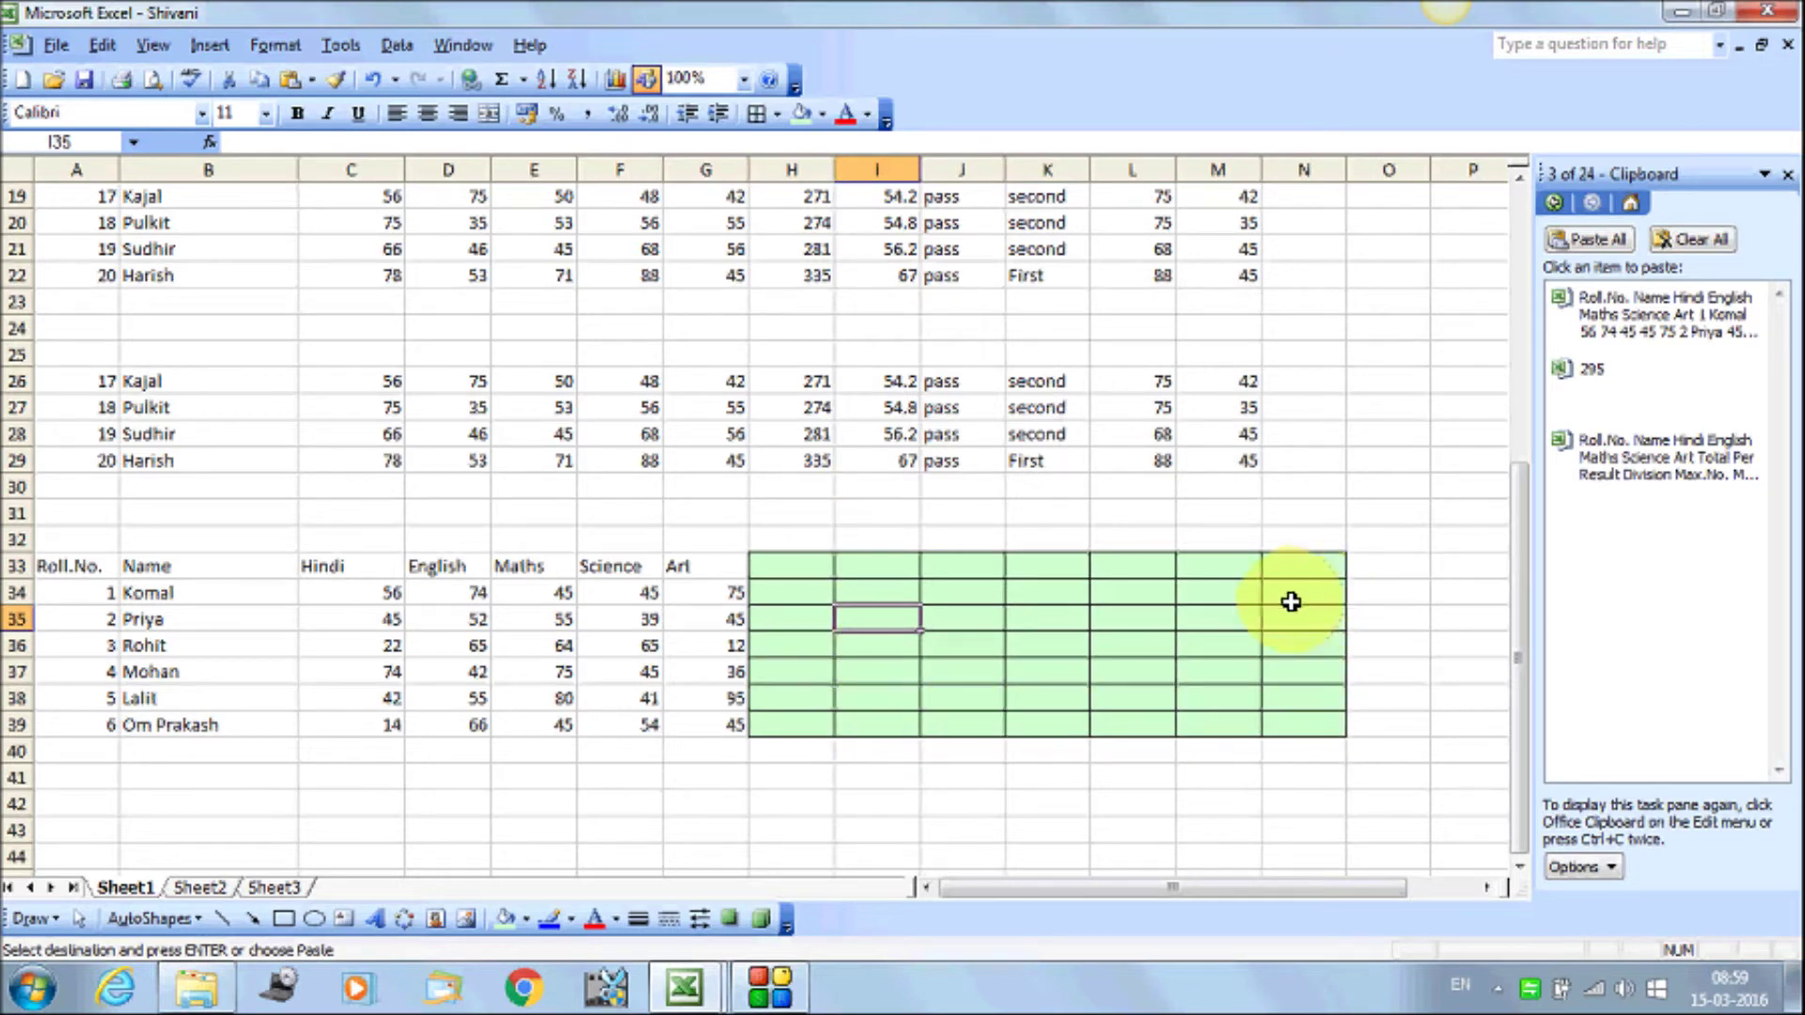
Enter cc into cell H33
{"action": "left_click", "coordinate": [773, 570]}
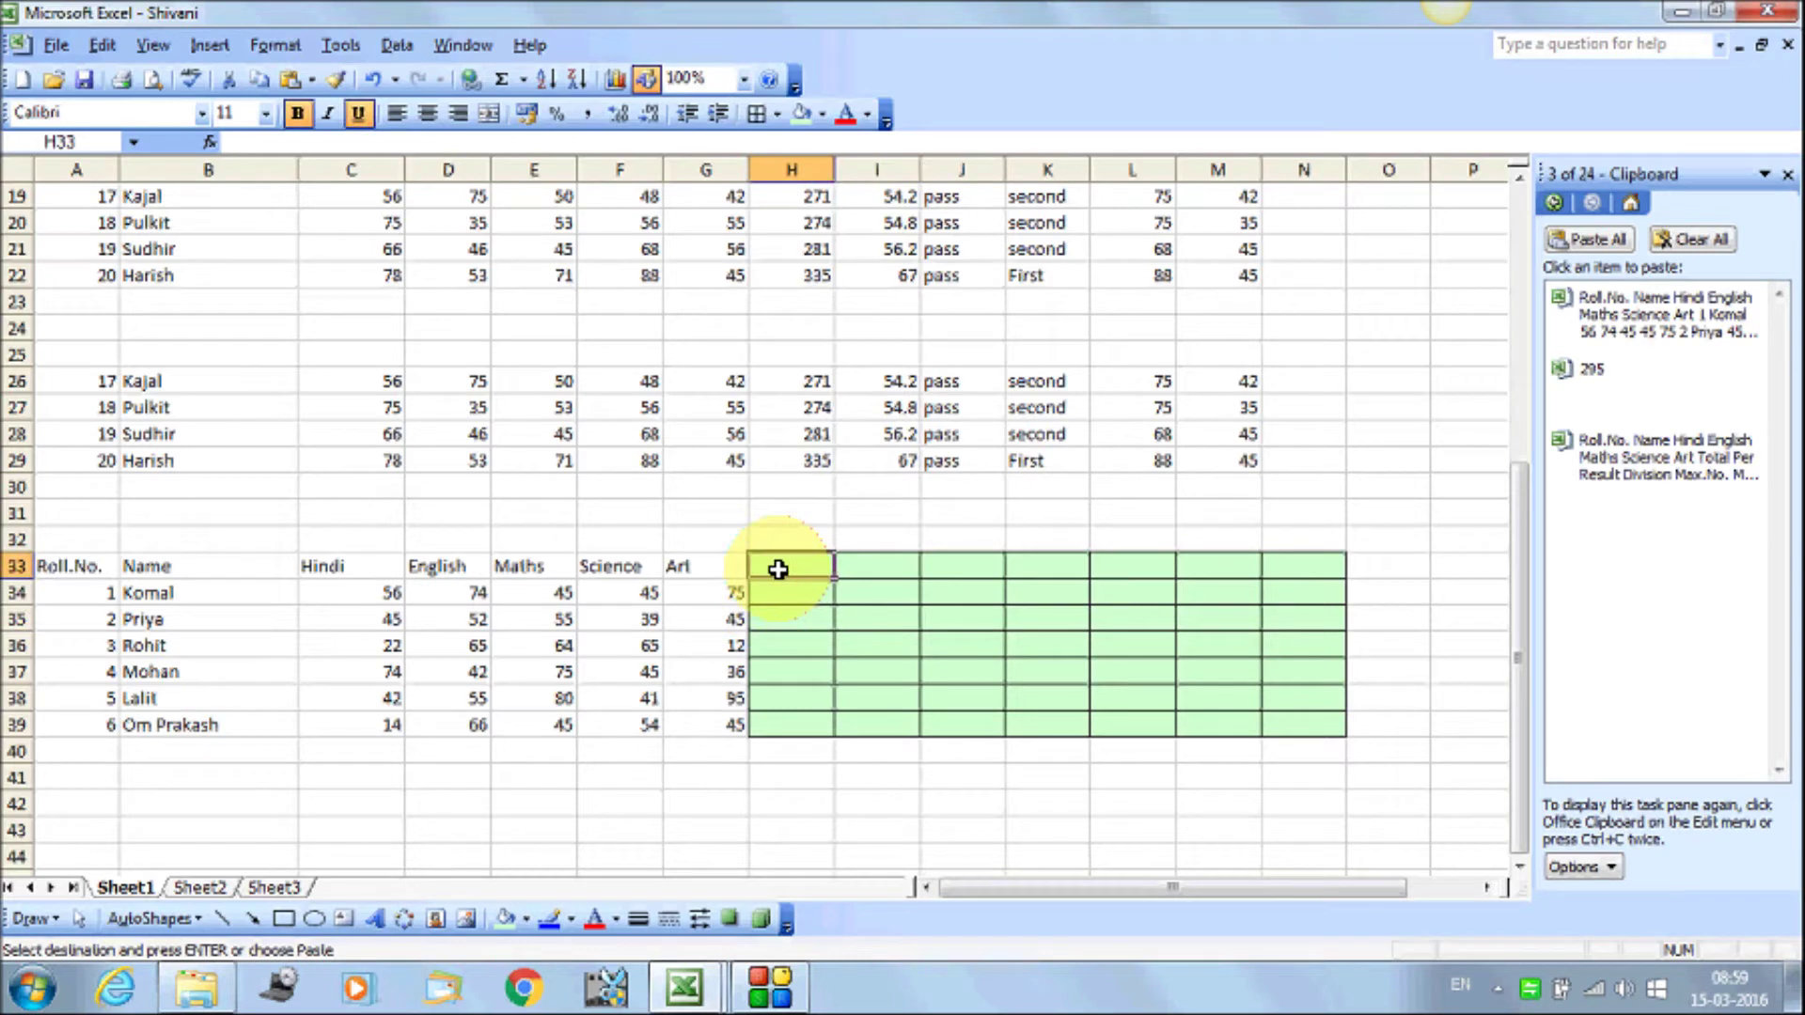
{"action": "type", "text": "cc"}
{"action": "left_click", "coordinate": [810, 614]}
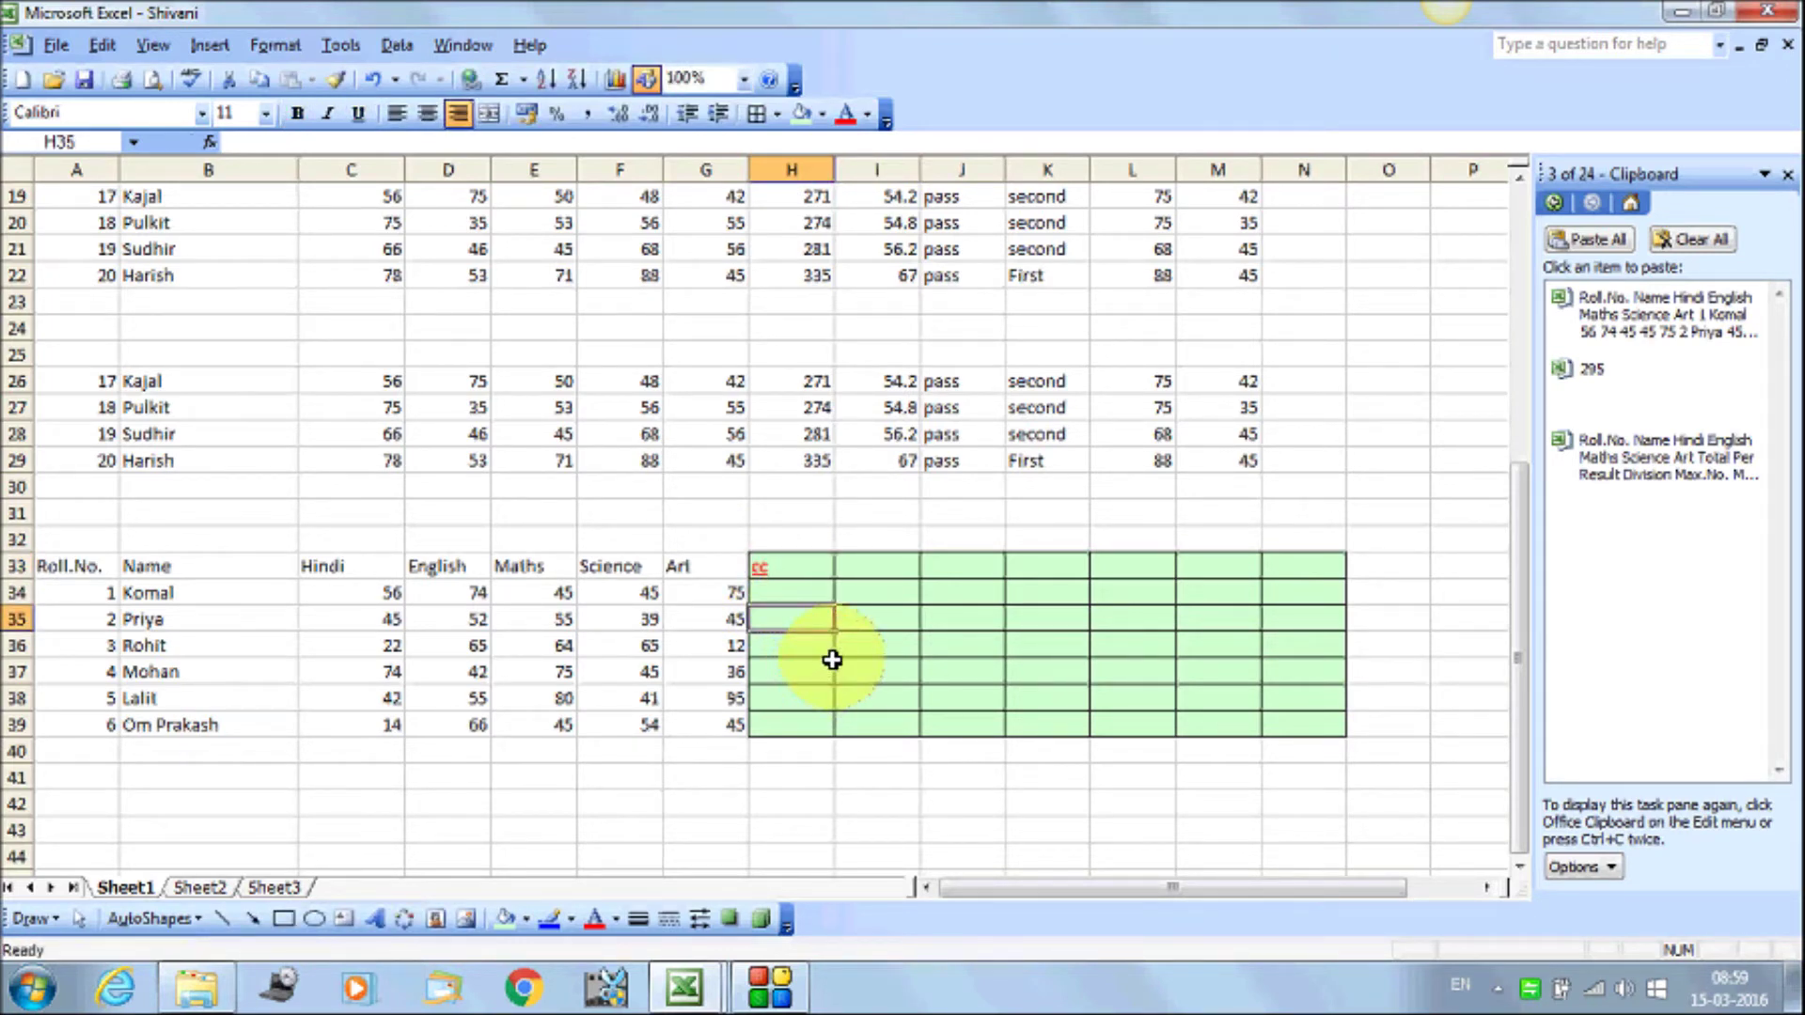
{"action": "scroll", "coordinate": [832, 660], "scroll_direction": "up", "scroll_amount": 3}
{"action": "scroll", "coordinate": [827, 737], "scroll_direction": "up", "scroll_amount": 3}
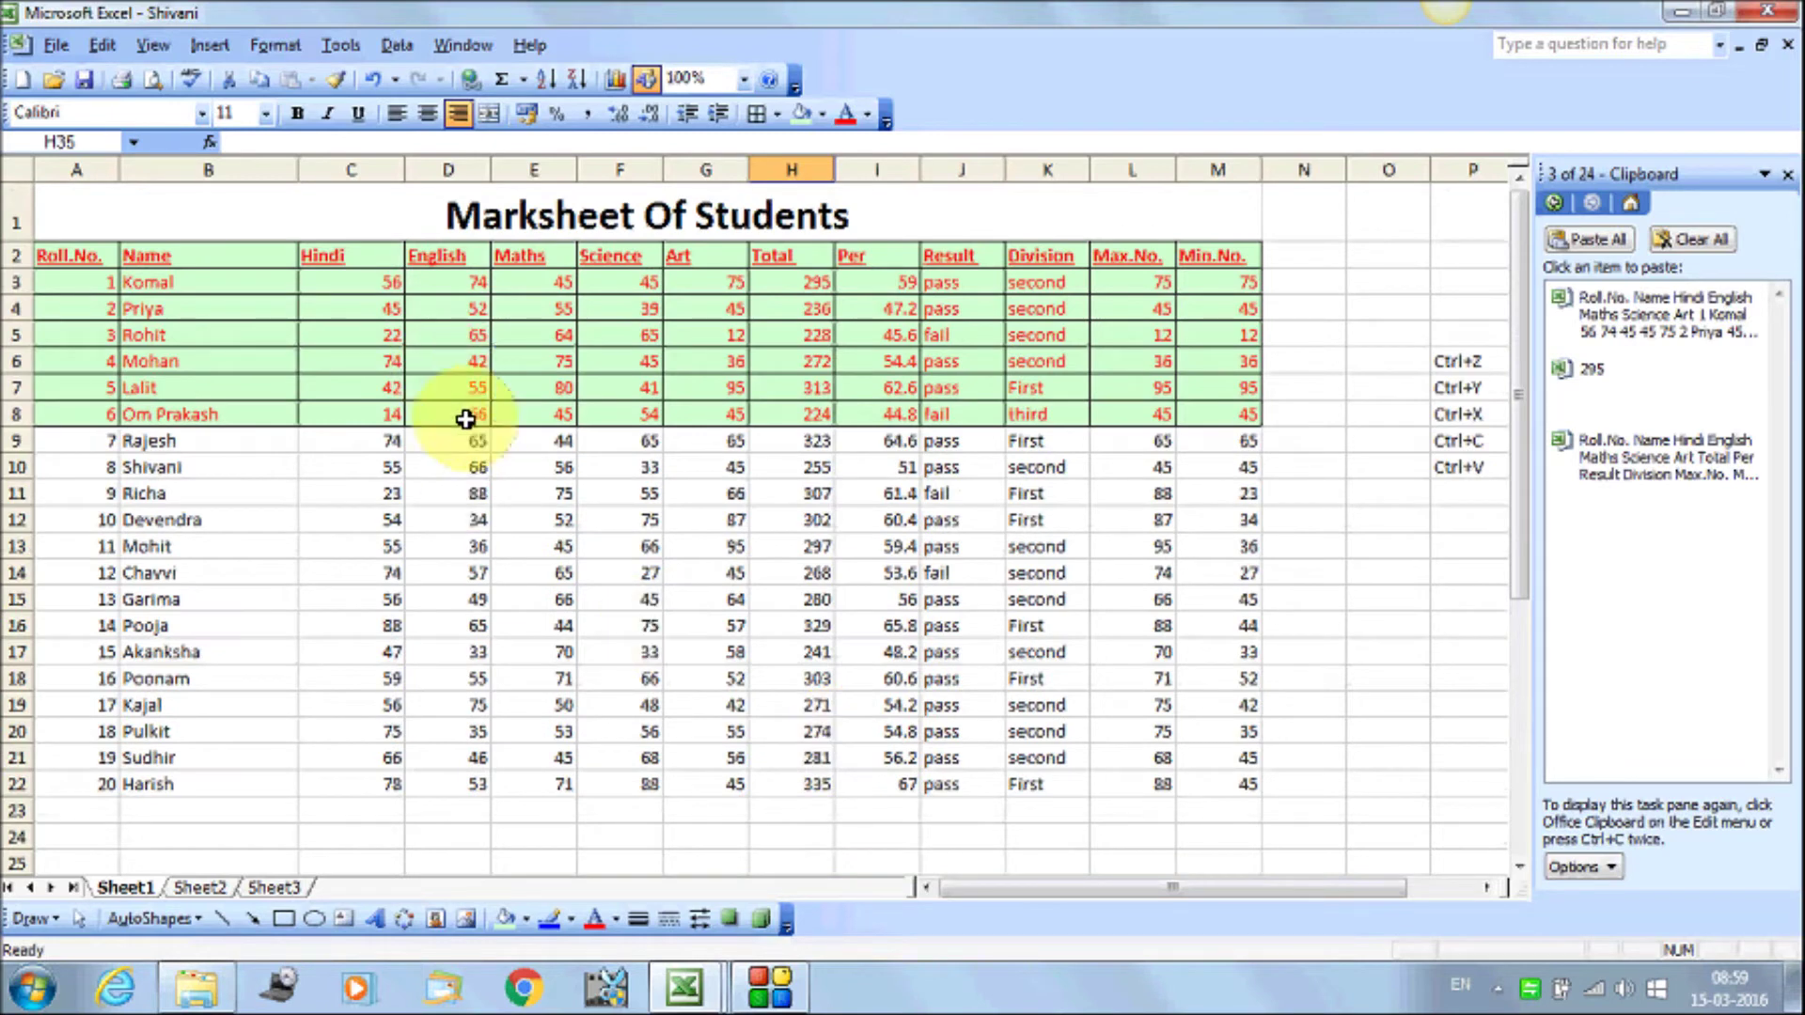
{"action": "scroll", "coordinate": [626, 629], "scroll_direction": "down", "scroll_amount": 3}
{"action": "scroll", "coordinate": [626, 629], "scroll_direction": "down", "scroll_amount": 2}
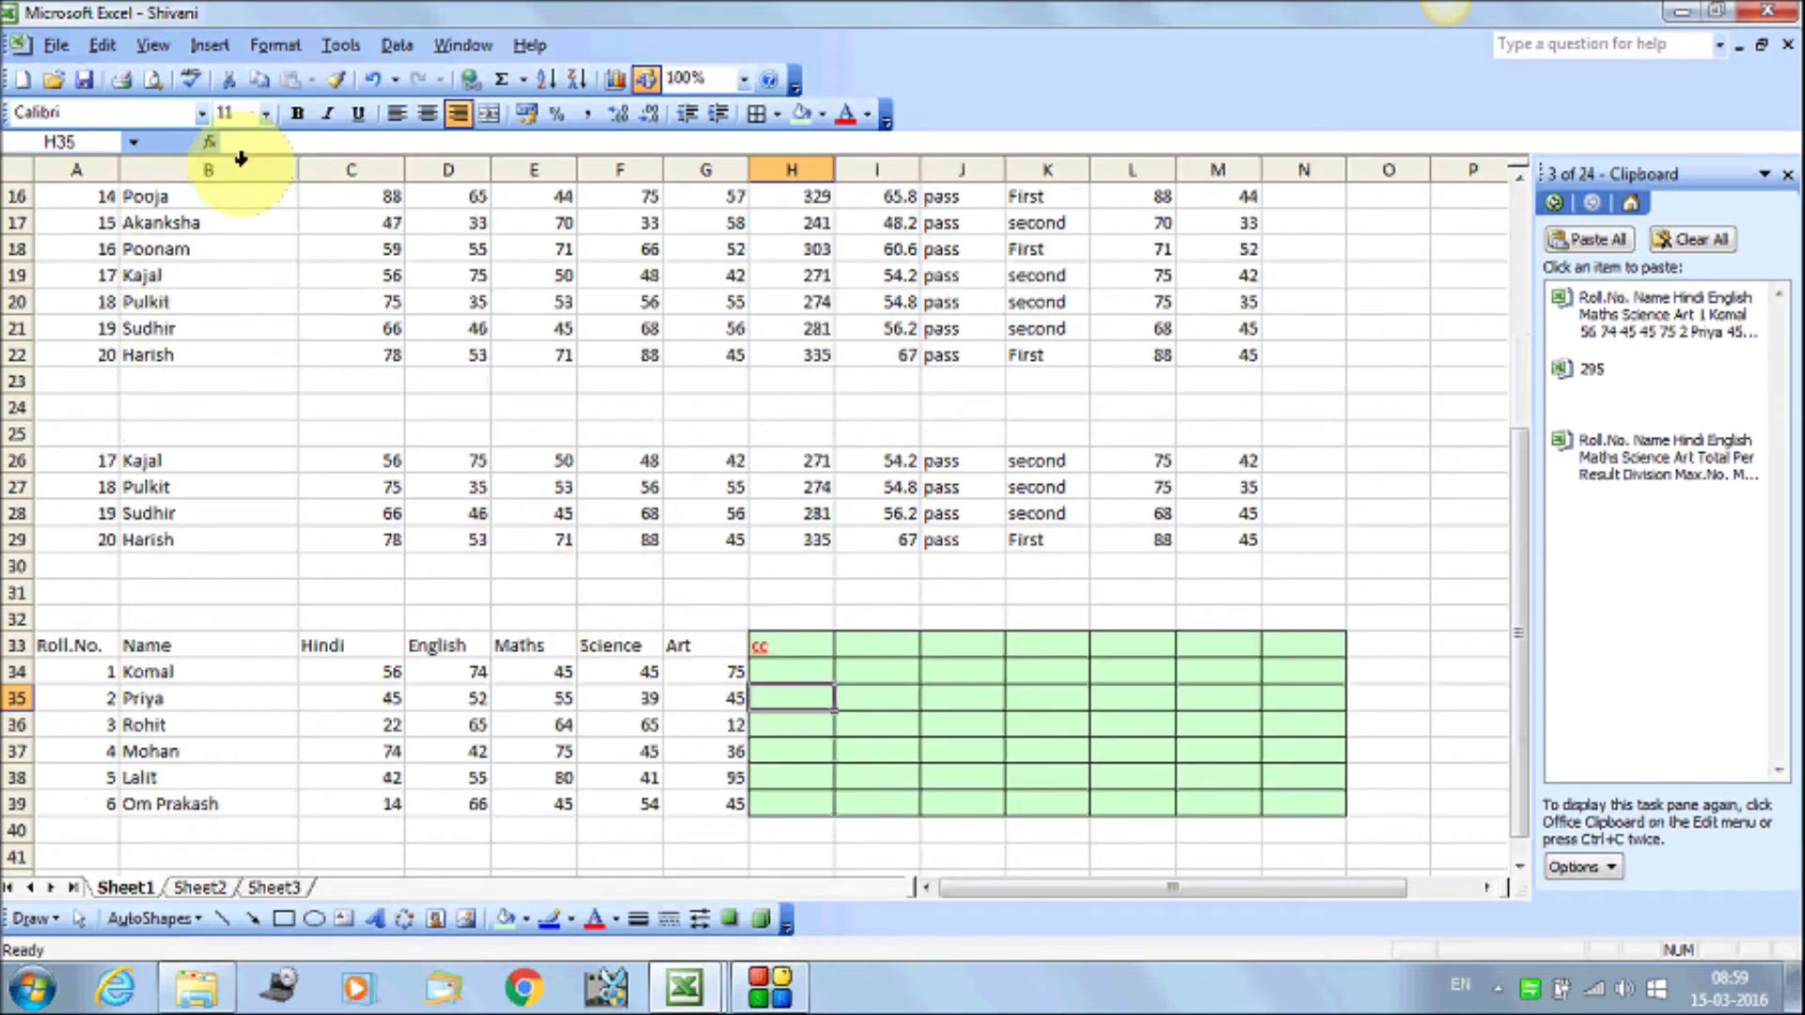
{"action": "left_click", "coordinate": [103, 45]}
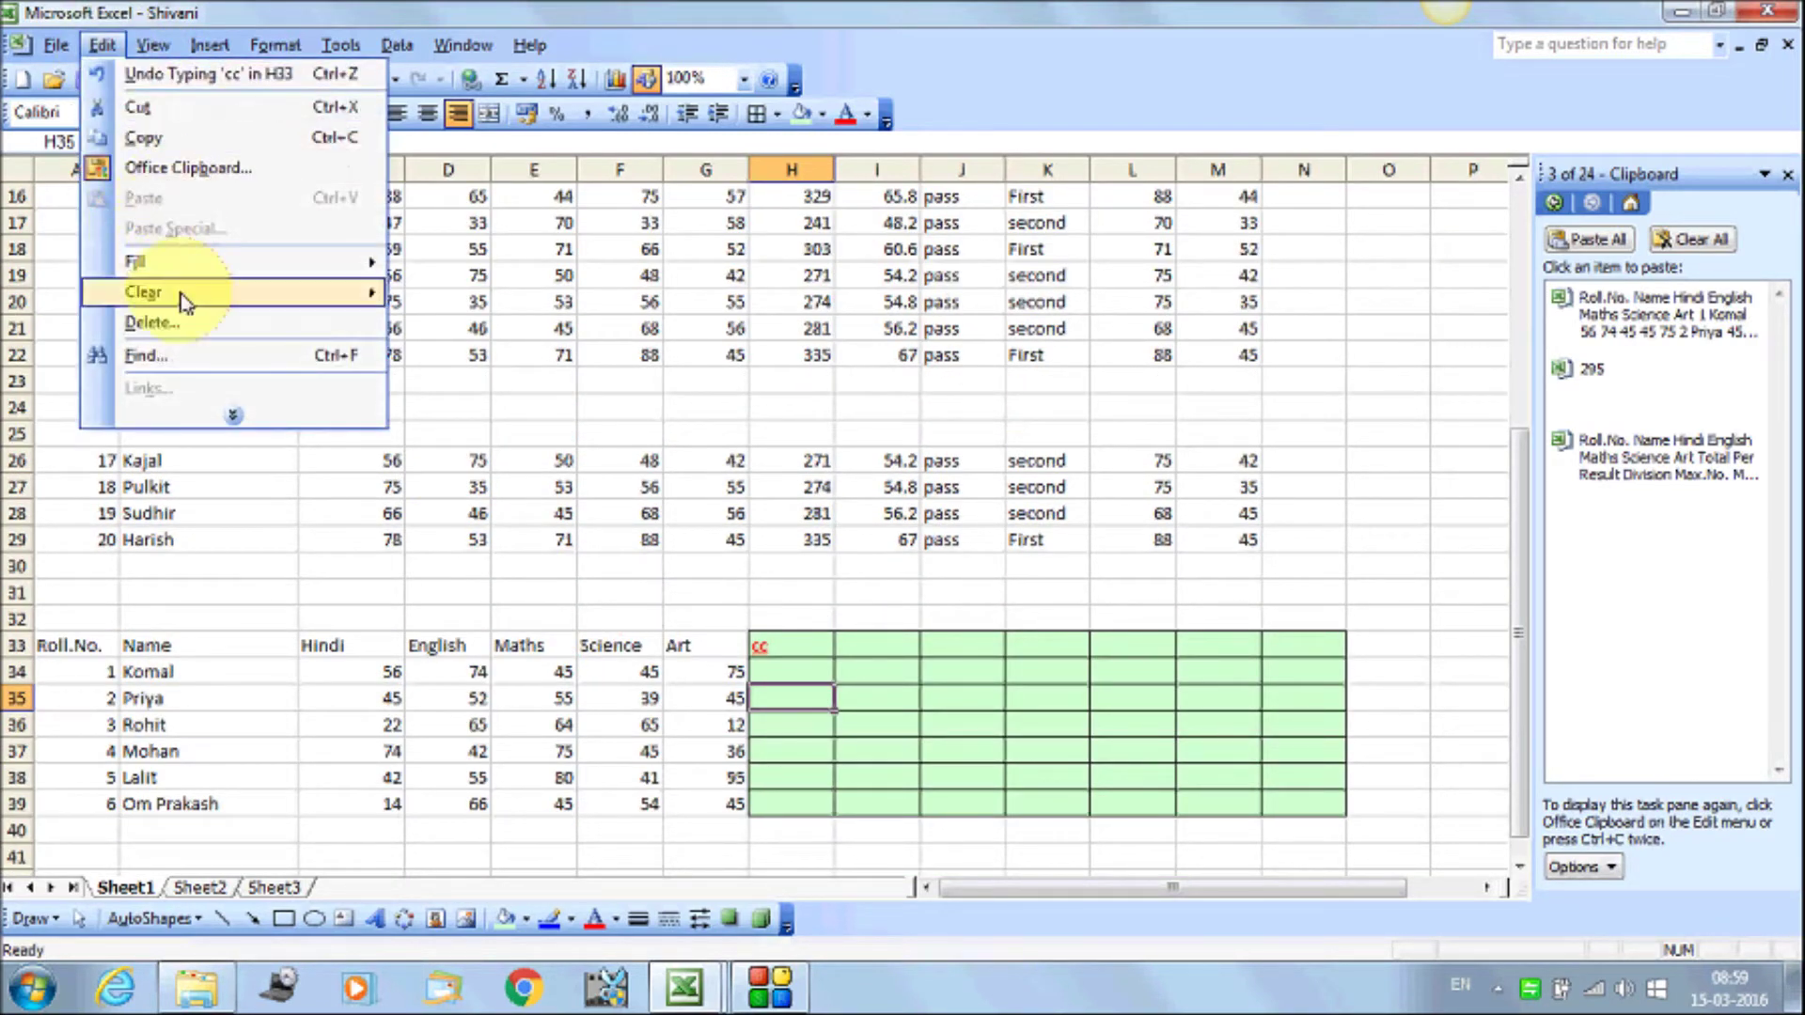
{"action": "left_click", "coordinate": [480, 588]}
{"action": "scroll", "coordinate": [289, 433], "scroll_direction": "up", "scroll_amount": 5}
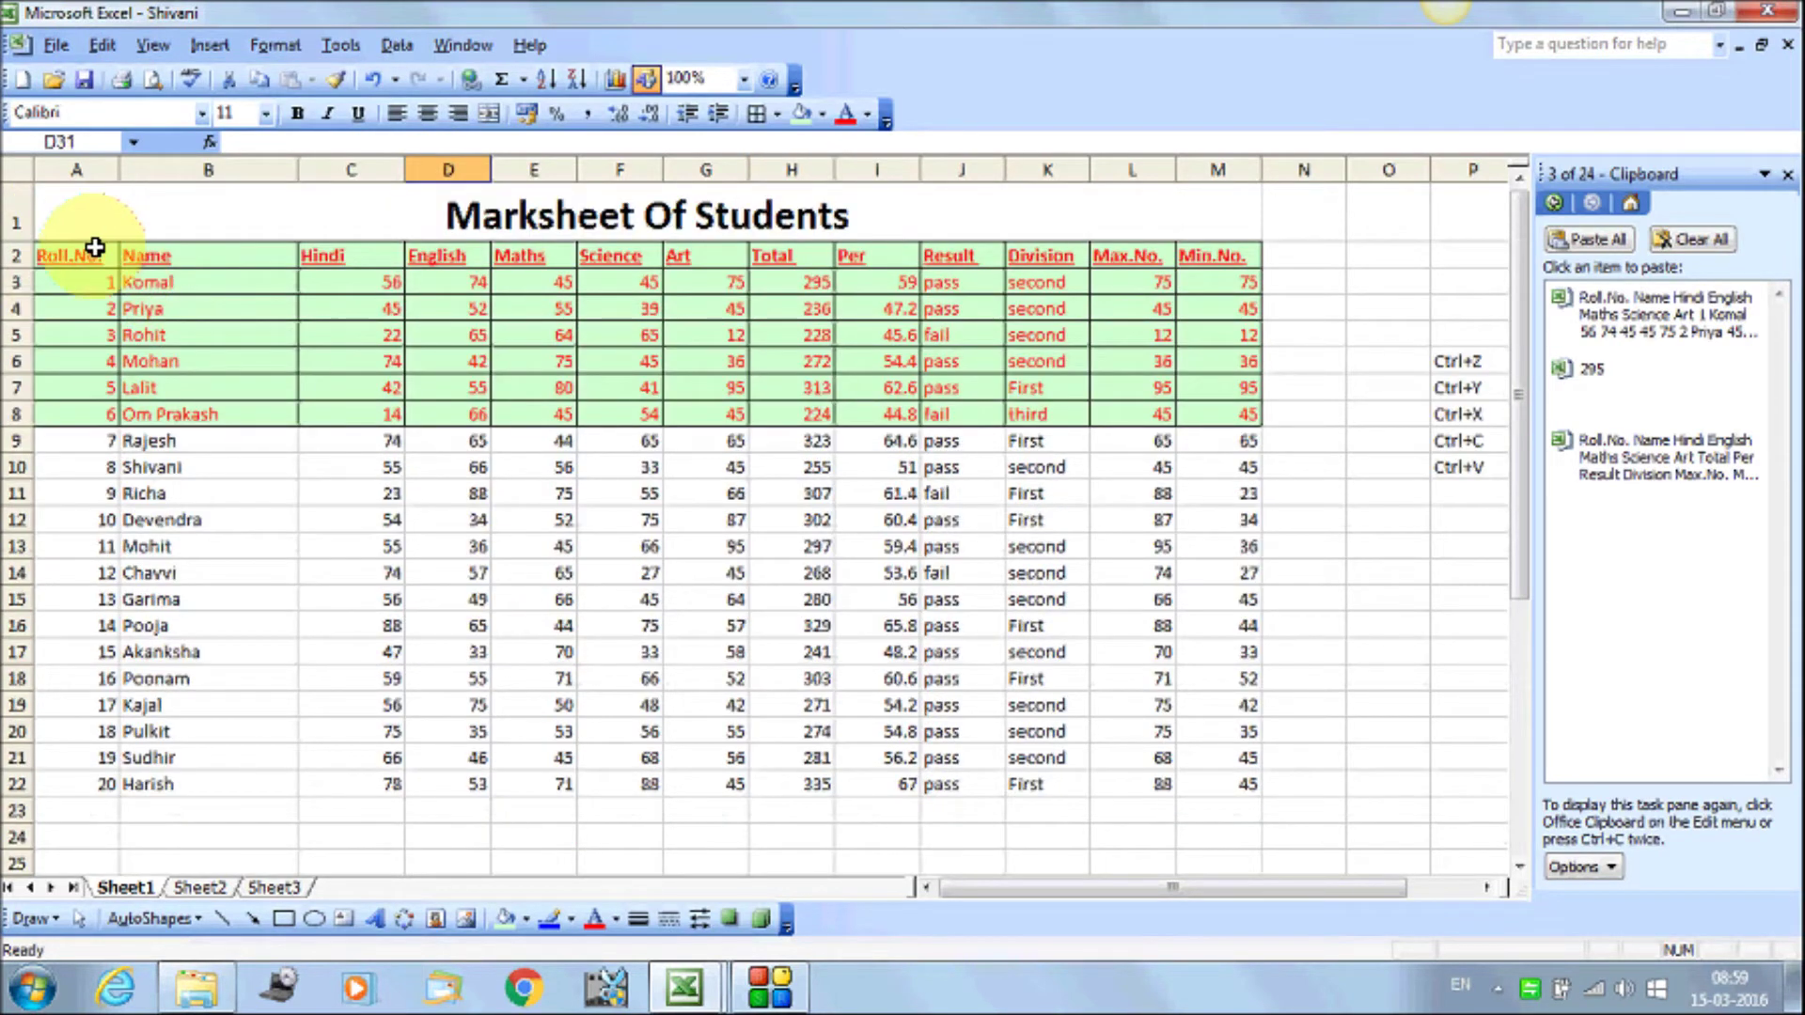
Copy A2:F8 (Roll.No. to Science) with Ctrl+C, then cancel Paste Special
{"action": "left_click_drag", "start_coordinate": [94, 254], "coordinate": [637, 415]}
{"action": "key", "text": "ctrl+c"}
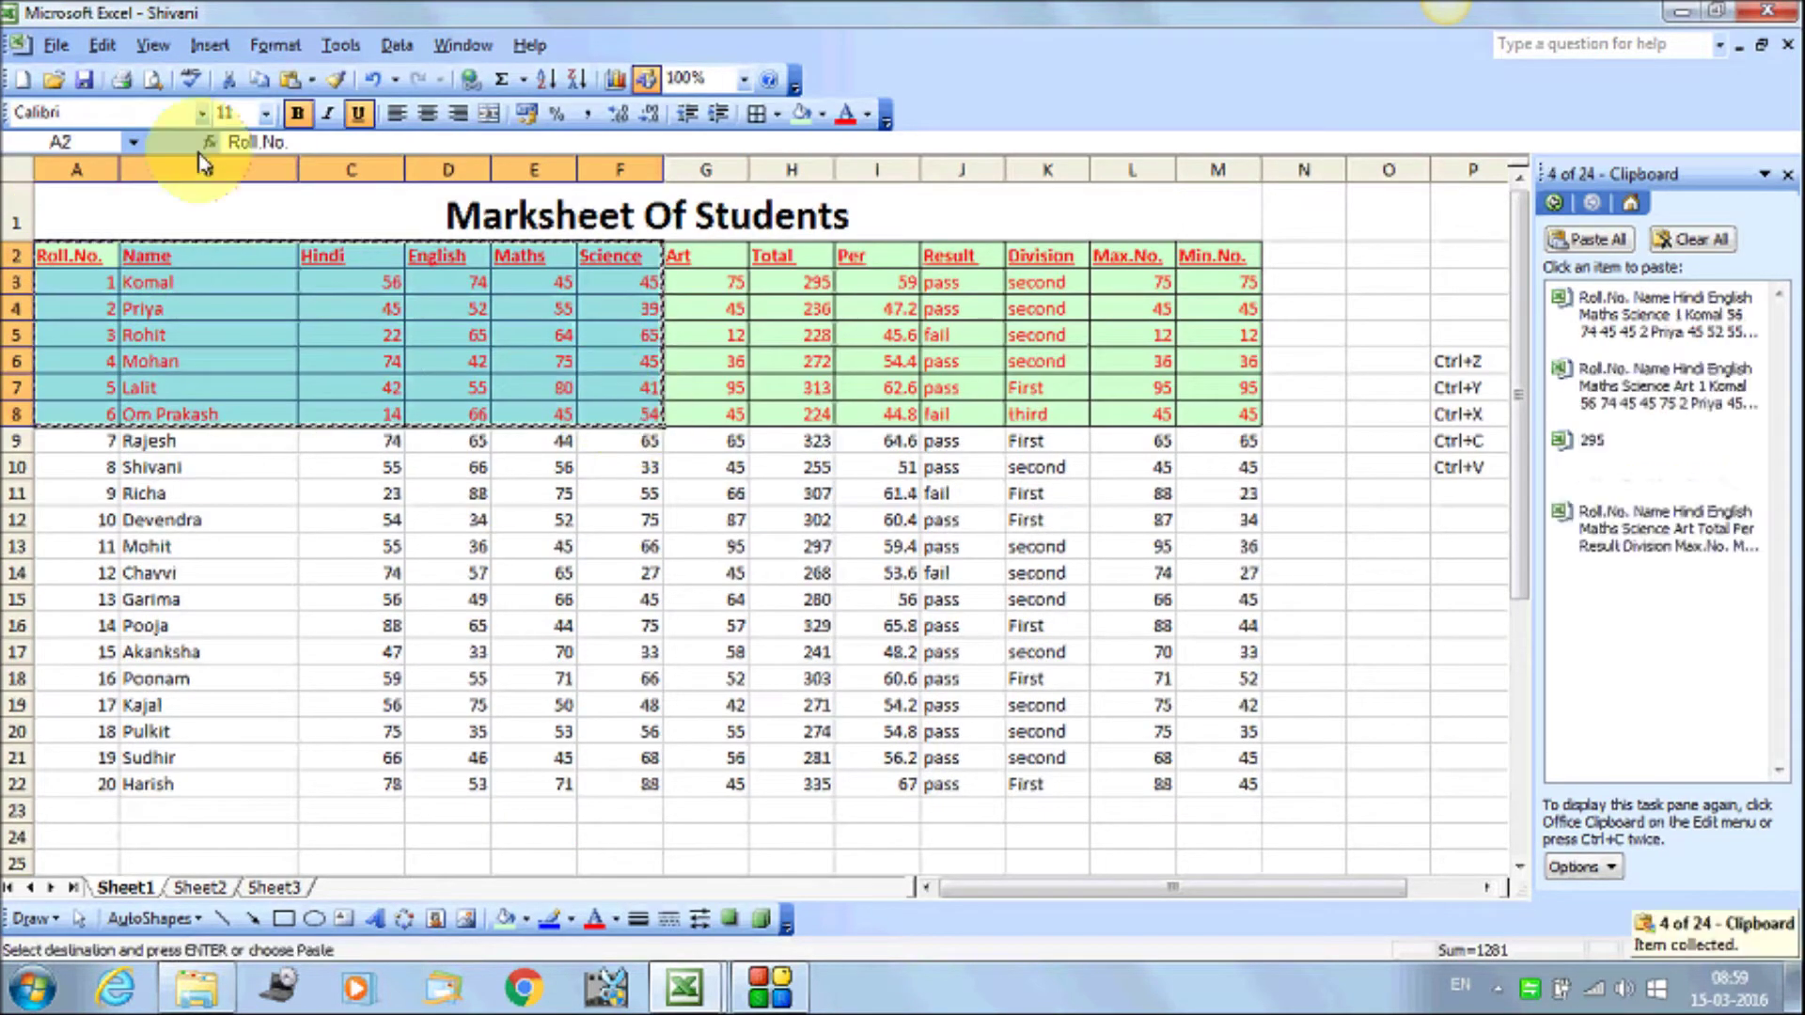
{"action": "left_click", "coordinate": [103, 45]}
{"action": "left_click", "coordinate": [174, 229]}
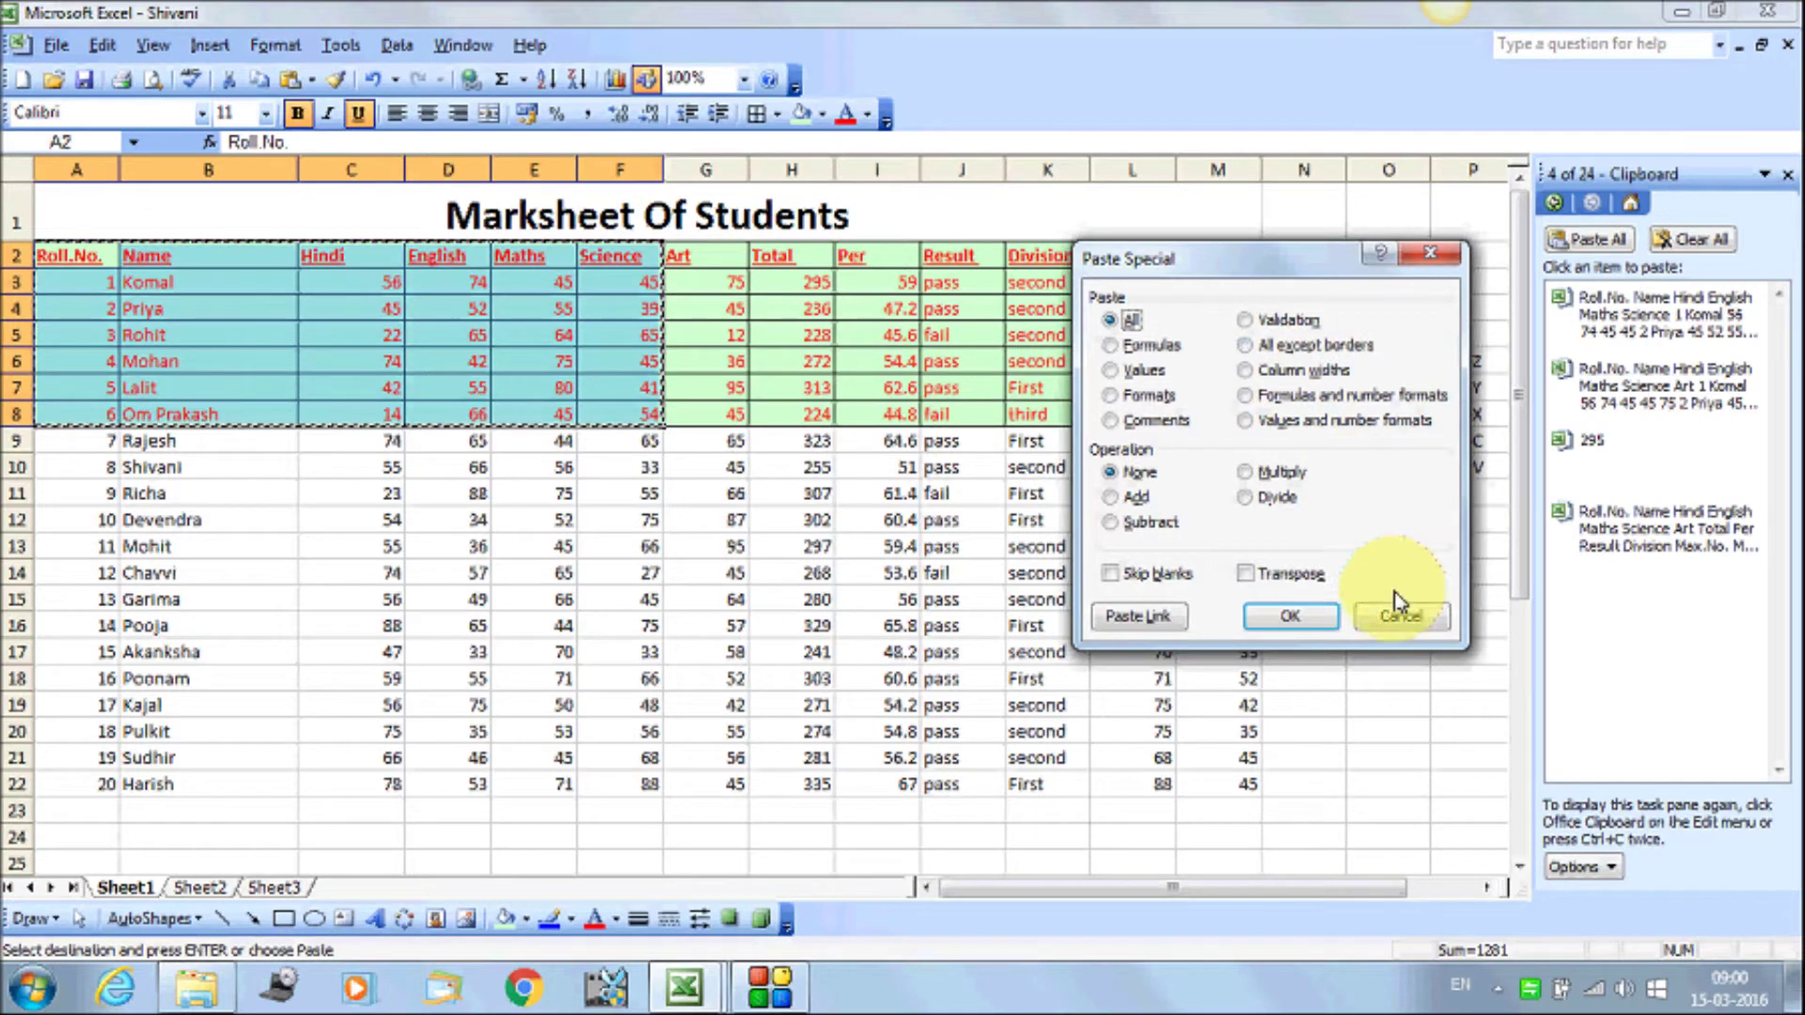
{"action": "left_click", "coordinate": [1399, 617]}
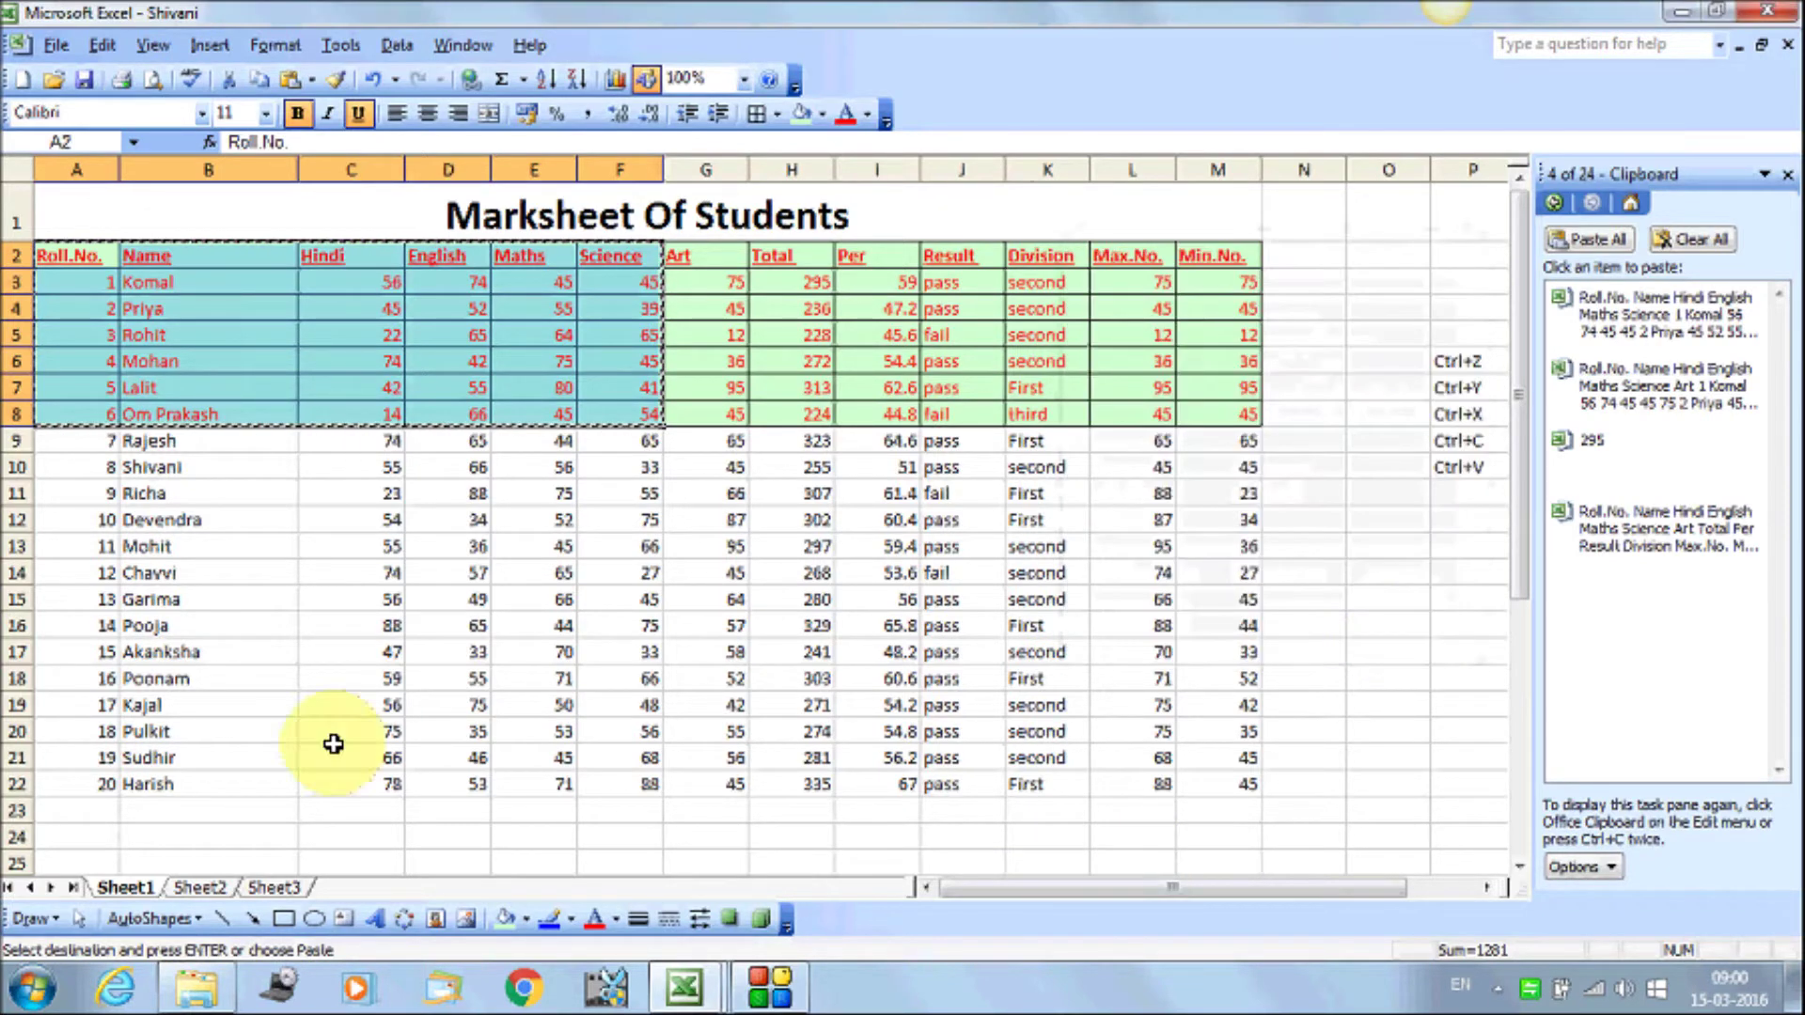
Copy the header and first six student rows A2:M8 via the shortcut menu
{"action": "left_click", "coordinate": [141, 362]}
{"action": "left_click_drag", "start_coordinate": [70, 256], "coordinate": [1218, 414]}
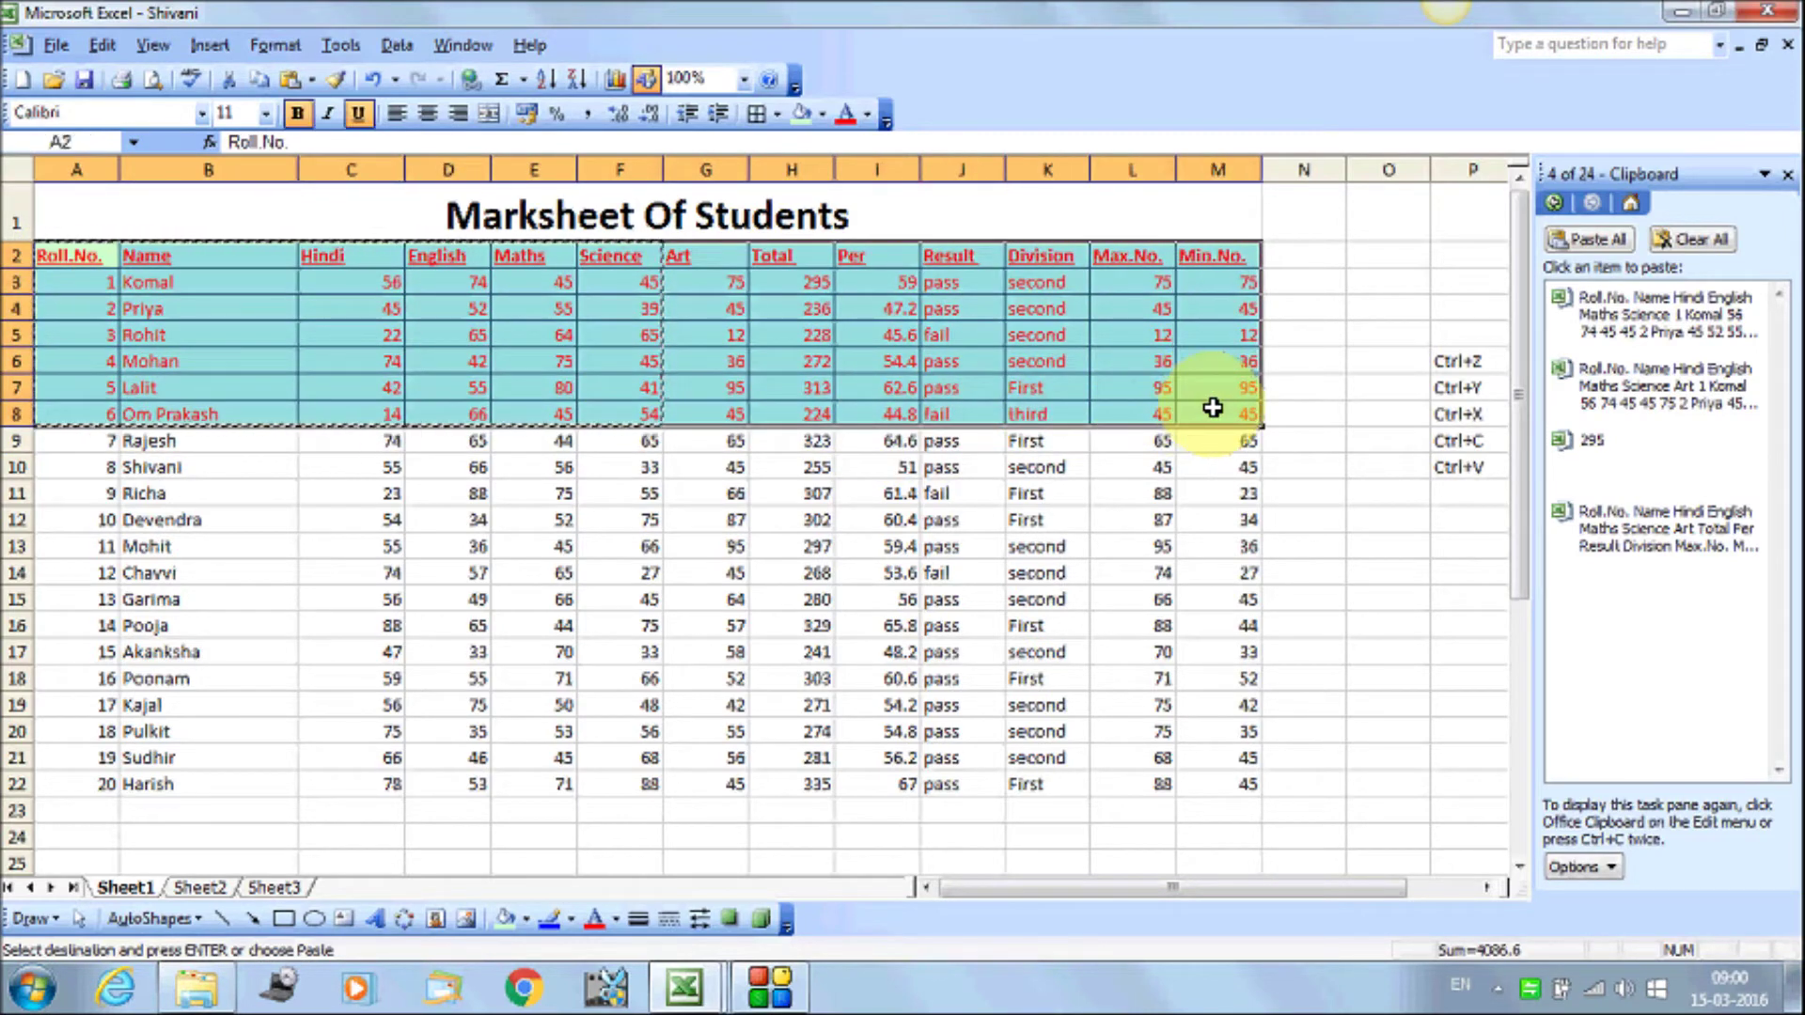
{"action": "right_click", "coordinate": [352, 349]}
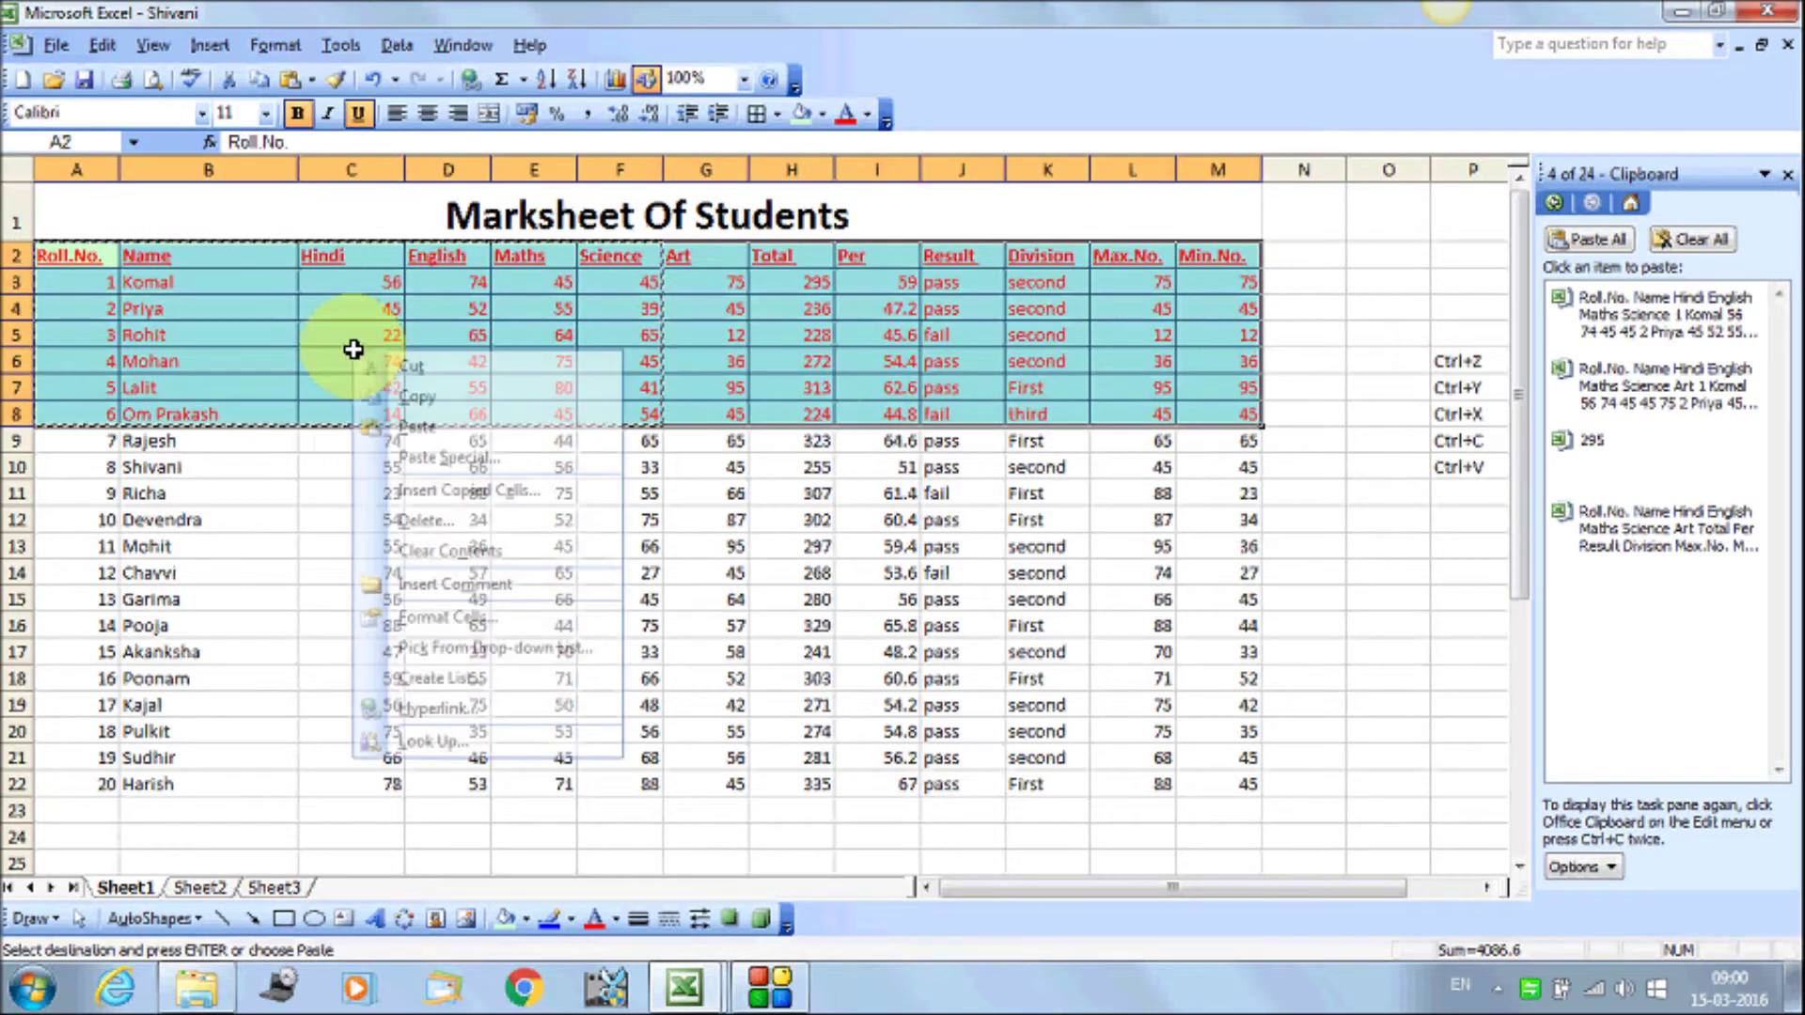
{"action": "left_click", "coordinate": [411, 399]}
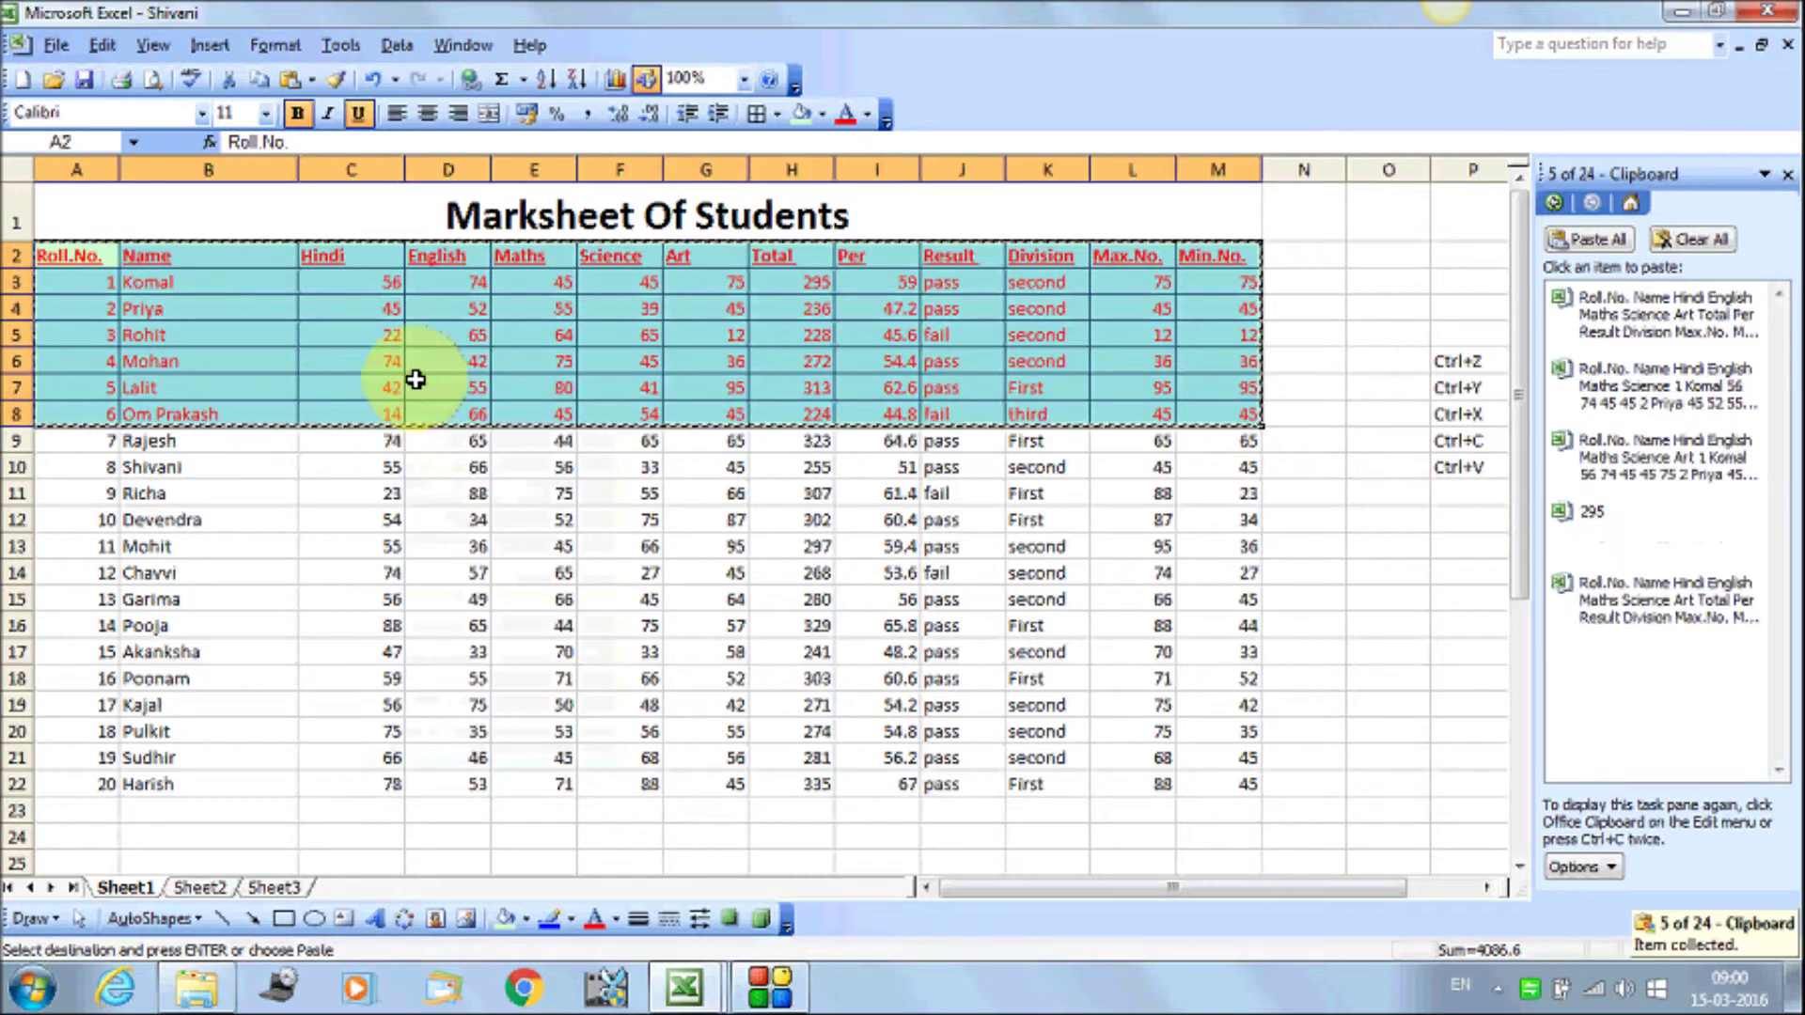
Paste the rows onto Sheet3 with Paste Special 'All except borders'
{"action": "left_click", "coordinate": [285, 889]}
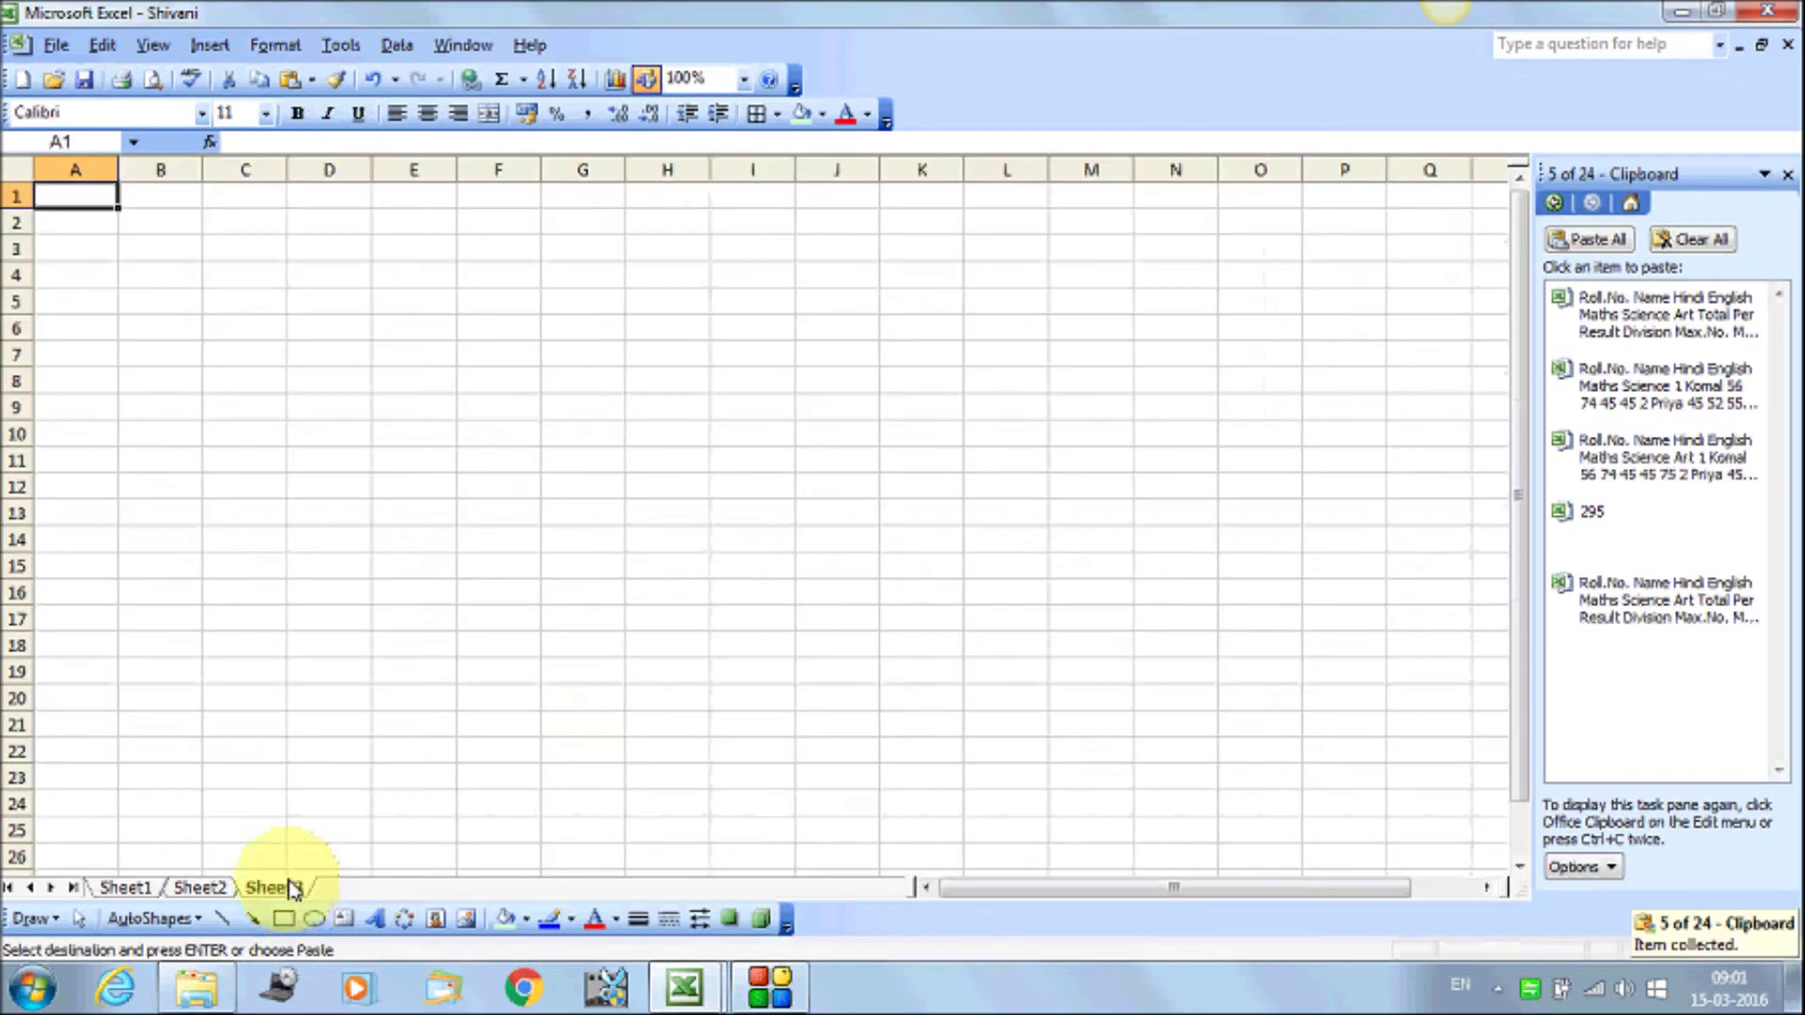
{"action": "left_click", "coordinate": [101, 47]}
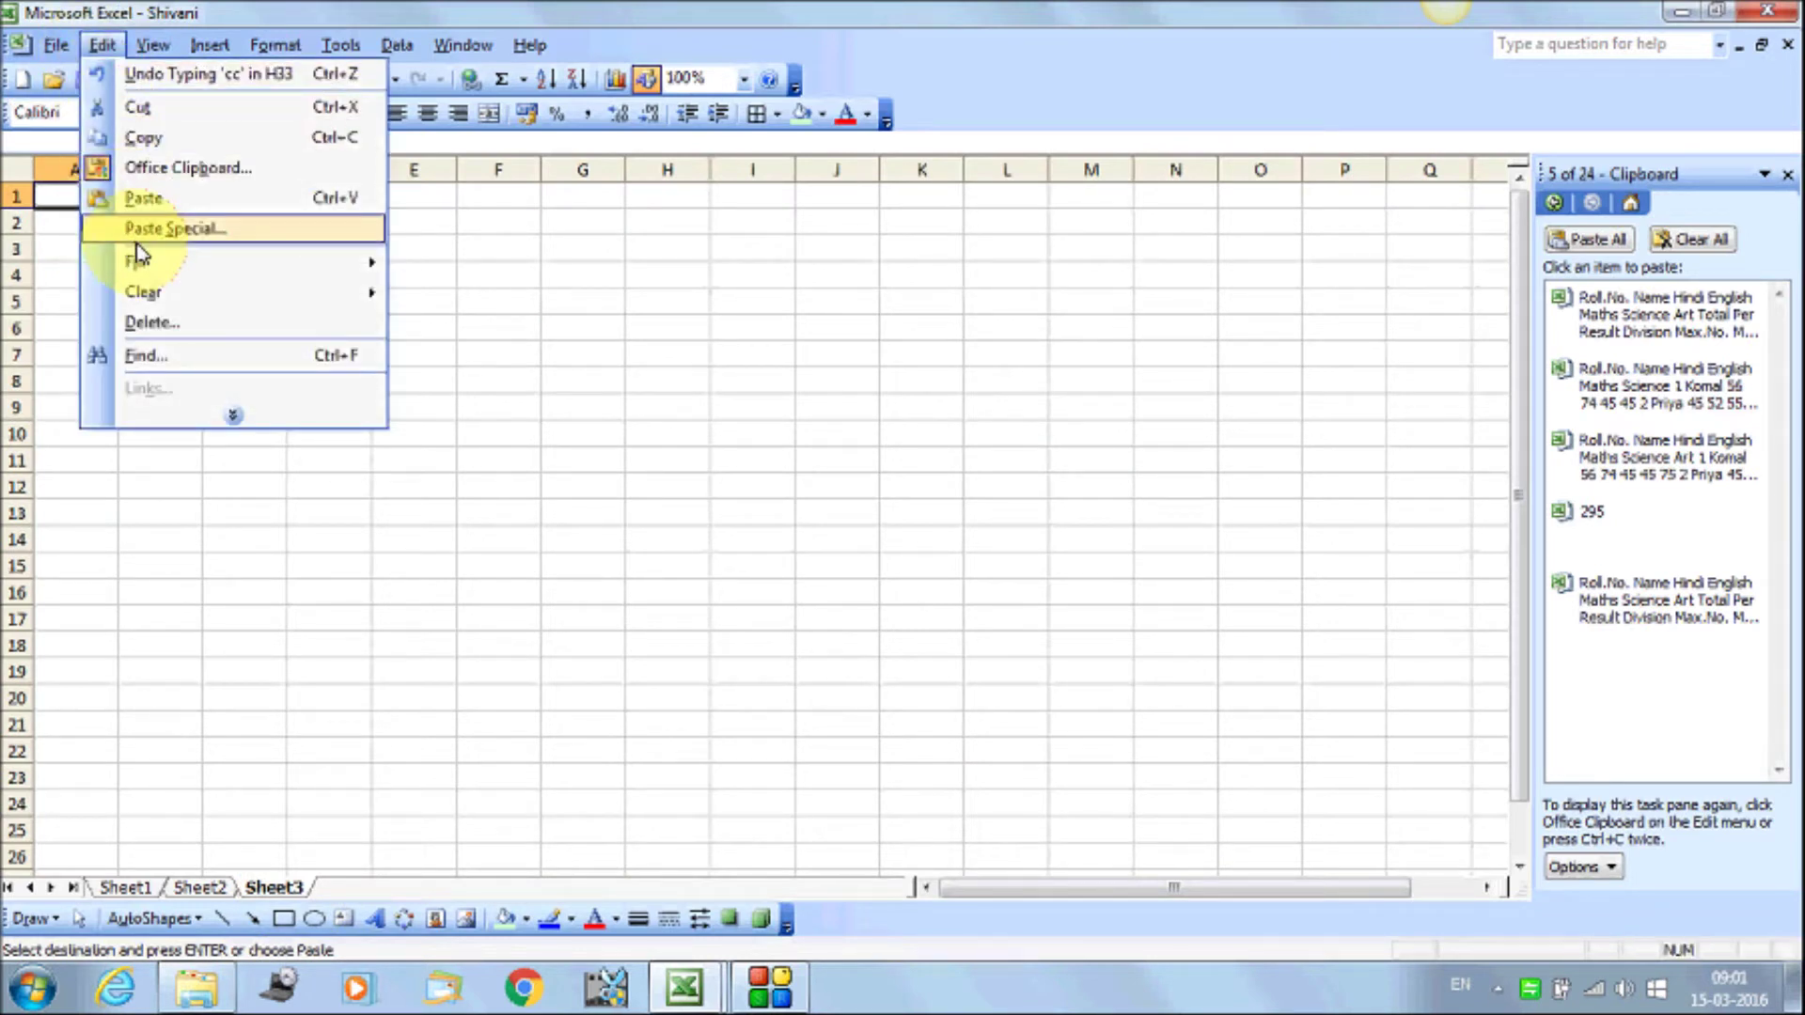
{"action": "left_click", "coordinate": [138, 235]}
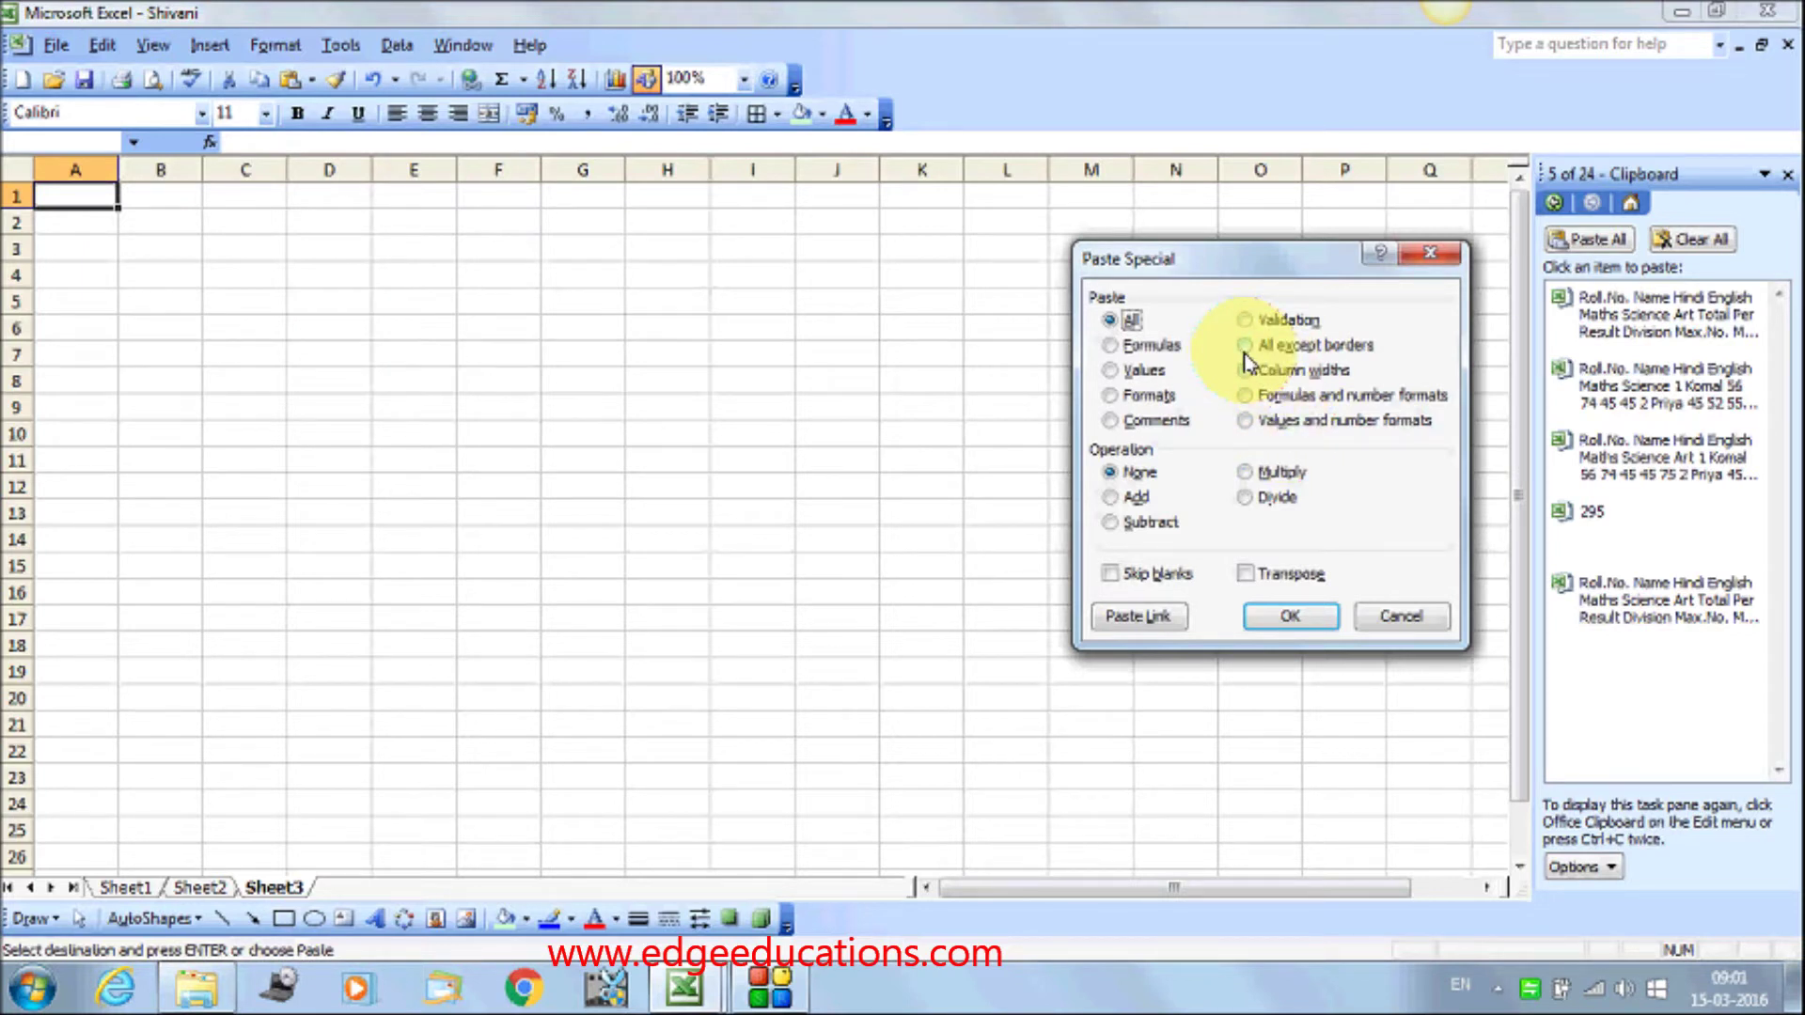
{"action": "left_click", "coordinate": [1246, 346]}
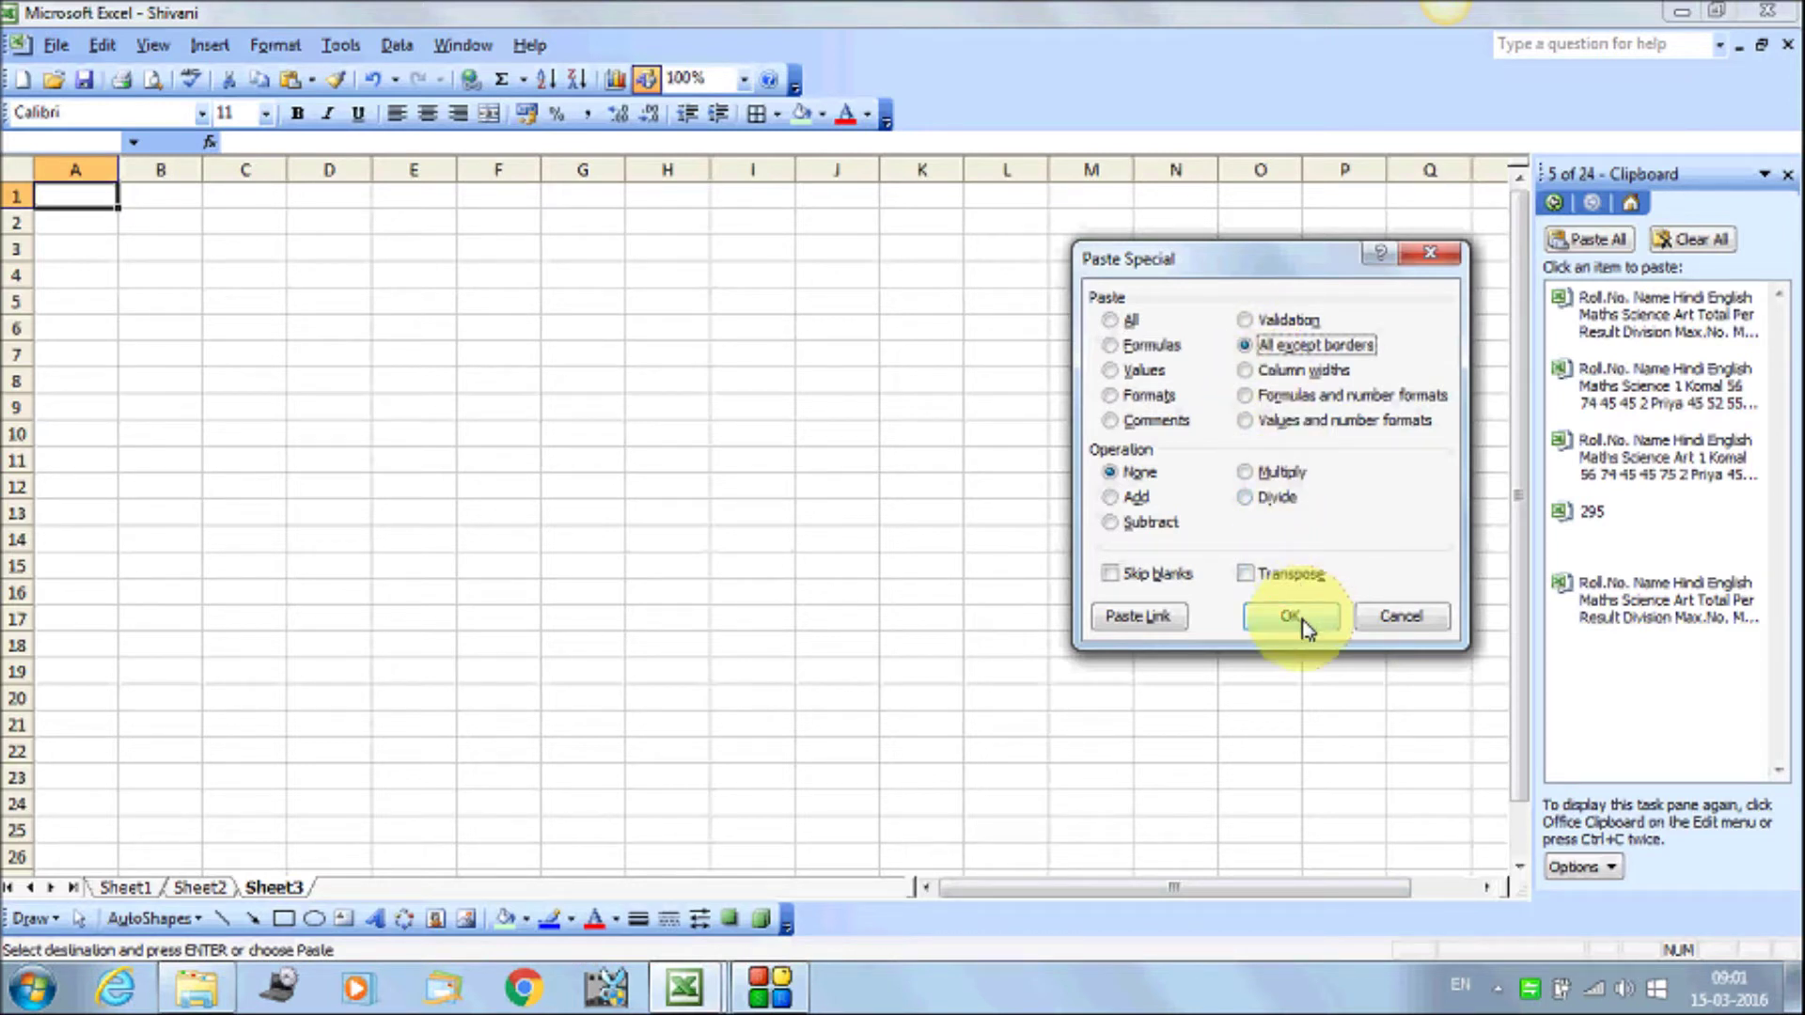
{"action": "left_click", "coordinate": [1302, 620]}
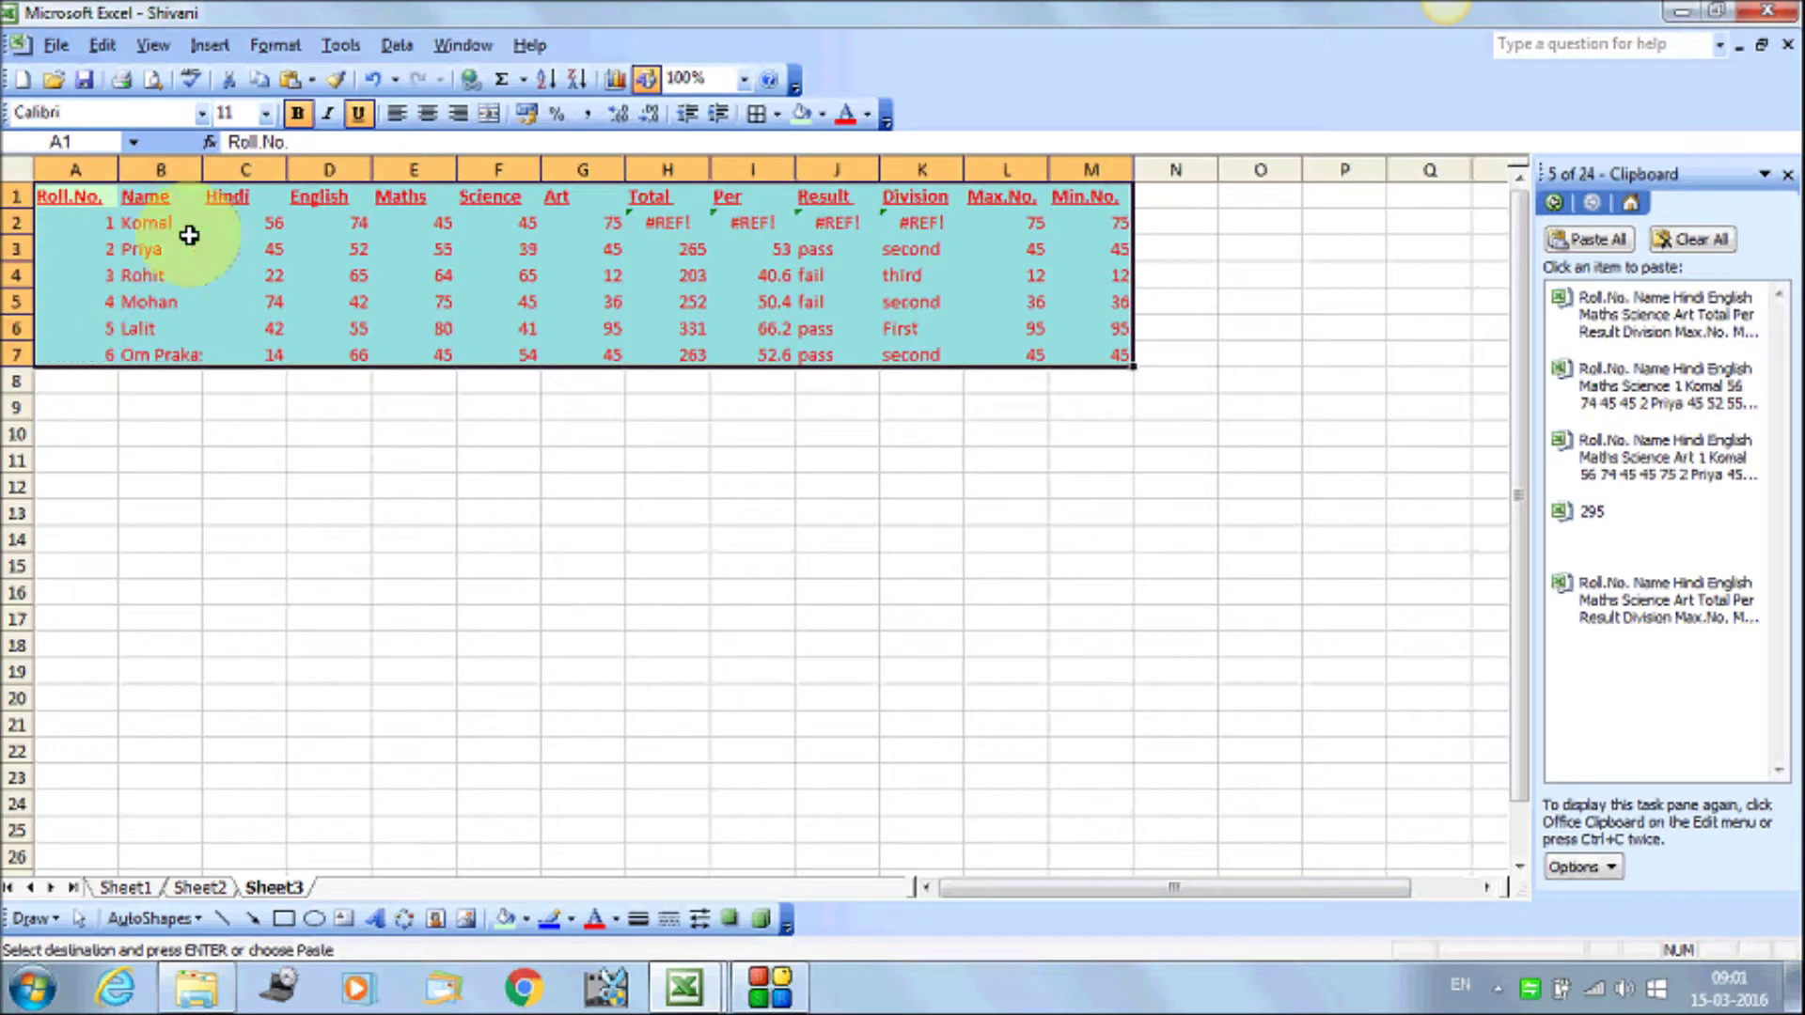
Undo the Sheet3 paste and return to Sheet1
{"action": "left_click", "coordinate": [299, 324]}
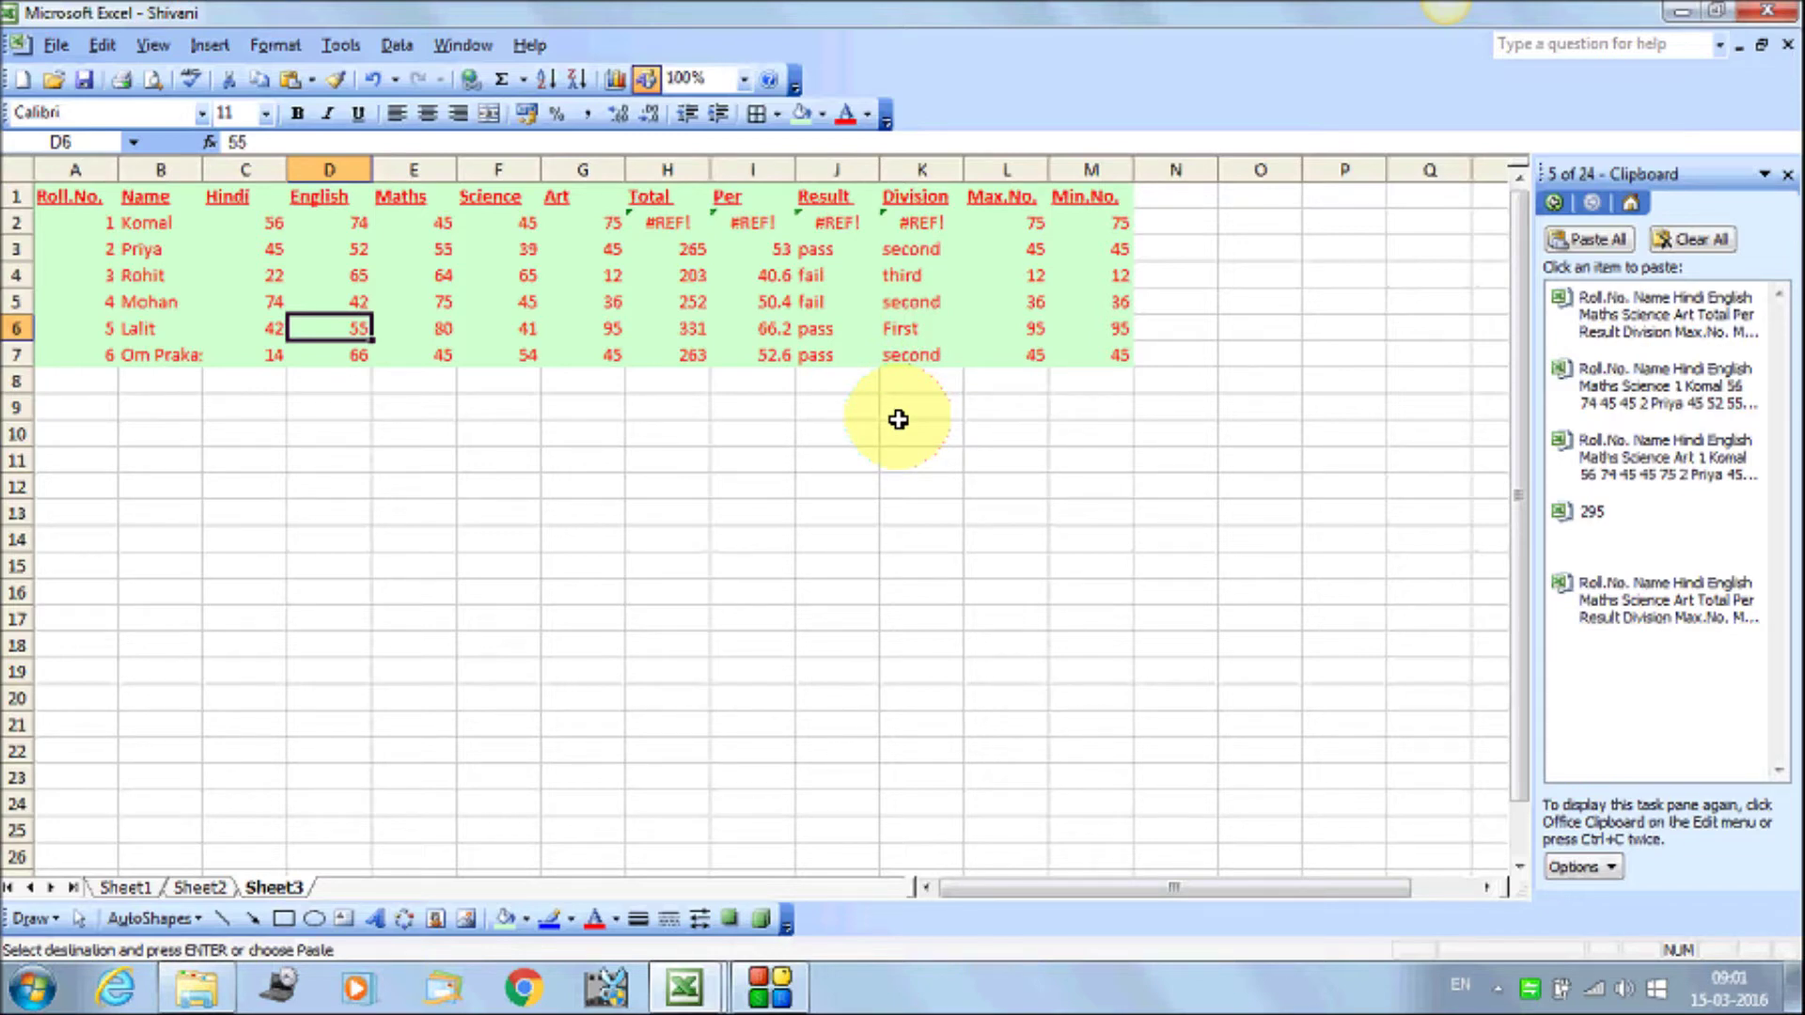
{"action": "key", "text": "ctrl+z"}
{"action": "left_click", "coordinate": [124, 889]}
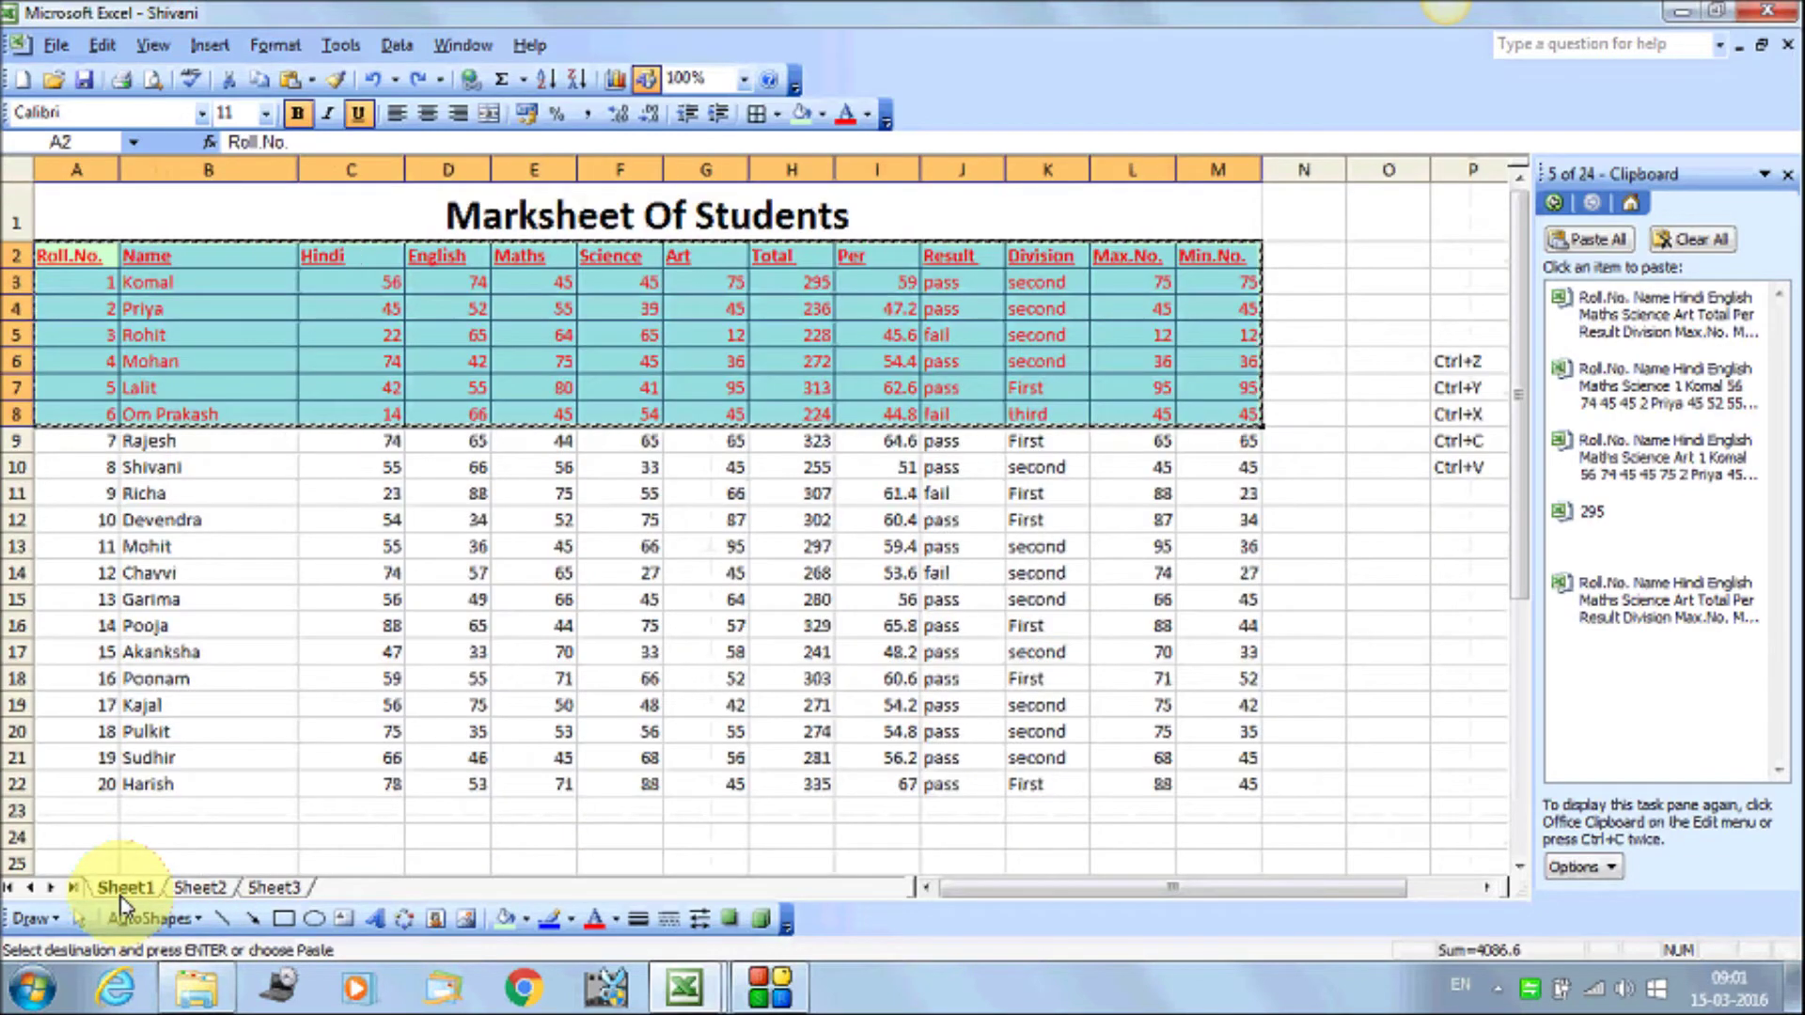
Open the Paste Special dialog from the Edit menu, then cancel it without pasting
{"action": "left_click", "coordinate": [101, 45]}
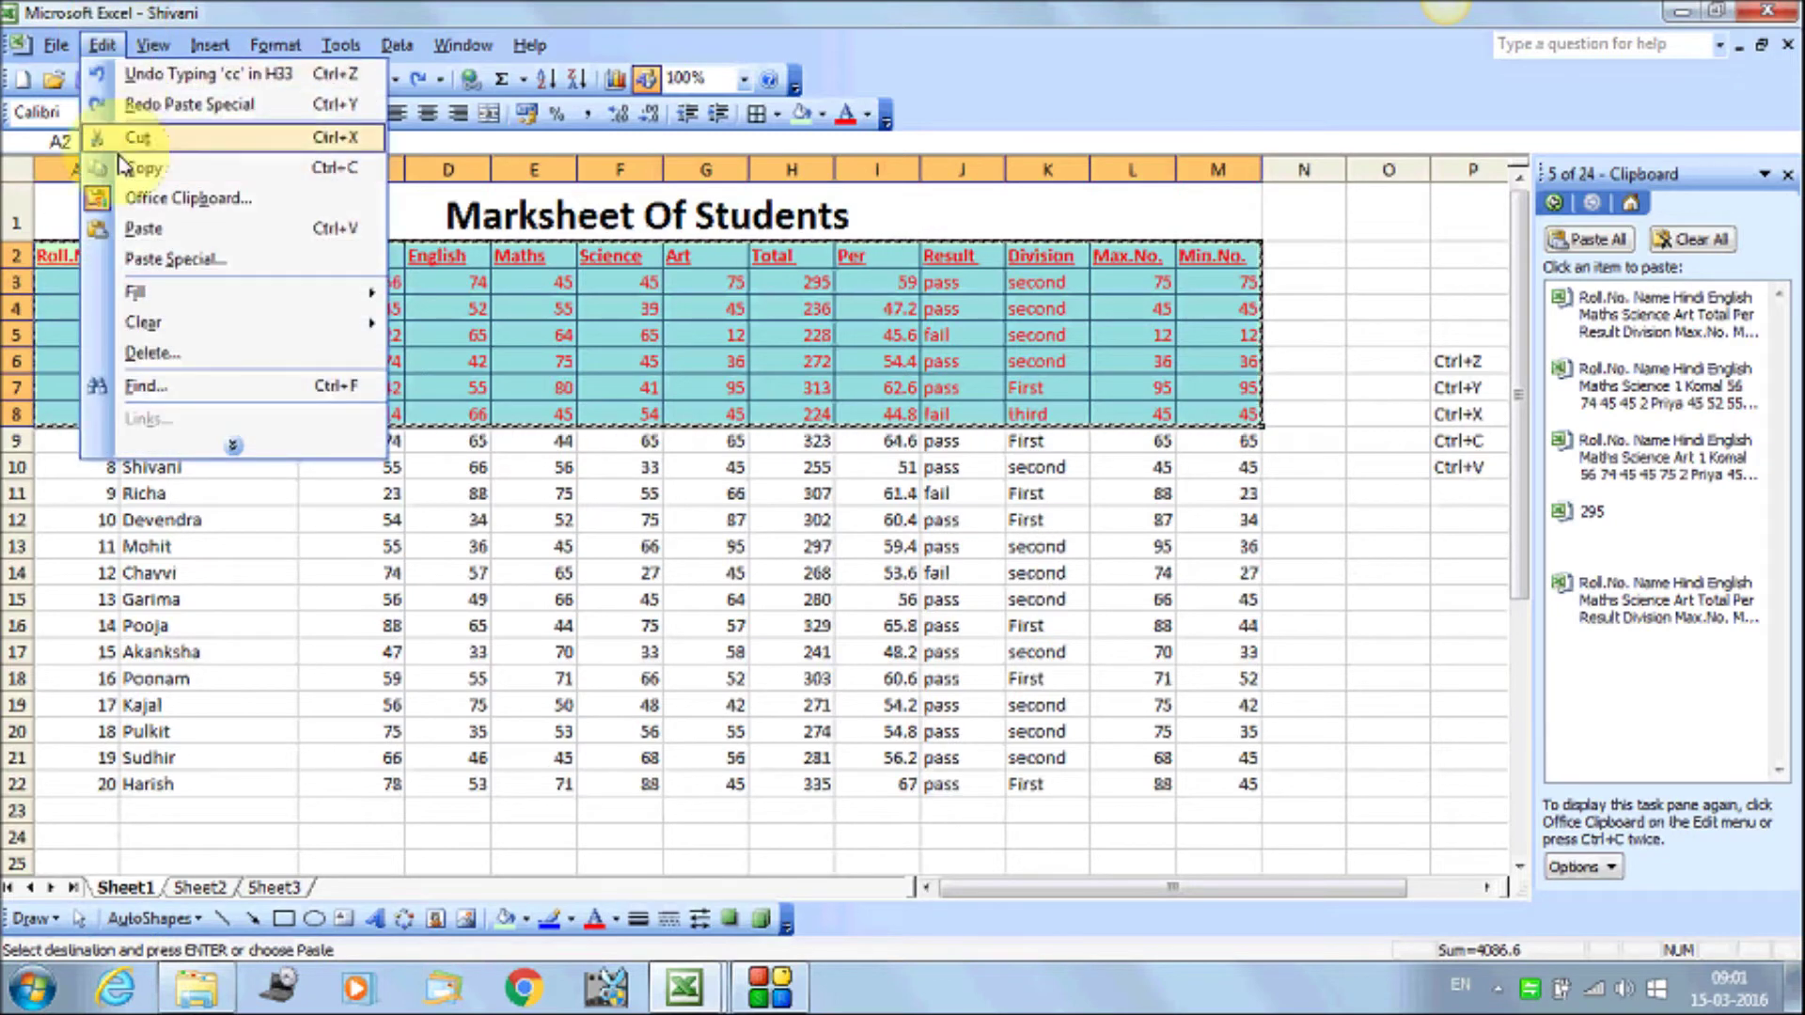
{"action": "left_click", "coordinate": [165, 259]}
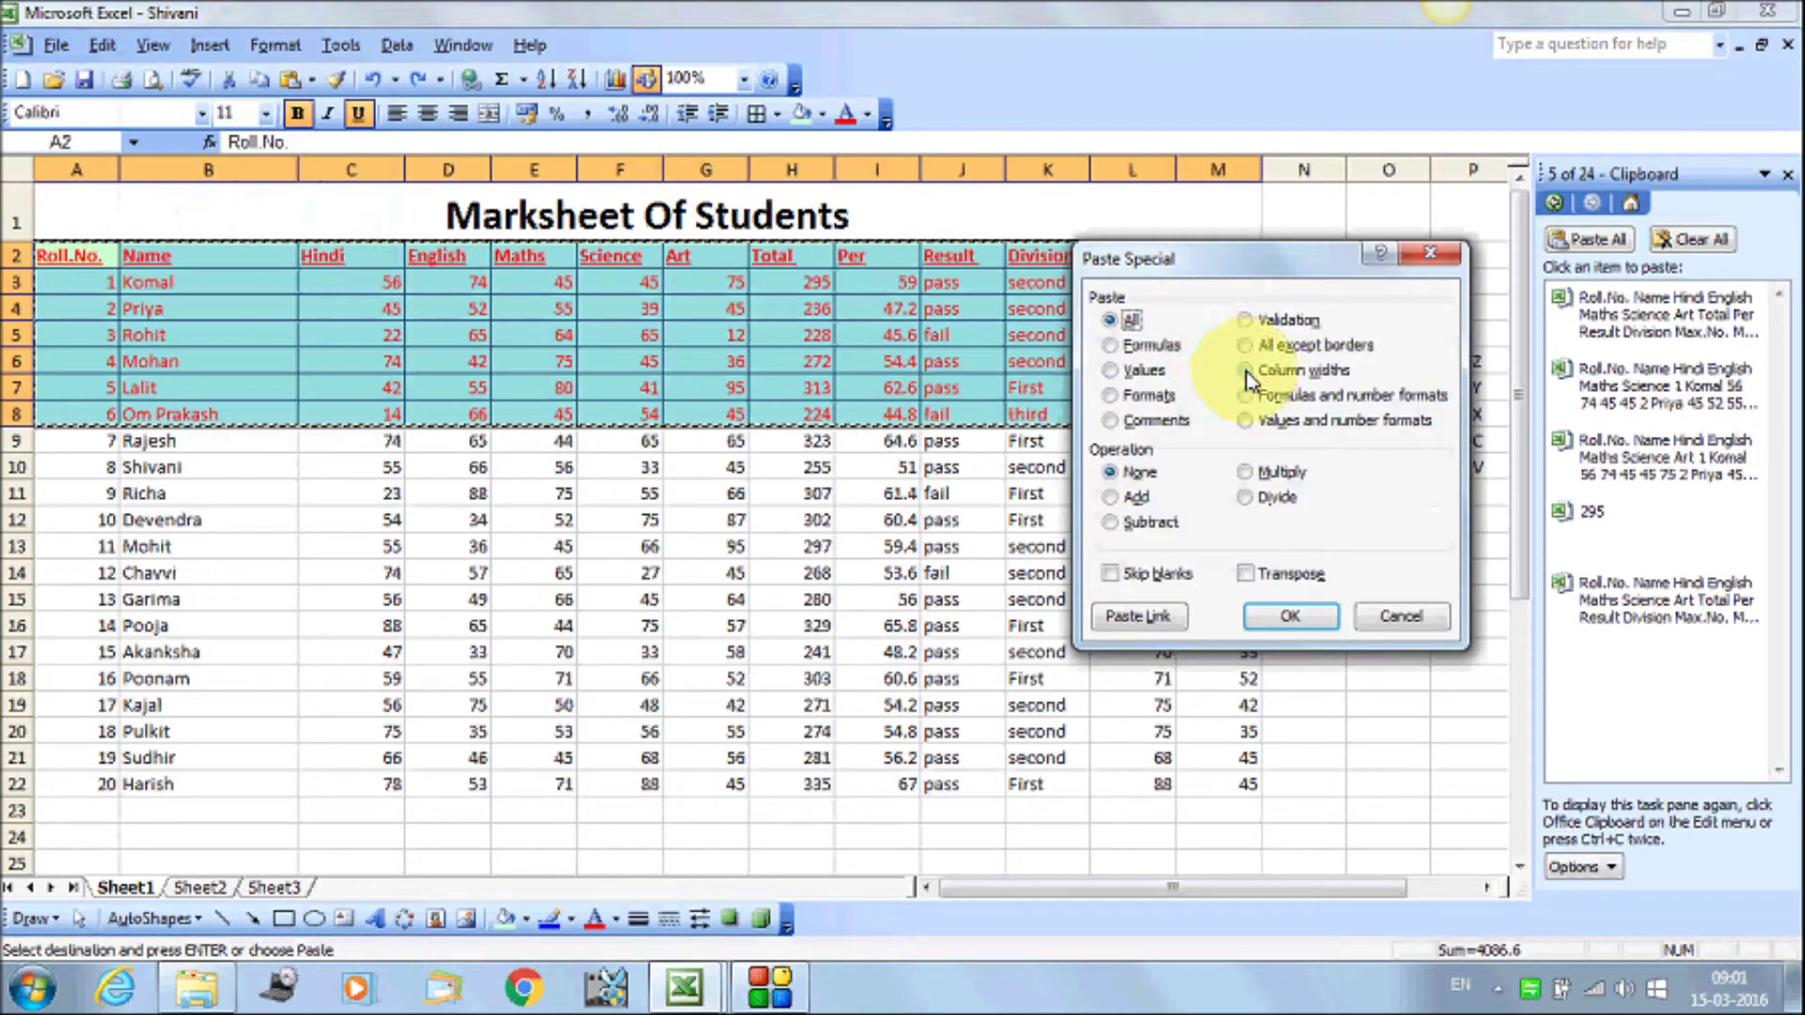
{"action": "left_click", "coordinate": [1399, 616]}
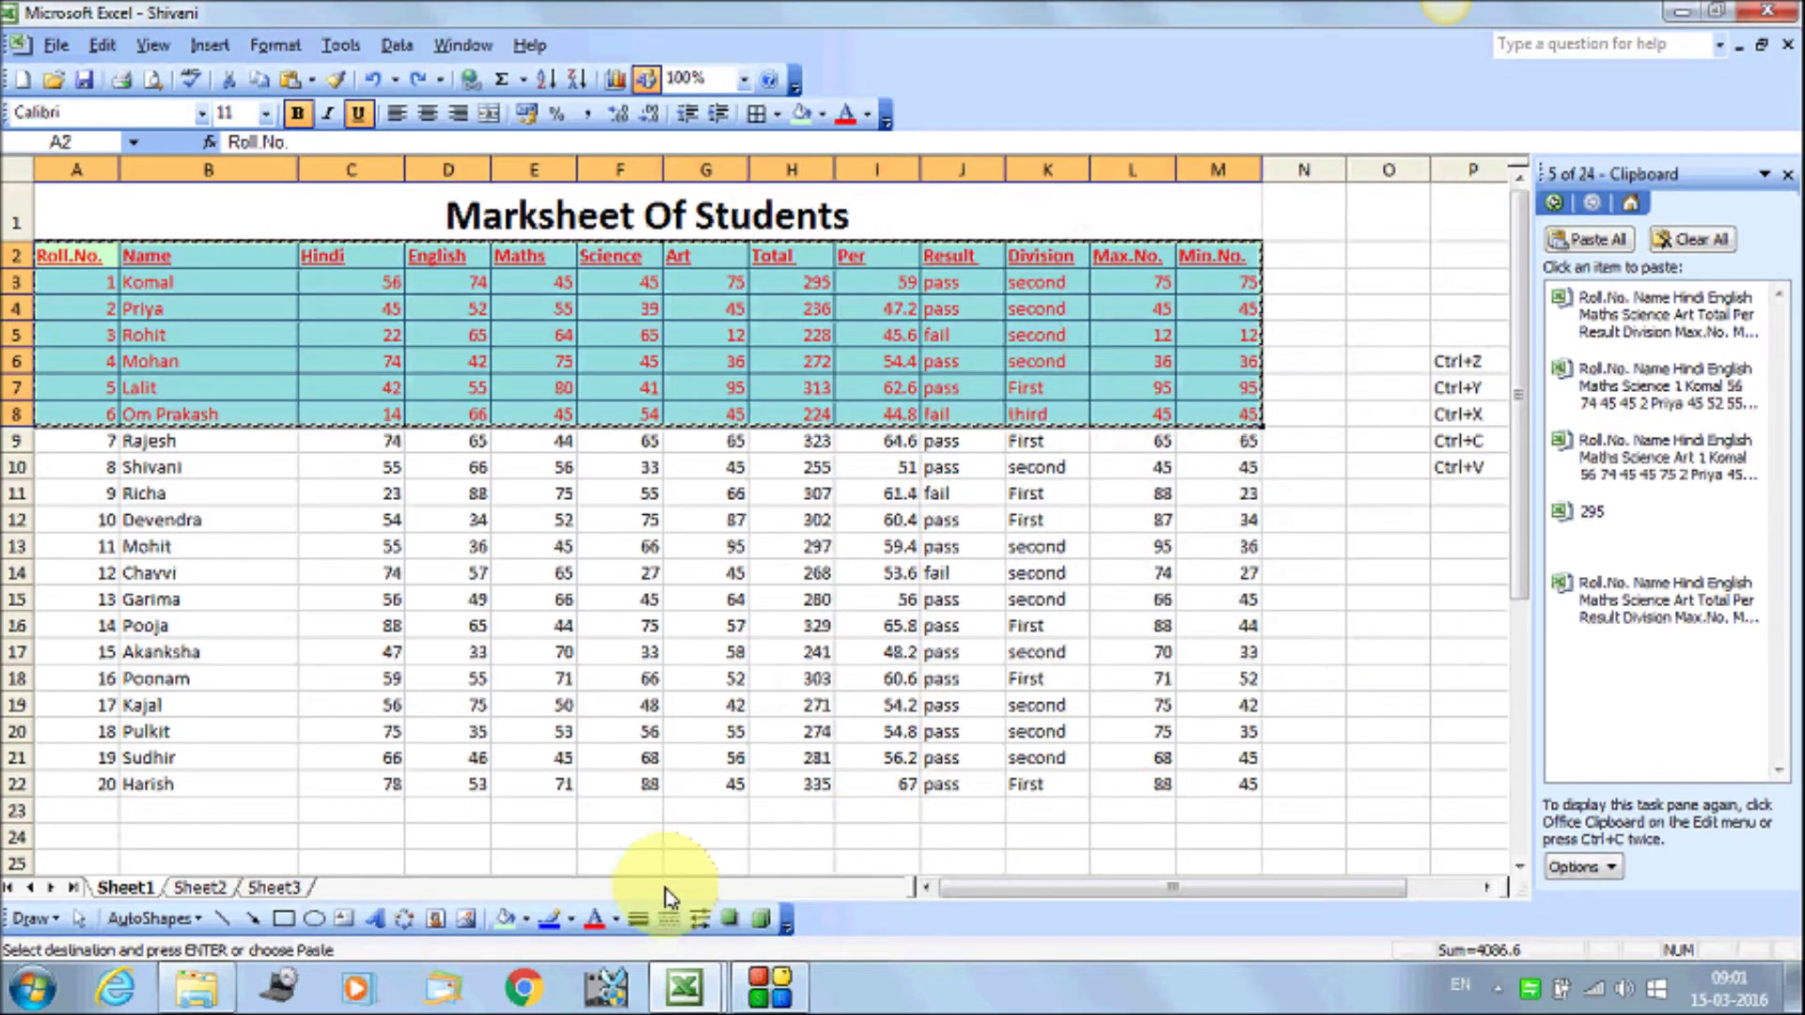
On Sheet3, drag column A narrower to about 3.86 wide, then select A1
{"action": "left_click", "coordinate": [273, 887]}
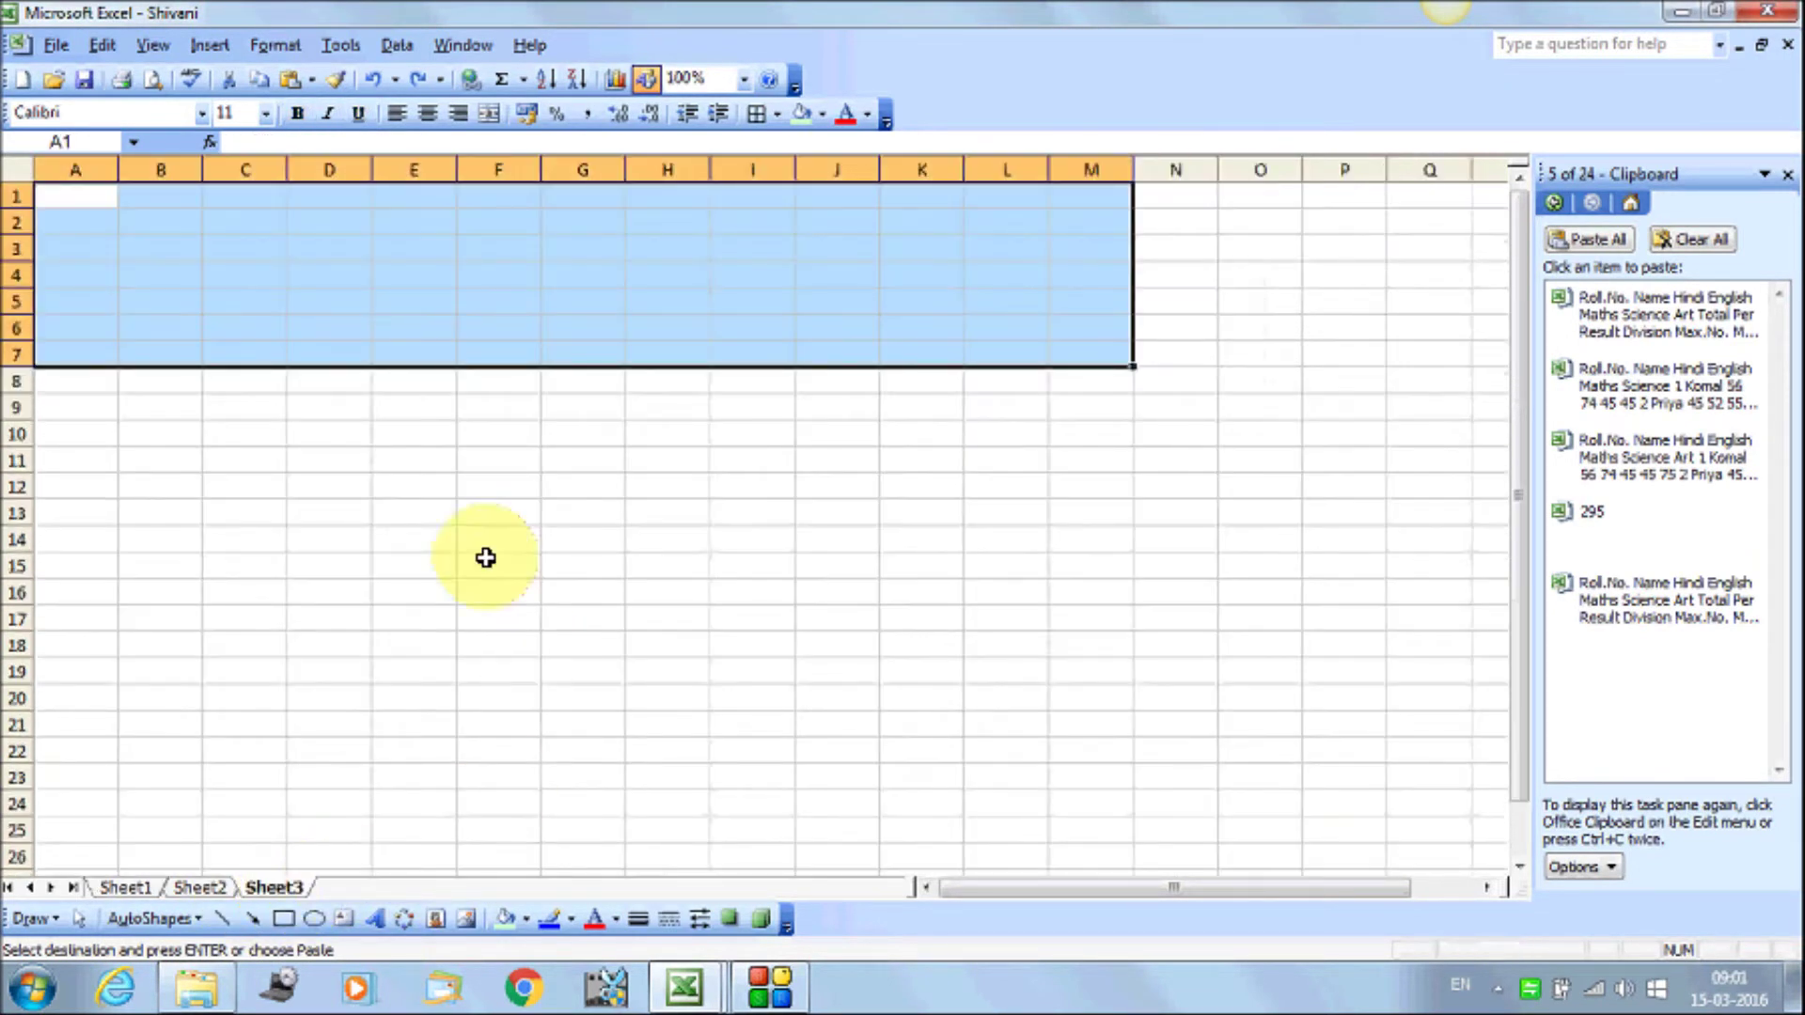
{"action": "left_click", "coordinate": [460, 535]}
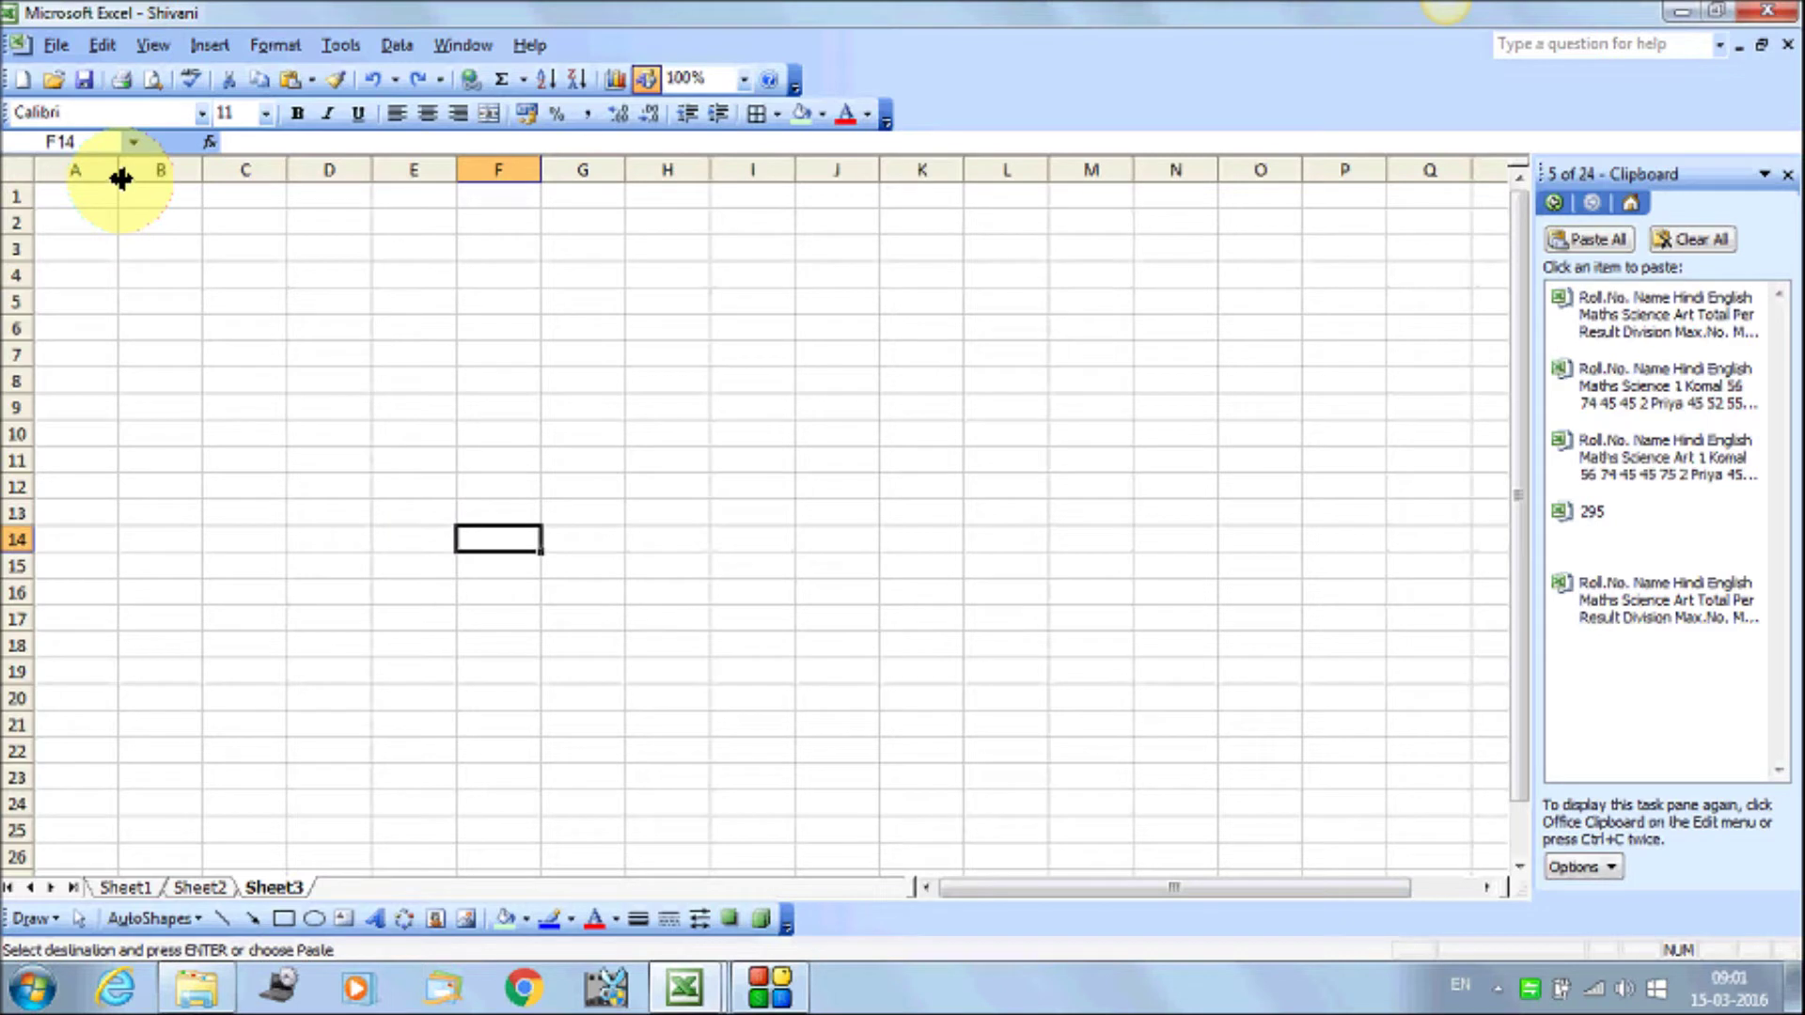
{"action": "left_click_drag", "start_coordinate": [119, 175], "coordinate": [76, 181]}
{"action": "left_click", "coordinate": [97, 354]}
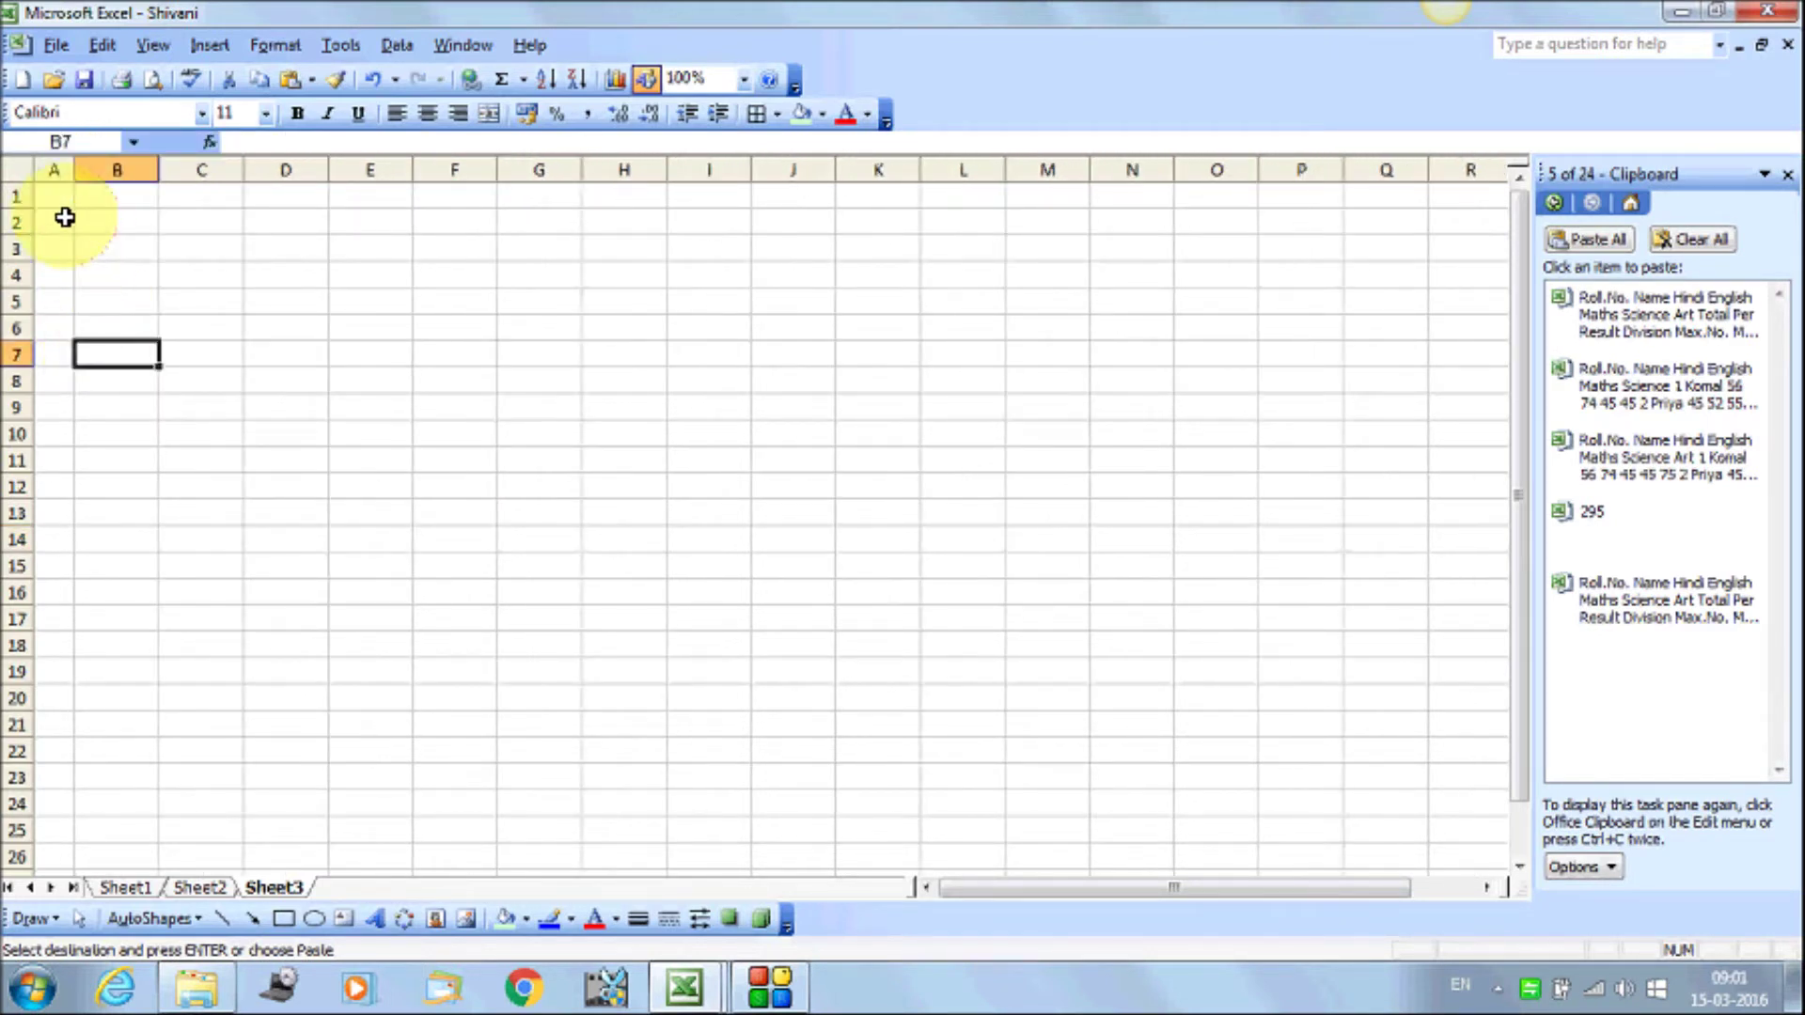
{"action": "left_click", "coordinate": [60, 201]}
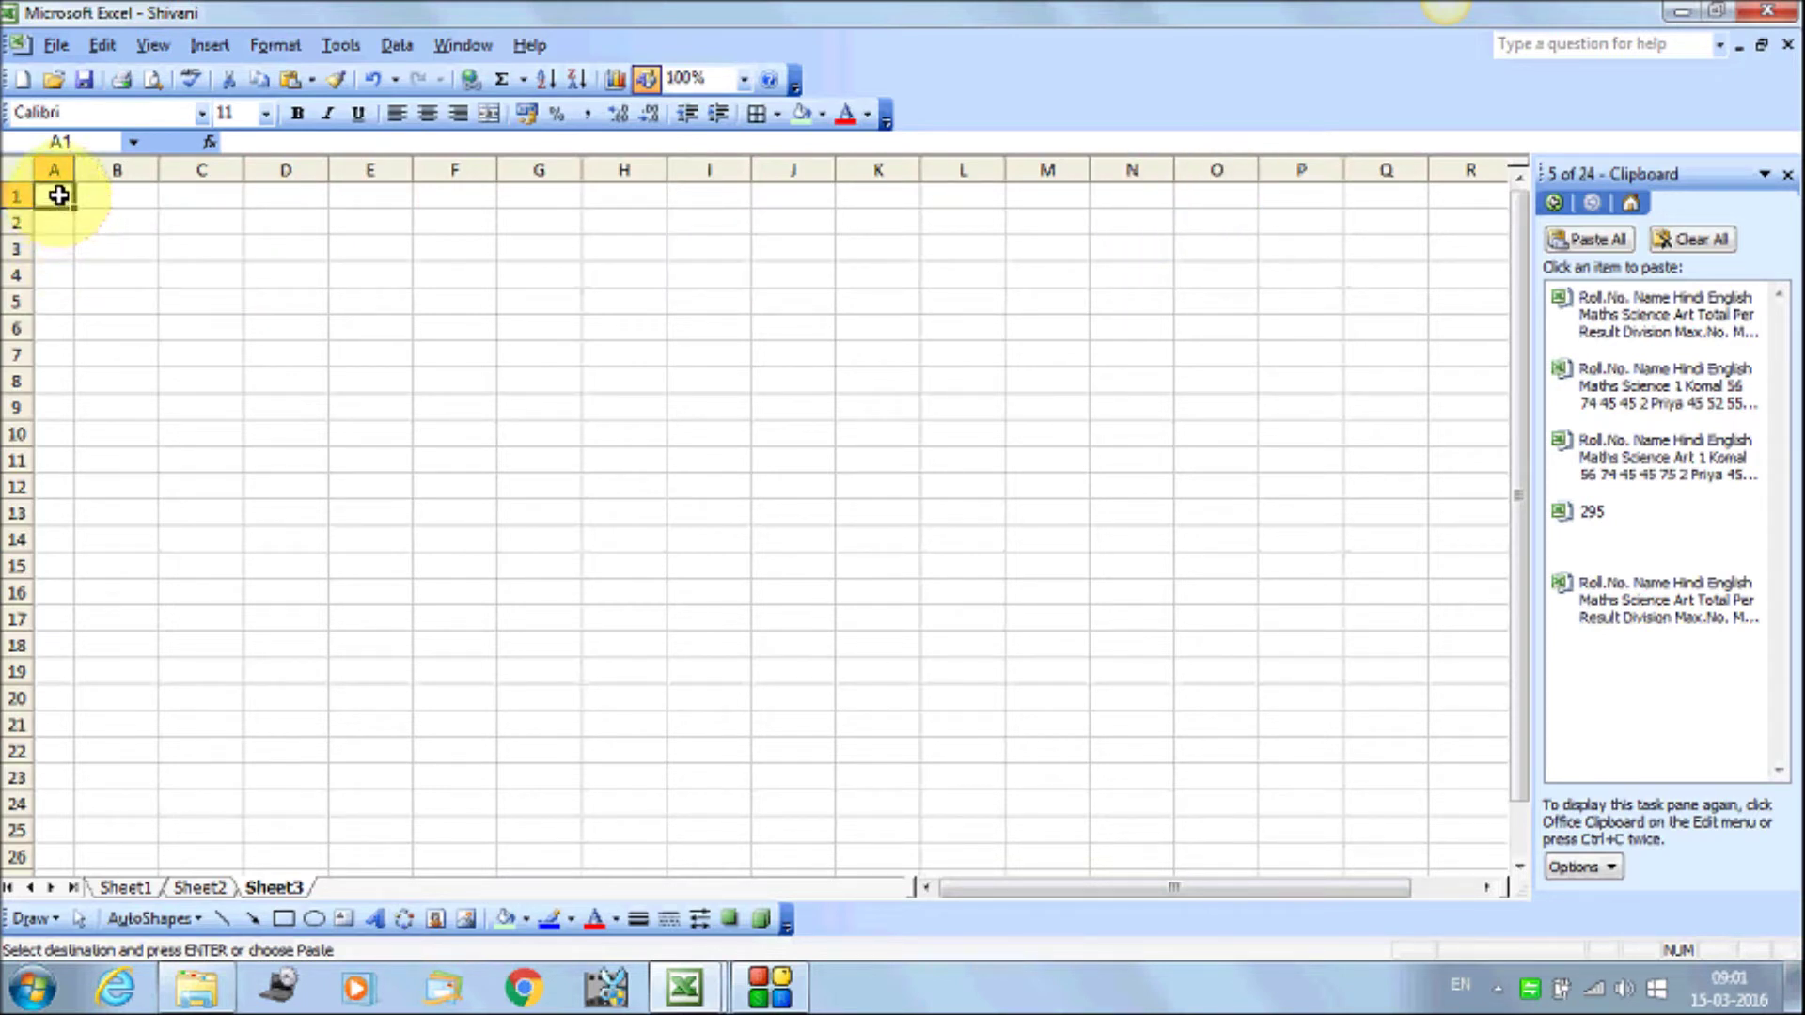
Copy A1 and paste only its column width onto B1:L1 with Paste Special > Column widths
{"action": "right_click", "coordinate": [56, 195]}
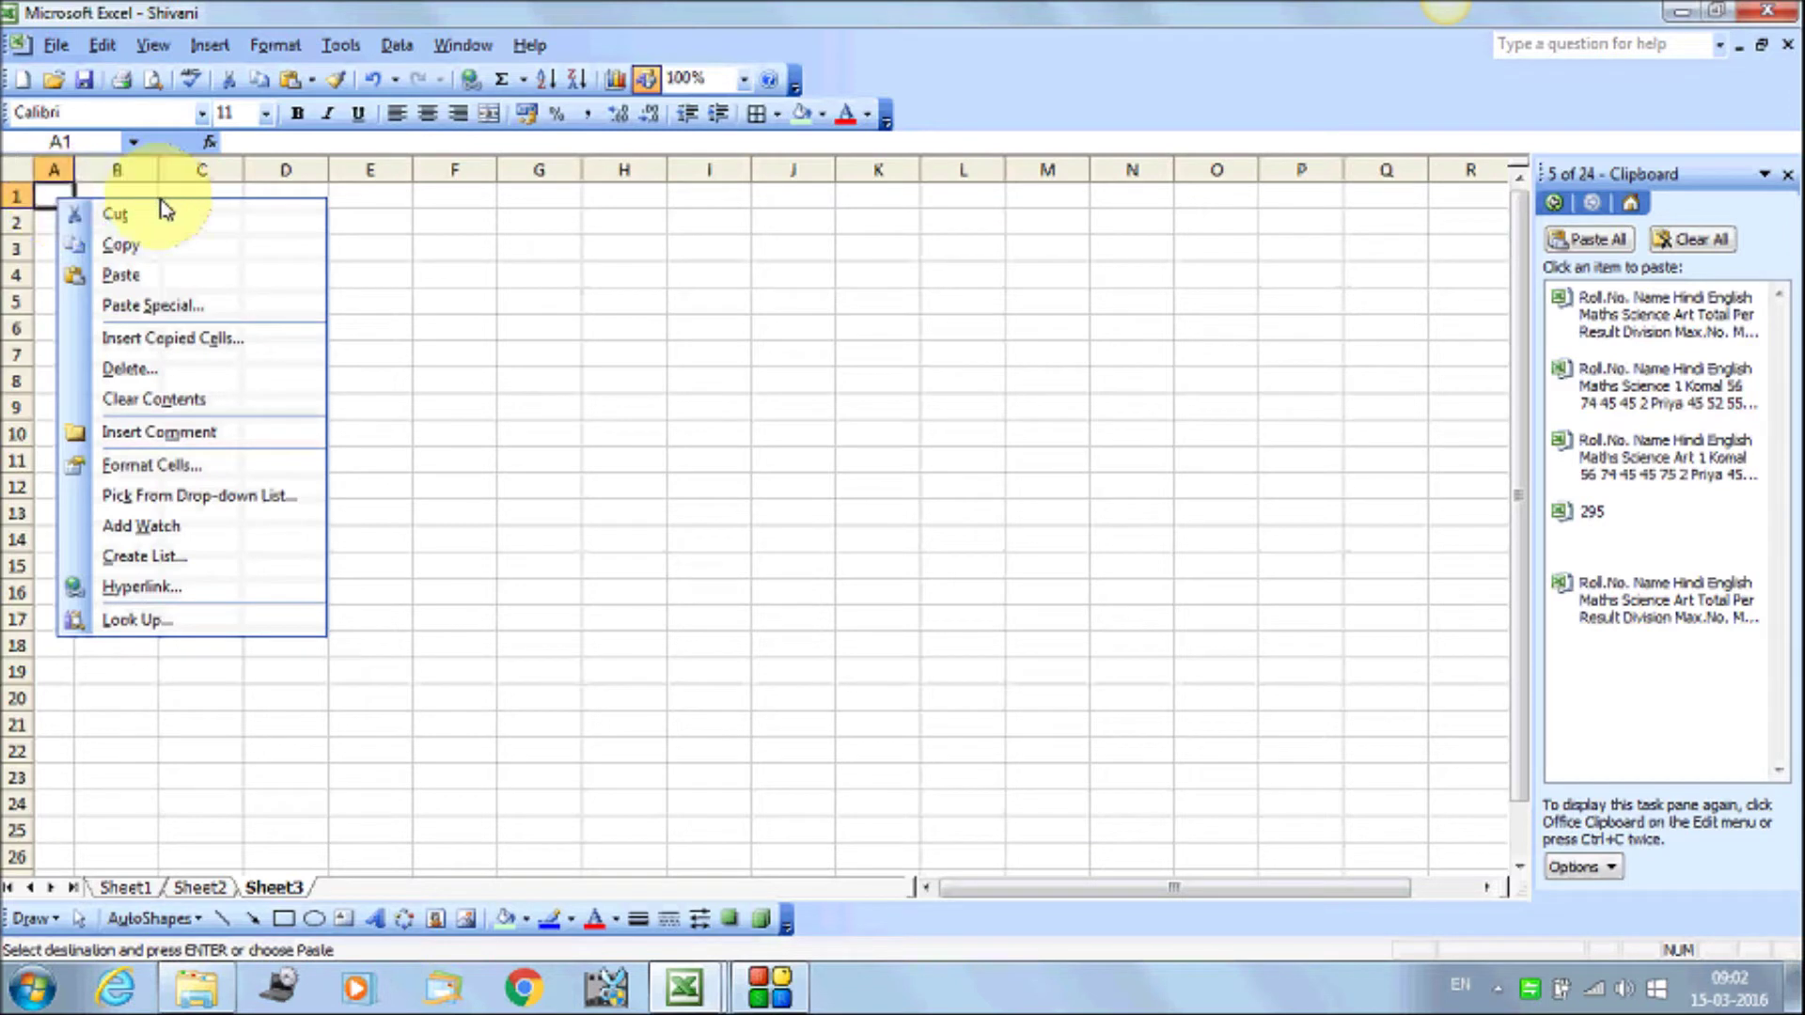
{"action": "left_click", "coordinate": [165, 246]}
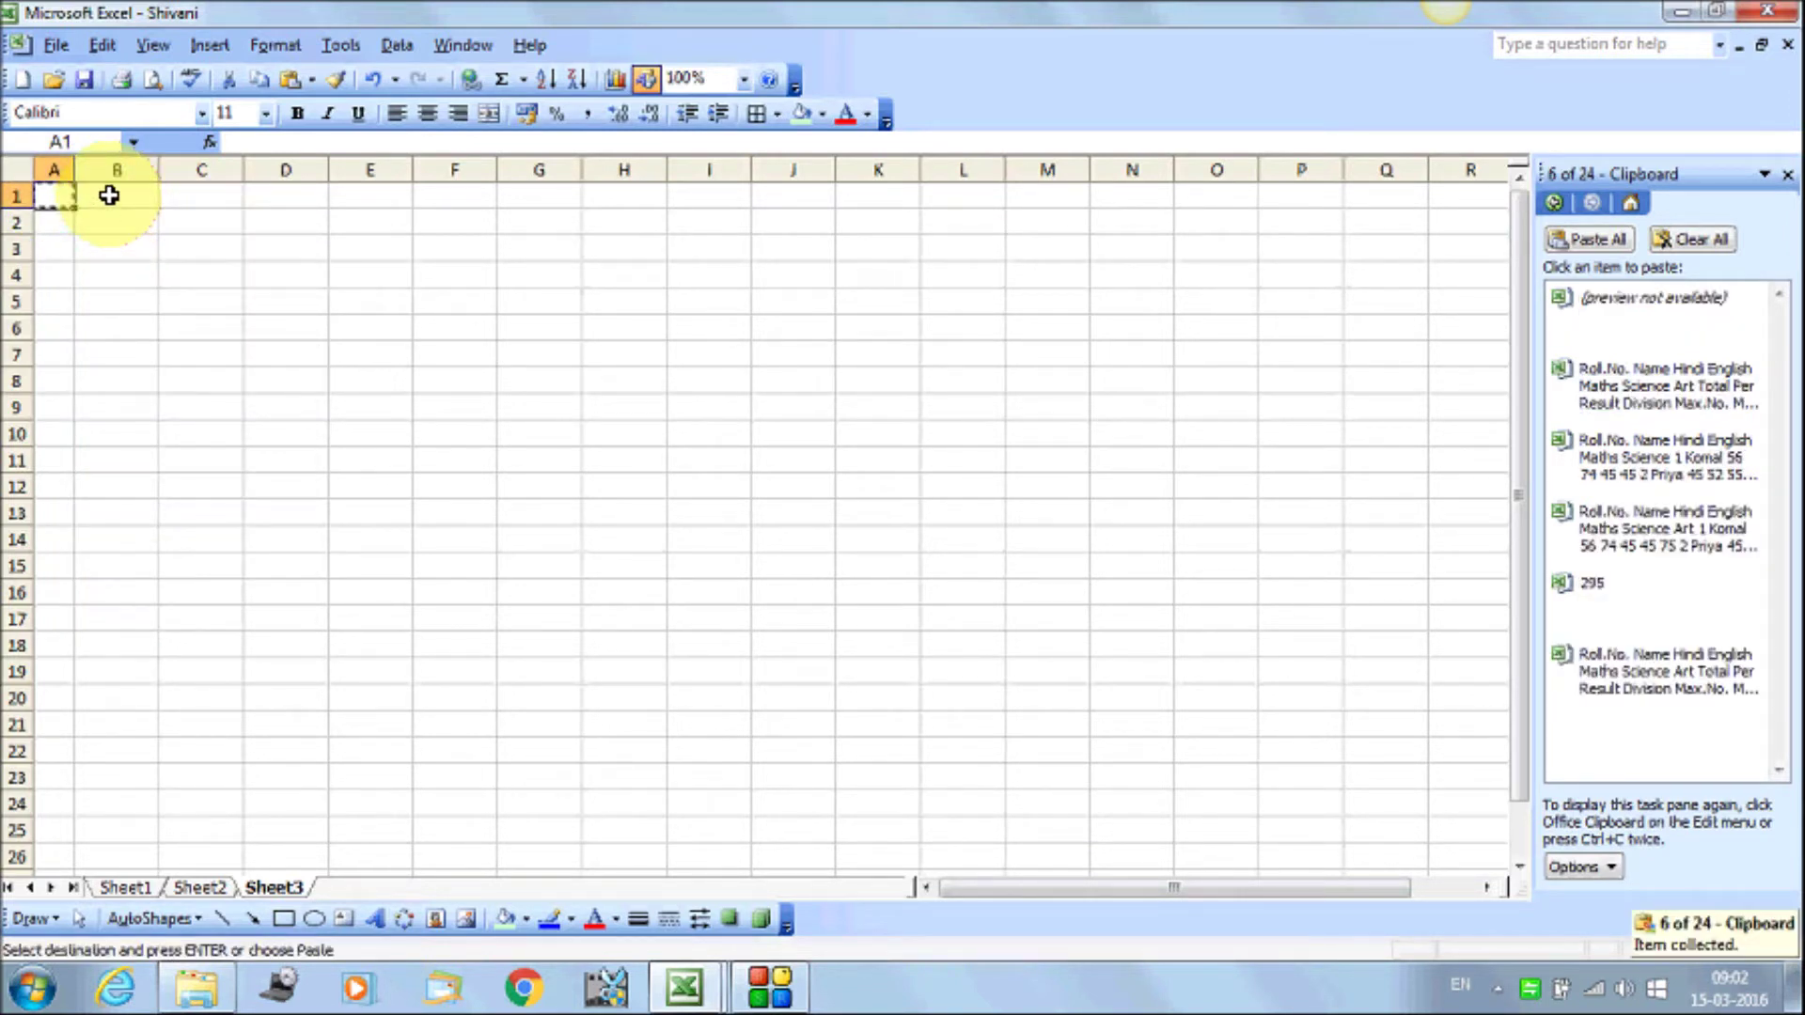
{"action": "left_click_drag", "start_coordinate": [109, 194], "coordinate": [948, 192]}
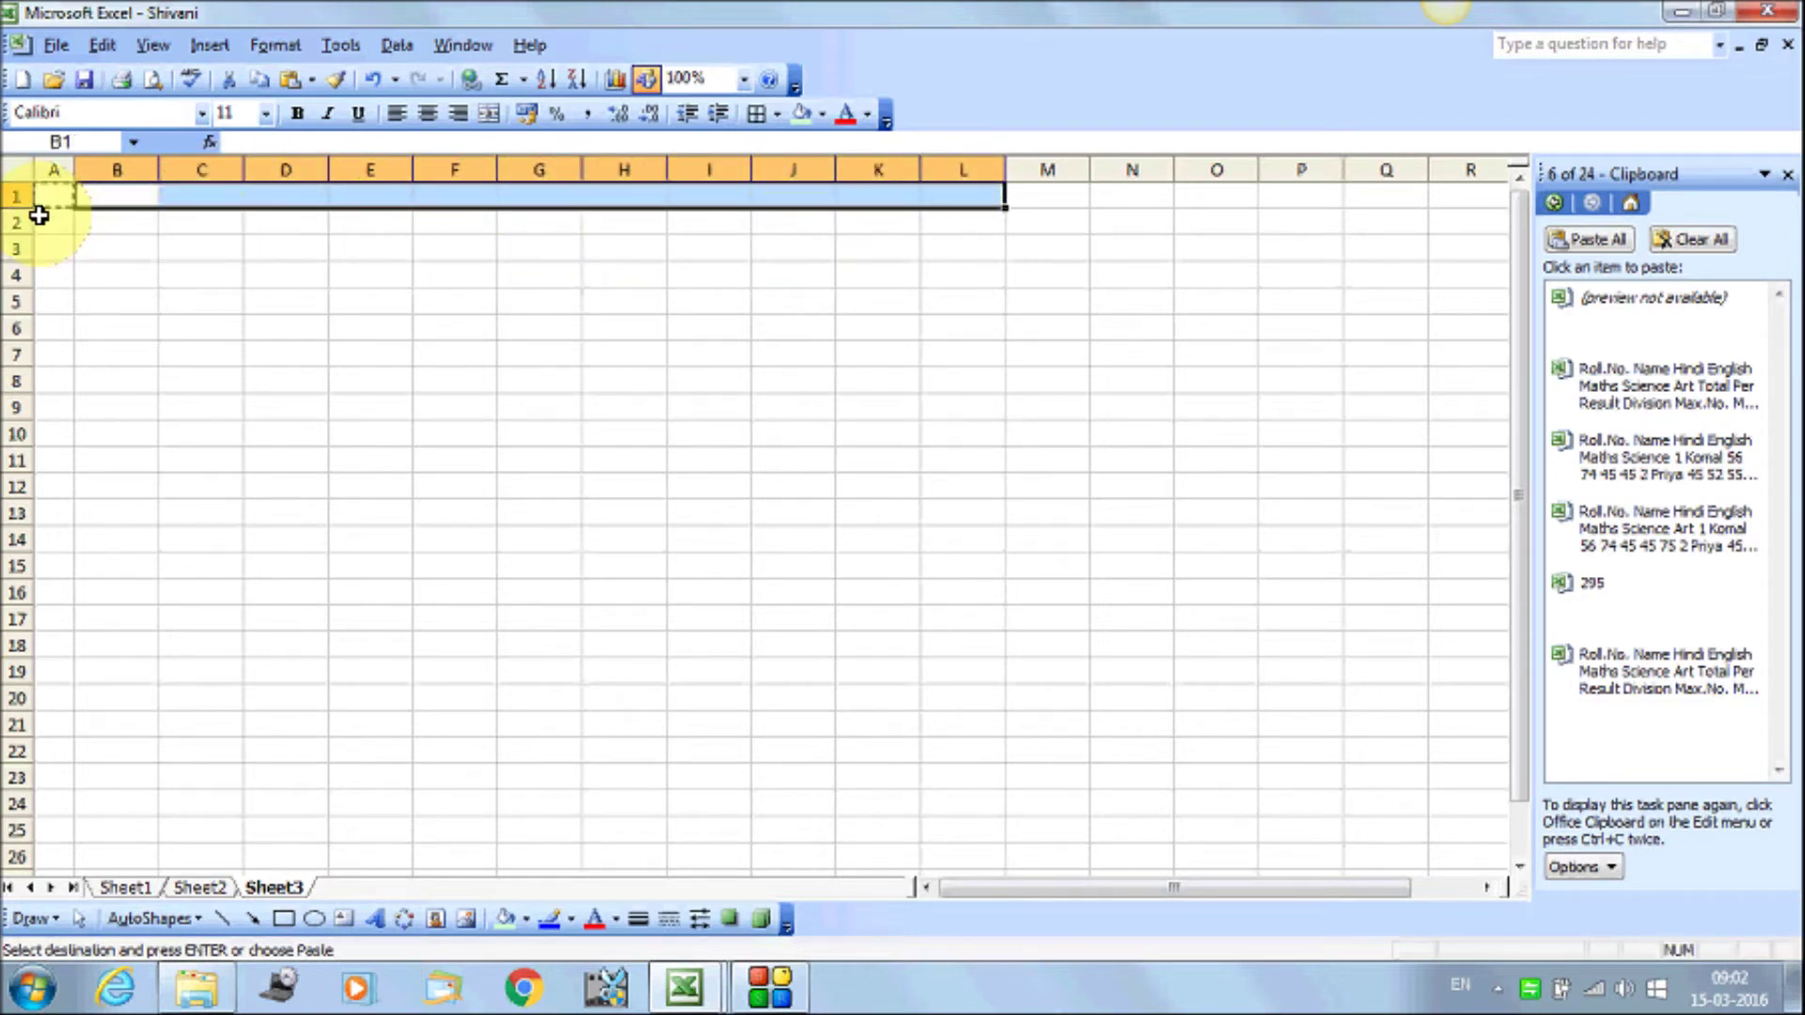
{"action": "left_click", "coordinate": [109, 51]}
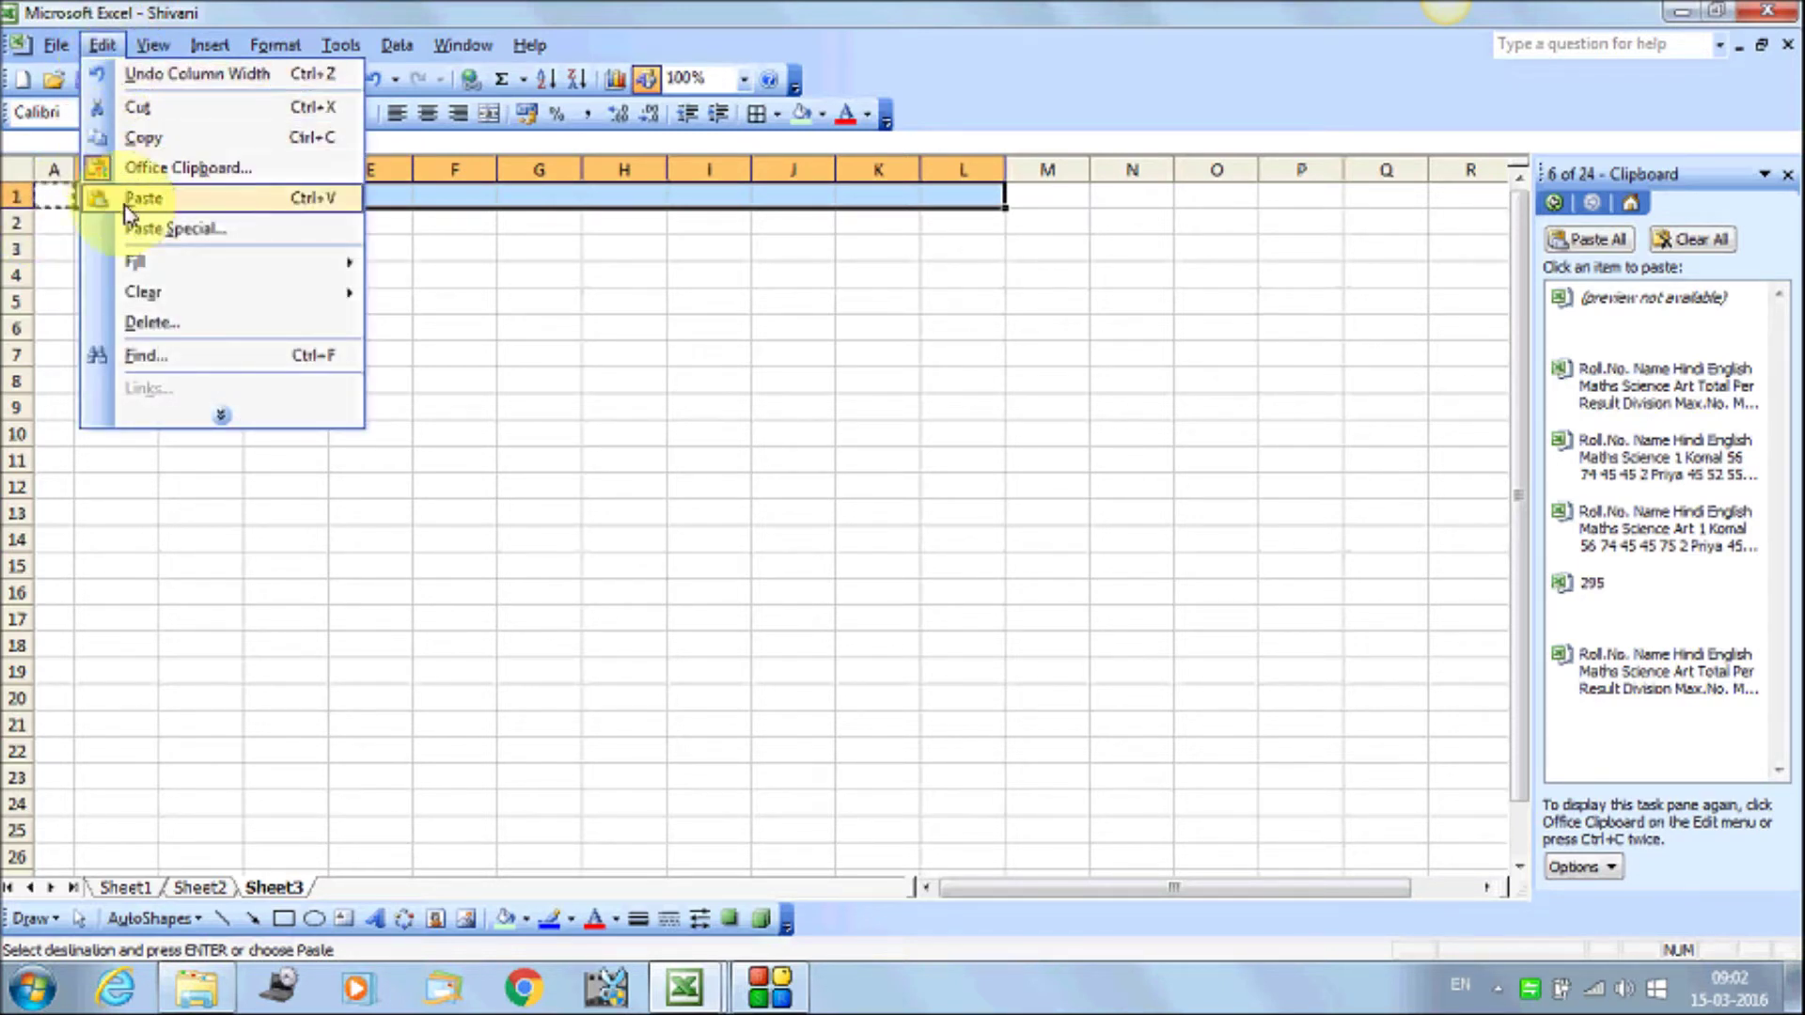
{"action": "left_click", "coordinate": [131, 233]}
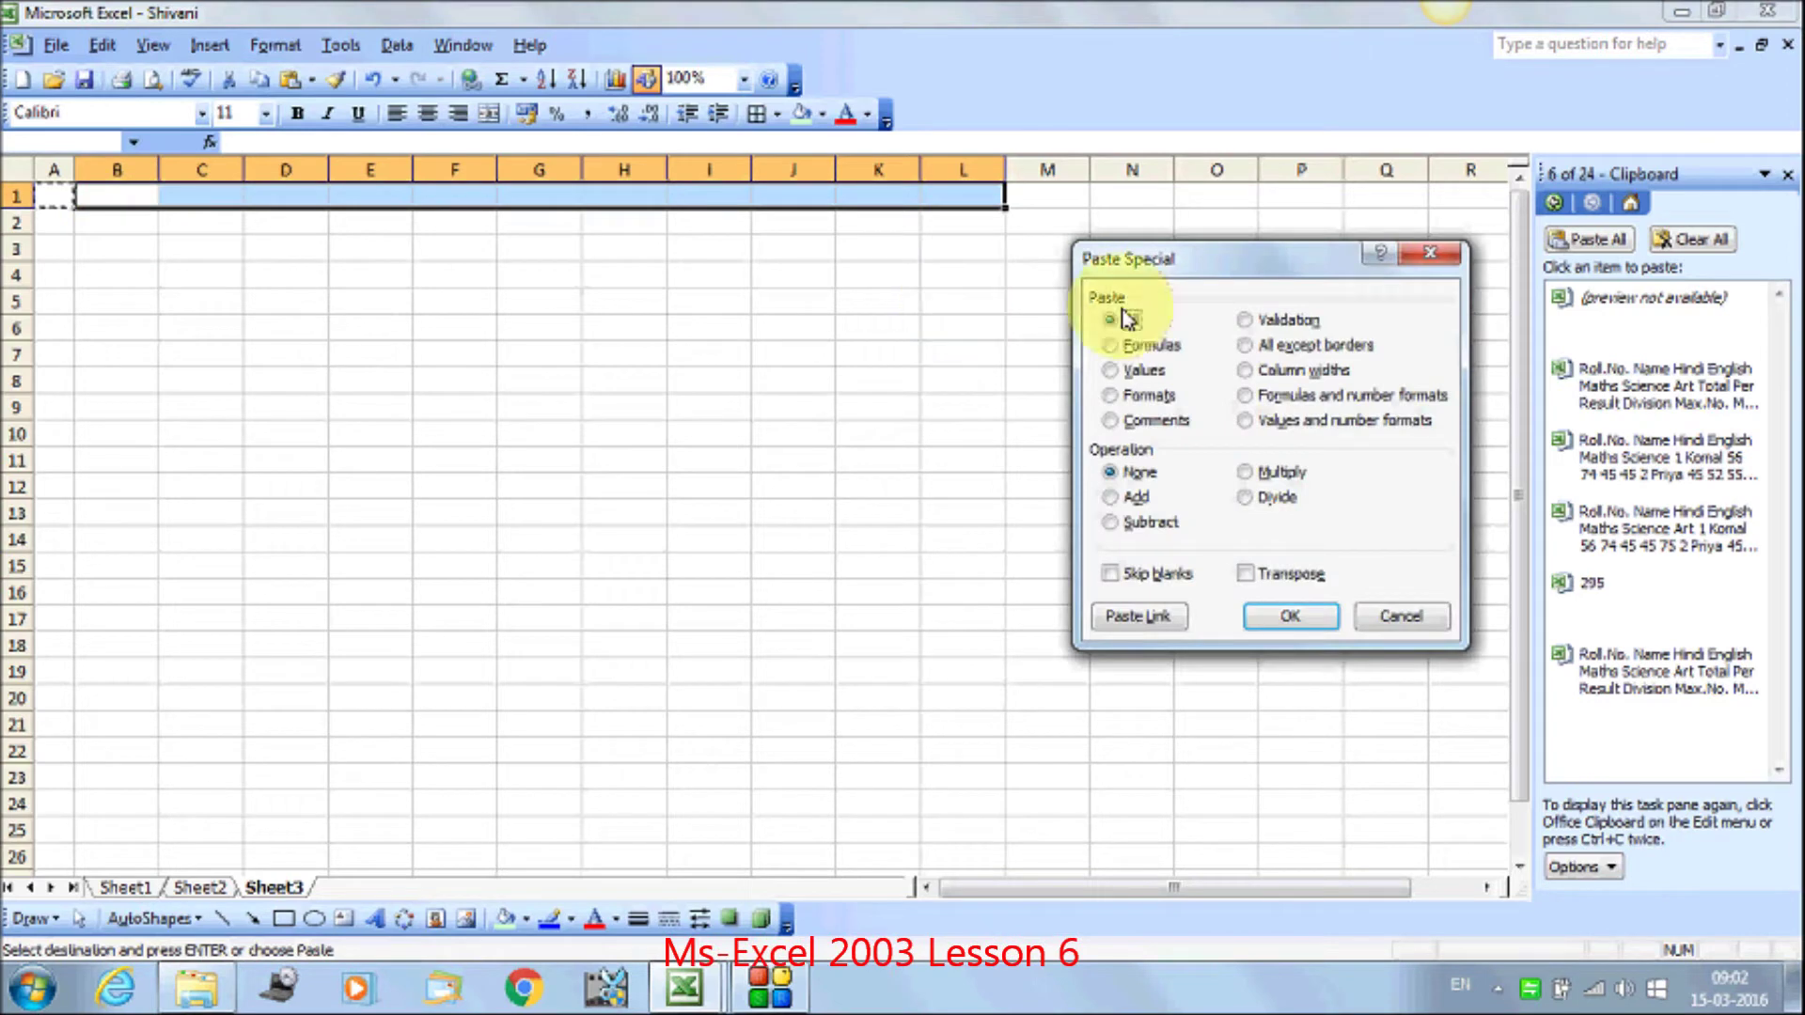
{"action": "left_click", "coordinate": [1279, 376]}
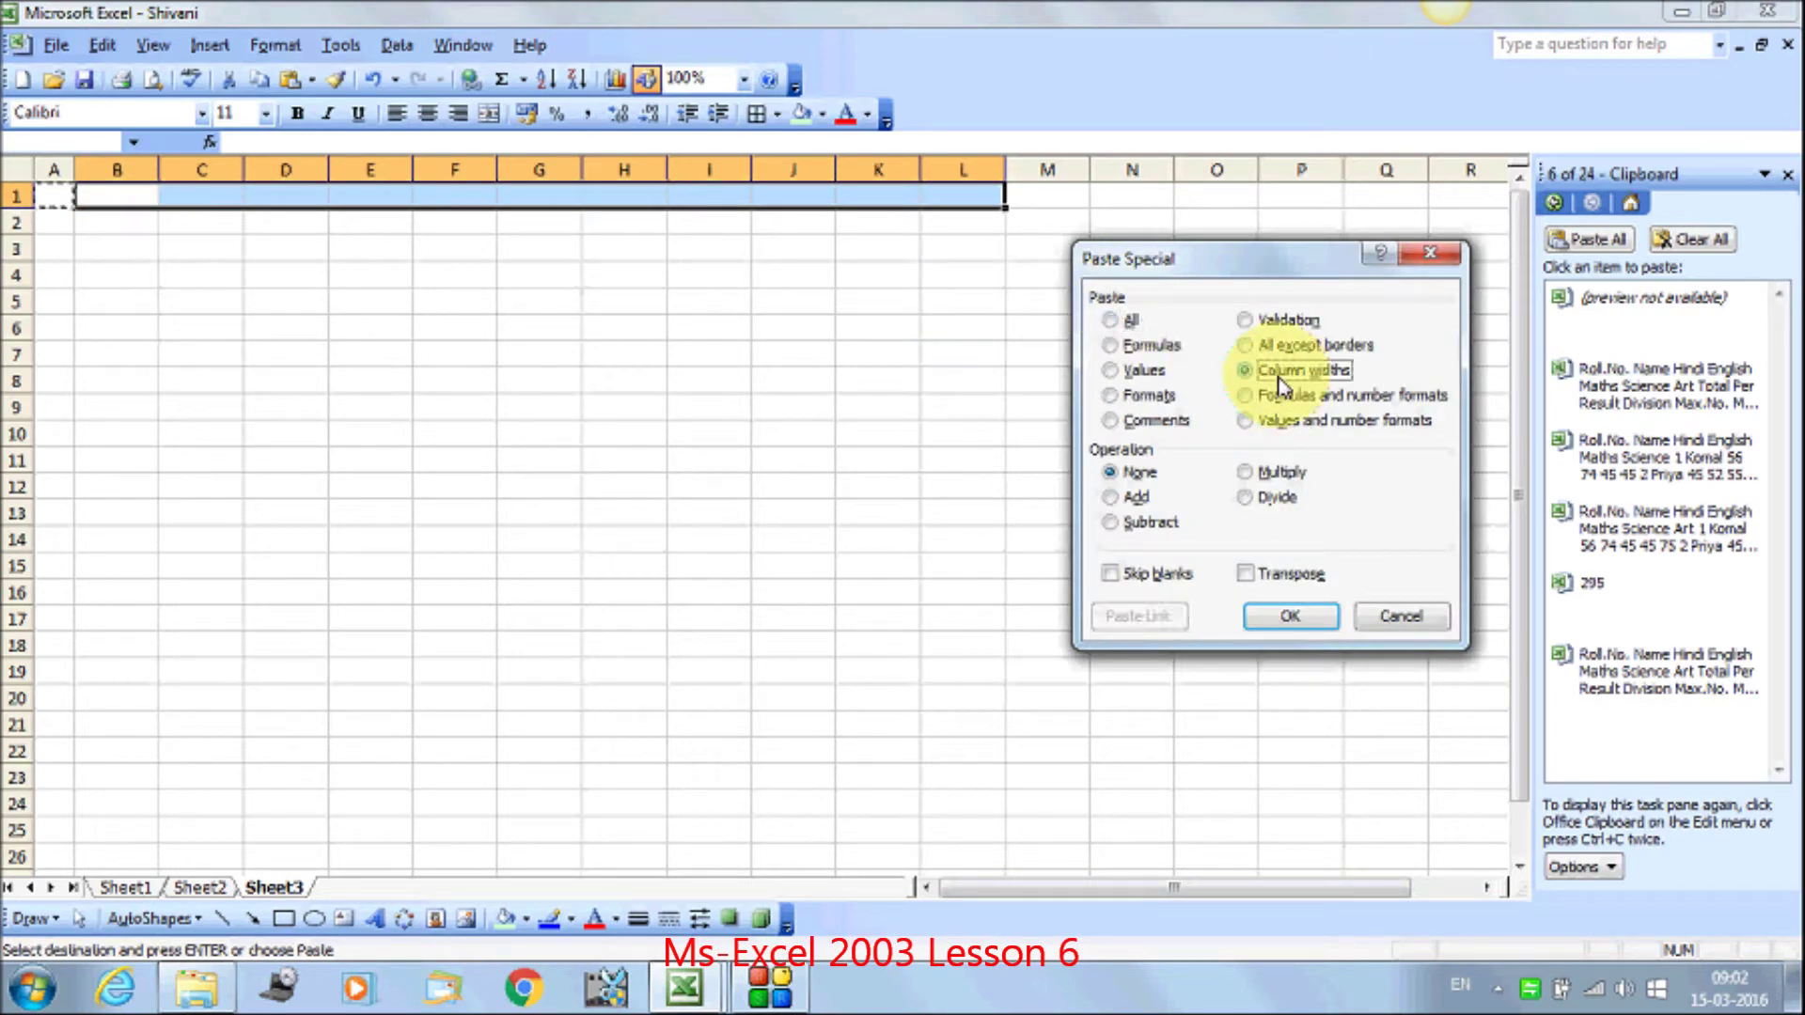
{"action": "left_click", "coordinate": [1293, 620]}
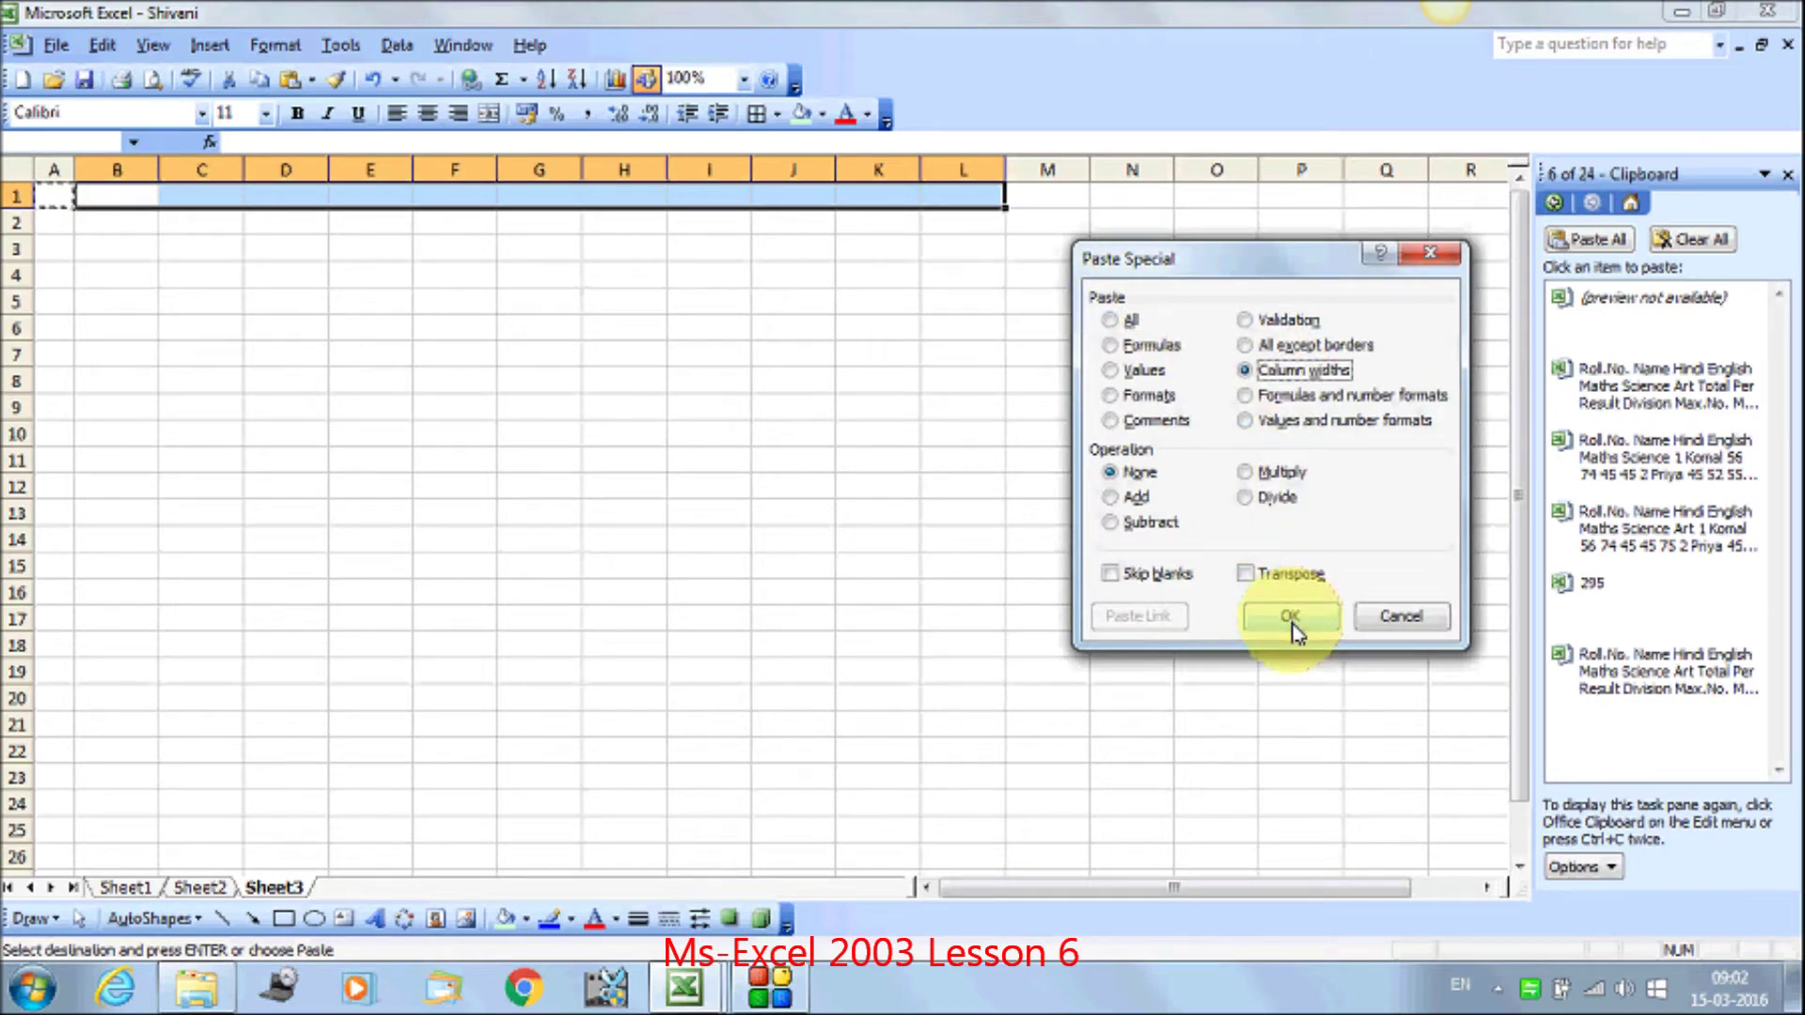
{"action": "left_click", "coordinate": [1291, 618]}
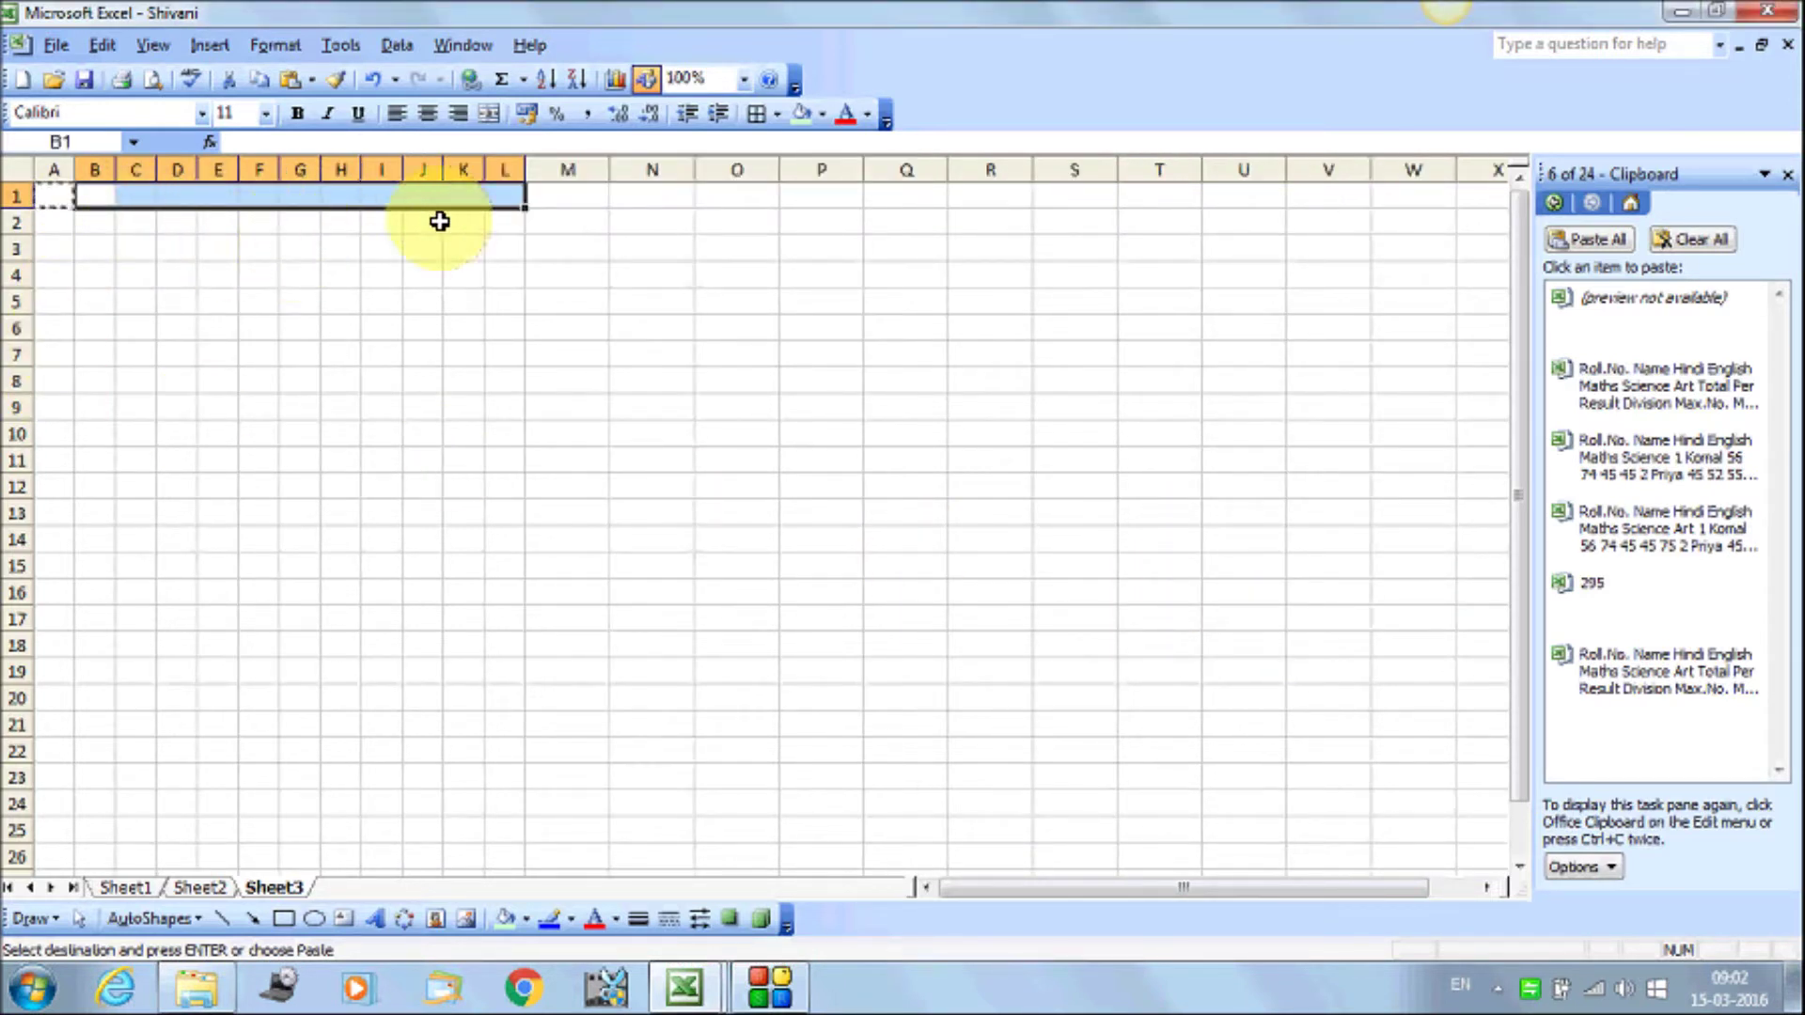
{"action": "left_click", "coordinate": [54, 196]}
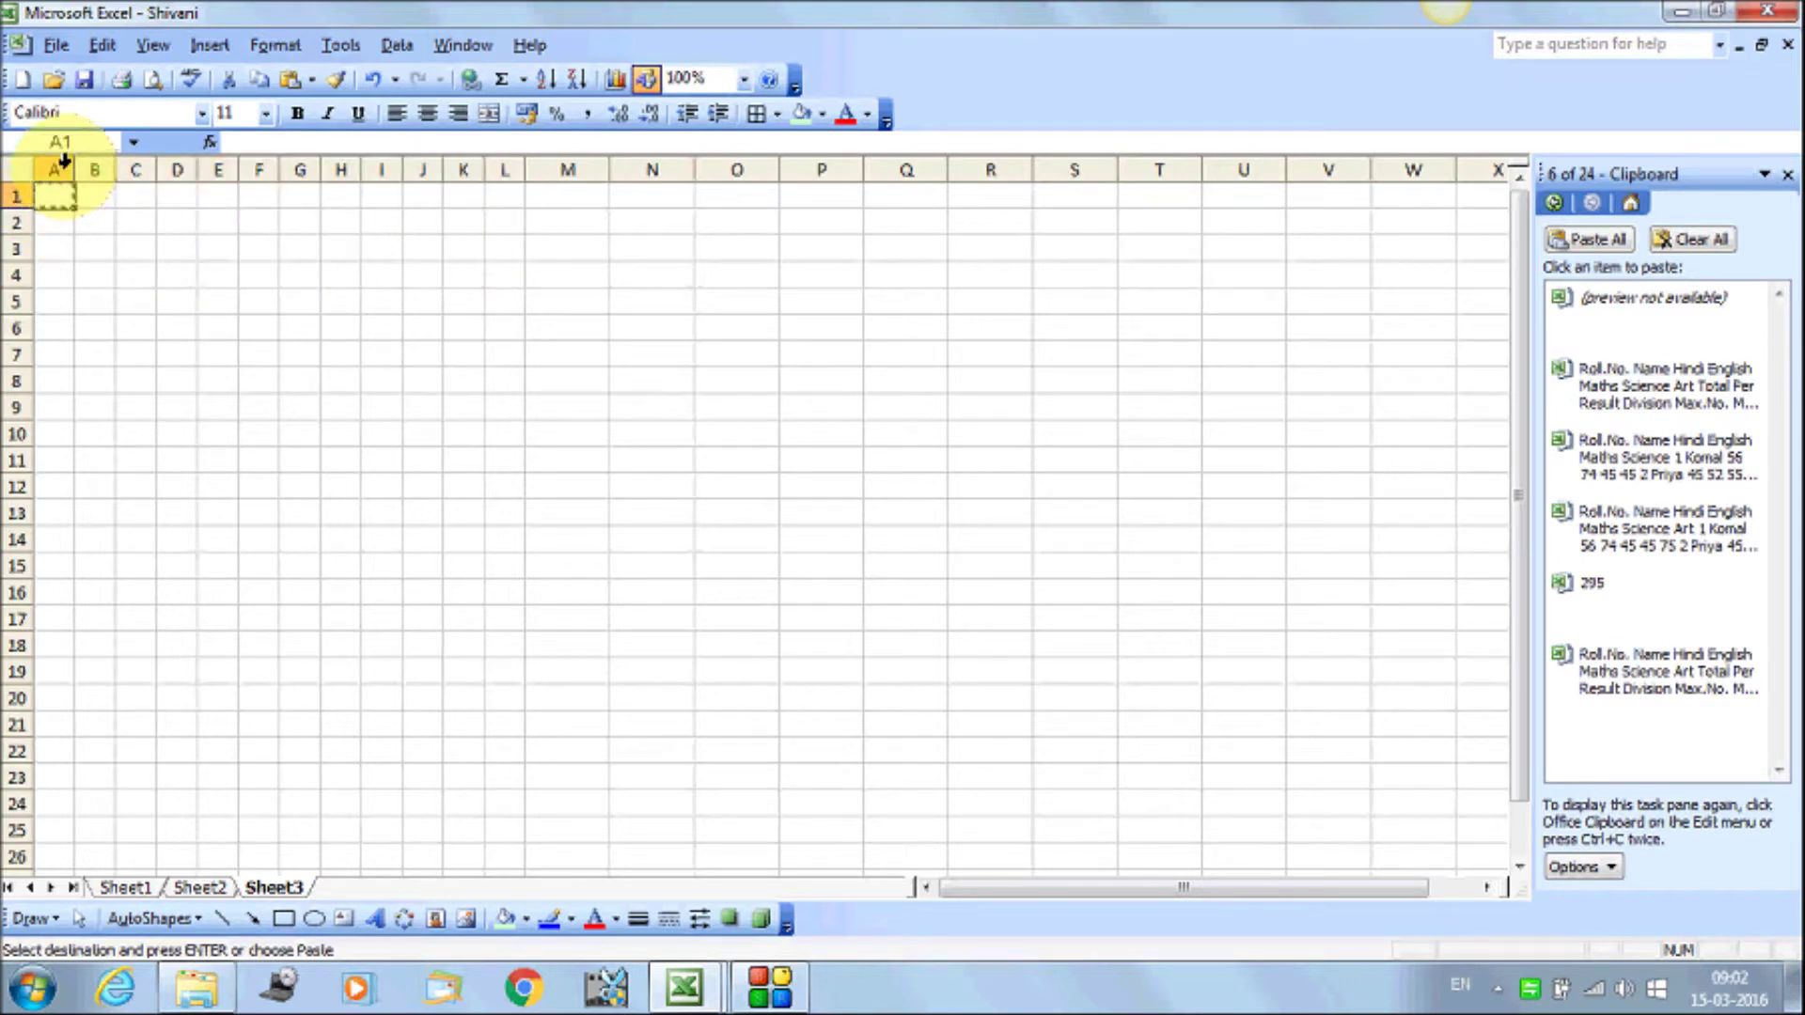
Widen column A by dragging its border, then copy cell A1
{"action": "left_click_drag", "start_coordinate": [70, 169], "coordinate": [205, 181]}
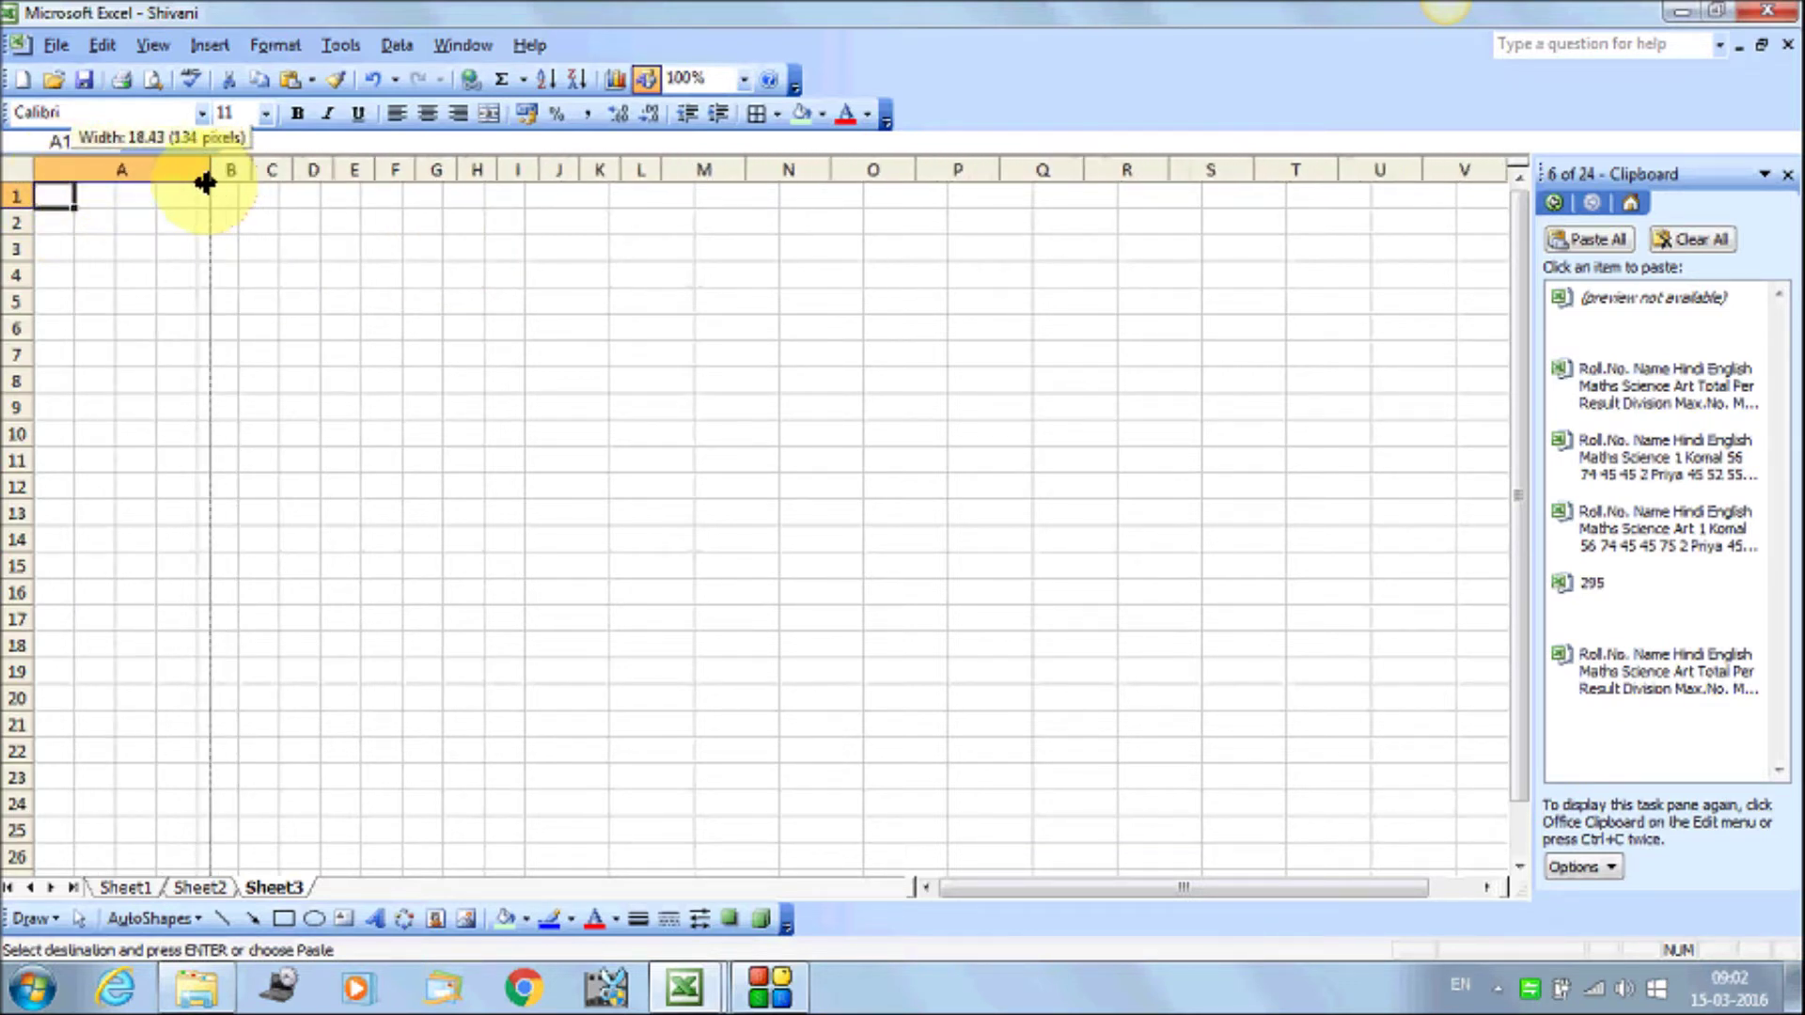
{"action": "left_click_drag", "start_coordinate": [205, 181], "coordinate": [201, 180]}
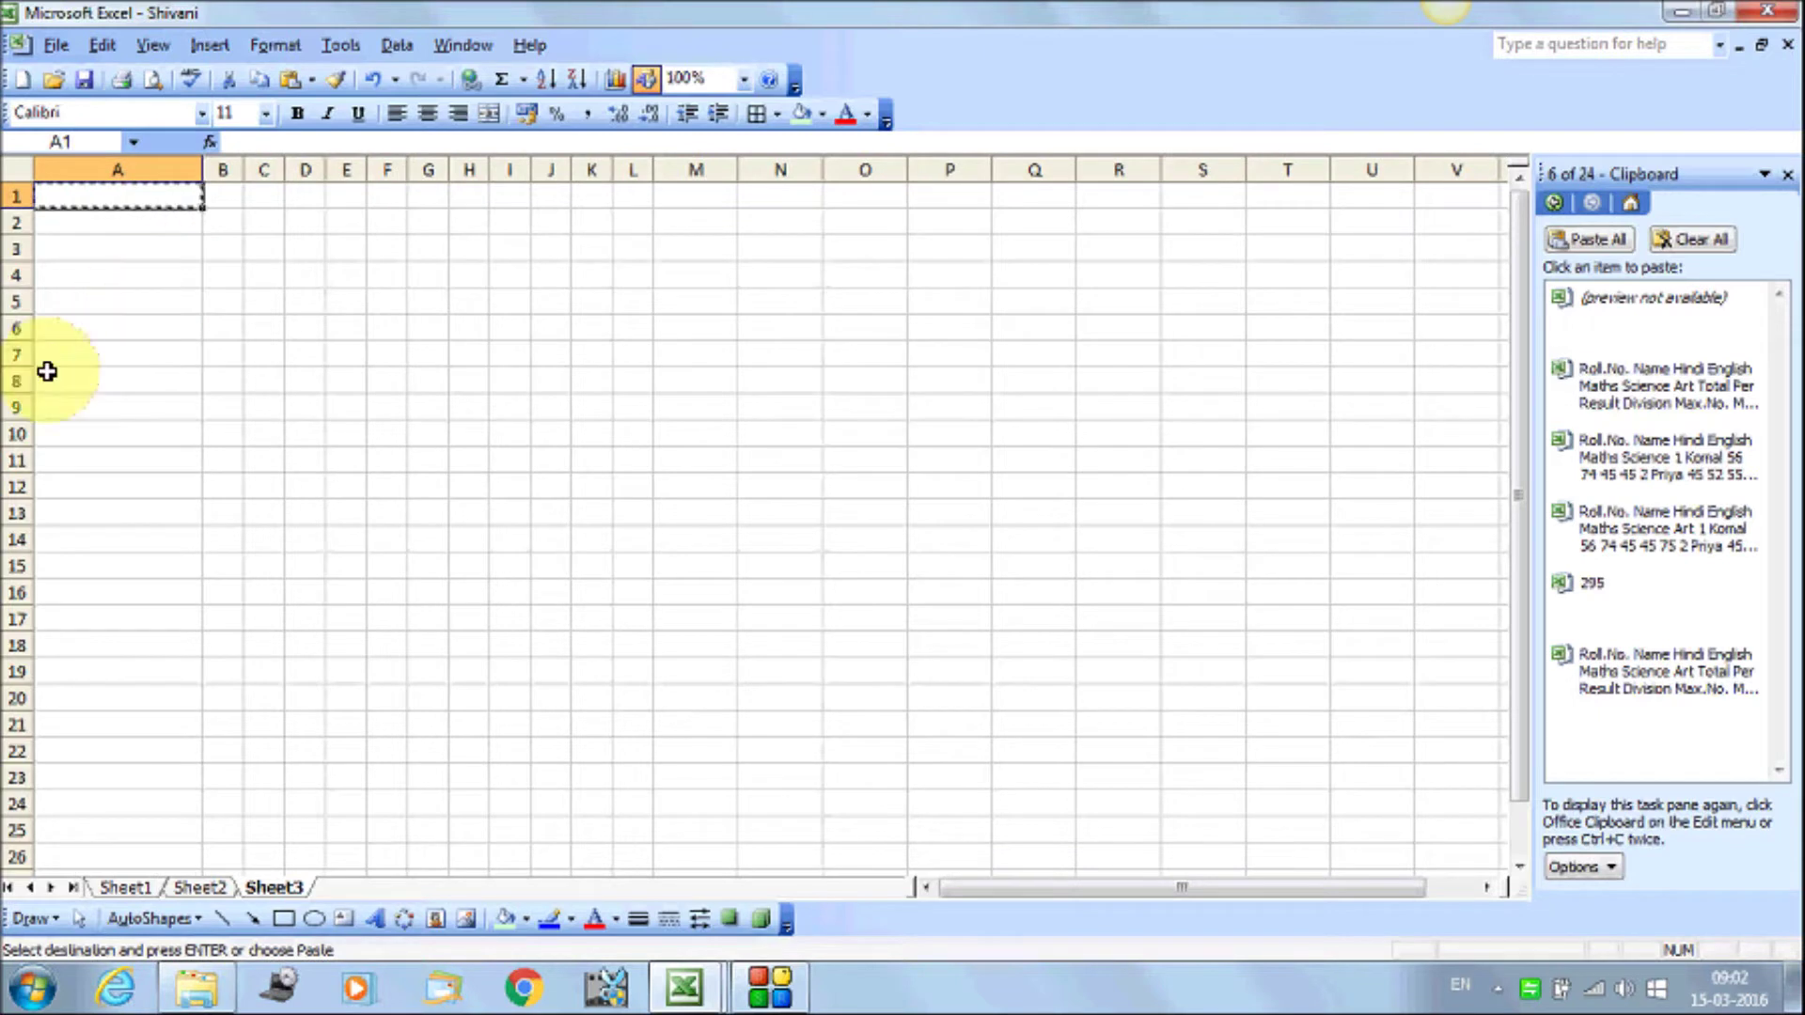
{"action": "right_click", "coordinate": [90, 198]}
{"action": "left_click", "coordinate": [155, 246]}
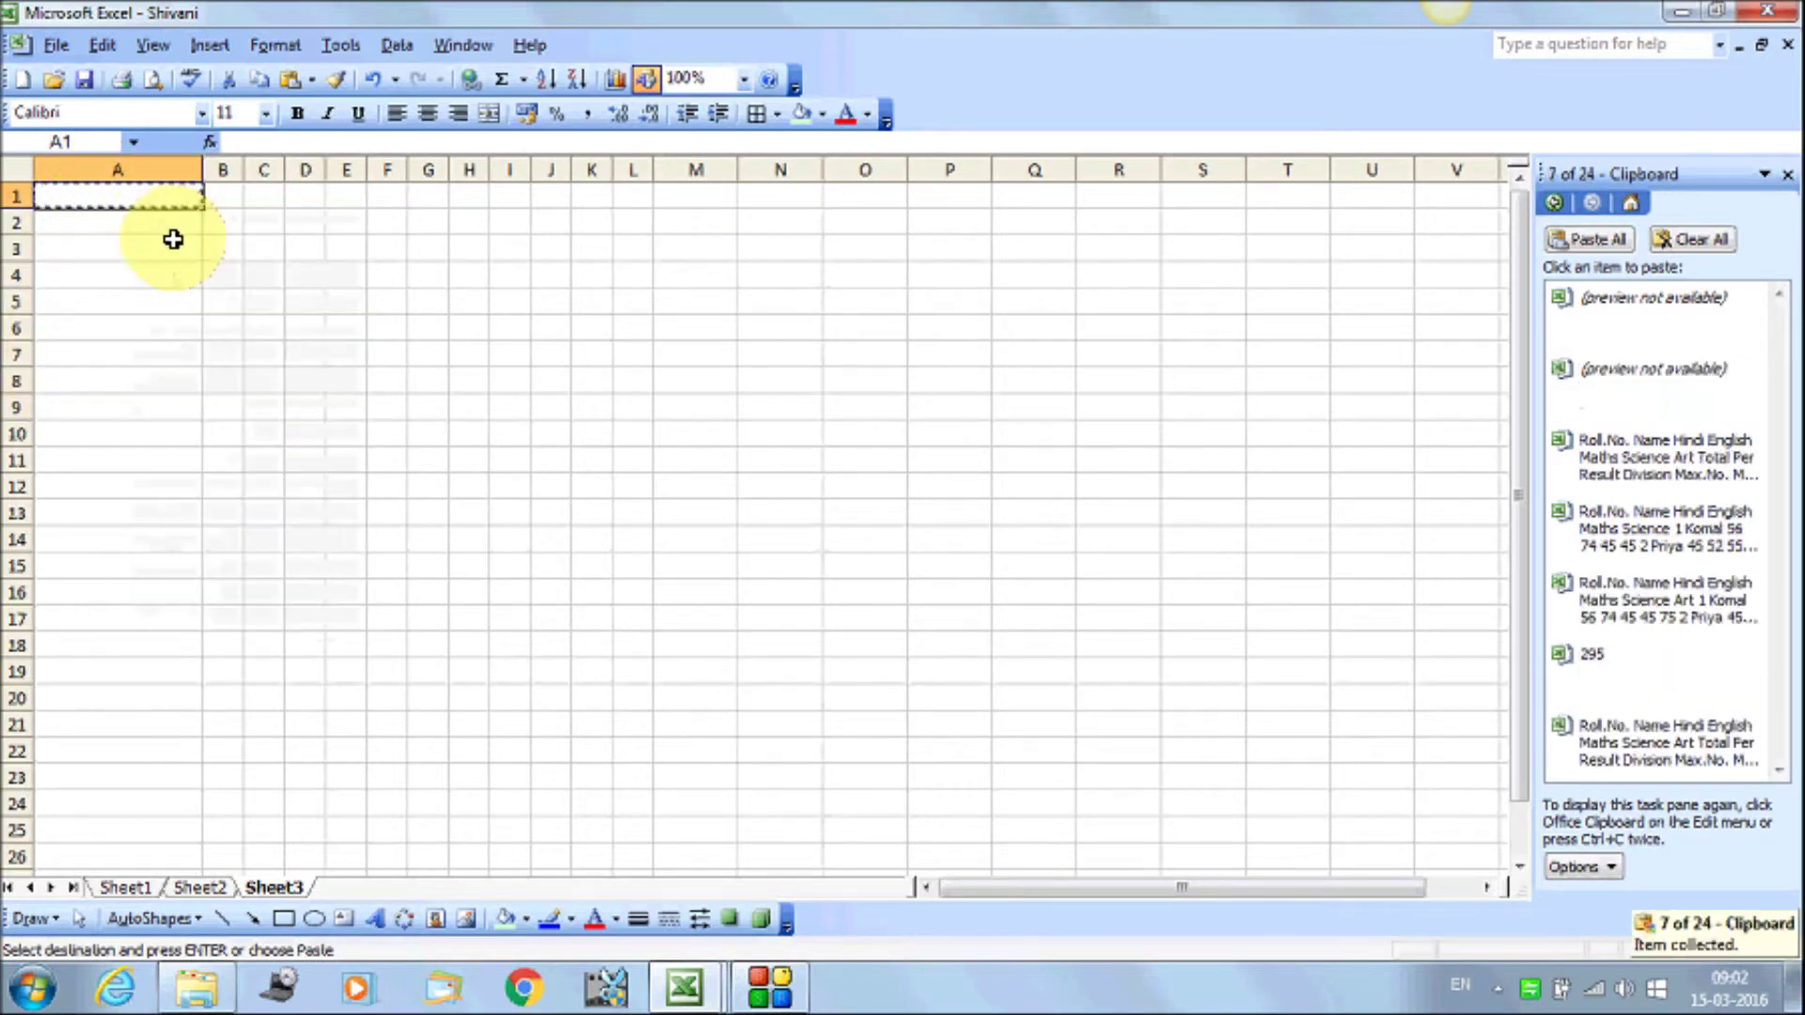
{"action": "left_click", "coordinate": [306, 301]}
Paste column A's new width onto B1:O1 using Paste Special > Column widths
{"action": "left_click", "coordinate": [221, 193]}
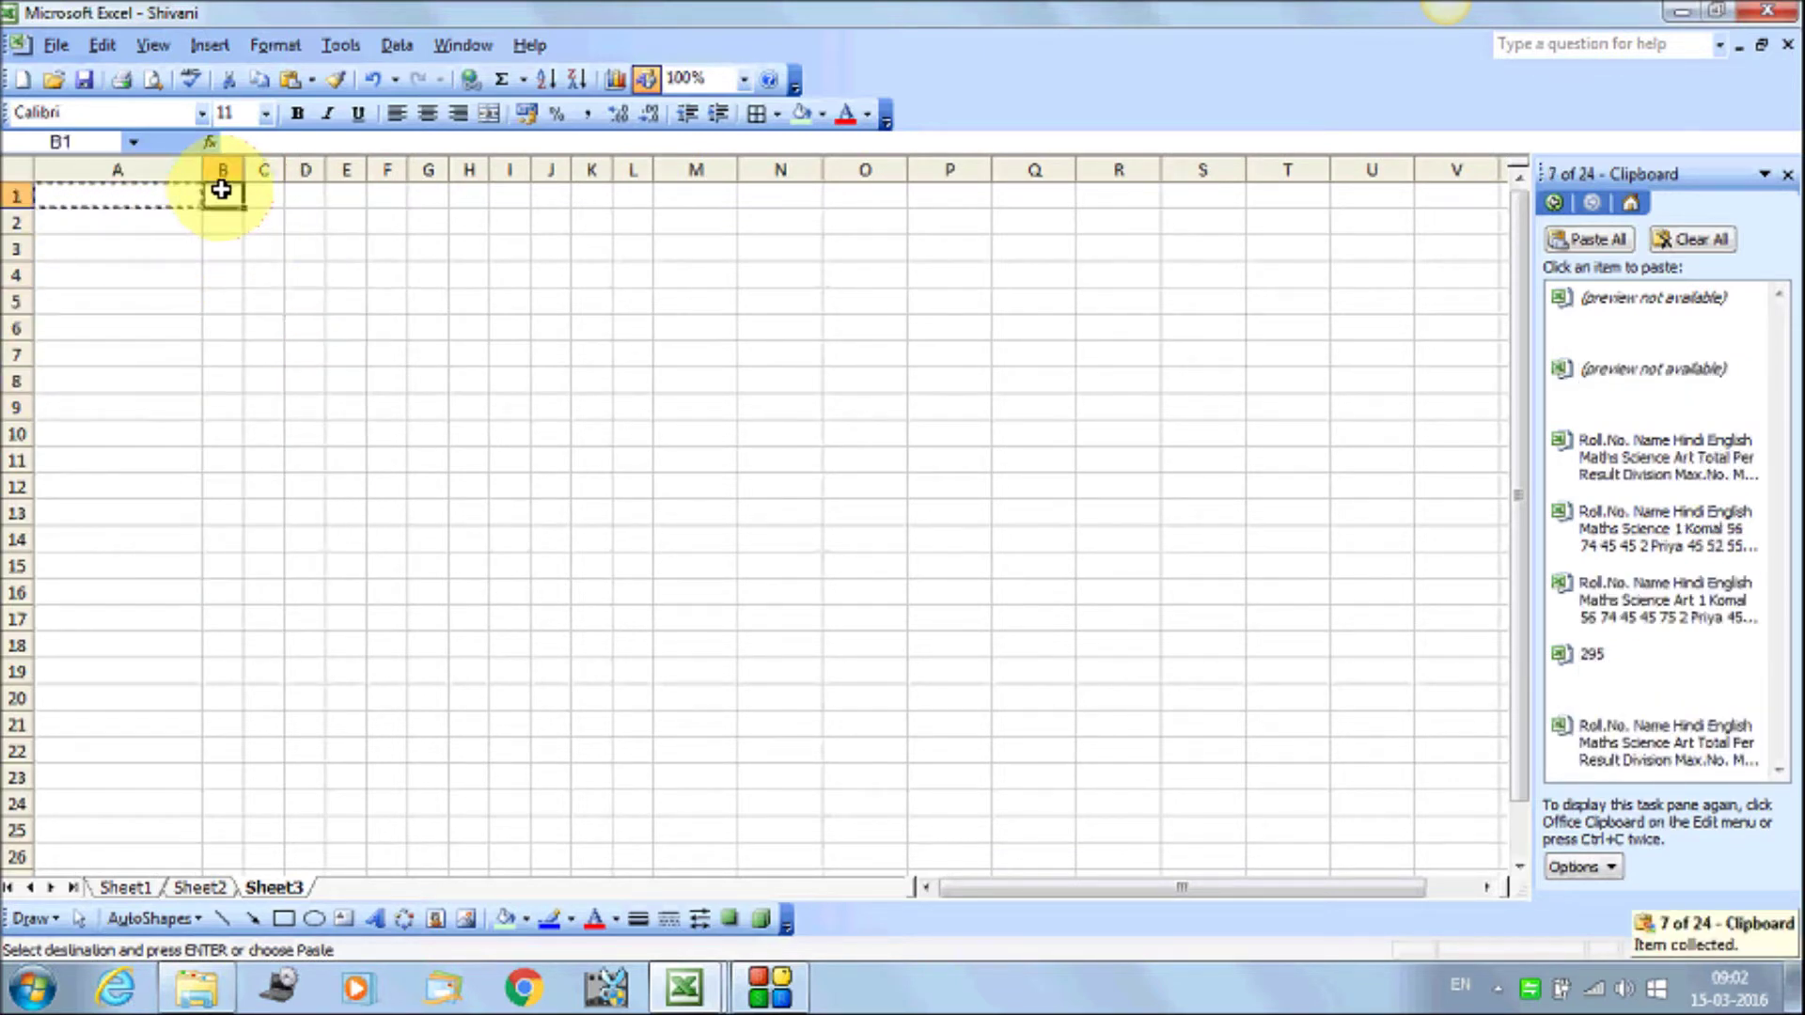
{"action": "left_click_drag", "start_coordinate": [221, 190], "coordinate": [840, 190]}
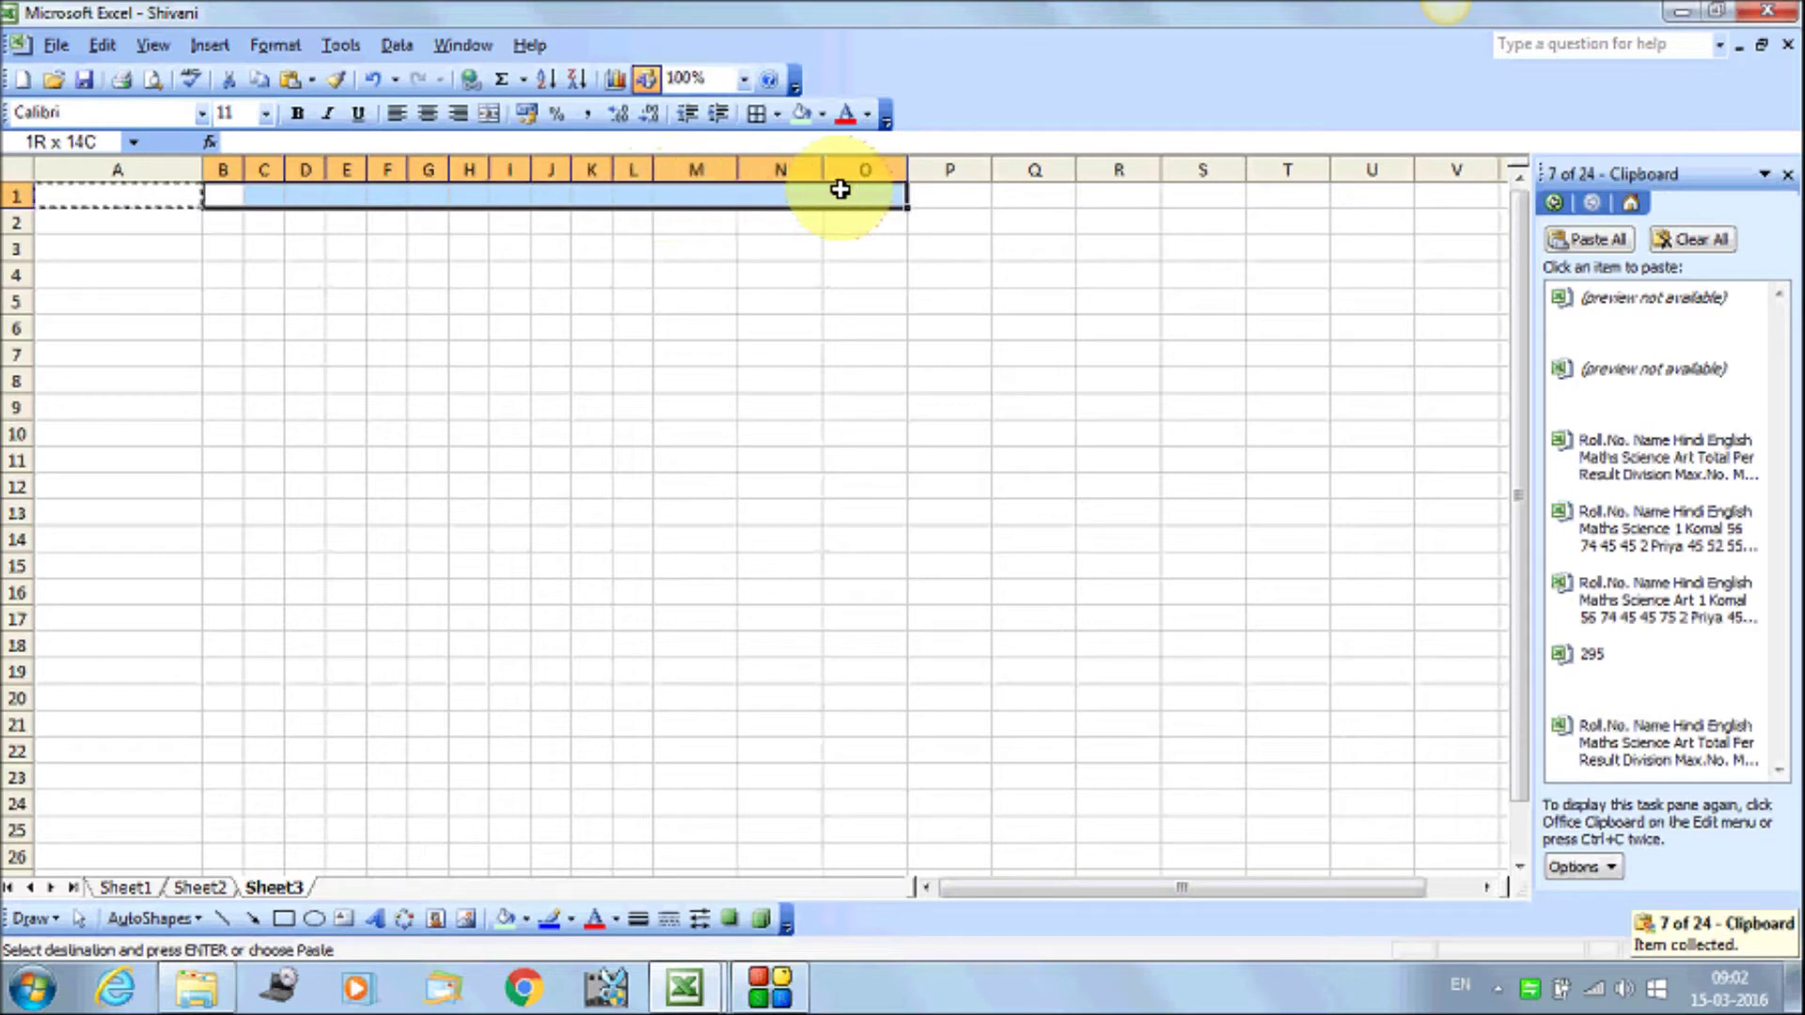
{"action": "left_click", "coordinate": [102, 44]}
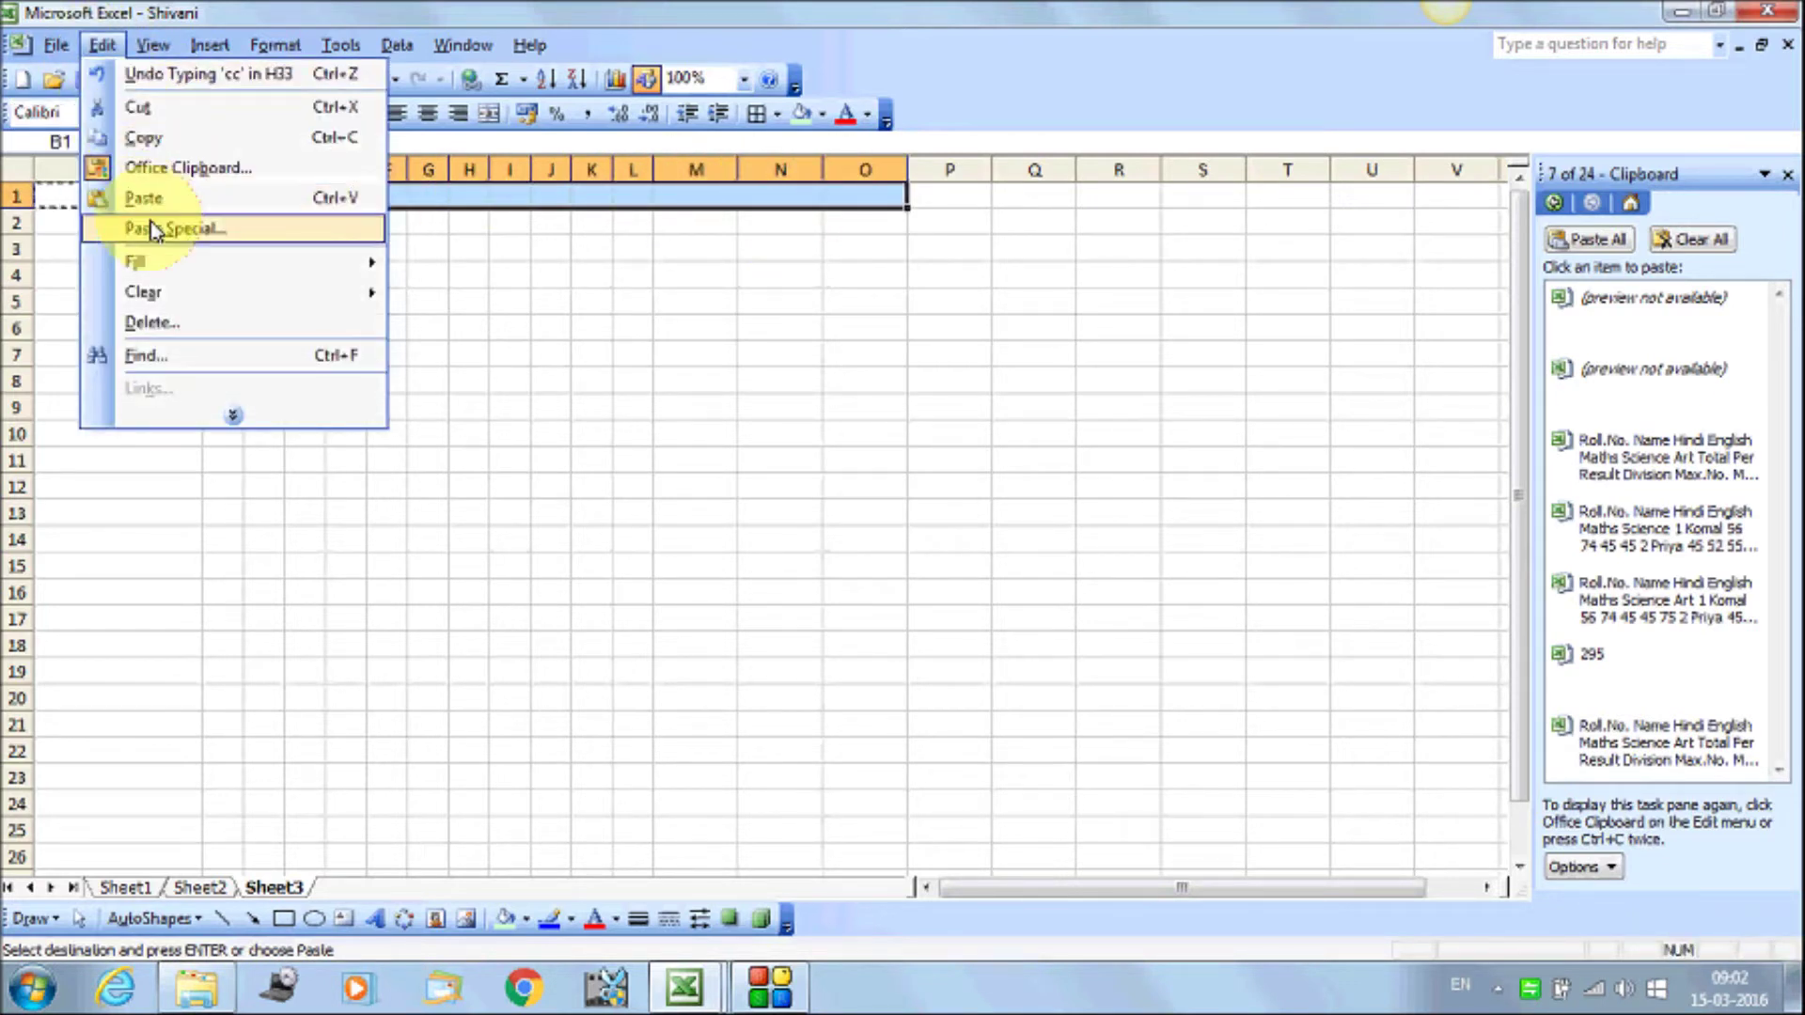
{"action": "left_click", "coordinate": [153, 230]}
{"action": "left_click", "coordinate": [1298, 370]}
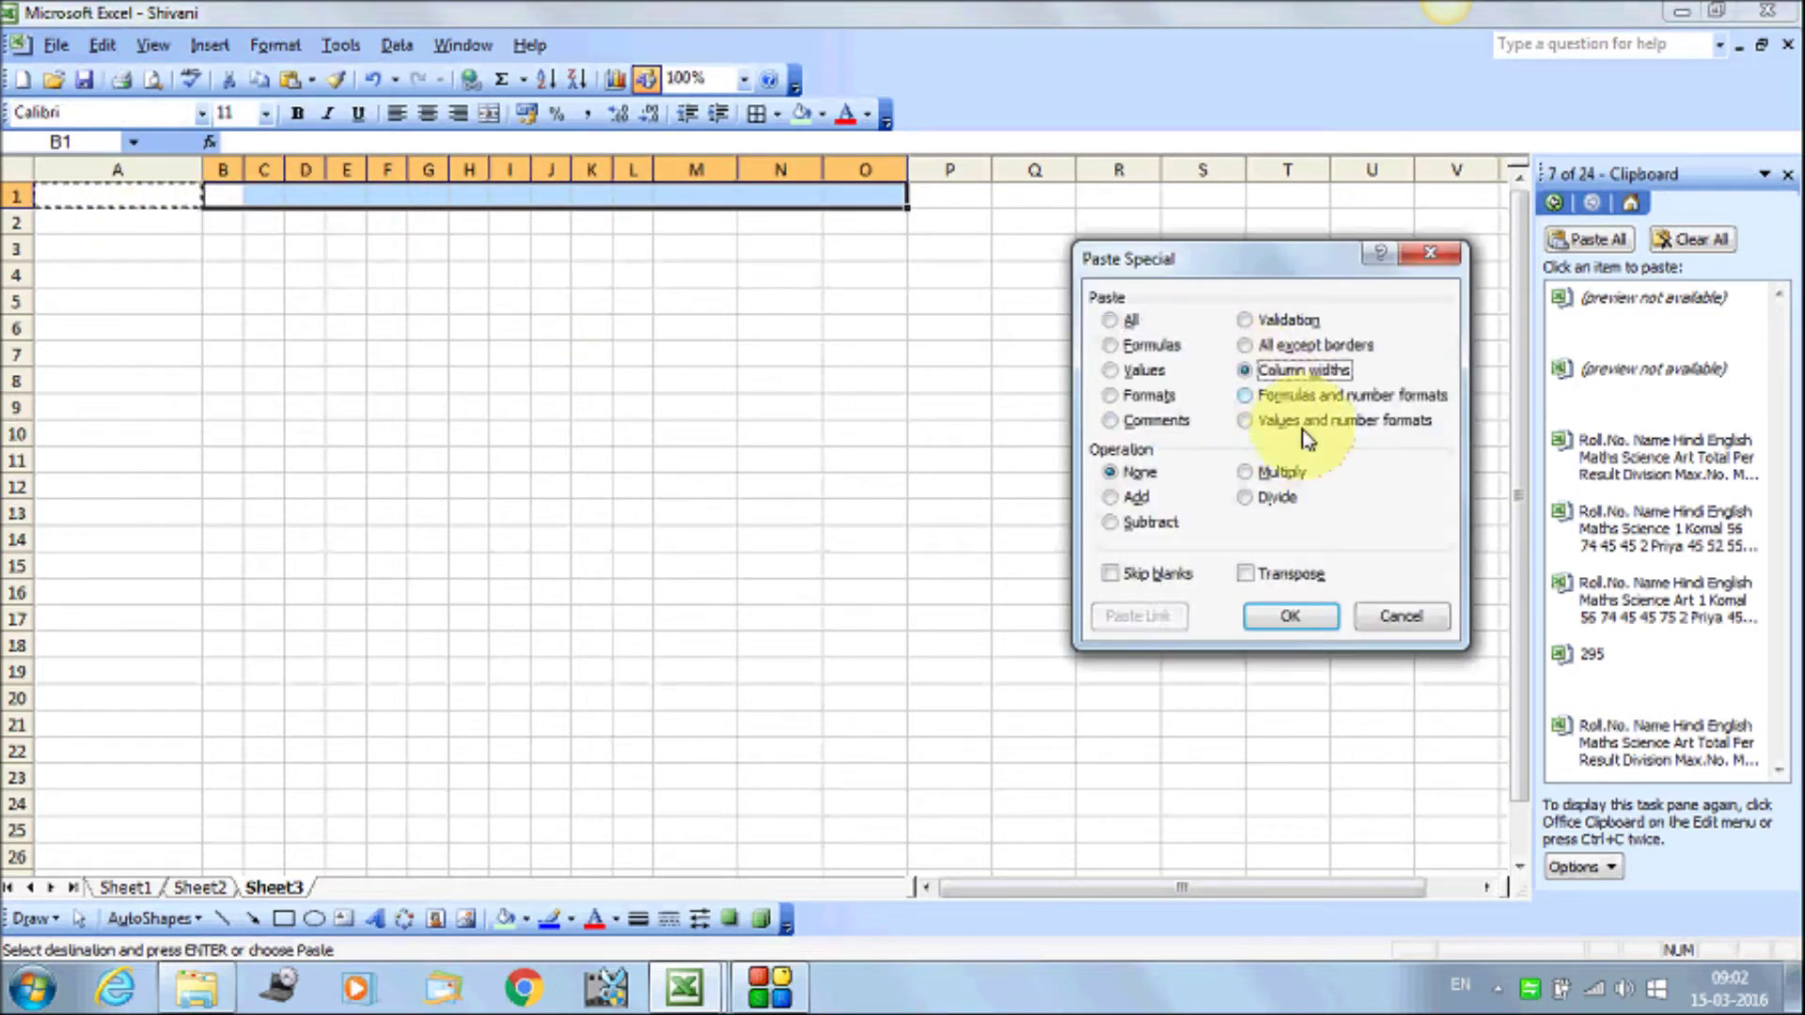
{"action": "left_click", "coordinate": [1288, 617]}
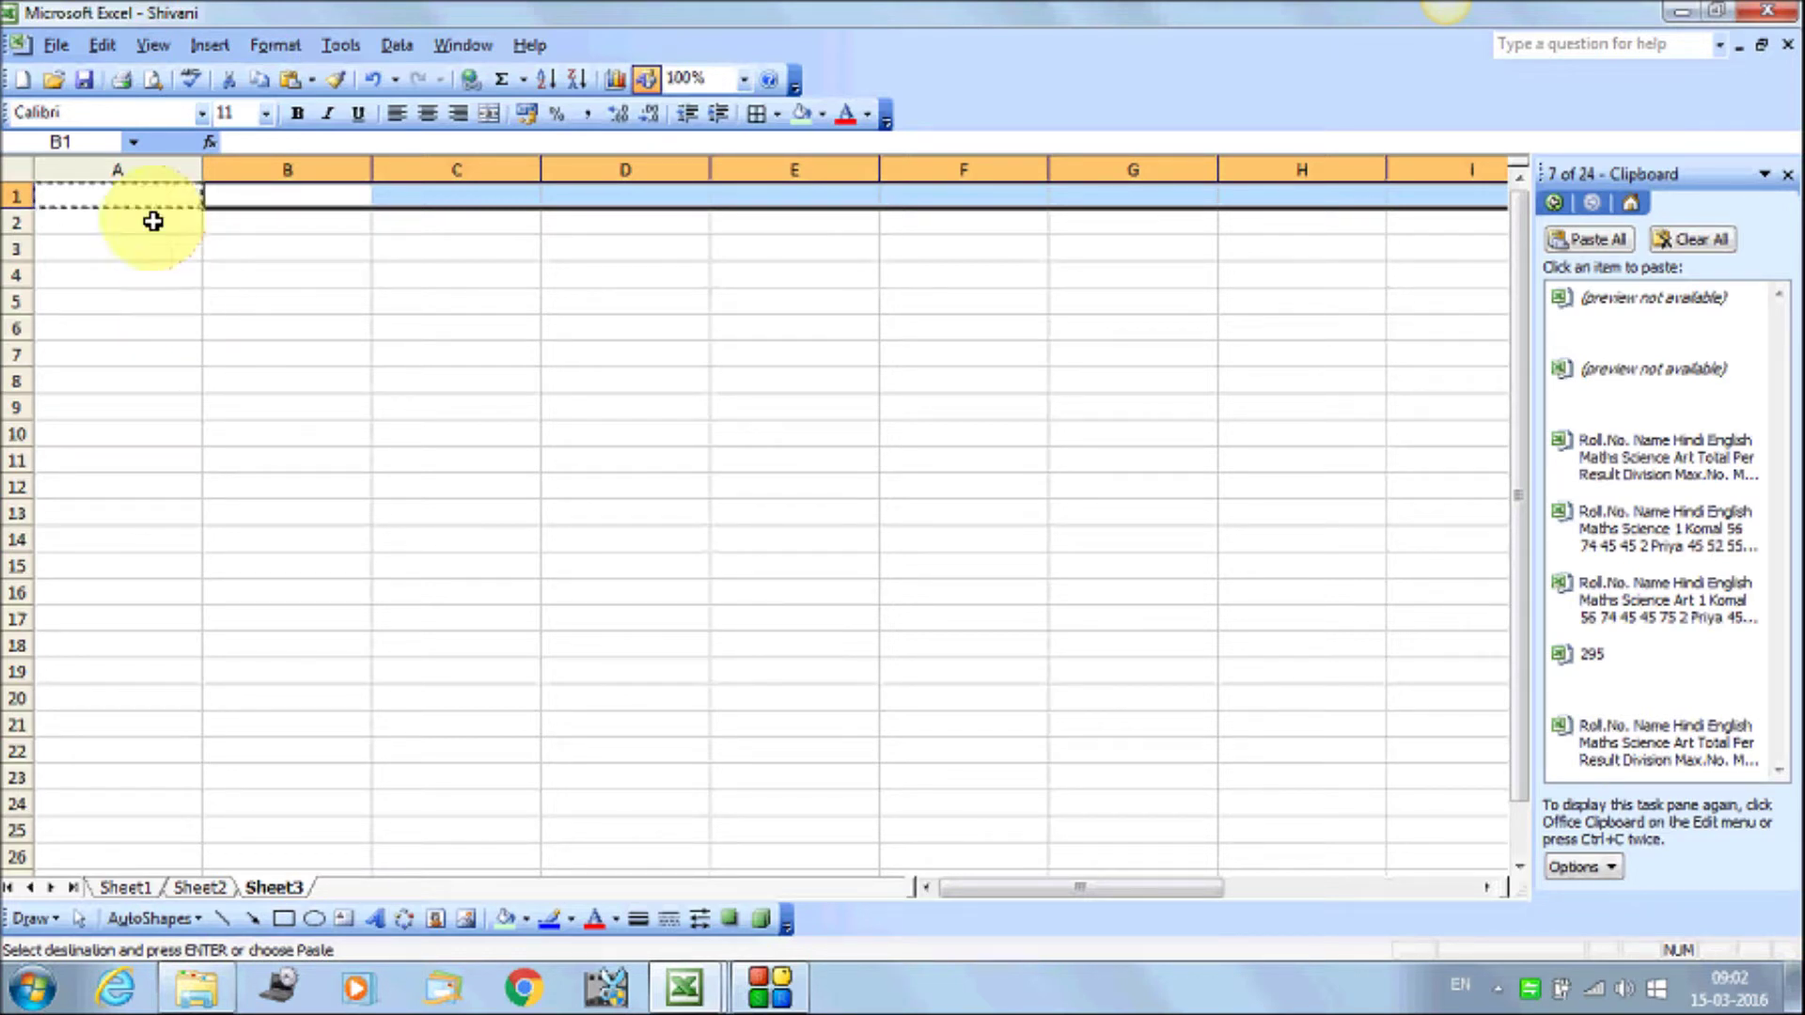
Reopen Paste Special, move the dialog toward the centre, and close it without pasting
{"action": "left_click", "coordinate": [101, 44]}
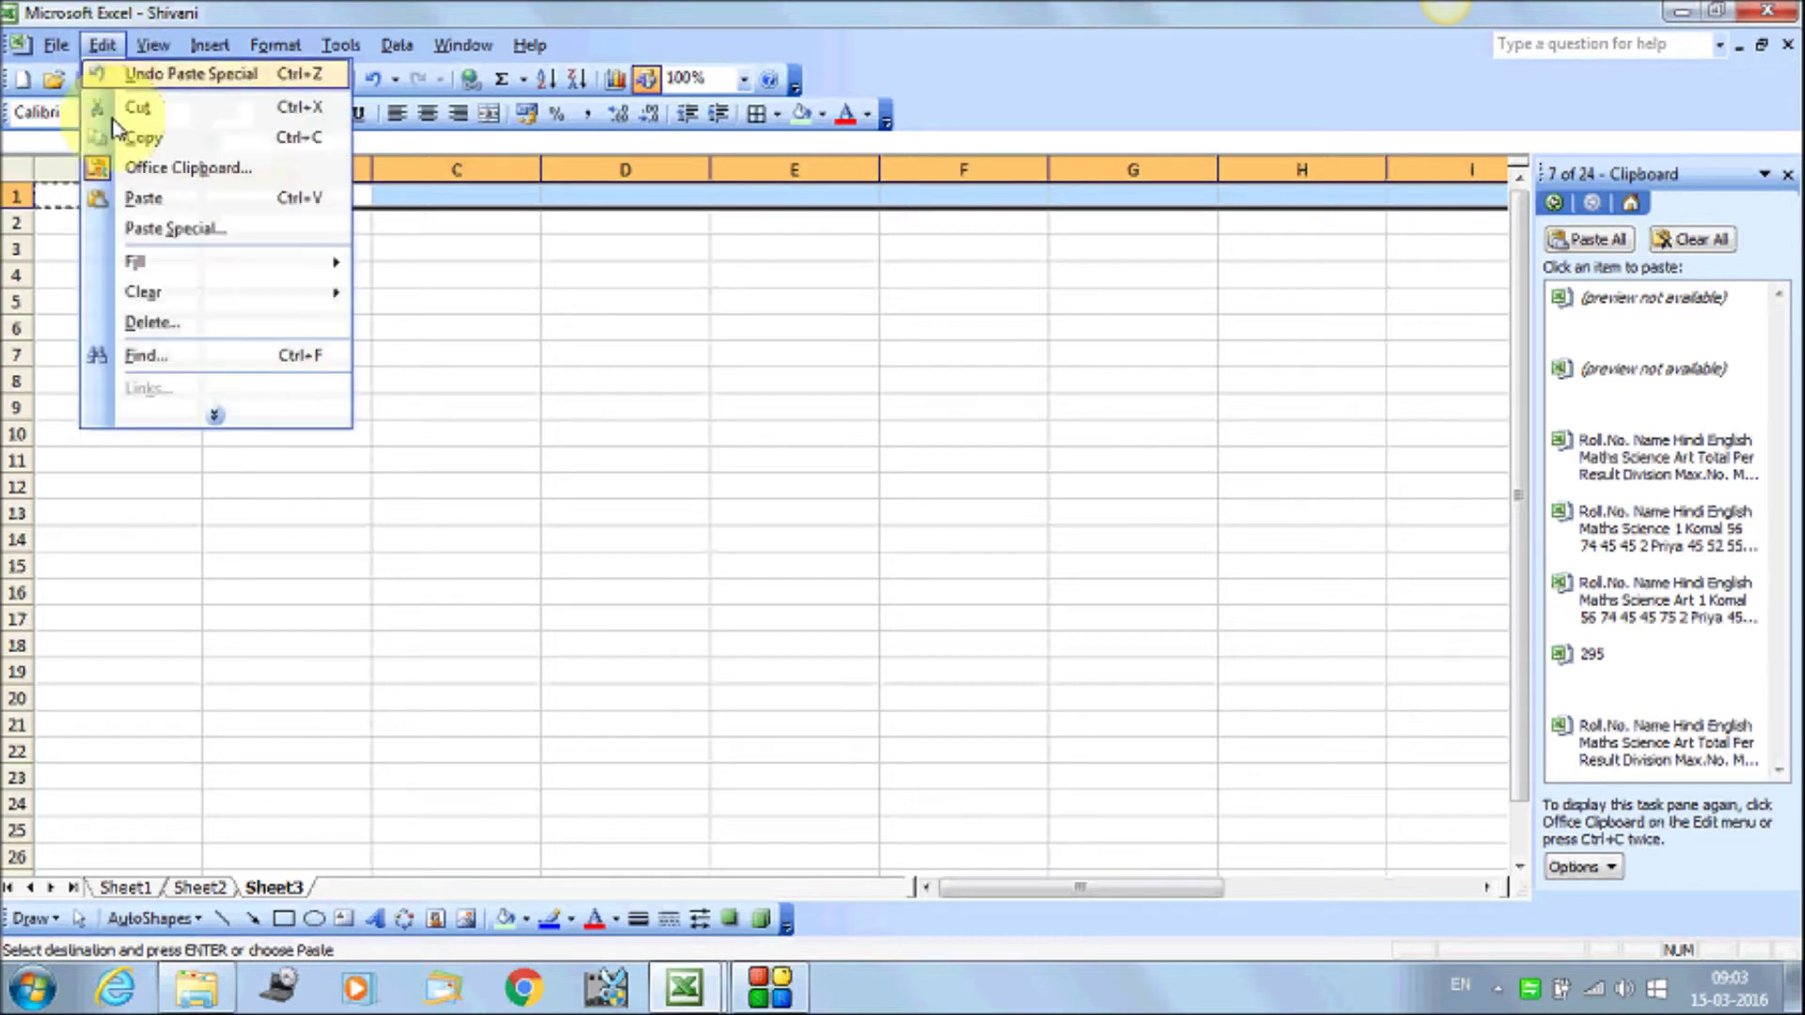
{"action": "left_click", "coordinate": [141, 235]}
{"action": "left_click_drag", "start_coordinate": [1148, 250], "coordinate": [918, 270]}
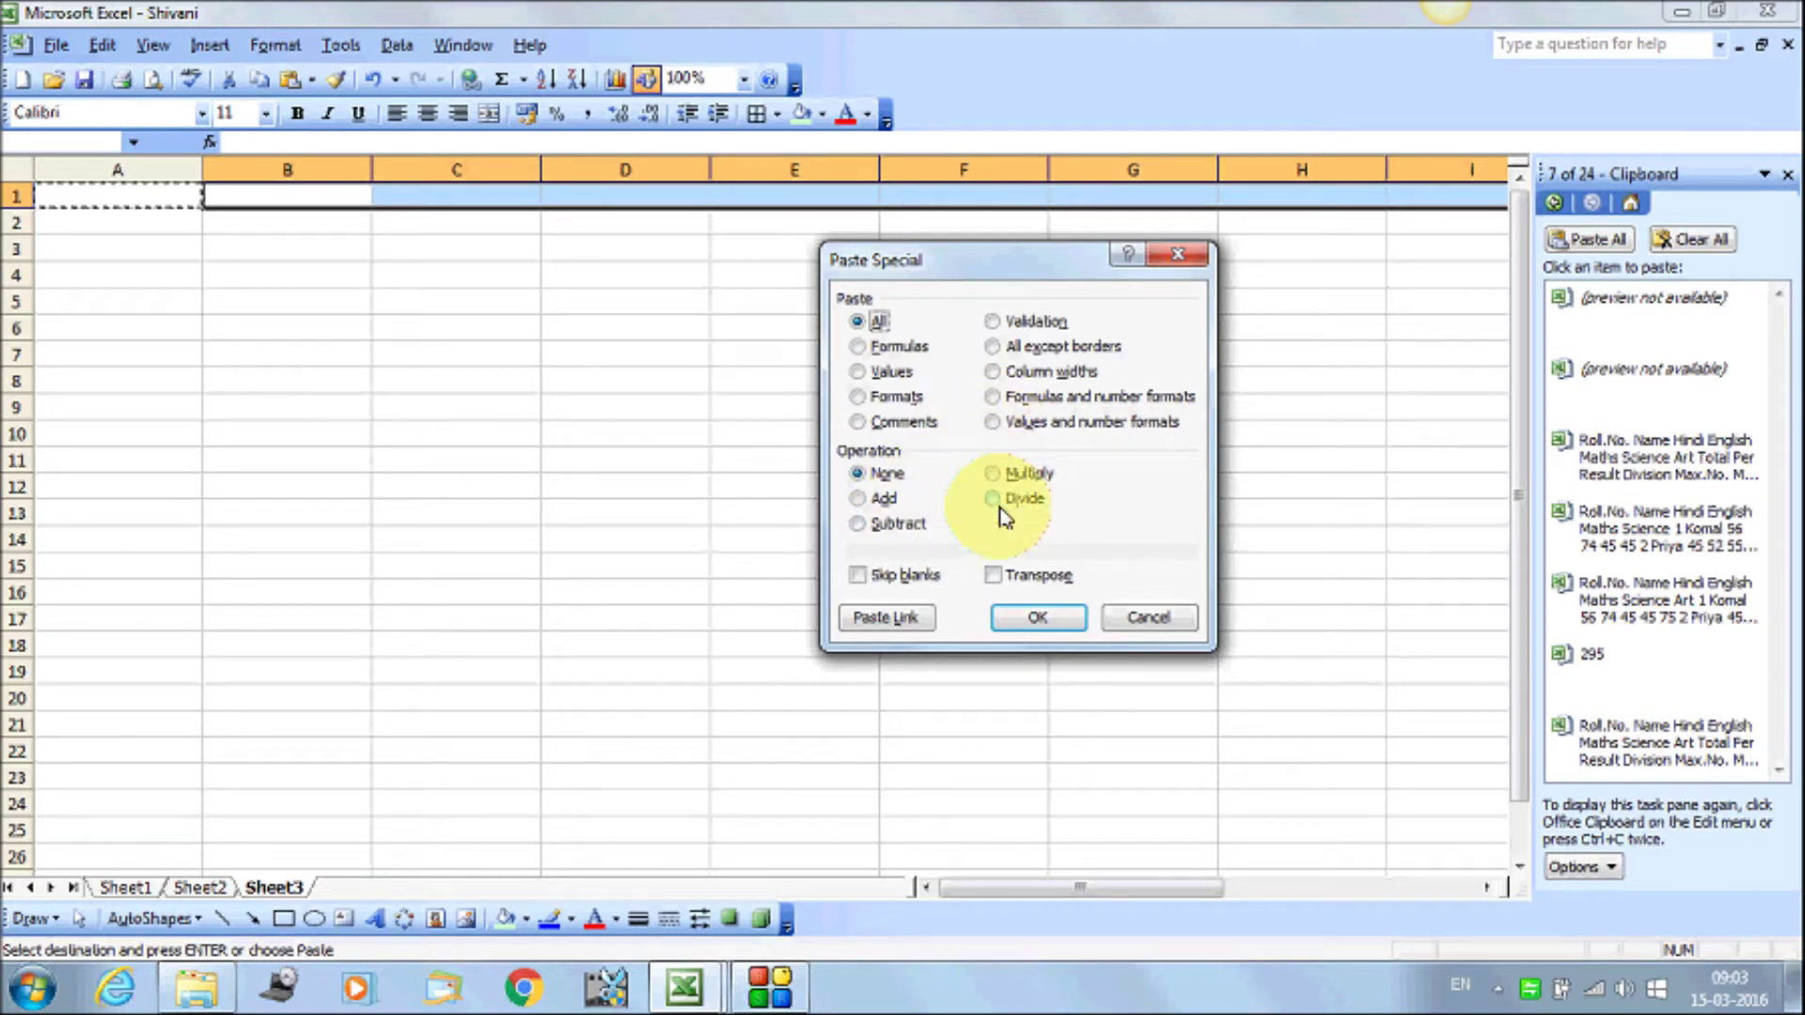
{"action": "left_click", "coordinate": [1148, 617]}
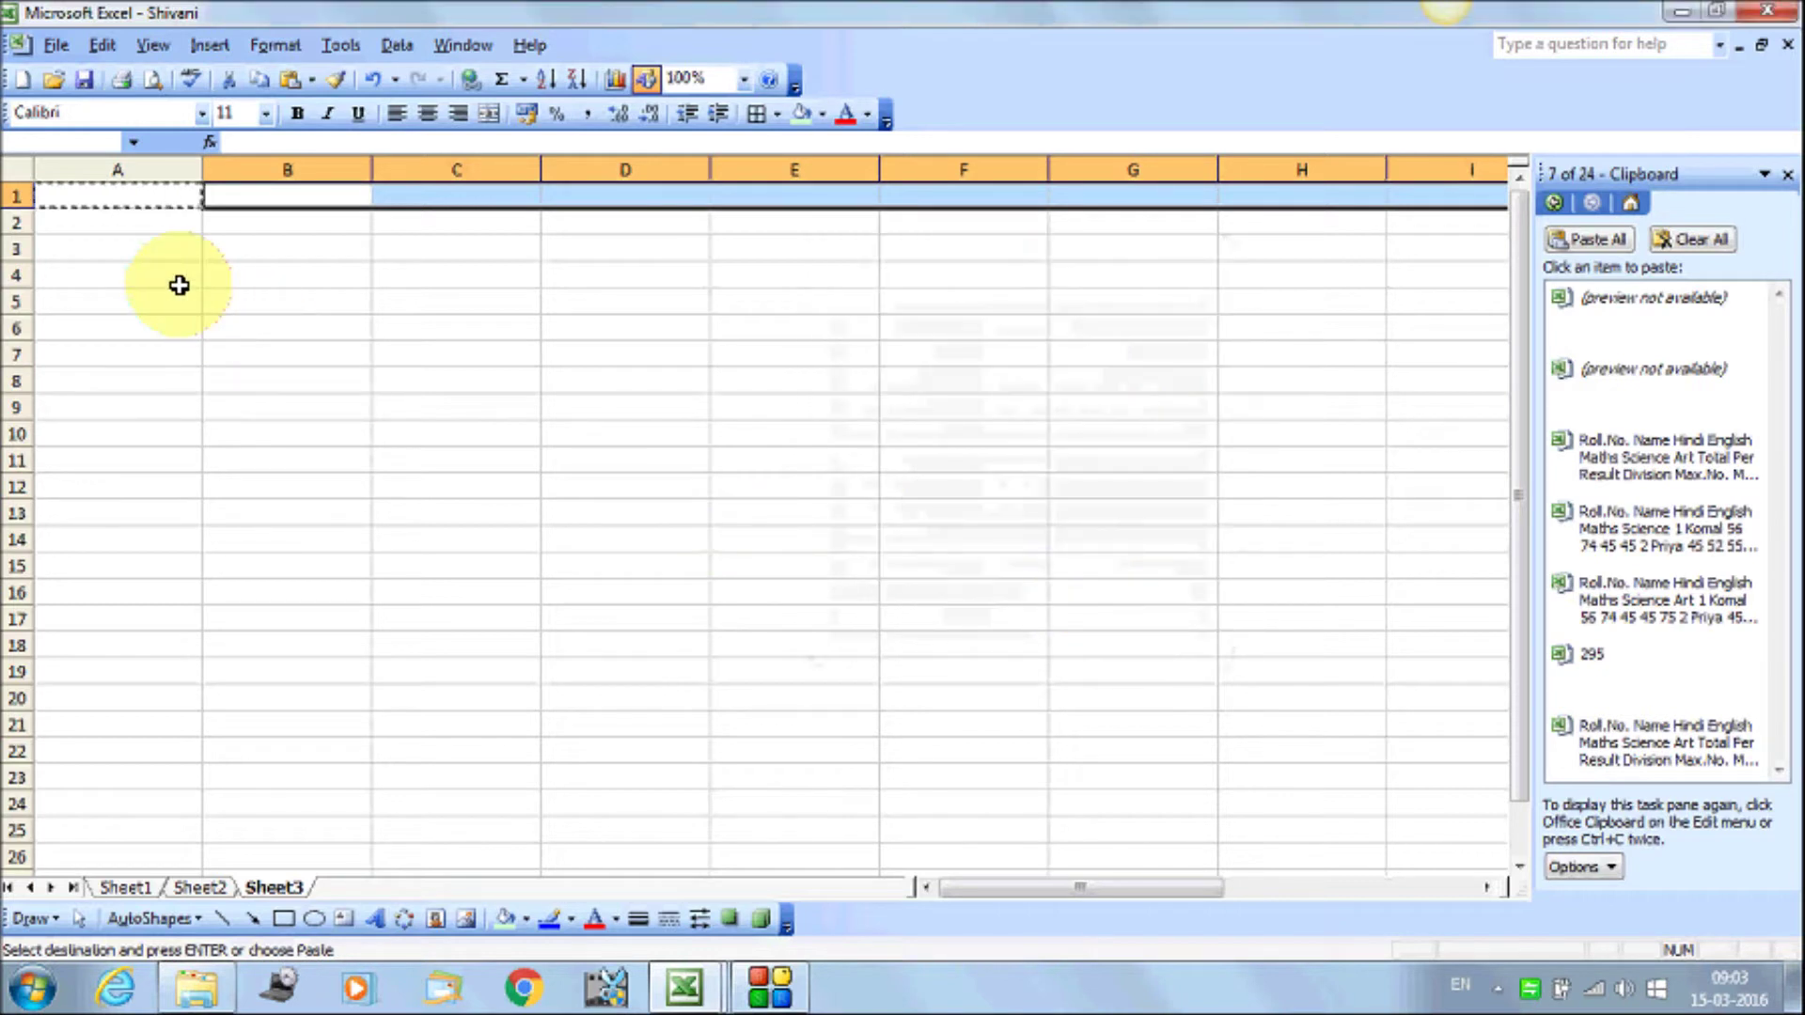
{"action": "left_click", "coordinate": [151, 230]}
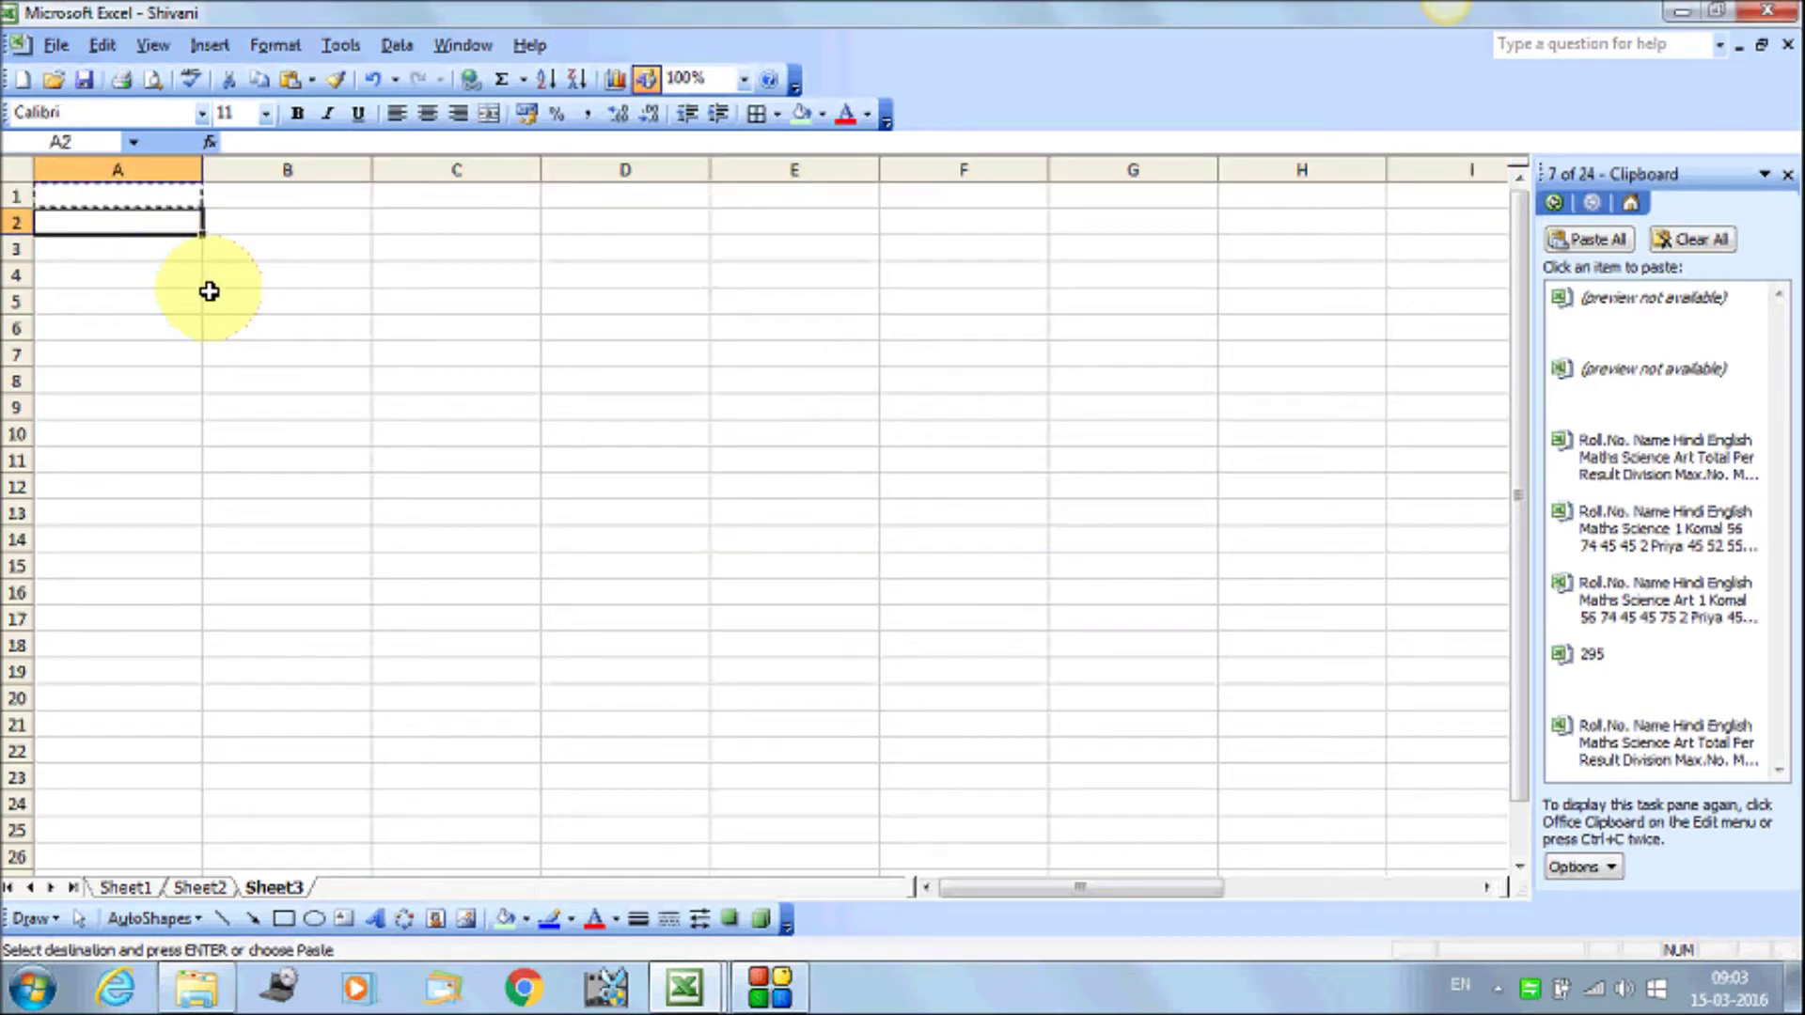
Enter 45 in A2 and 96 in A3
{"action": "type", "text": "45"}
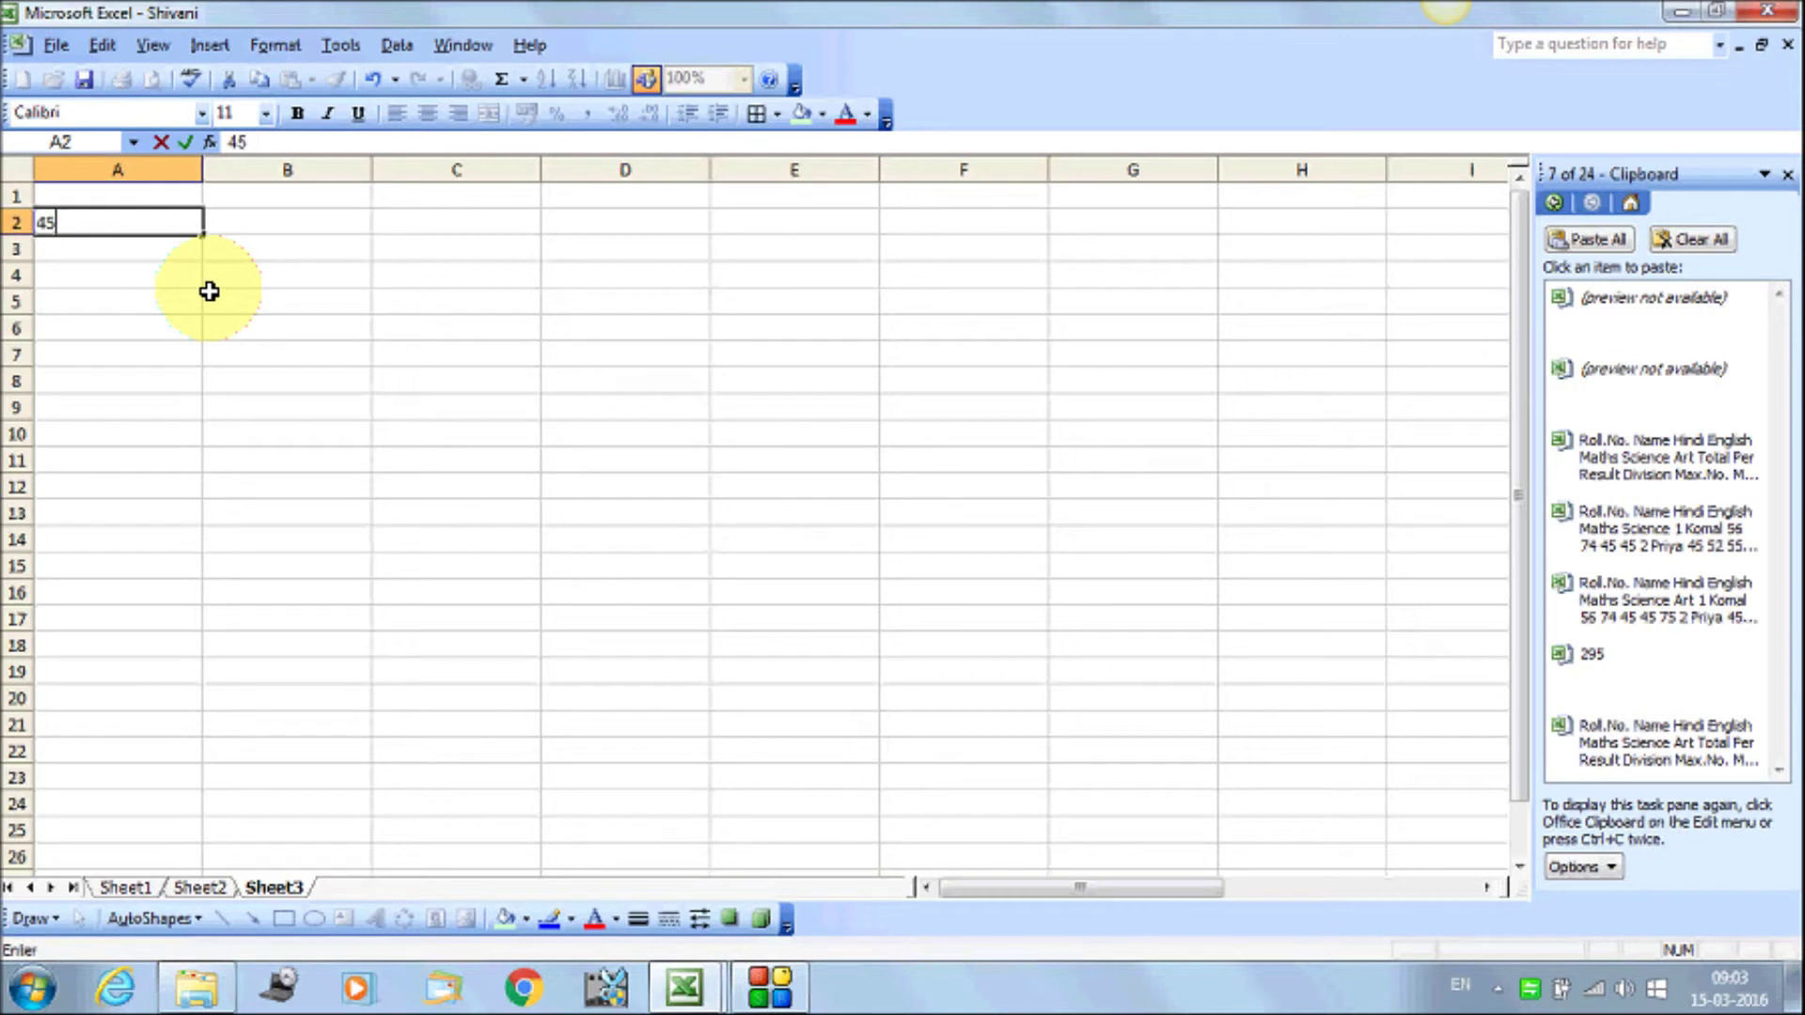
{"action": "key", "text": "Return"}
{"action": "type", "text": "96"}
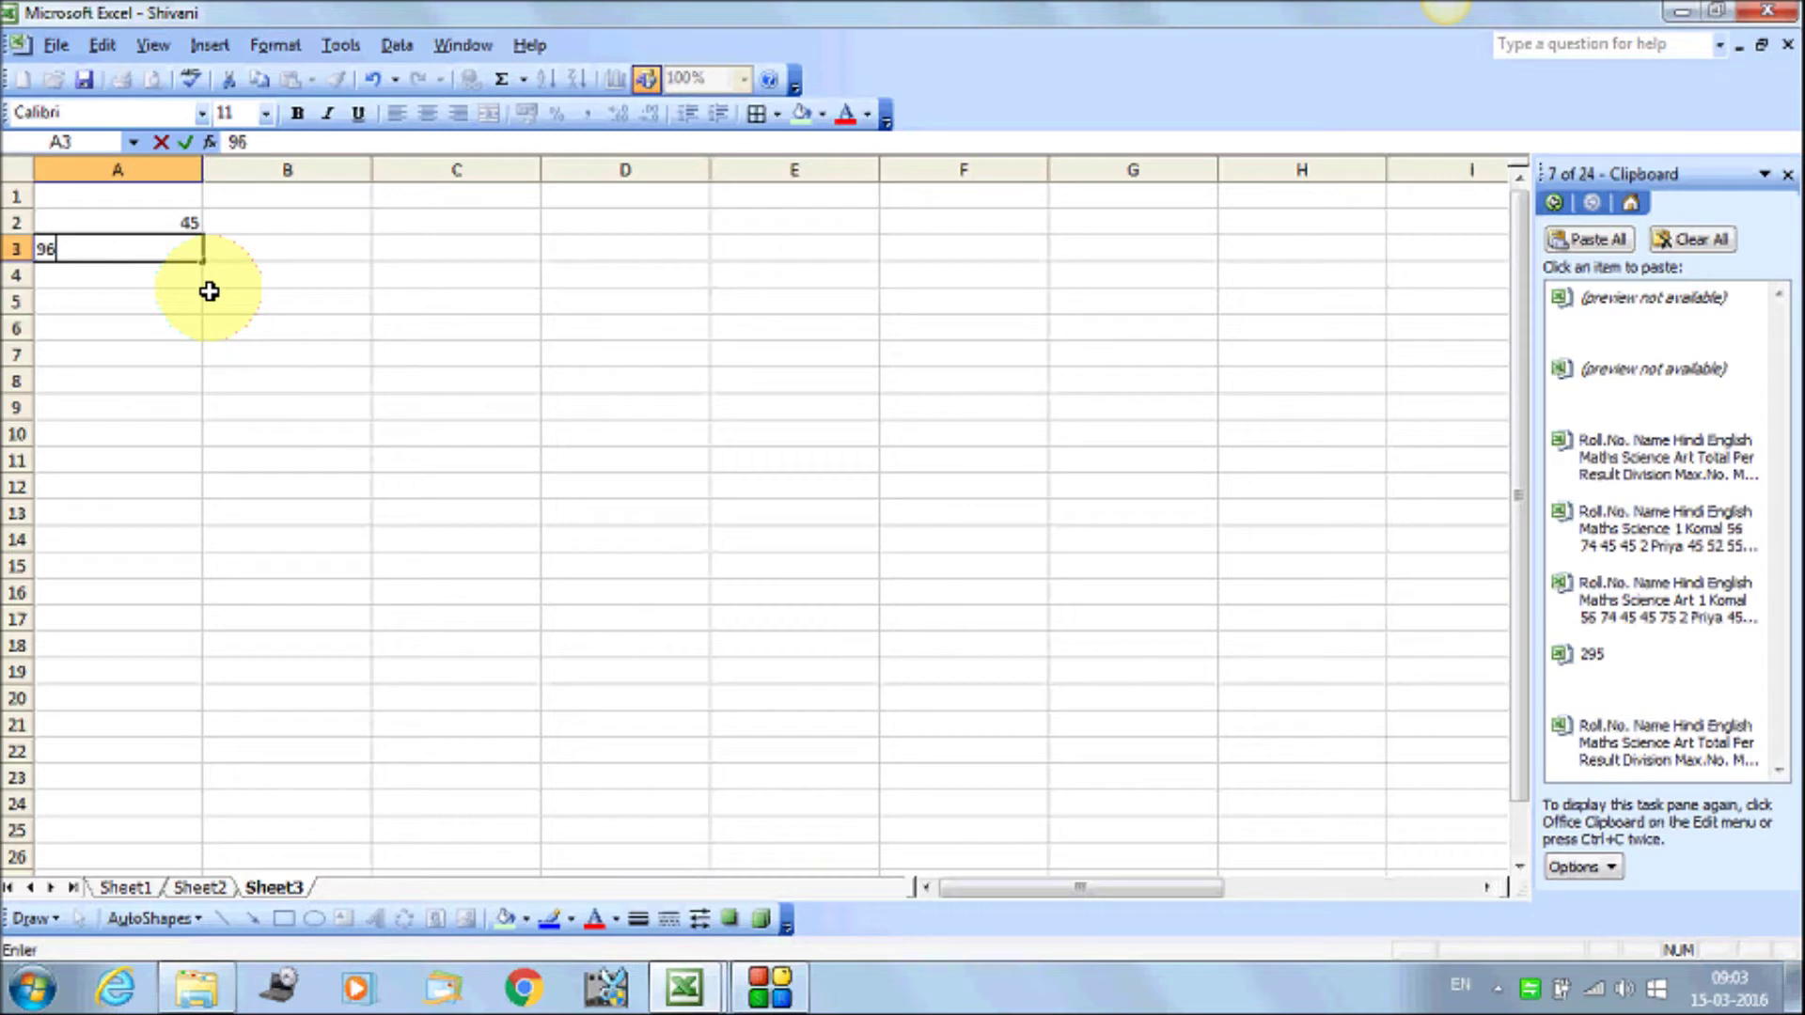
{"action": "key", "text": "Return"}
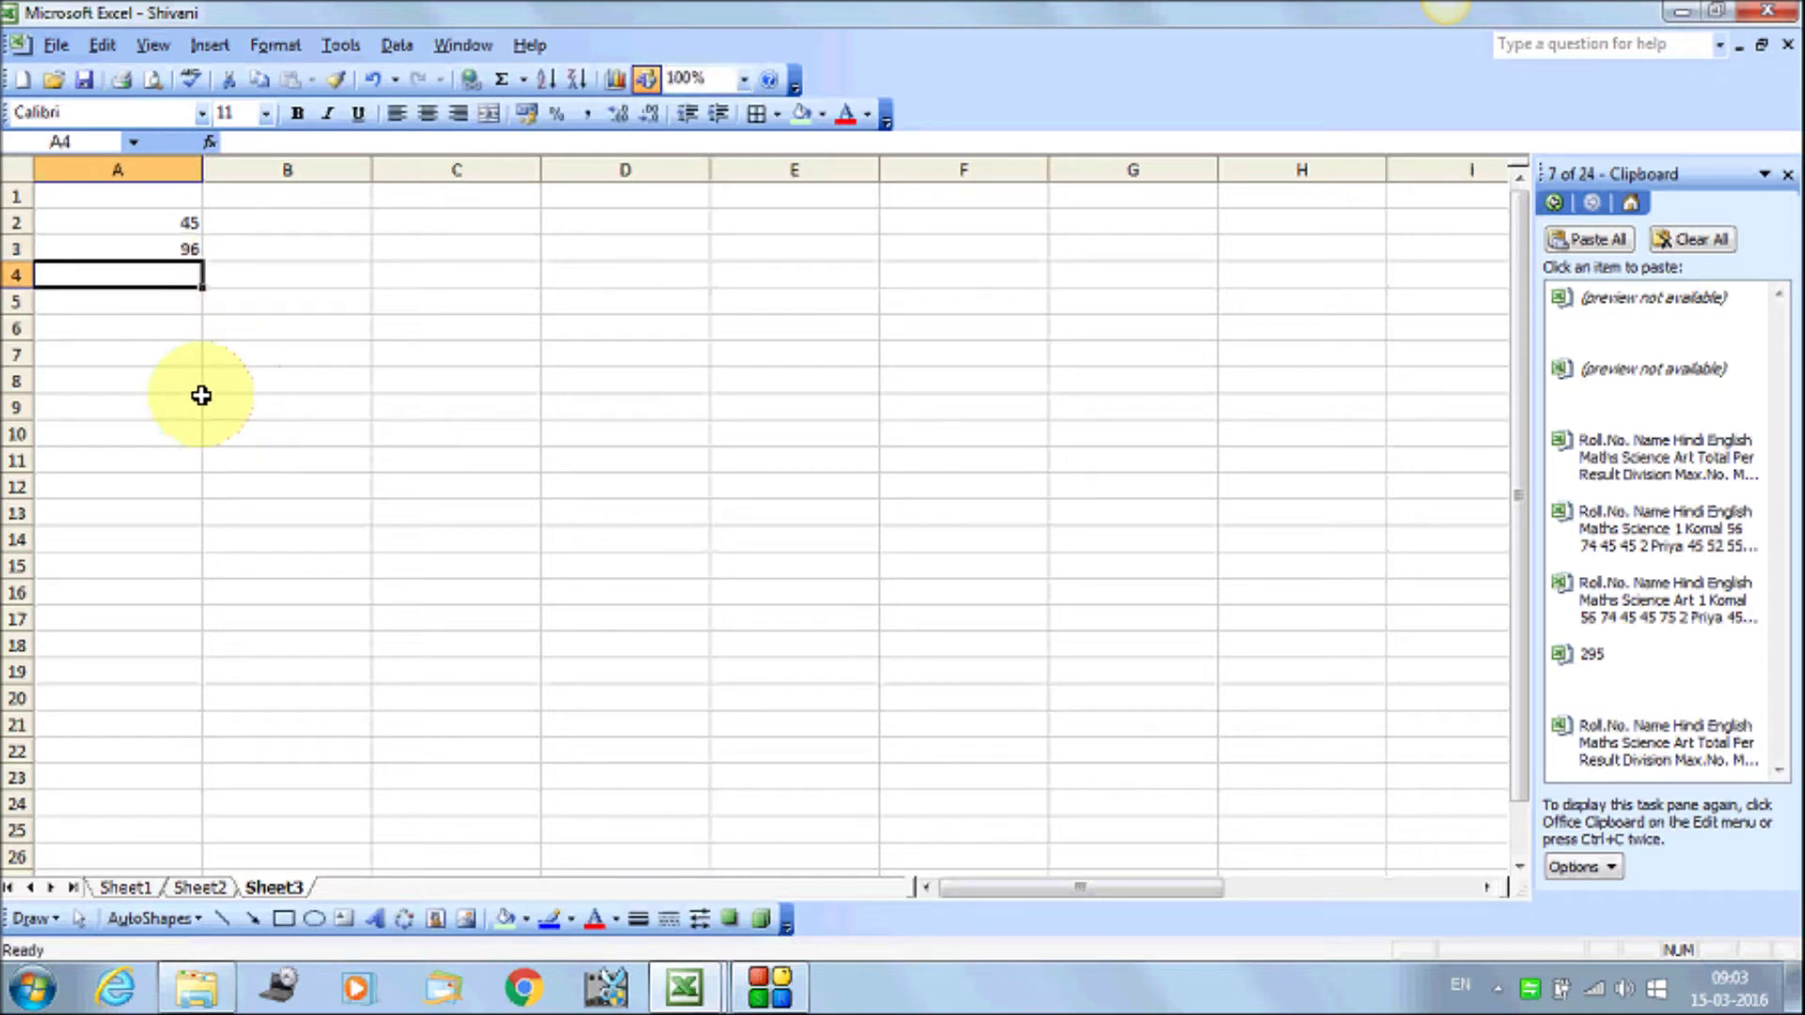
Copy the 45 in A2, Paste Special with Add onto A2, then undo it
{"action": "left_click", "coordinate": [175, 226]}
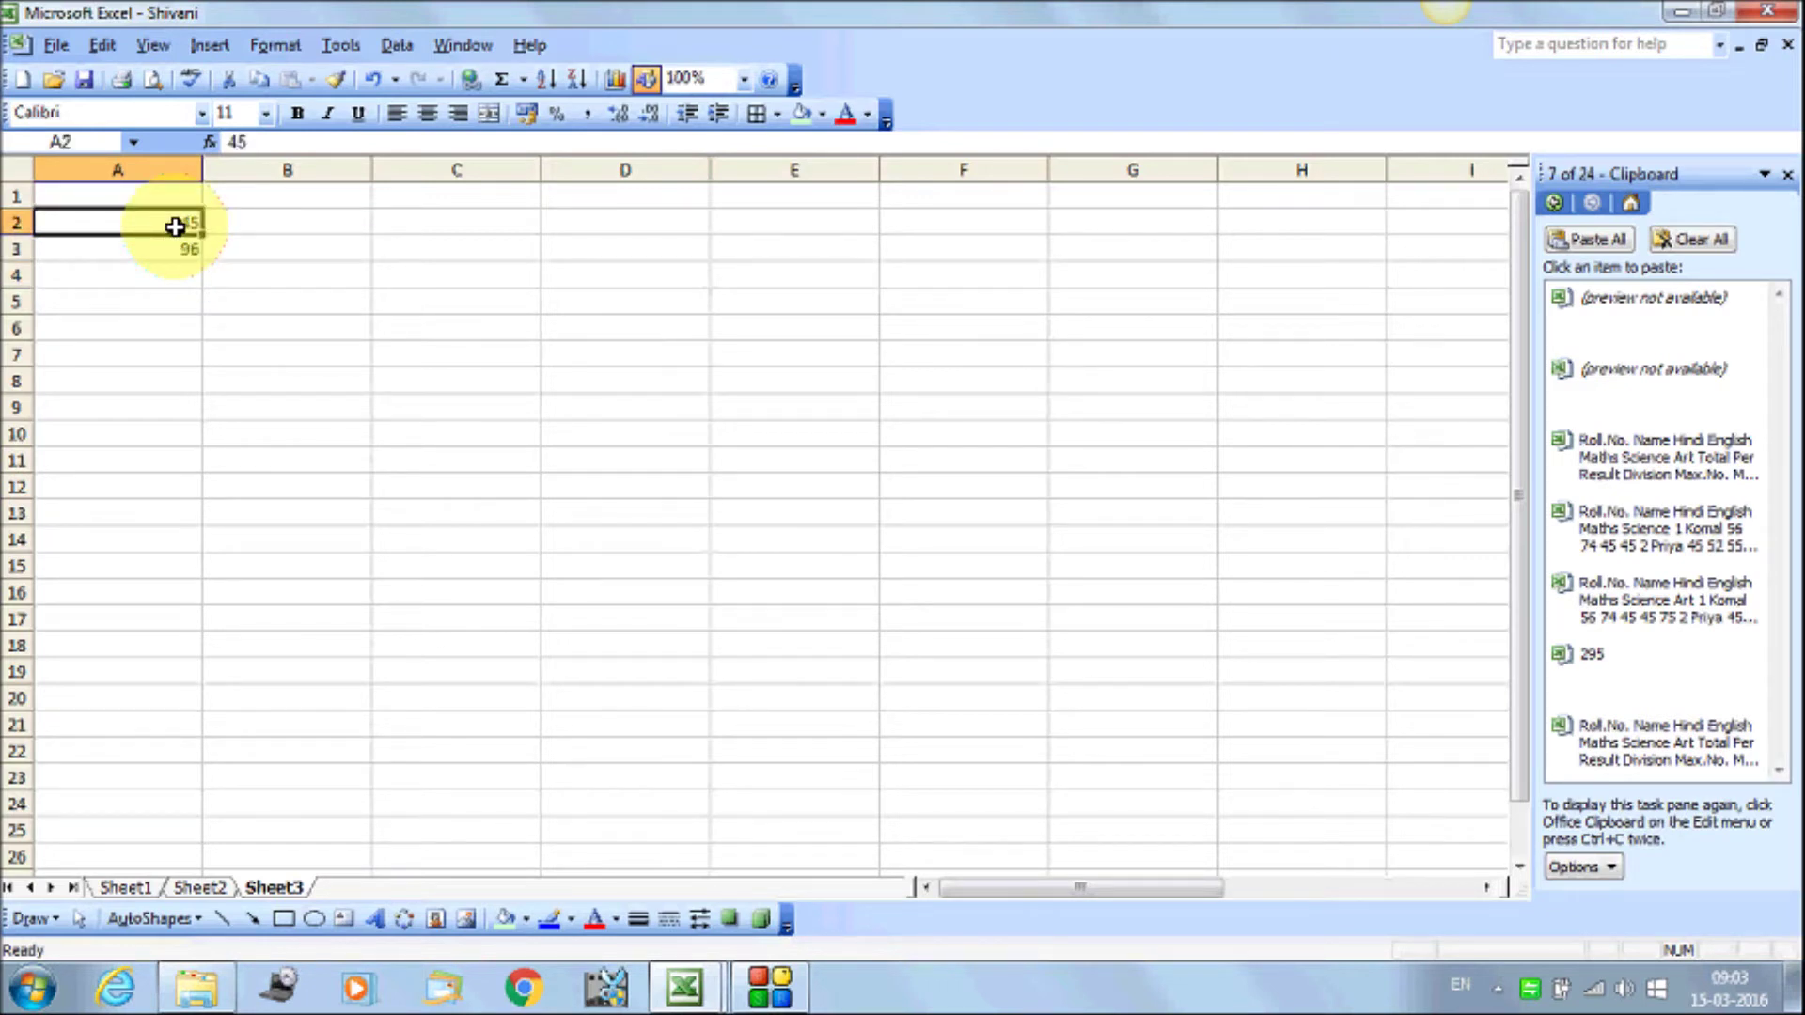
{"action": "right_click", "coordinate": [174, 226]}
{"action": "left_click", "coordinate": [188, 269]}
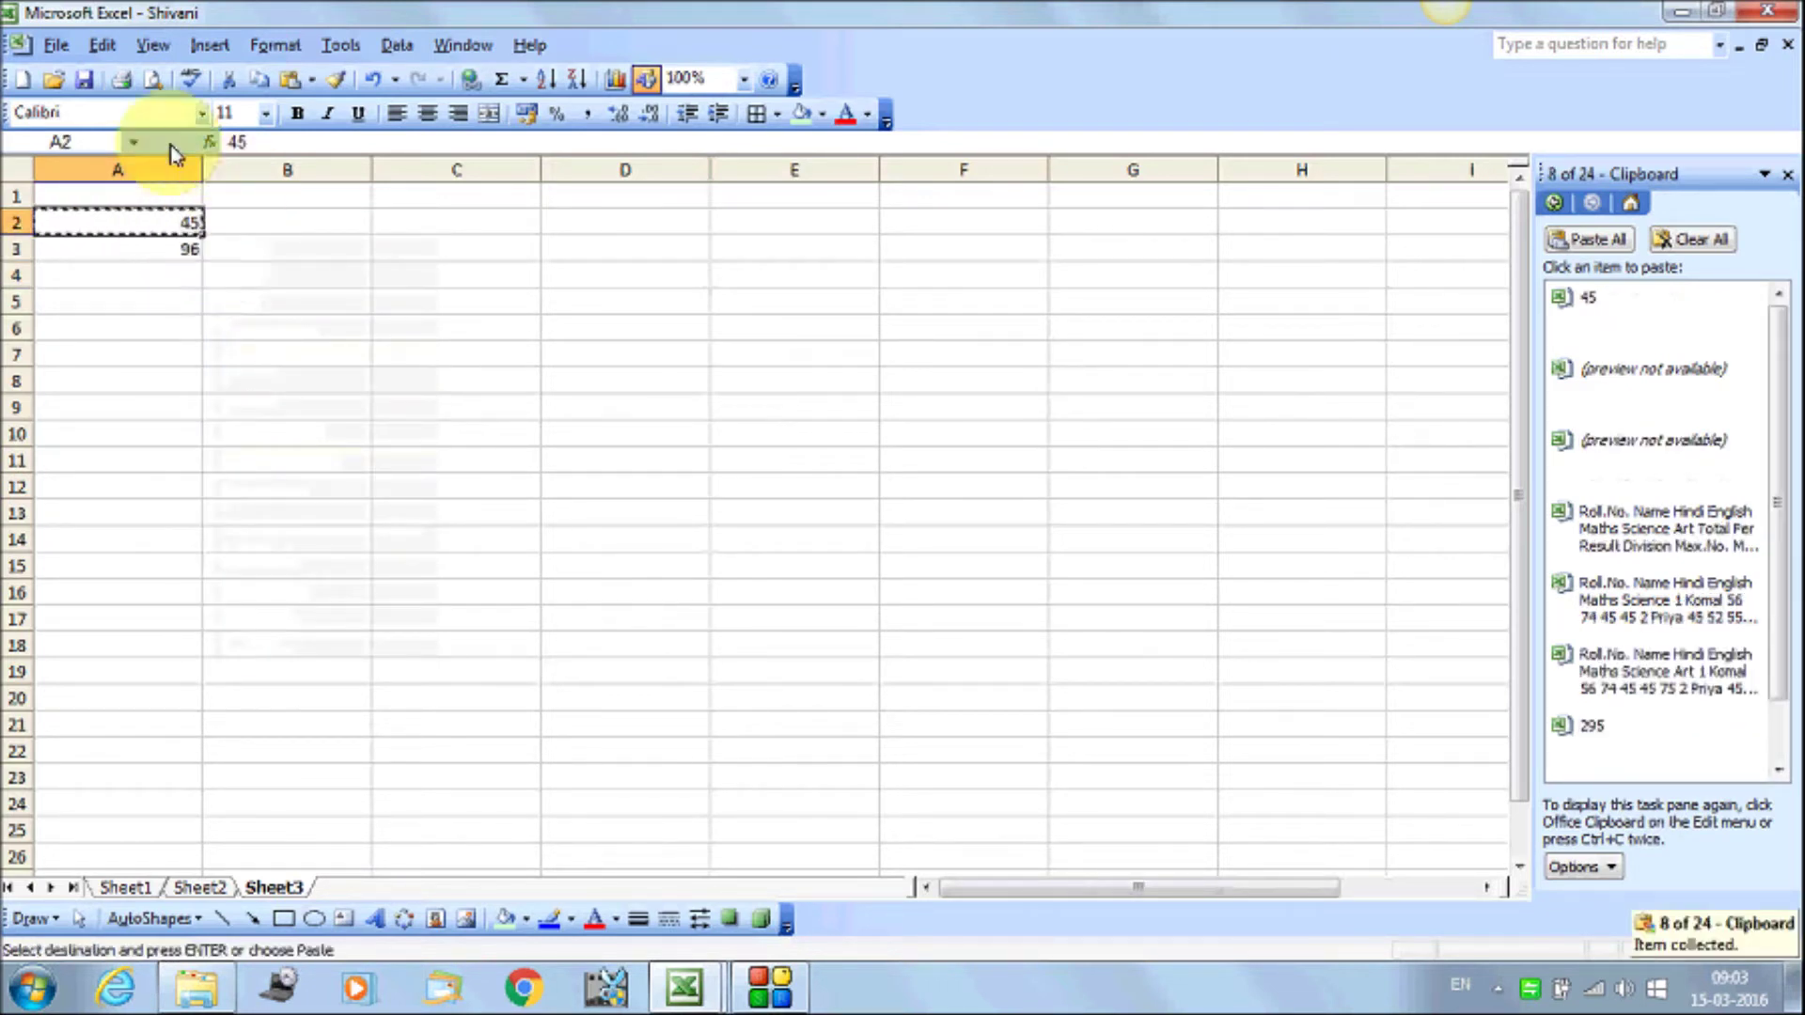
{"action": "left_click", "coordinate": [102, 44]}
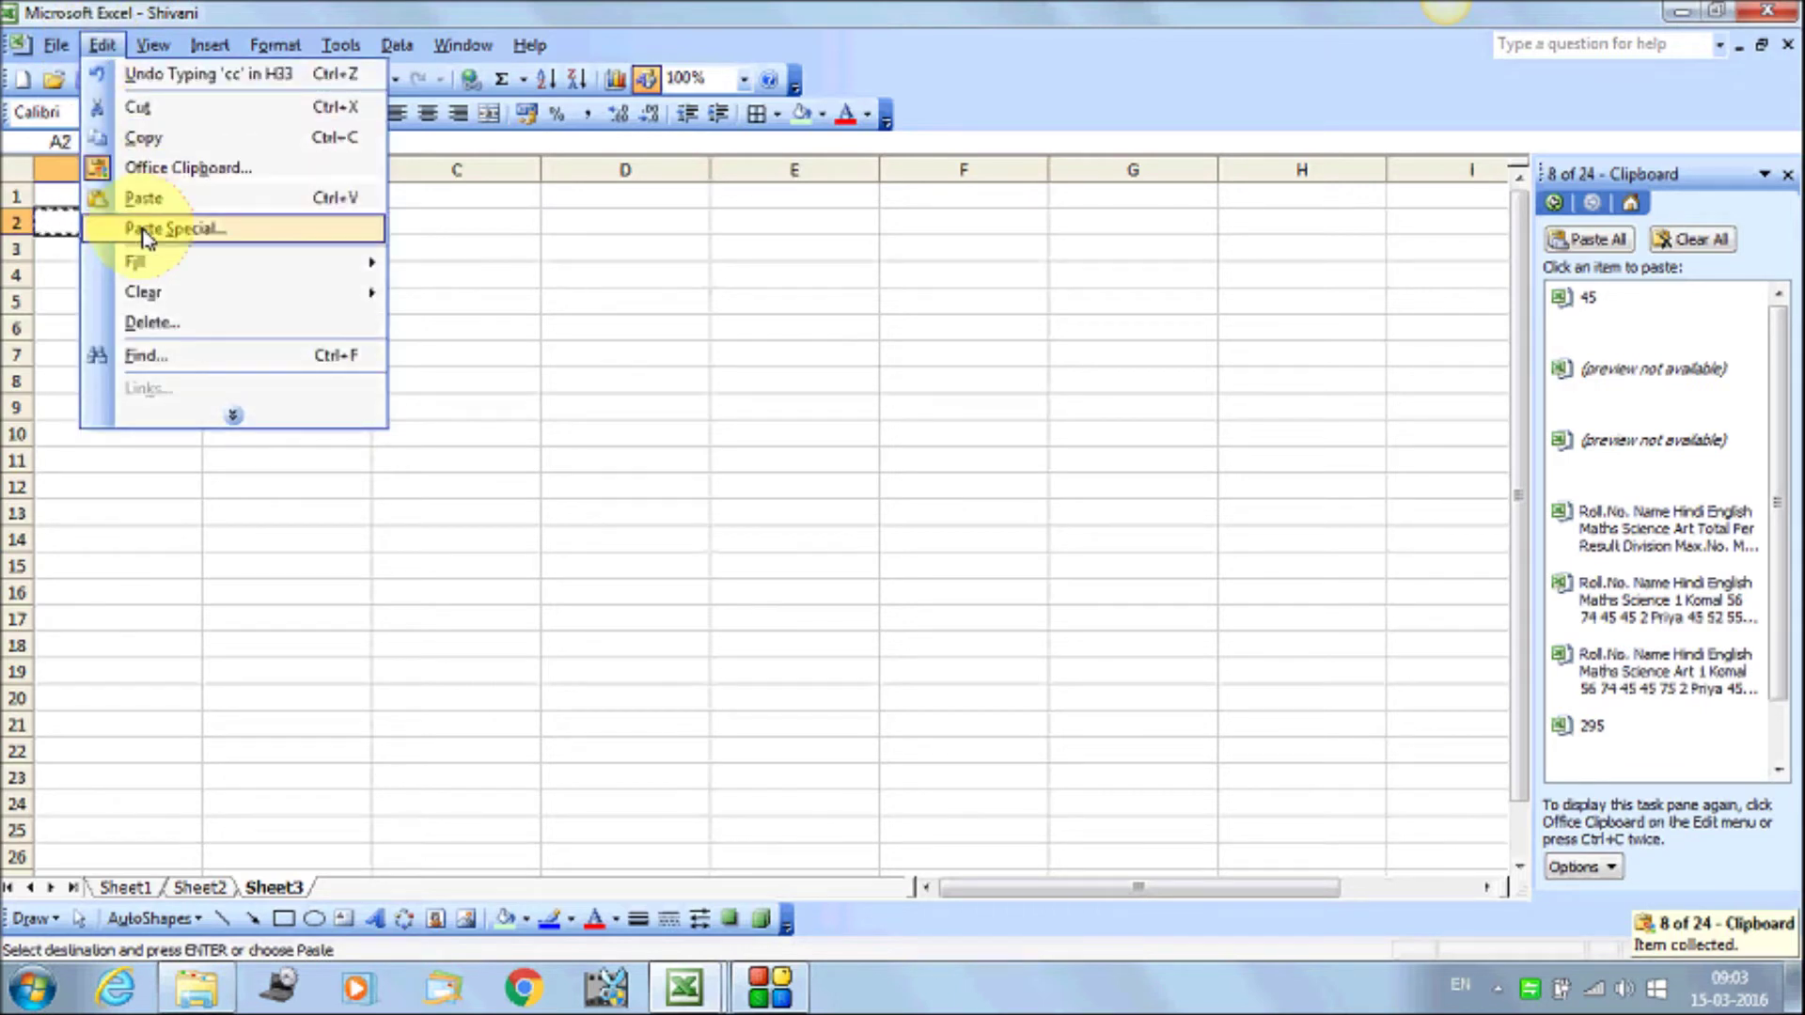
{"action": "left_click", "coordinate": [145, 231]}
{"action": "left_click", "coordinate": [863, 506]}
{"action": "left_click", "coordinate": [1037, 620]}
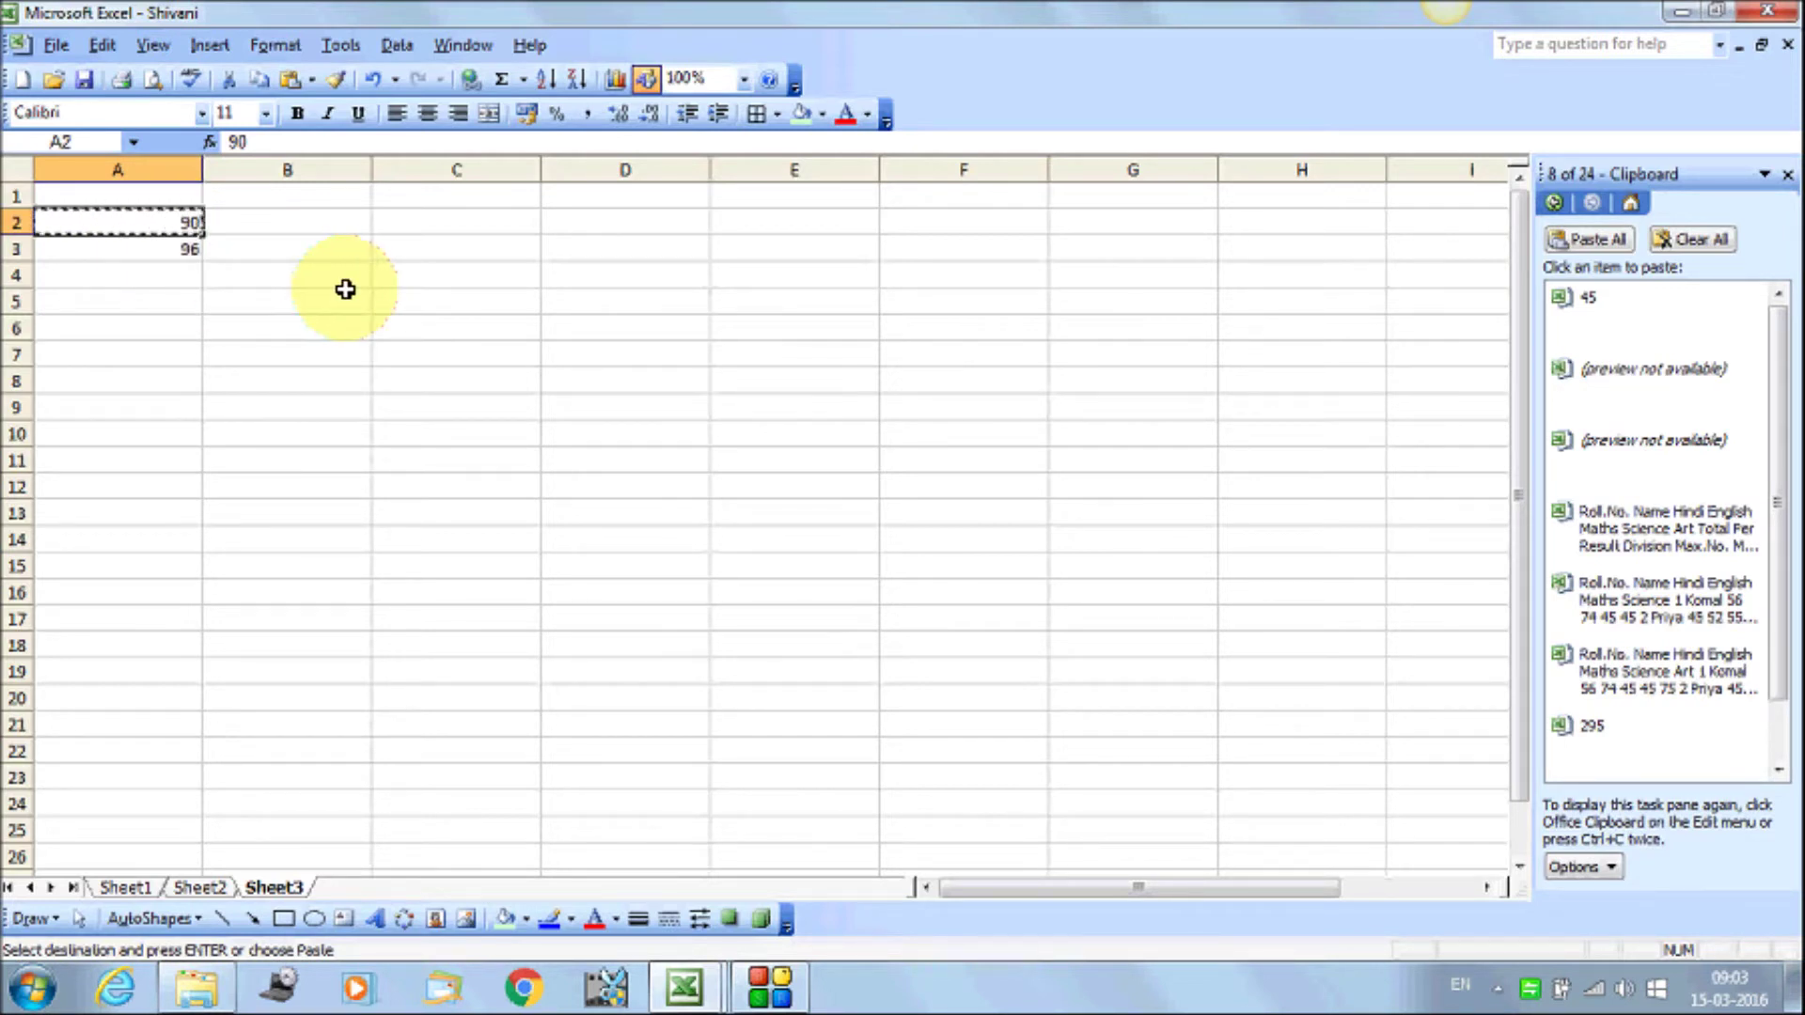
{"action": "key", "text": "ctrl+z"}
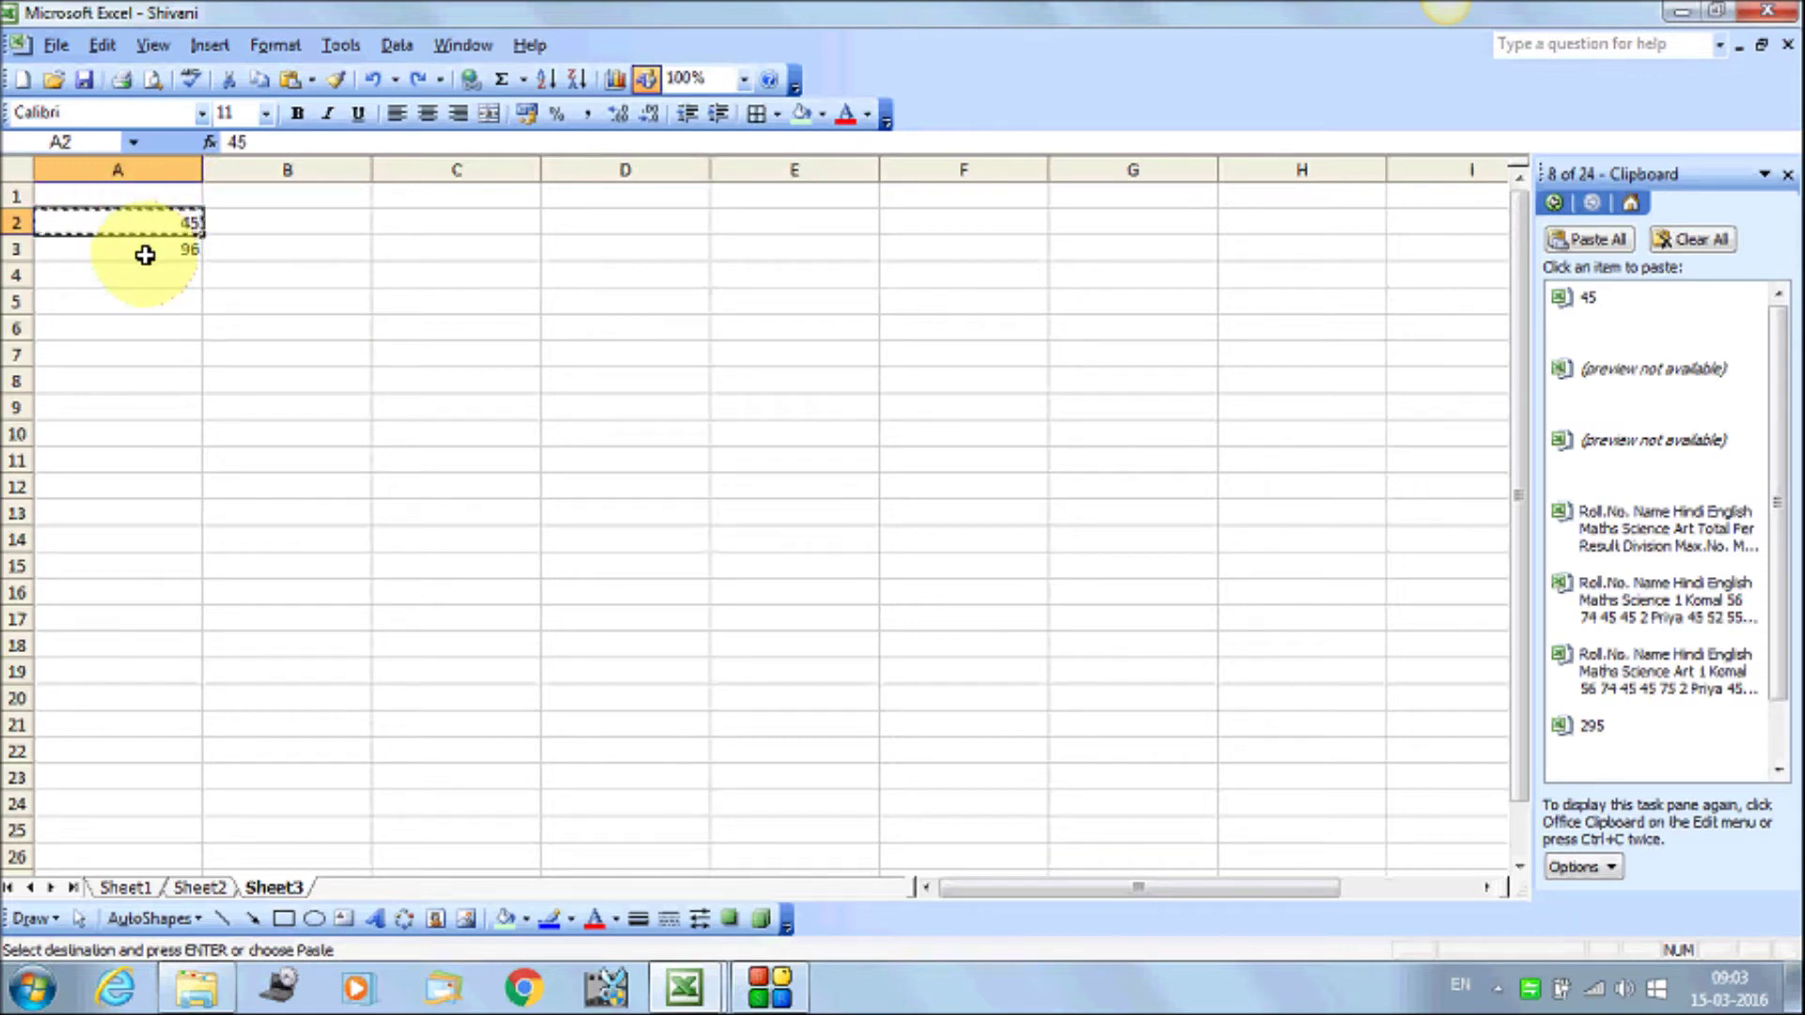
Paste Special the copied 45 onto A3 with the Add operation, turning 96 into 141
{"action": "left_click", "coordinate": [145, 255]}
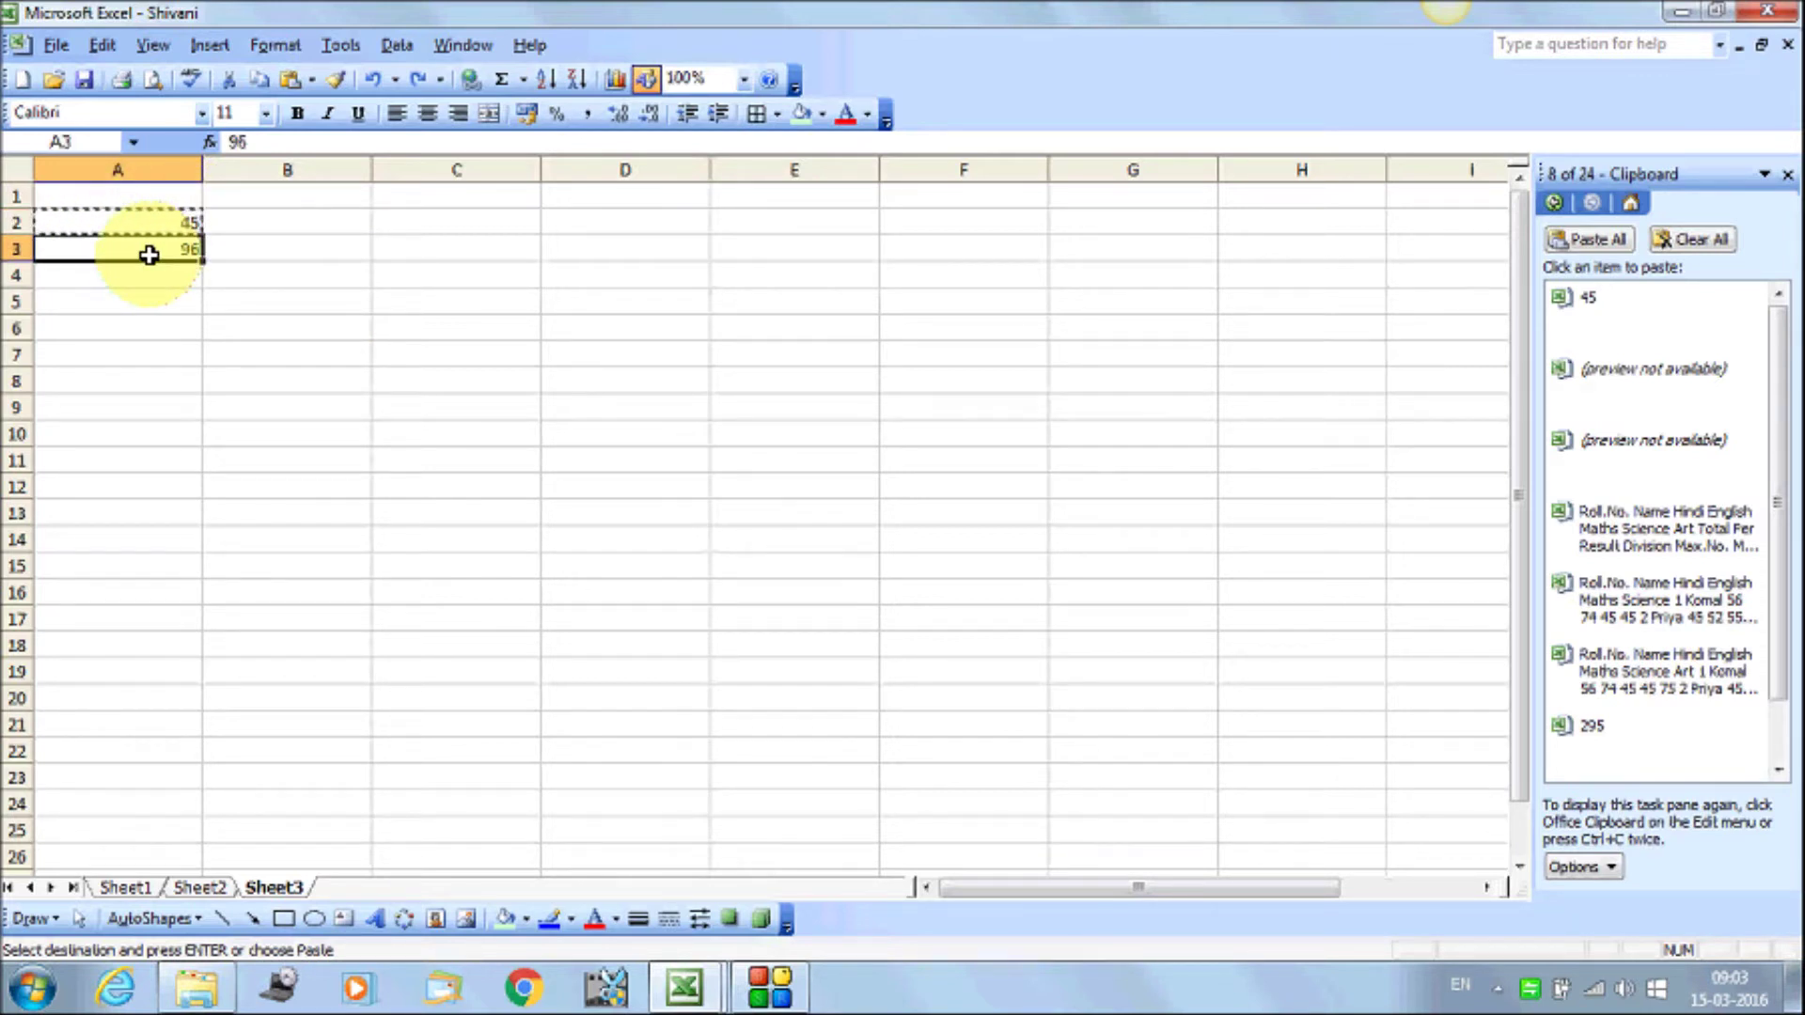
{"action": "left_click", "coordinate": [102, 45]}
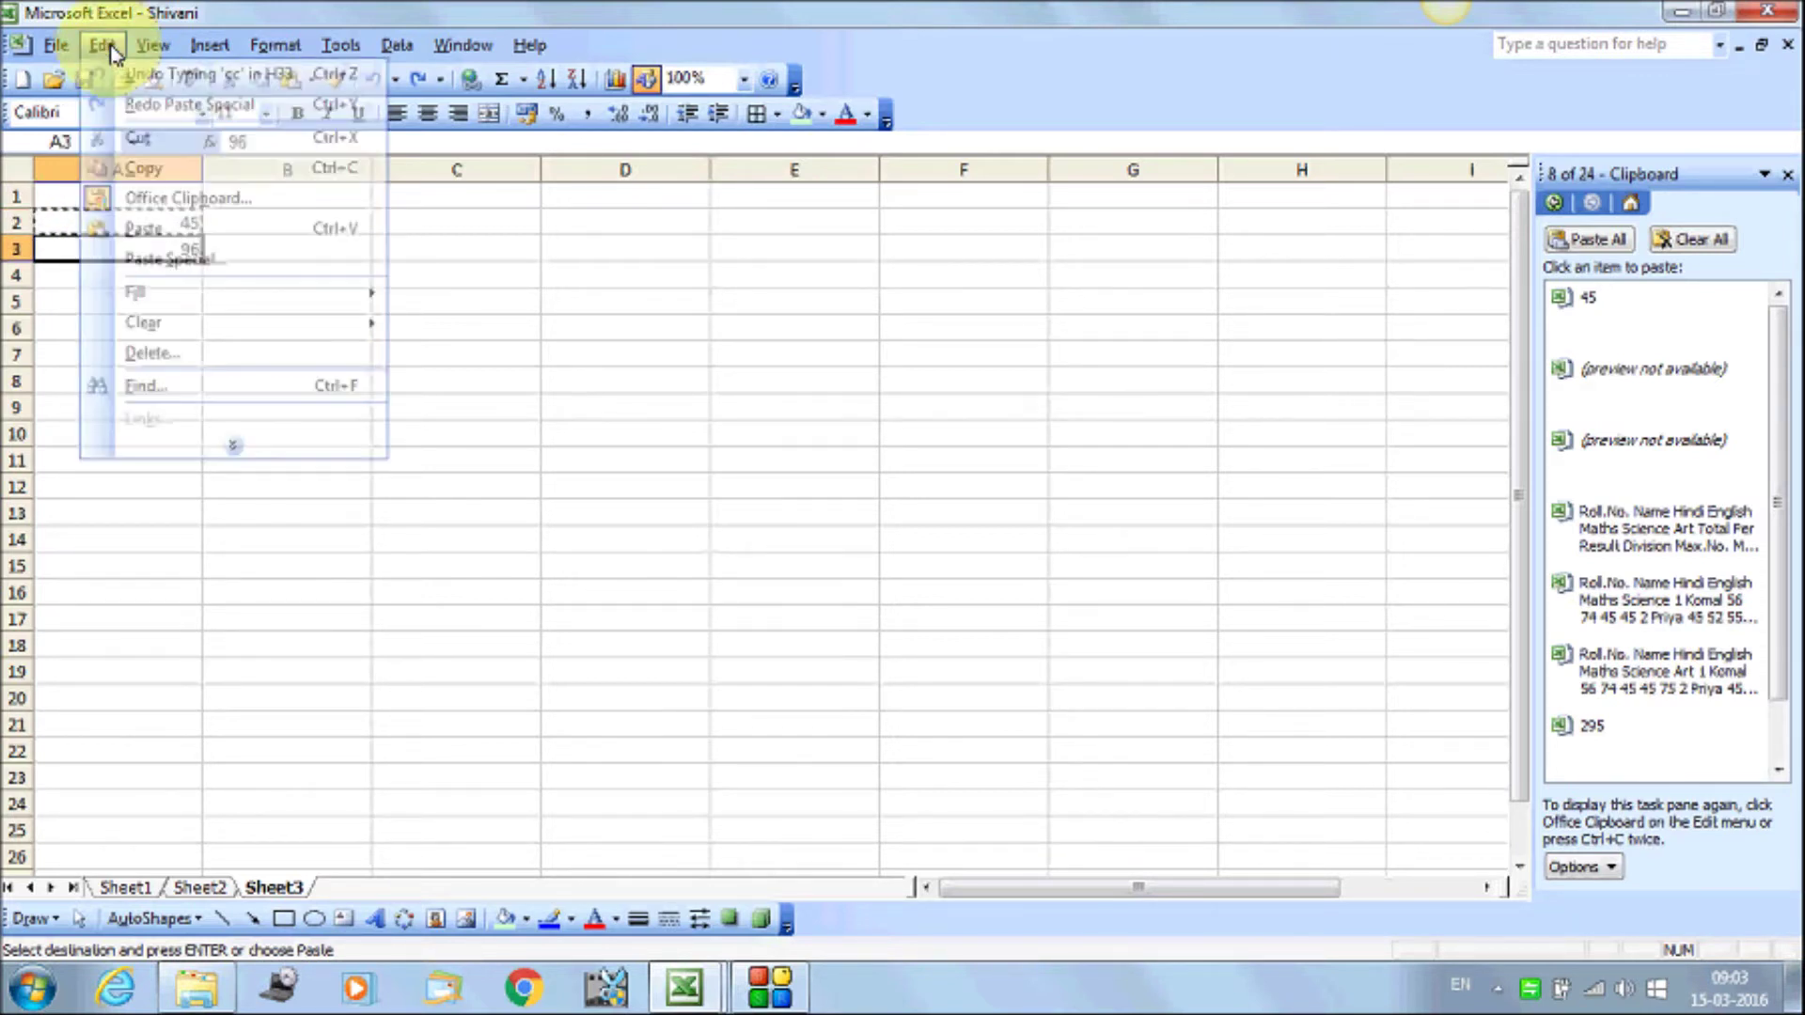
{"action": "left_click", "coordinate": [169, 259]}
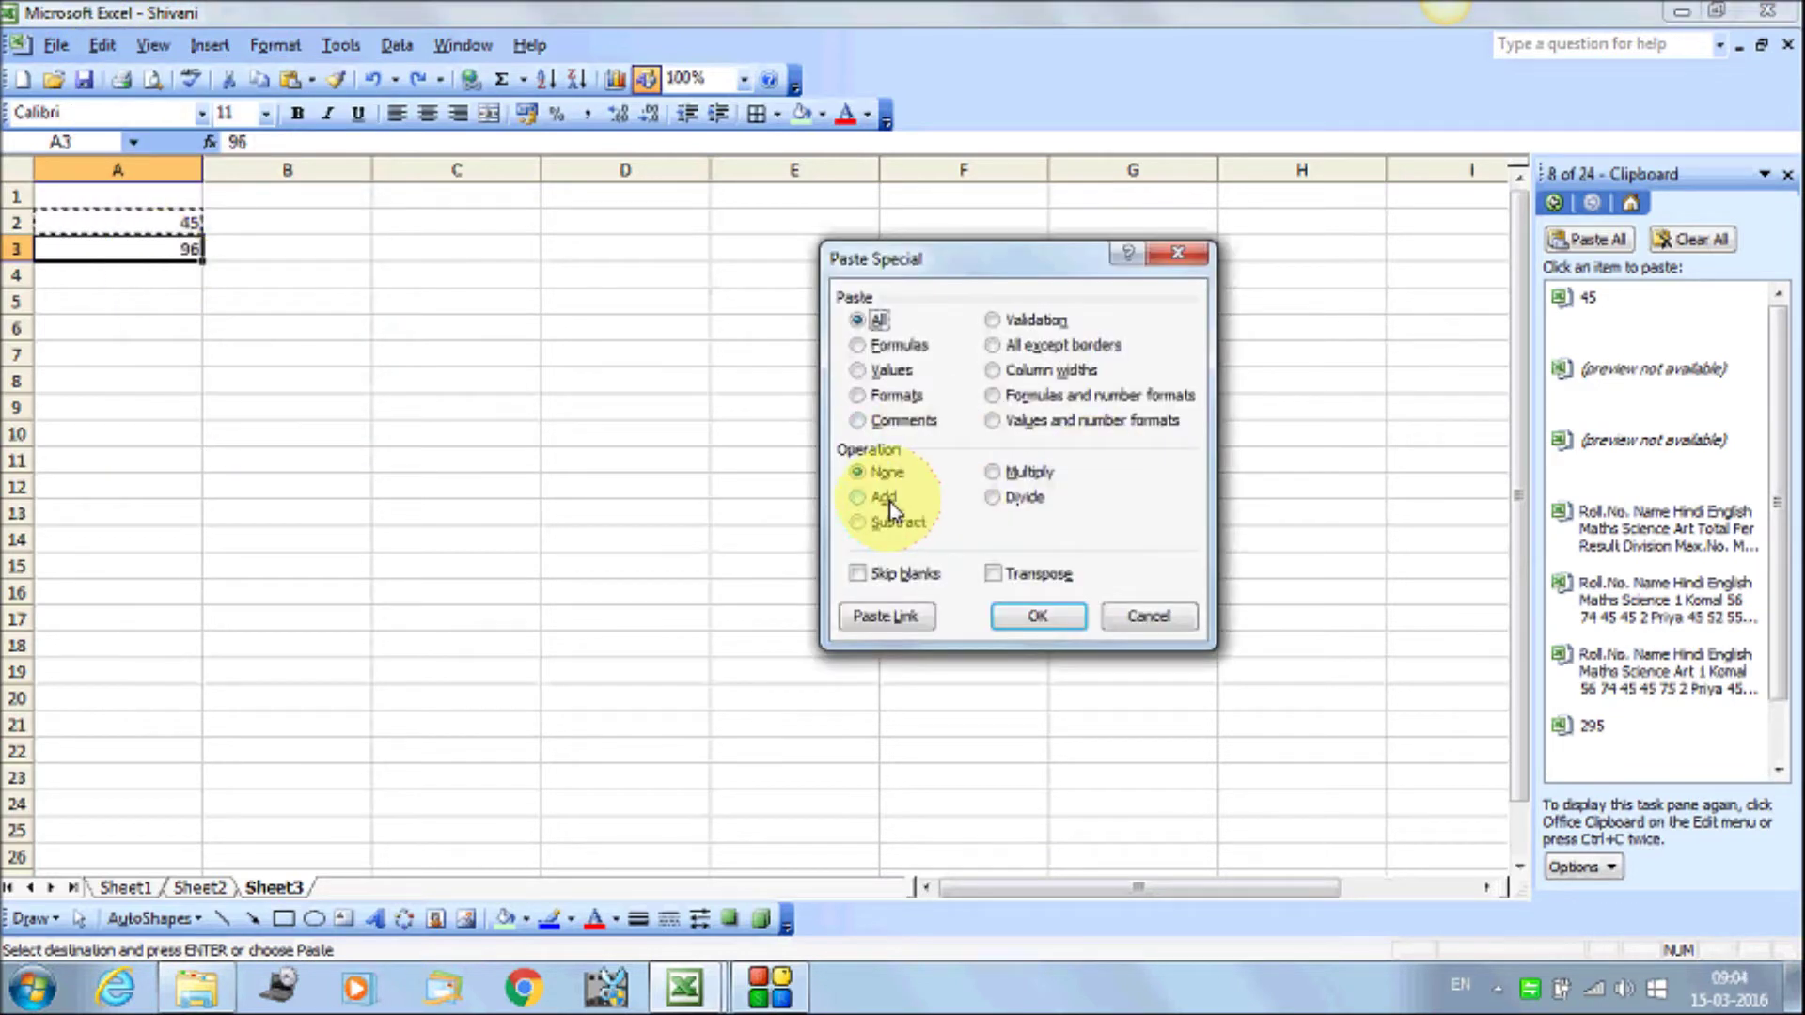
{"action": "left_click", "coordinate": [884, 498]}
{"action": "left_click", "coordinate": [1034, 616]}
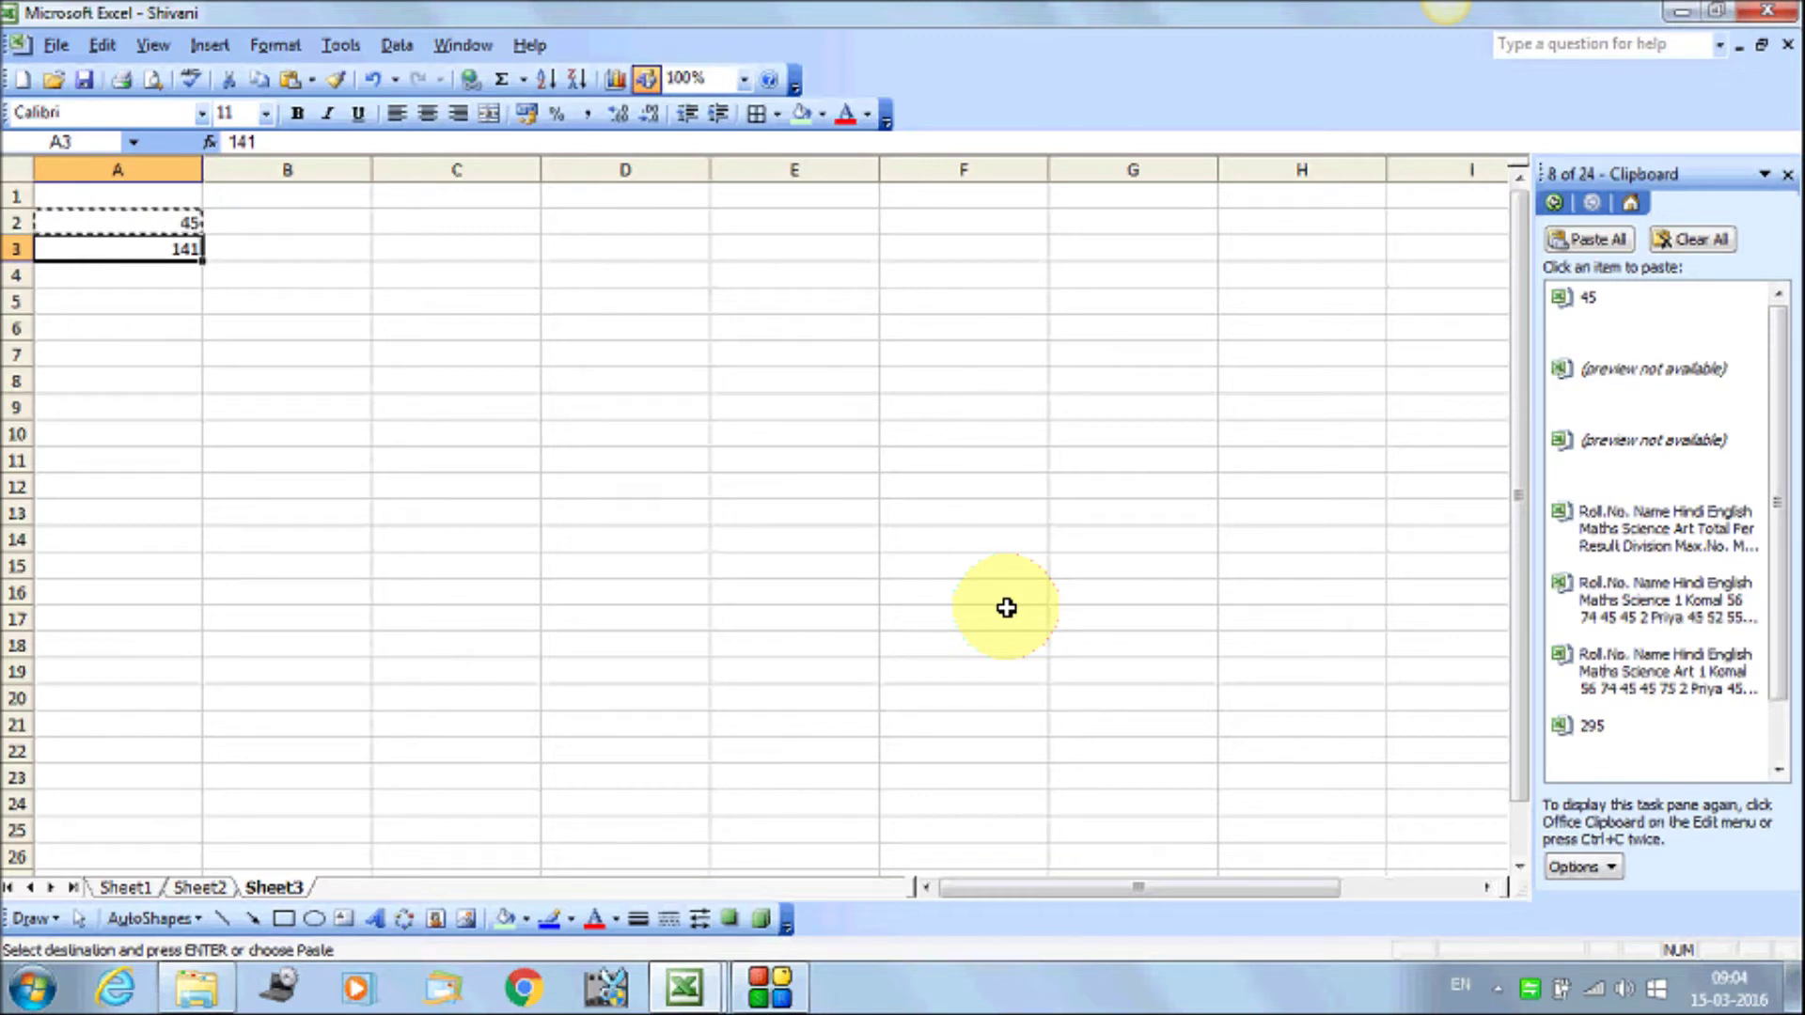
{"action": "left_click", "coordinate": [168, 304]}
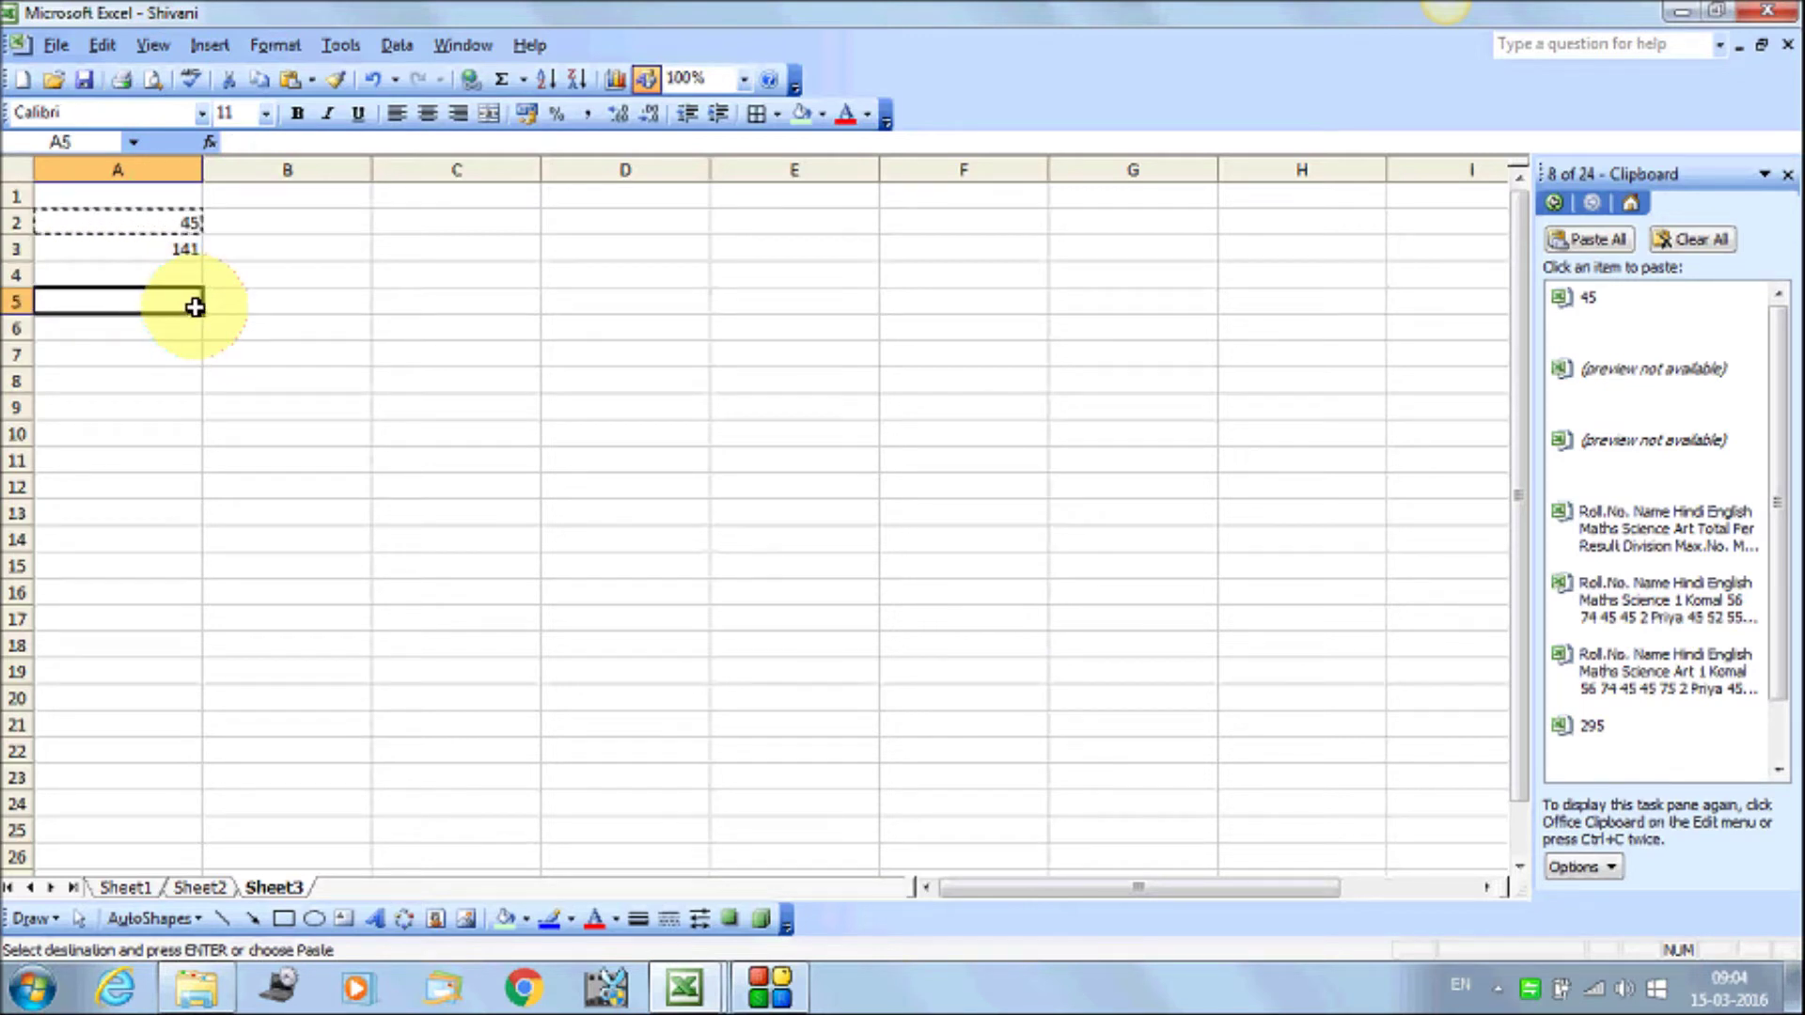
Enter 25 in A5 and copy the 141 from A3
{"action": "type", "text": "25"}
{"action": "key", "text": "Return"}
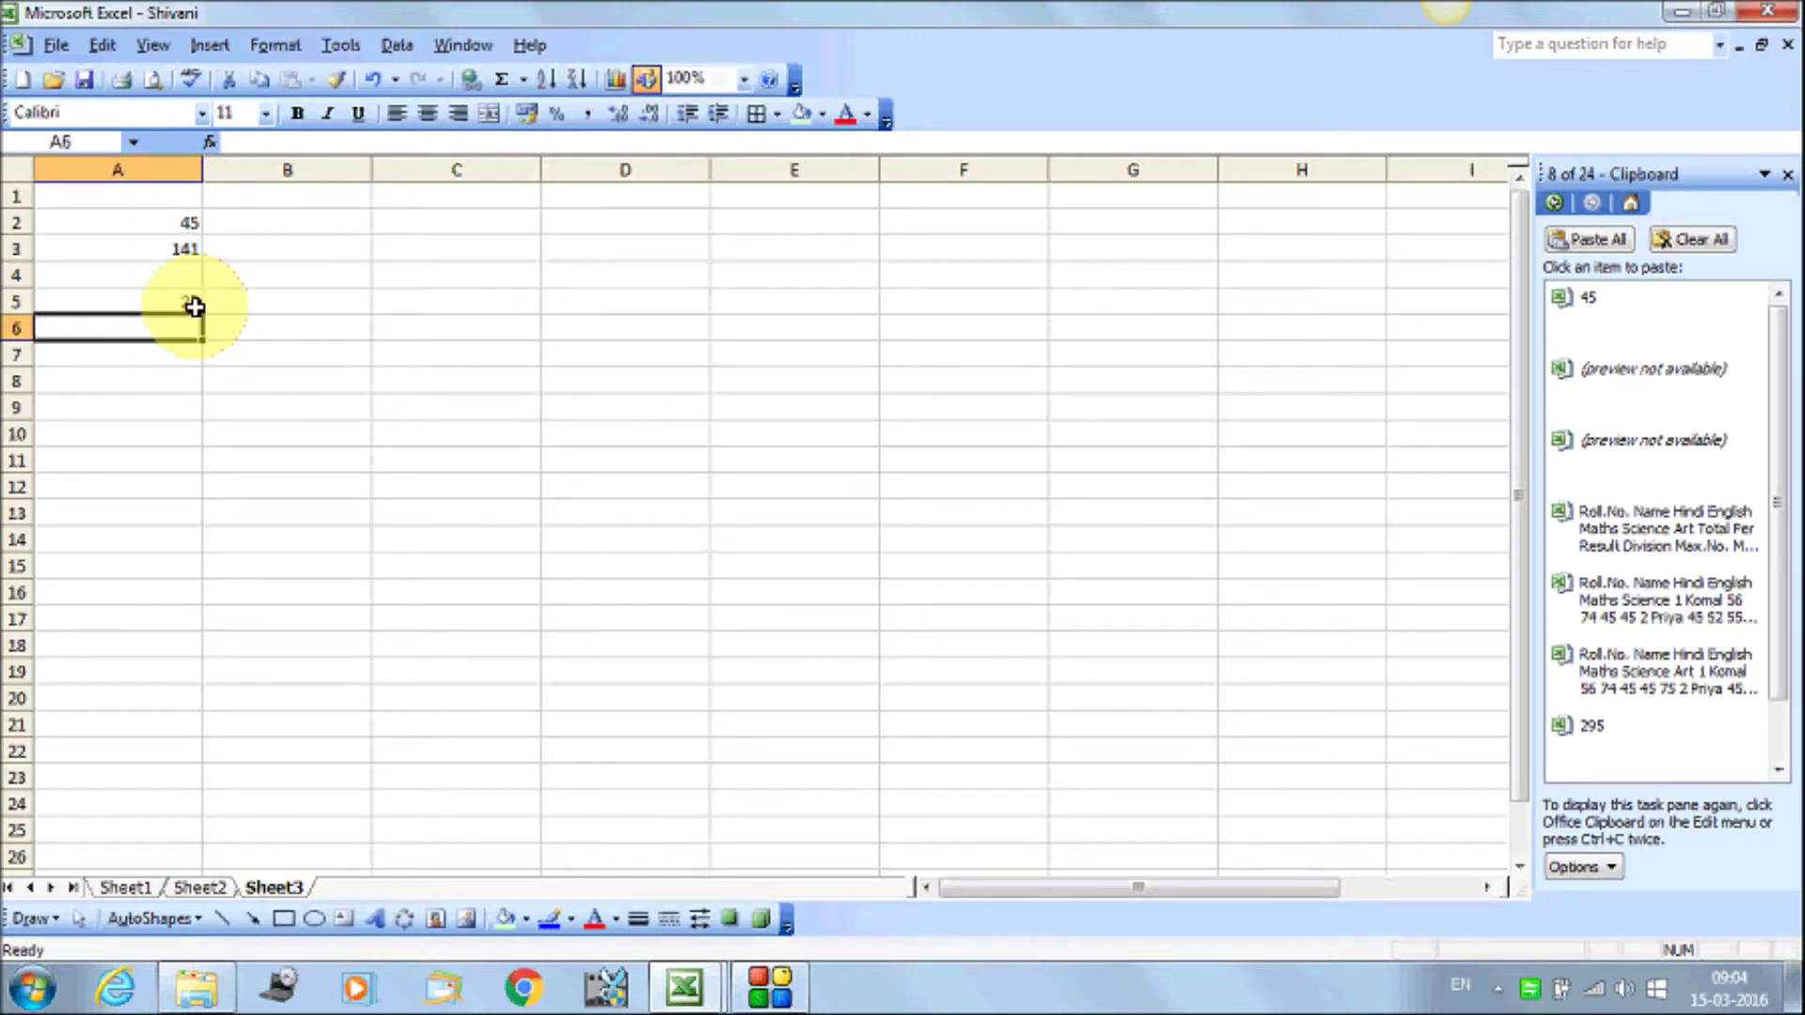
{"action": "left_click", "coordinate": [175, 253]}
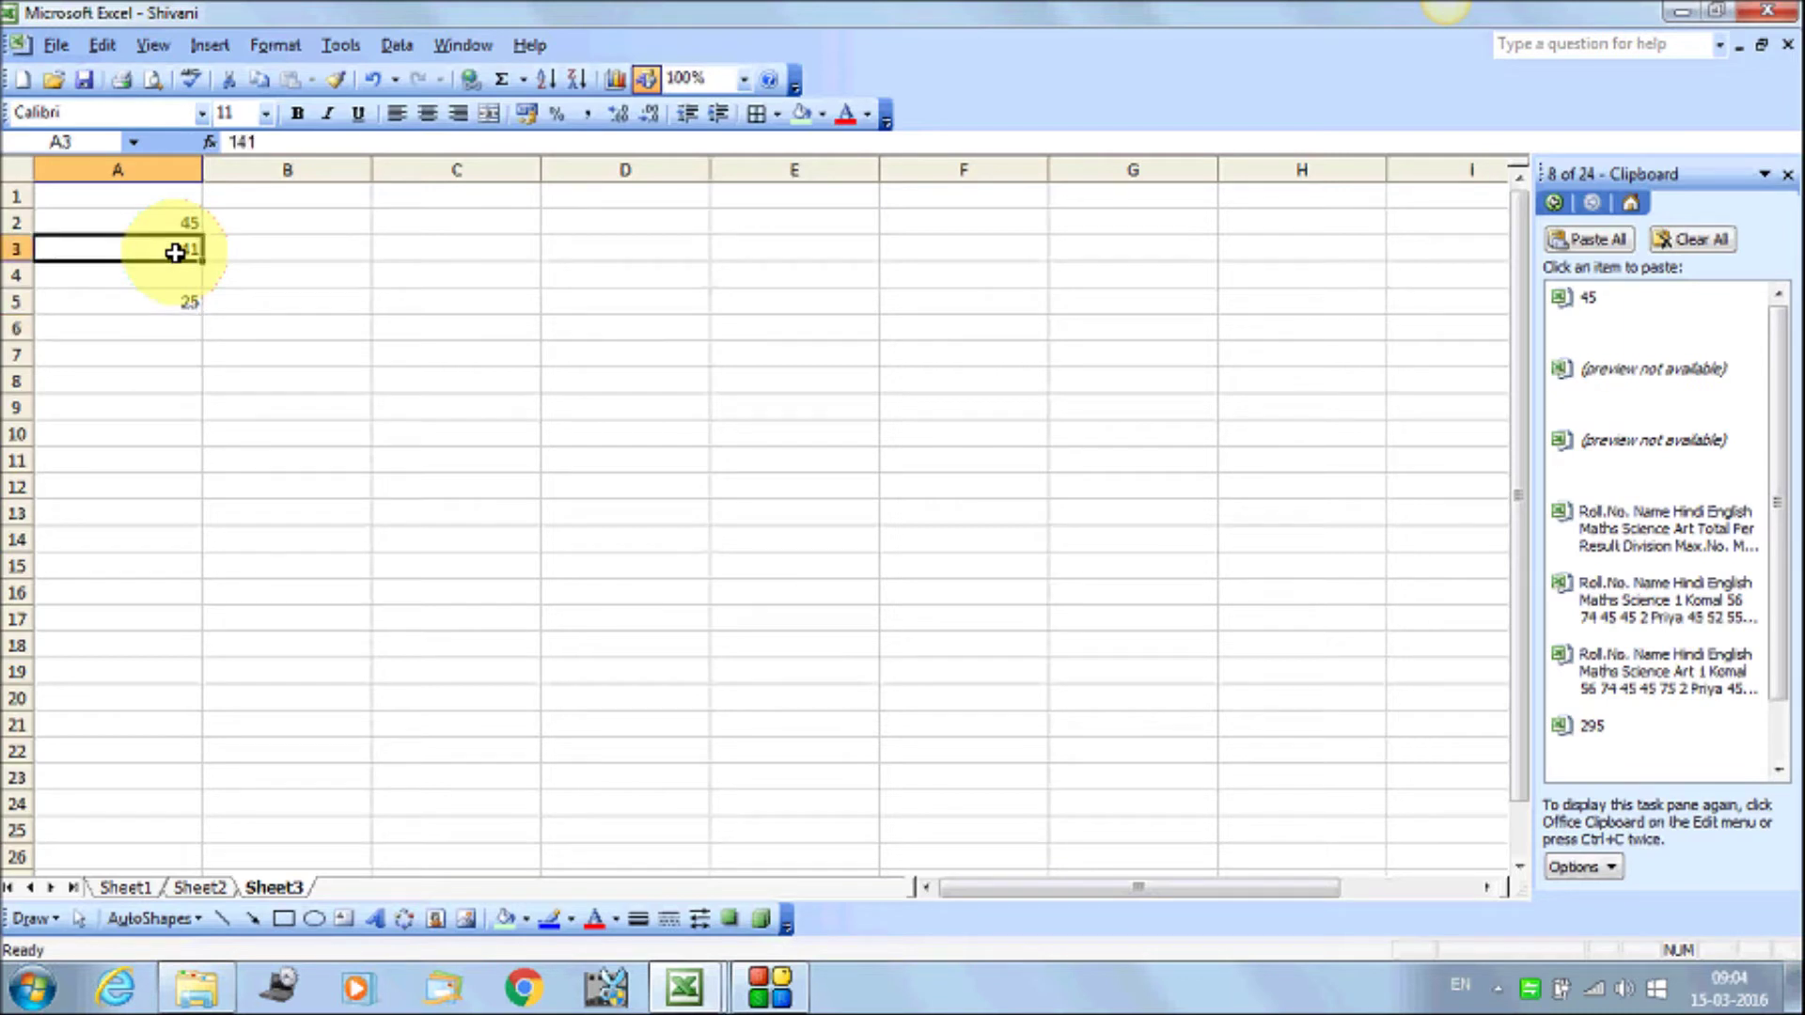
{"action": "right_click", "coordinate": [174, 253]}
{"action": "left_click", "coordinate": [261, 309]}
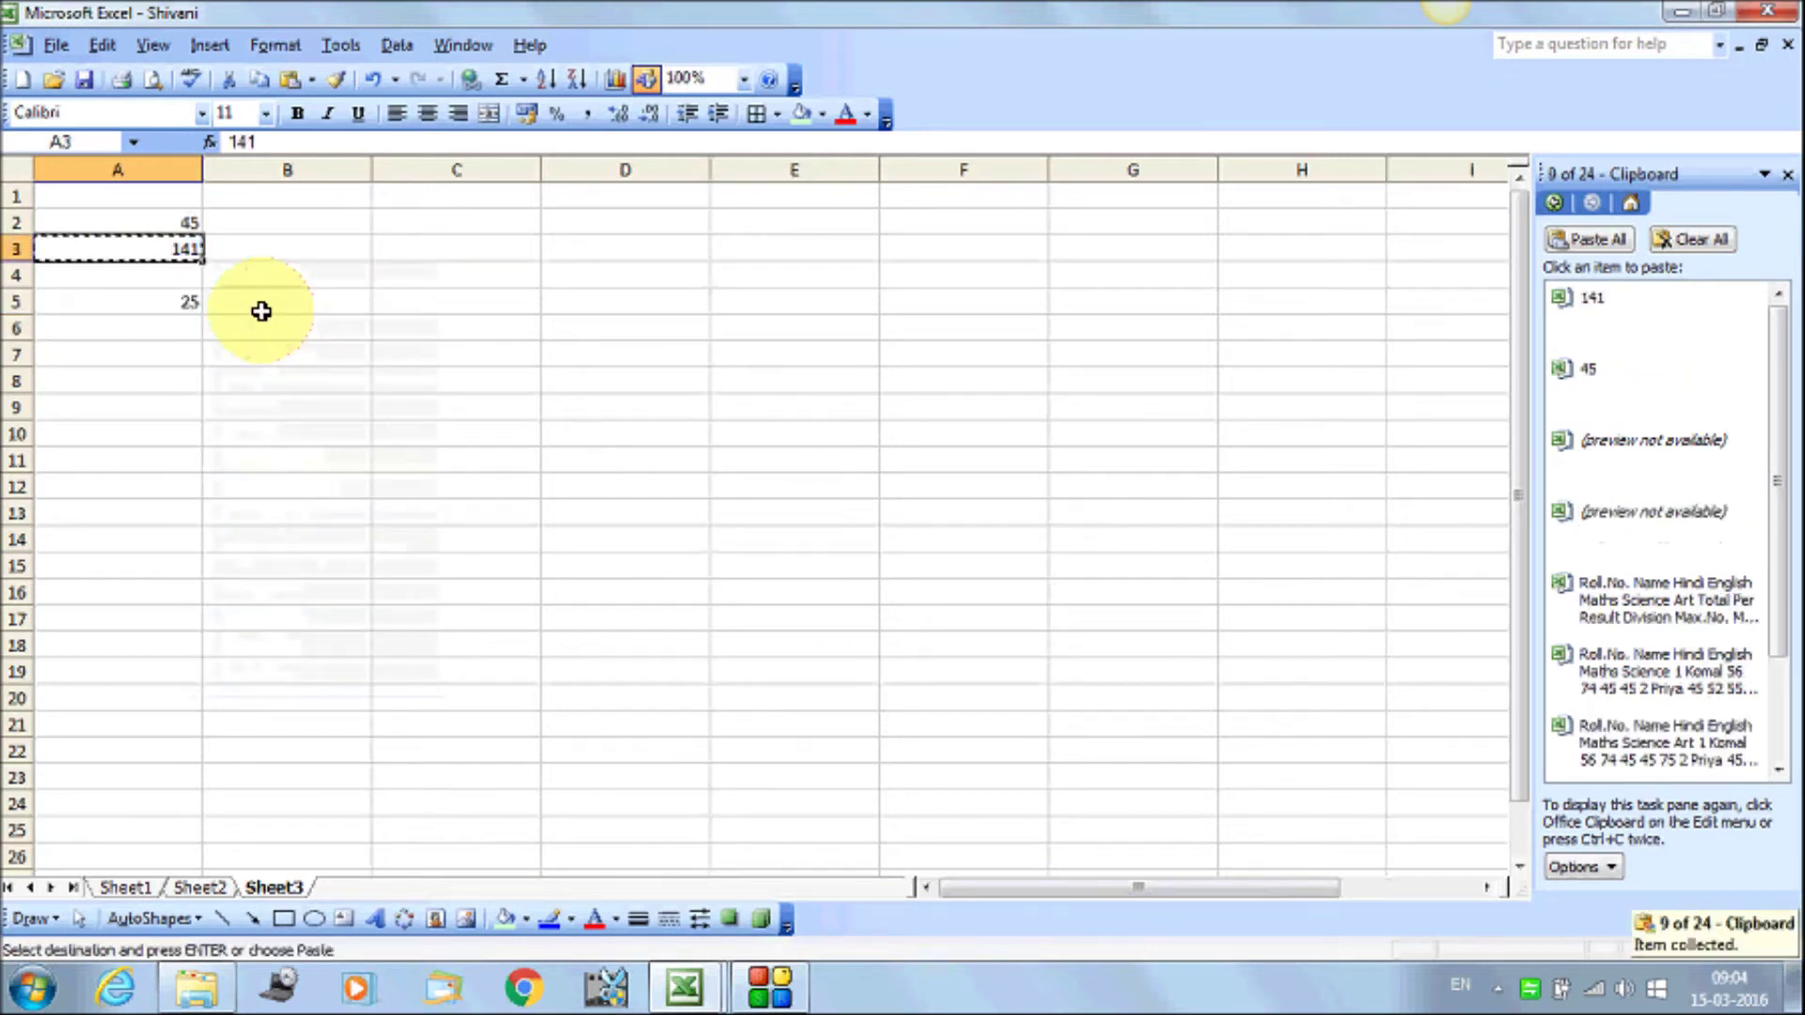
Paste Special with Subtract onto A5 to get -116, then undo back to 25
{"action": "left_click", "coordinate": [149, 310]}
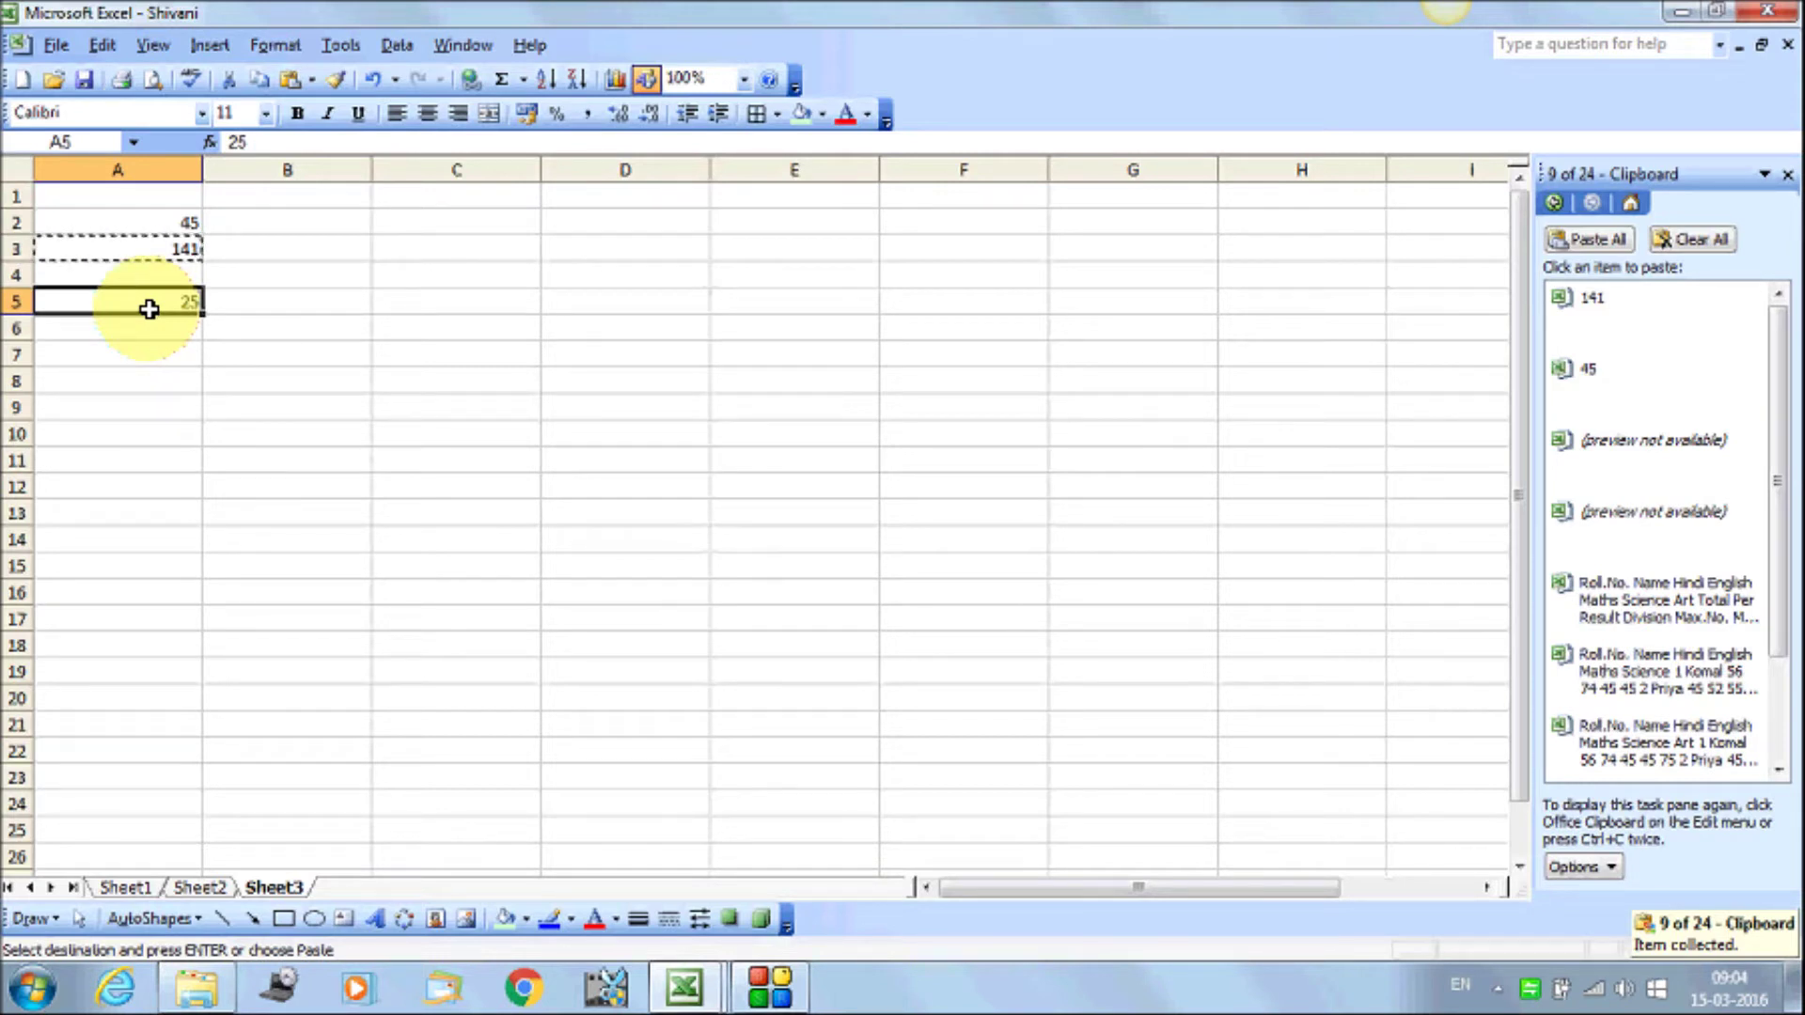
{"action": "left_click", "coordinate": [116, 57]}
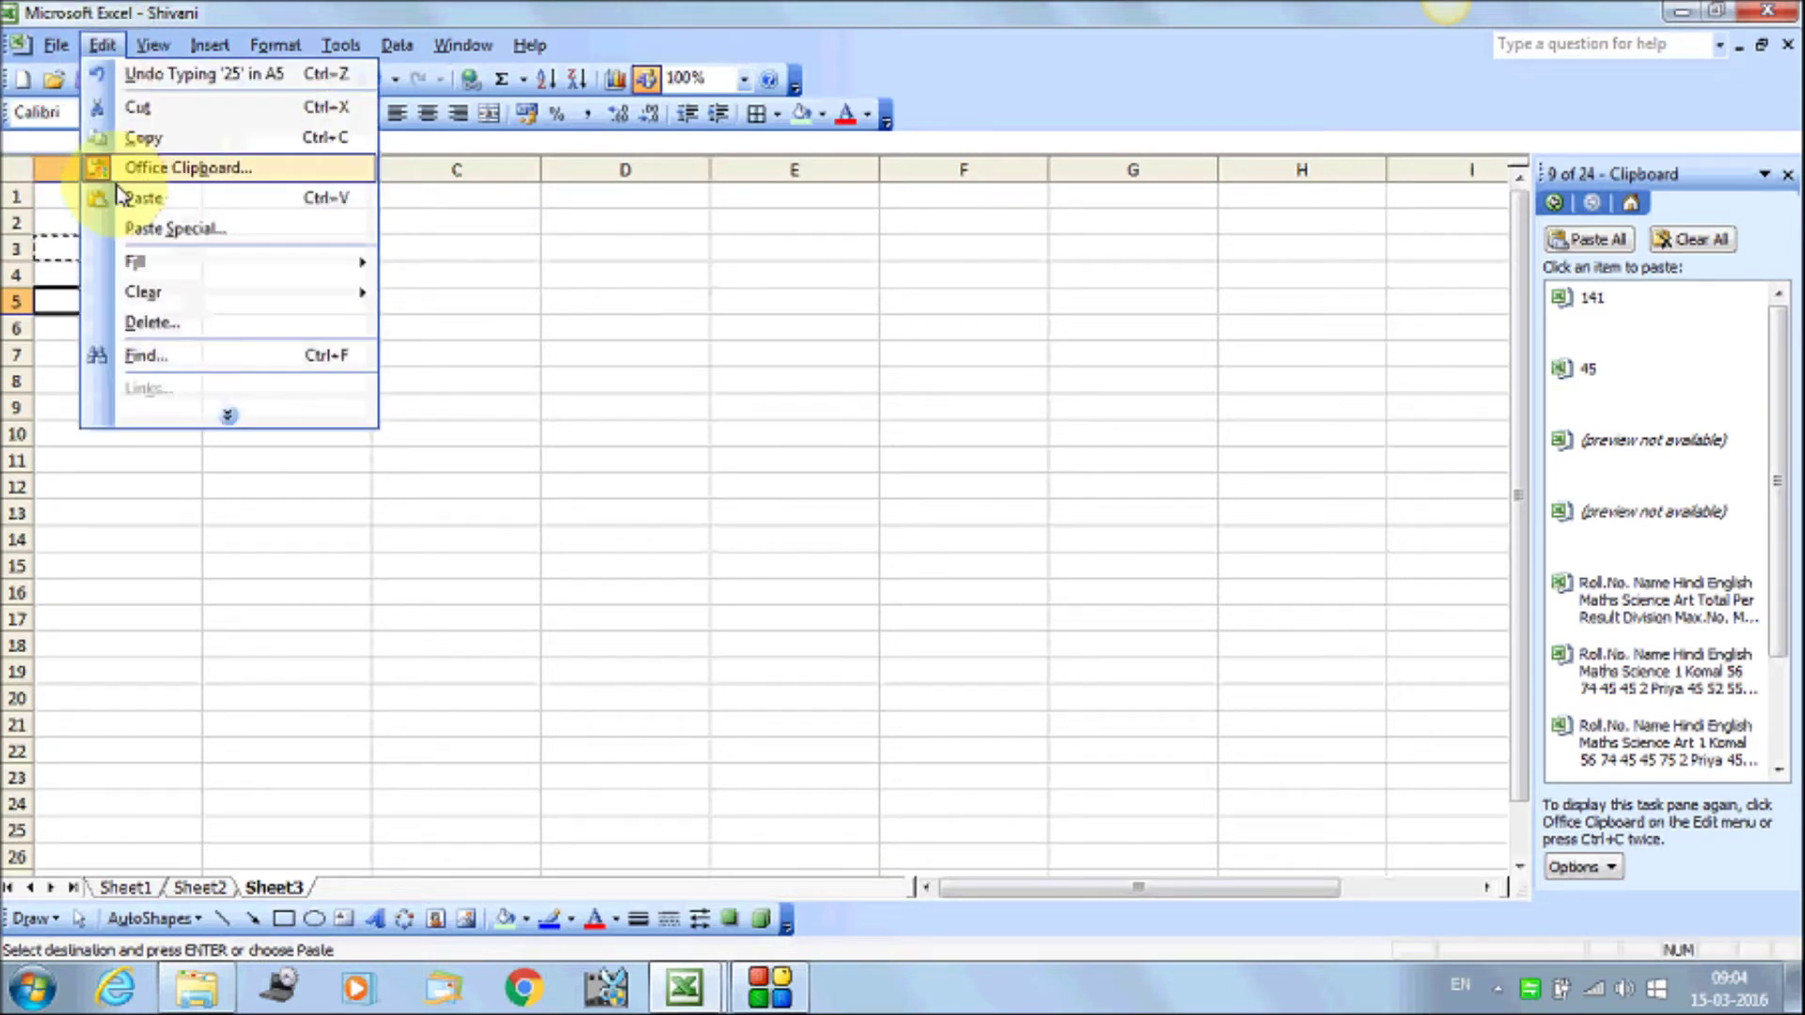
{"action": "left_click", "coordinate": [128, 229]}
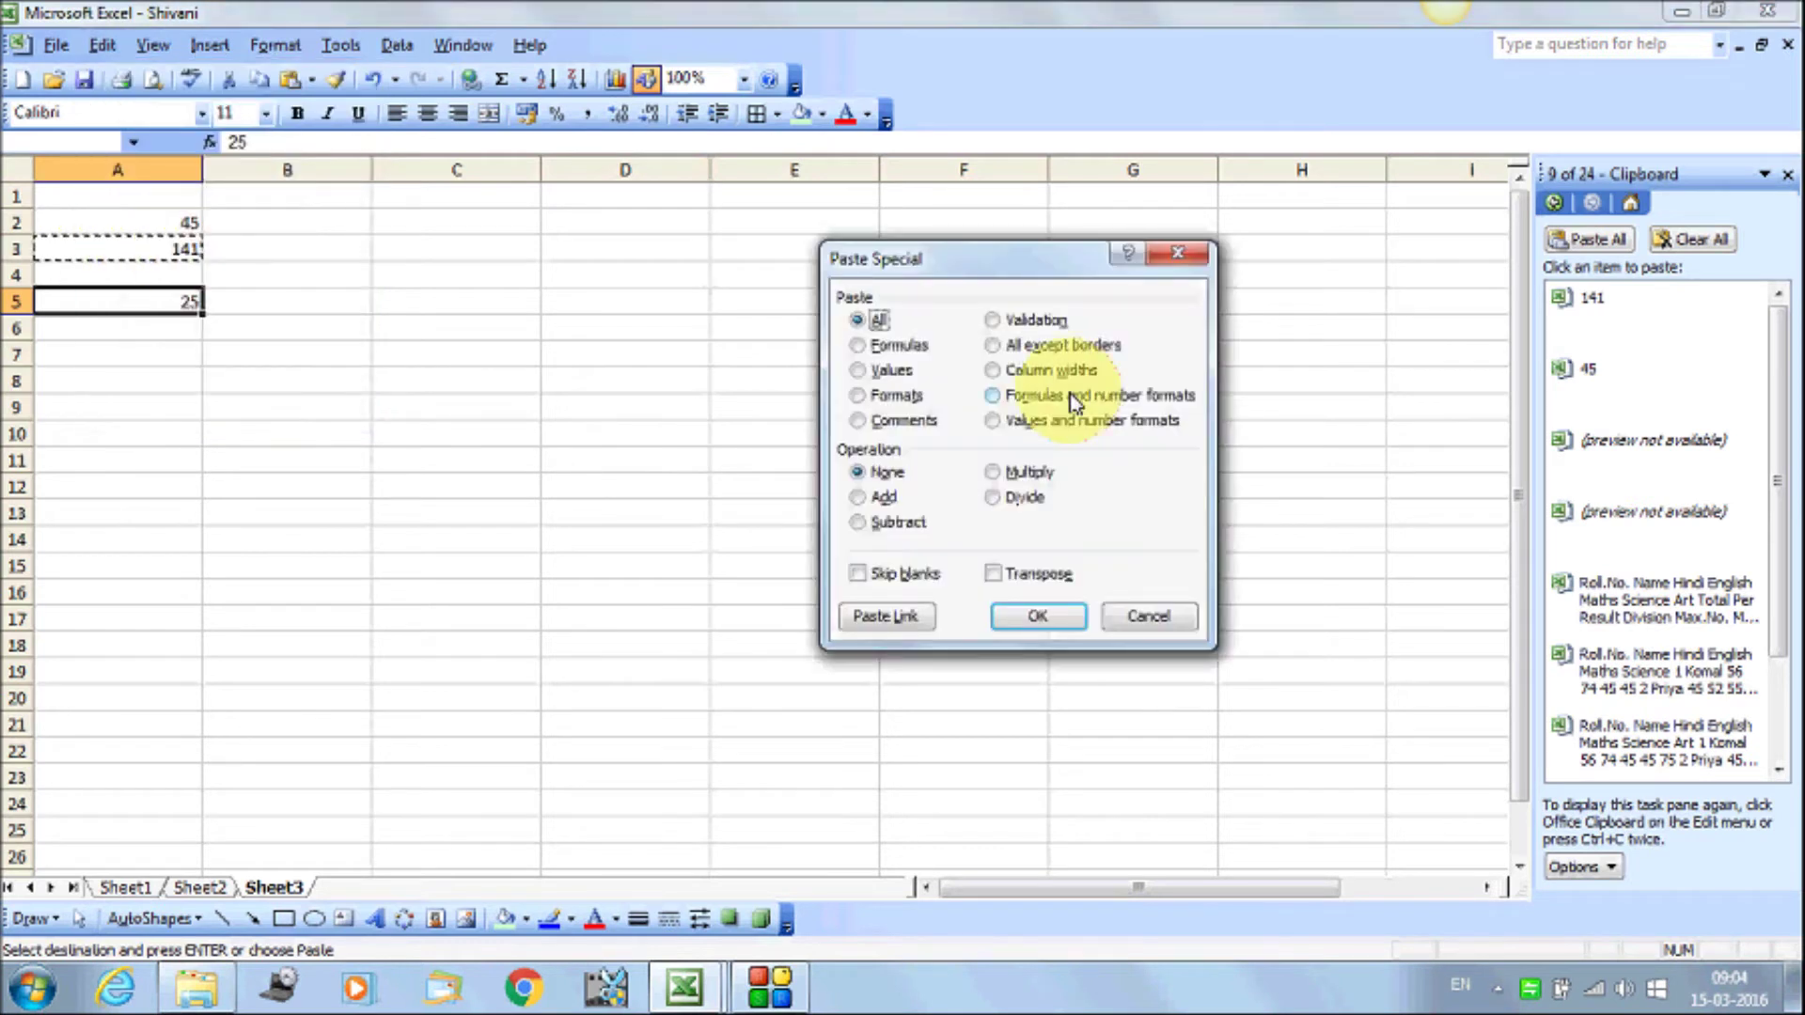
{"action": "left_click", "coordinate": [863, 523]}
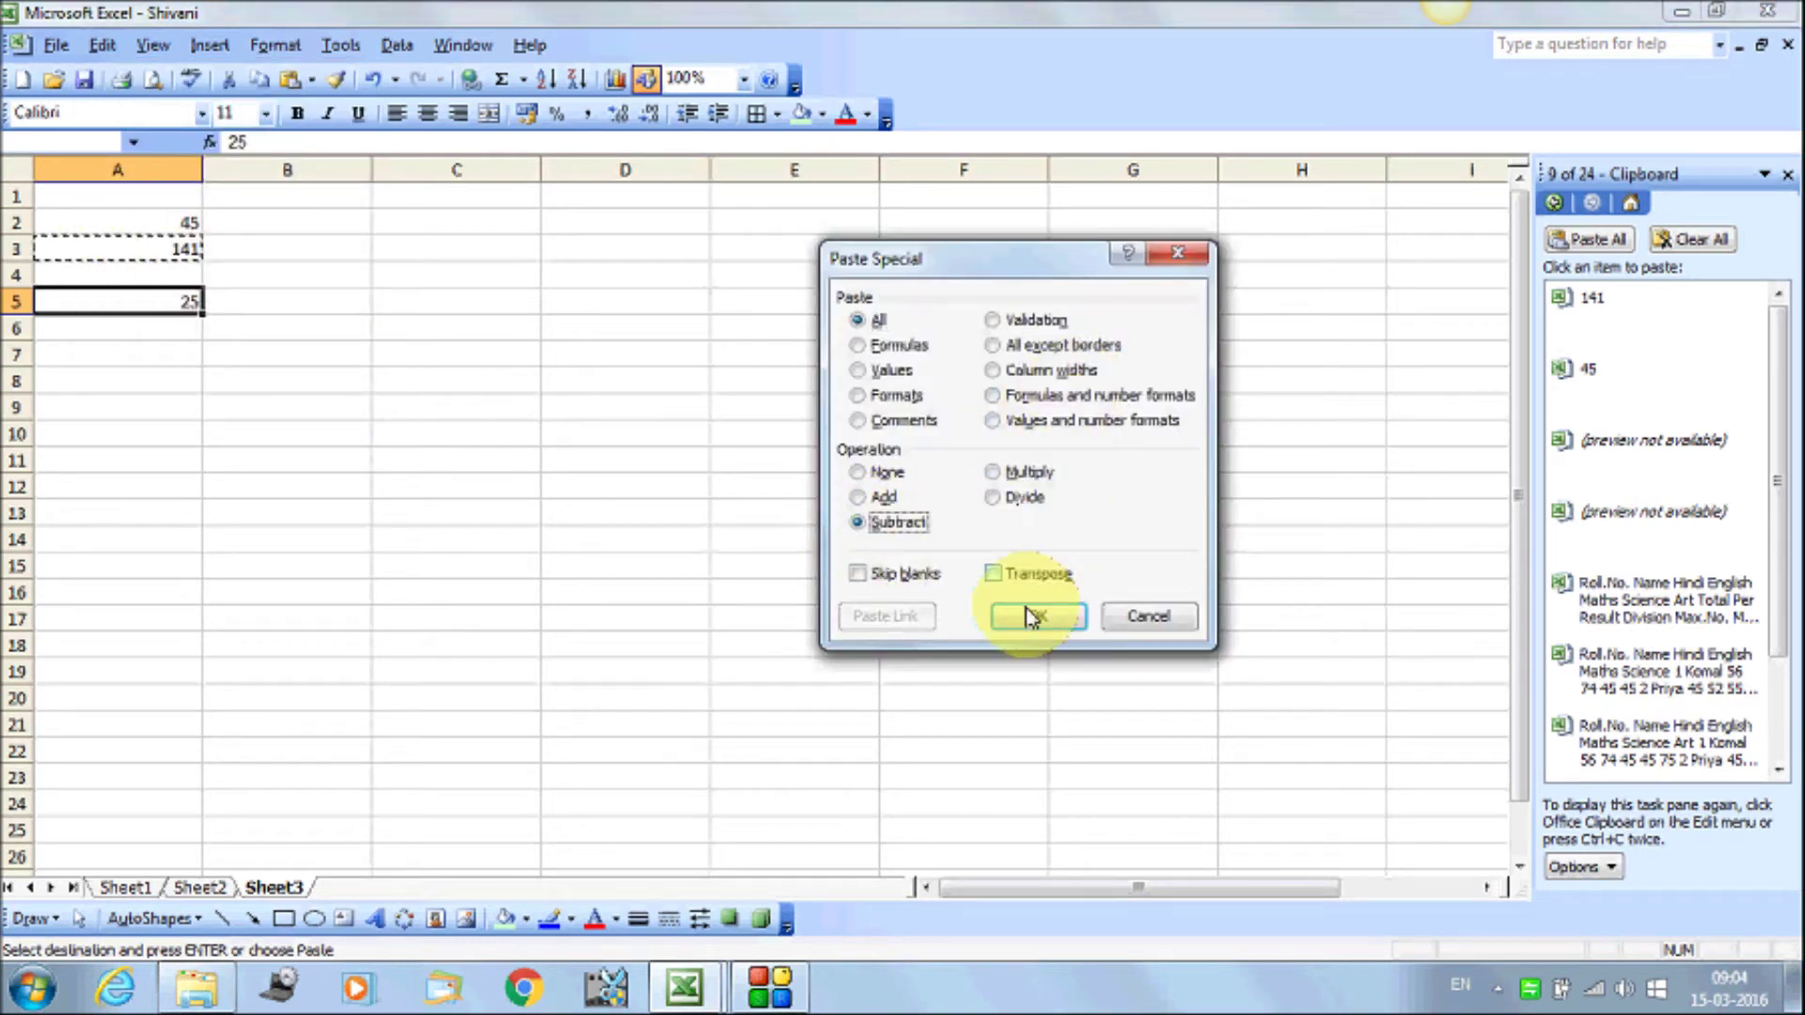
{"action": "left_click", "coordinate": [1039, 616]}
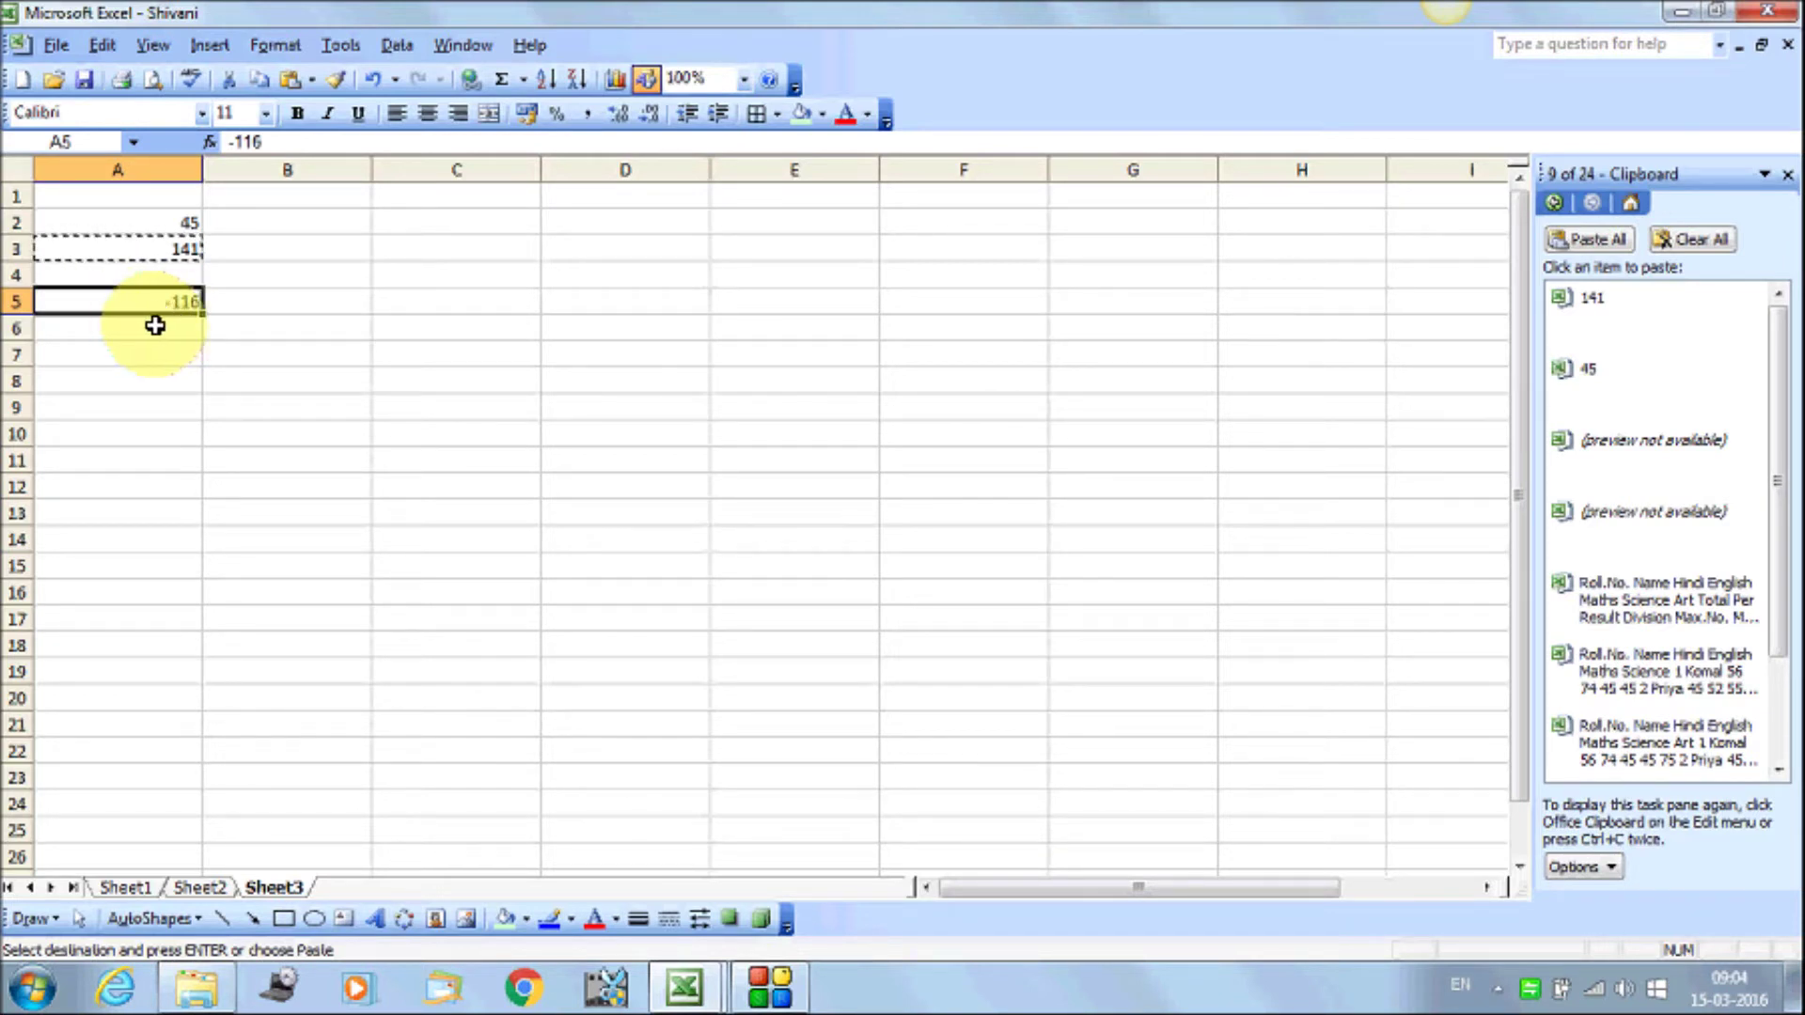
{"action": "key", "text": "ctrl+z"}
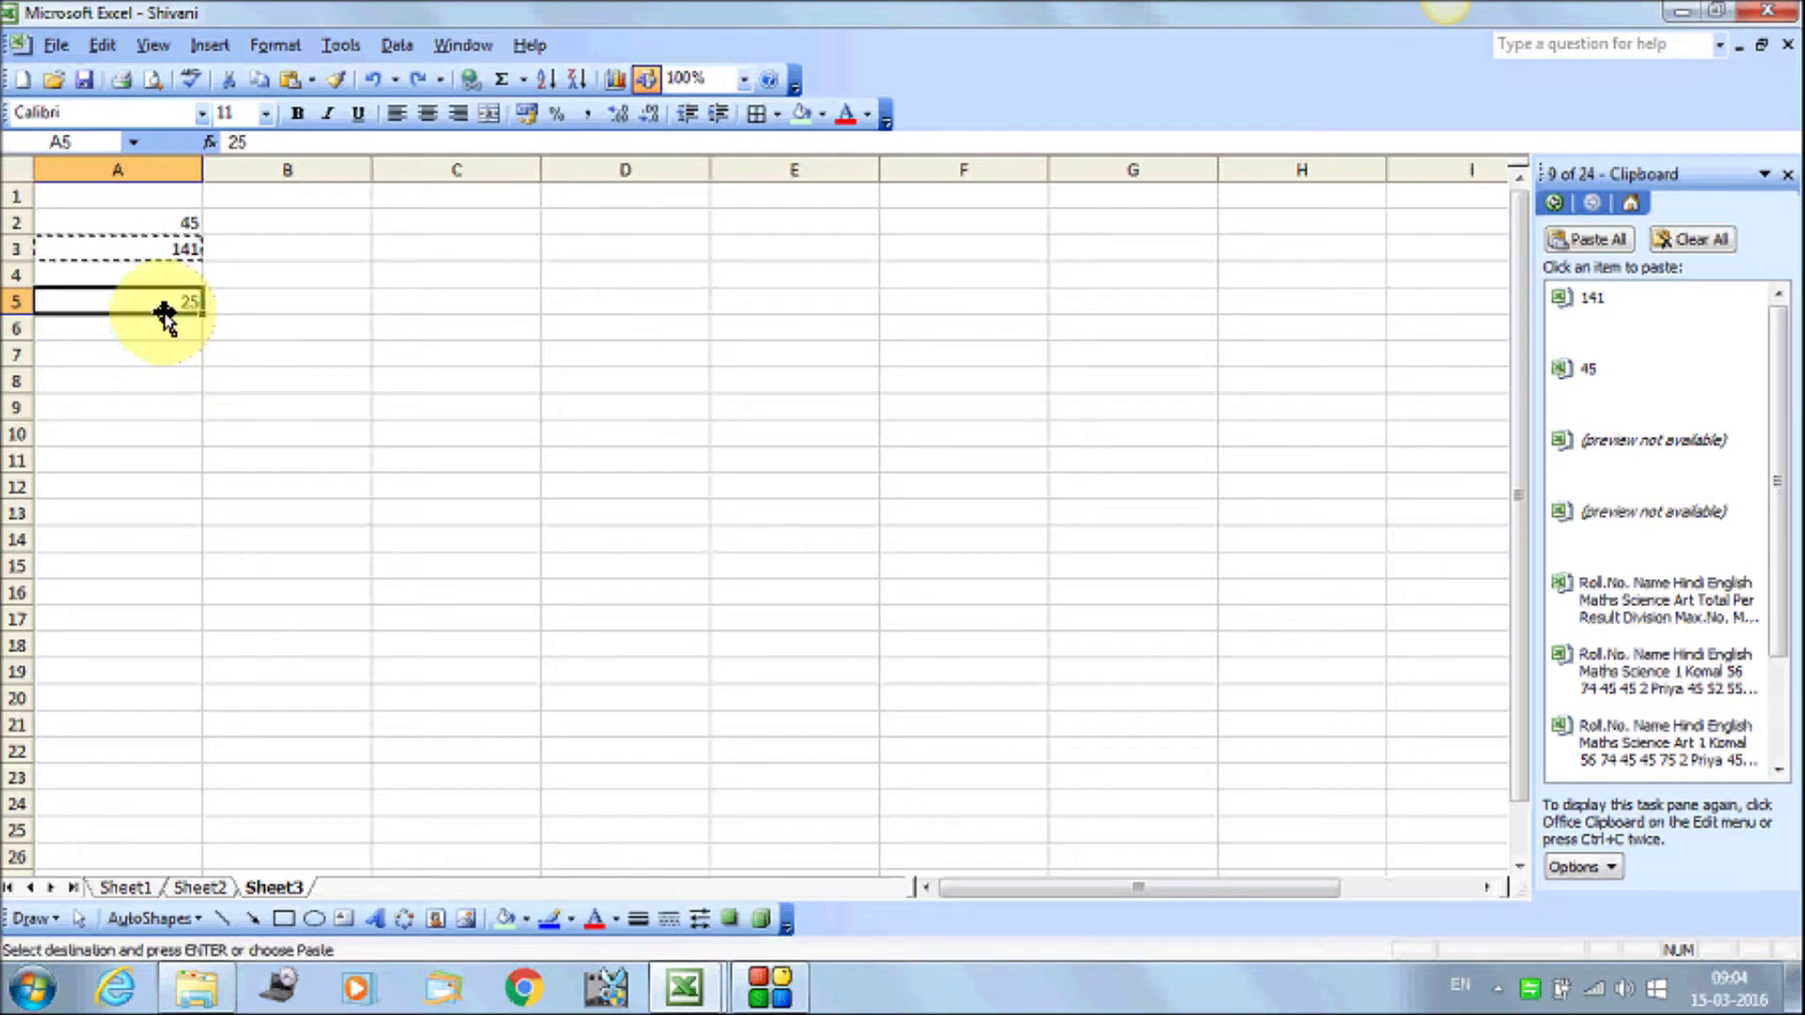
{"action": "right_click", "coordinate": [164, 306]}
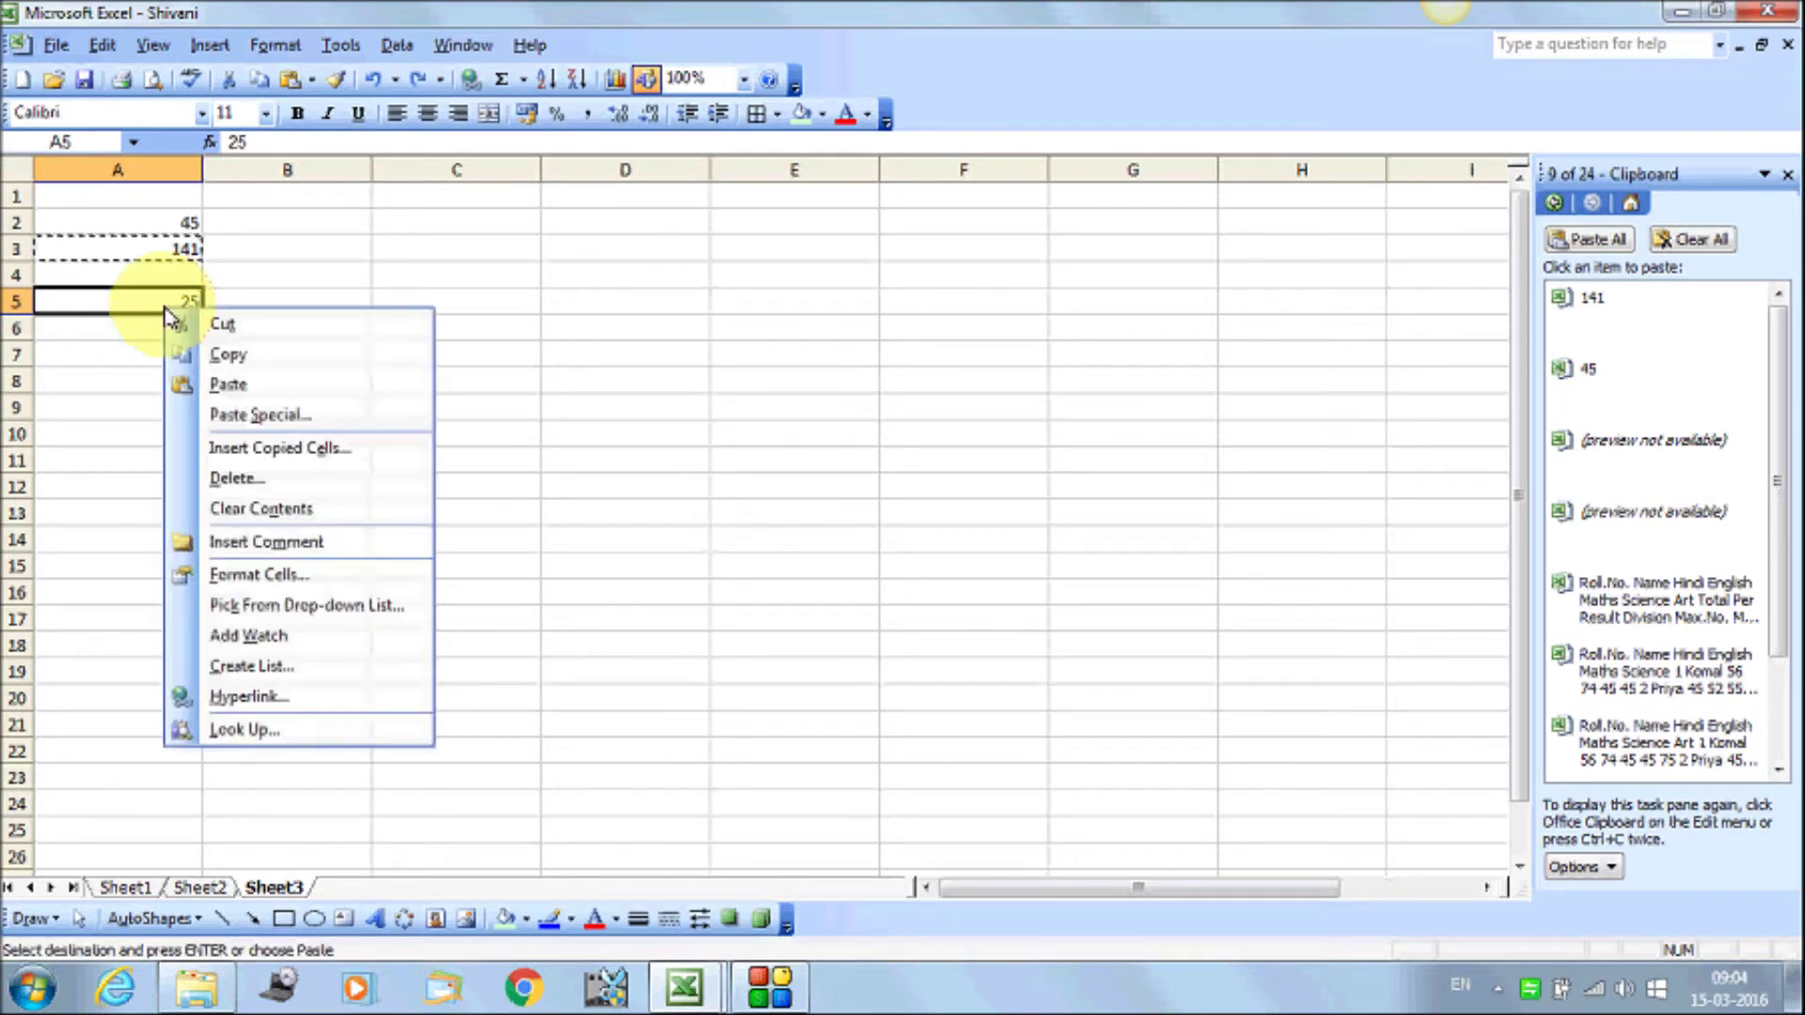
Copy 25 from A5 and multiply it into A2 with Paste Special, giving 1125
{"action": "left_click", "coordinate": [251, 360]}
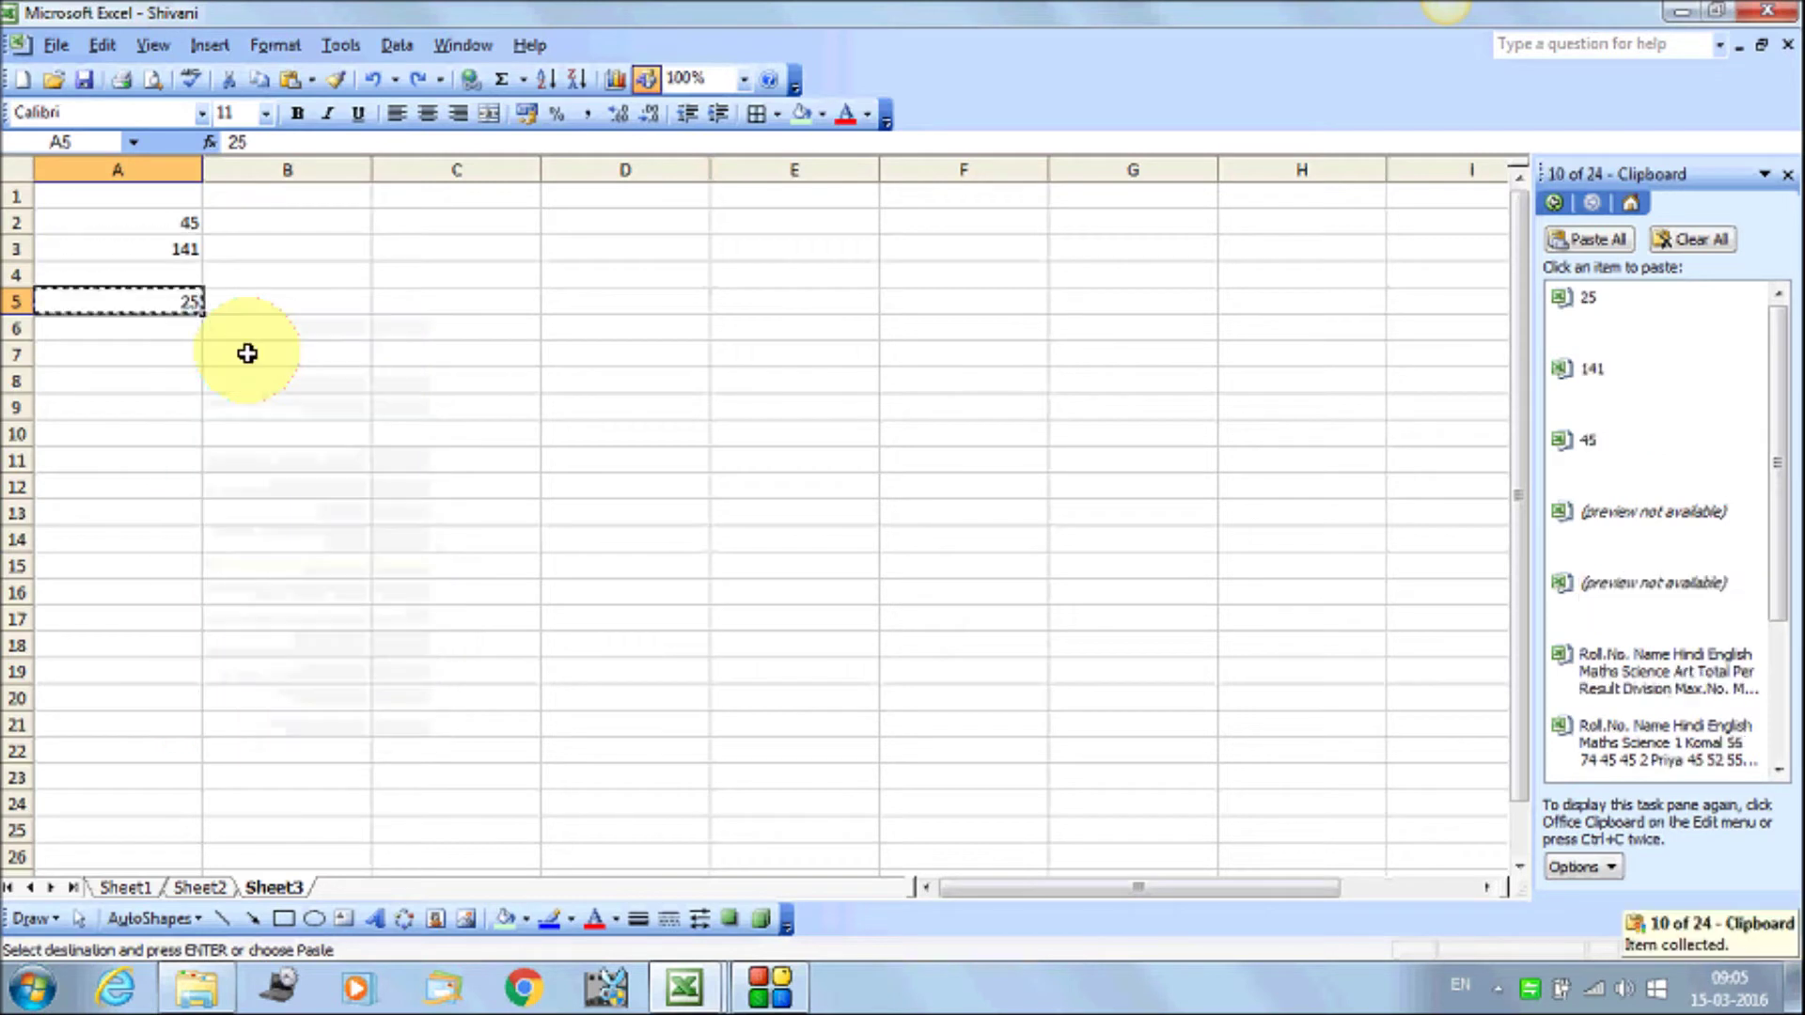
{"action": "left_click", "coordinate": [110, 225]}
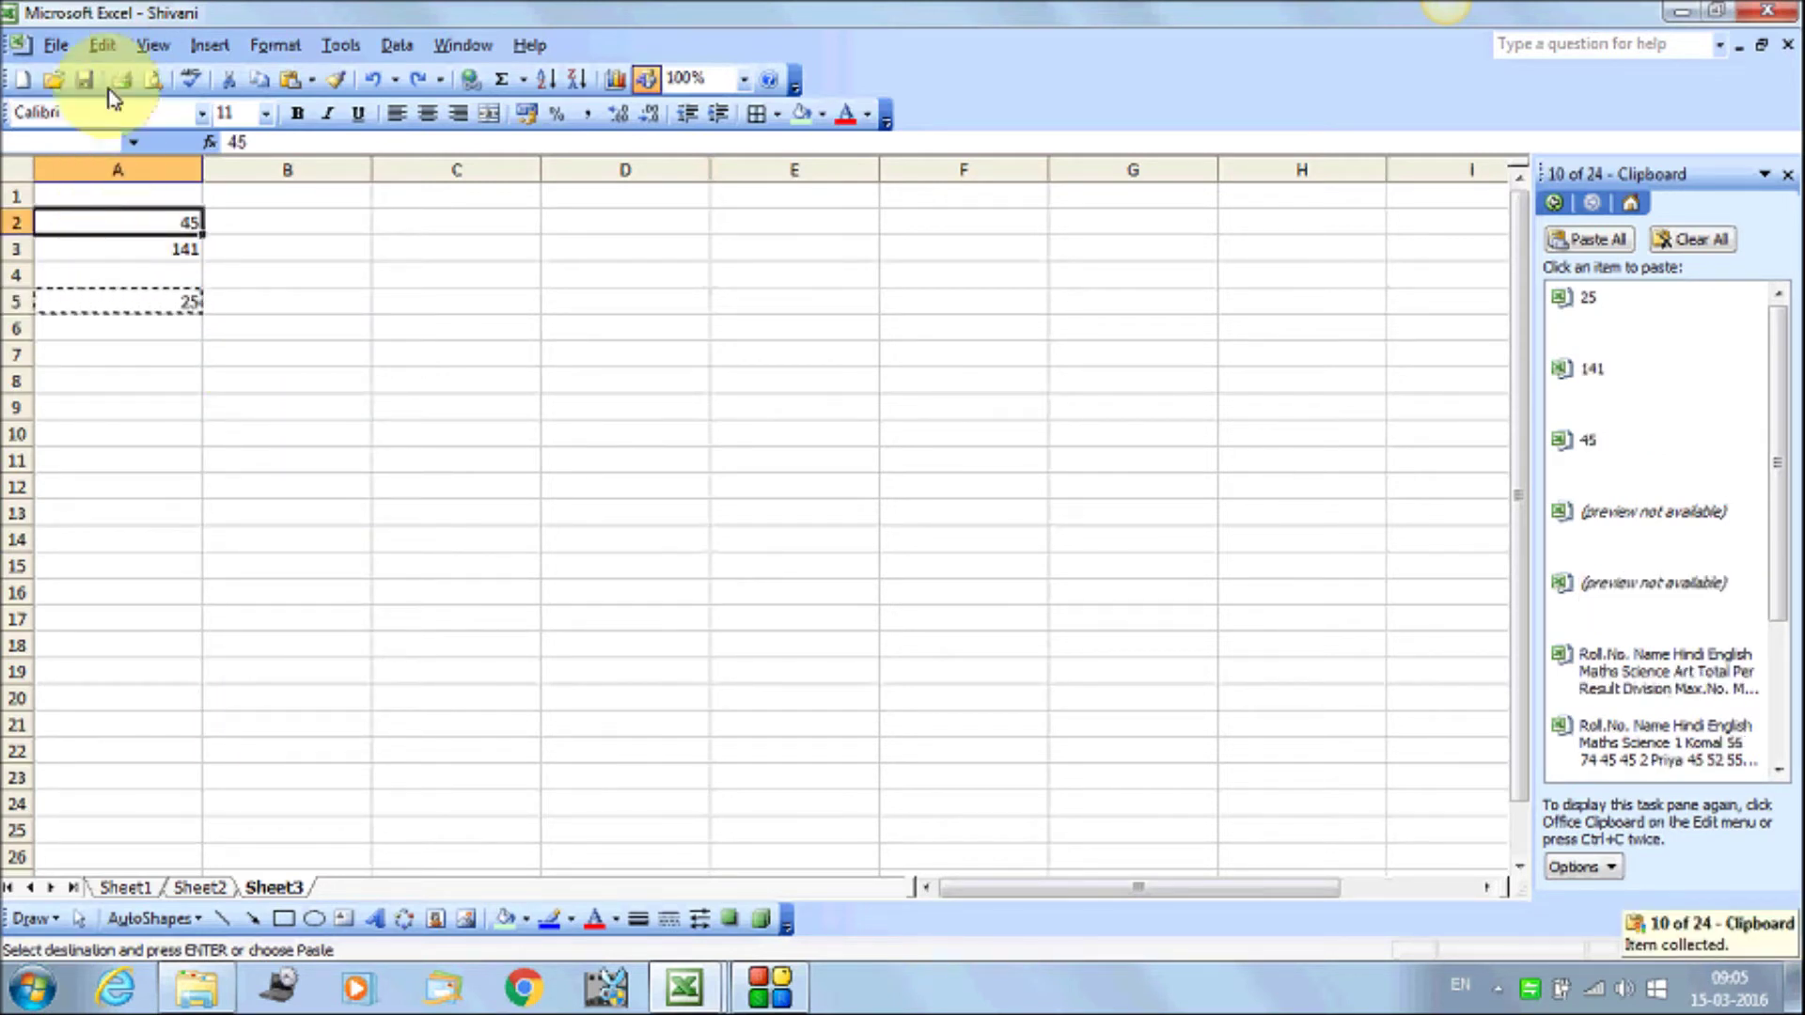
{"action": "left_click", "coordinate": [113, 47]}
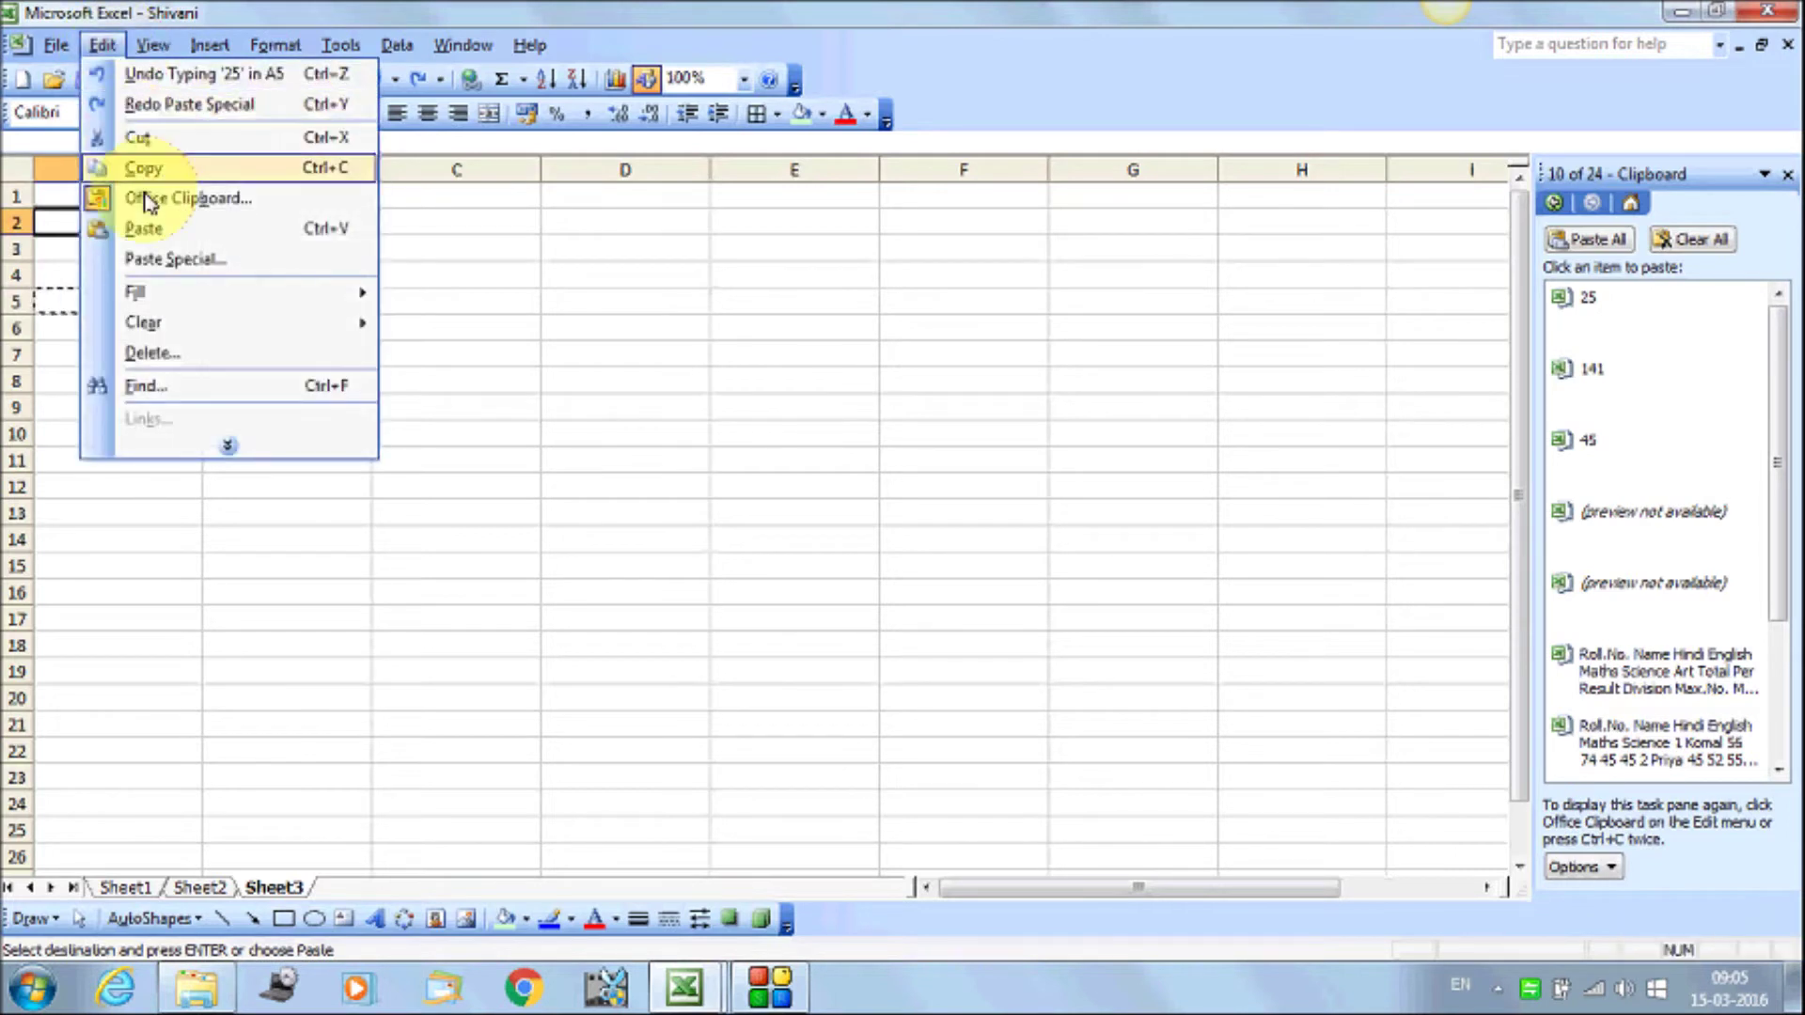
{"action": "left_click", "coordinate": [172, 263]}
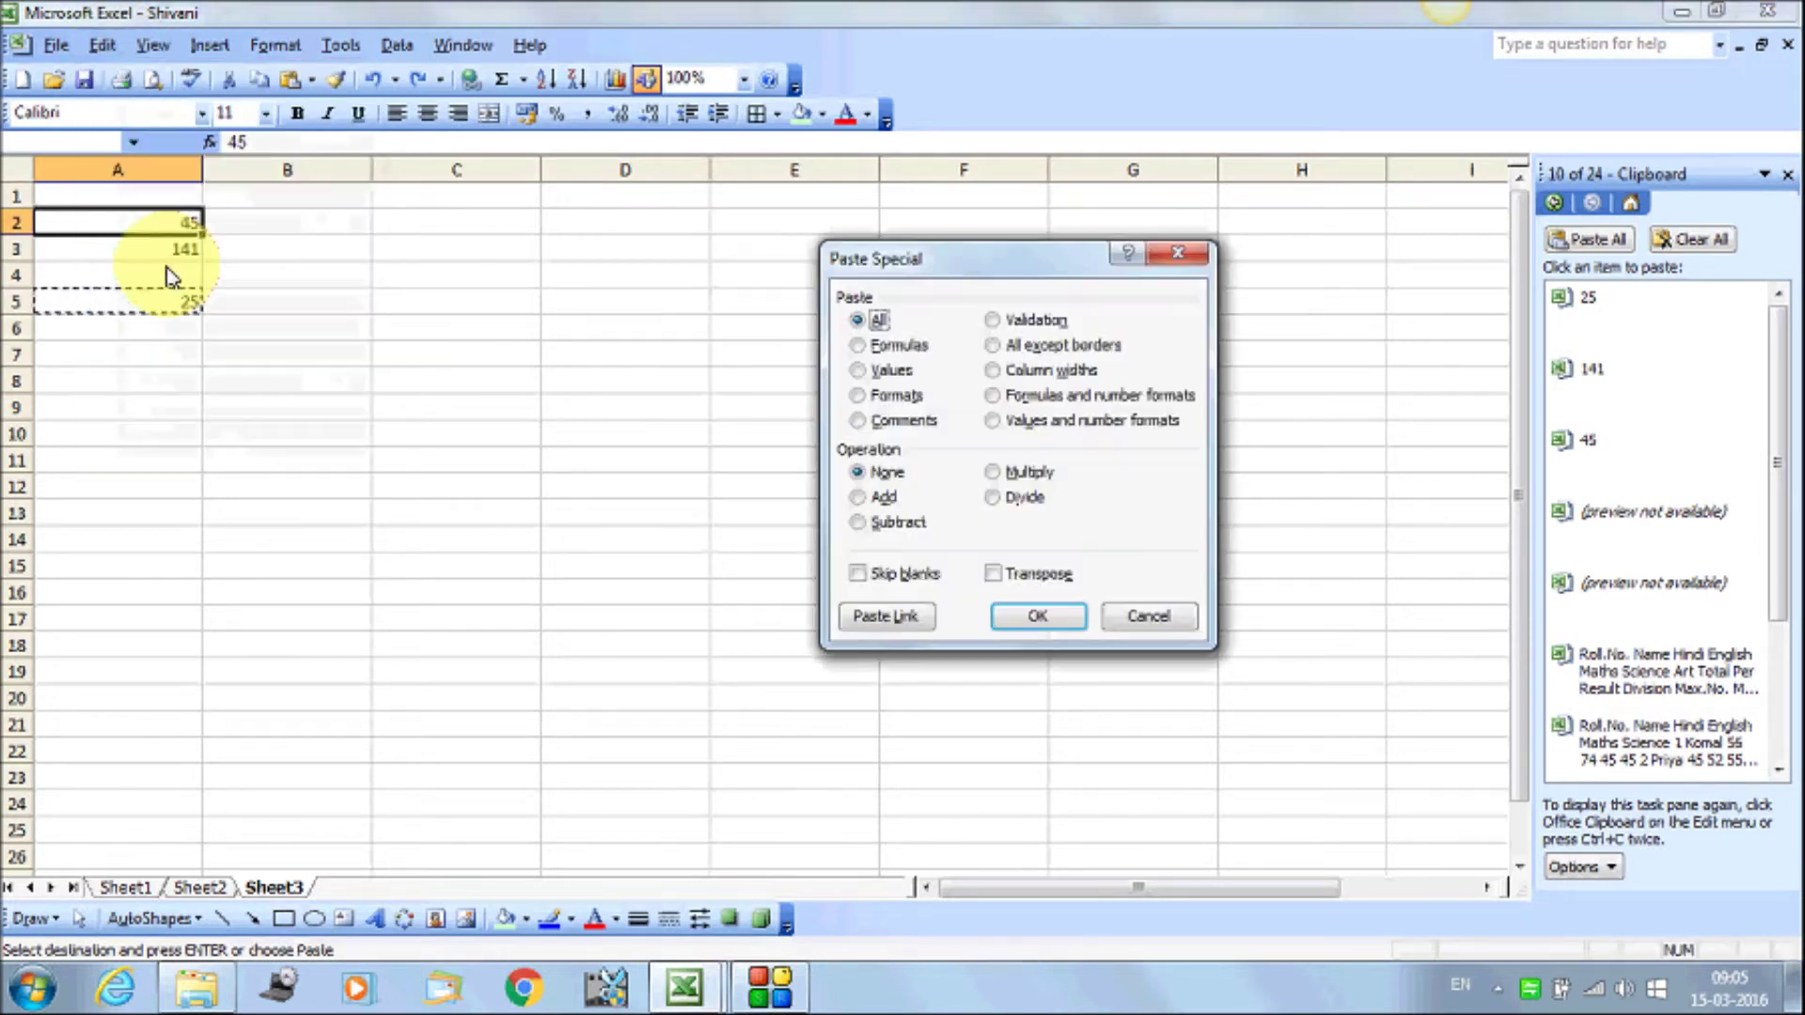
{"action": "left_click", "coordinate": [1028, 475]}
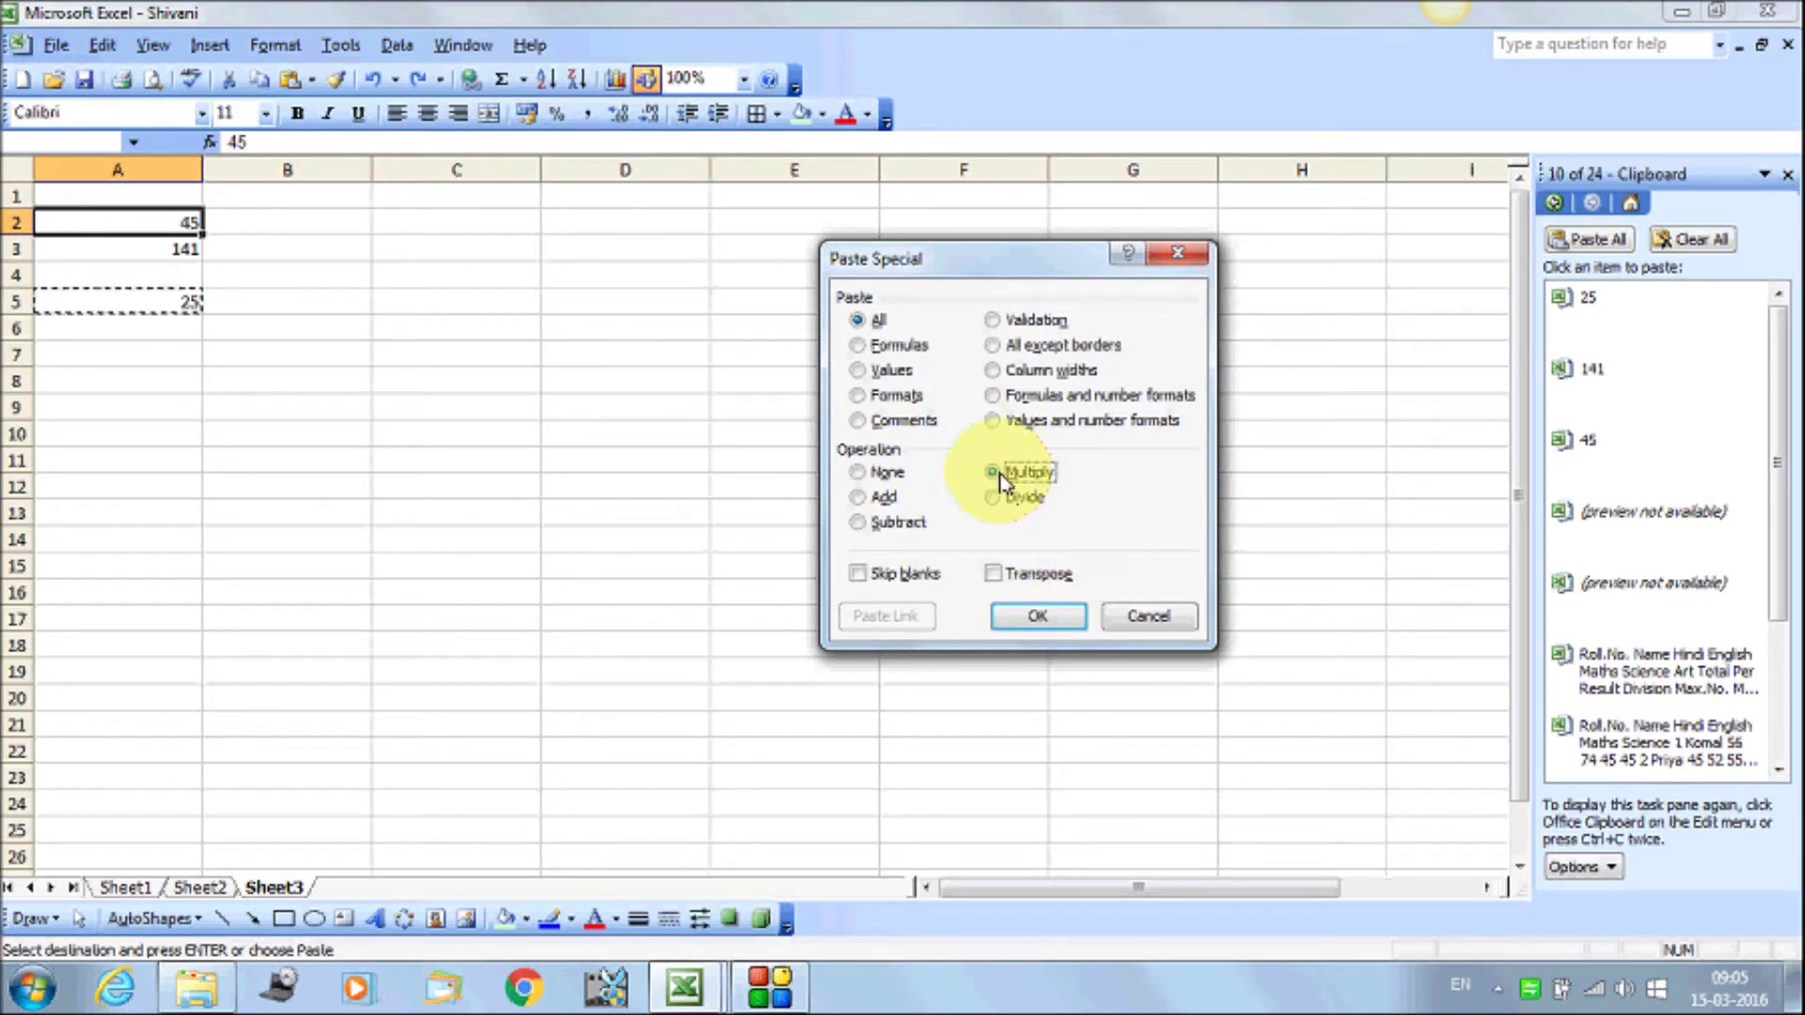
{"action": "left_click", "coordinate": [1040, 616]}
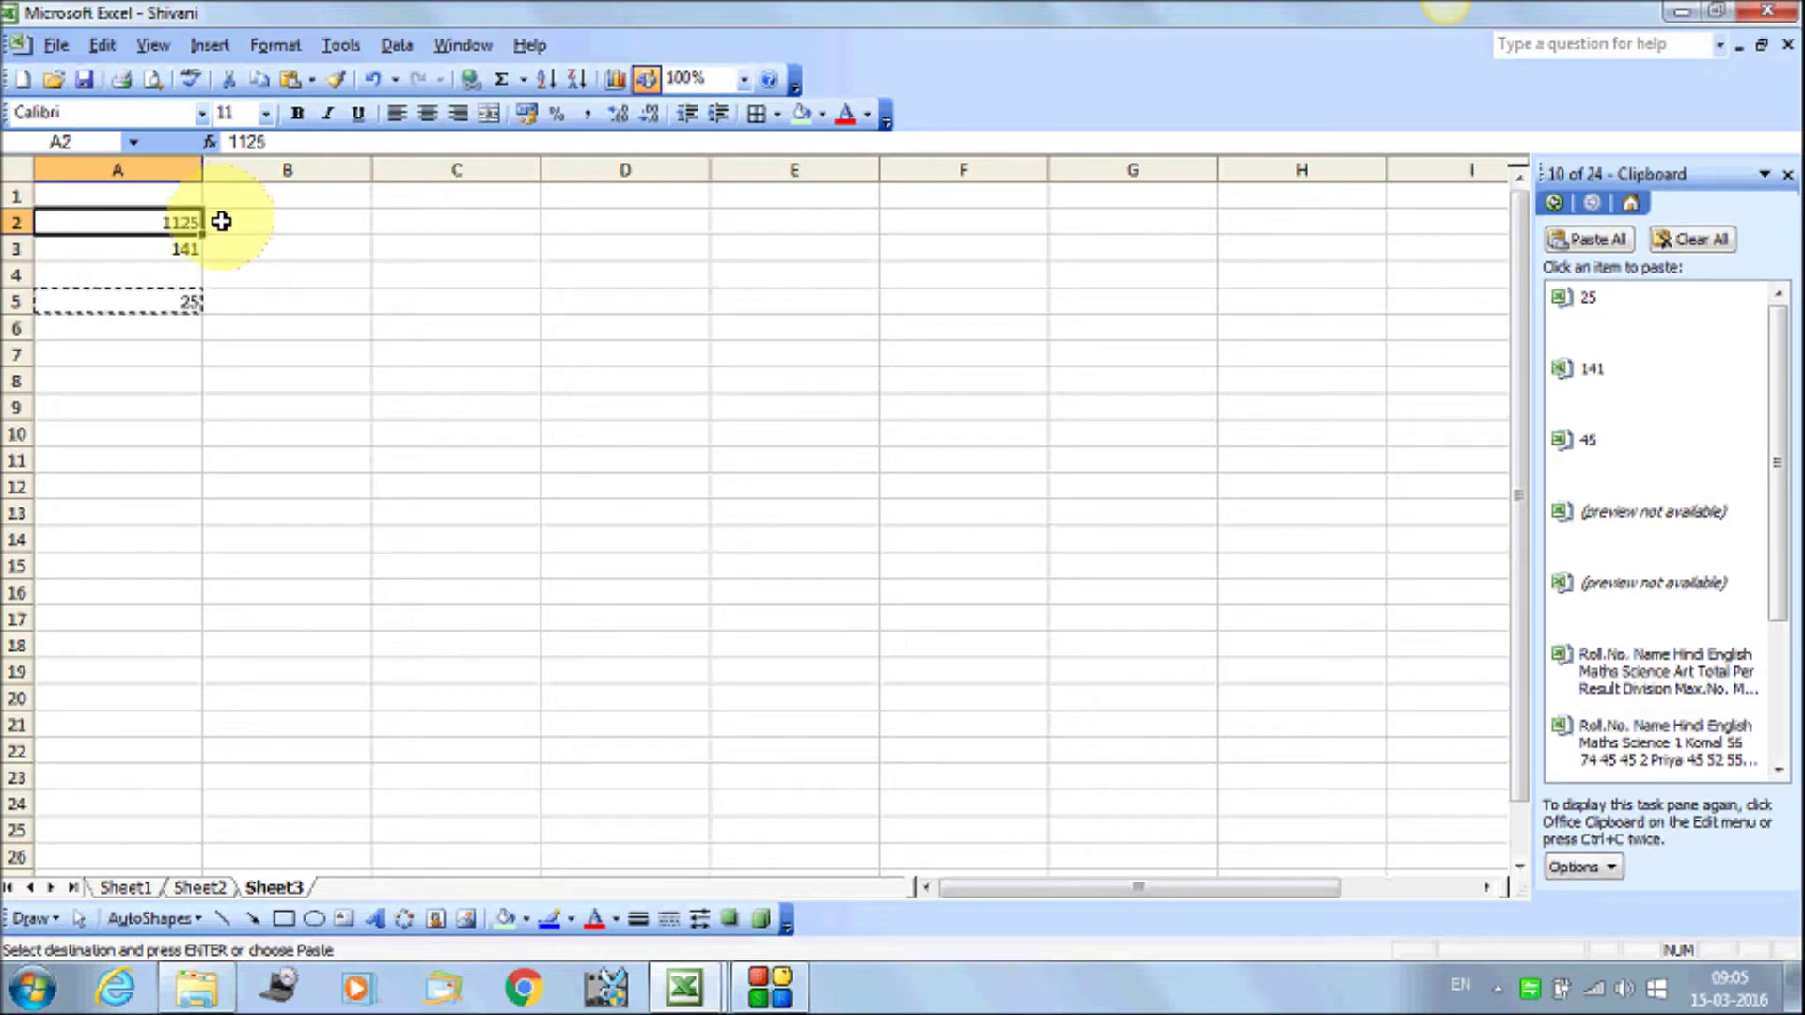
{"action": "left_click", "coordinate": [281, 223]}
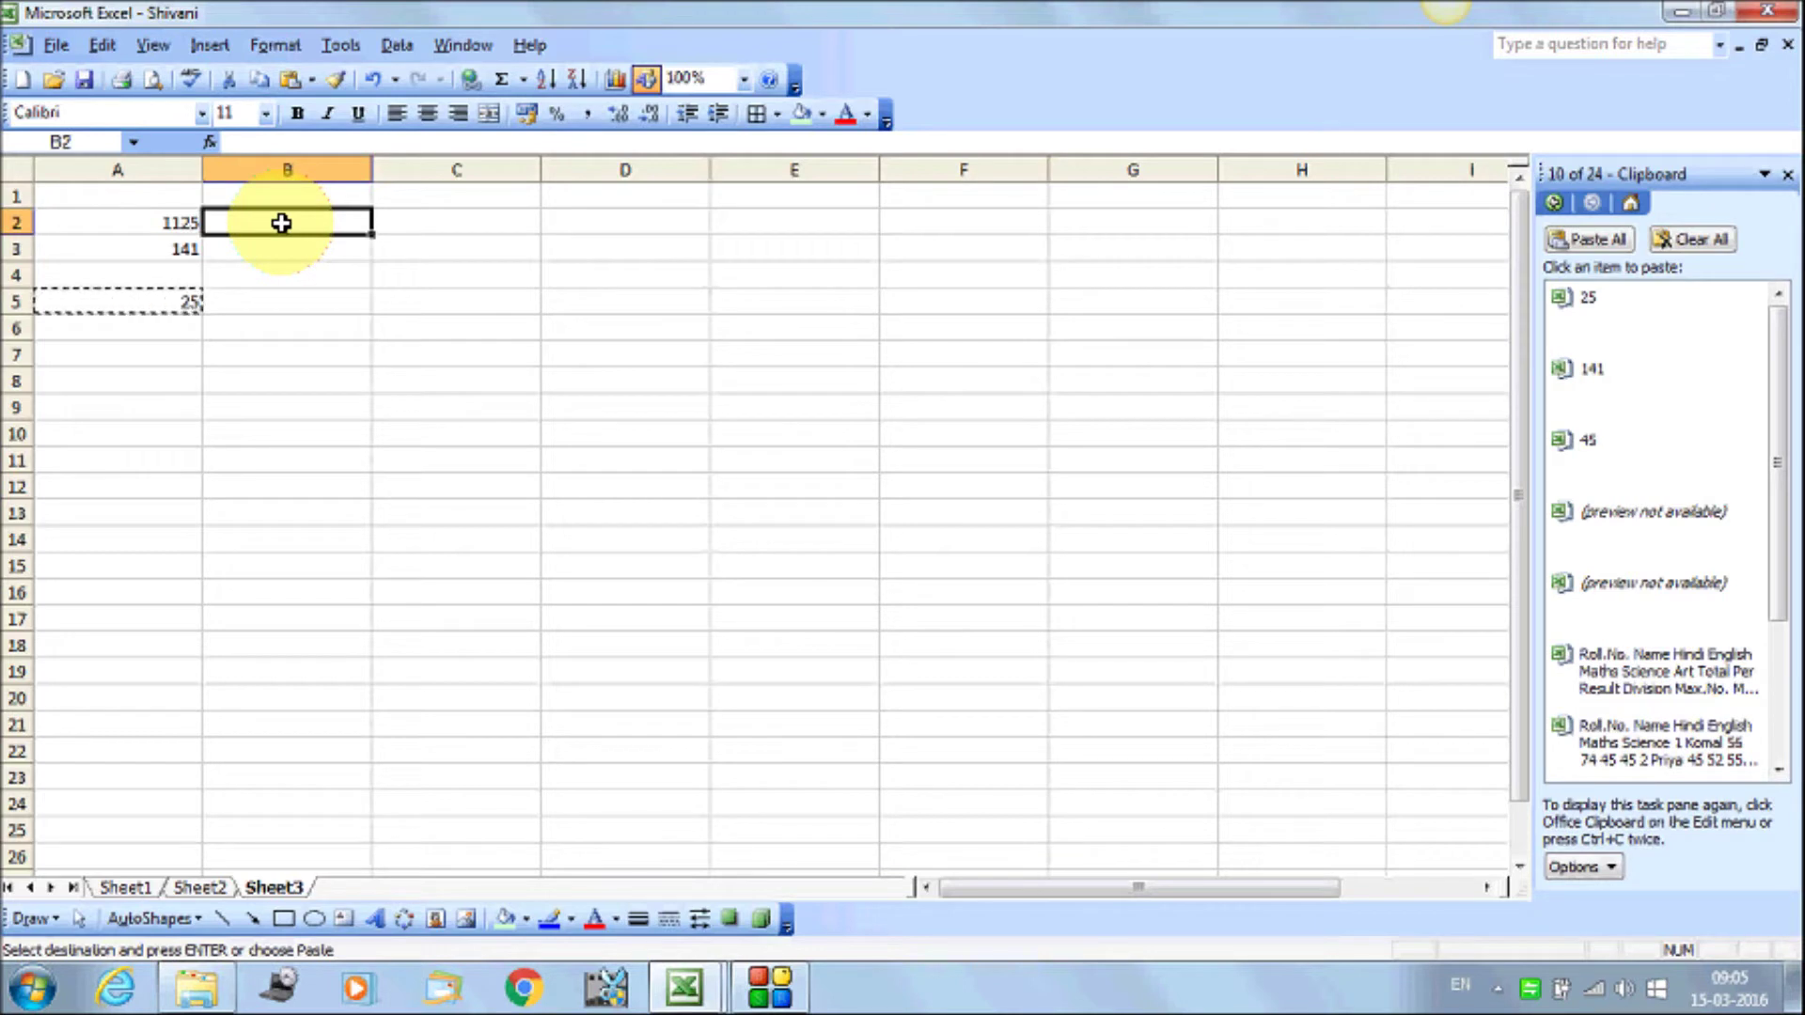
Enter 5 in B2 and copy it
{"action": "type", "text": "5"}
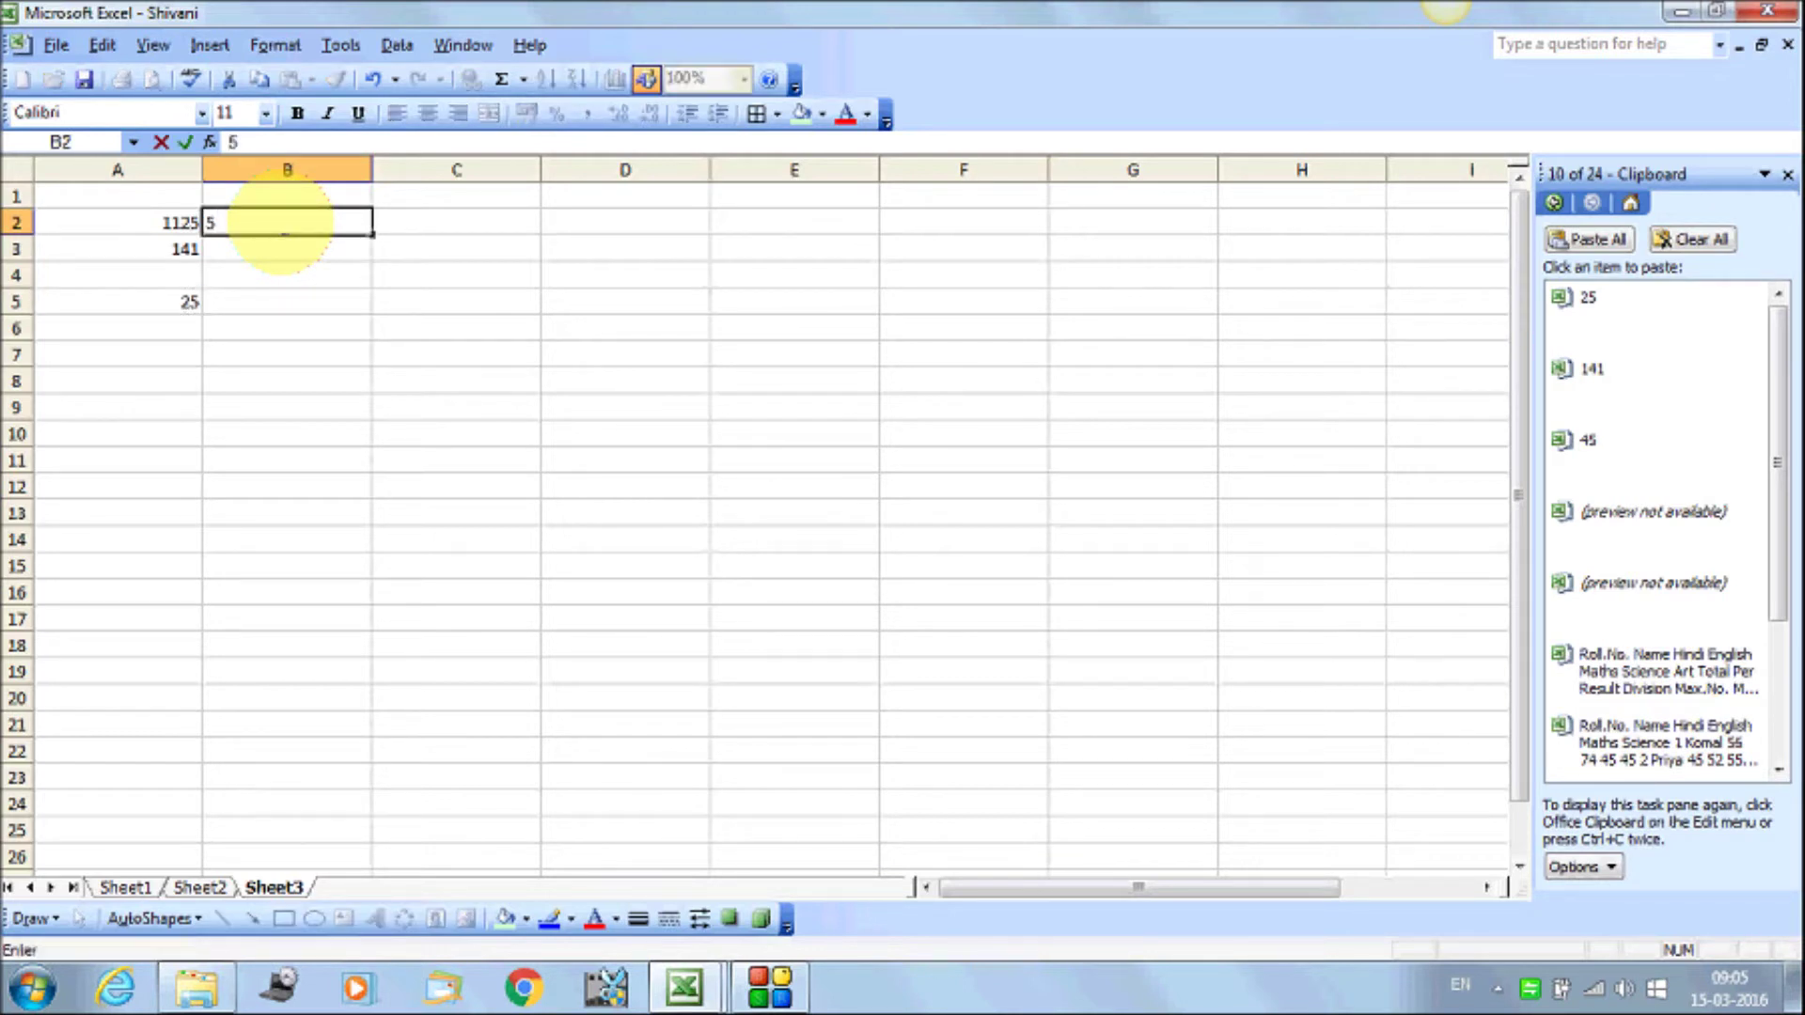
{"action": "key", "text": "Return"}
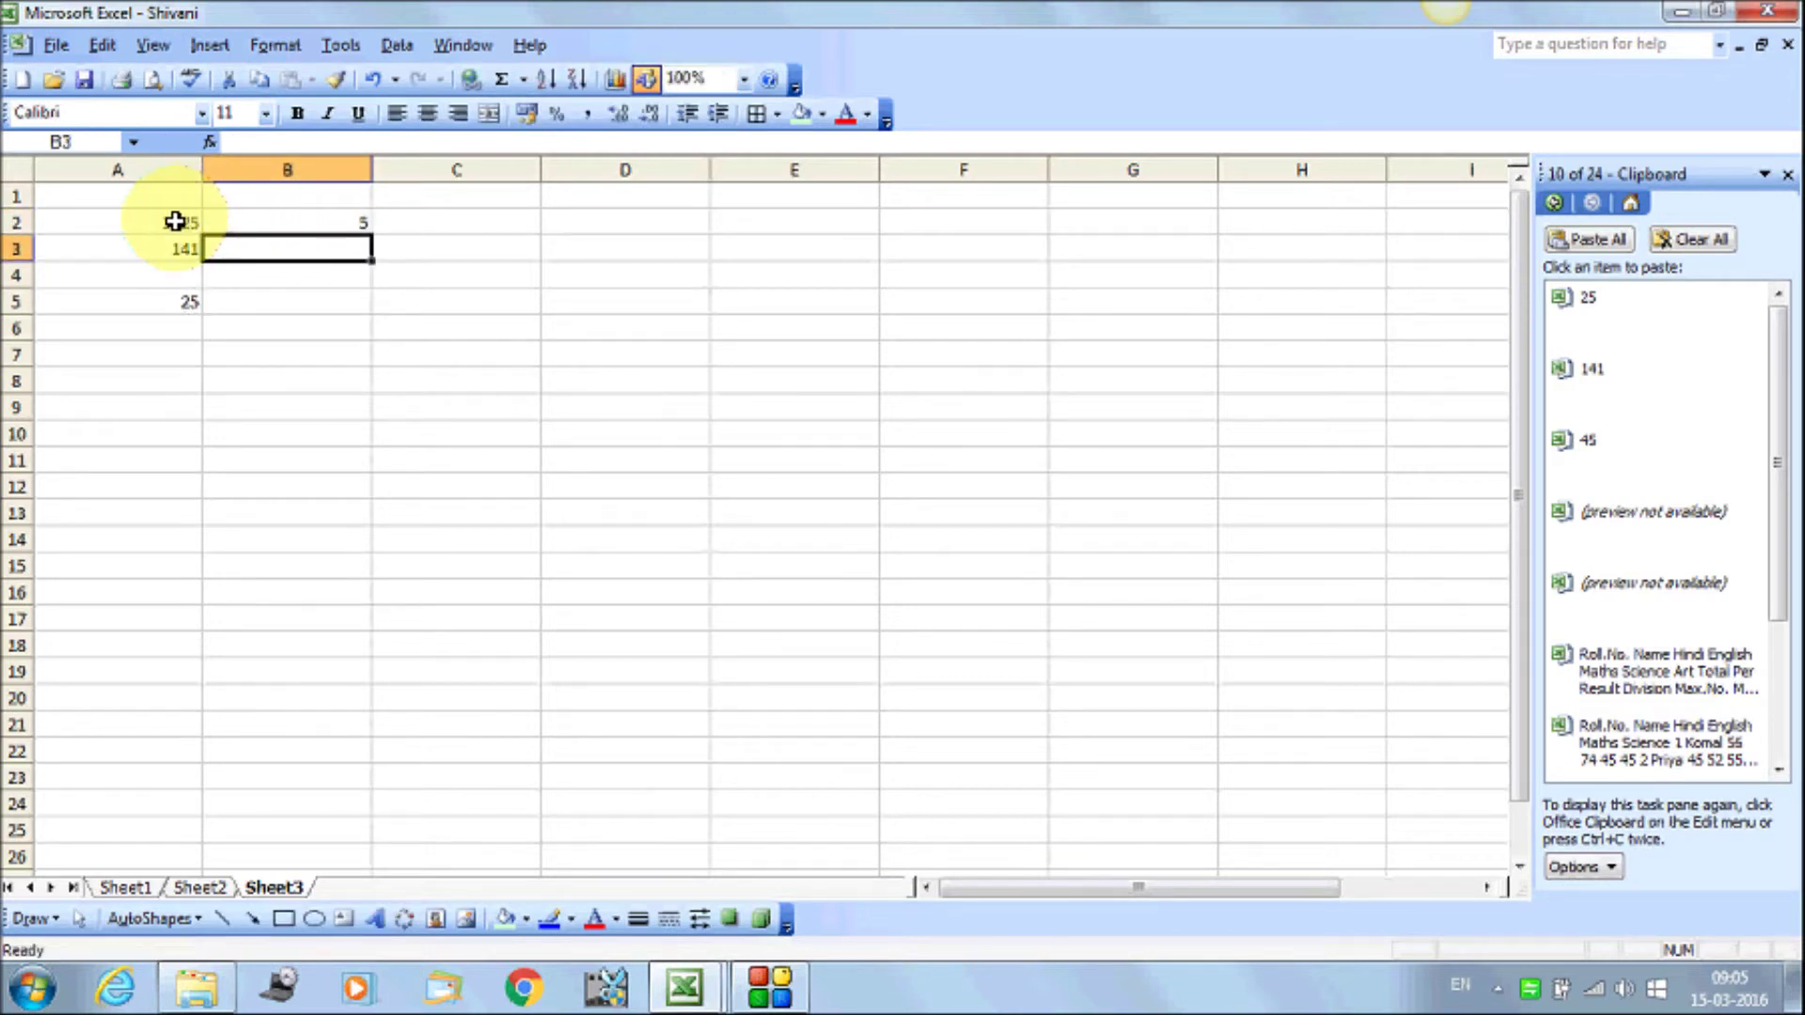
{"action": "left_click", "coordinate": [254, 223]}
{"action": "right_click", "coordinate": [264, 229]}
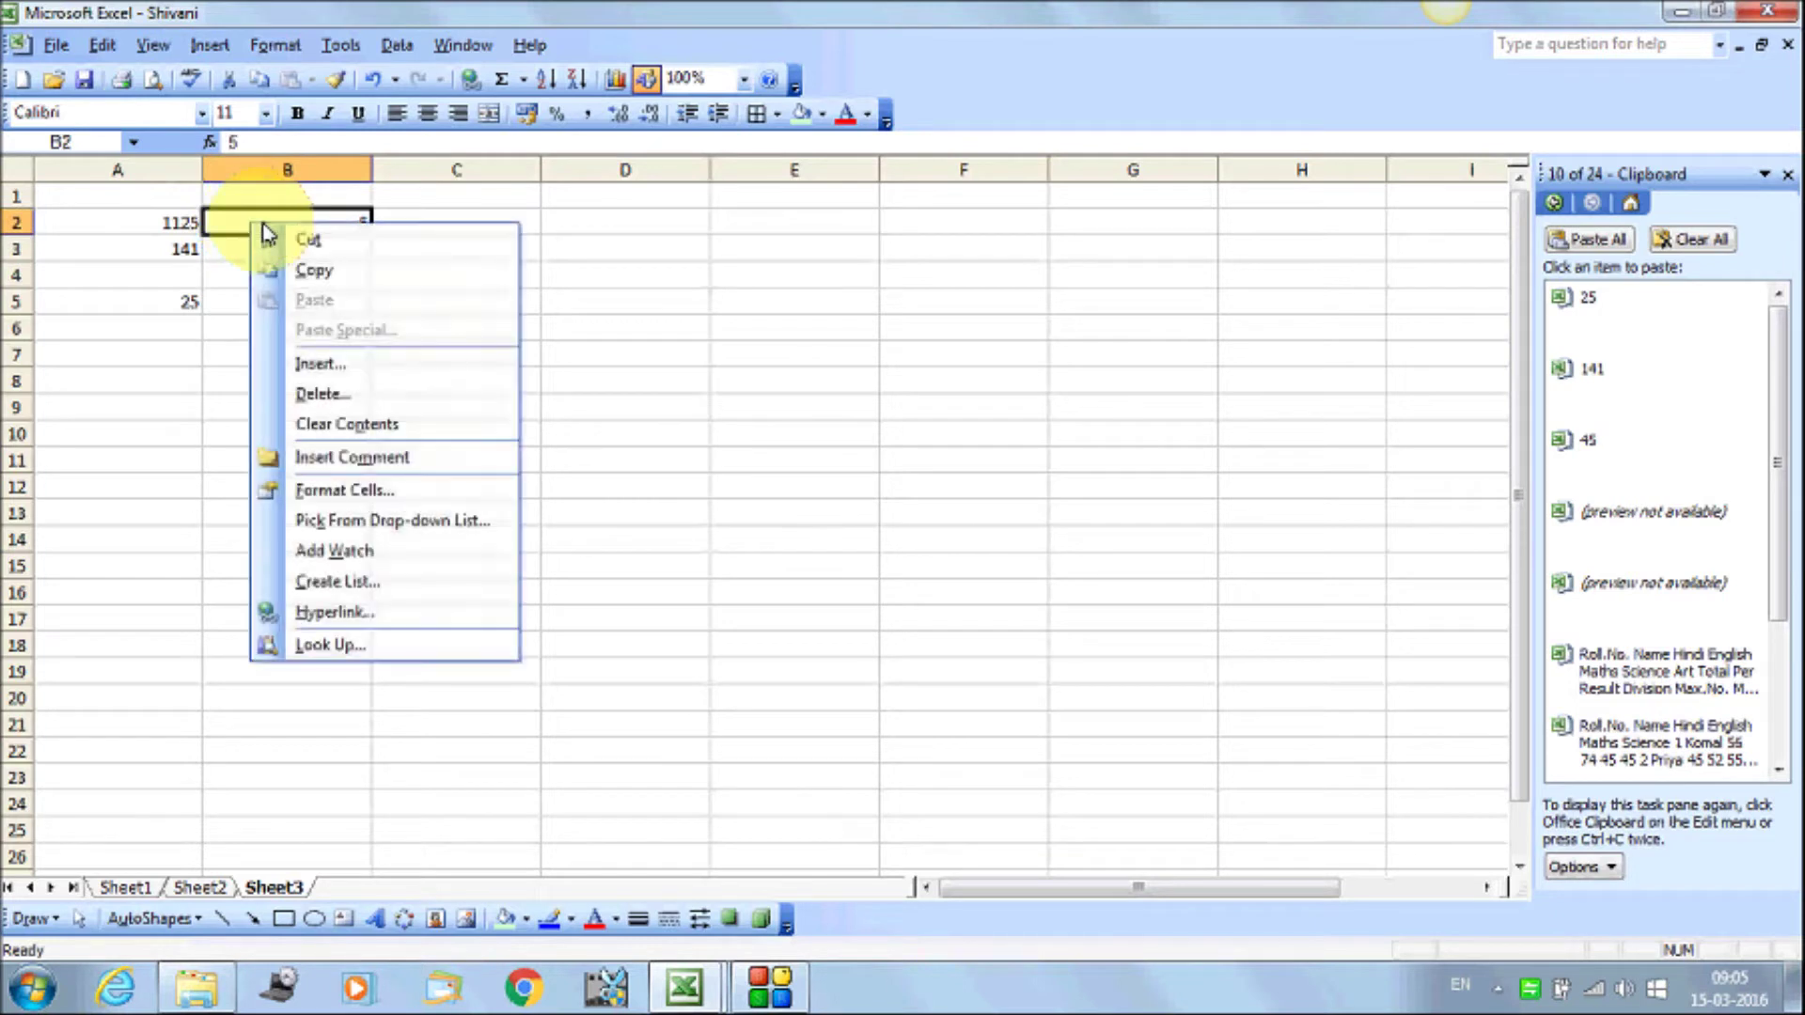
{"action": "left_click", "coordinate": [348, 271]}
Paste Special the 5 onto A2 with Divide, turning 1125 into 225
{"action": "left_click", "coordinate": [103, 225]}
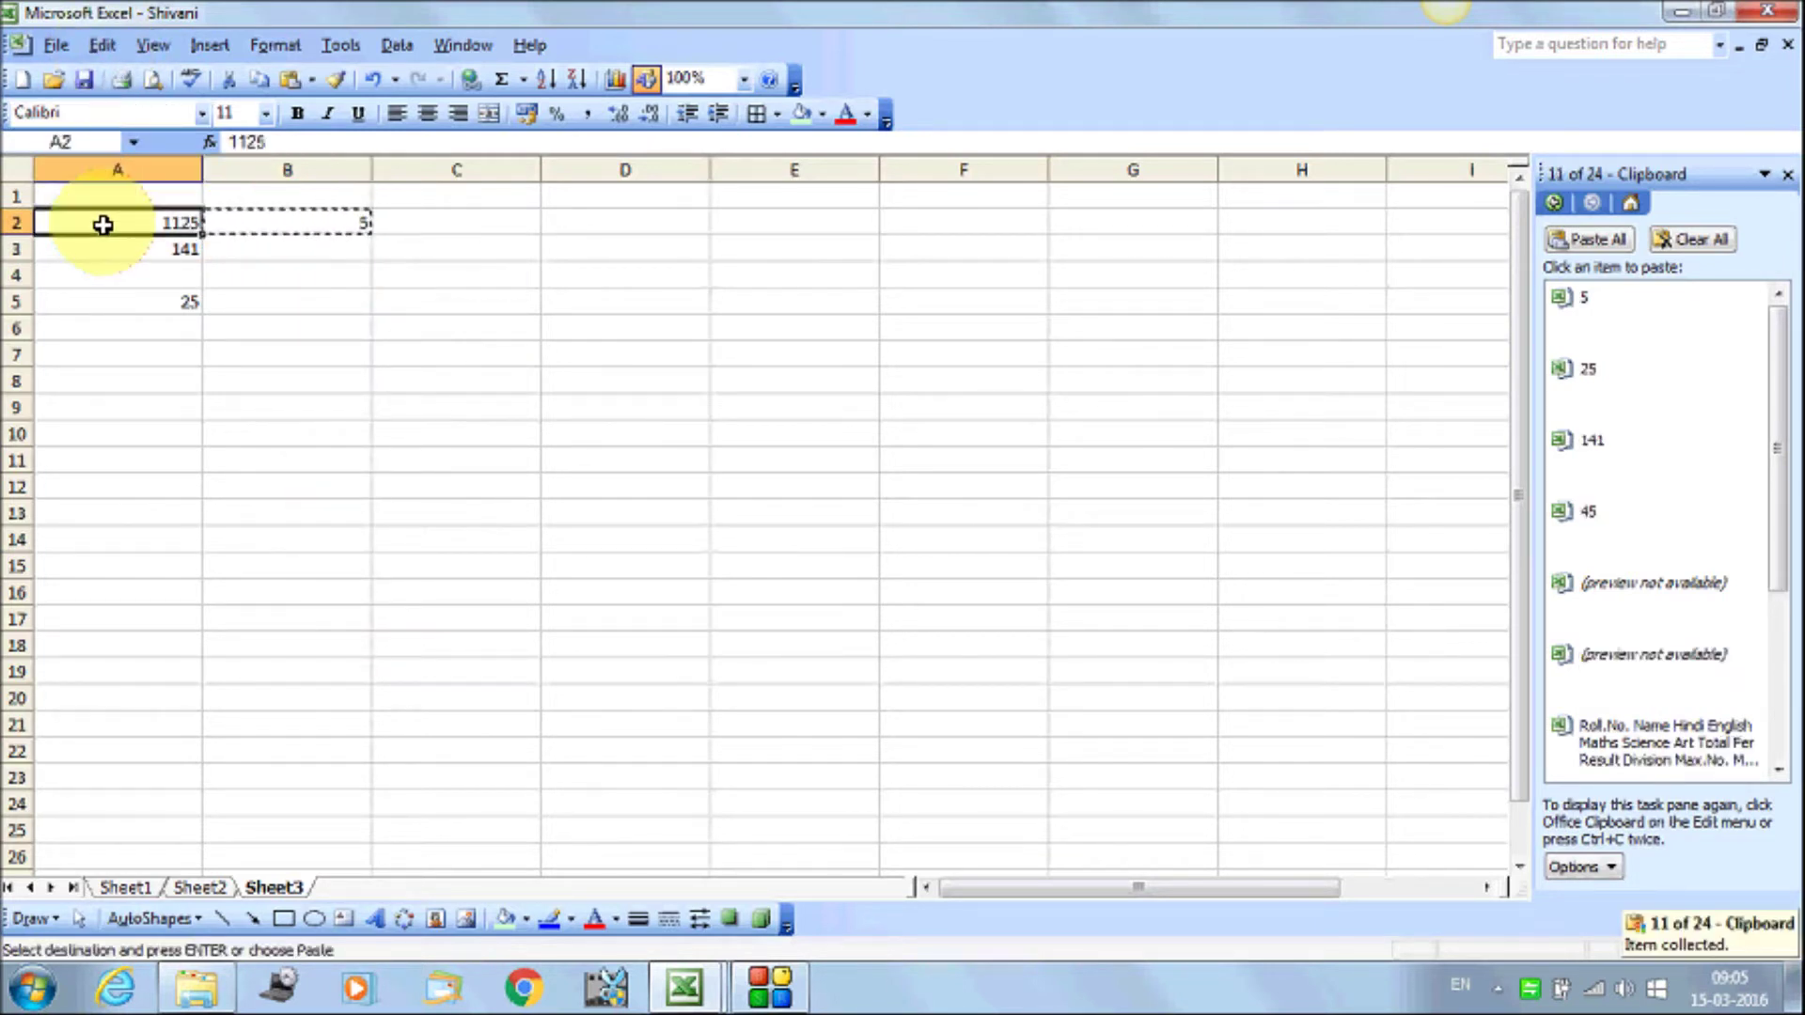
{"action": "left_click", "coordinate": [102, 45]}
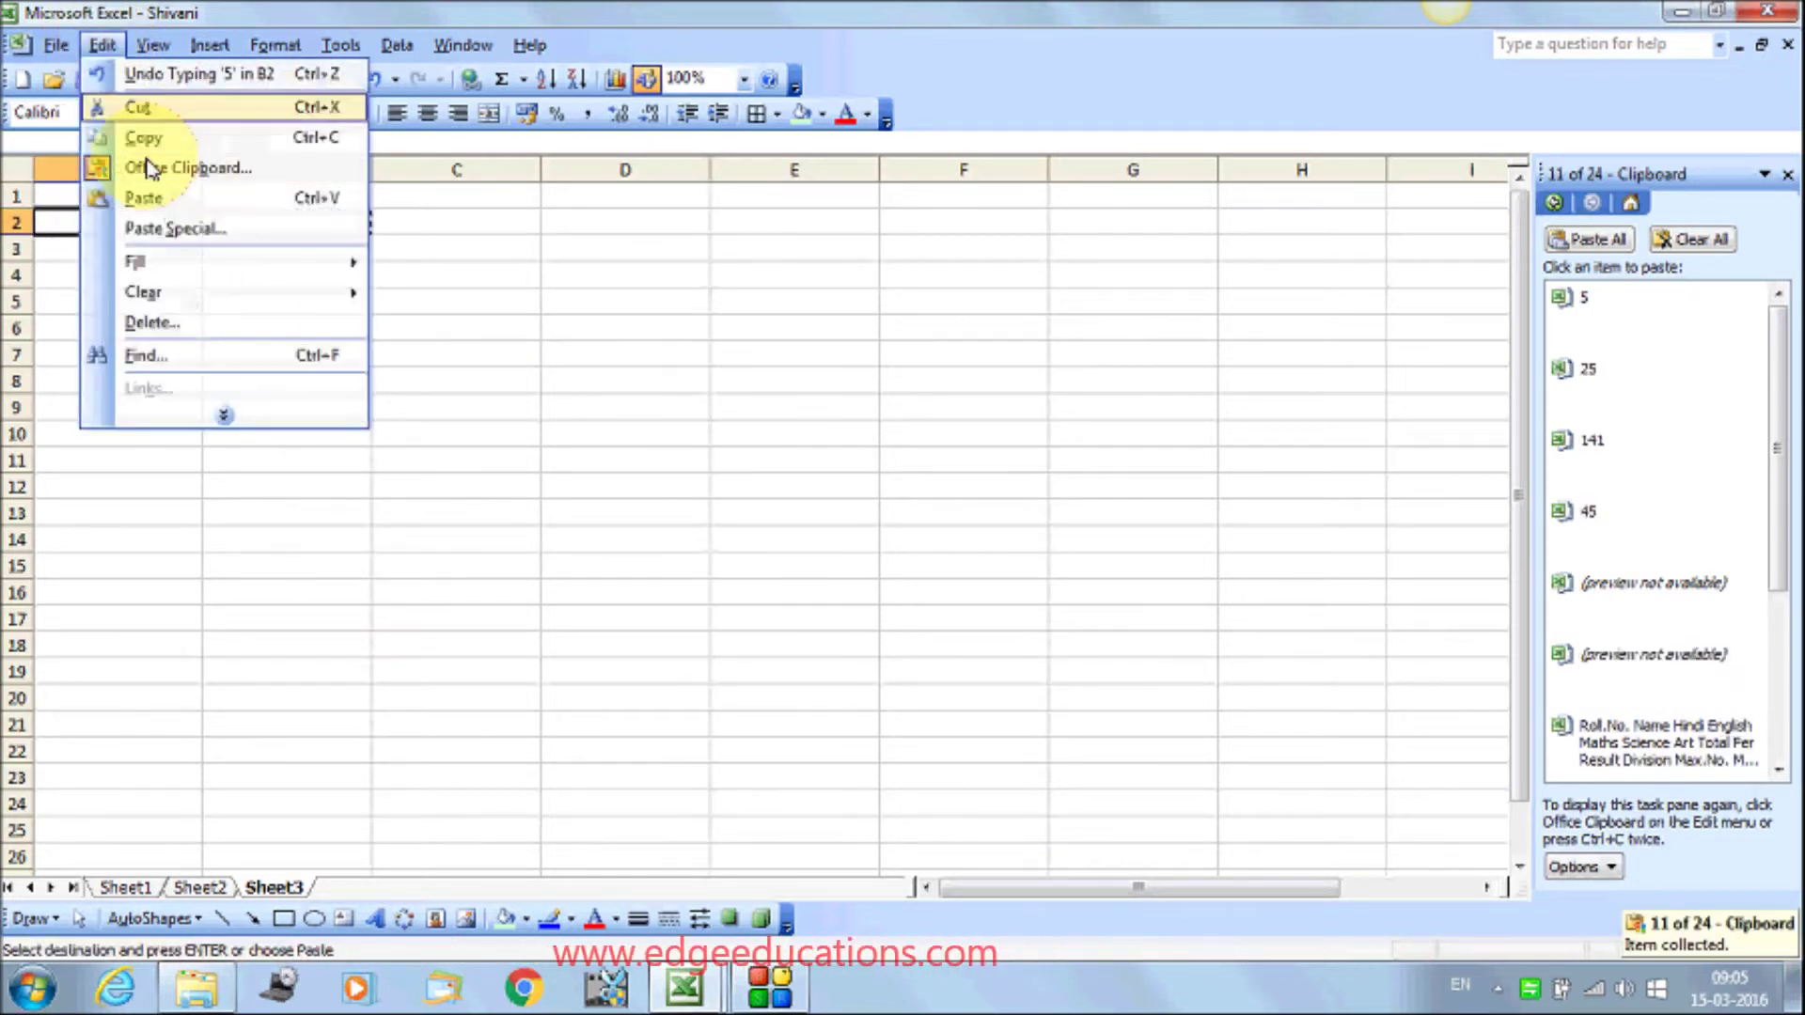
{"action": "left_click", "coordinate": [179, 228]}
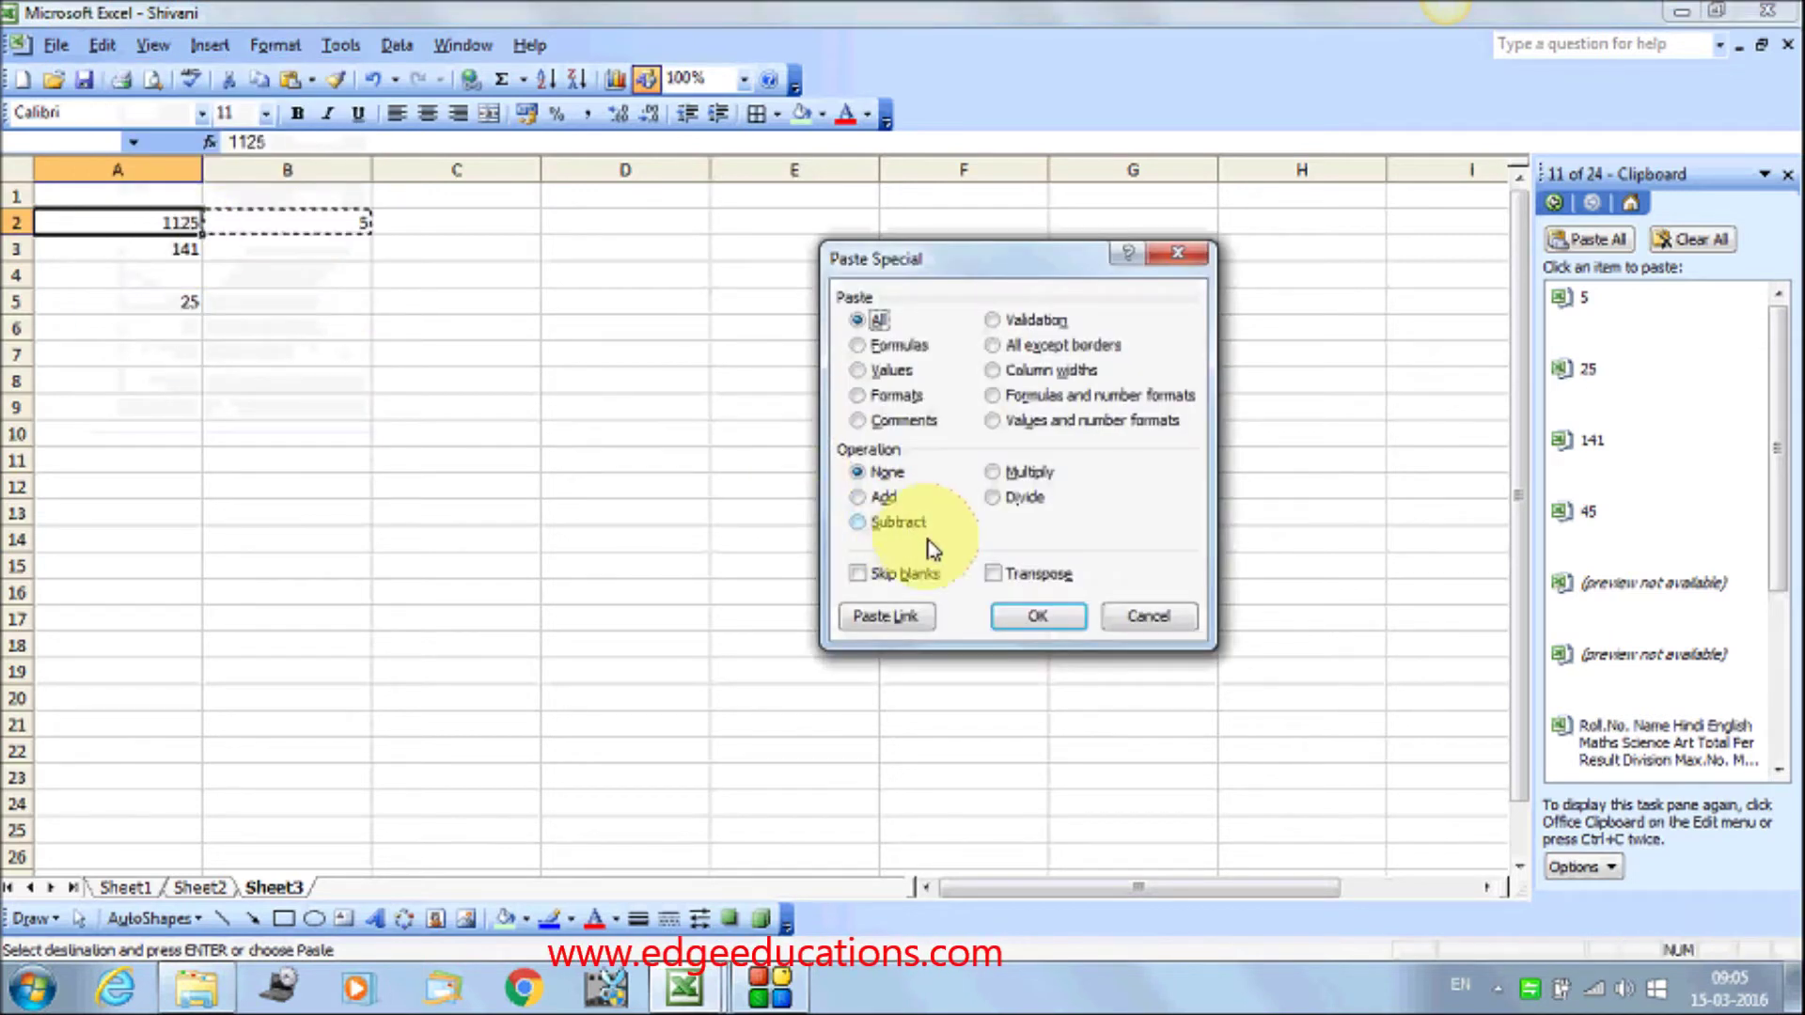
{"action": "left_click", "coordinate": [1023, 498]}
{"action": "left_click", "coordinate": [1038, 617]}
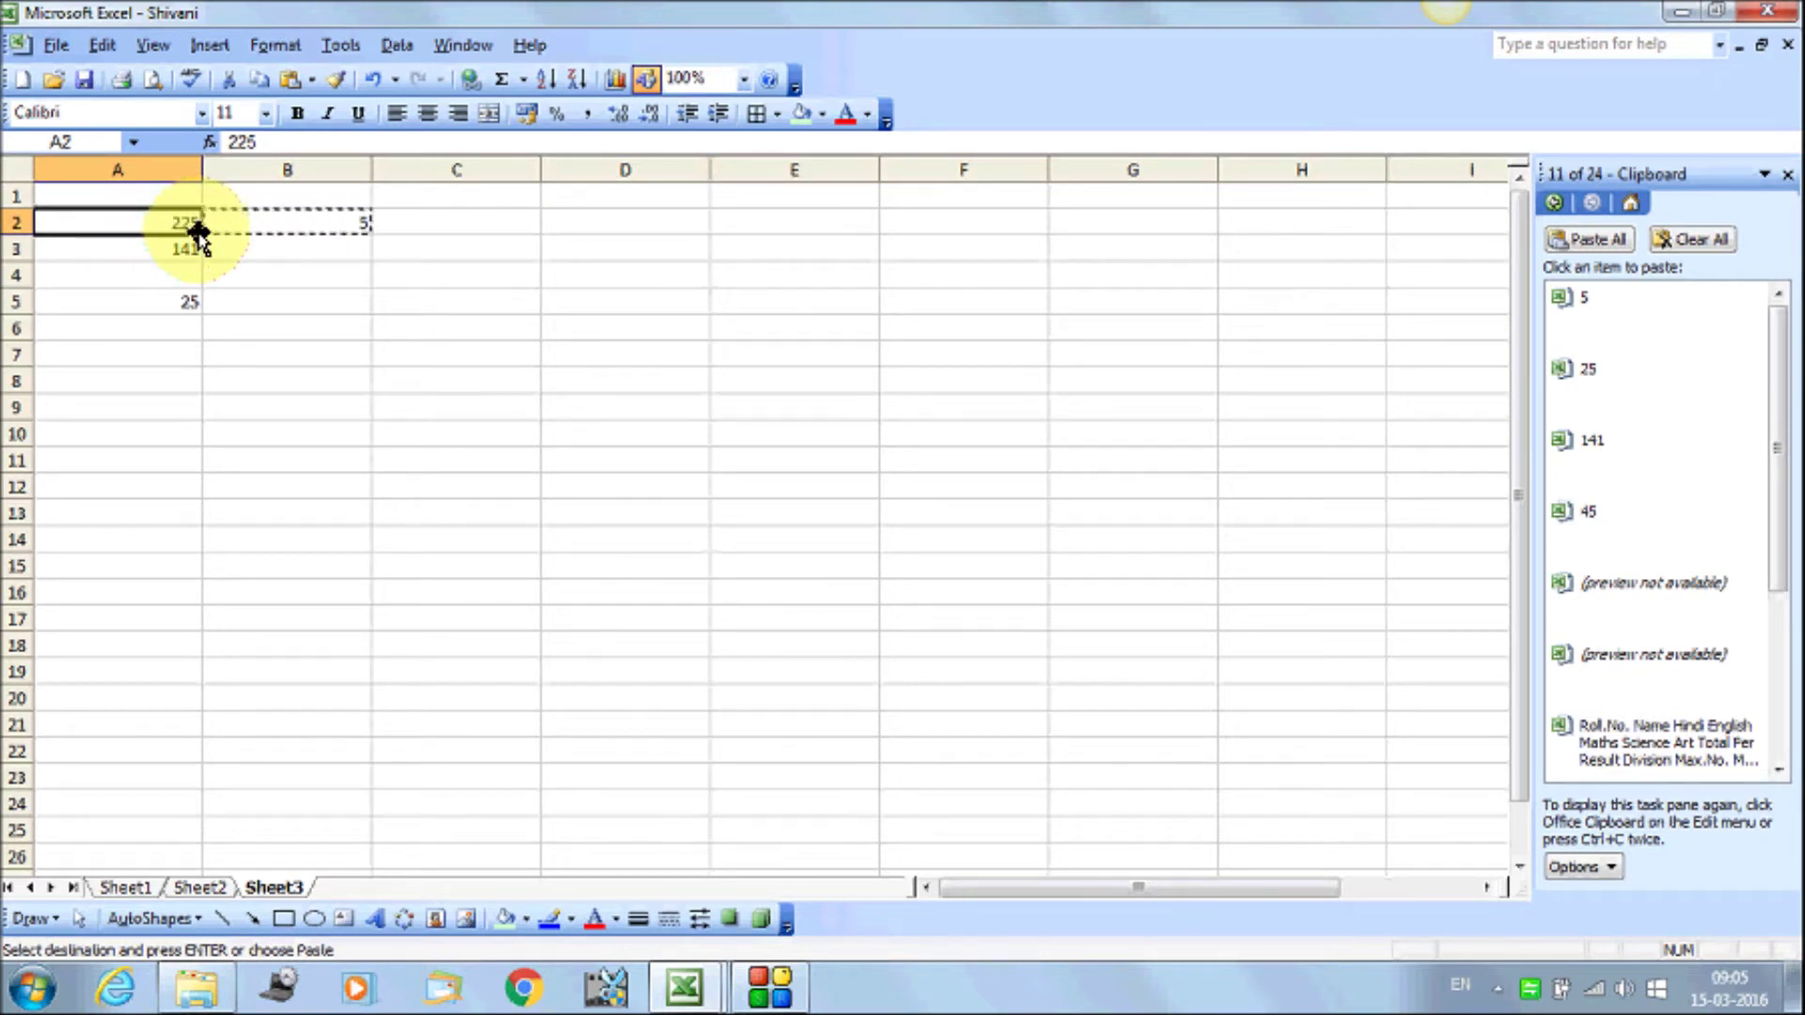
Open Paste Special on B4, cancel without pasting, and return to Sheet1
{"action": "left_click", "coordinate": [250, 272]}
{"action": "left_click", "coordinate": [103, 45]}
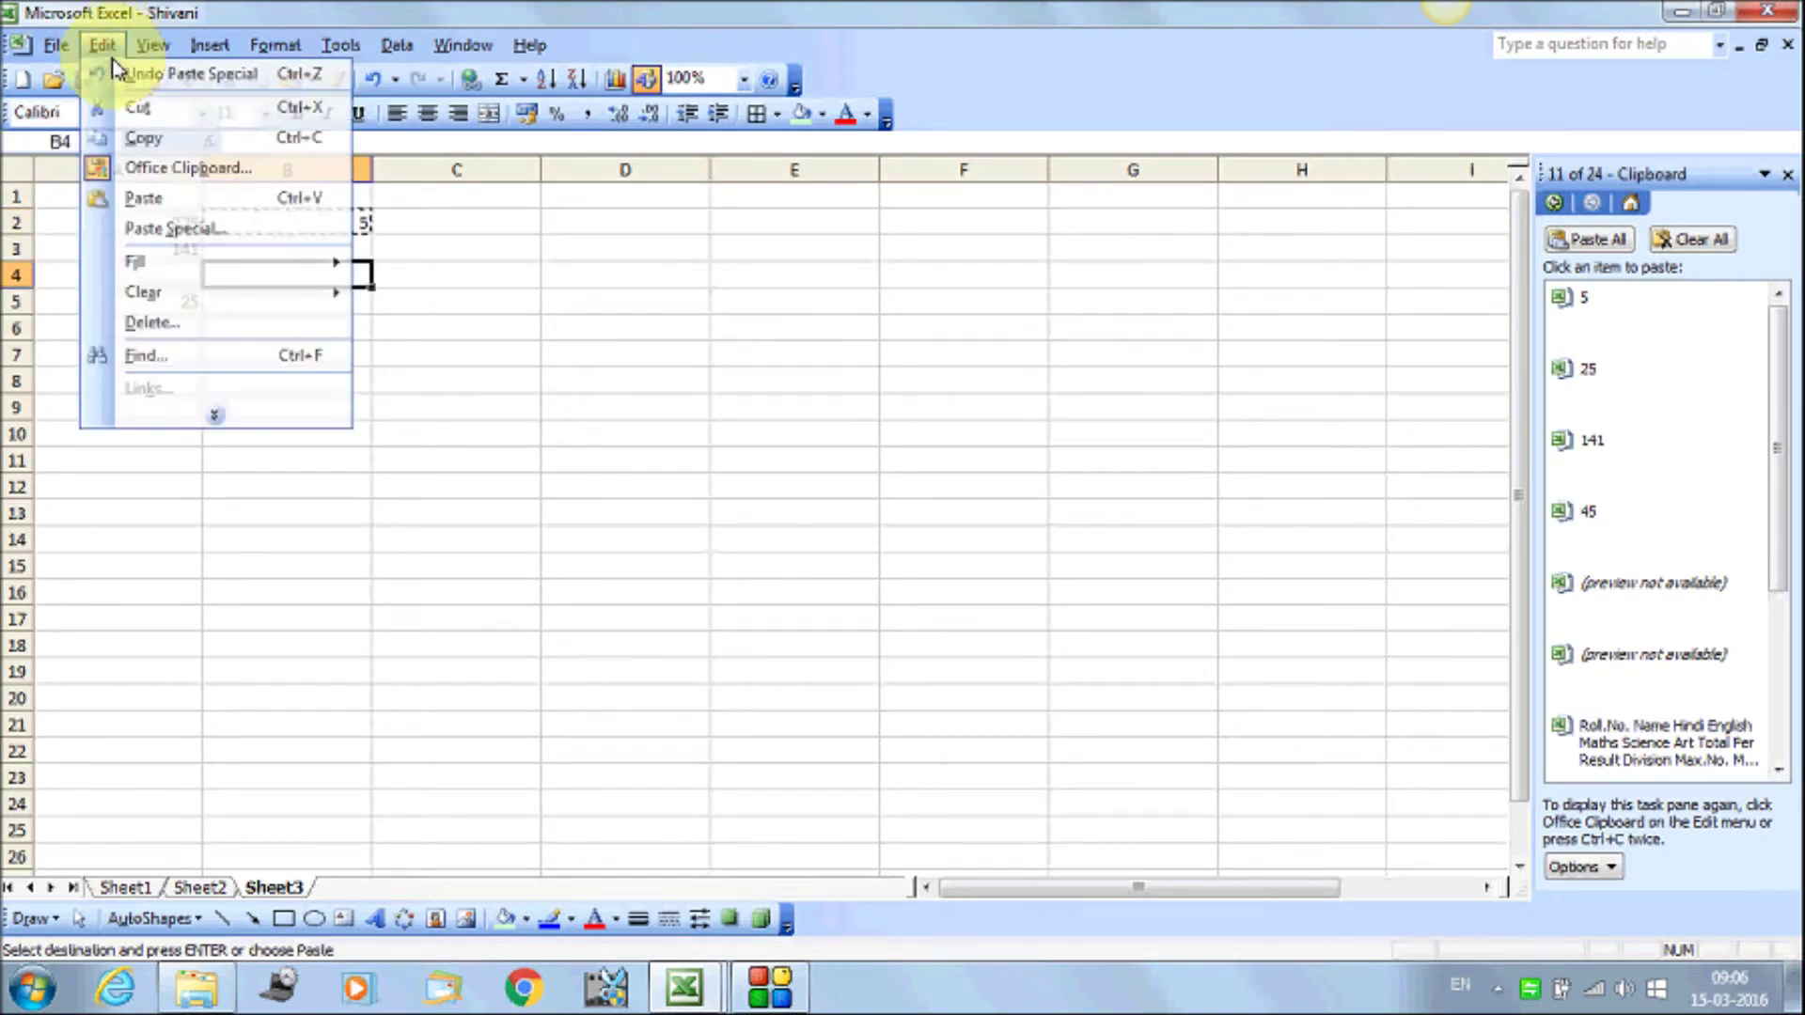
{"action": "left_click", "coordinate": [157, 230]}
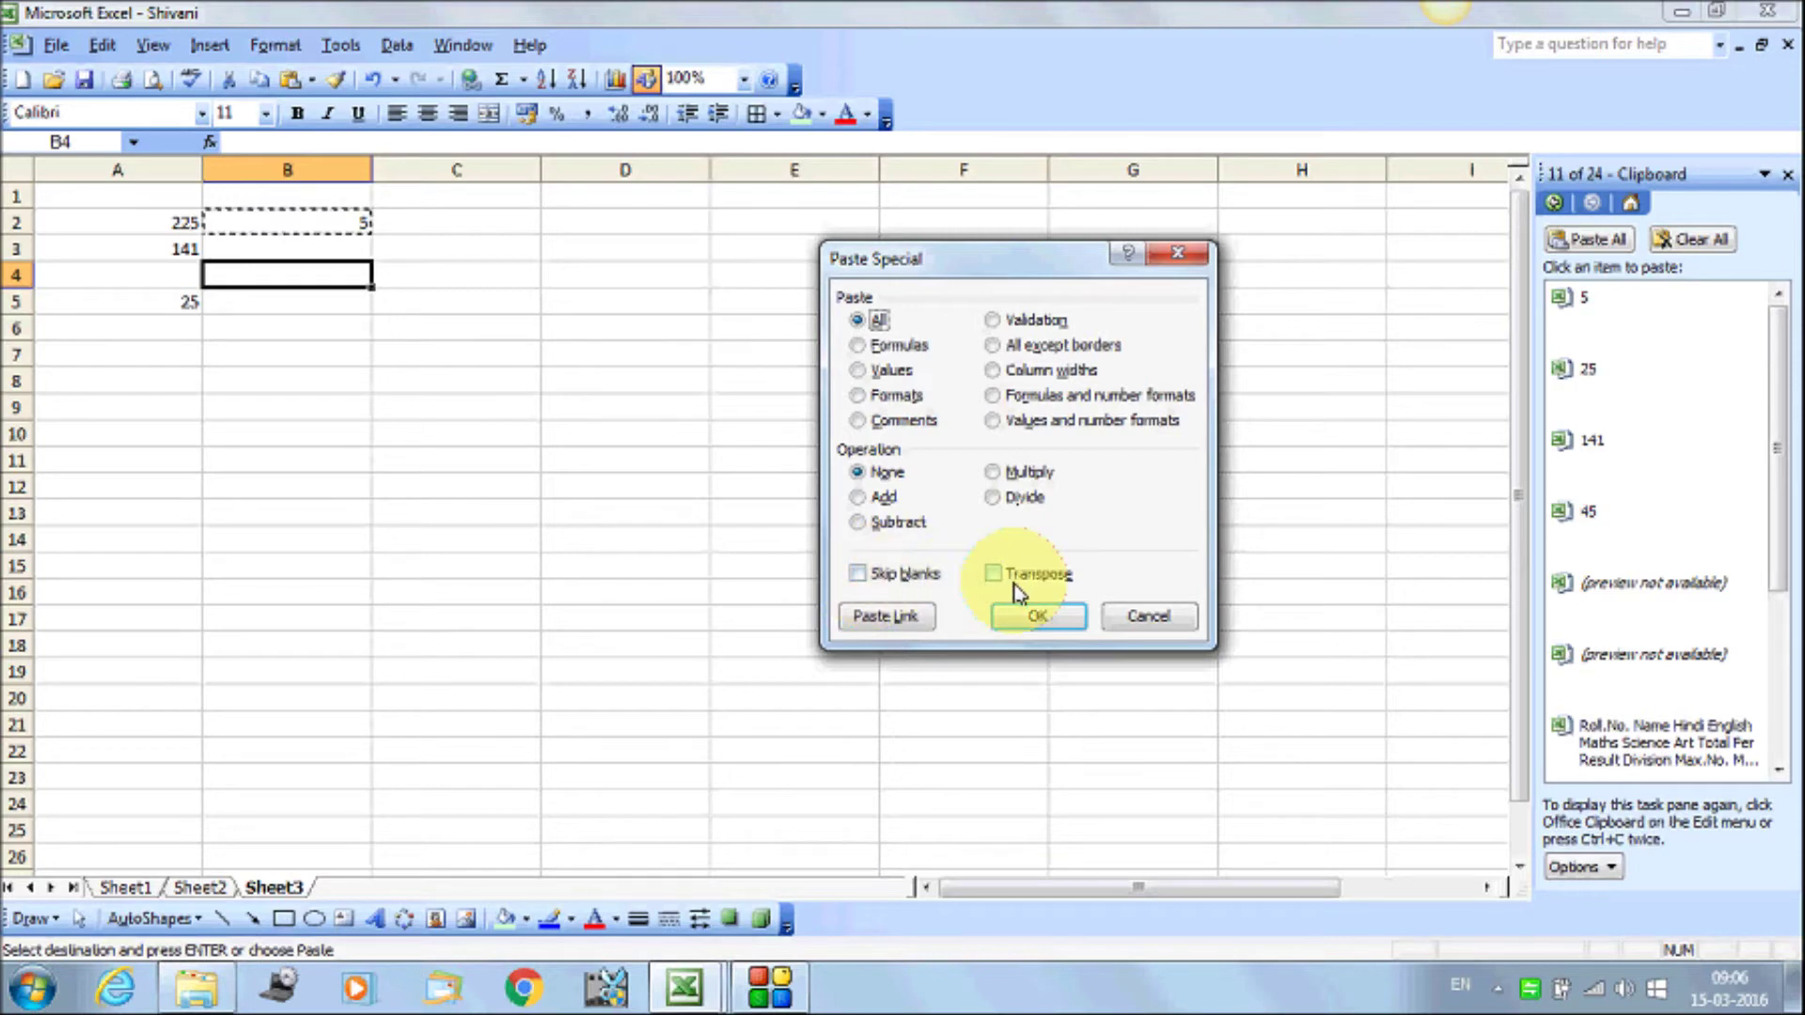
{"action": "left_click", "coordinate": [1148, 617]}
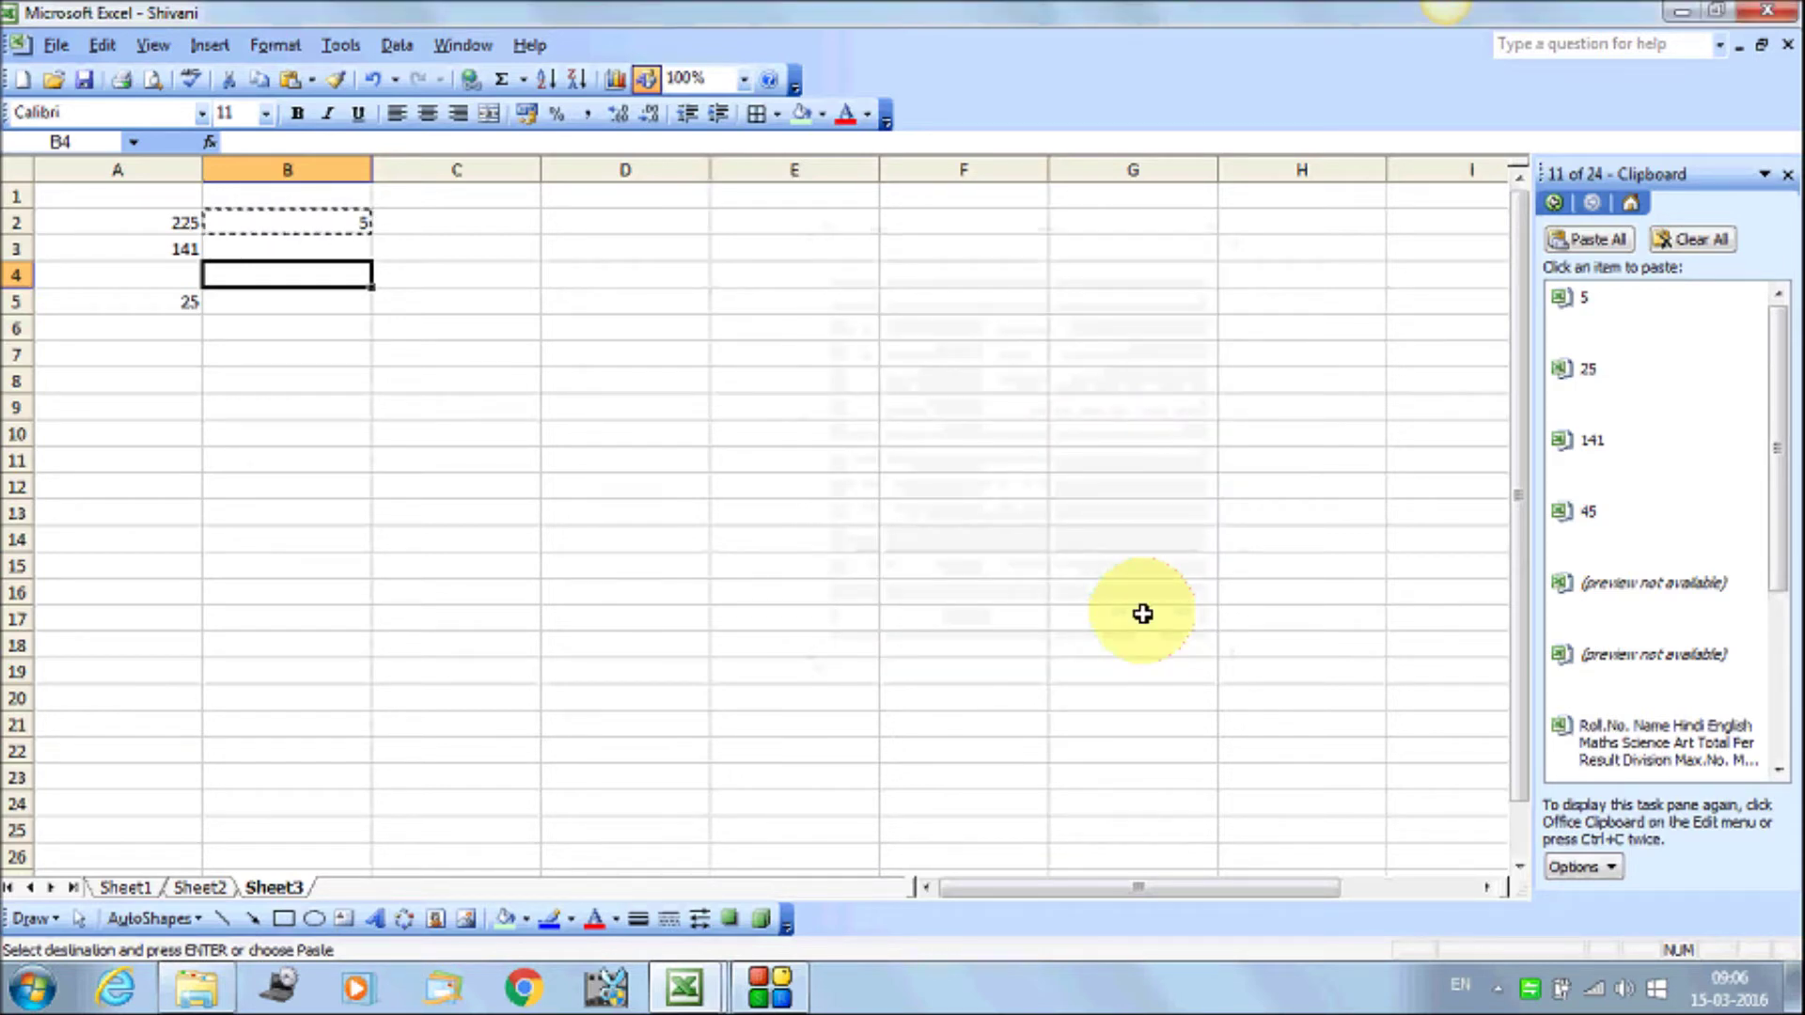
{"action": "left_click", "coordinate": [583, 757]}
{"action": "left_click", "coordinate": [124, 888]}
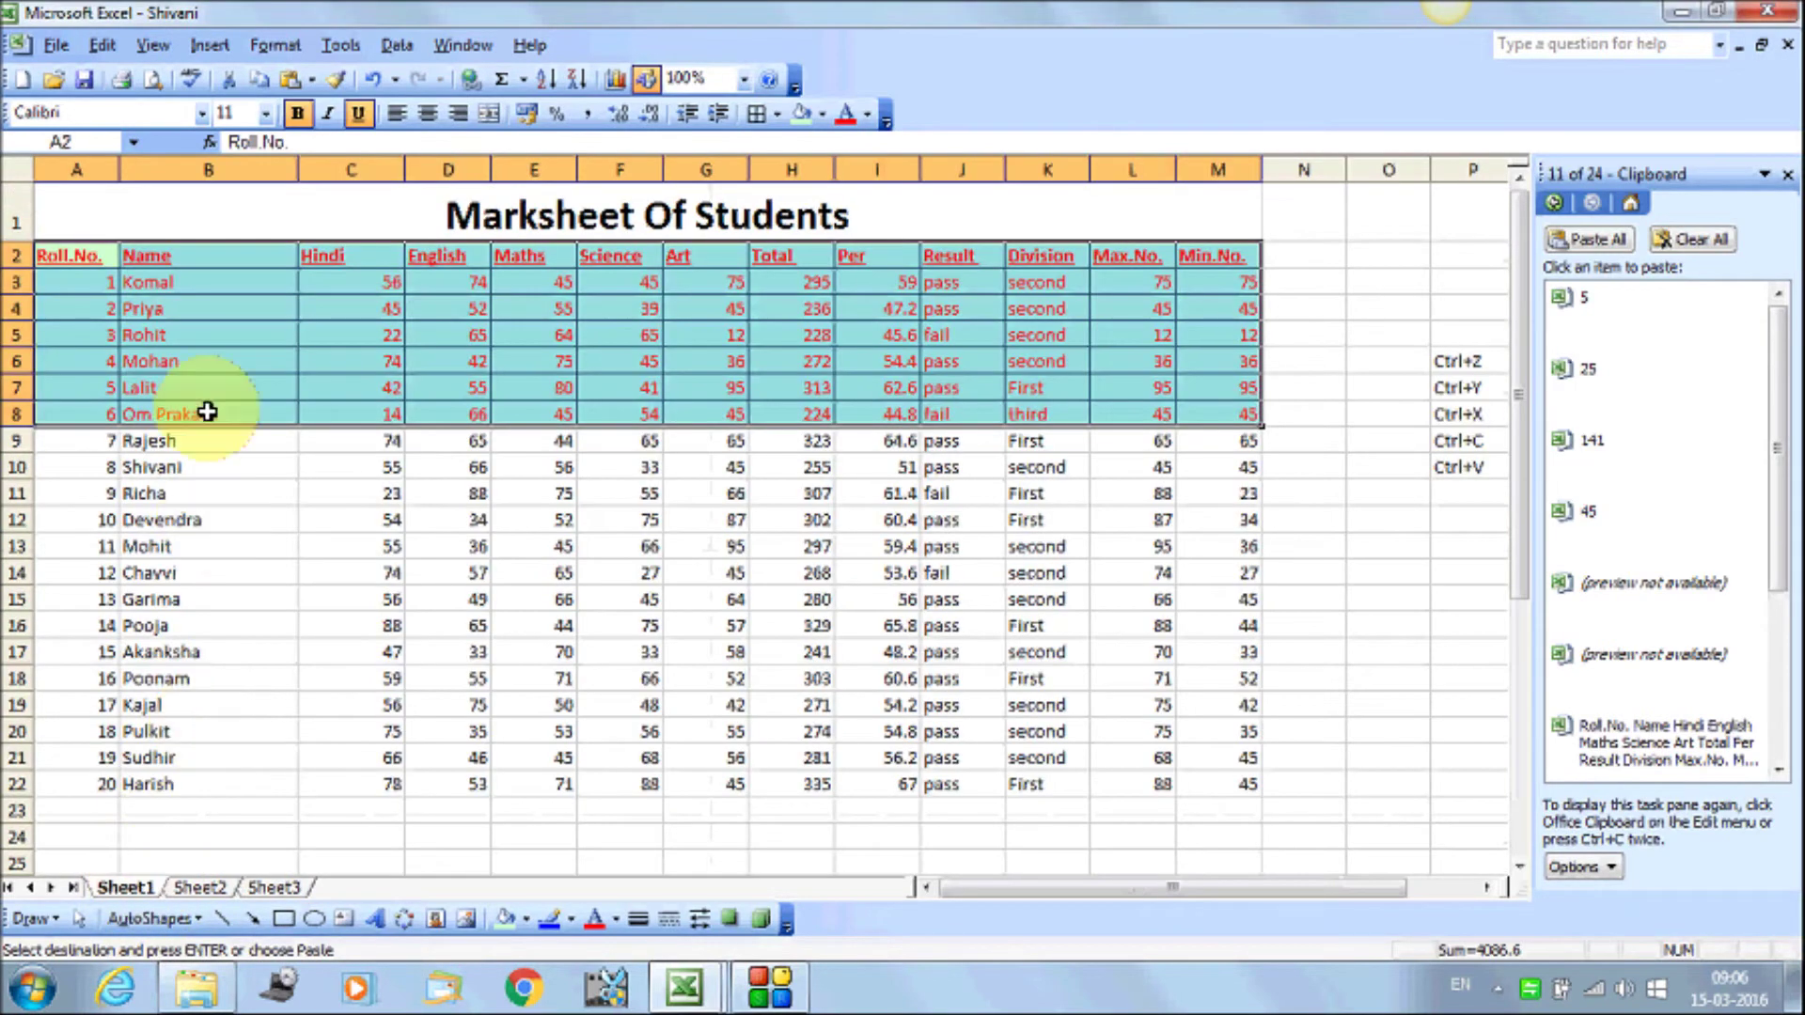
Clear several mark cells on Sheet1, including Hindi marks and an Art mark
{"action": "left_click", "coordinate": [183, 334]}
{"action": "left_click", "coordinate": [388, 318]}
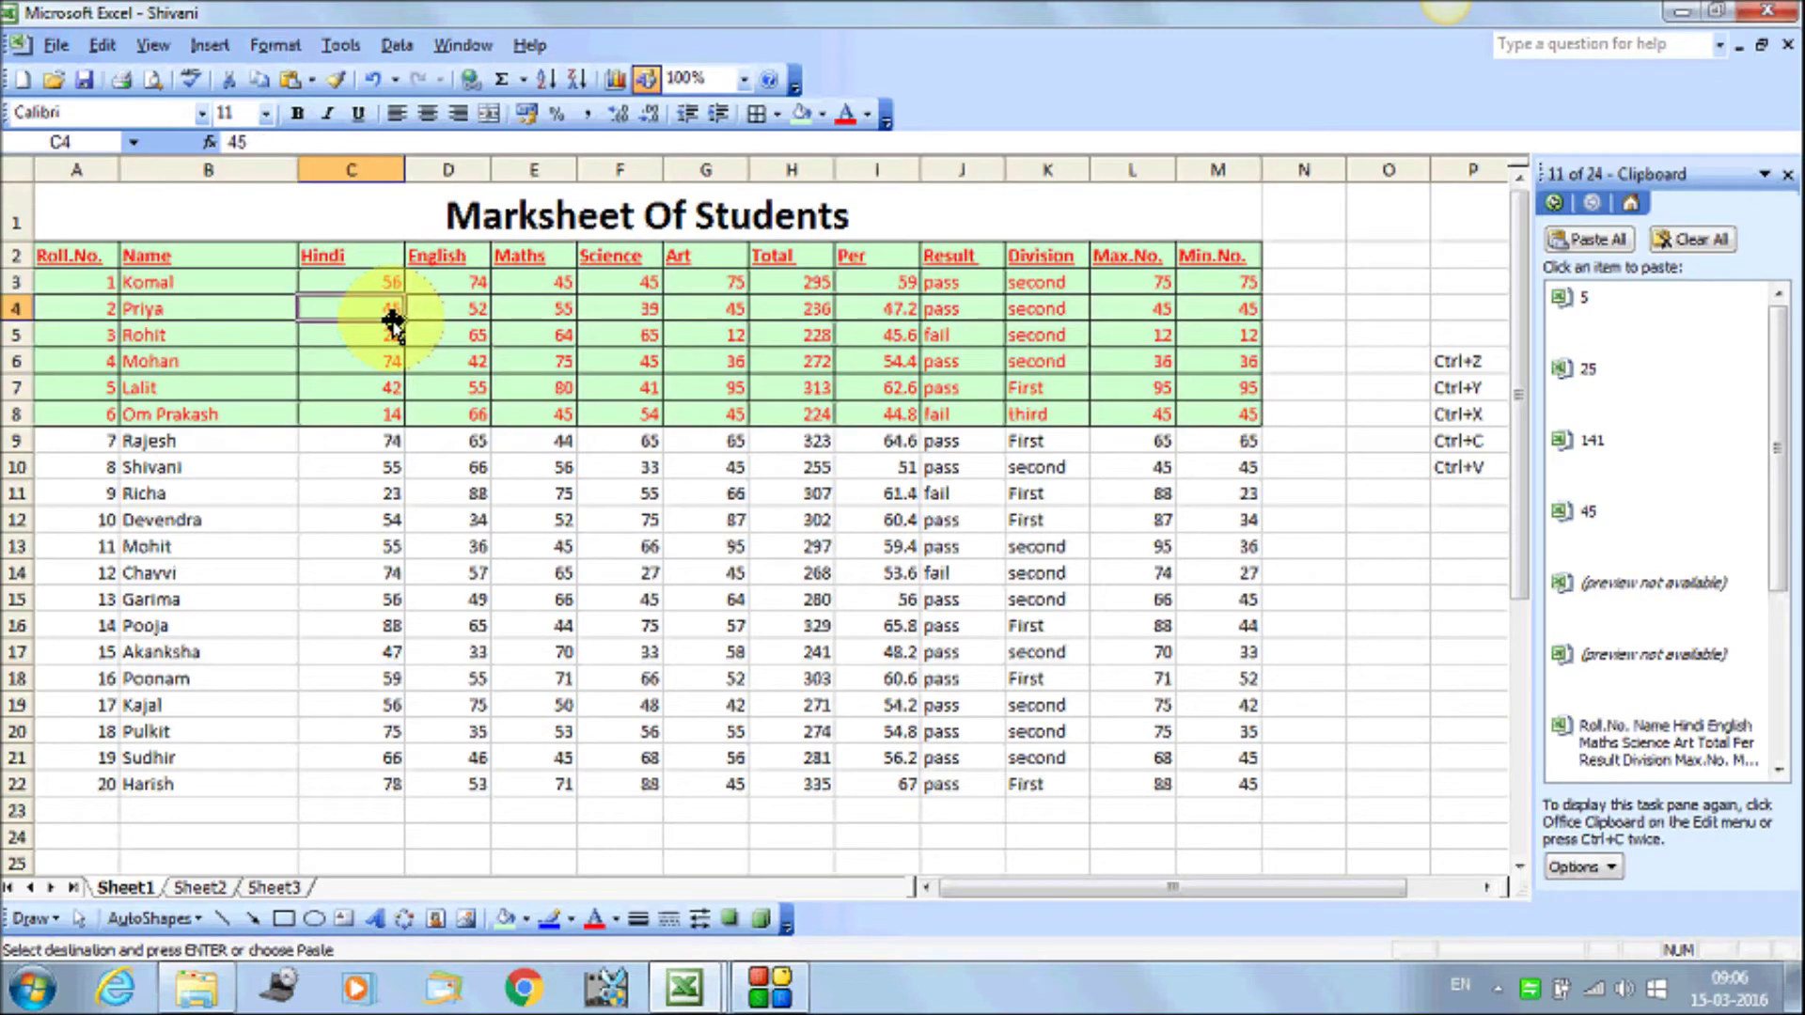
{"action": "key", "text": "Delete"}
{"action": "left_click", "coordinate": [546, 416]}
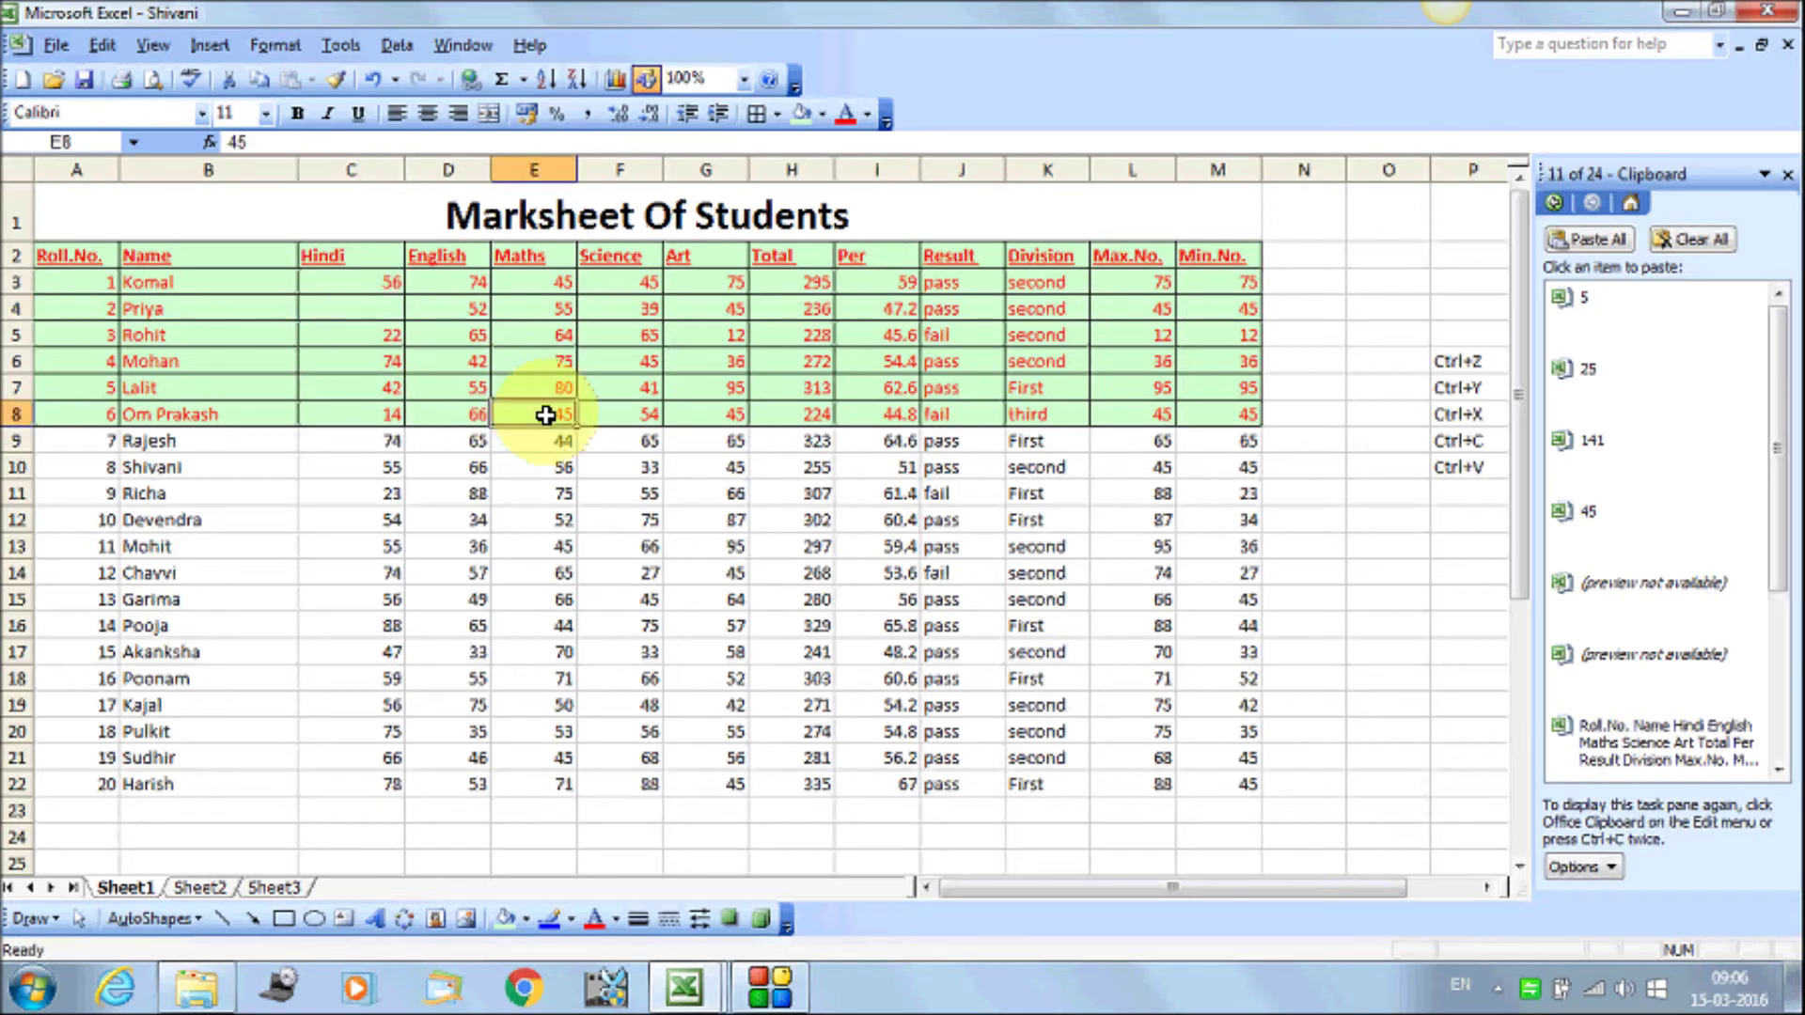
{"action": "left_click", "coordinate": [700, 334]}
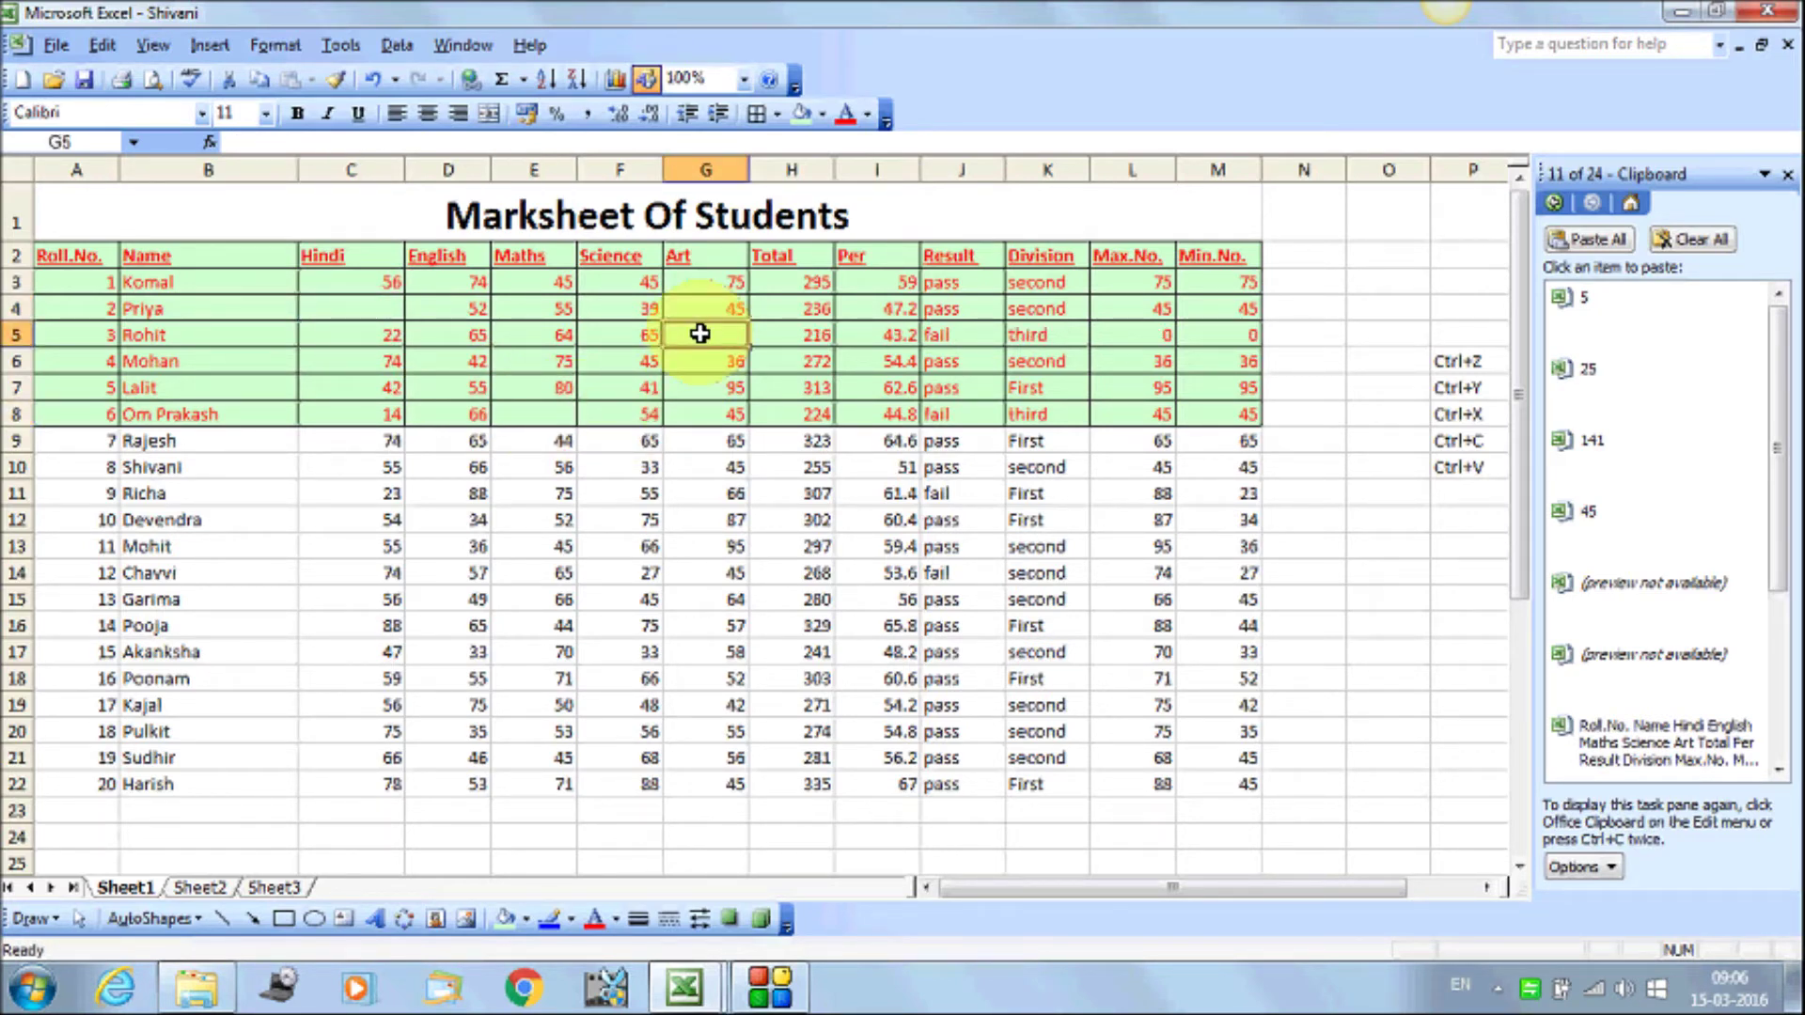
{"action": "left_click", "coordinate": [376, 377]}
{"action": "left_click", "coordinate": [378, 363]}
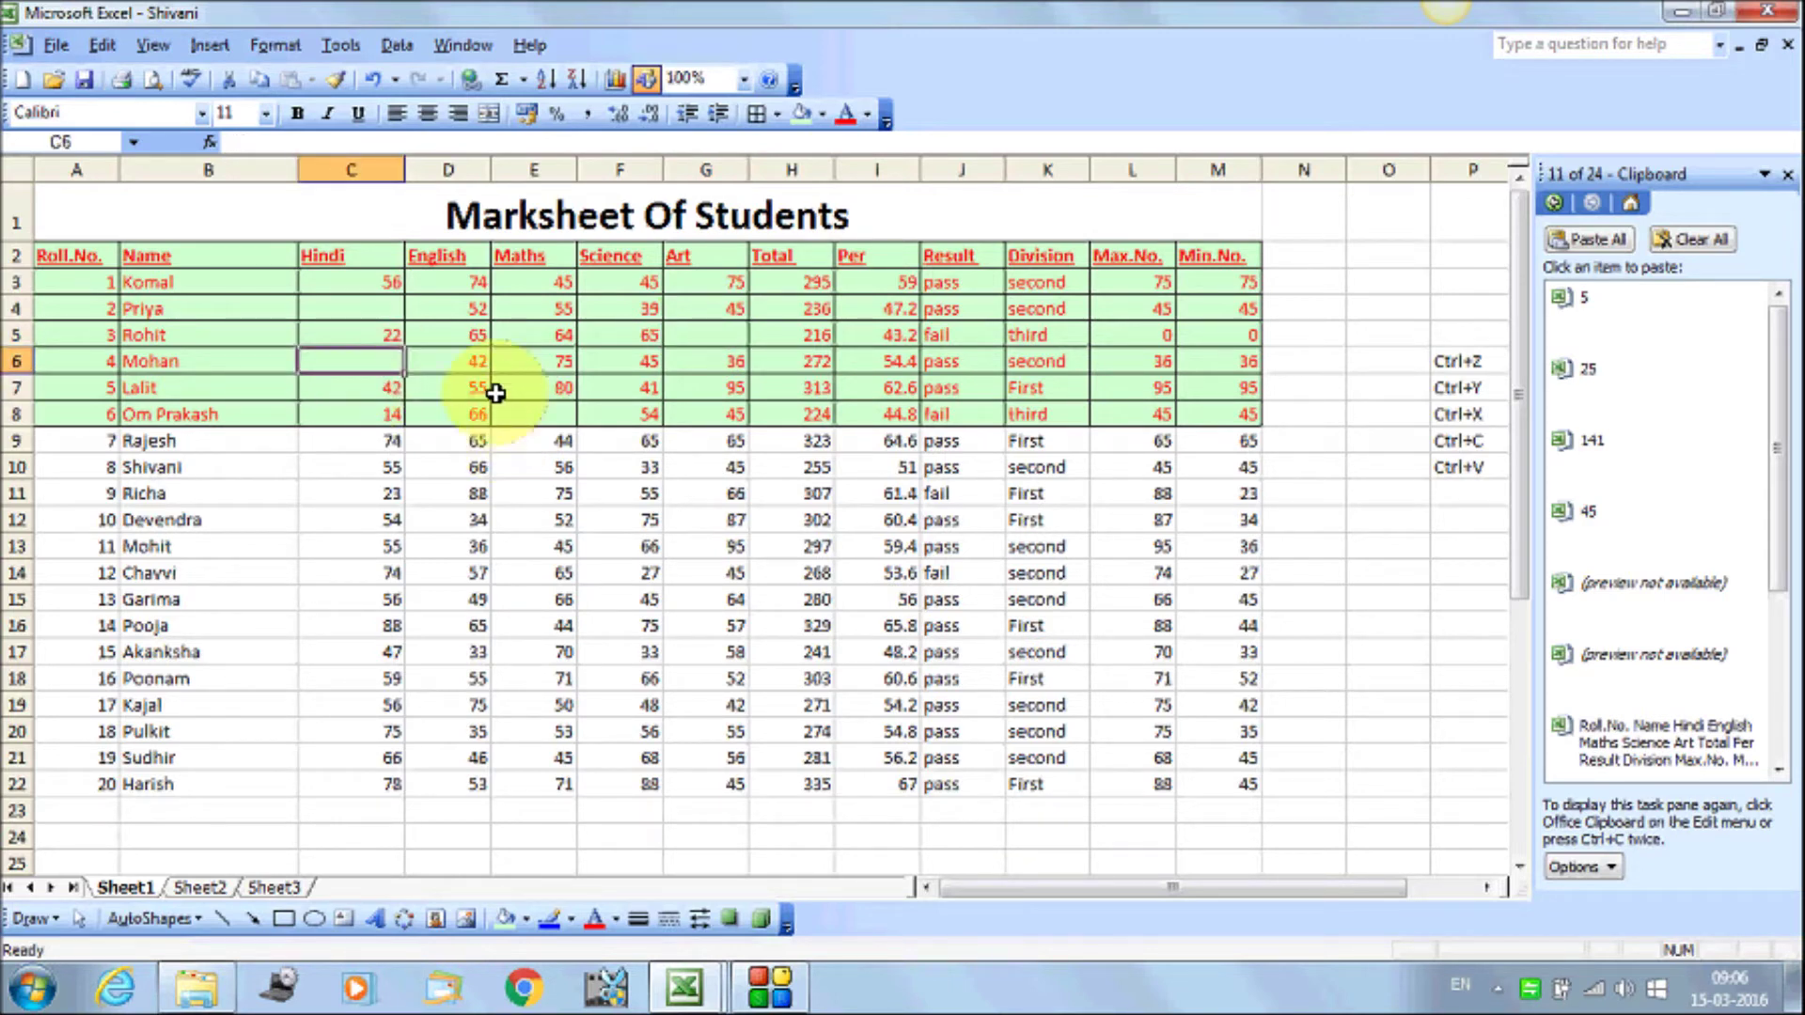
Copy the Roll.No.–Art table A2:G8 and paste it at Sheet3 A8 with Skip blanks
{"action": "mouse_move", "coordinate": [51, 254]}
{"action": "left_mouse_down"}
{"action": "mouse_move", "coordinate": [403, 377]}
{"action": "mouse_move", "coordinate": [724, 414]}
{"action": "left_mouse_up"}
{"action": "left_click", "coordinate": [102, 45]}
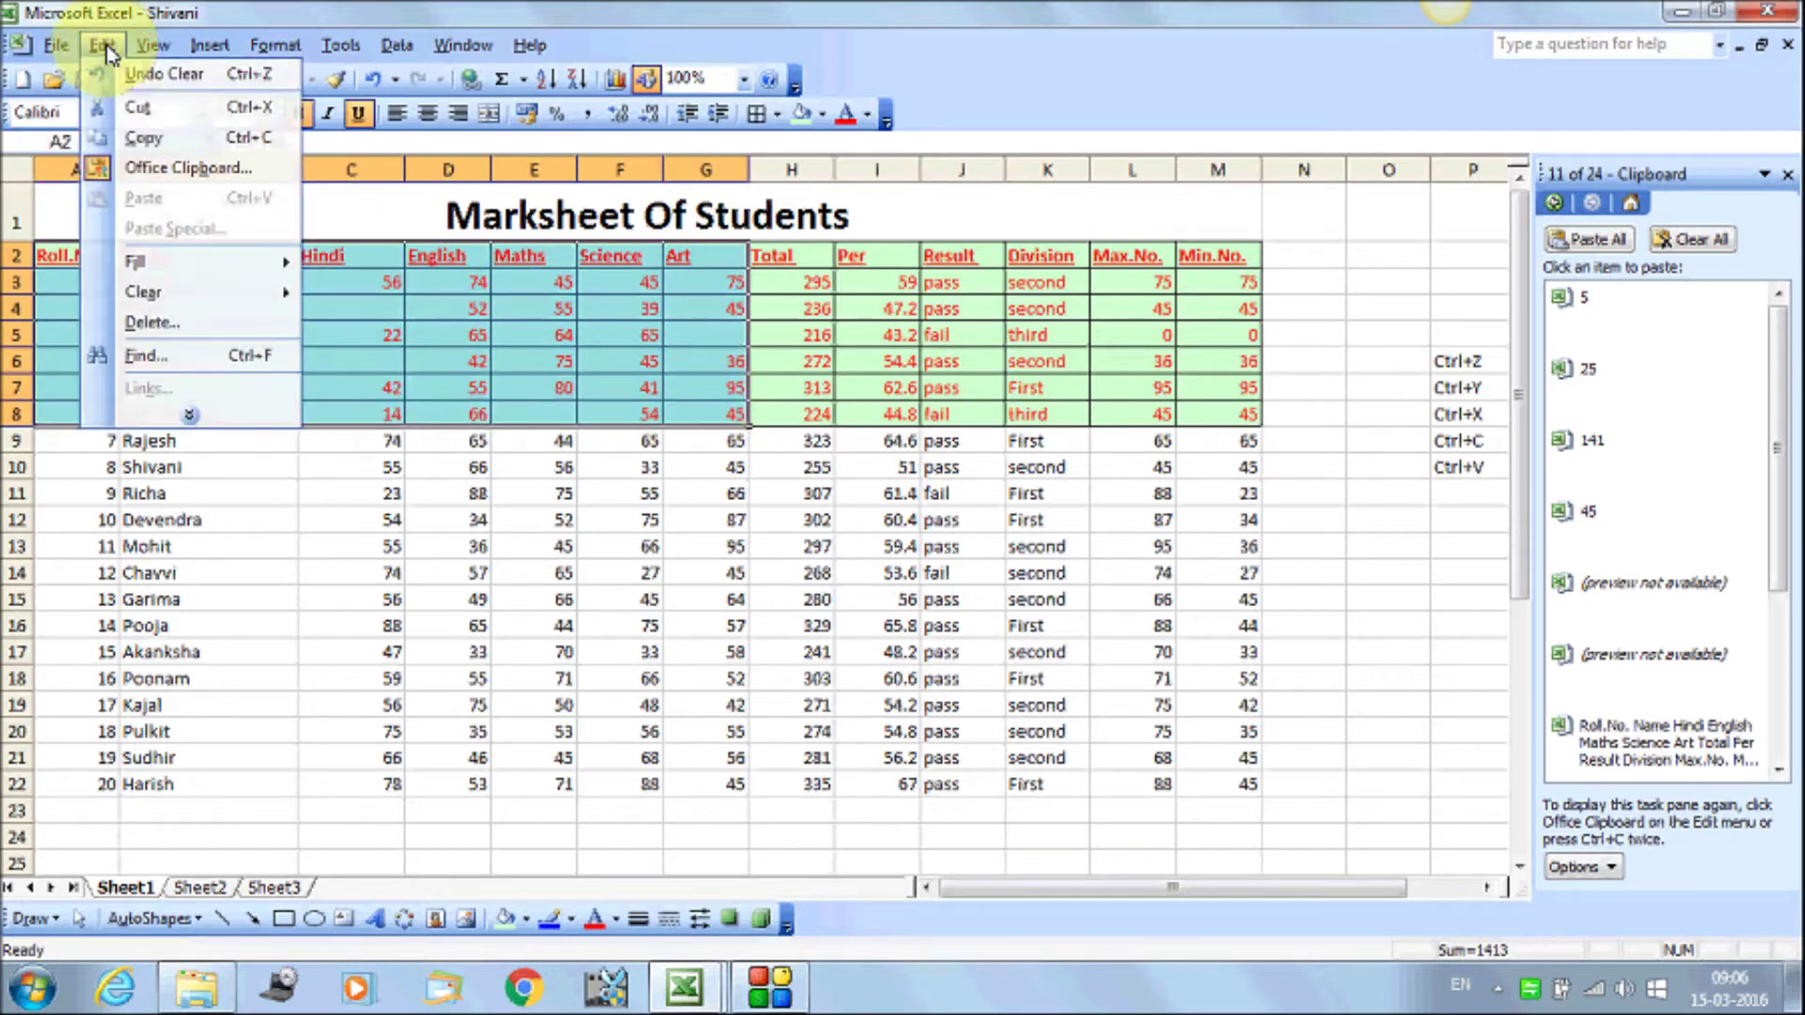
{"action": "left_click", "coordinate": [136, 135]}
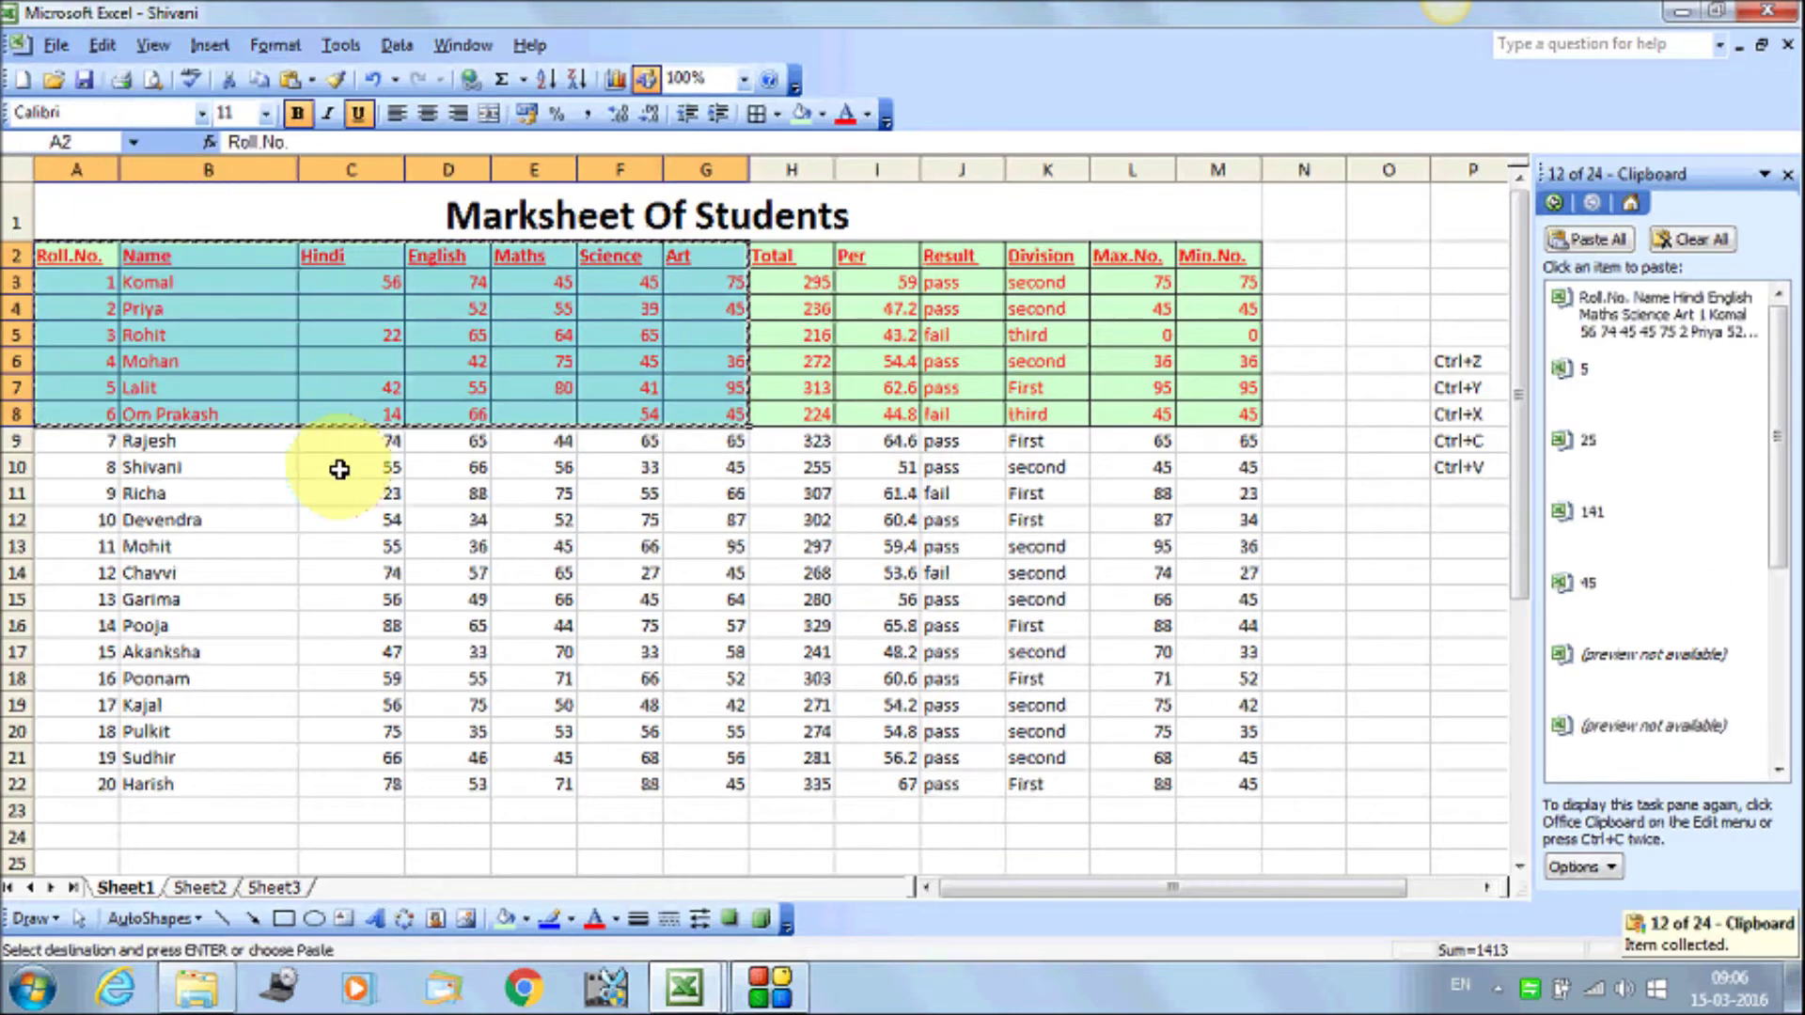
{"action": "left_click", "coordinate": [282, 889]}
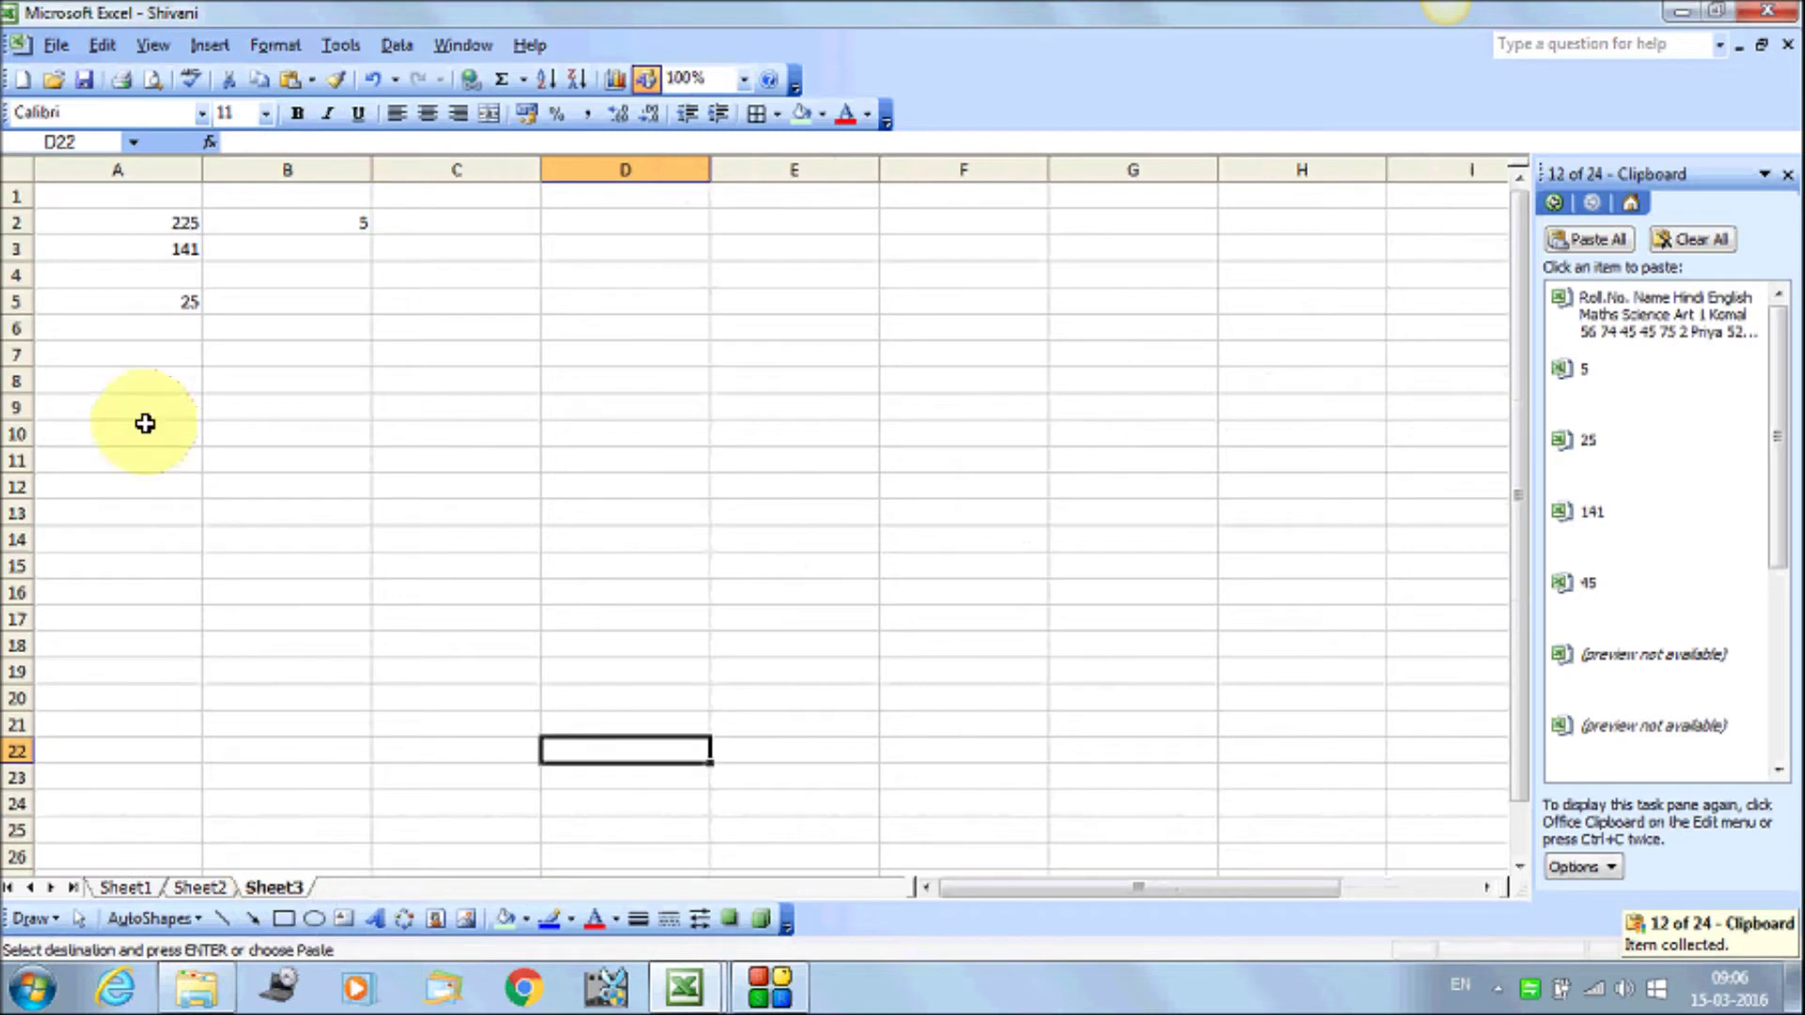
{"action": "left_click", "coordinate": [122, 379]}
{"action": "left_click", "coordinate": [102, 47]}
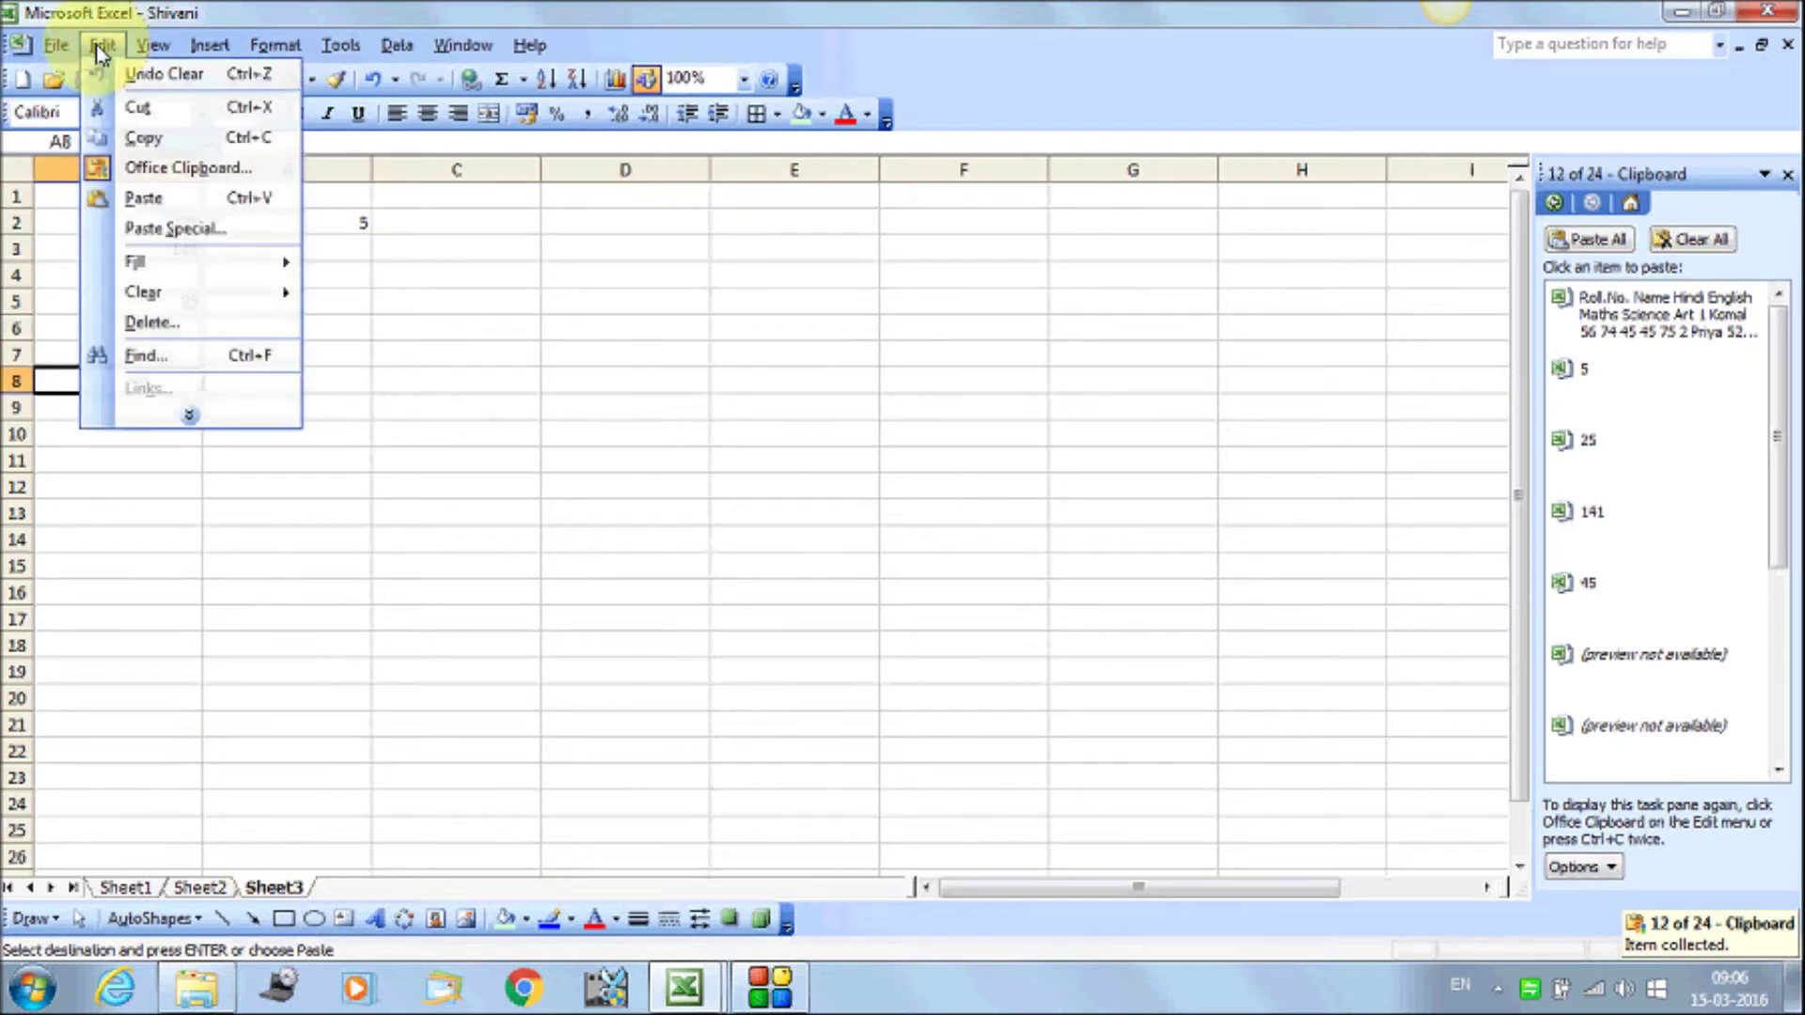
{"action": "left_click", "coordinate": [141, 235]}
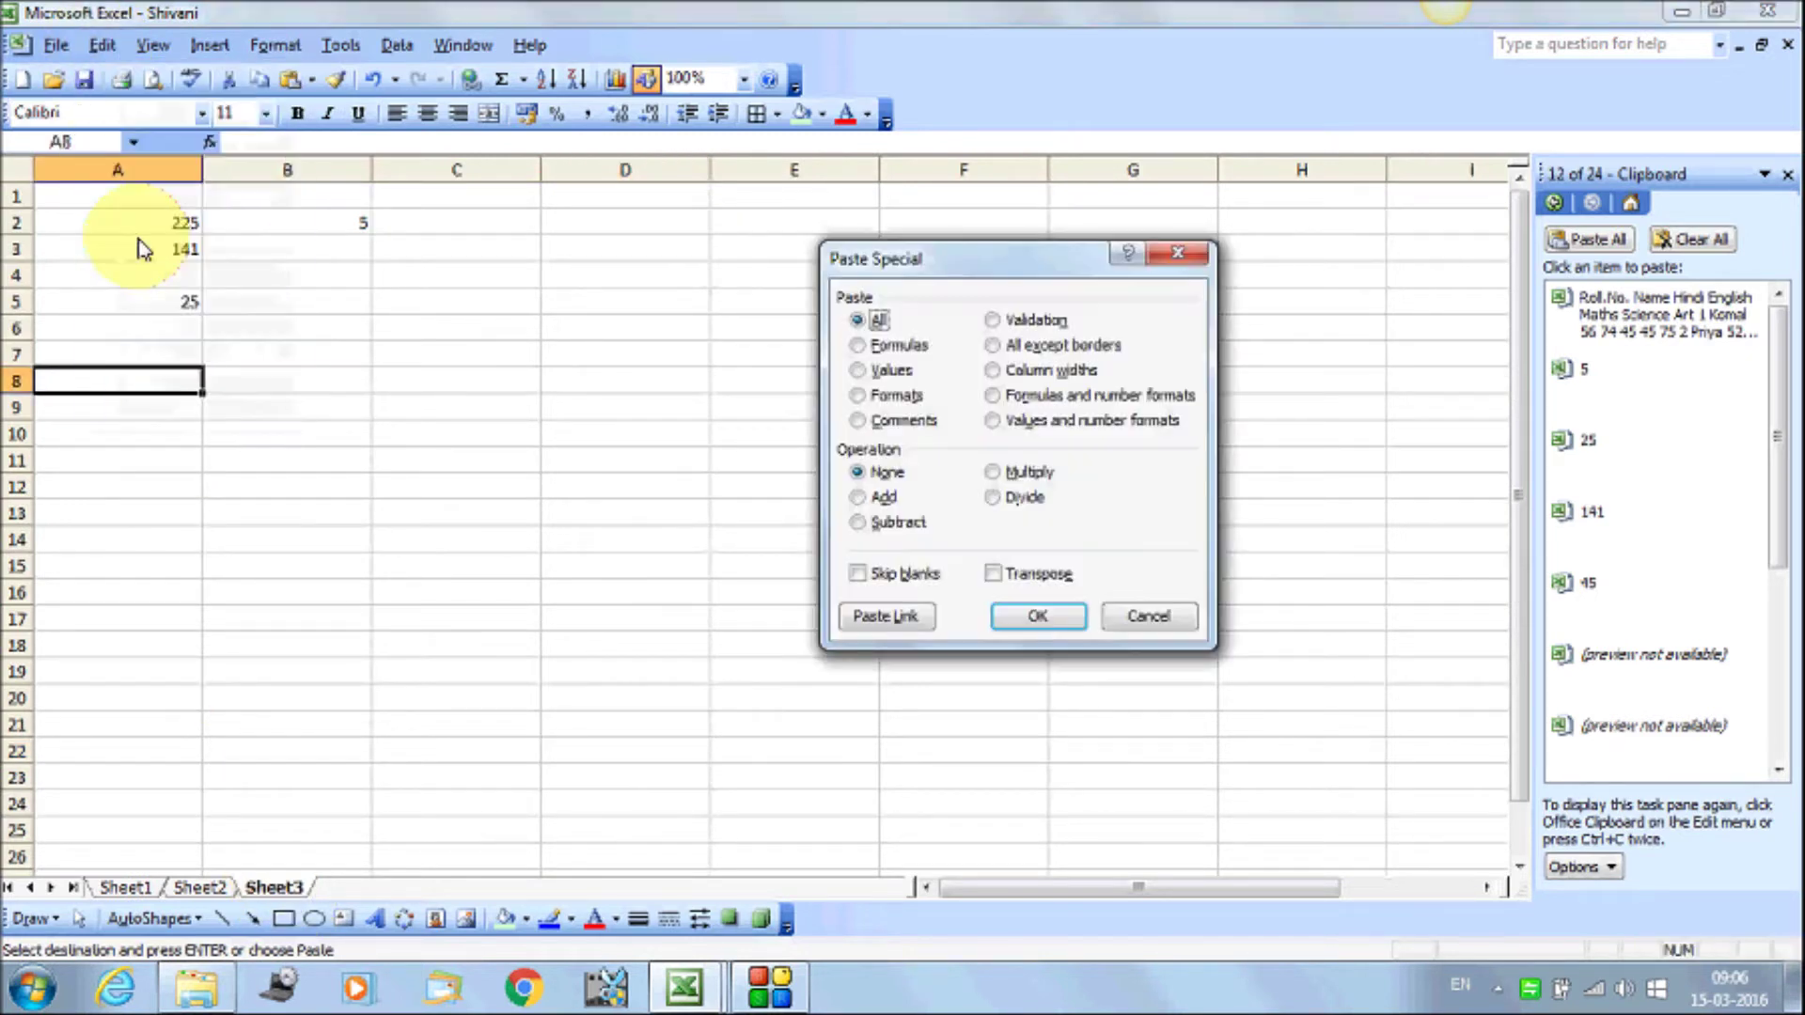
{"action": "left_click", "coordinate": [903, 583]}
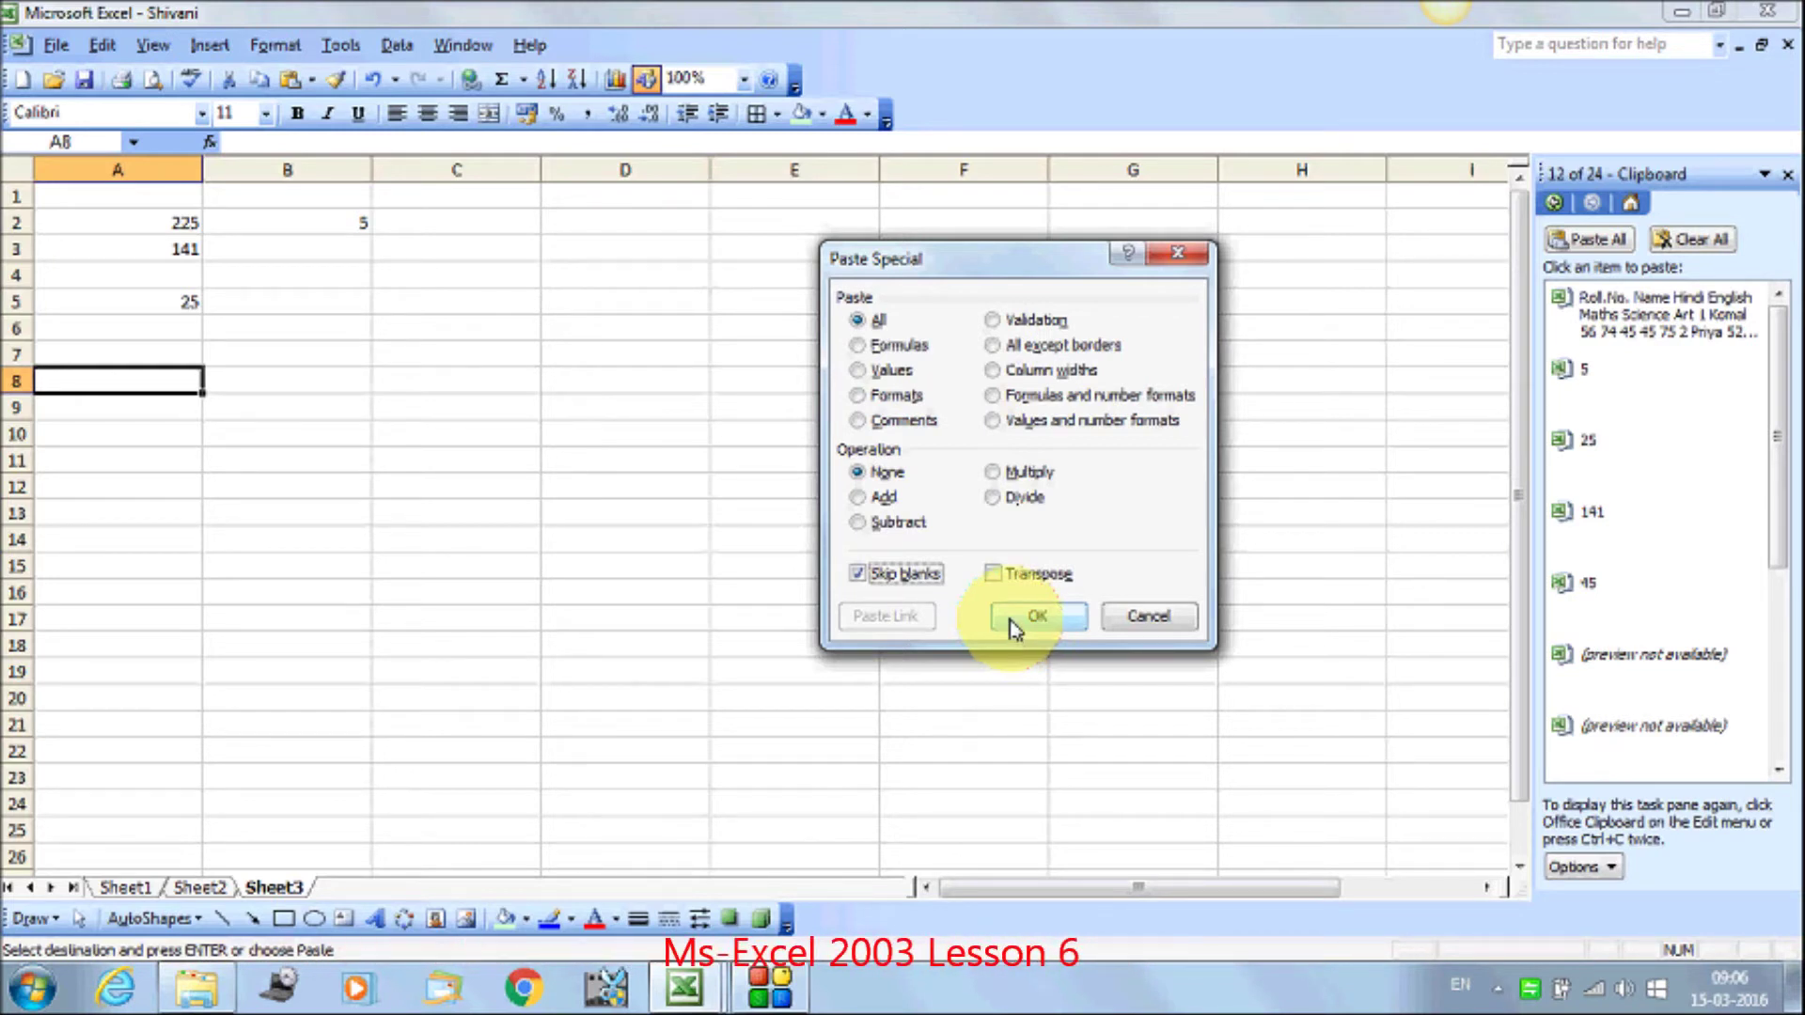
{"action": "left_click", "coordinate": [1014, 628]}
Check the blank Hindi, Maths and Art cells in the pasted table
{"action": "left_click", "coordinate": [498, 616]}
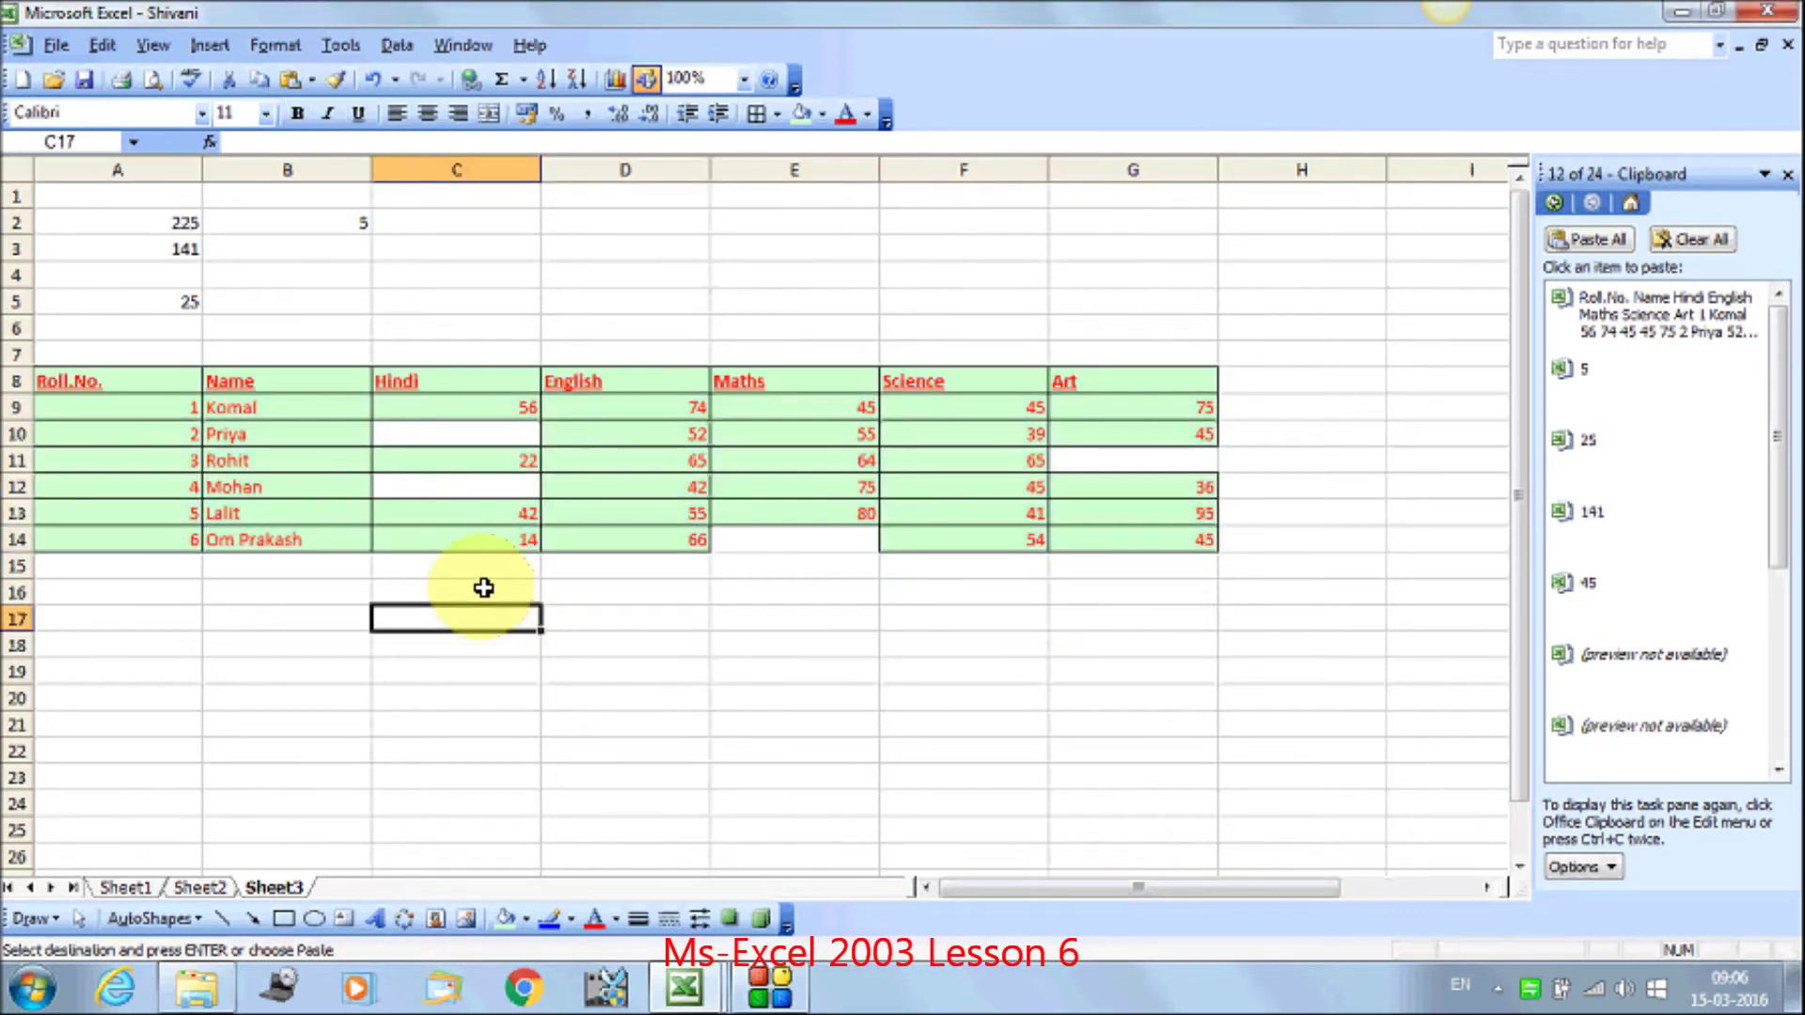
{"action": "left_click", "coordinate": [455, 484]}
{"action": "left_click", "coordinate": [443, 434]}
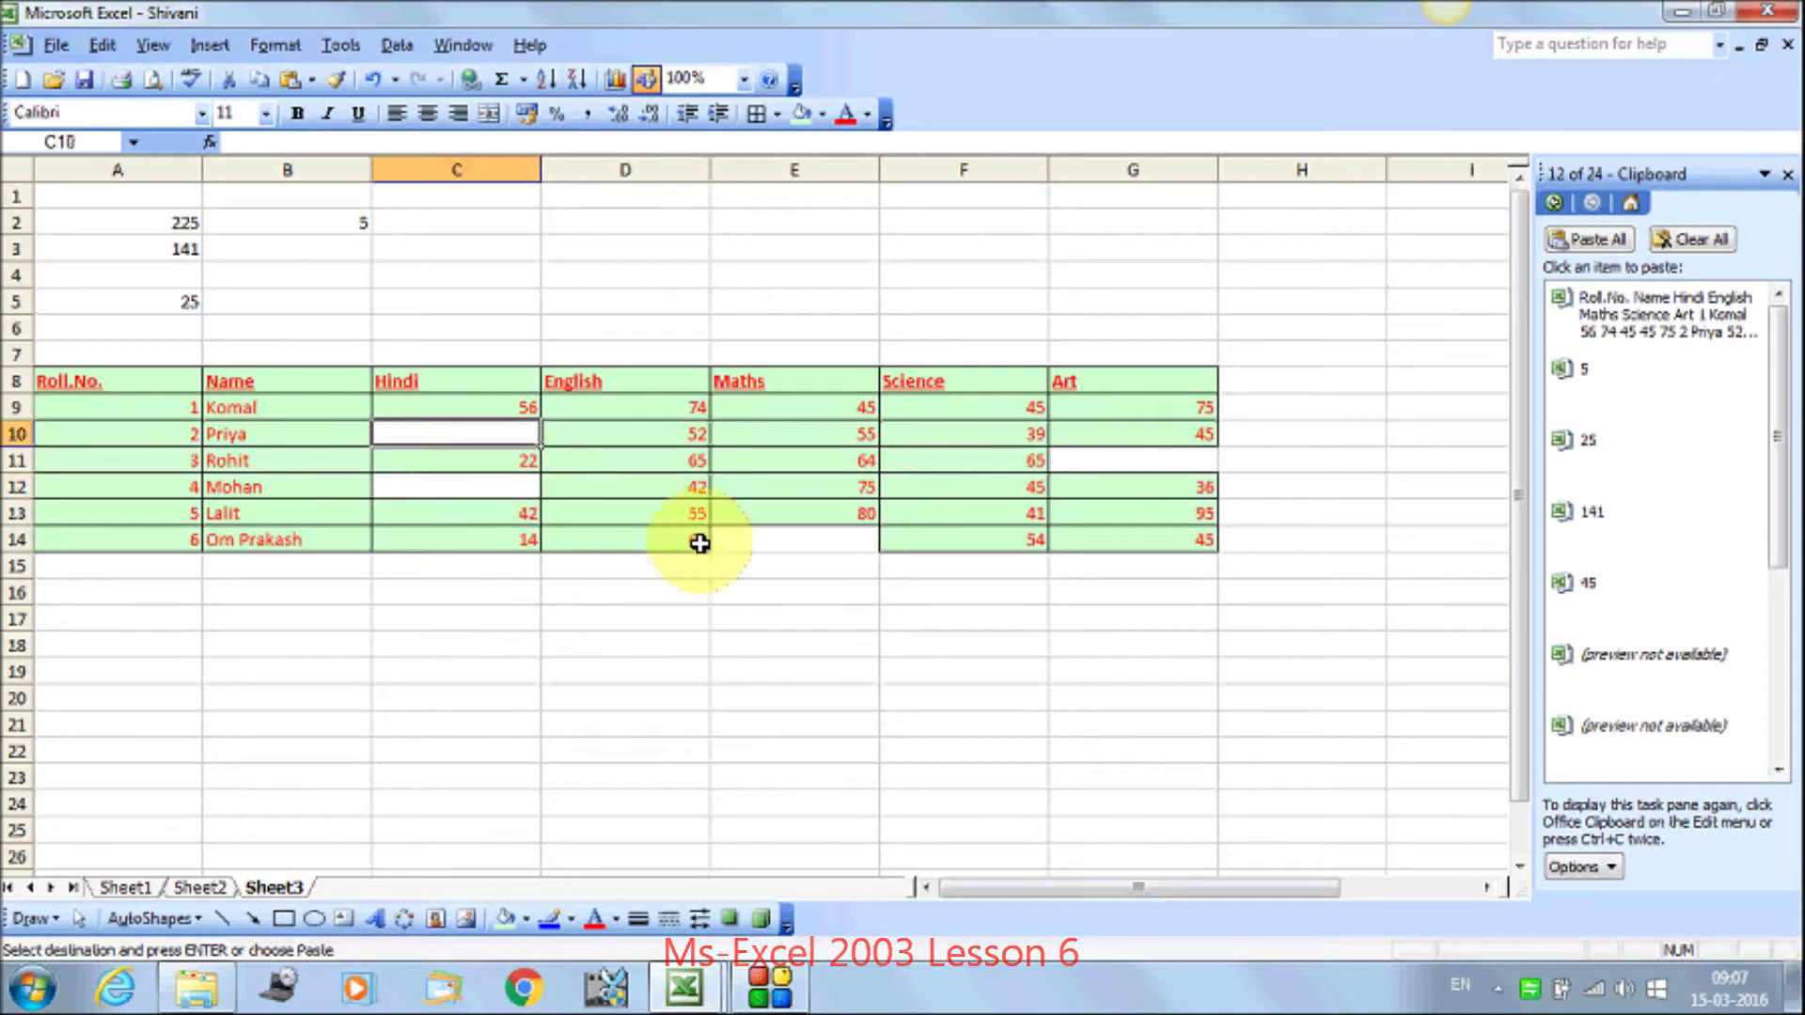
{"action": "left_click", "coordinate": [762, 538]}
{"action": "left_click", "coordinate": [1082, 463]}
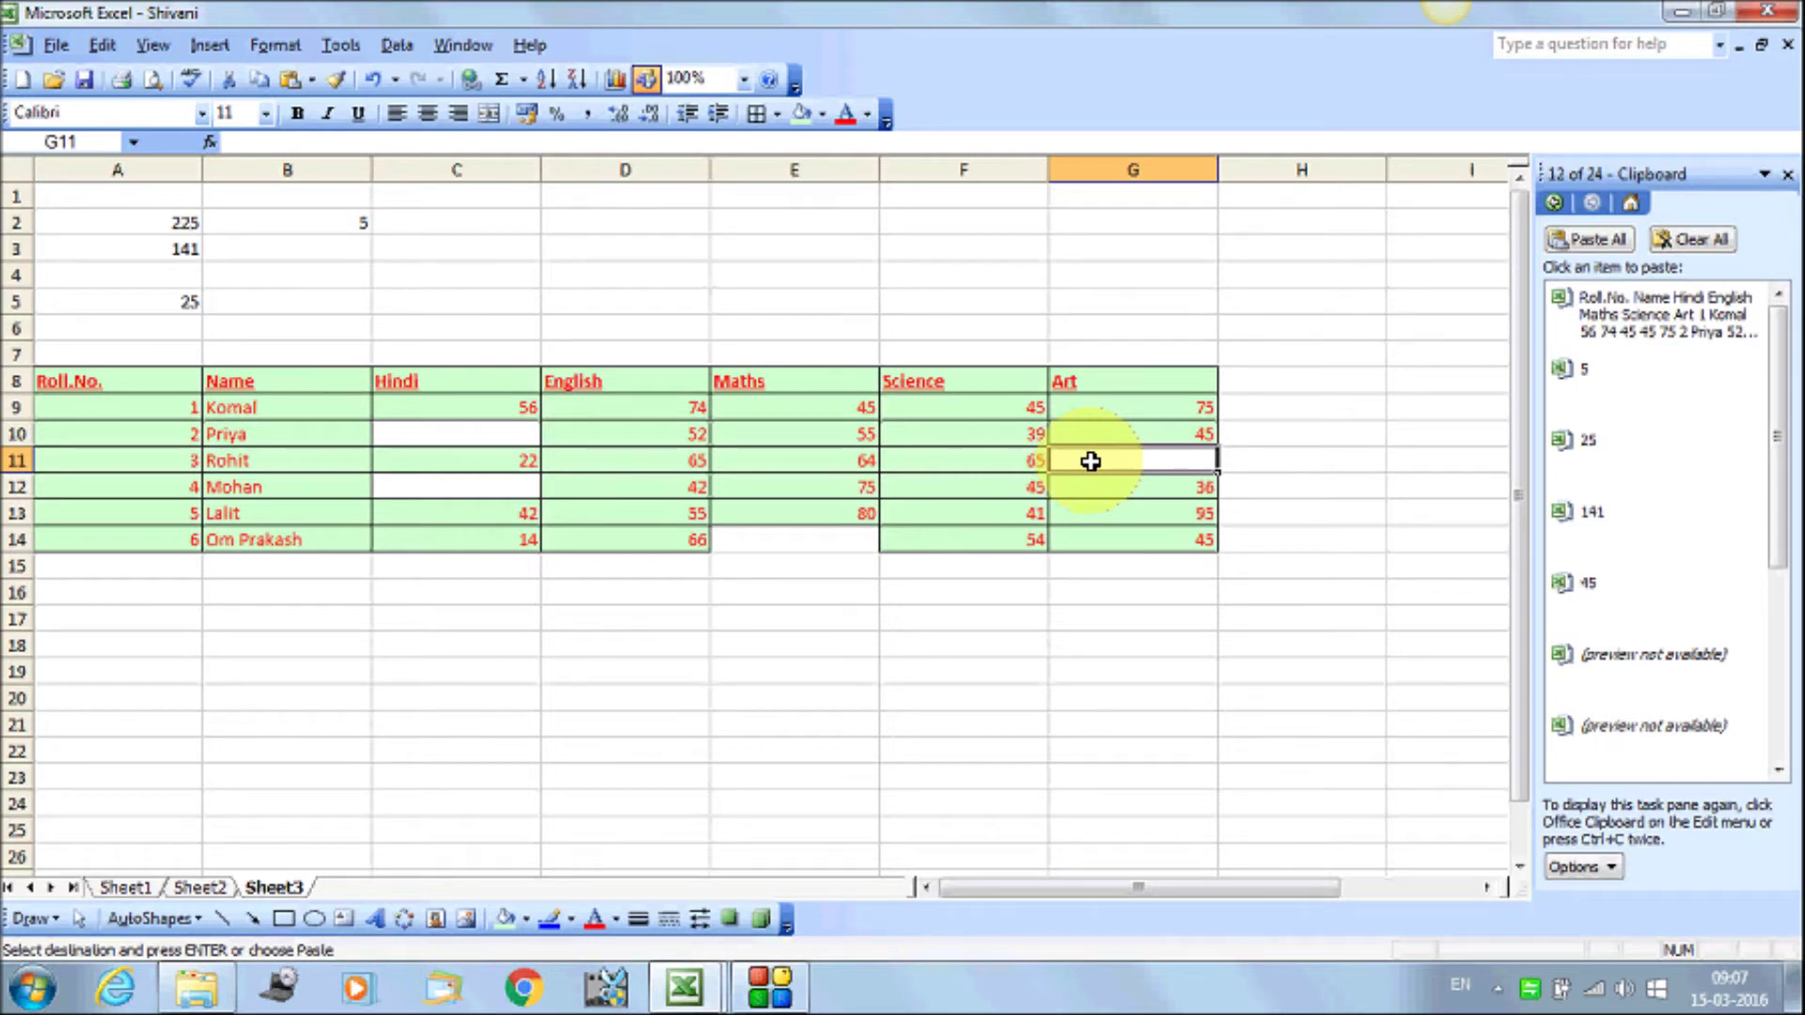
Undo the skip-blanks paste and restore the three cleared marks on Sheet1
{"action": "key", "text": "ctrl+z"}
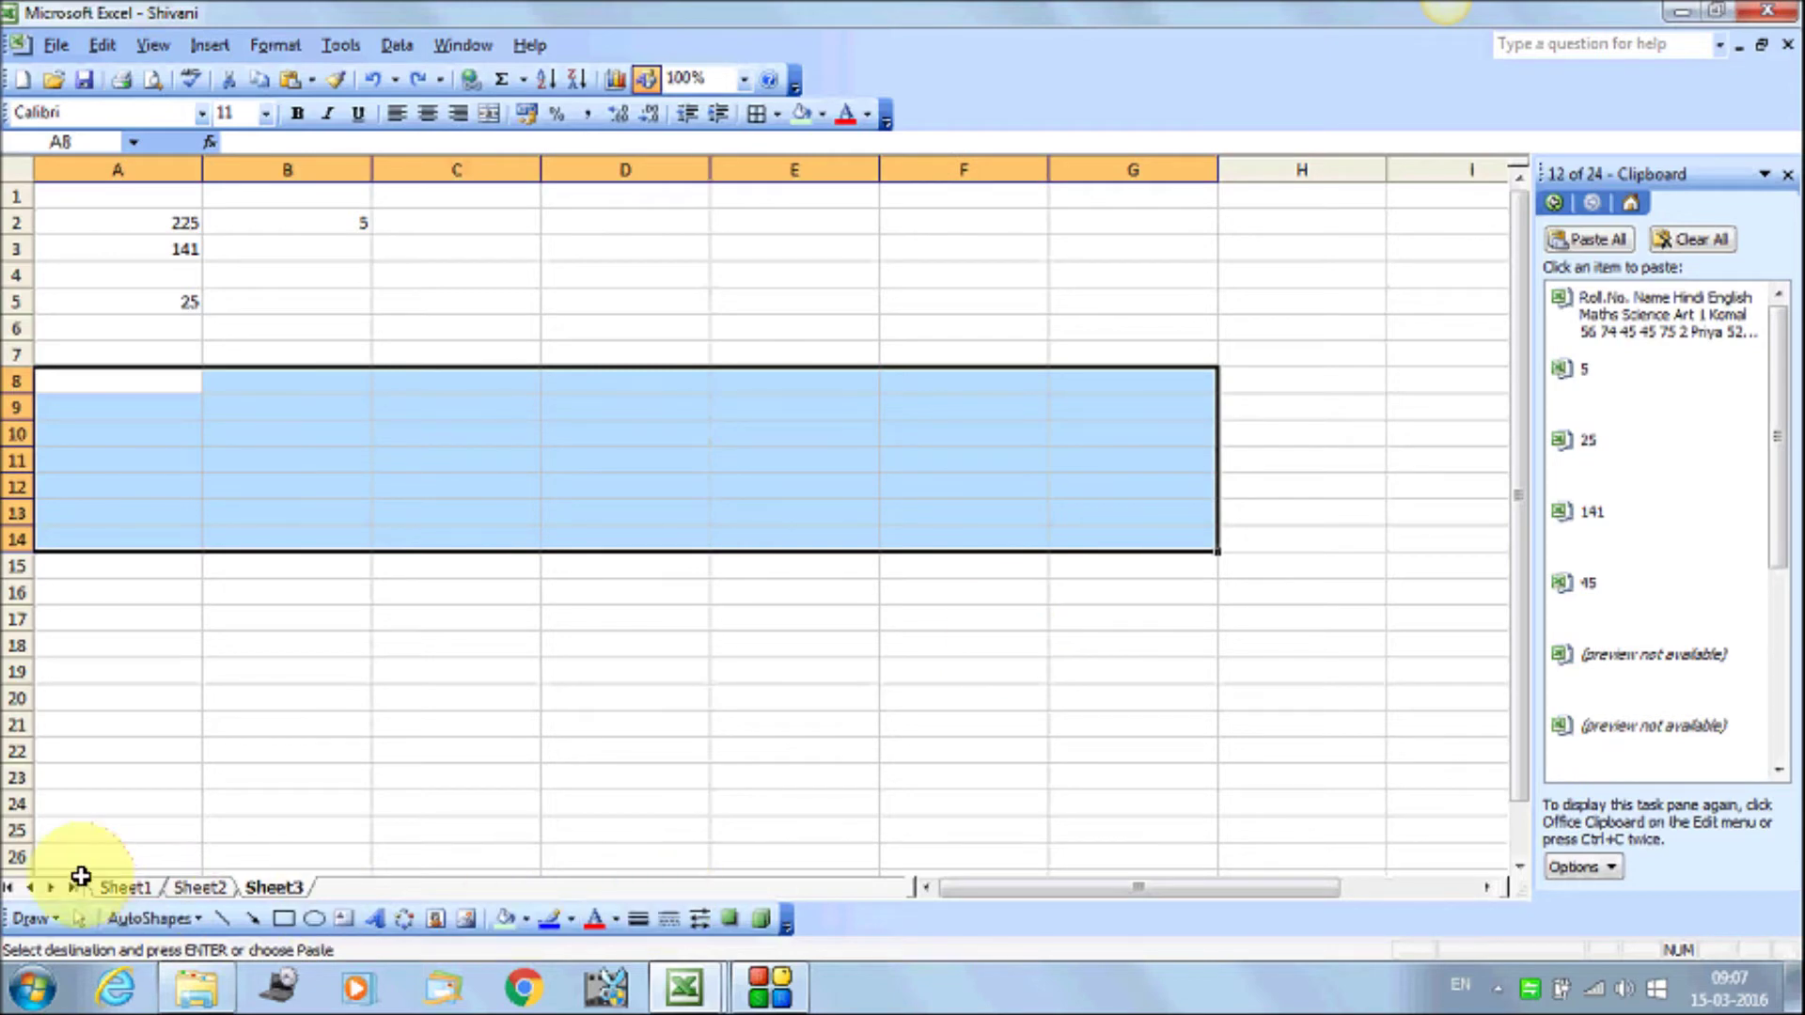
{"action": "left_click", "coordinate": [124, 888]}
{"action": "key", "text": "ctrl+z"}
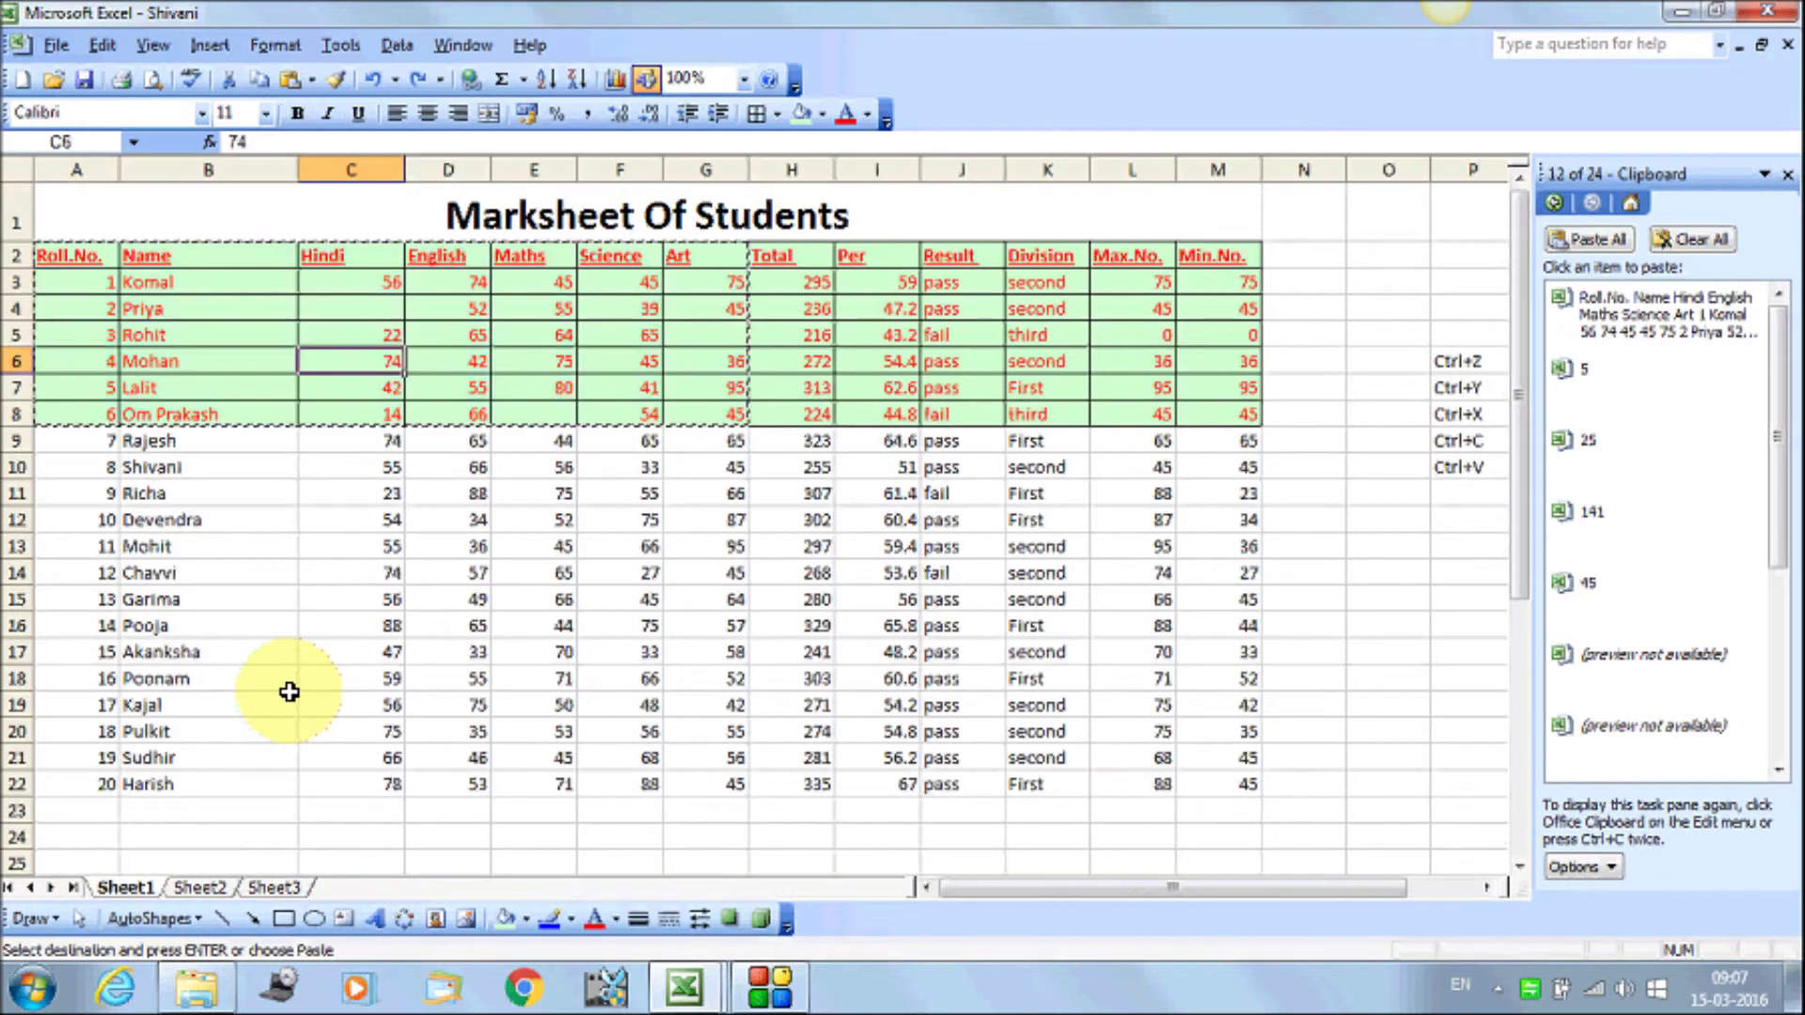
{"action": "key", "text": "ctrl+z"}
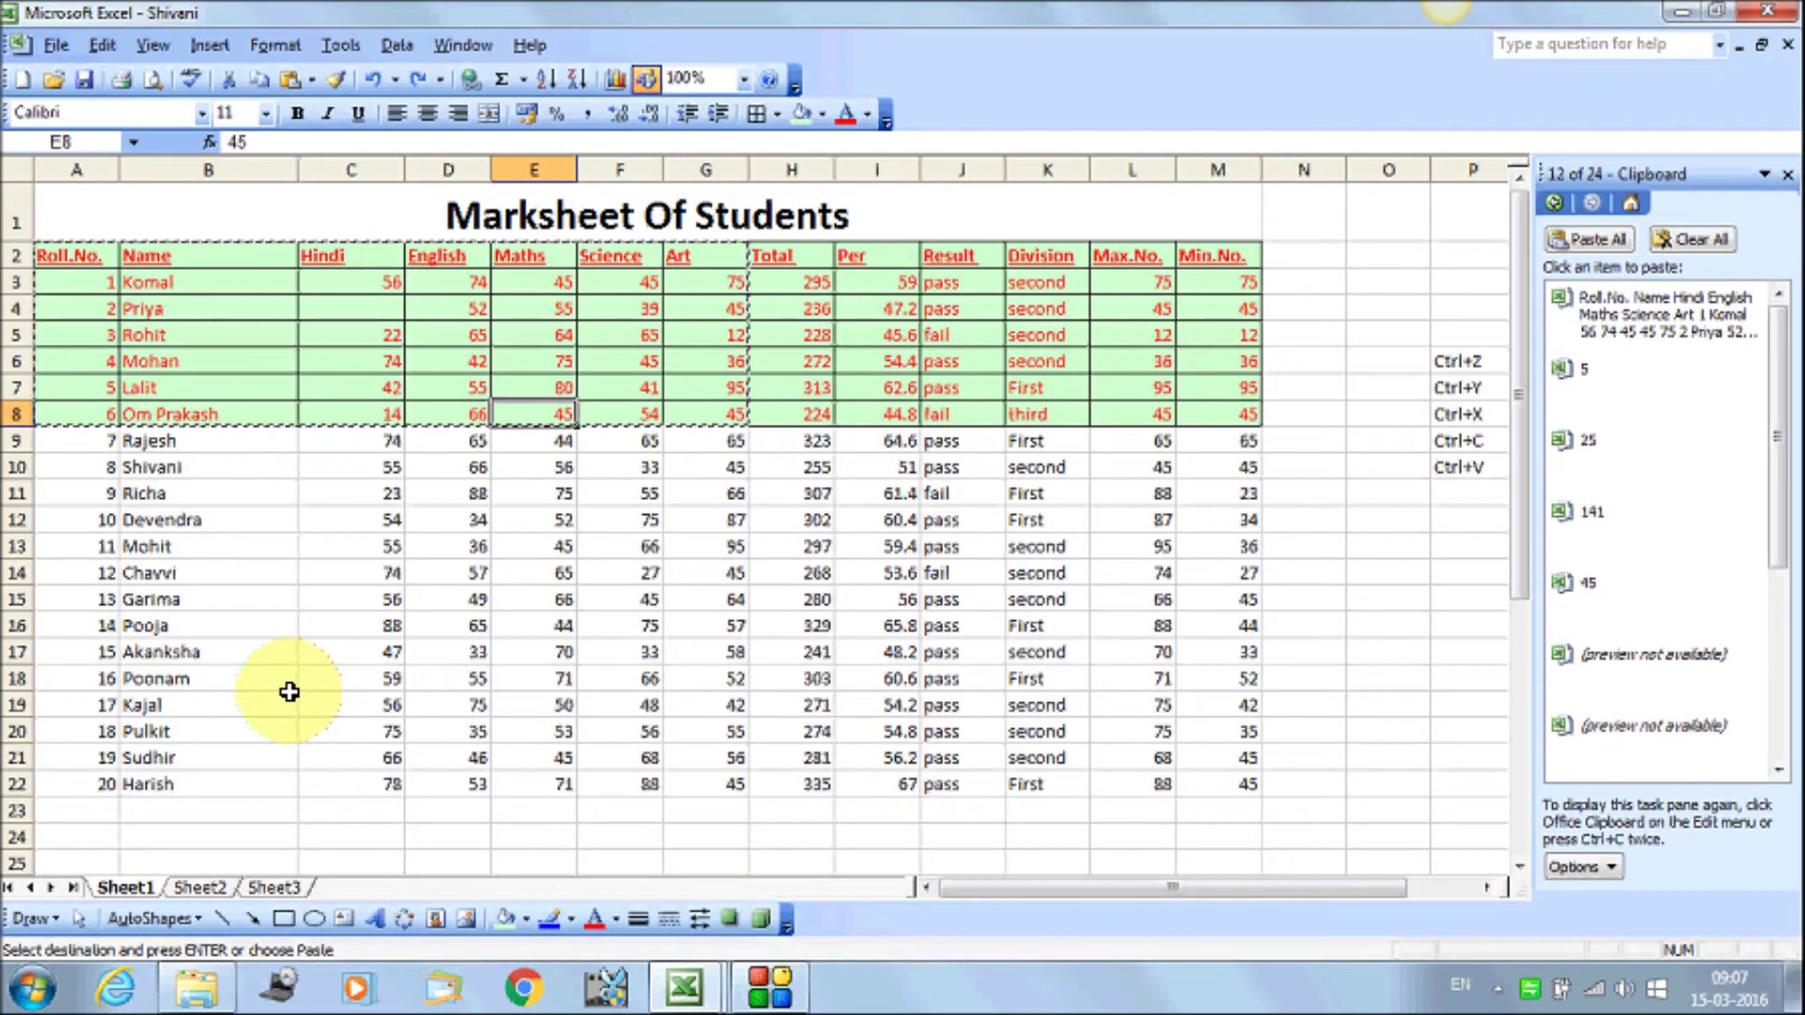
{"action": "key", "text": "ctrl+z"}
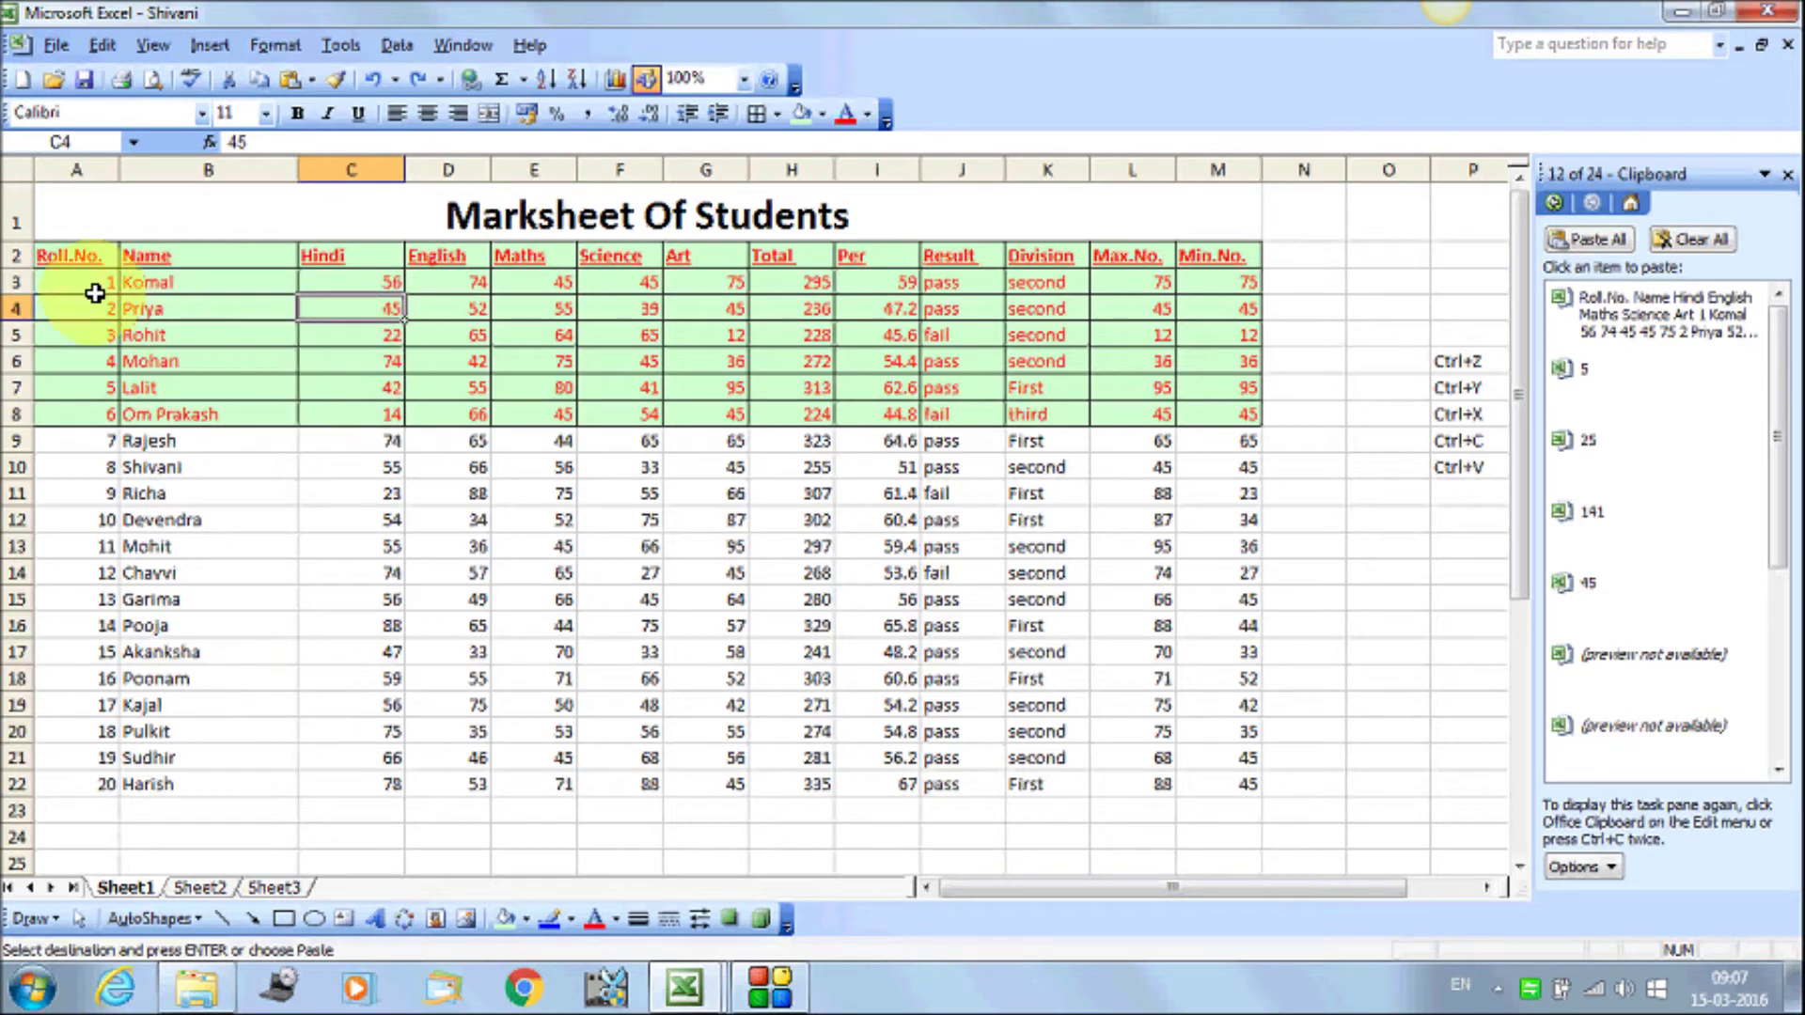
Copy A2:G8 and paste it transposed at Sheet3 A8, subjects down column A
{"action": "mouse_move", "coordinate": [80, 254]}
{"action": "left_mouse_down"}
{"action": "mouse_move", "coordinate": [244, 322]}
{"action": "mouse_move", "coordinate": [715, 414]}
{"action": "left_mouse_up"}
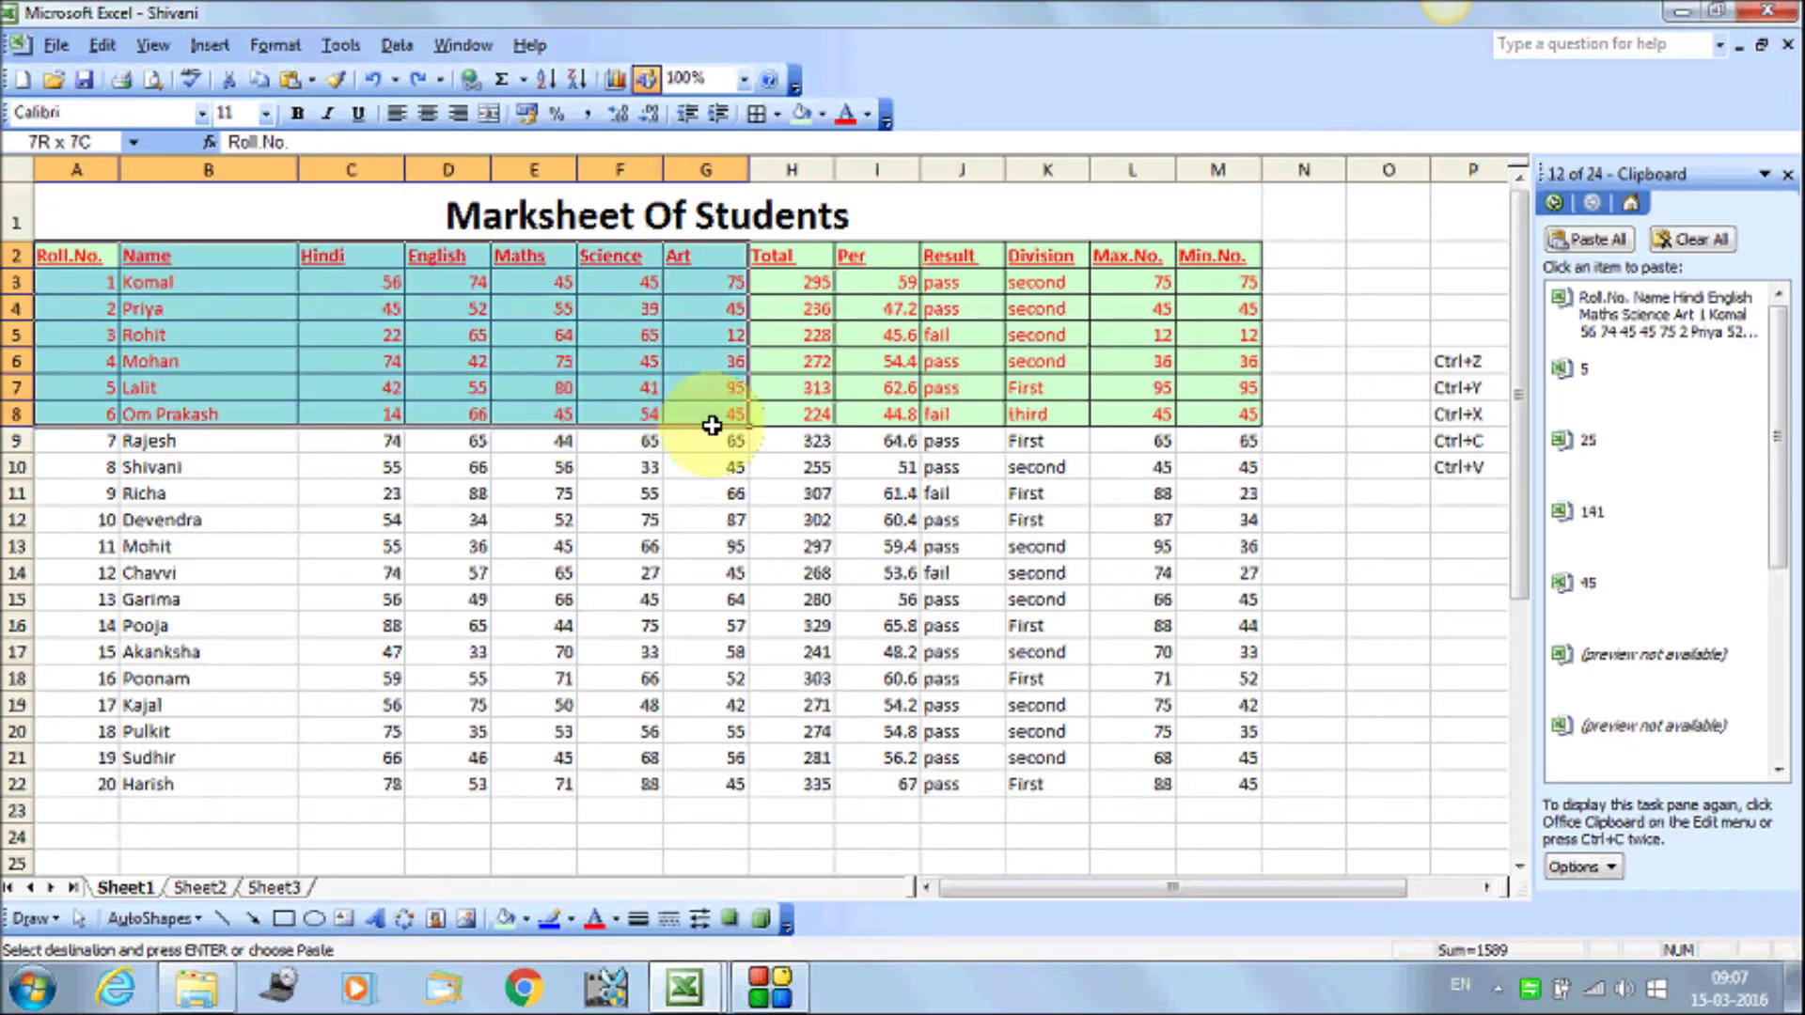
{"action": "left_click", "coordinate": [101, 45]}
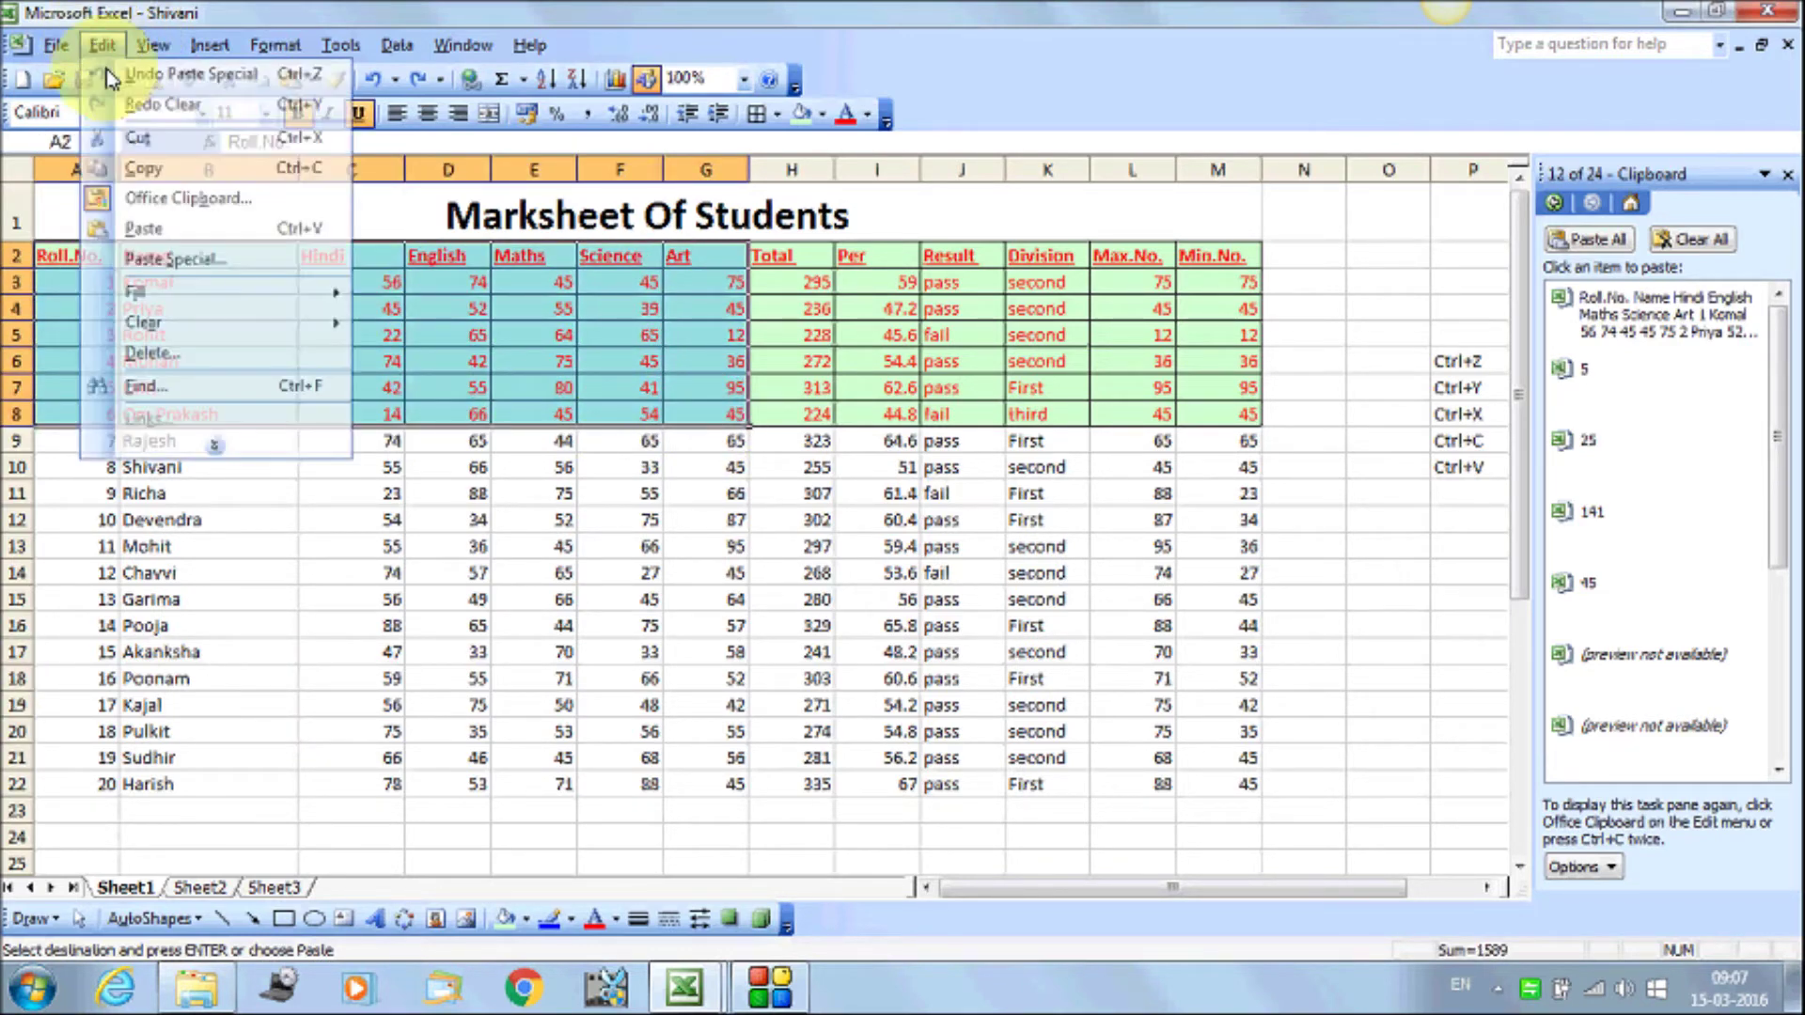
{"action": "left_click", "coordinate": [141, 166]}
{"action": "left_click", "coordinate": [273, 885]}
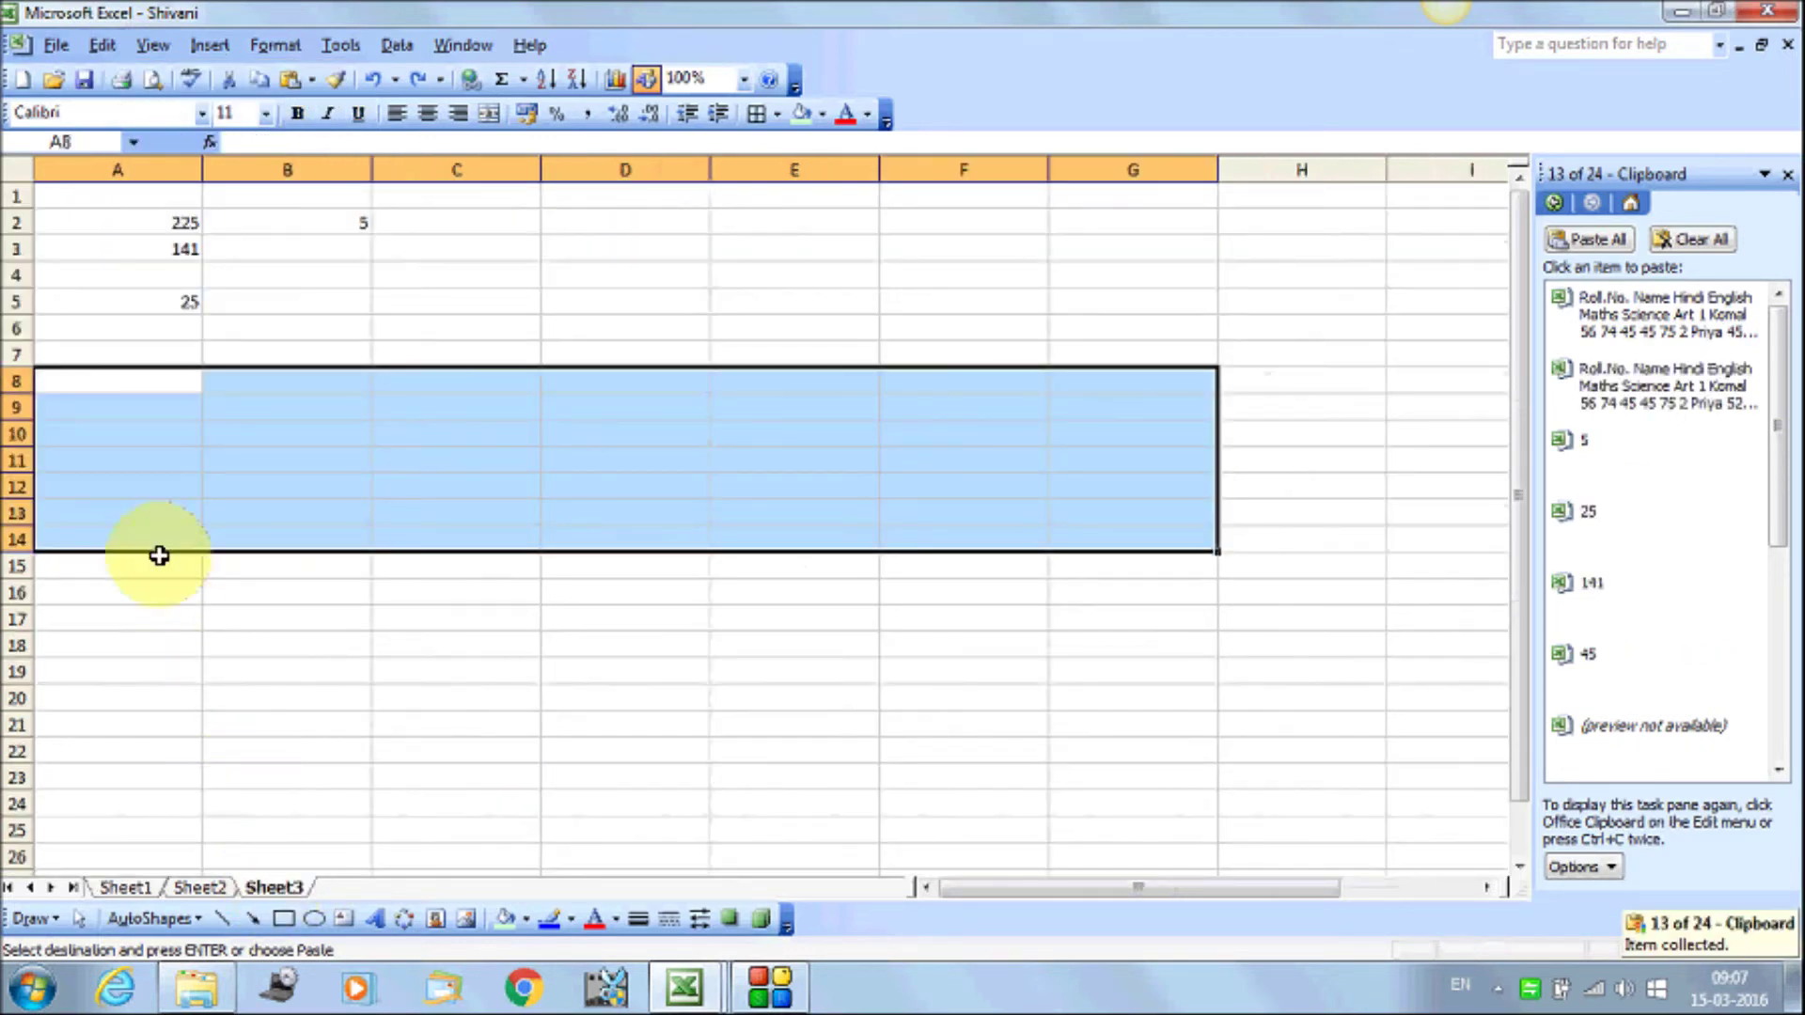
{"action": "left_click", "coordinate": [113, 397]}
{"action": "left_click", "coordinate": [113, 380]}
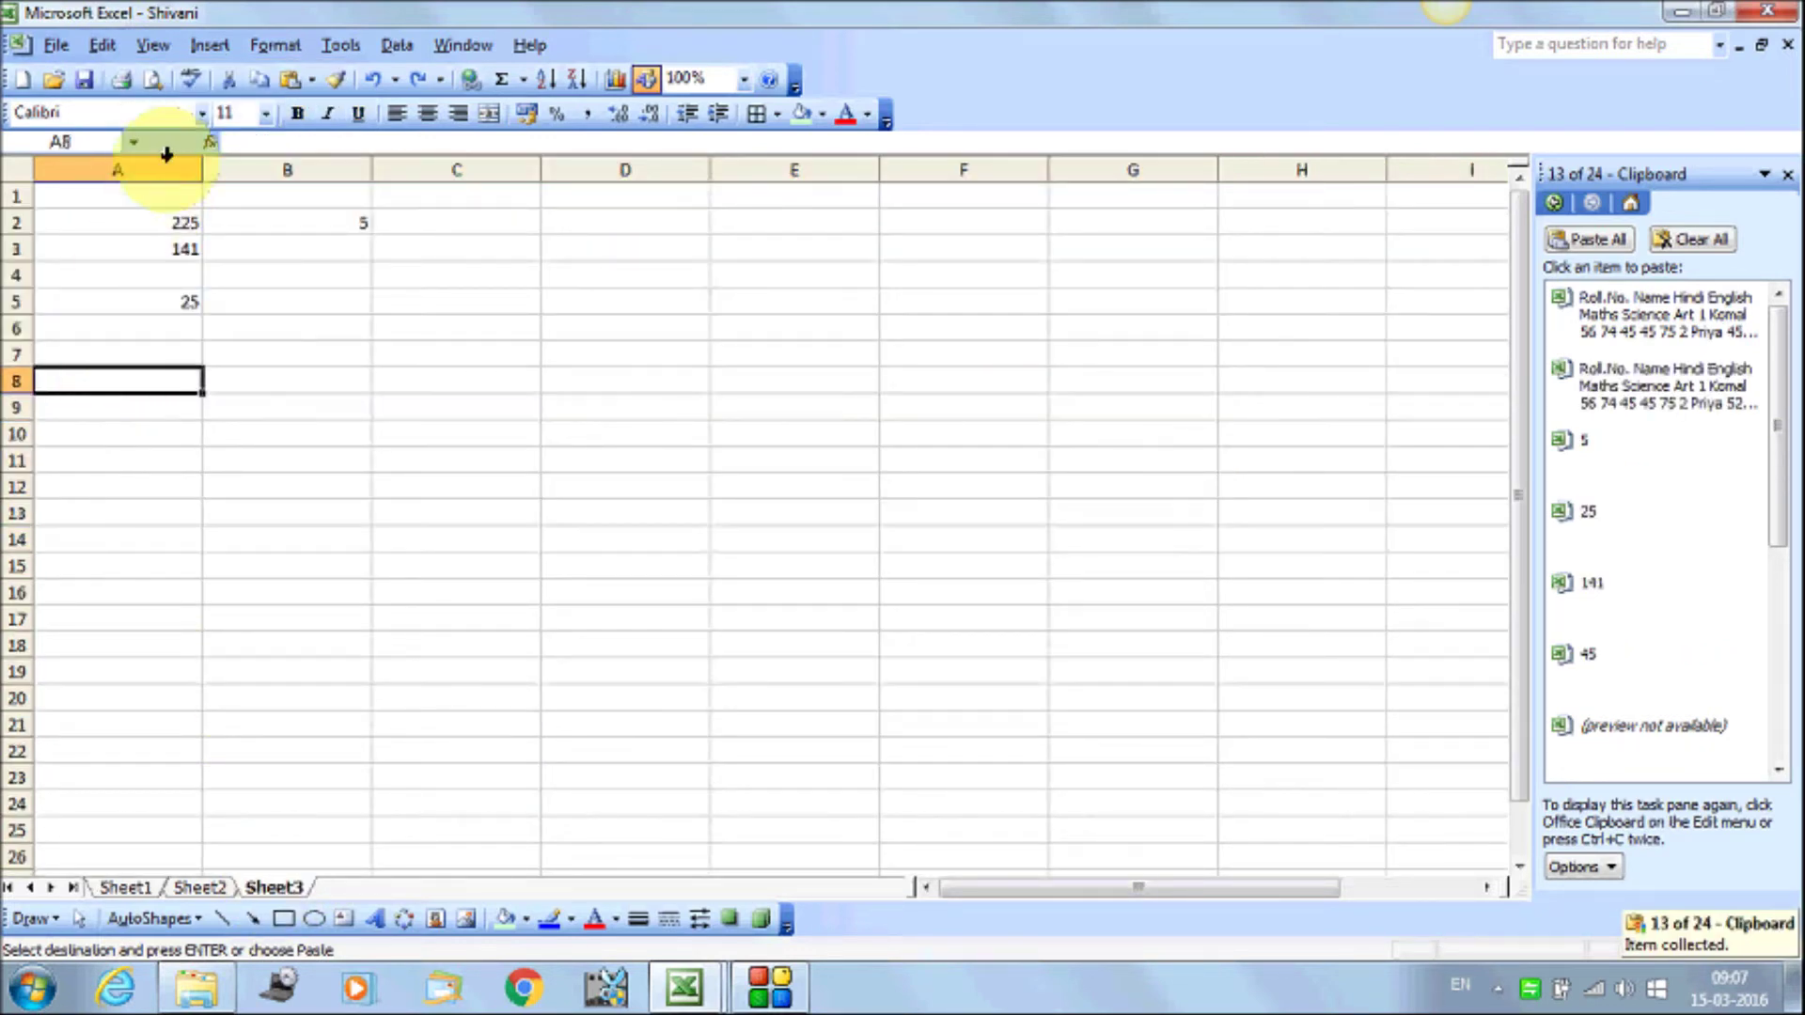
{"action": "left_click", "coordinate": [98, 53]}
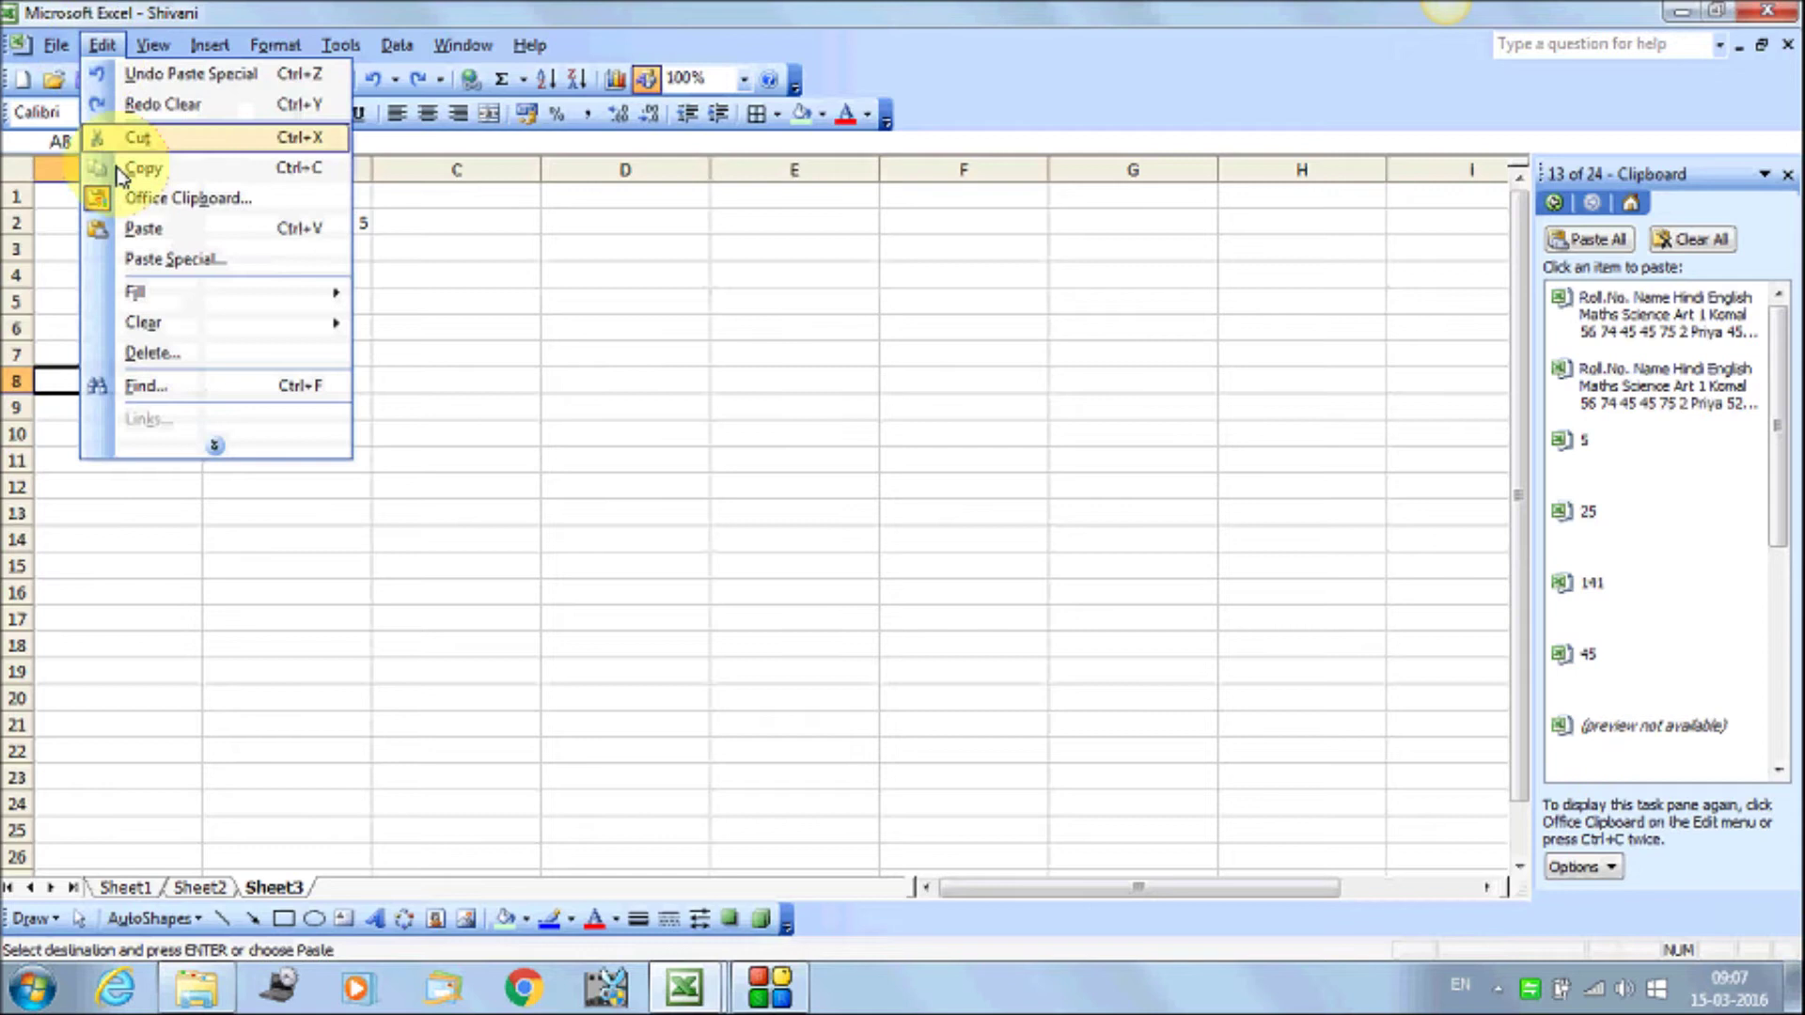
{"action": "left_click", "coordinate": [141, 261]}
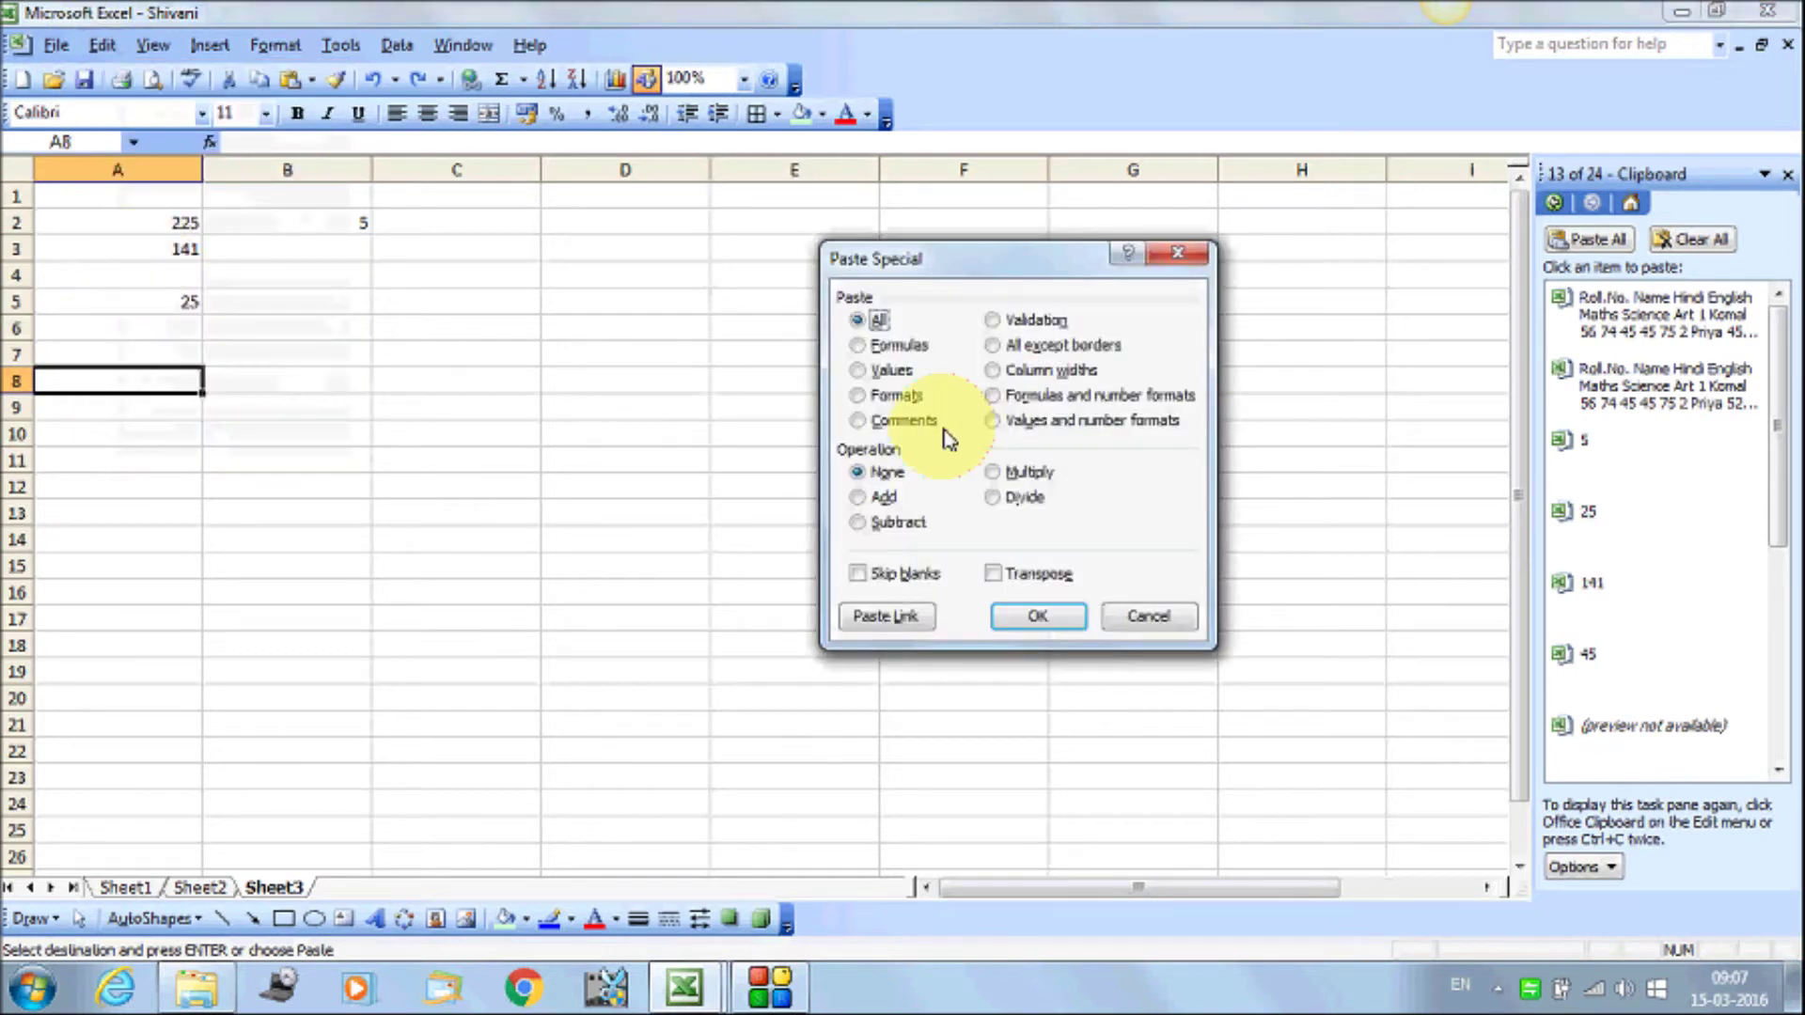
{"action": "left_click", "coordinate": [1038, 584]}
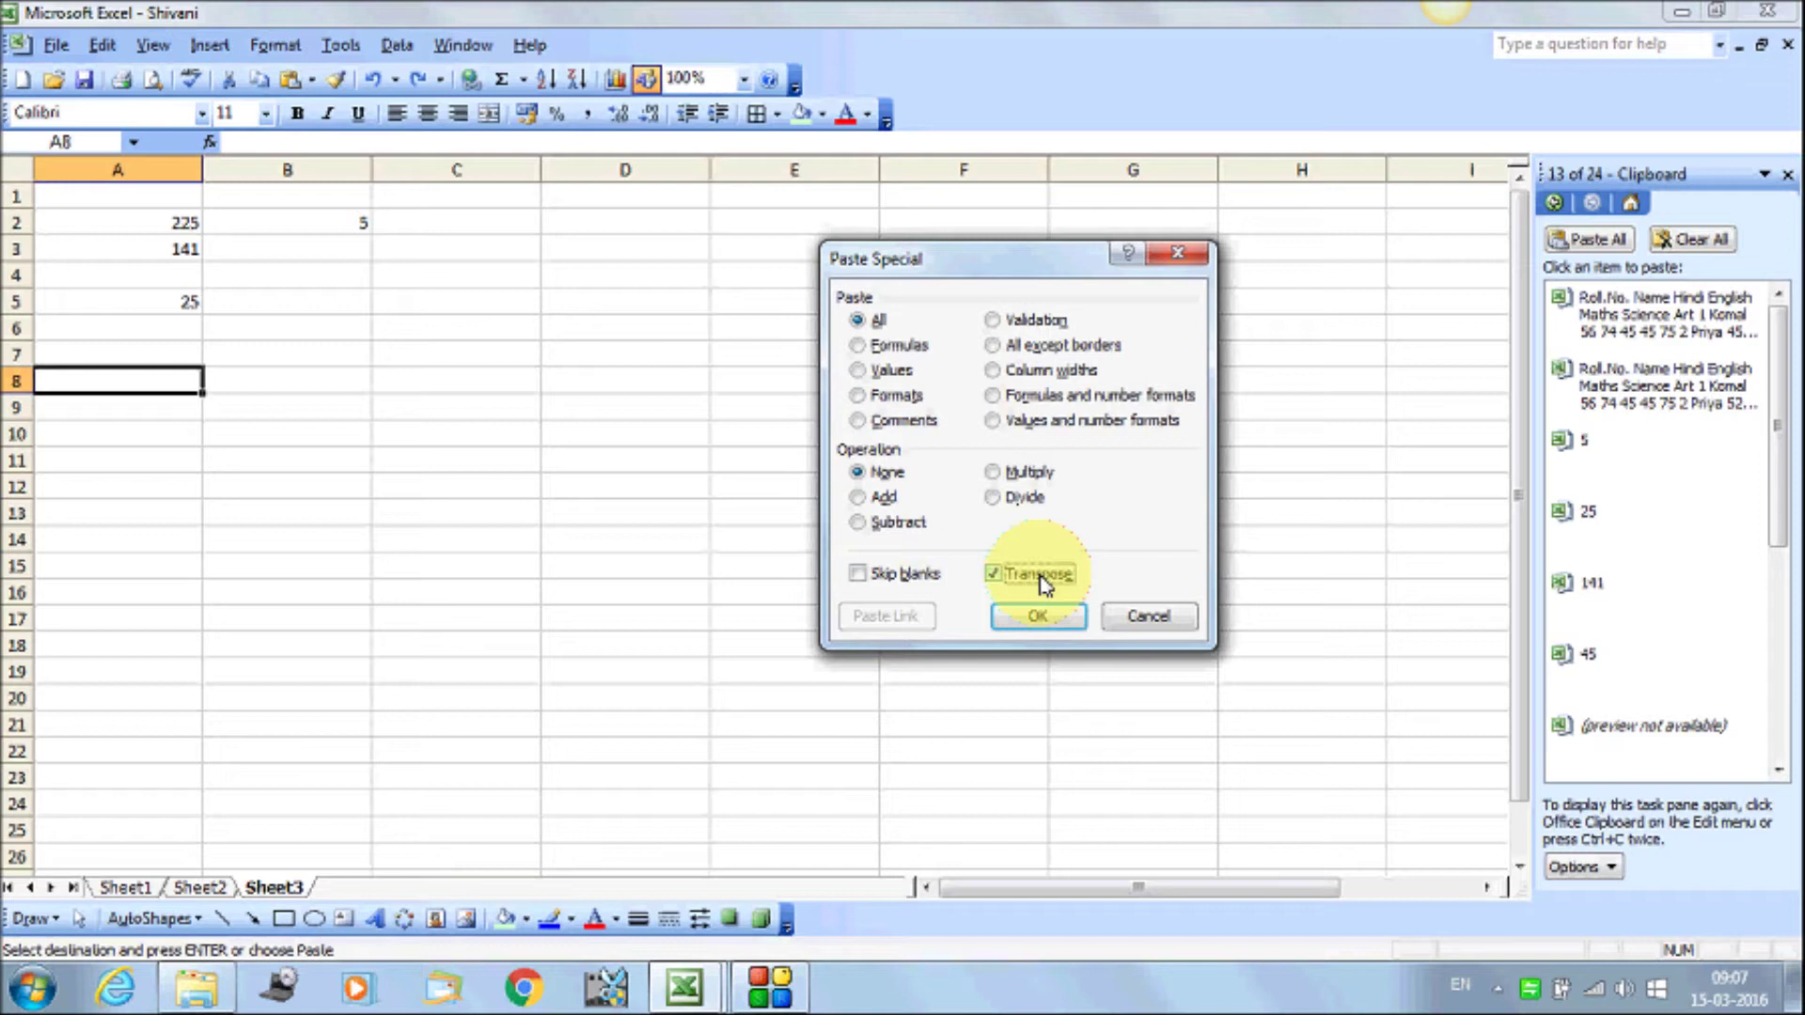
{"action": "left_click", "coordinate": [1038, 616]}
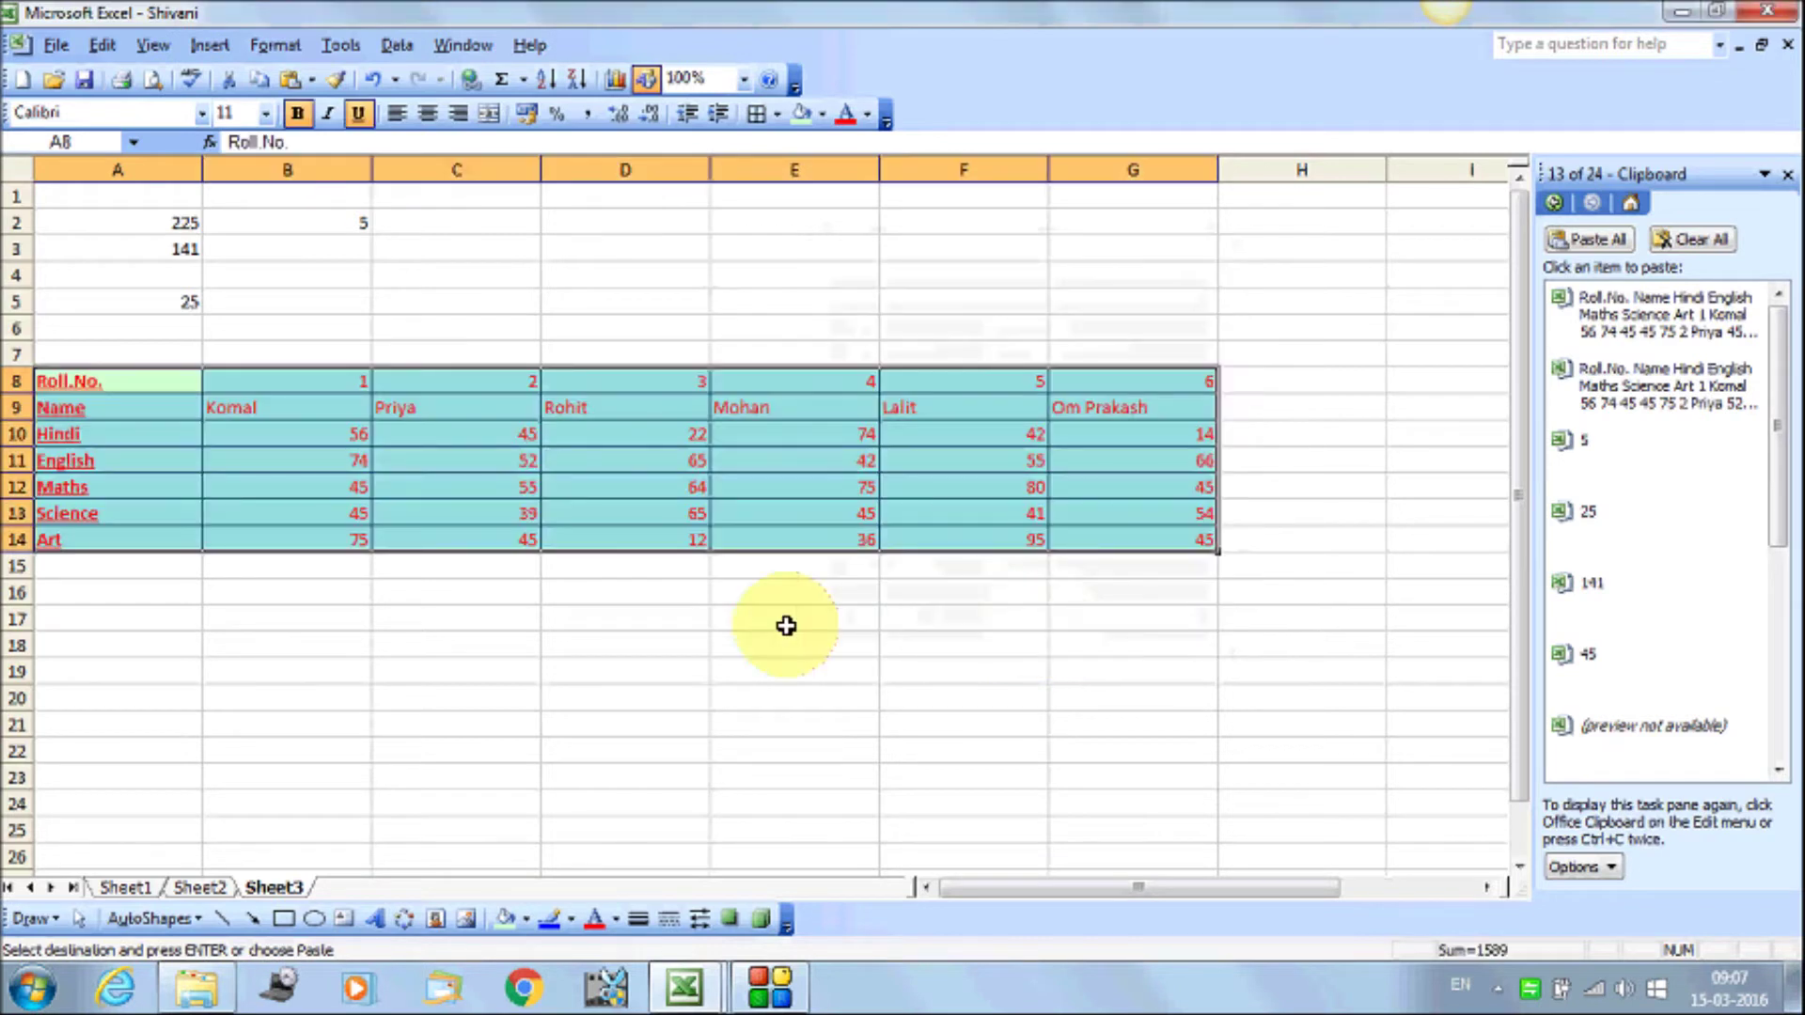
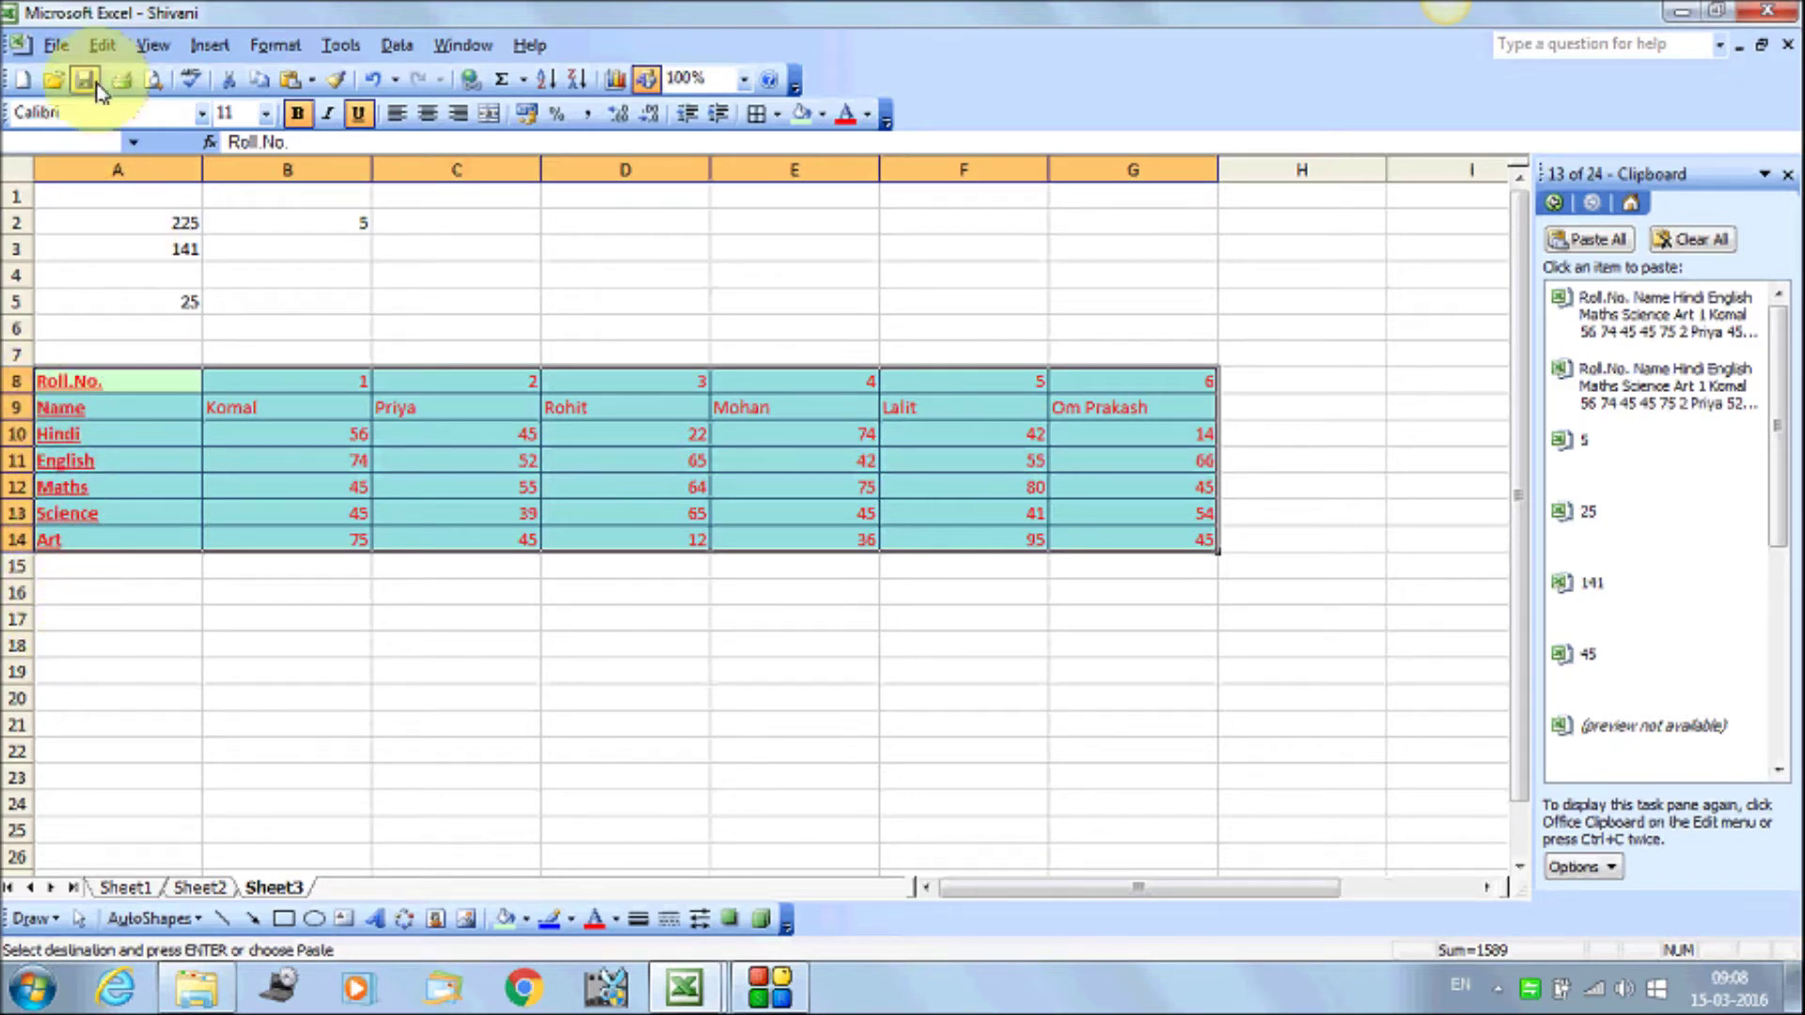
Open the Paste Special options, then dismiss them without pasting anything
{"action": "left_click", "coordinate": [102, 44]}
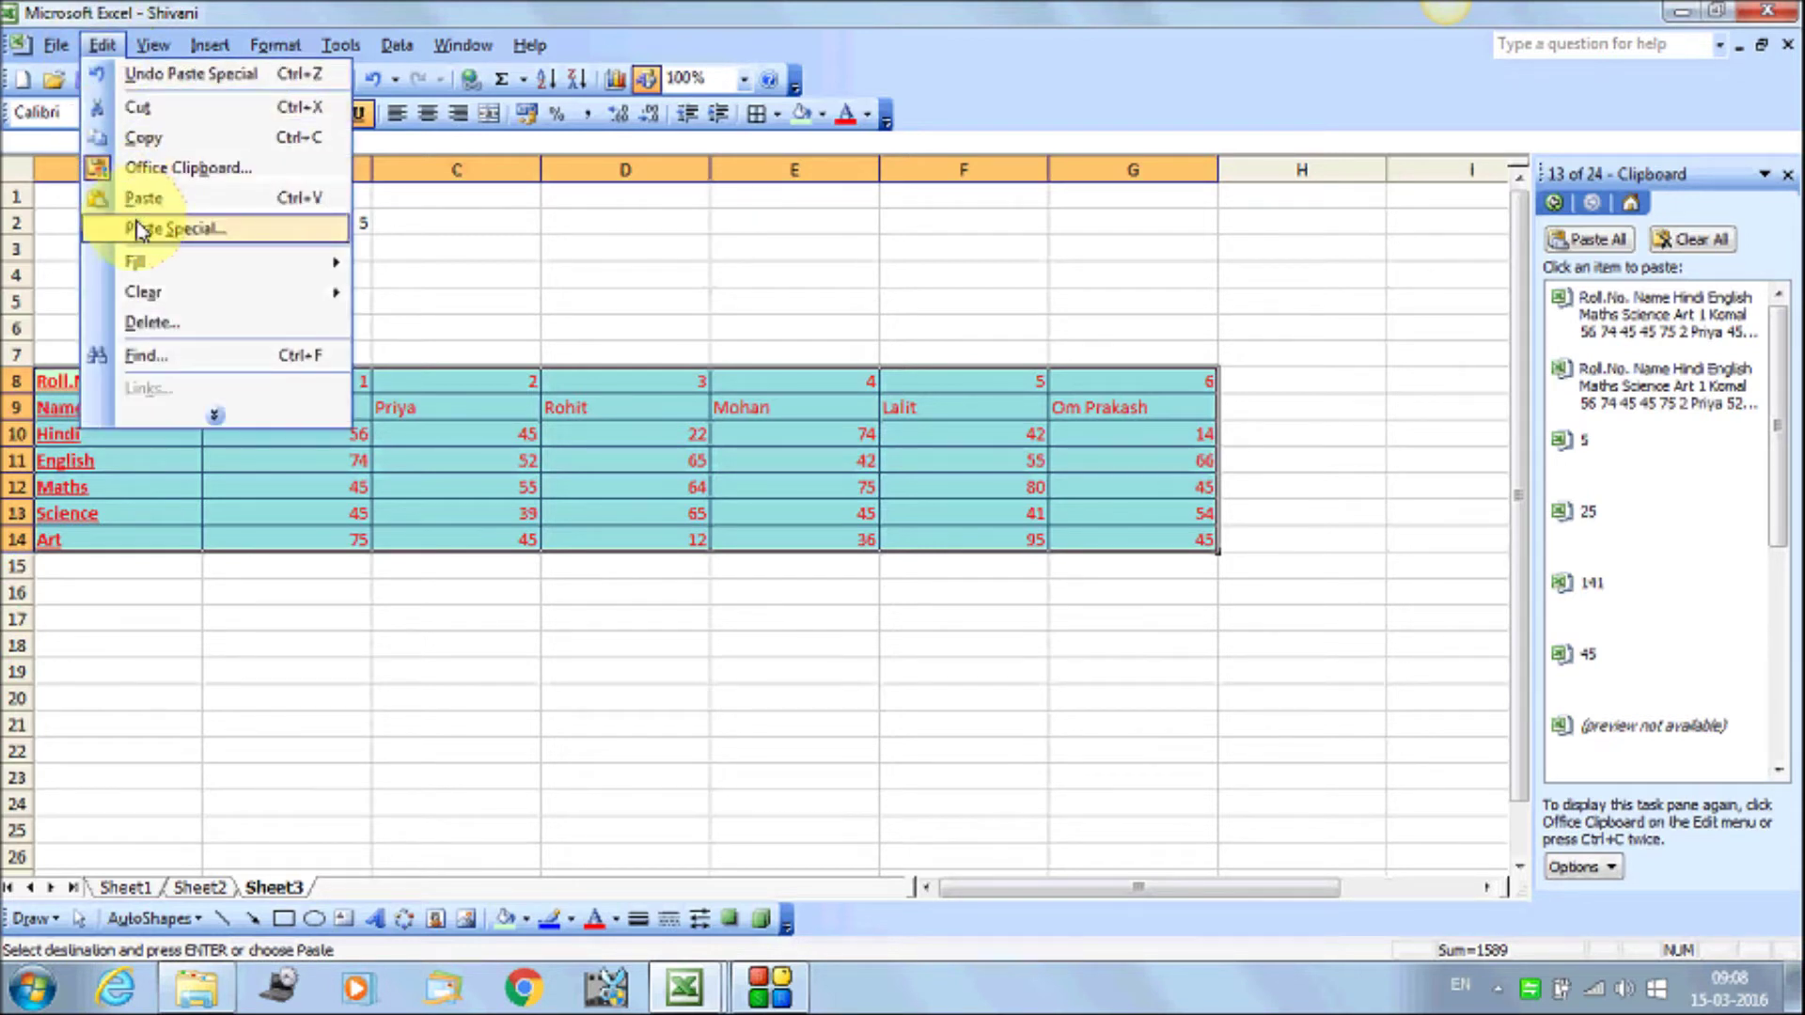
{"action": "left_click", "coordinate": [156, 229]}
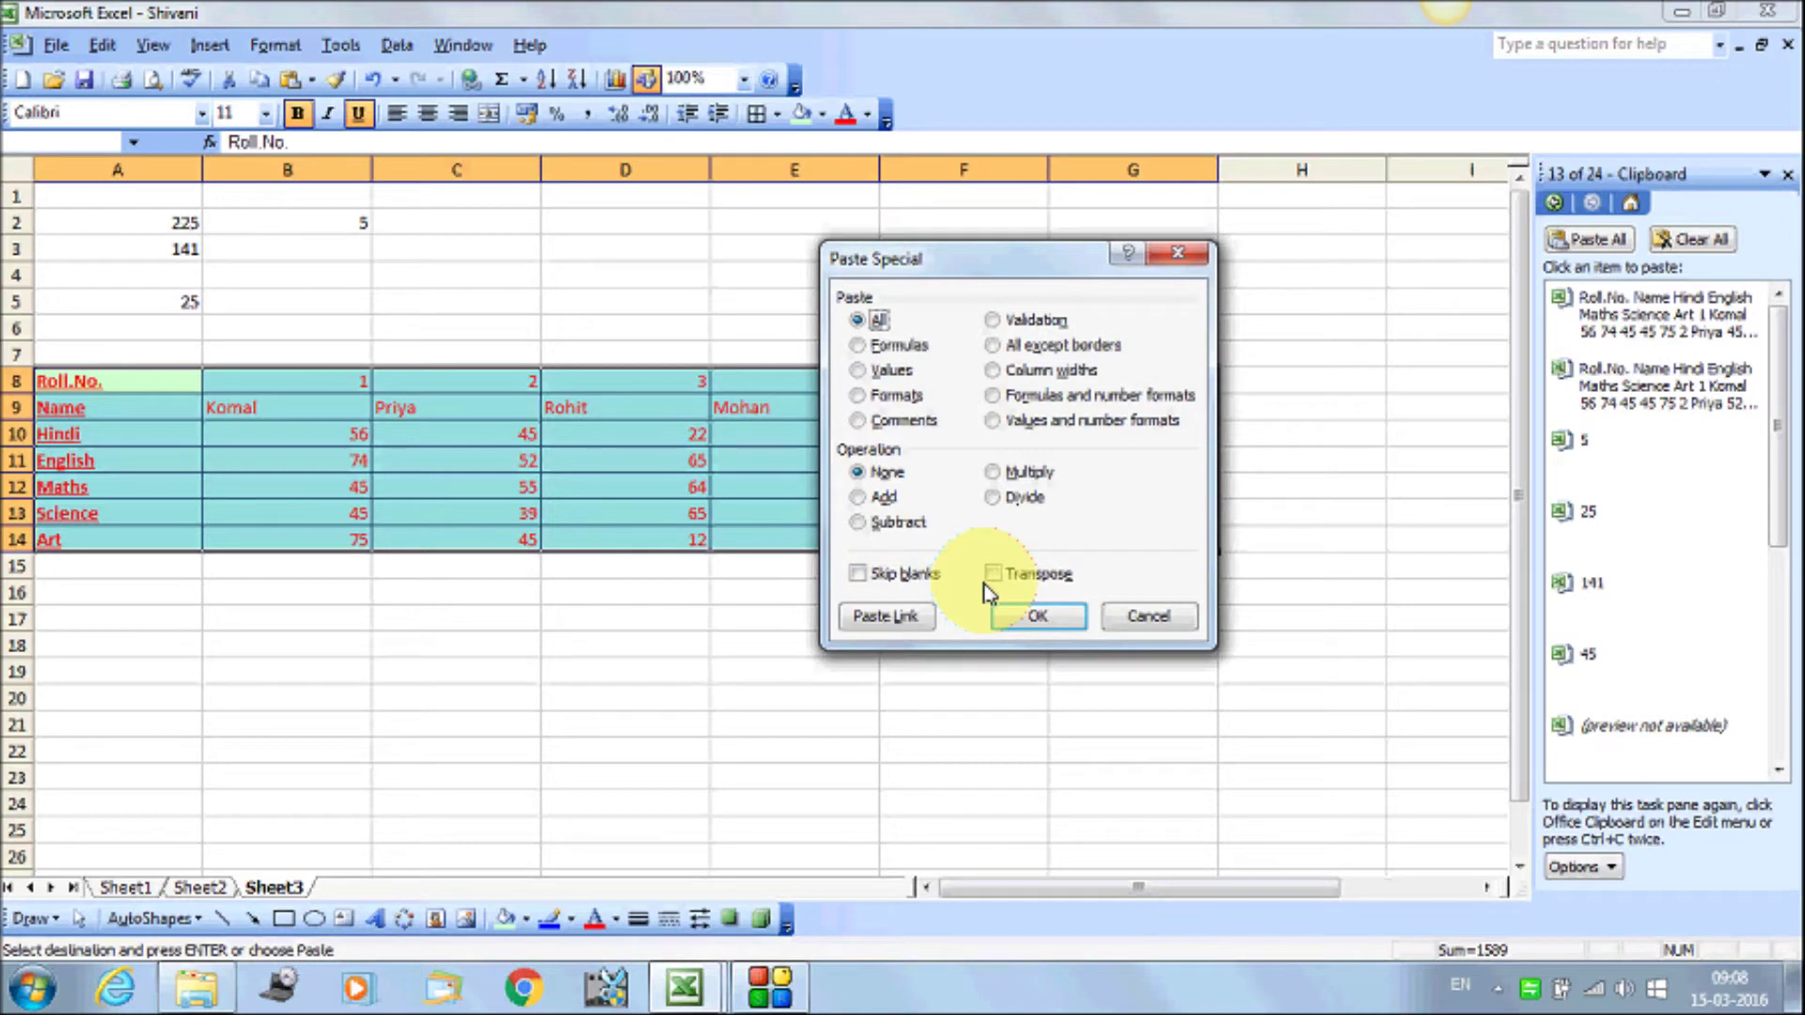
{"action": "left_click_drag", "start_coordinate": [990, 269], "coordinate": [919, 252]}
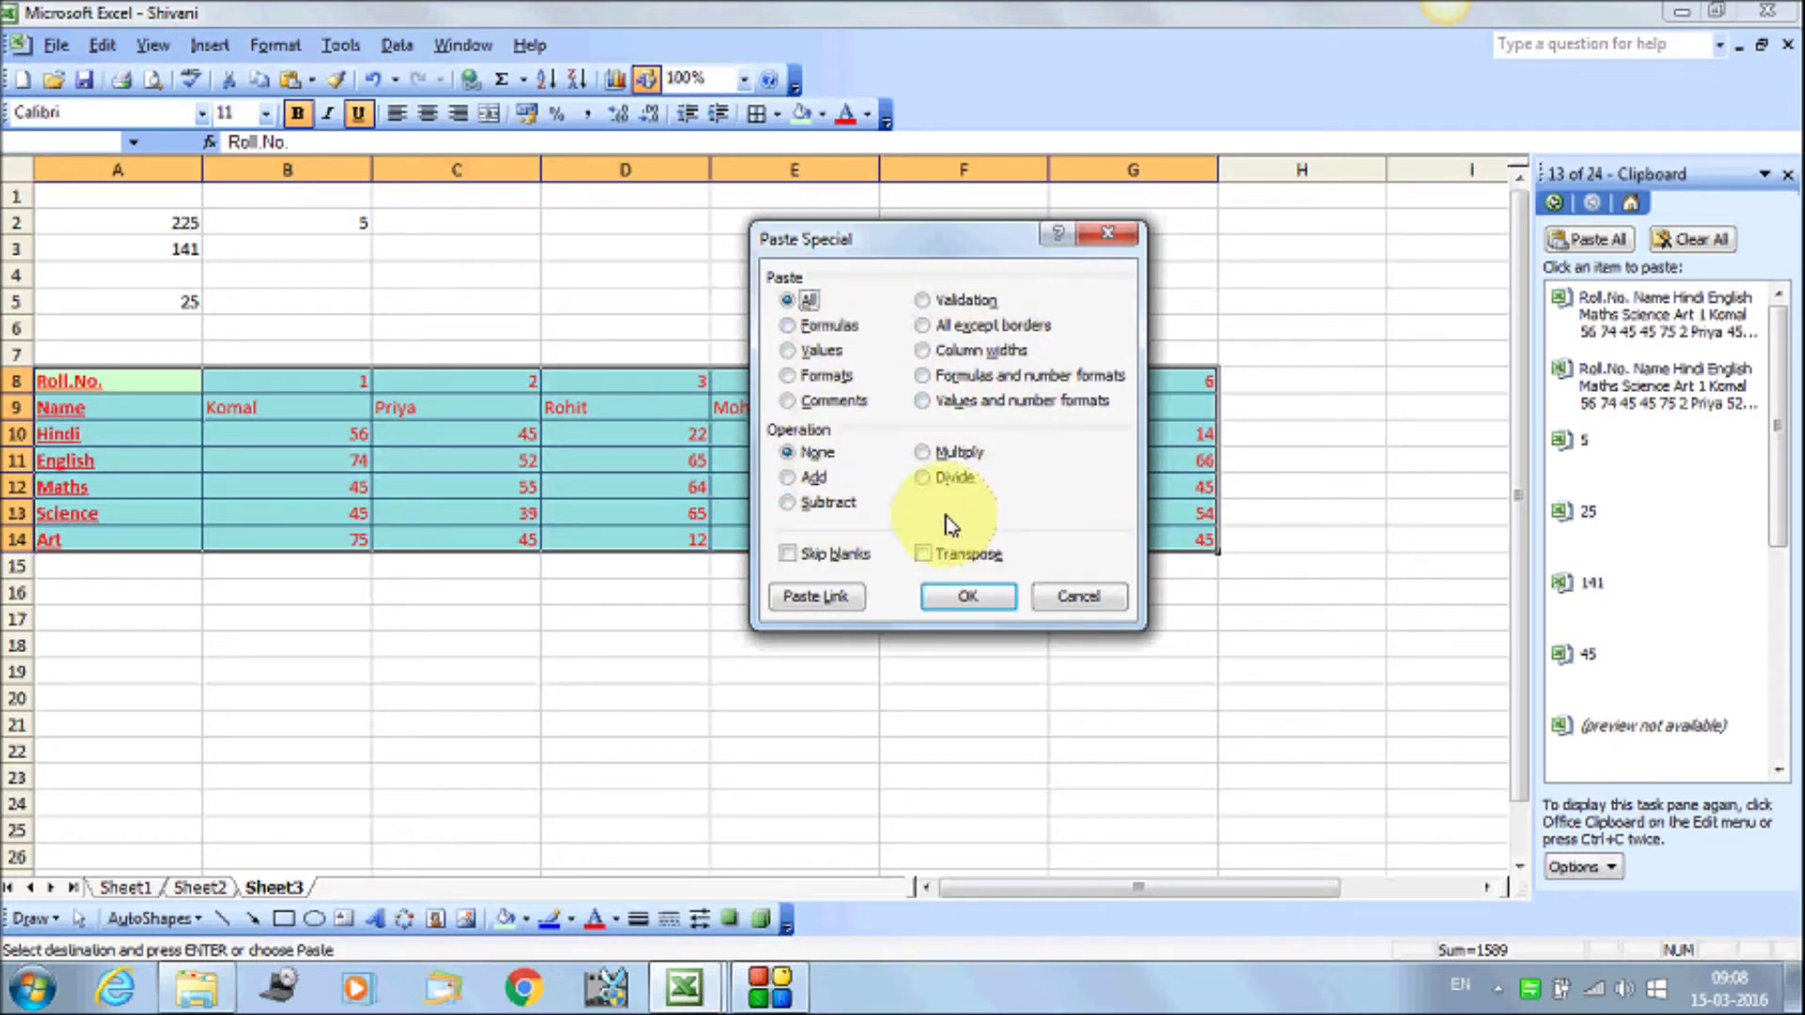
{"action": "left_click", "coordinate": [1081, 598]}
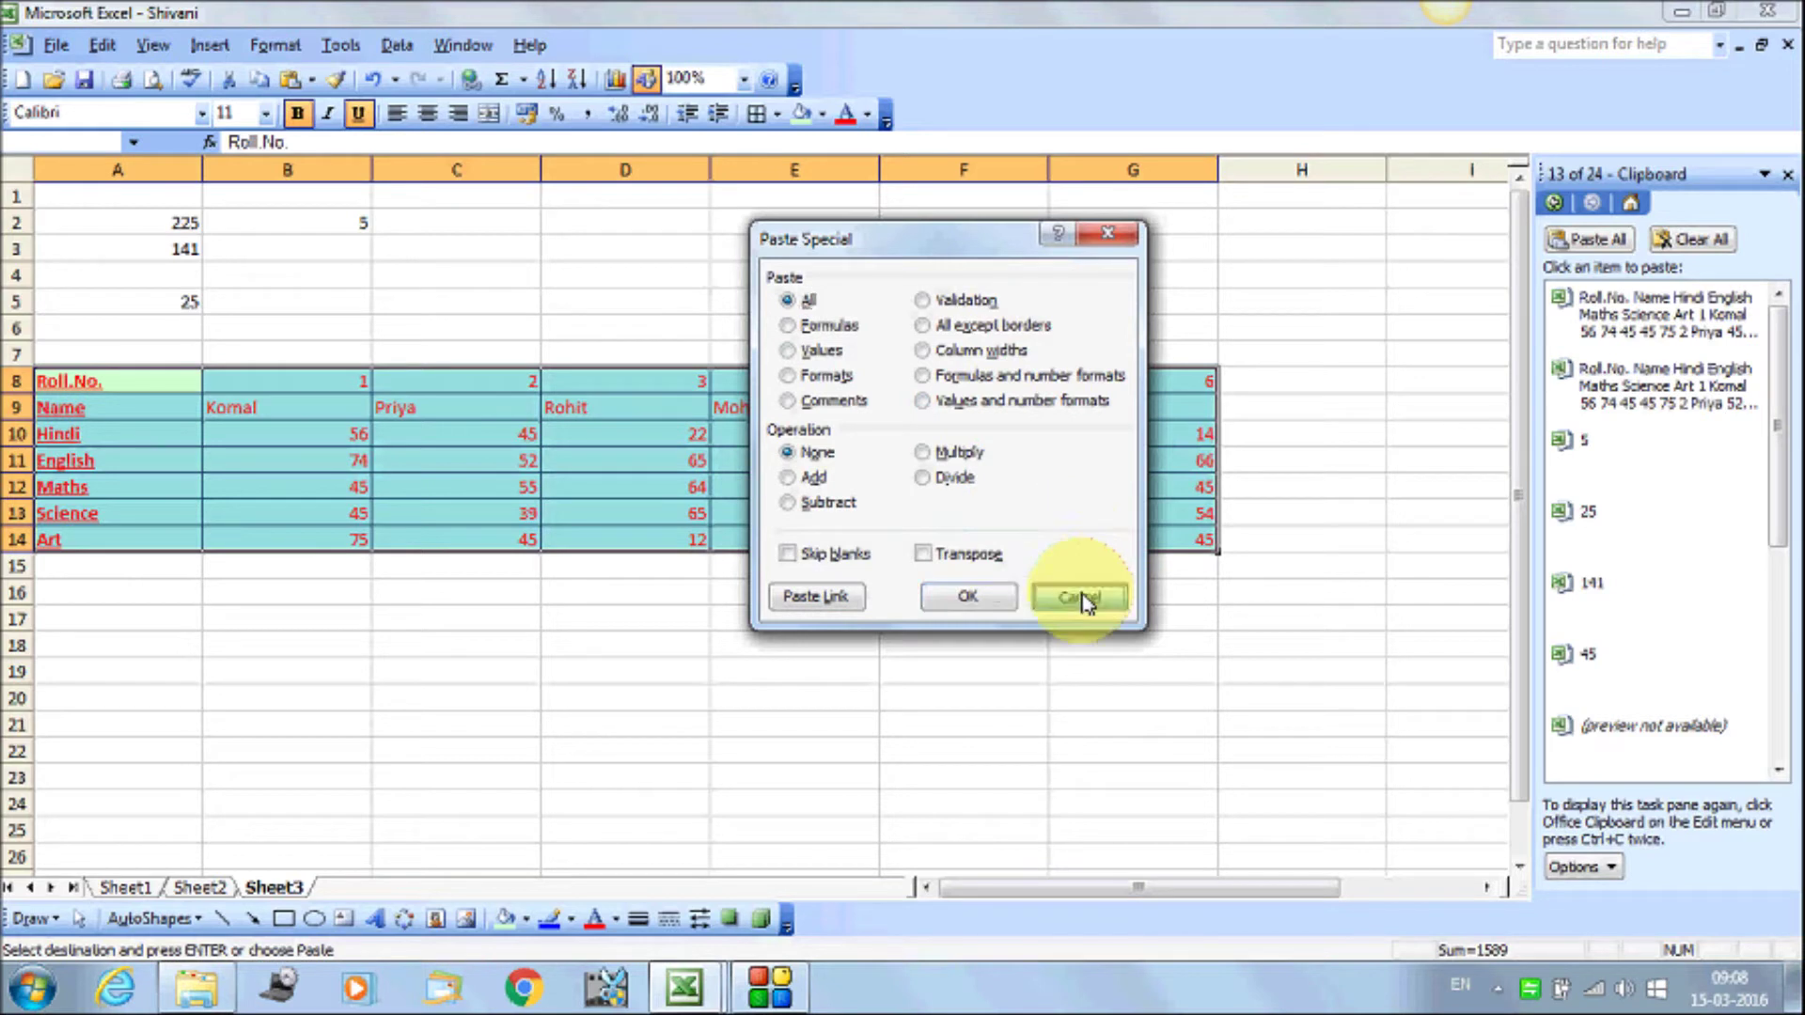
{"action": "left_click", "coordinate": [451, 575]}
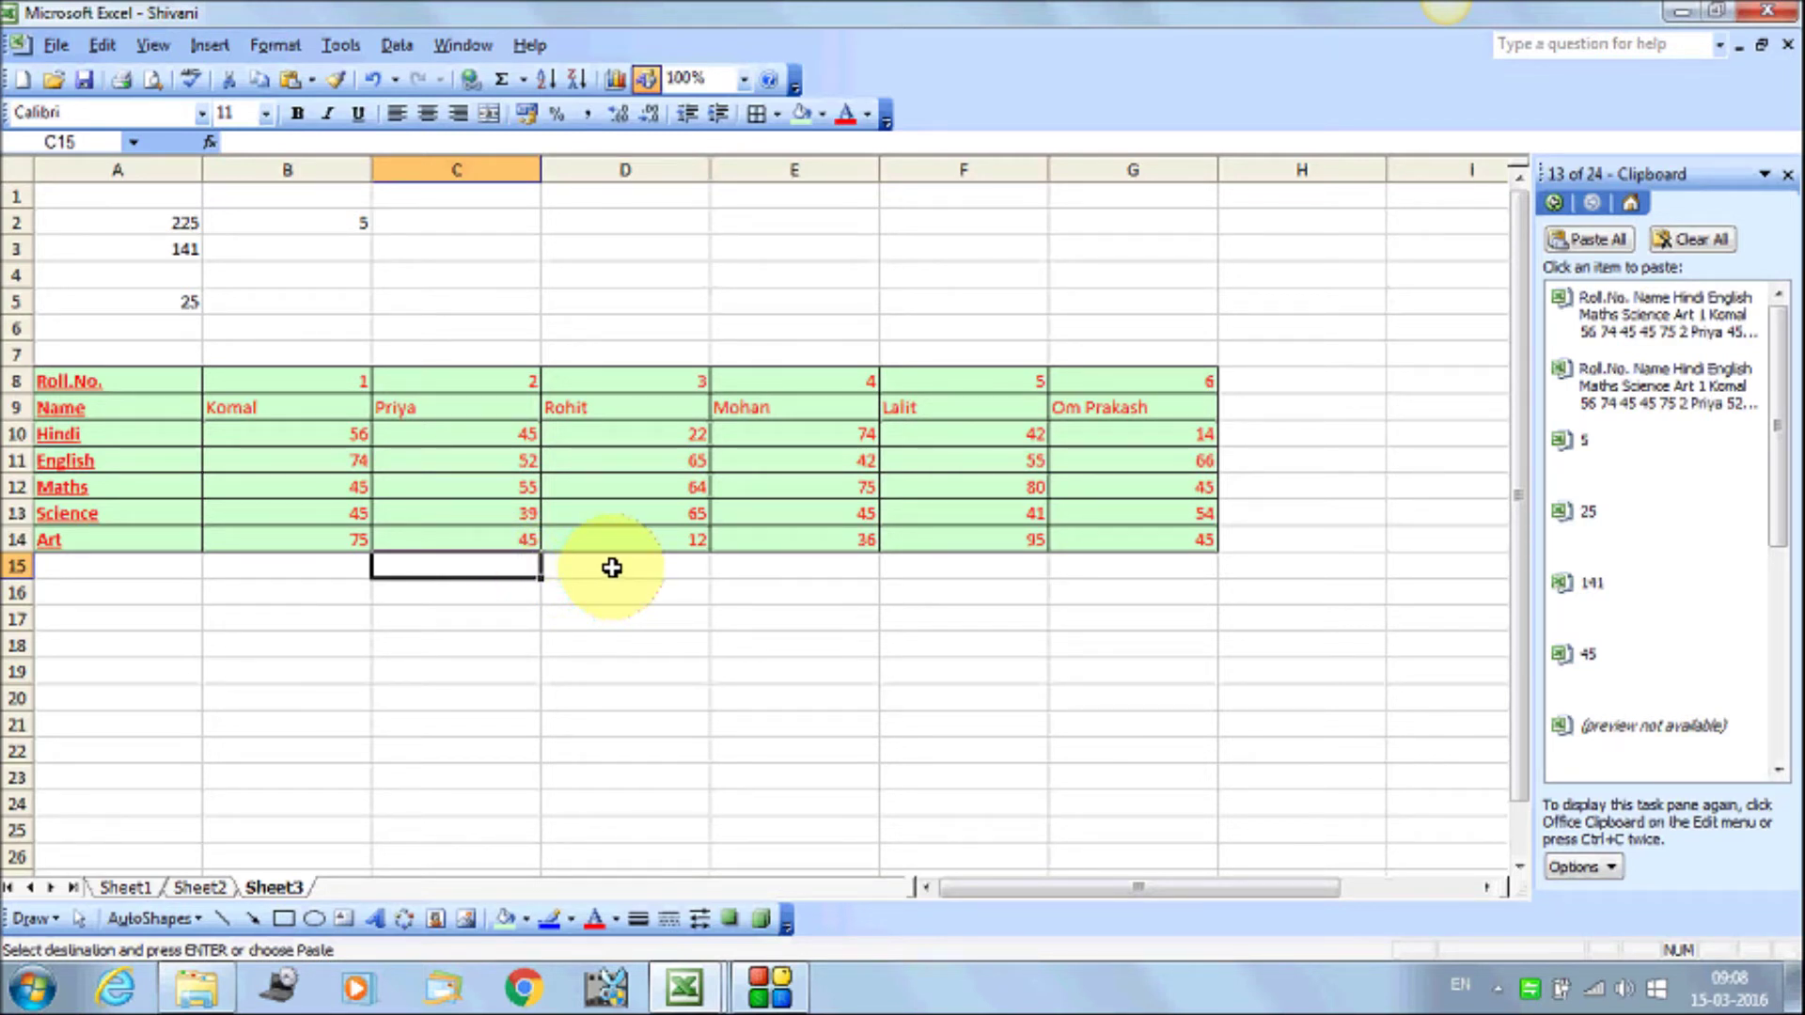
{"action": "left_click", "coordinate": [612, 567]}
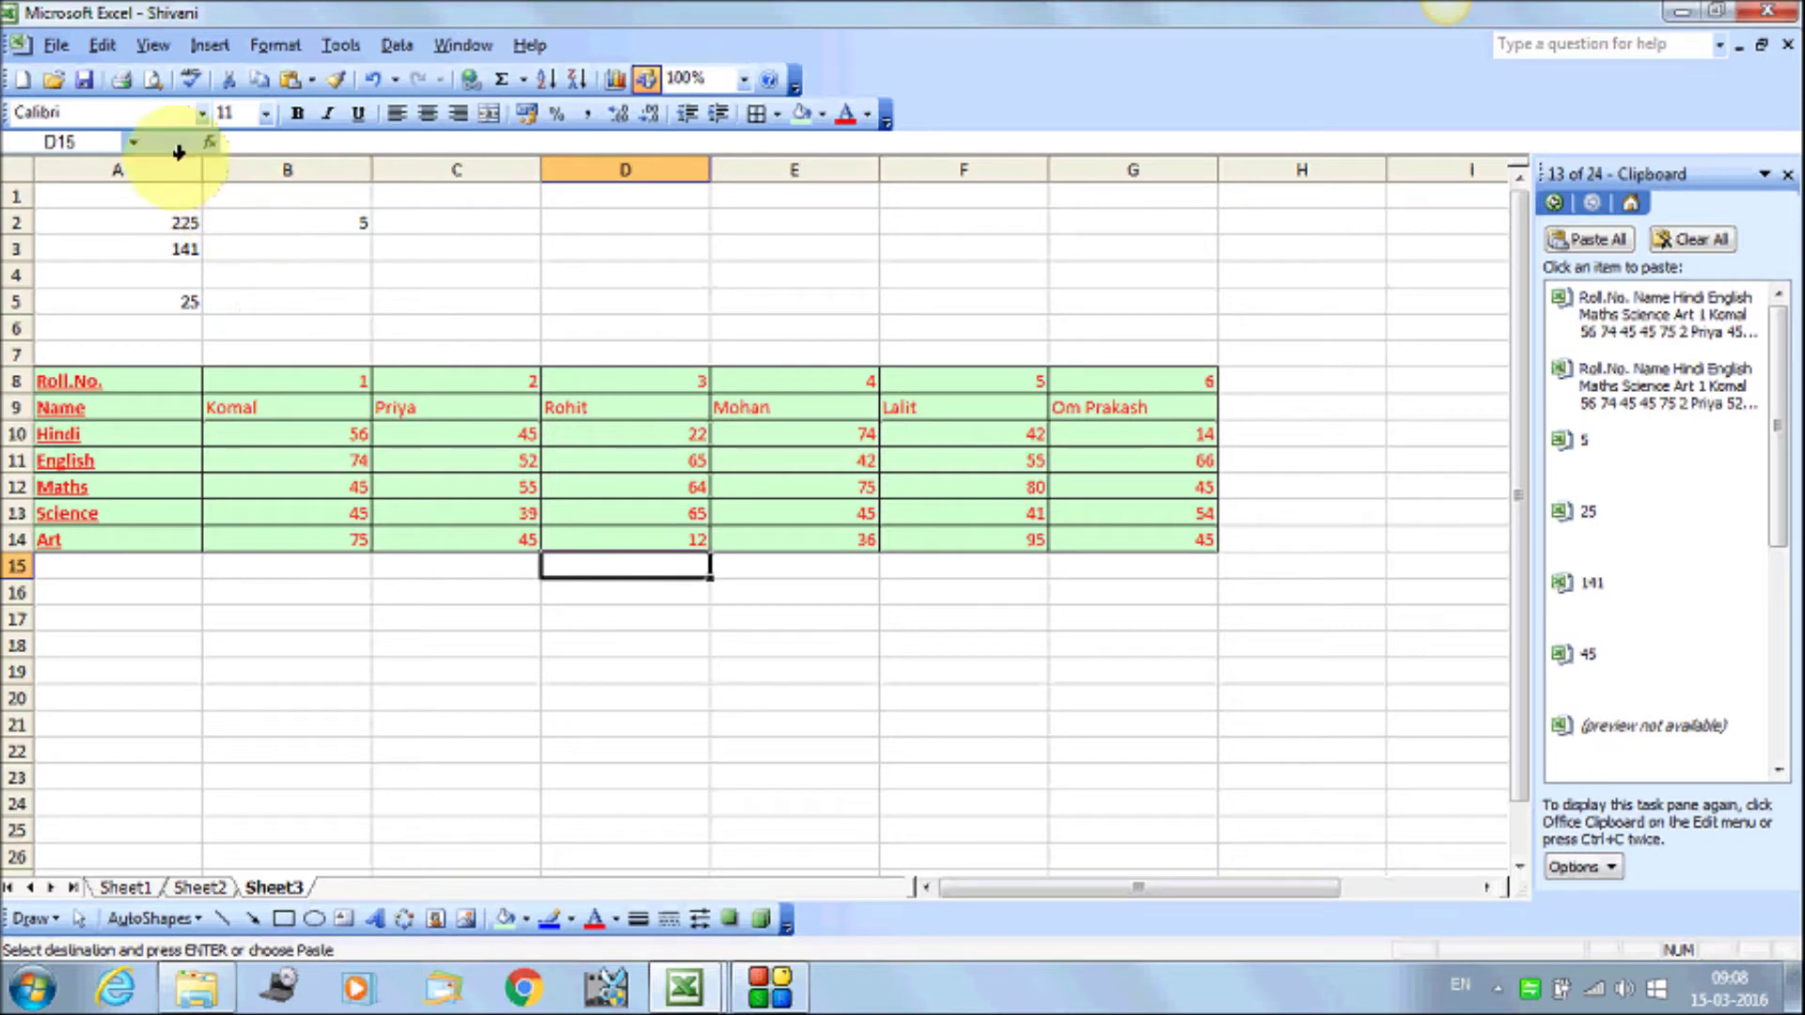
Undo the marks table paste and delete the numbers in A2:C8, leaving Sheet3 empty
{"action": "left_click", "coordinate": [102, 44]}
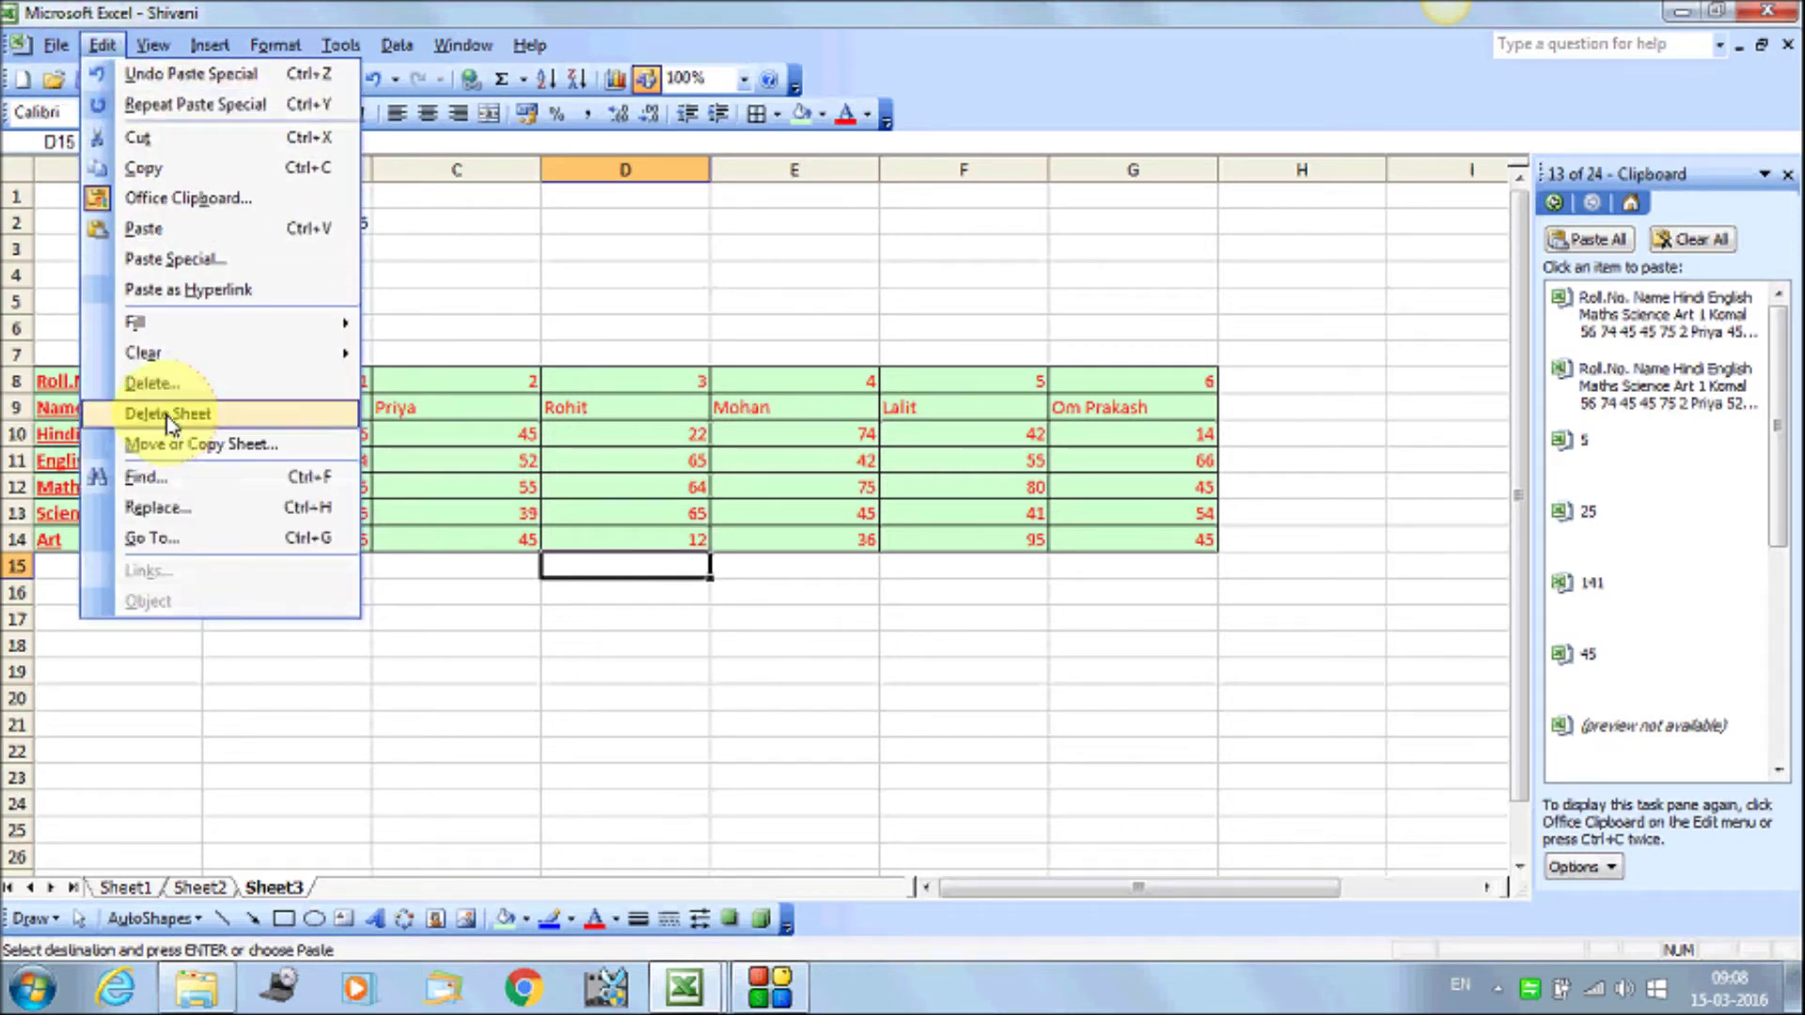
{"action": "mouse_move", "coordinate": [170, 323]}
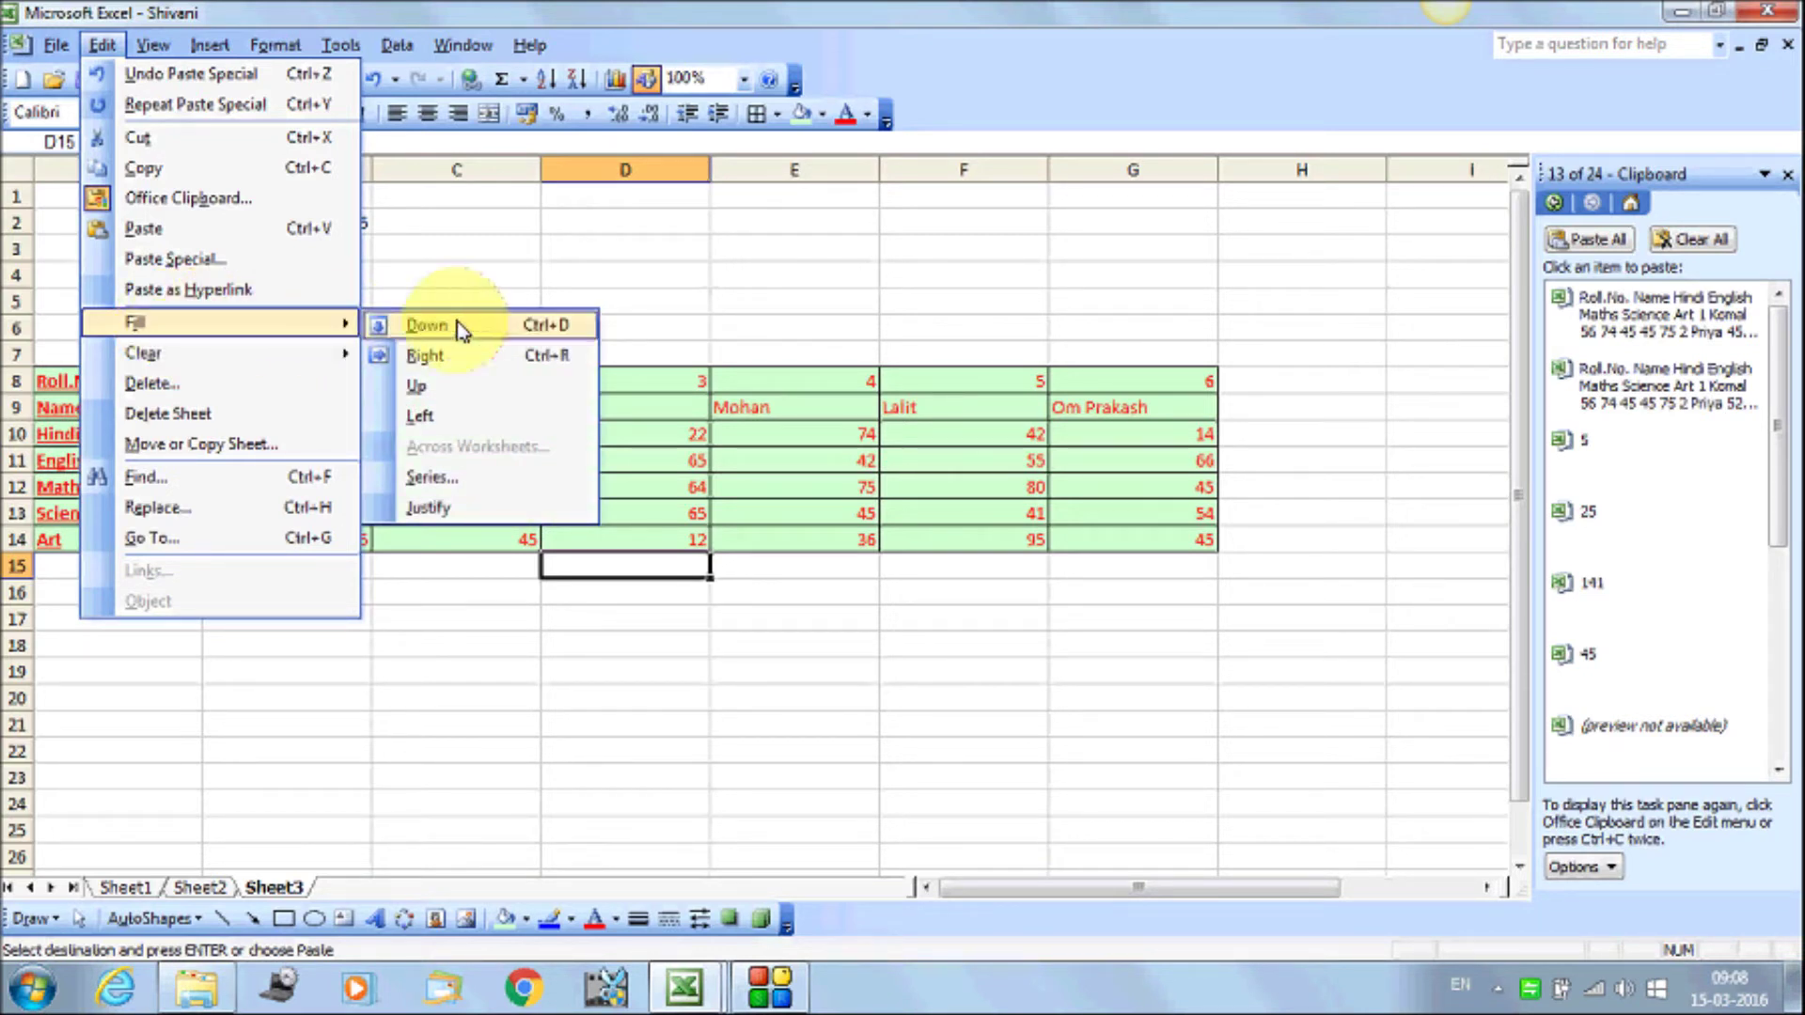
{"action": "left_click", "coordinate": [456, 698]}
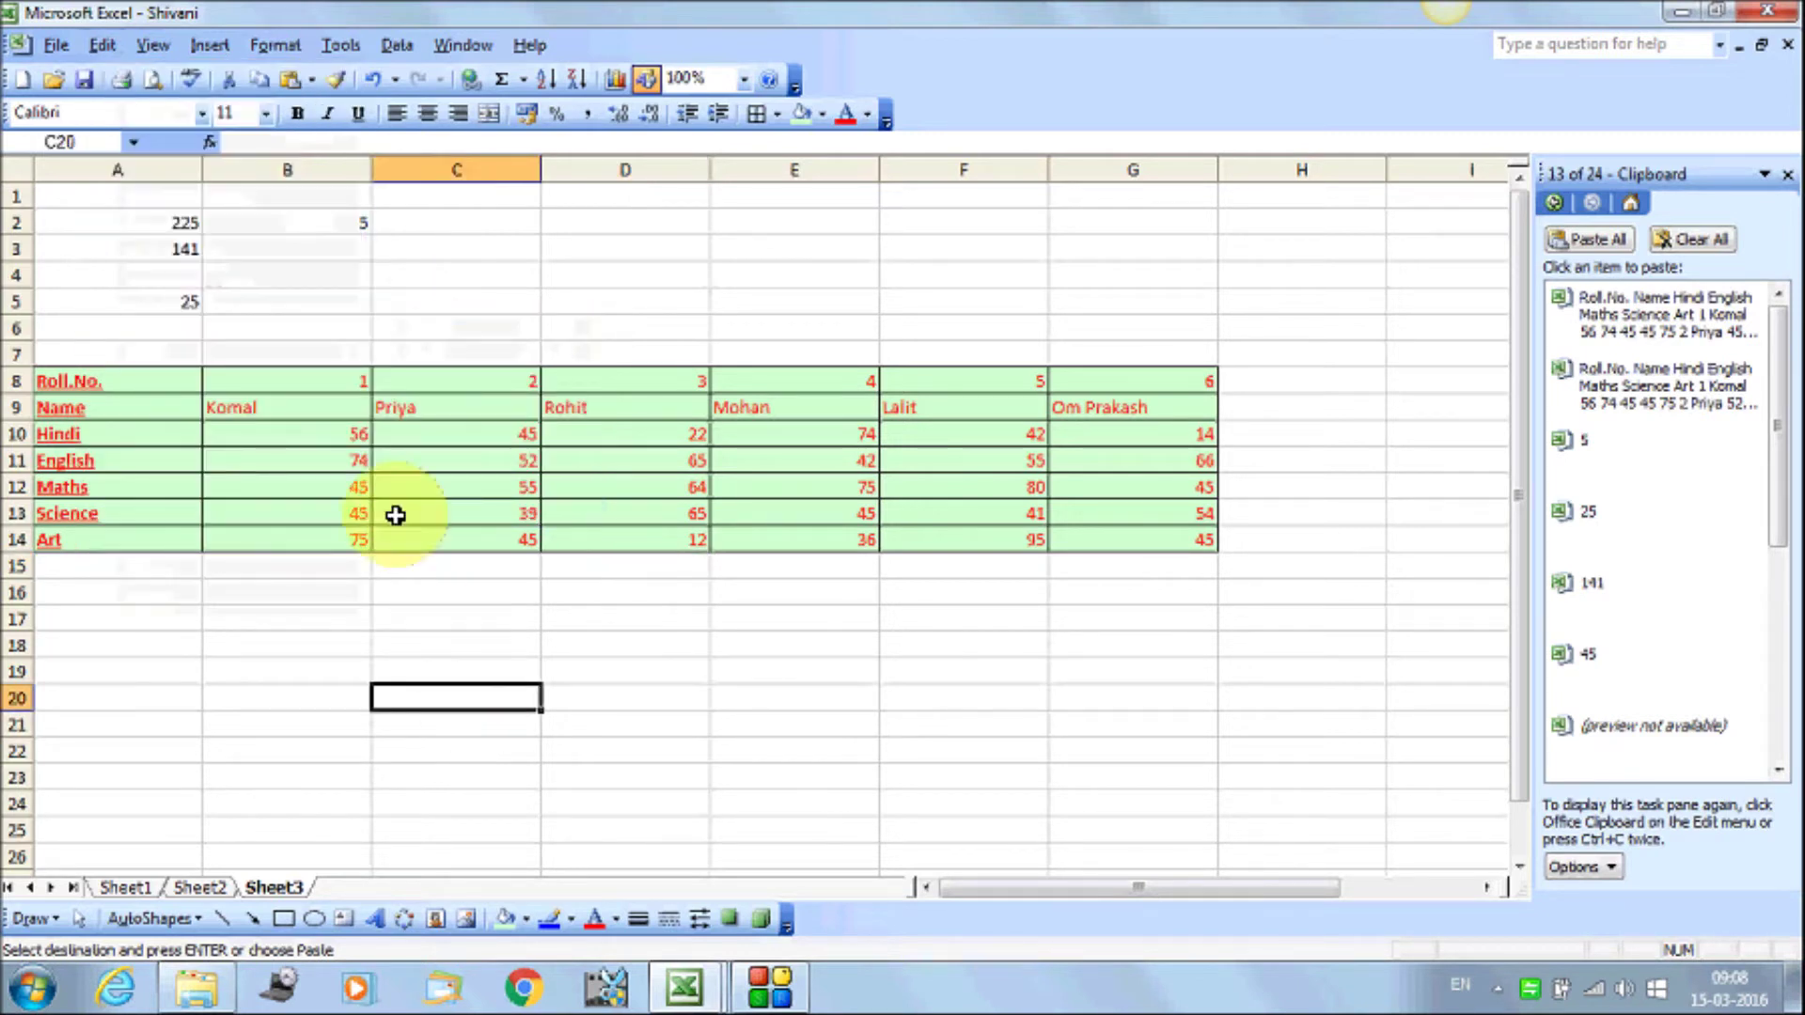
{"action": "key", "text": "ctrl+z"}
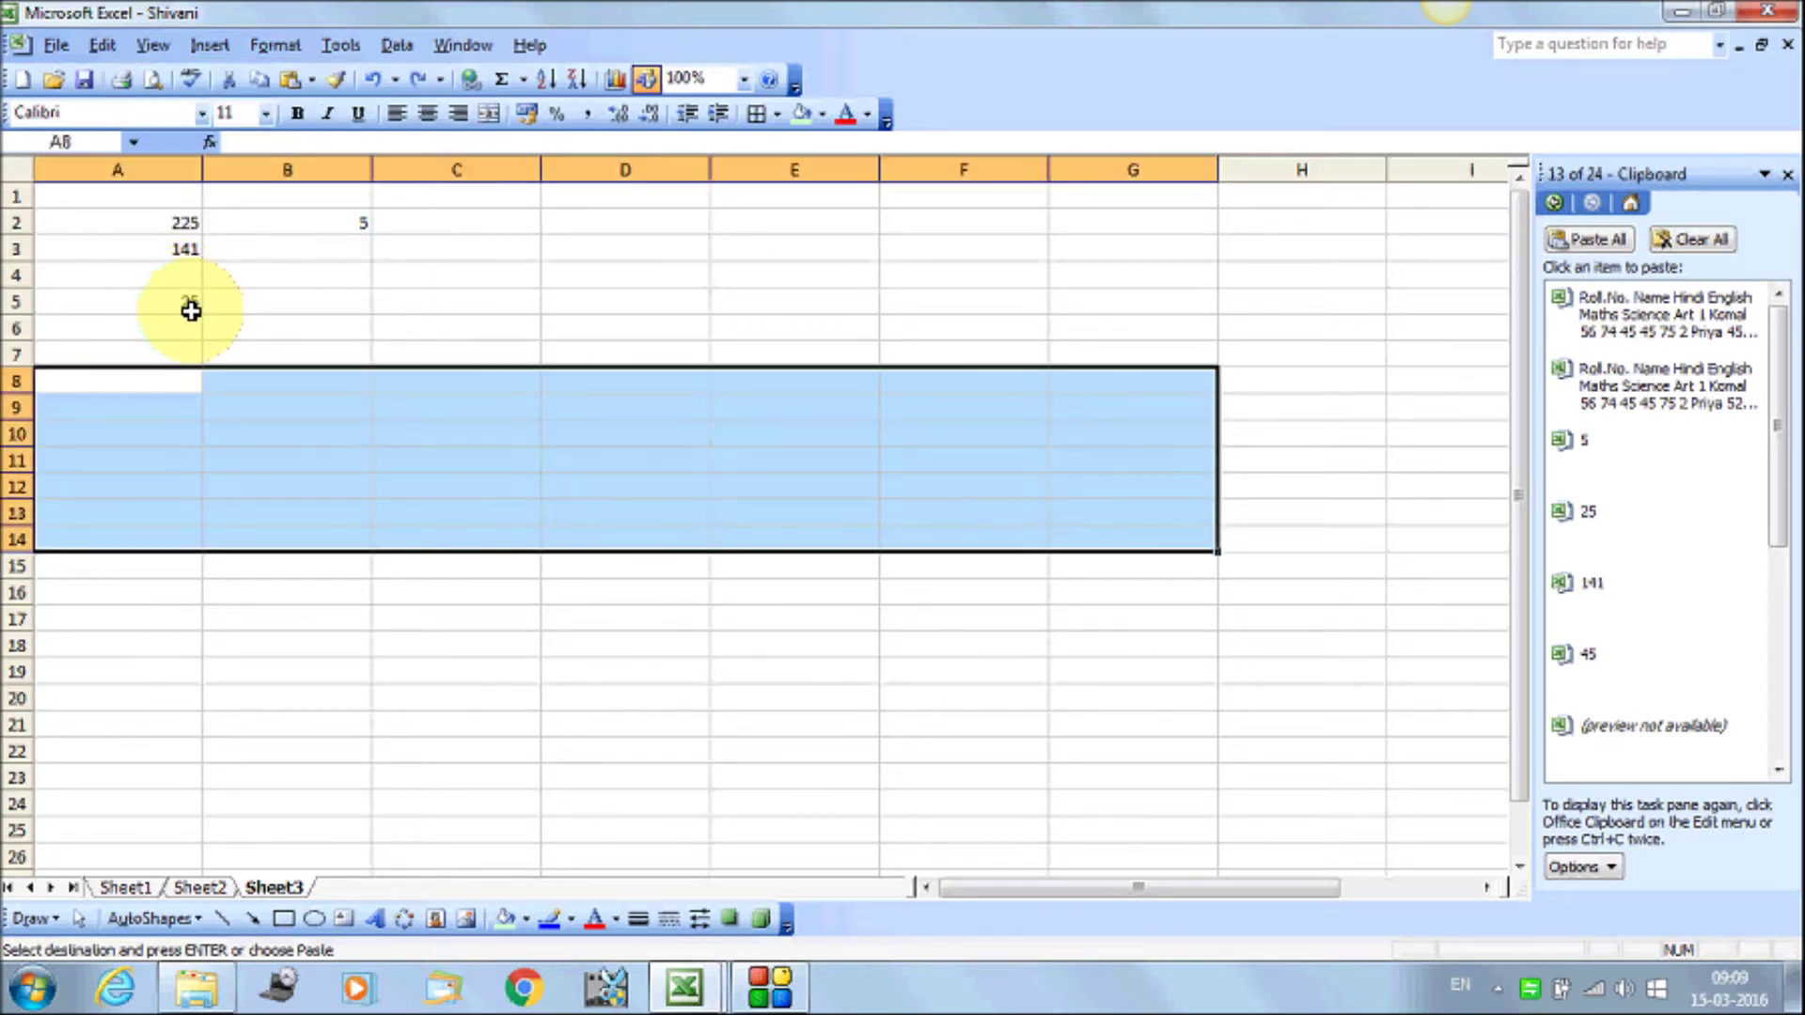
{"action": "left_click_drag", "start_coordinate": [188, 225], "coordinate": [442, 375]}
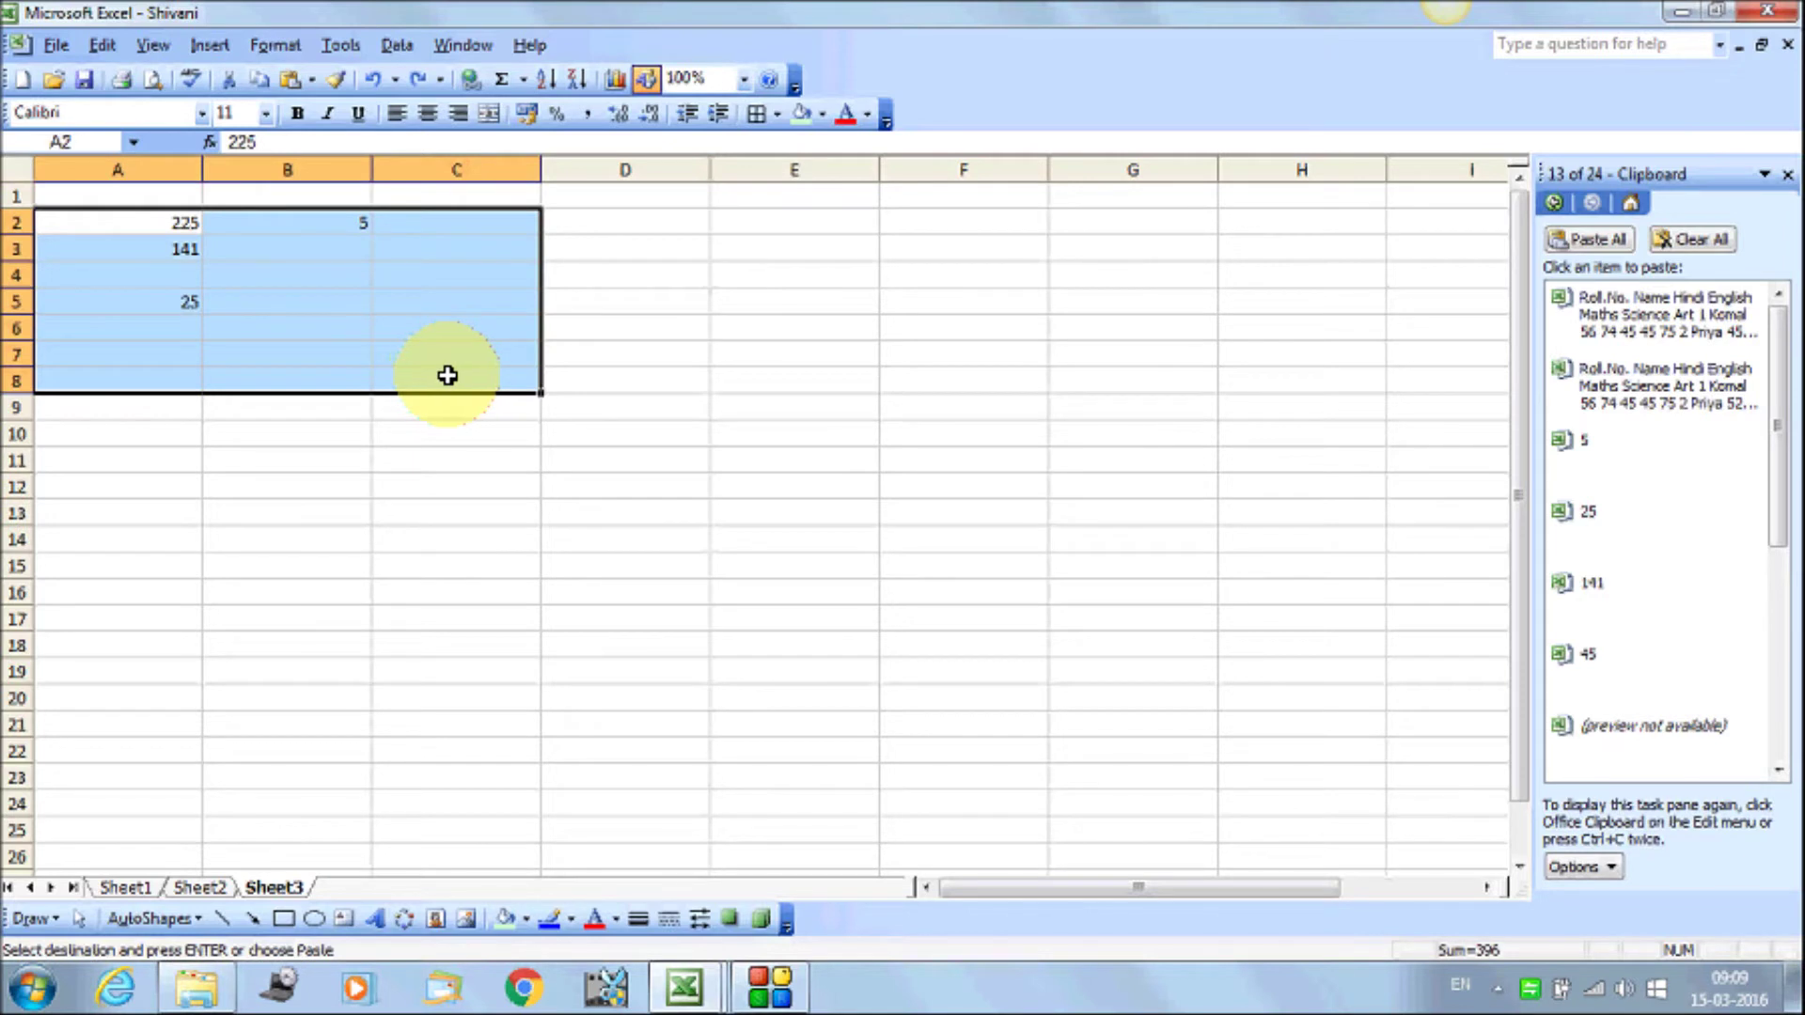
{"action": "key", "text": "Delete"}
{"action": "left_click", "coordinate": [318, 360]}
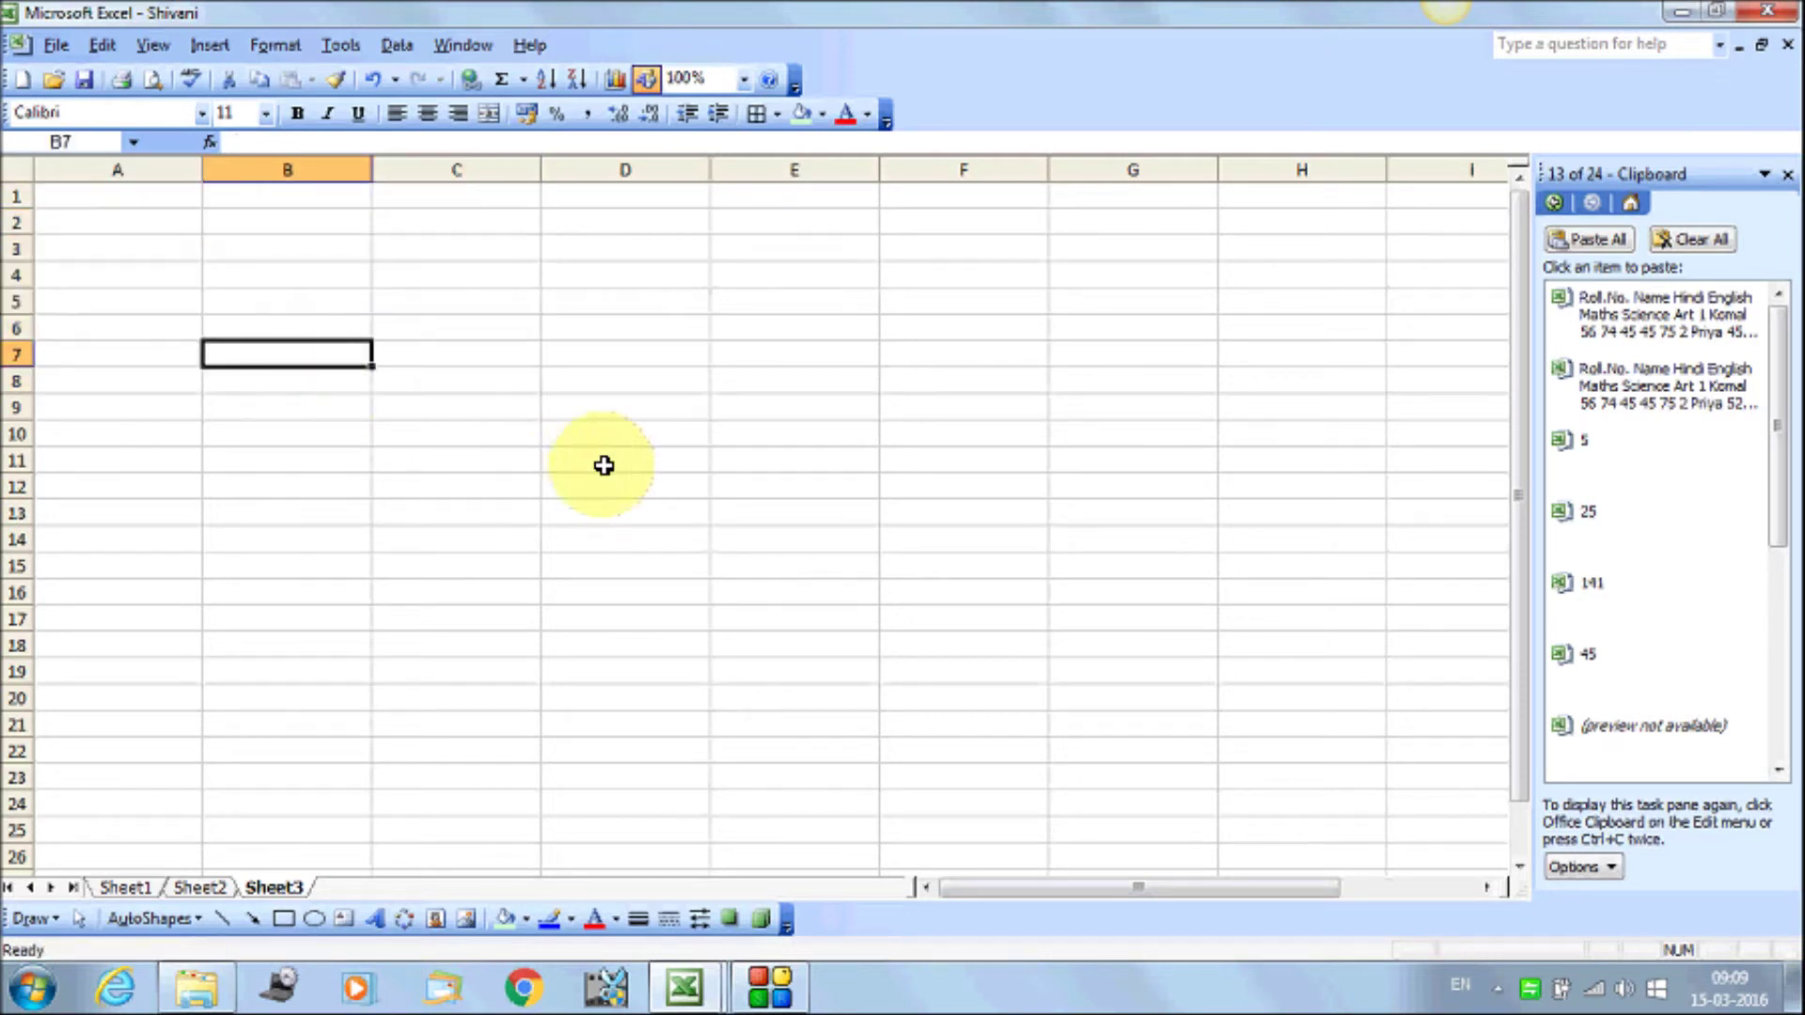
{"action": "left_click", "coordinate": [413, 295]}
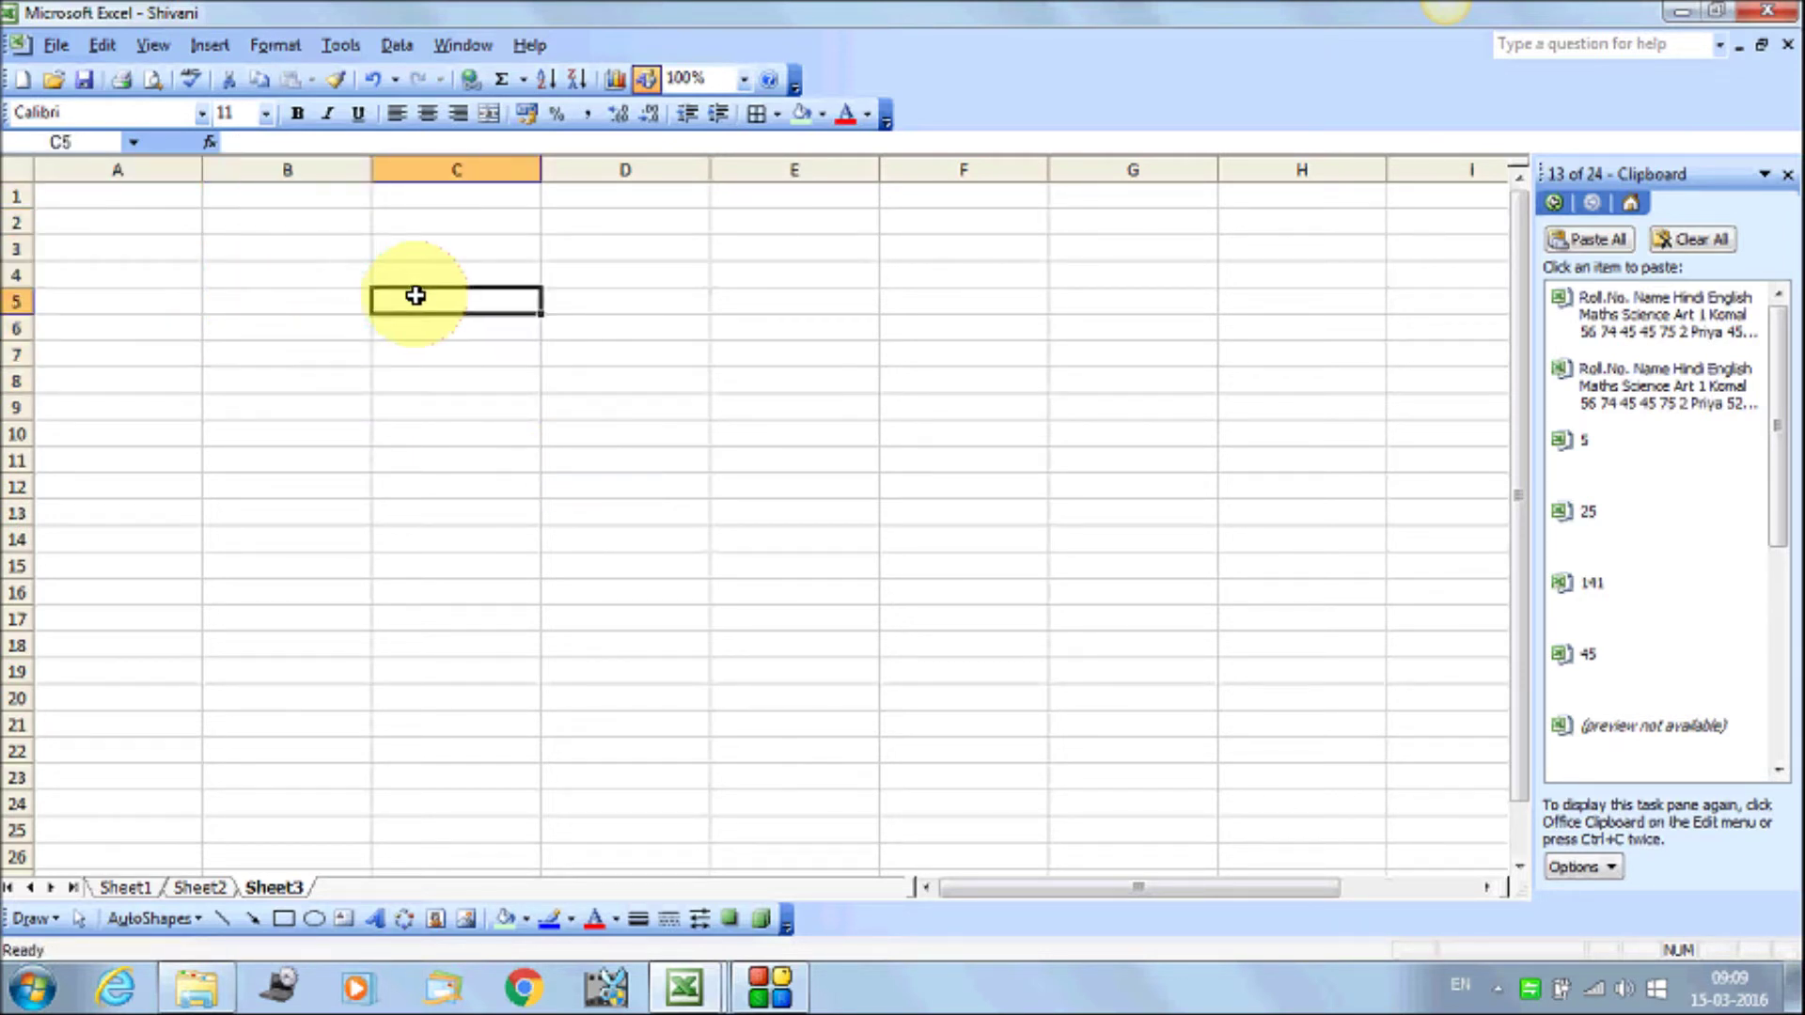
Enter 1 in C5 and use Fill Down to copy it through C12
{"action": "type", "text": "1"}
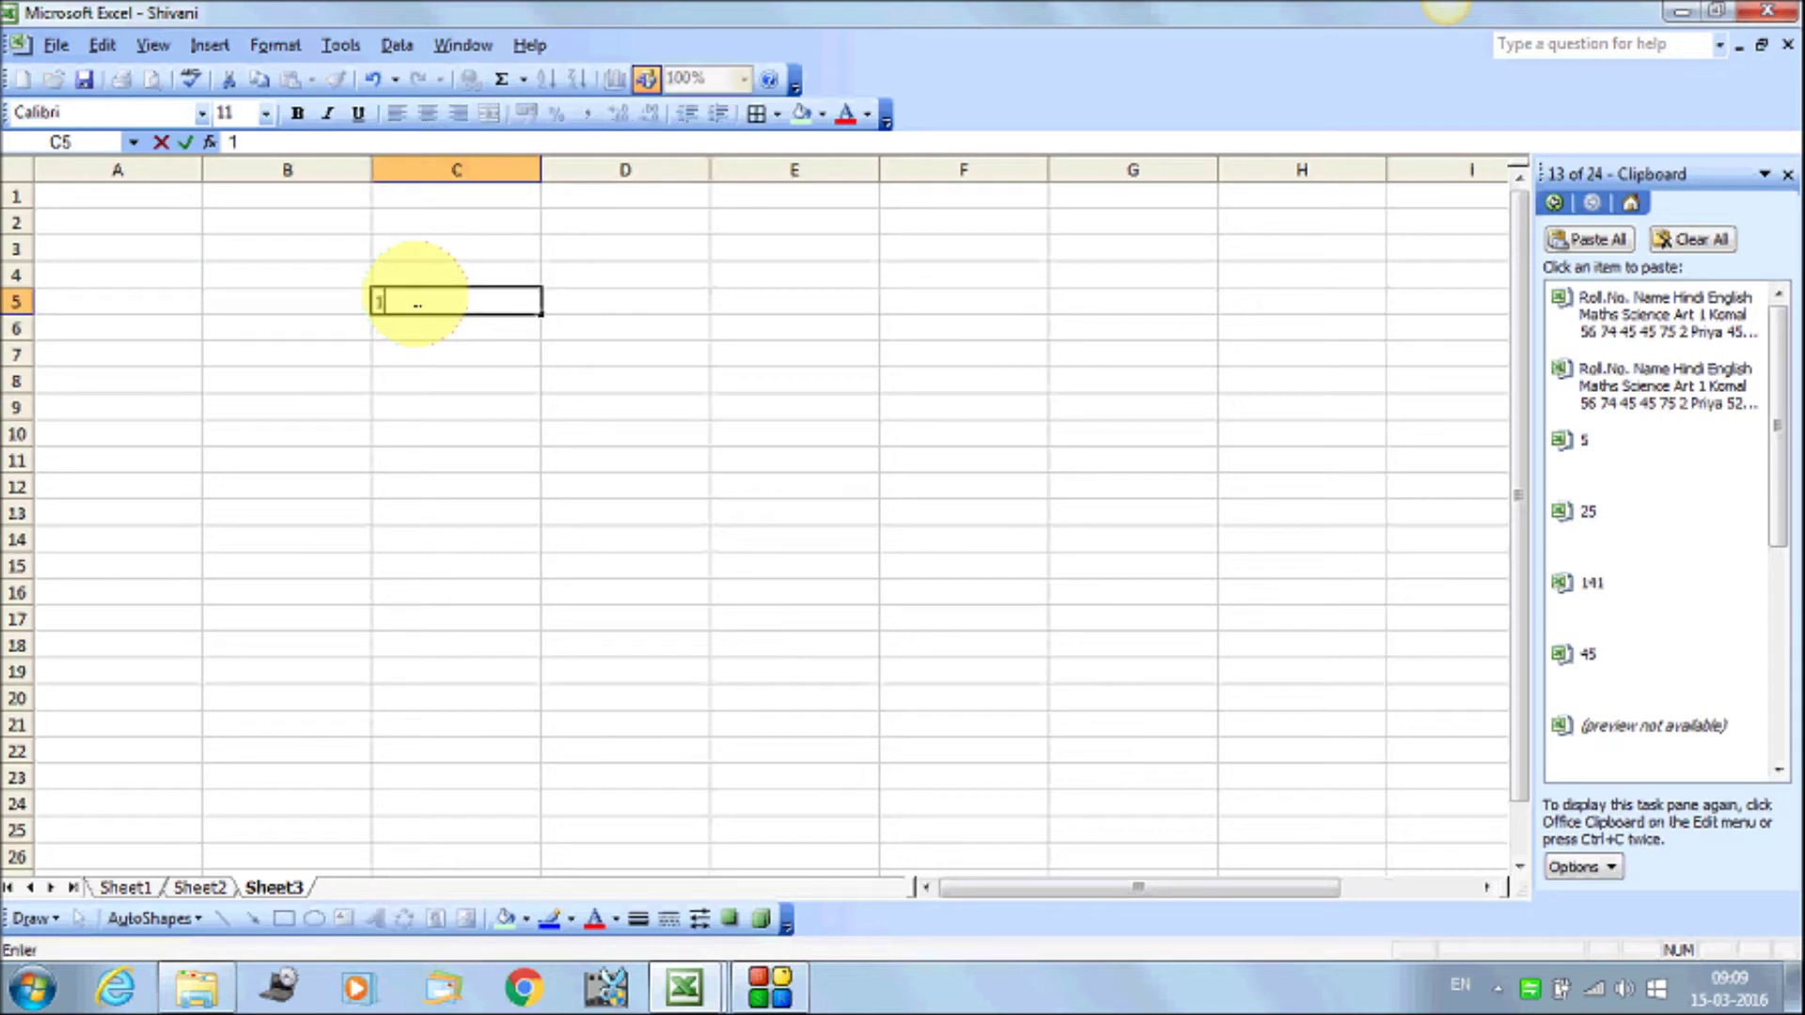
{"action": "key", "text": "Return"}
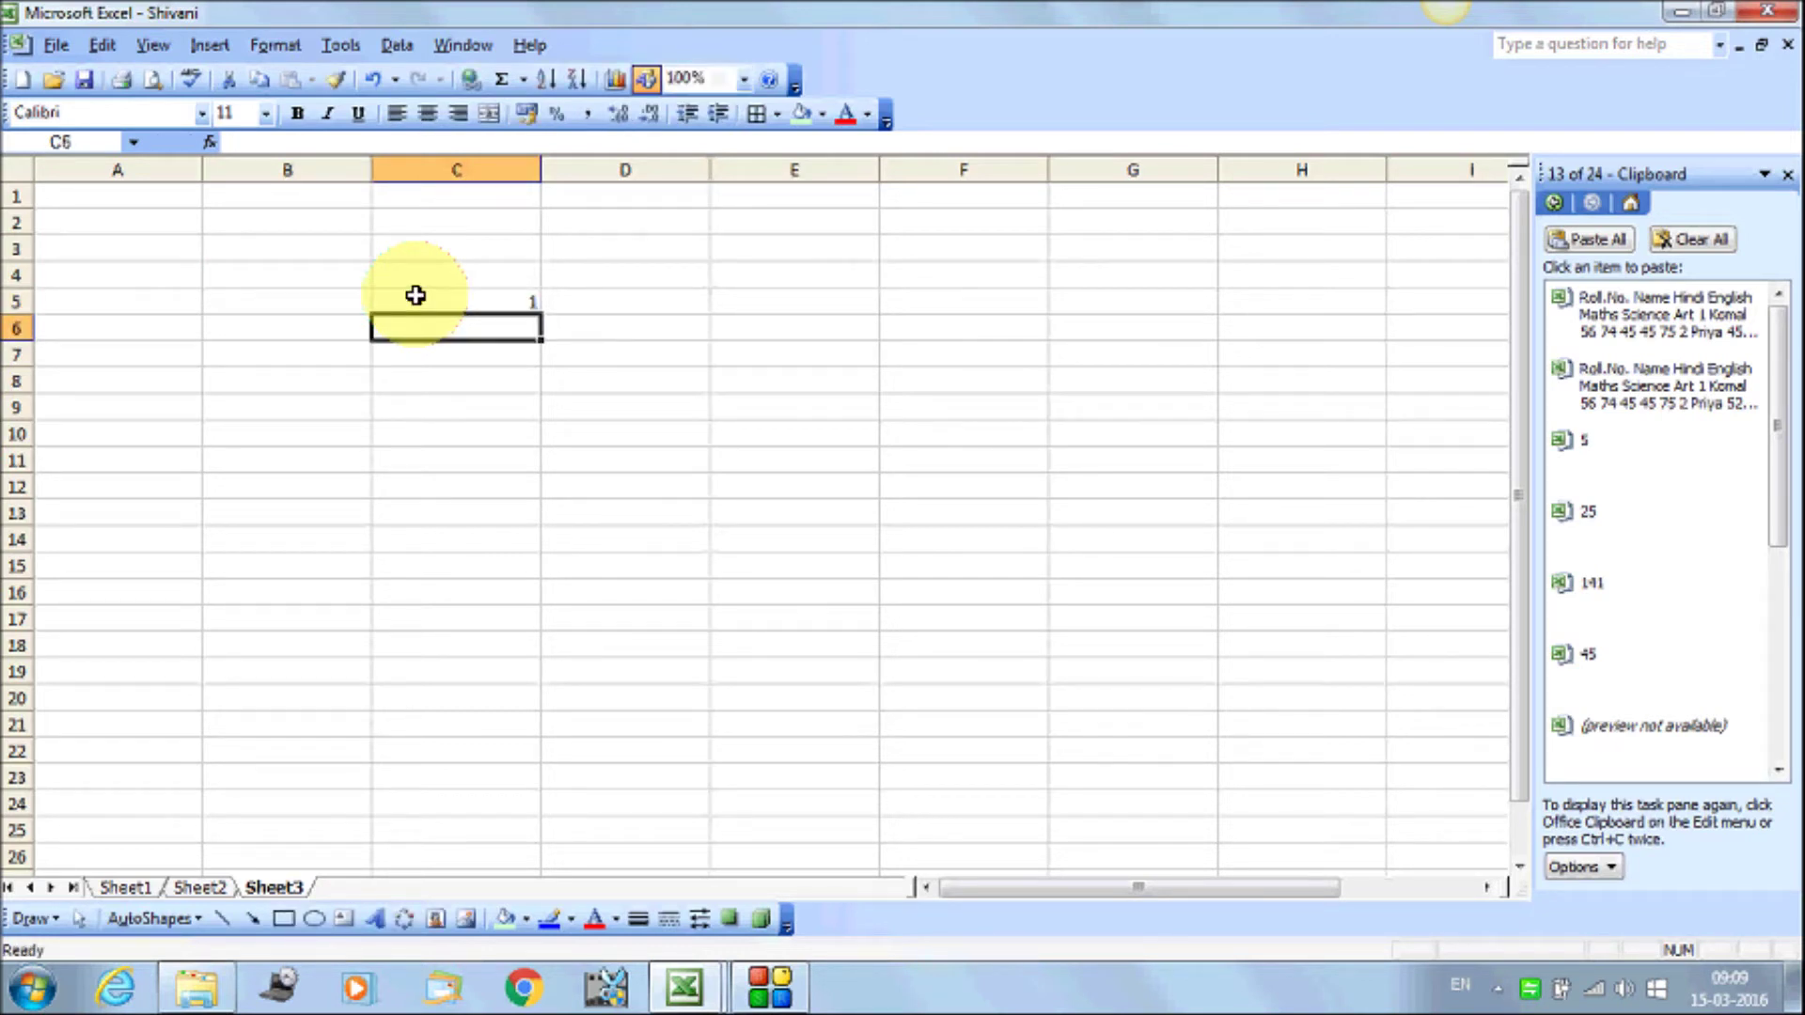
{"action": "left_click_drag", "start_coordinate": [487, 298], "coordinate": [484, 477]}
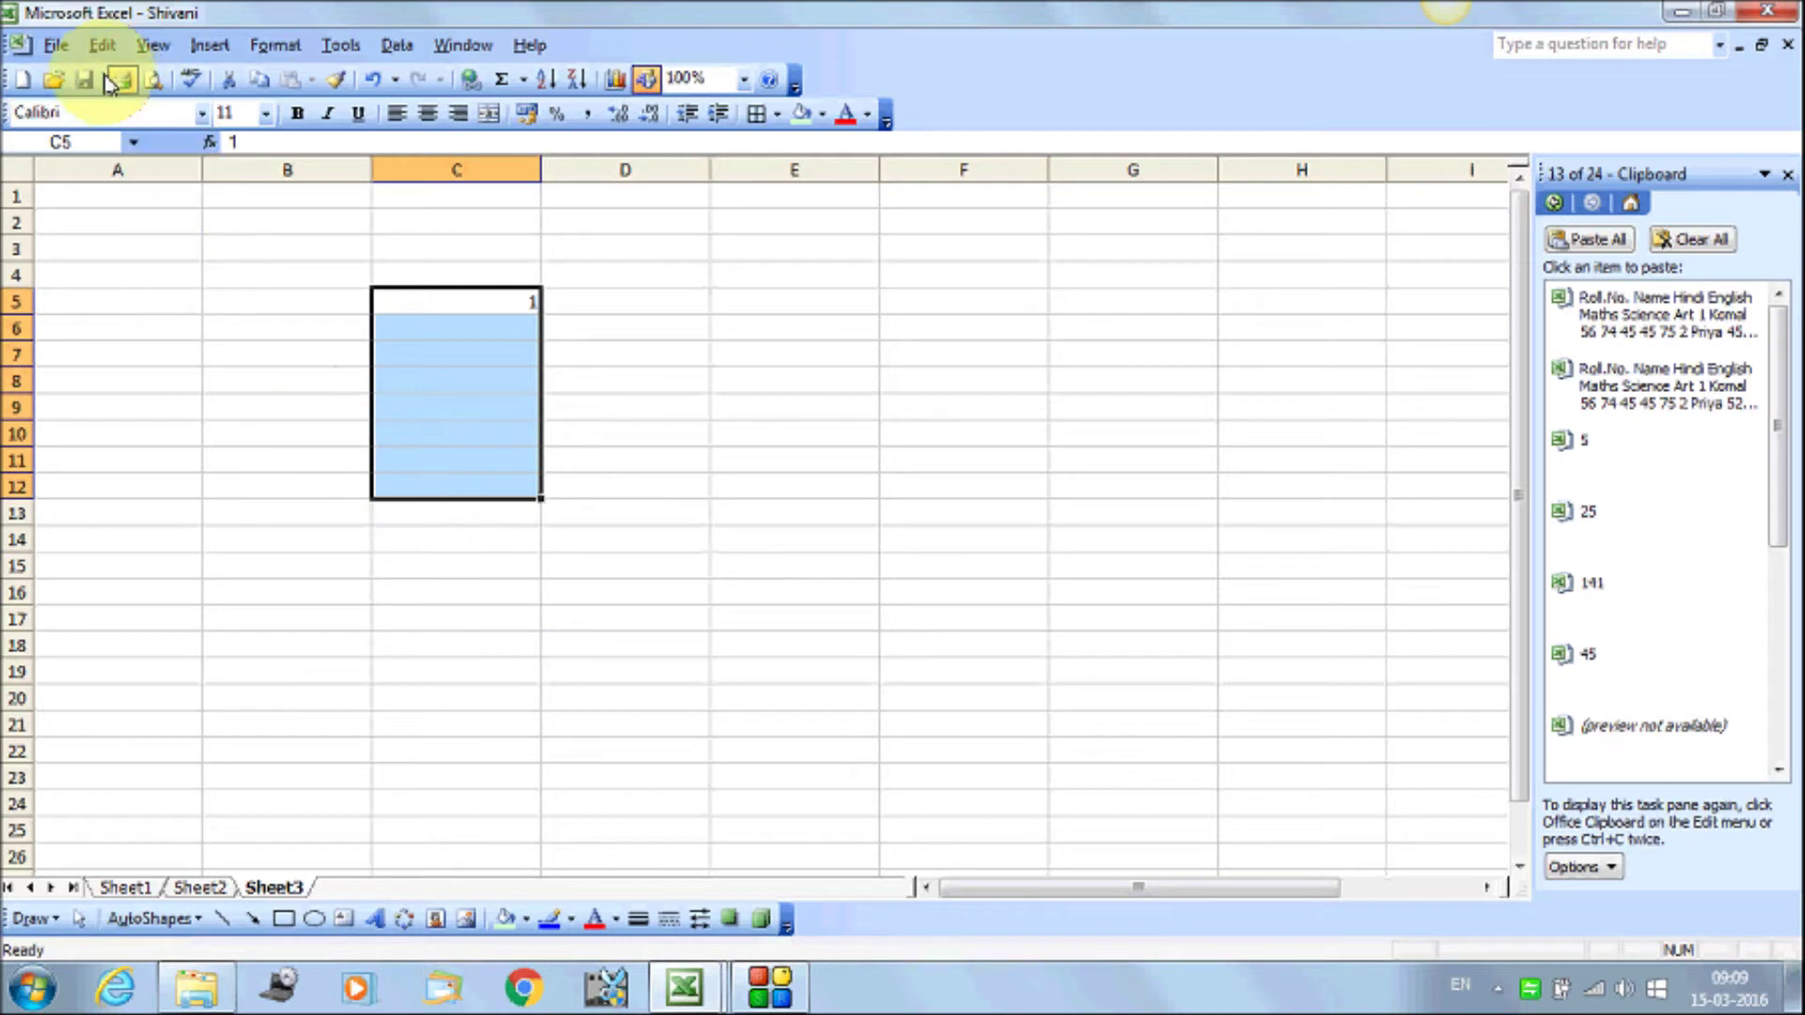
{"action": "left_click", "coordinate": [102, 44]}
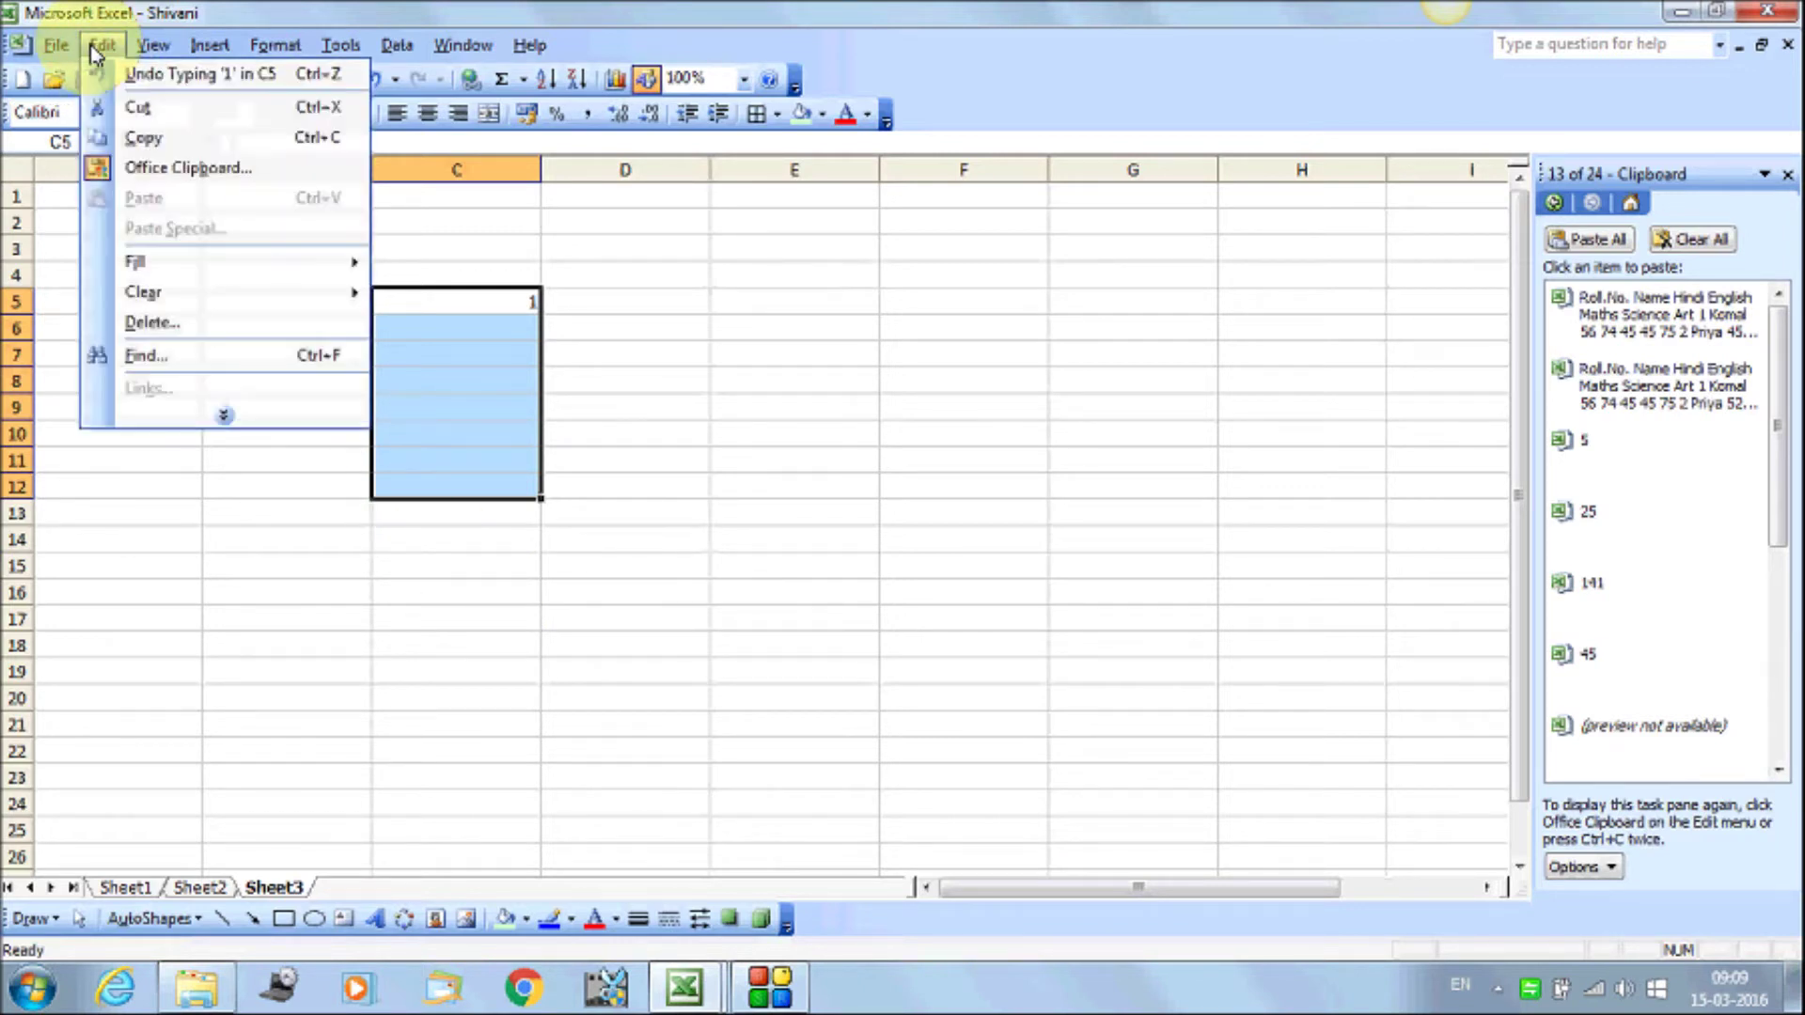
{"action": "left_click", "coordinate": [171, 416]}
{"action": "mouse_move", "coordinate": [135, 262]}
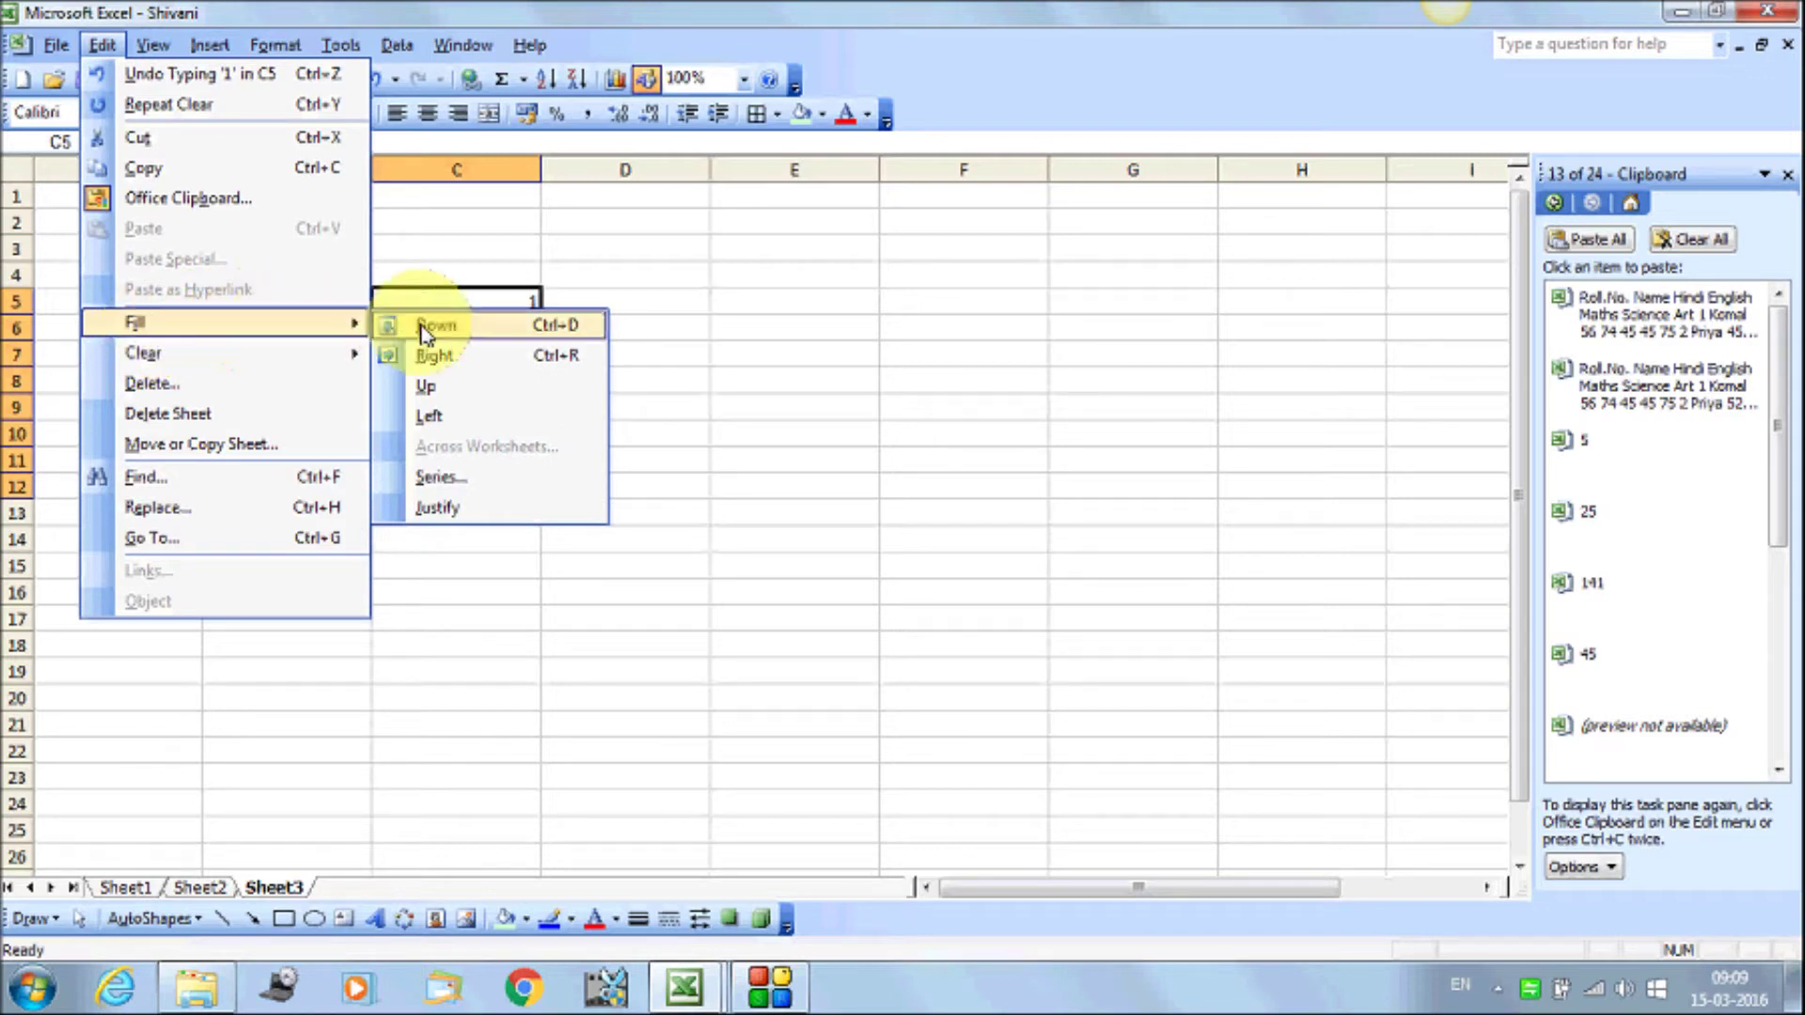
{"action": "left_click", "coordinate": [476, 334]}
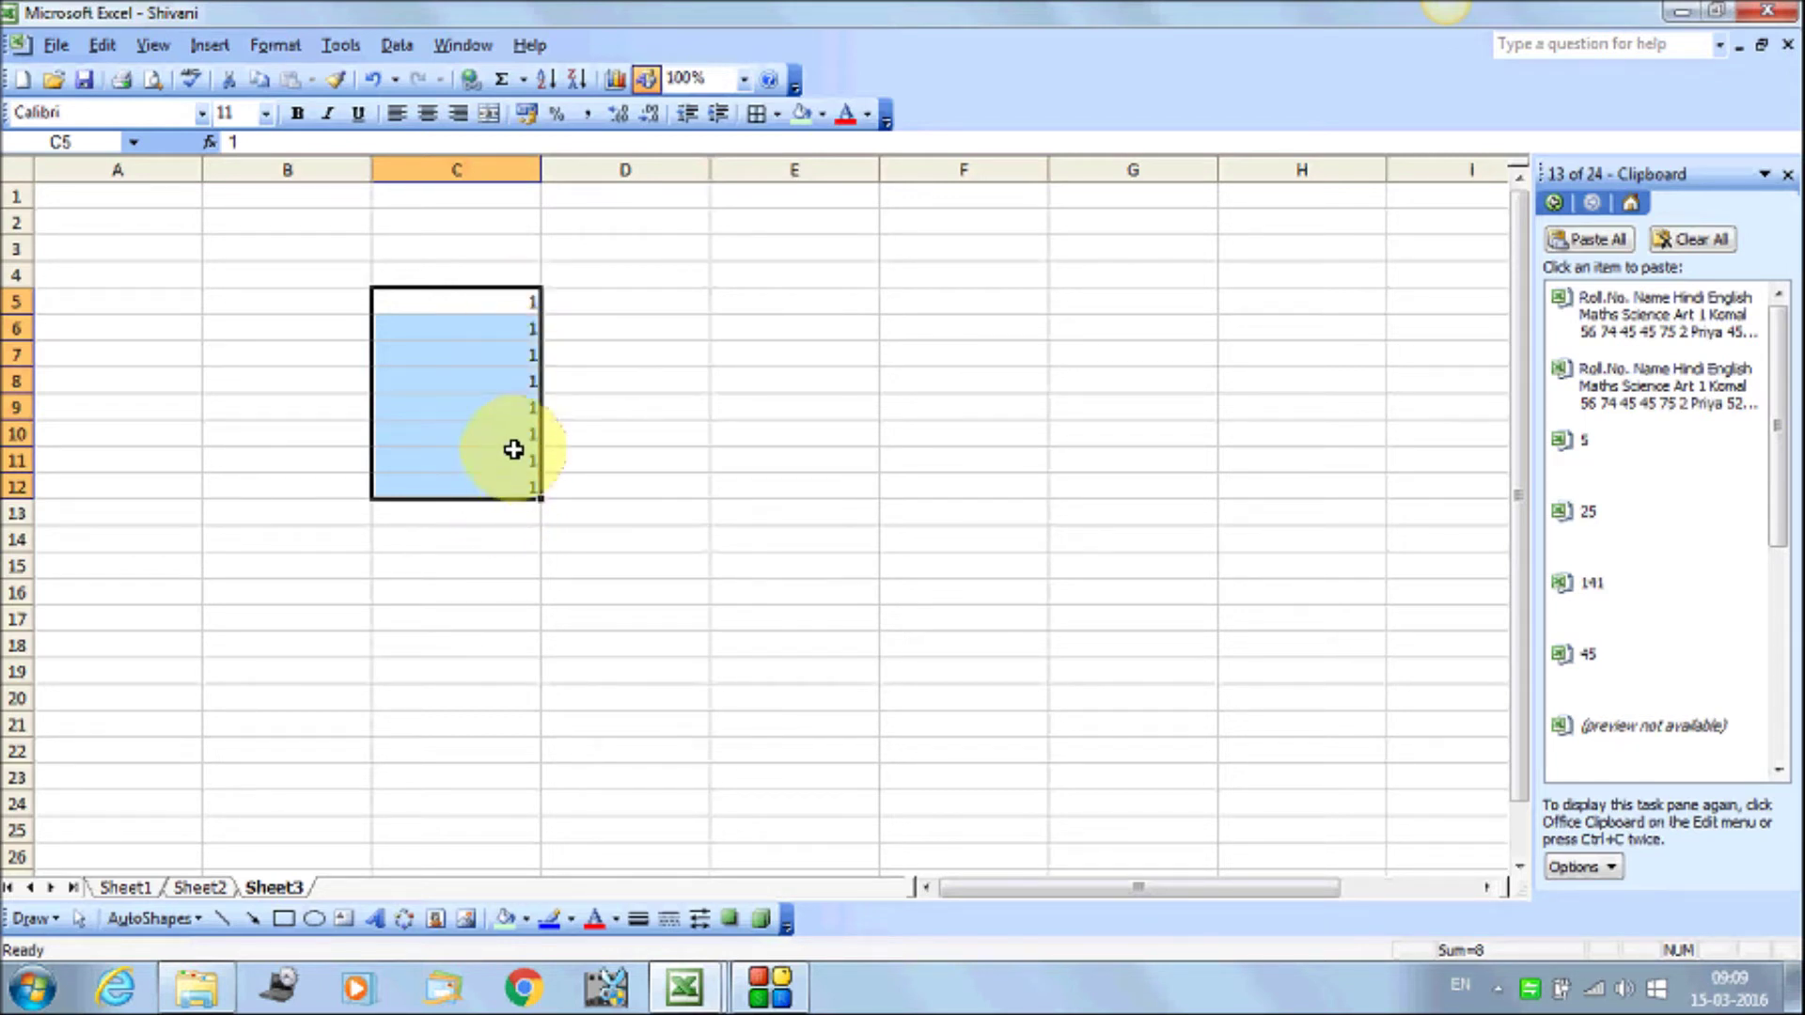
{"action": "left_click", "coordinate": [475, 297]}
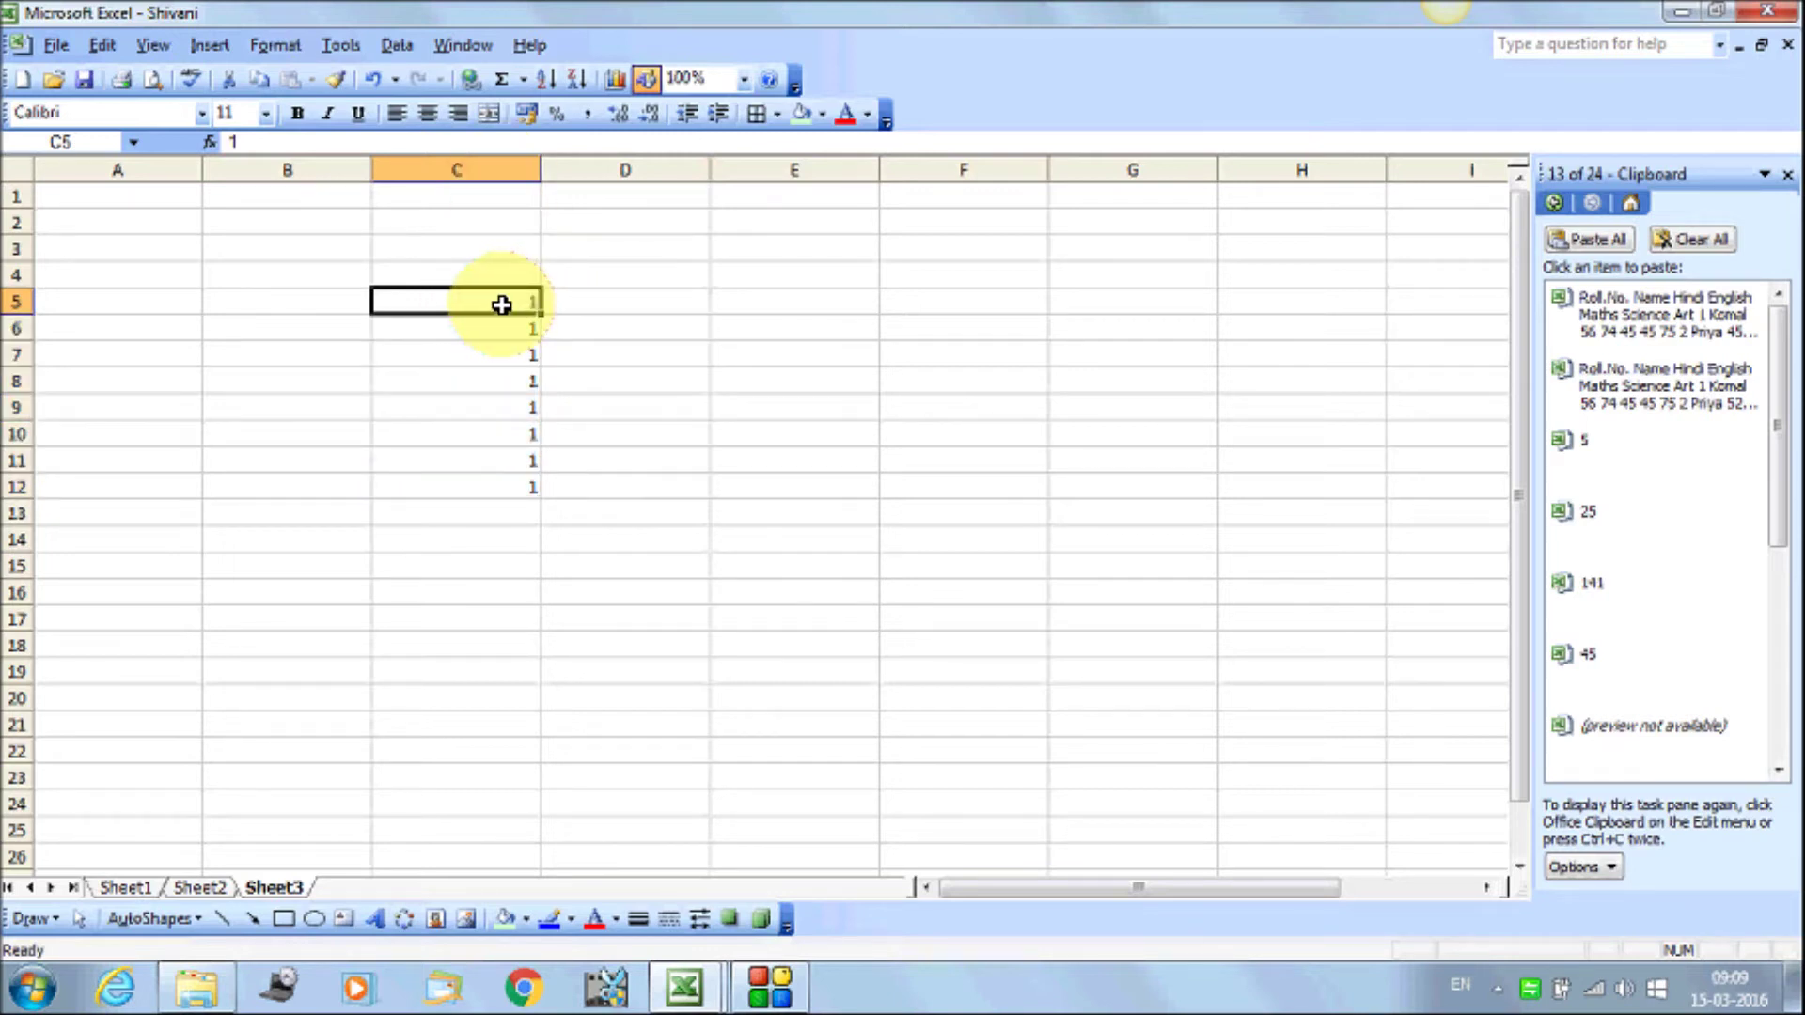
Fill the 1 from C5 upward into C1:C4
{"action": "left_click_drag", "start_coordinate": [498, 305], "coordinate": [501, 170]}
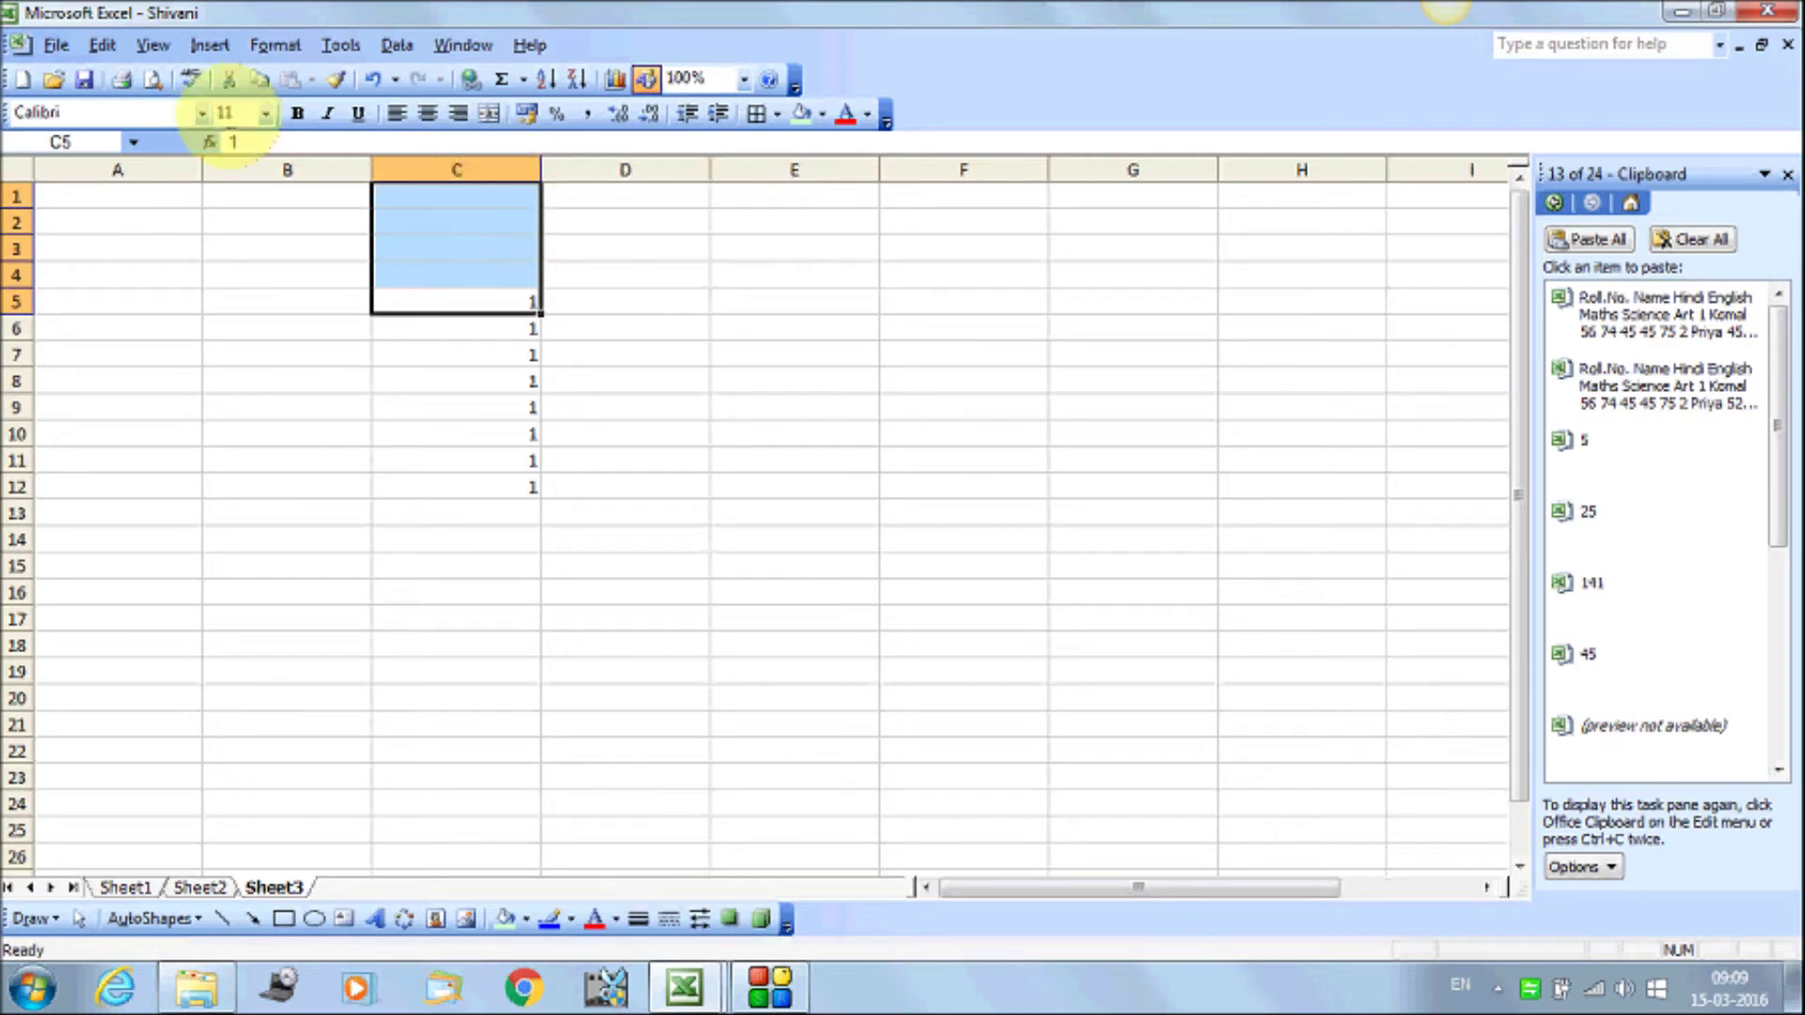
{"action": "left_click", "coordinate": [101, 45]}
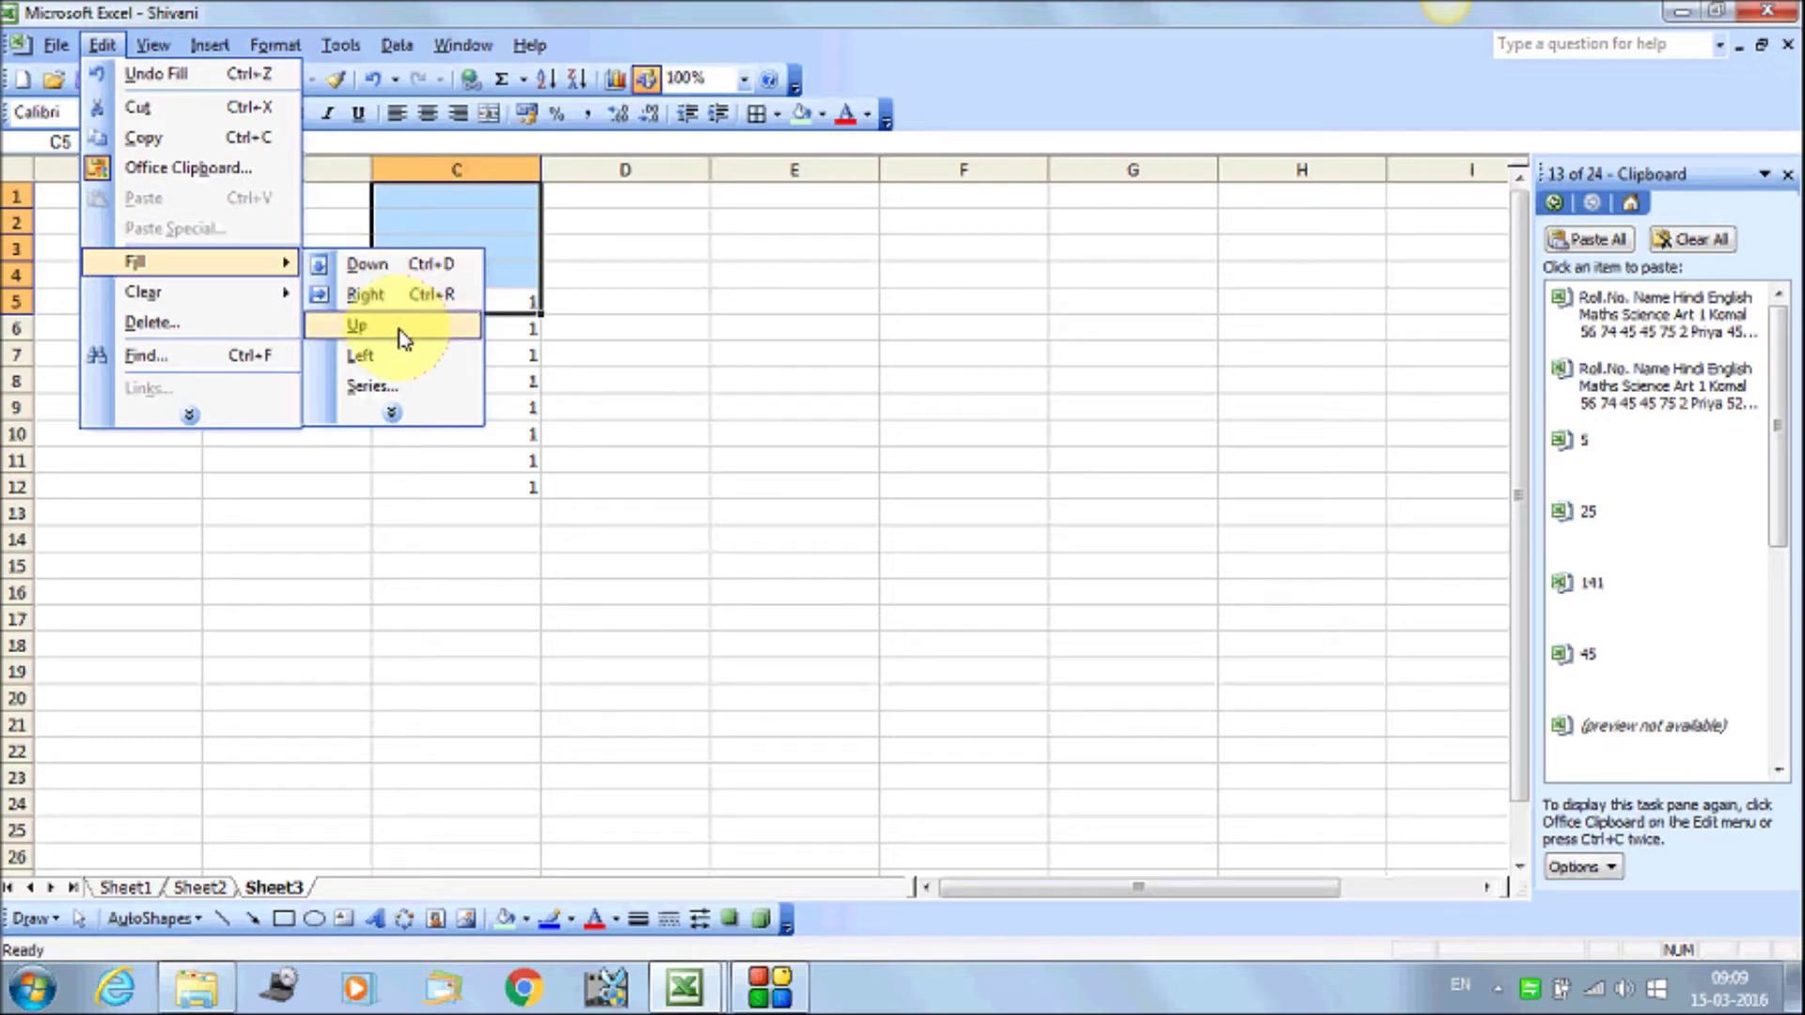
{"action": "left_click", "coordinate": [402, 329]}
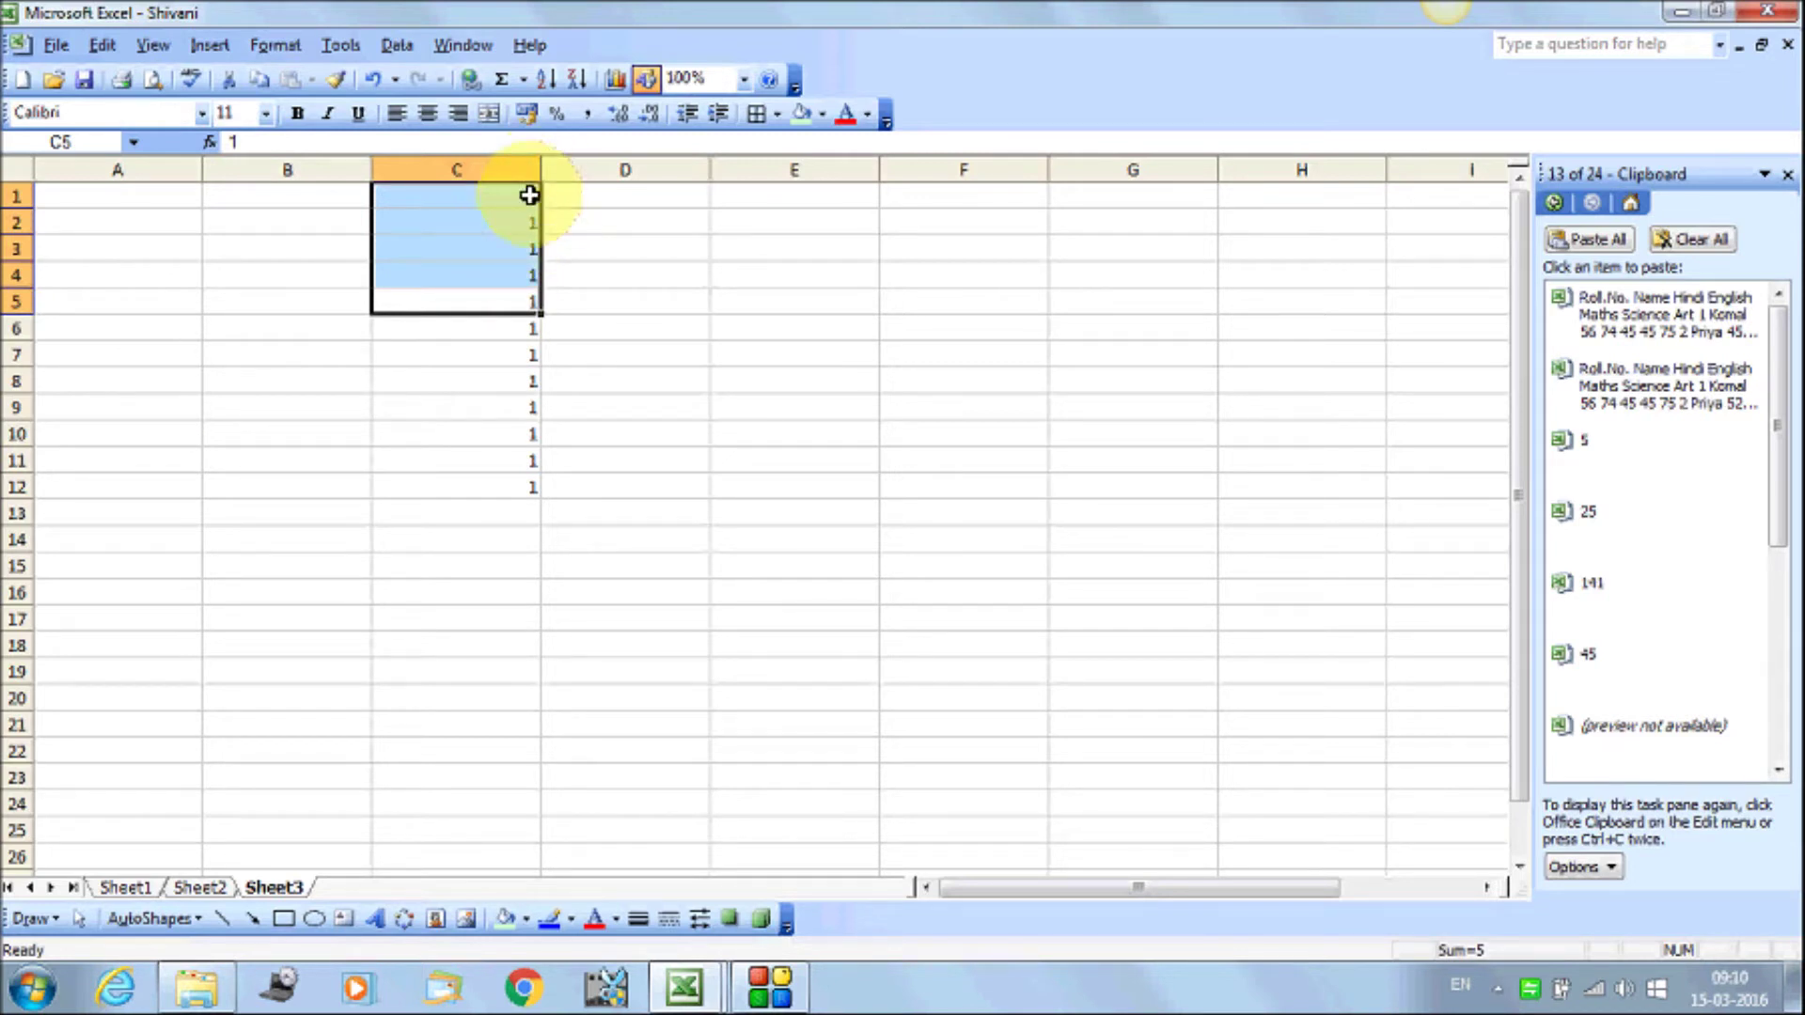
{"action": "left_click", "coordinate": [487, 300]}
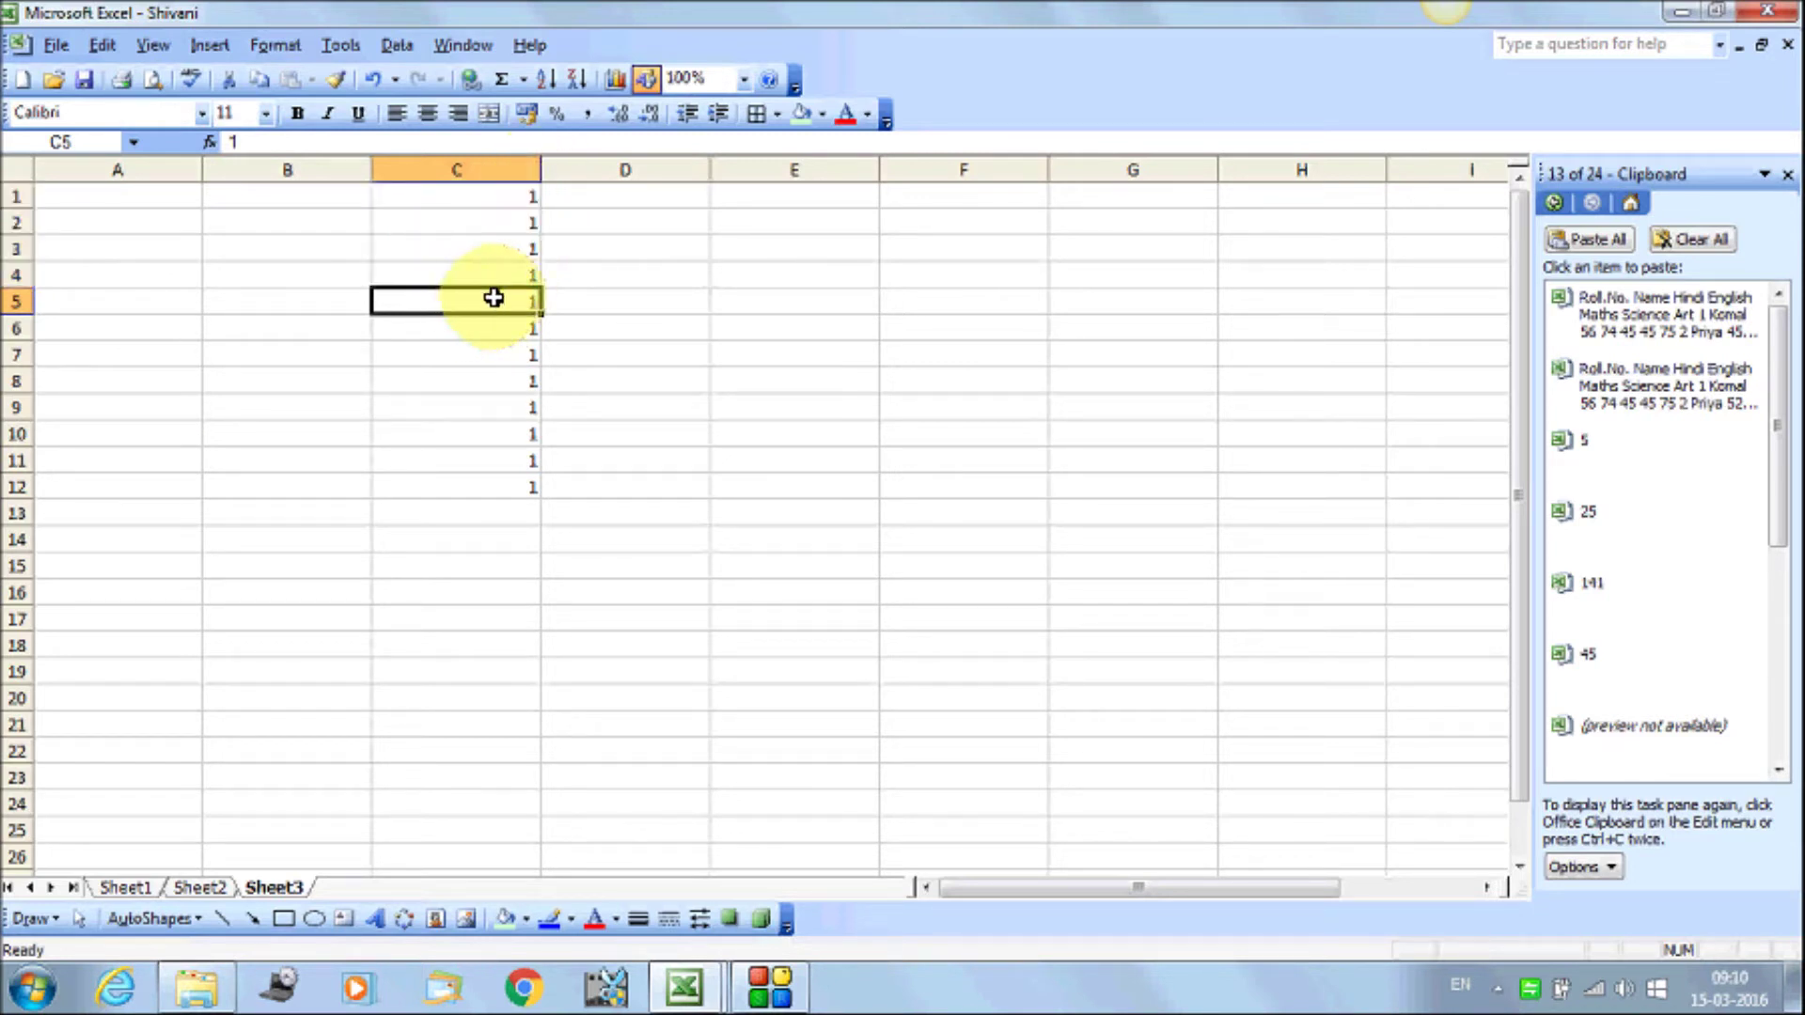
Fill the 1 from C5 rightward across D5:G5
{"action": "left_click_drag", "start_coordinate": [487, 301], "coordinate": [1083, 309]}
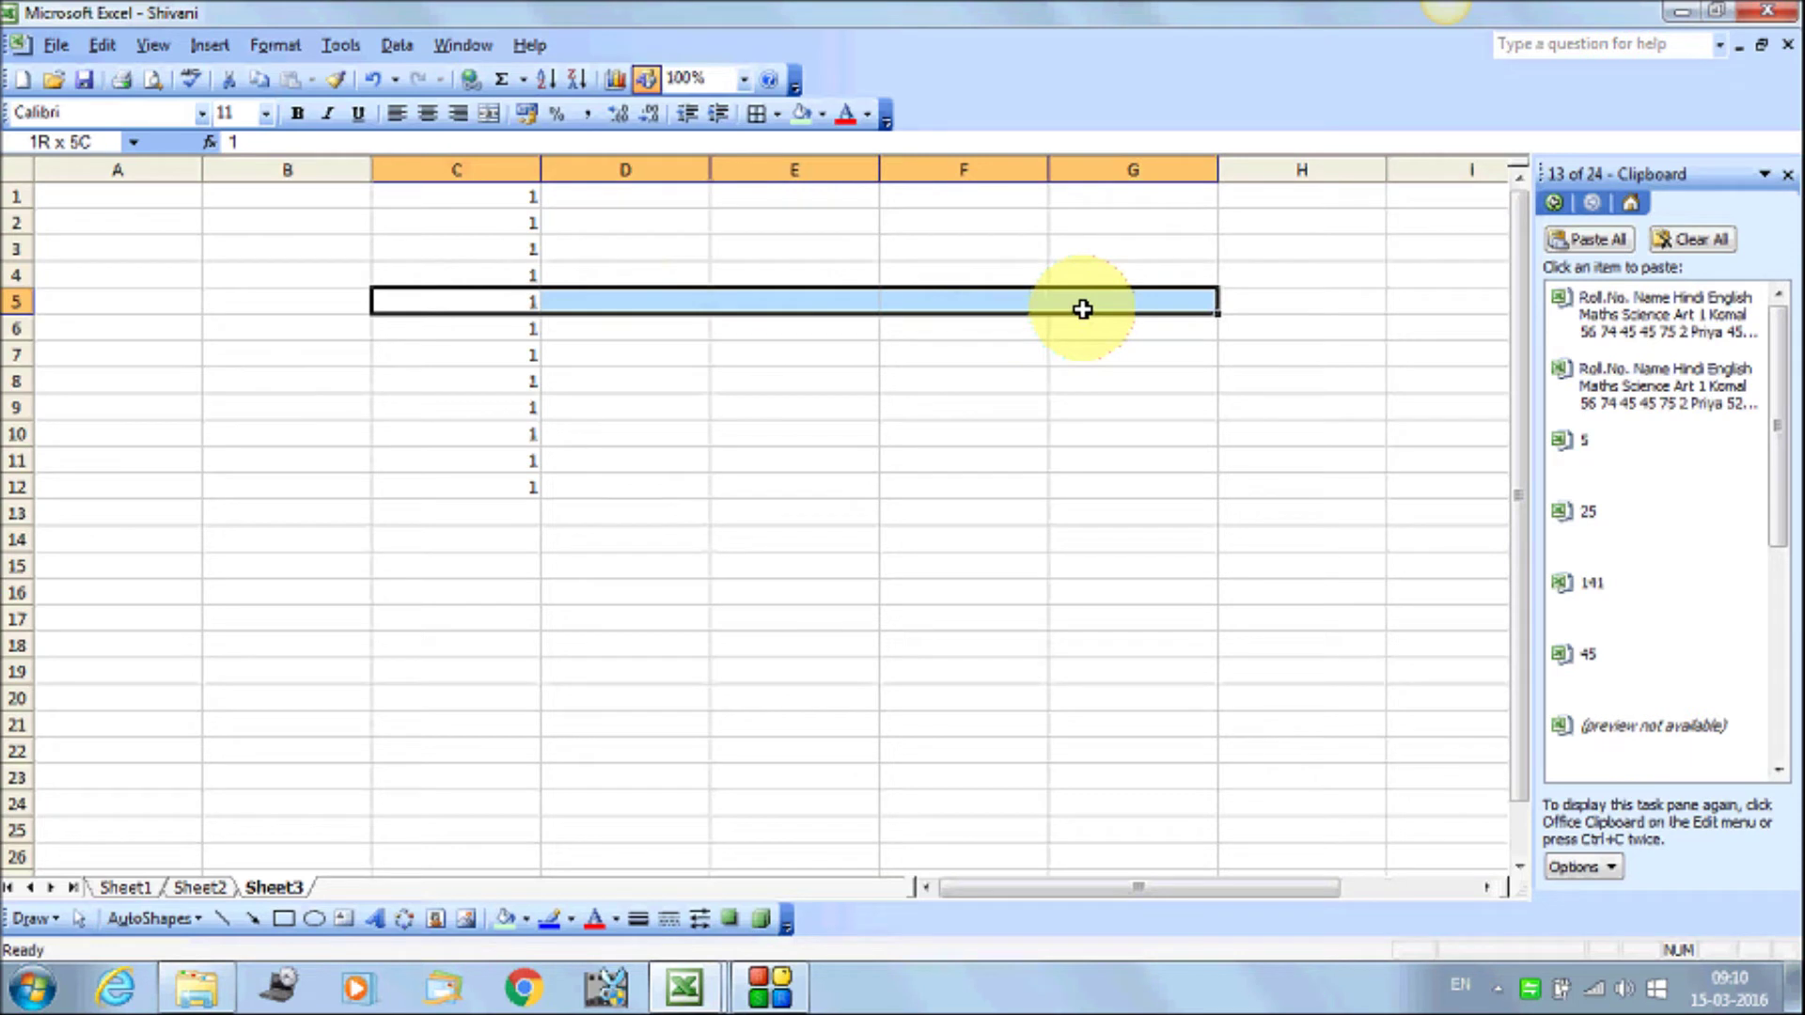
{"action": "left_click", "coordinate": [102, 44]}
{"action": "left_click", "coordinate": [192, 415]}
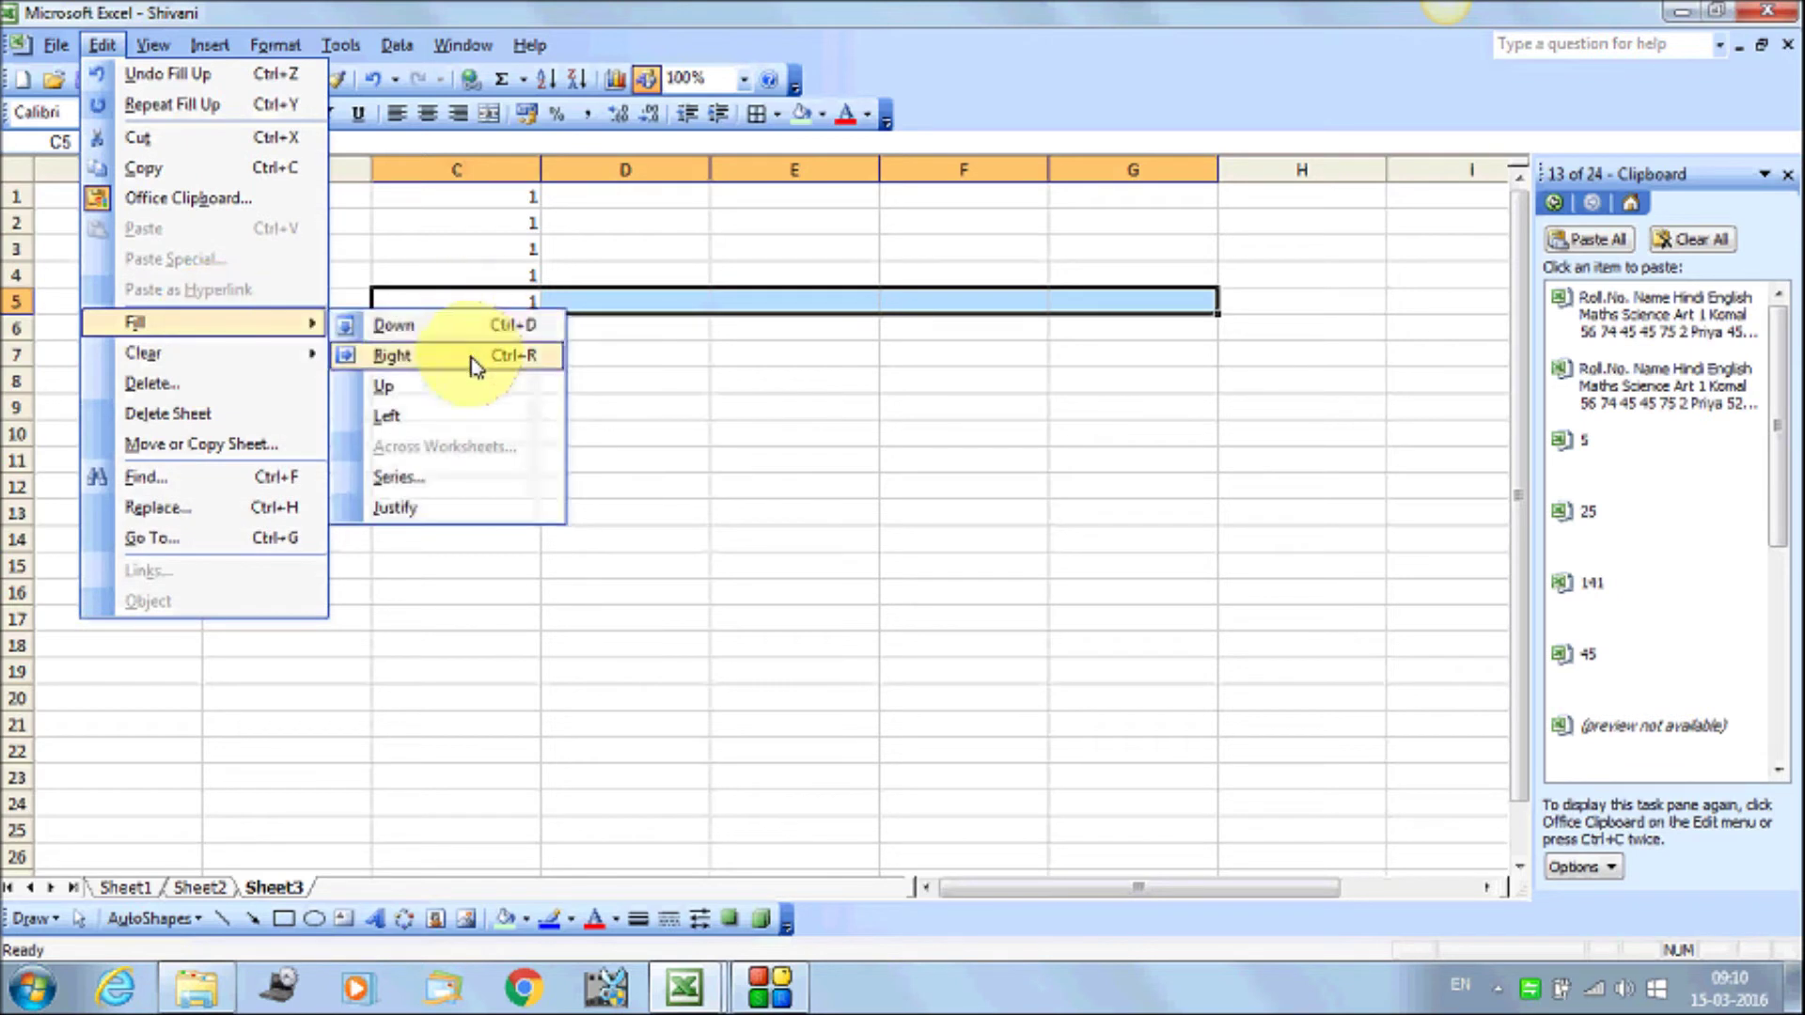
{"action": "left_click", "coordinate": [469, 356]}
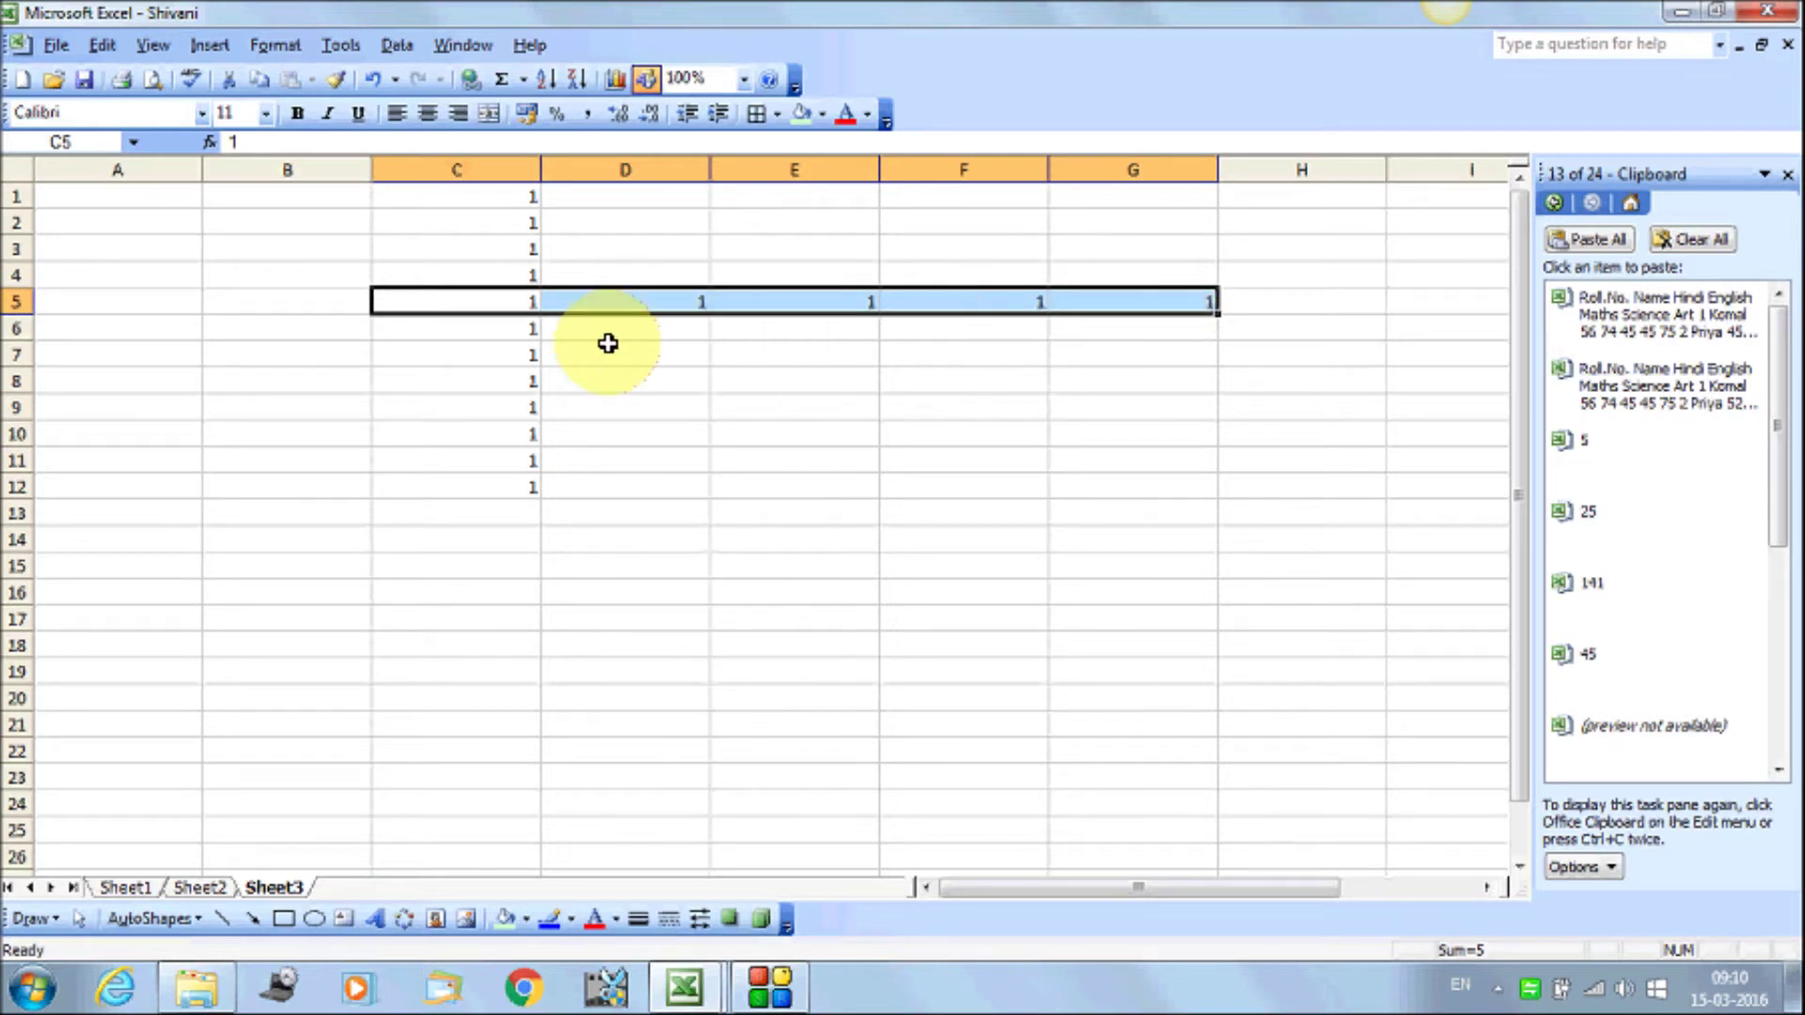
{"action": "left_click", "coordinate": [567, 326]}
{"action": "left_click", "coordinate": [522, 304]}
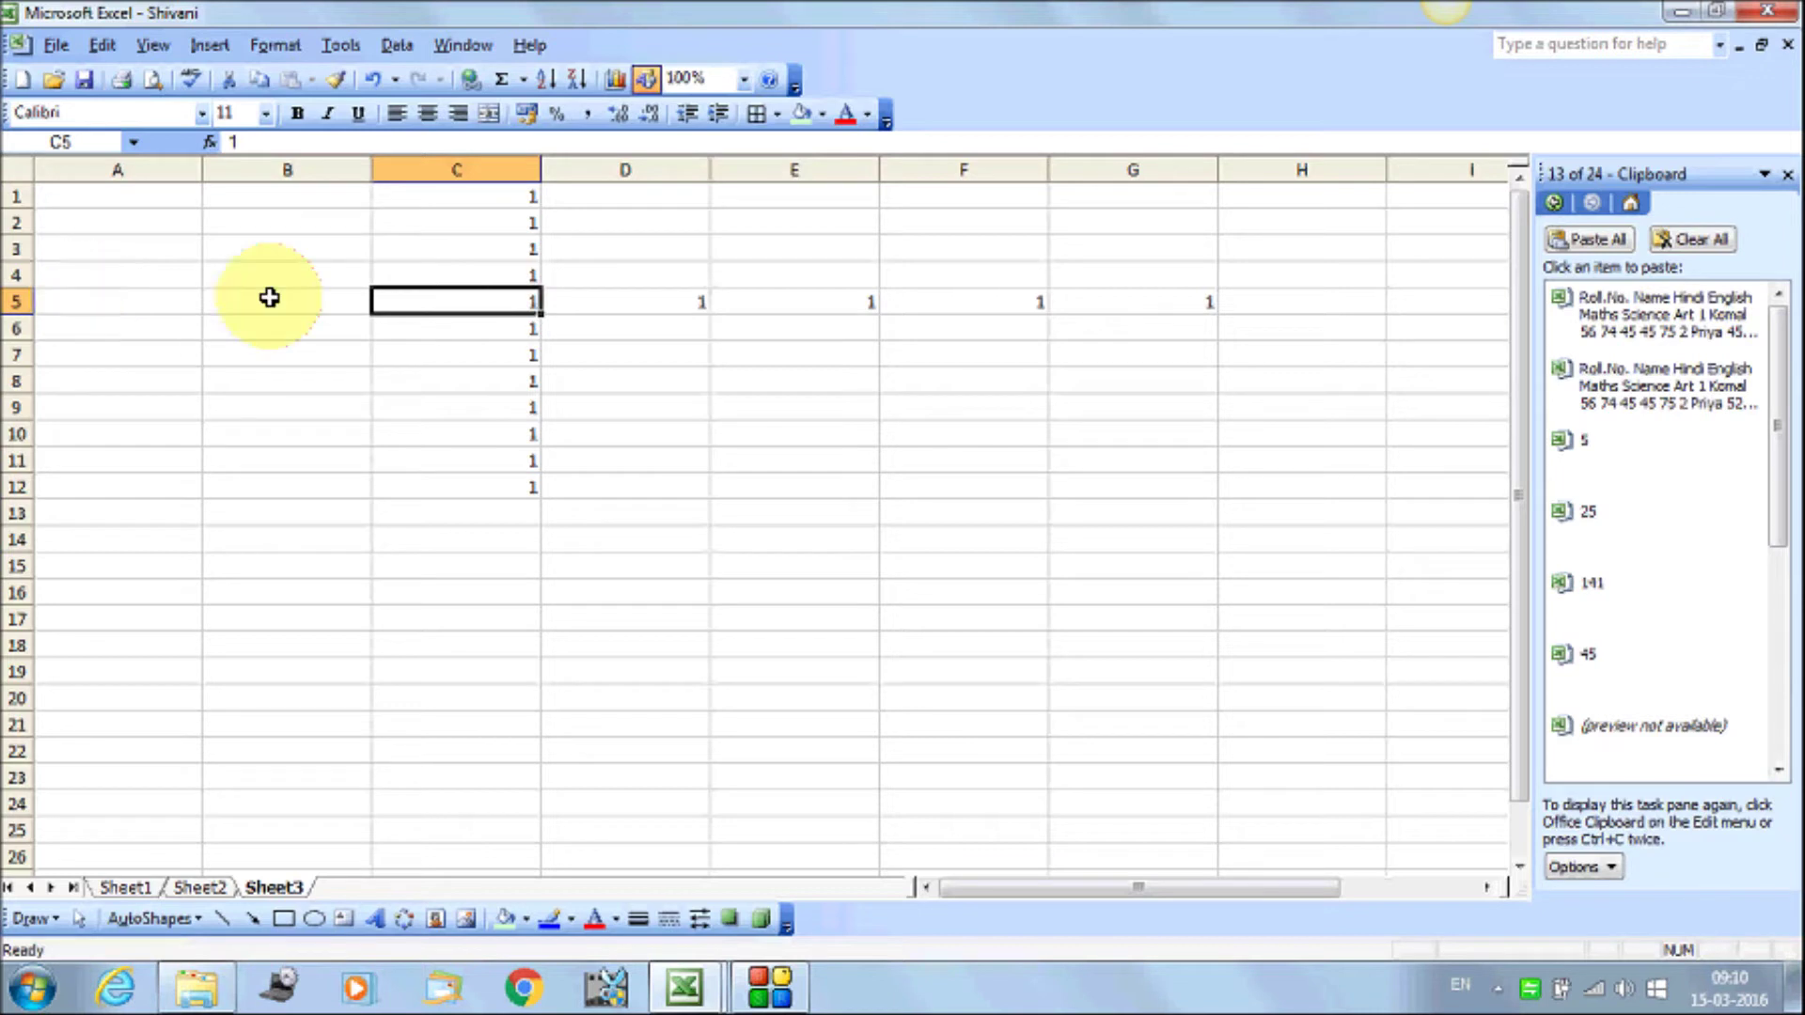
{"action": "left_click_drag", "start_coordinate": [456, 303], "coordinate": [137, 302]}
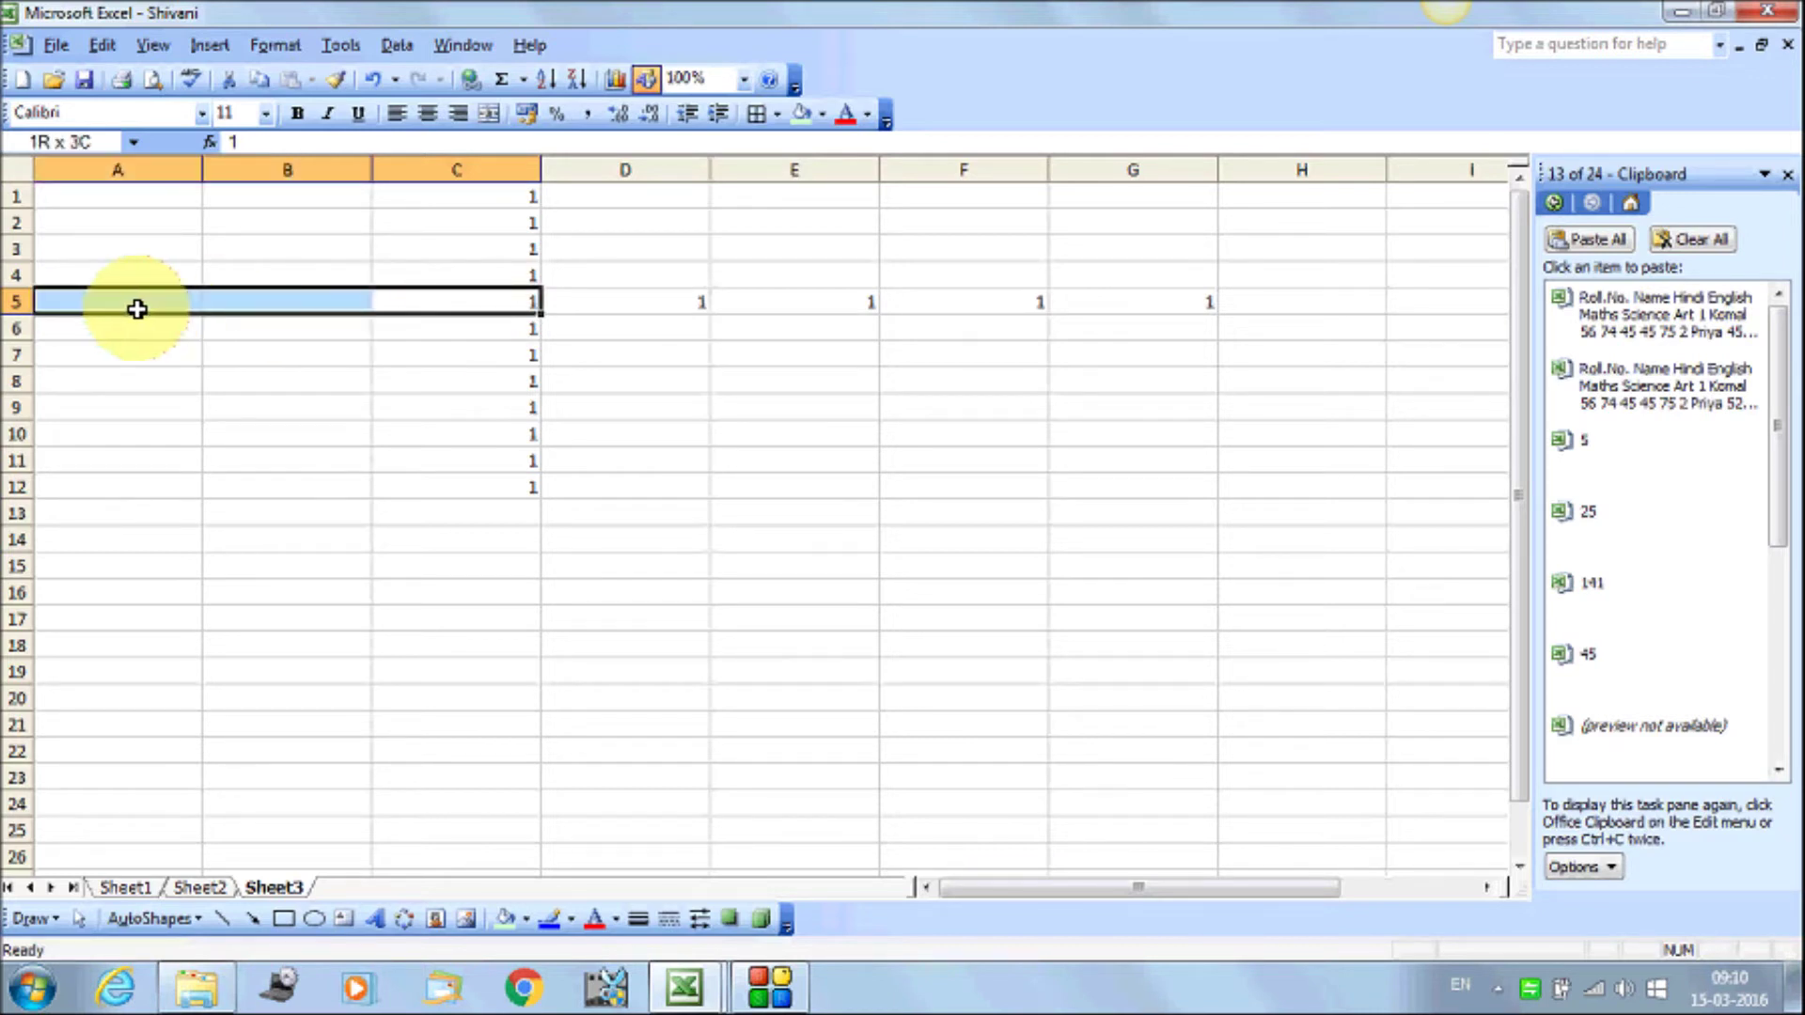
Use Fill Left to copy the 1 from C5 into A5 and B5
{"action": "left_click", "coordinate": [102, 46]}
{"action": "mouse_move", "coordinate": [184, 262]}
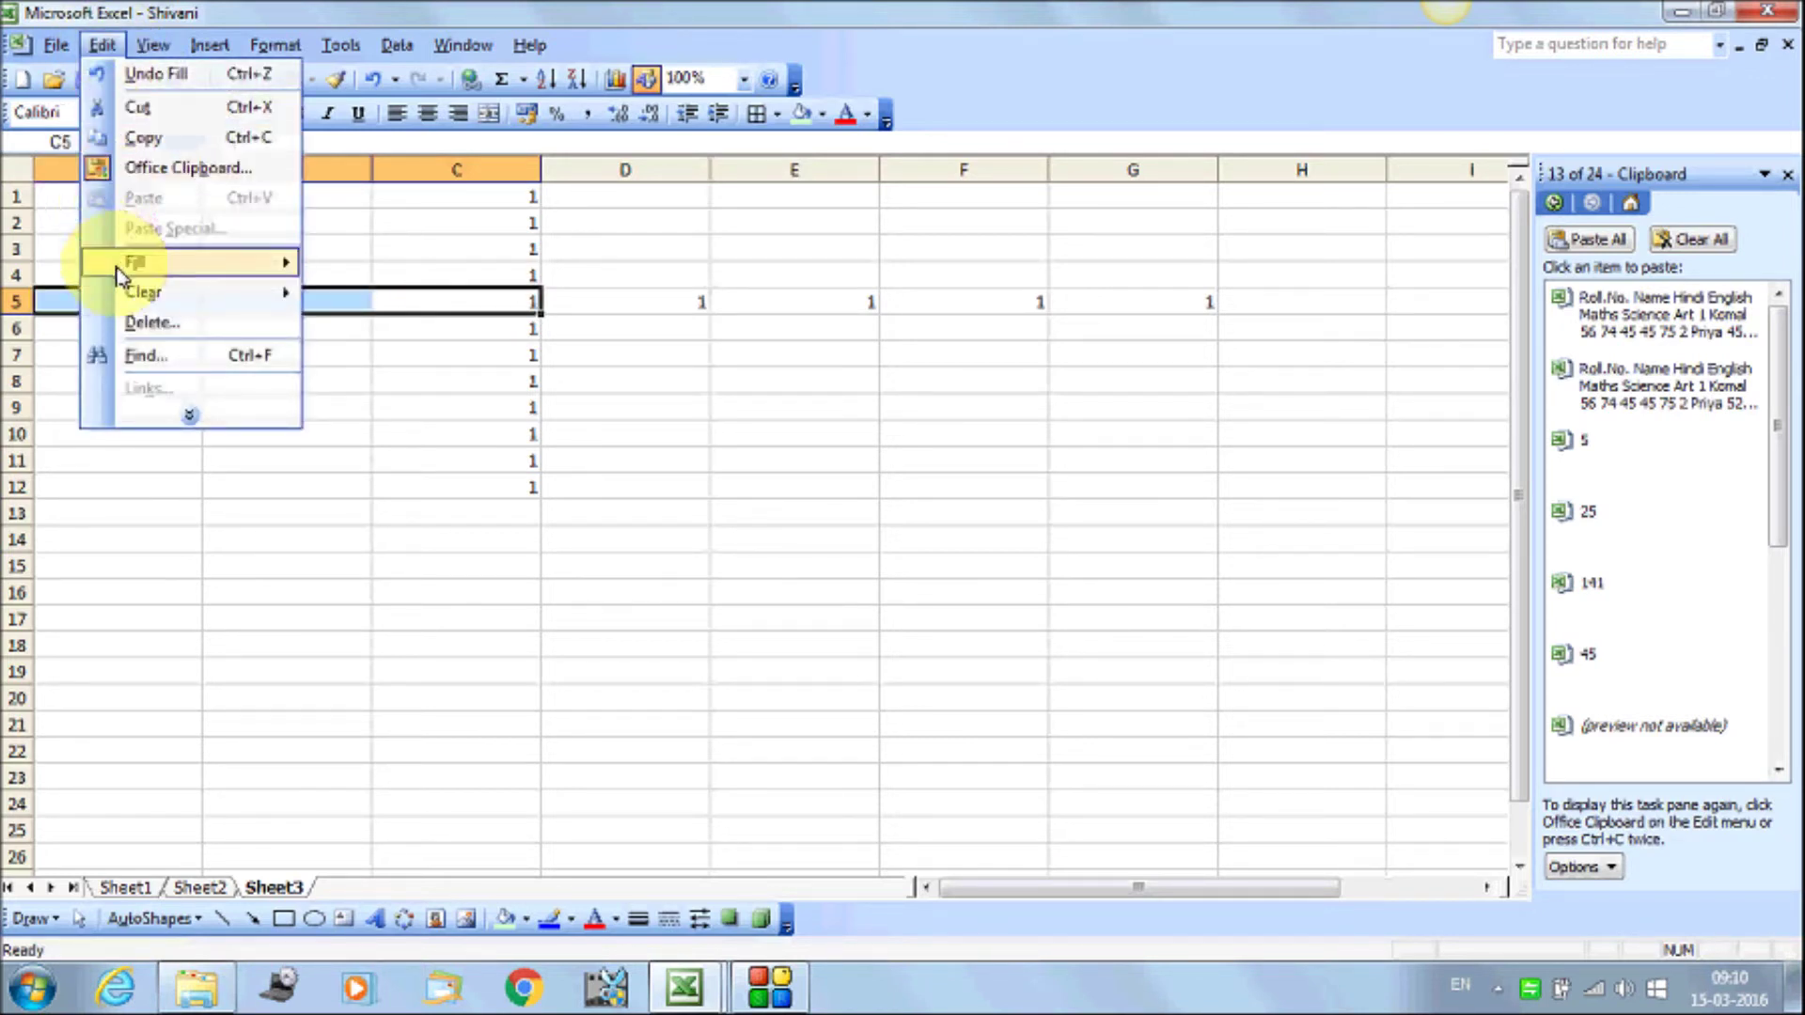
{"action": "left_click", "coordinate": [437, 359]}
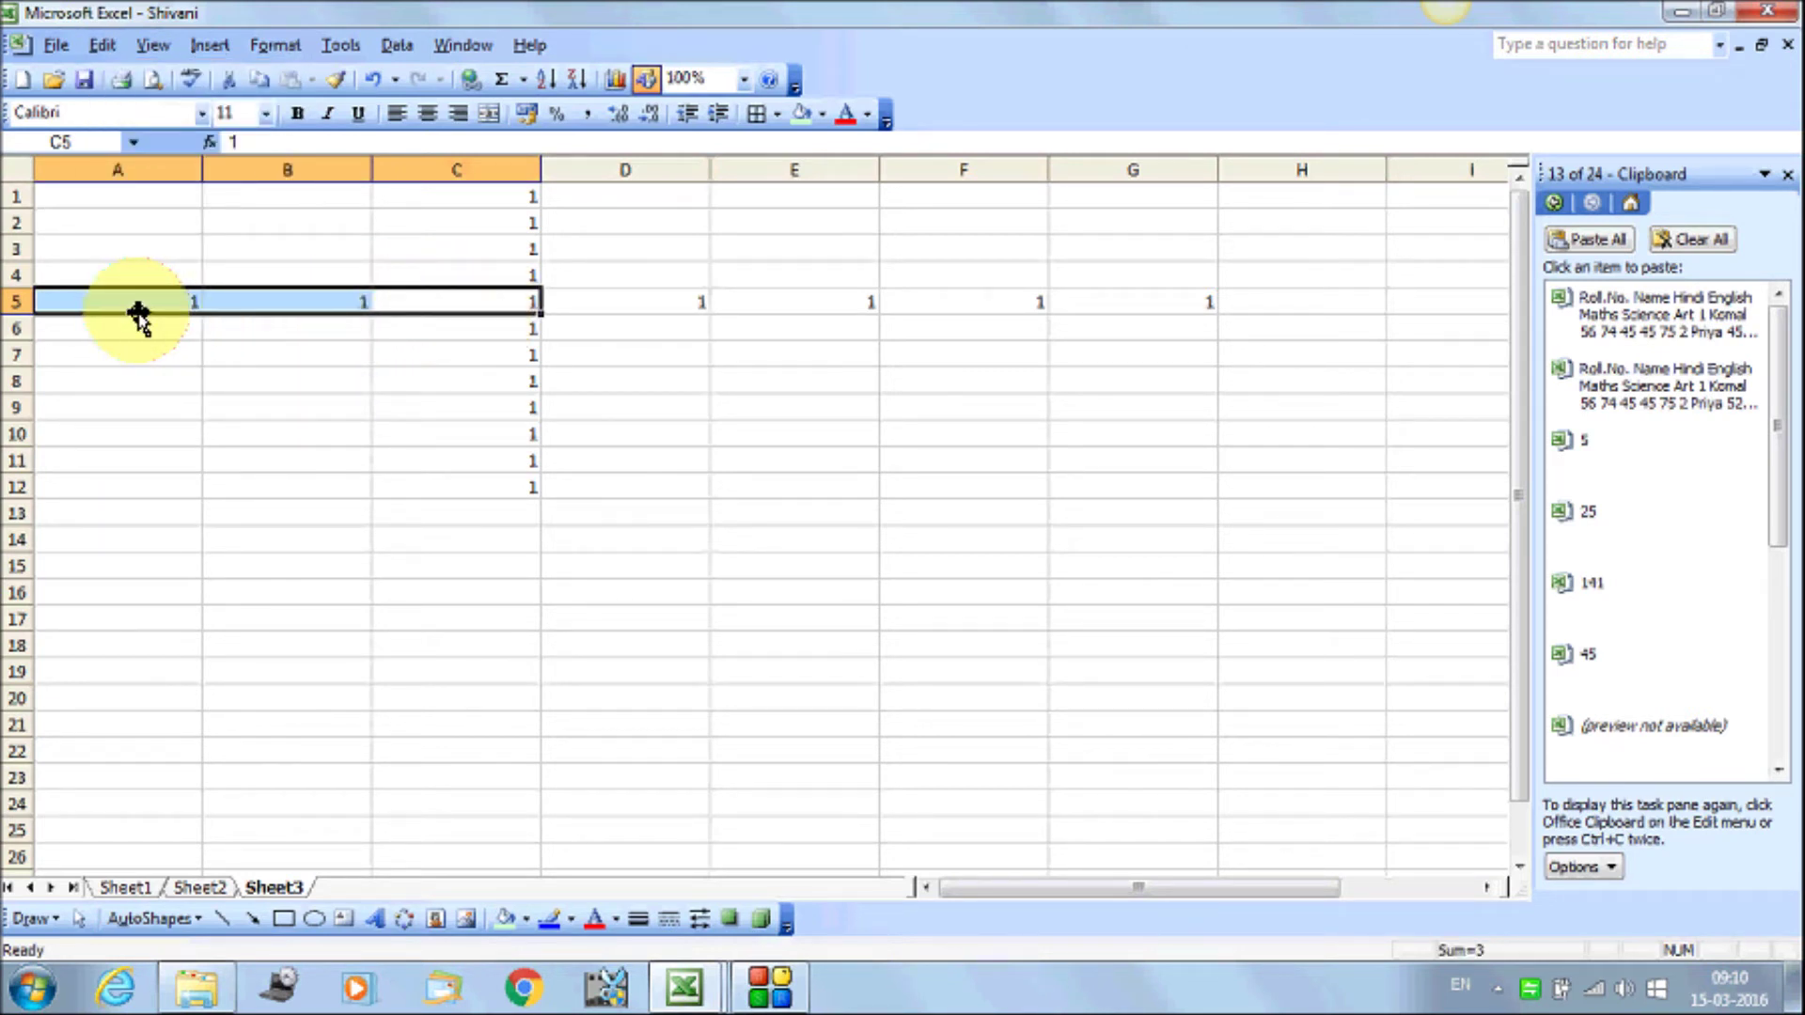
{"action": "left_click", "coordinate": [354, 408]}
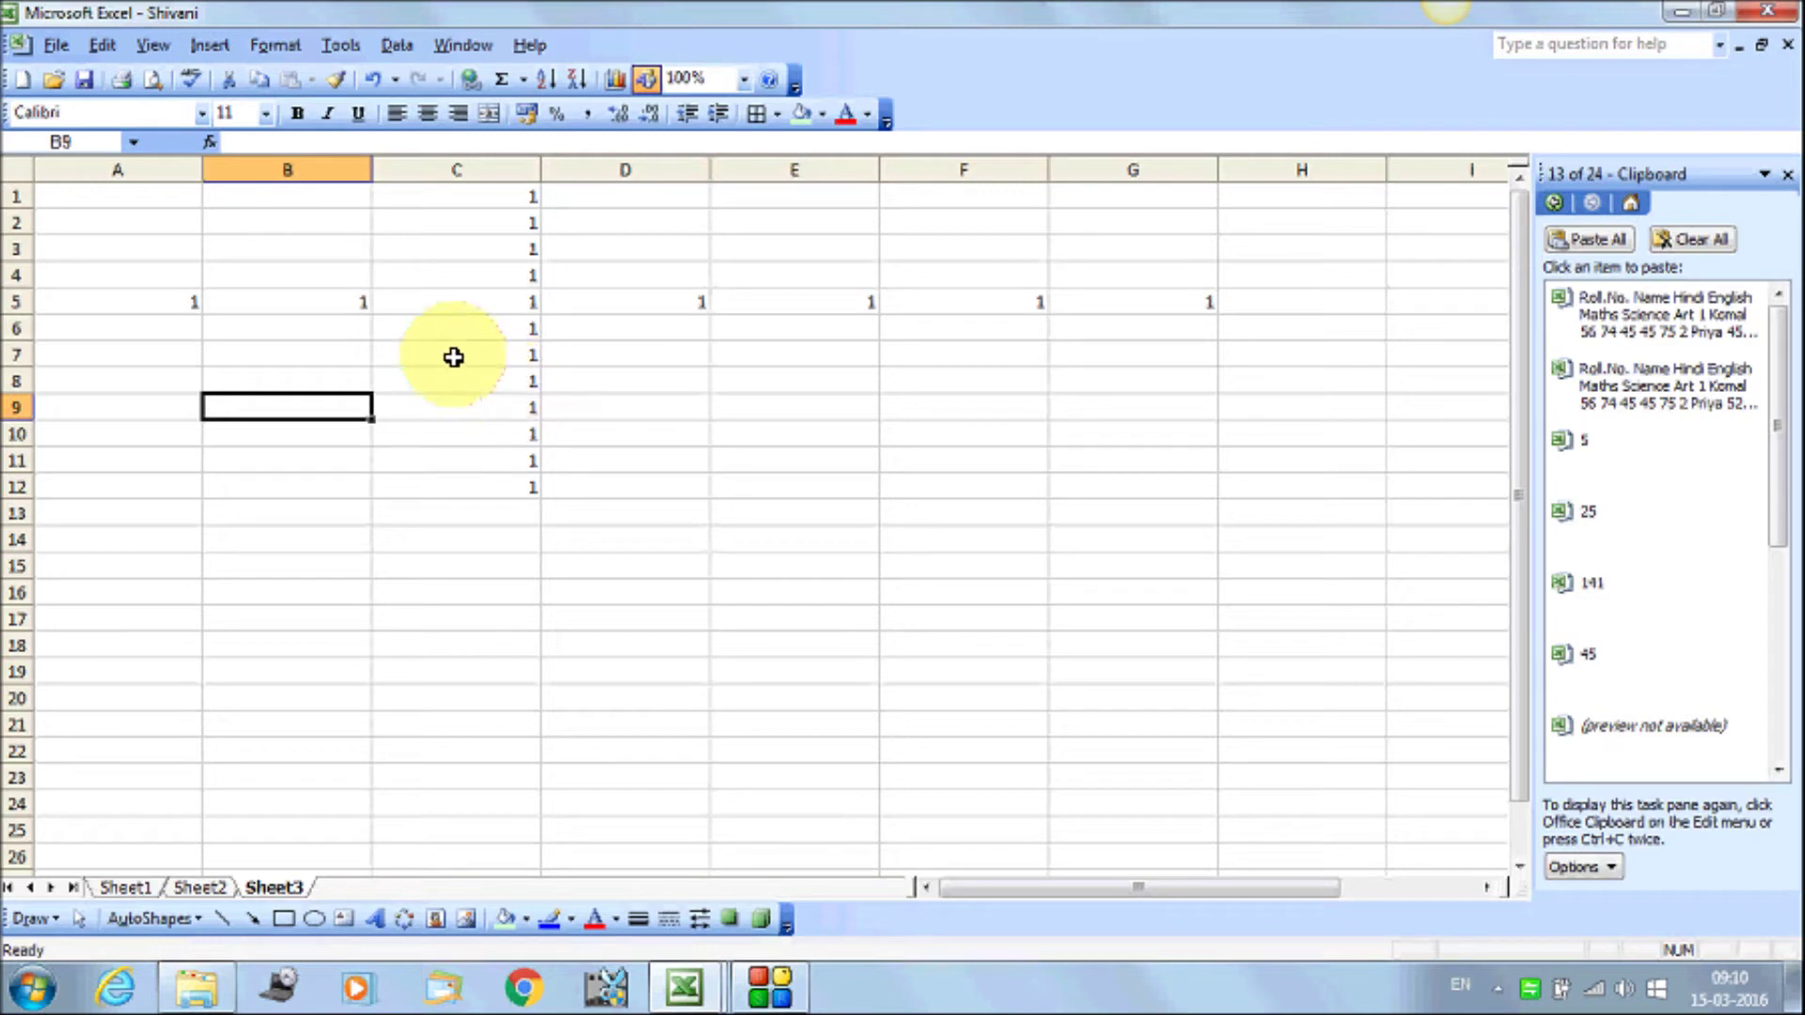
{"action": "left_click", "coordinate": [101, 45]}
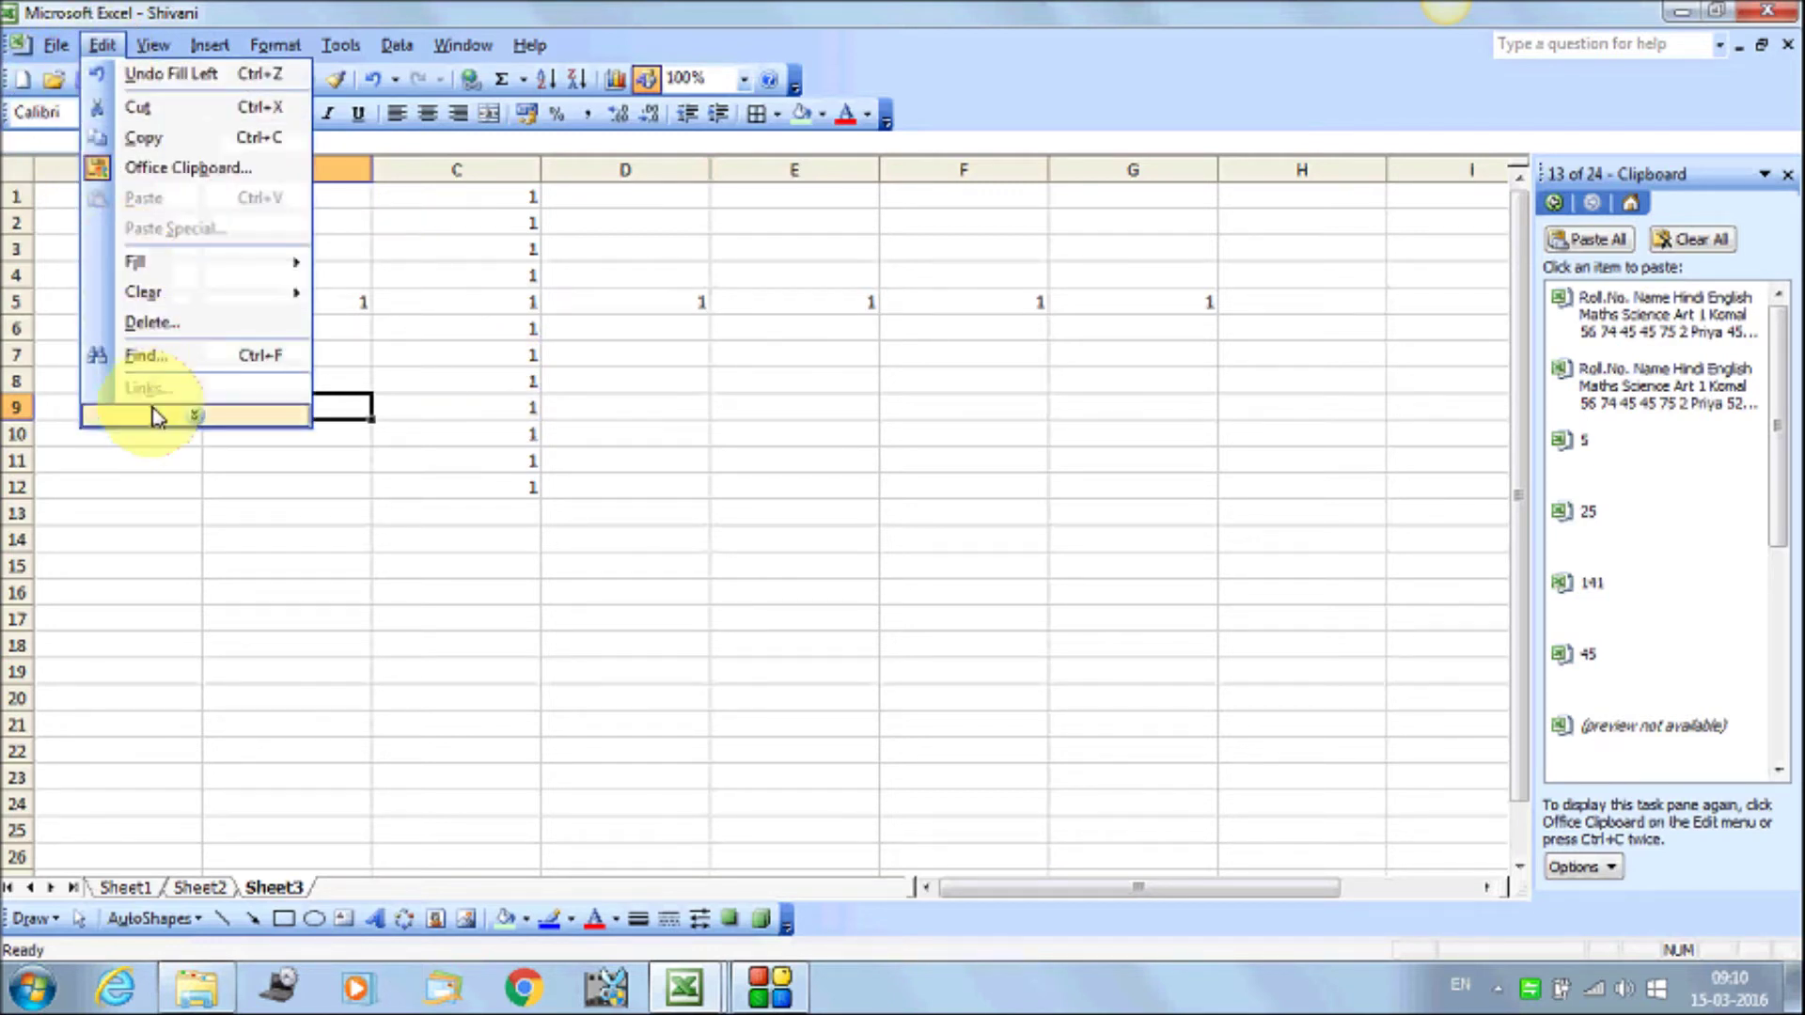
{"action": "mouse_move", "coordinate": [197, 323]}
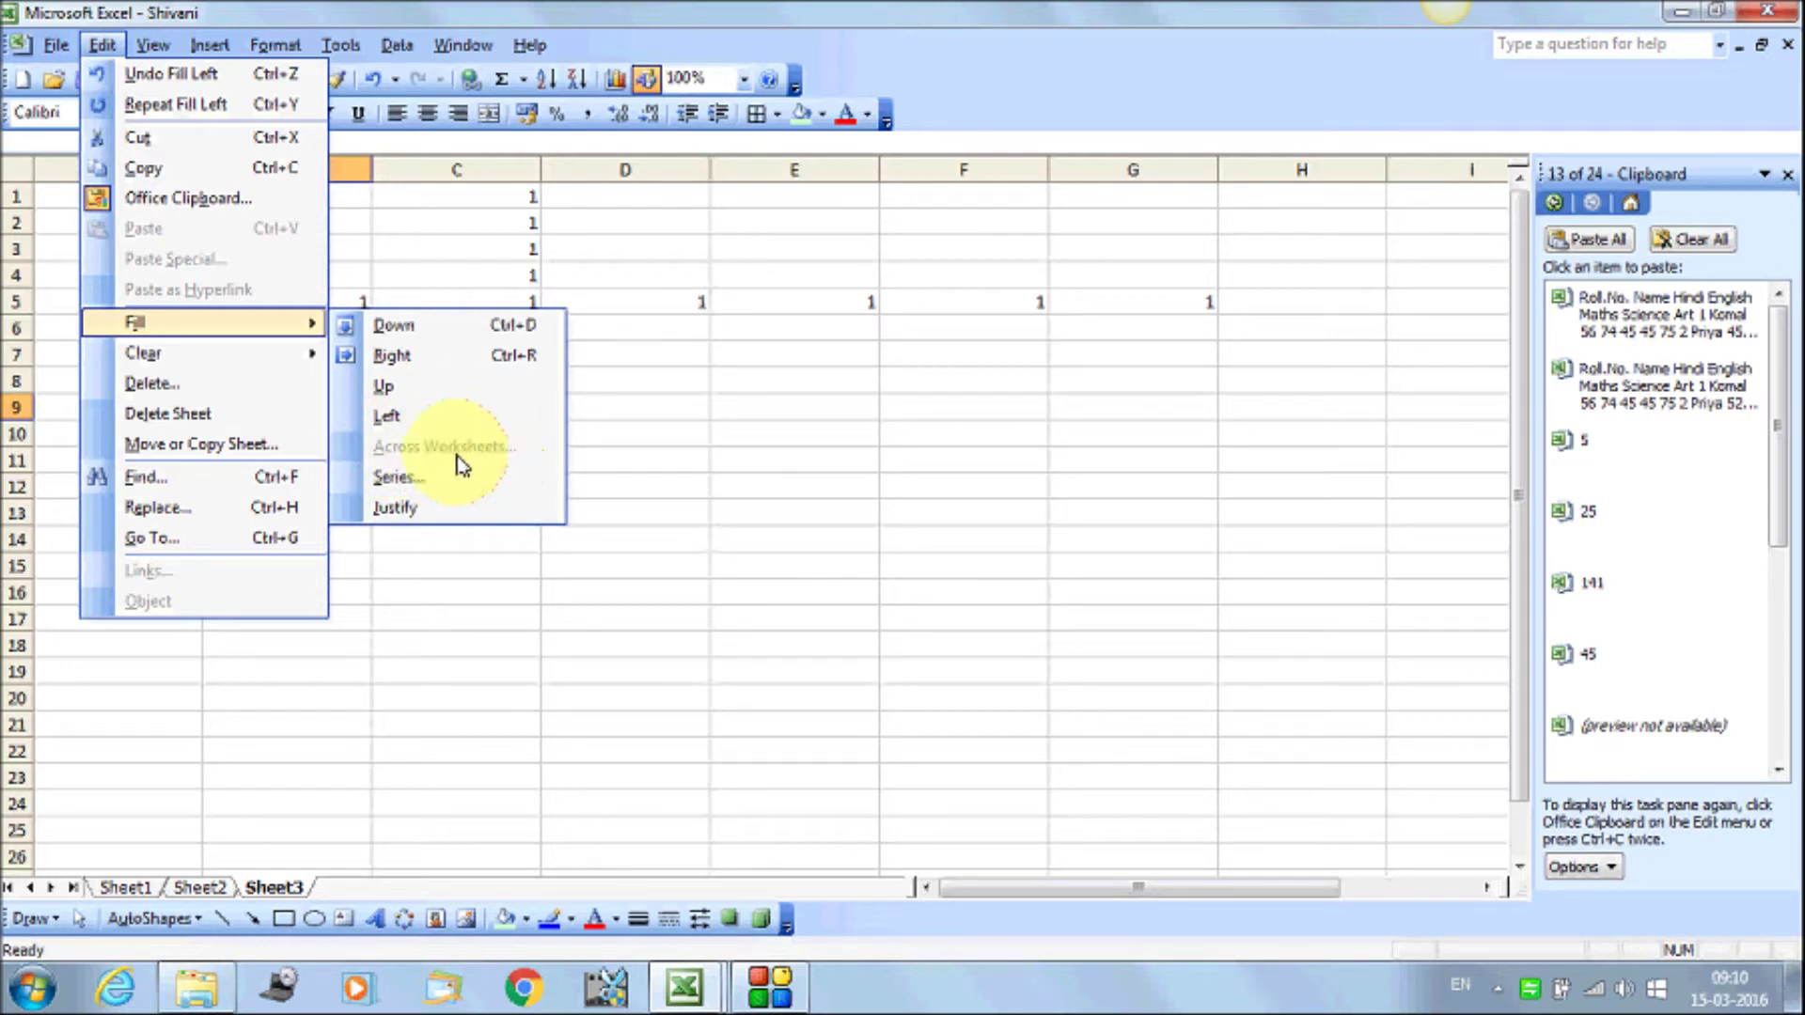
{"action": "left_click", "coordinate": [857, 489]}
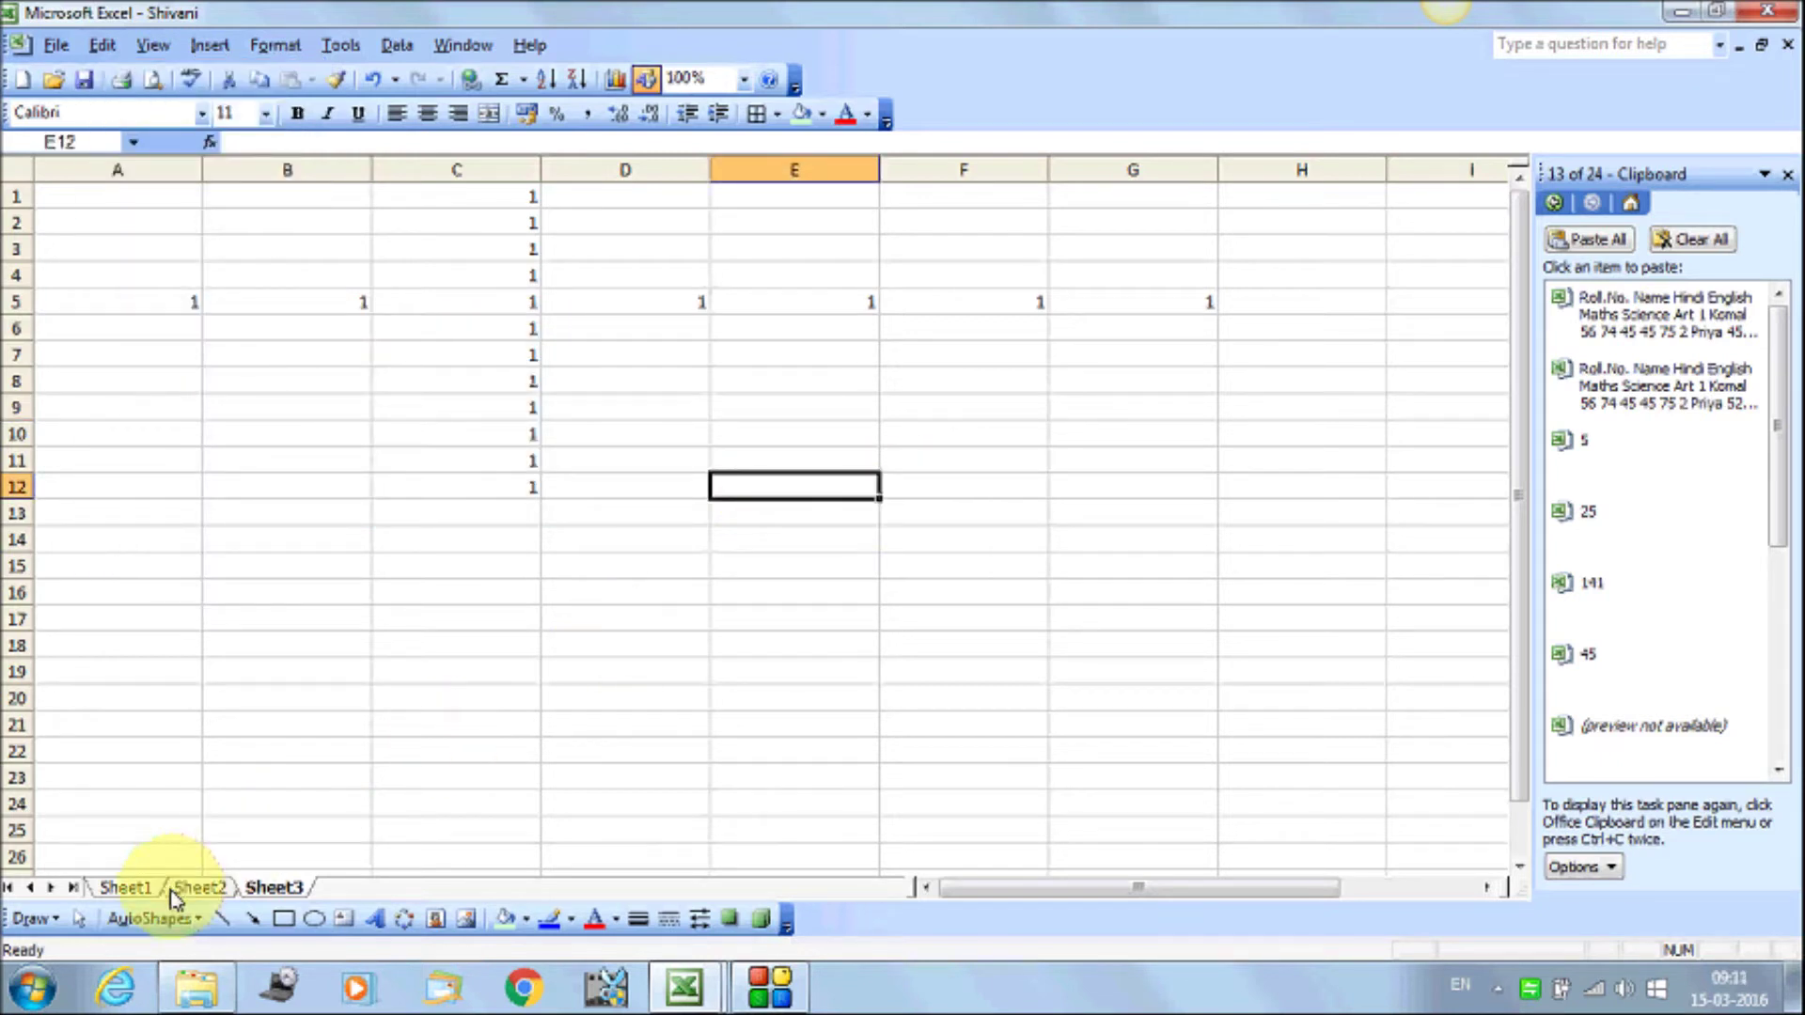
Clear all the 1s in A1:H13 on Sheet3, then select the A1:E8 marks table on Sheet2
{"action": "left_click_drag", "start_coordinate": [149, 207], "coordinate": [1219, 519]}
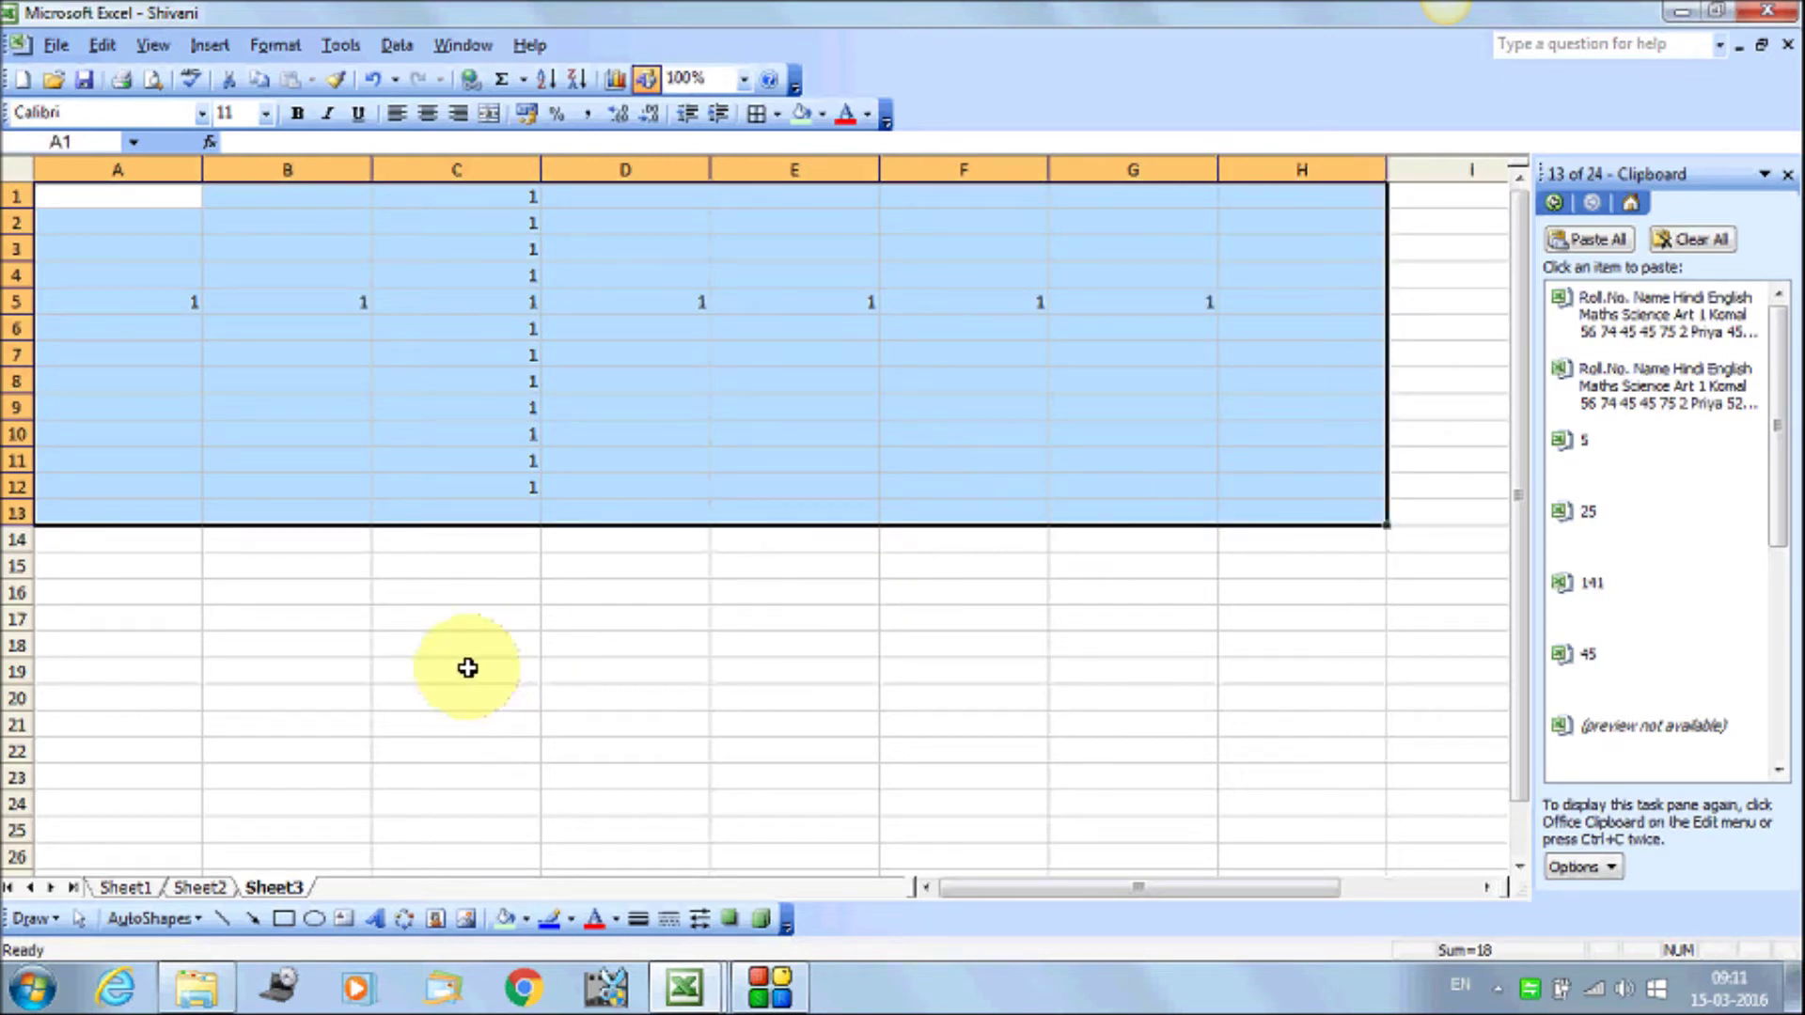
{"action": "key", "text": "Delete"}
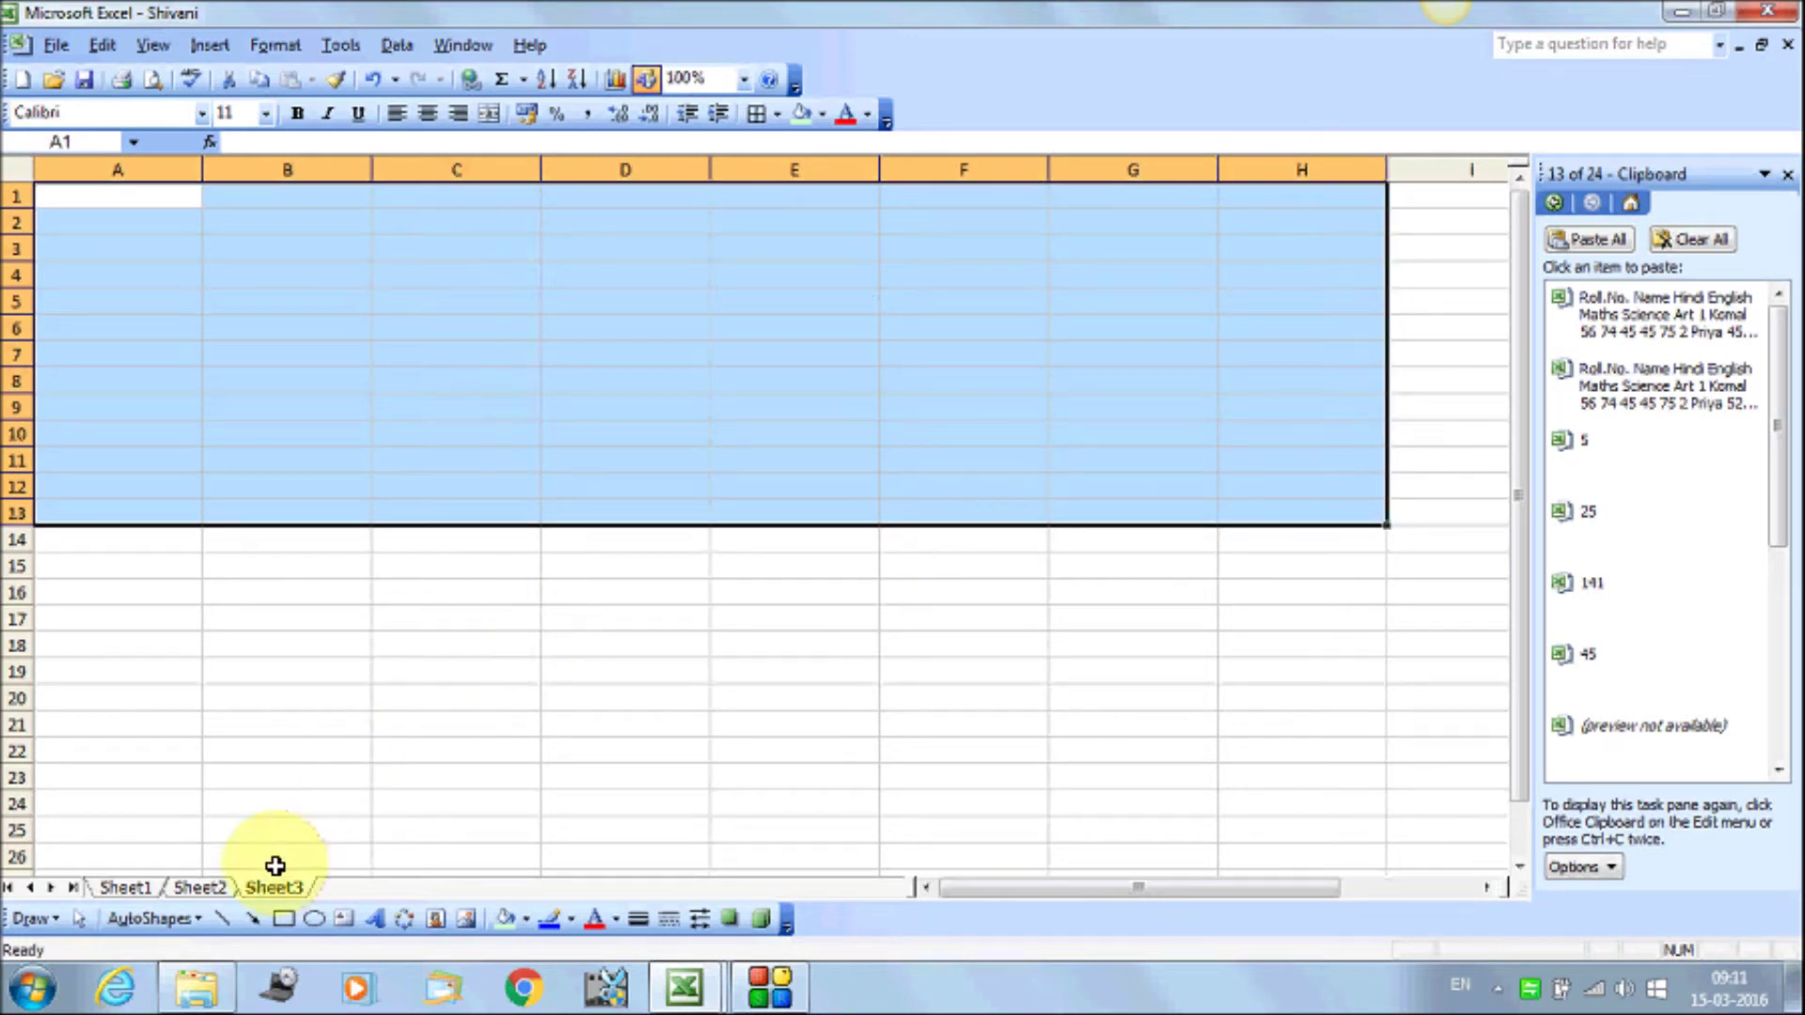
{"action": "left_click", "coordinate": [201, 888]}
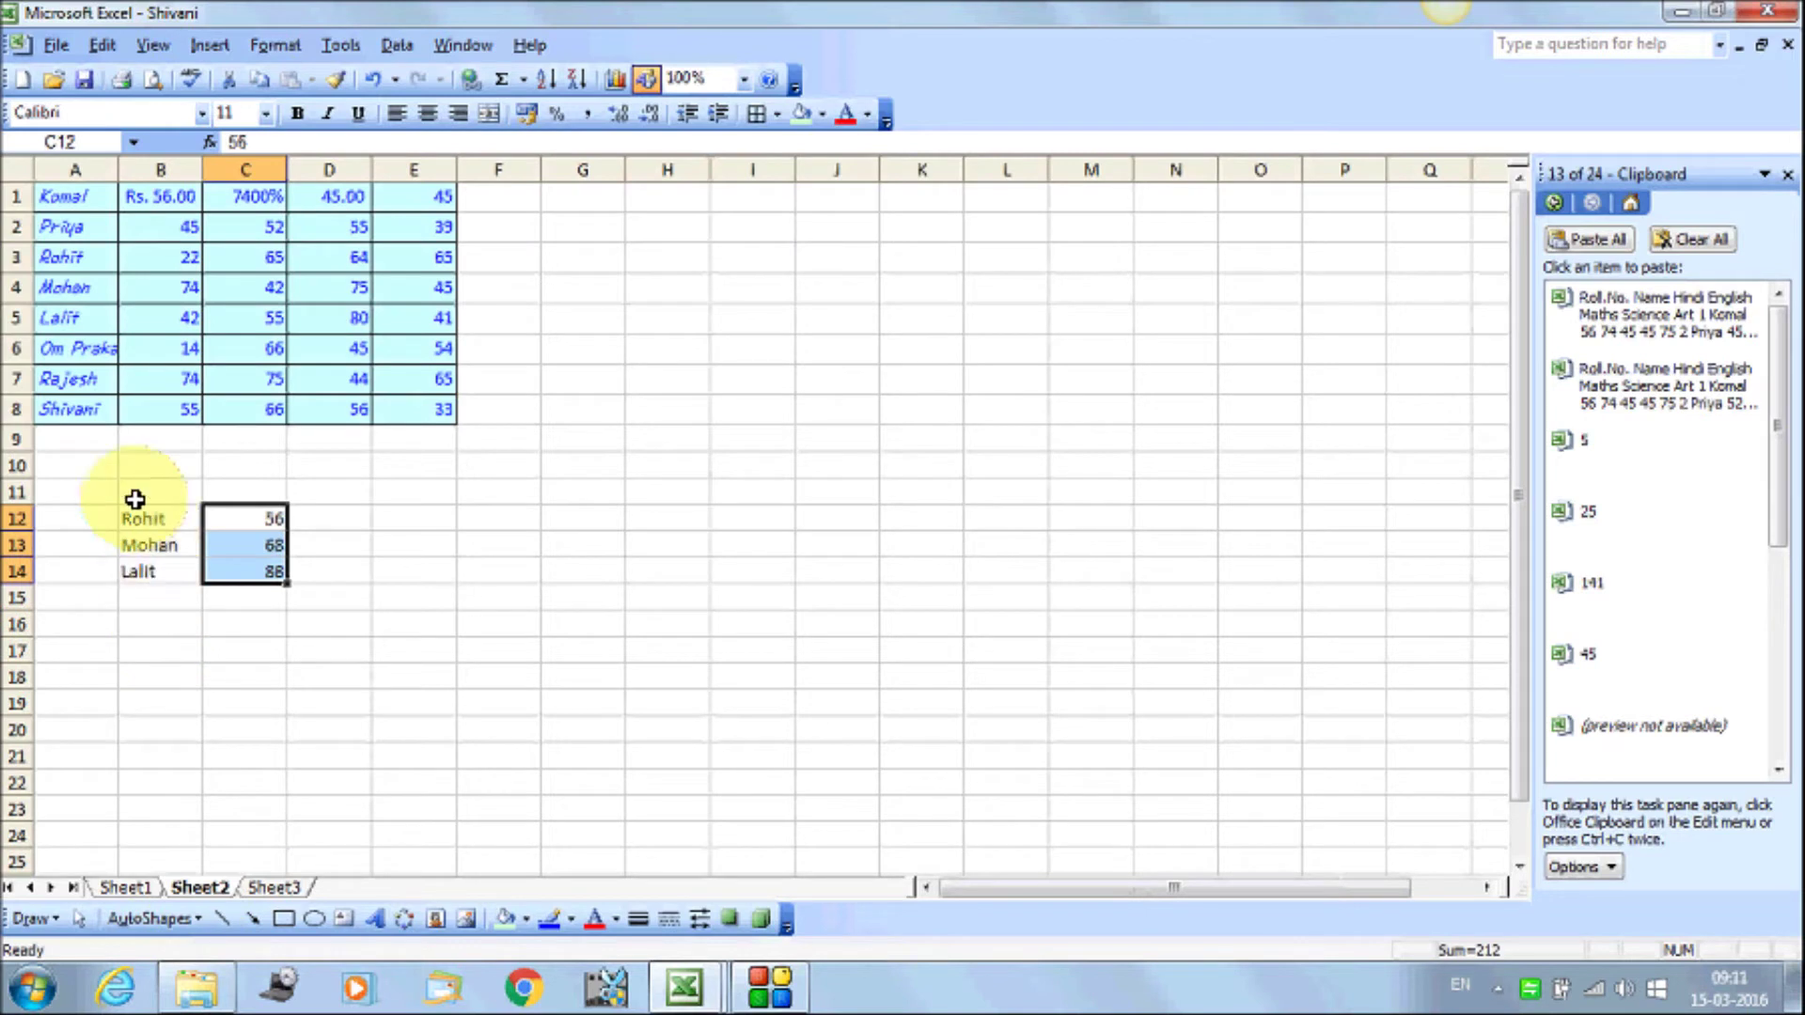
{"action": "left_click", "coordinate": [133, 373]}
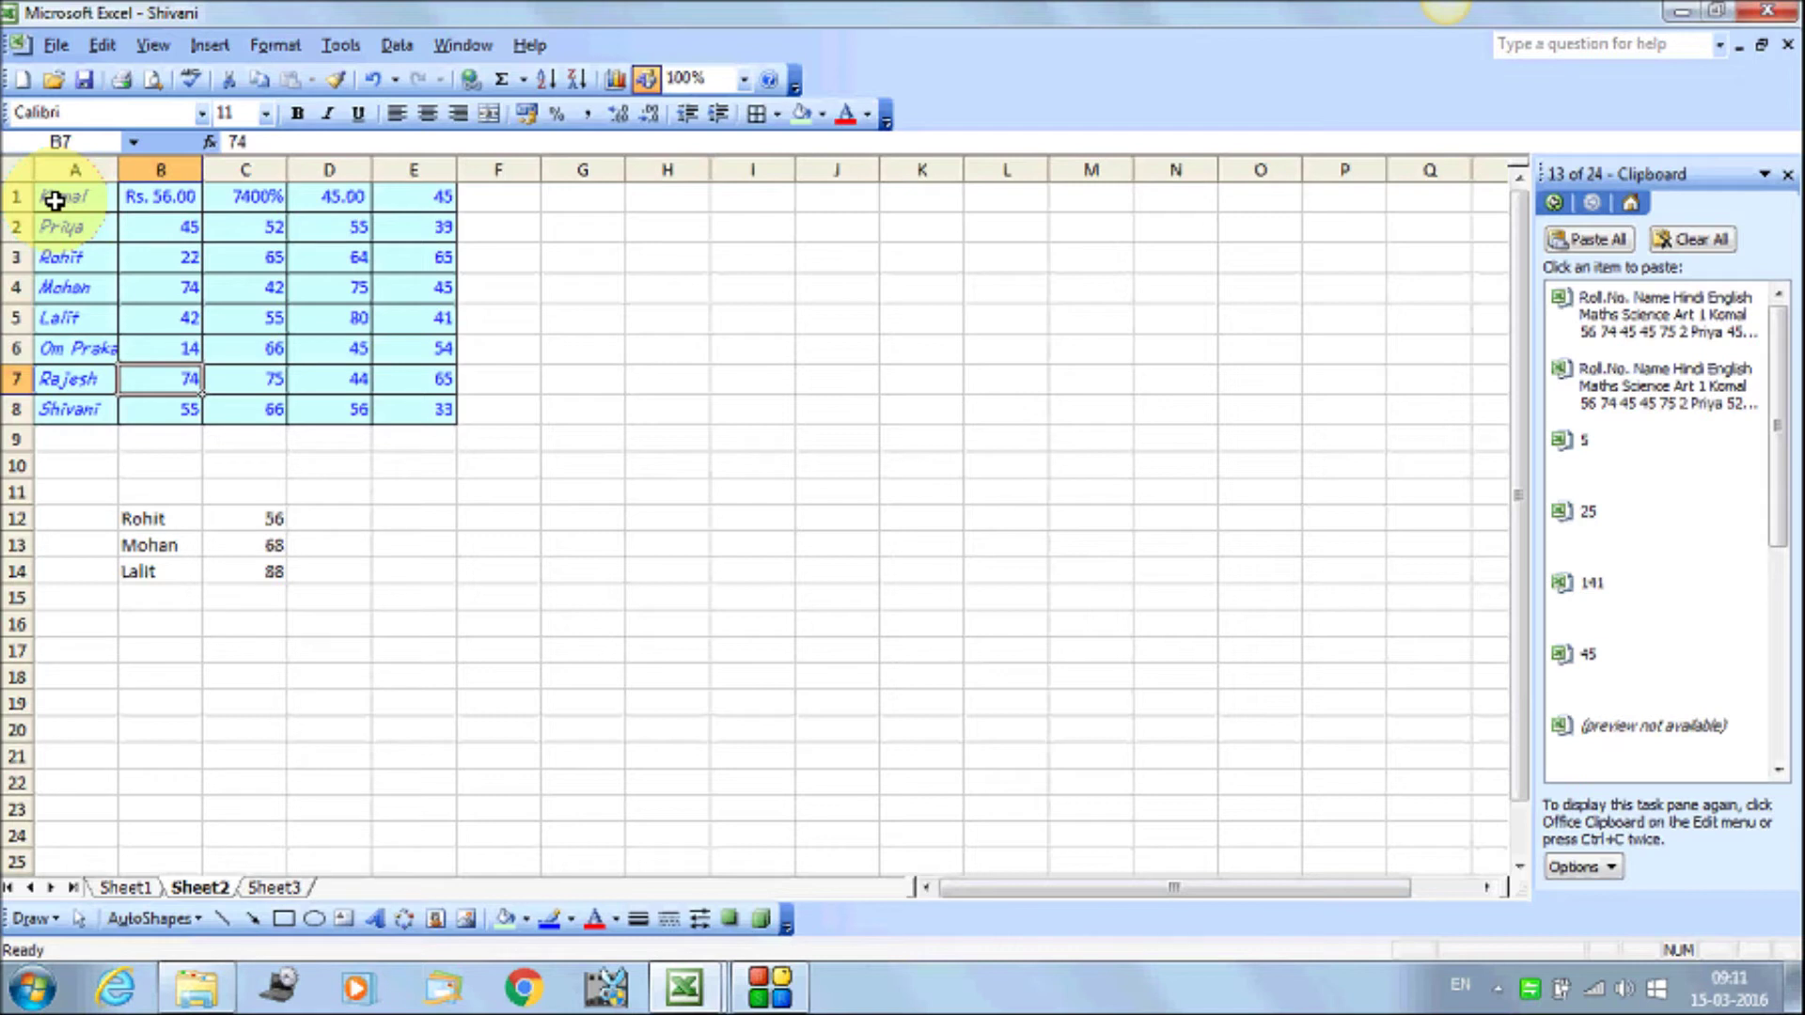
{"action": "left_click_drag", "start_coordinate": [54, 200], "coordinate": [421, 425]}
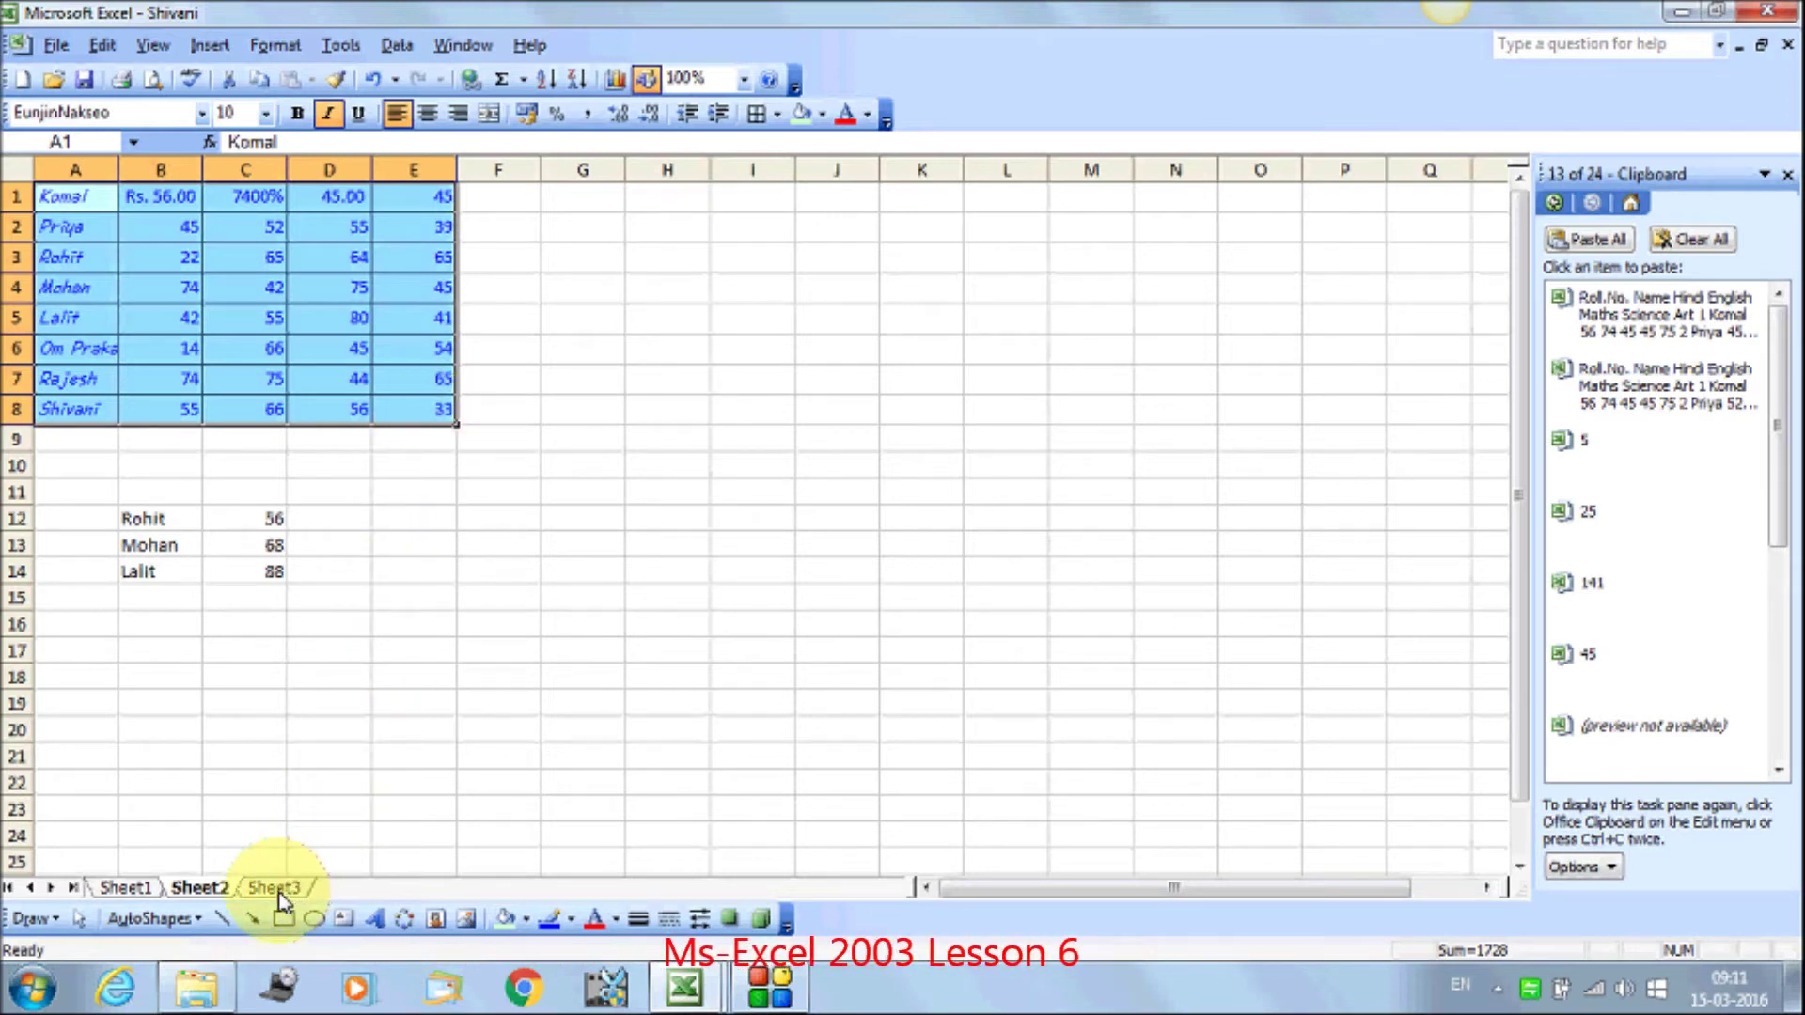
{"action": "left_click", "coordinate": [279, 891], "text": "ctrl"}
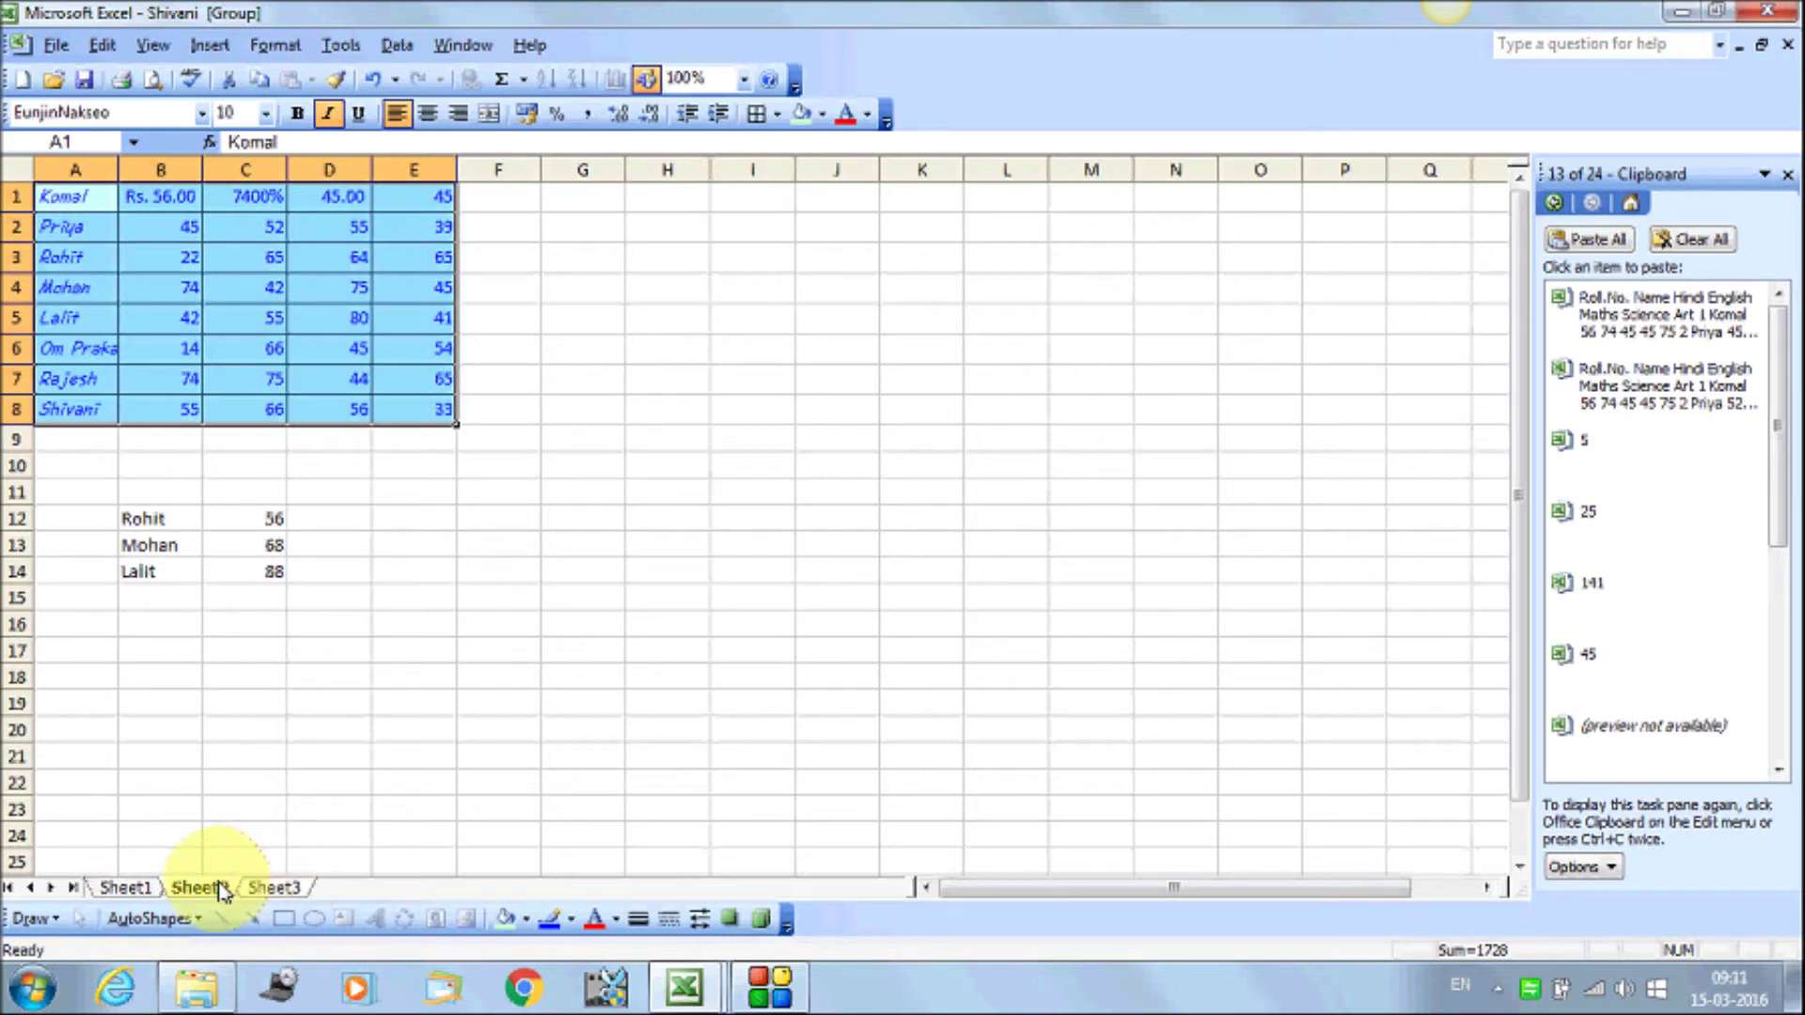
Group Sheet3 with Sheet2 and open Fill Across Worksheets for the selected A1:E8 table
{"action": "left_click", "coordinate": [275, 889], "text": "ctrl"}
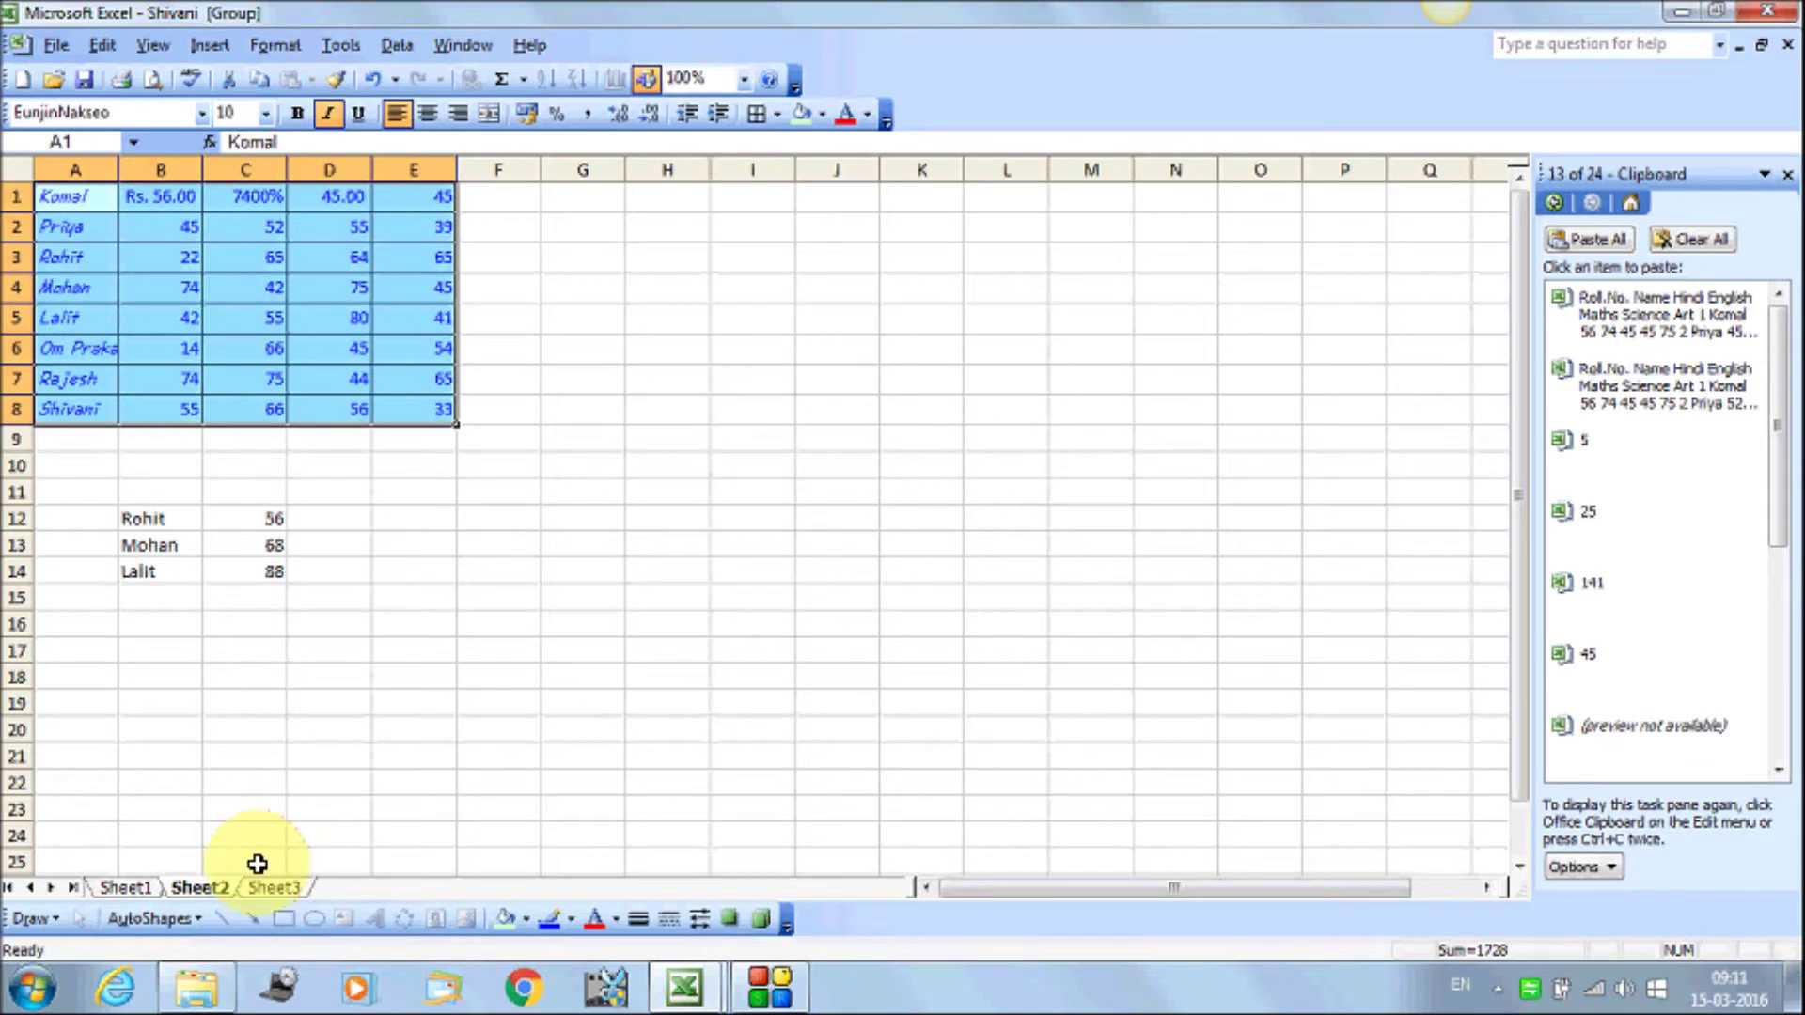
{"action": "left_click", "coordinate": [110, 49]}
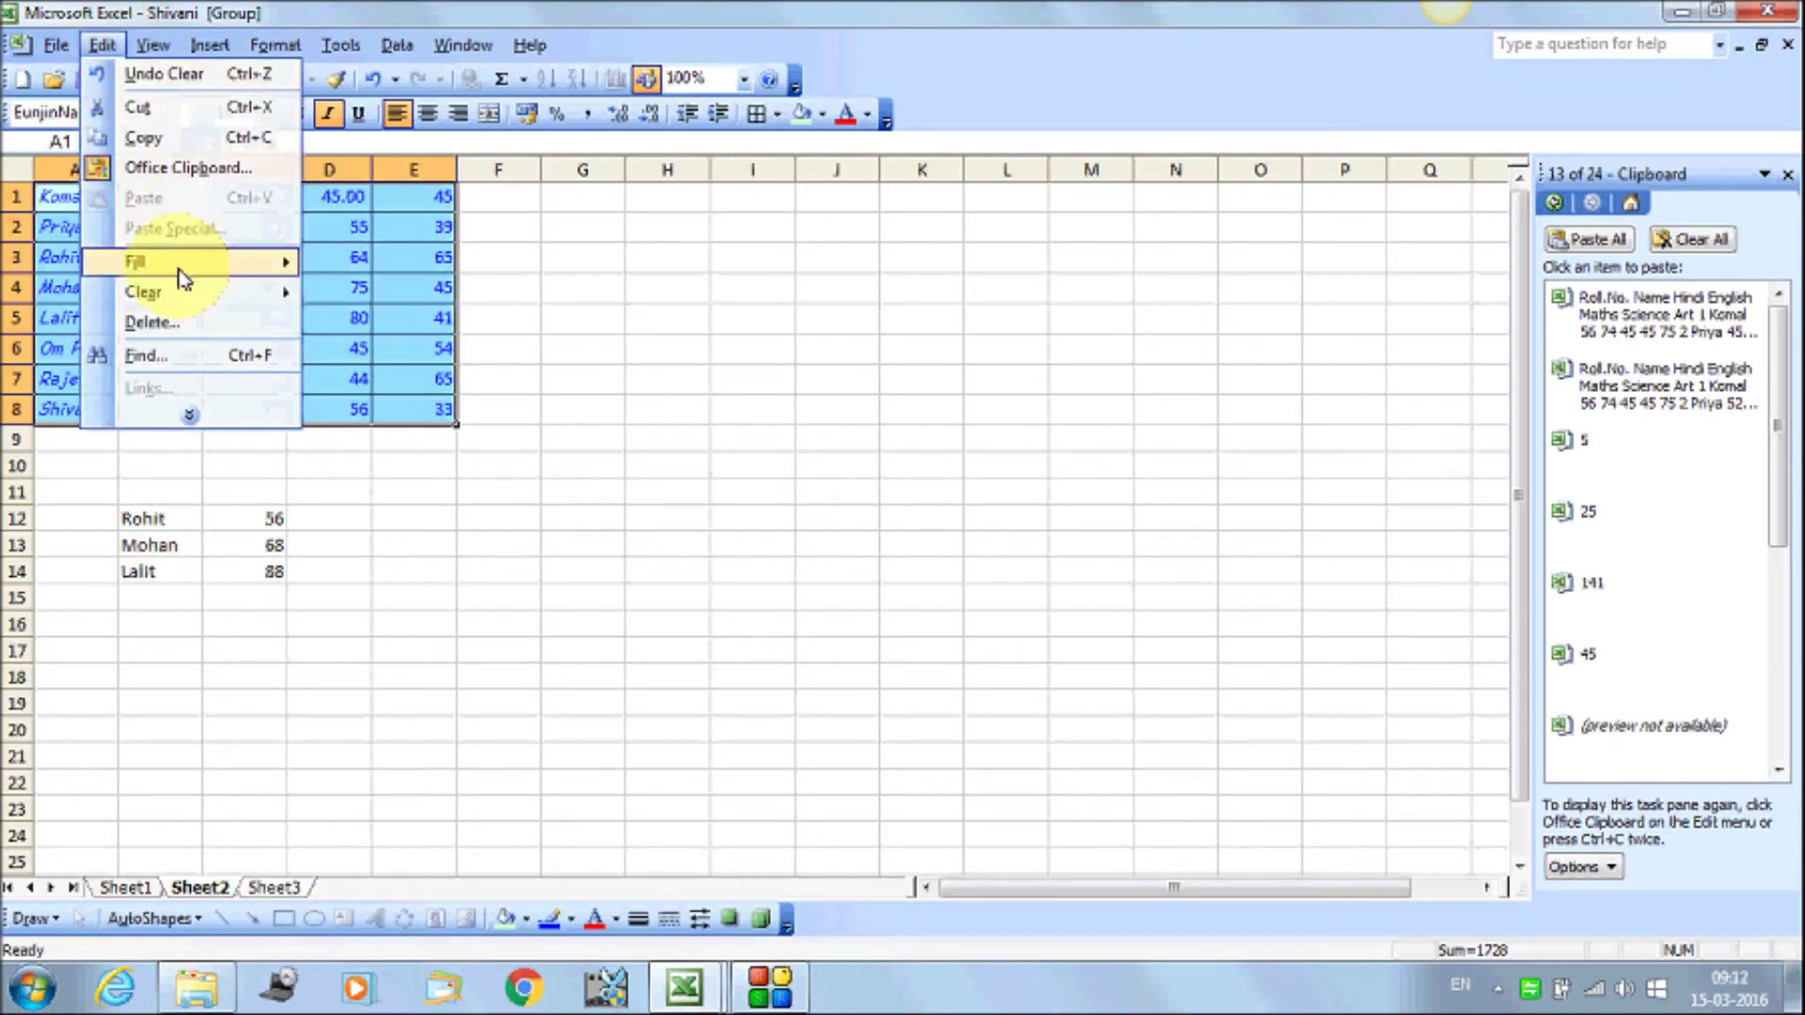
{"action": "mouse_move", "coordinate": [135, 262]}
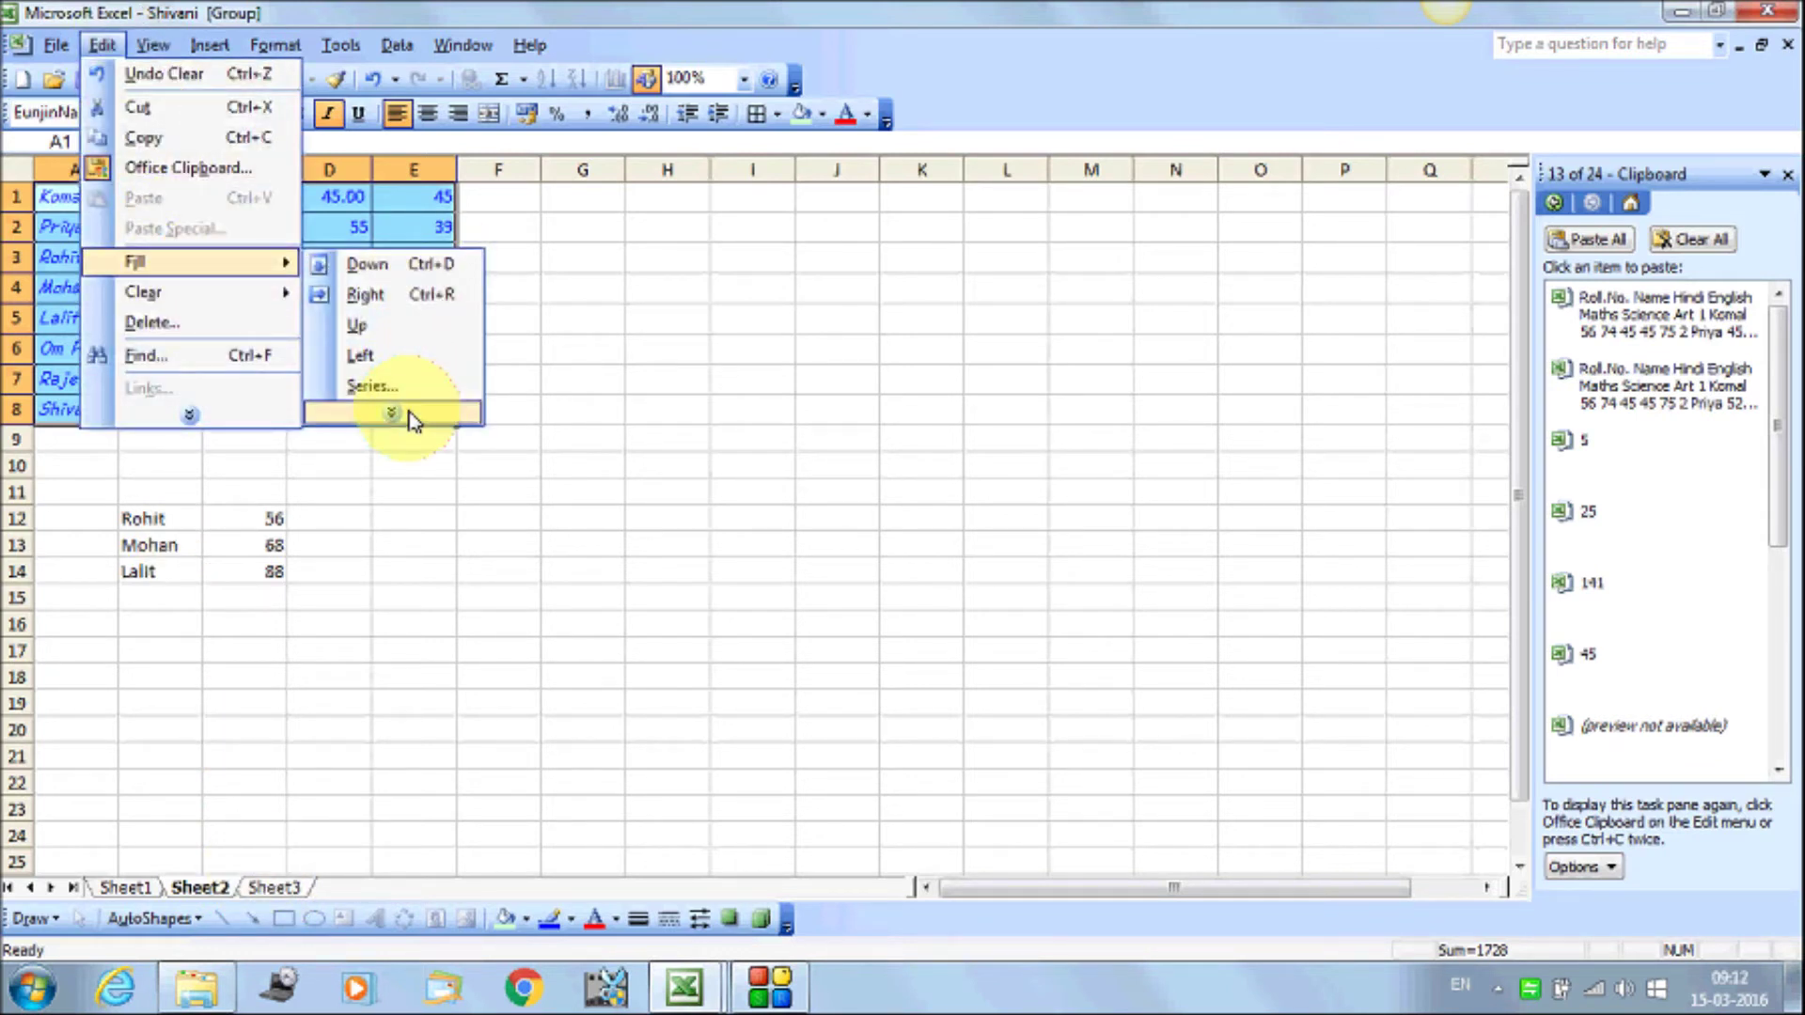
{"action": "left_click", "coordinate": [414, 411]}
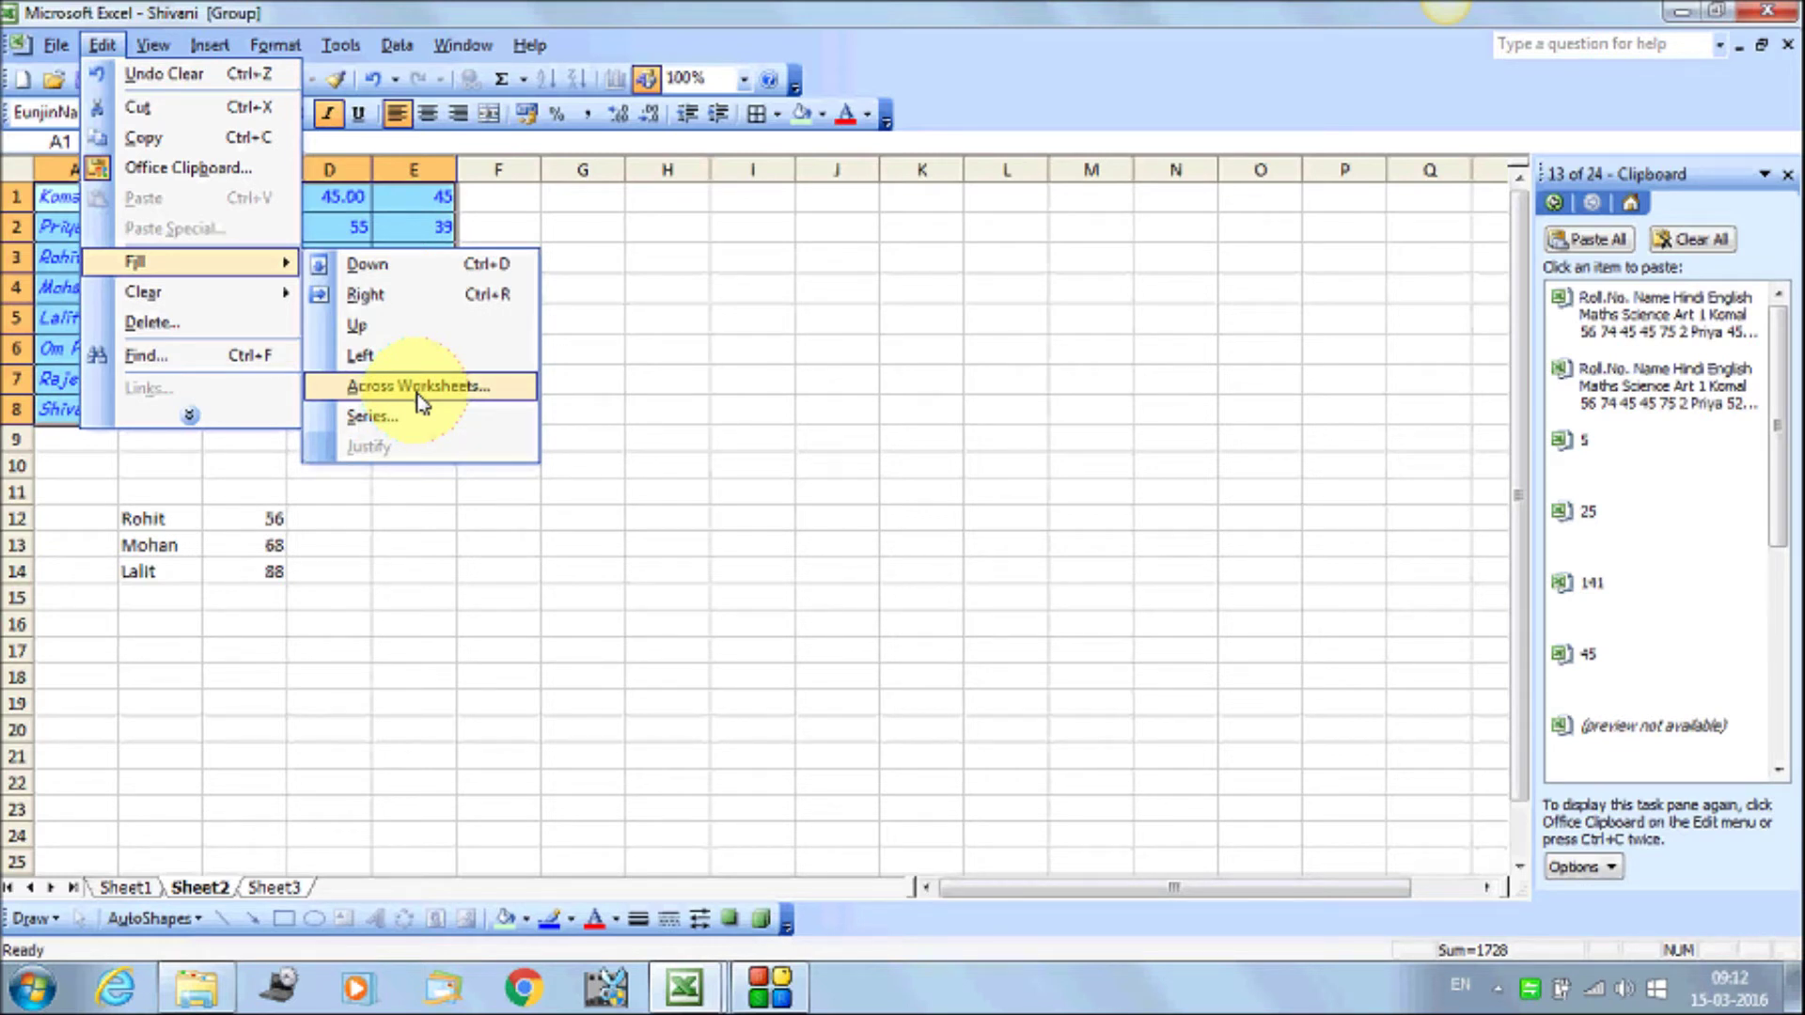
{"action": "left_click", "coordinate": [419, 543]}
{"action": "left_click_drag", "start_coordinate": [75, 195], "coordinate": [411, 405]}
{"action": "left_click", "coordinate": [101, 44]}
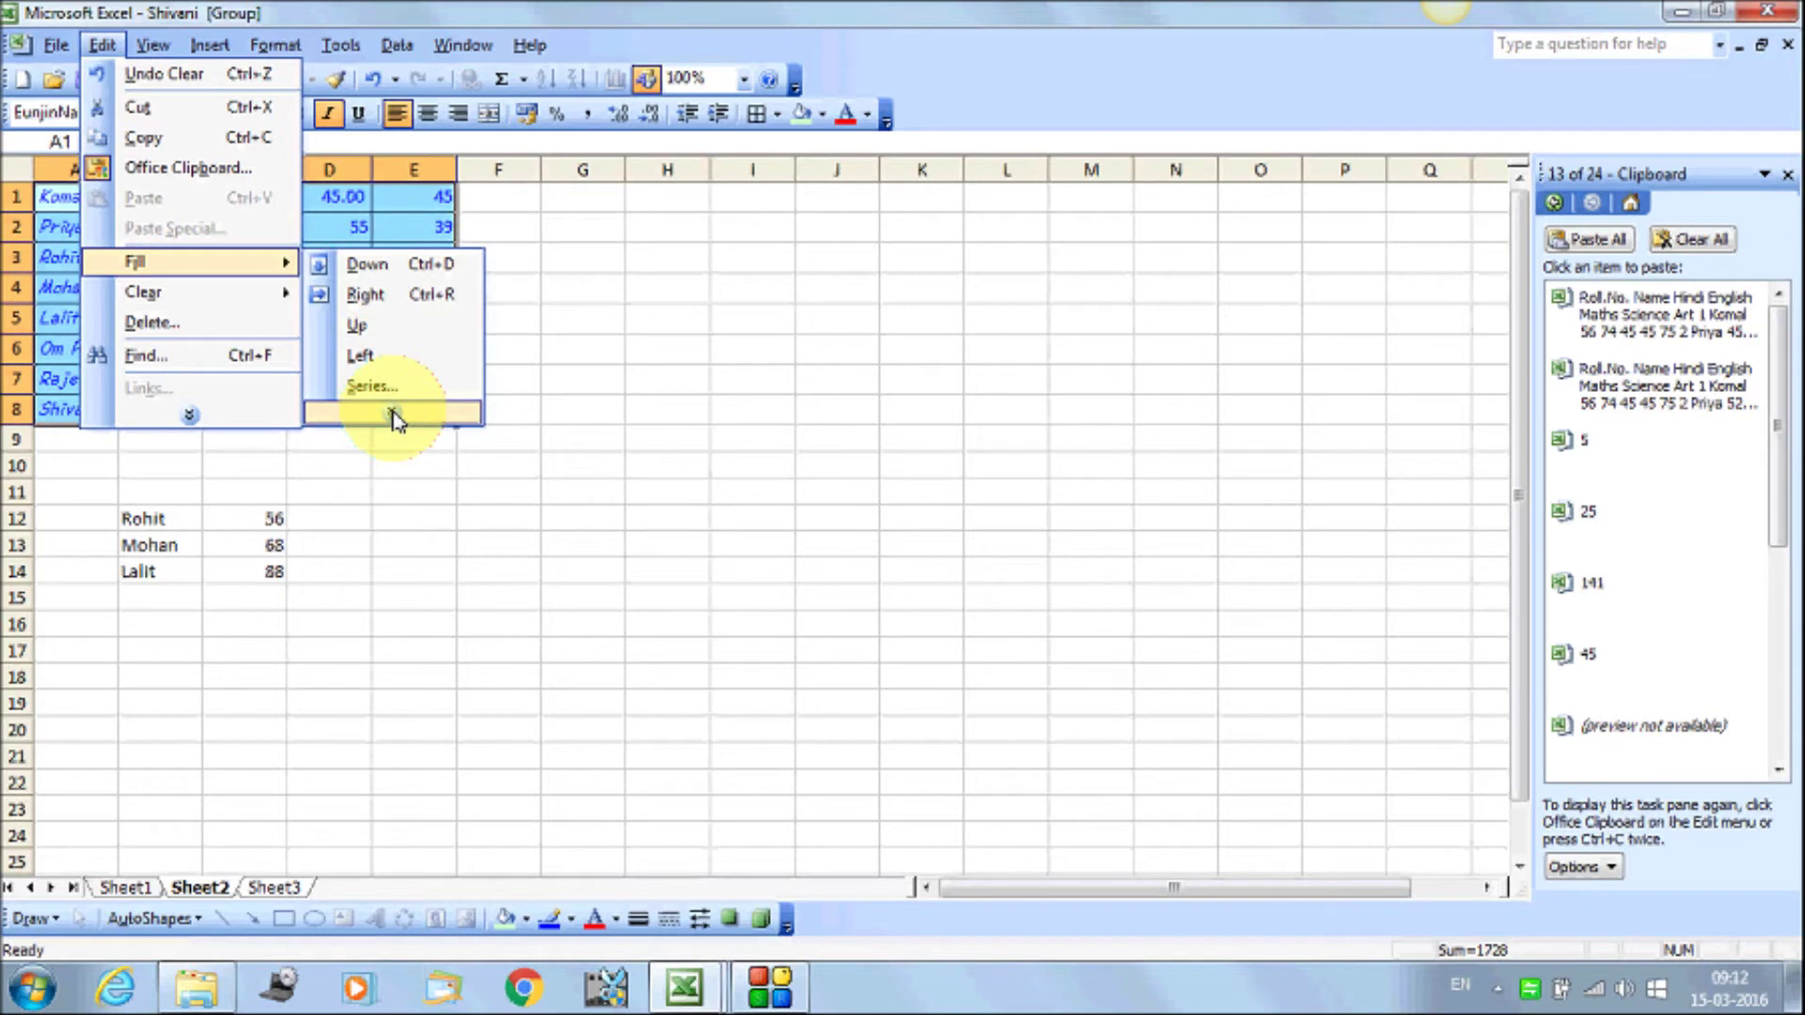
{"action": "left_click", "coordinate": [392, 414]}
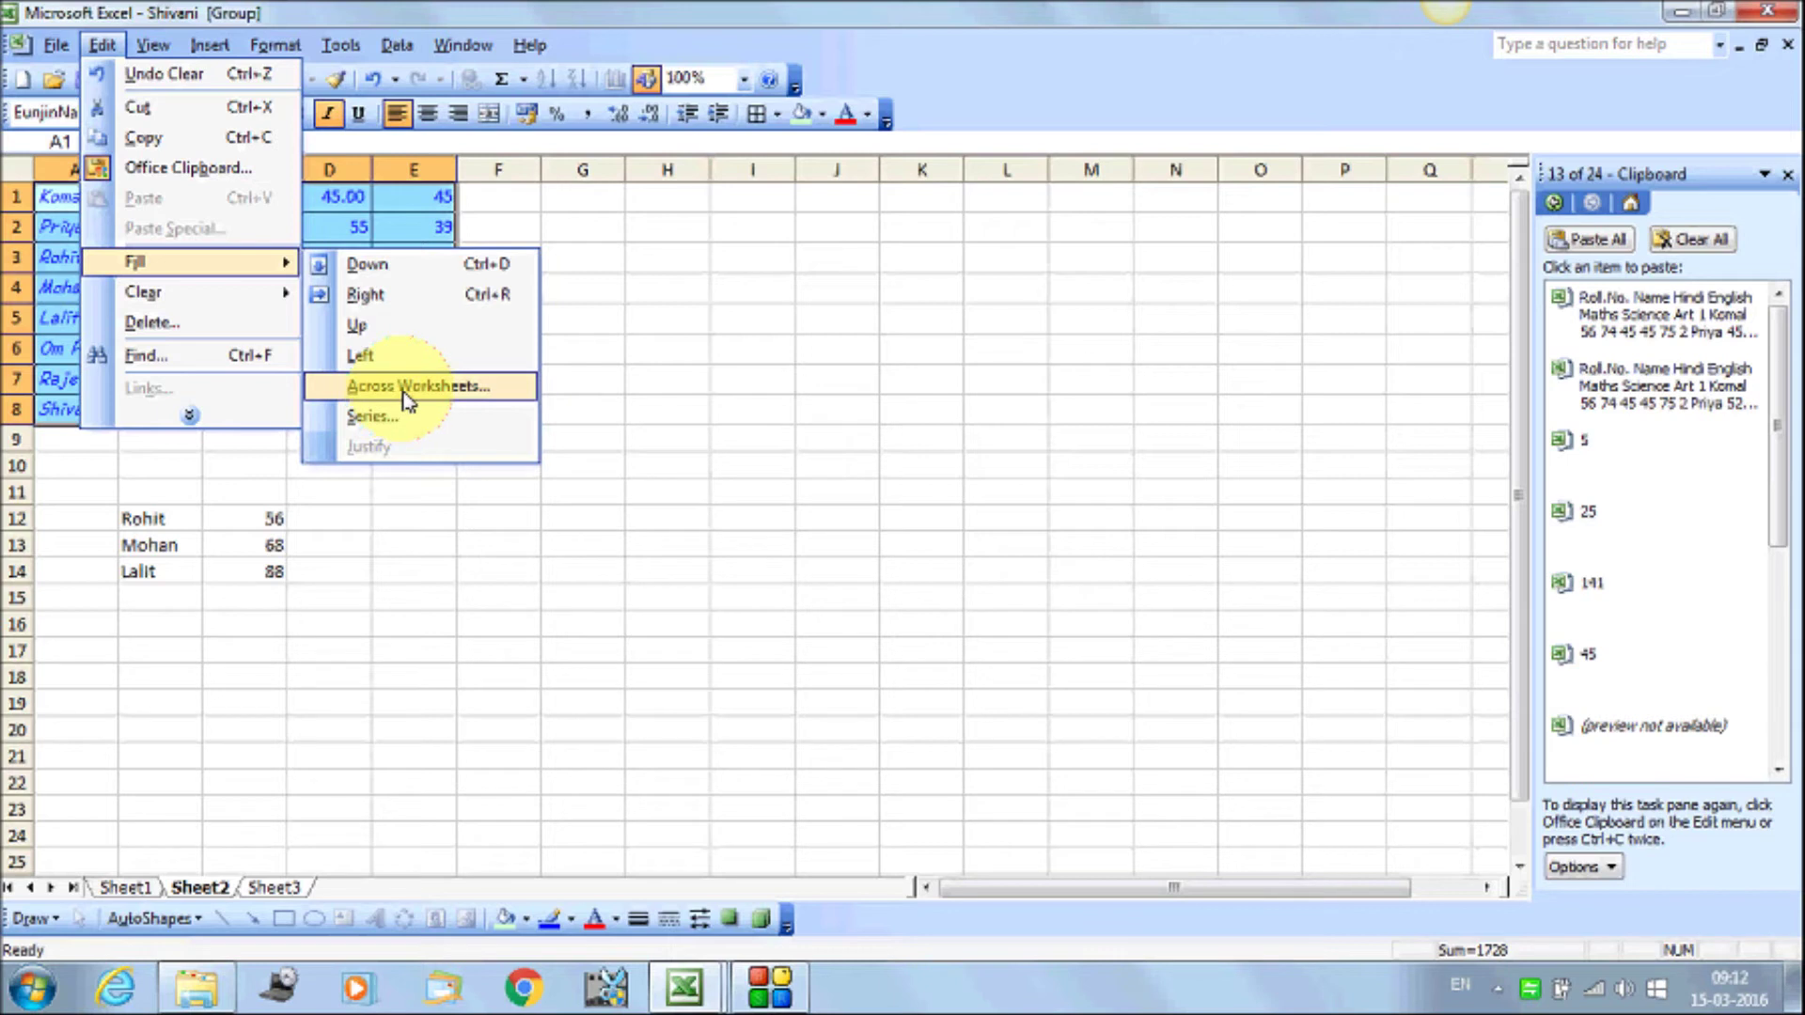
{"action": "left_click", "coordinate": [407, 399]}
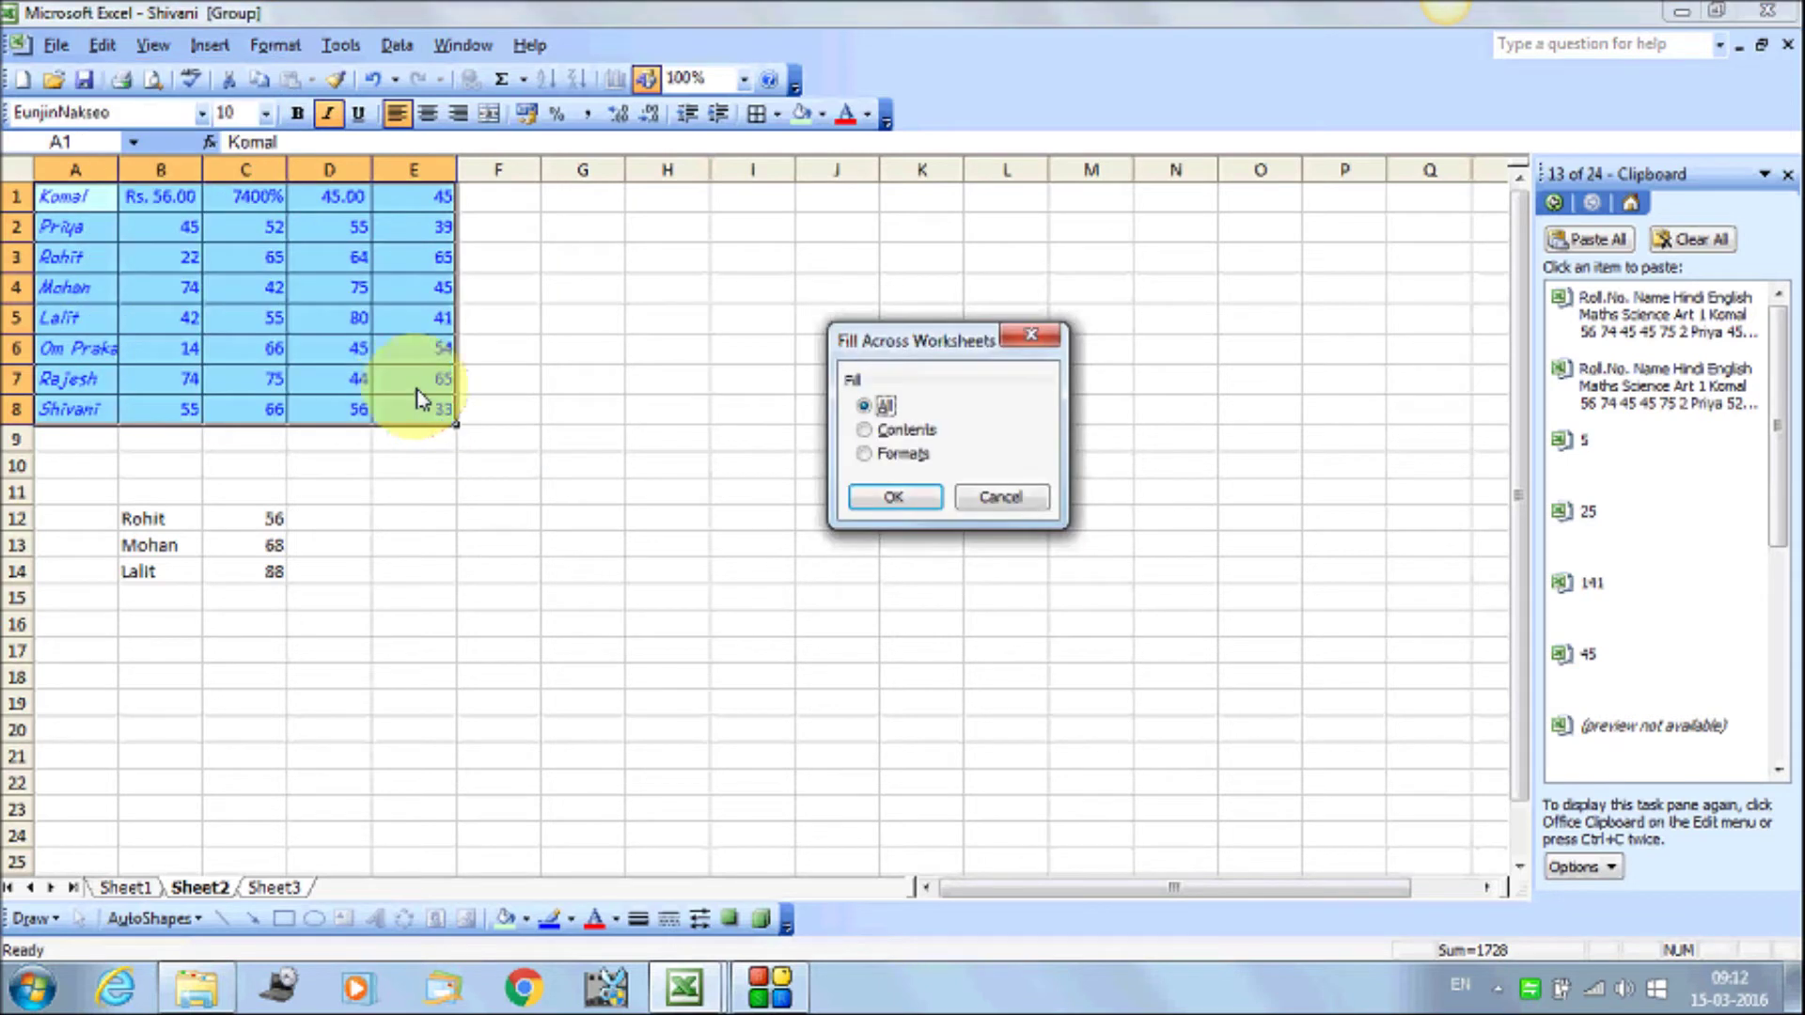
Fill with All so Sheet3 gets the A1:E8 table and formatting, then compare both sheets
{"action": "left_click_drag", "start_coordinate": [827, 350], "coordinate": [759, 311]}
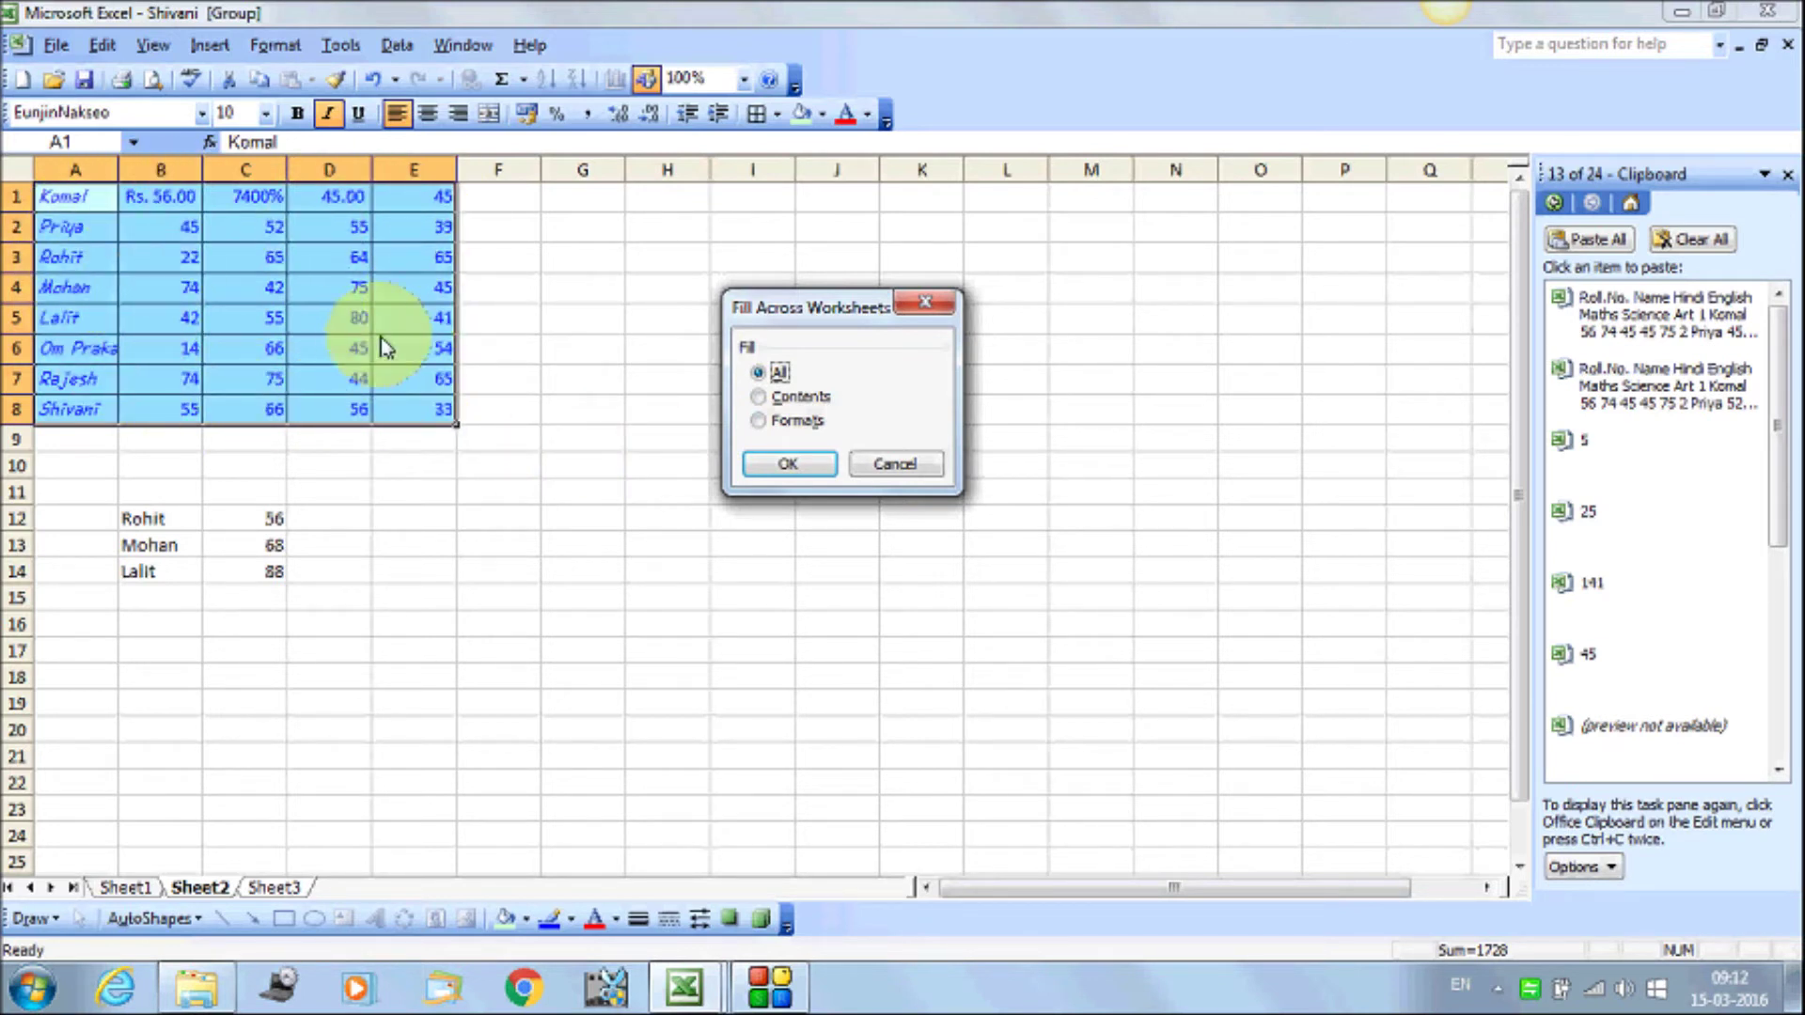
{"action": "left_click", "coordinate": [780, 465]}
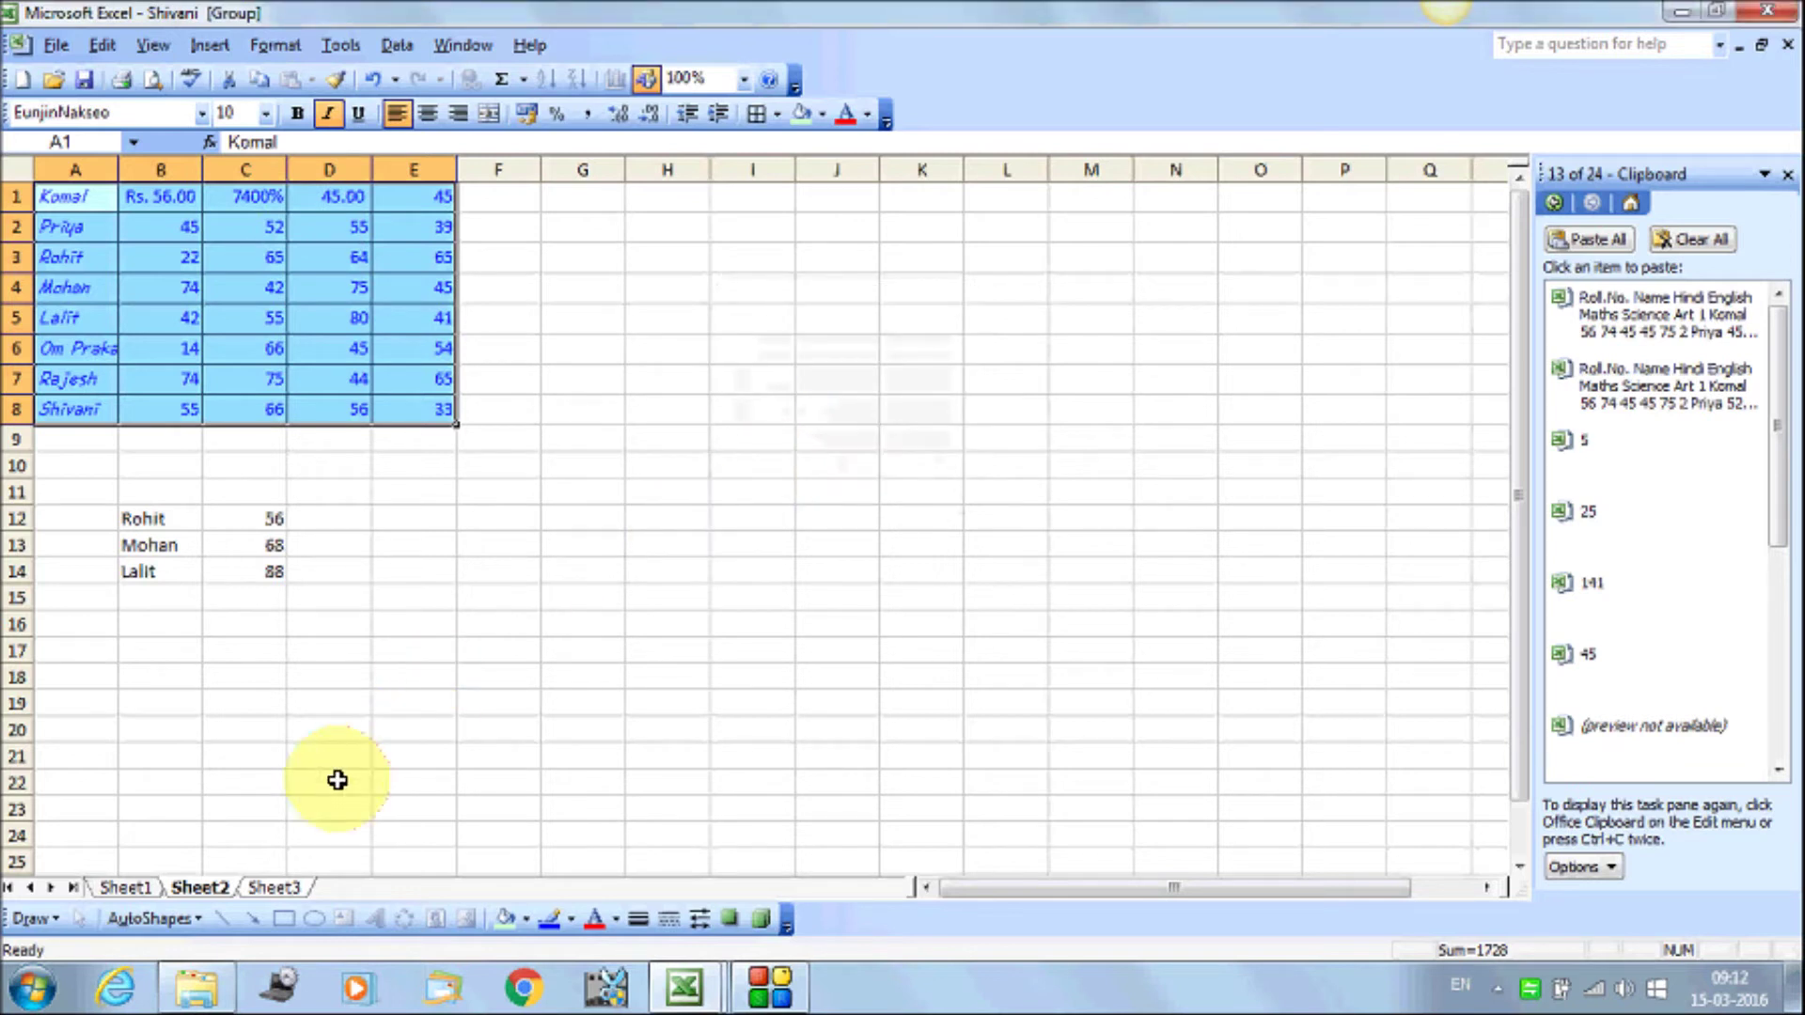
{"action": "left_click", "coordinate": [275, 888]}
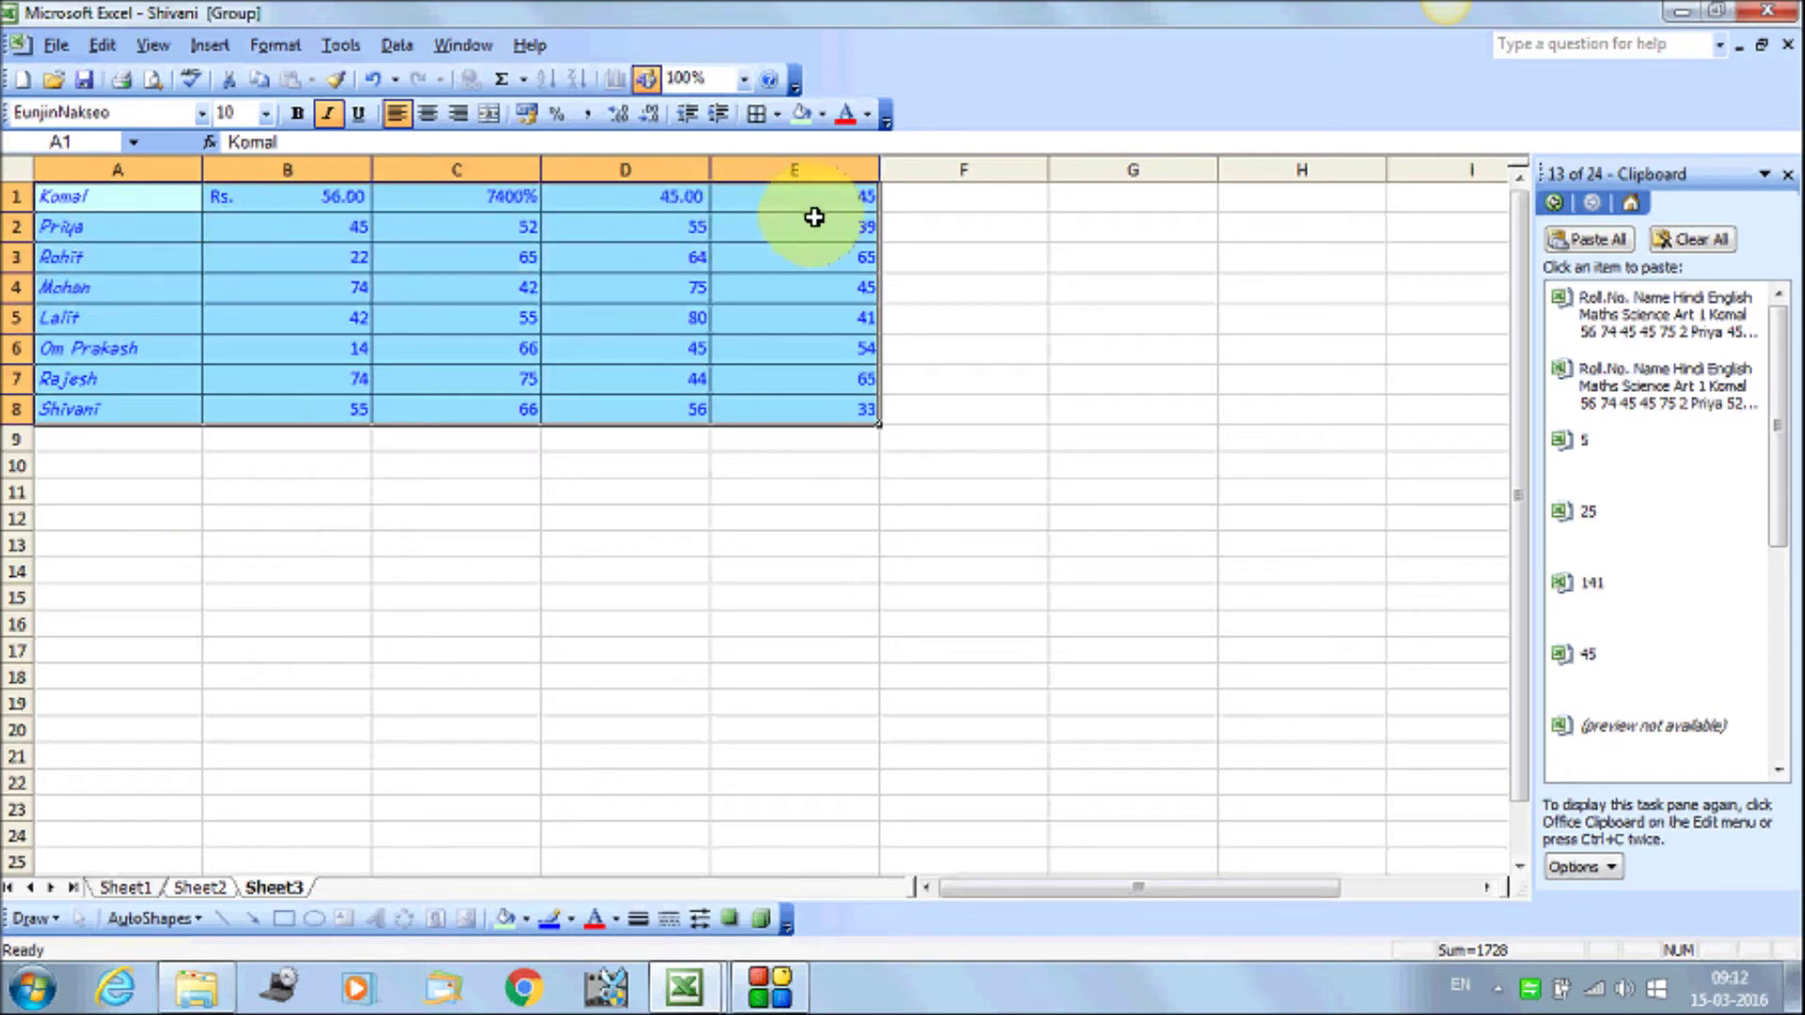
{"action": "left_click", "coordinate": [211, 891]}
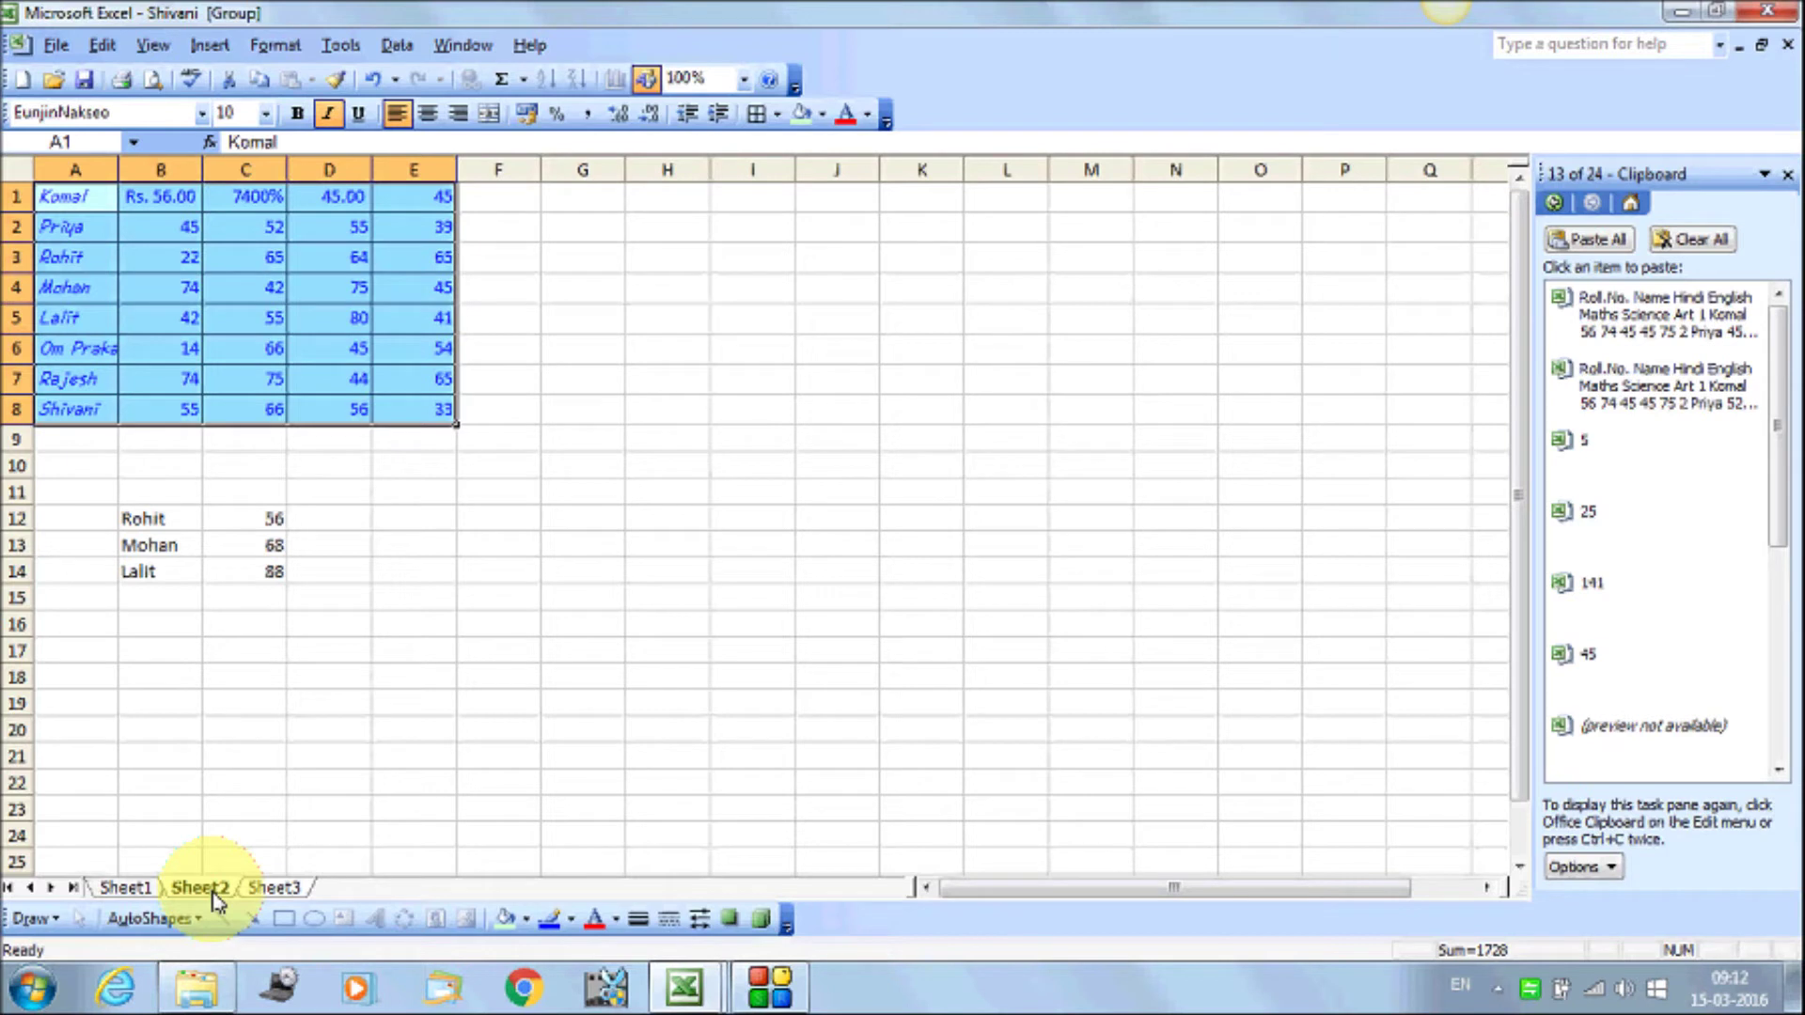
{"action": "left_click", "coordinate": [271, 891]}
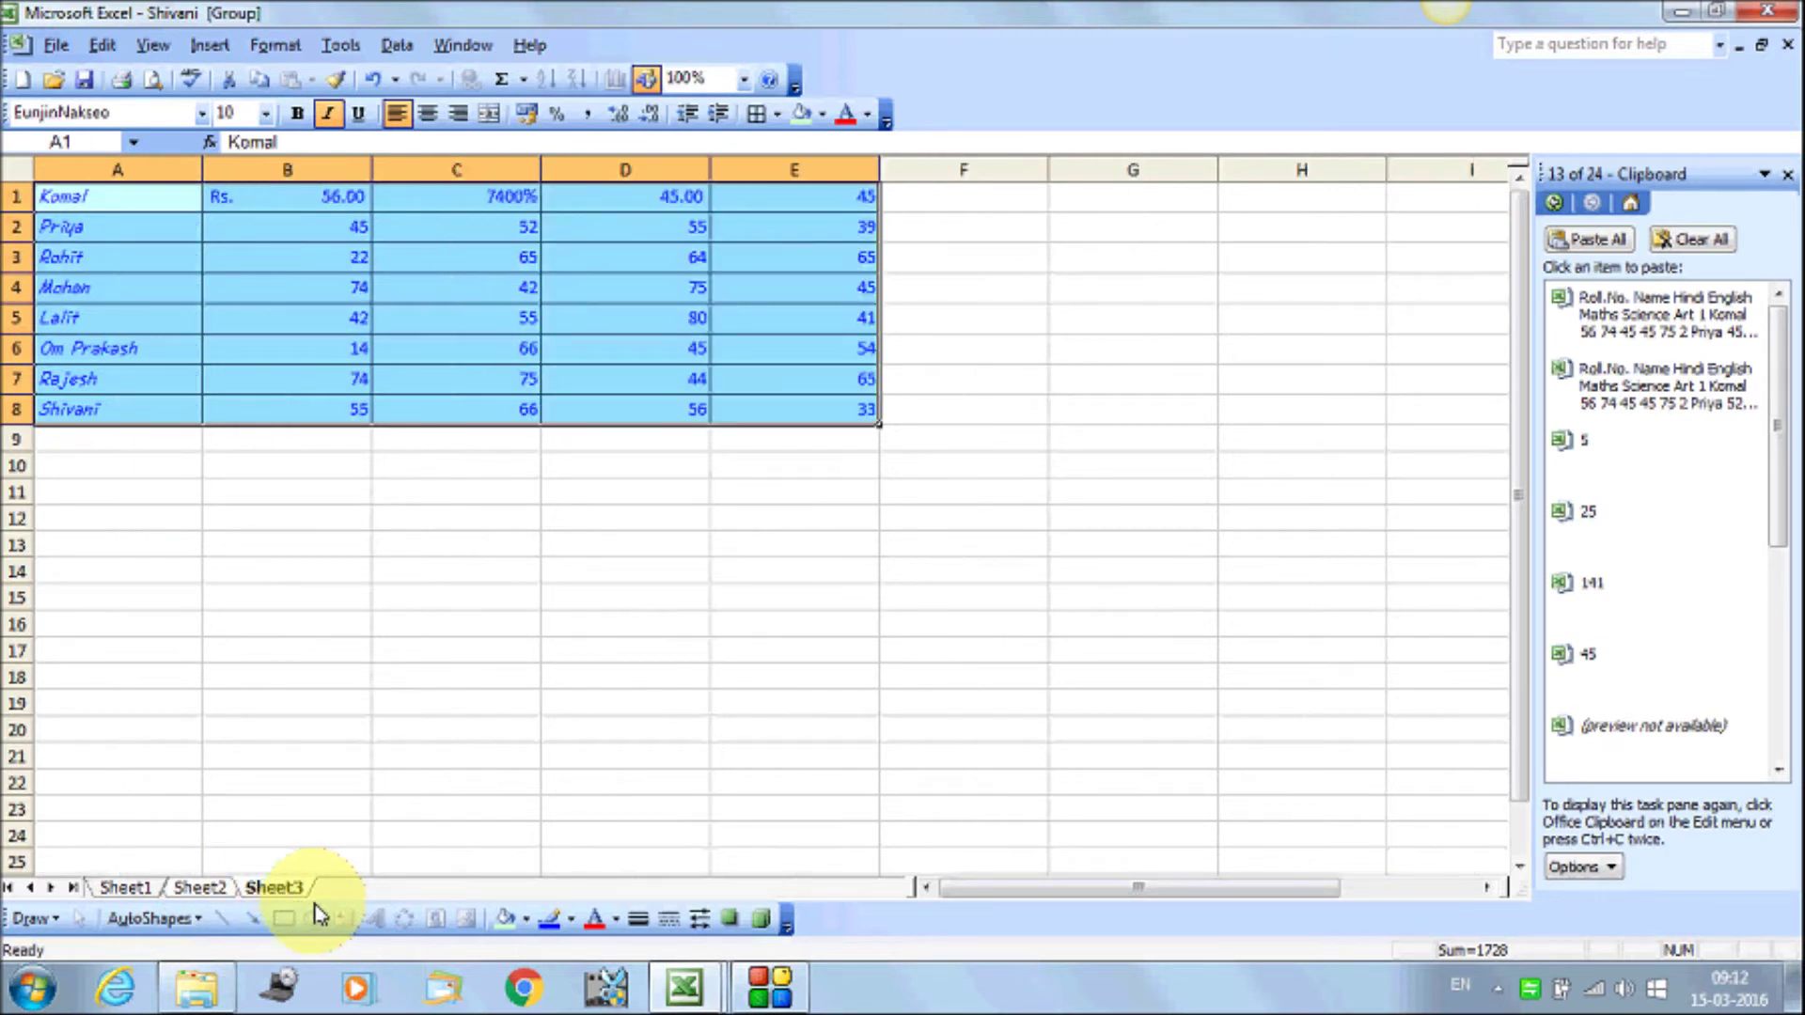
{"action": "key", "text": "ctrl+Page_Up"}
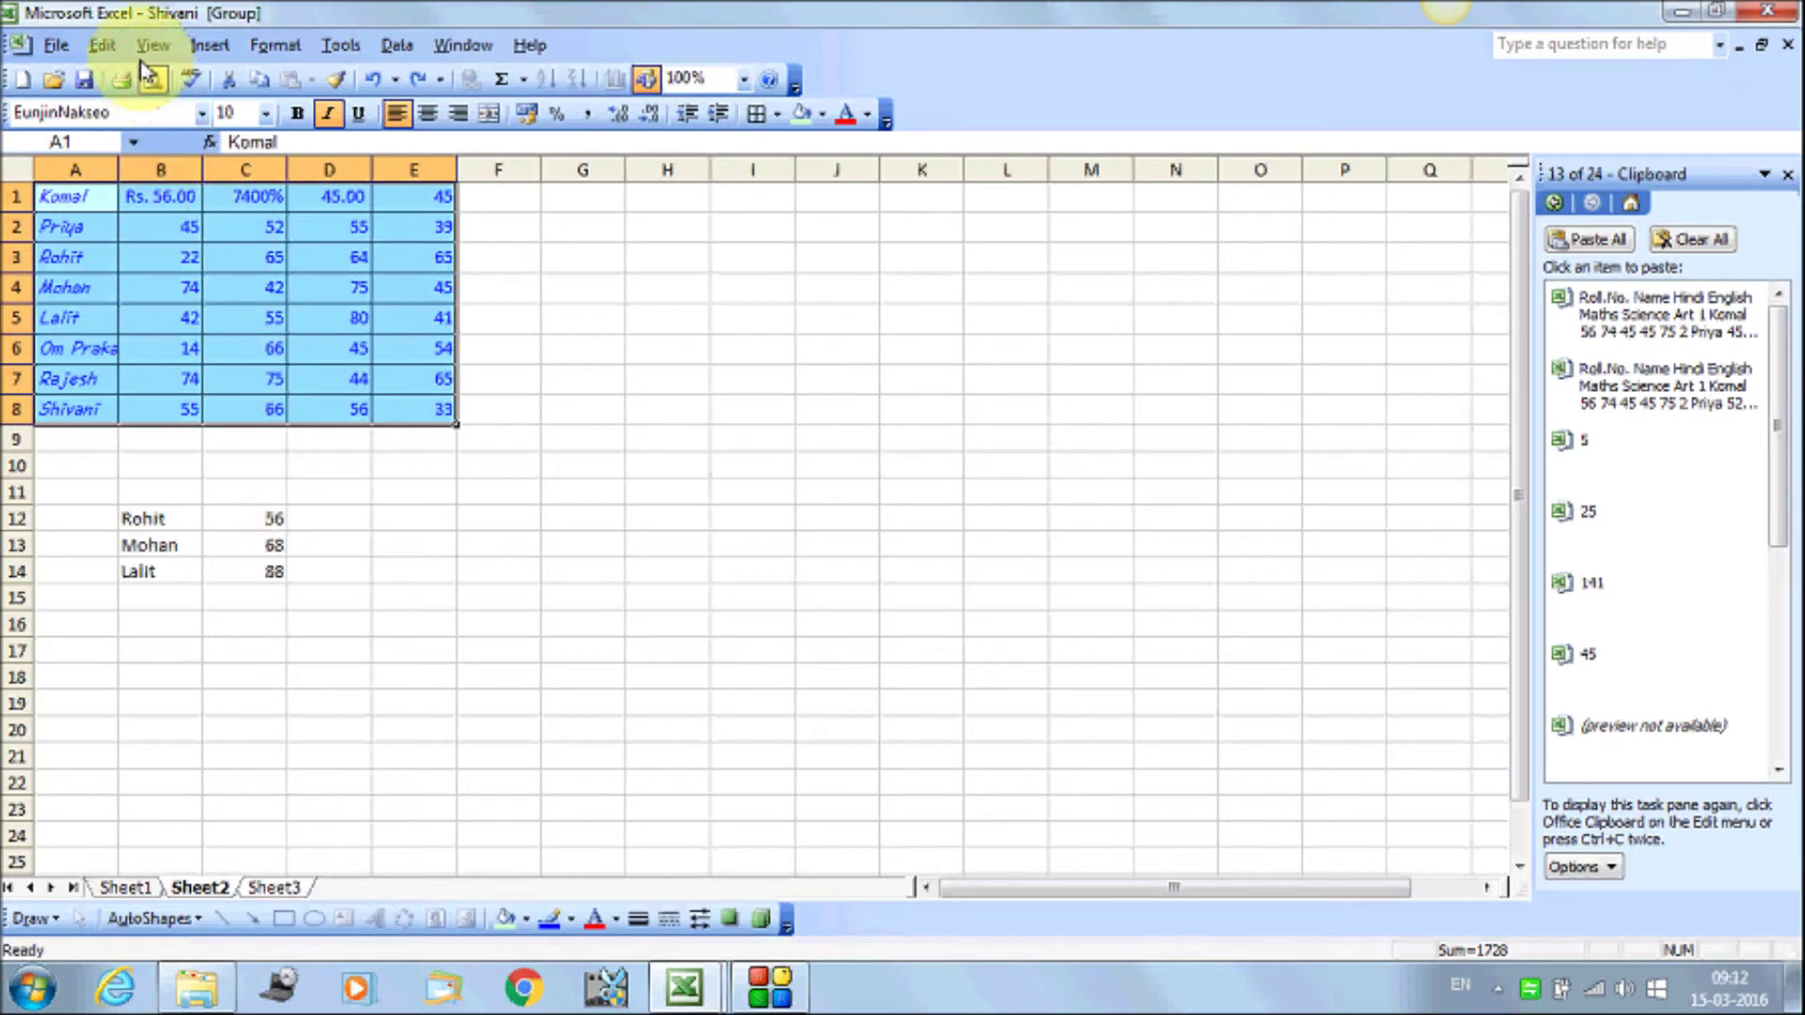
Fill across worksheets with Contents only, giving Sheet3 plain unformatted values
{"action": "left_click", "coordinate": [106, 49]}
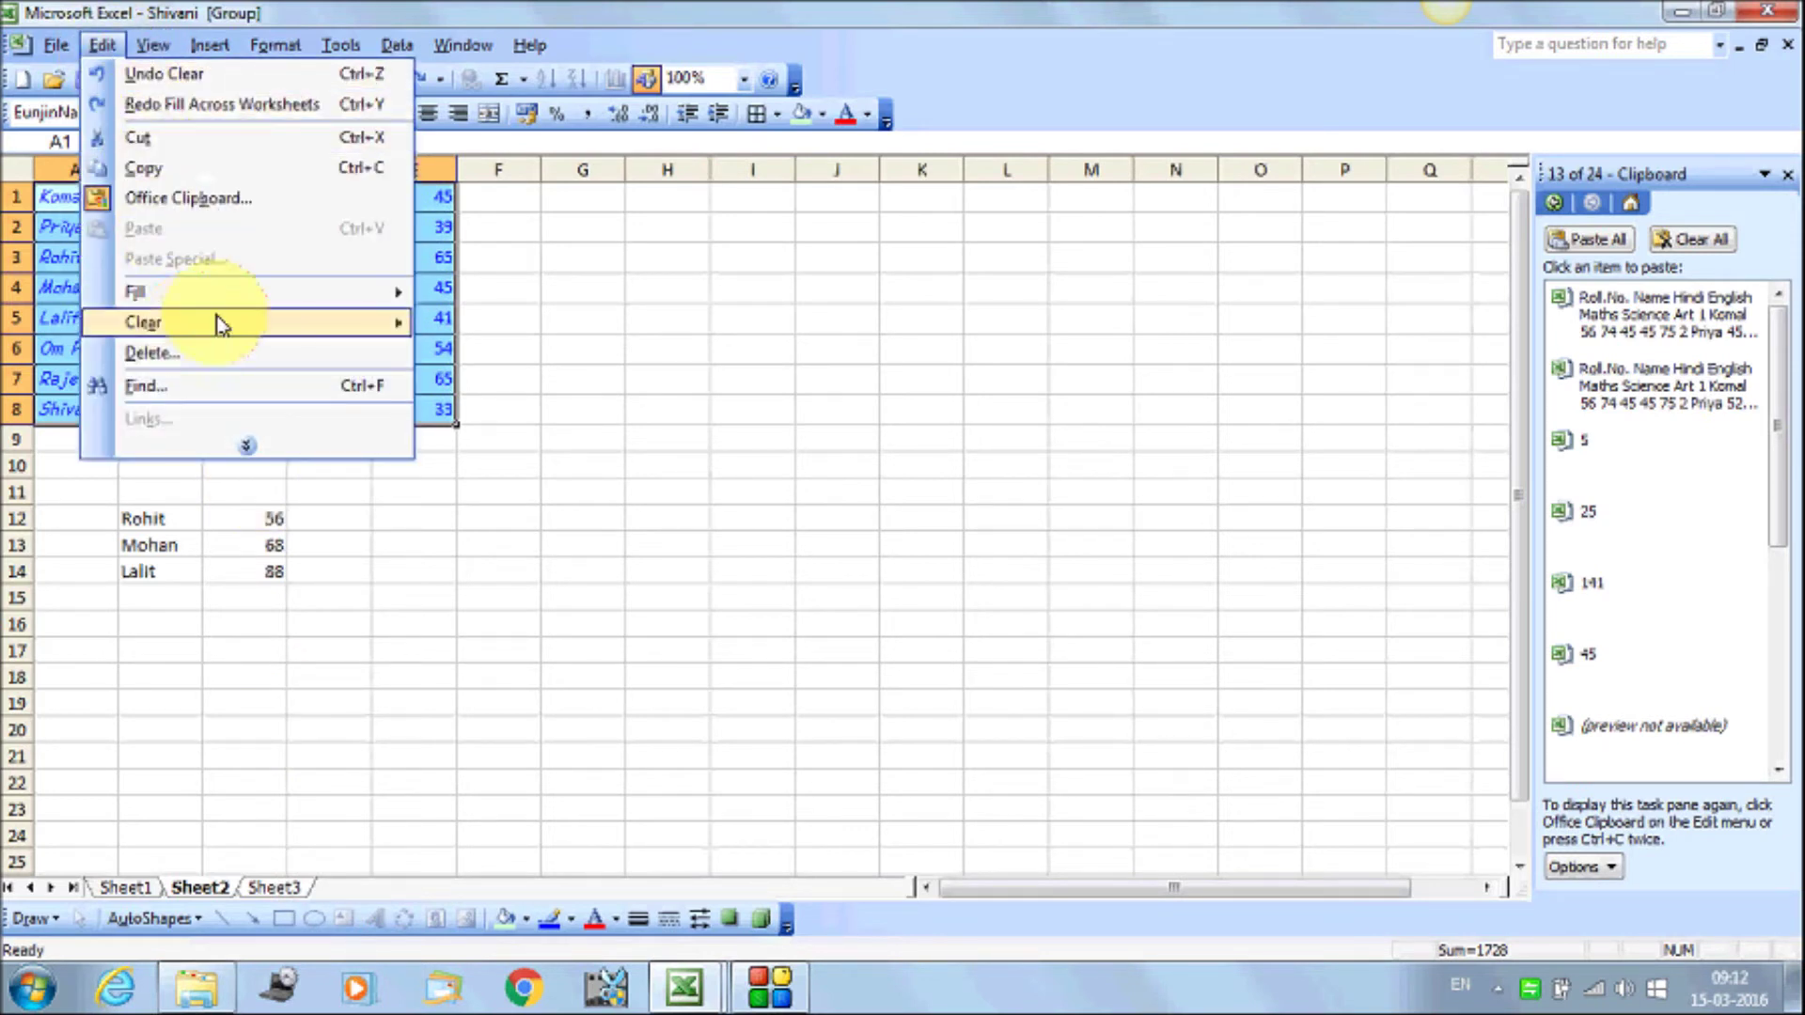
{"action": "mouse_move", "coordinate": [211, 290]}
{"action": "left_click", "coordinate": [524, 416]}
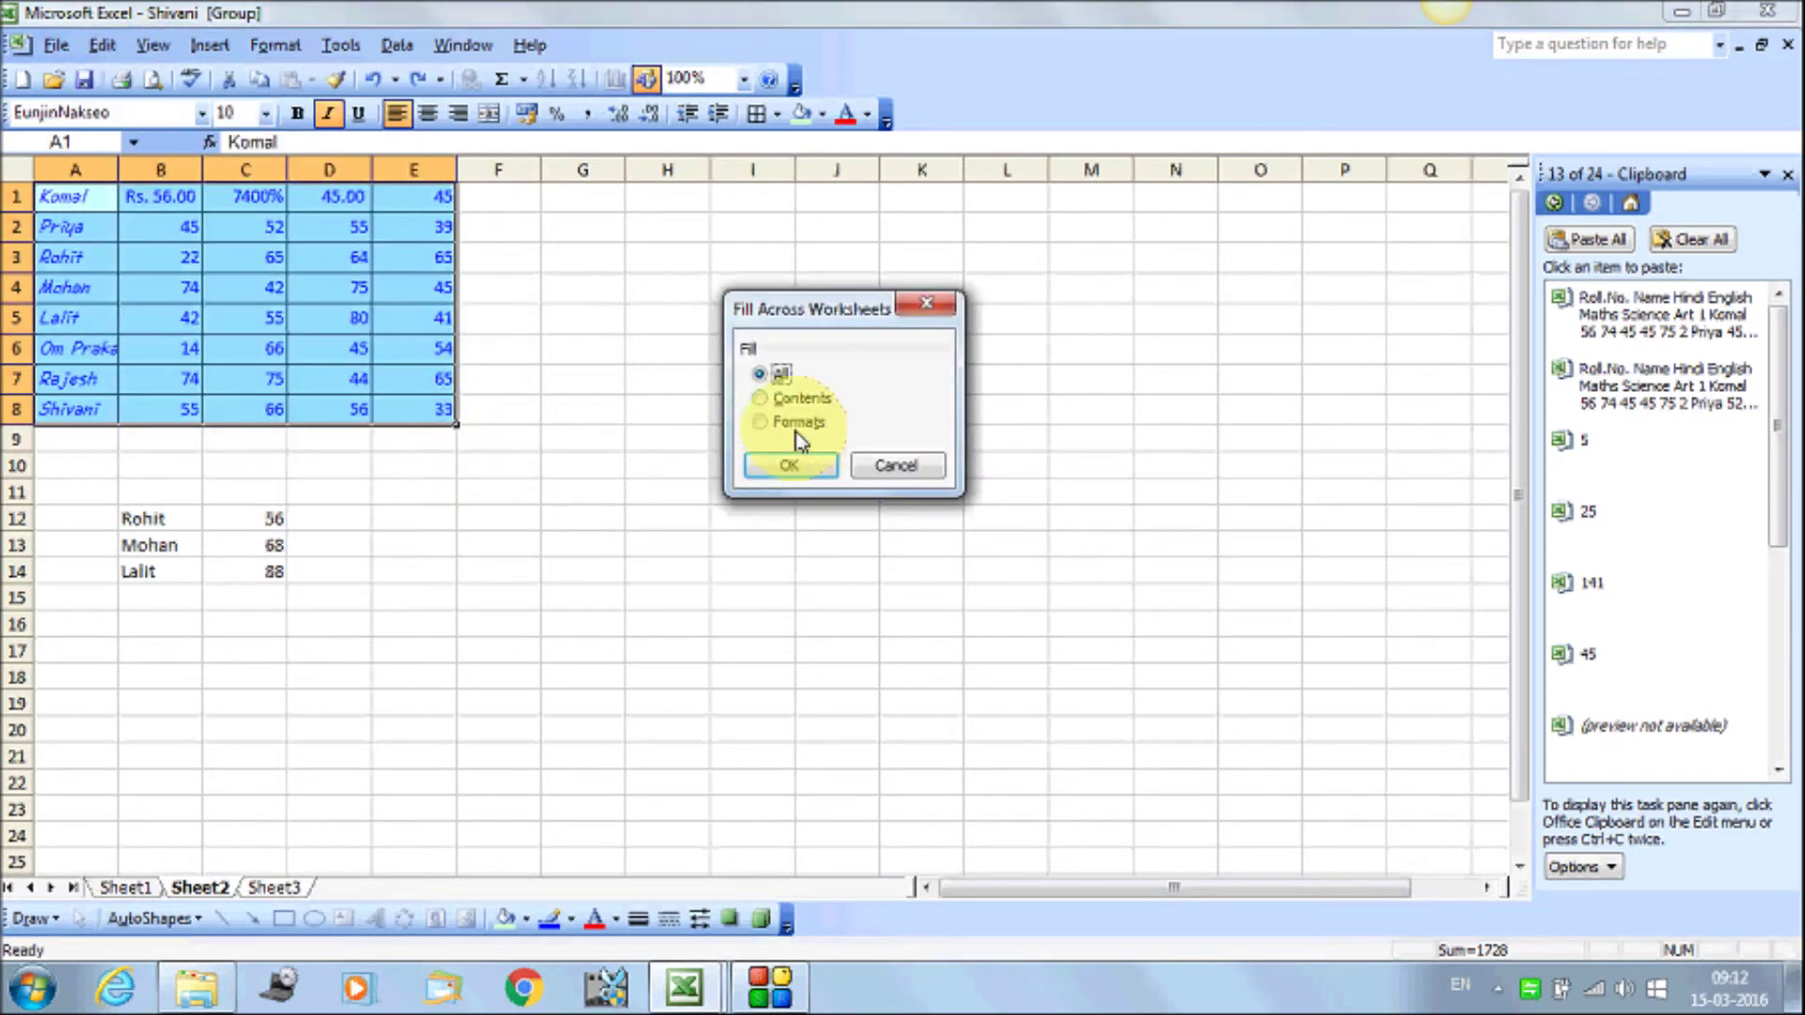
{"action": "left_click", "coordinate": [786, 411]}
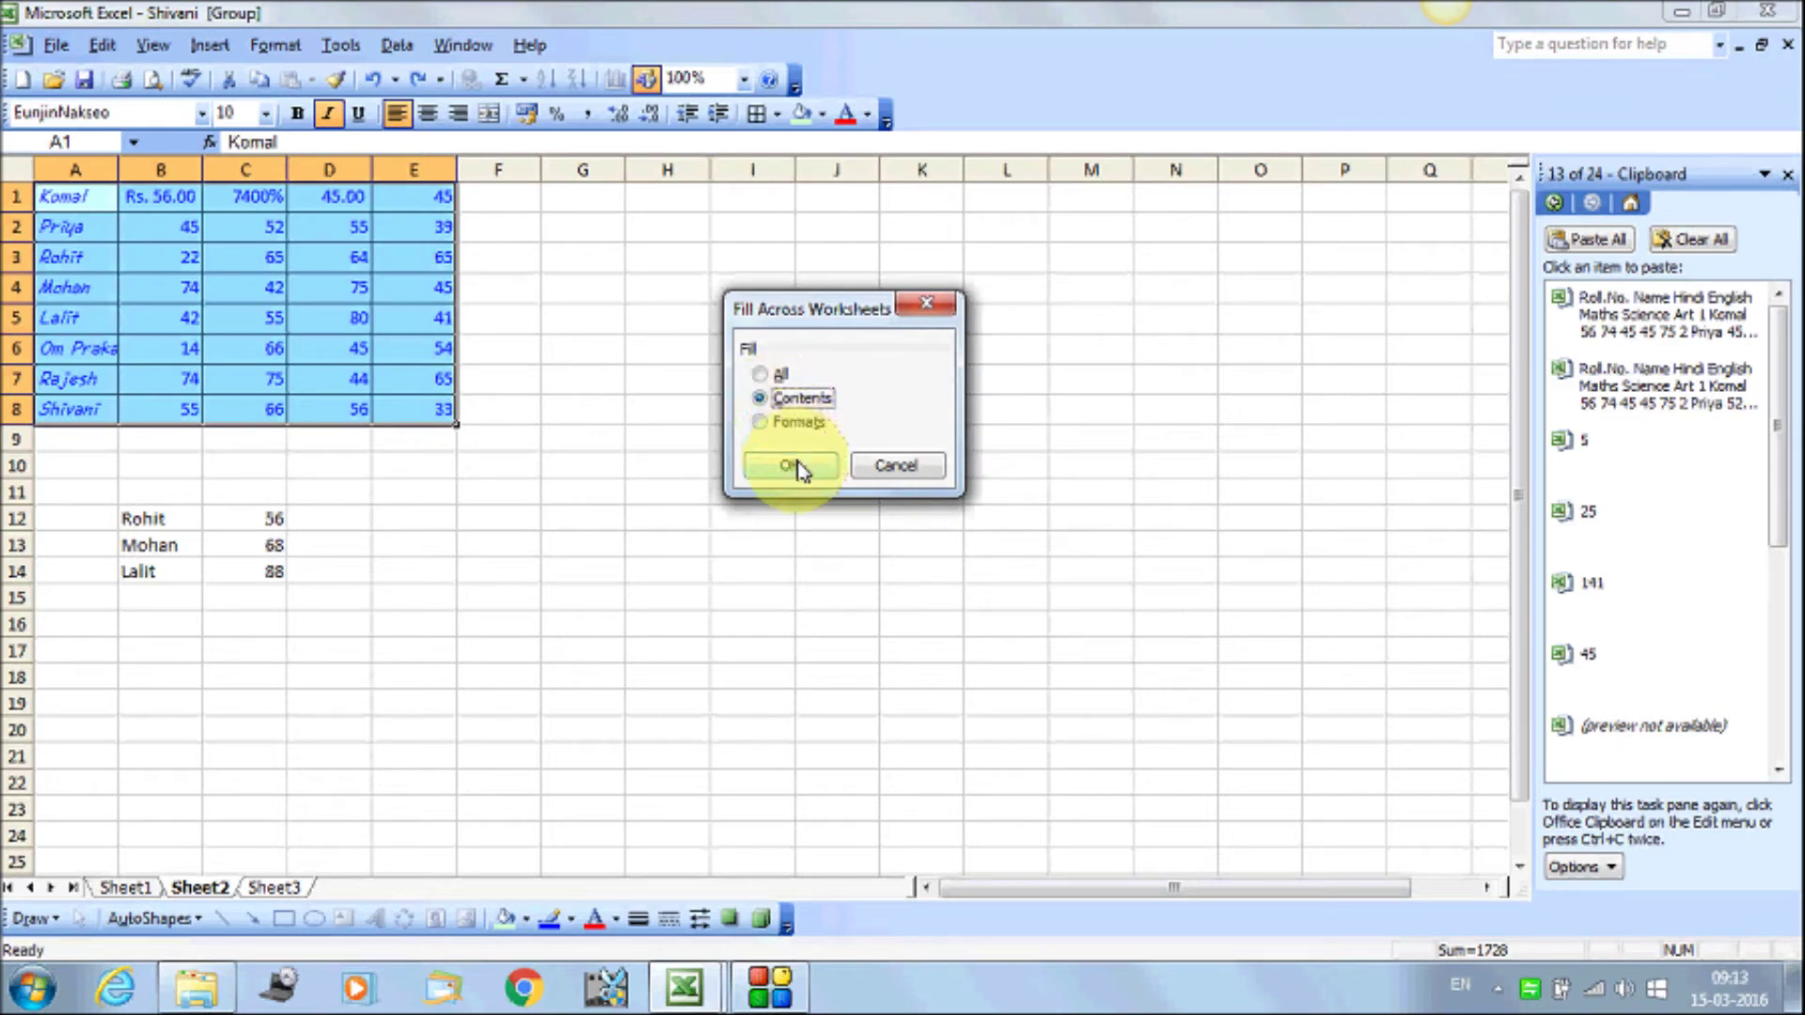
{"action": "left_click", "coordinate": [801, 467]}
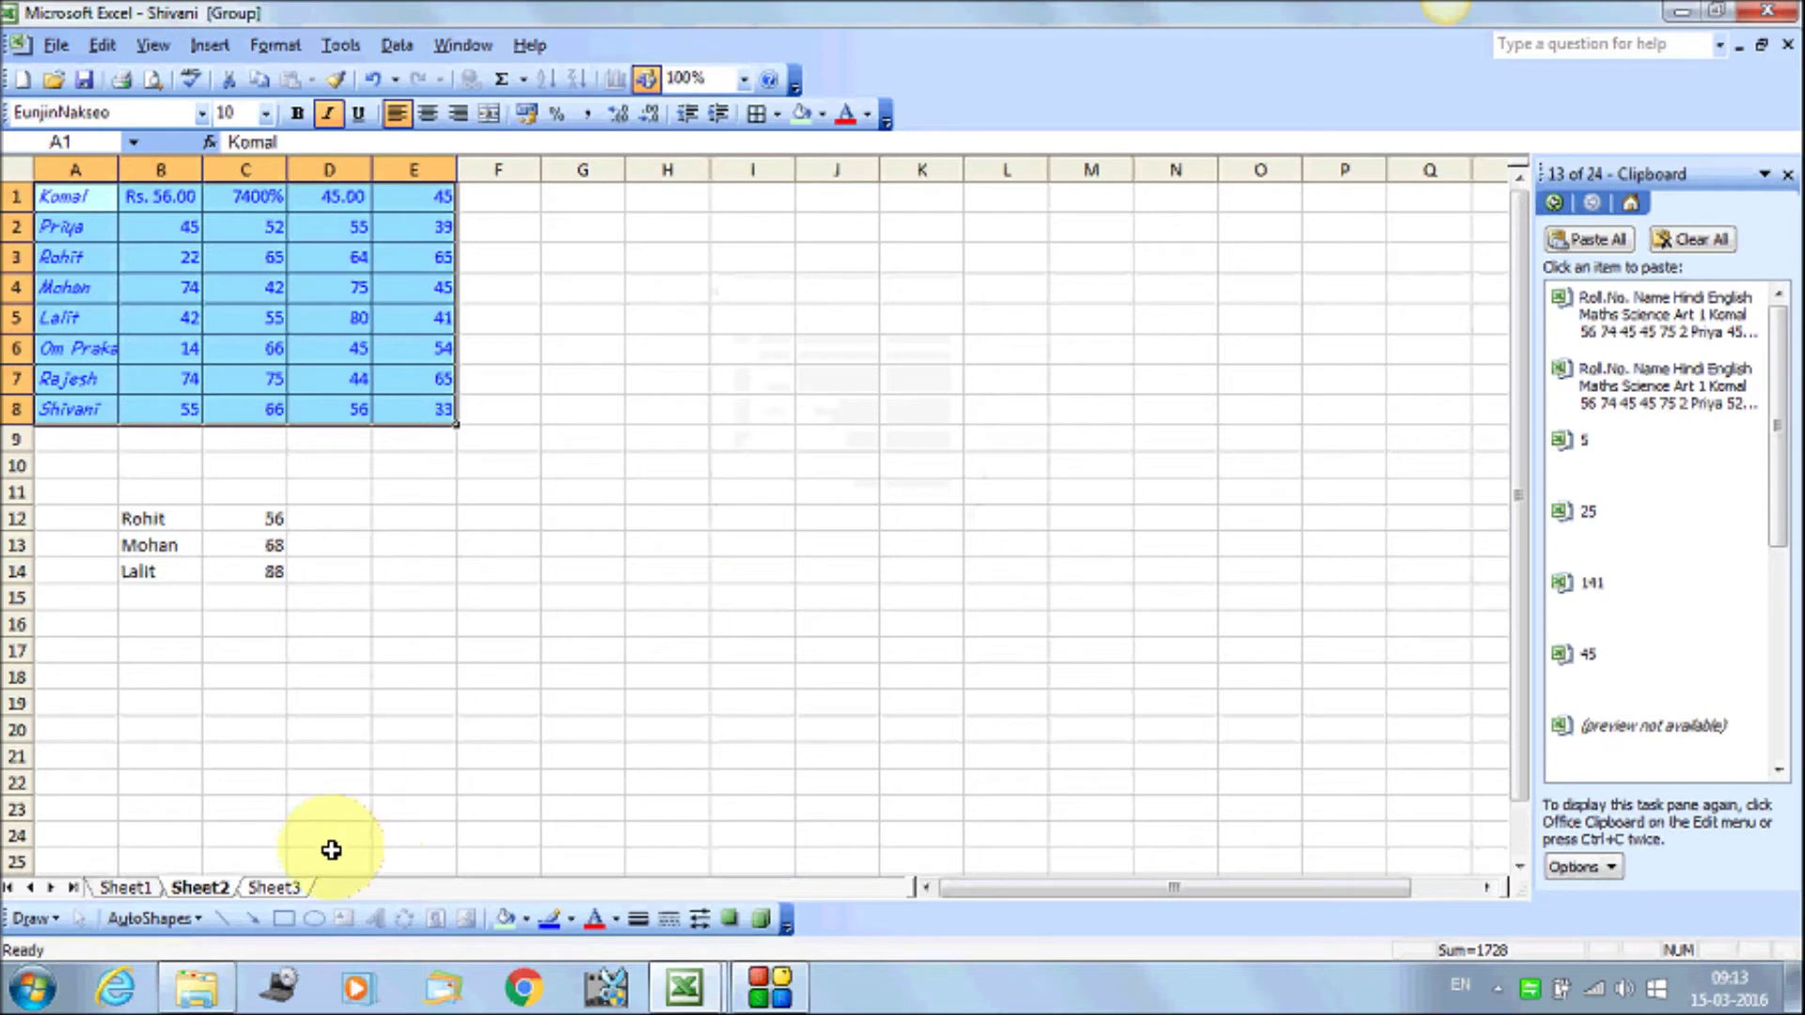
{"action": "left_click", "coordinate": [282, 889]}
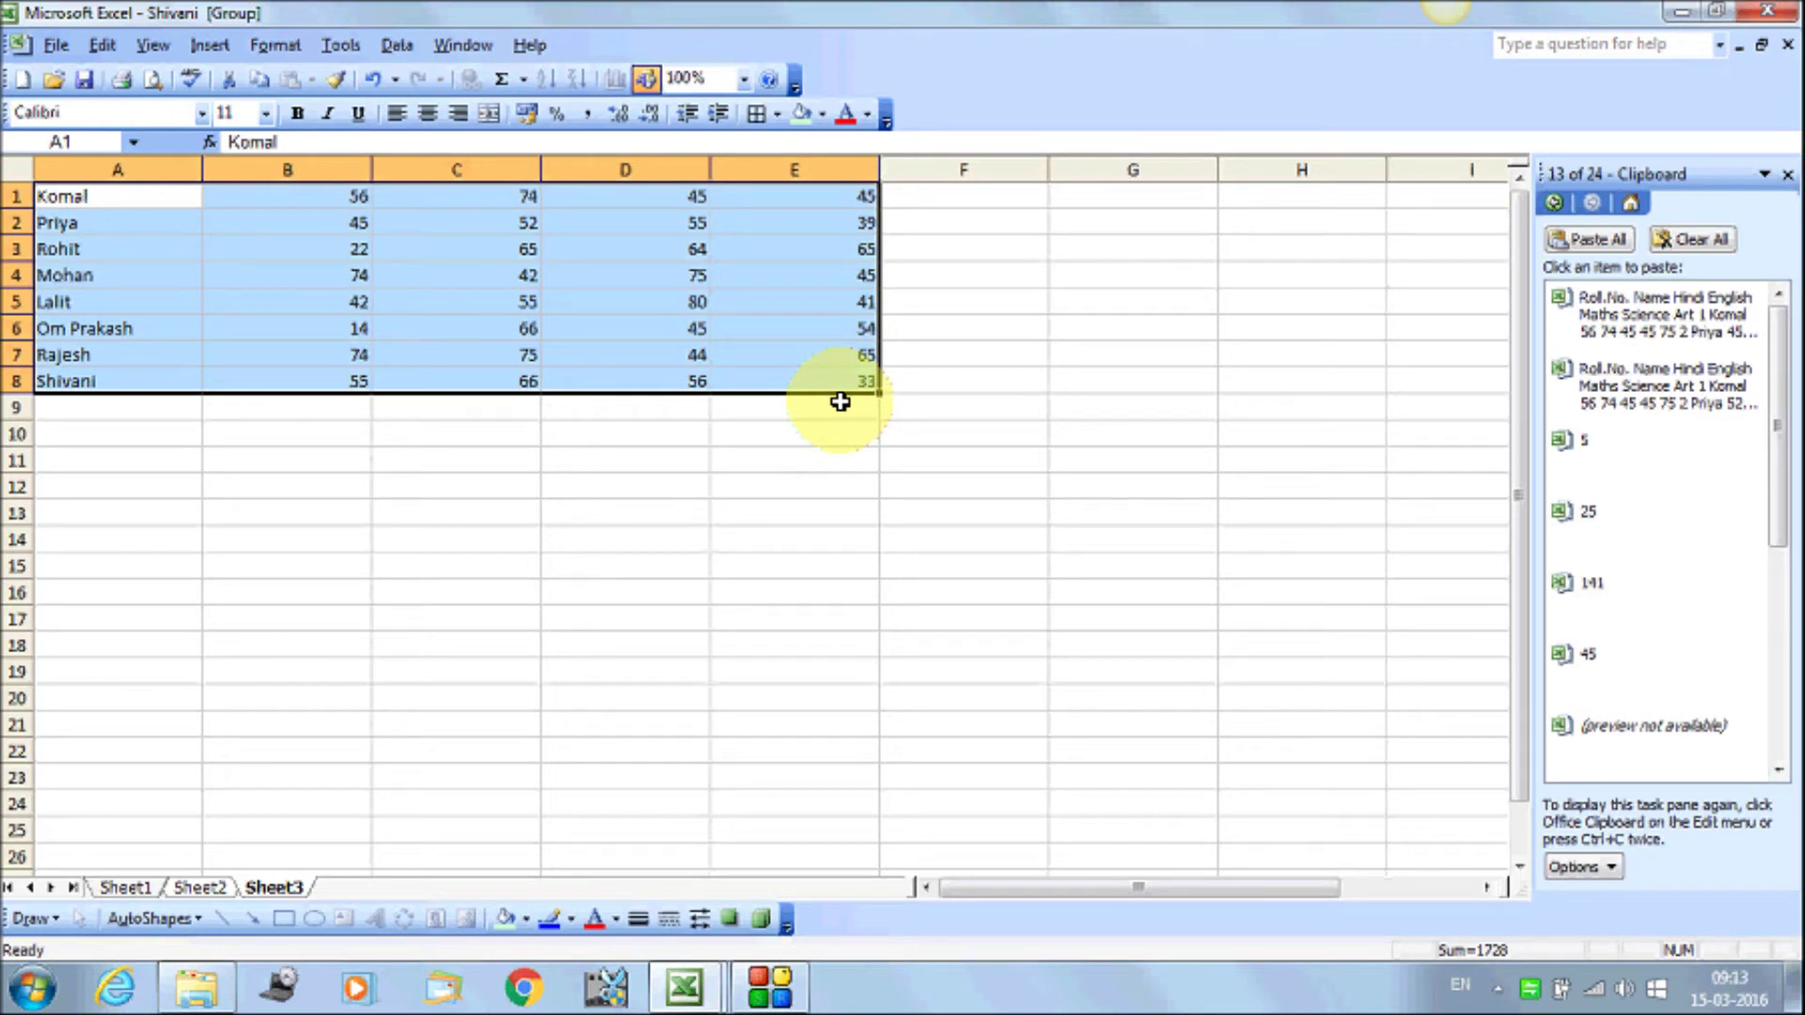
{"action": "key", "text": "ctrl+Page_Up"}
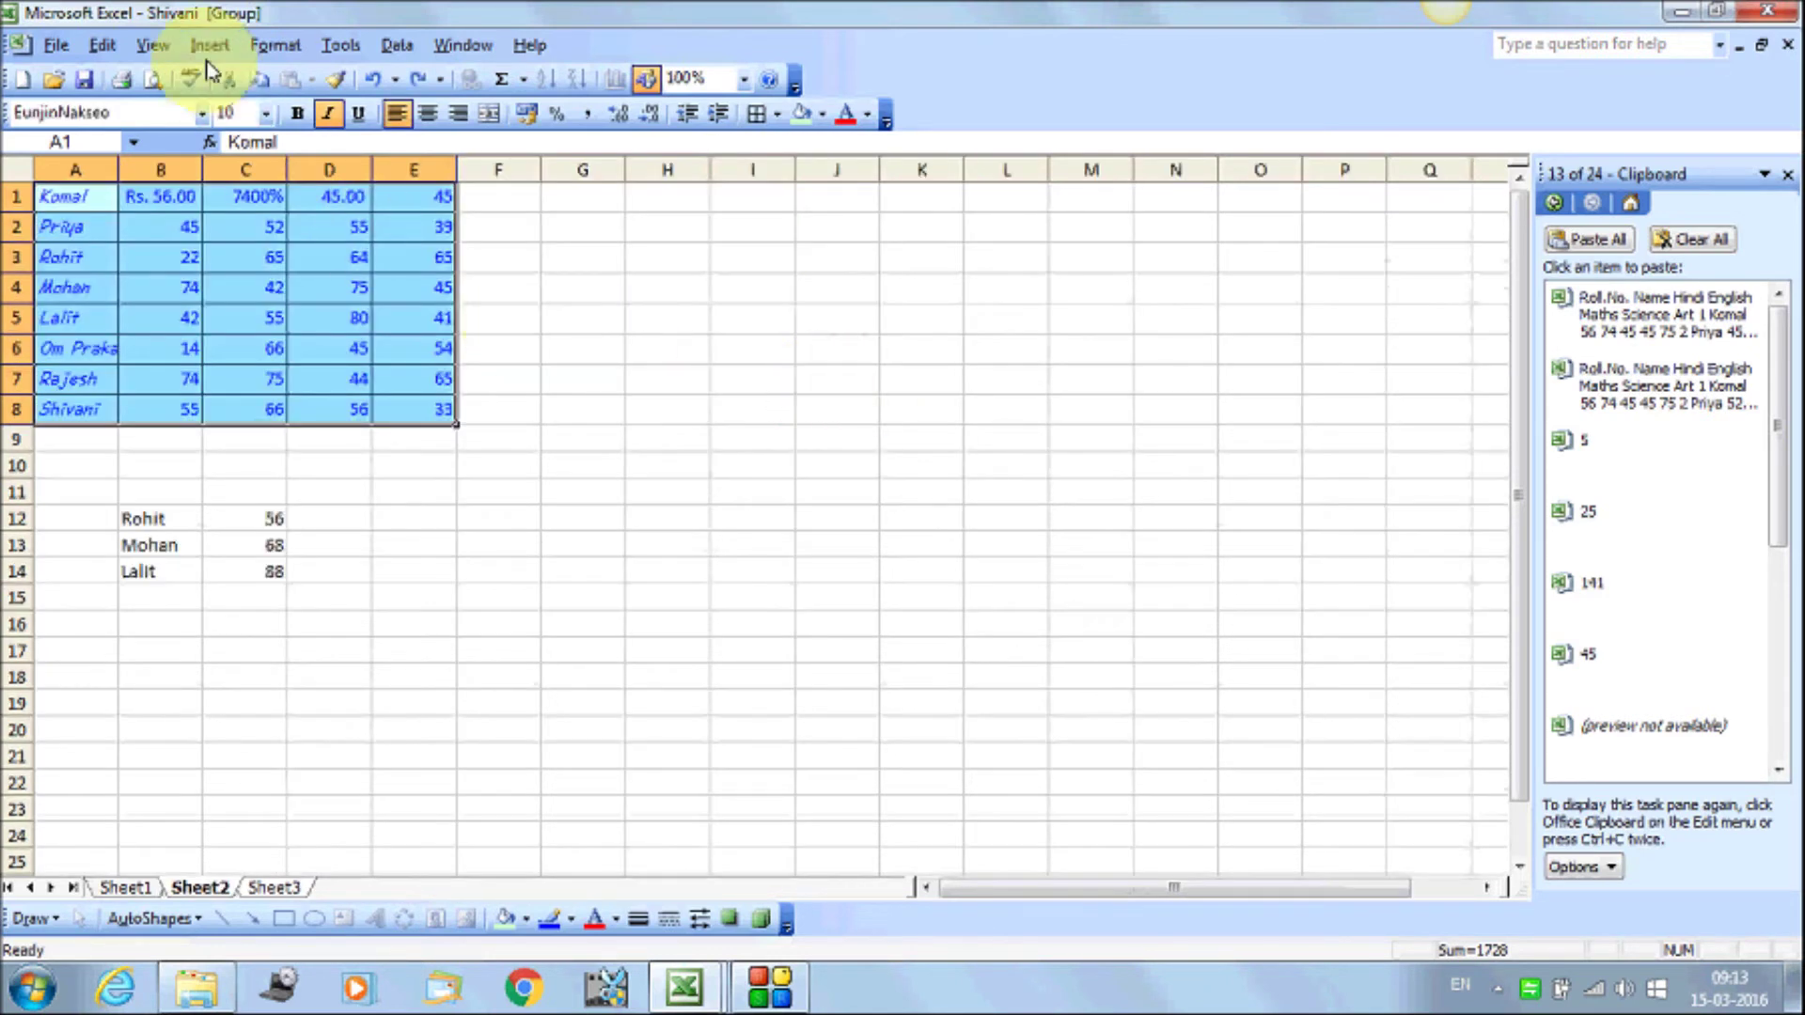
{"action": "left_click", "coordinate": [102, 44]}
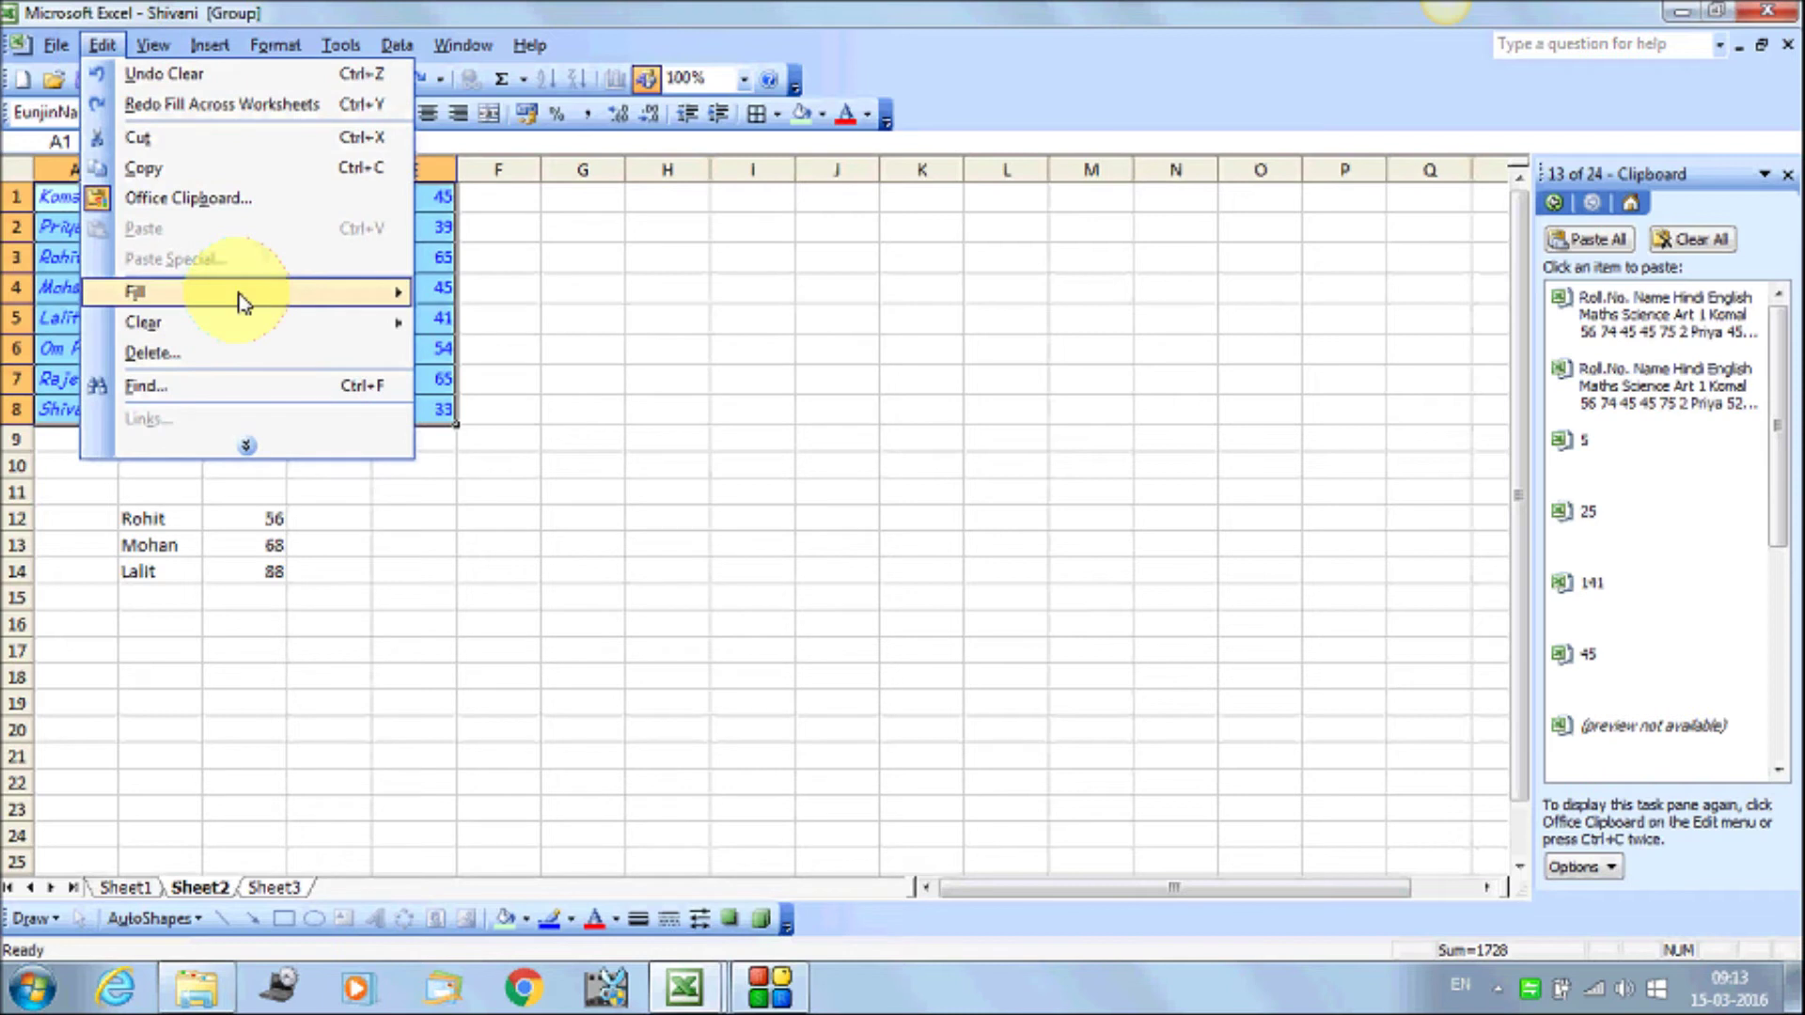
{"action": "mouse_move", "coordinate": [243, 292]}
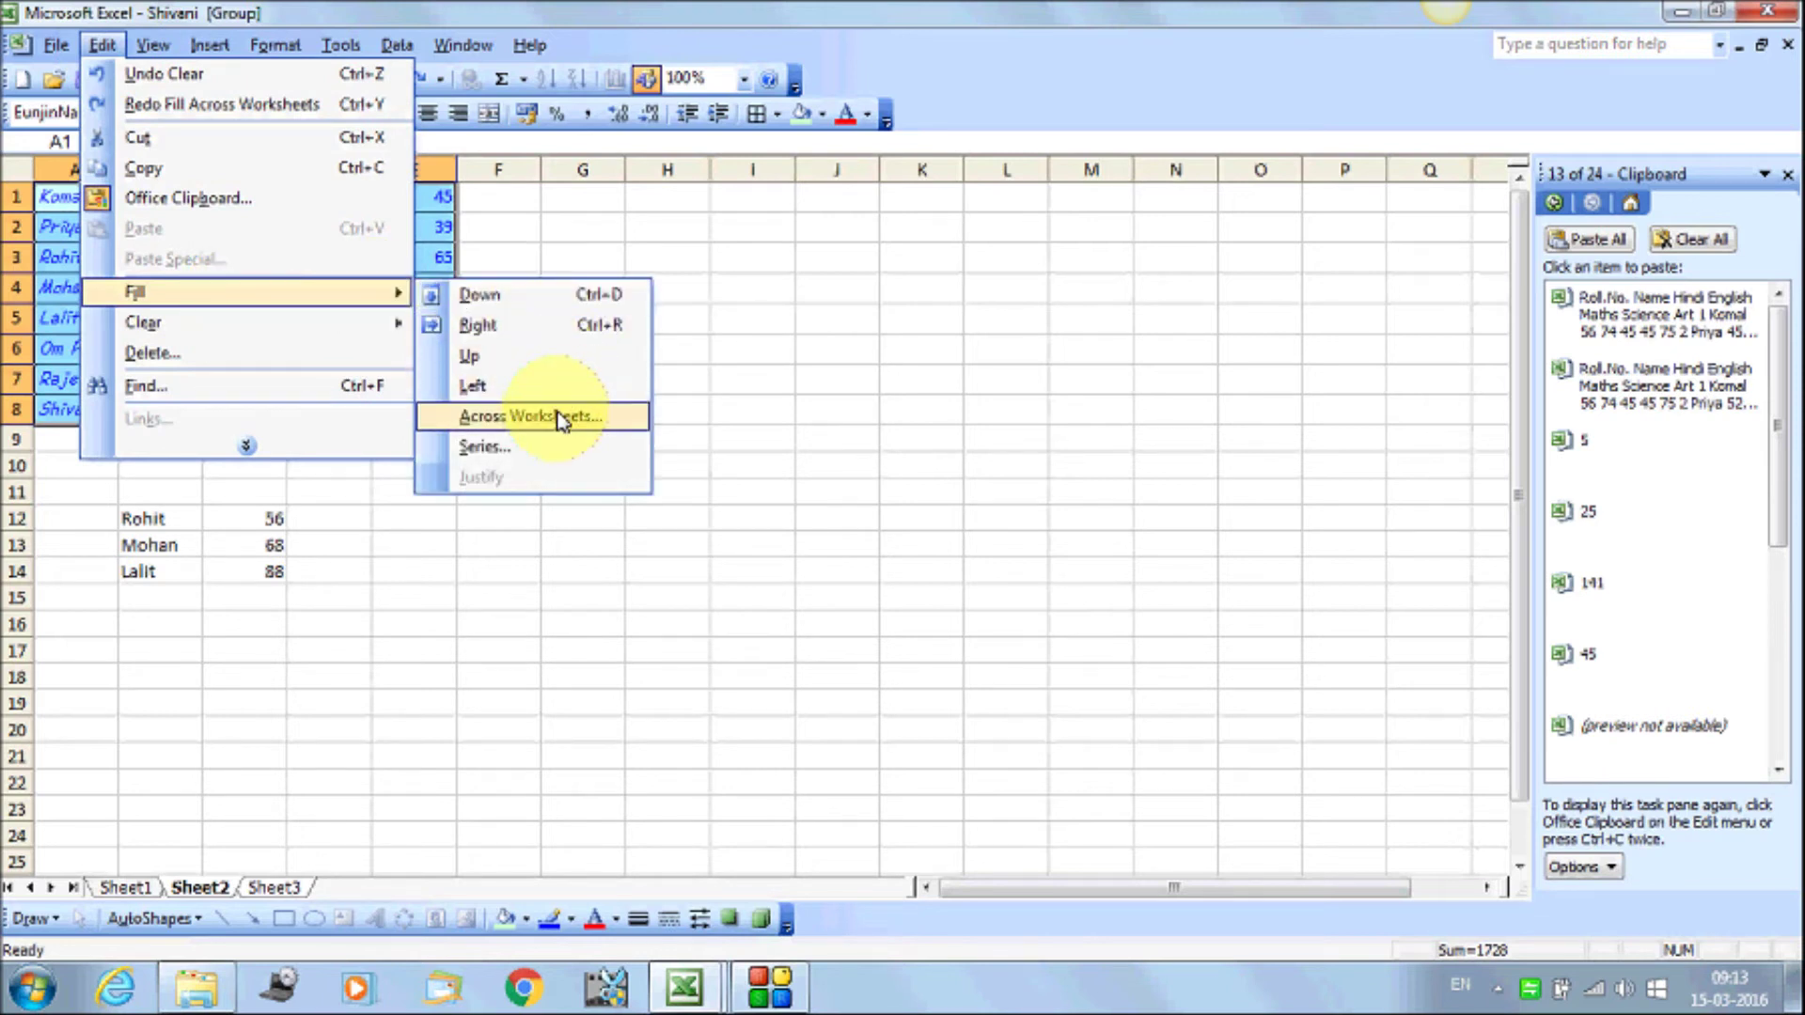
{"action": "left_click", "coordinate": [562, 420]}
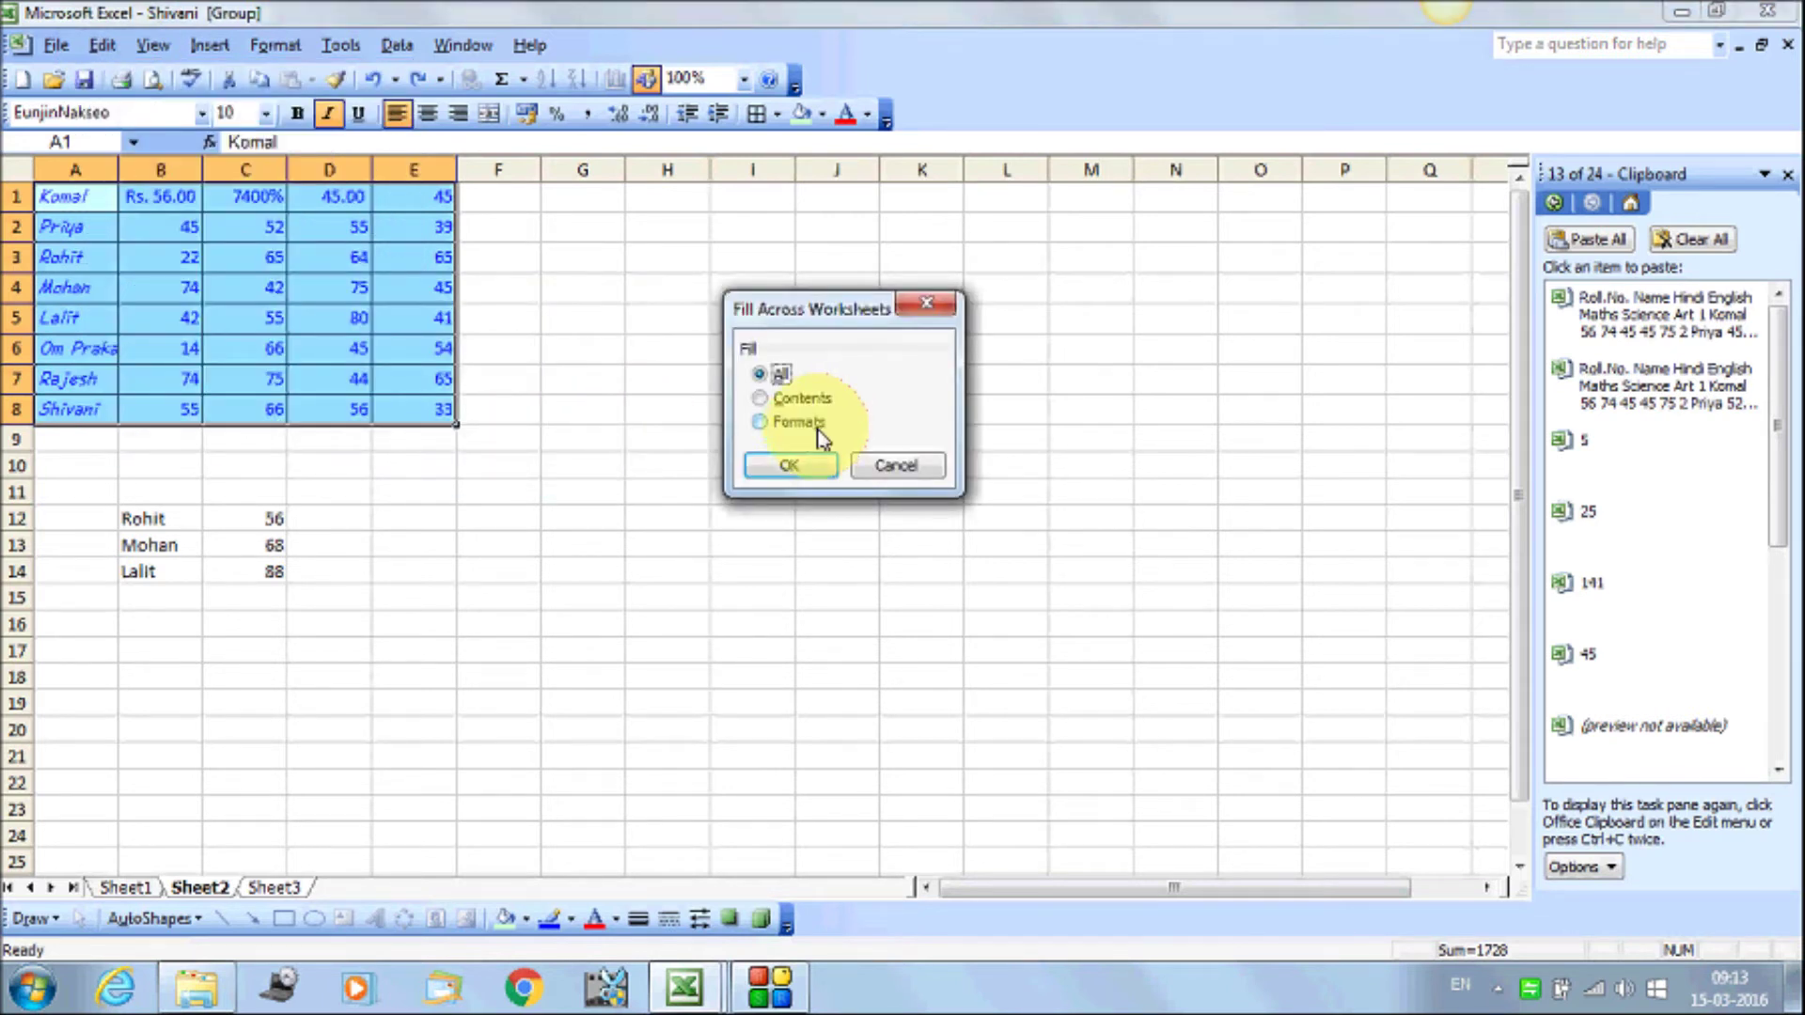
{"action": "left_click", "coordinate": [800, 423]}
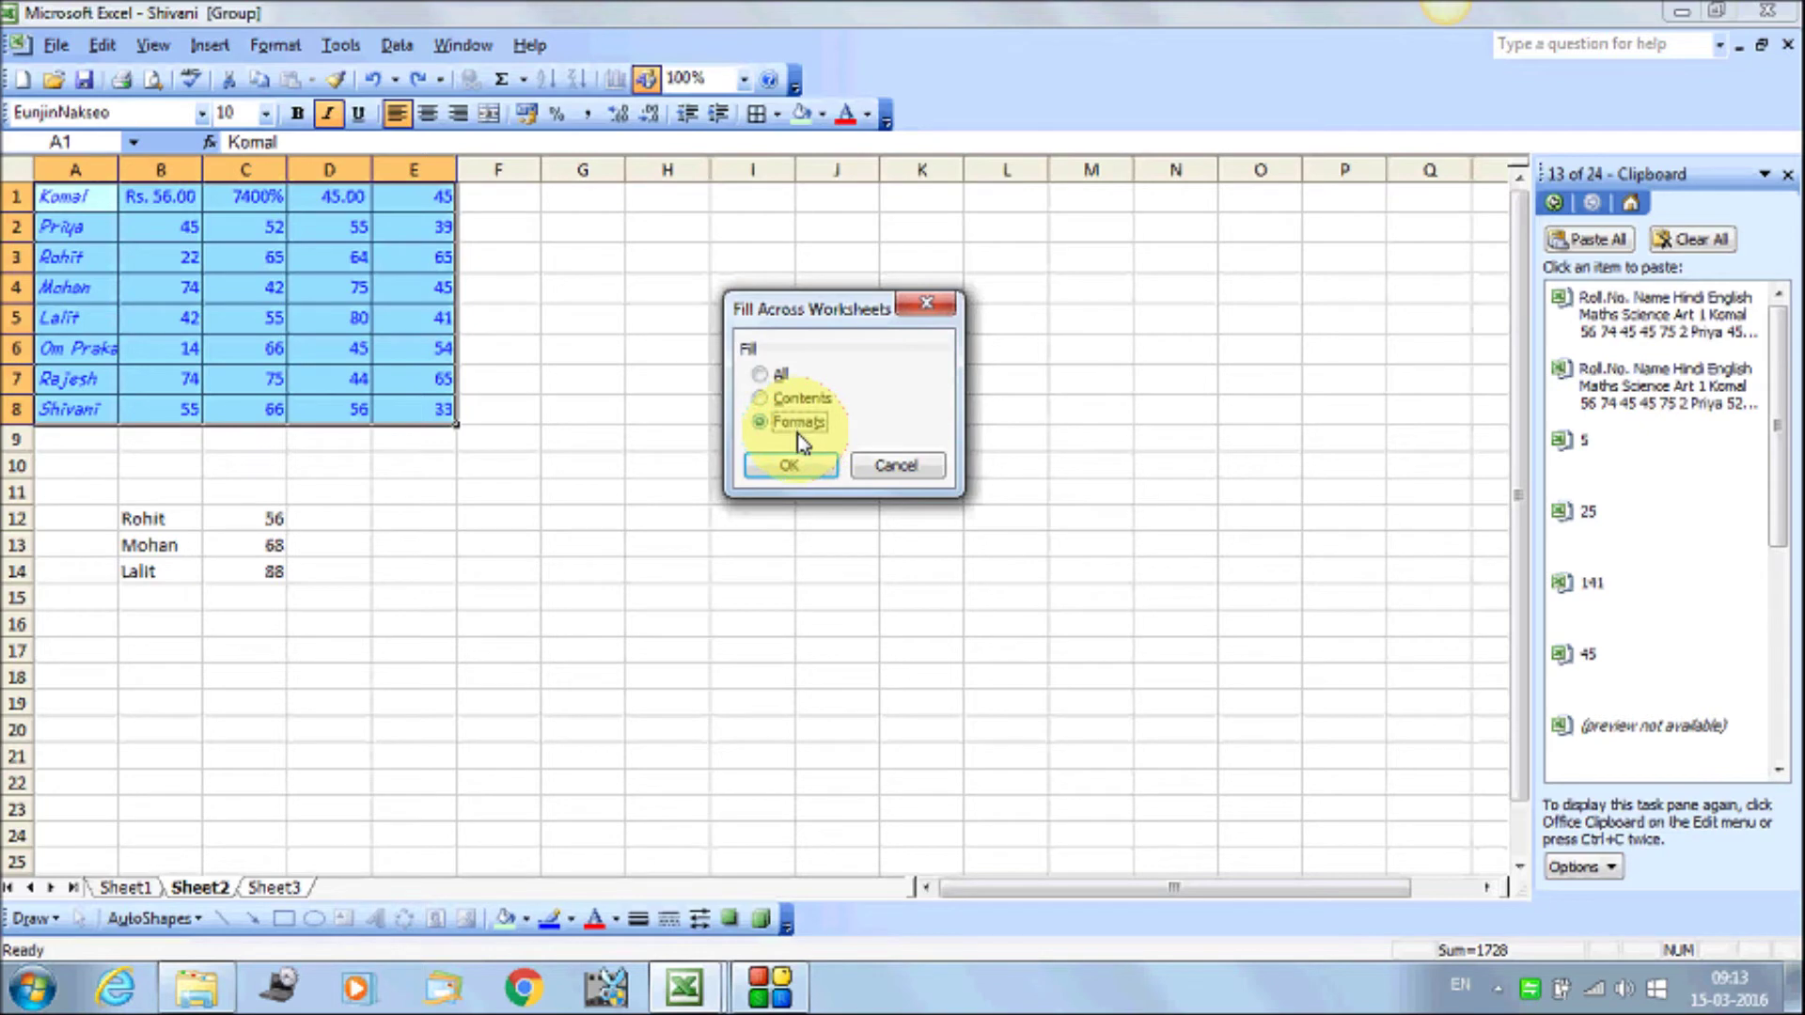
{"action": "left_click", "coordinate": [783, 480]}
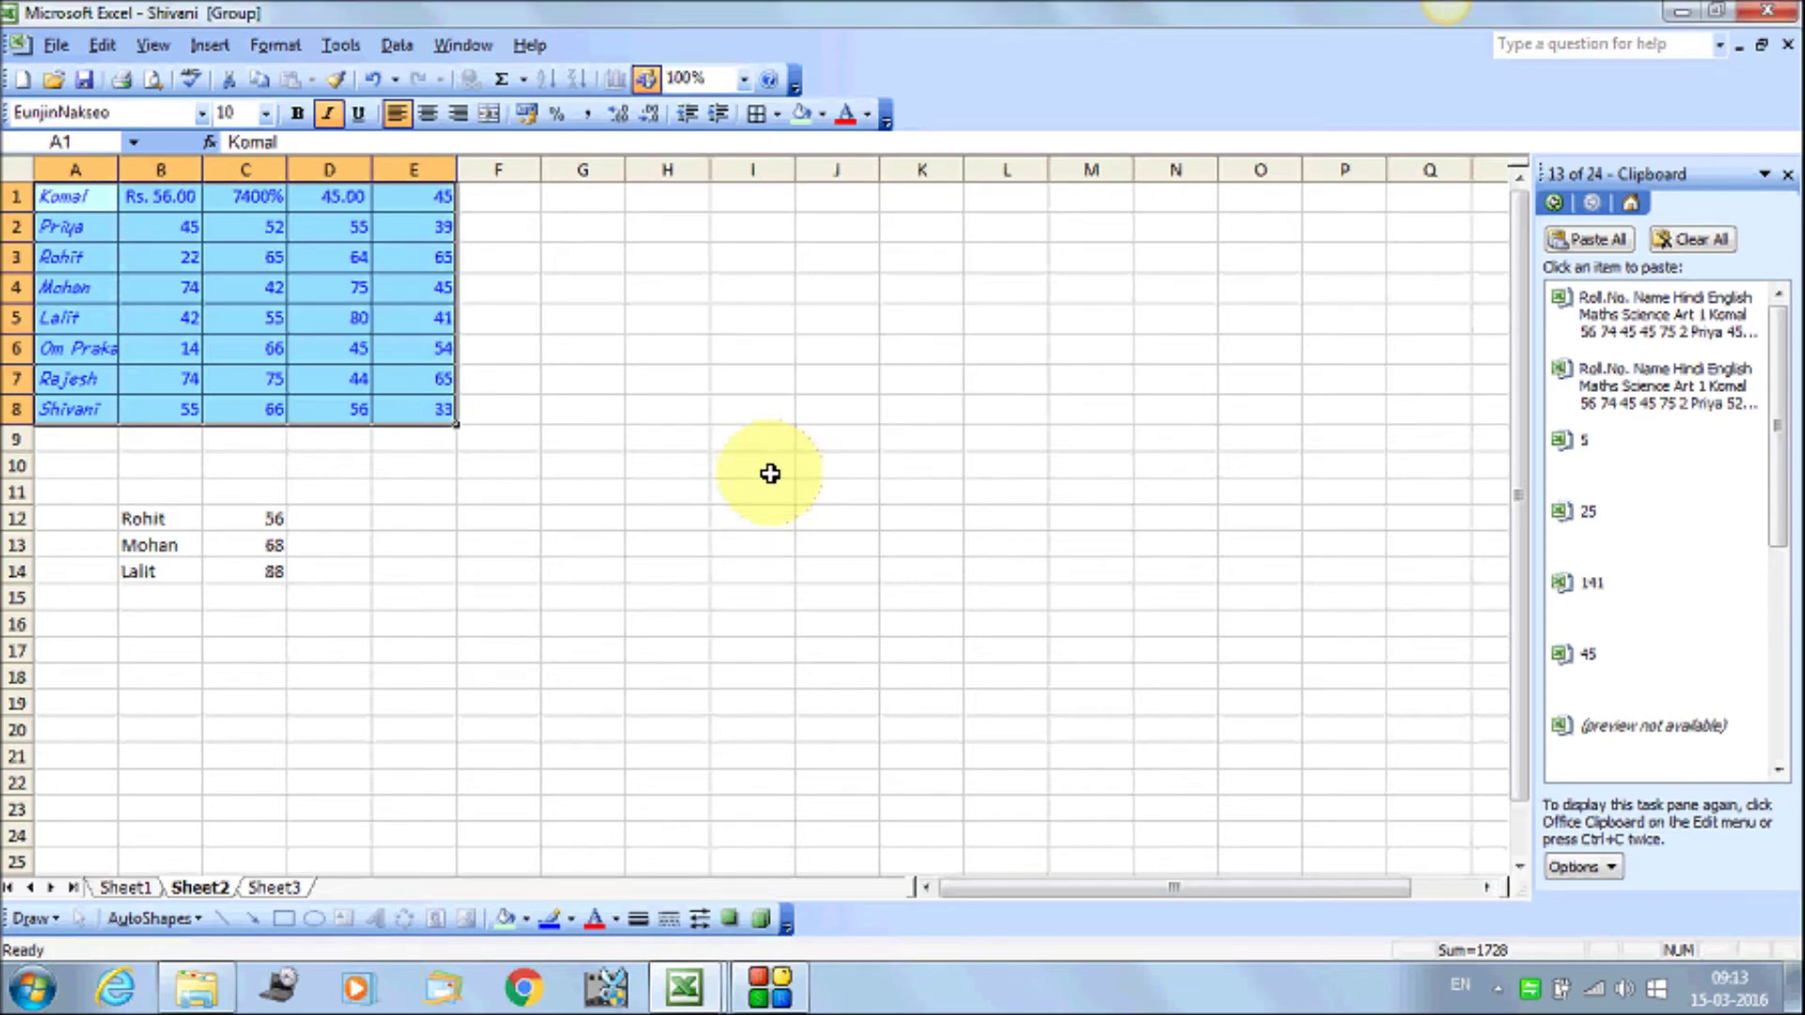
{"action": "left_click", "coordinate": [273, 890]}
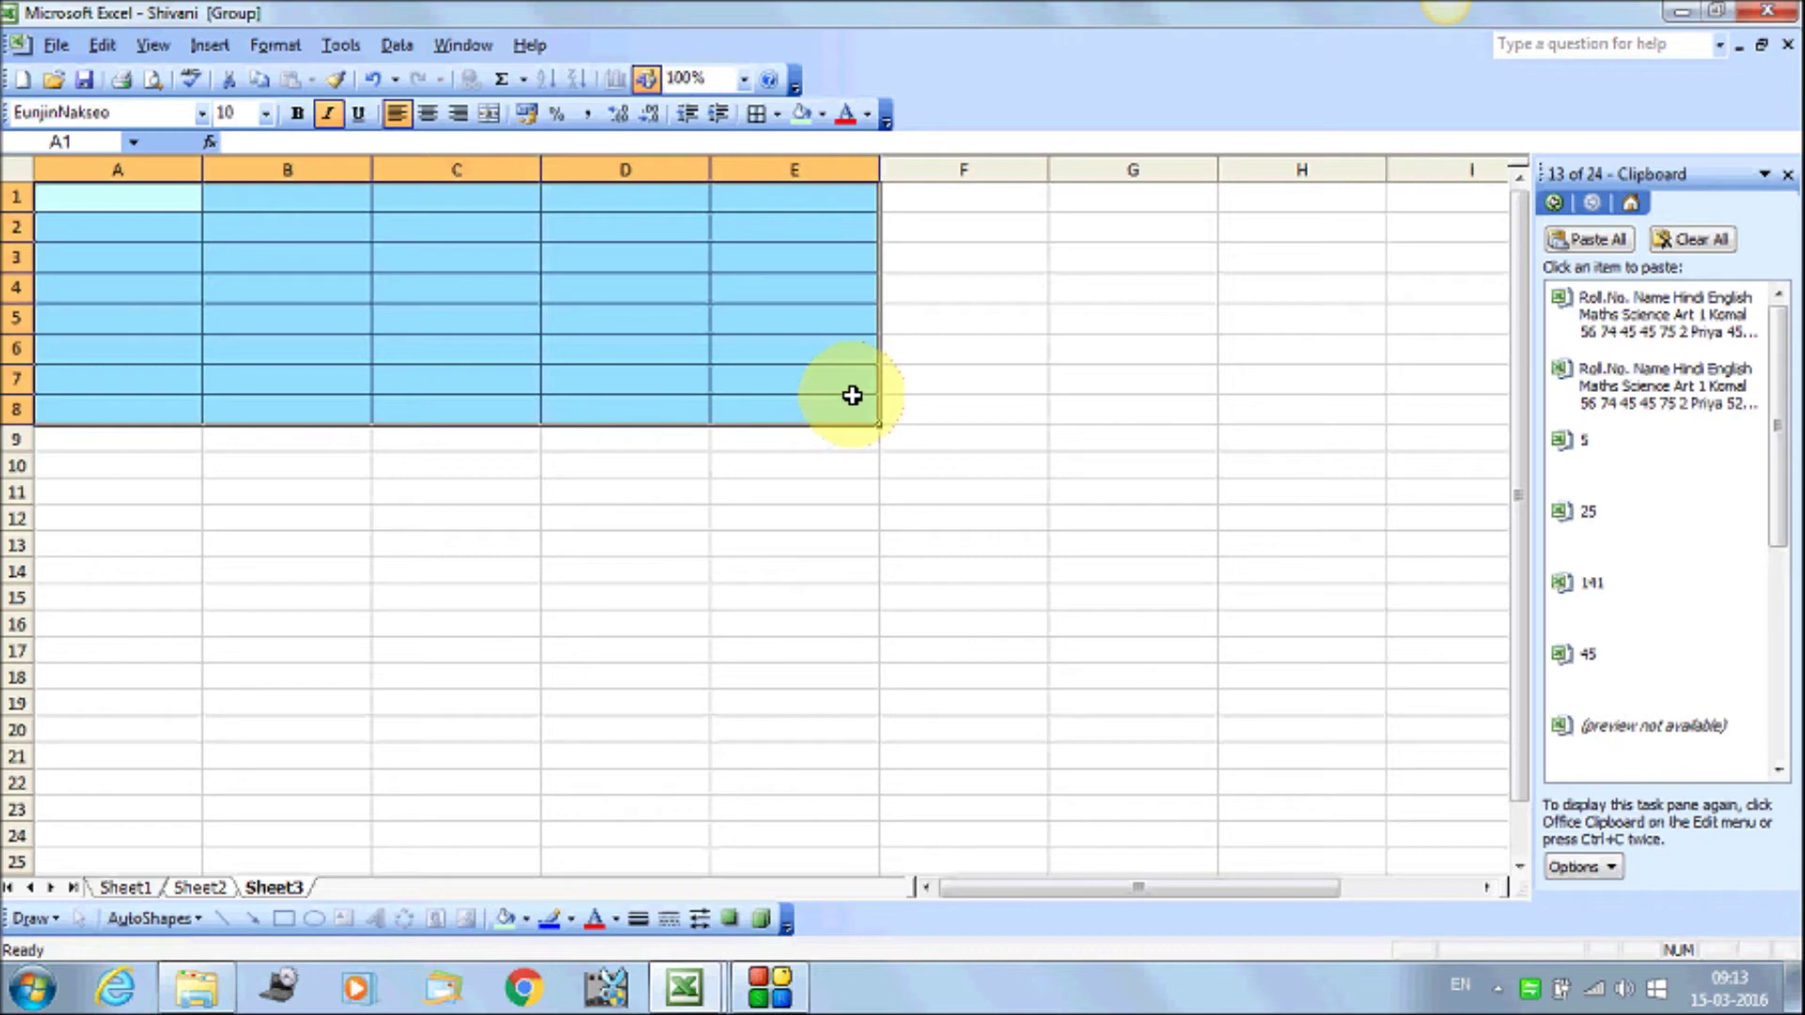
{"action": "key", "text": "ctrl+Page_Up"}
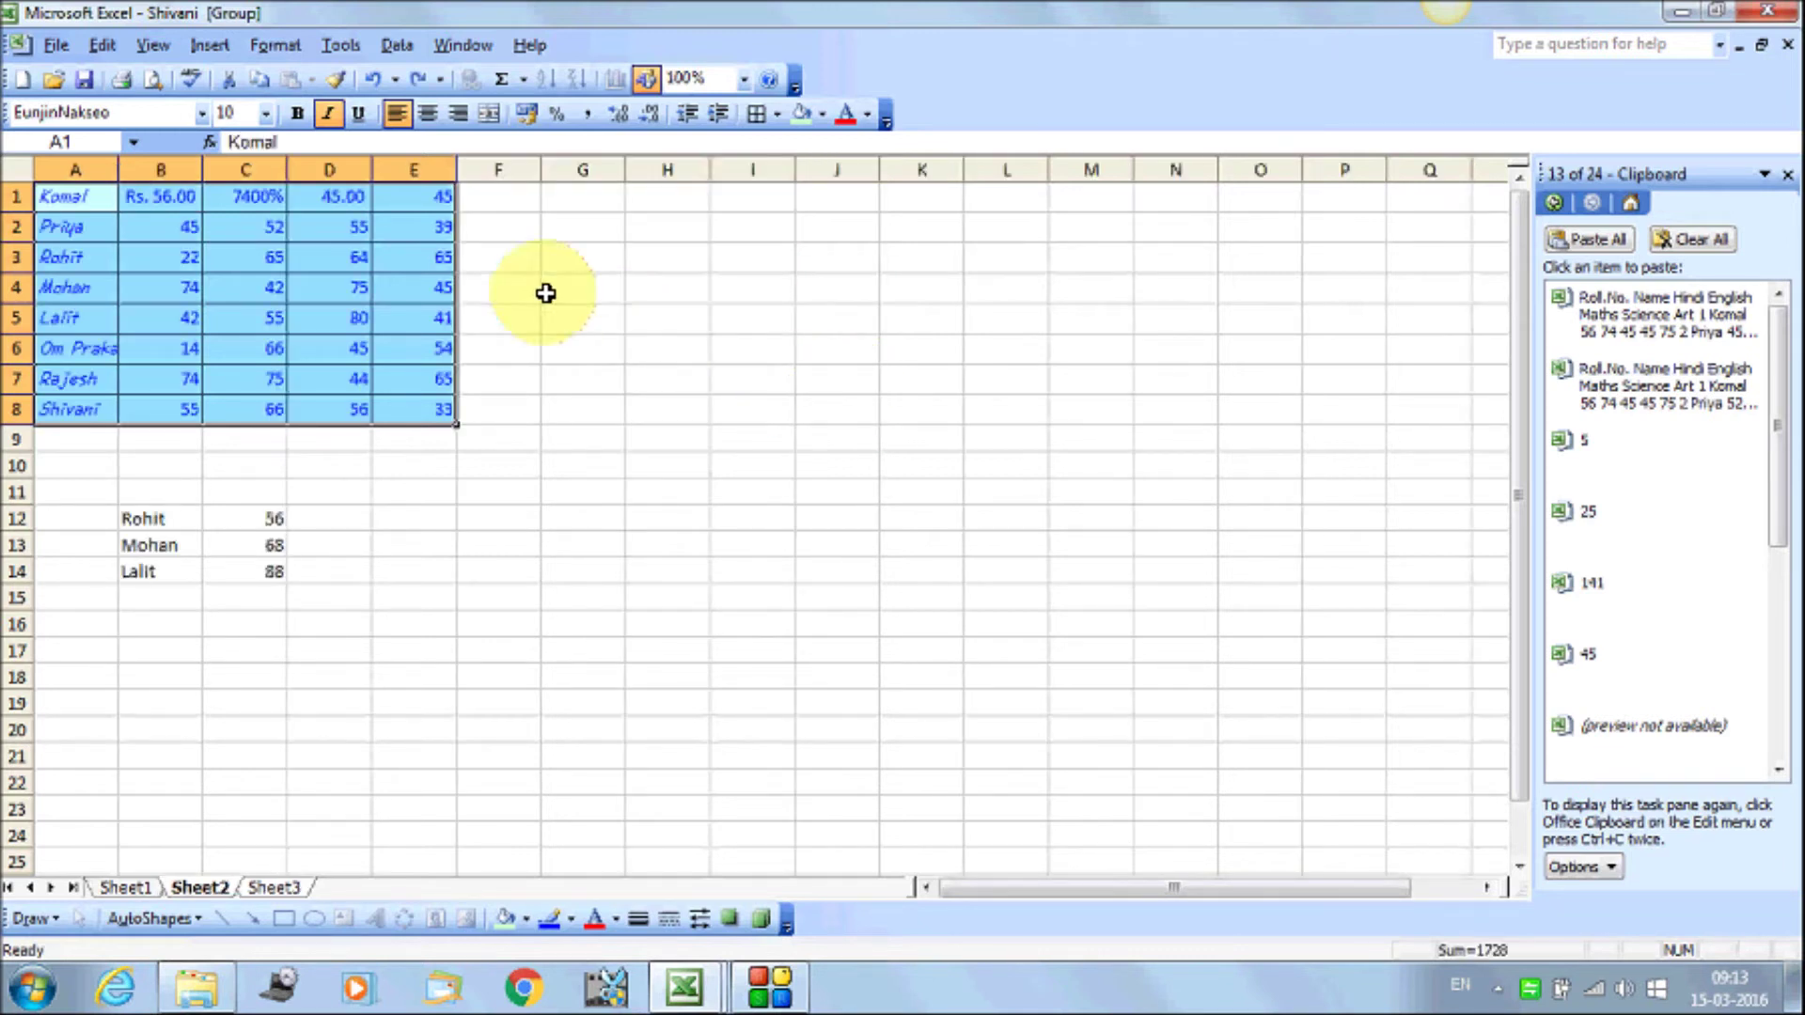
{"action": "left_click", "coordinate": [112, 53]}
{"action": "mouse_move", "coordinate": [135, 291]}
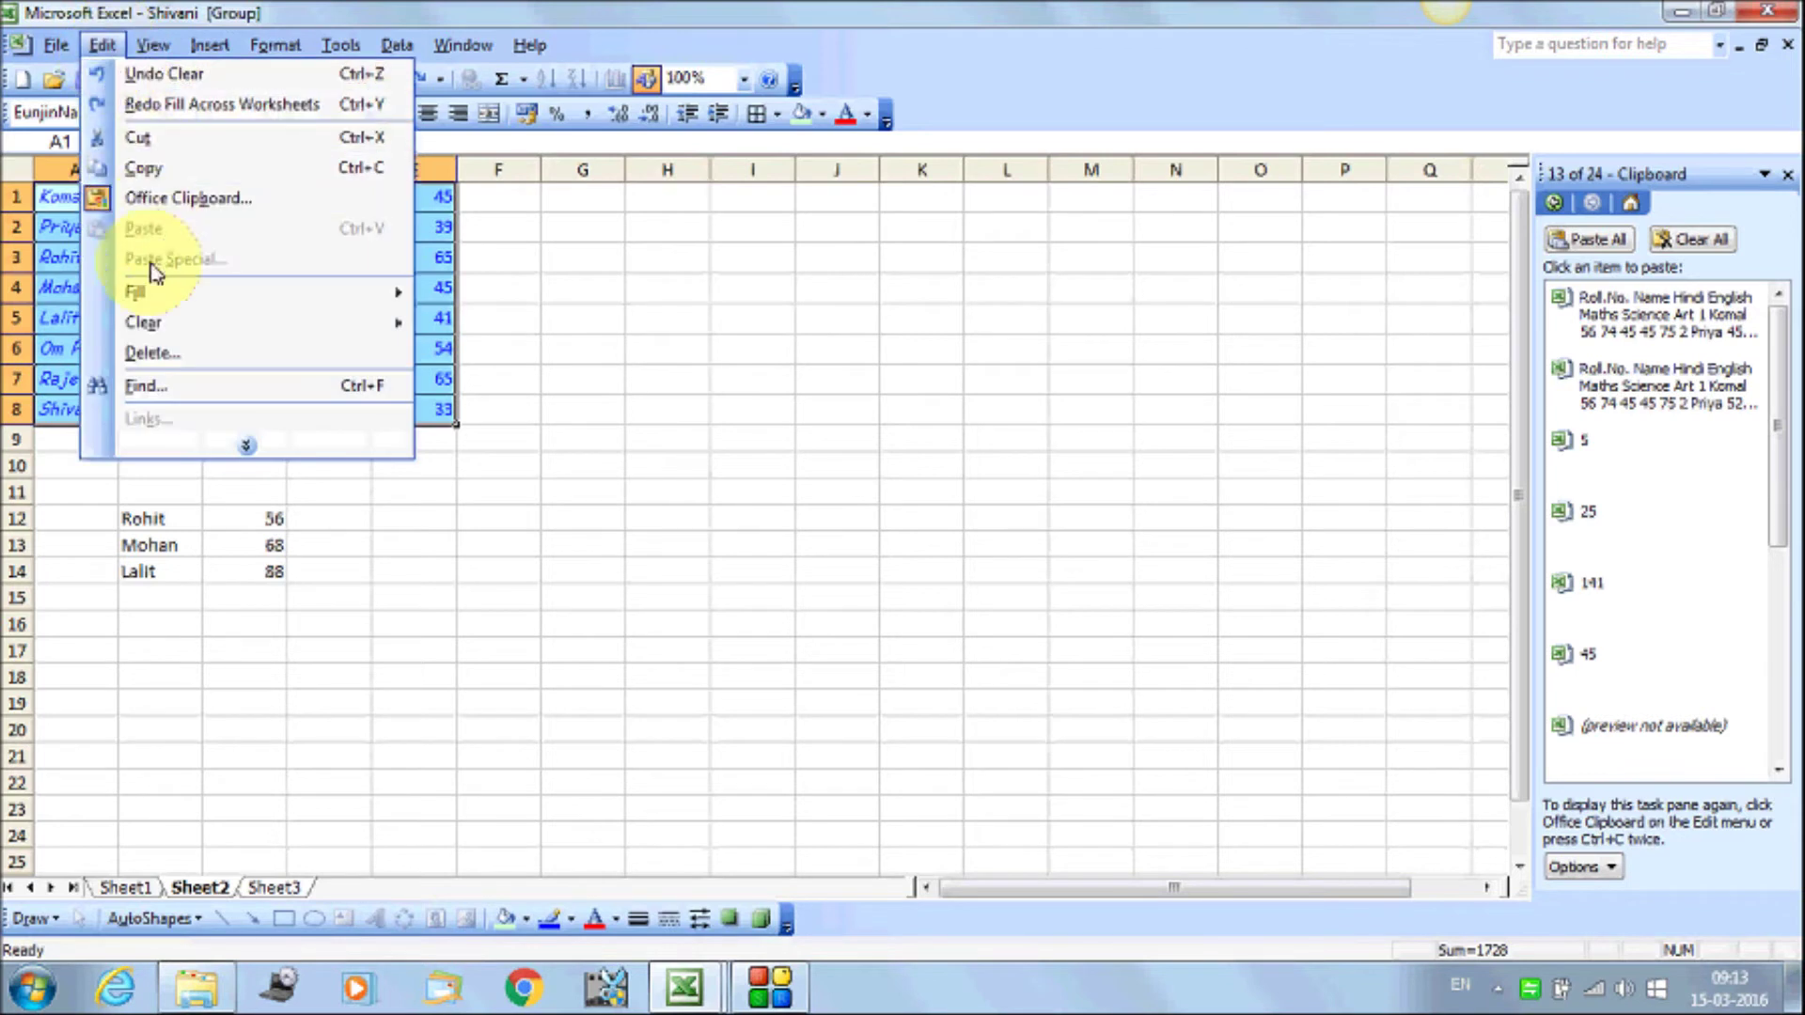
{"action": "left_click", "coordinate": [540, 418]}
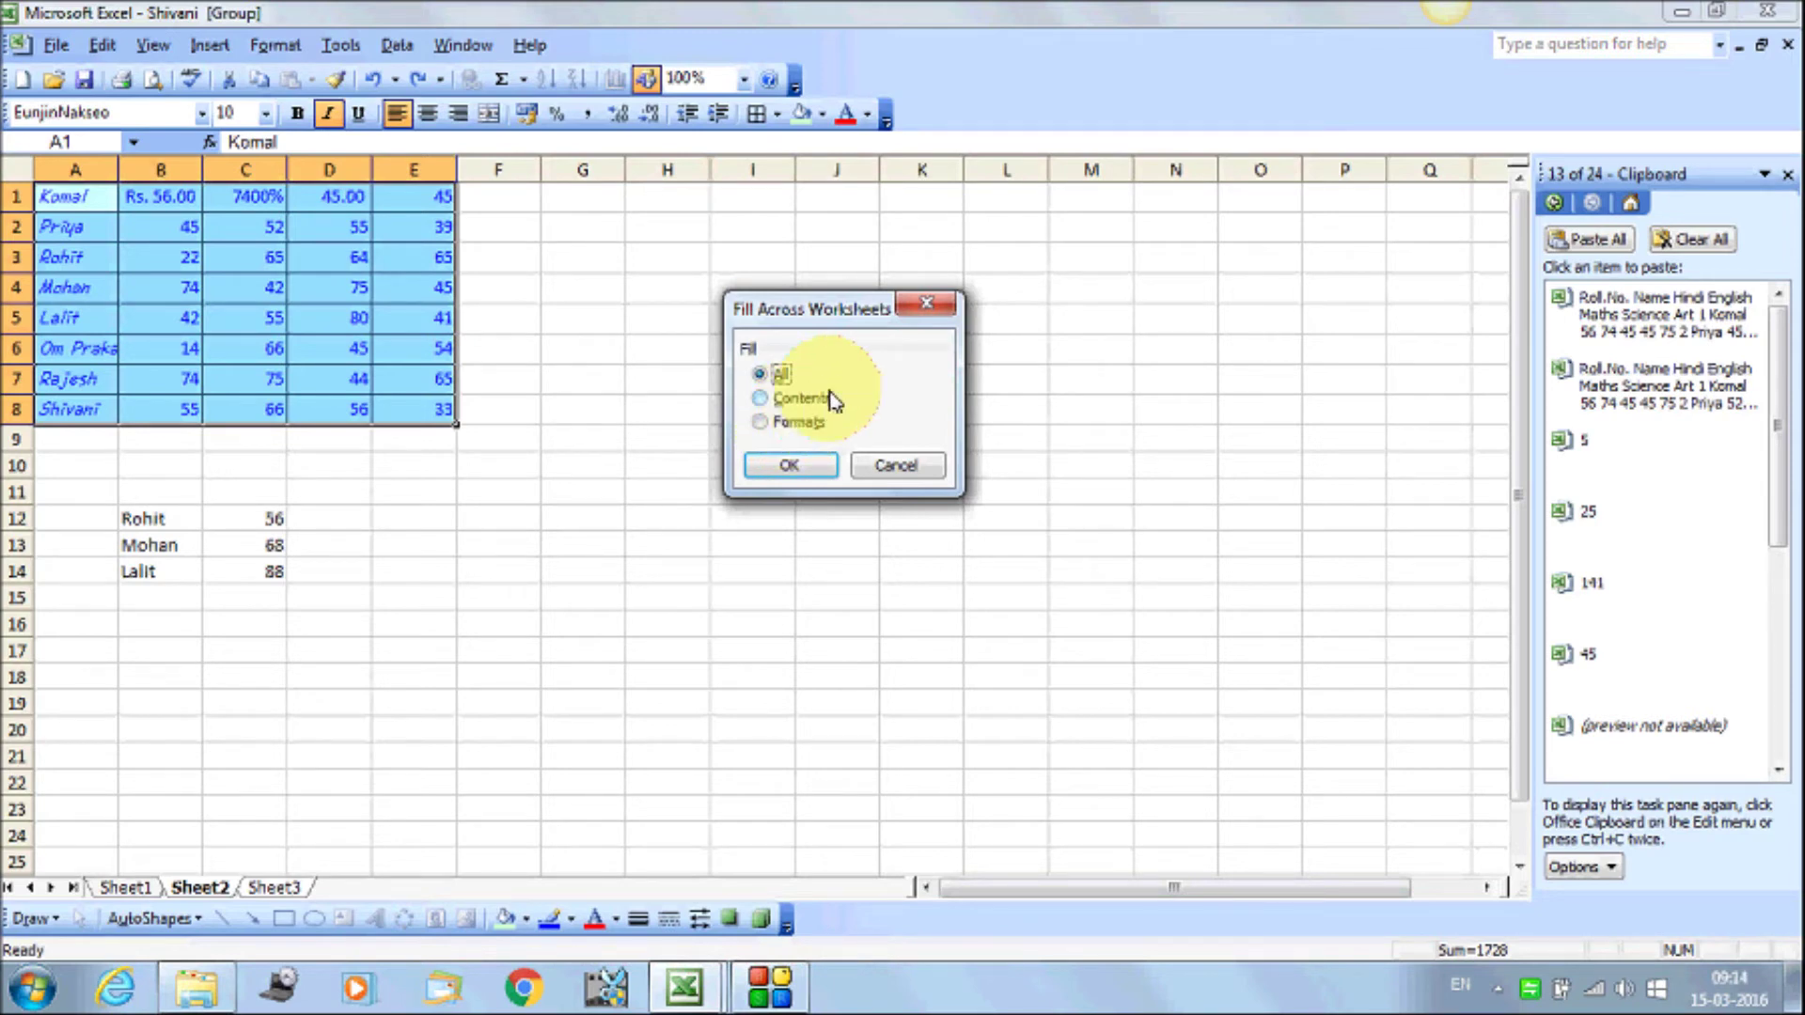
{"action": "left_click", "coordinate": [943, 317]}
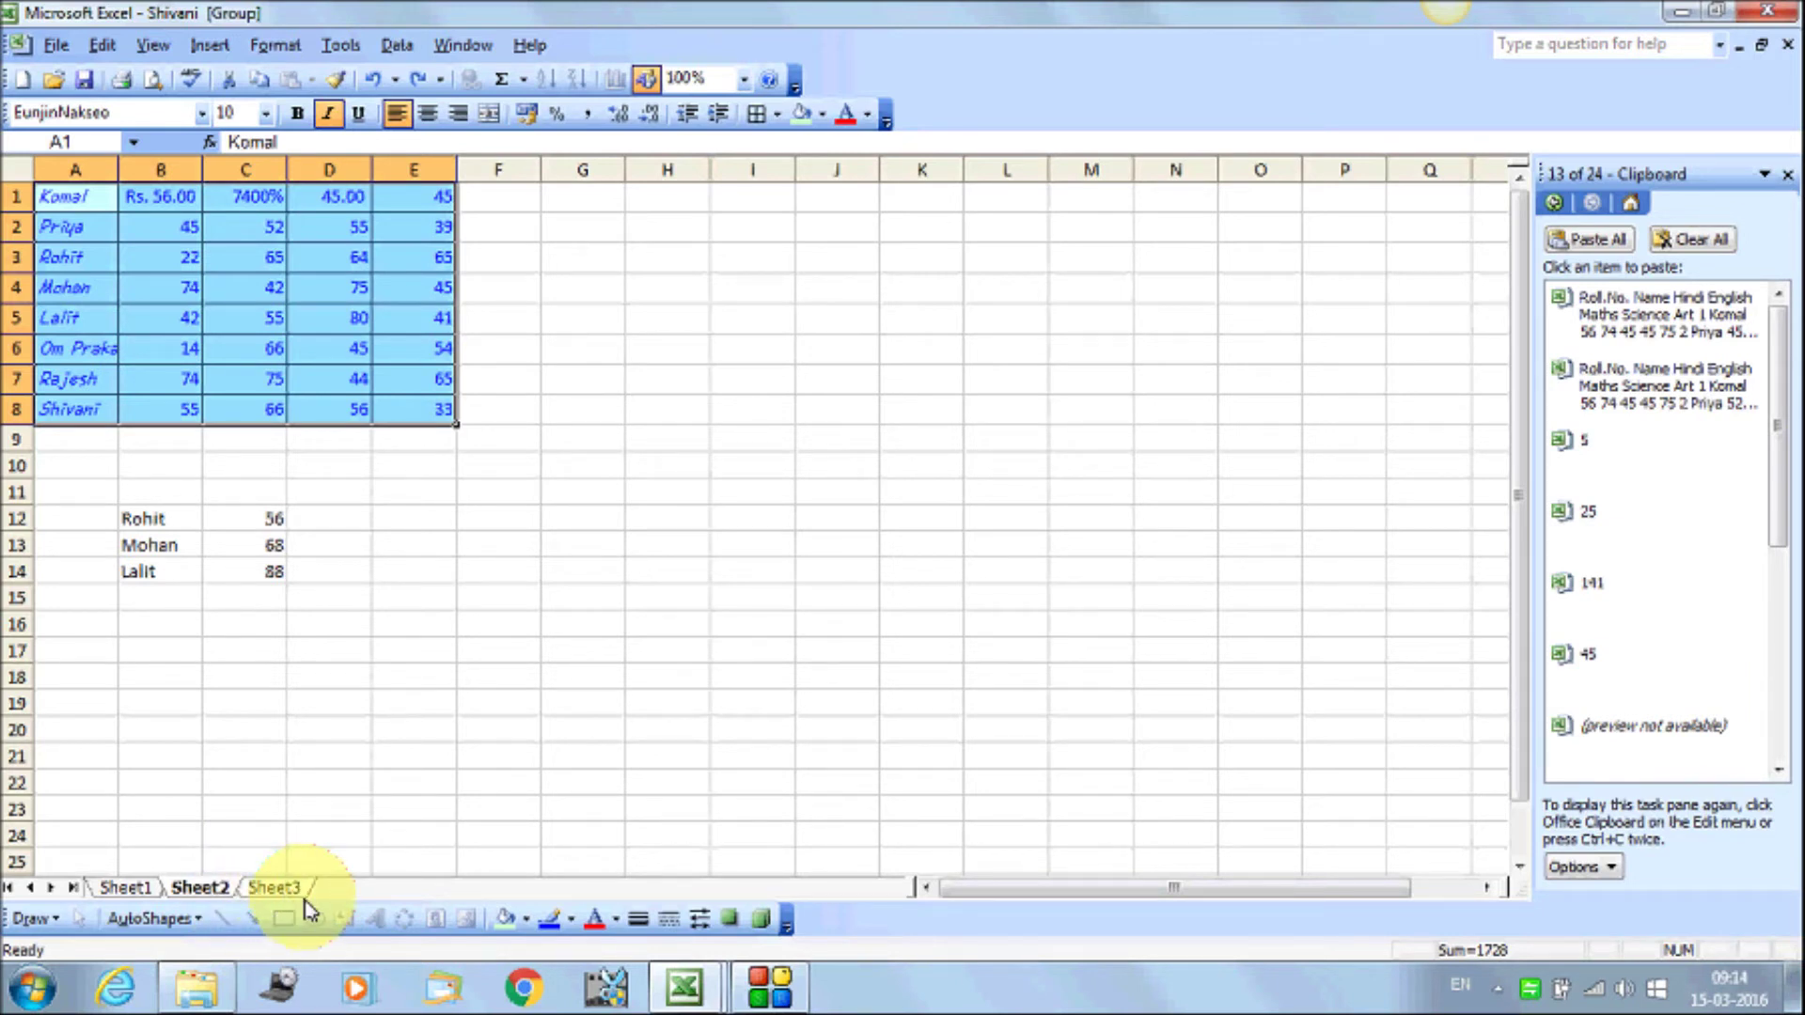
Choose Ungroup Sheets from the Sheet3 tab's shortcut menu
{"action": "right_click", "coordinate": [252, 889]}
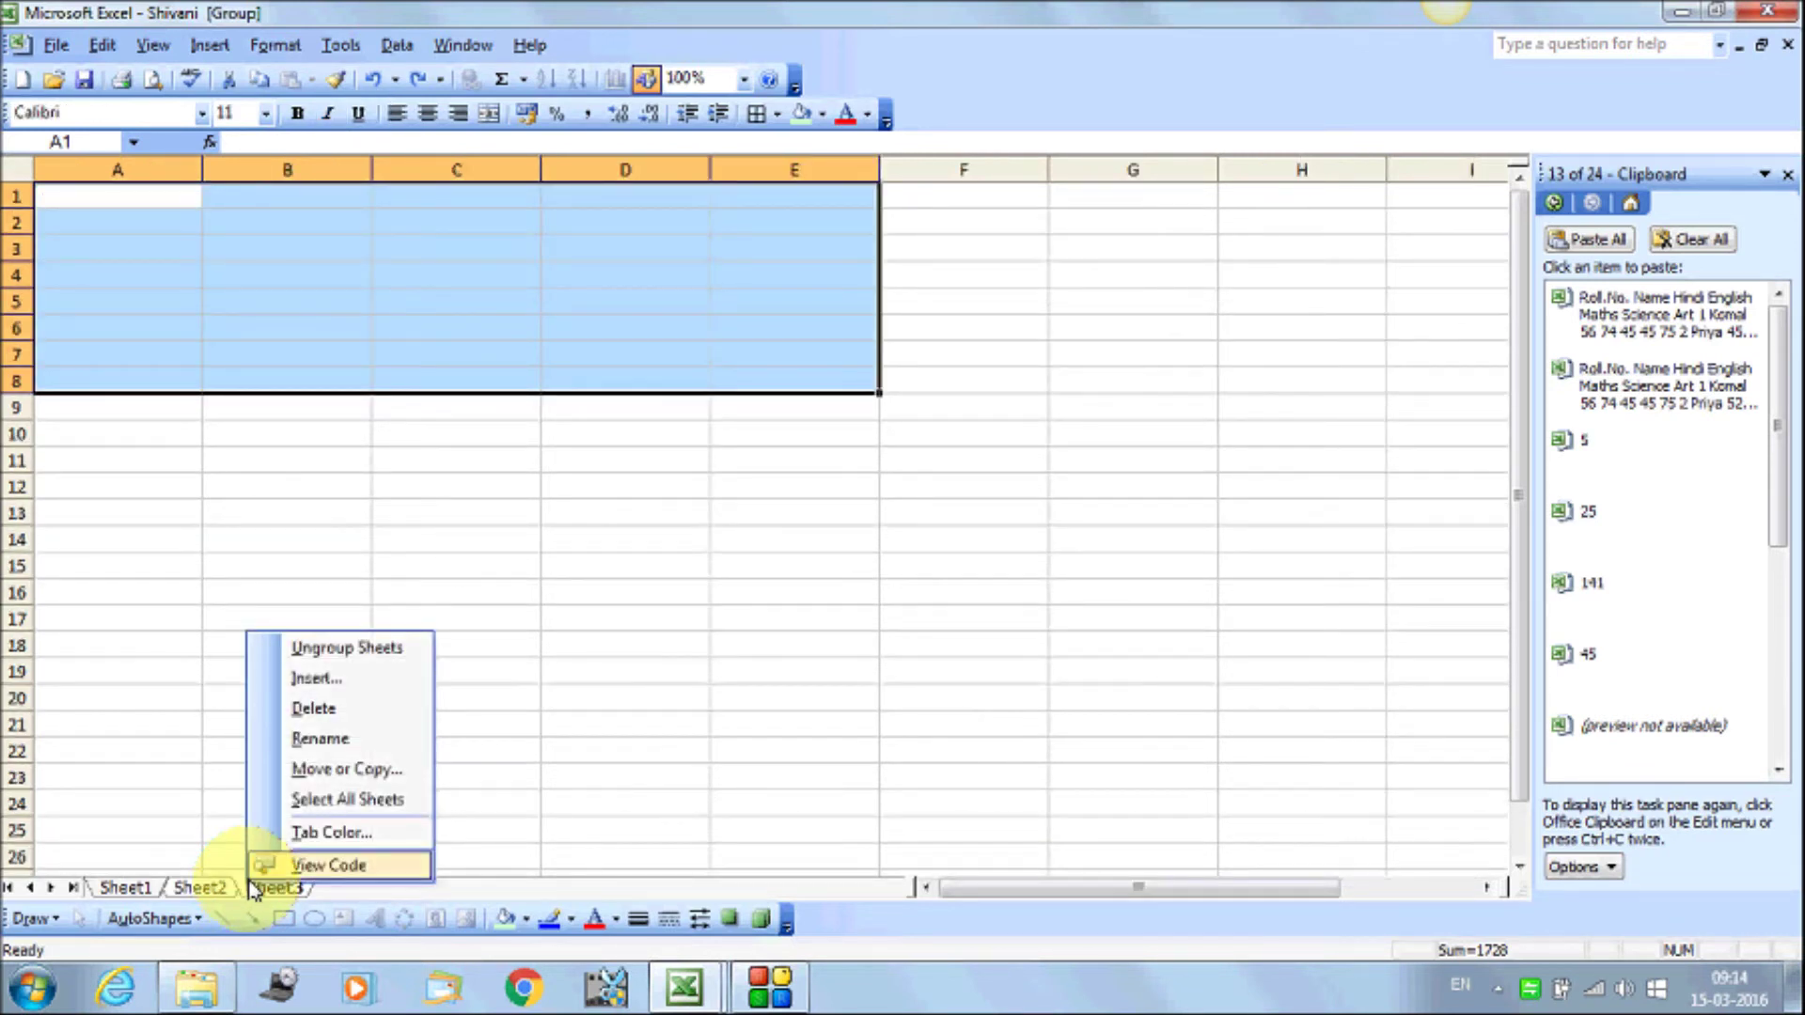
{"action": "left_click", "coordinate": [323, 649]}
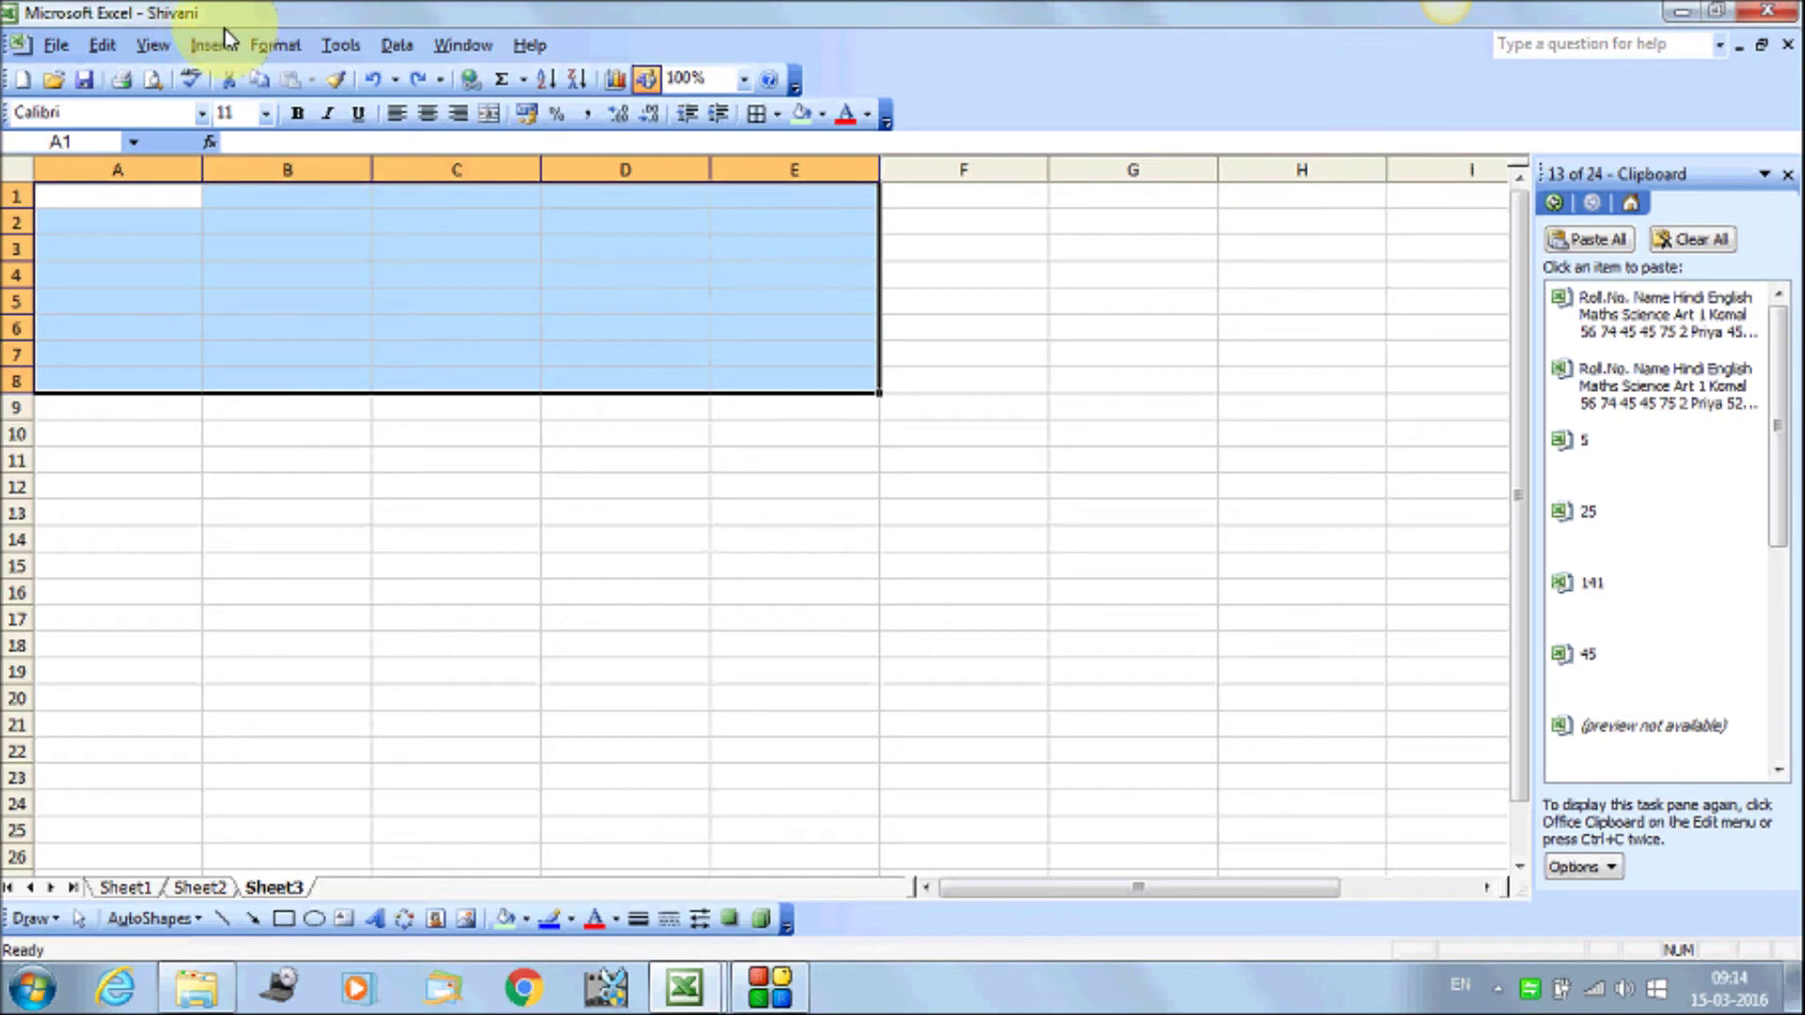
{"action": "left_click", "coordinate": [176, 194]}
{"action": "left_click", "coordinate": [101, 44]}
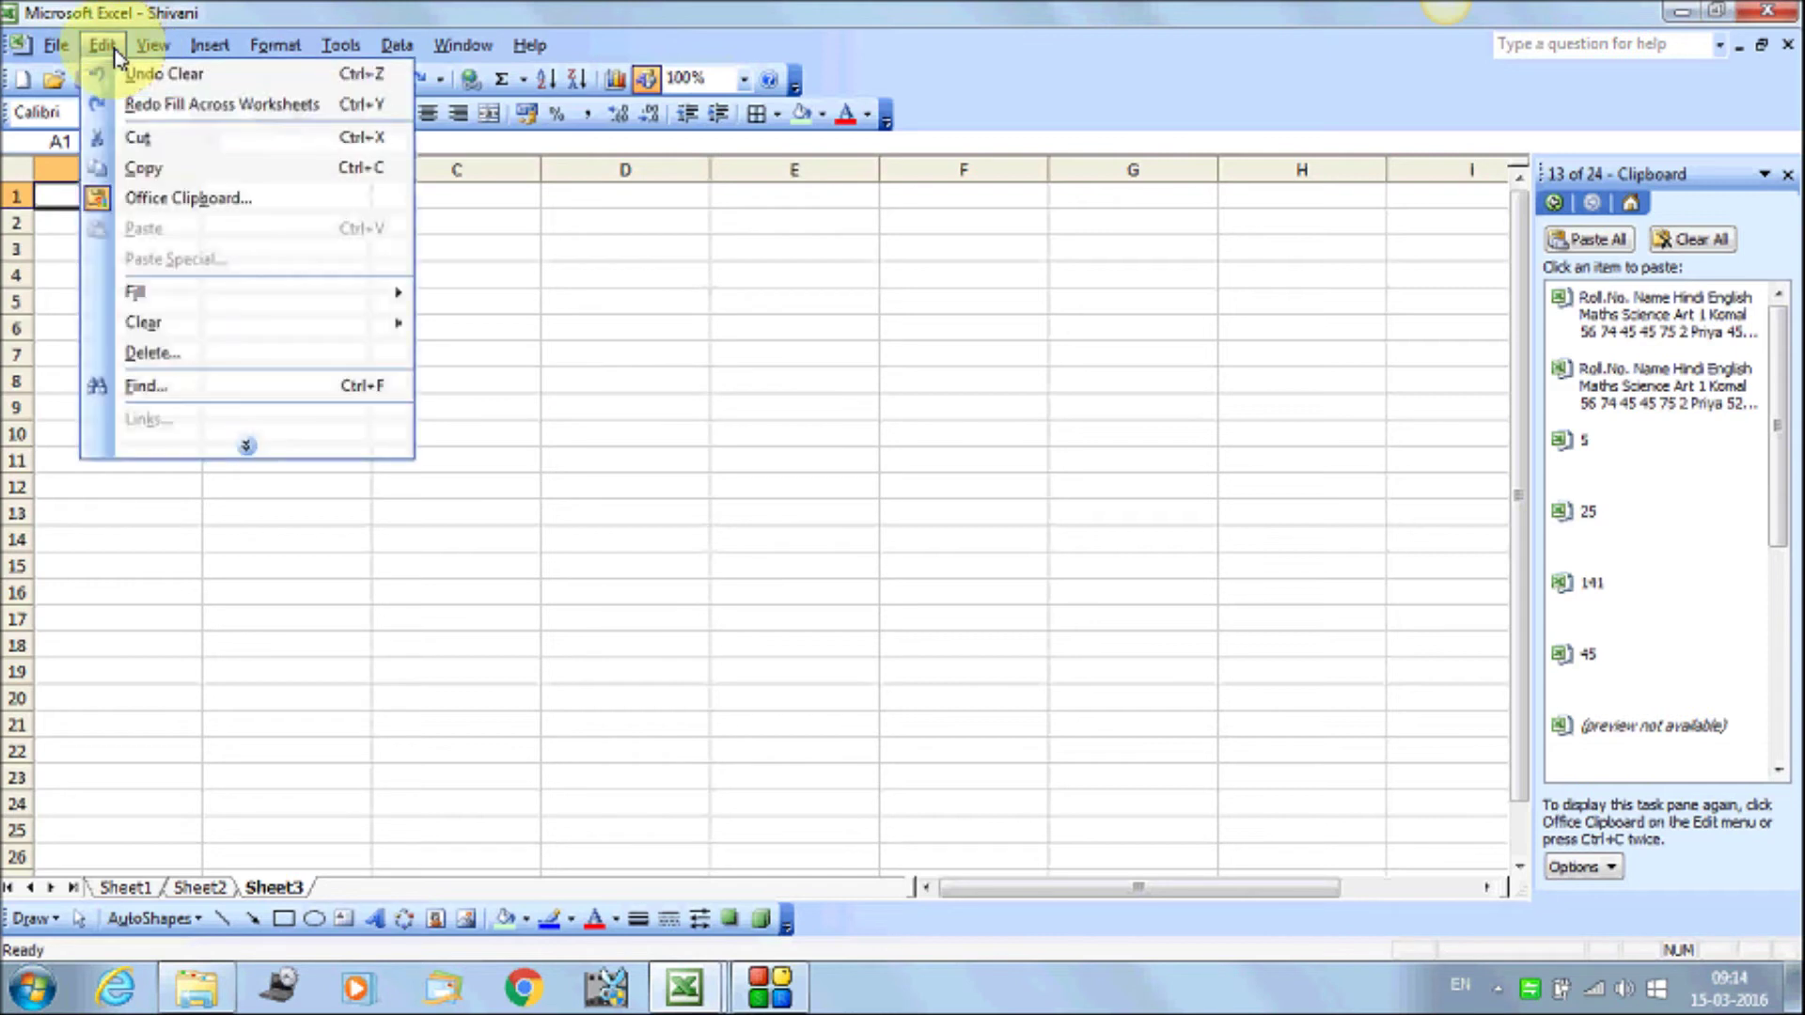
{"action": "left_click", "coordinate": [206, 448]}
{"action": "mouse_move", "coordinate": [243, 324]}
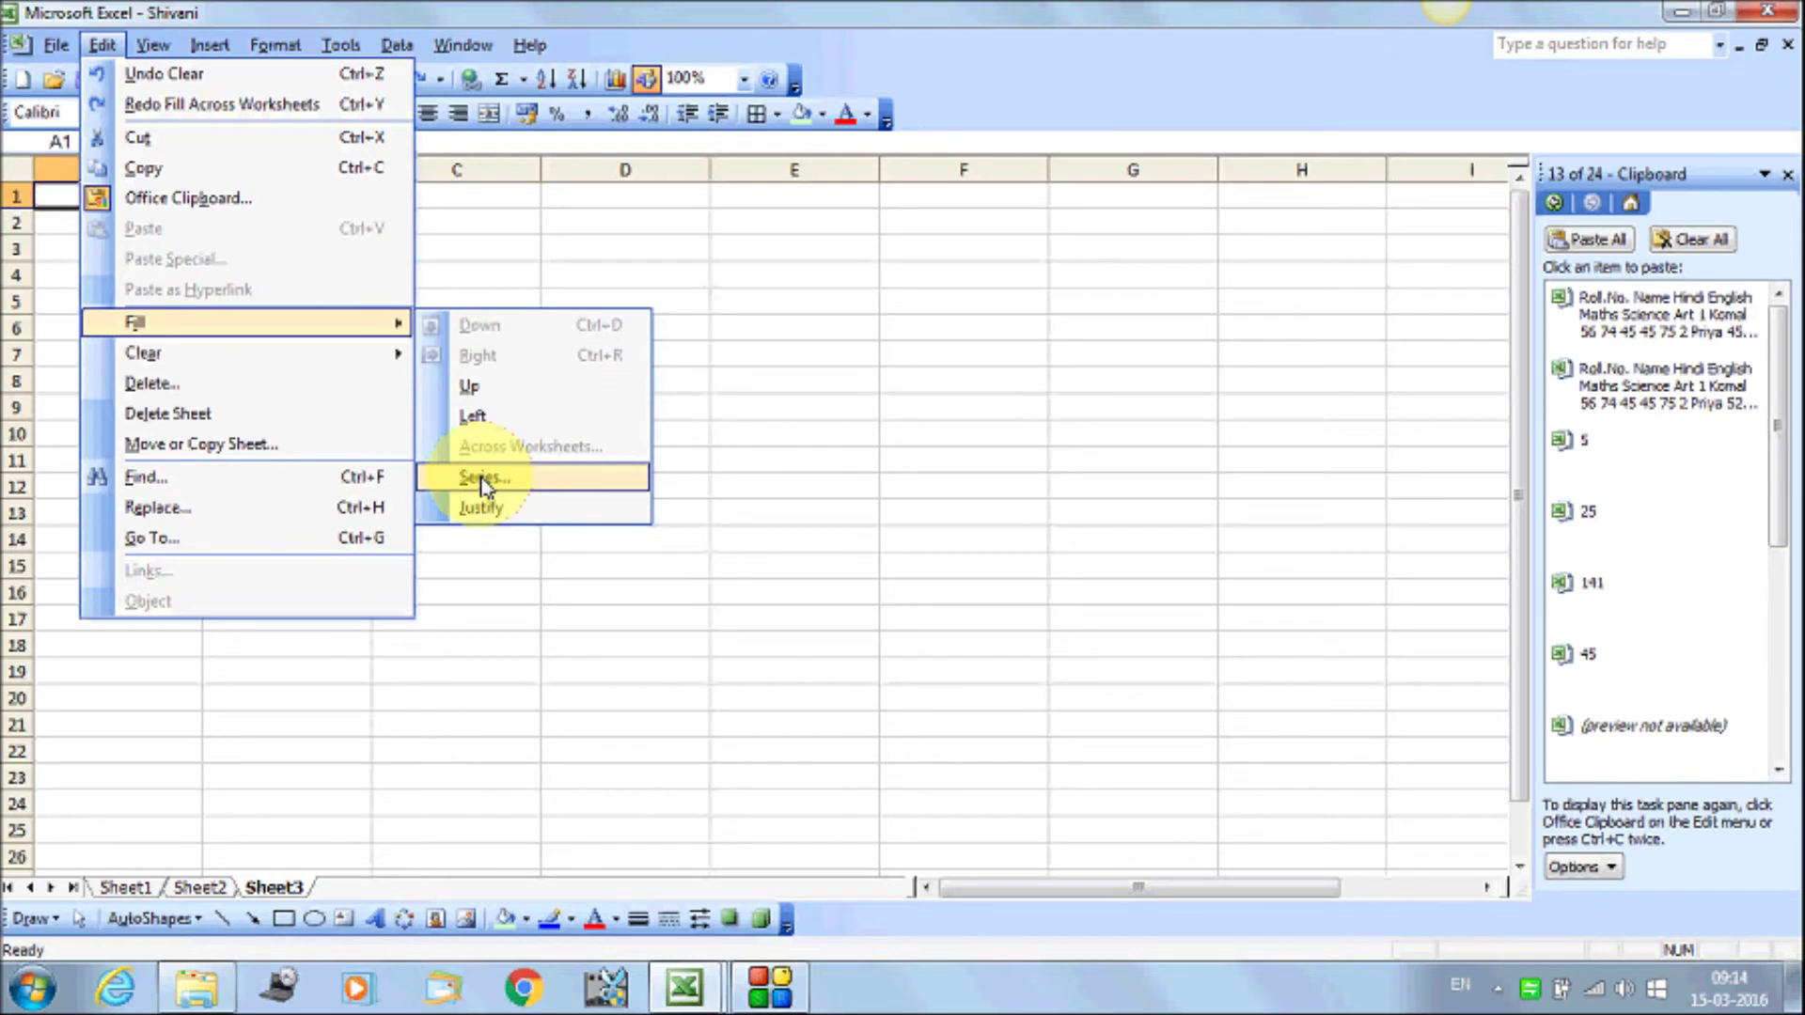
{"action": "left_click", "coordinate": [482, 478]}
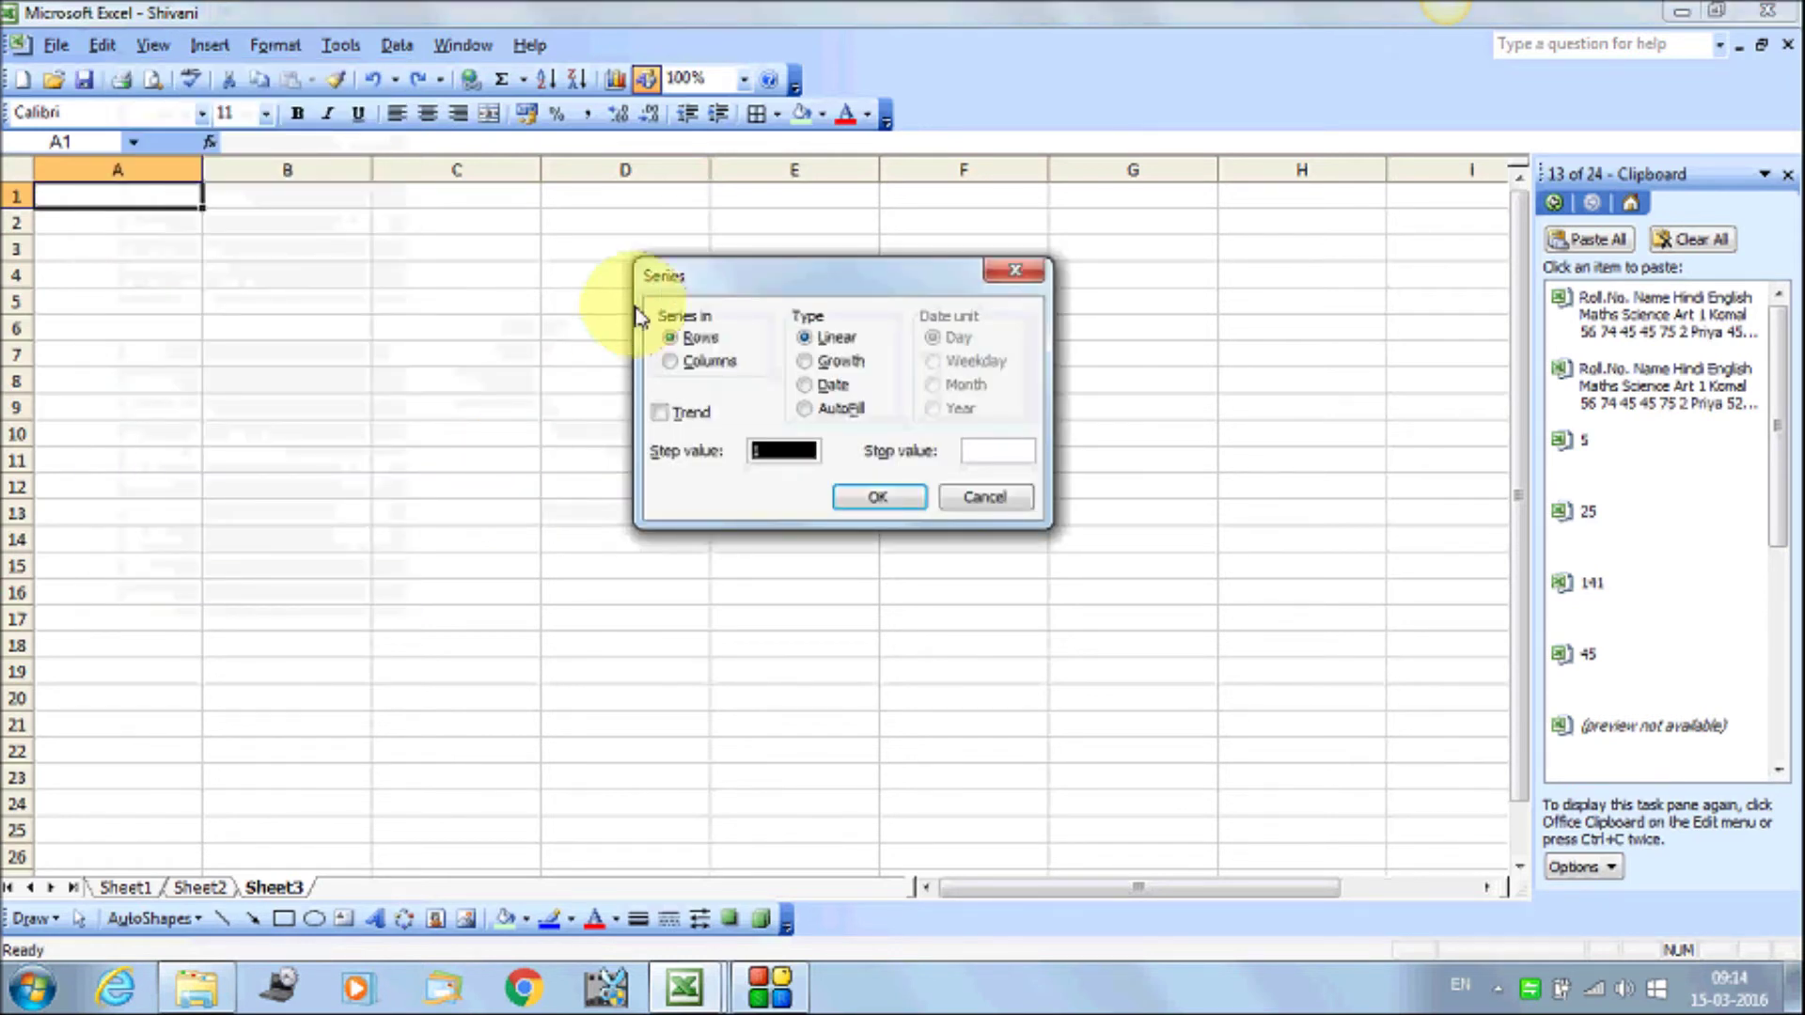
{"action": "left_click_drag", "start_coordinate": [684, 270], "coordinate": [777, 254]}
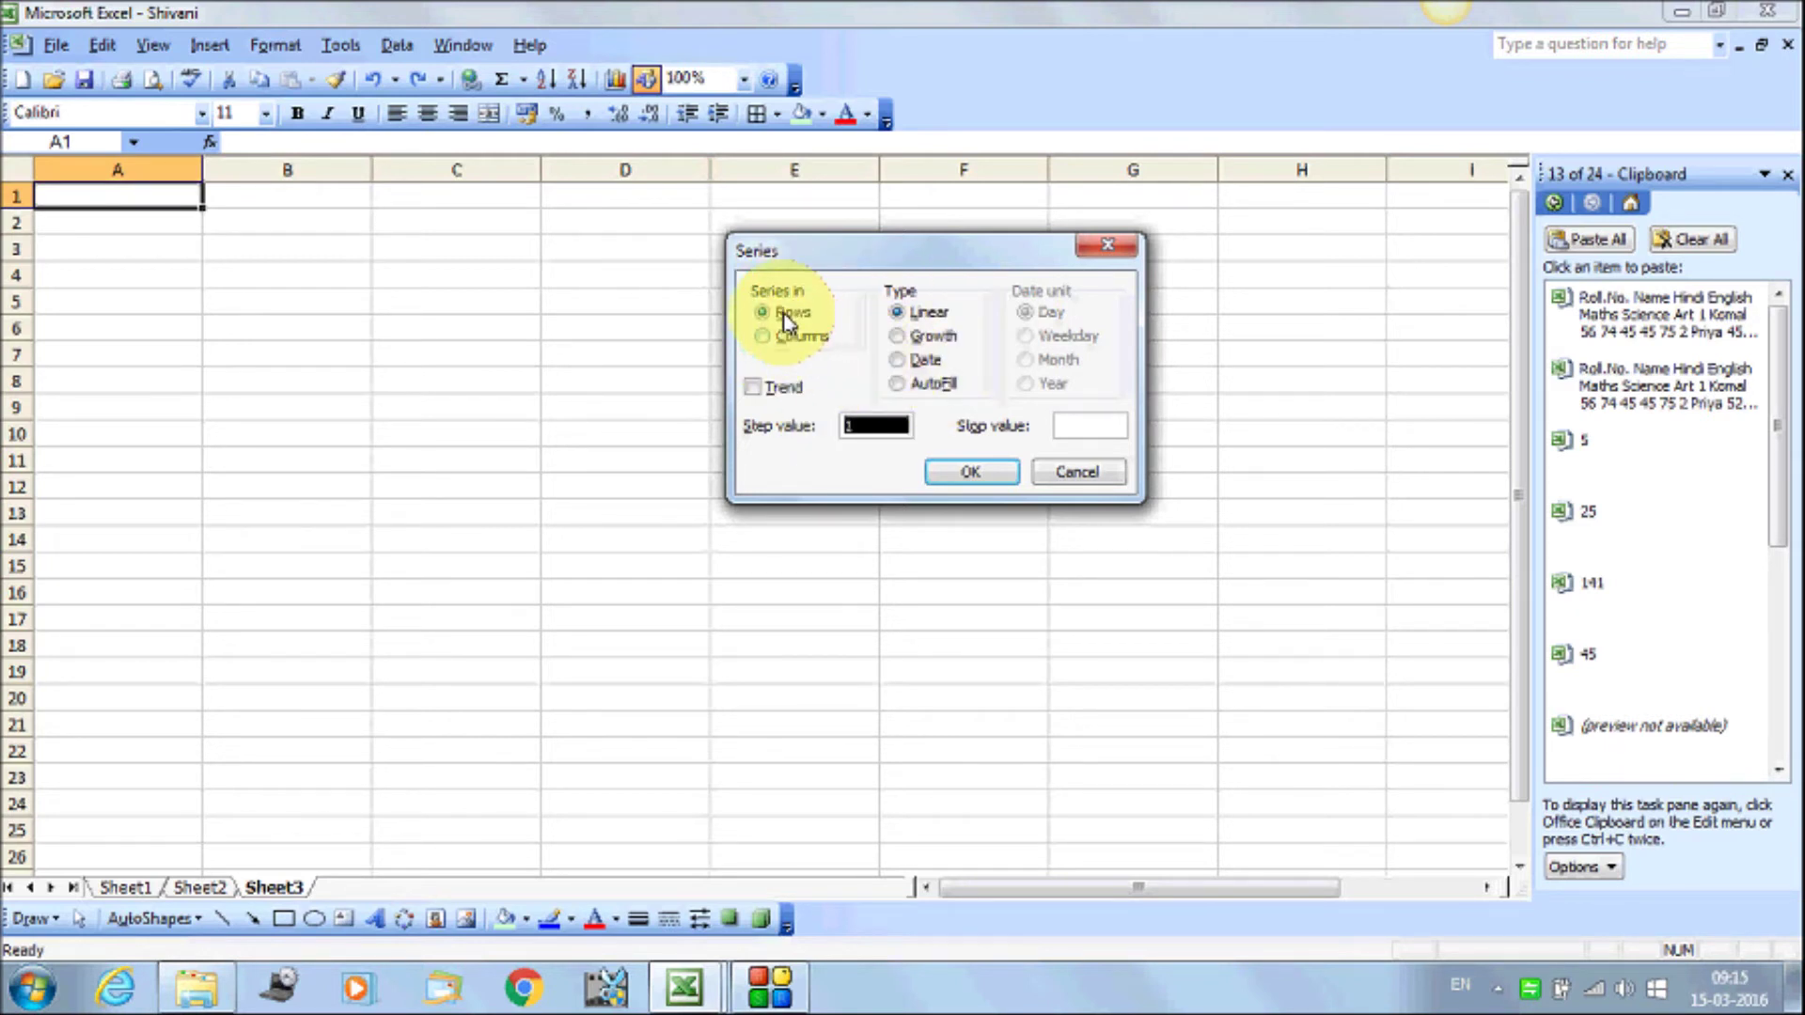
{"action": "left_click", "coordinate": [787, 336]}
{"action": "left_click", "coordinate": [793, 313]}
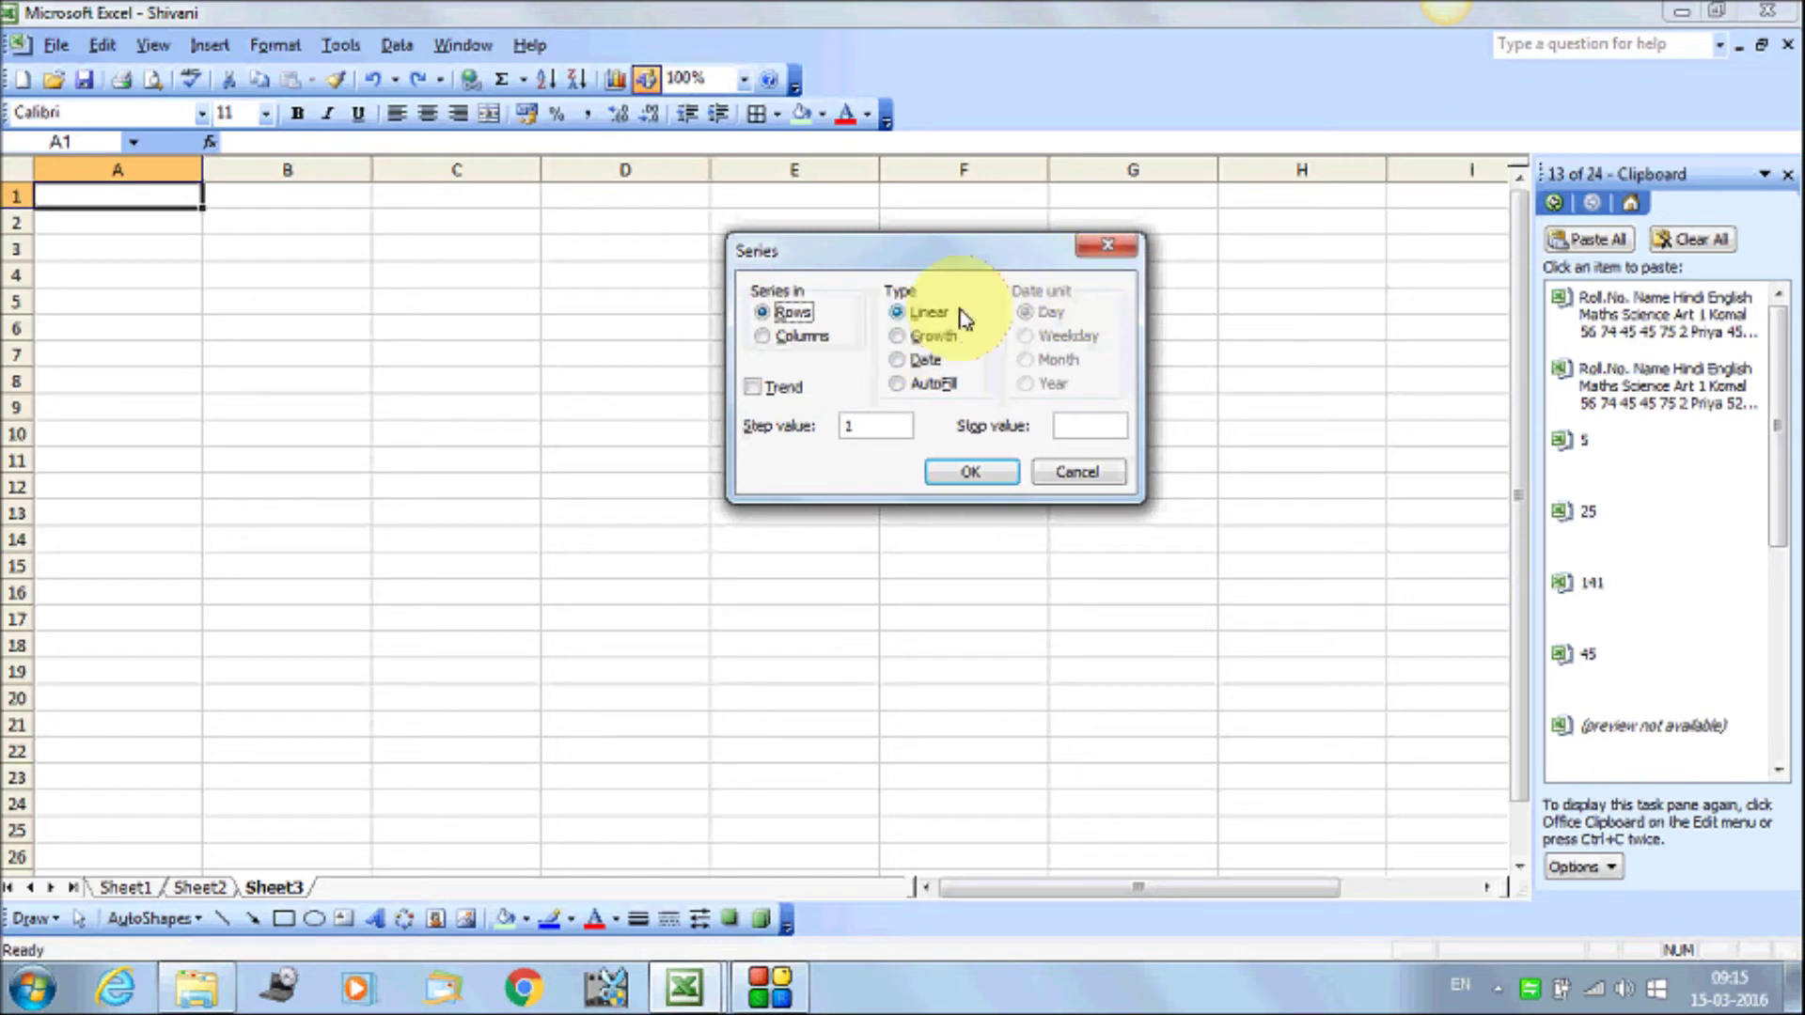
{"action": "left_click", "coordinate": [1106, 248]}
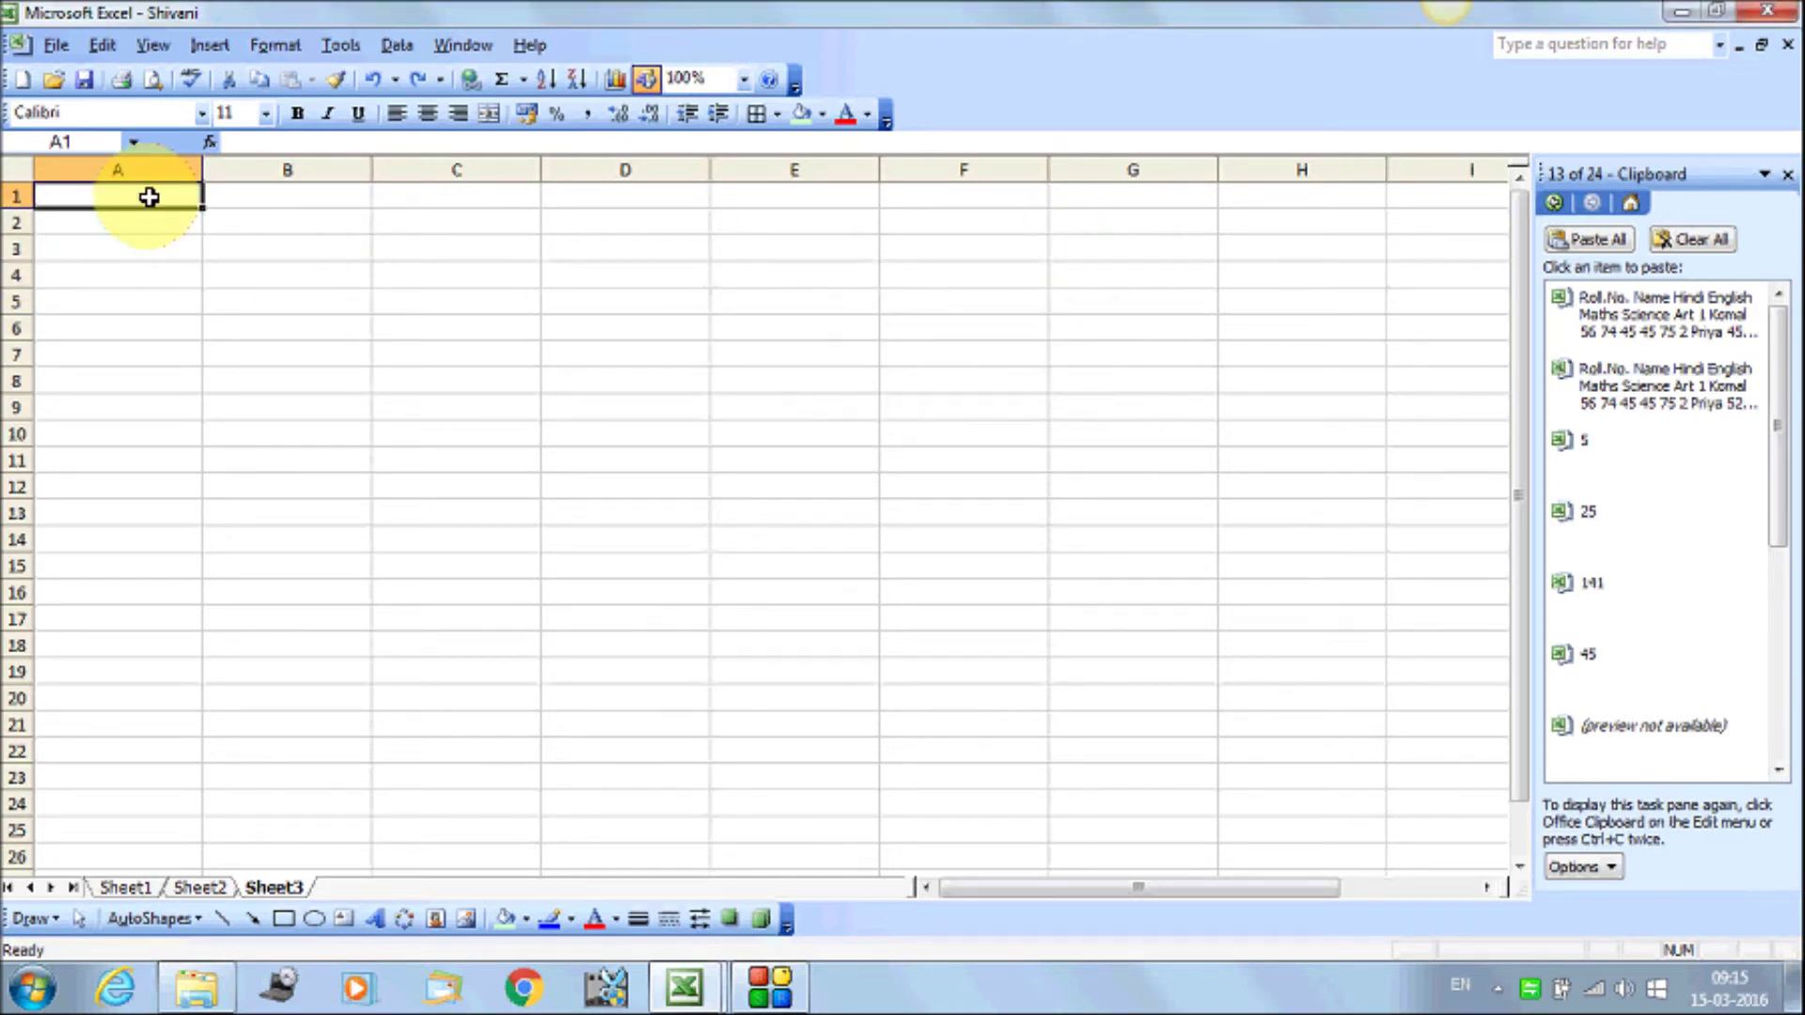
Enter 1 in A1 and 2 in A2, then select A1:A20
{"action": "type", "text": "1"}
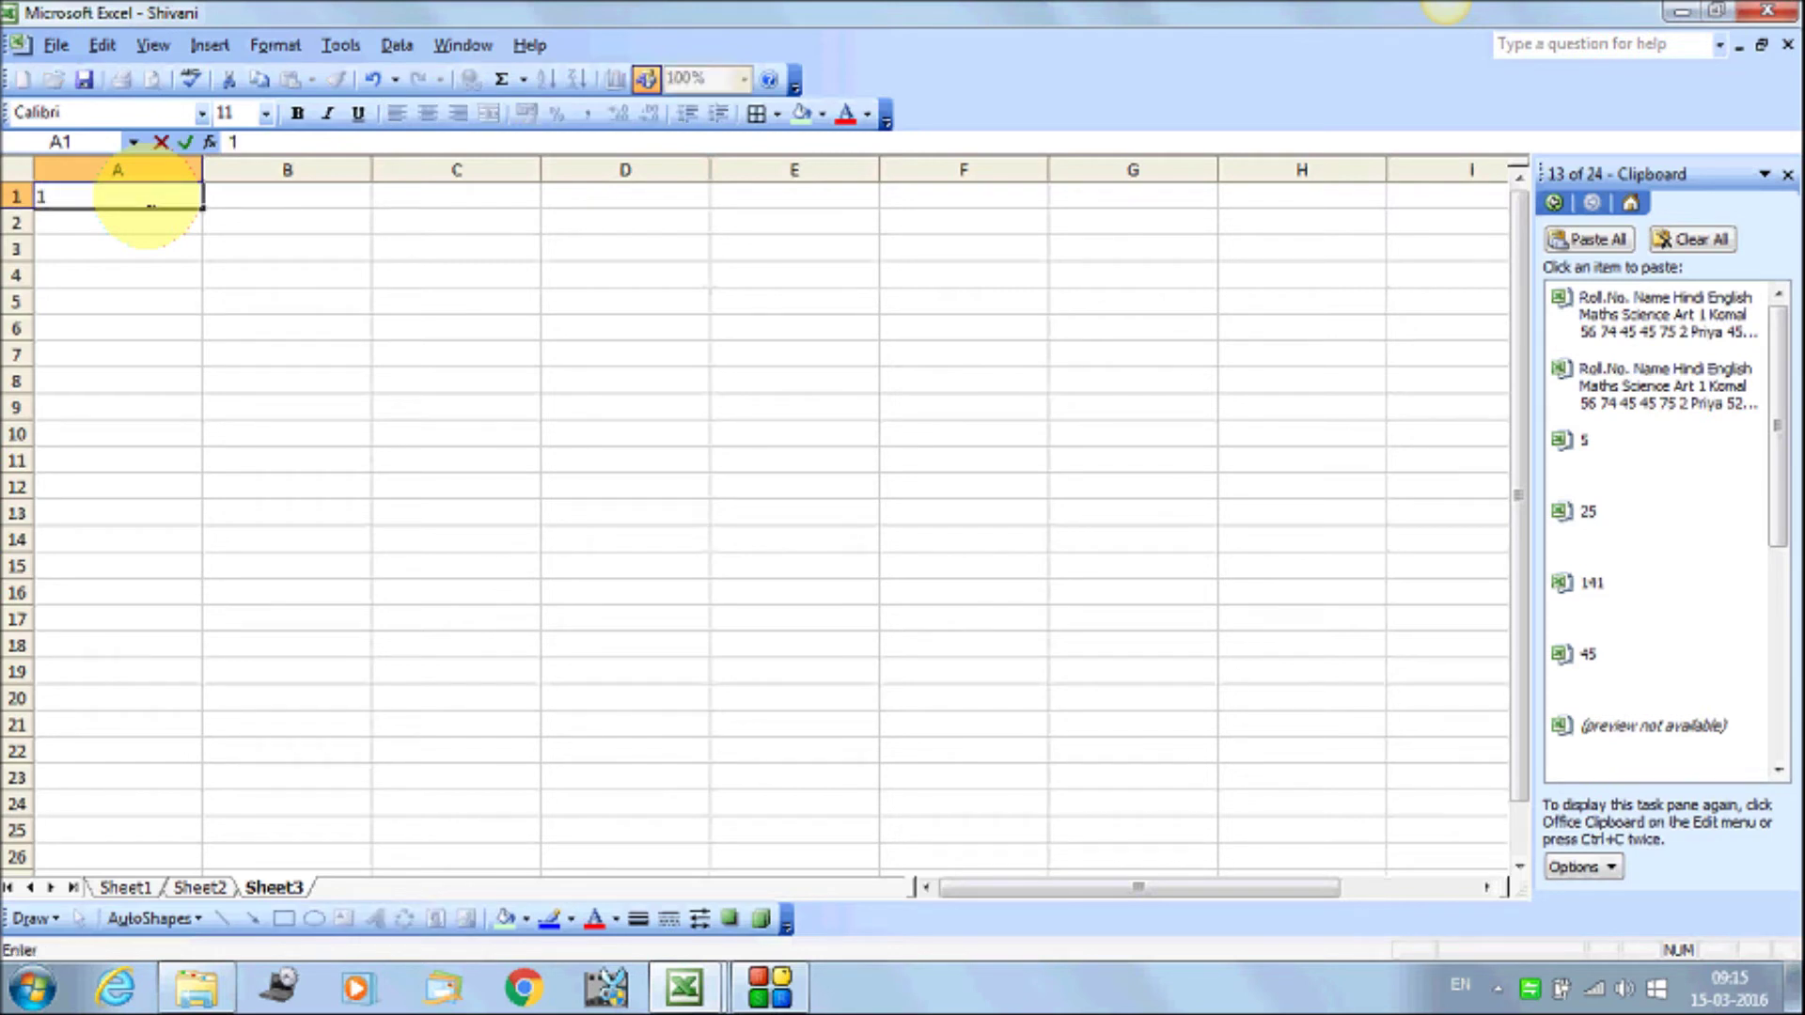
{"action": "key", "text": "Return"}
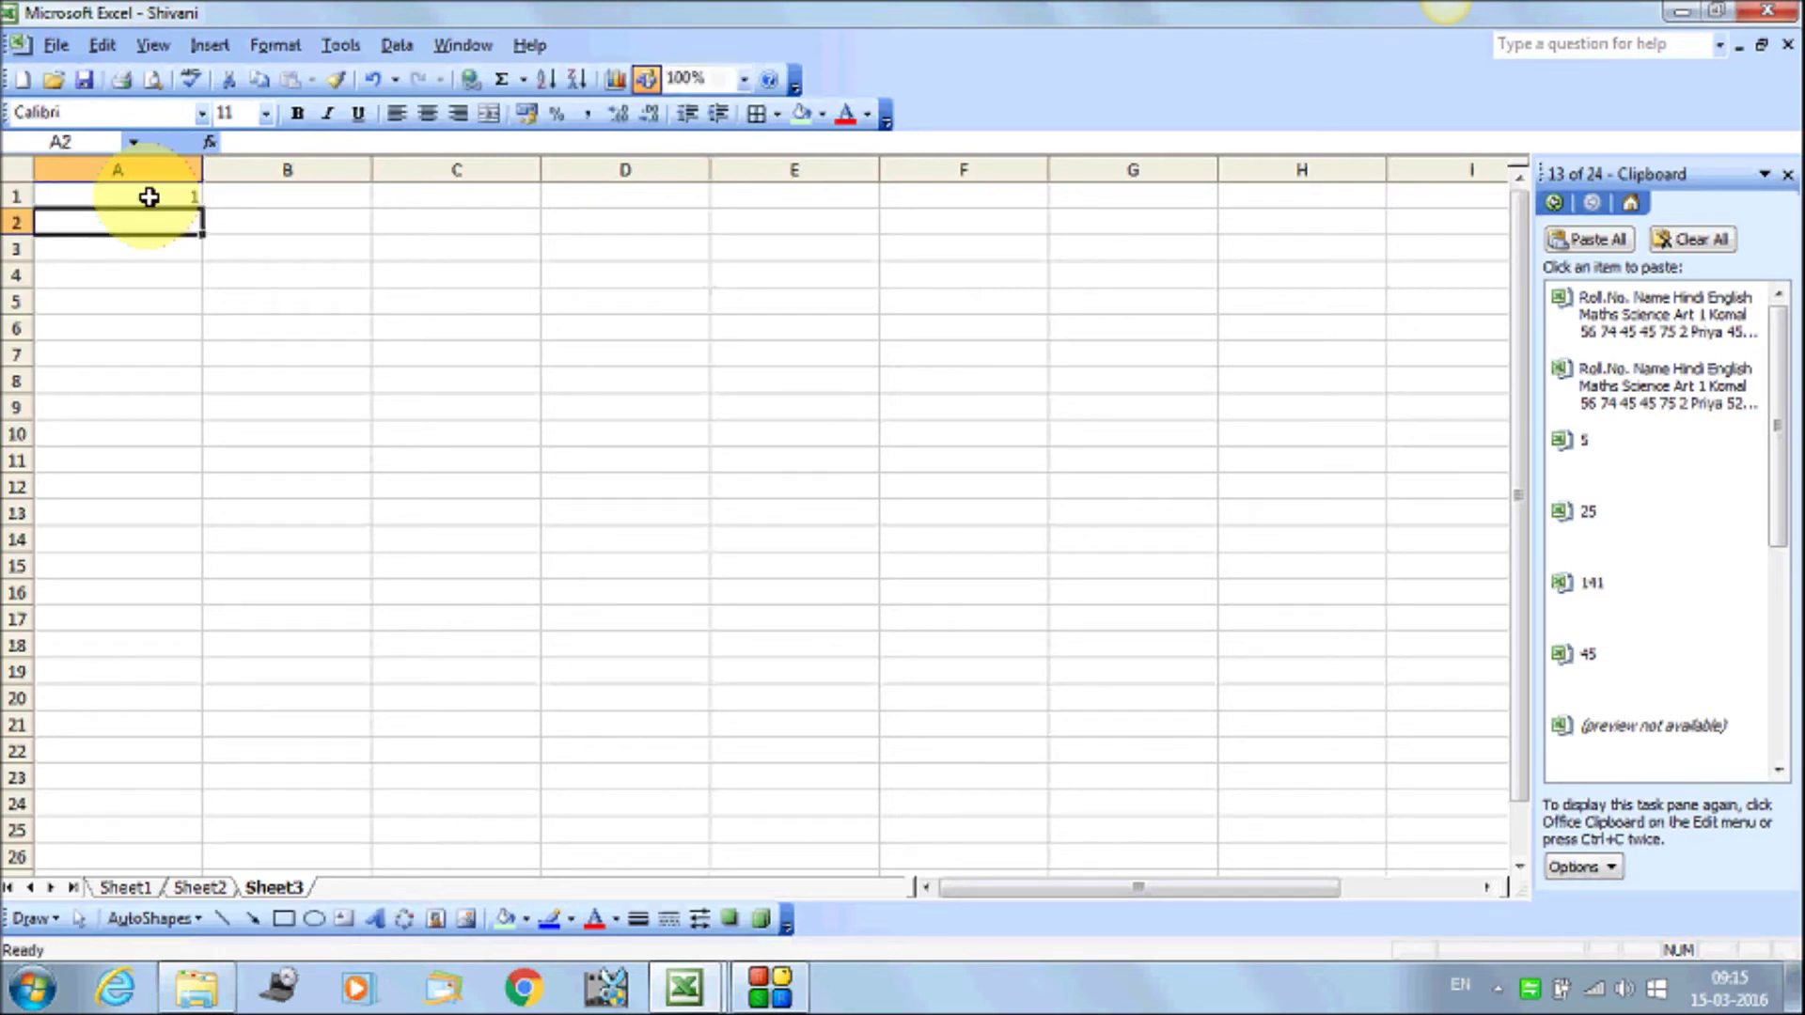
{"action": "type", "text": "2"}
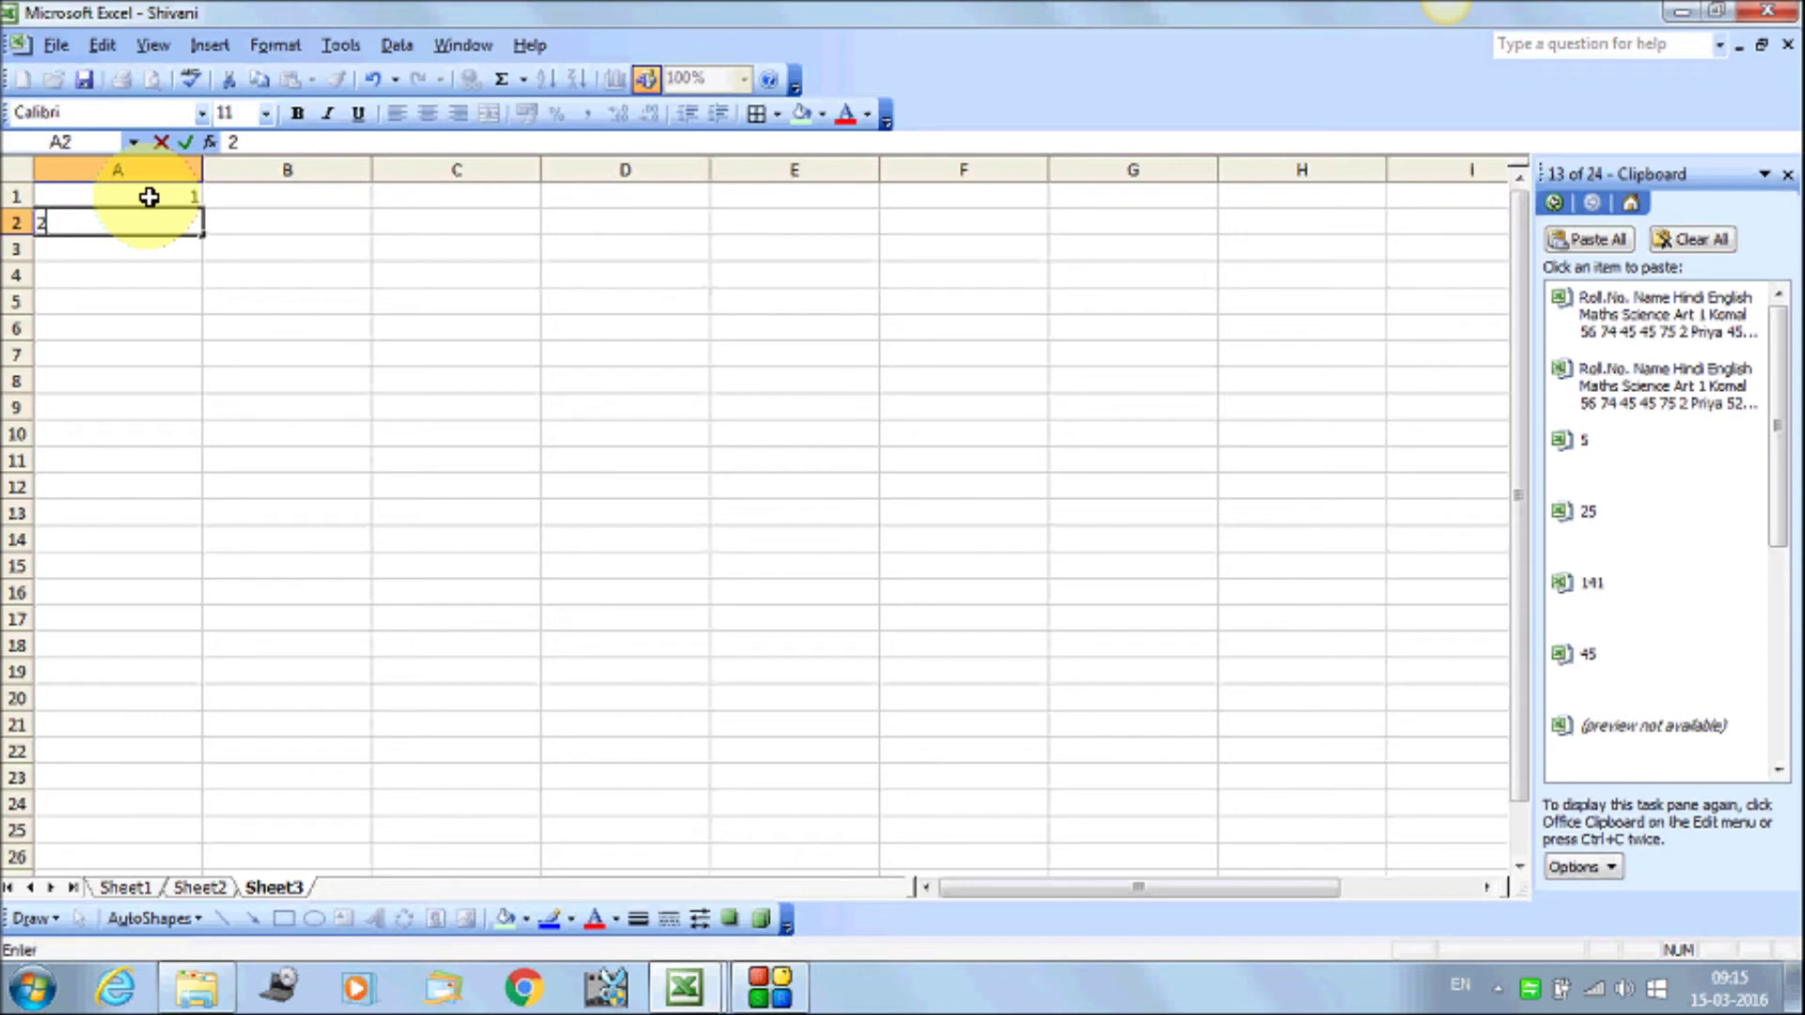
{"action": "key", "text": "Return"}
{"action": "left_click_drag", "start_coordinate": [150, 196], "coordinate": [165, 223]}
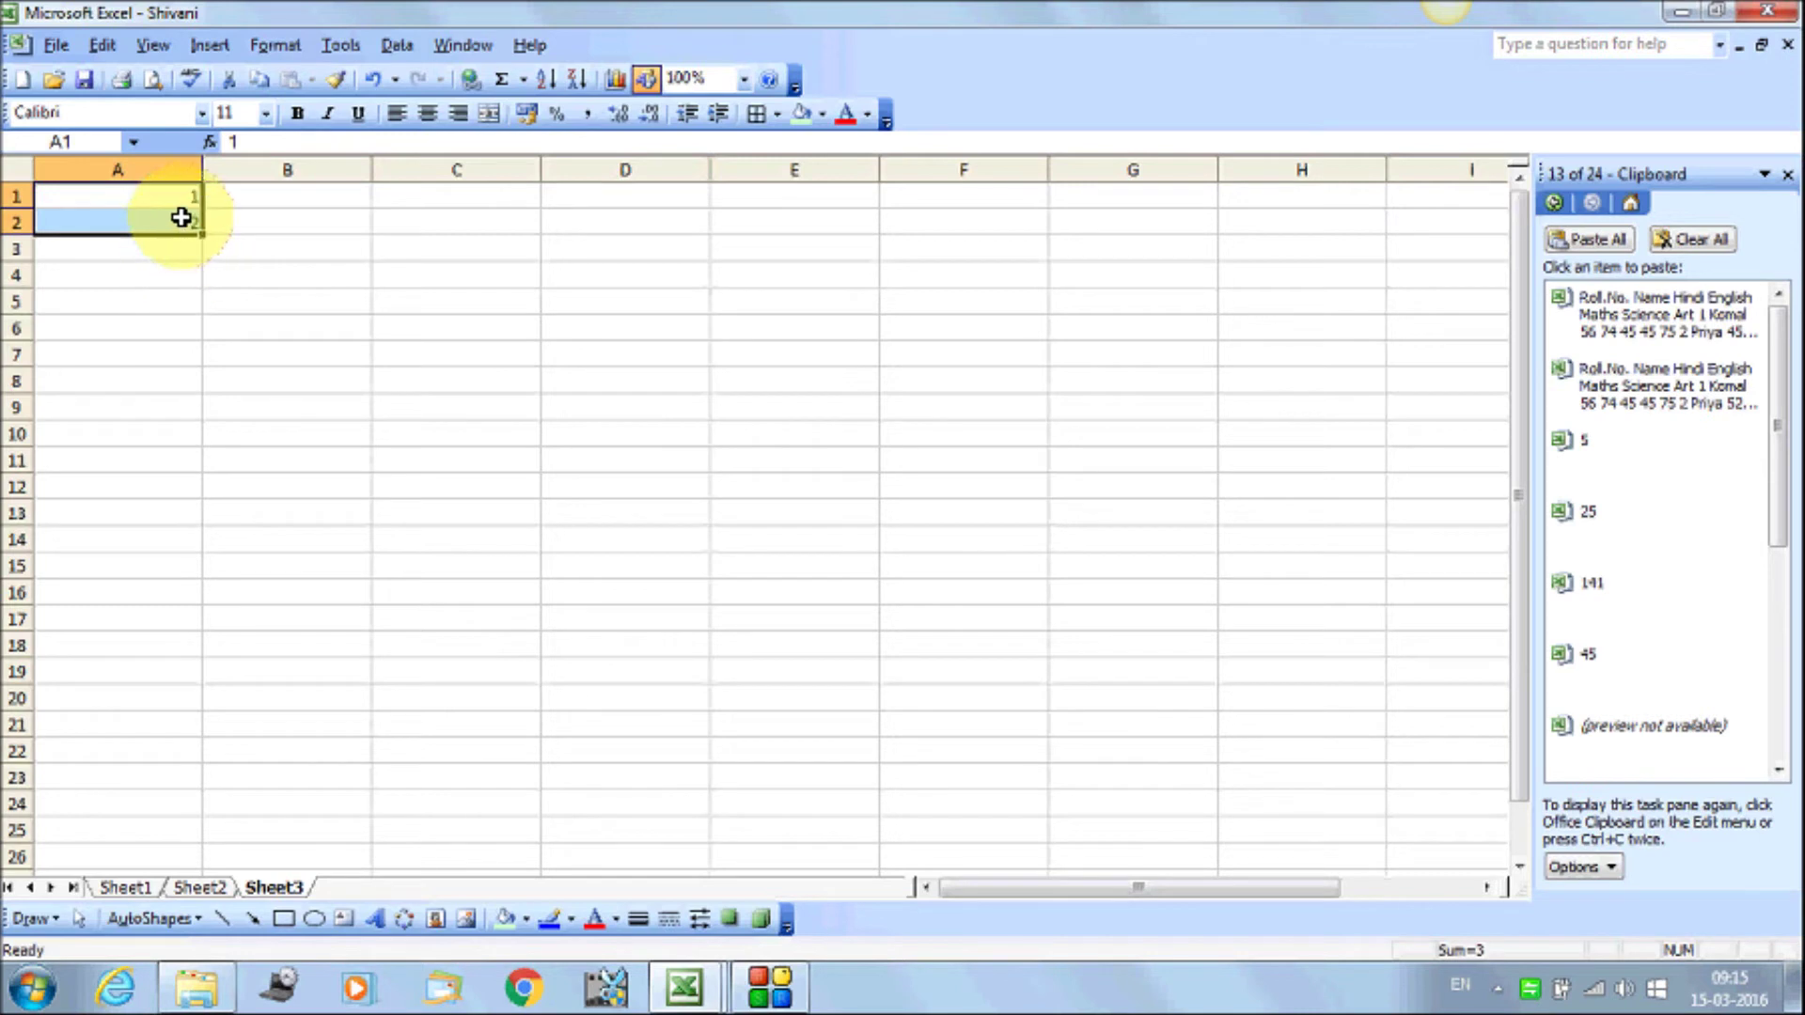
{"action": "left_click", "coordinate": [169, 205]}
{"action": "left_click_drag", "start_coordinate": [169, 205], "coordinate": [120, 722]}
{"action": "left_click_drag", "start_coordinate": [132, 710], "coordinate": [135, 708]}
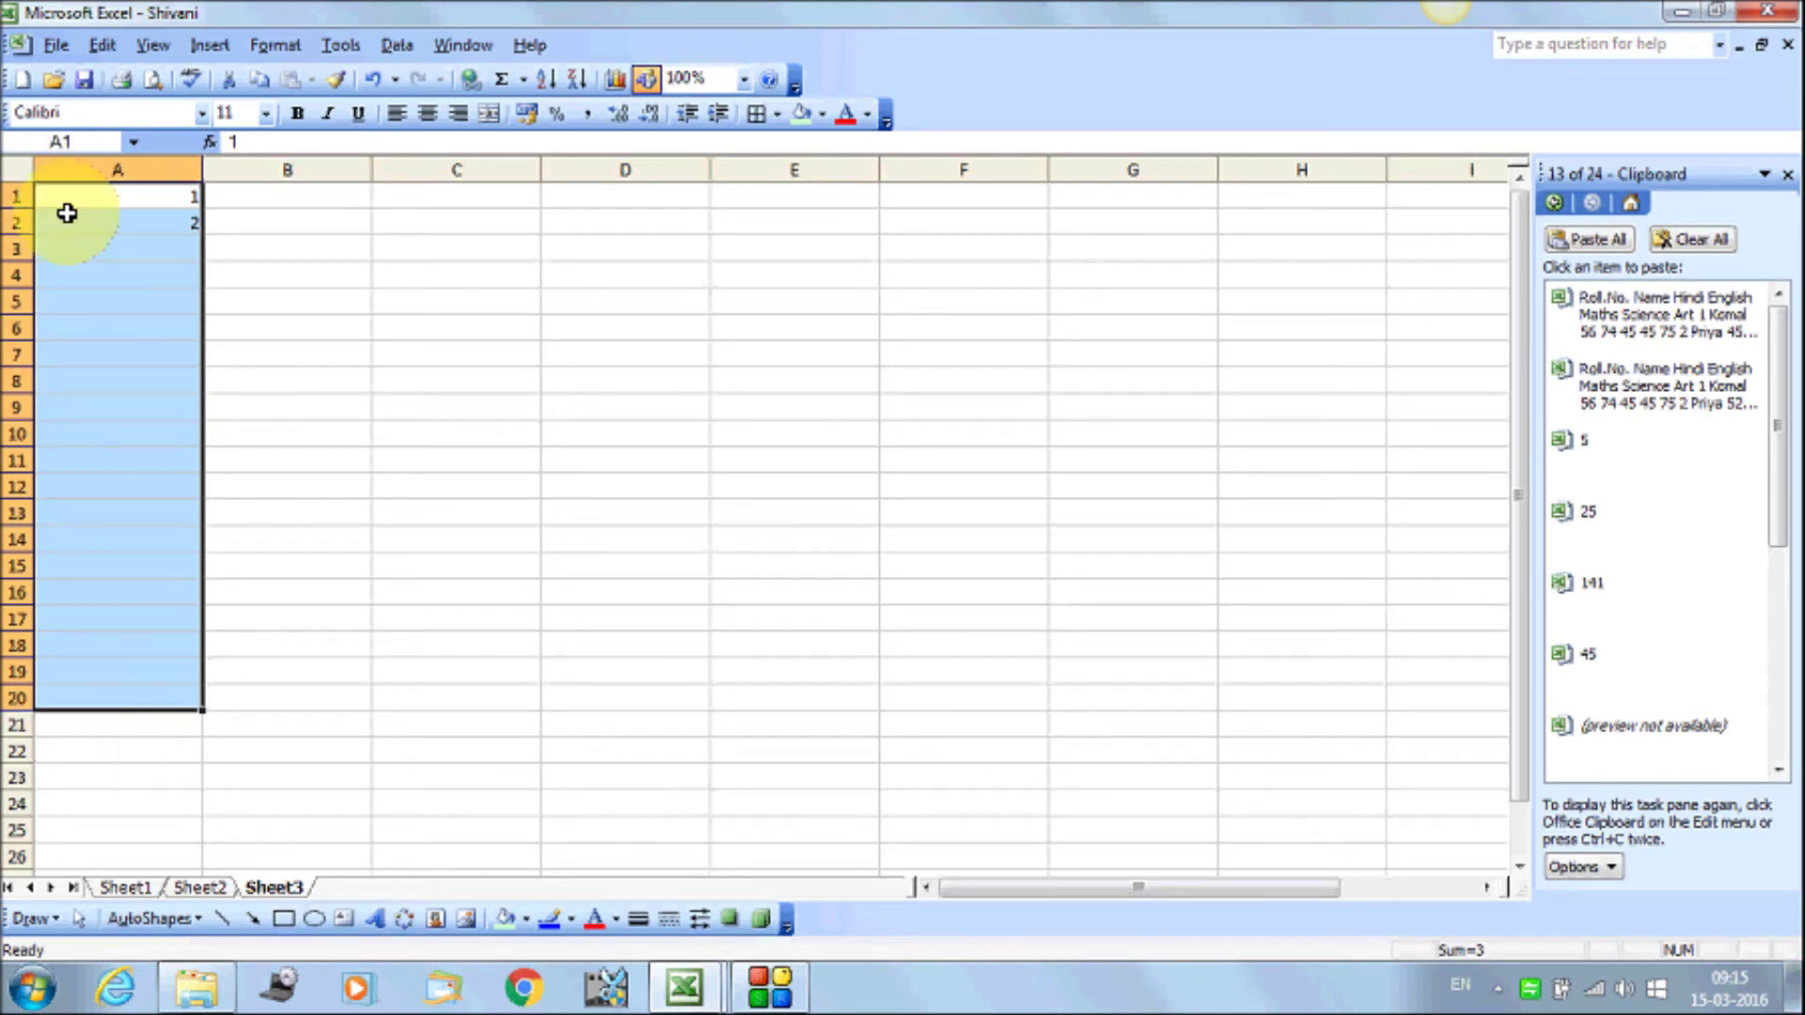
{"action": "left_click", "coordinate": [111, 46]}
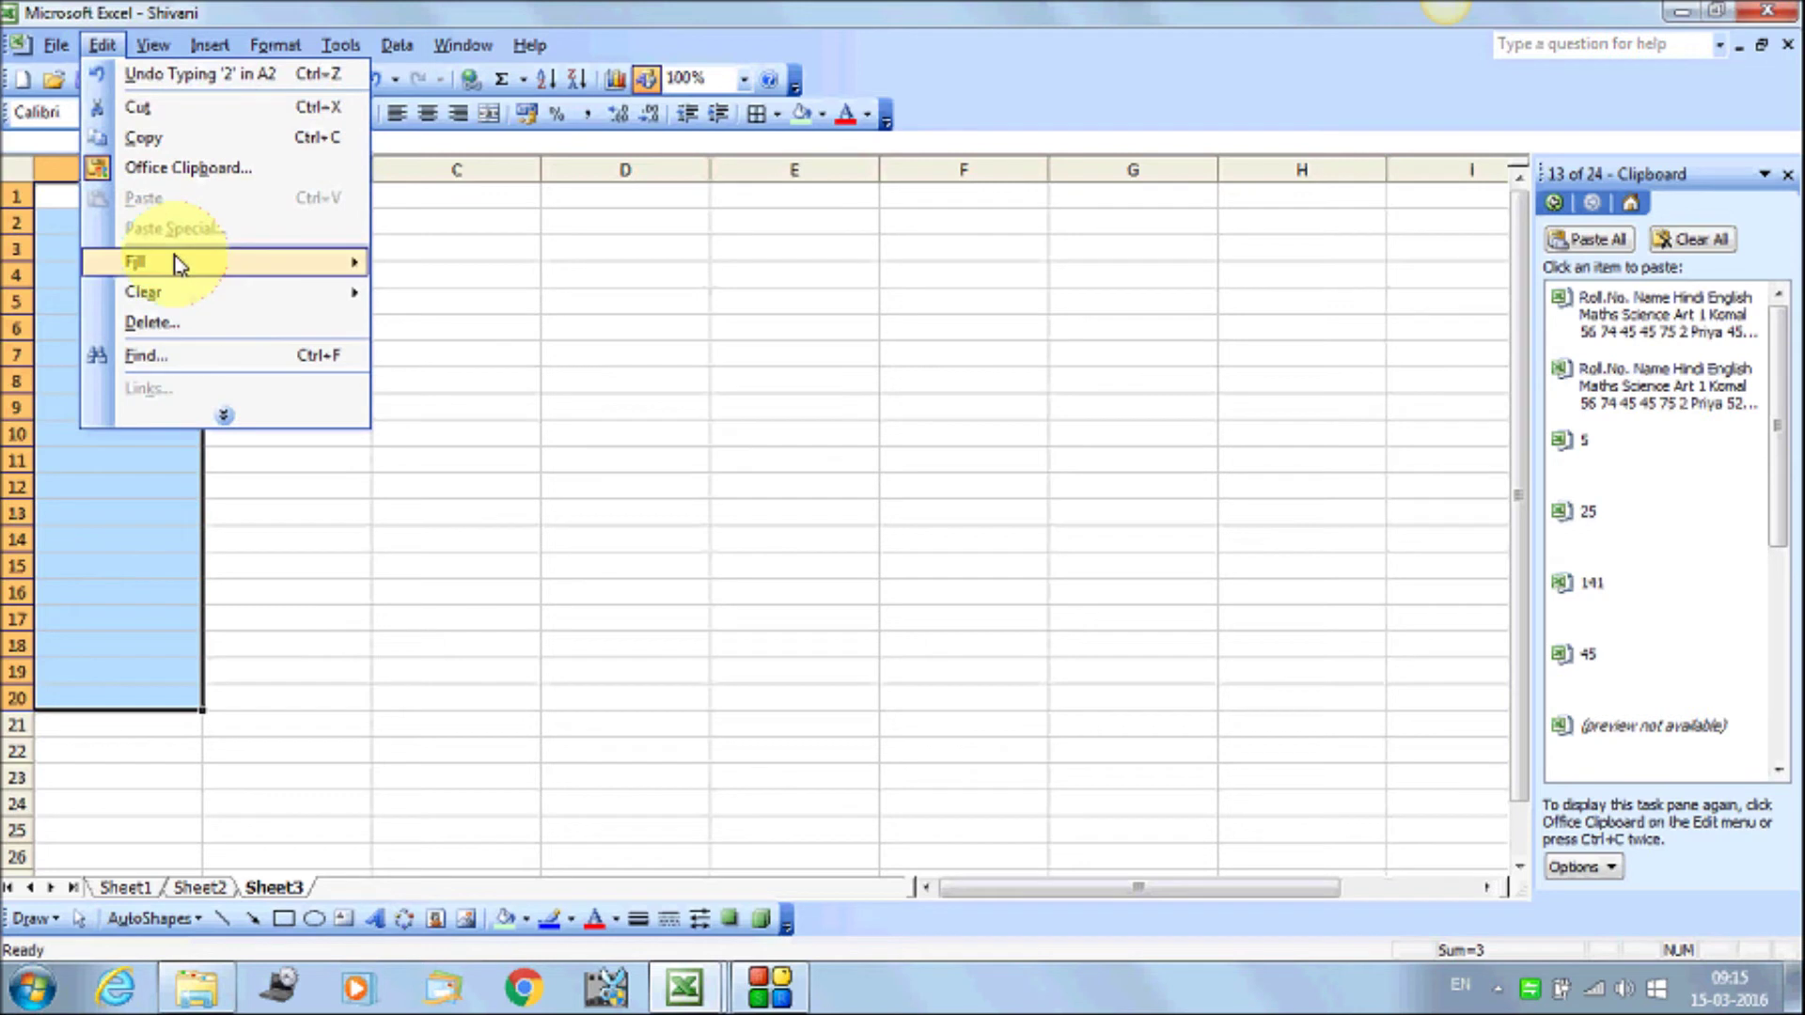
{"action": "mouse_move", "coordinate": [212, 263]}
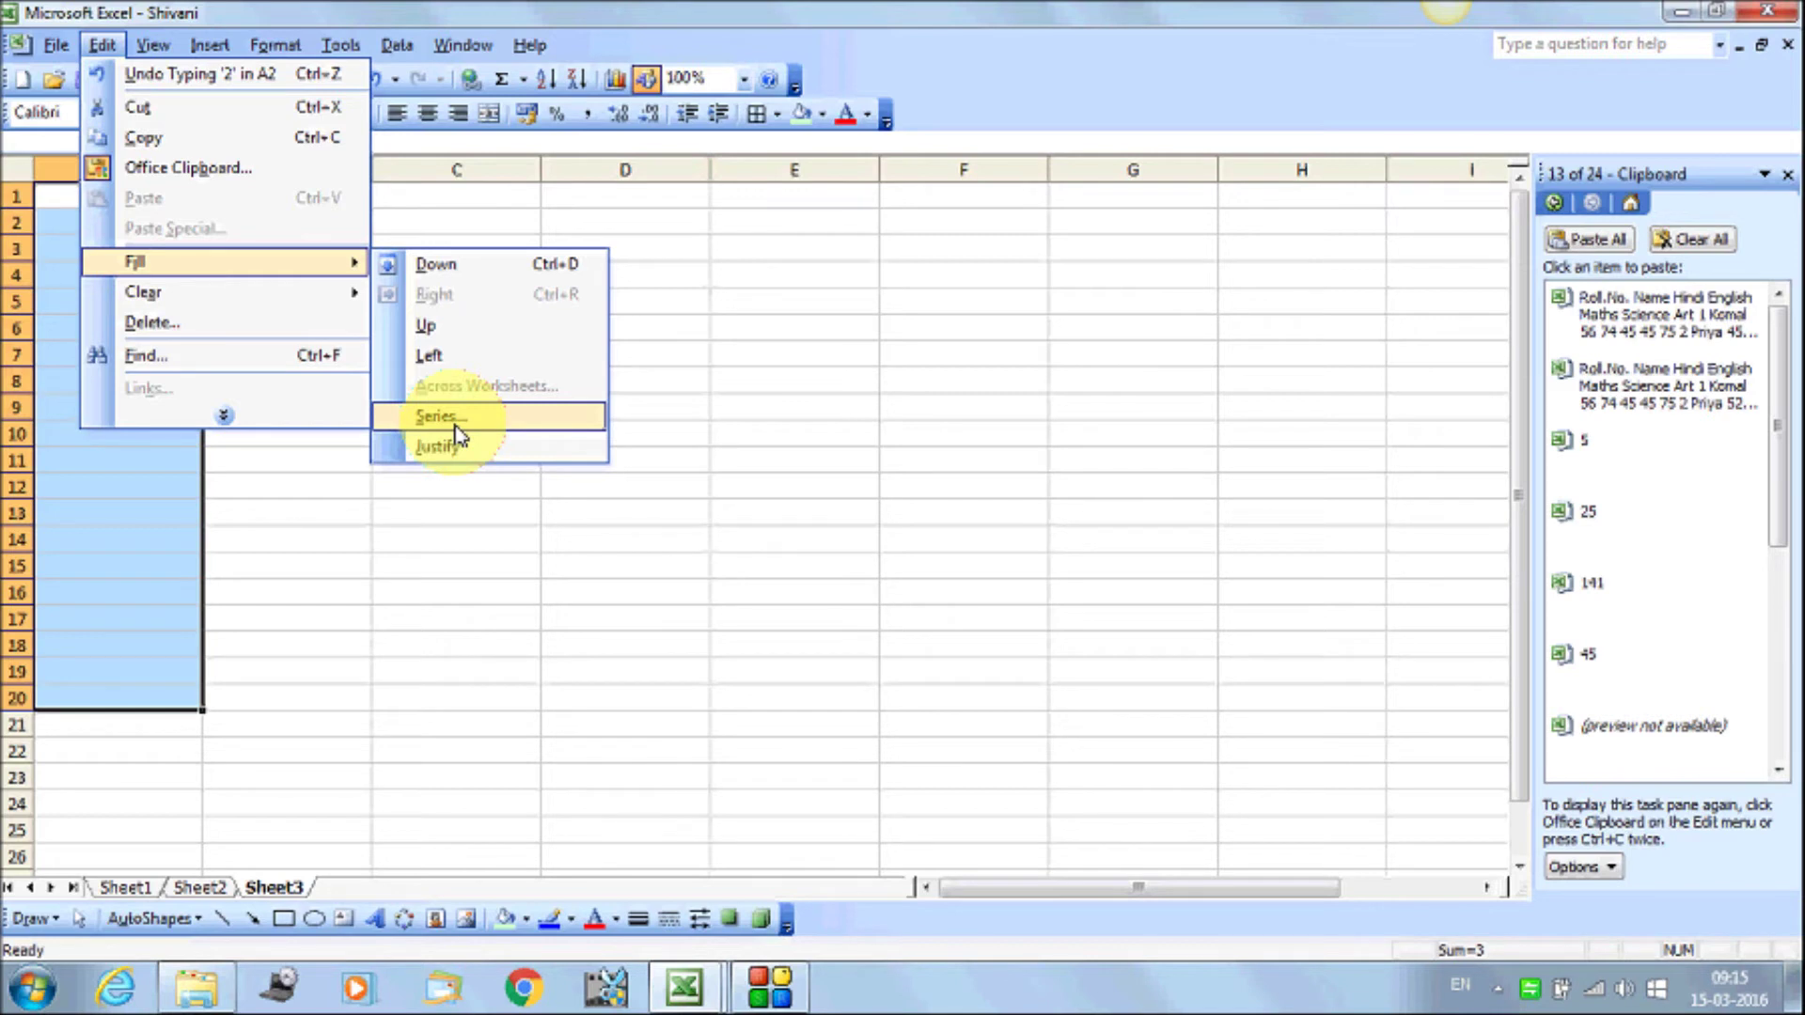
Fill A1:A12 with a linear column series, step 1, stop value 12
{"action": "left_click", "coordinate": [438, 416]}
{"action": "left_click_drag", "start_coordinate": [753, 235], "coordinate": [711, 255]}
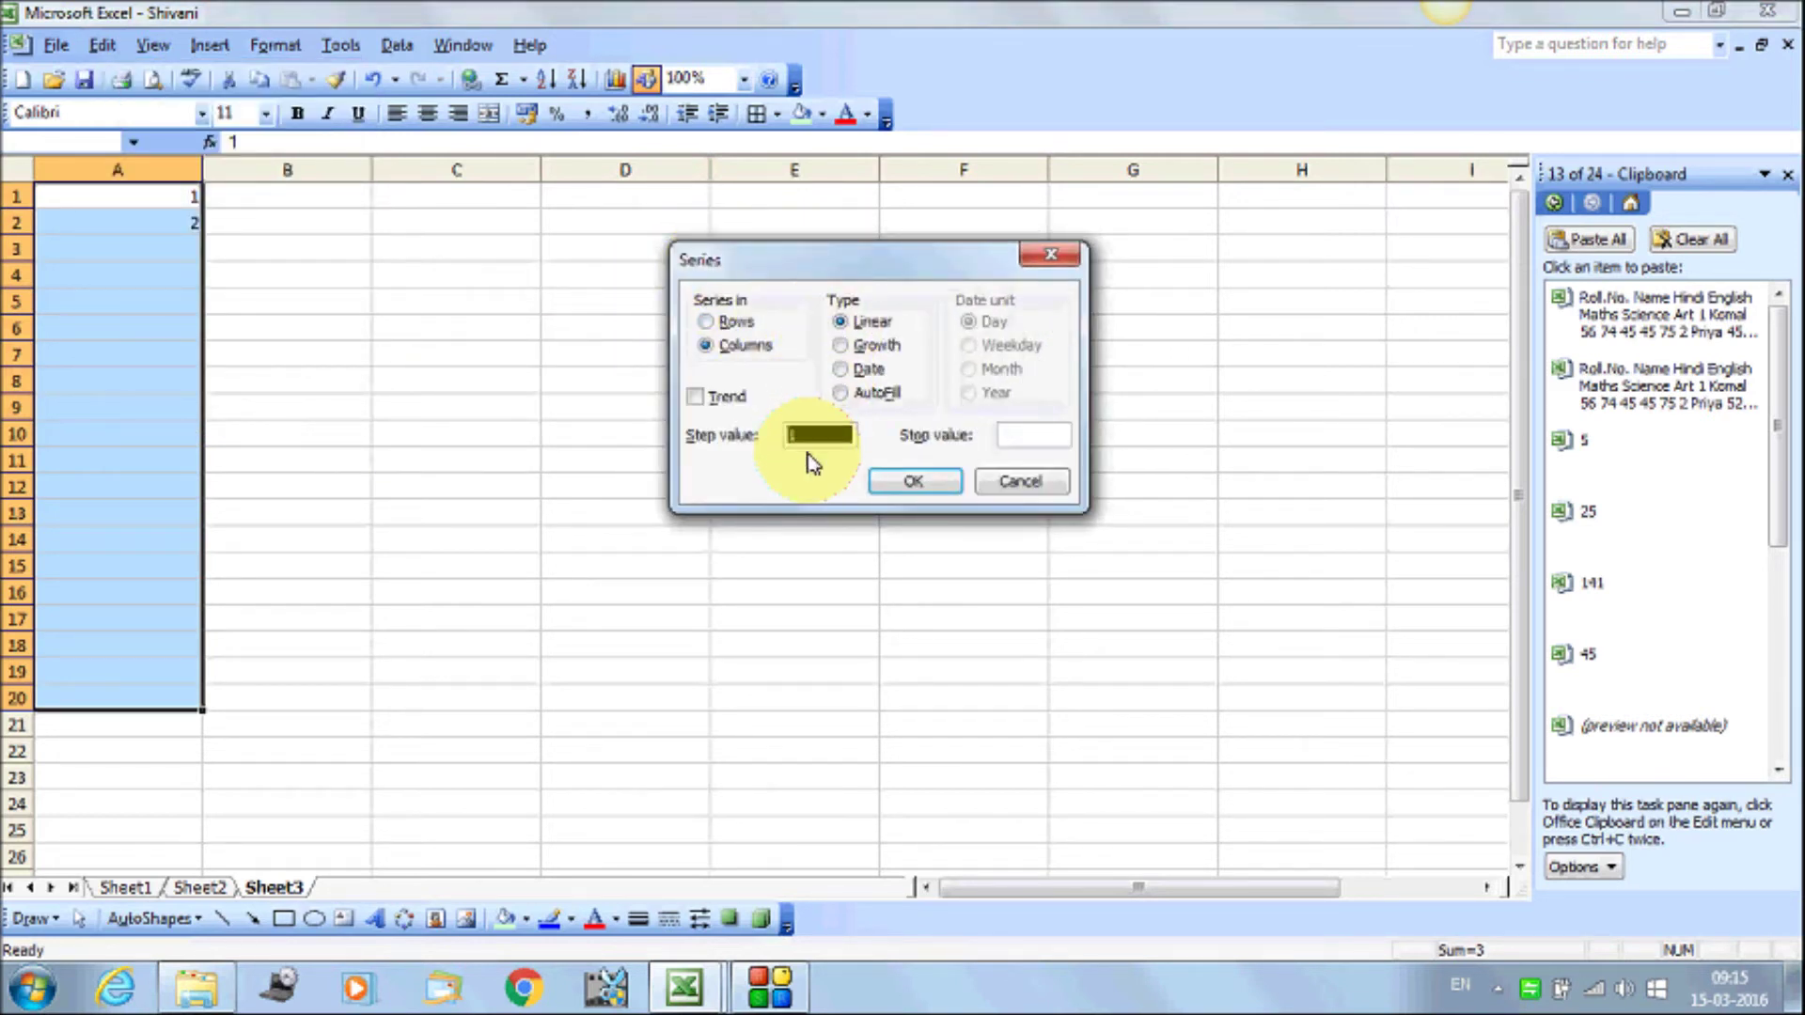
{"action": "left_click", "coordinate": [1025, 438]}
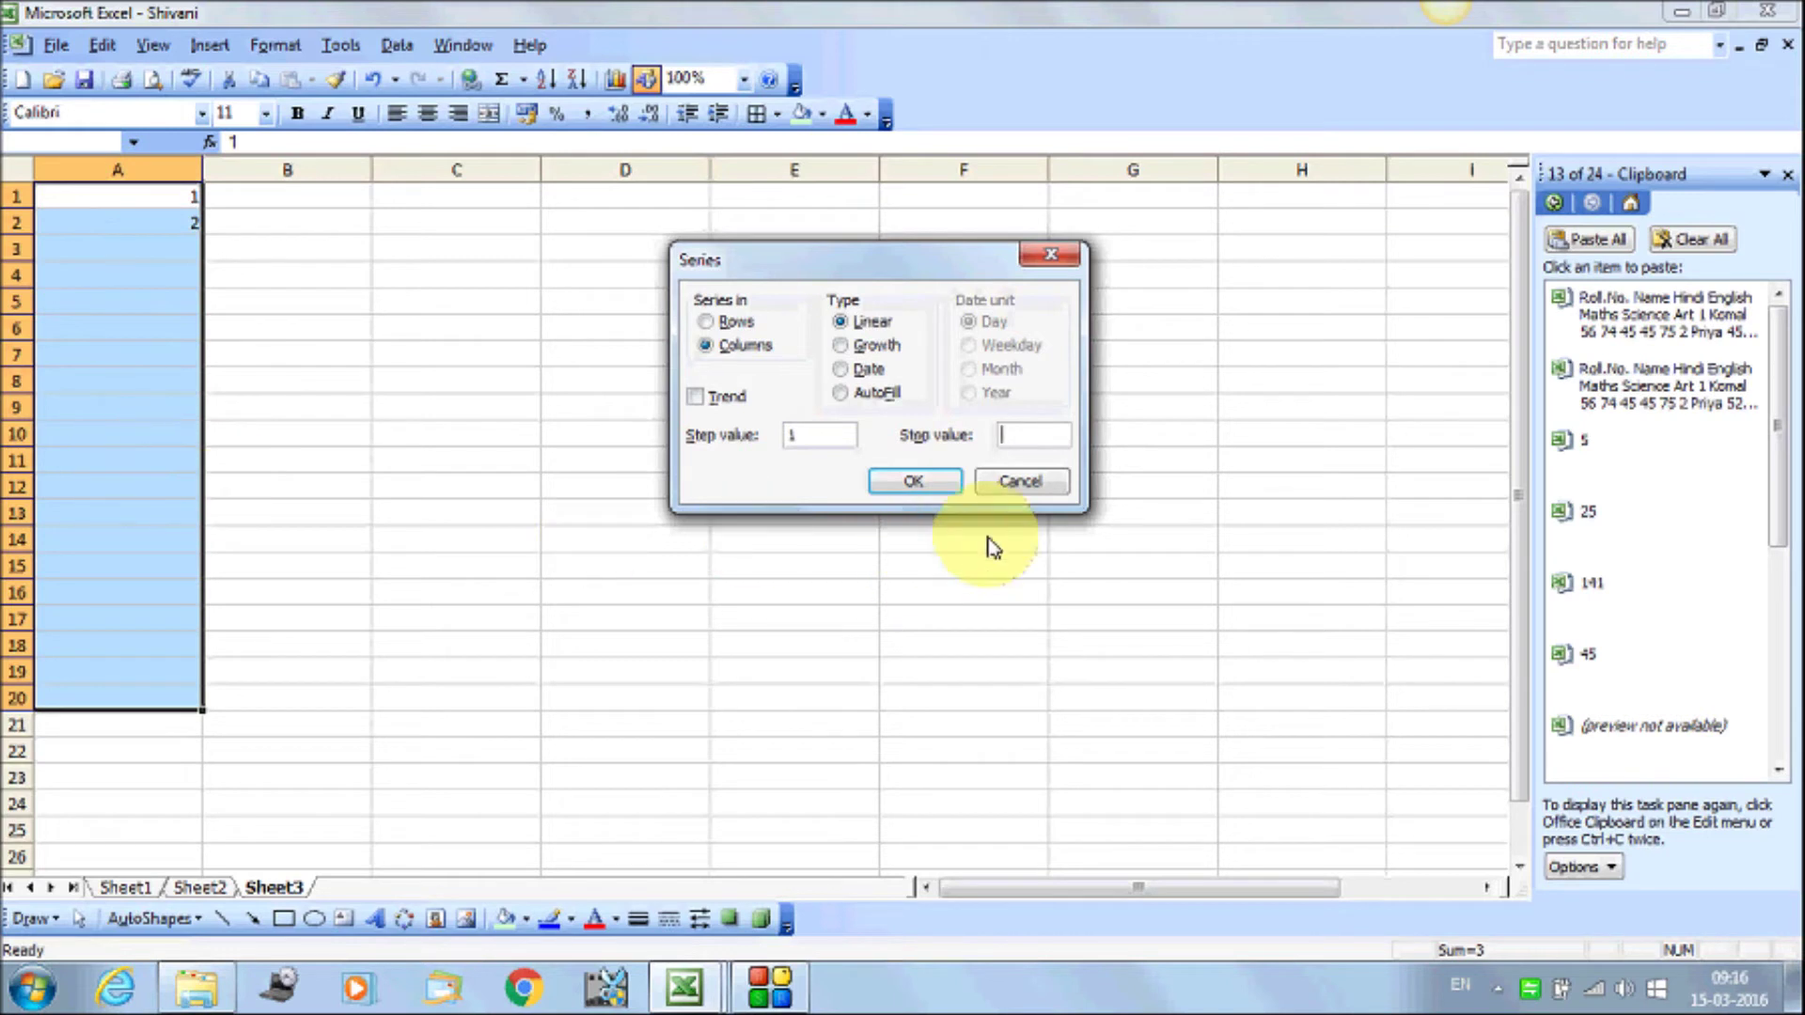
{"action": "left_click", "coordinate": [1046, 436]}
{"action": "type", "text": "12"}
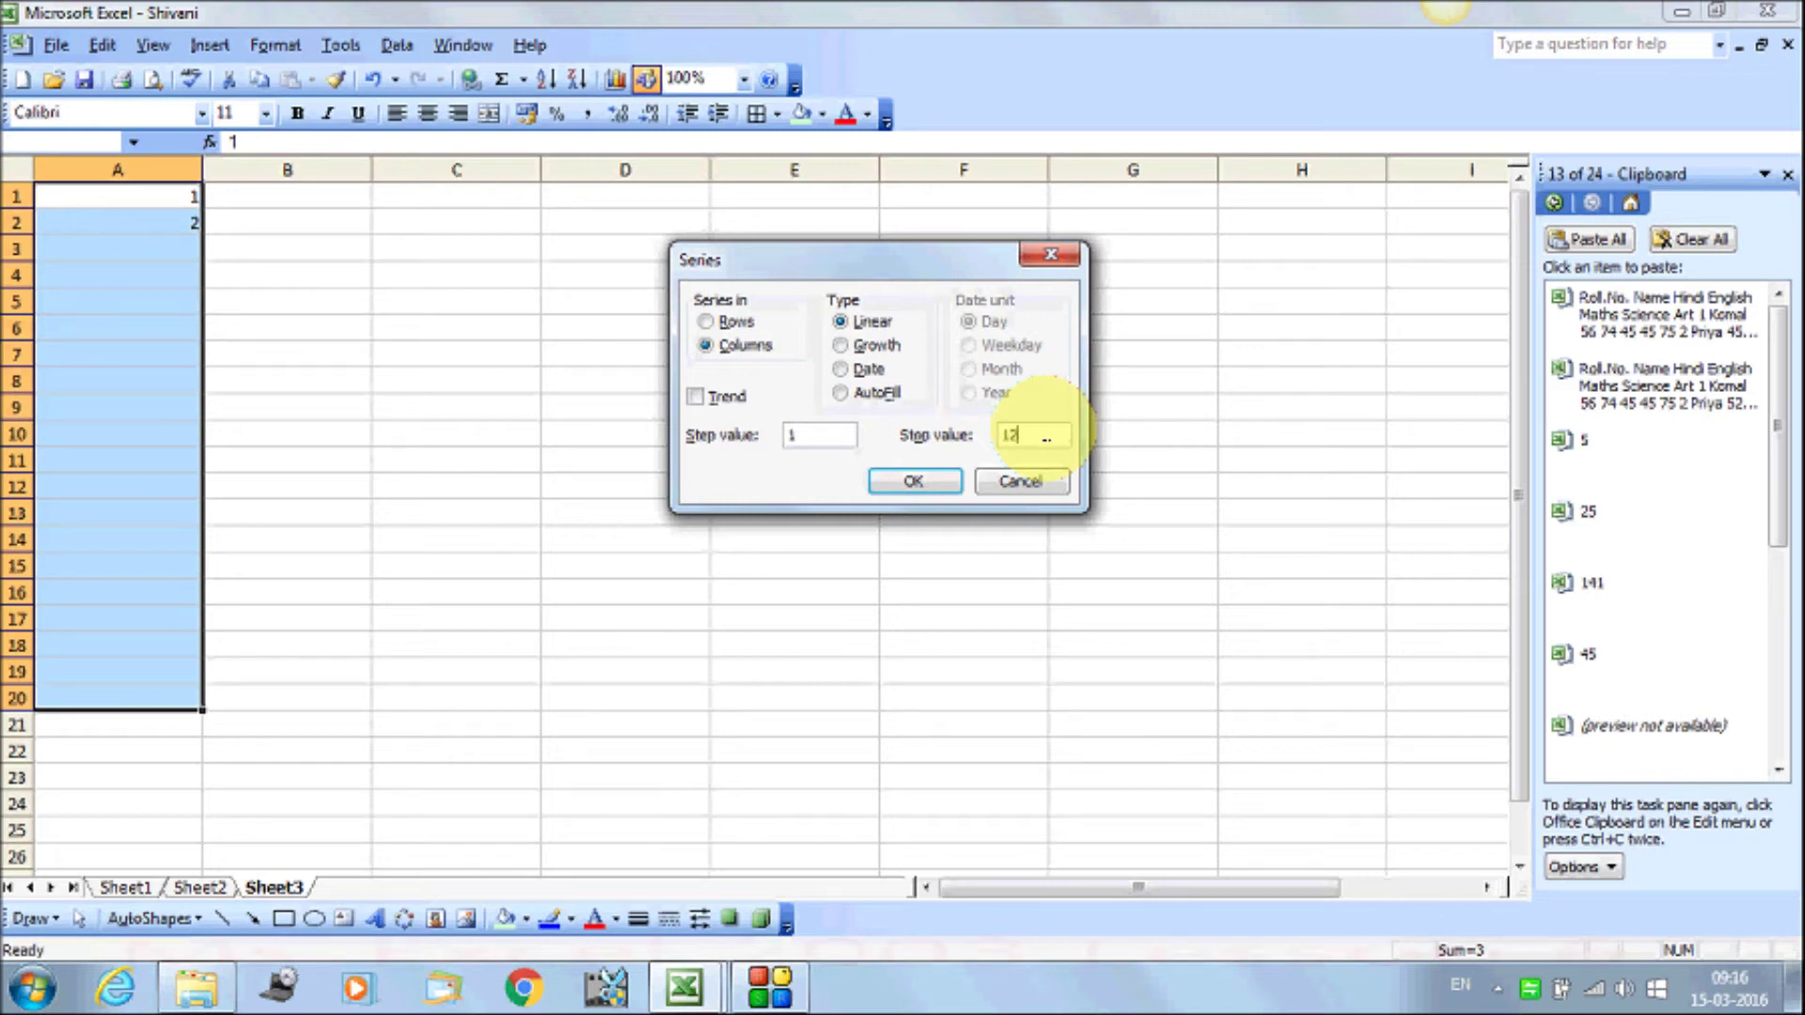
{"action": "left_click", "coordinate": [916, 485]}
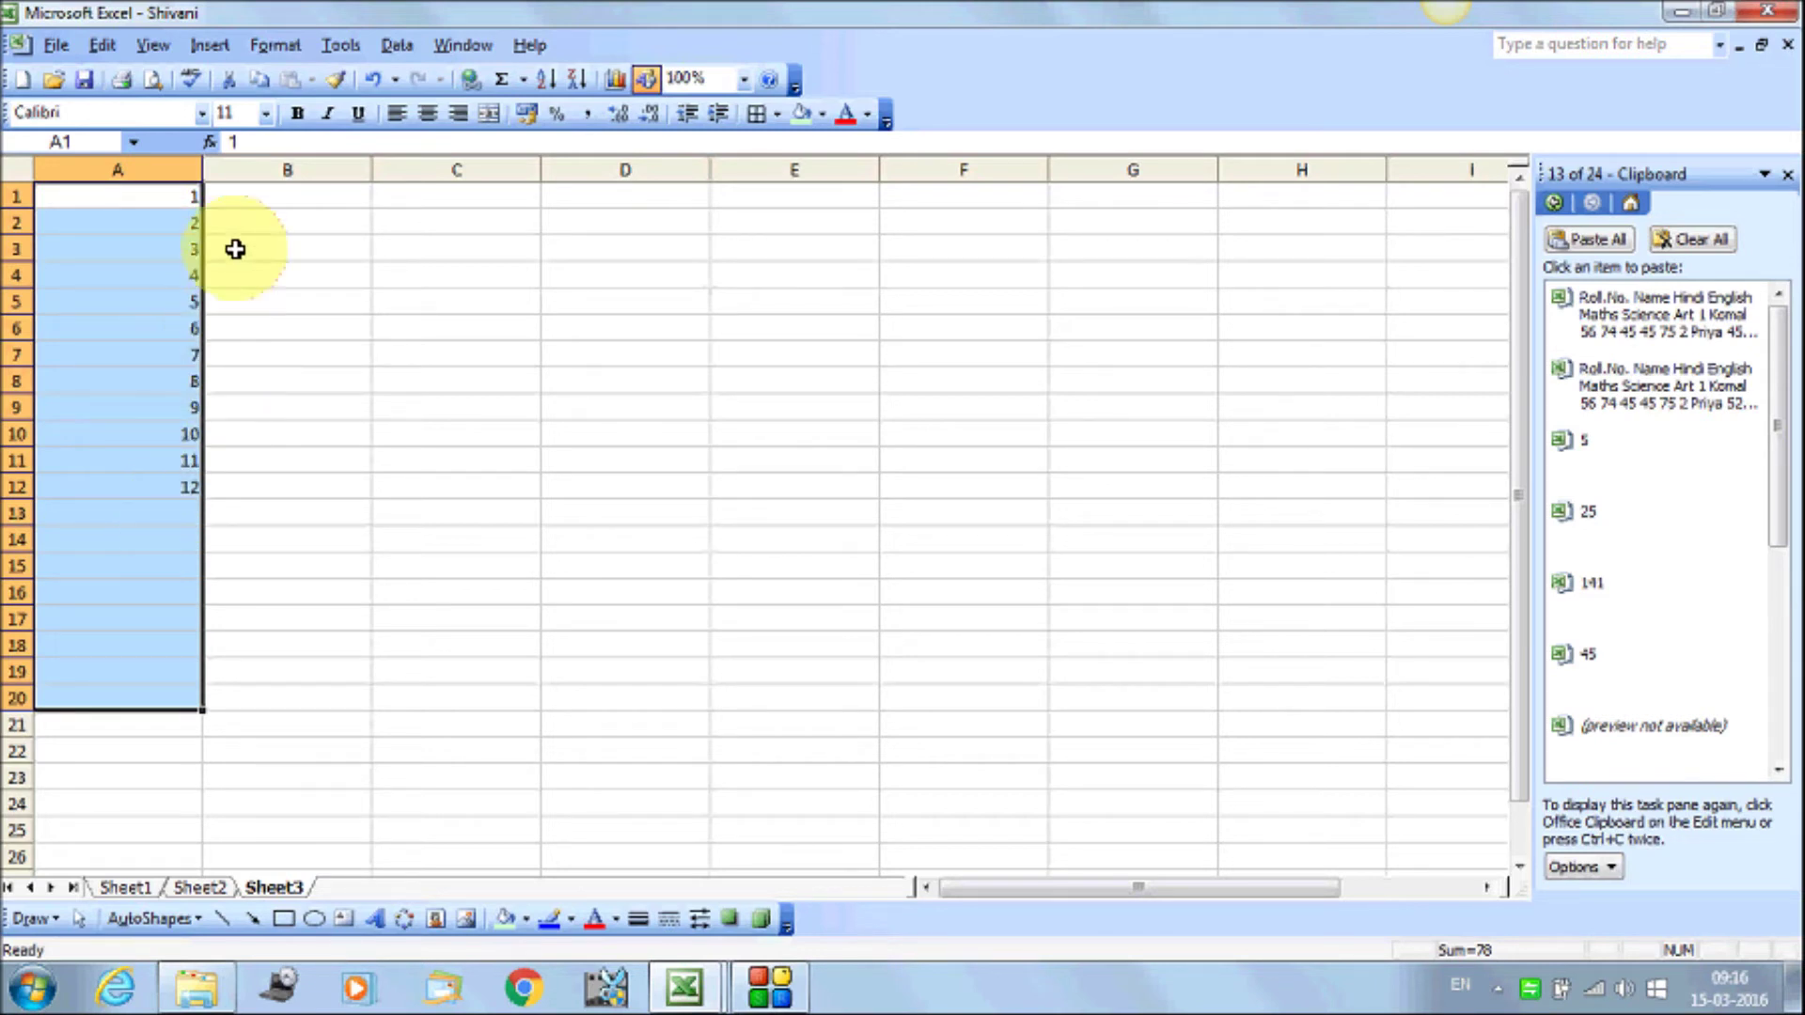
{"action": "left_click", "coordinate": [267, 200]}
{"action": "left_click", "coordinate": [102, 44]}
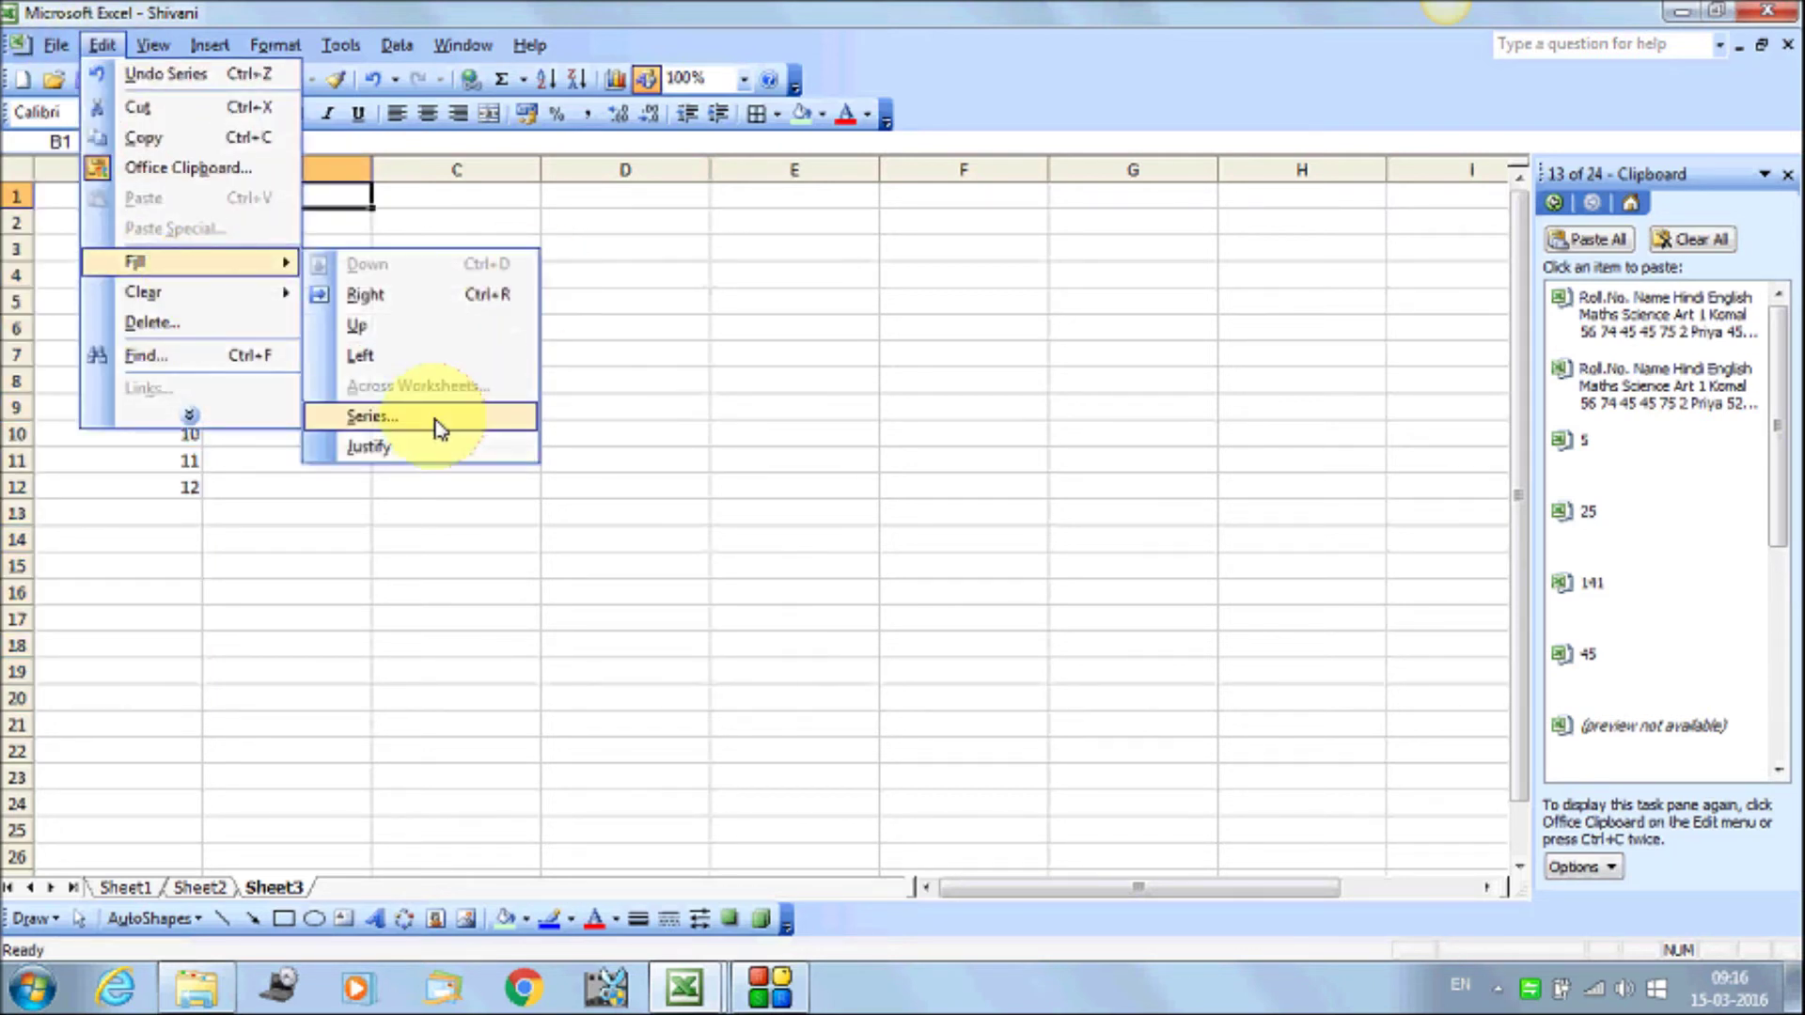
Enter 2 in B1 and 4 in B2
{"action": "left_click", "coordinate": [437, 417]}
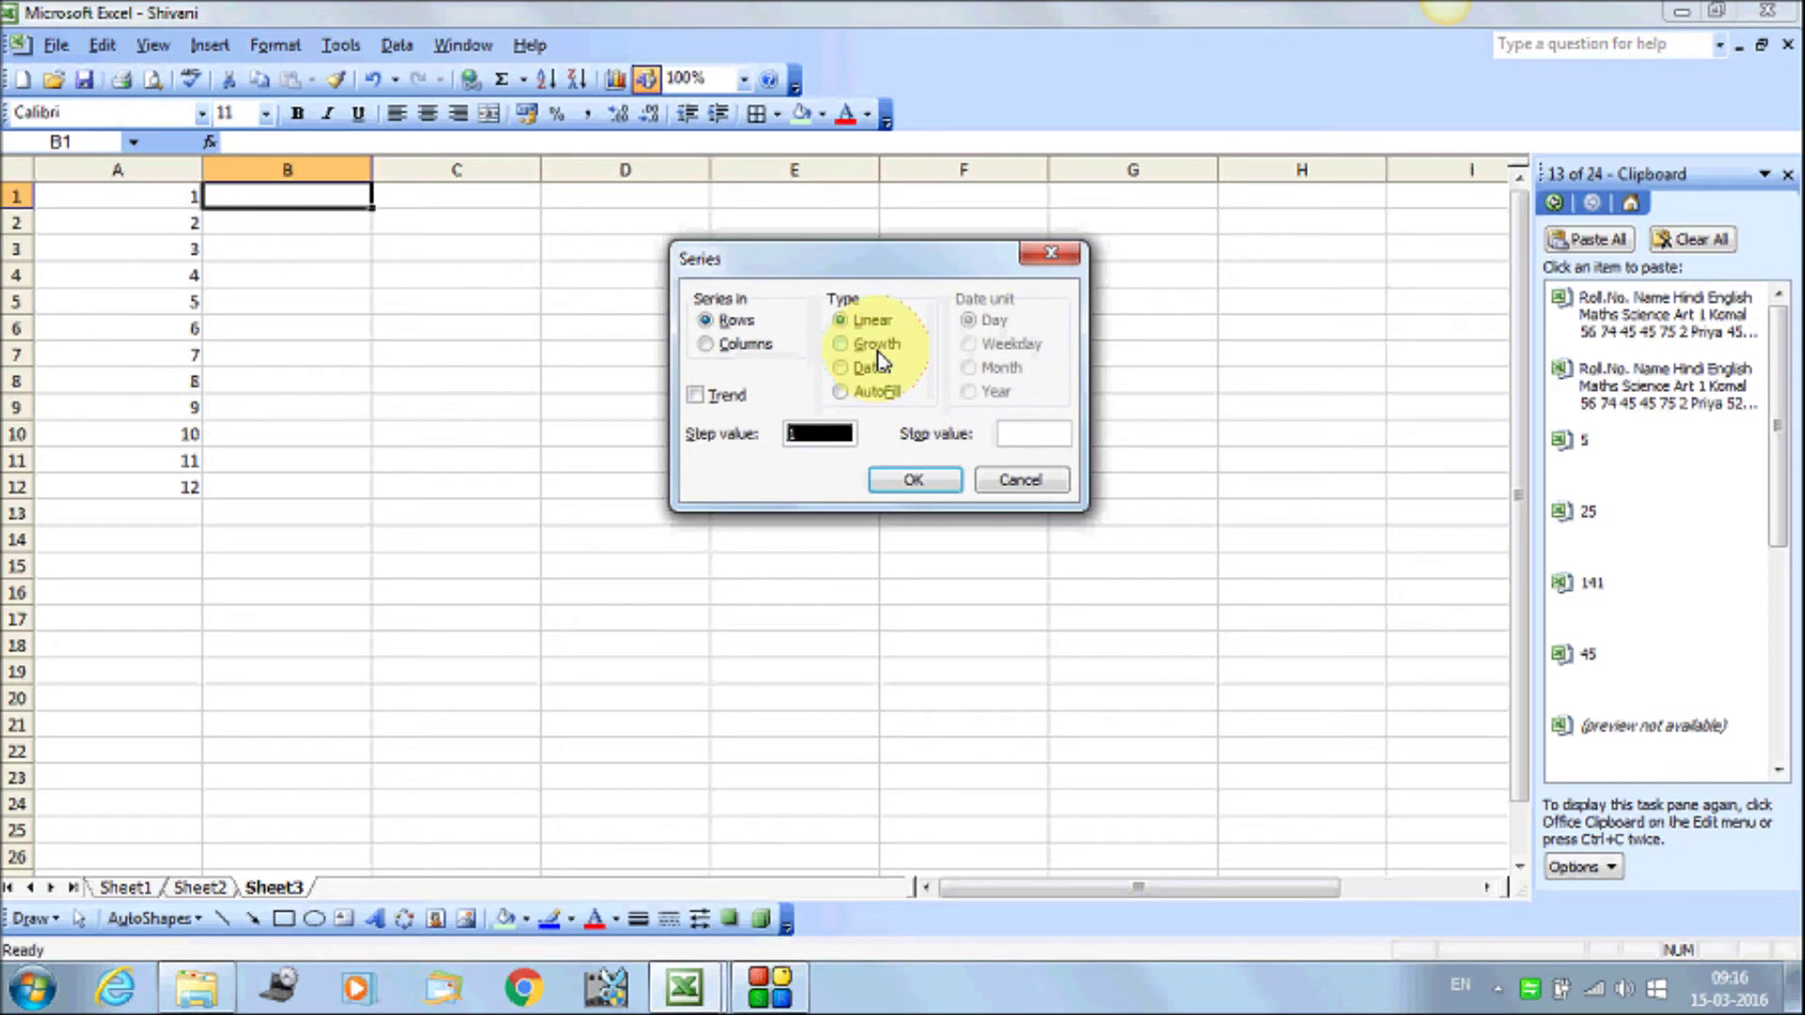
{"action": "left_click", "coordinate": [1021, 481]}
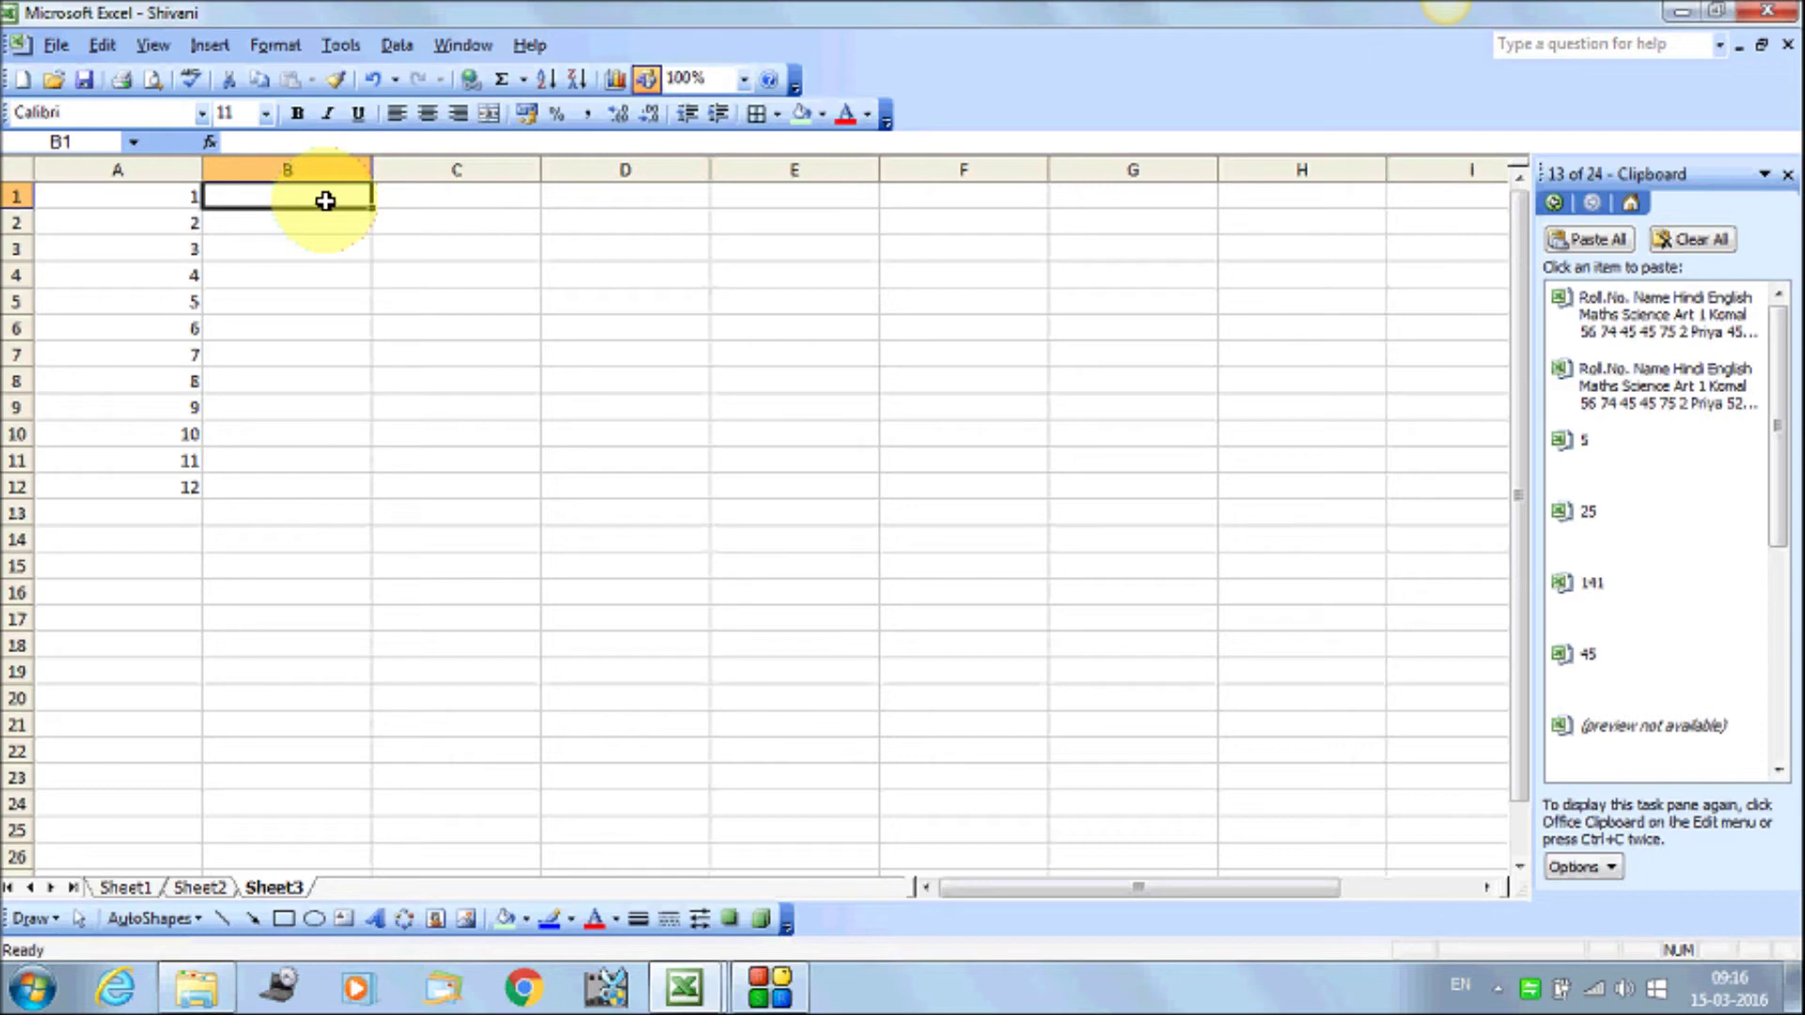
{"action": "type", "text": "2"}
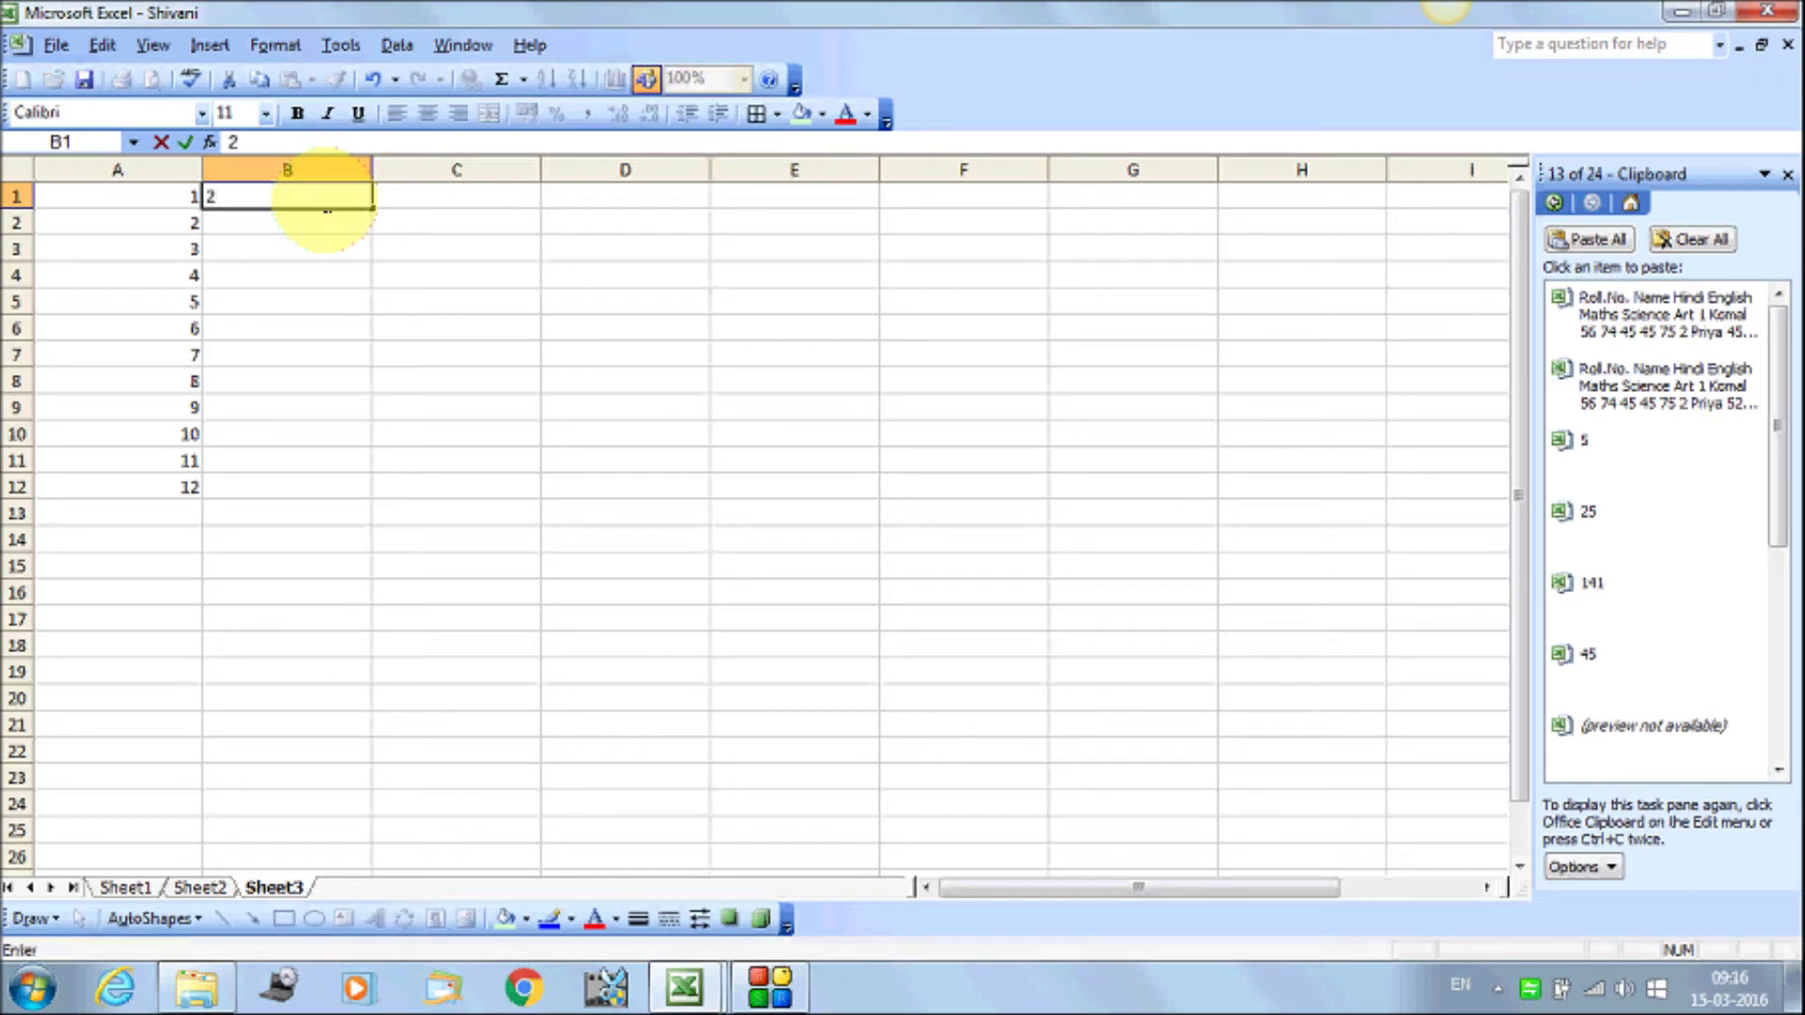
{"action": "key", "text": "Return"}
{"action": "type", "text": "4"}
{"action": "key", "text": "Return"}
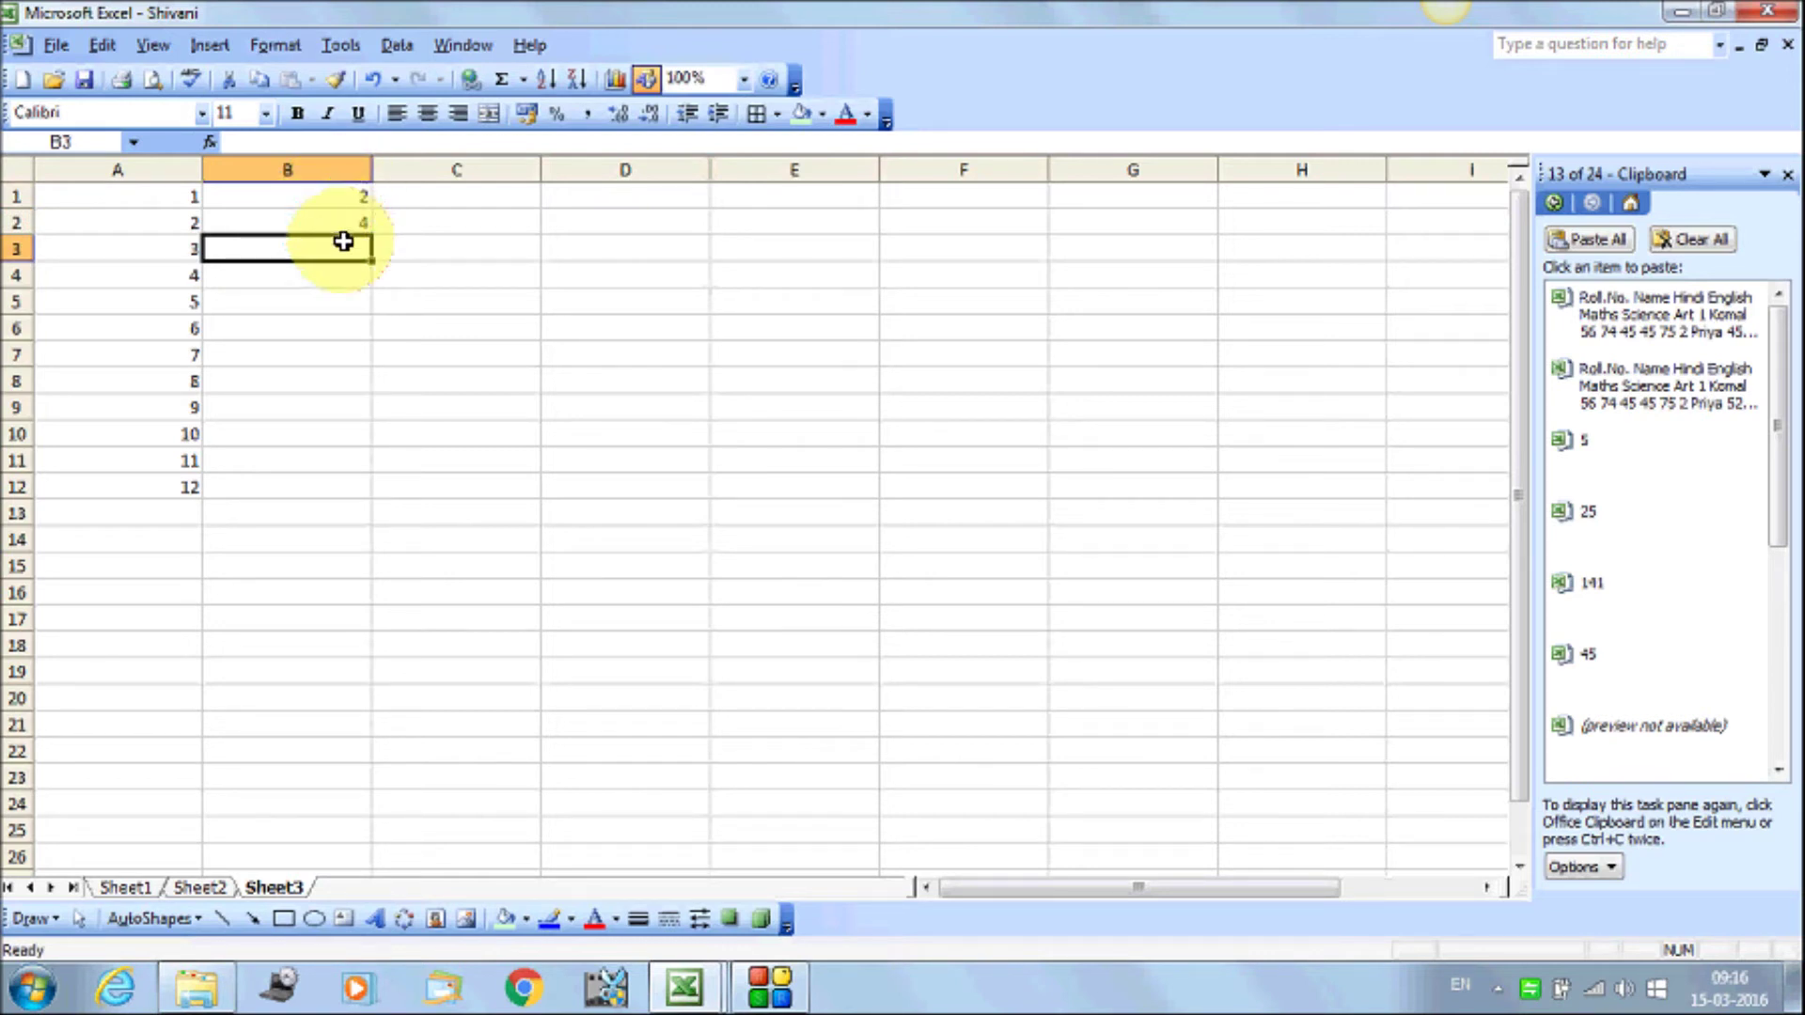
Select B1:B18 and bring up the Edit menu for filling
{"action": "left_click", "coordinate": [404, 275]}
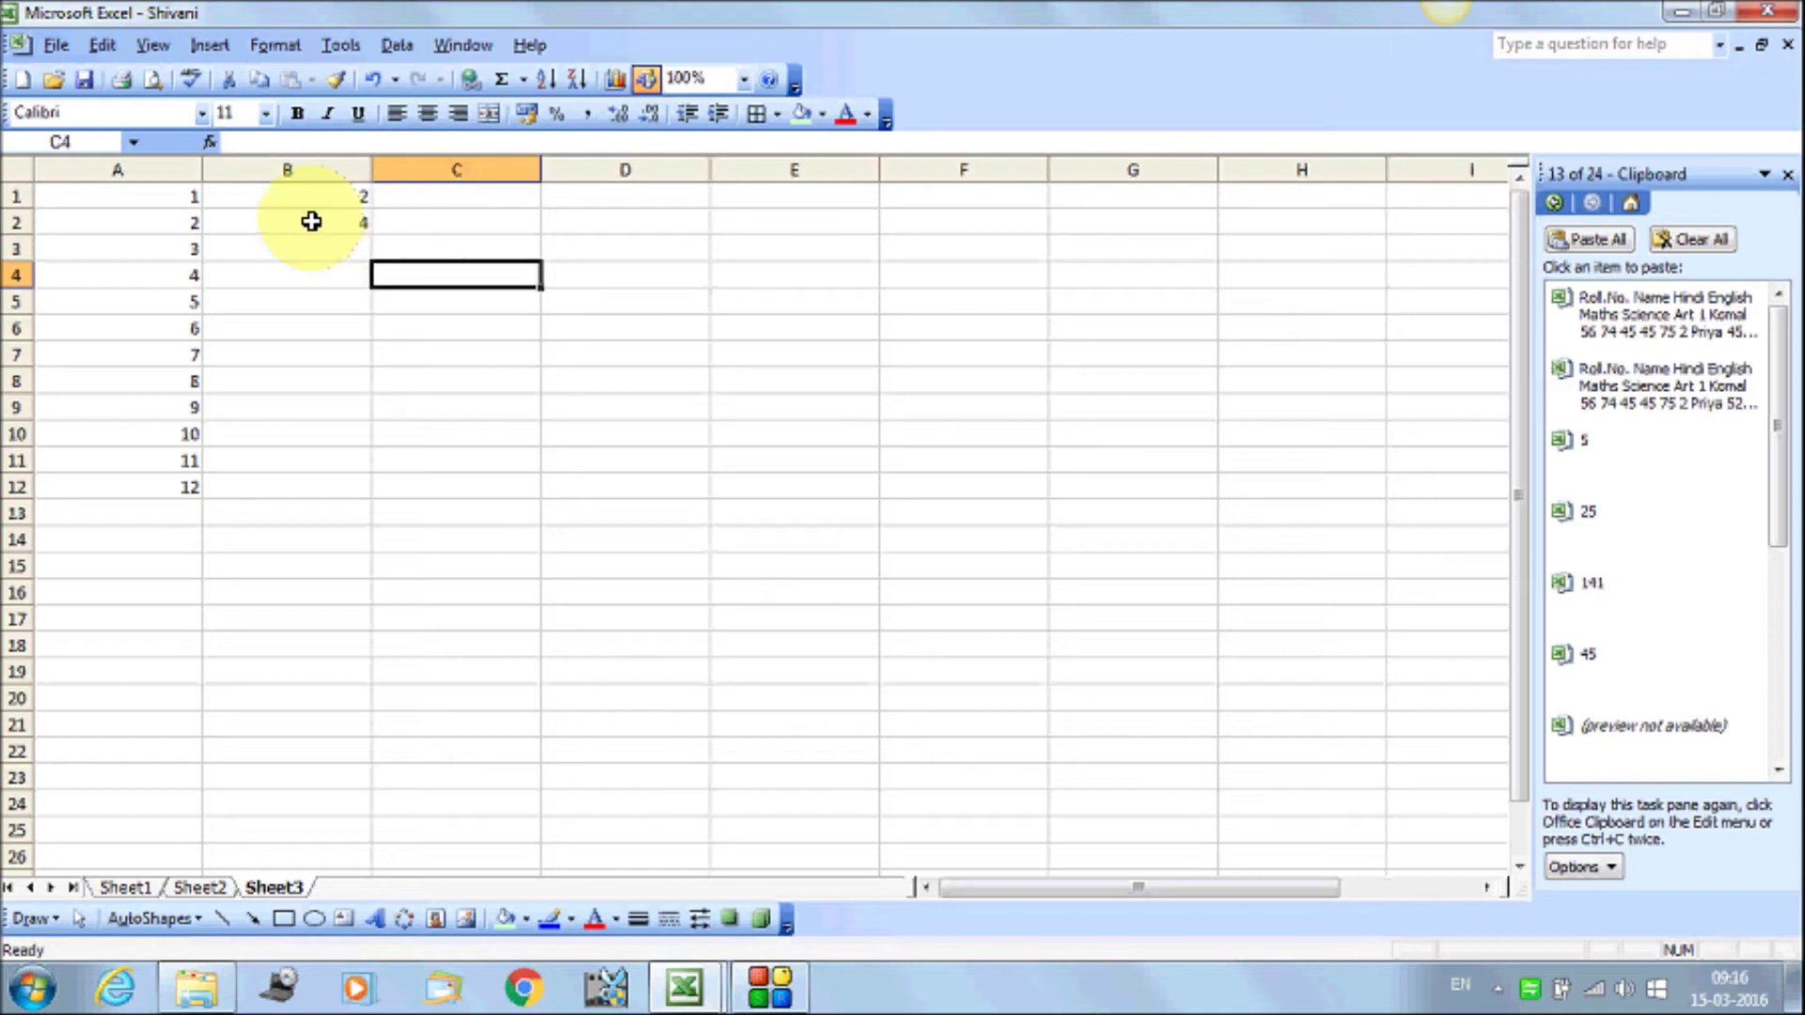
{"action": "left_click", "coordinate": [338, 192]}
{"action": "left_click_drag", "start_coordinate": [335, 196], "coordinate": [288, 652]}
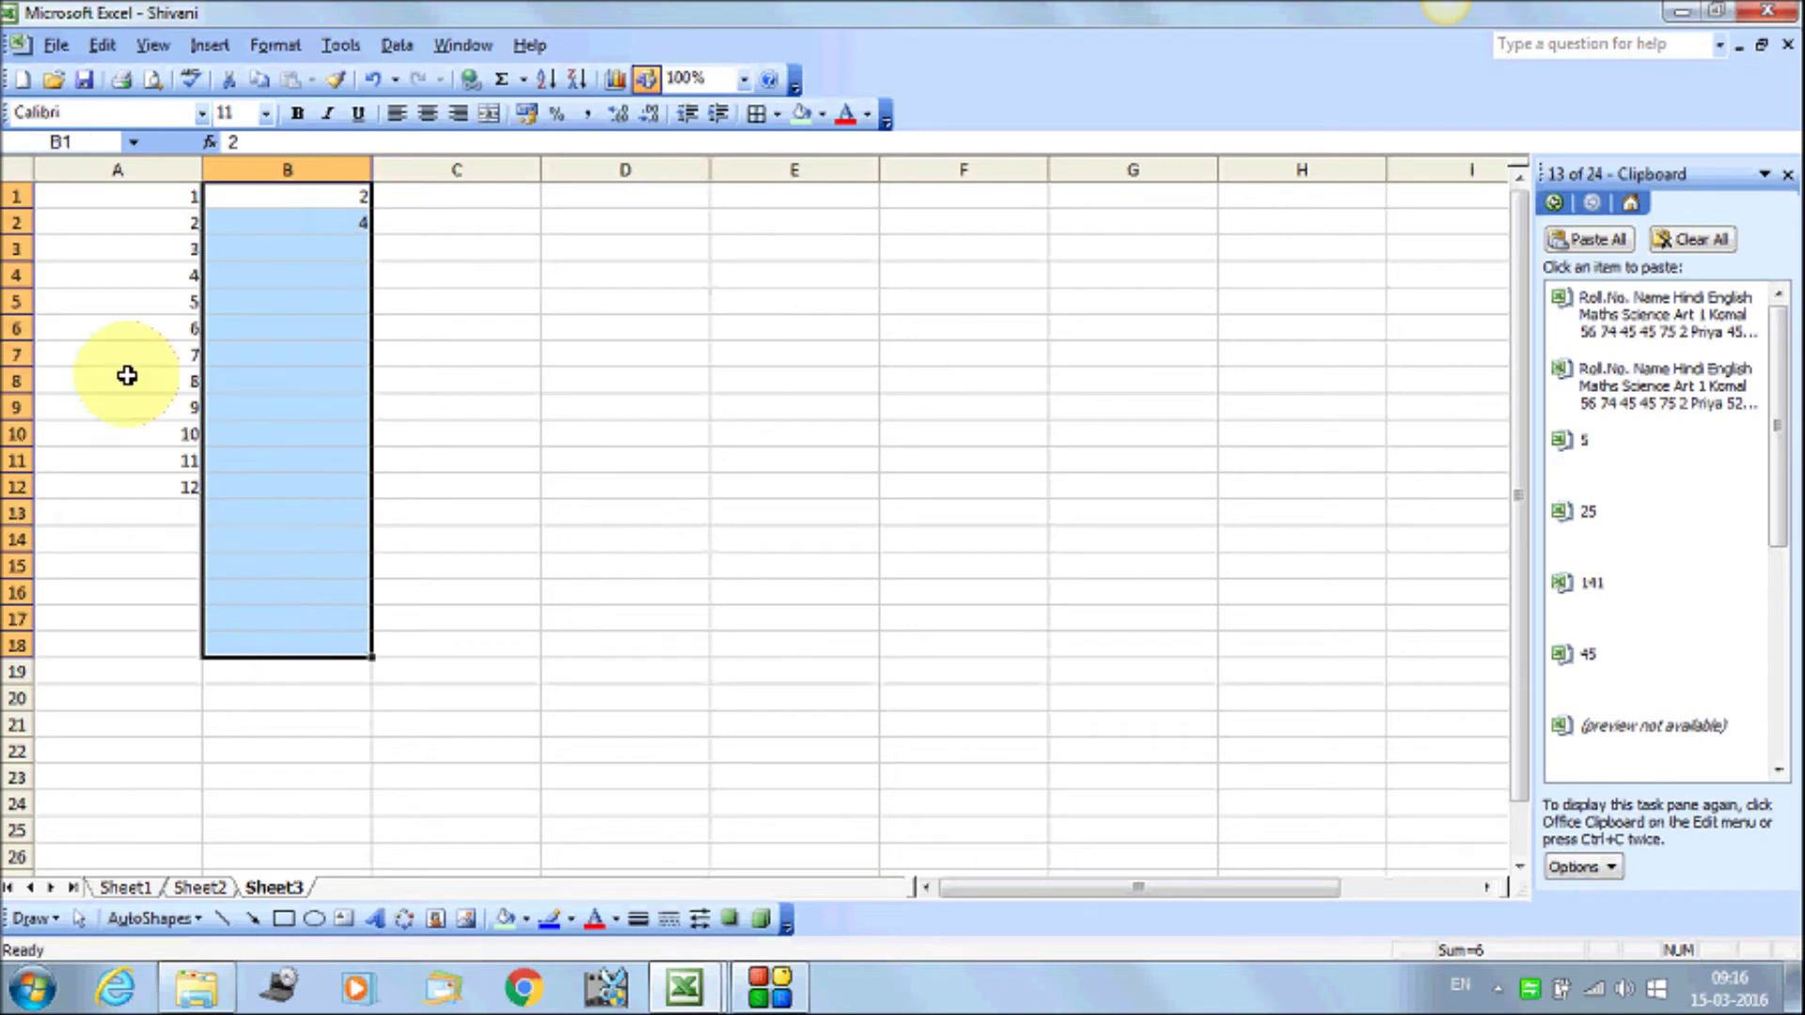
{"action": "left_click", "coordinate": [111, 52]}
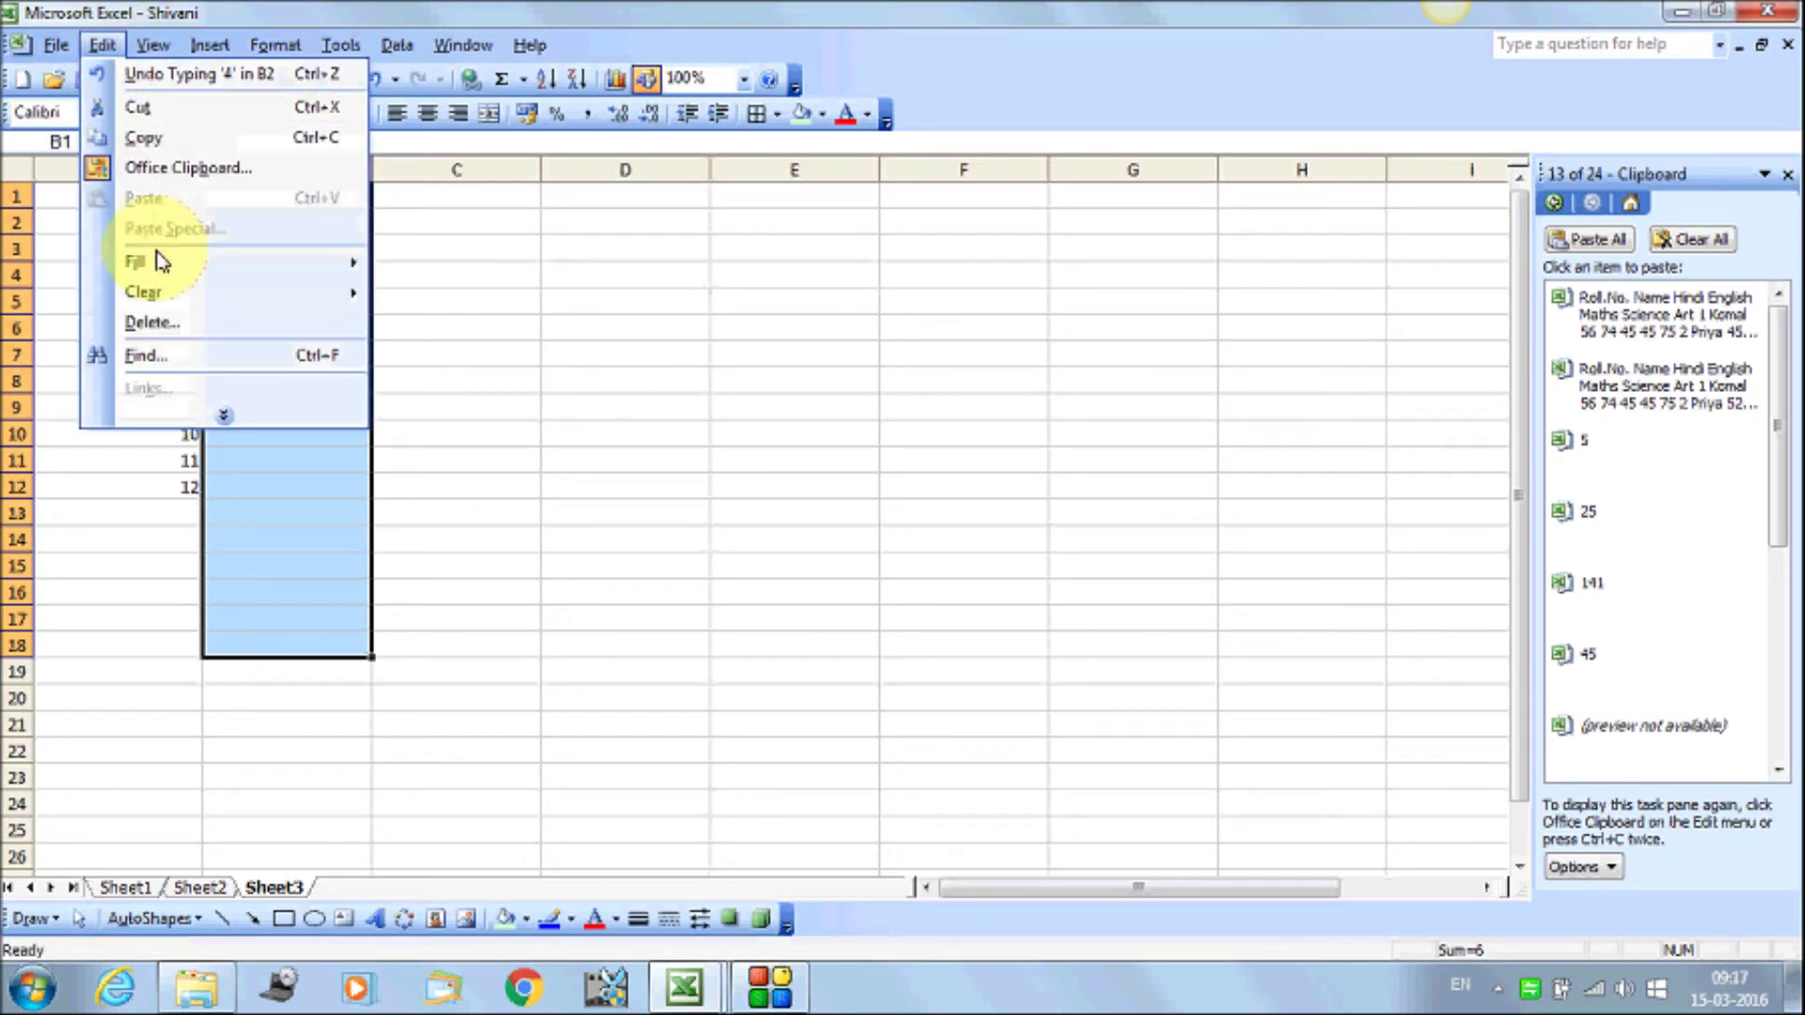
{"action": "mouse_move", "coordinate": [226, 262]}
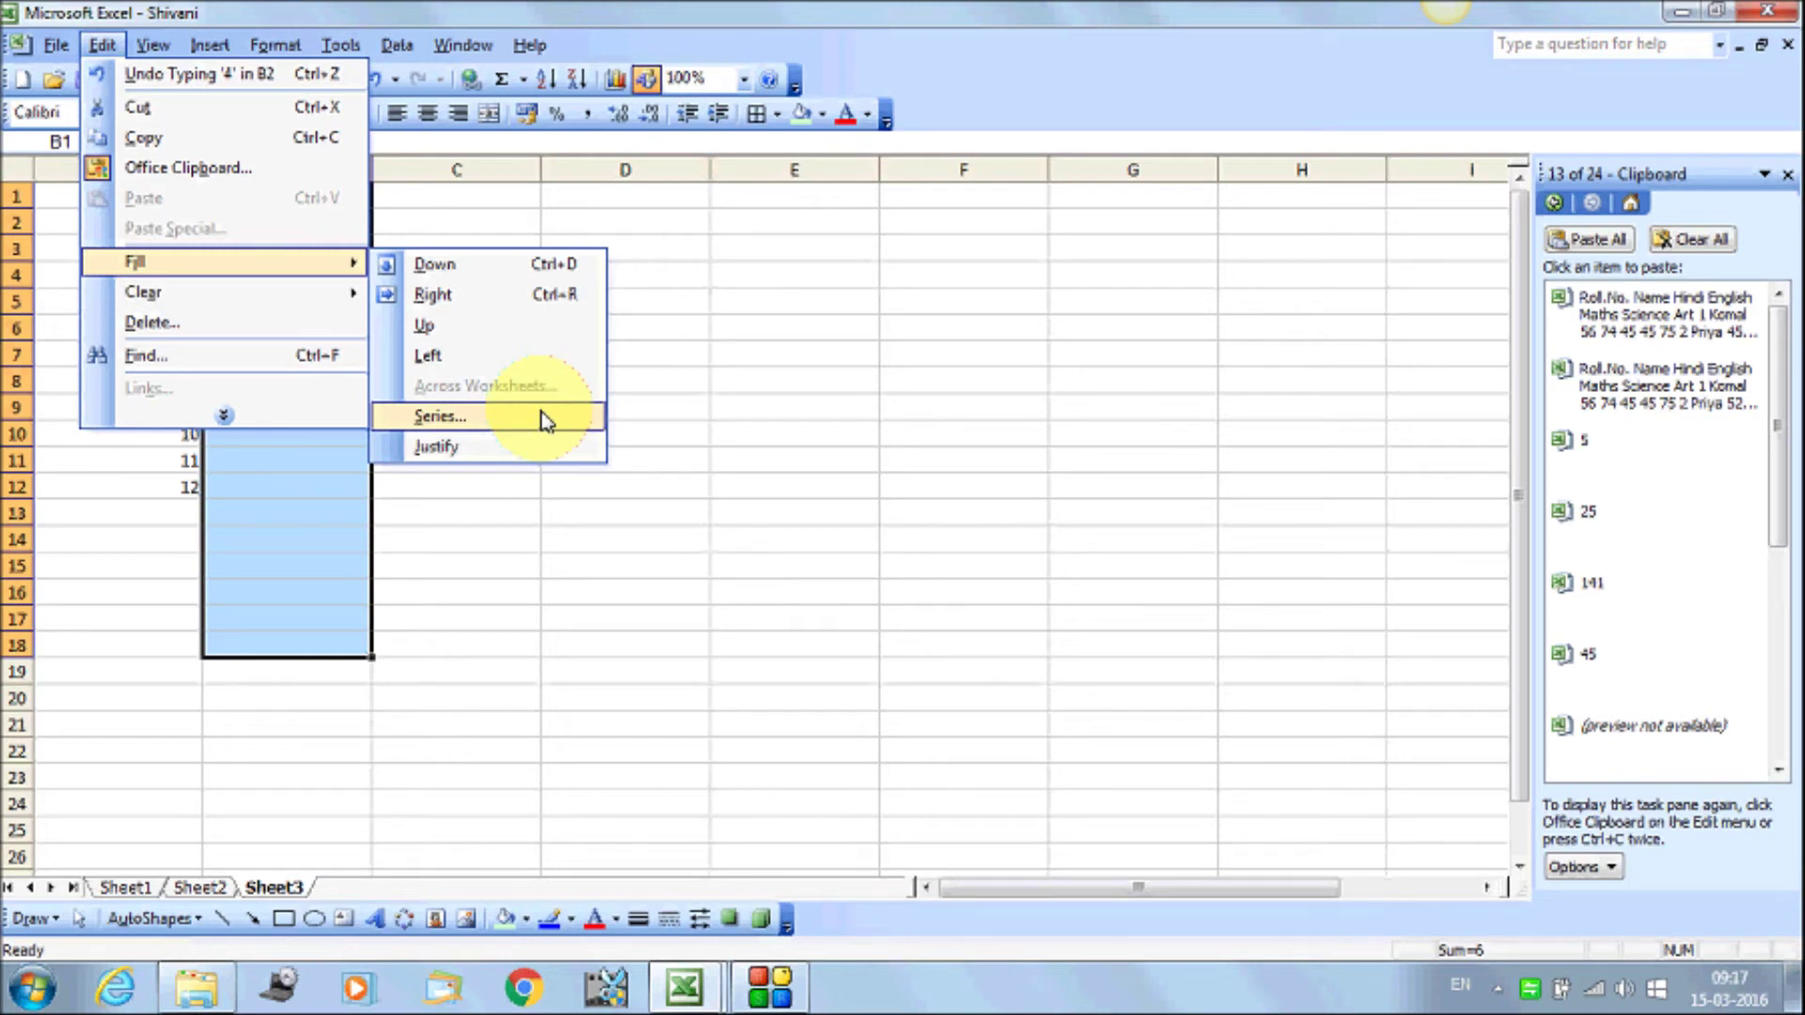
Fill B1:B18 with a Growth series of step 2, doubling up to 262144
{"action": "left_click", "coordinate": [545, 421]}
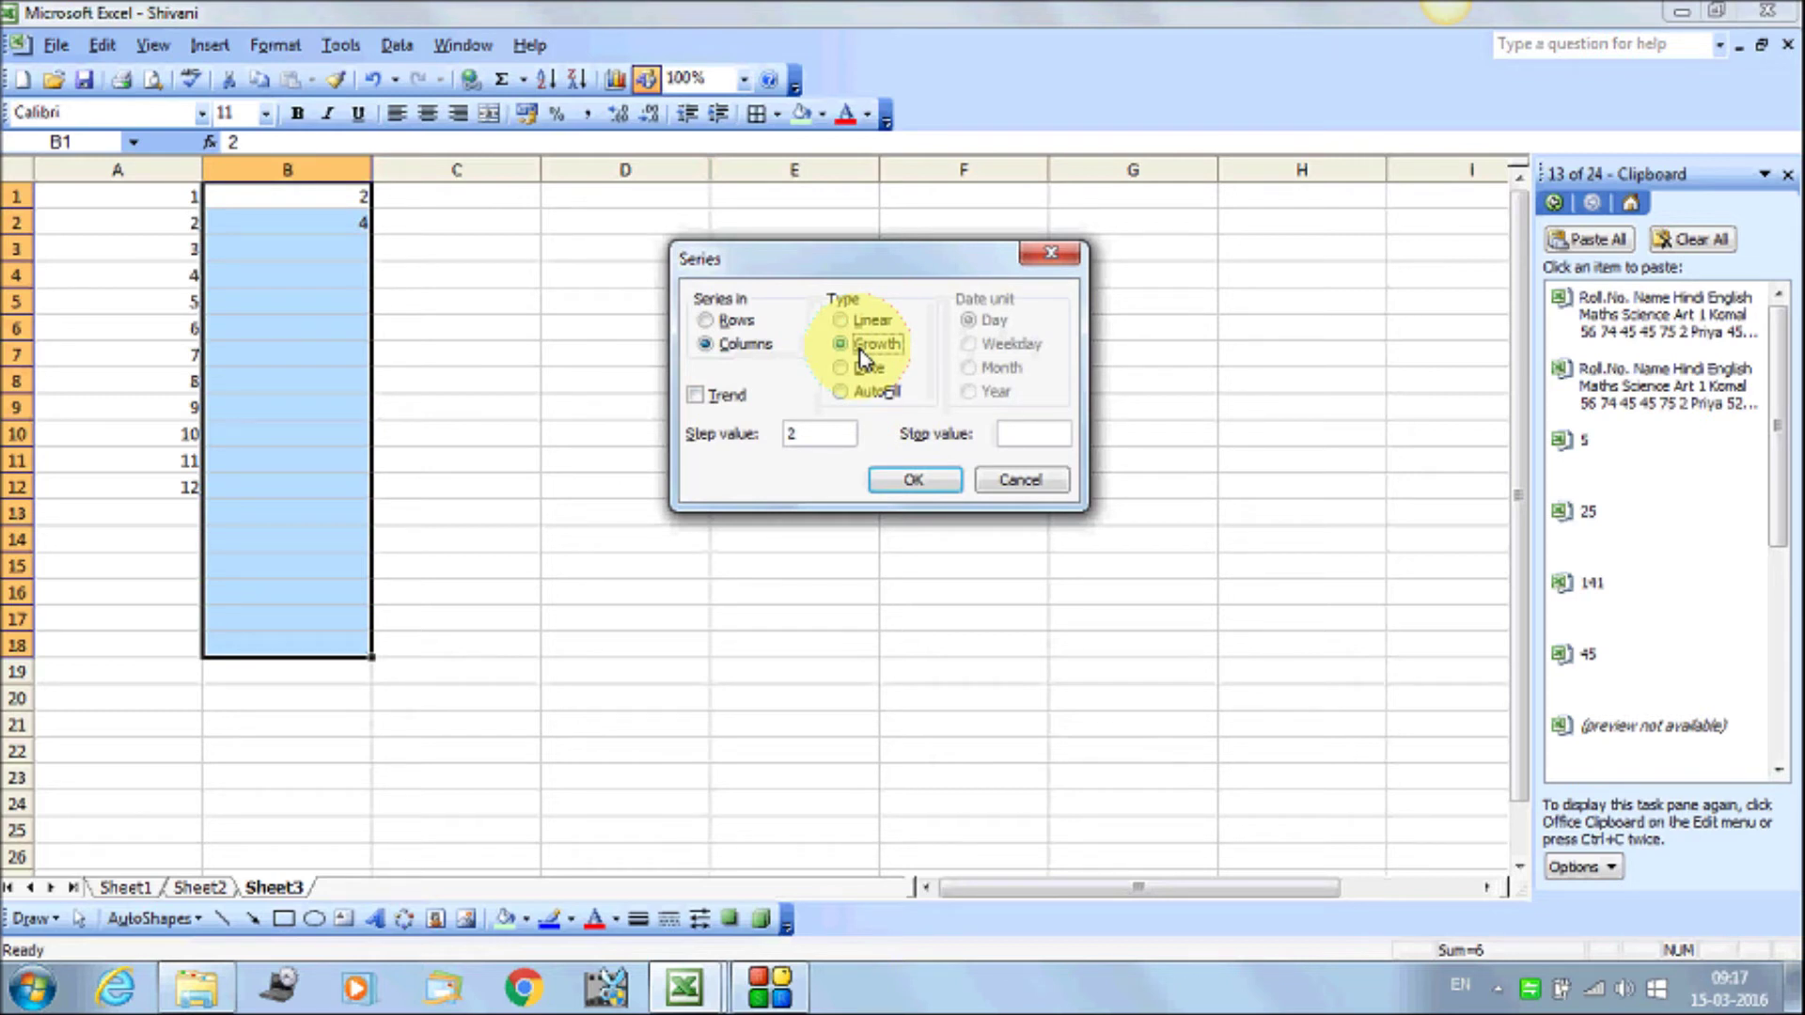
{"action": "left_click", "coordinate": [924, 498]}
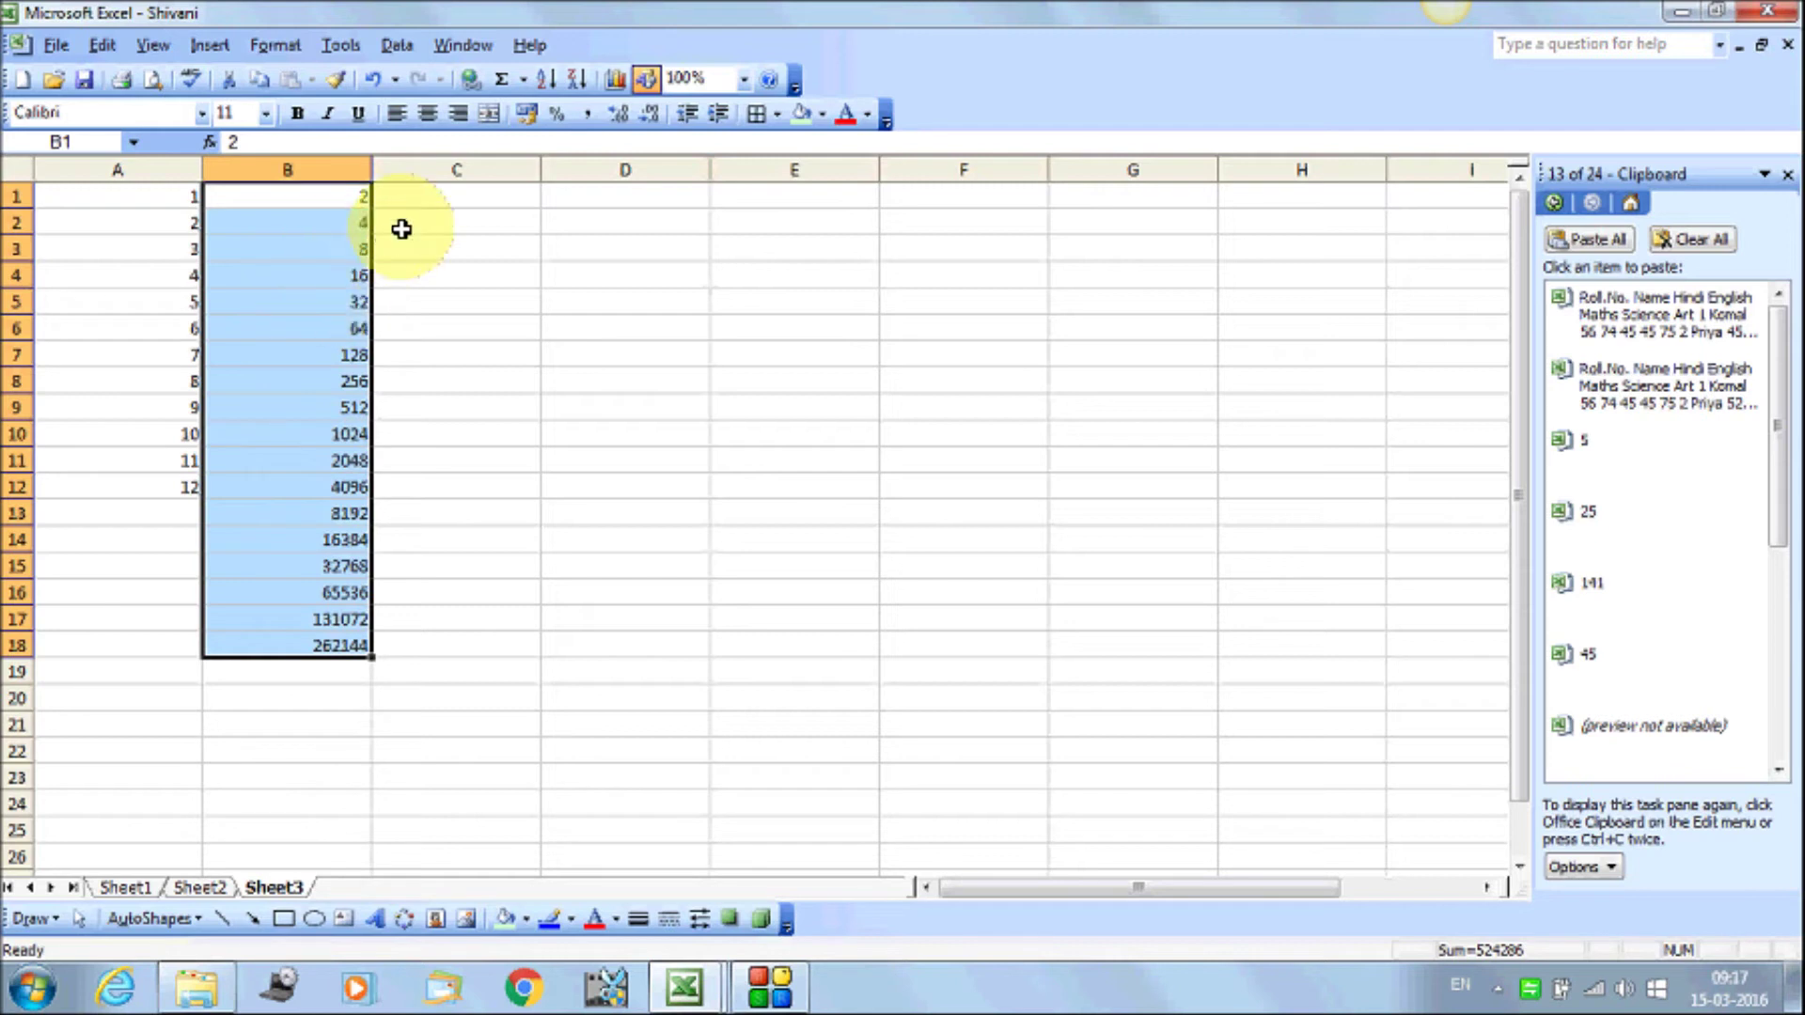
{"action": "left_click", "coordinate": [405, 202]}
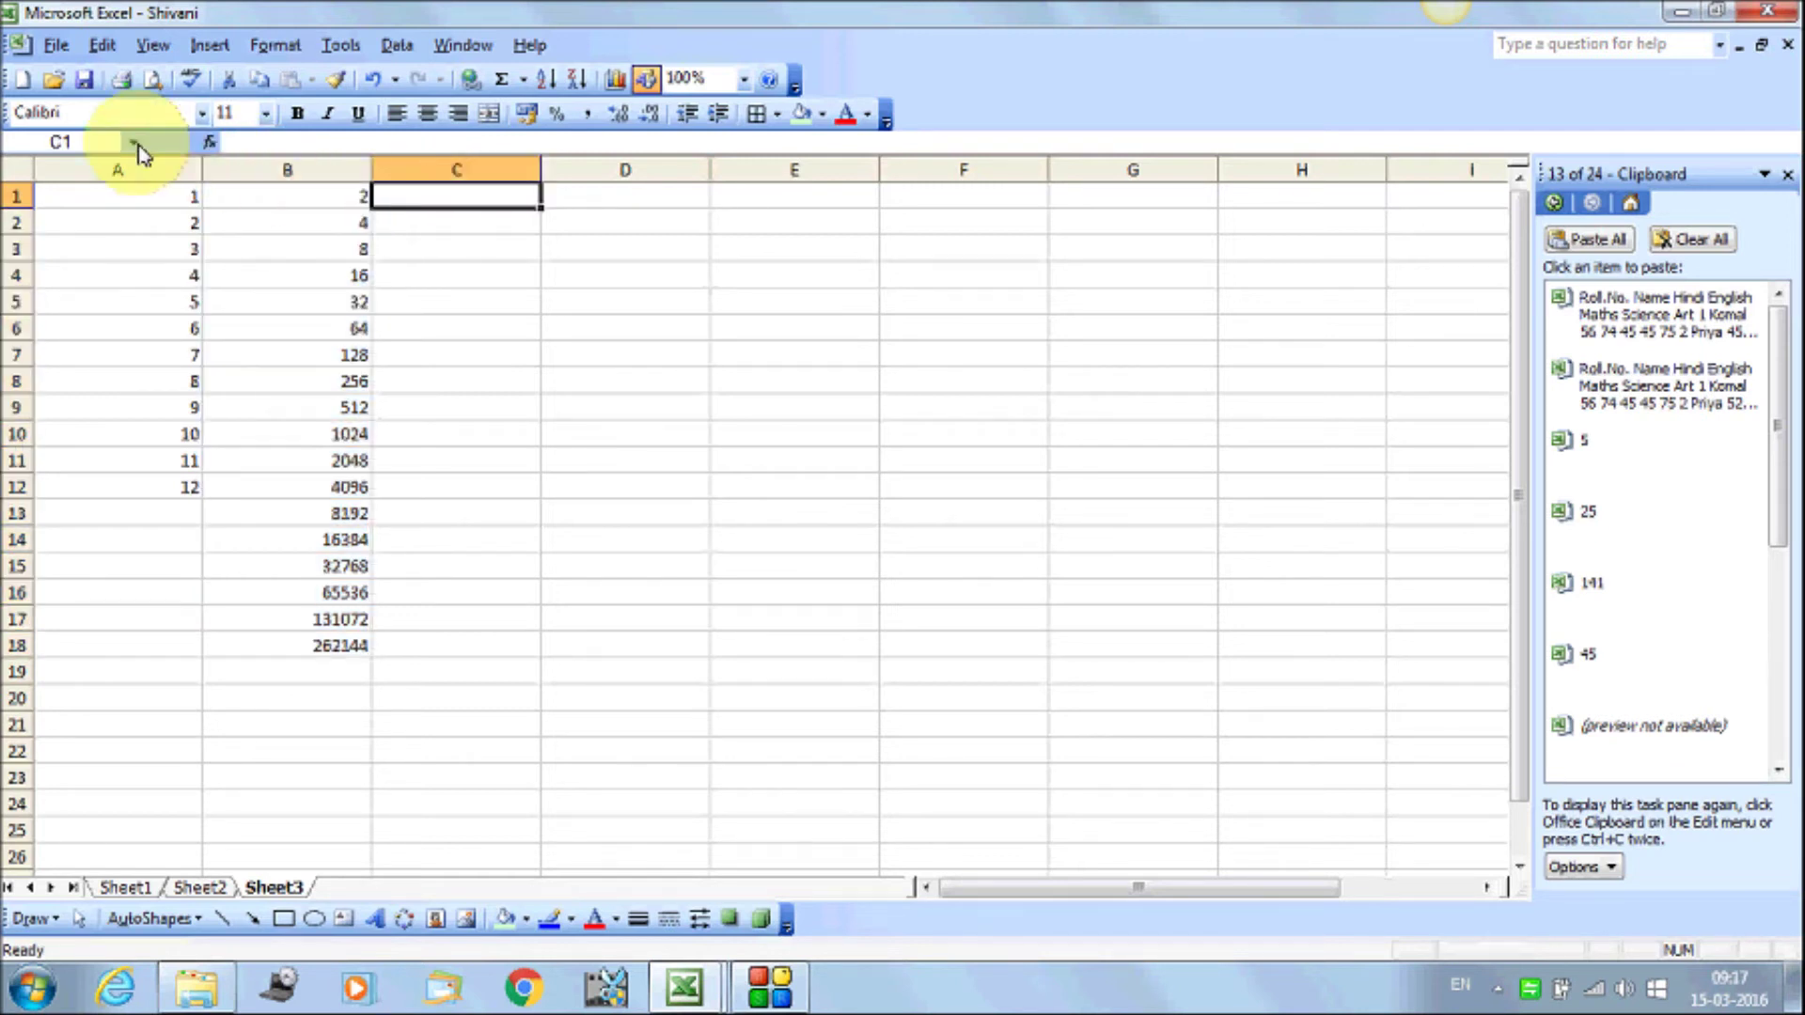
{"action": "left_click", "coordinate": [101, 45]}
{"action": "mouse_move", "coordinate": [135, 262]}
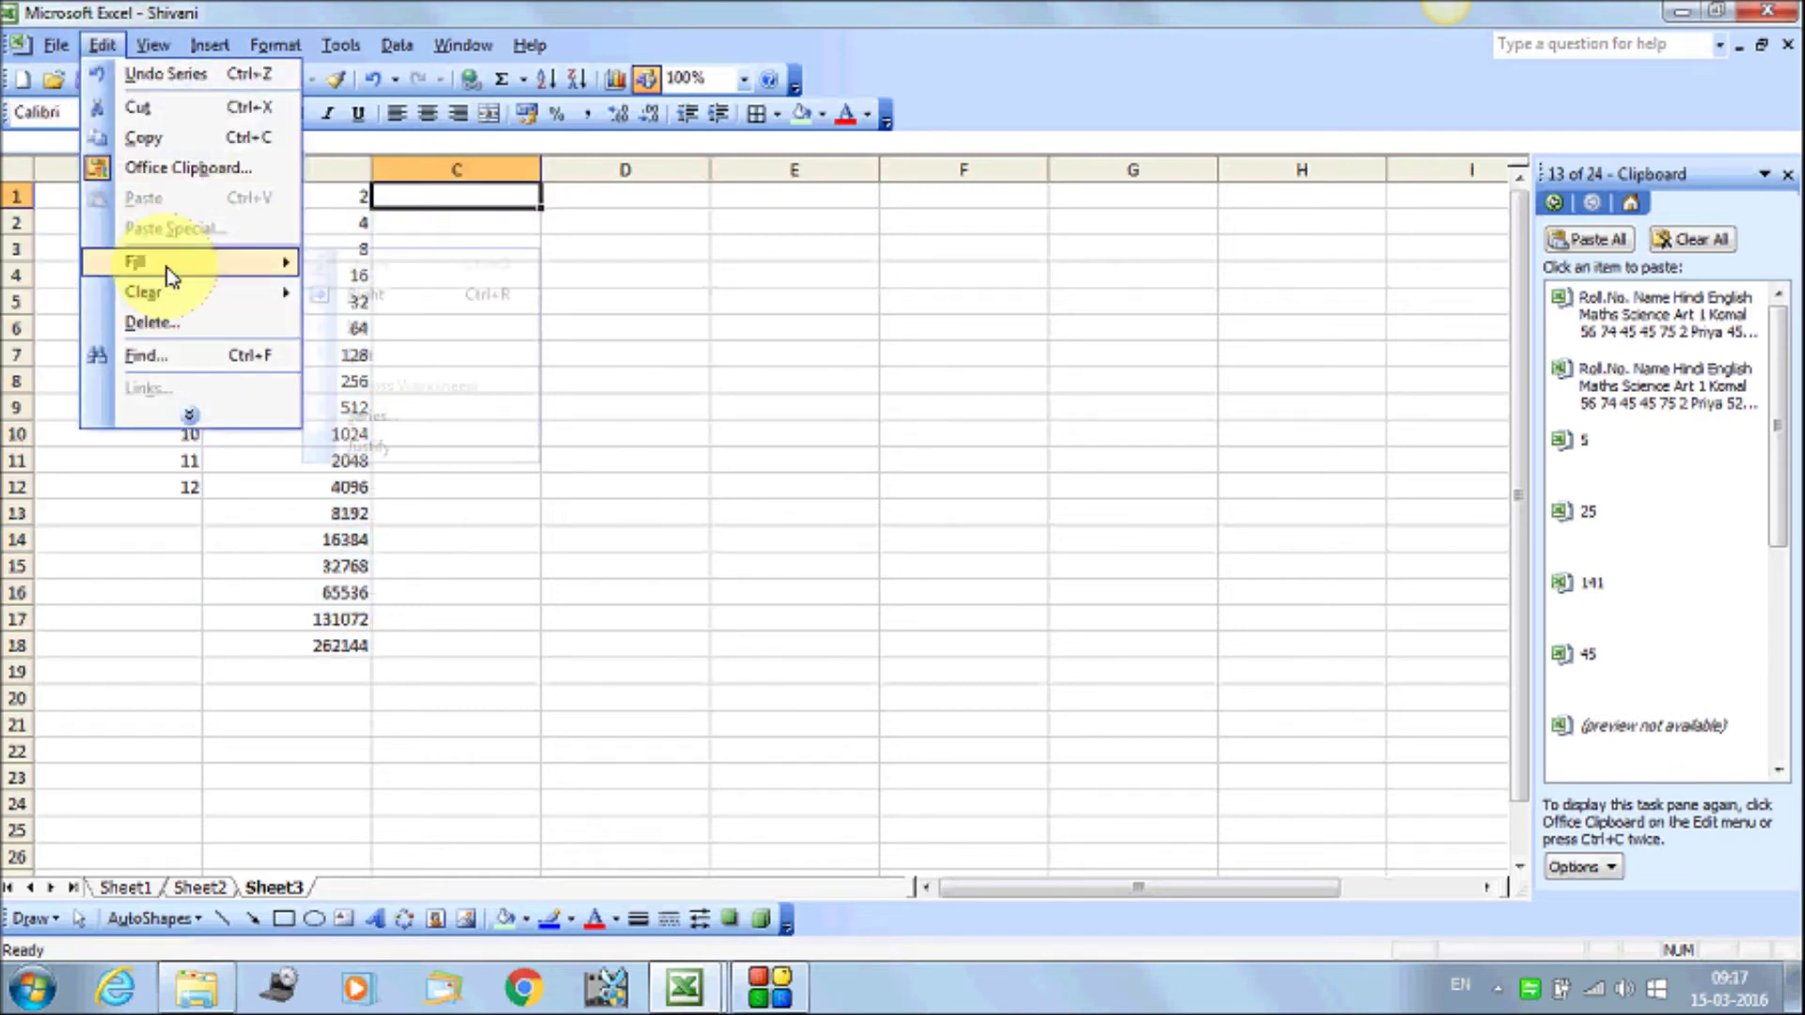
{"action": "left_click", "coordinate": [423, 416]}
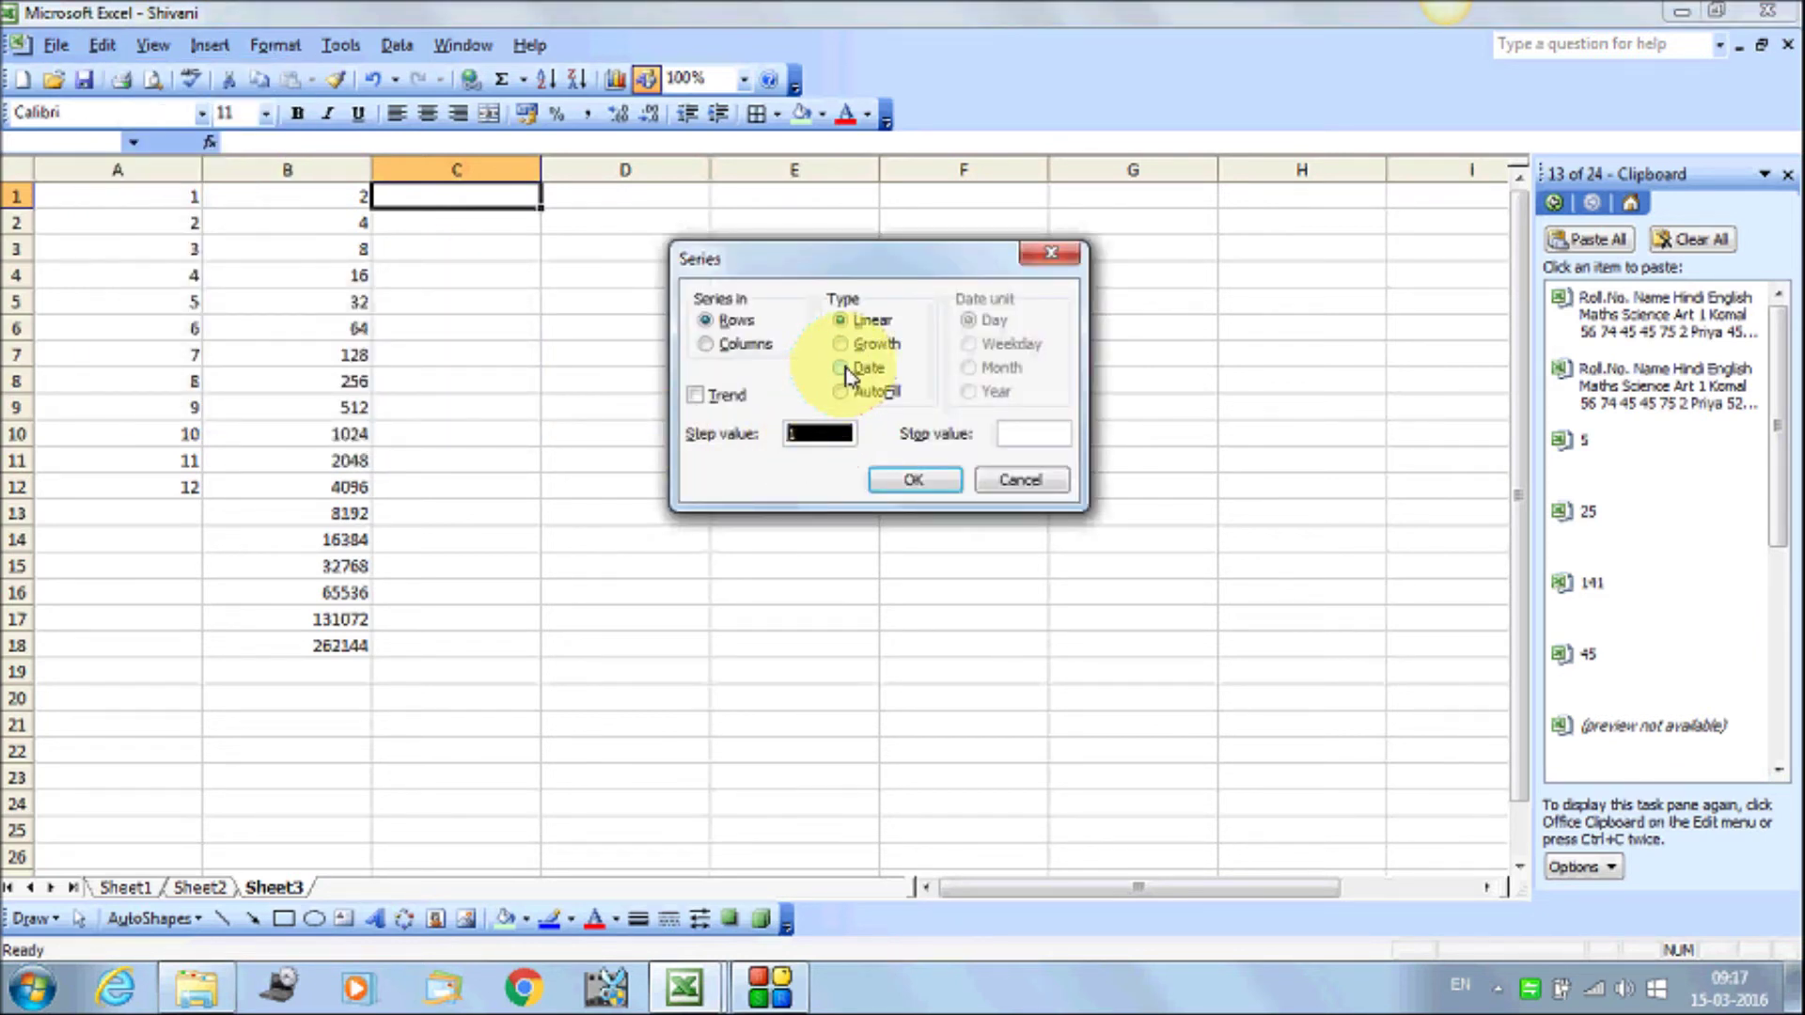
{"action": "left_click", "coordinate": [843, 369]}
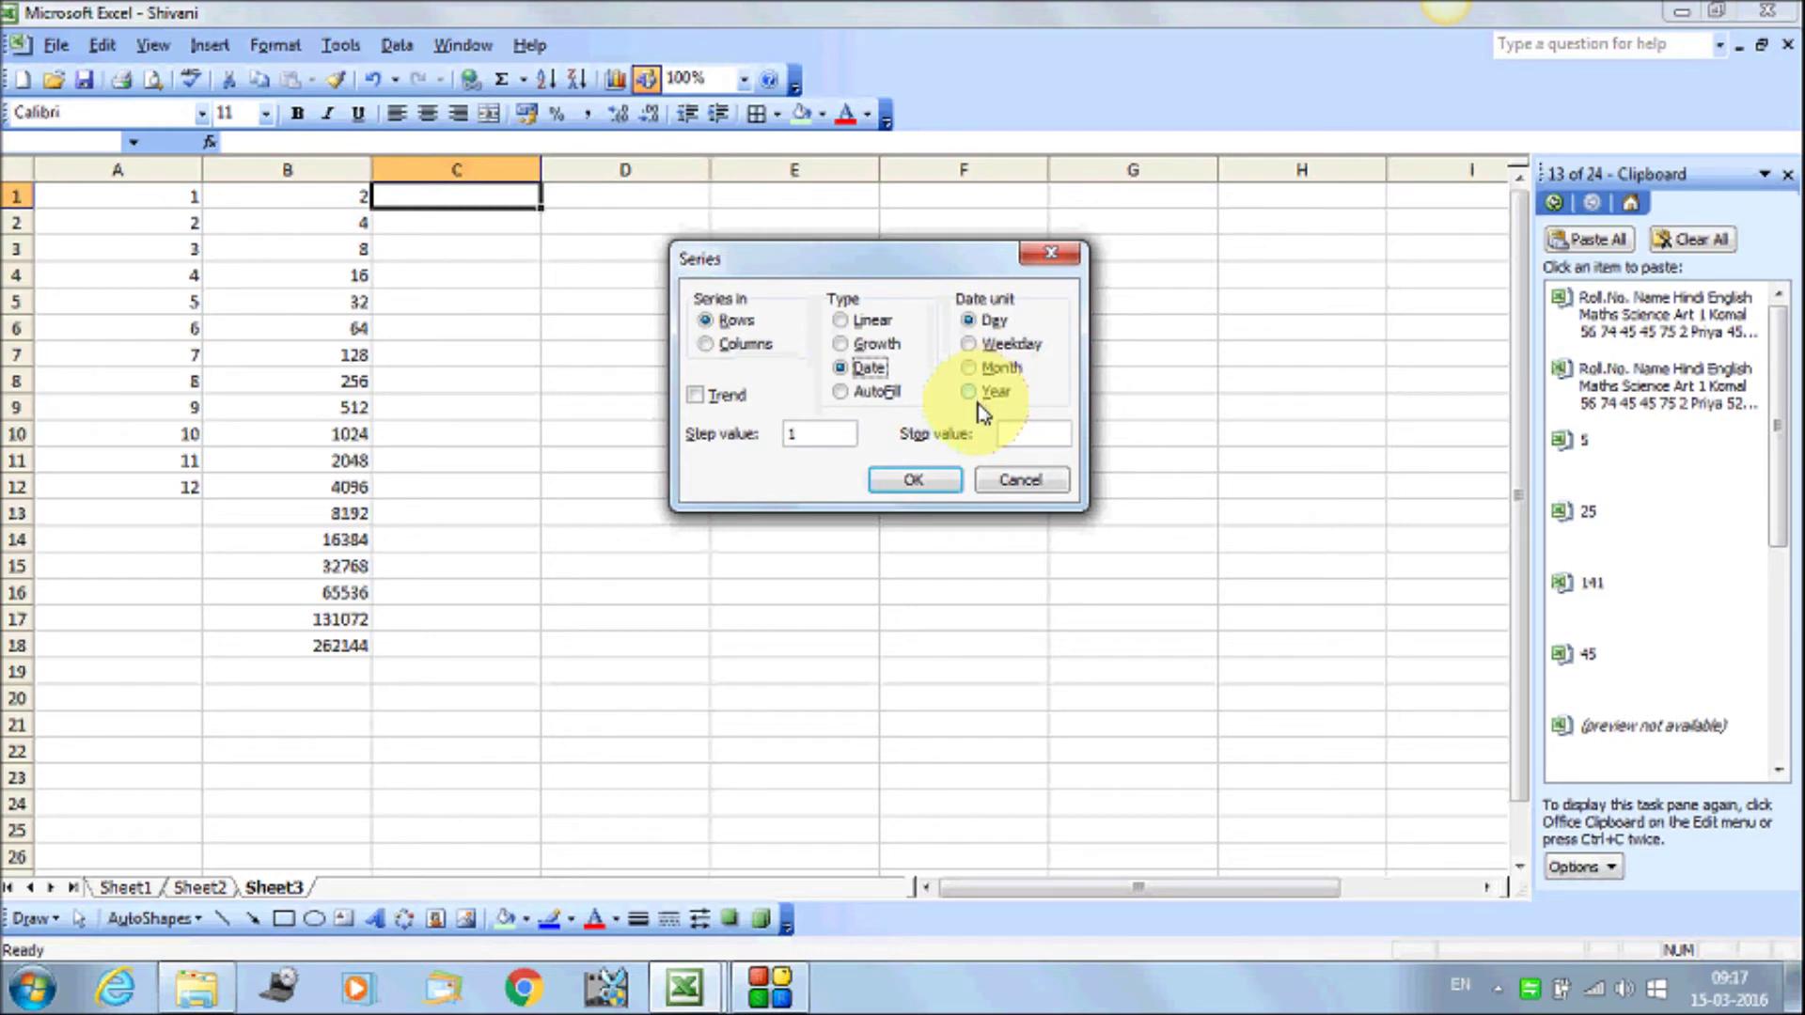
{"action": "left_click", "coordinate": [1015, 483]}
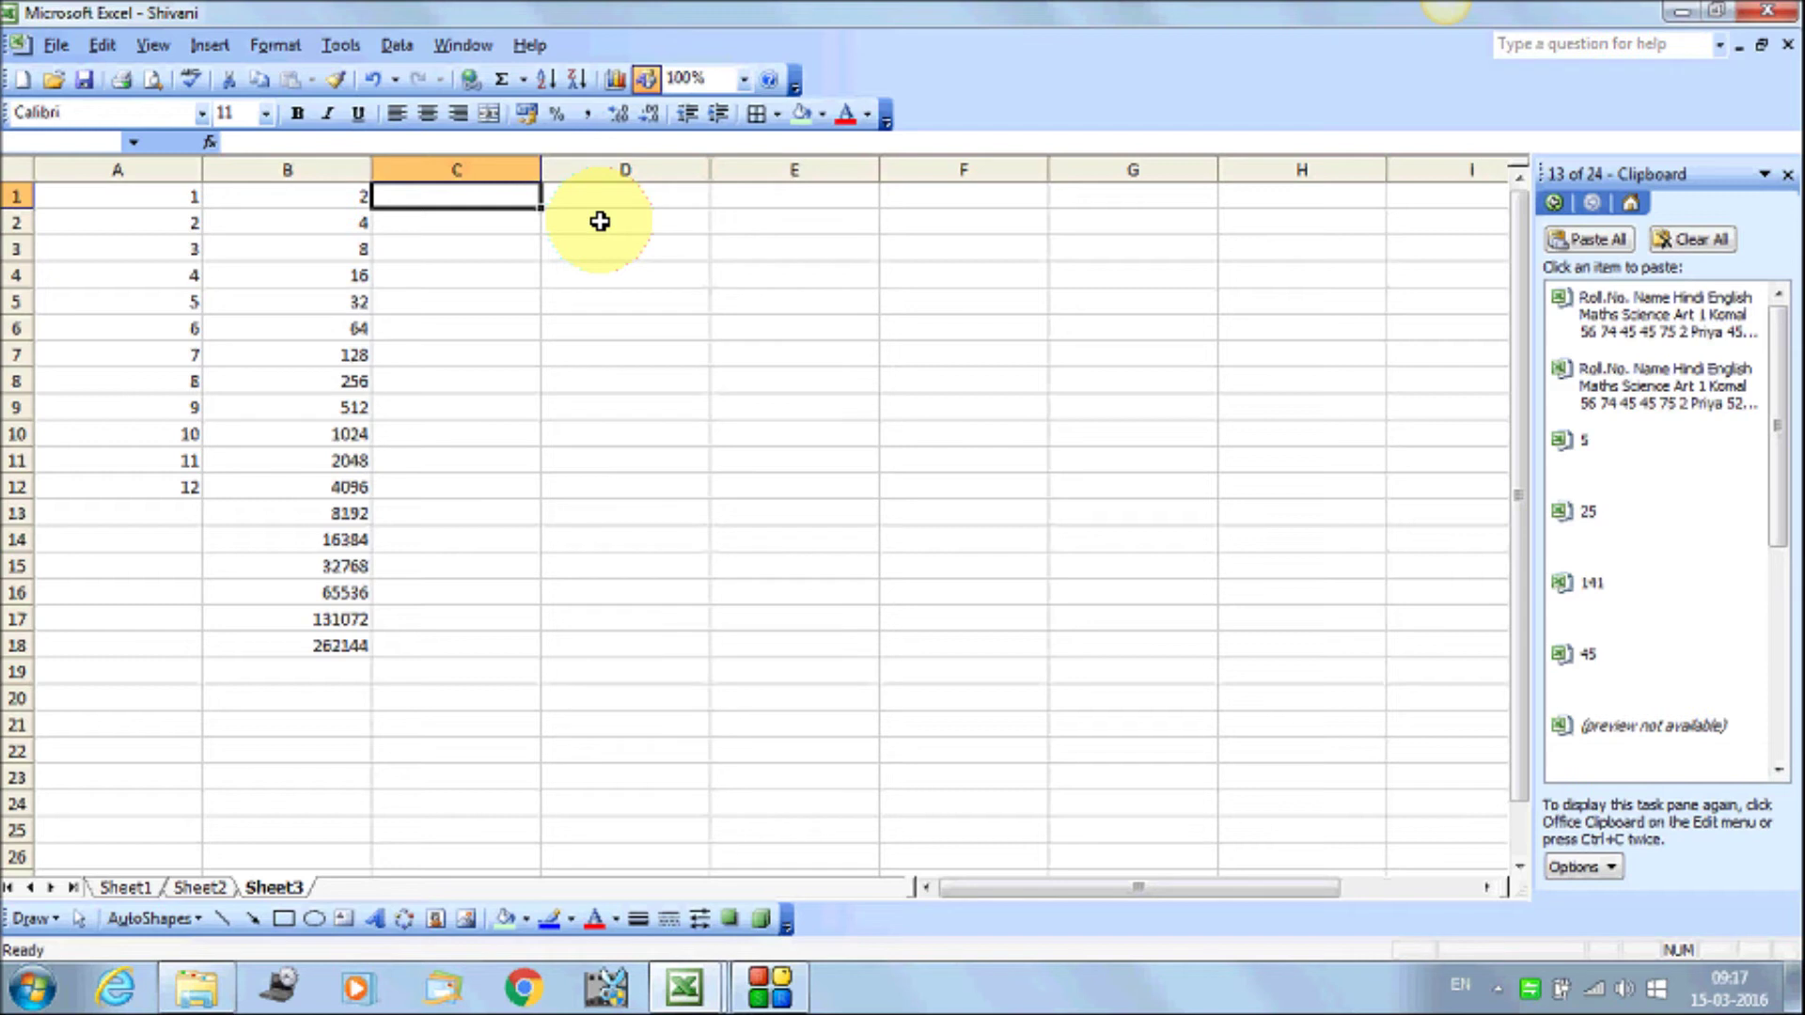
Enter the date 2-jan-2016 into C1 and D1
{"action": "type", "text": "0"}
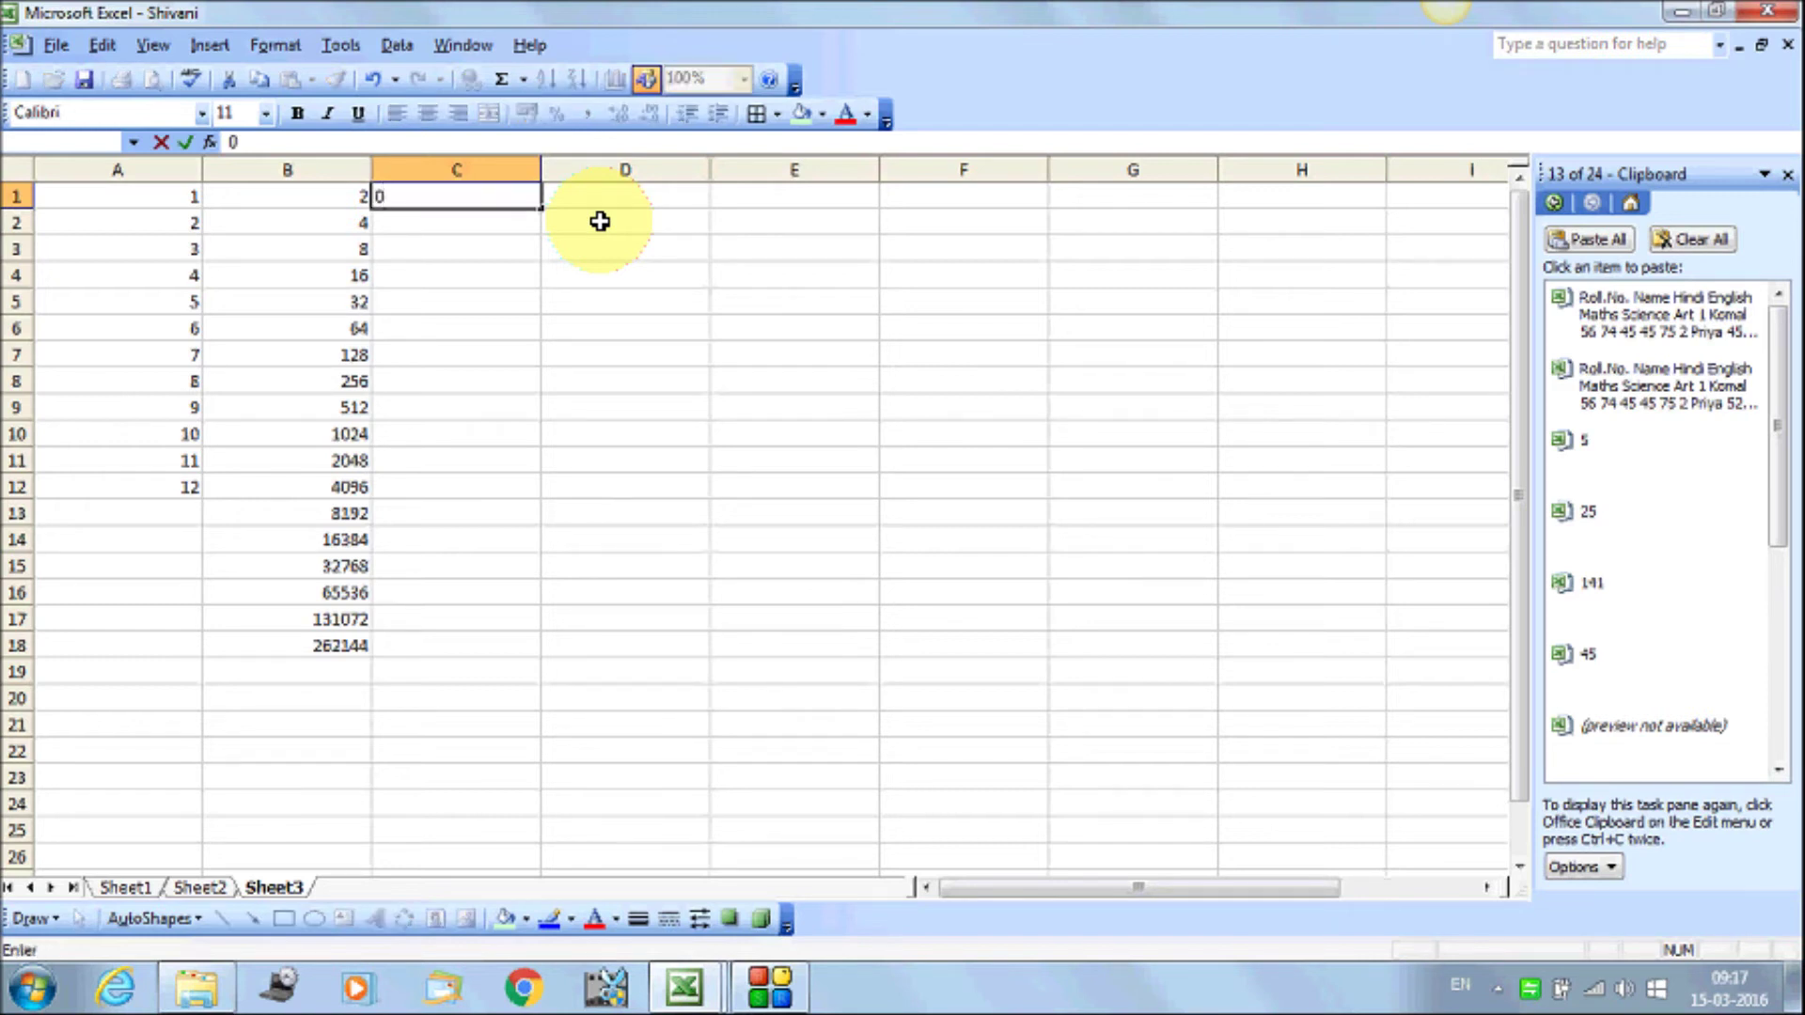
{"action": "key", "text": "BackSpace"}
{"action": "type", "text": "2"}
{"action": "type", "text": "-Jan"}
{"action": "type", "text": "2016"}
{"action": "key", "text": "Return"}
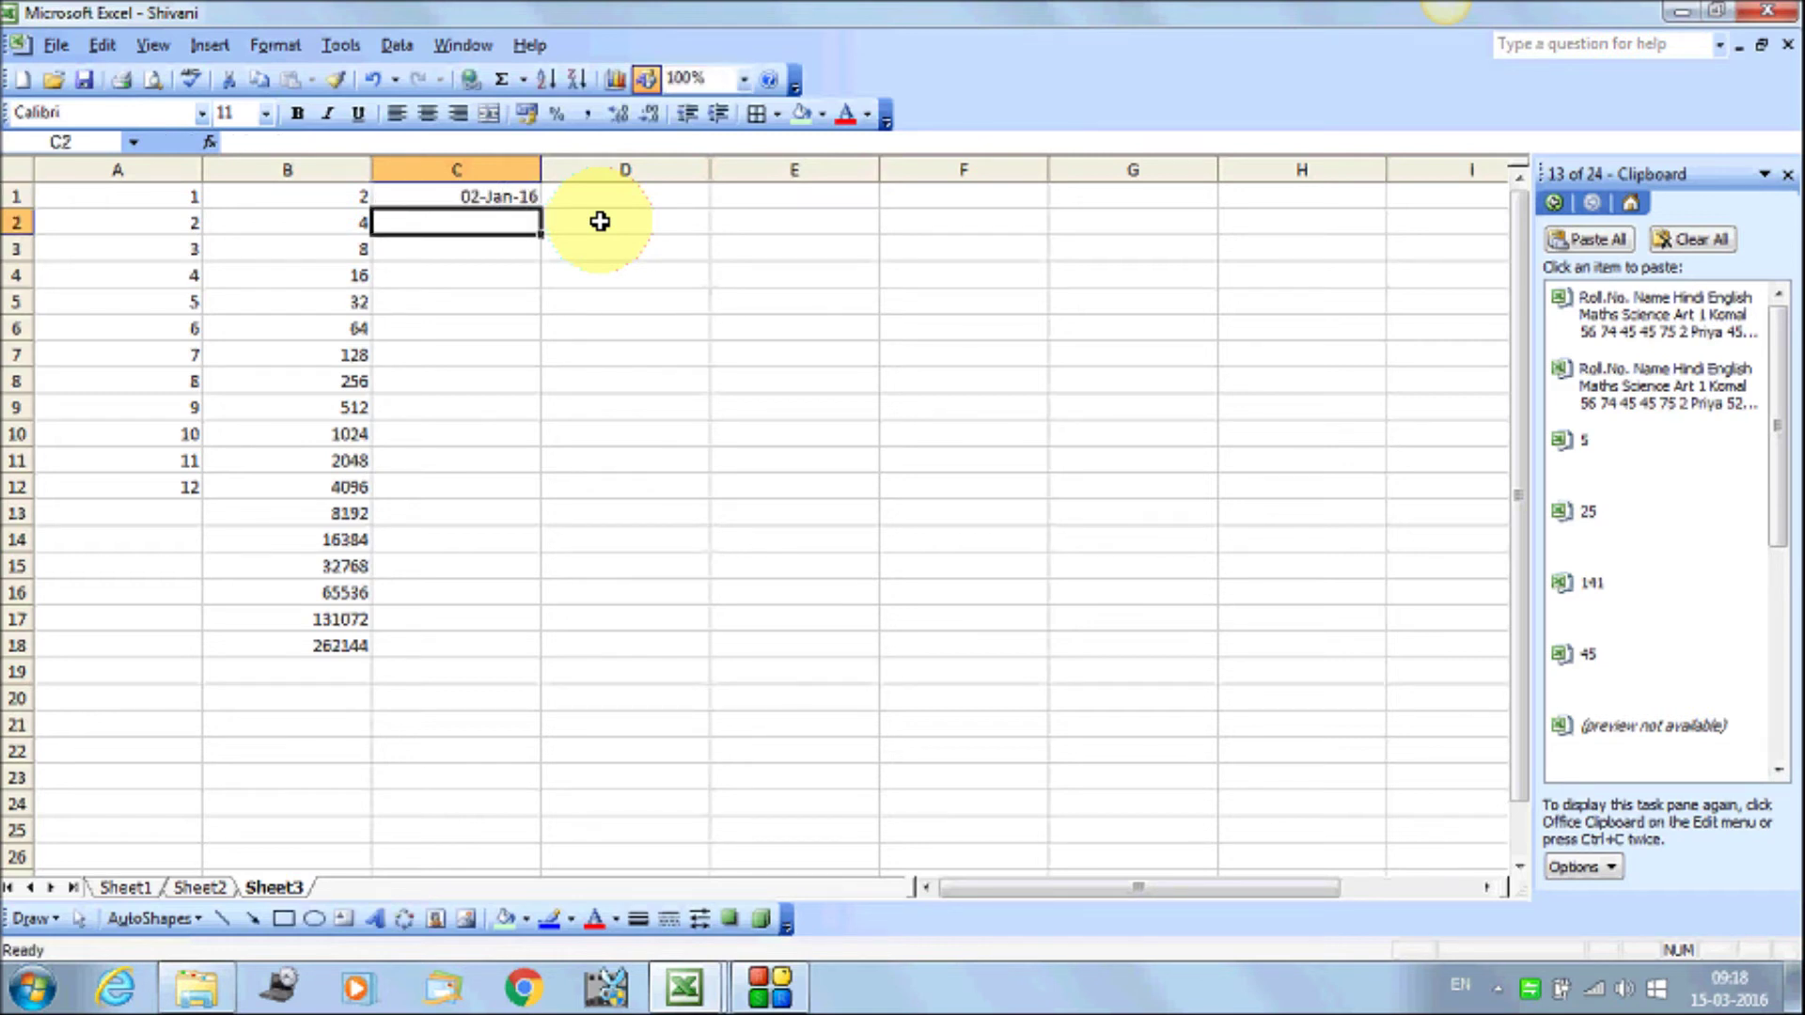
{"action": "left_click", "coordinate": [629, 193]}
{"action": "type", "text": "2"}
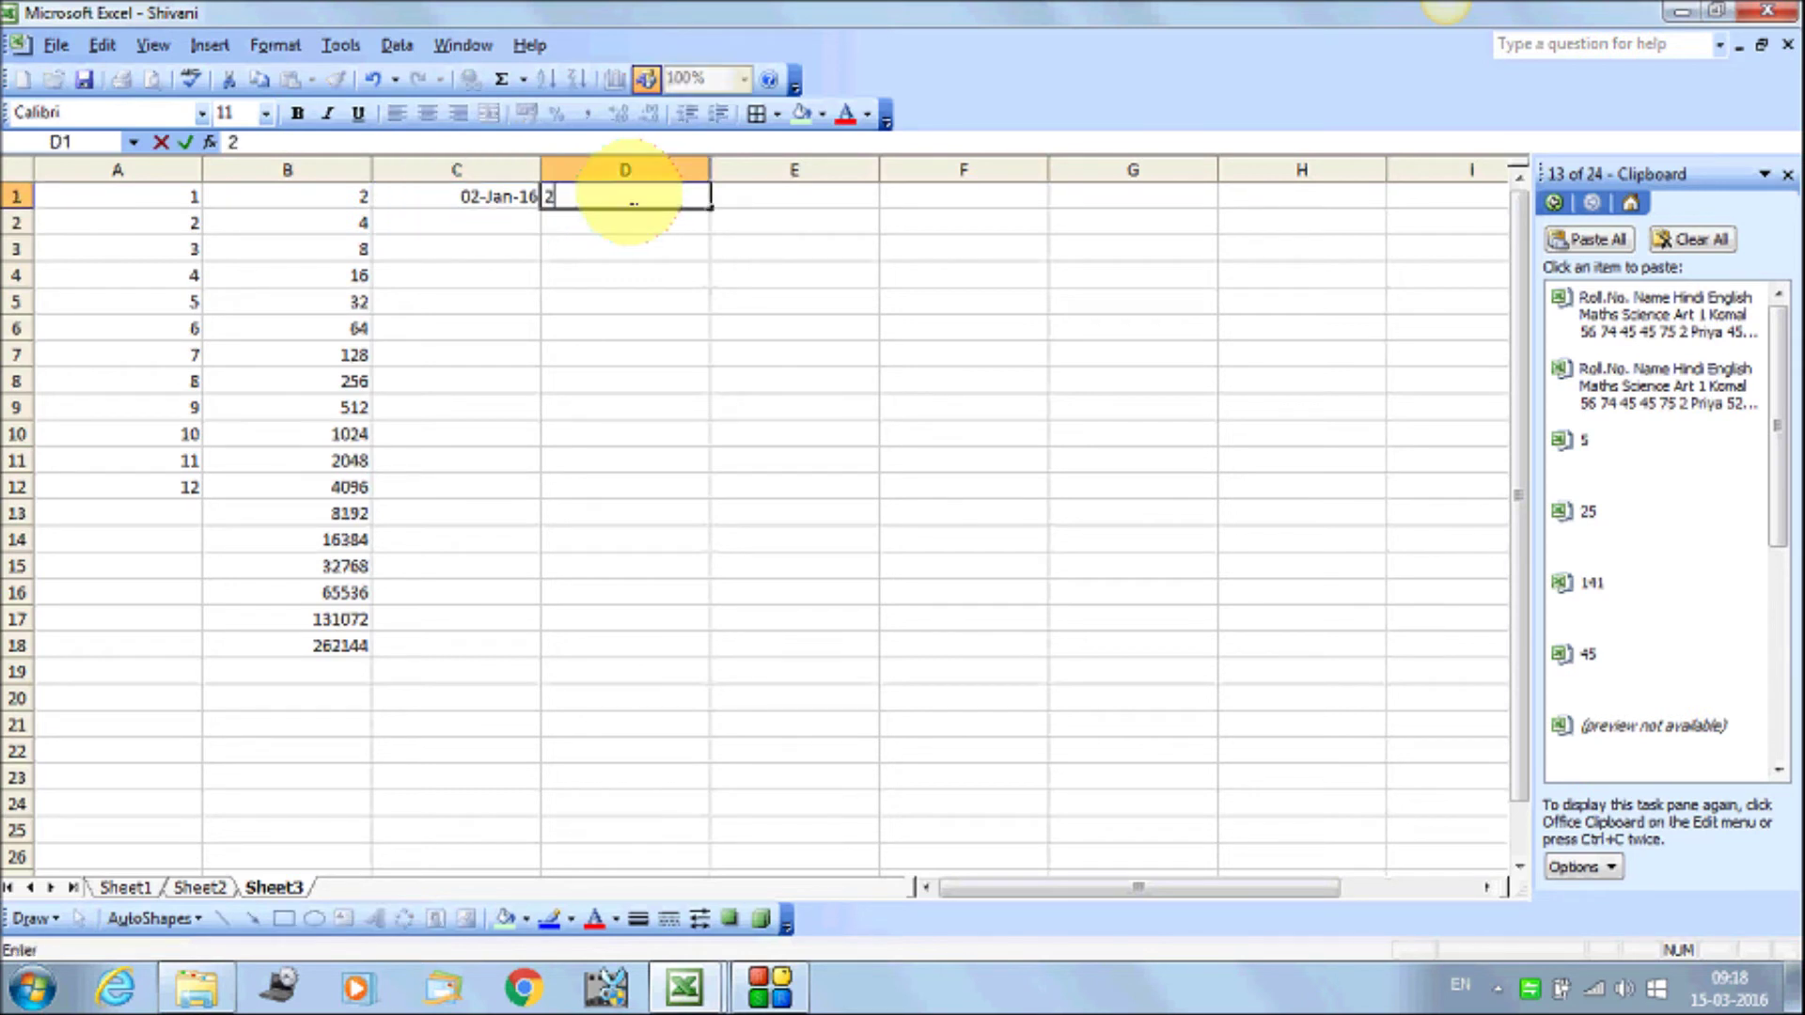
{"action": "type", "text": "-jan-2016"}
{"action": "key", "text": "Return"}
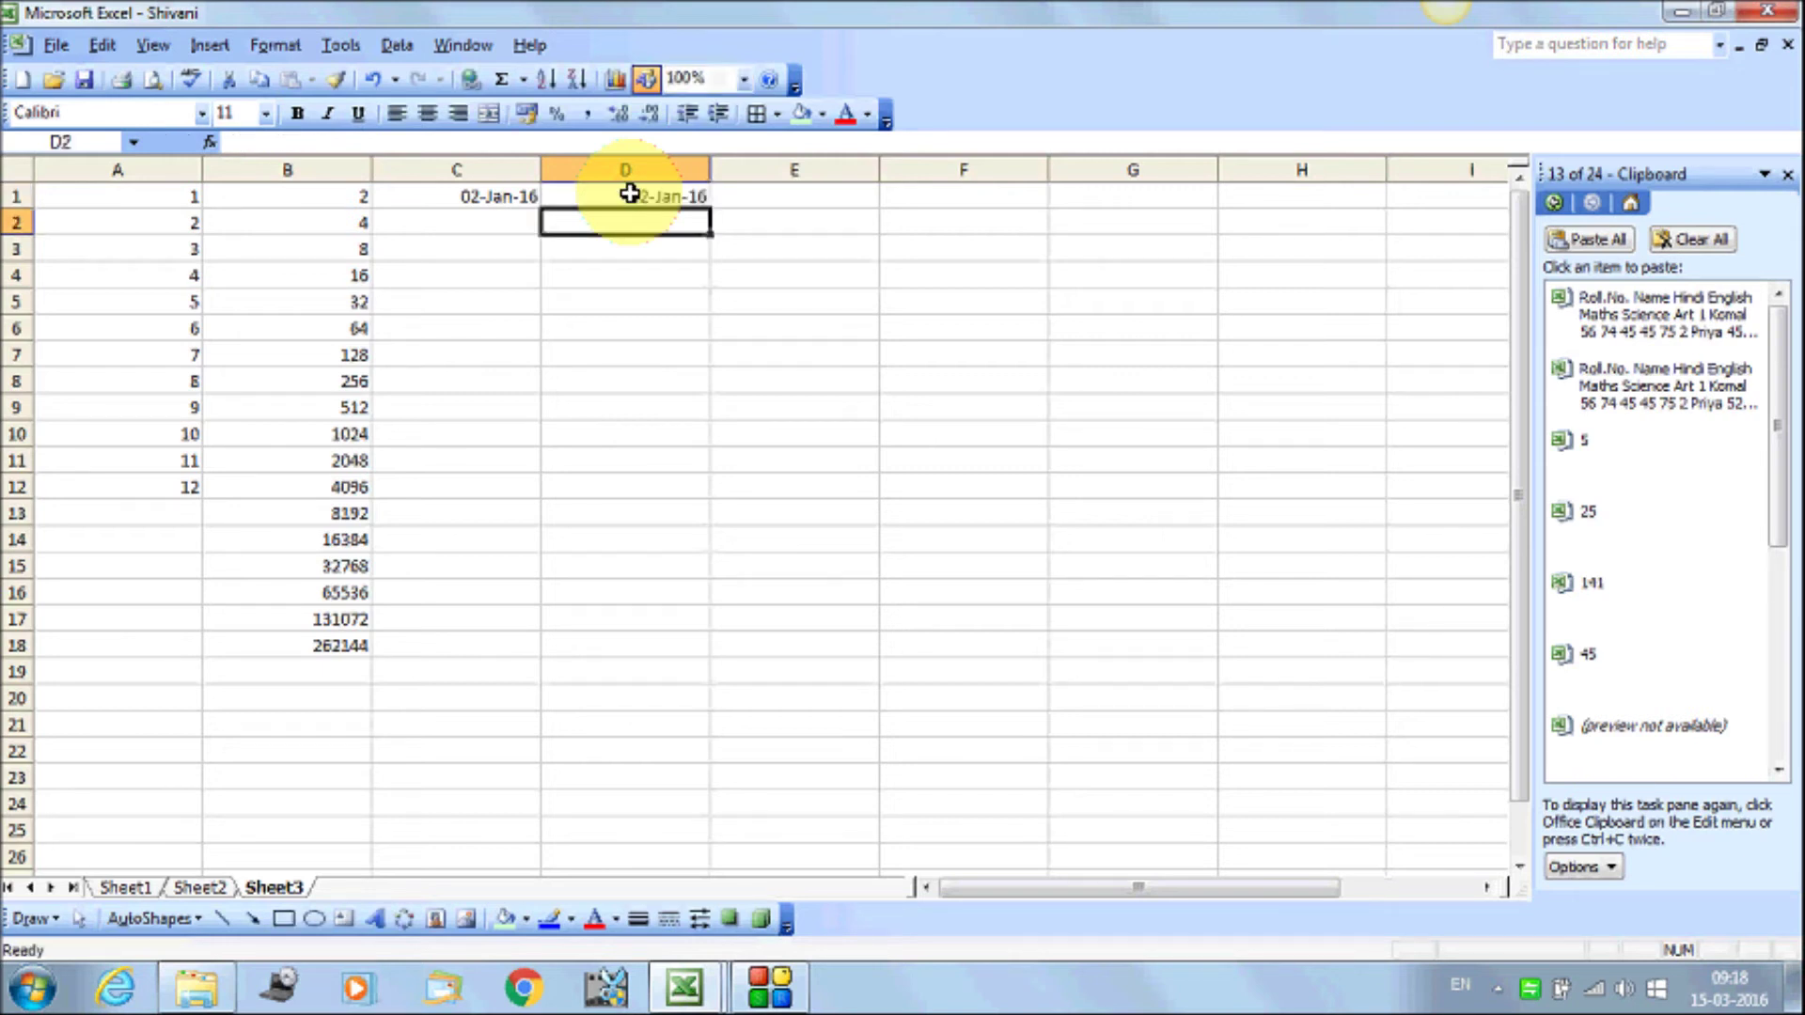
Enter the same date 2-jan-2016 into E1 and F1
{"action": "key", "text": "Right"}
{"action": "key", "text": "Up"}
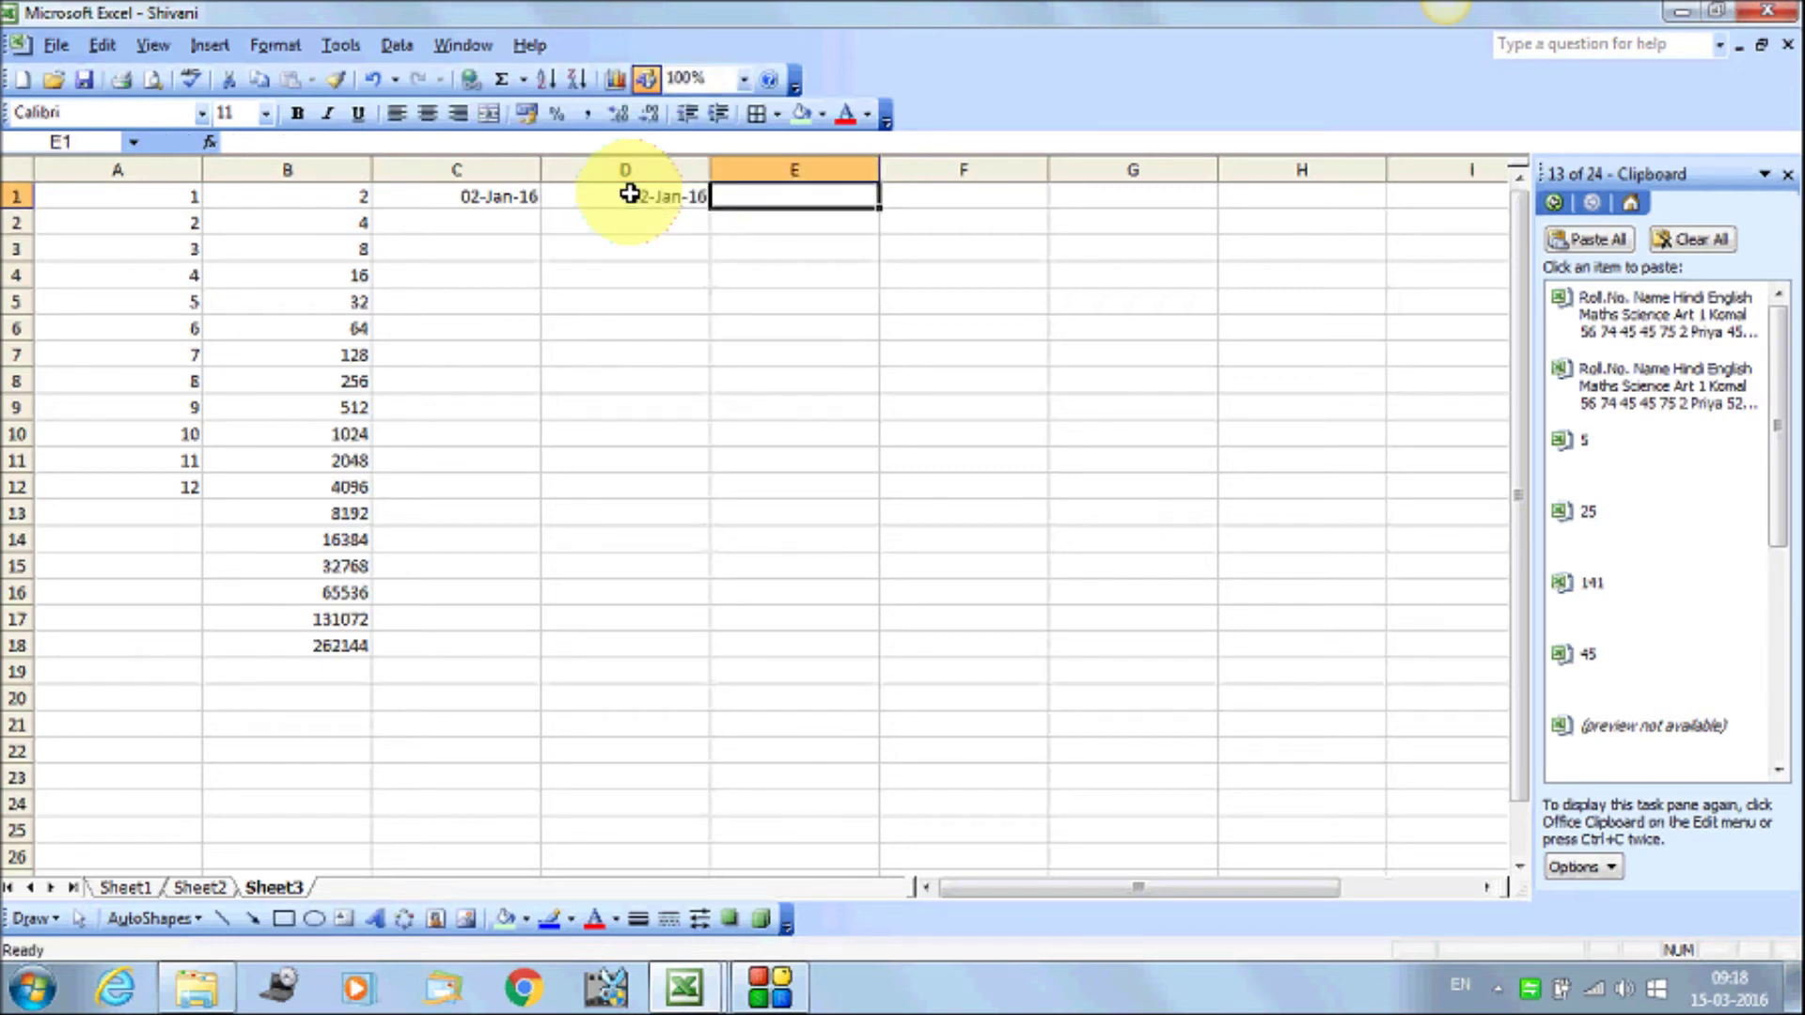
{"action": "type", "text": "2-jan-"}
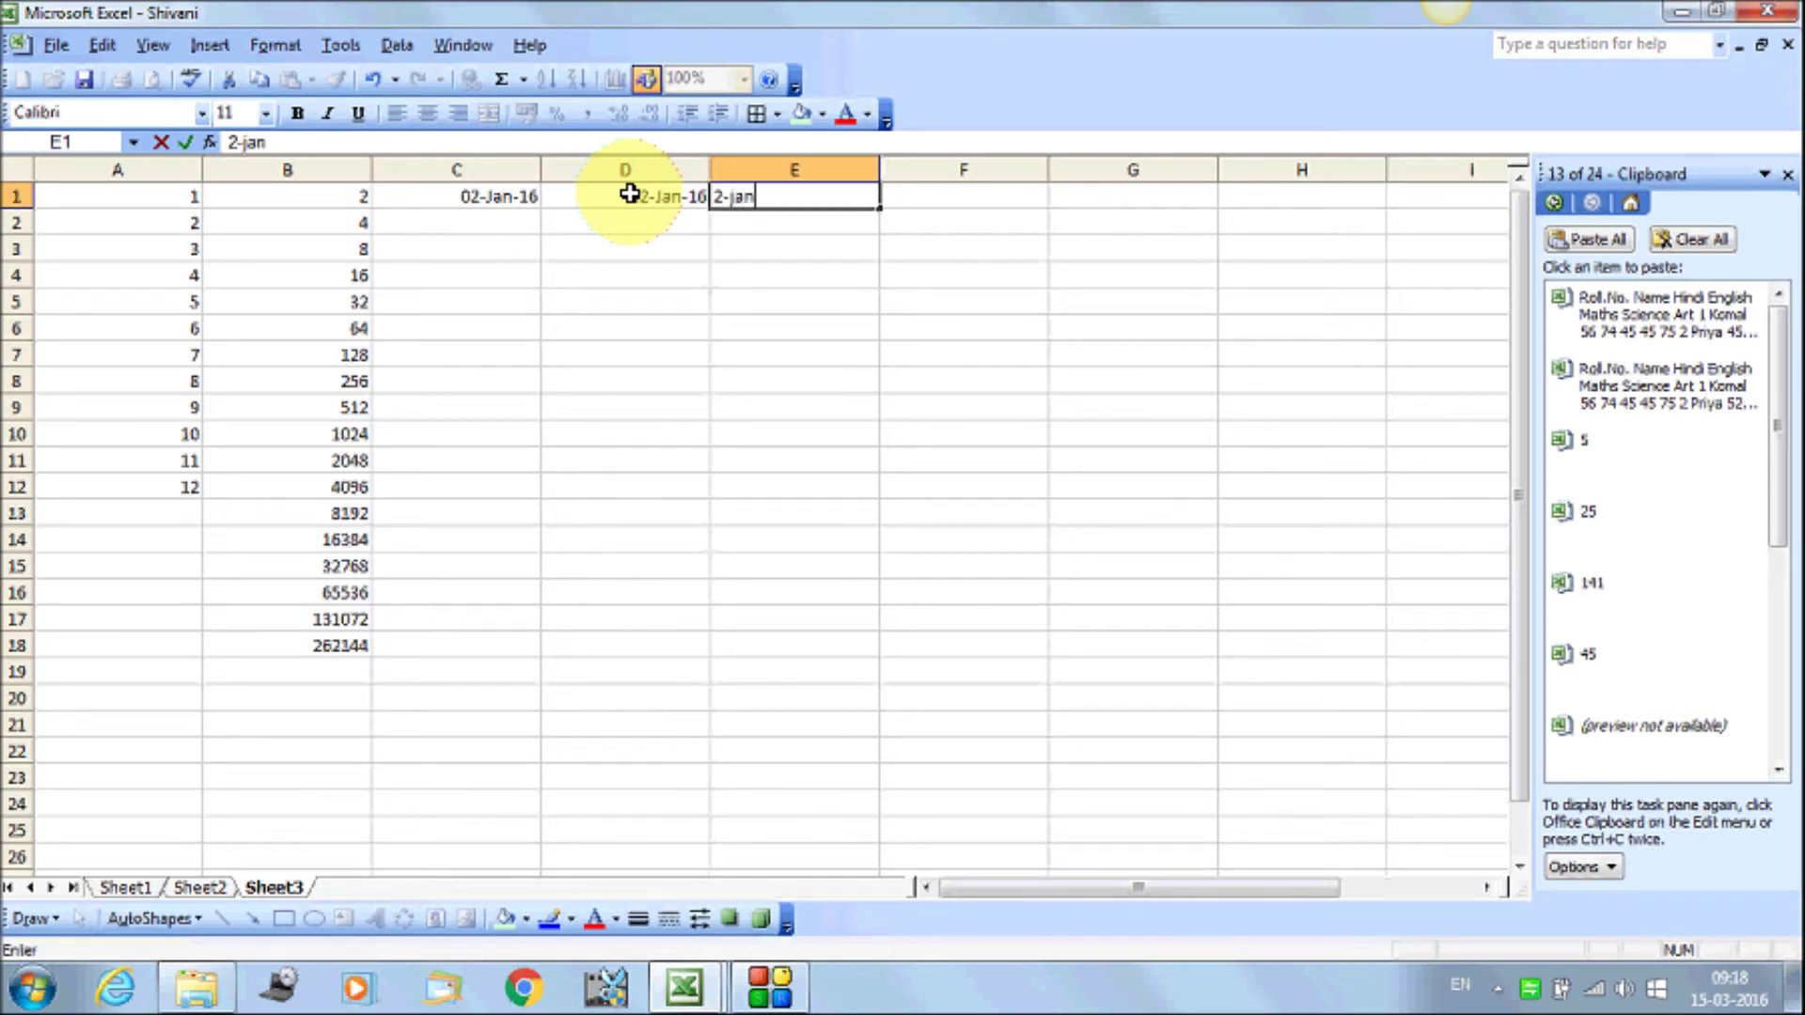
{"action": "type", "text": "2016"}
{"action": "key", "text": "Tab"}
{"action": "type", "text": "2"}
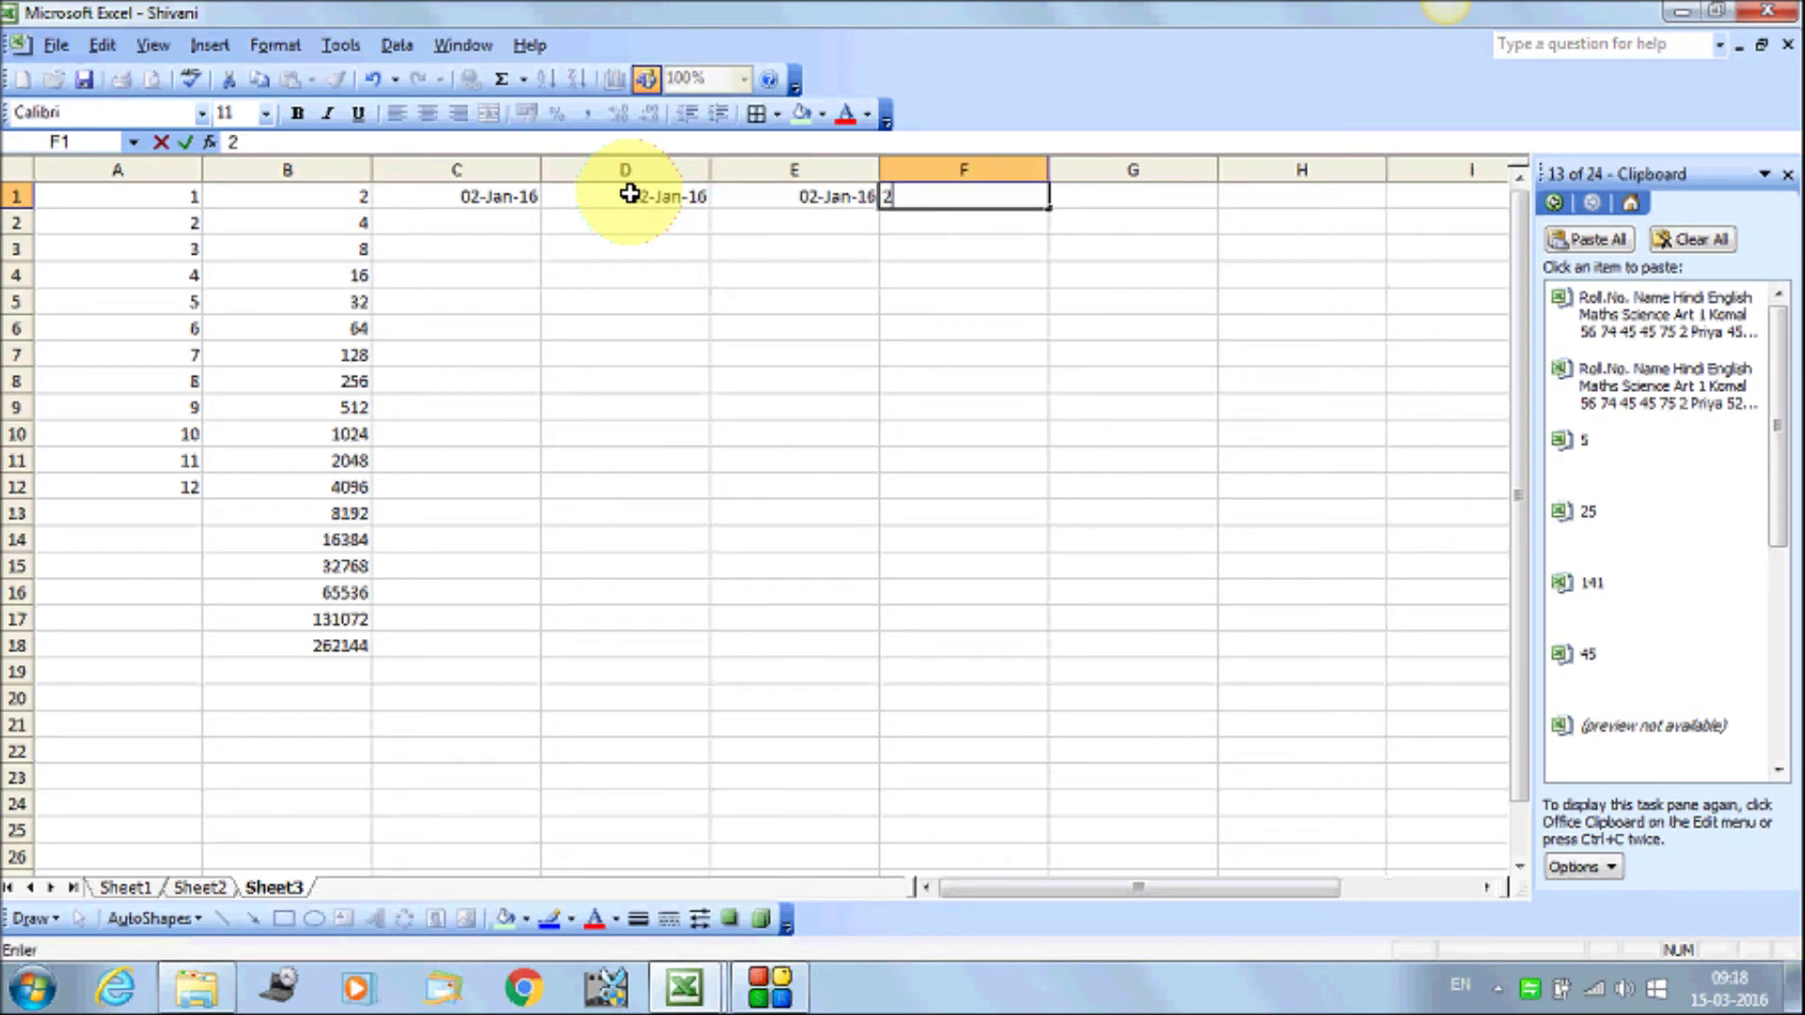
{"action": "type", "text": "-jan-2016"}
{"action": "key", "text": "Return"}
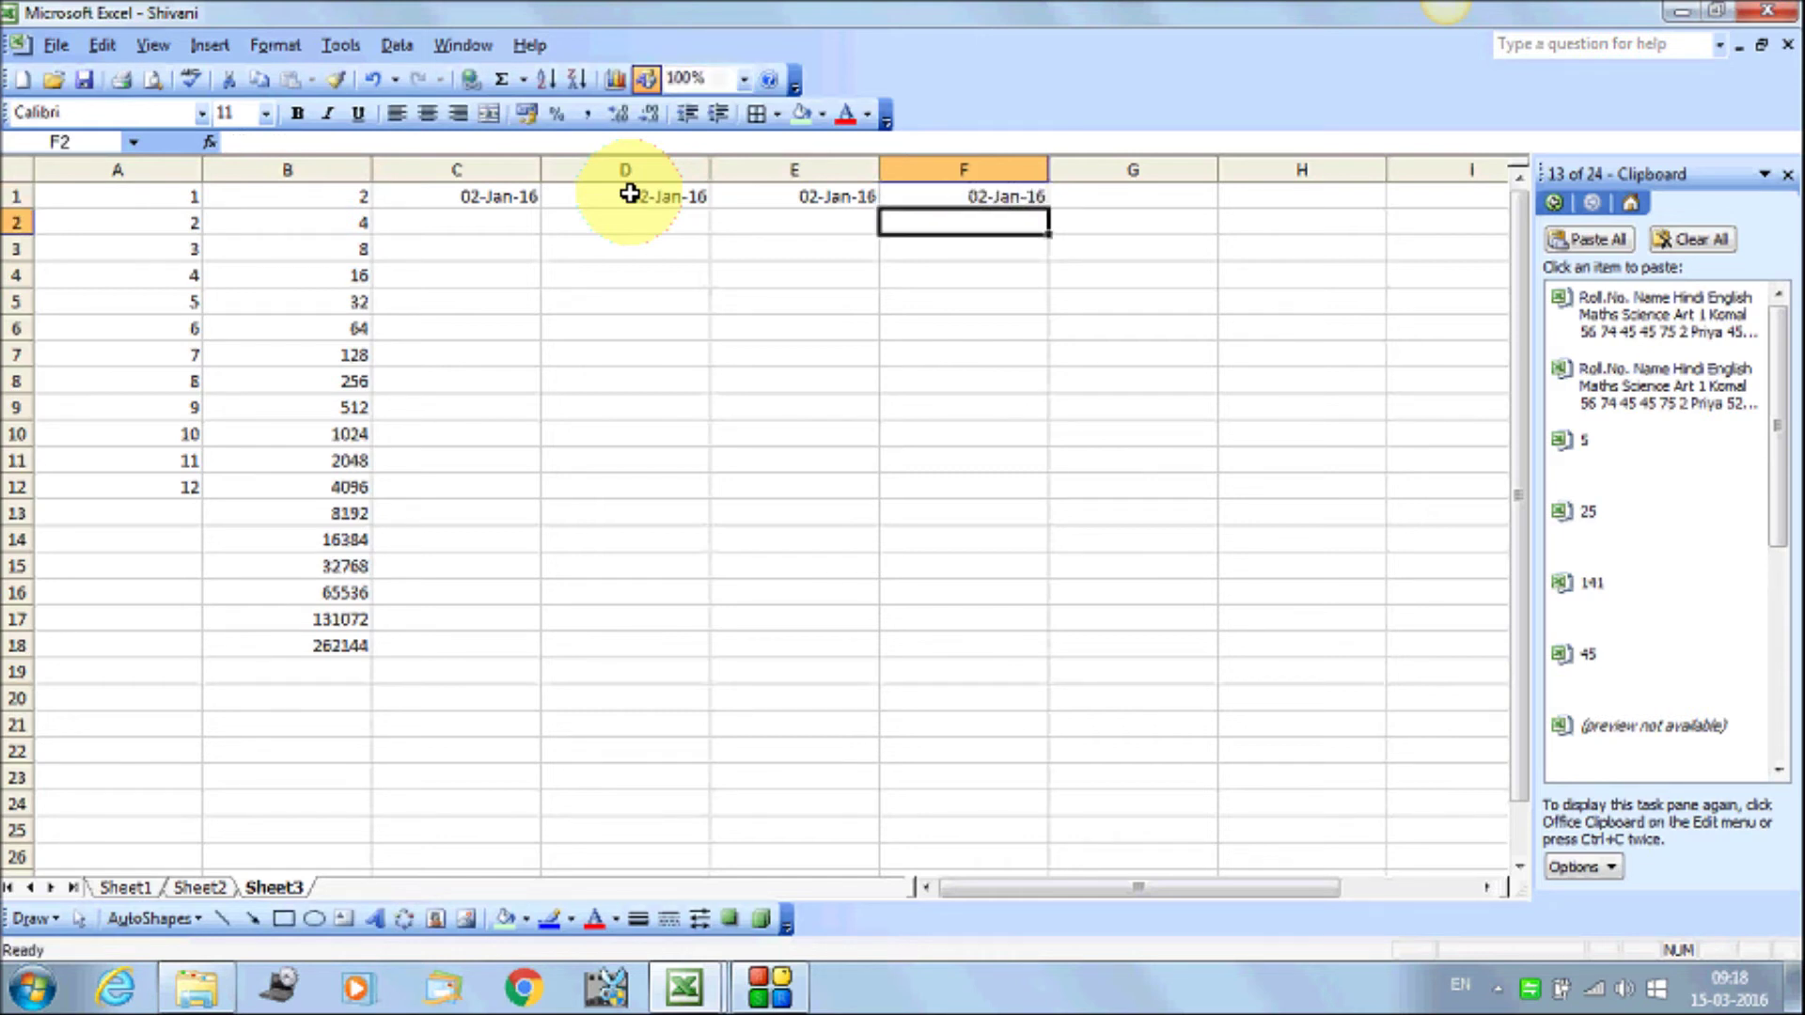
{"action": "left_click", "coordinate": [484, 196]}
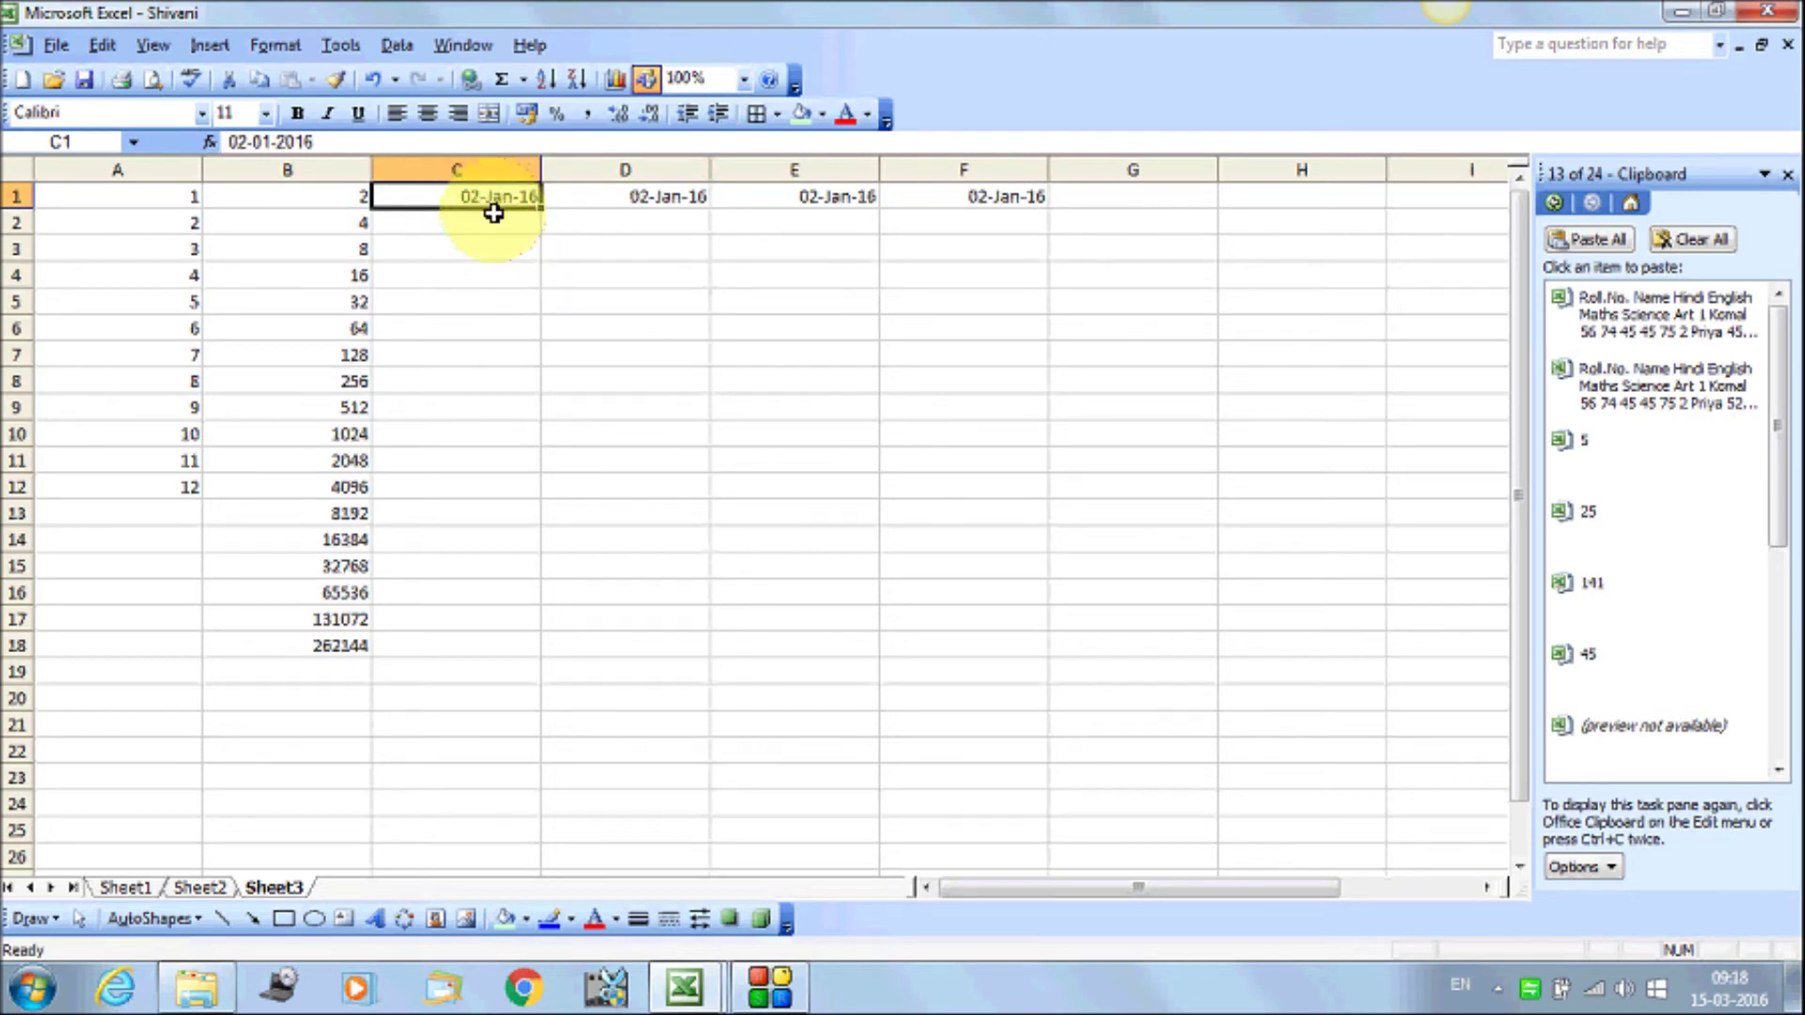
Fill C1:C15 with a daily Date series, step 1, through 16-Jan-16
{"action": "left_click_drag", "start_coordinate": [491, 198], "coordinate": [454, 565]}
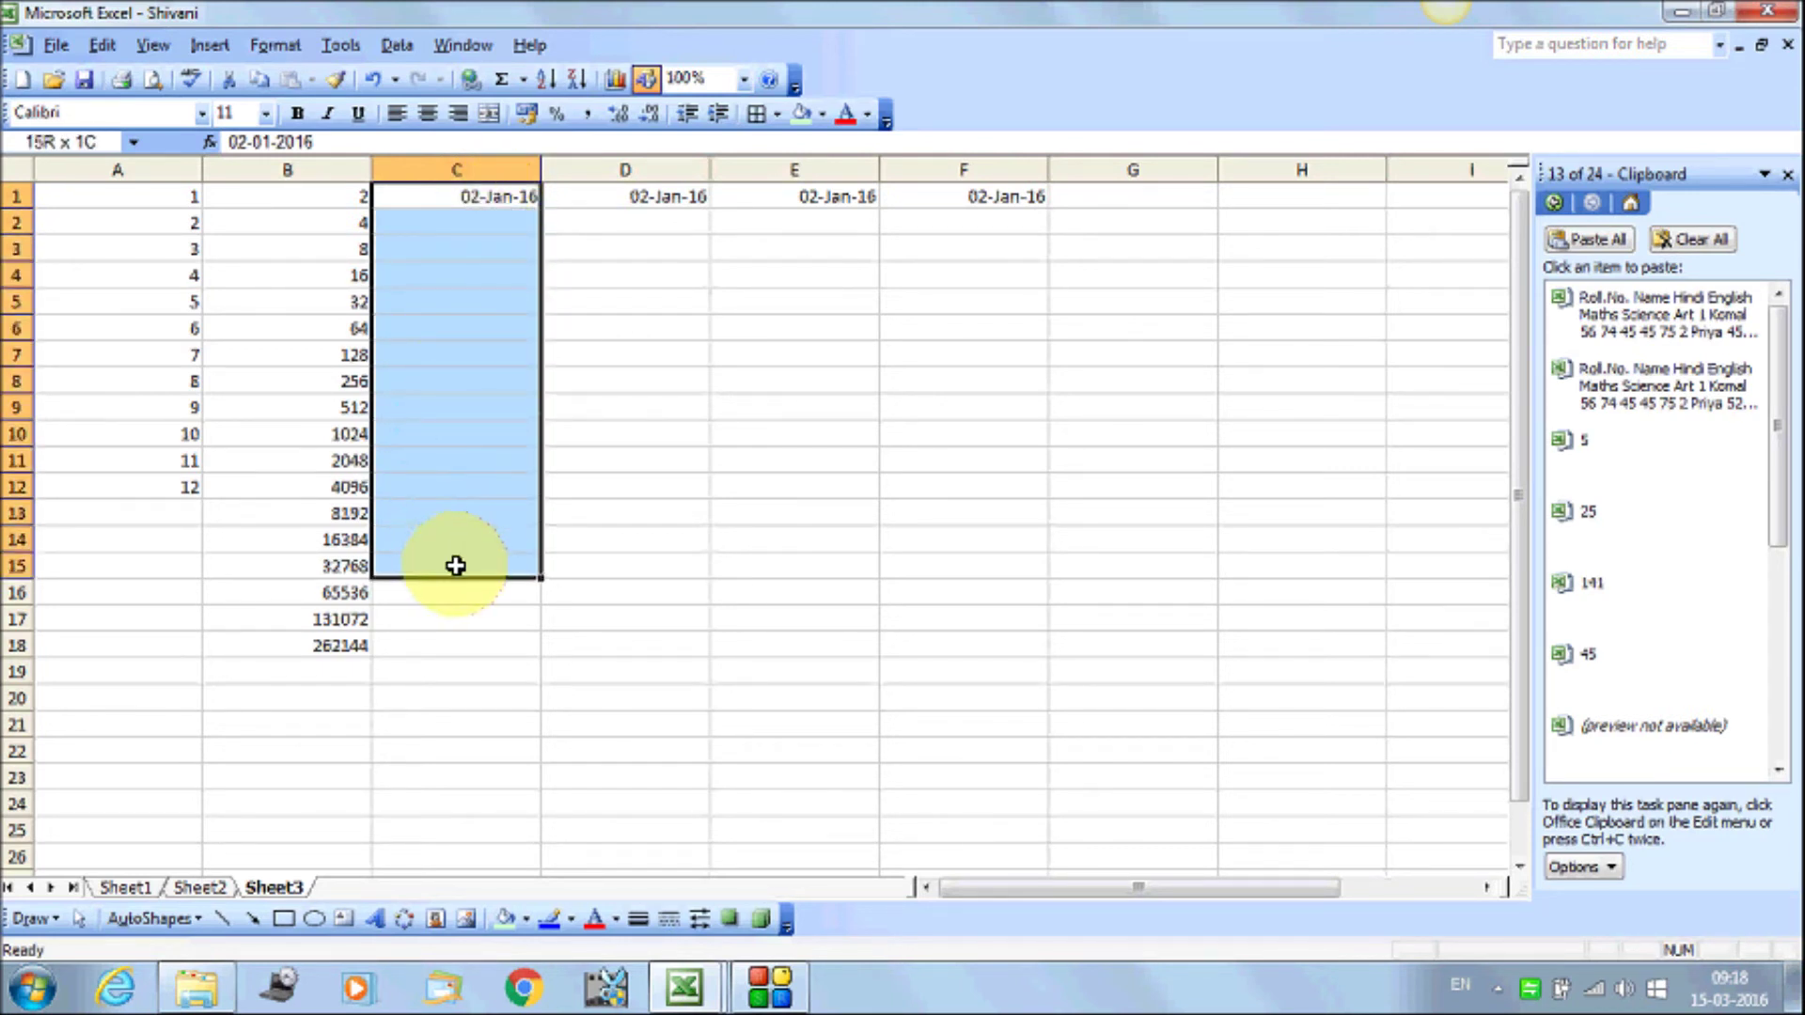
{"action": "left_click", "coordinate": [99, 46]}
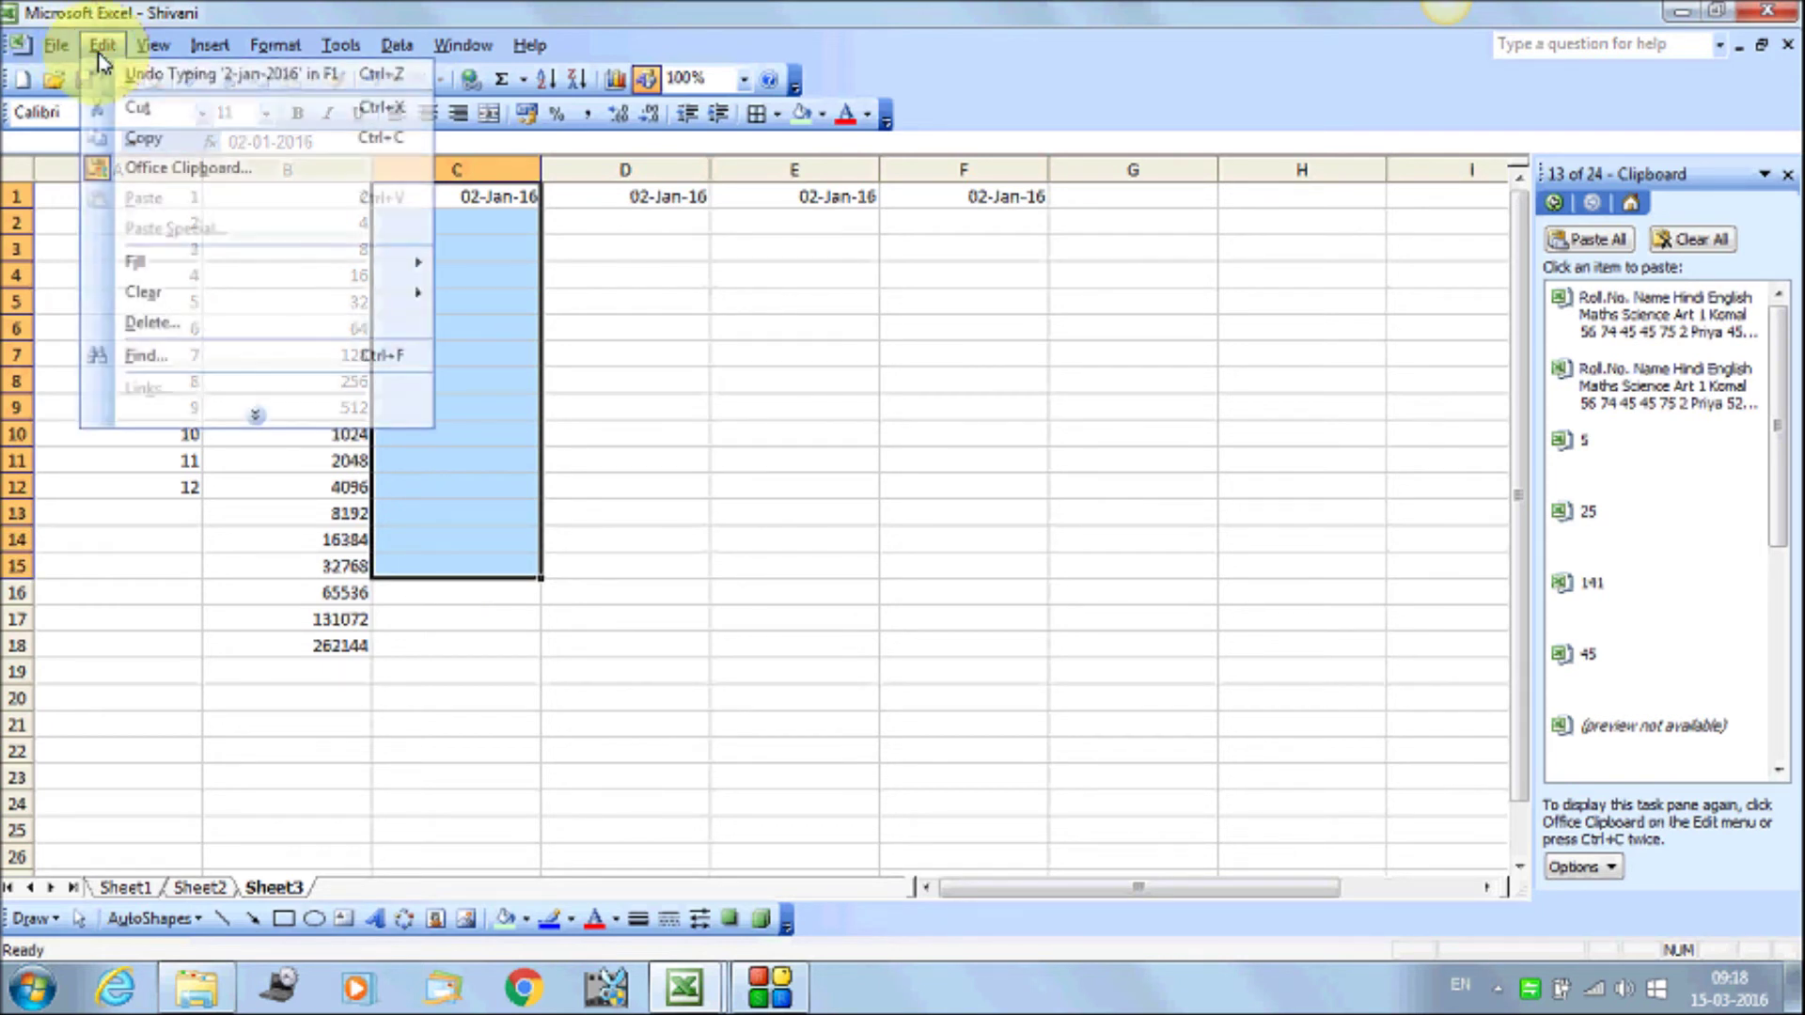
{"action": "left_click", "coordinate": [254, 416]}
{"action": "mouse_move", "coordinate": [254, 323]}
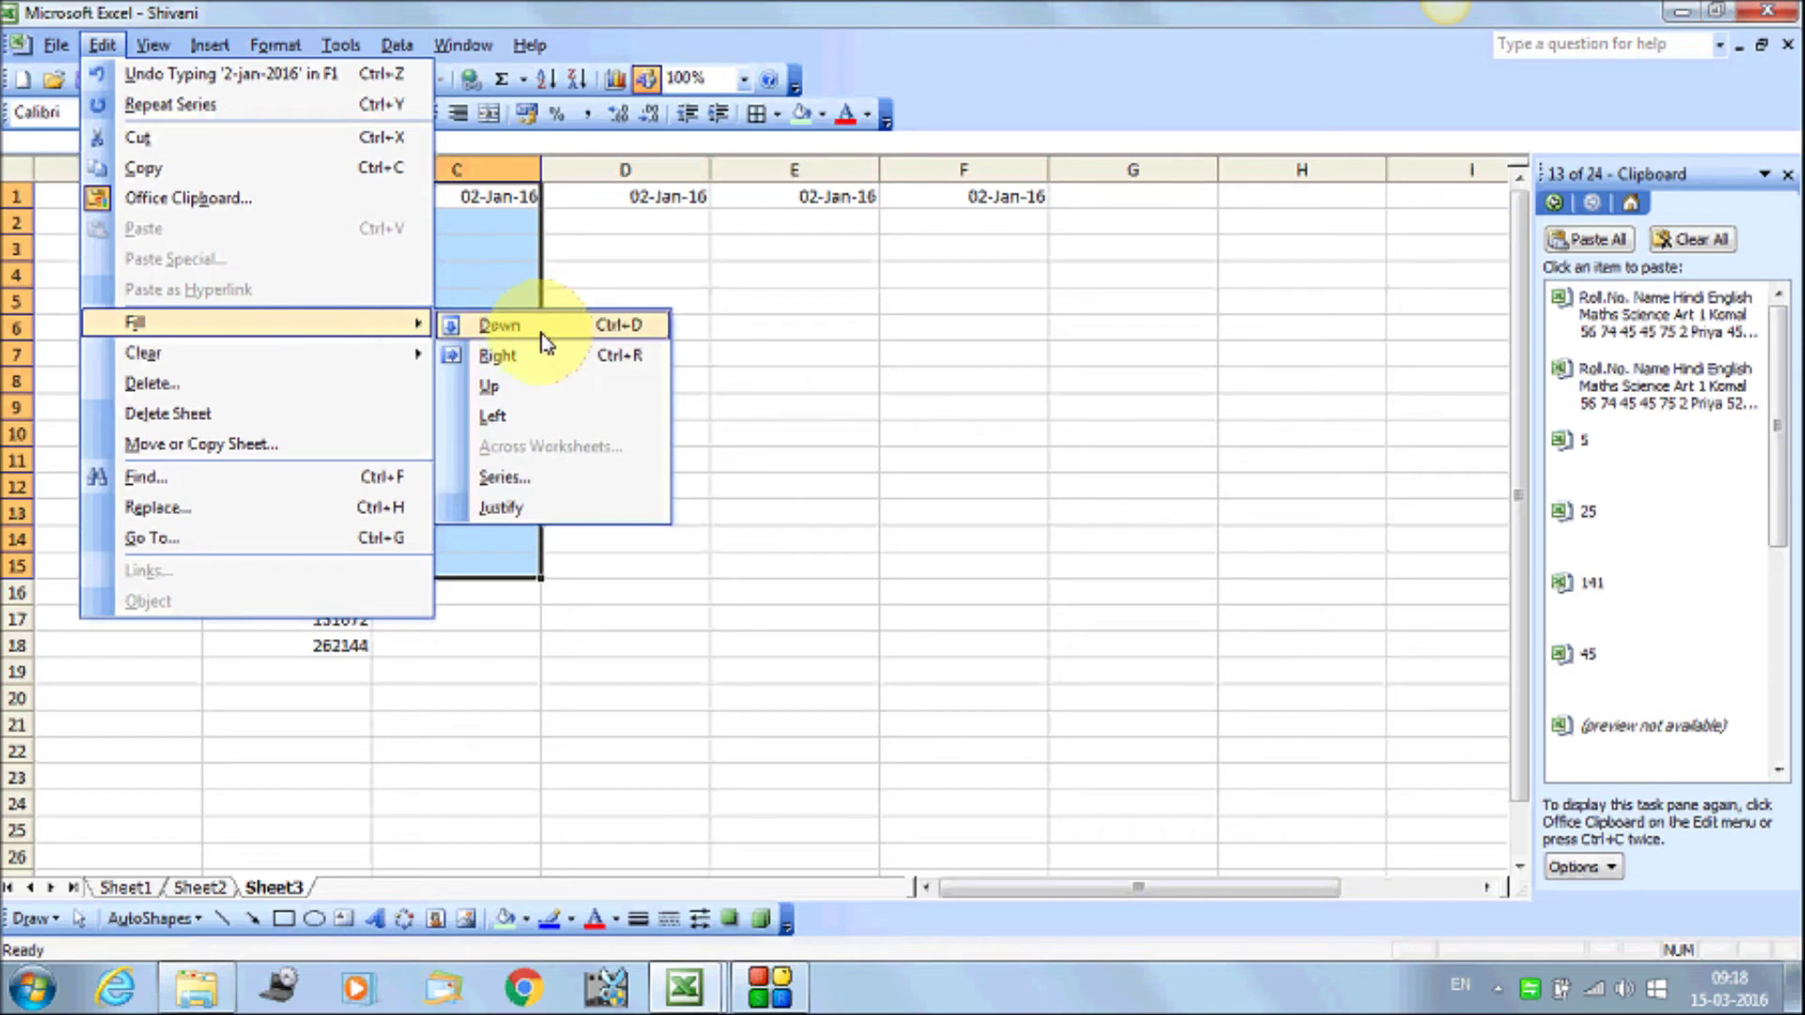
{"action": "left_click", "coordinate": [536, 484]}
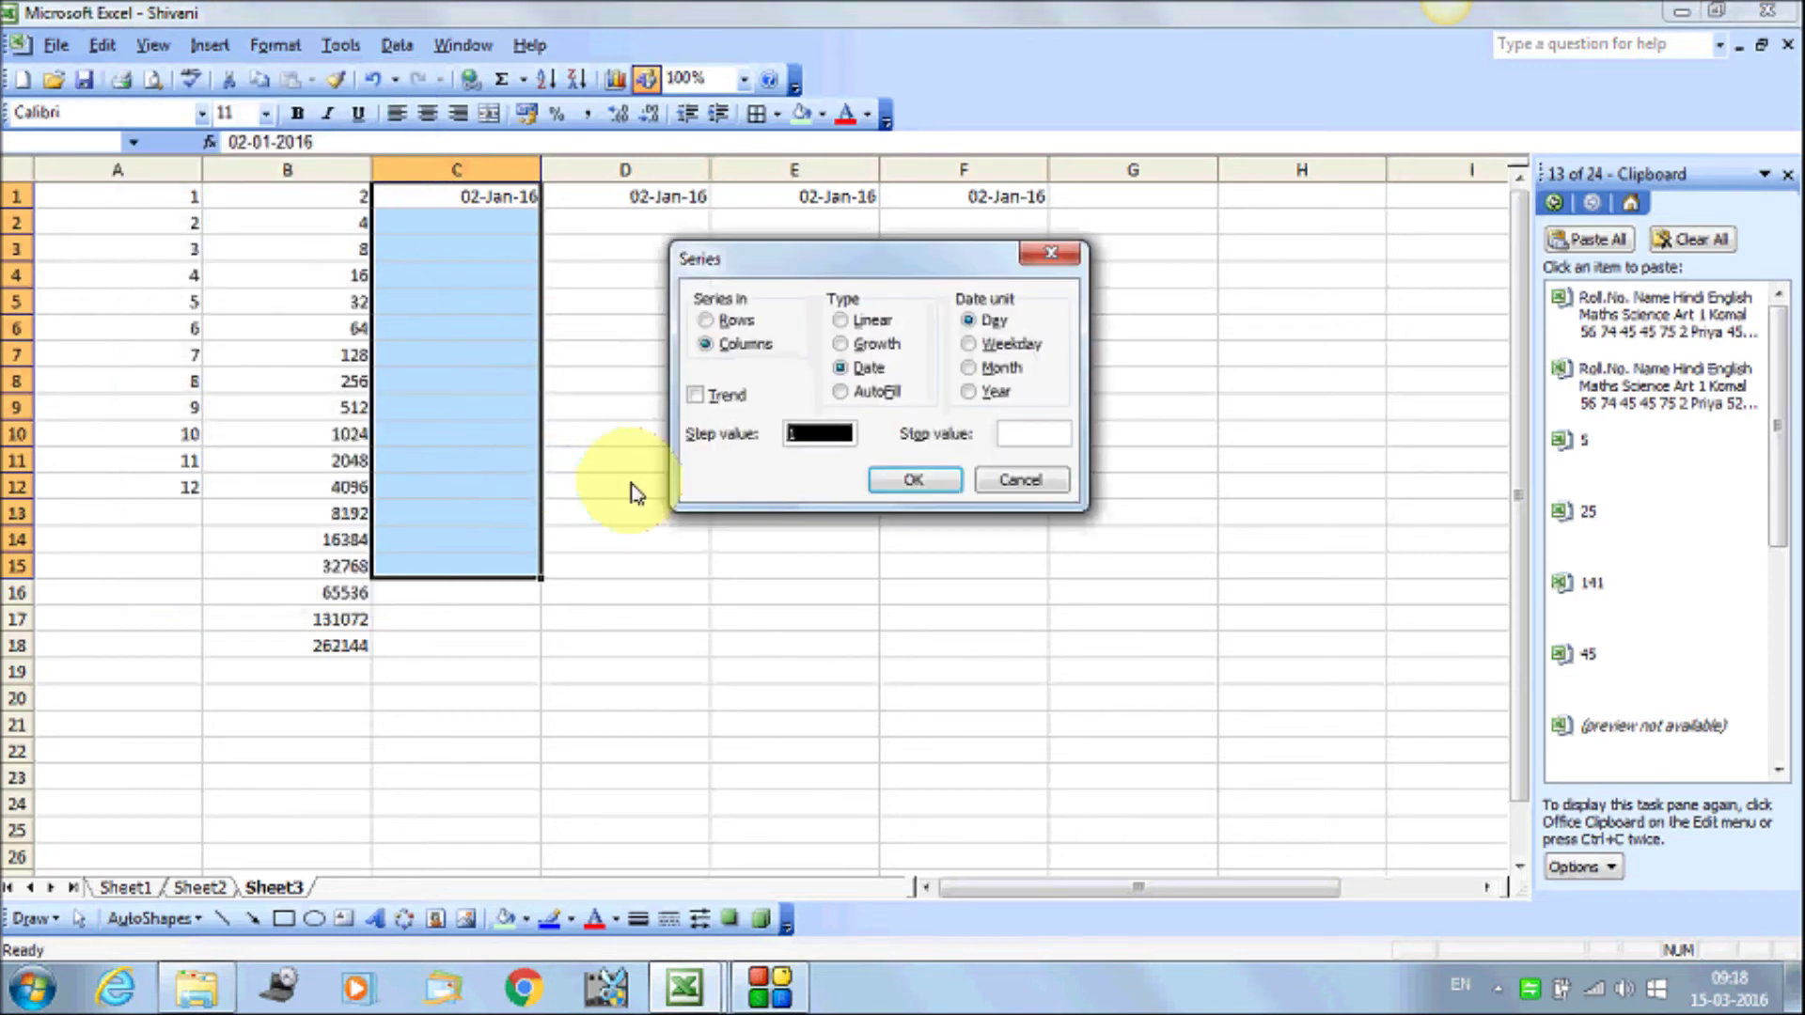
{"action": "left_click", "coordinate": [987, 324]}
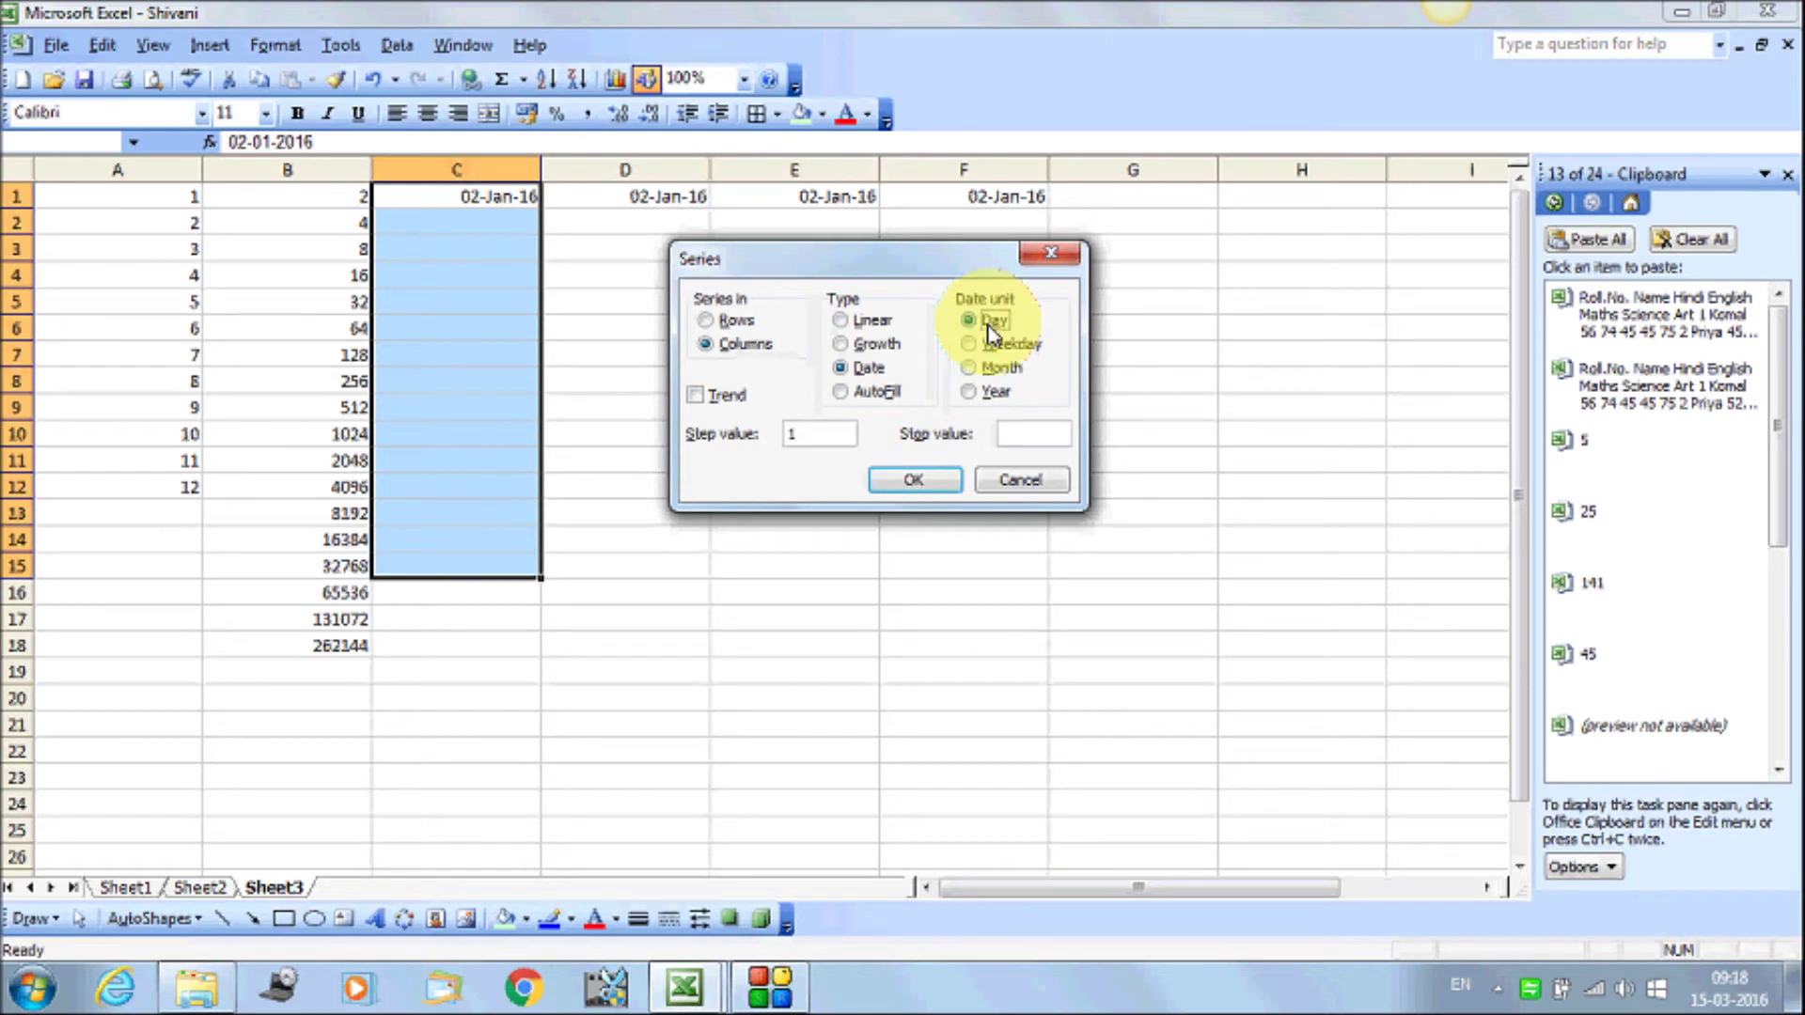
{"action": "left_click", "coordinate": [910, 500]}
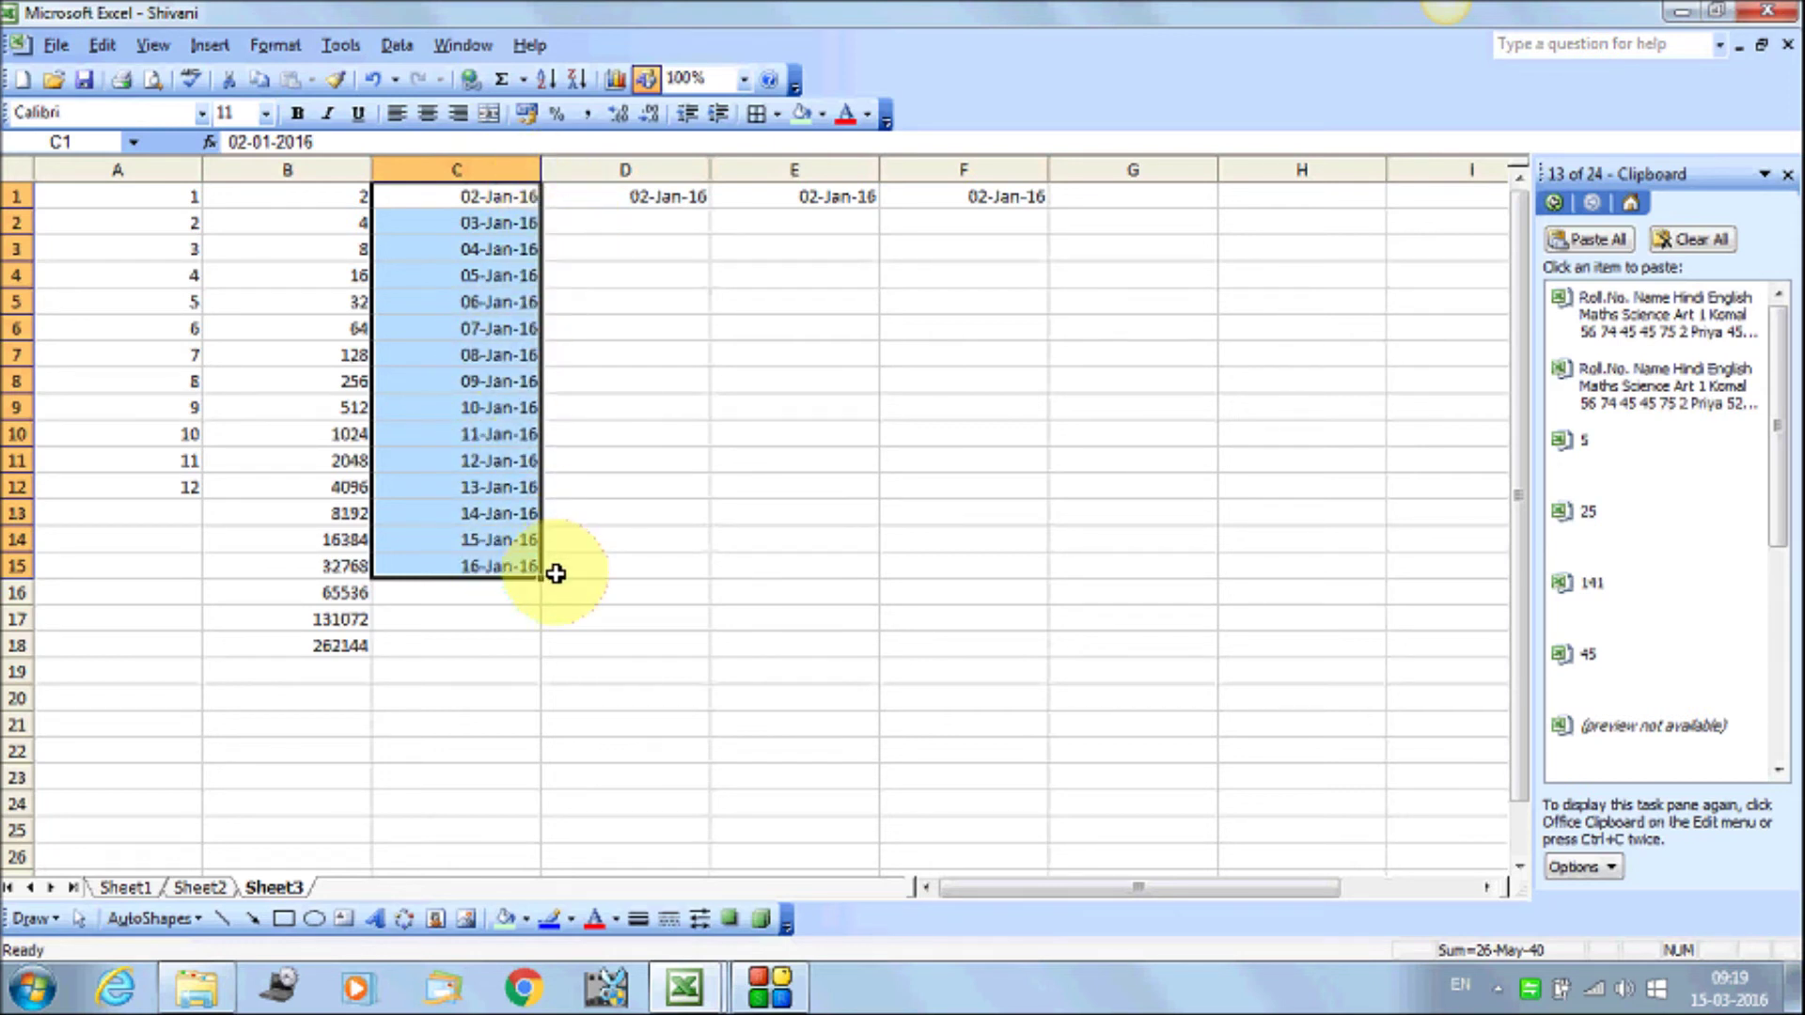
{"action": "left_click_drag", "start_coordinate": [646, 195], "coordinate": [653, 540]}
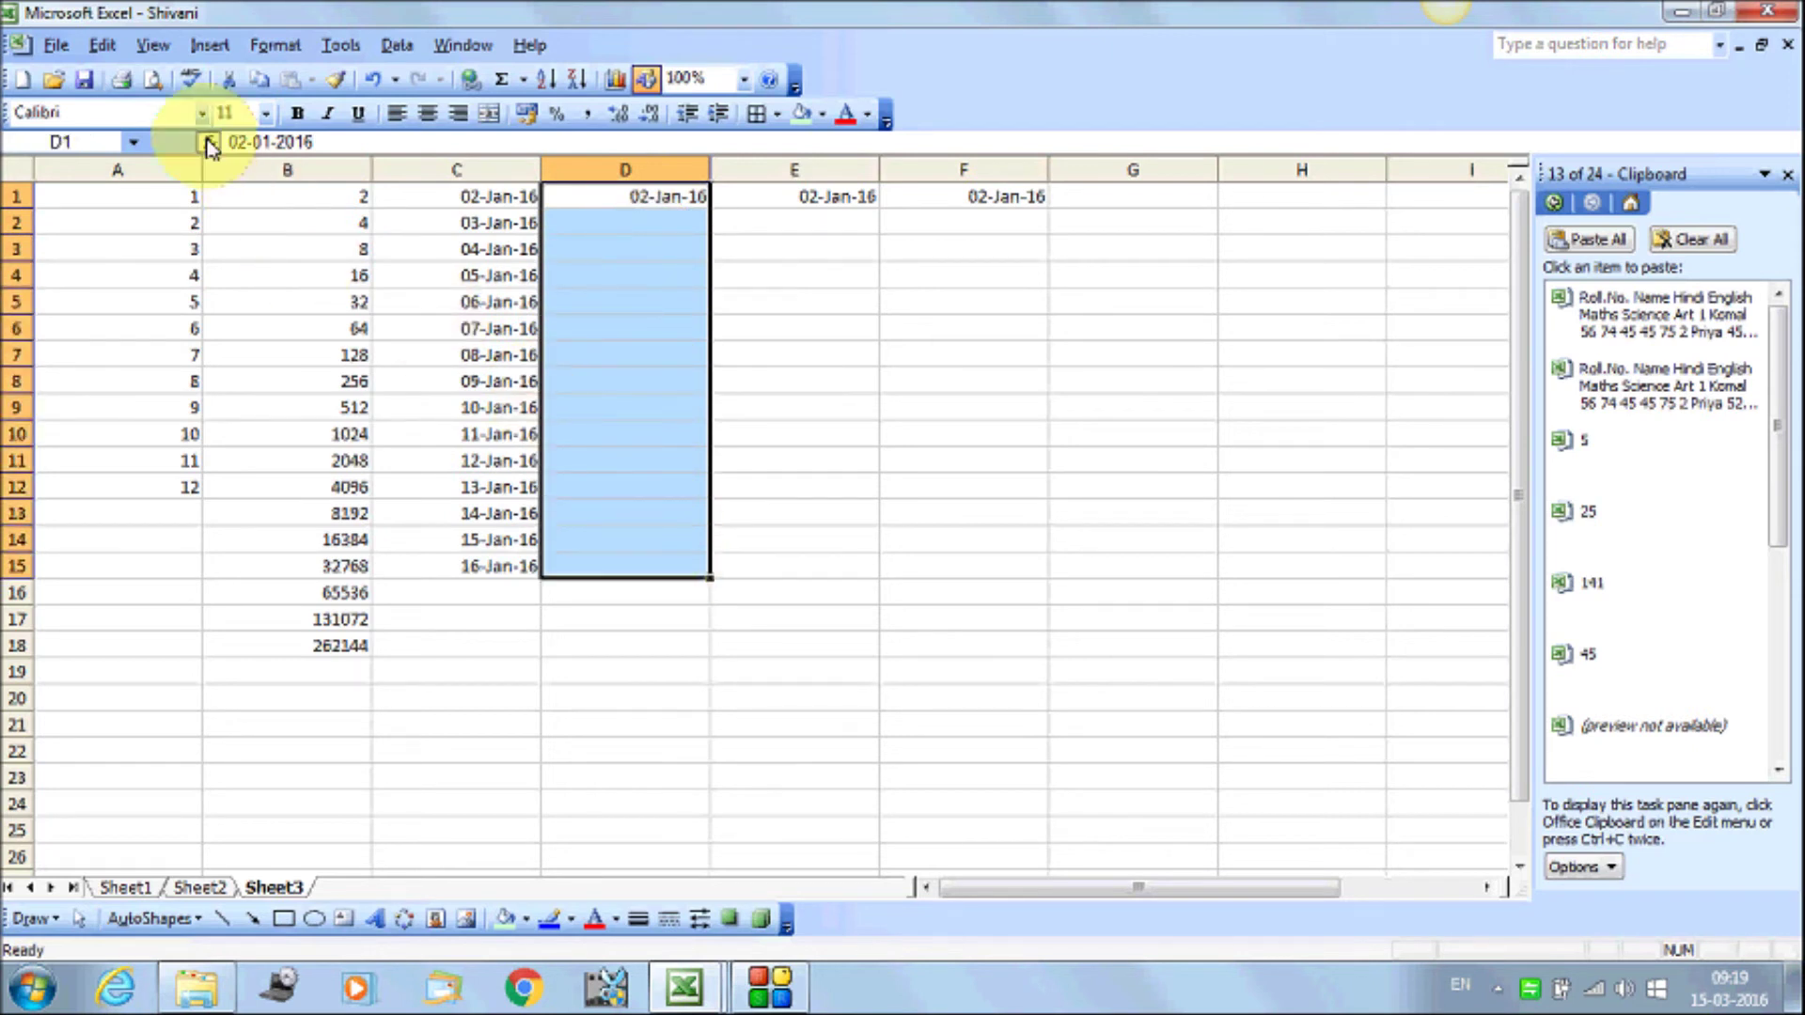
Fill D1:D15 with a Weekday date series ending at 21-Jan-16
{"action": "left_click", "coordinate": [101, 44]}
{"action": "mouse_move", "coordinate": [184, 262]}
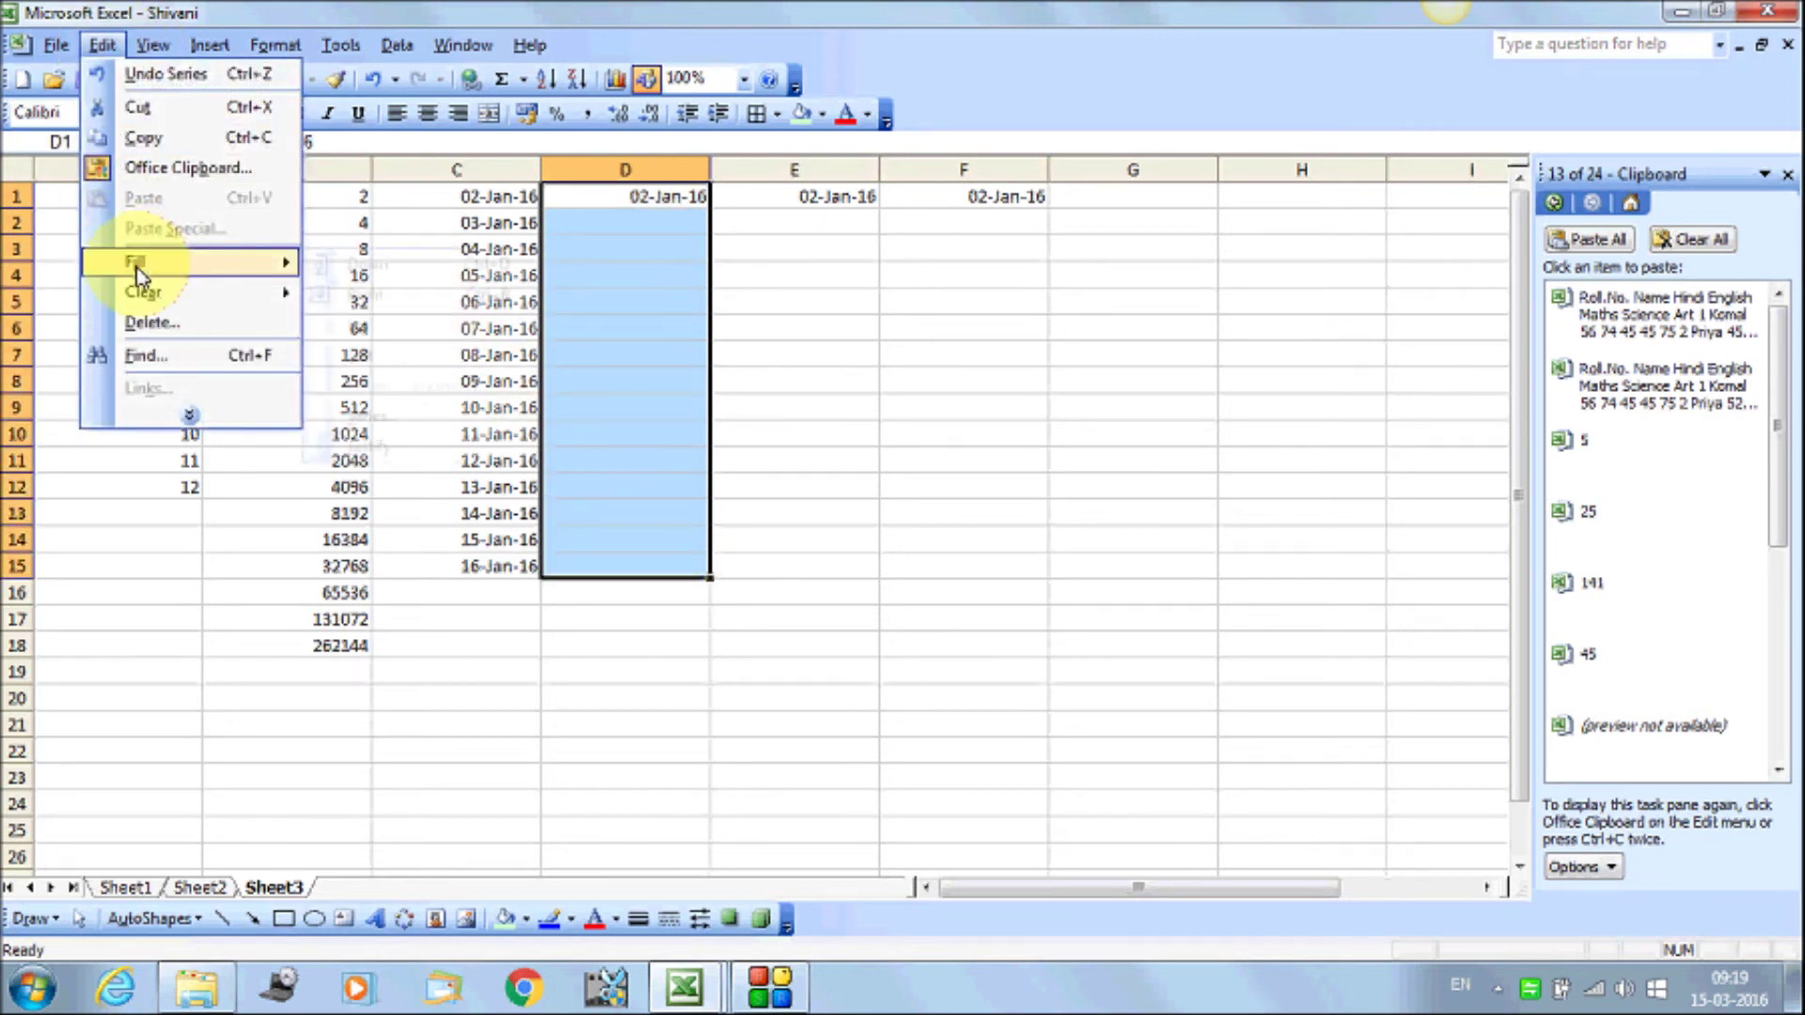
{"action": "left_click", "coordinate": [417, 427]}
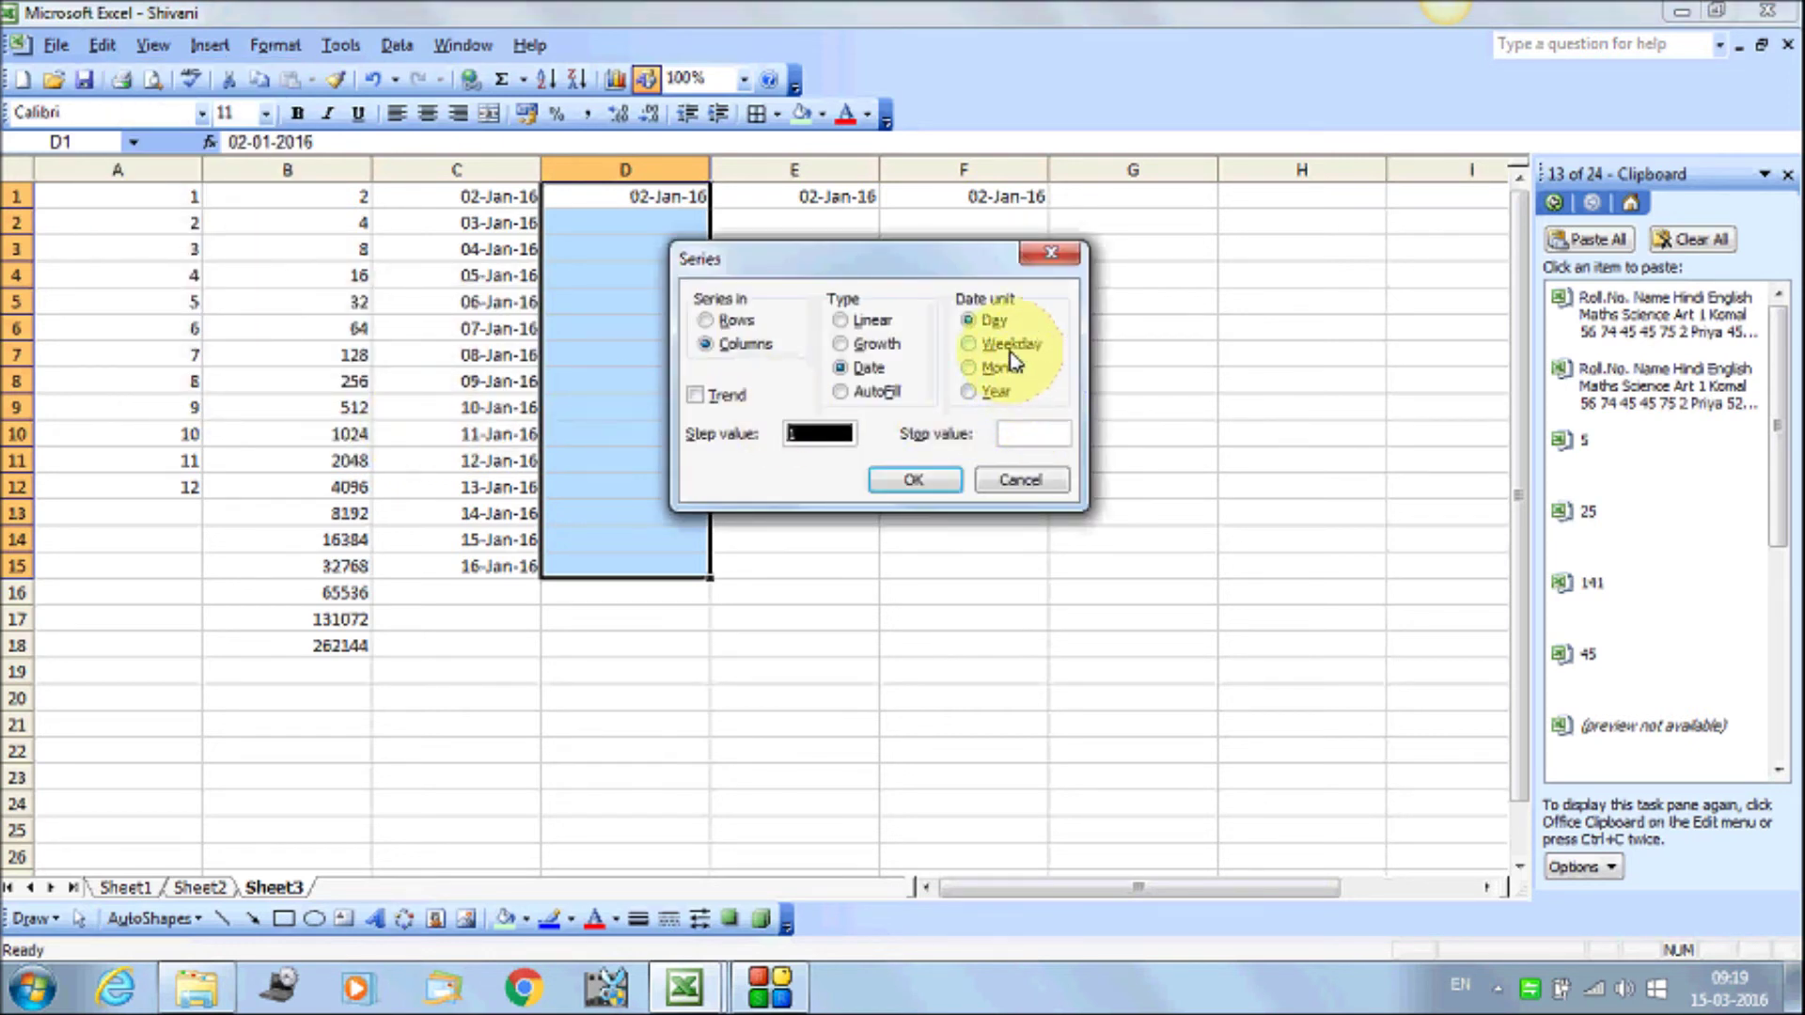
{"action": "left_click", "coordinate": [1011, 344]}
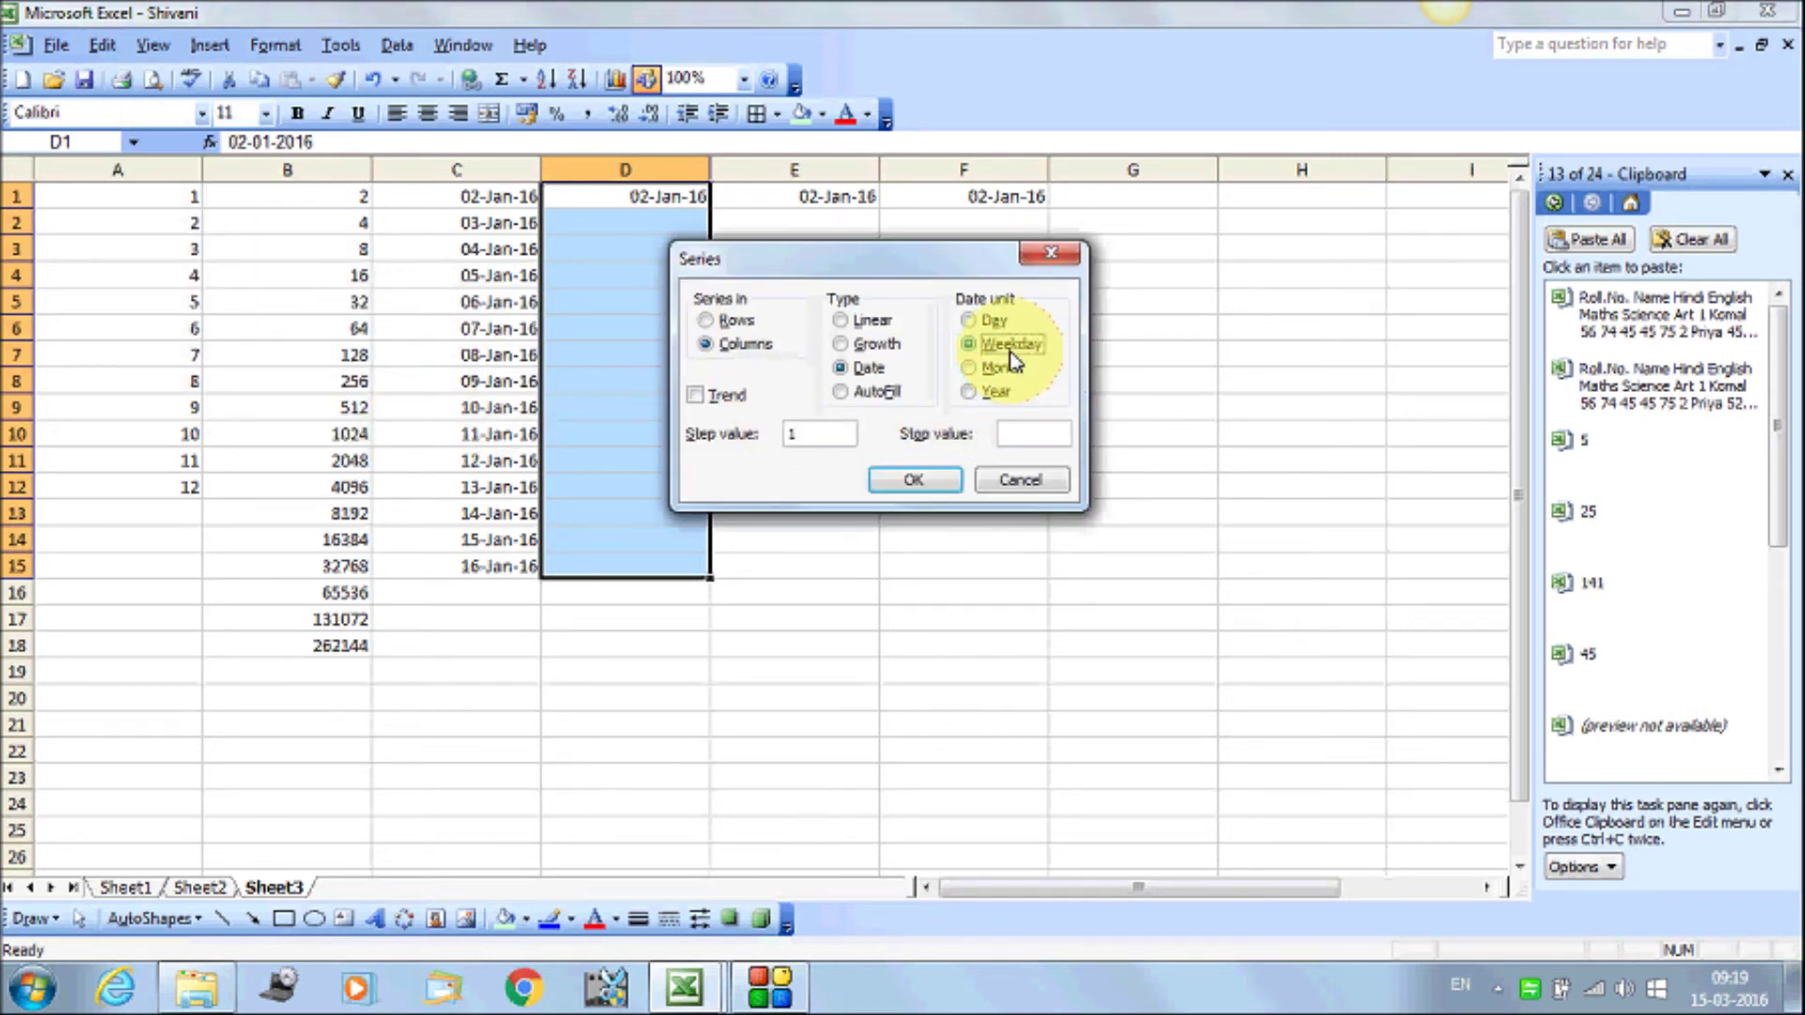
{"action": "left_click", "coordinate": [921, 482]}
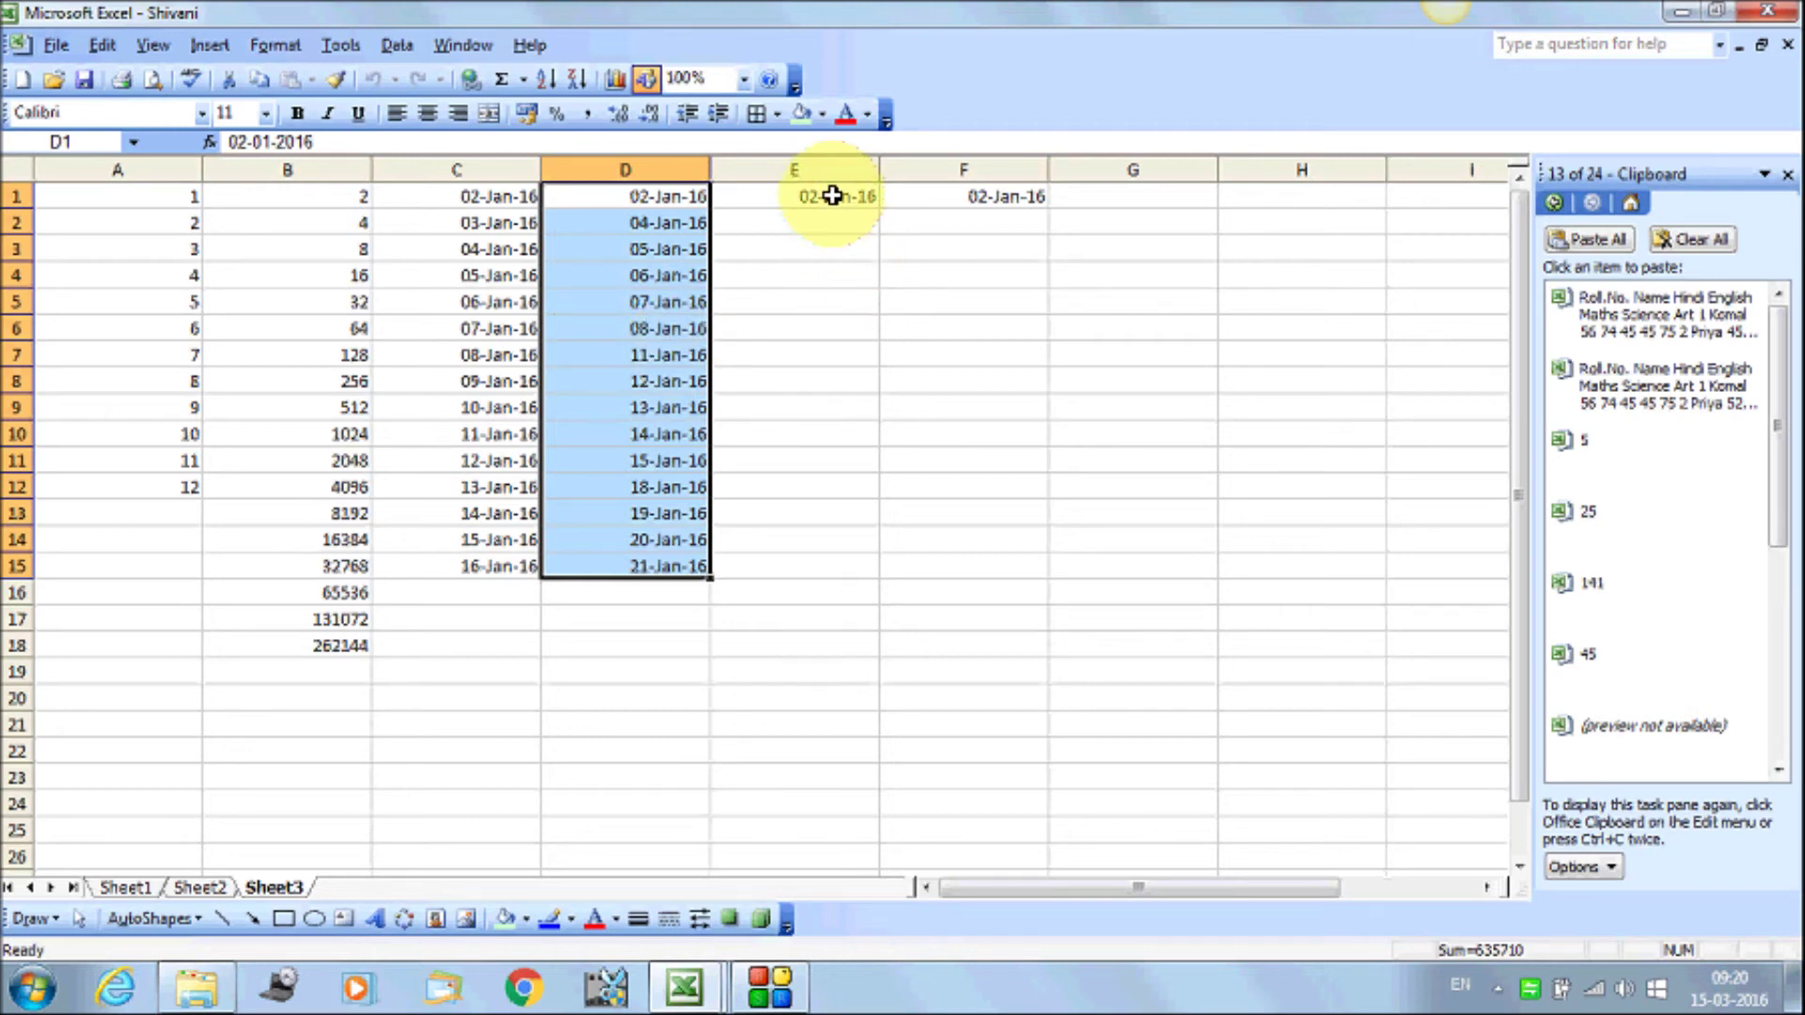
Fill E1:E15 with a Month date series from 02-Jan-16 to 02-Mar-17
{"action": "left_click_drag", "start_coordinate": [827, 199], "coordinate": [840, 574]}
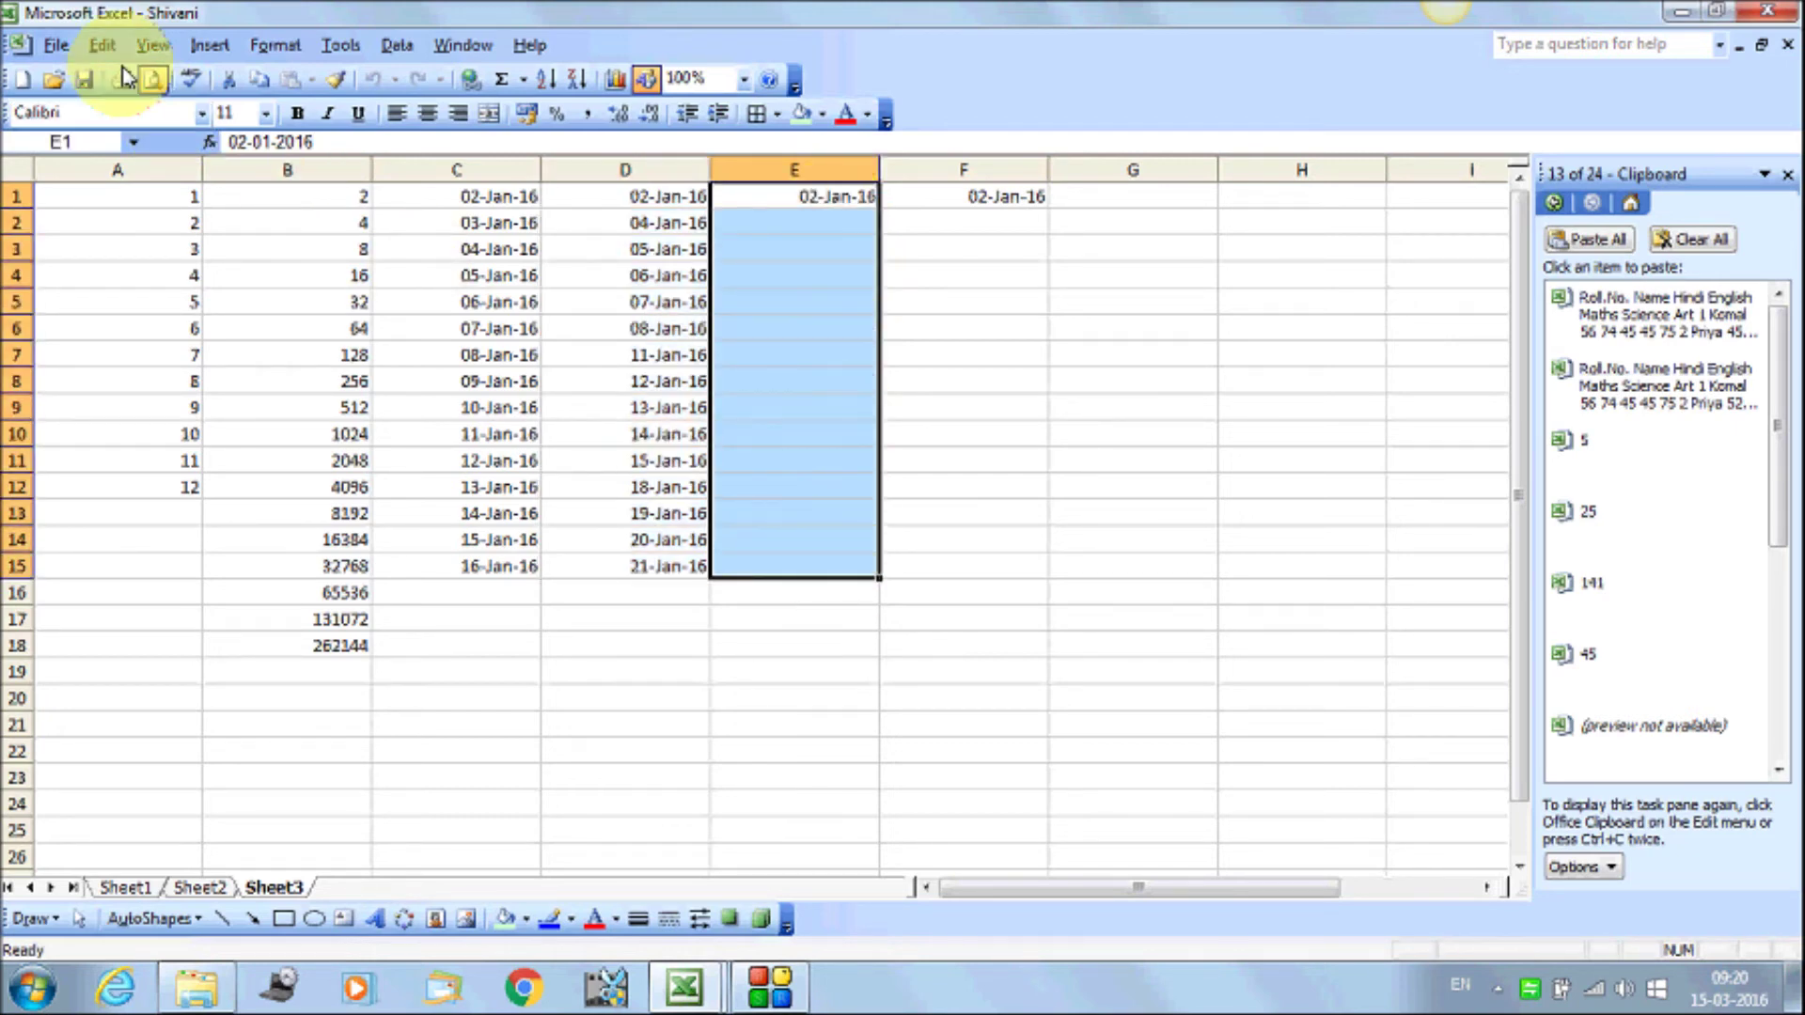
{"action": "left_click", "coordinate": [101, 44]}
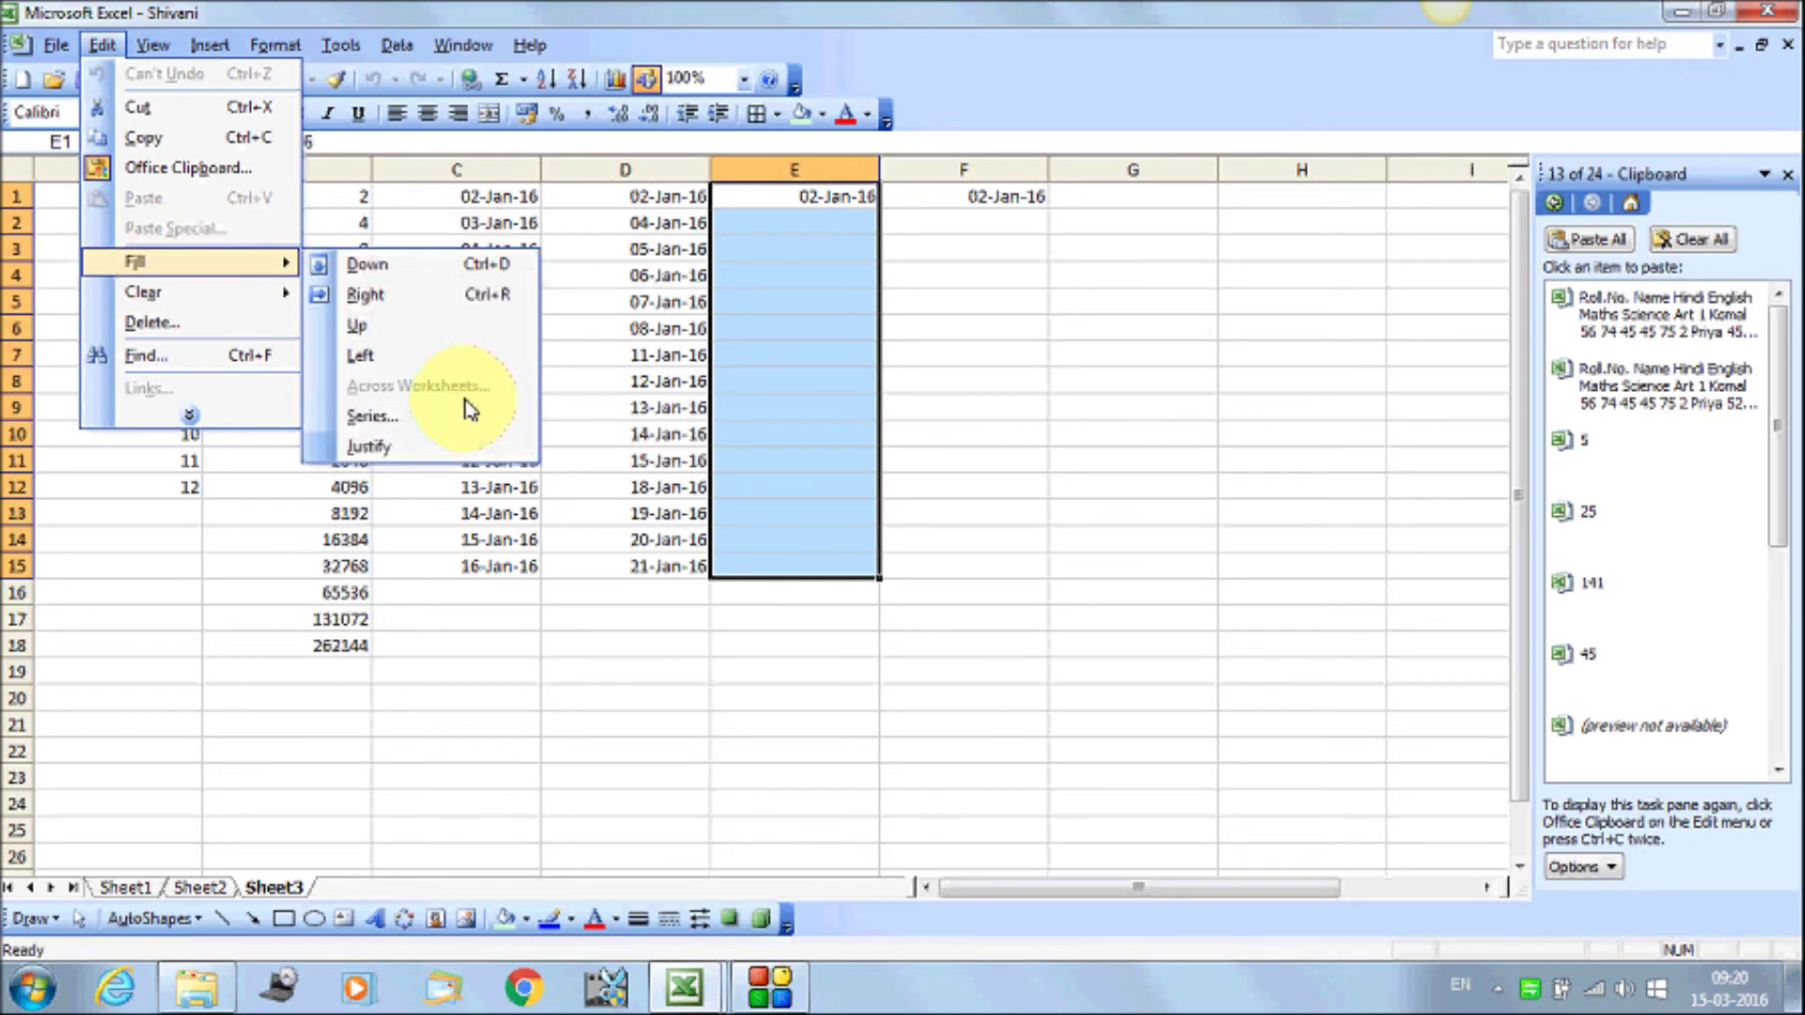
{"action": "mouse_move", "coordinate": [183, 263]}
{"action": "left_click", "coordinate": [462, 414]}
{"action": "left_click", "coordinate": [998, 369]}
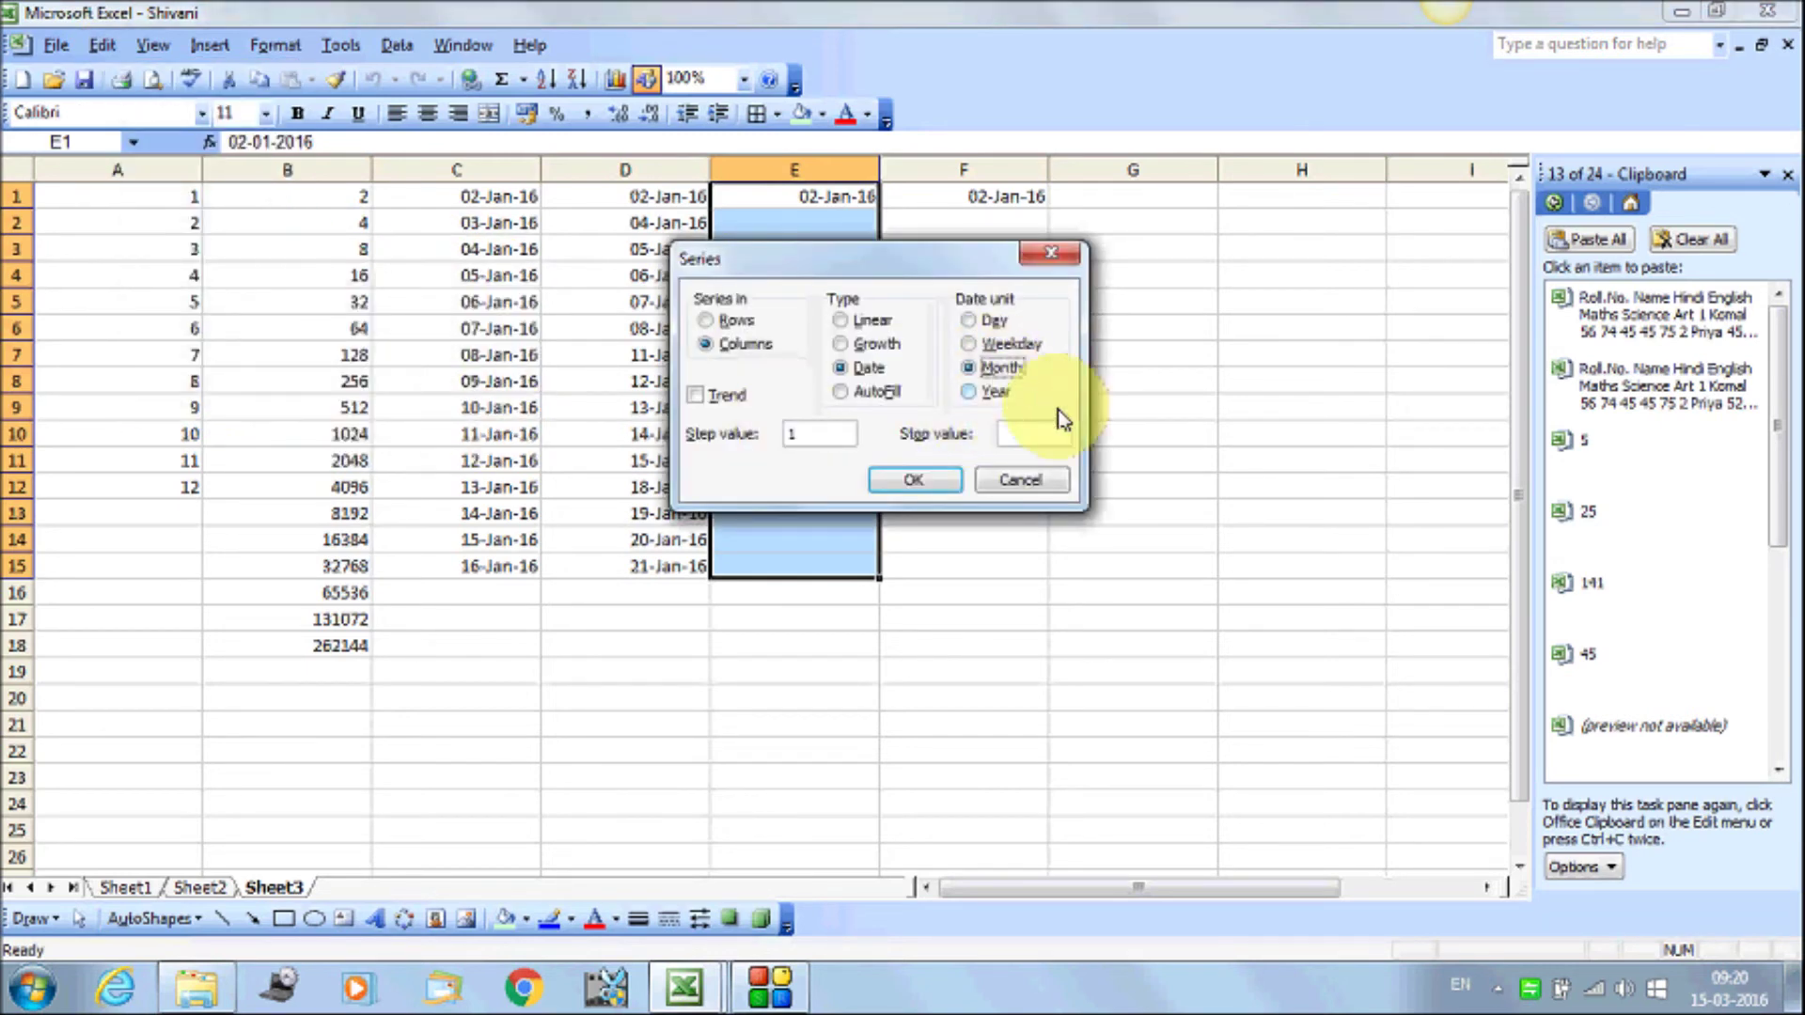
{"action": "left_click", "coordinate": [913, 481]}
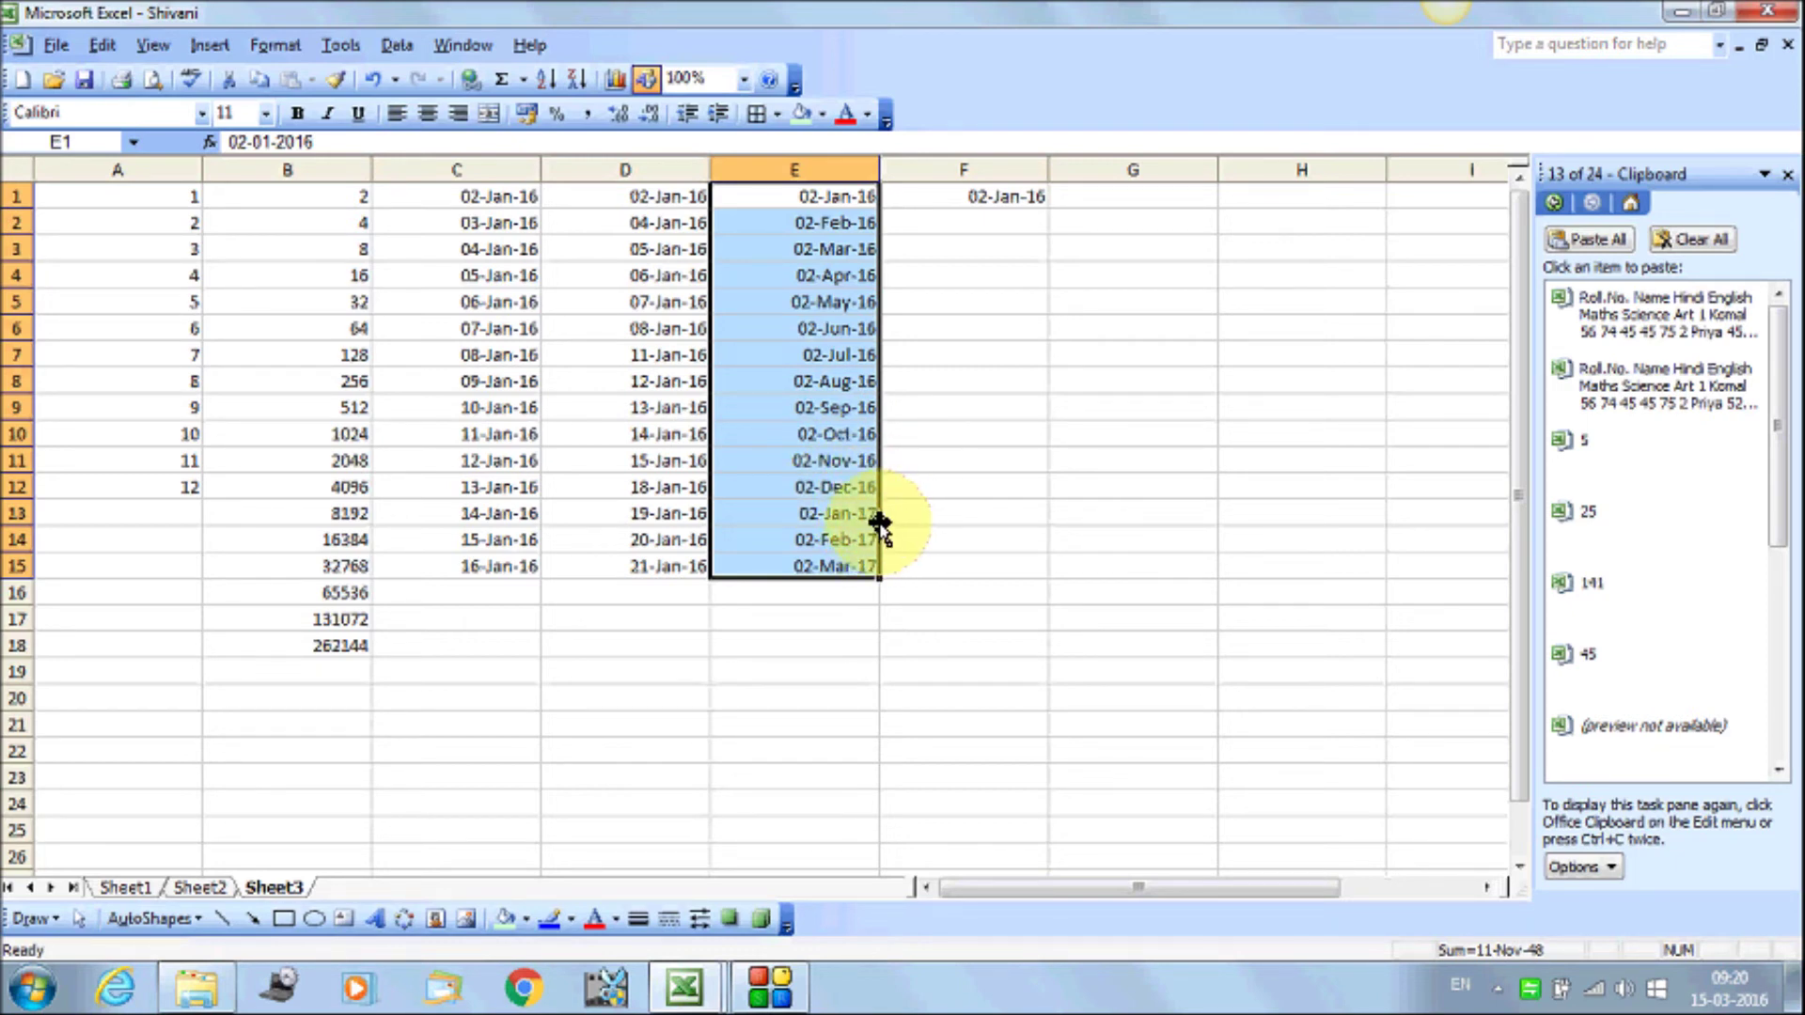
Fill F1:F15 with a Year date series from 02-Jan-16 to 02-Jan-30
{"action": "left_click_drag", "start_coordinate": [940, 192], "coordinate": [991, 571]}
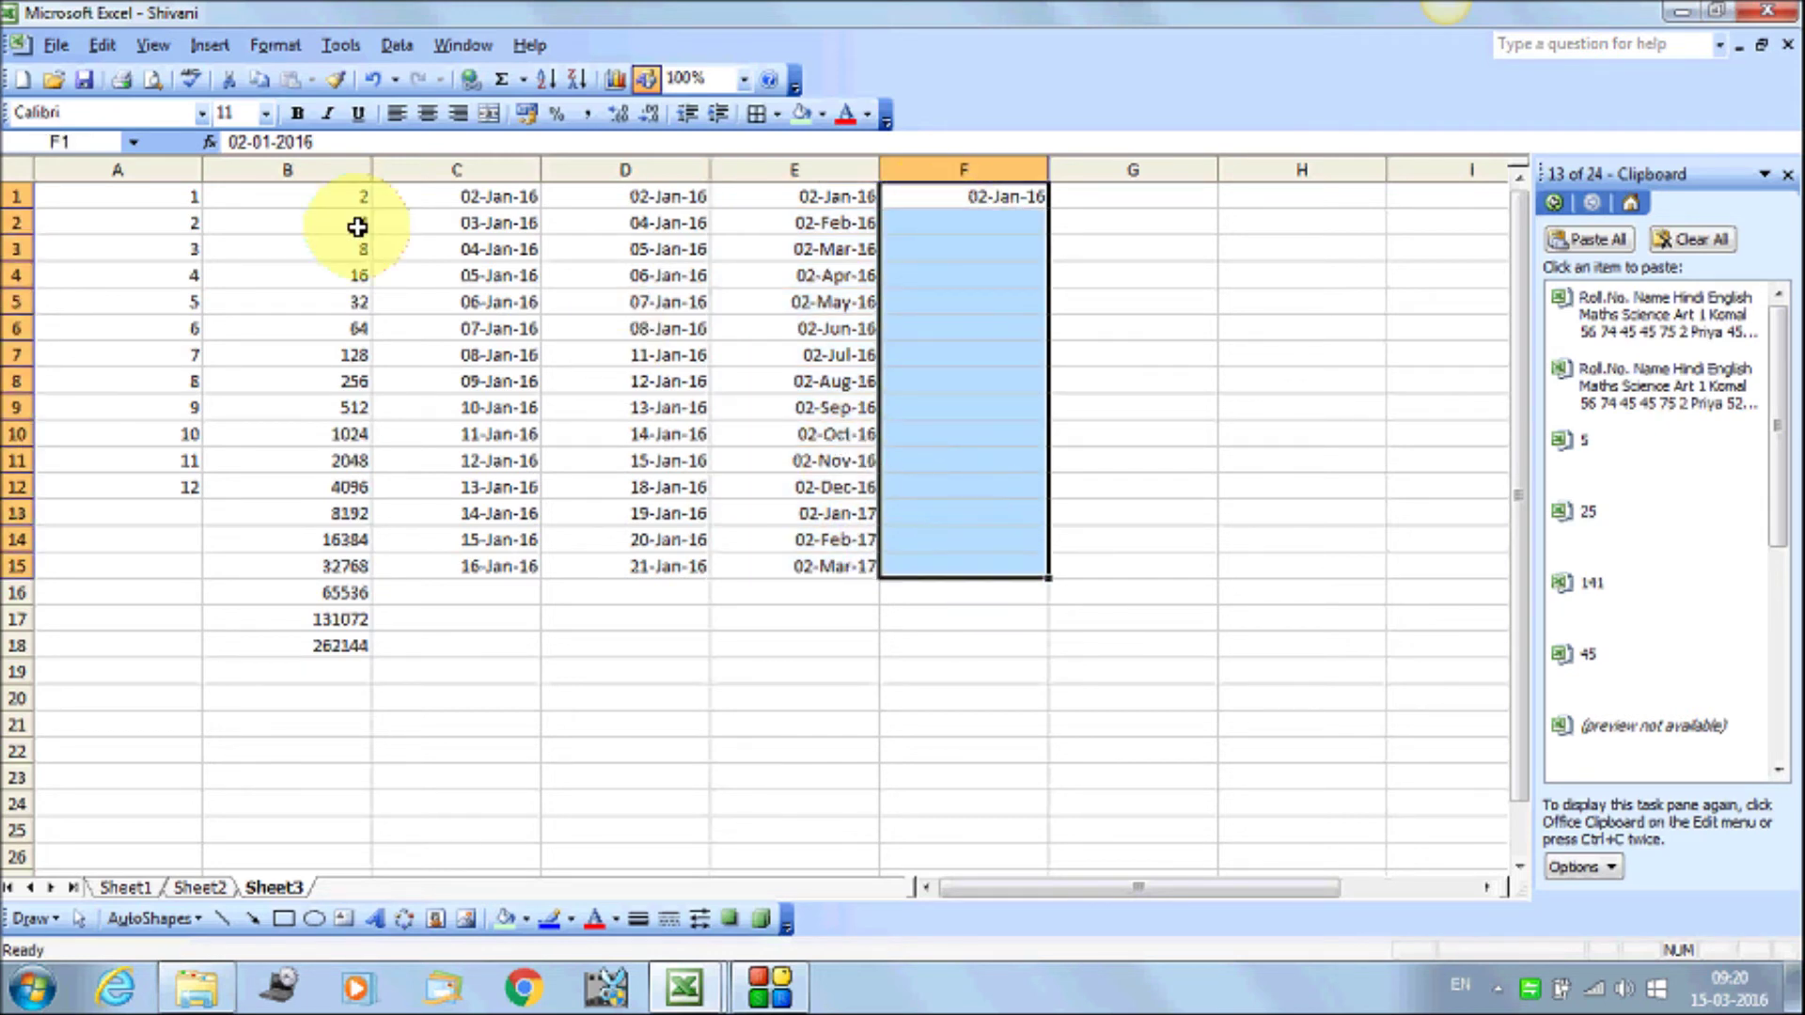
{"action": "left_click", "coordinate": [102, 46]}
{"action": "mouse_move", "coordinate": [136, 263]}
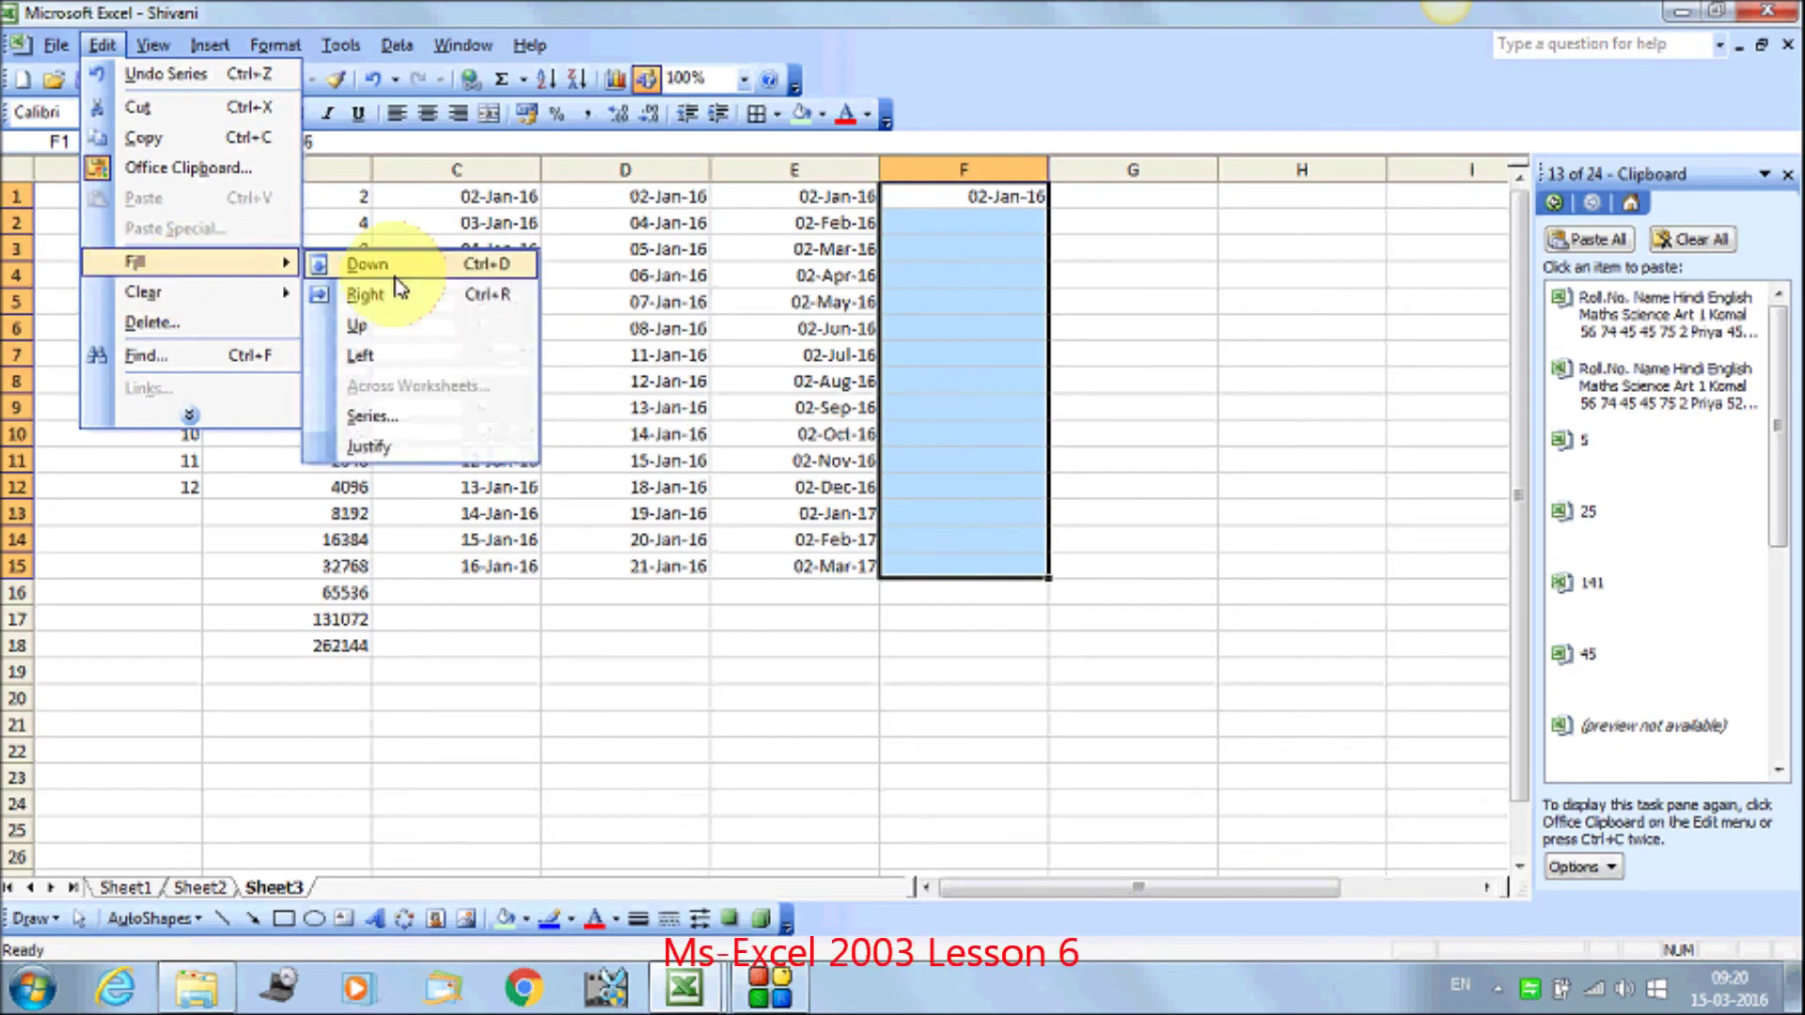
{"action": "left_click", "coordinate": [432, 421]}
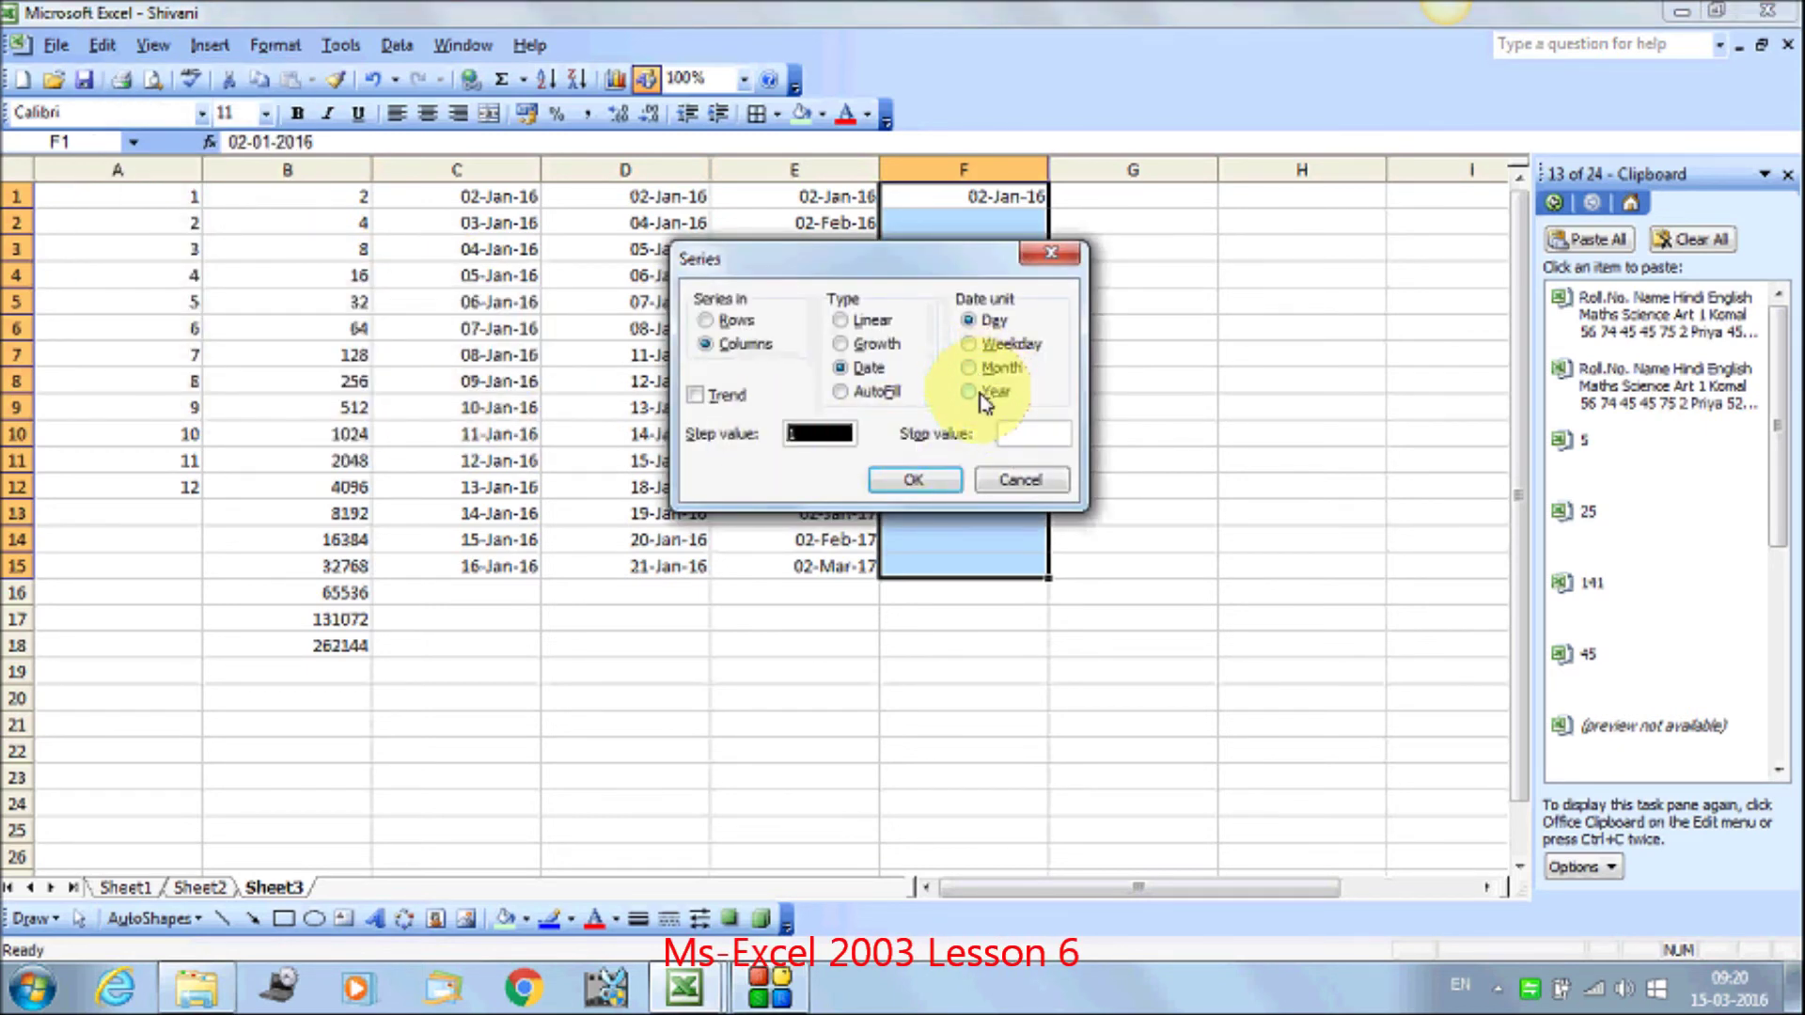
{"action": "left_click", "coordinate": [978, 392]}
{"action": "left_click", "coordinate": [954, 487]}
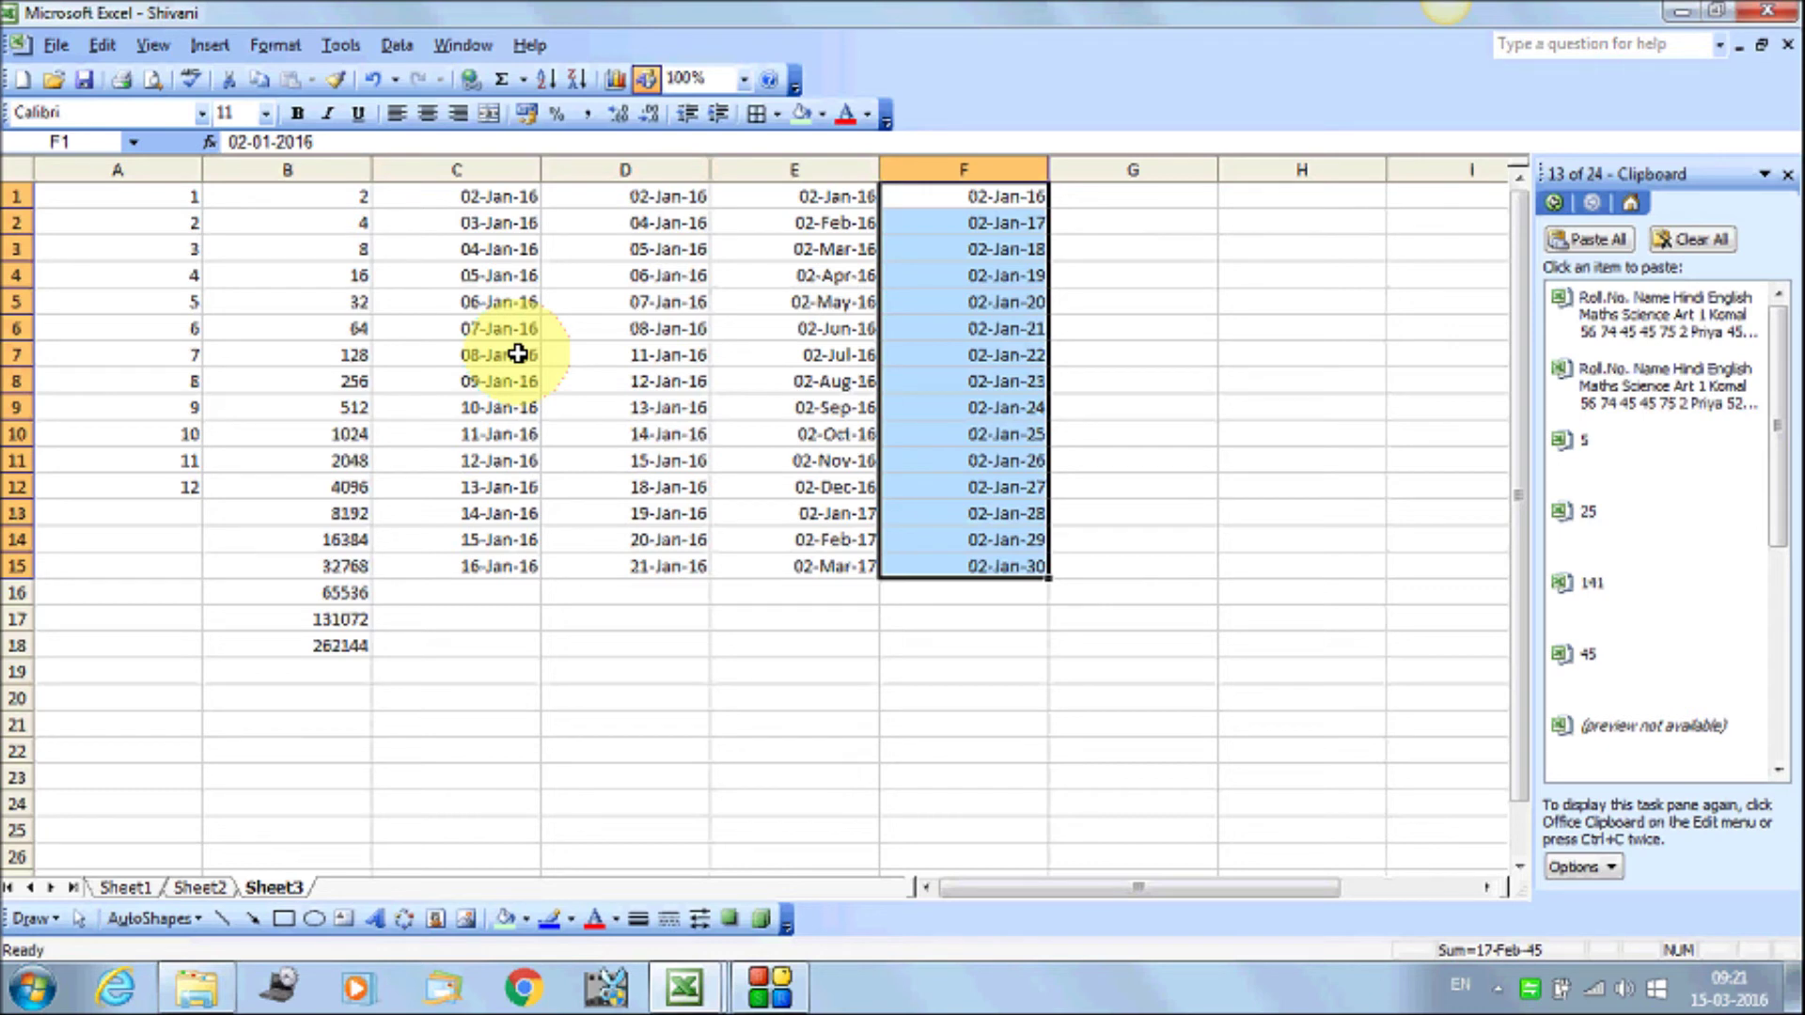
{"action": "left_click", "coordinate": [102, 44]}
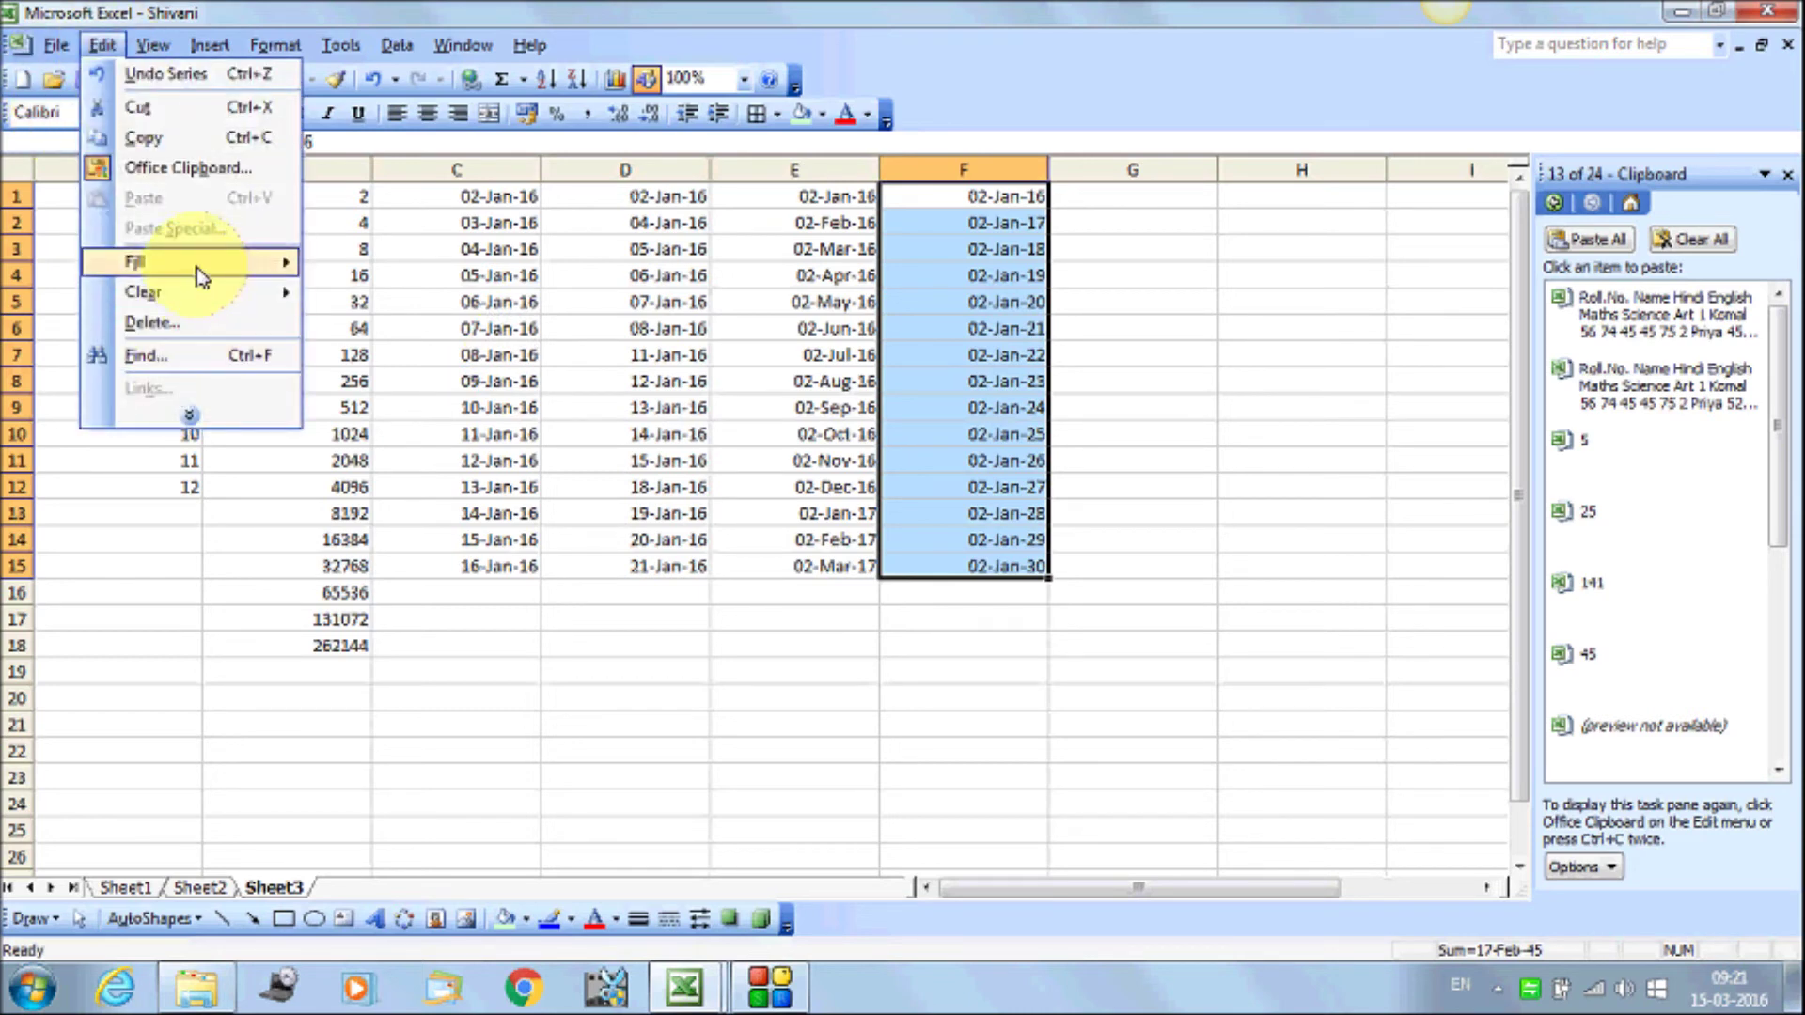
{"action": "mouse_move", "coordinate": [141, 262]}
{"action": "left_click", "coordinate": [479, 414]}
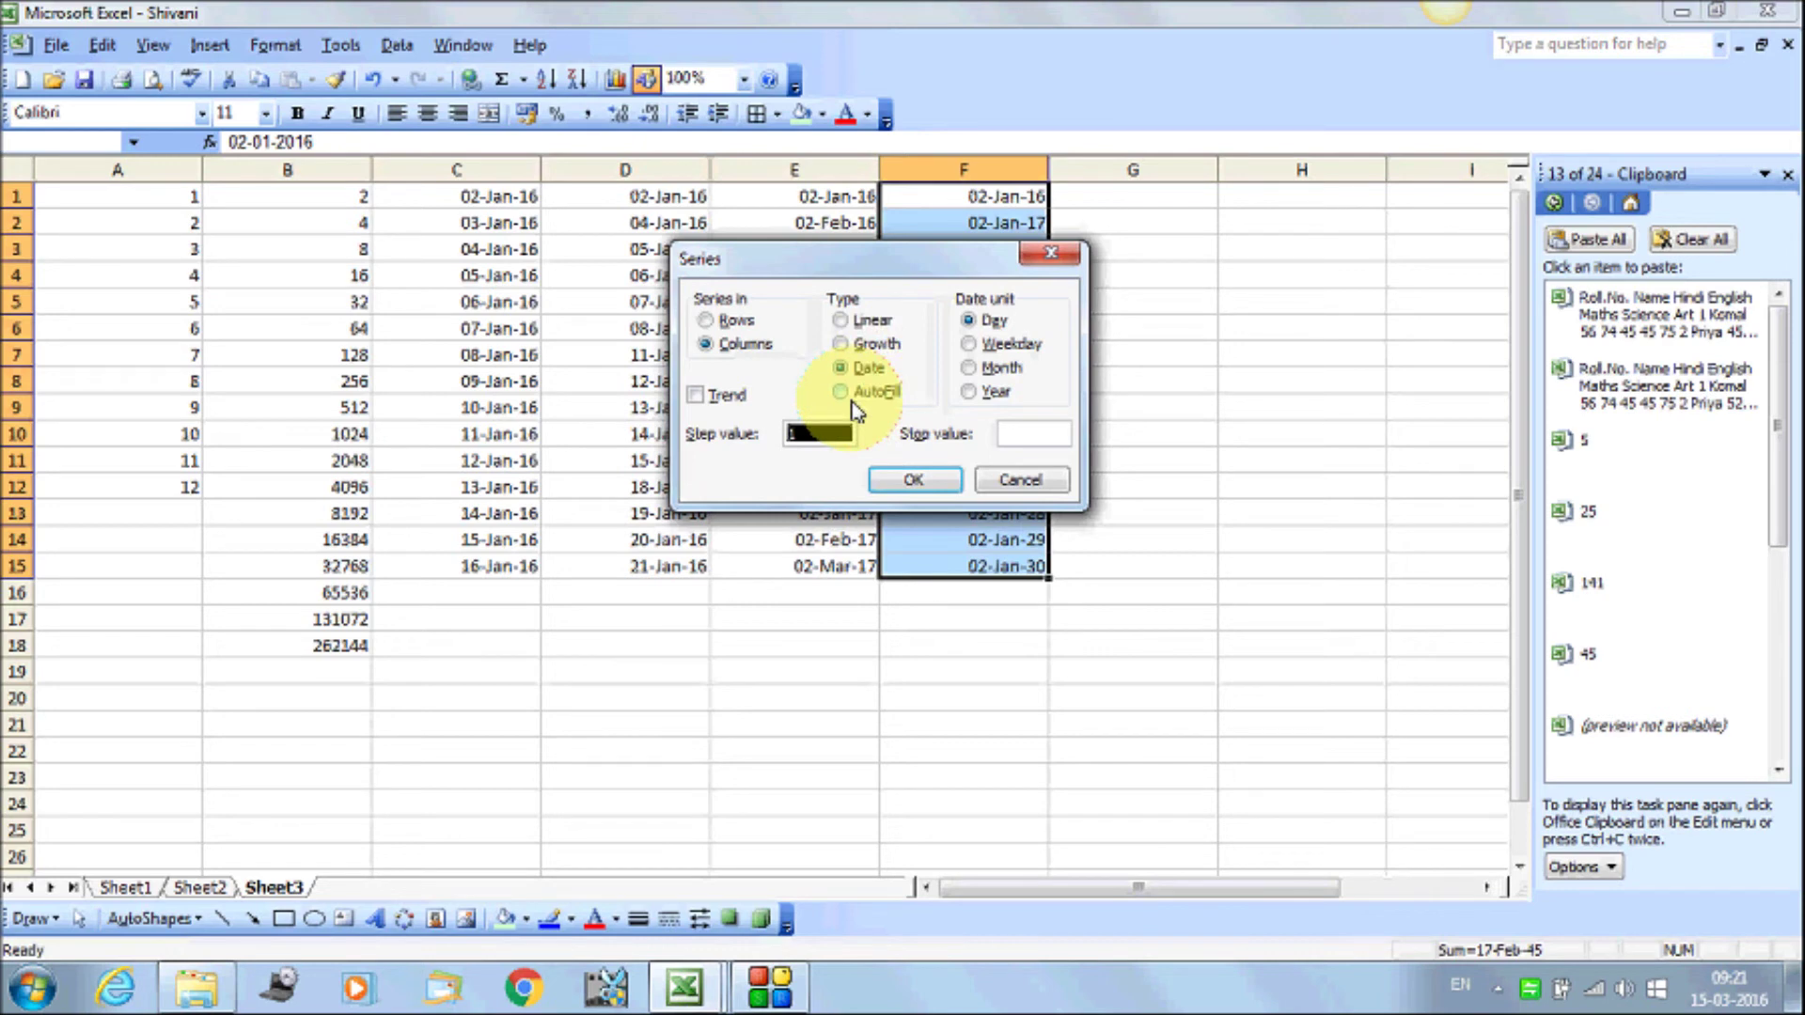
{"action": "left_click", "coordinate": [844, 392]}
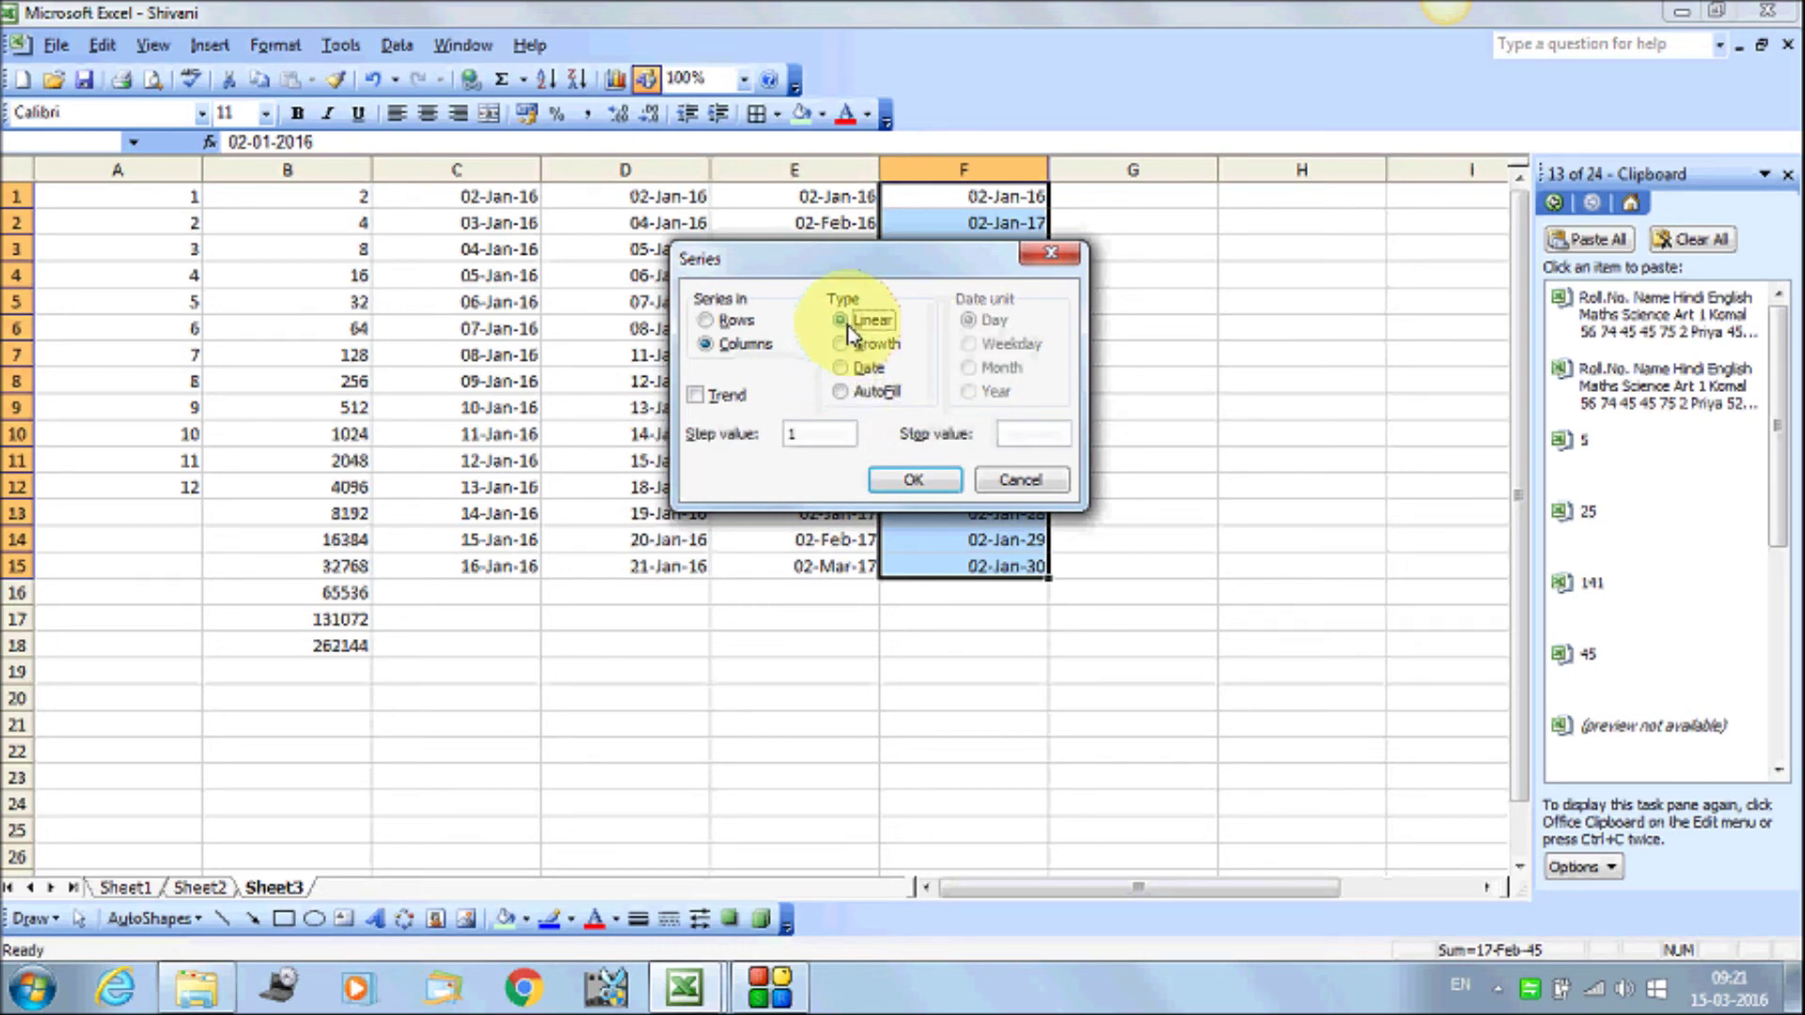
{"action": "left_click", "coordinate": [849, 324]}
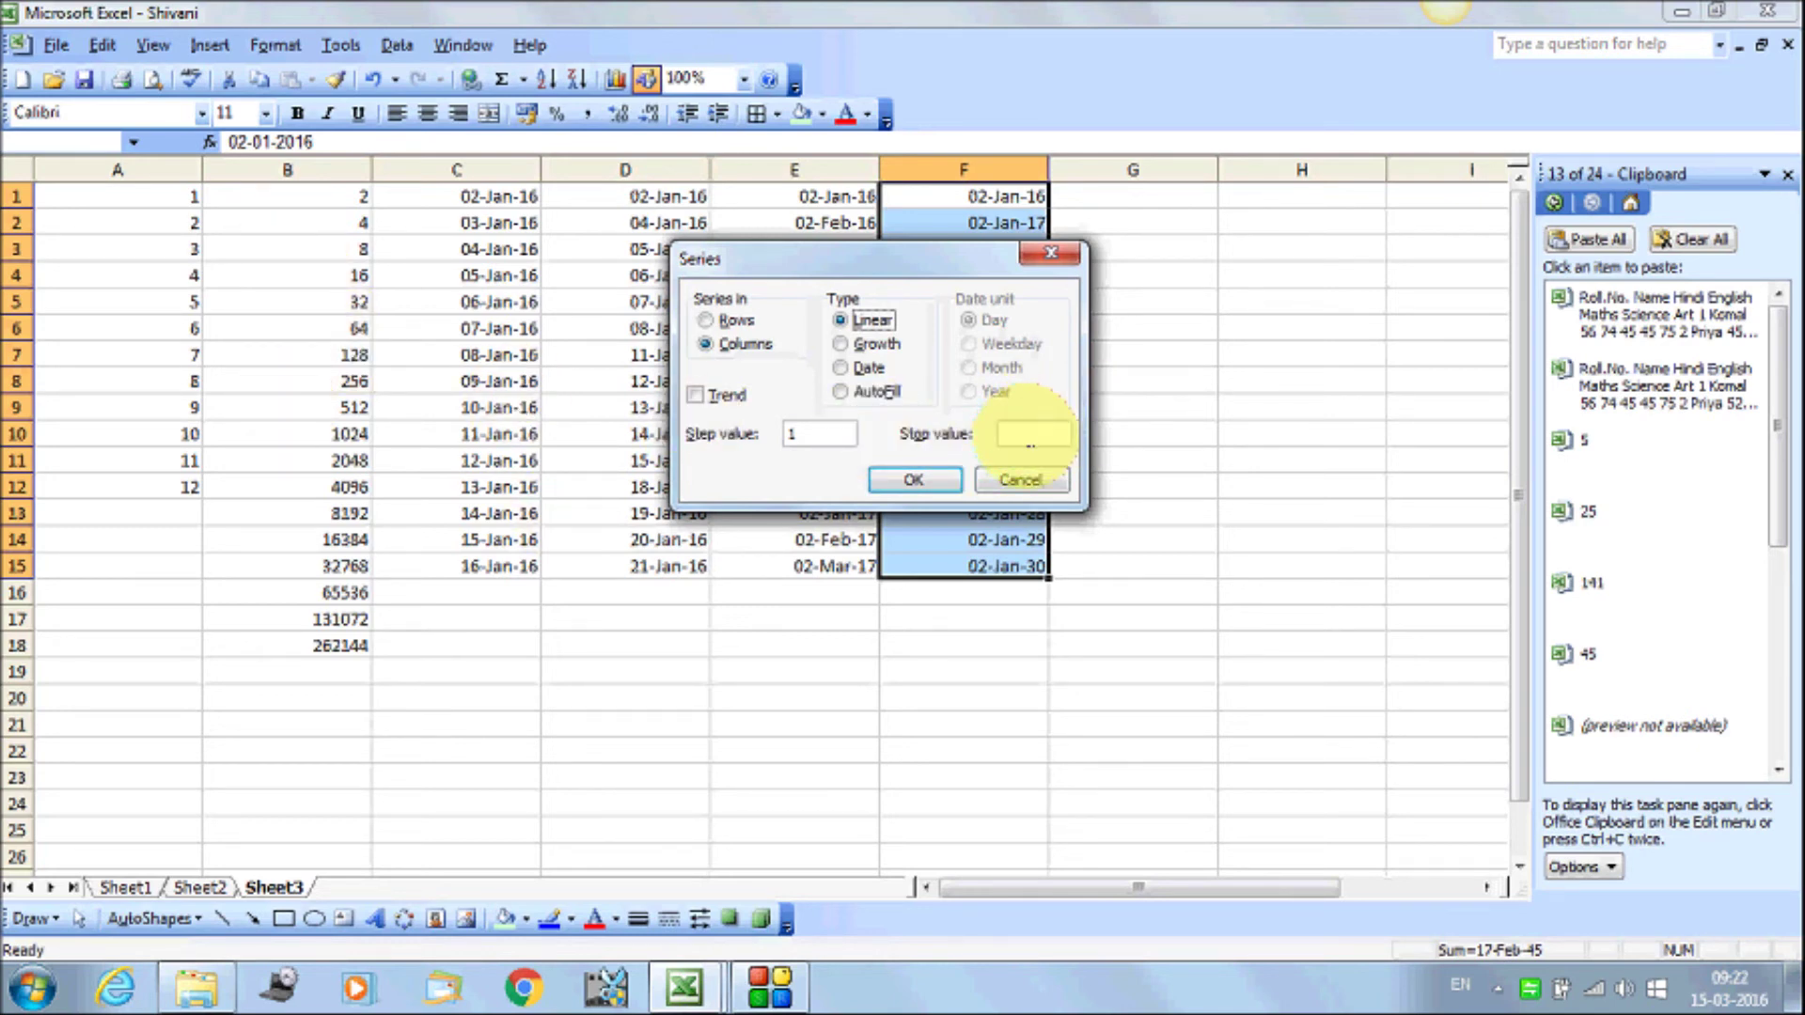
{"action": "left_click", "coordinate": [841, 391]}
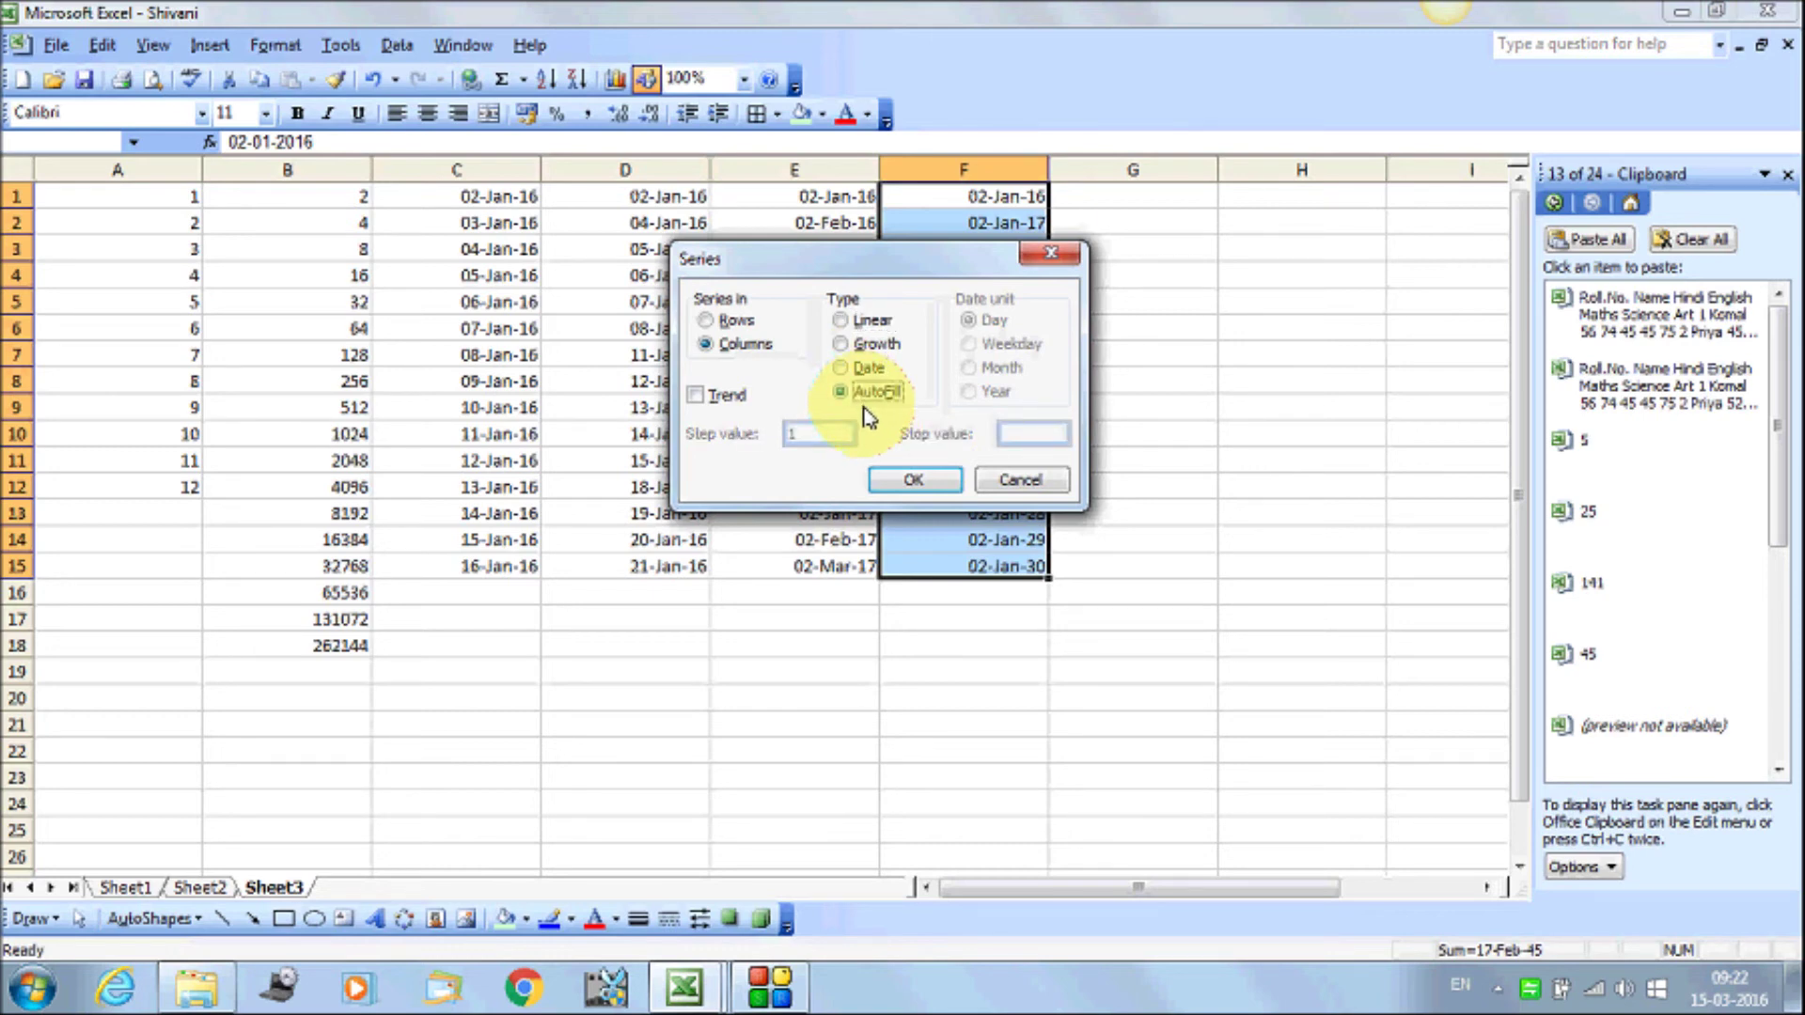
{"action": "left_click", "coordinate": [1006, 482]}
{"action": "left_click", "coordinate": [1137, 194]}
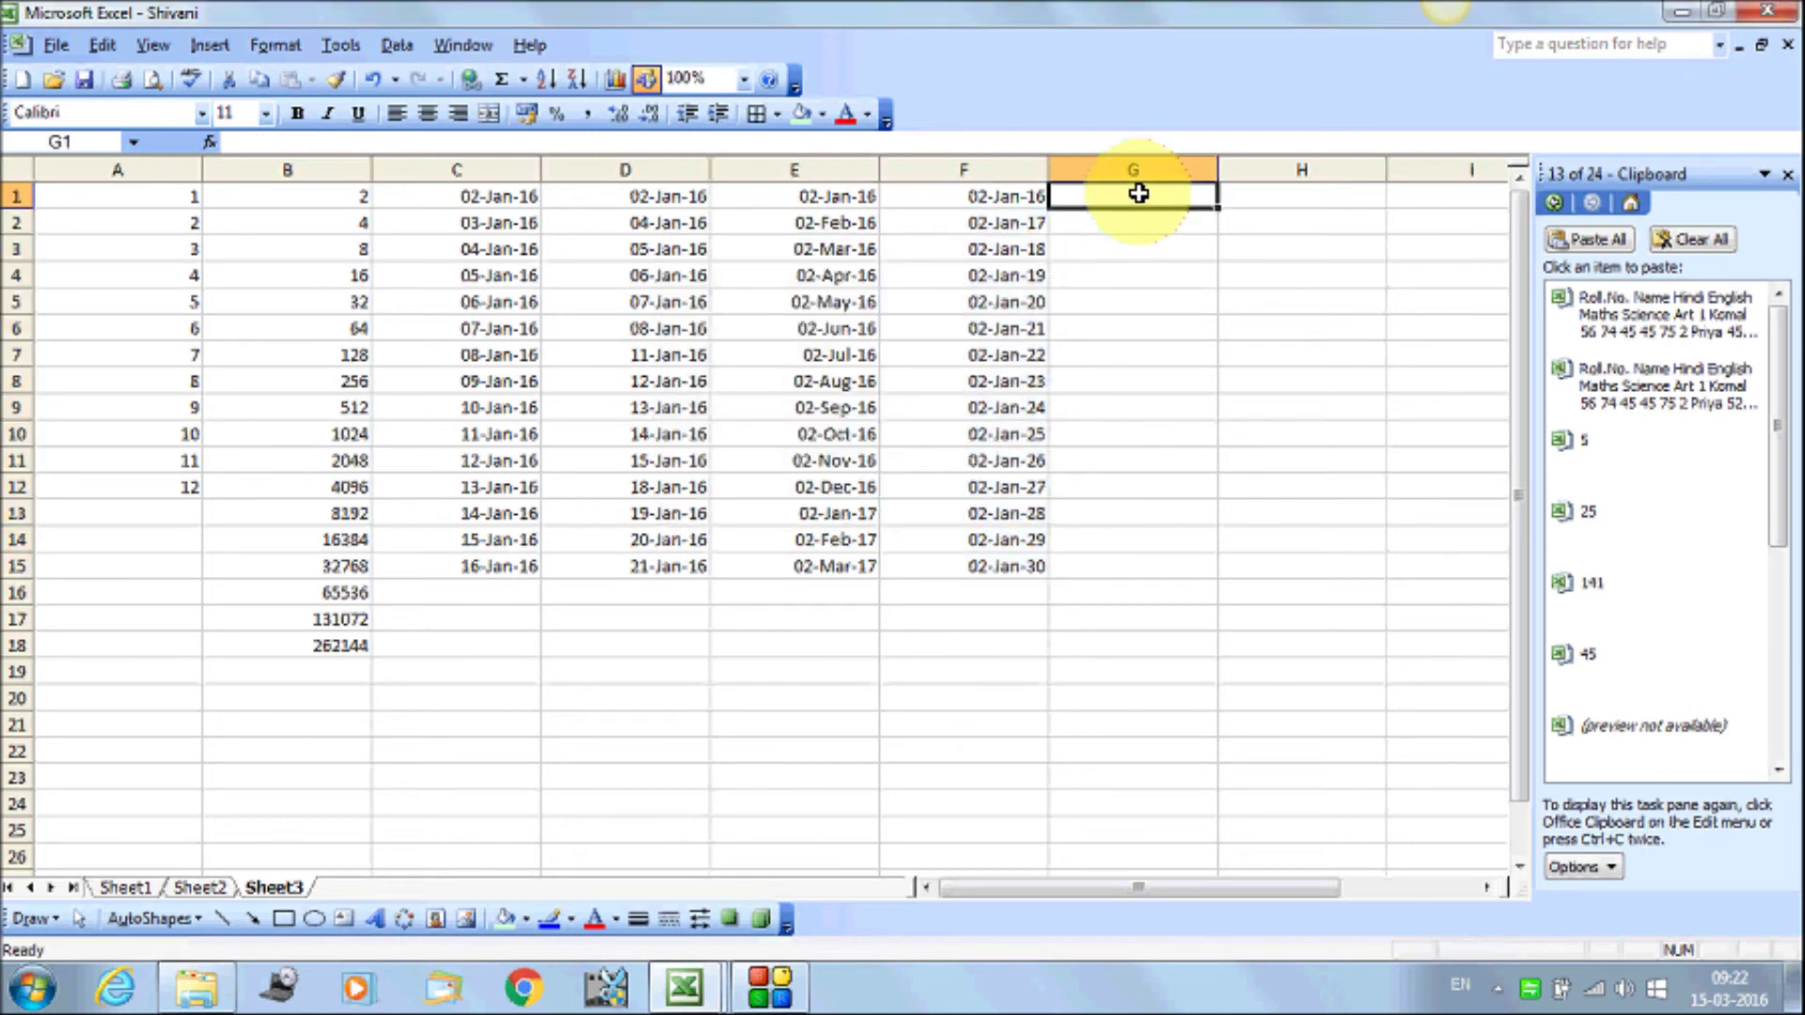
Type trial values 1 and 2 in G1:G2, then delete entire column G
{"action": "type", "text": "1"}
{"action": "key", "text": "Return"}
{"action": "type", "text": "2"}
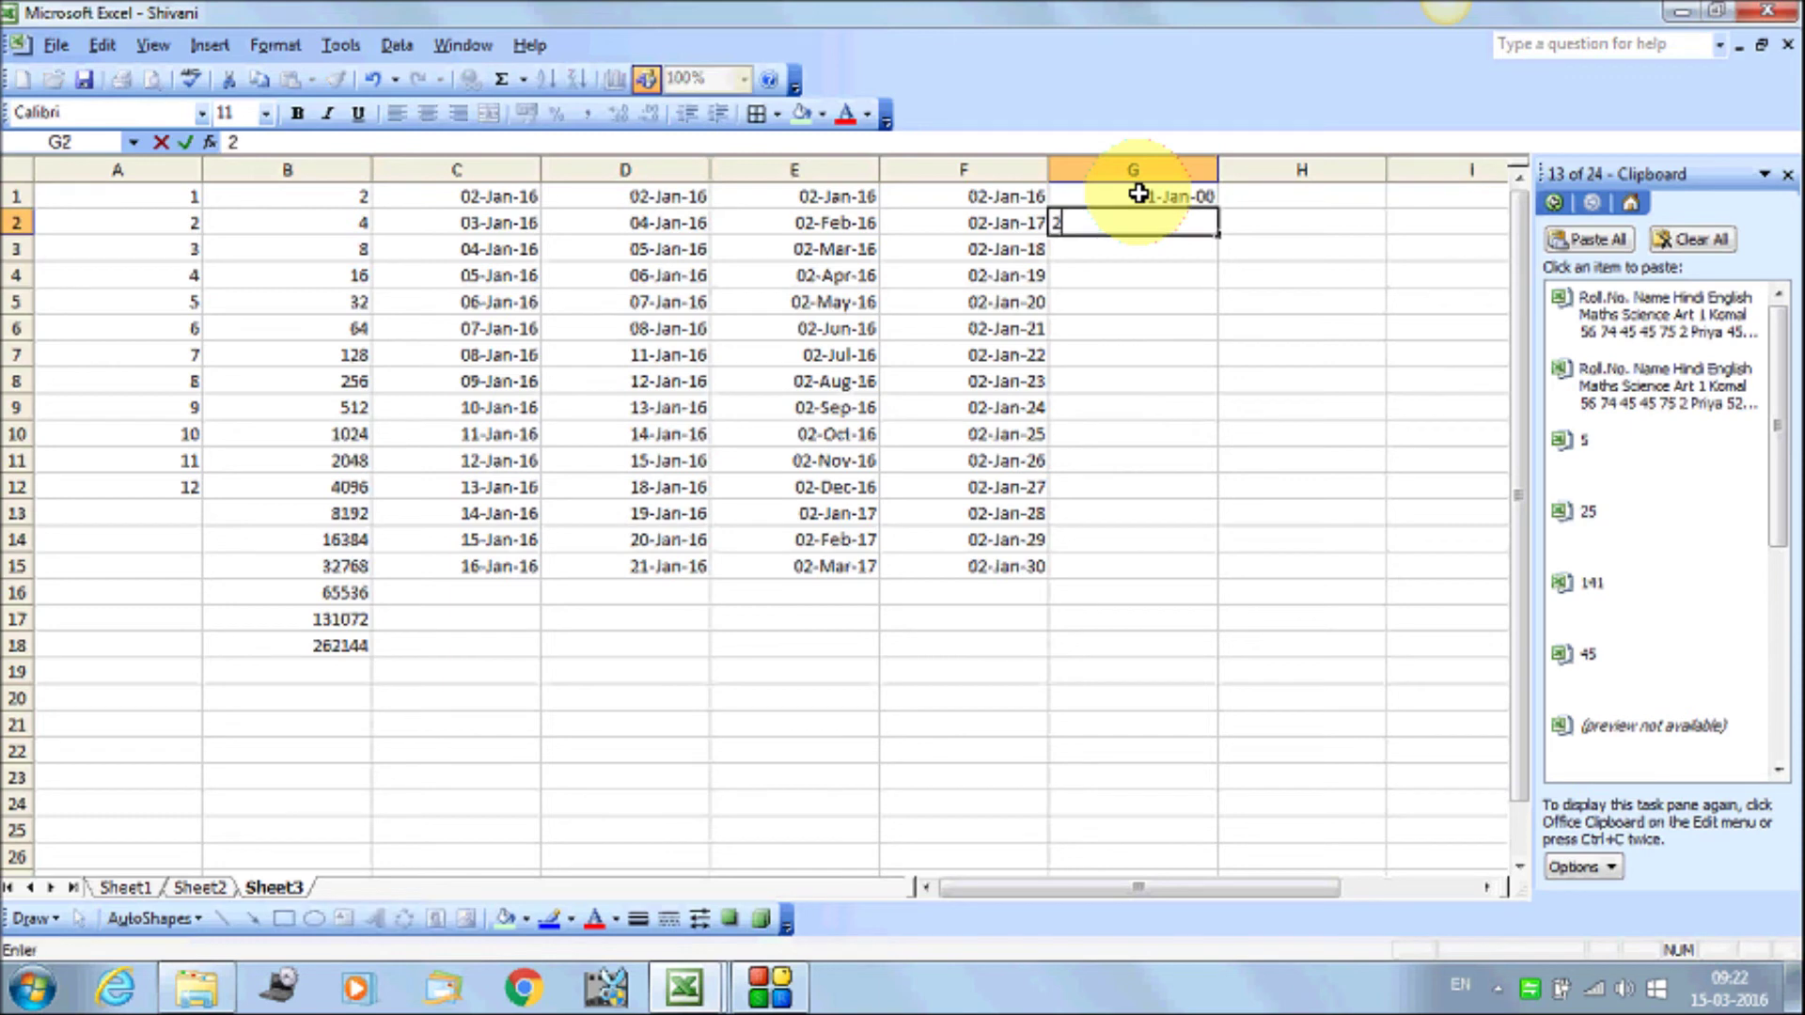
{"action": "left_click", "coordinate": [1138, 194]}
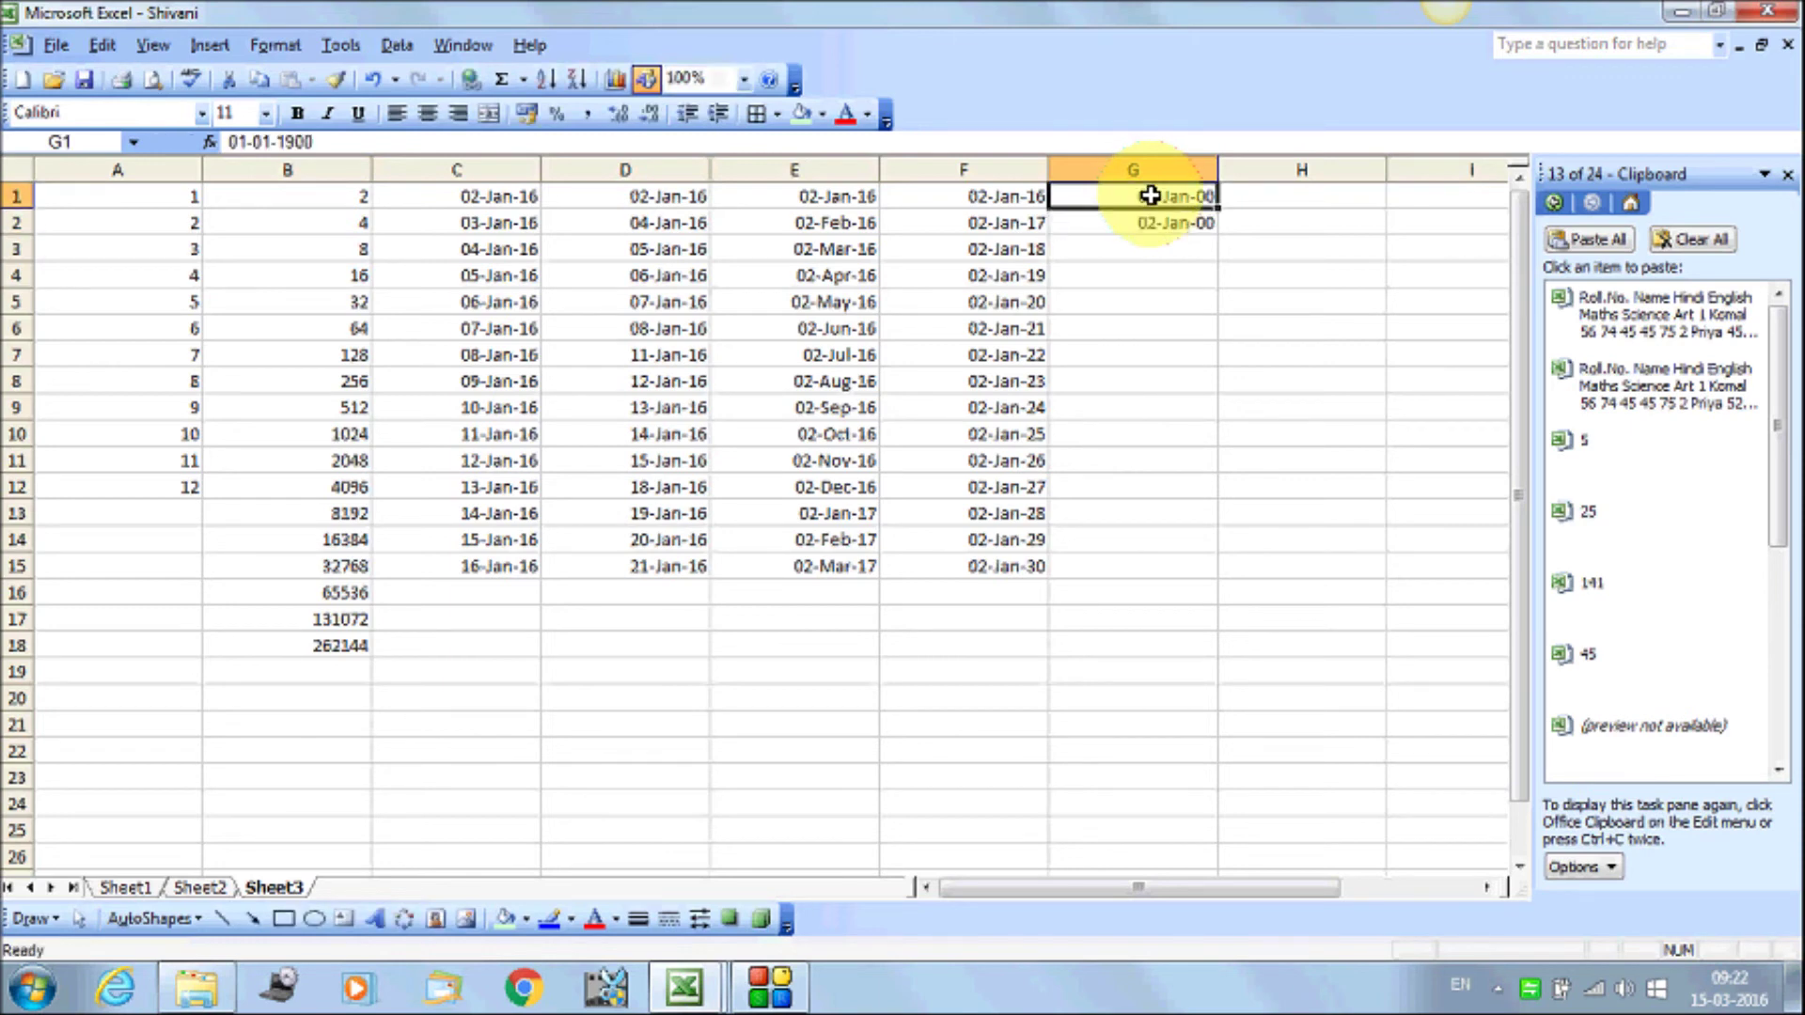
{"action": "left_click_drag", "start_coordinate": [1138, 194], "coordinate": [1163, 266]}
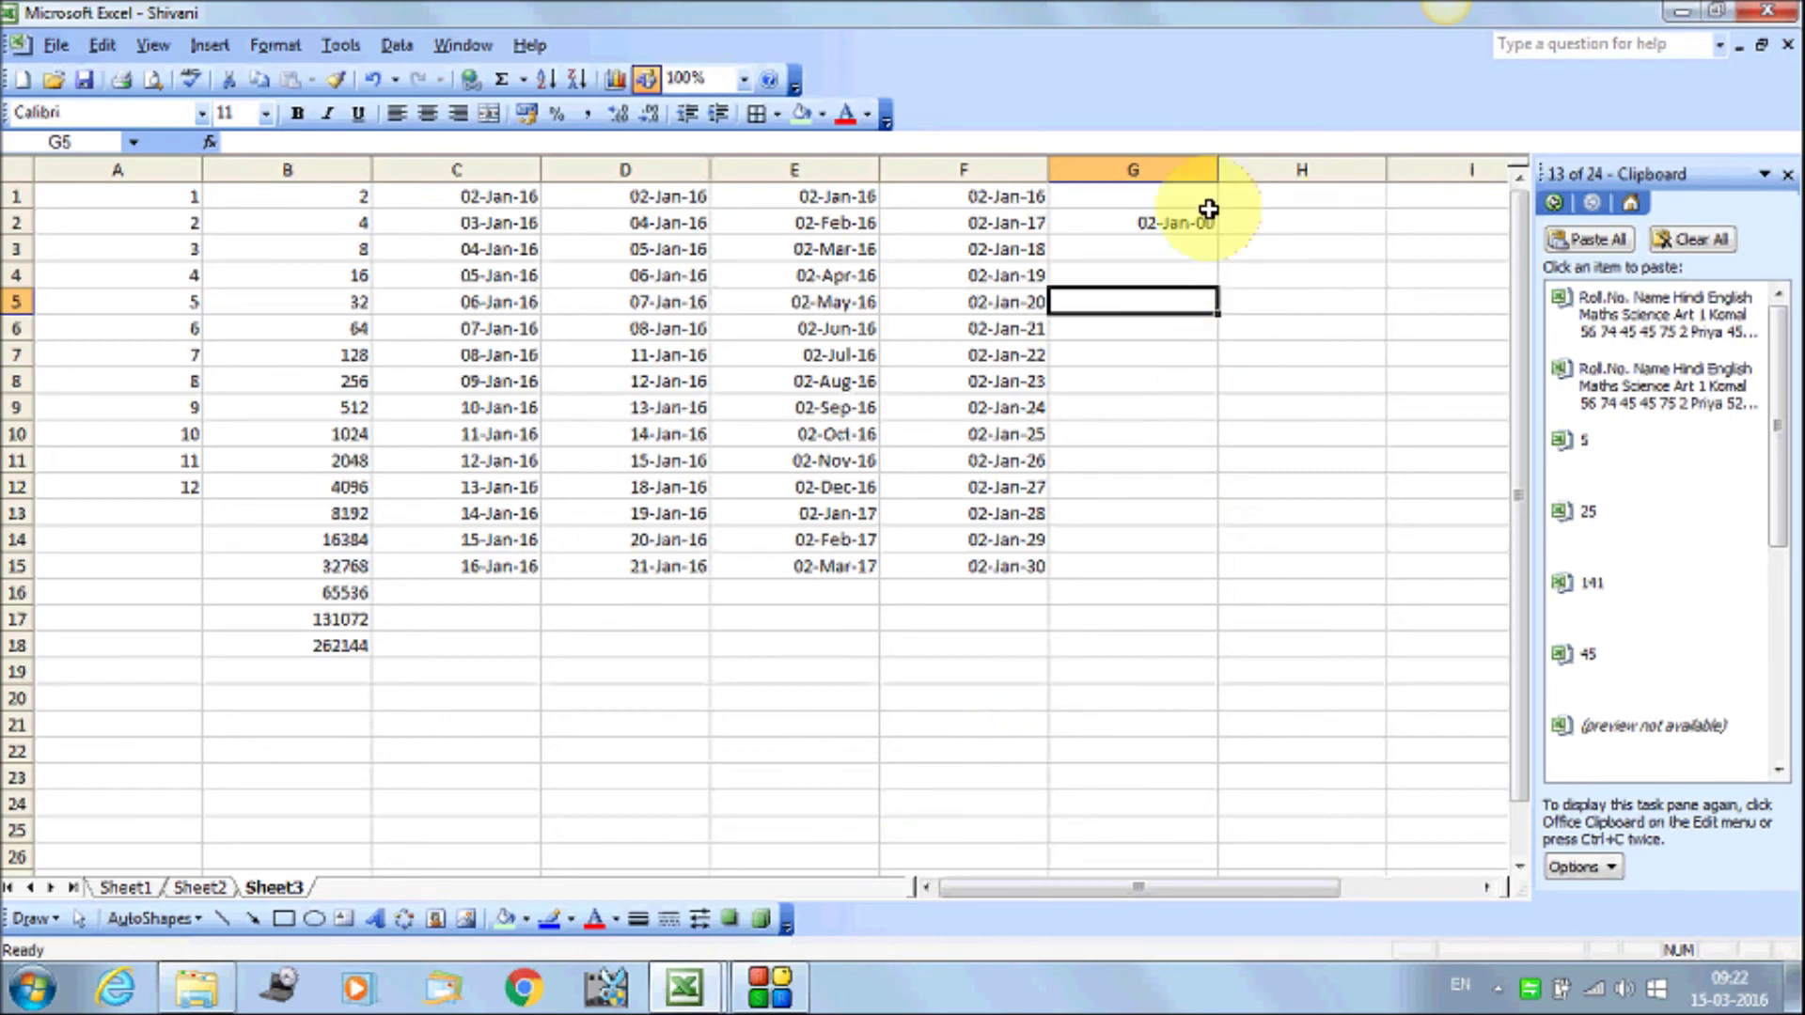
{"action": "left_click", "coordinate": [1160, 223]}
{"action": "right_click", "coordinate": [1159, 222]}
{"action": "left_click", "coordinate": [1230, 395]}
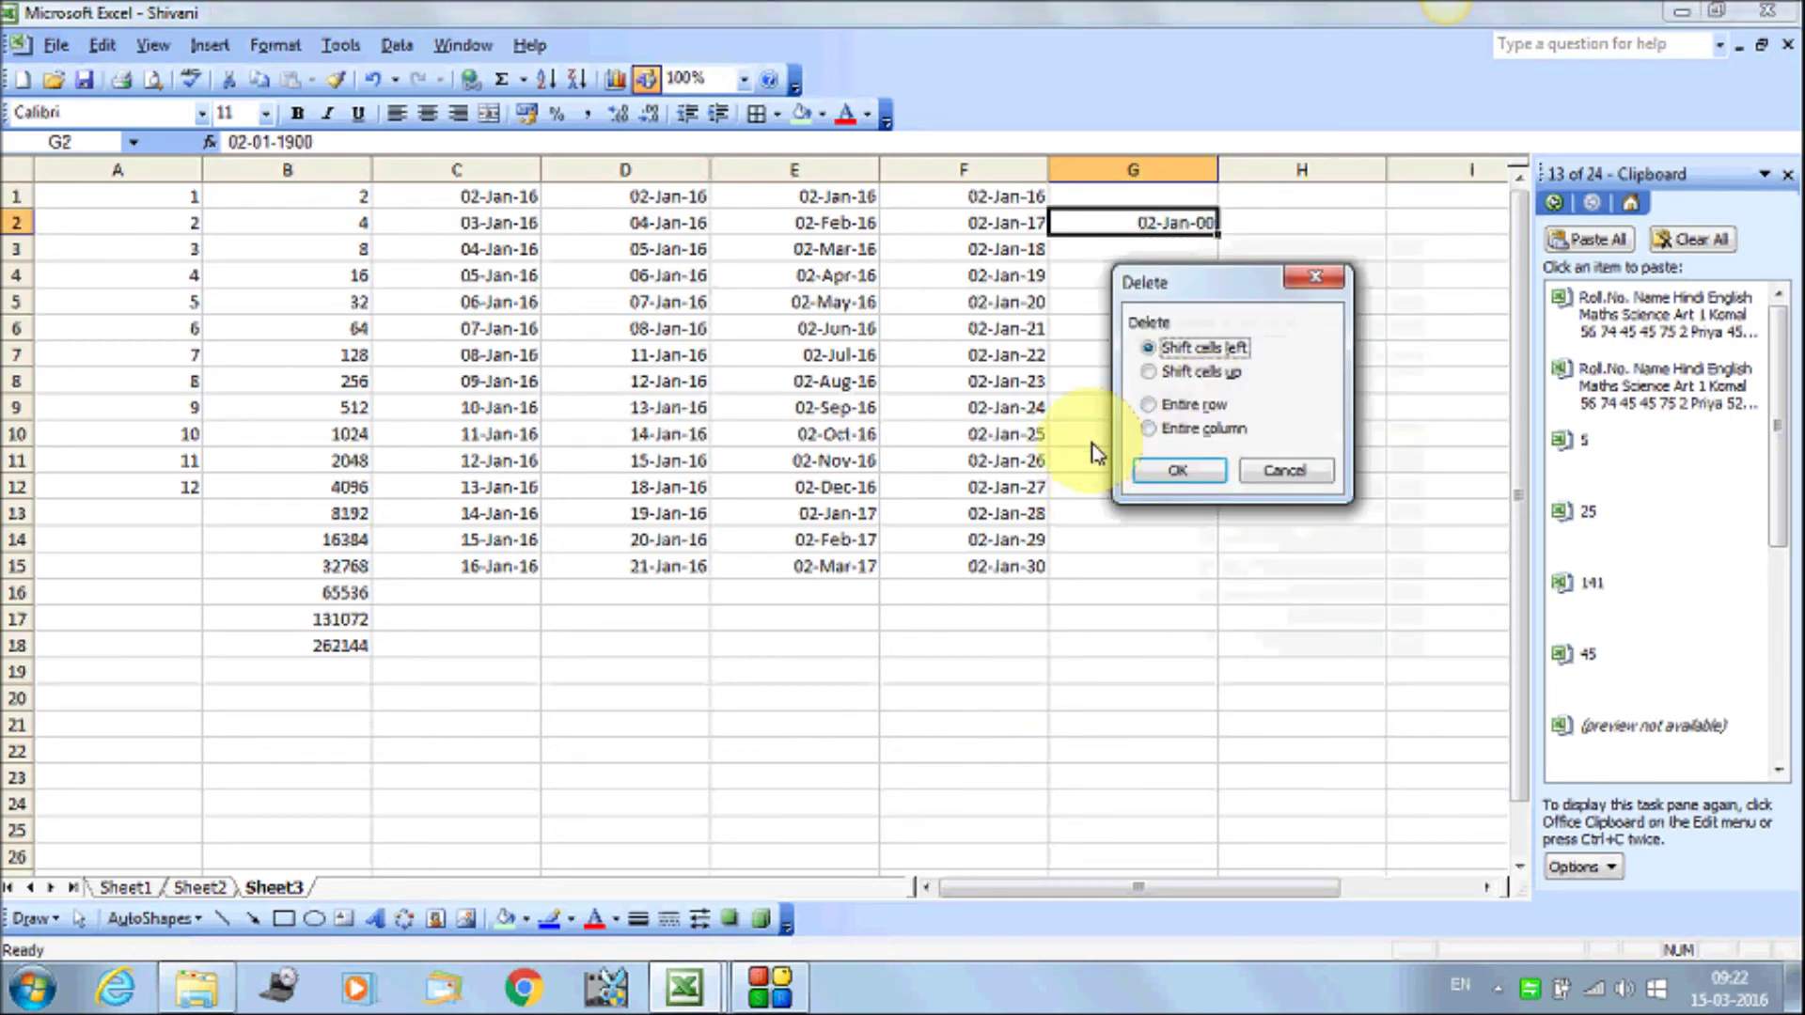
{"action": "left_click", "coordinate": [1149, 433]}
{"action": "left_click", "coordinate": [1176, 468]}
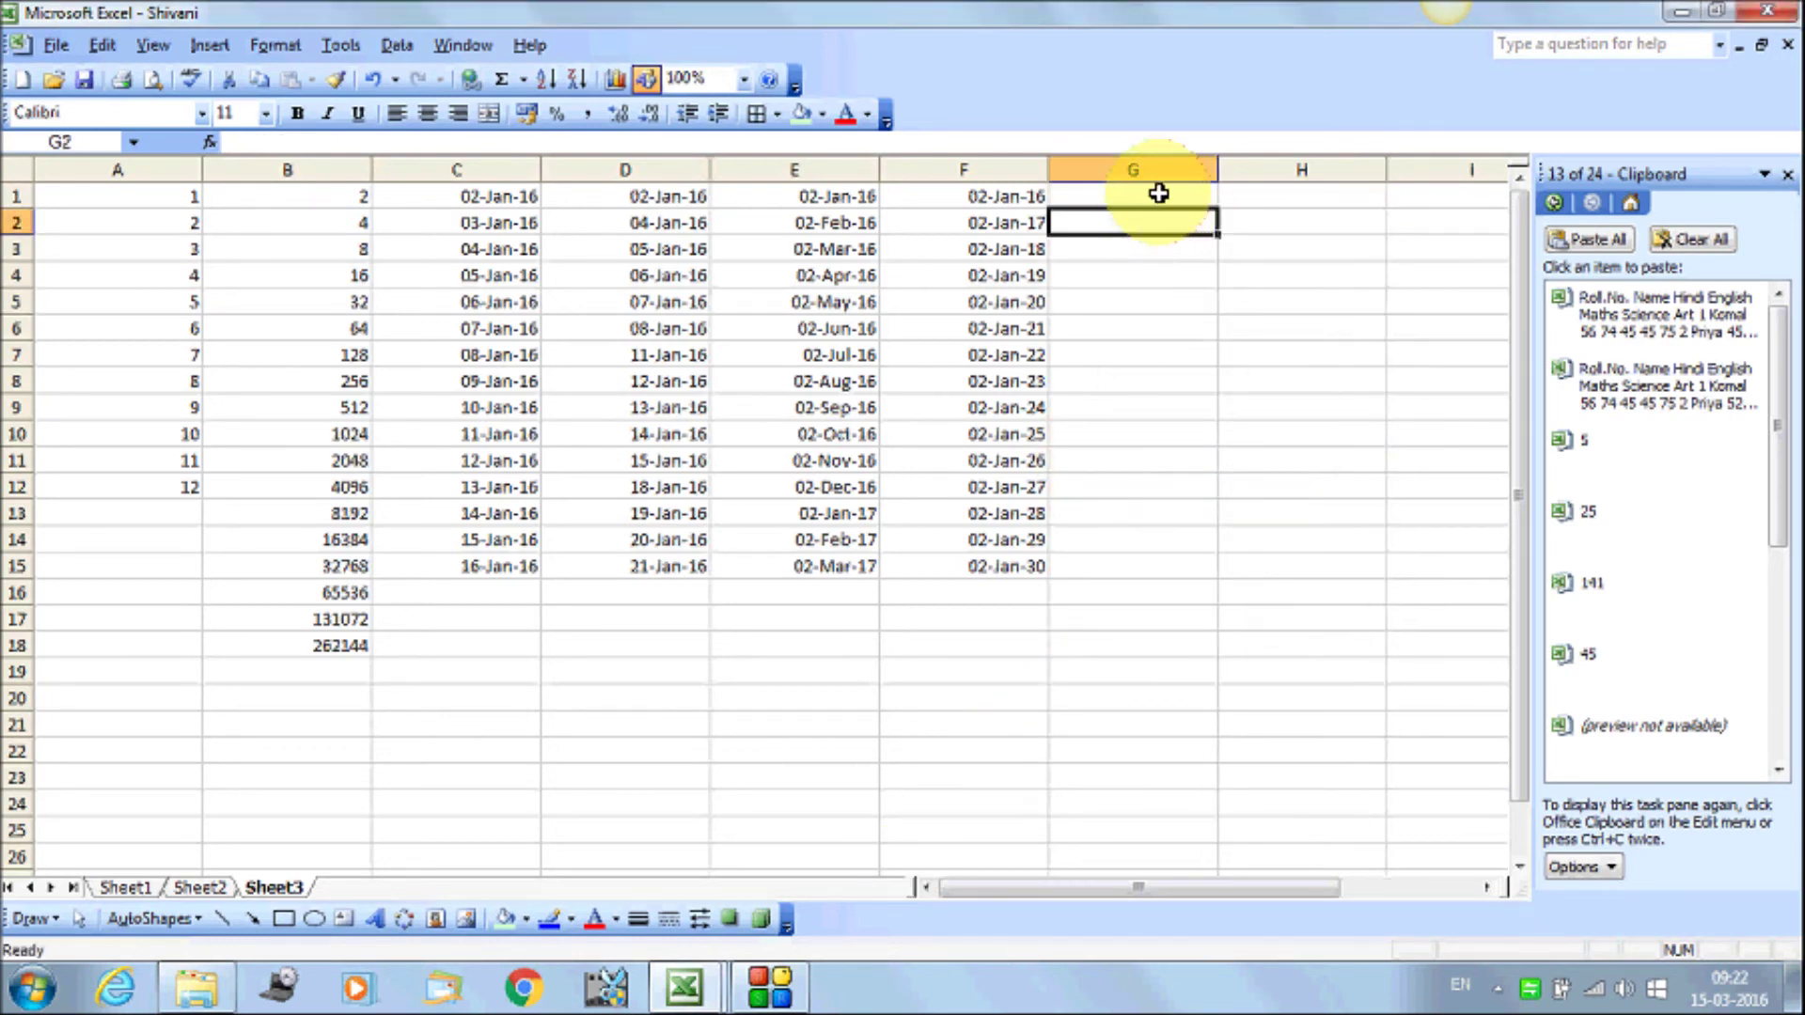
Re-enter 1 in G1, shown as 01-Jan-00, and 1 in A1
{"action": "left_click", "coordinate": [1165, 197]}
{"action": "type", "text": "1"}
{"action": "key", "text": "Return"}
{"action": "left_click", "coordinate": [1168, 198]}
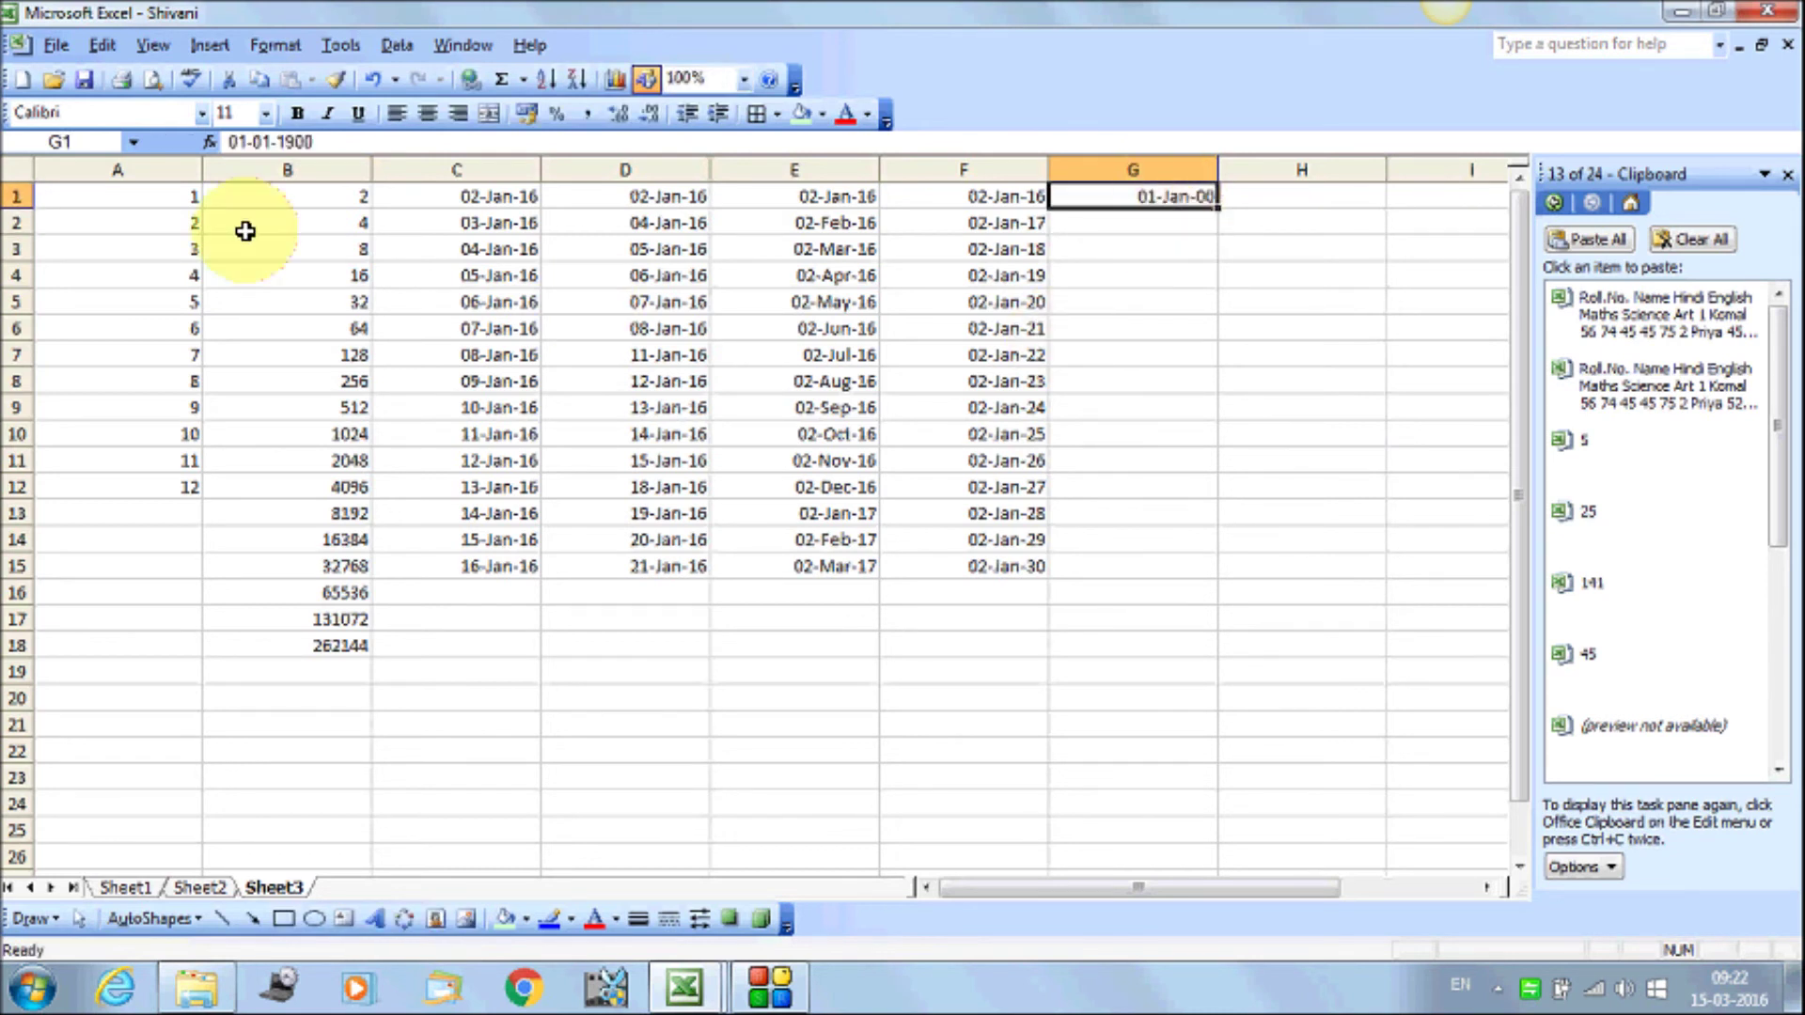
{"action": "left_click", "coordinate": [188, 197]}
{"action": "type", "text": "1"}
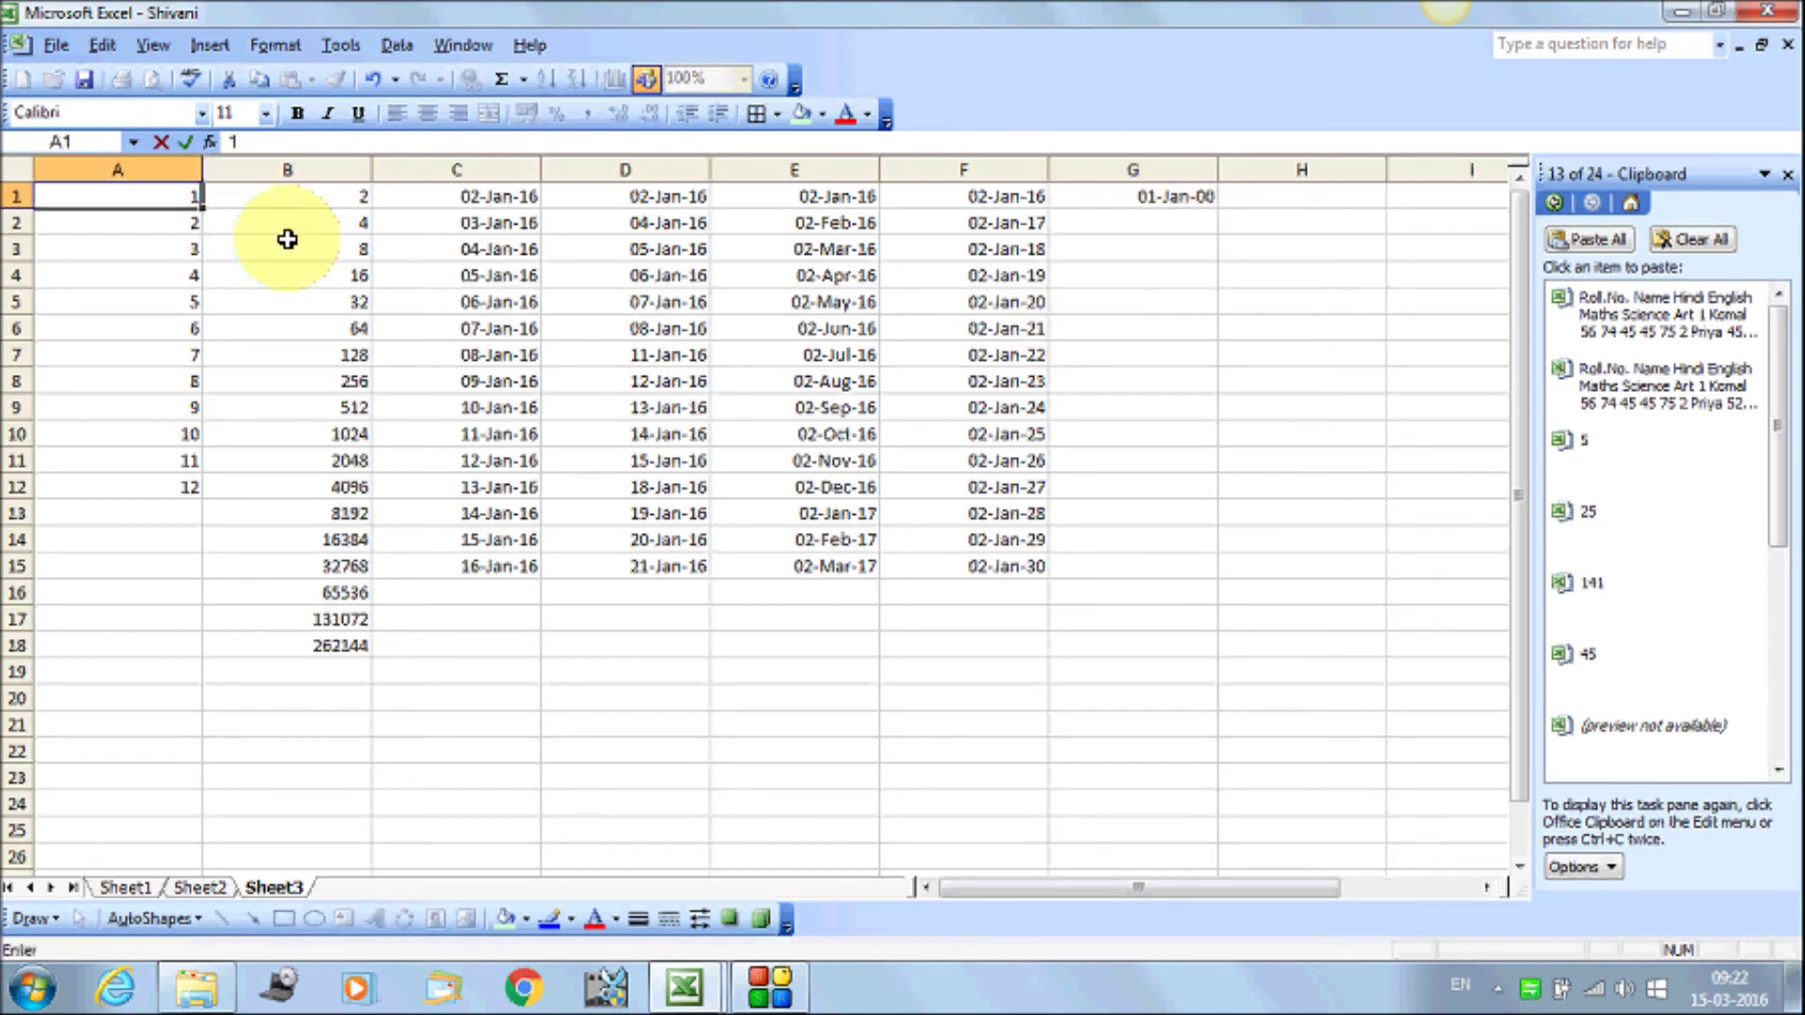
{"action": "key", "text": "Return"}
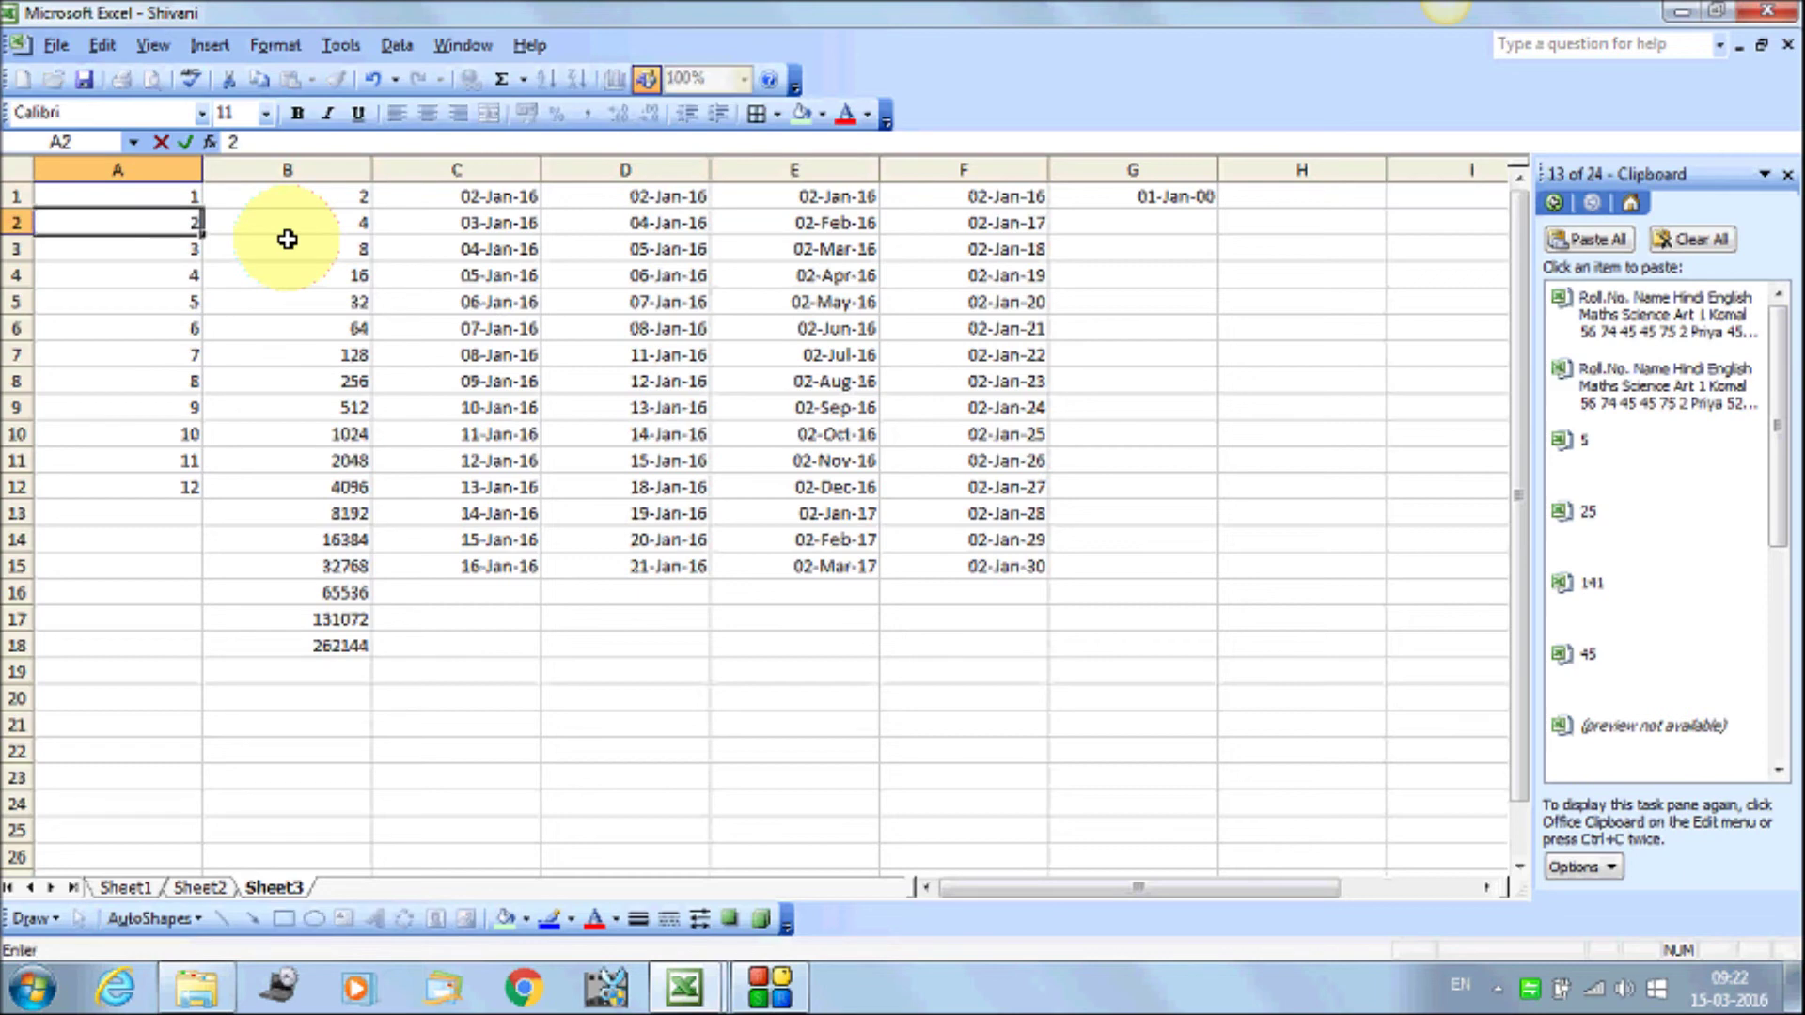
Clear the old series values 3–12 from column A
{"action": "key", "text": "Return"}
{"action": "left_click_drag", "start_coordinate": [192, 247], "coordinate": [189, 515]}
{"action": "key", "text": "Delete"}
AutoFill A1:A22 as a column series running 1 through 22
{"action": "left_click_drag", "start_coordinate": [151, 195], "coordinate": [89, 747]}
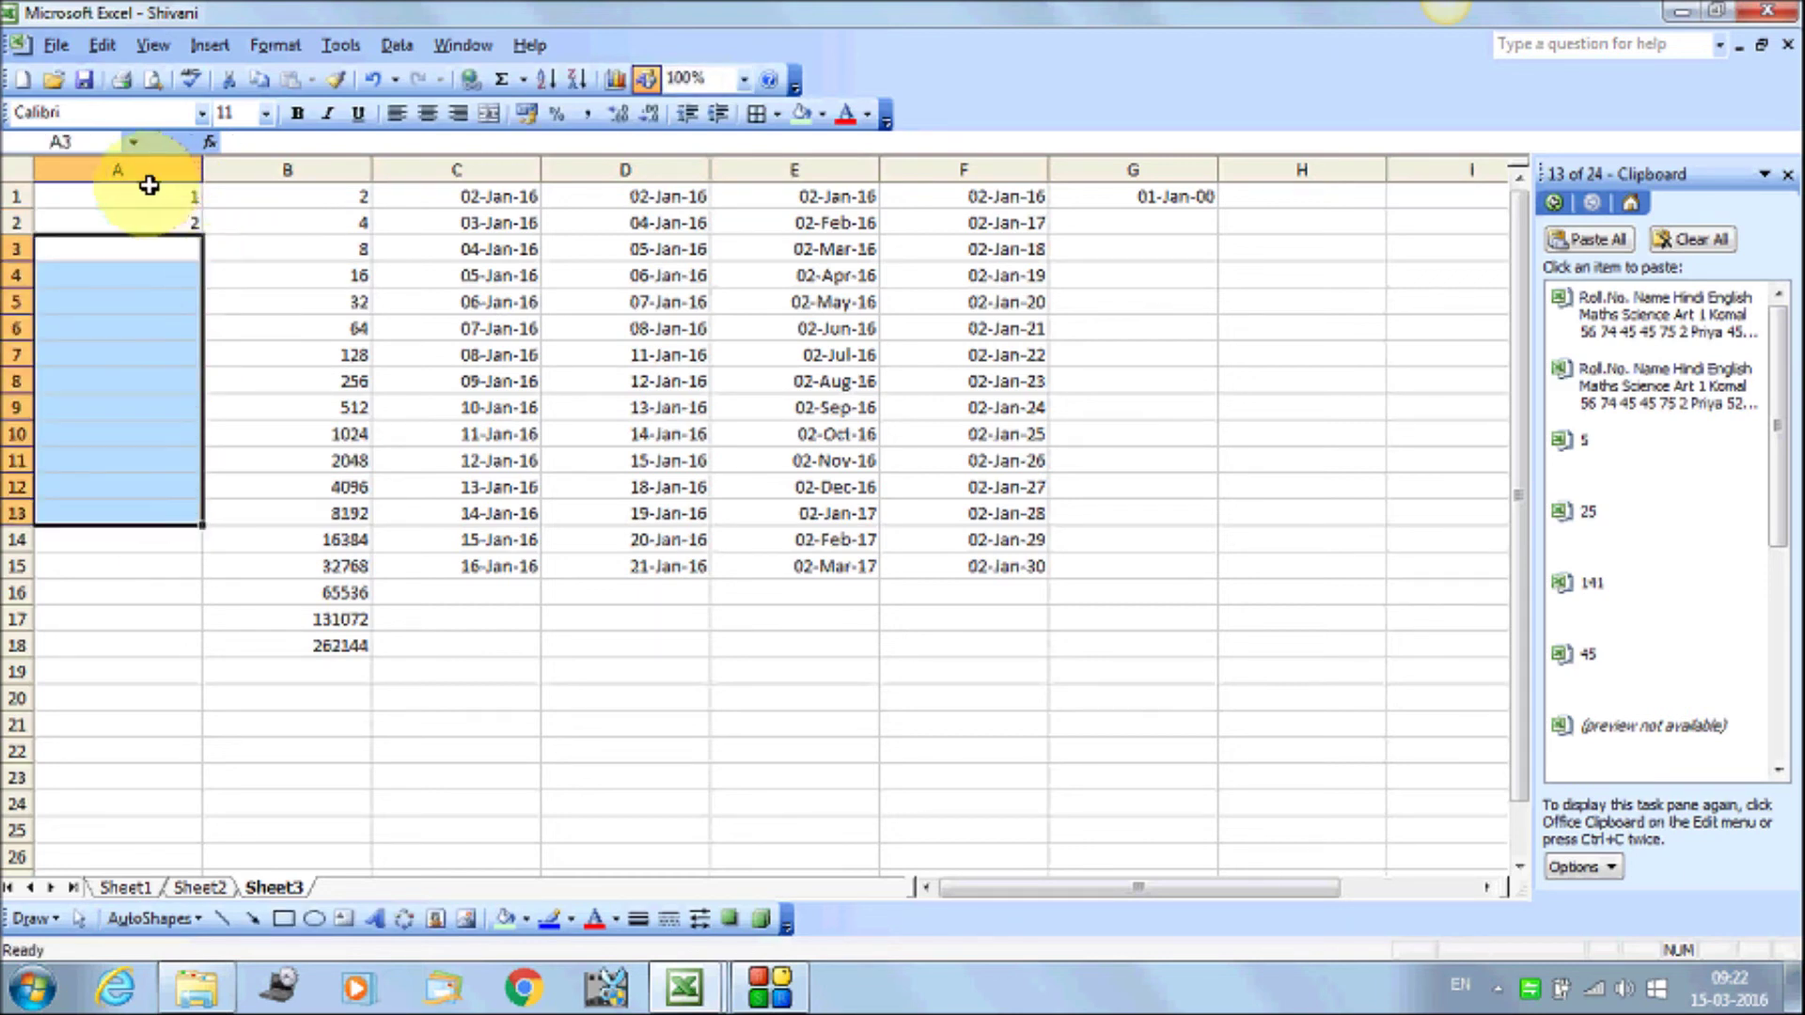
{"action": "left_click", "coordinate": [102, 45]}
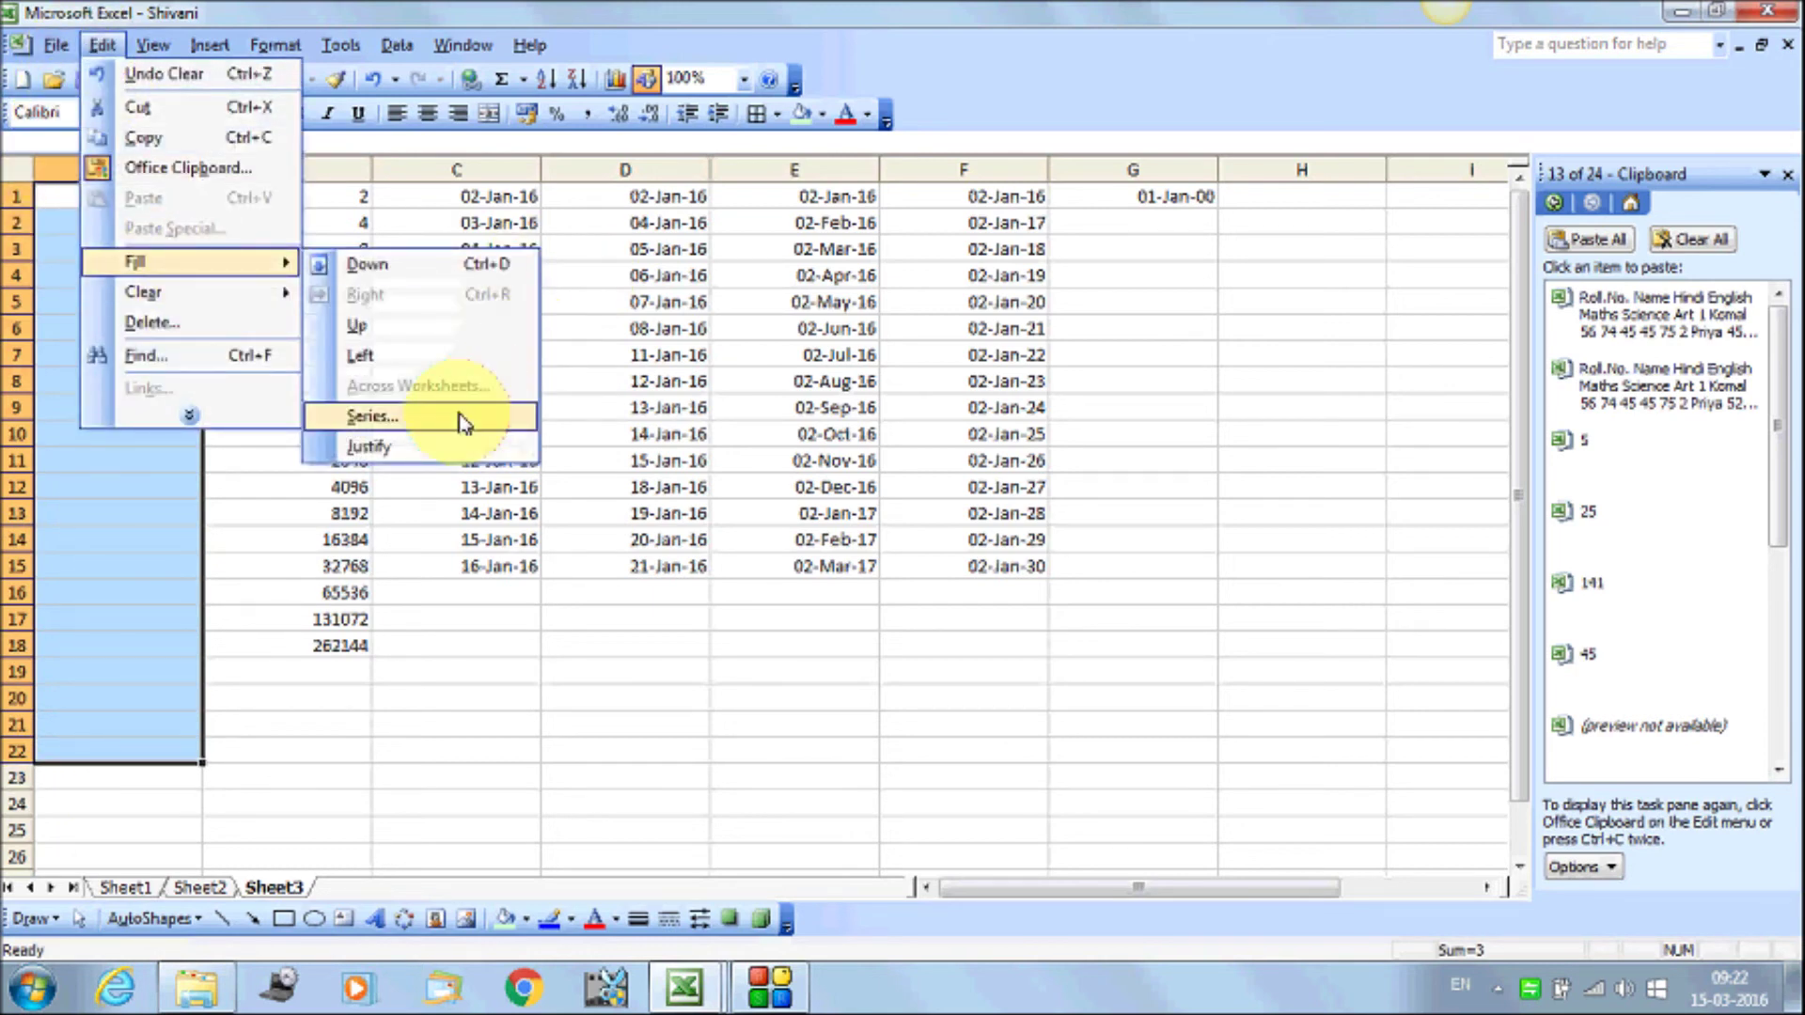
{"action": "left_click", "coordinate": [461, 416]}
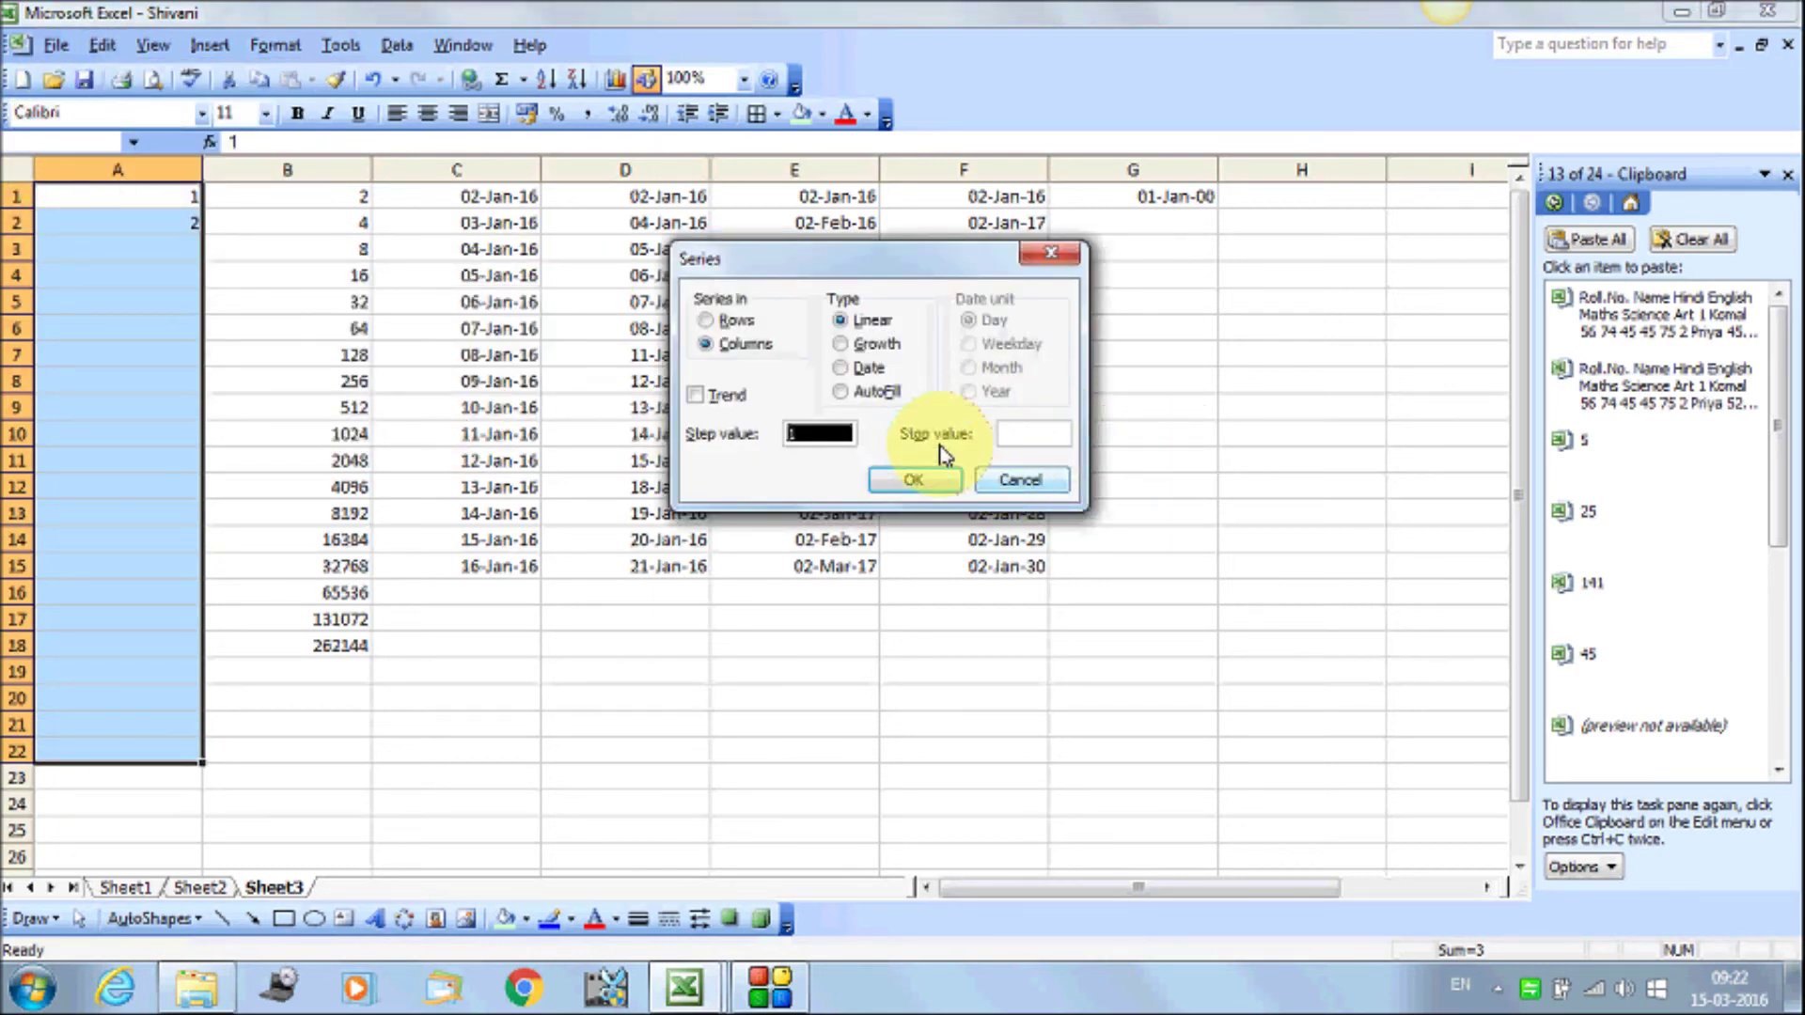
{"action": "left_click", "coordinate": [875, 392]}
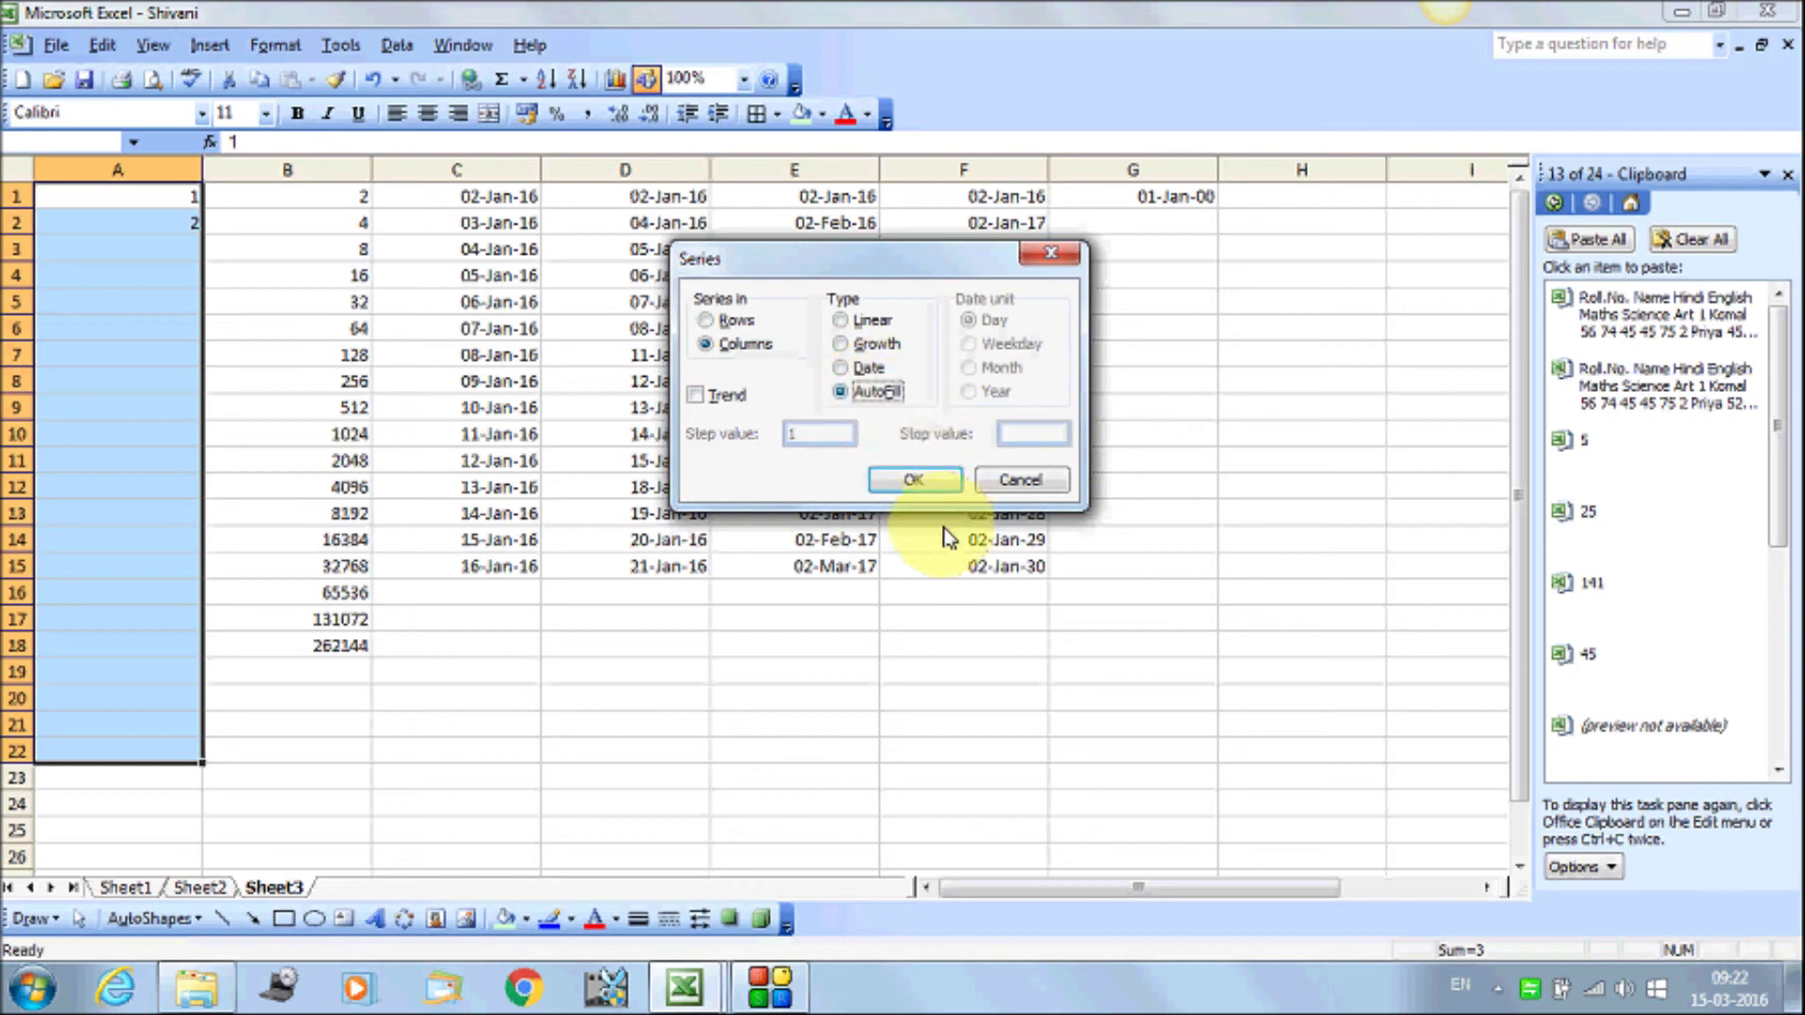
{"action": "left_click", "coordinate": [911, 481]}
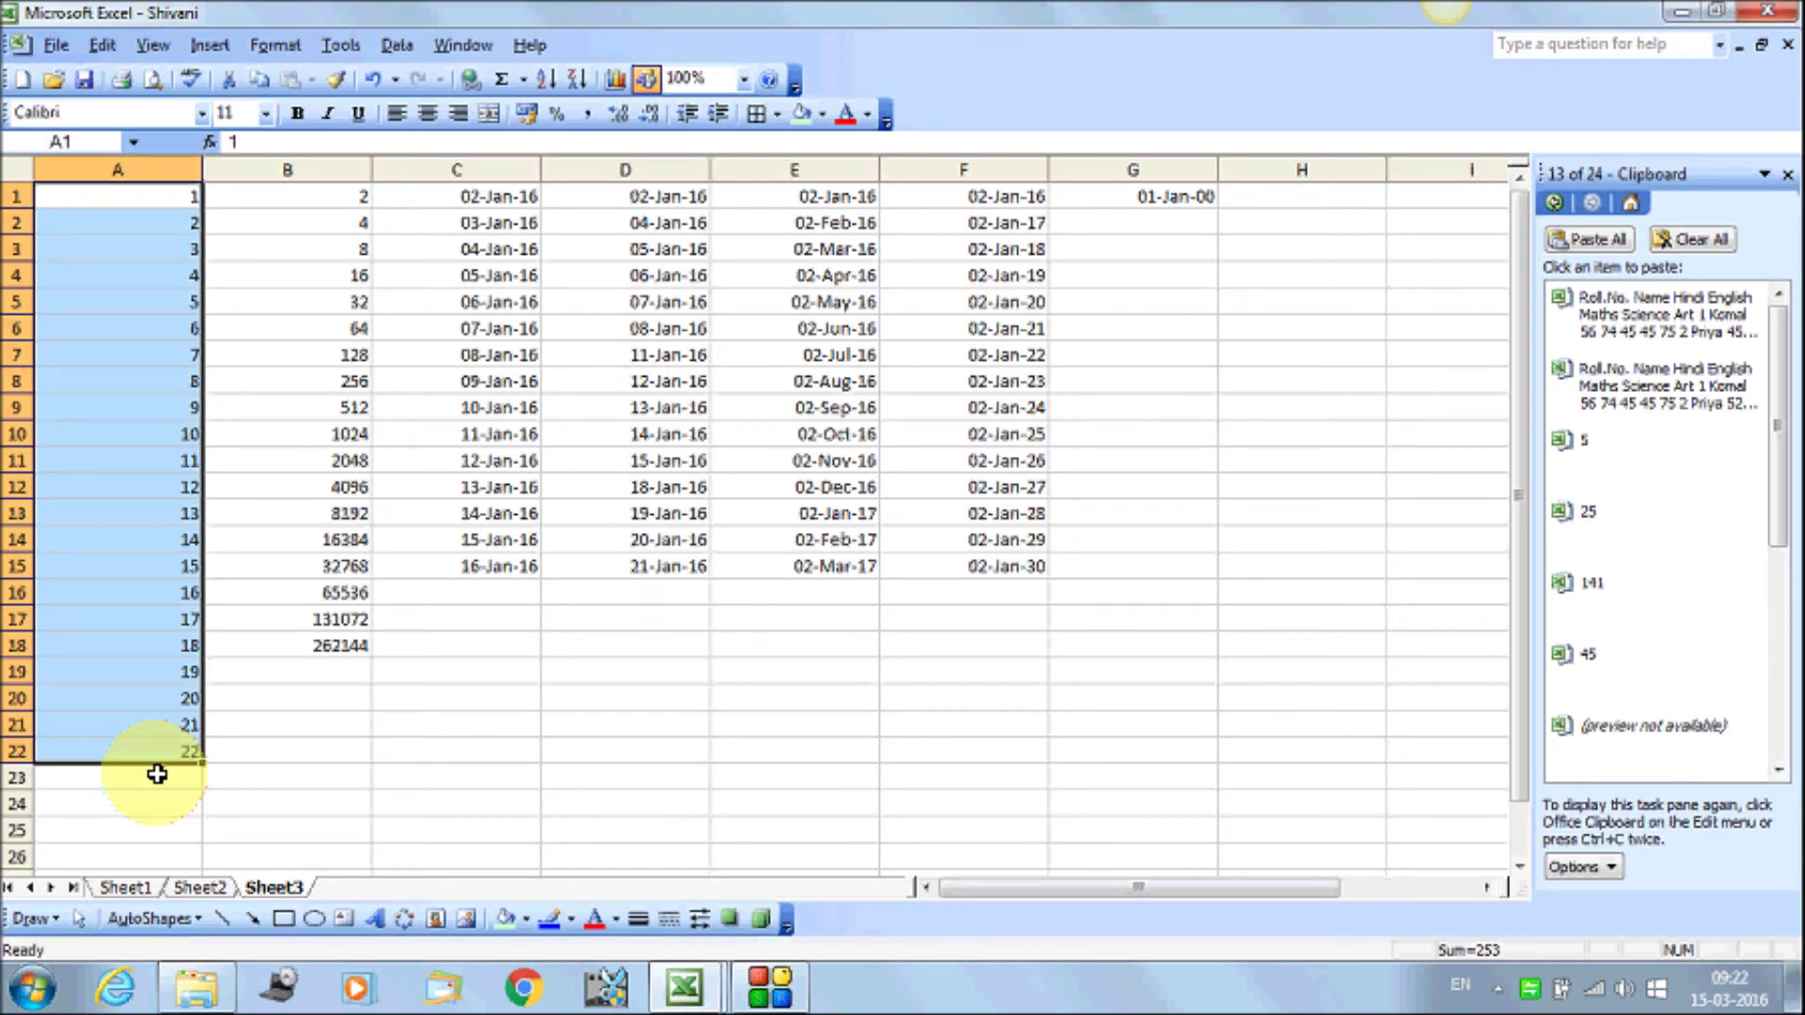
{"action": "left_click", "coordinate": [102, 44]}
Enter the letters e, d, g, e down cells H12 to H15
{"action": "mouse_move", "coordinate": [211, 323]}
{"action": "left_click", "coordinate": [232, 419]}
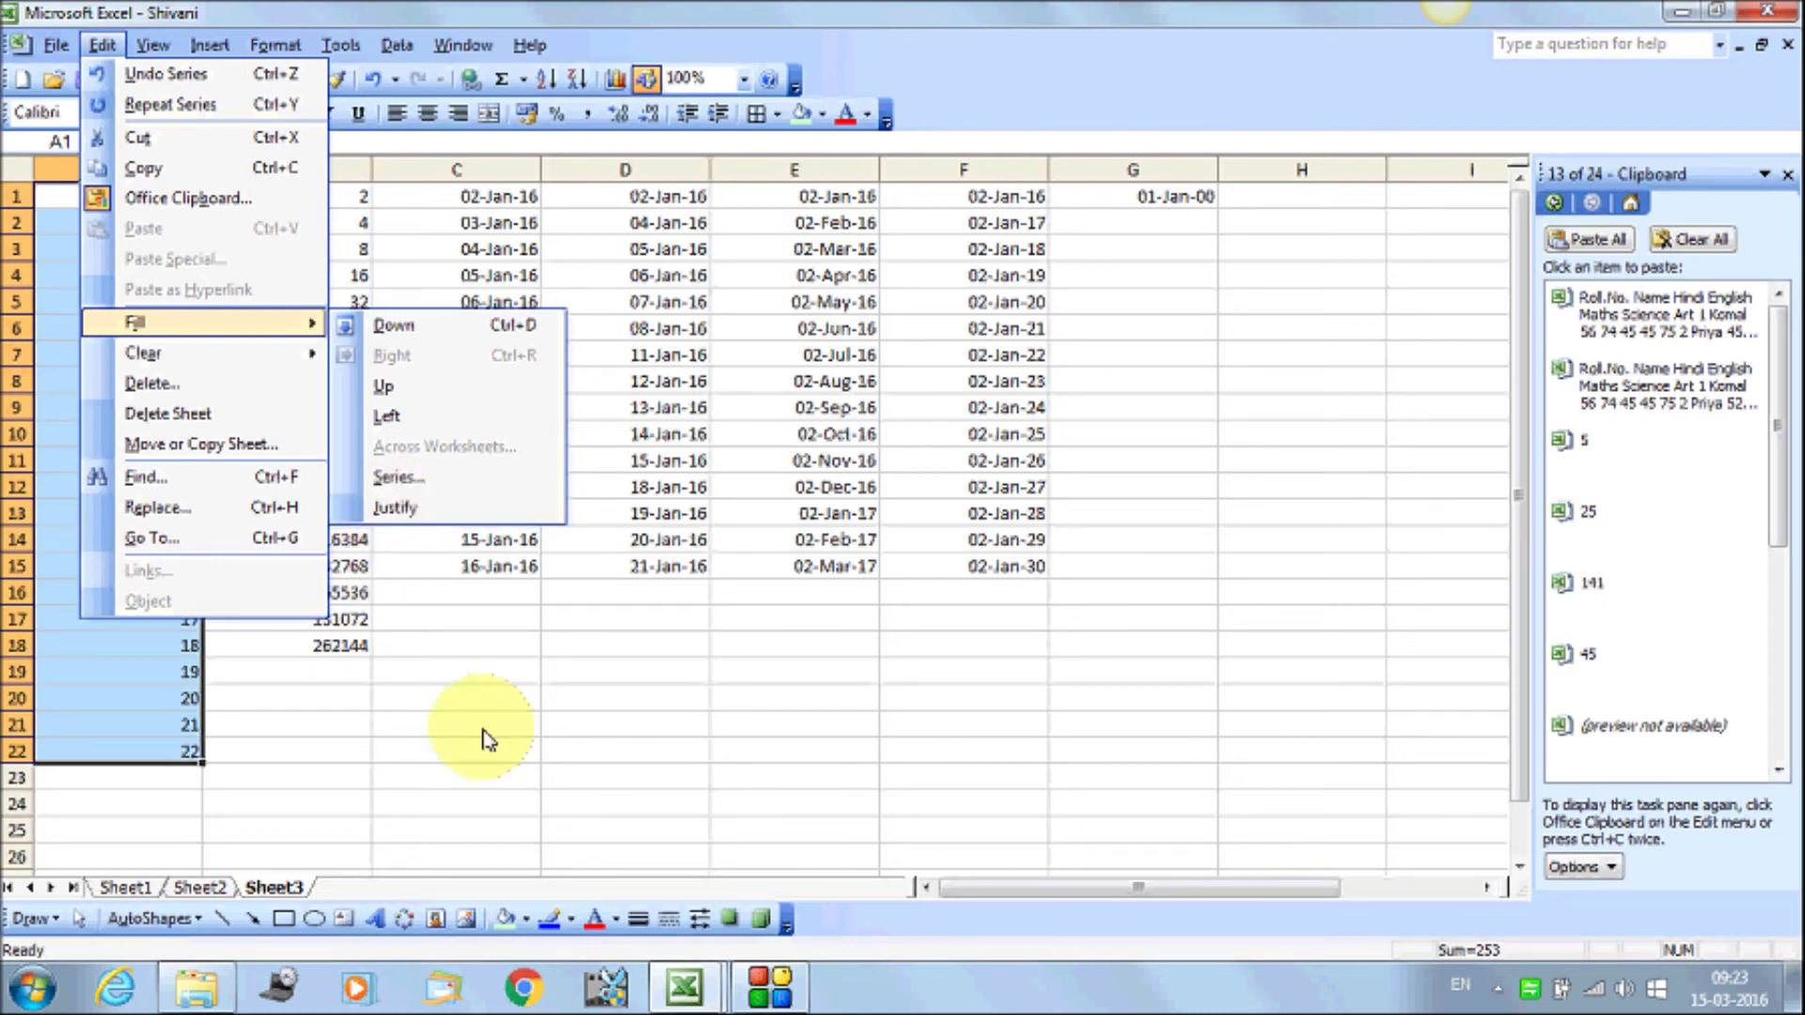
{"action": "left_click", "coordinate": [1257, 496]}
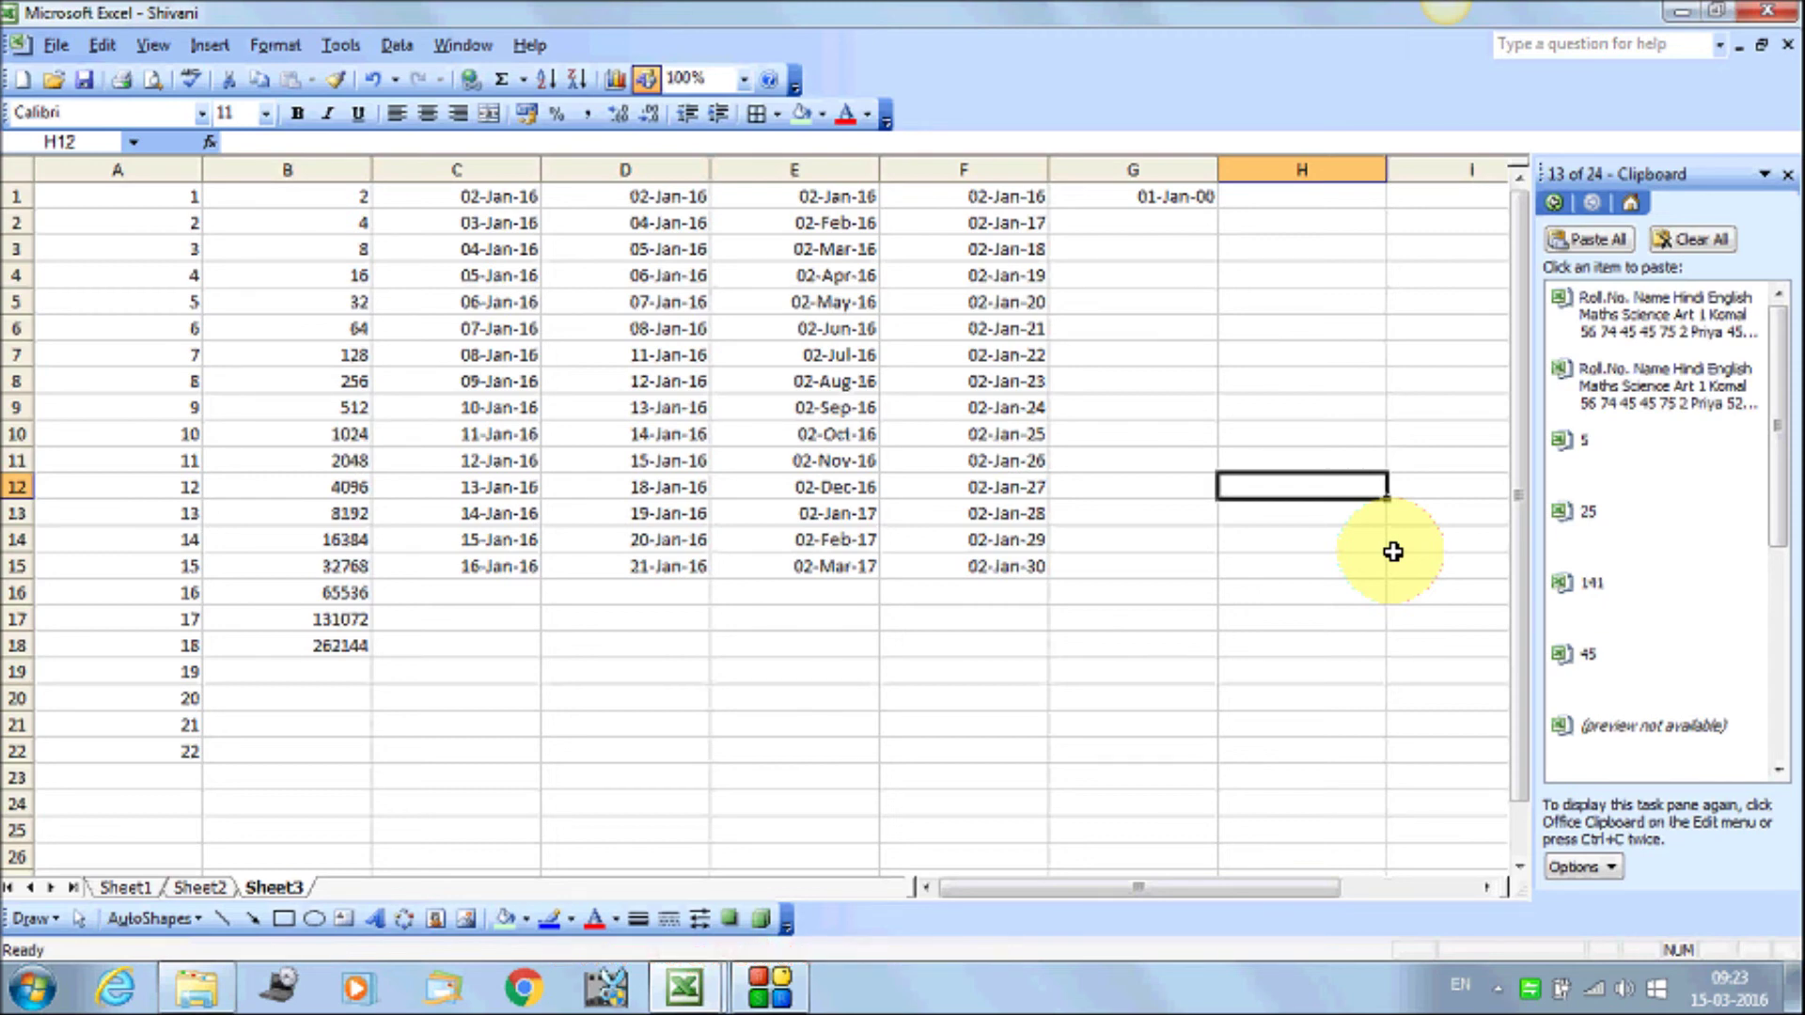
{"action": "type", "text": "e"}
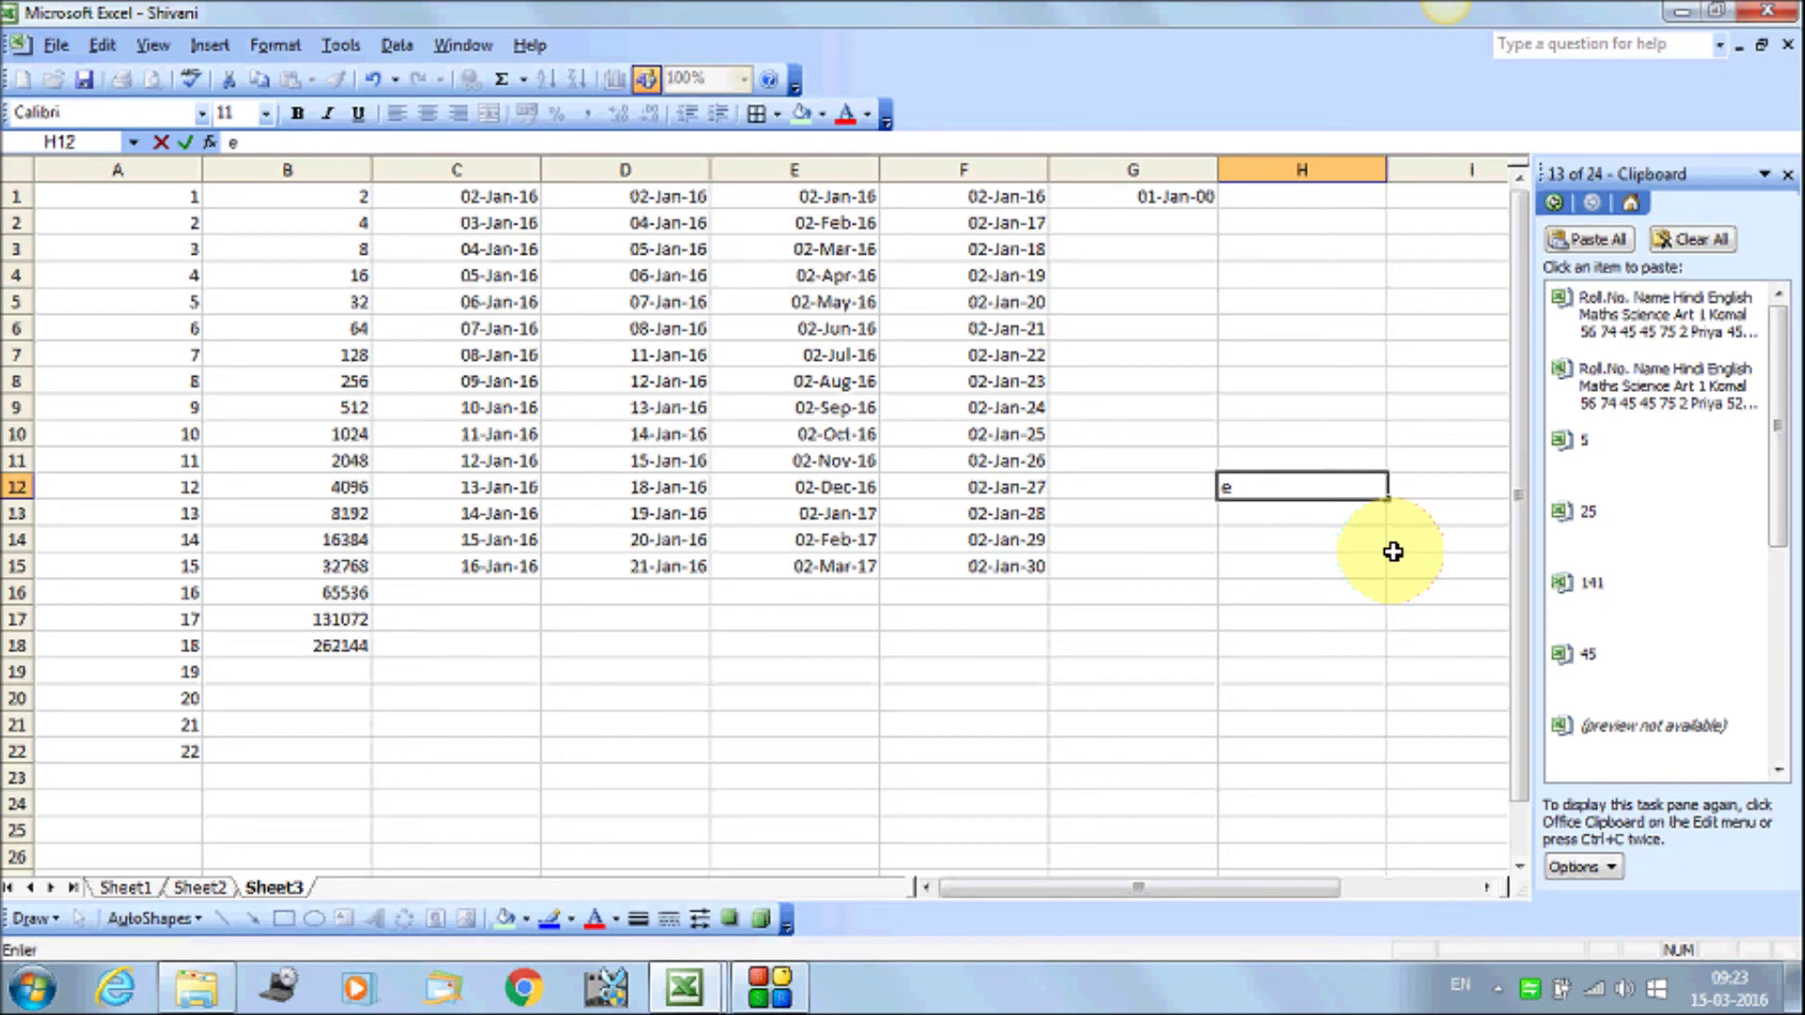
{"action": "key", "text": "Return"}
{"action": "type", "text": "d"}
{"action": "key", "text": "Return"}
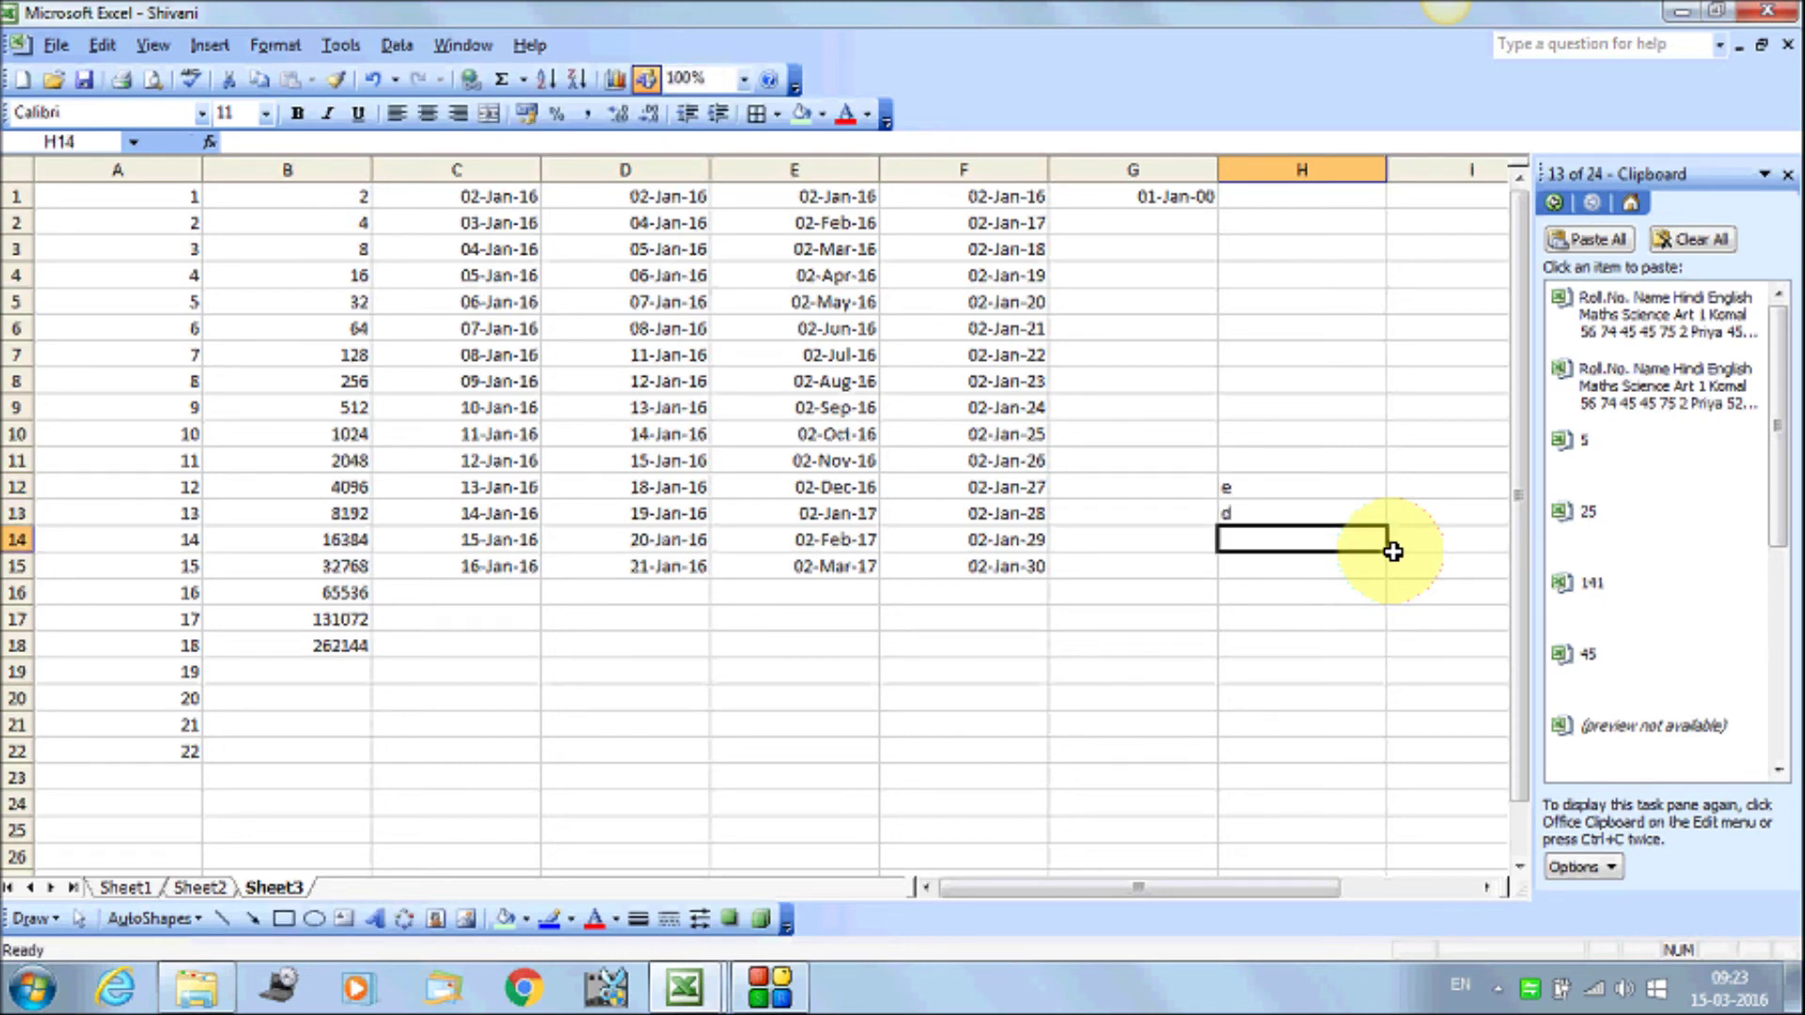
{"action": "type", "text": "g"}
{"action": "key", "text": "Return"}
{"action": "type", "text": "e"}
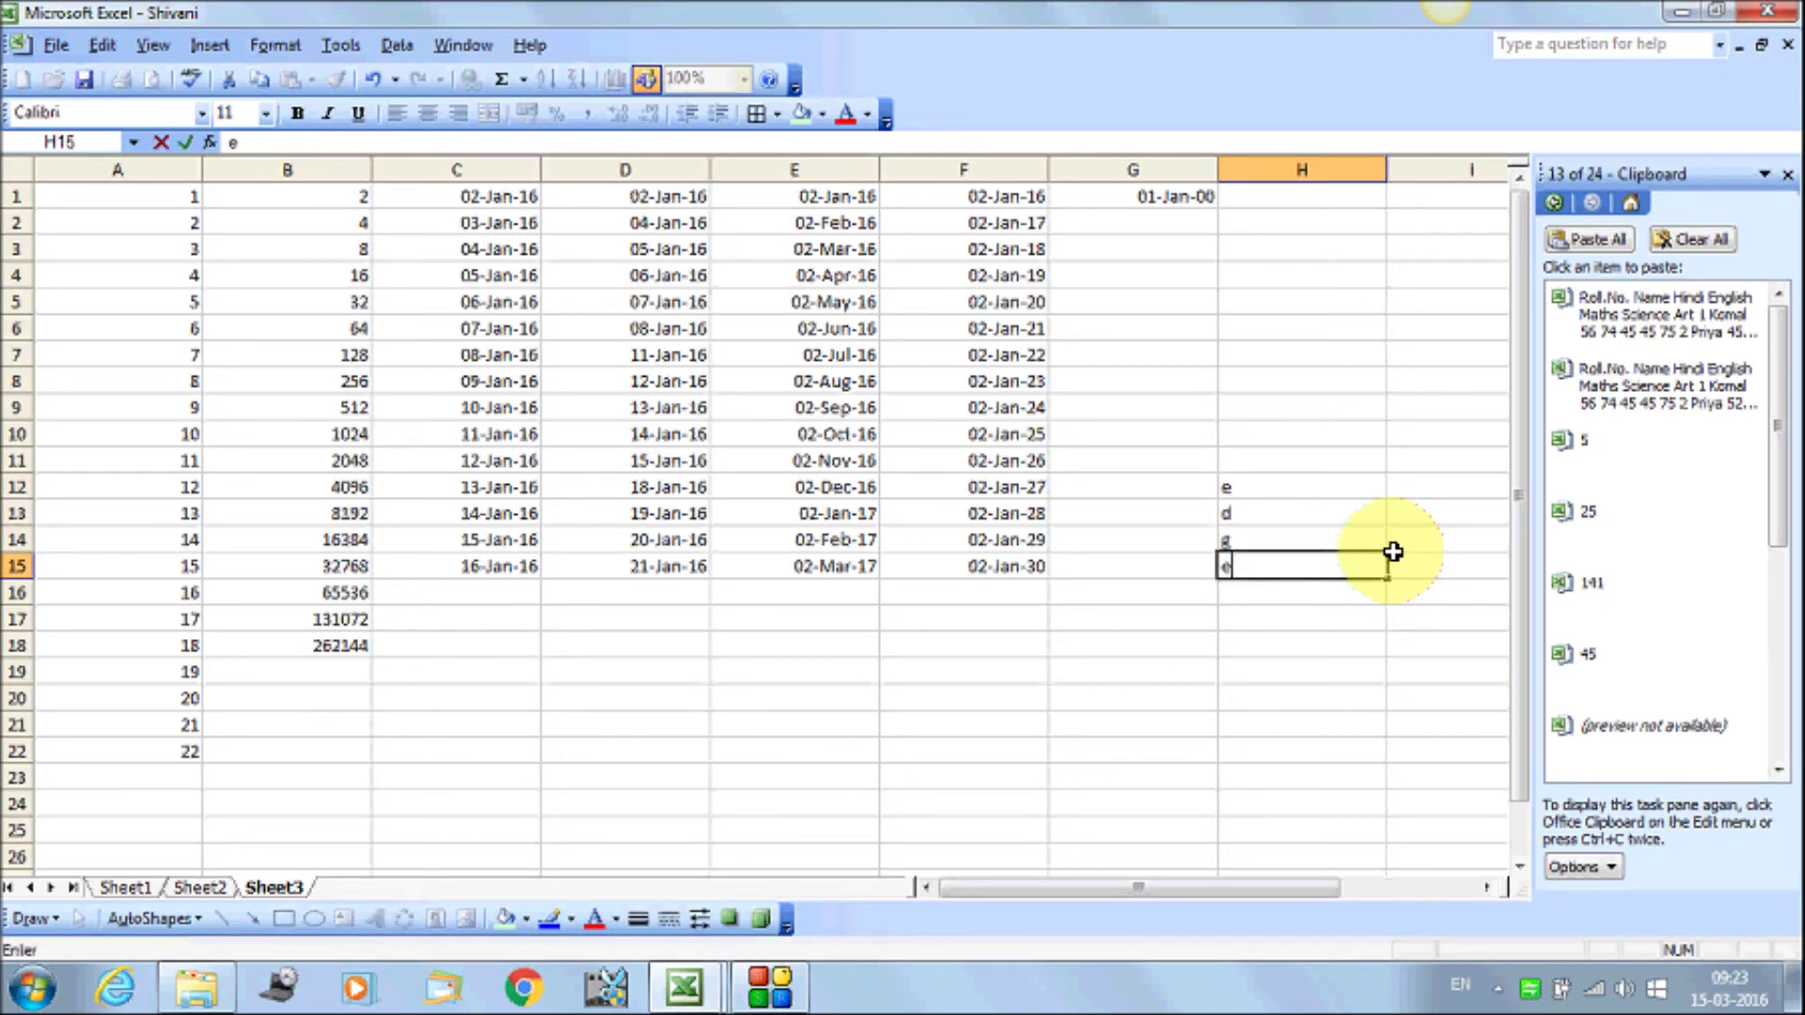
{"action": "key", "text": "Return"}
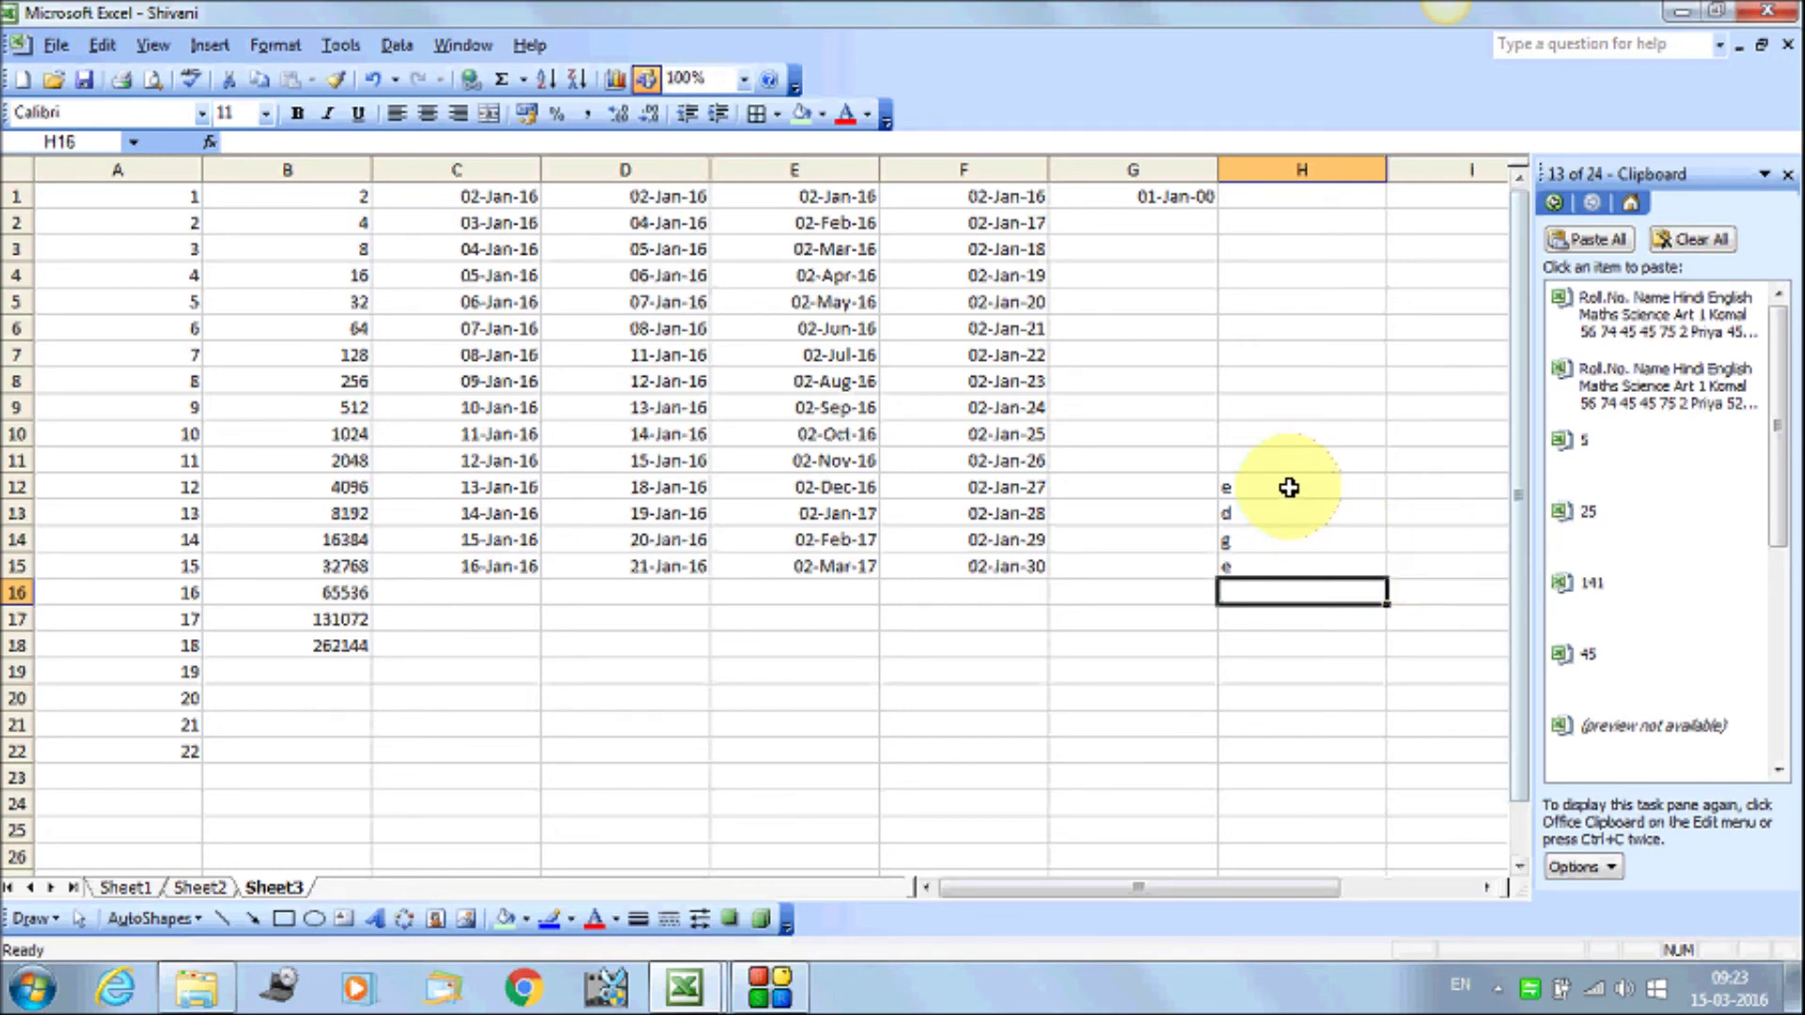
Justify H12:H15 with Edit > Fill > Justify so H12 reads 'e d g e'
{"action": "left_click_drag", "start_coordinate": [1282, 487], "coordinate": [1282, 569]}
{"action": "left_click", "coordinate": [102, 46]}
{"action": "mouse_move", "coordinate": [198, 262]}
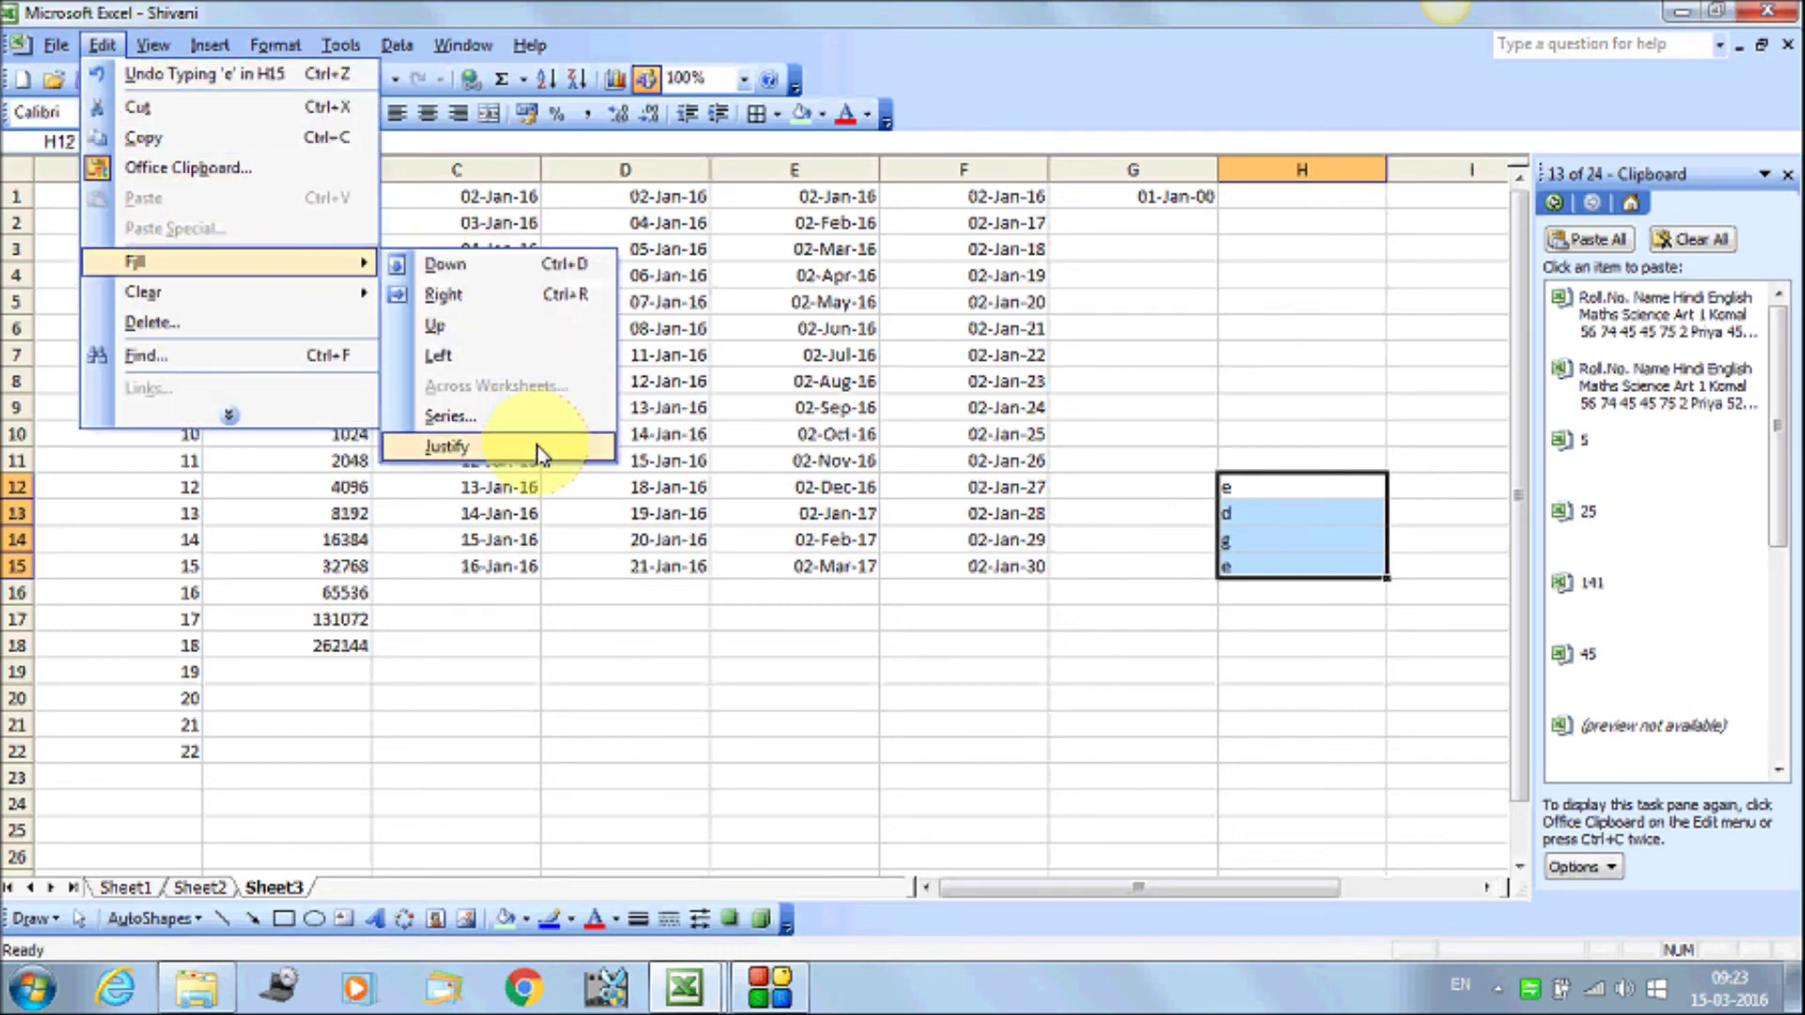
{"action": "left_click", "coordinate": [508, 446]}
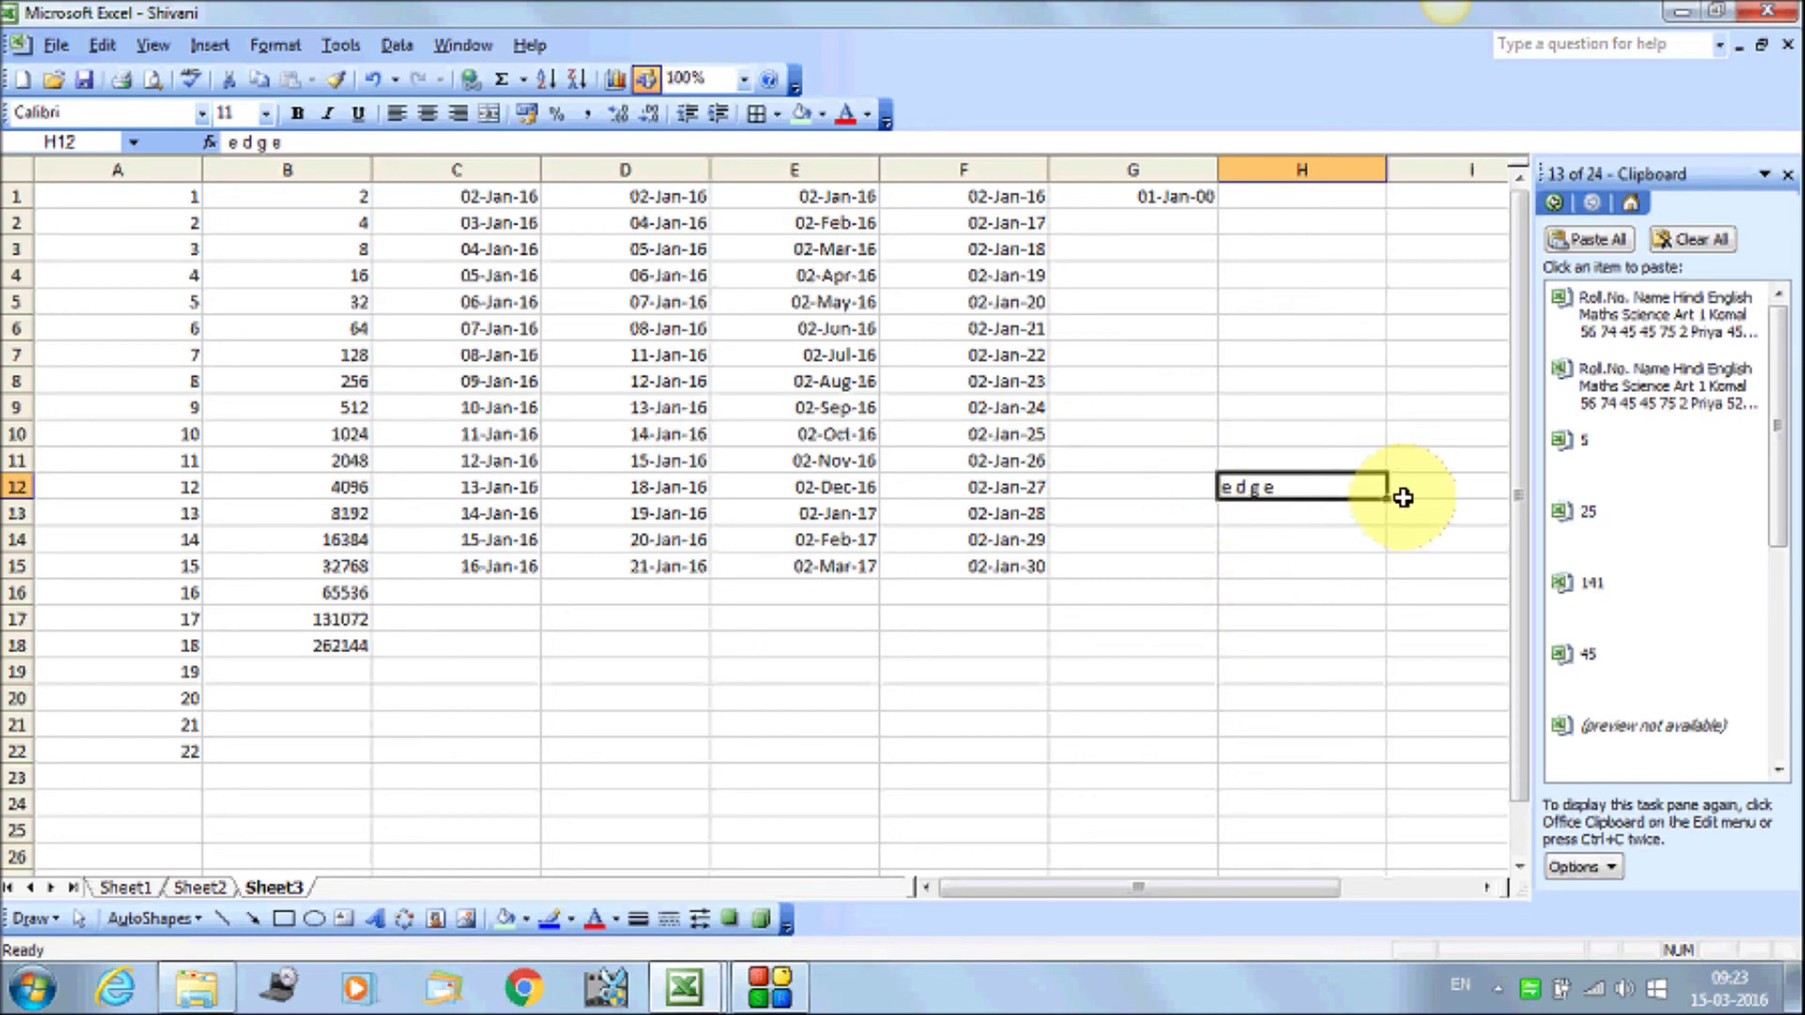
{"action": "left_click", "coordinate": [1257, 593]}
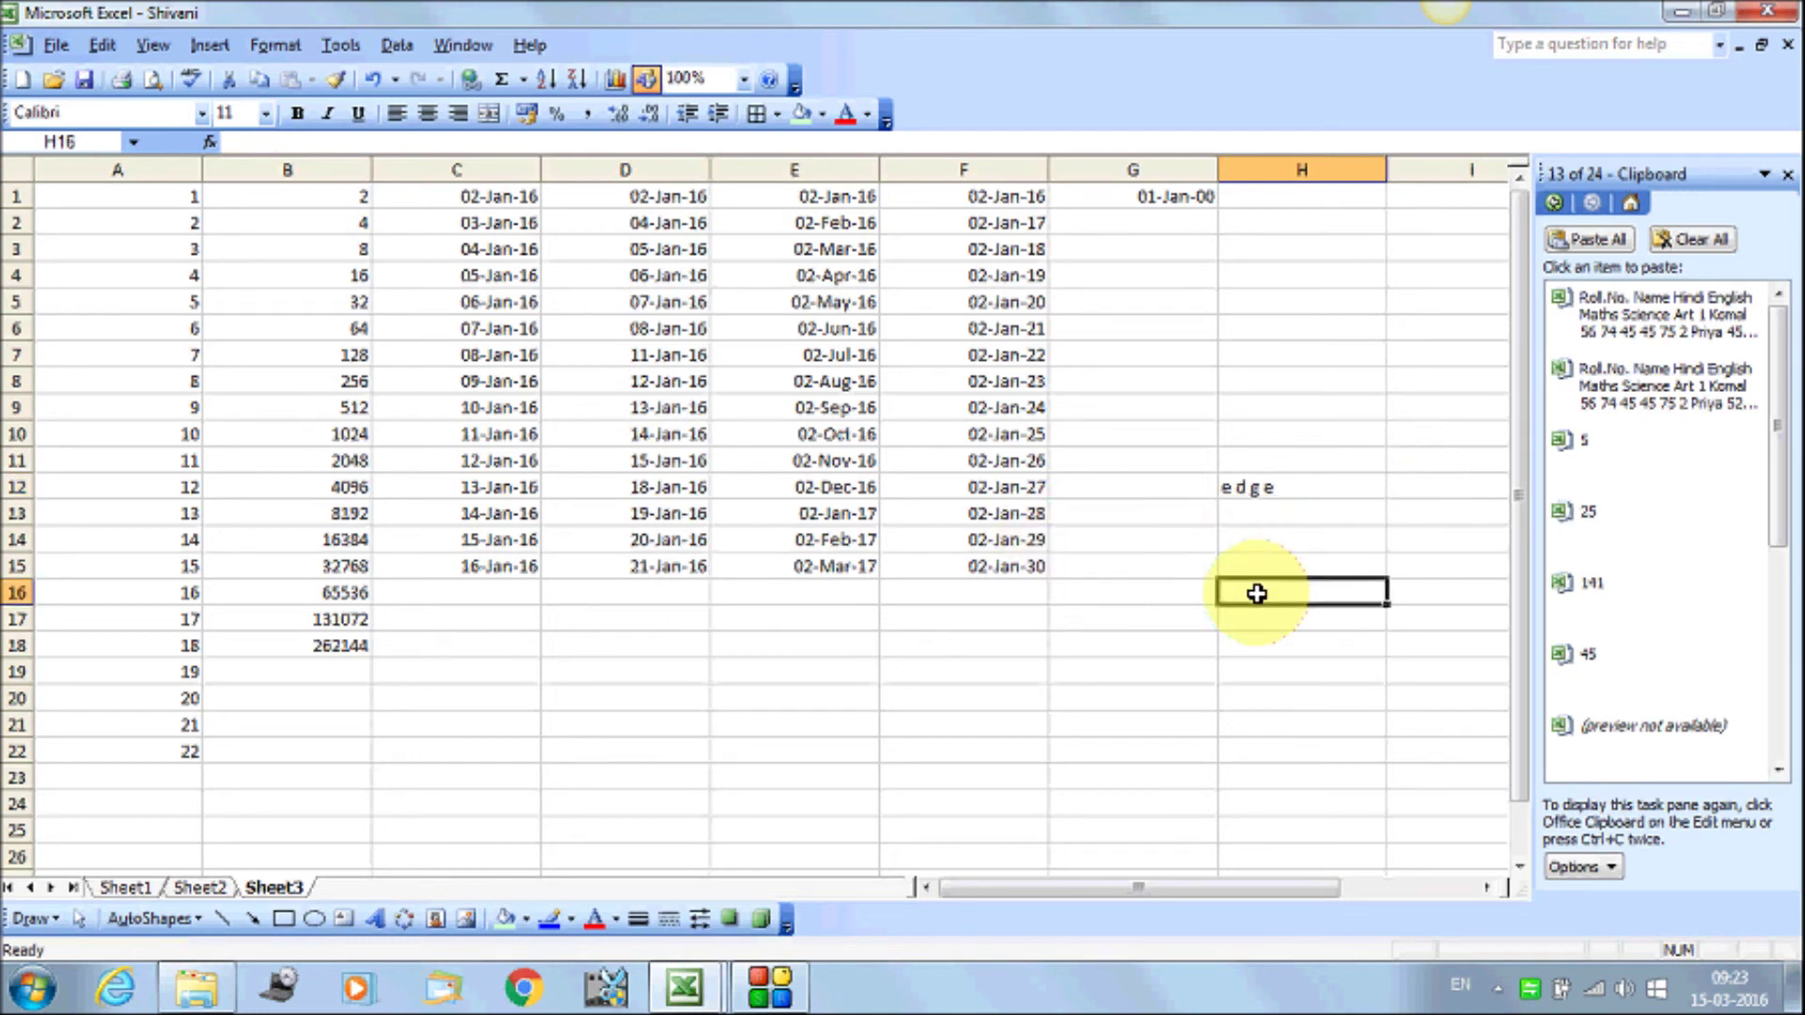
Look over the full Edit menu, then switch to Sheet2
{"action": "left_click", "coordinate": [101, 44]}
{"action": "left_click", "coordinate": [249, 429]}
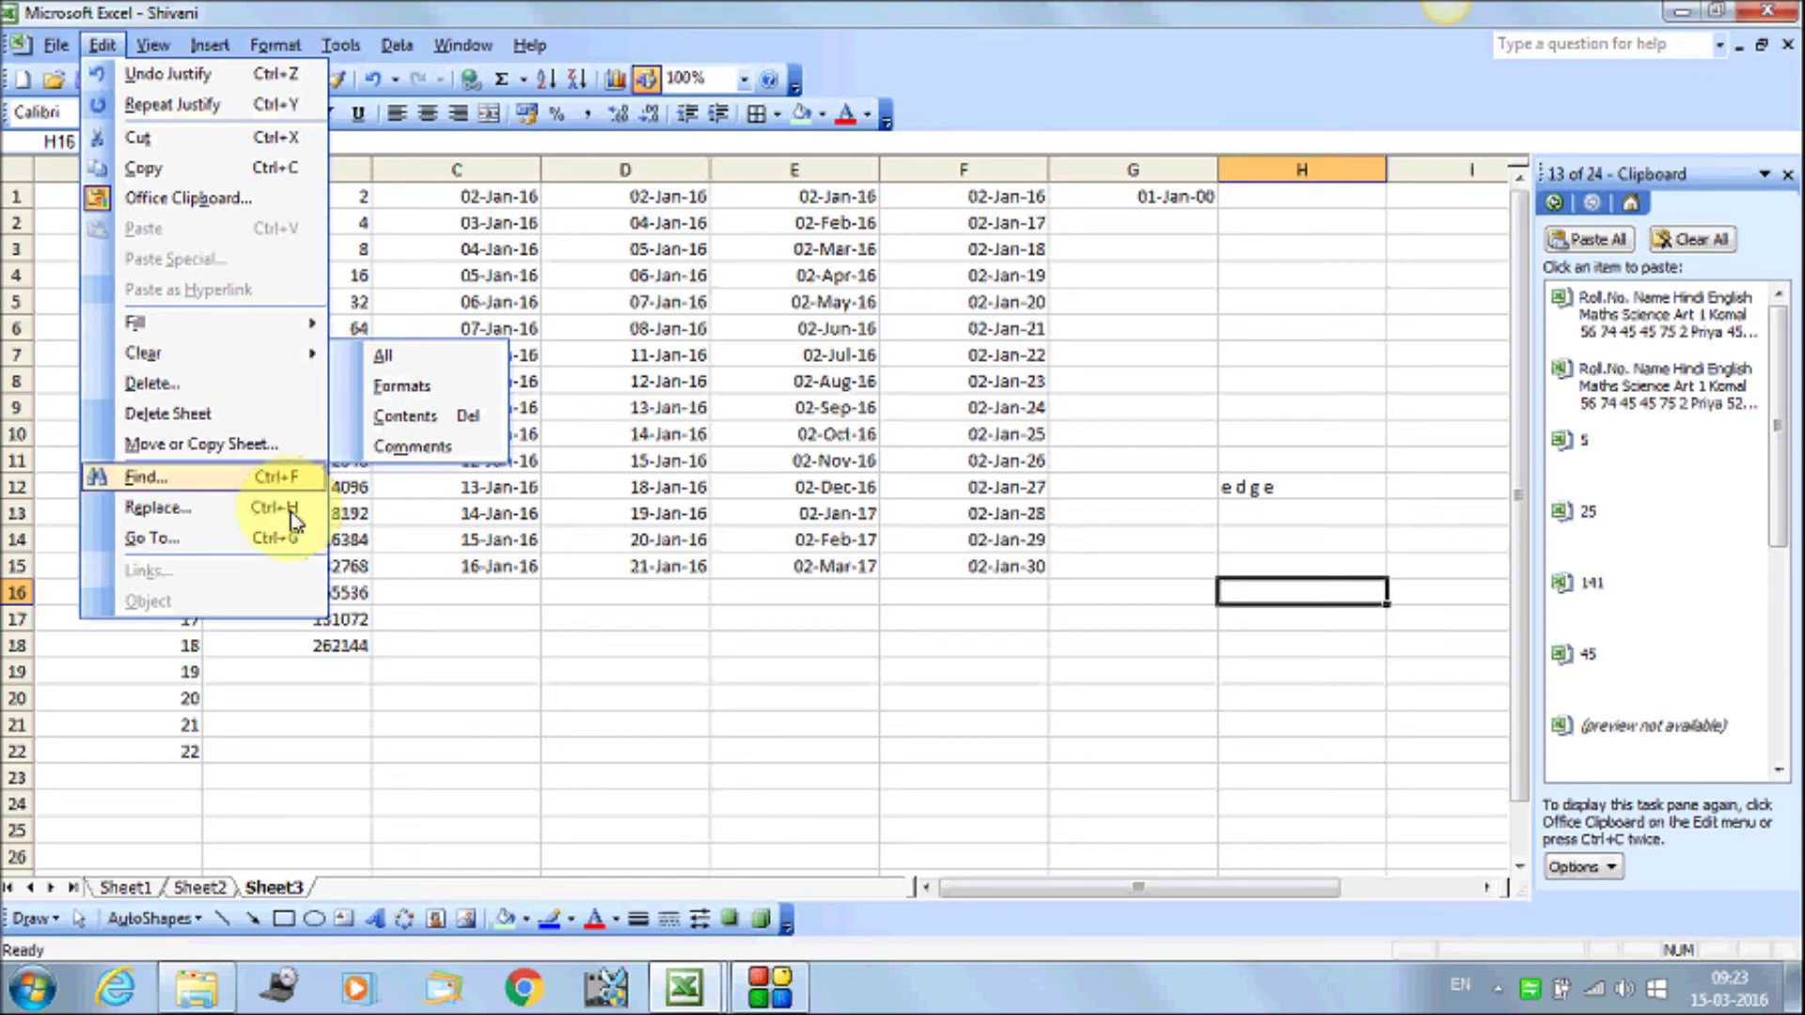
{"action": "left_click", "coordinate": [475, 539]}
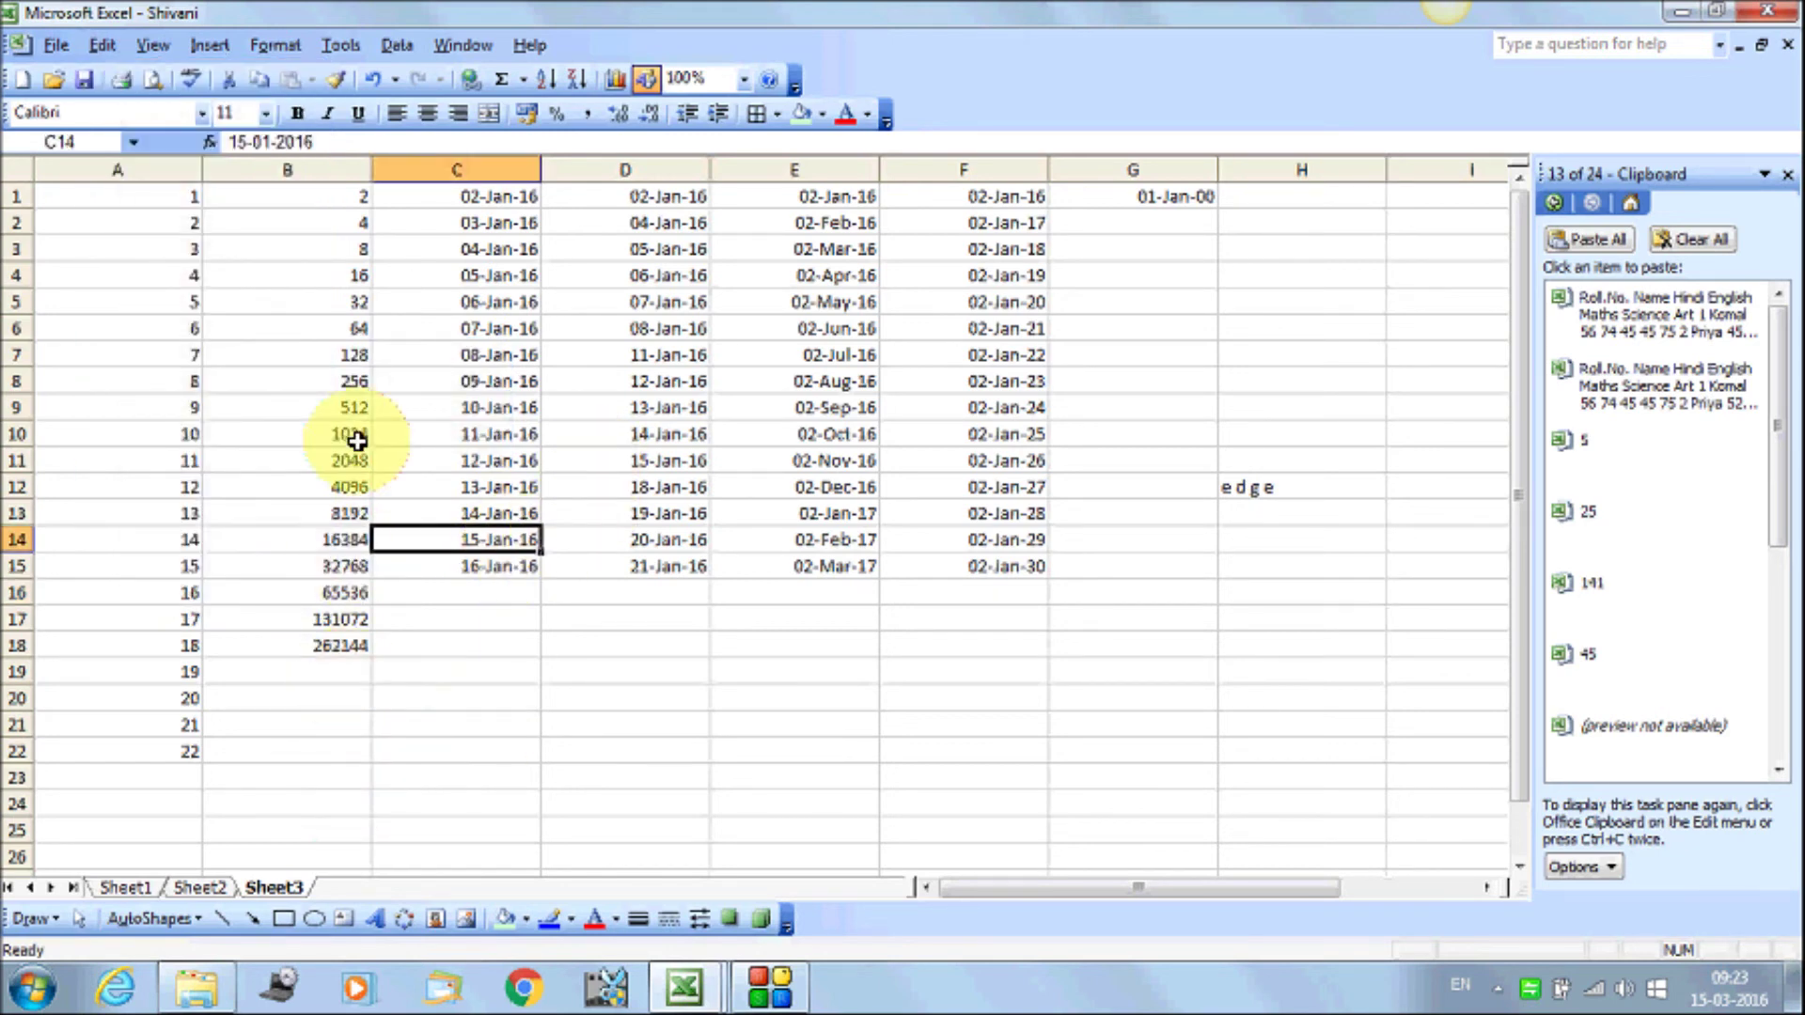
{"action": "left_click", "coordinate": [212, 889]}
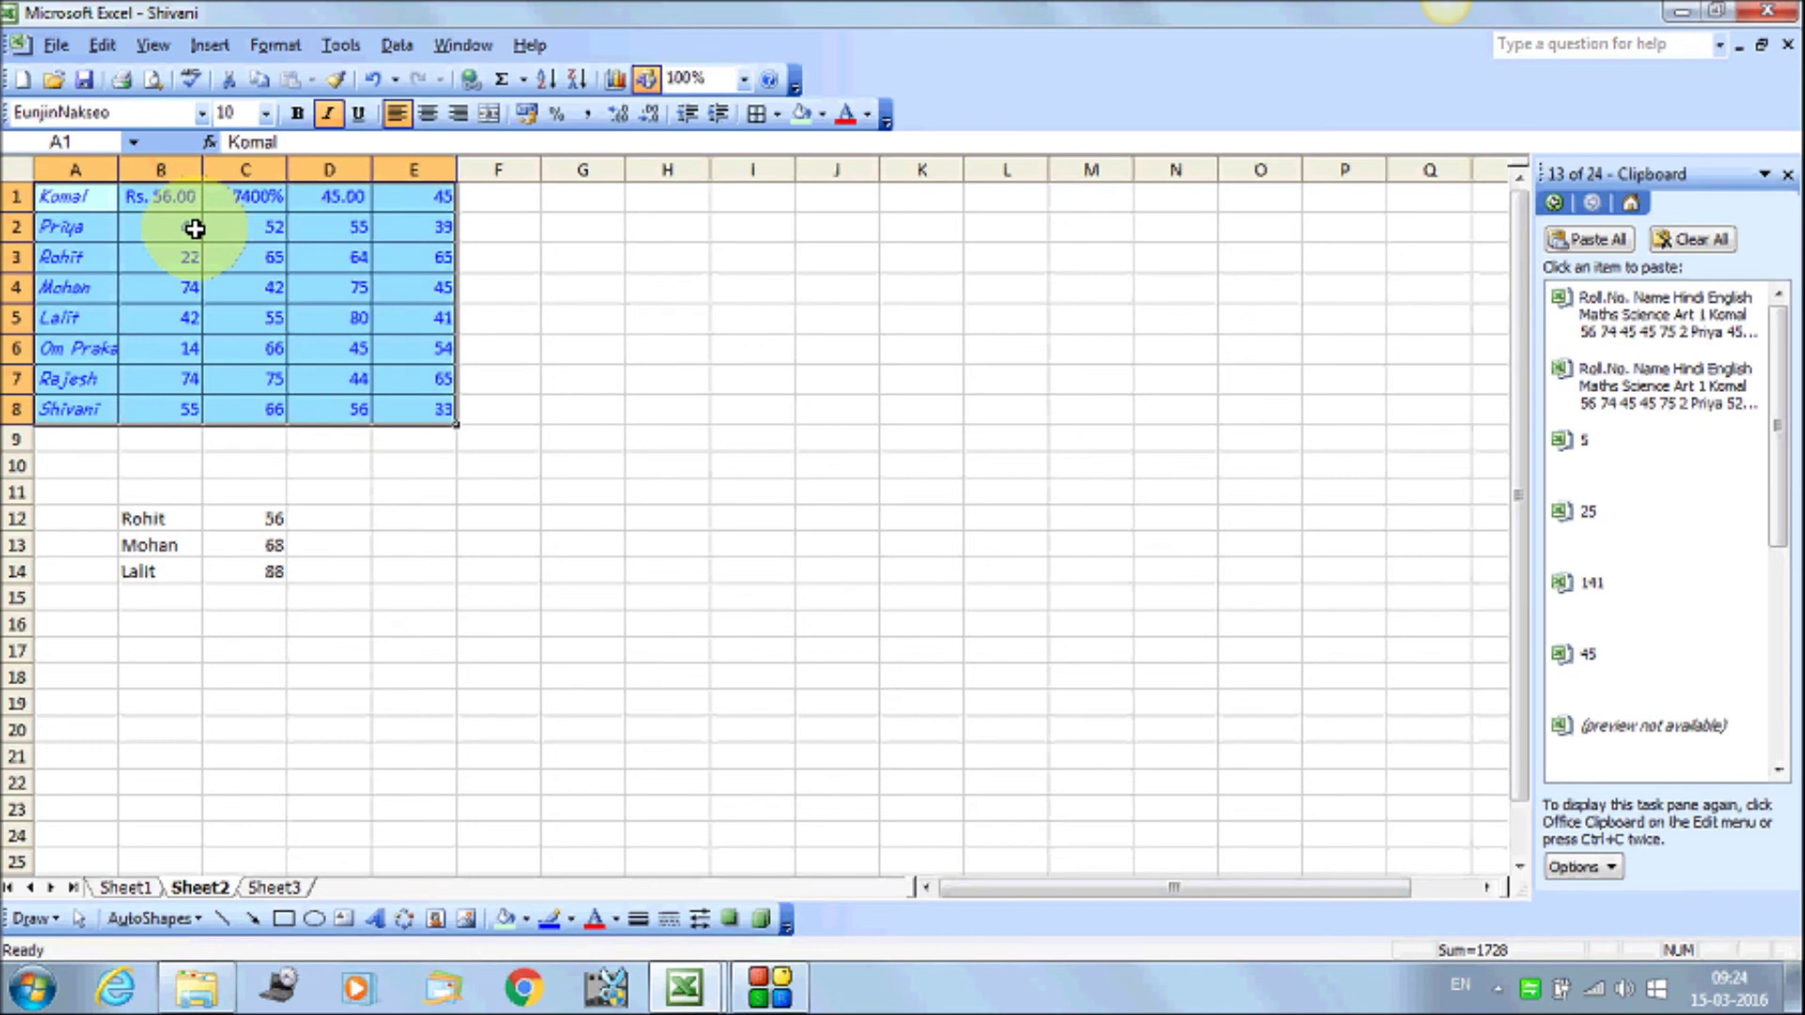
Clear everything from A1:E8 with Edit > Clear > All, then undo to restore the table
{"action": "left_click", "coordinate": [102, 44]}
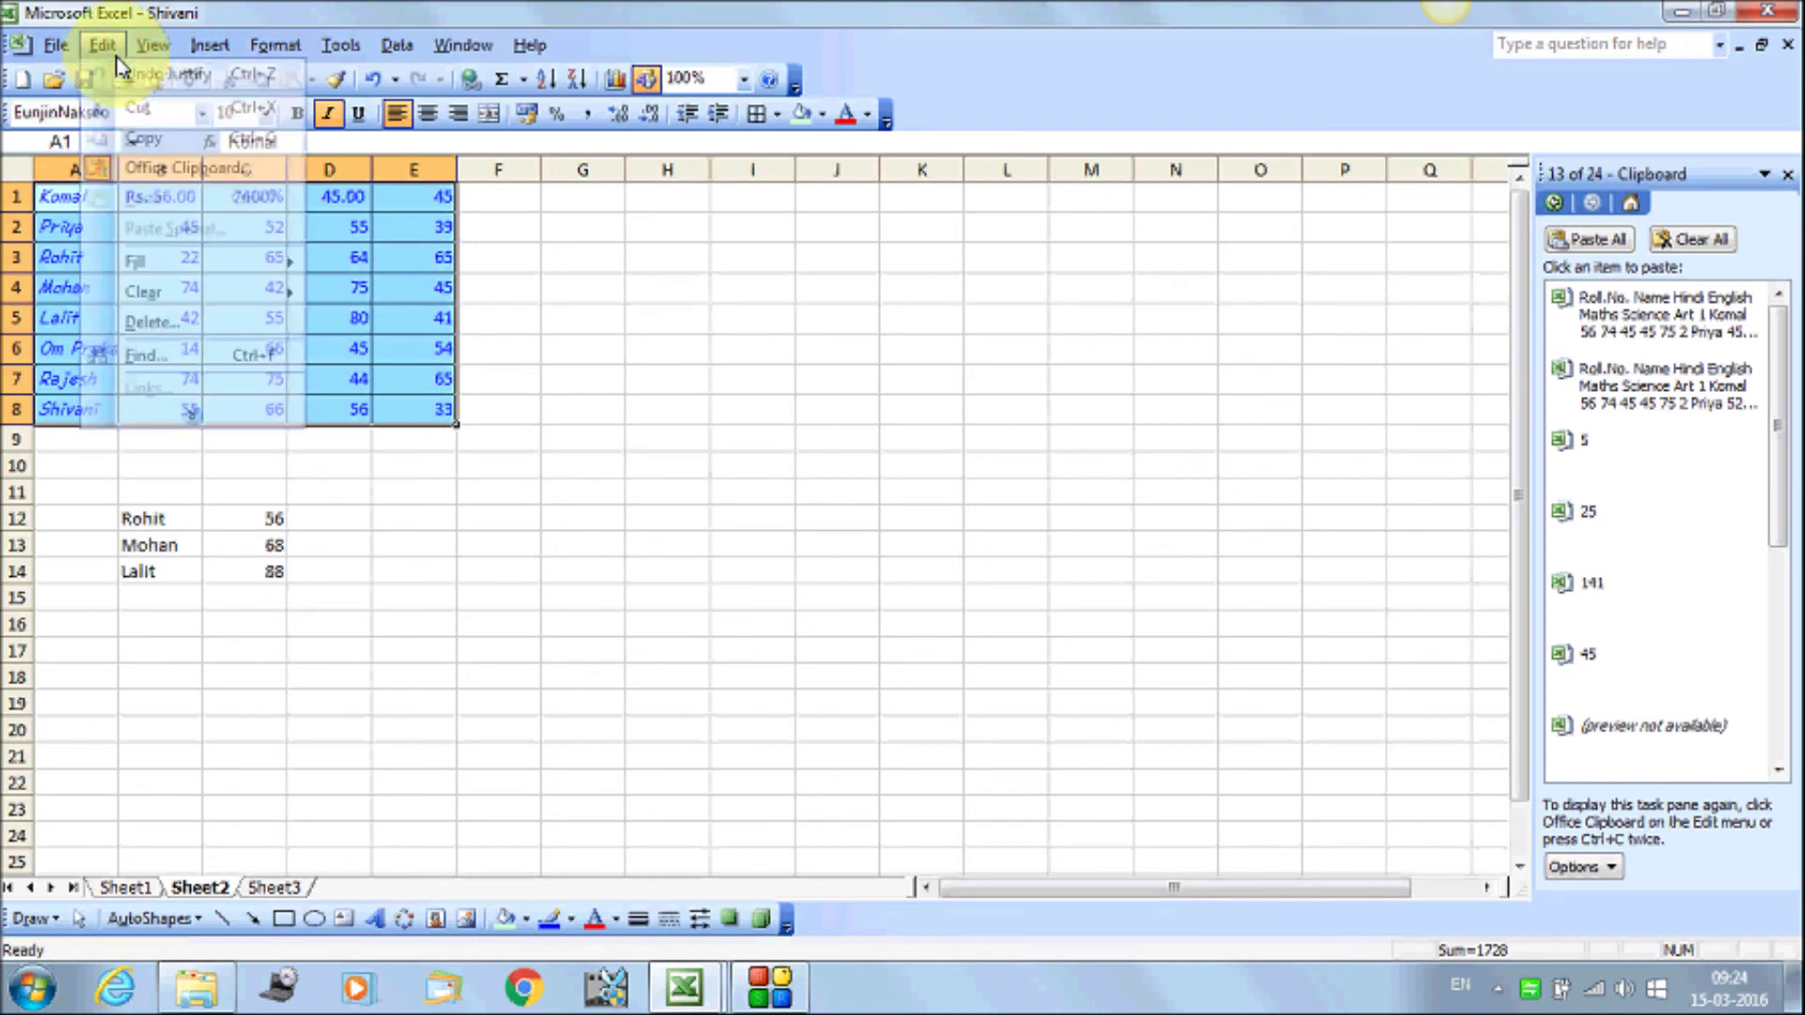
{"action": "left_click", "coordinate": [160, 416]}
{"action": "mouse_move", "coordinate": [143, 352]}
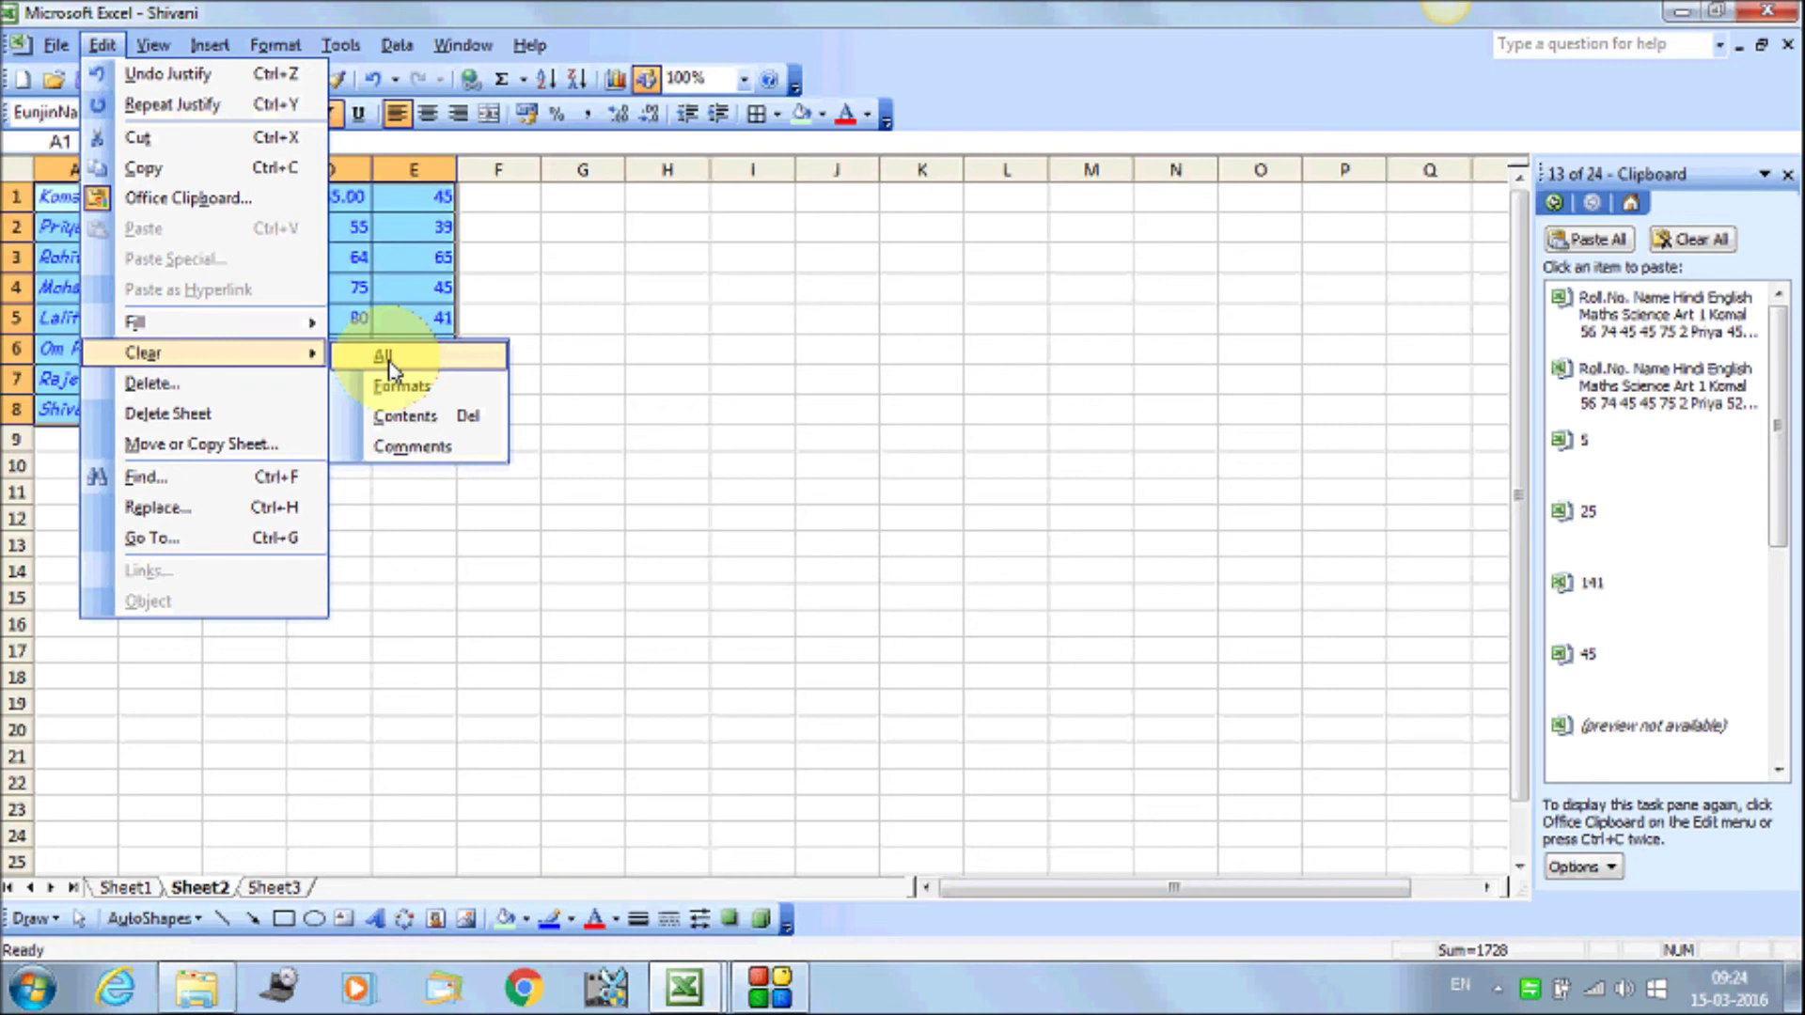
{"action": "left_click", "coordinate": [391, 369]}
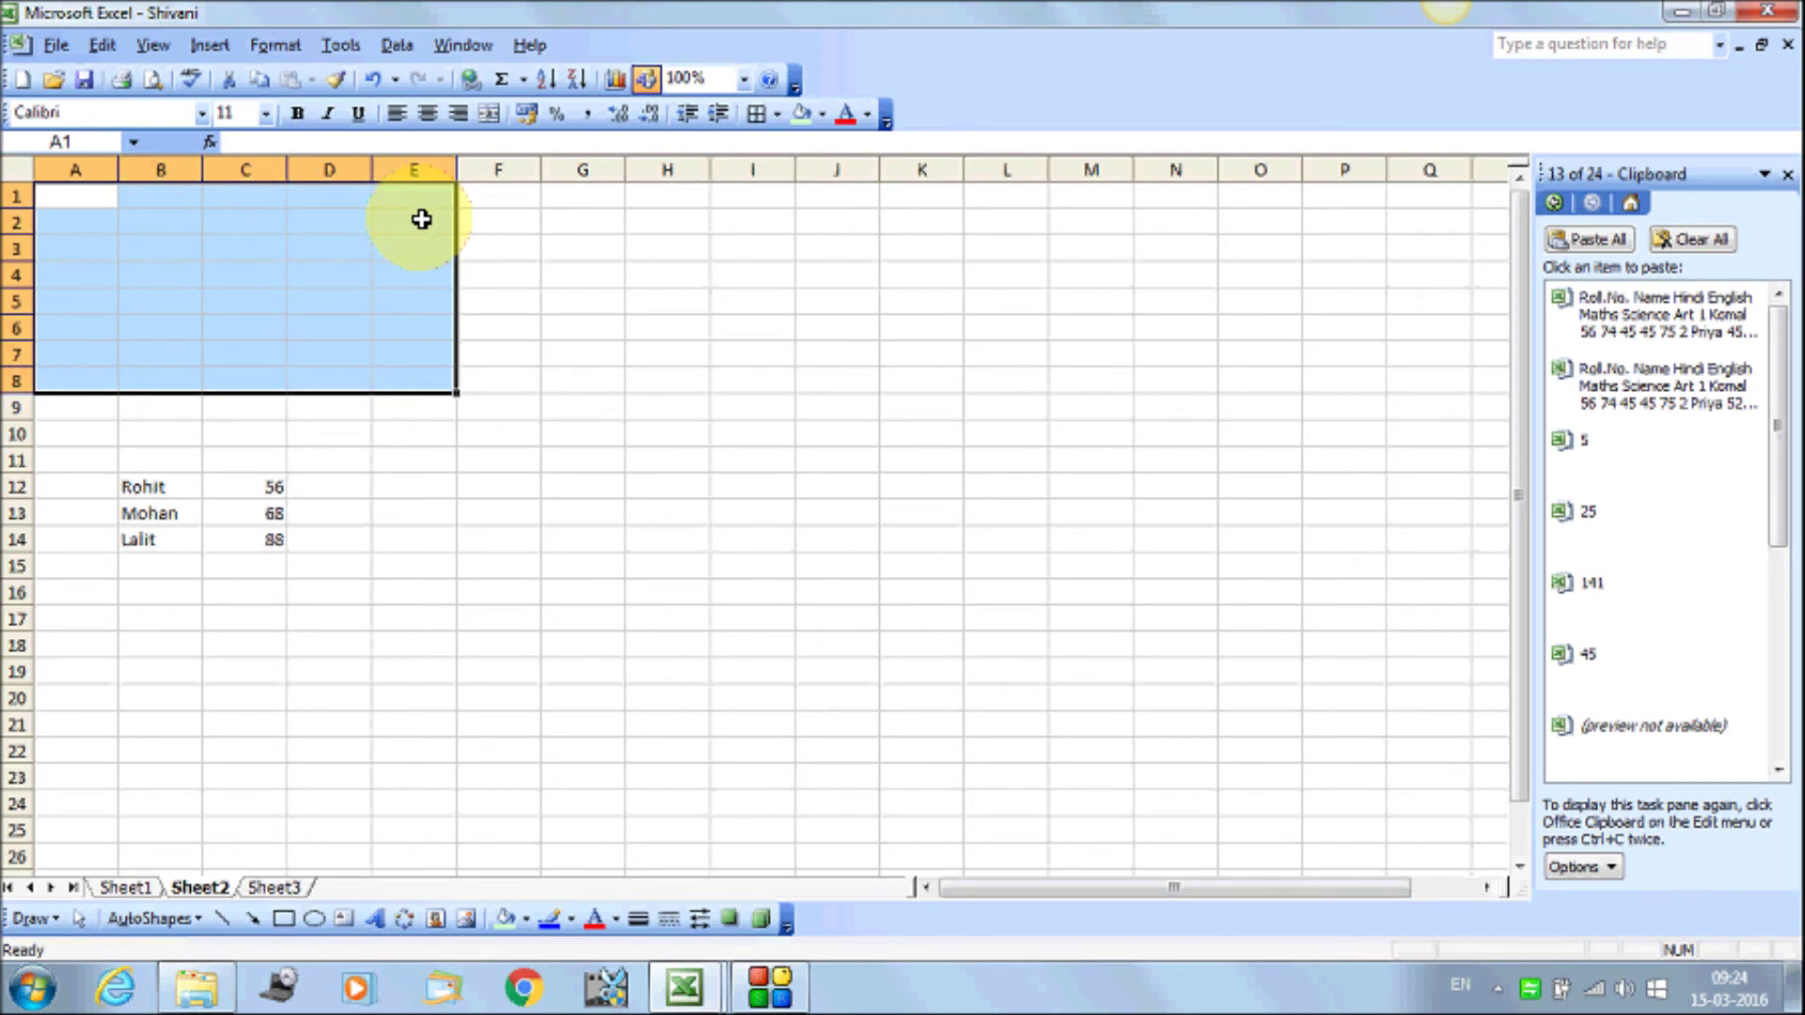
{"action": "key", "text": "ctrl+z"}
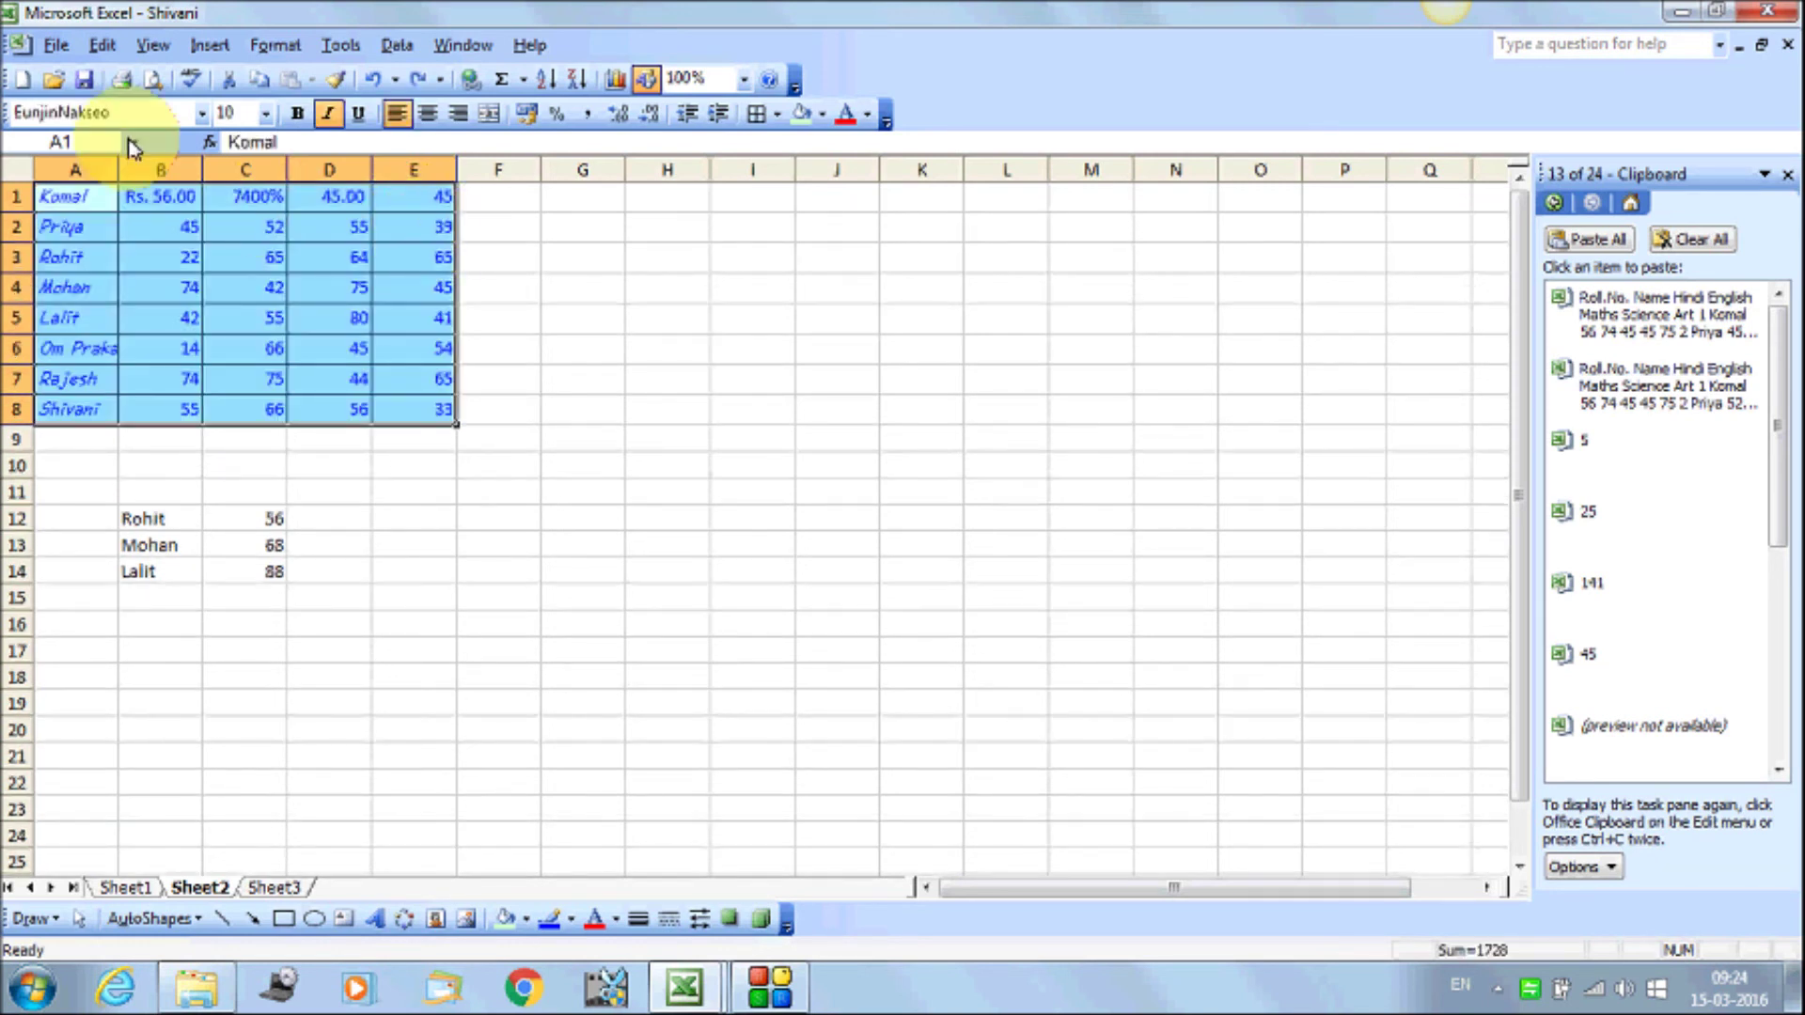
{"action": "left_click", "coordinate": [103, 45]}
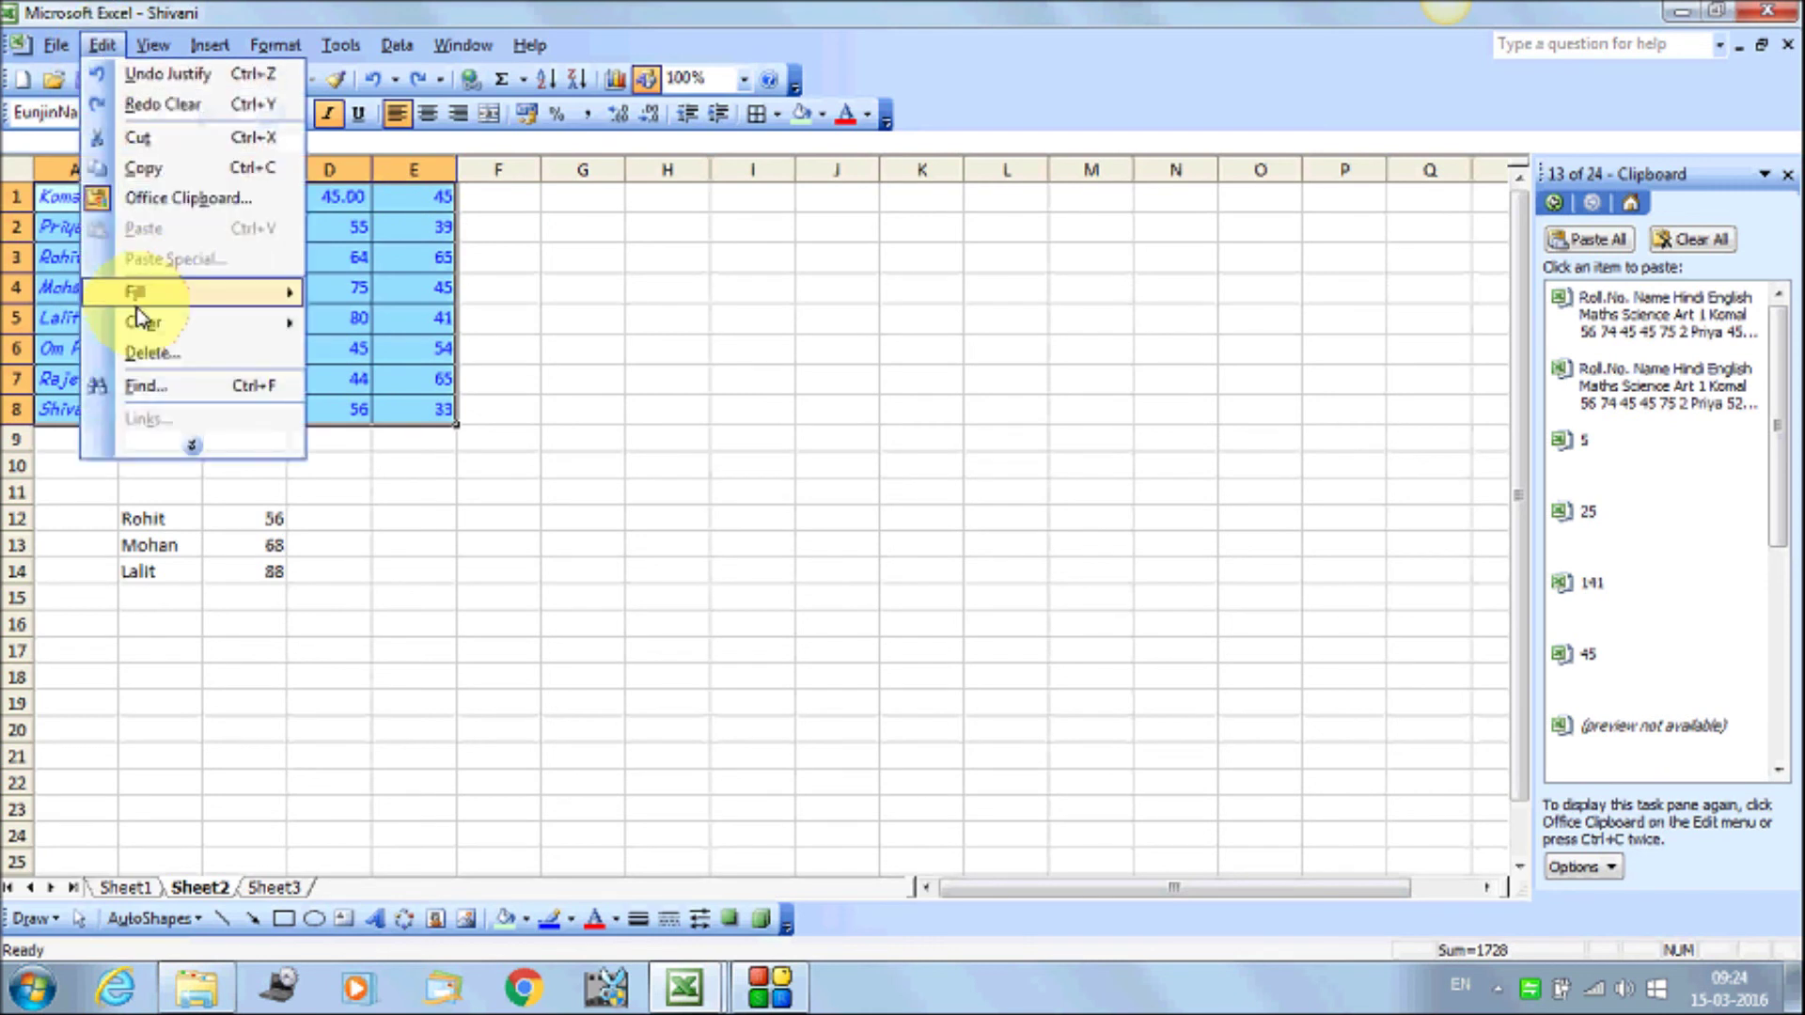
{"action": "mouse_move", "coordinate": [198, 323]}
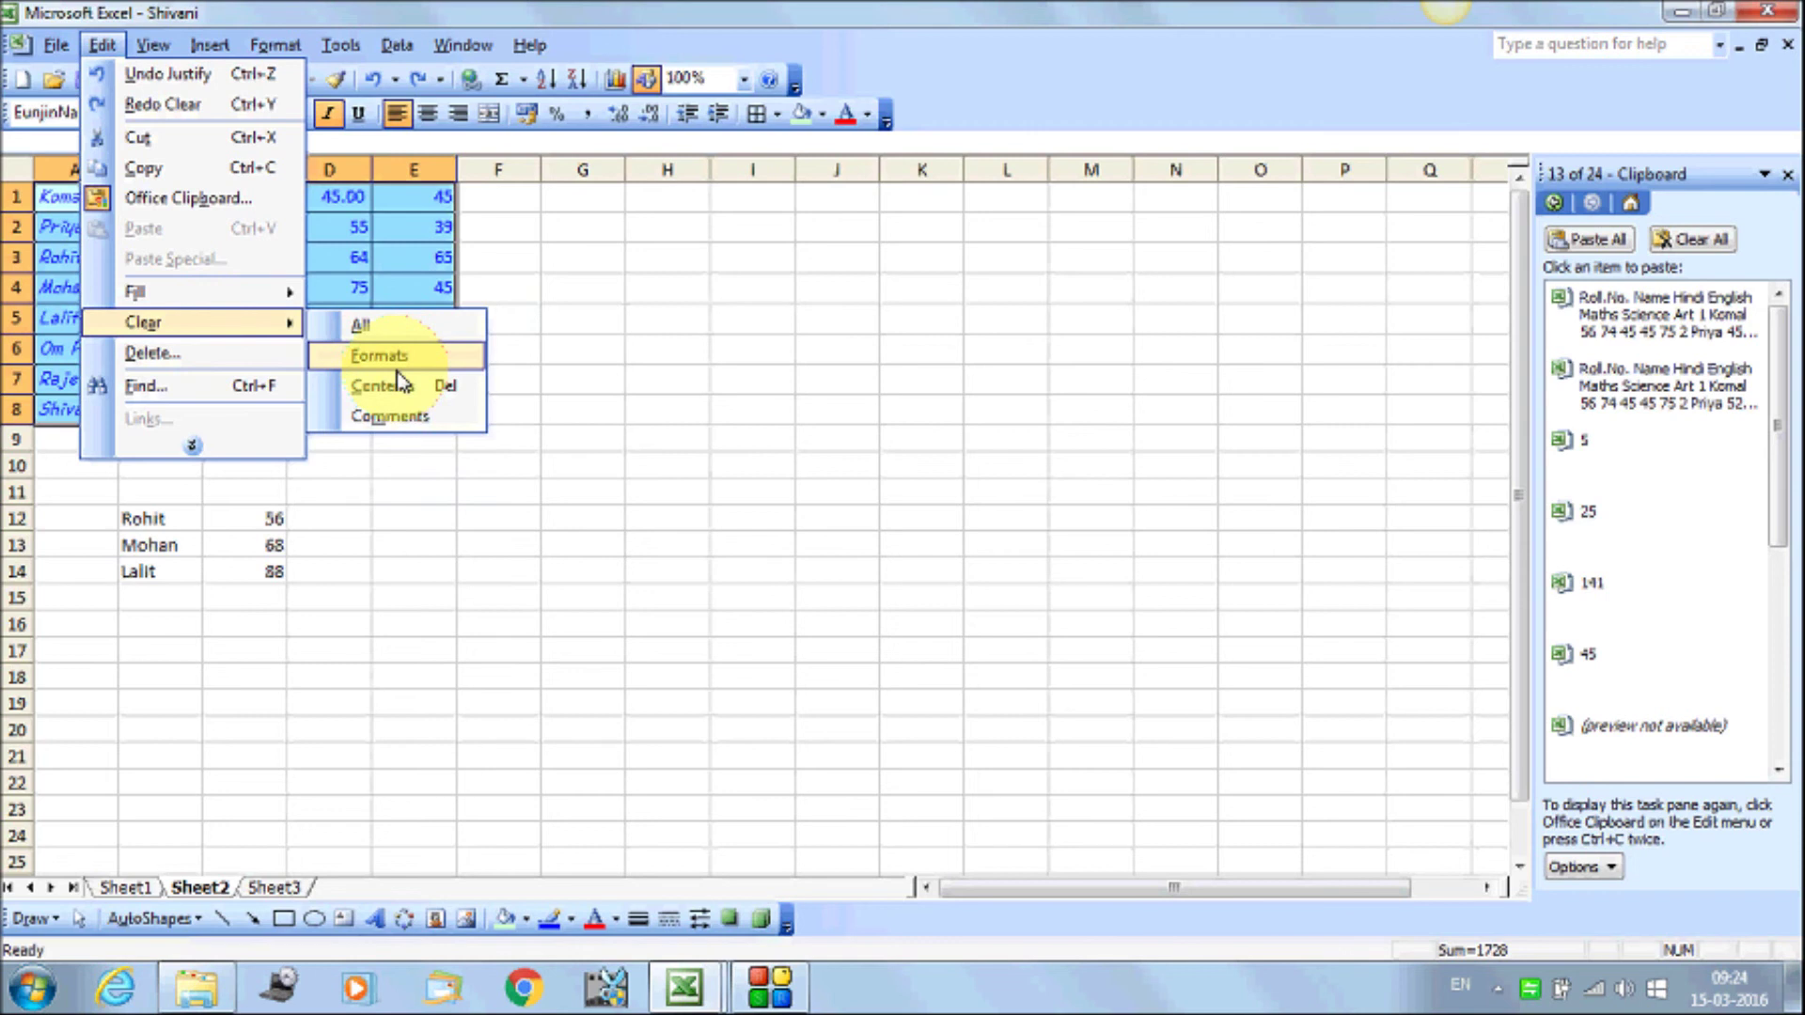
{"action": "left_click", "coordinate": [397, 365]}
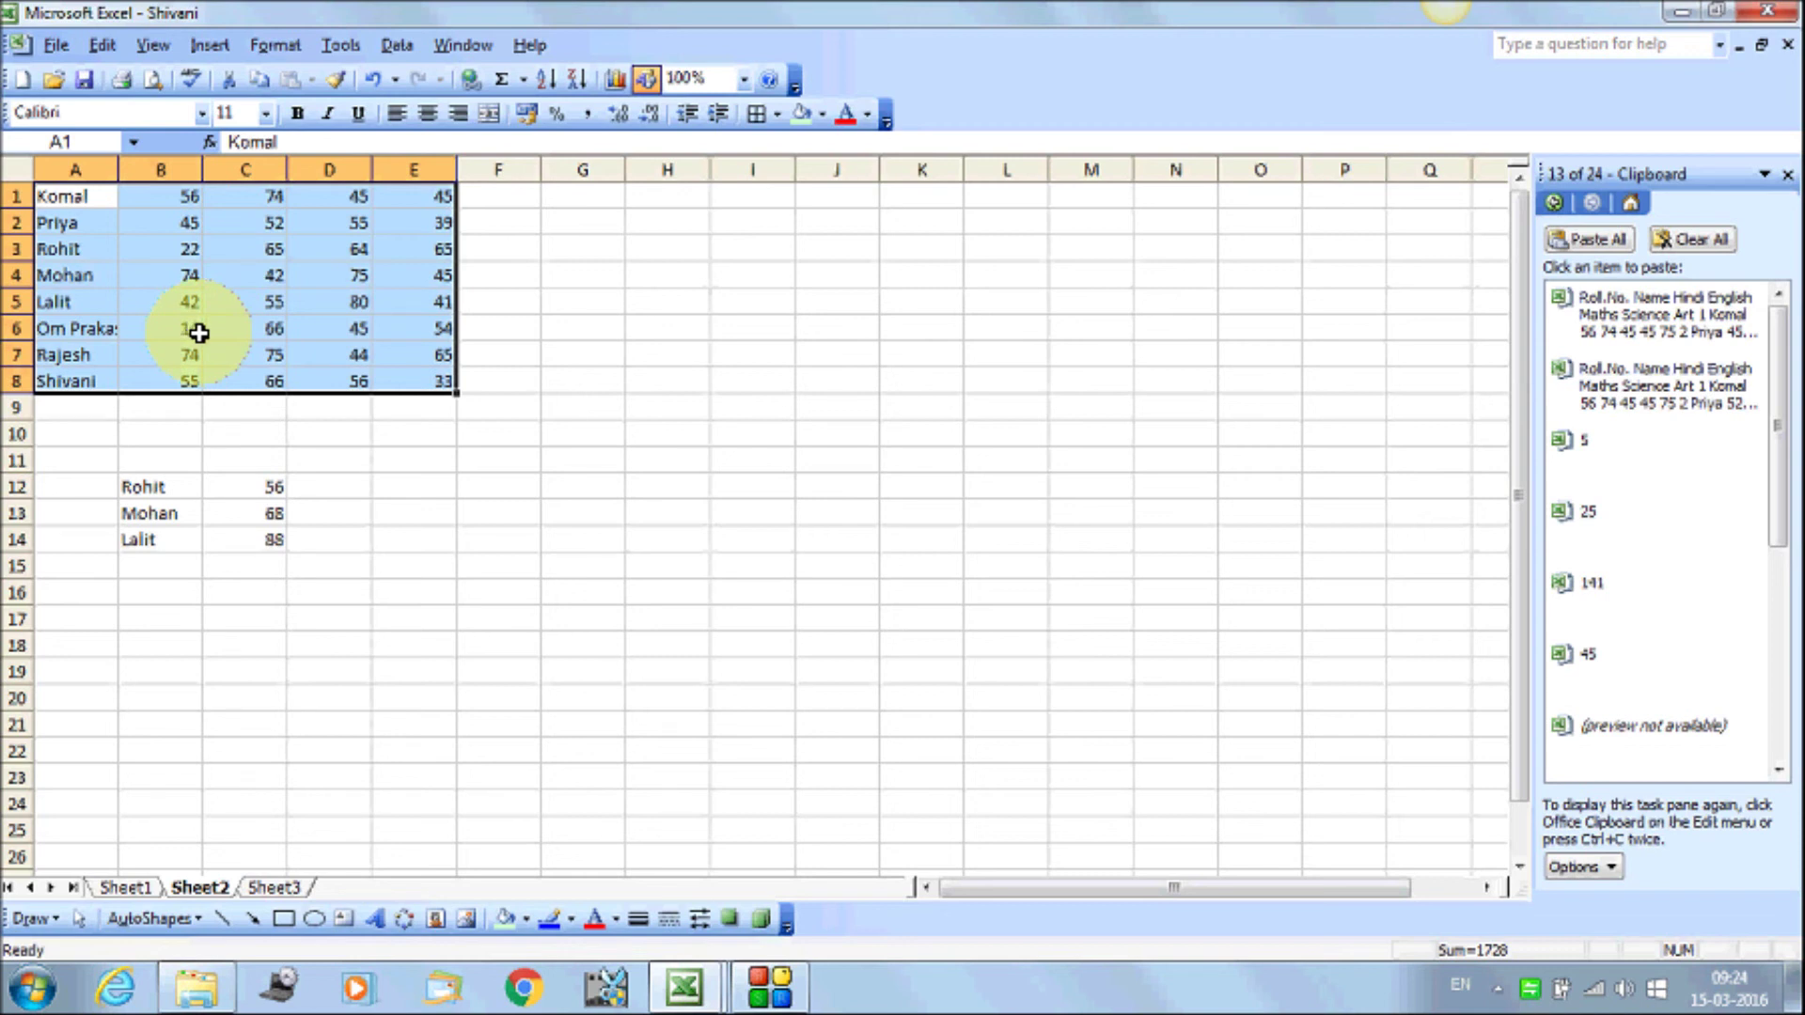
{"action": "key", "text": "ctrl+z"}
{"action": "left_click", "coordinate": [102, 44]}
{"action": "mouse_move", "coordinate": [144, 322]}
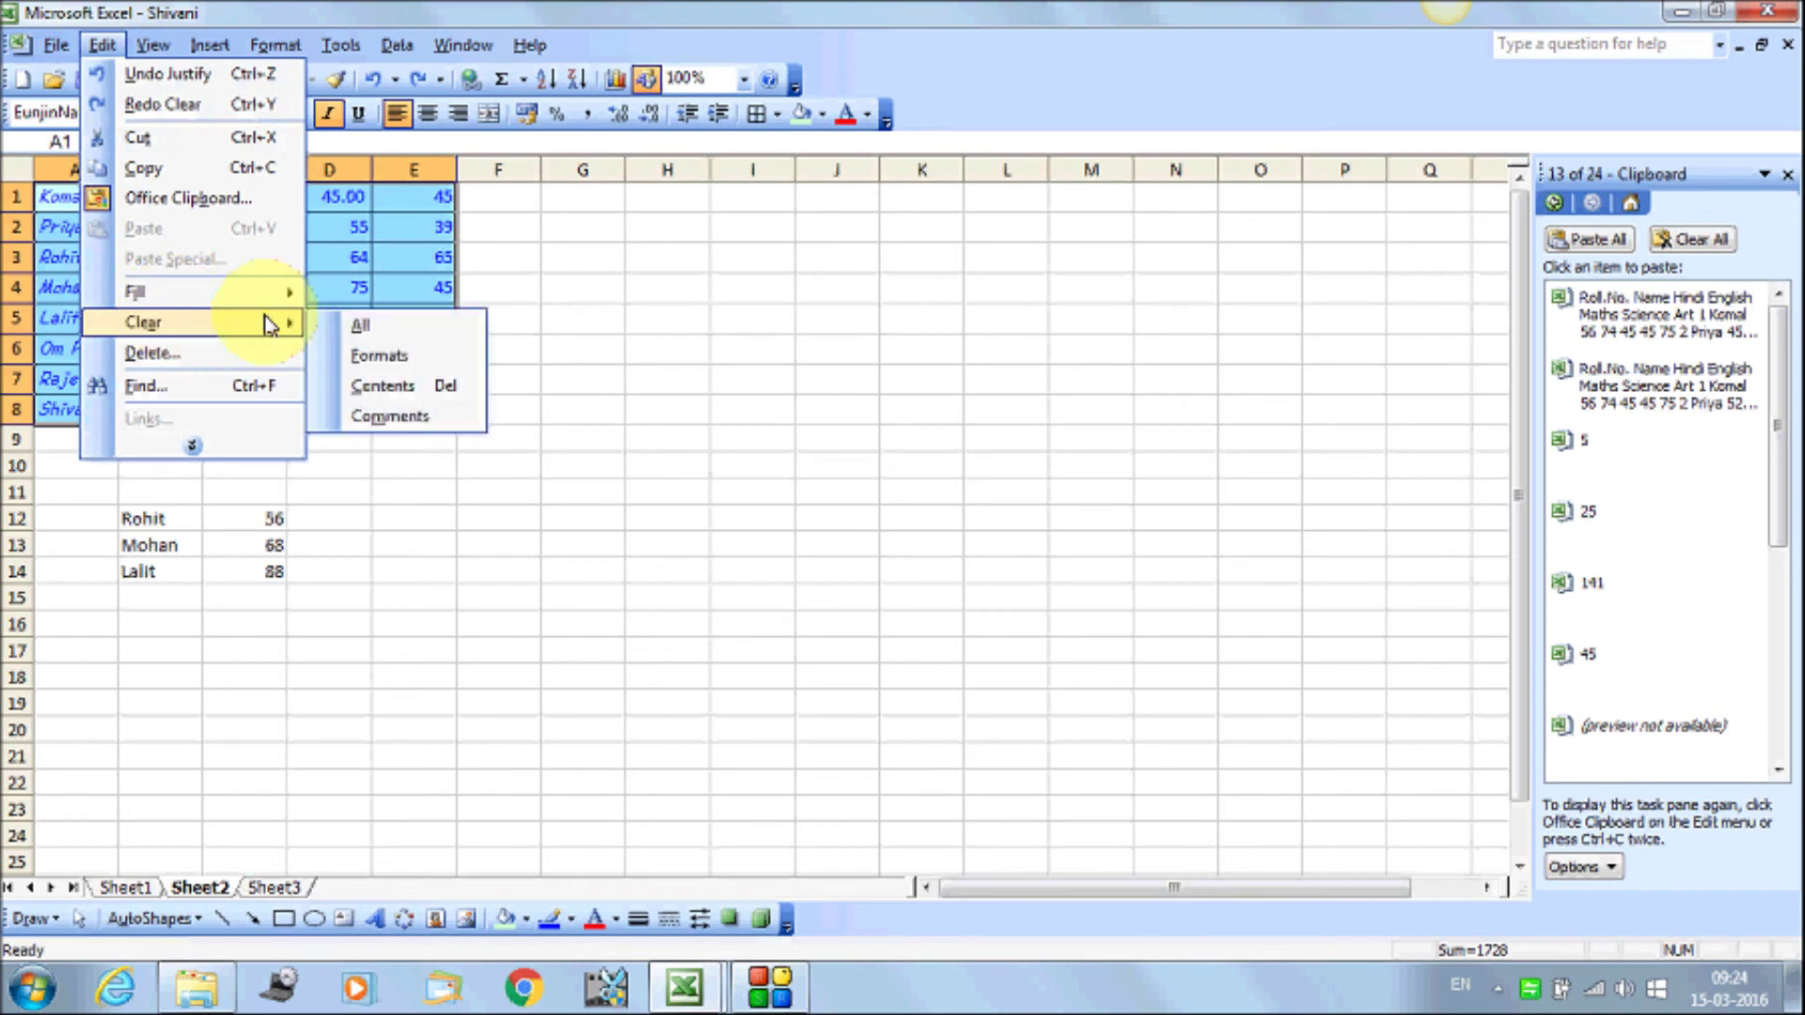
{"action": "left_click", "coordinate": [437, 390]}
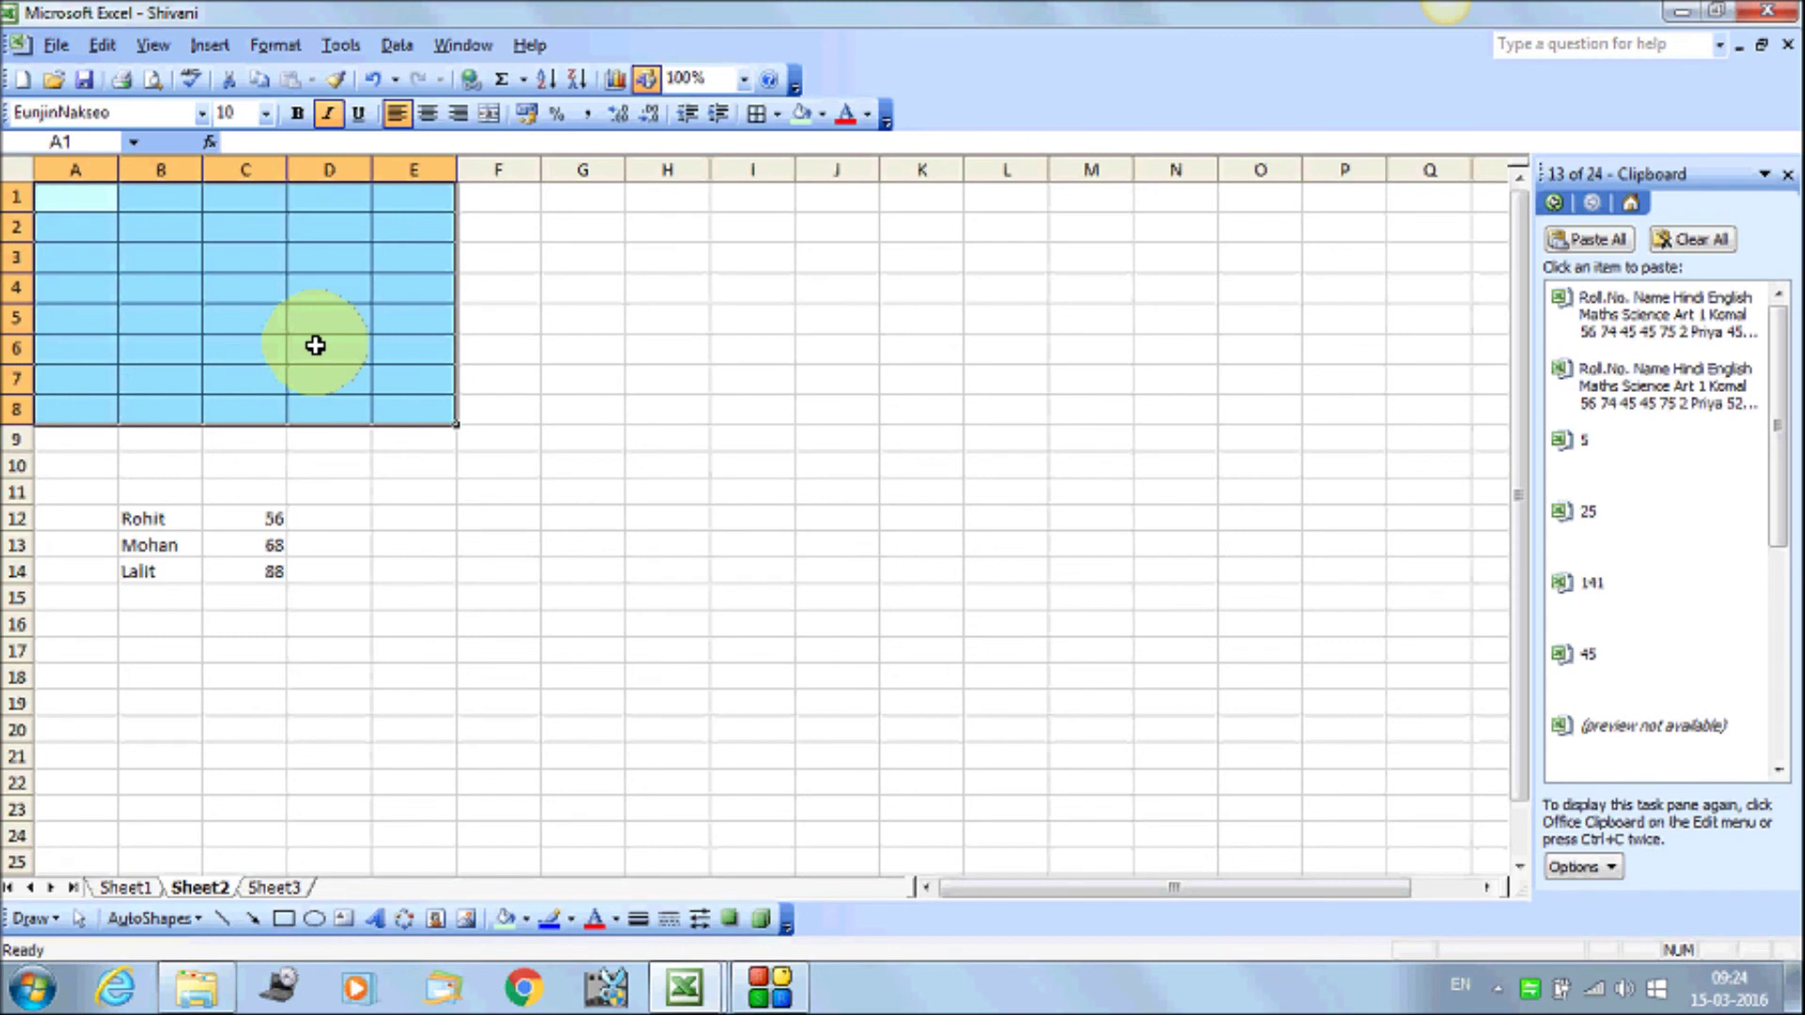
{"action": "key", "text": "ctrl+z"}
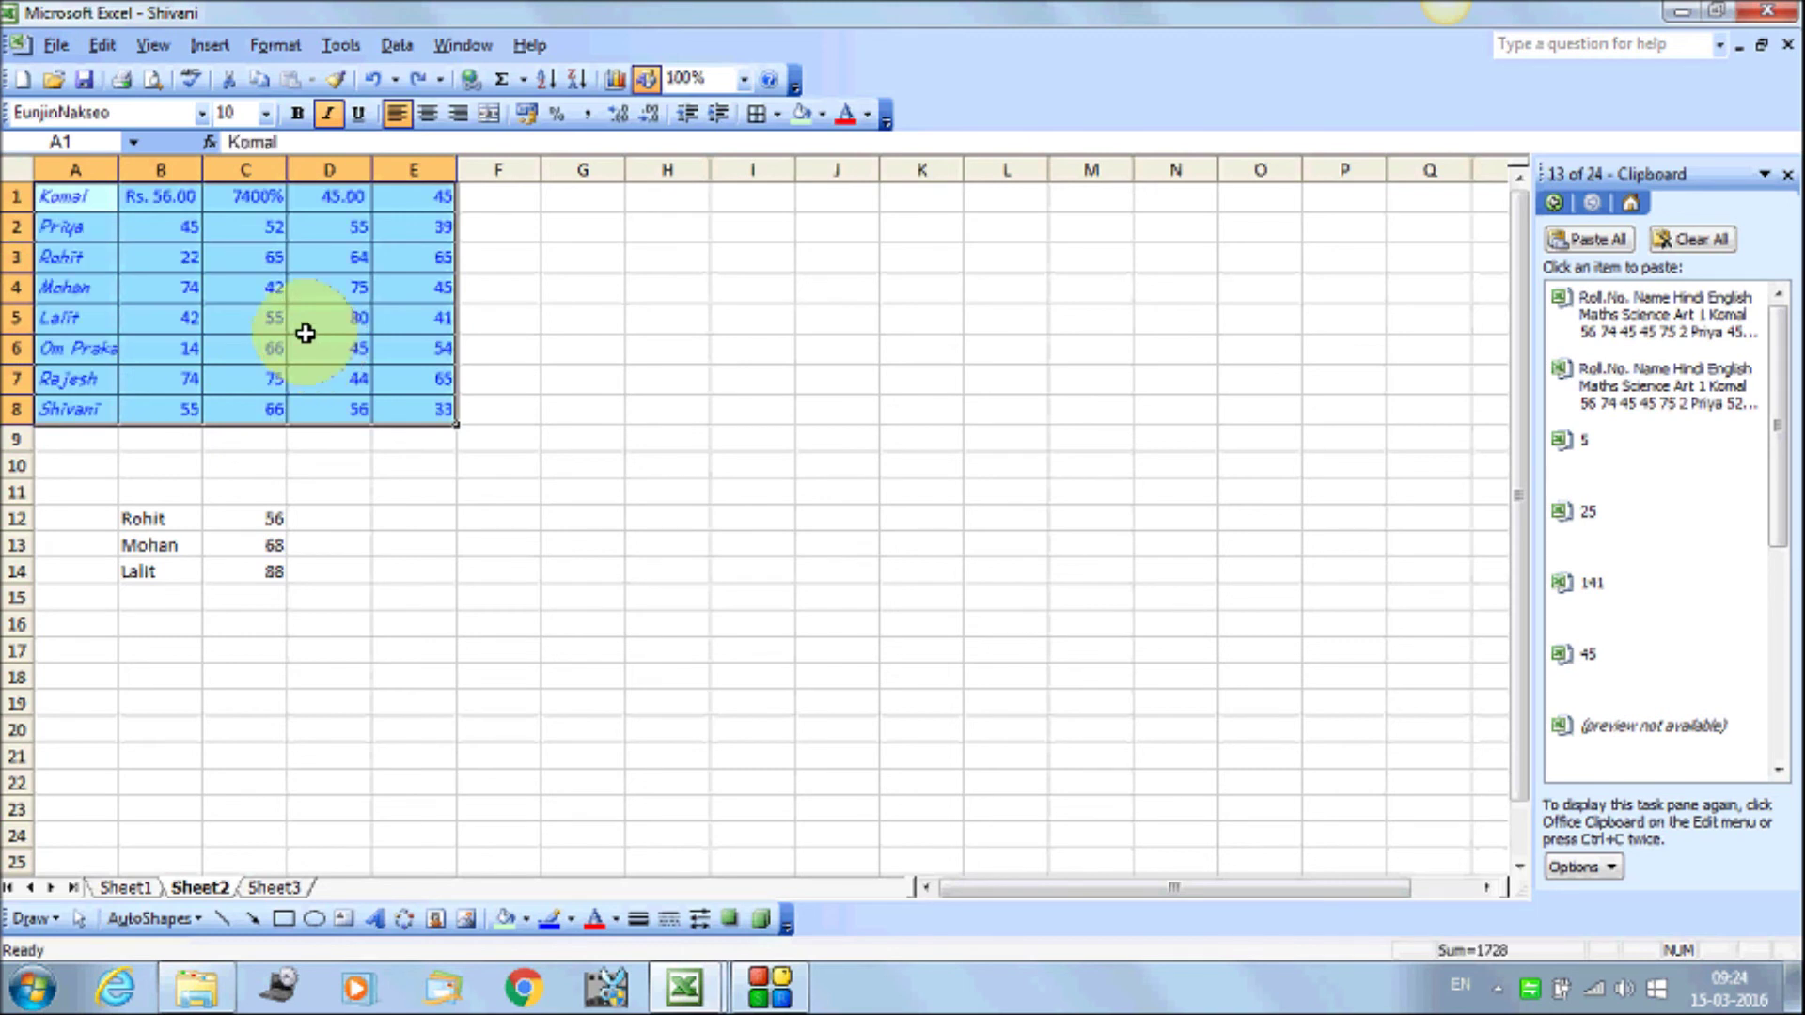
{"action": "left_click", "coordinate": [101, 44]}
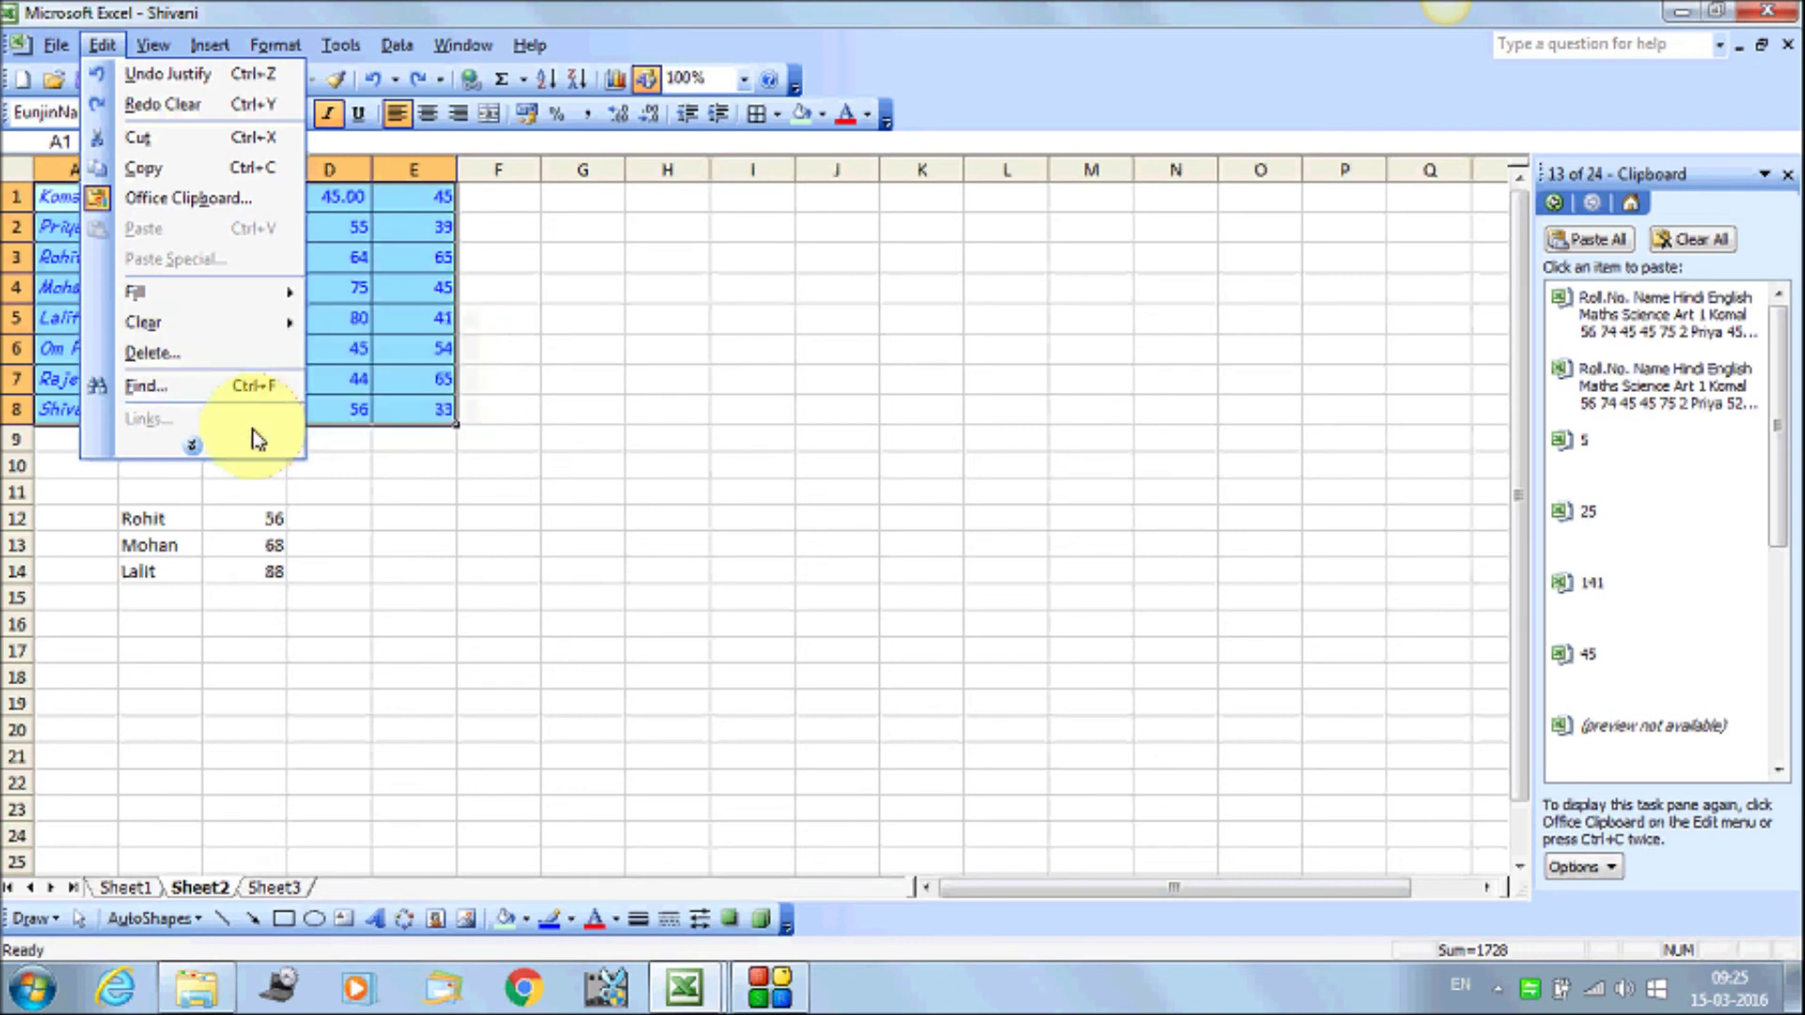
{"action": "left_click", "coordinate": [192, 444]}
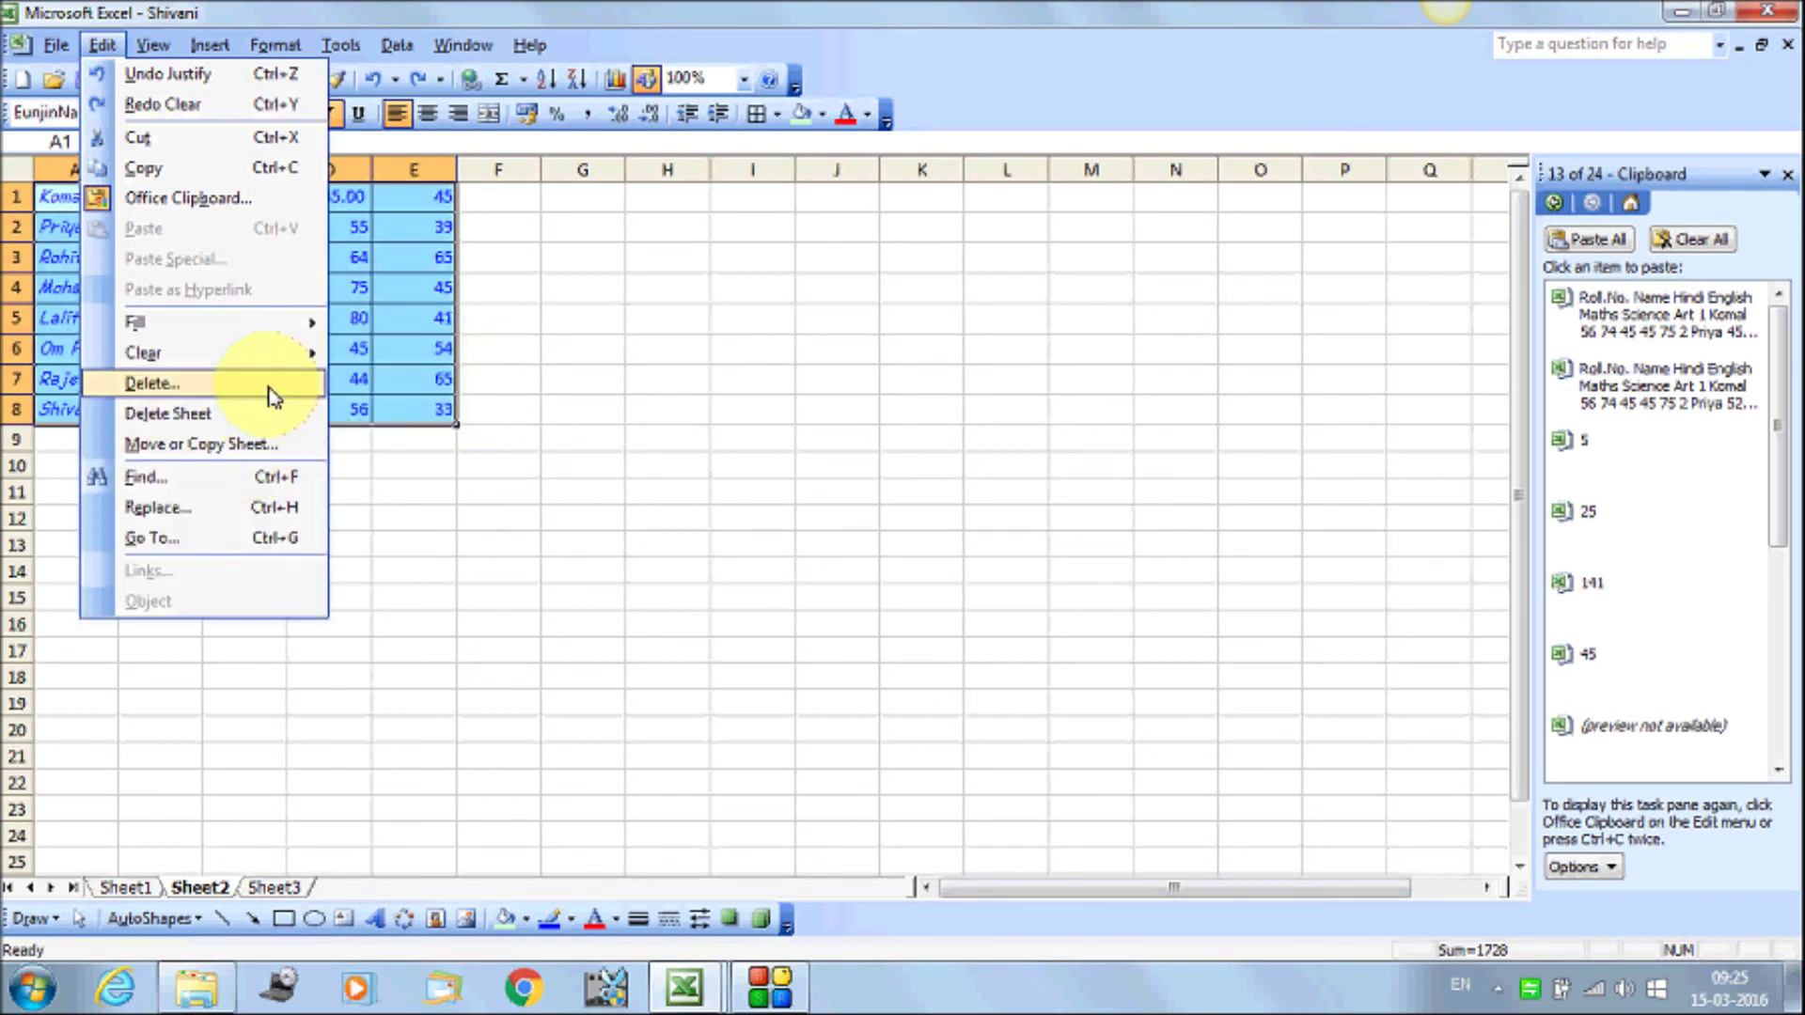
{"action": "left_click", "coordinate": [479, 386]}
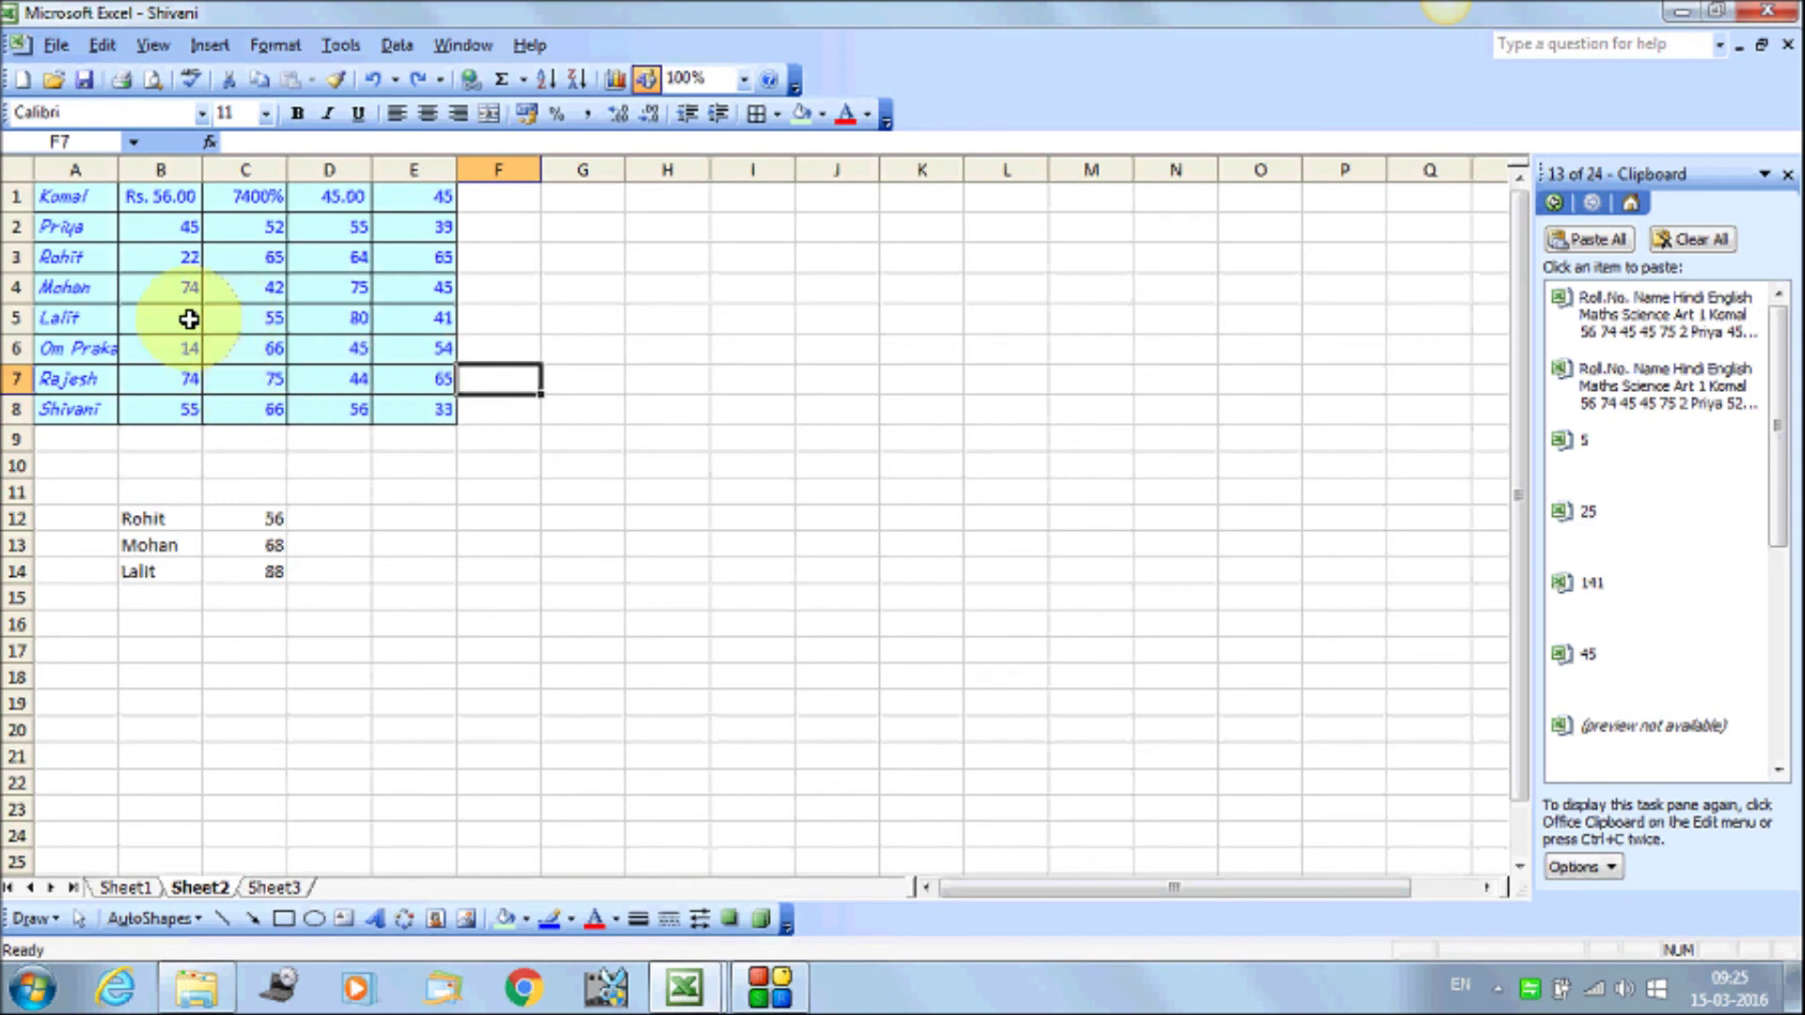
{"action": "left_click", "coordinate": [99, 312]}
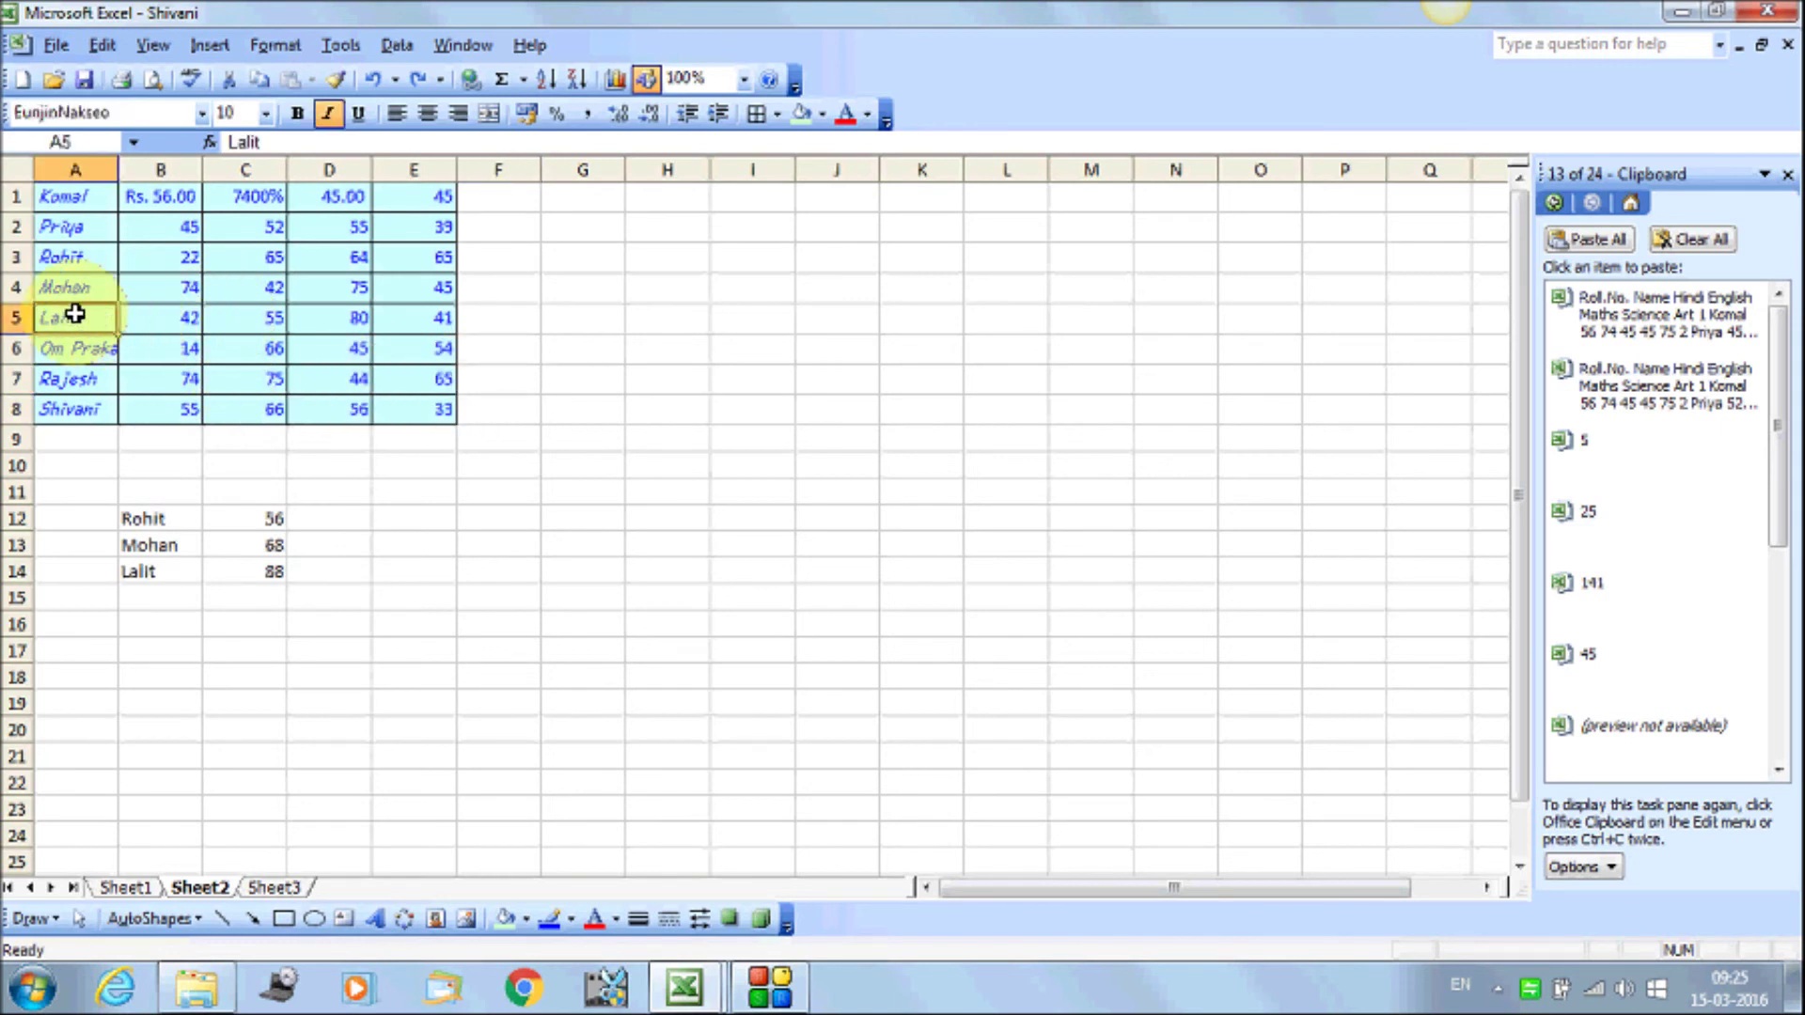
{"action": "left_click", "coordinate": [102, 45]}
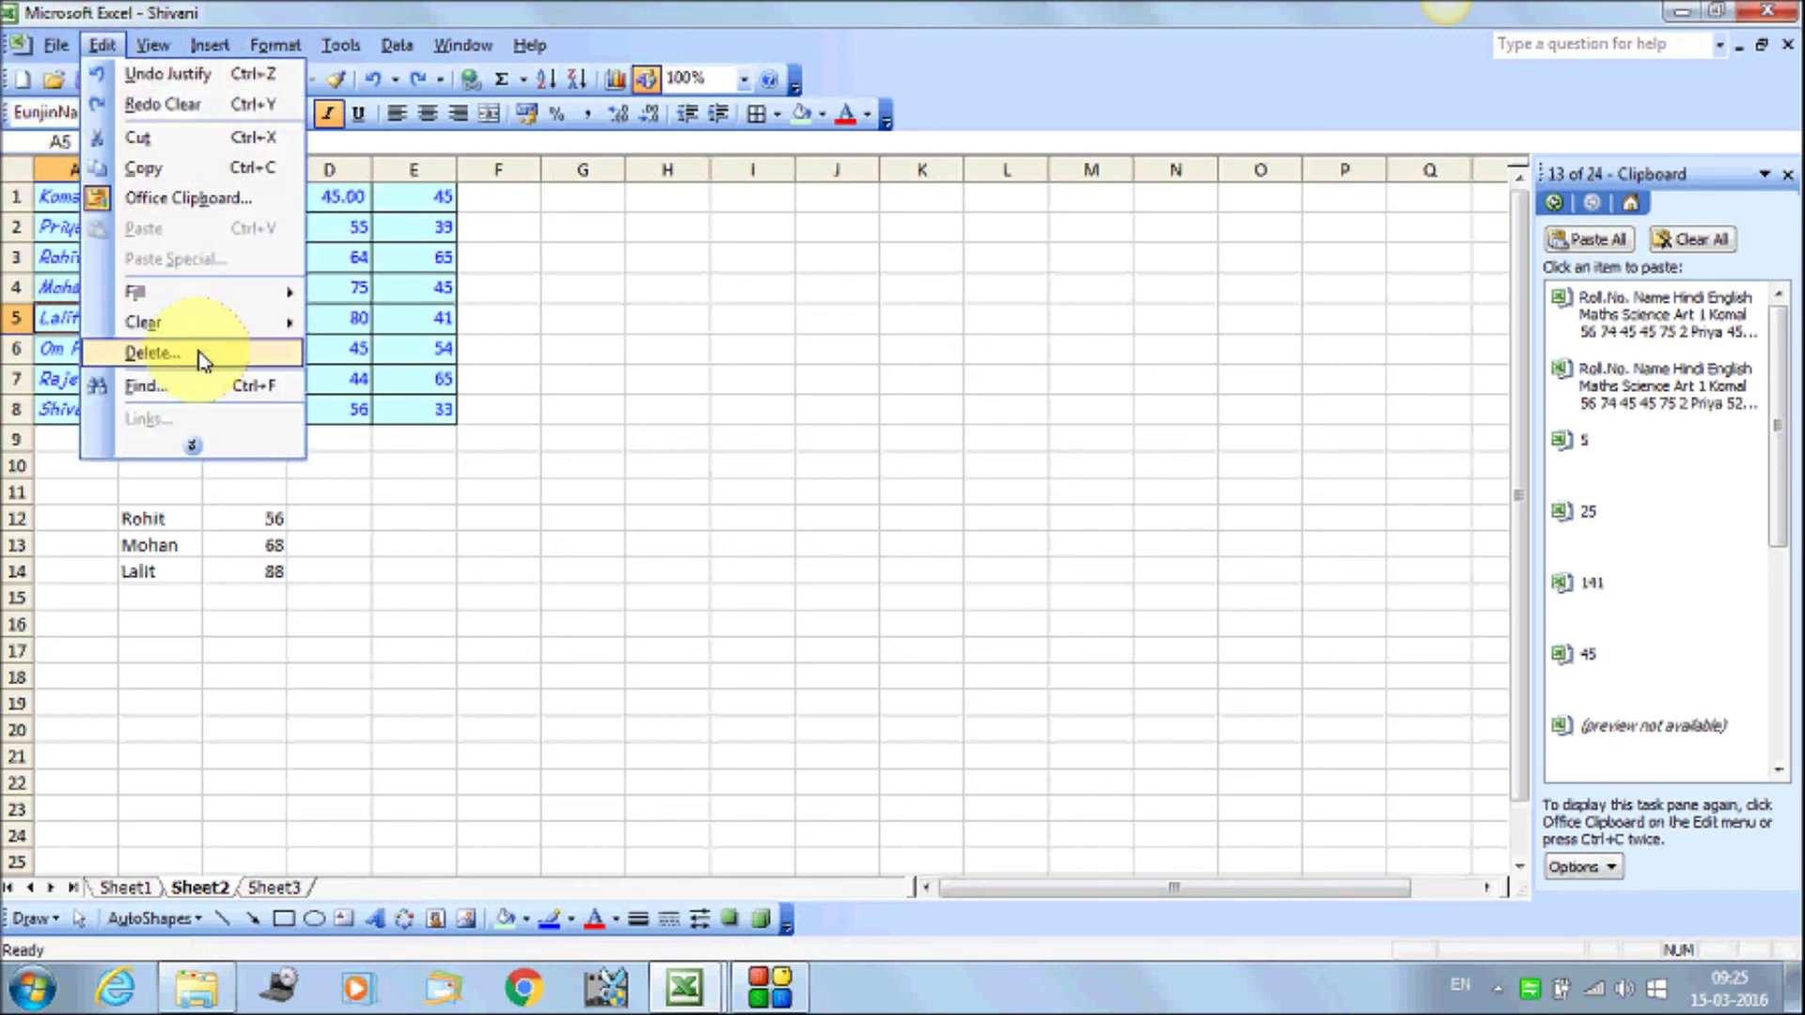
{"action": "left_click", "coordinate": [150, 354]}
{"action": "left_click", "coordinate": [825, 411]}
{"action": "left_click", "coordinate": [792, 473]}
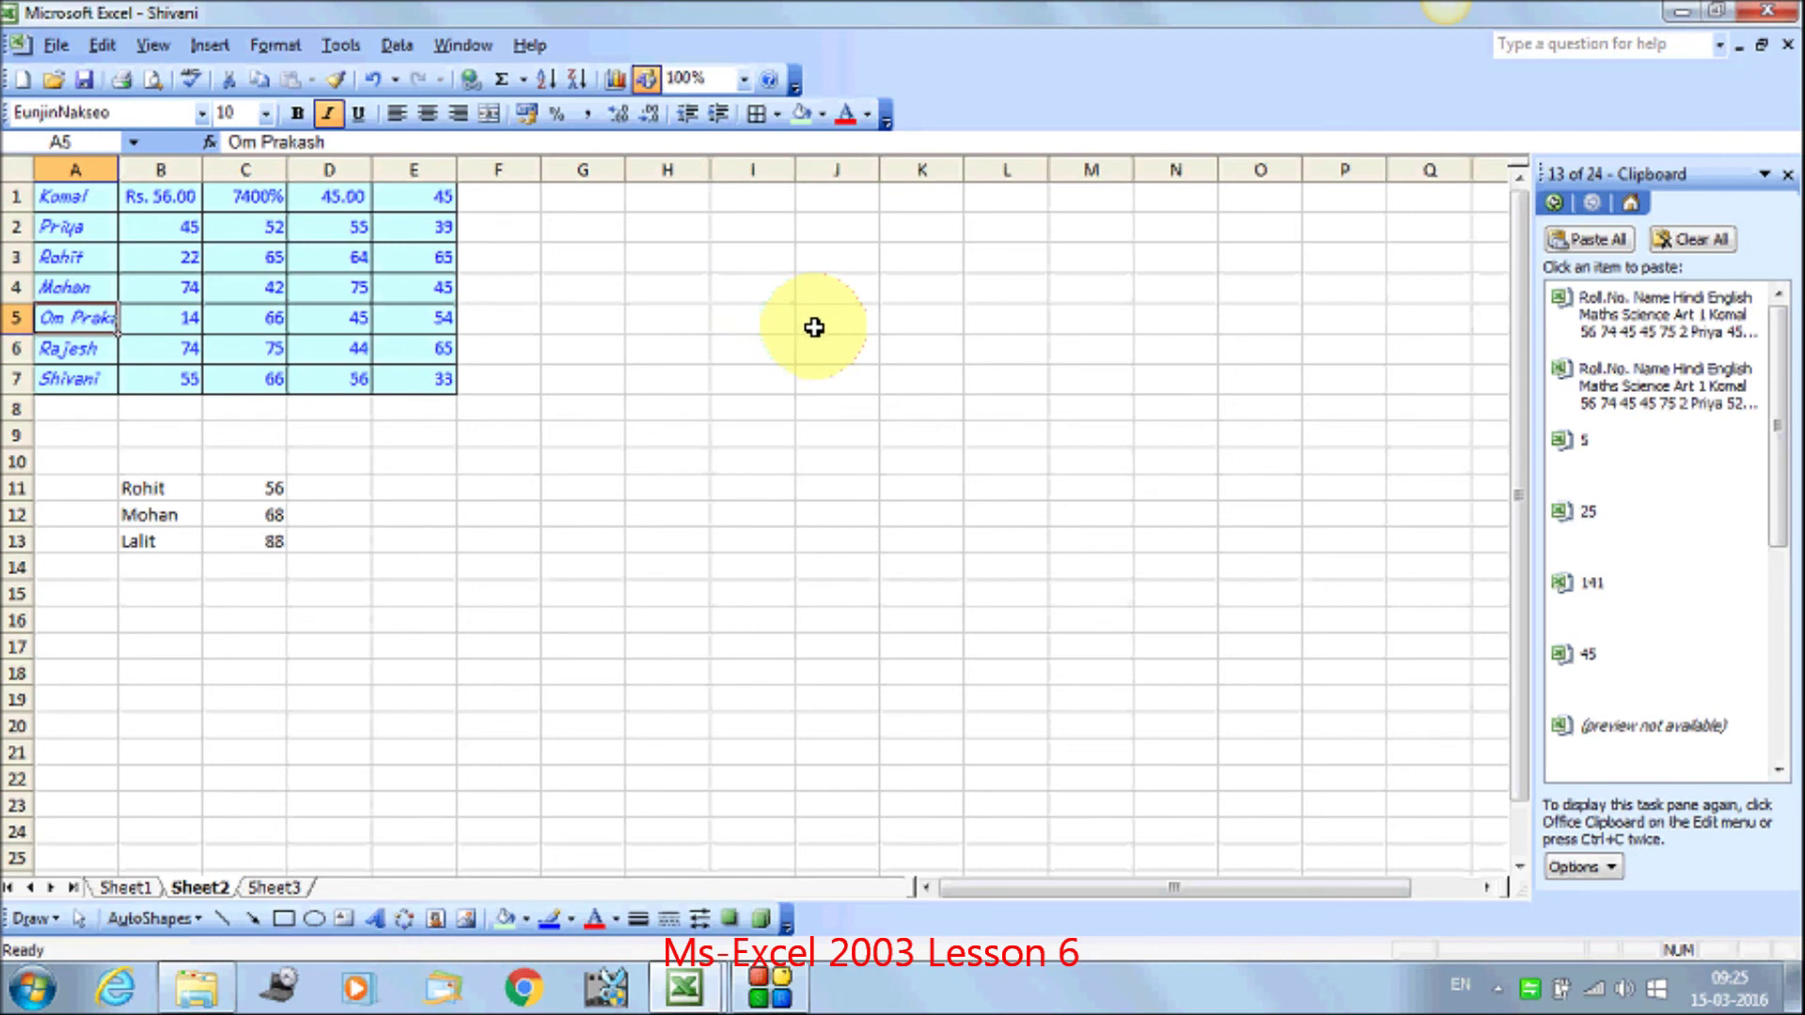
{"action": "key", "text": "ctrl+plus"}
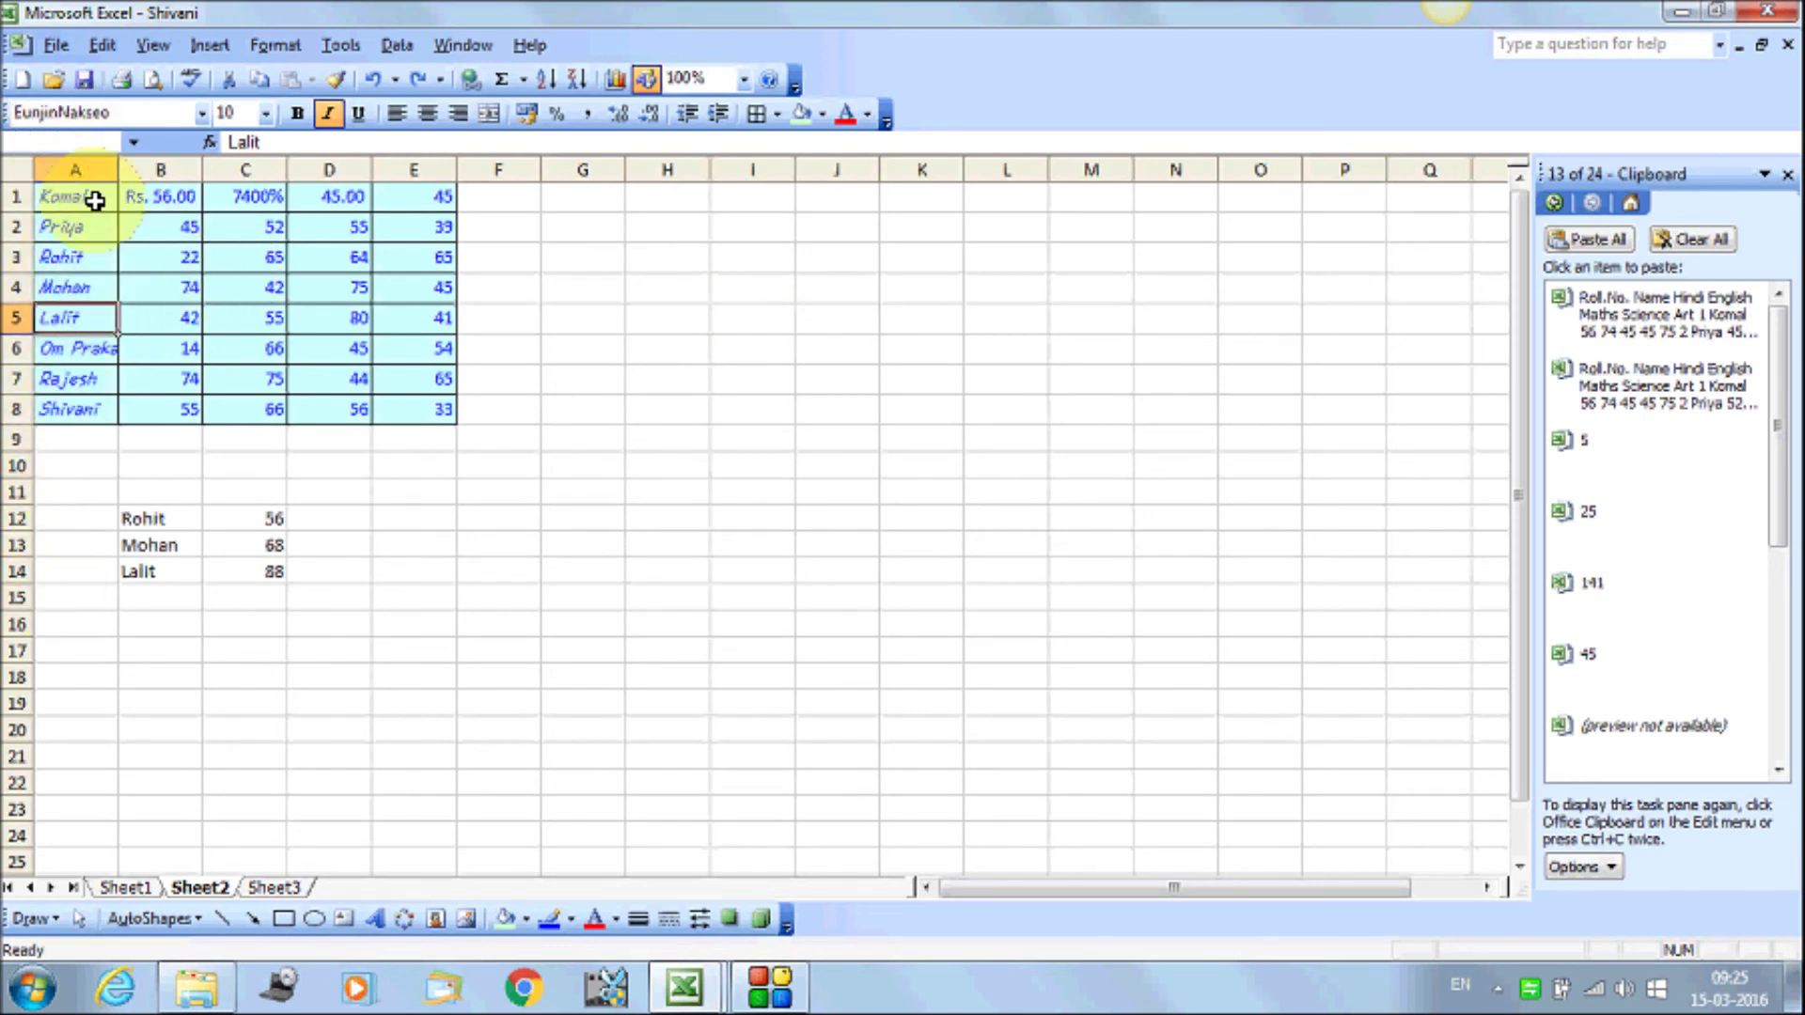
{"action": "left_click", "coordinate": [101, 44]}
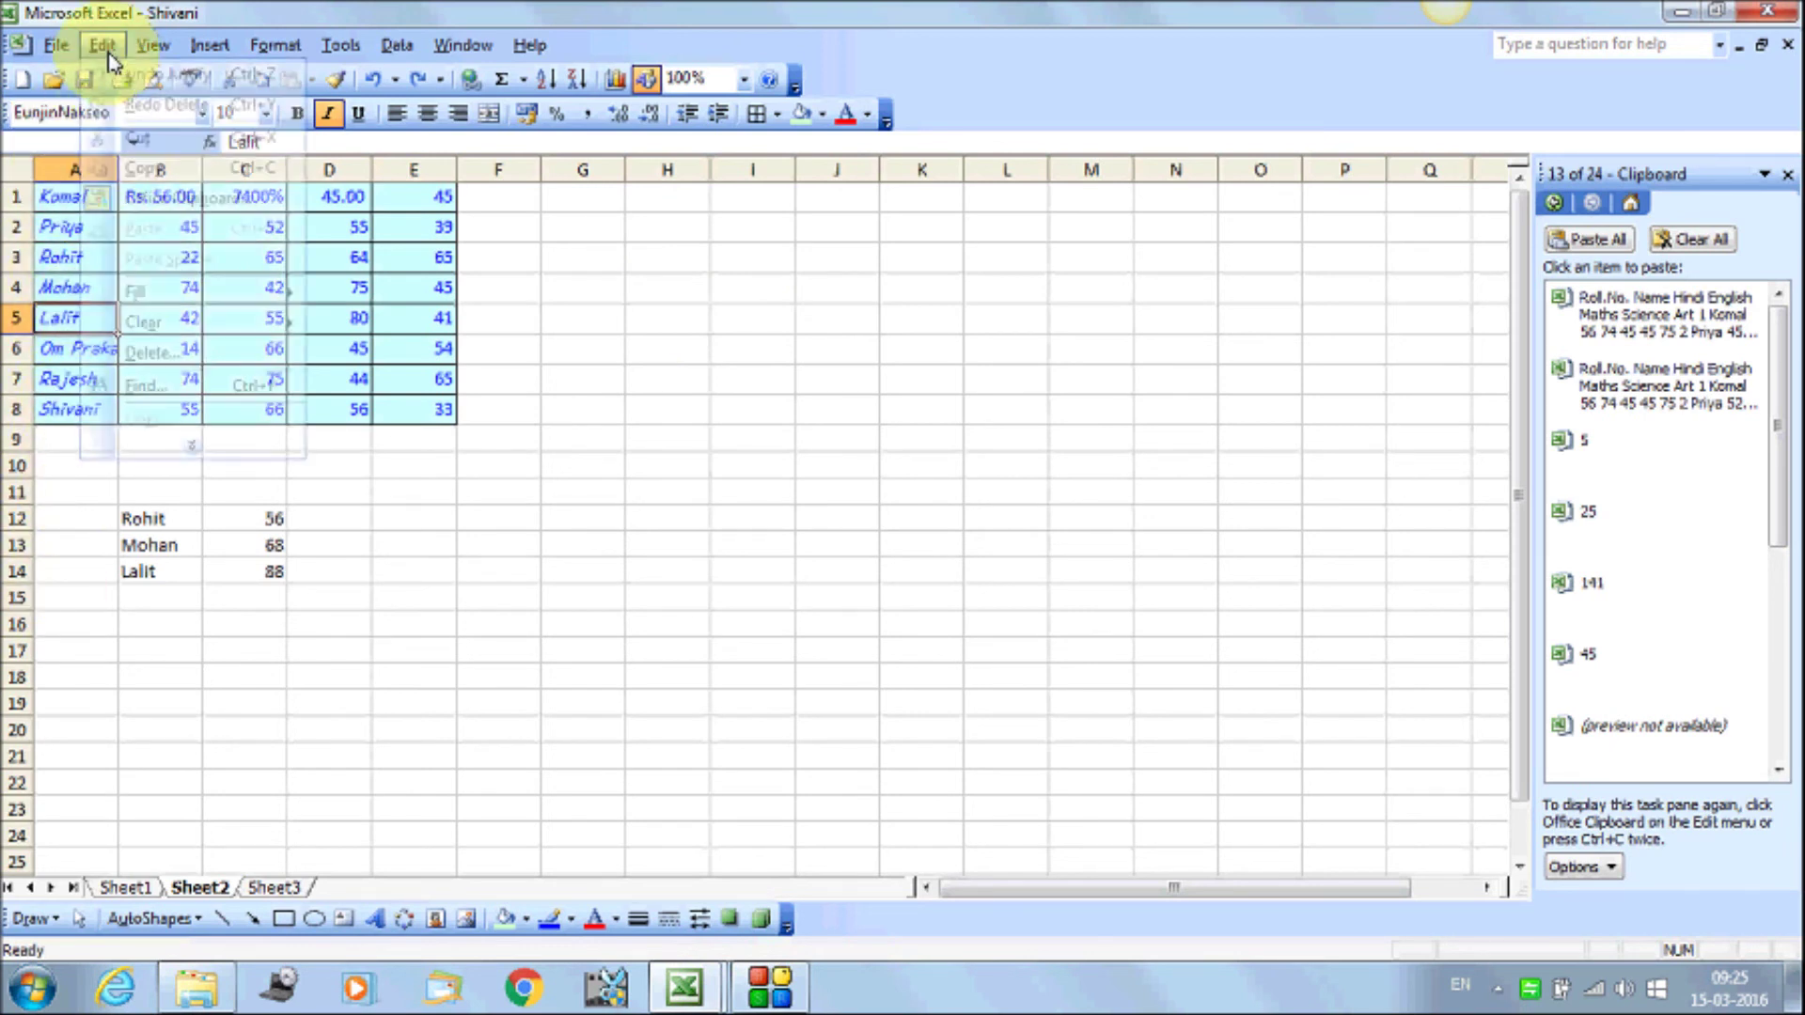
{"action": "left_click", "coordinate": [150, 353]}
{"action": "left_click", "coordinate": [851, 430]}
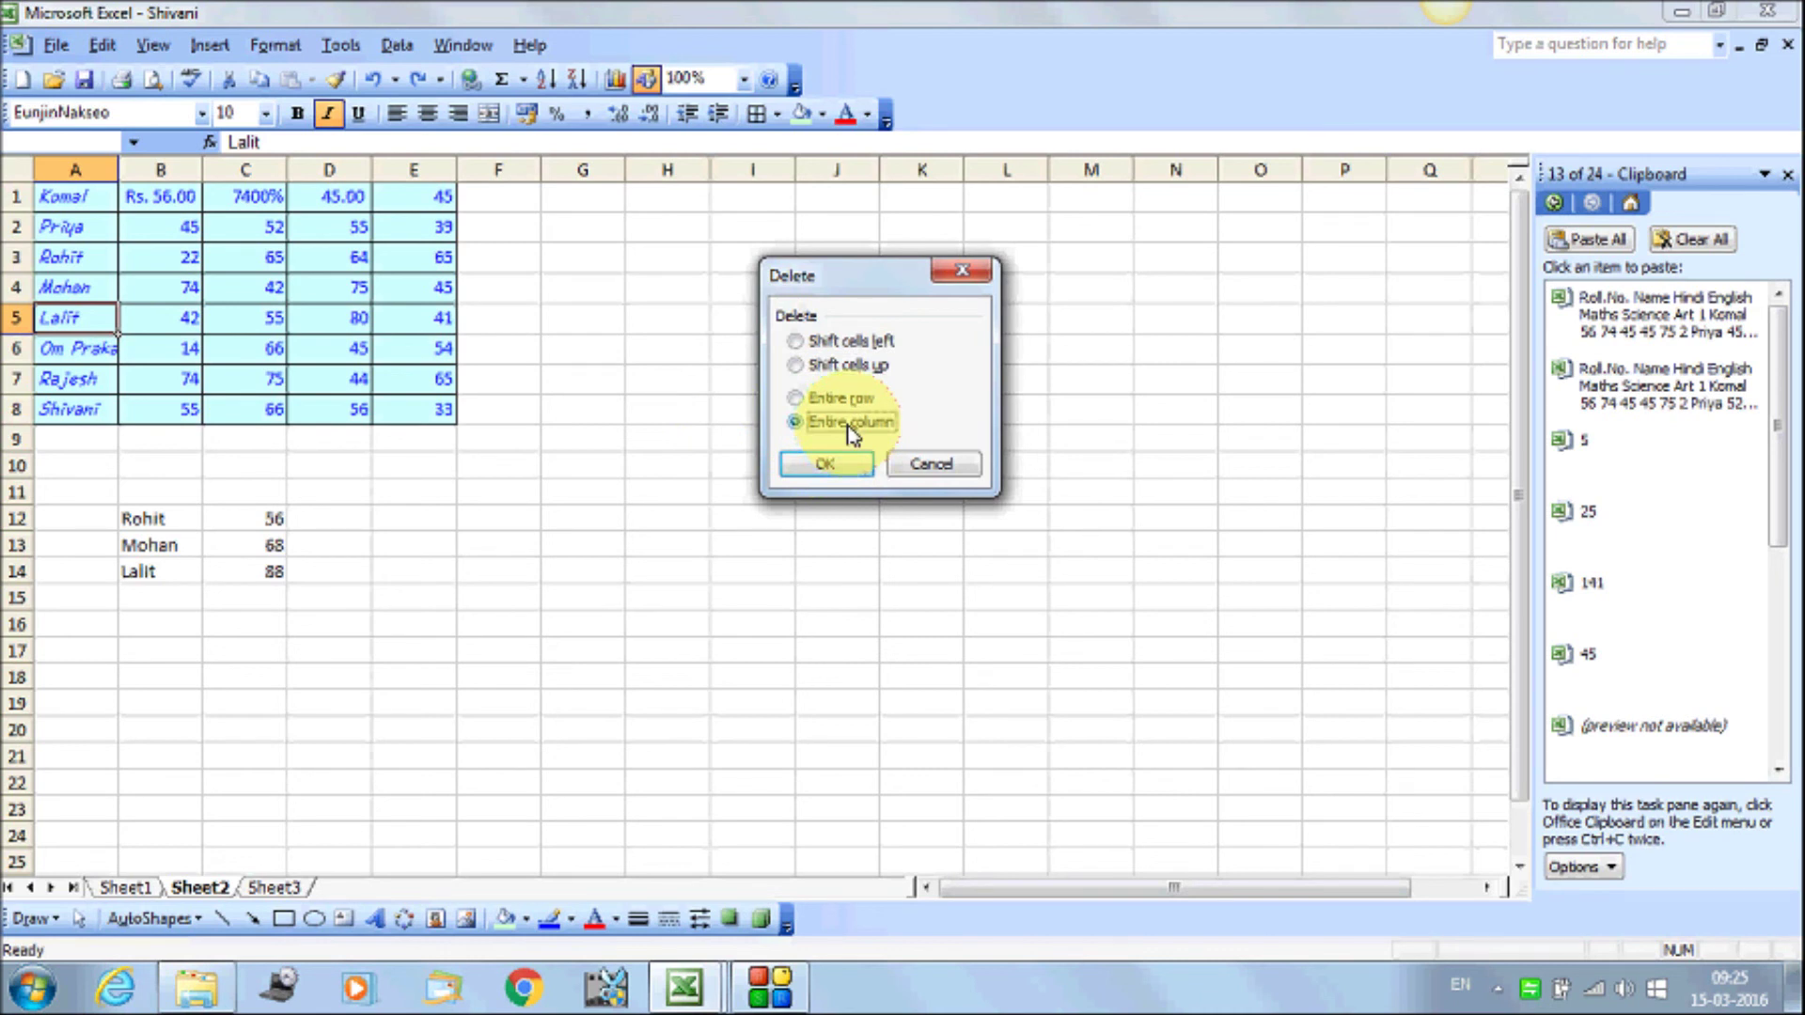
{"action": "left_click", "coordinate": [825, 465]}
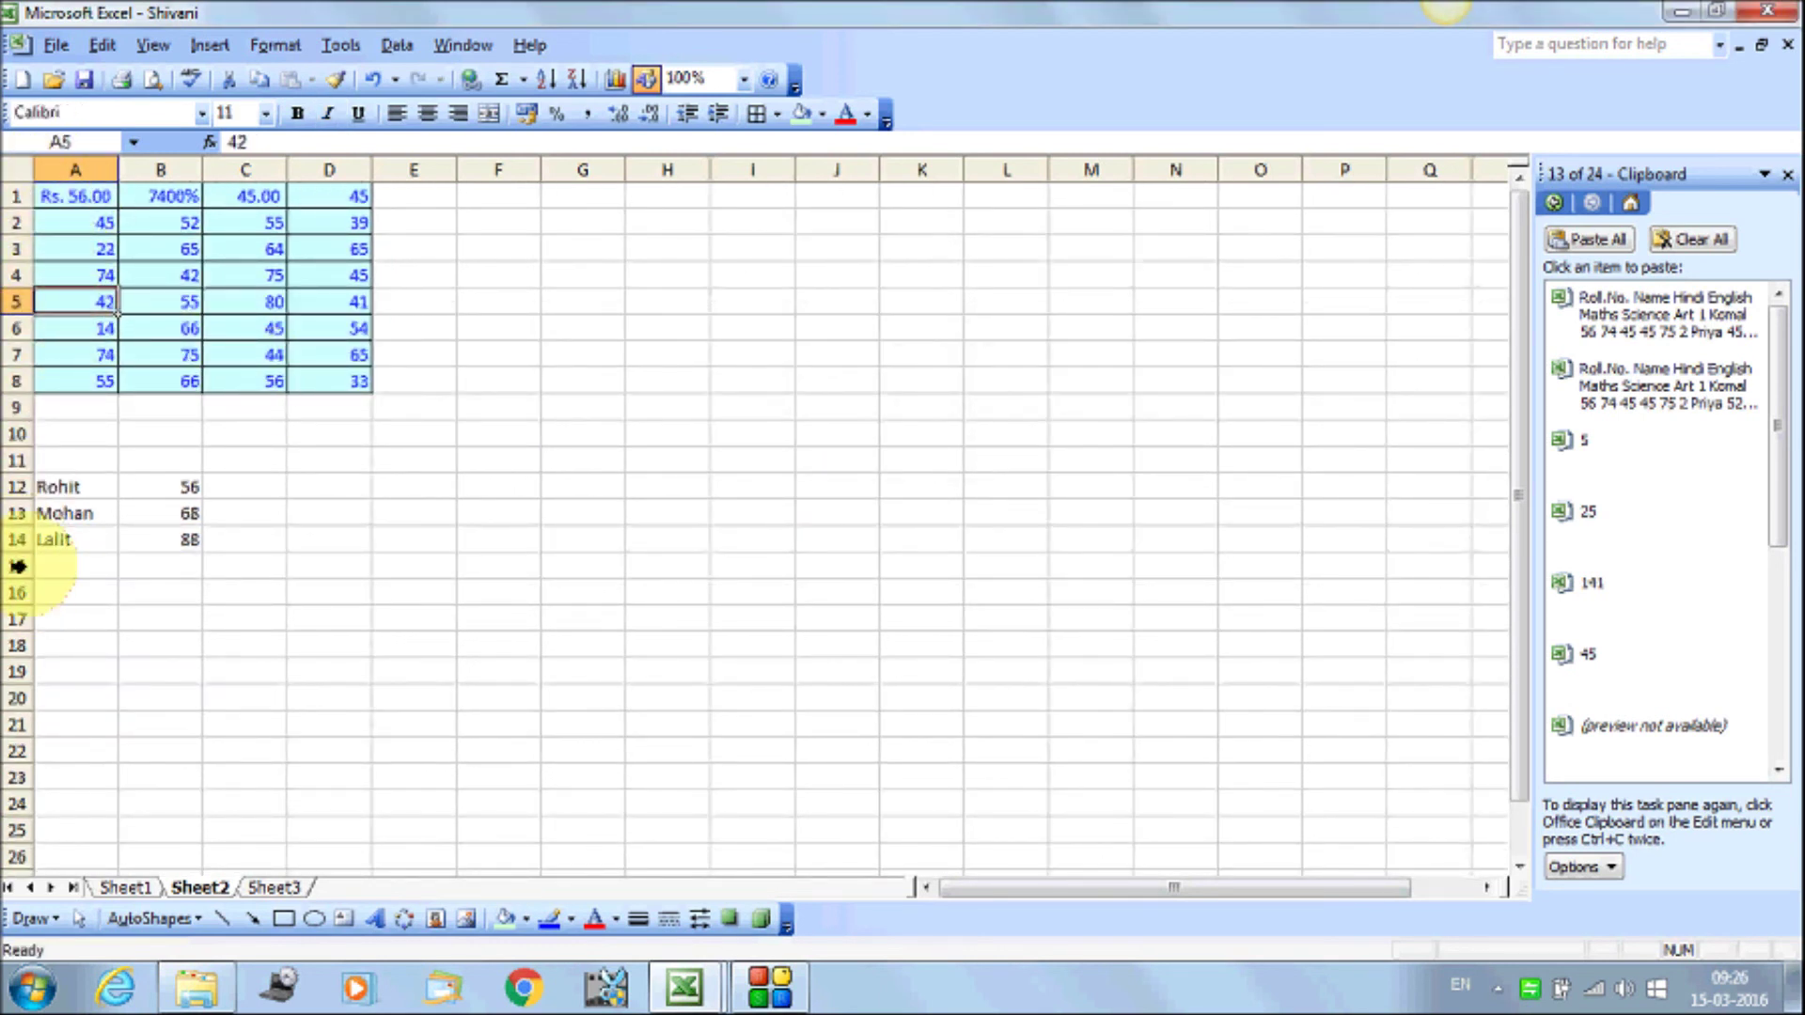
{"action": "key", "text": "ctrl+z"}
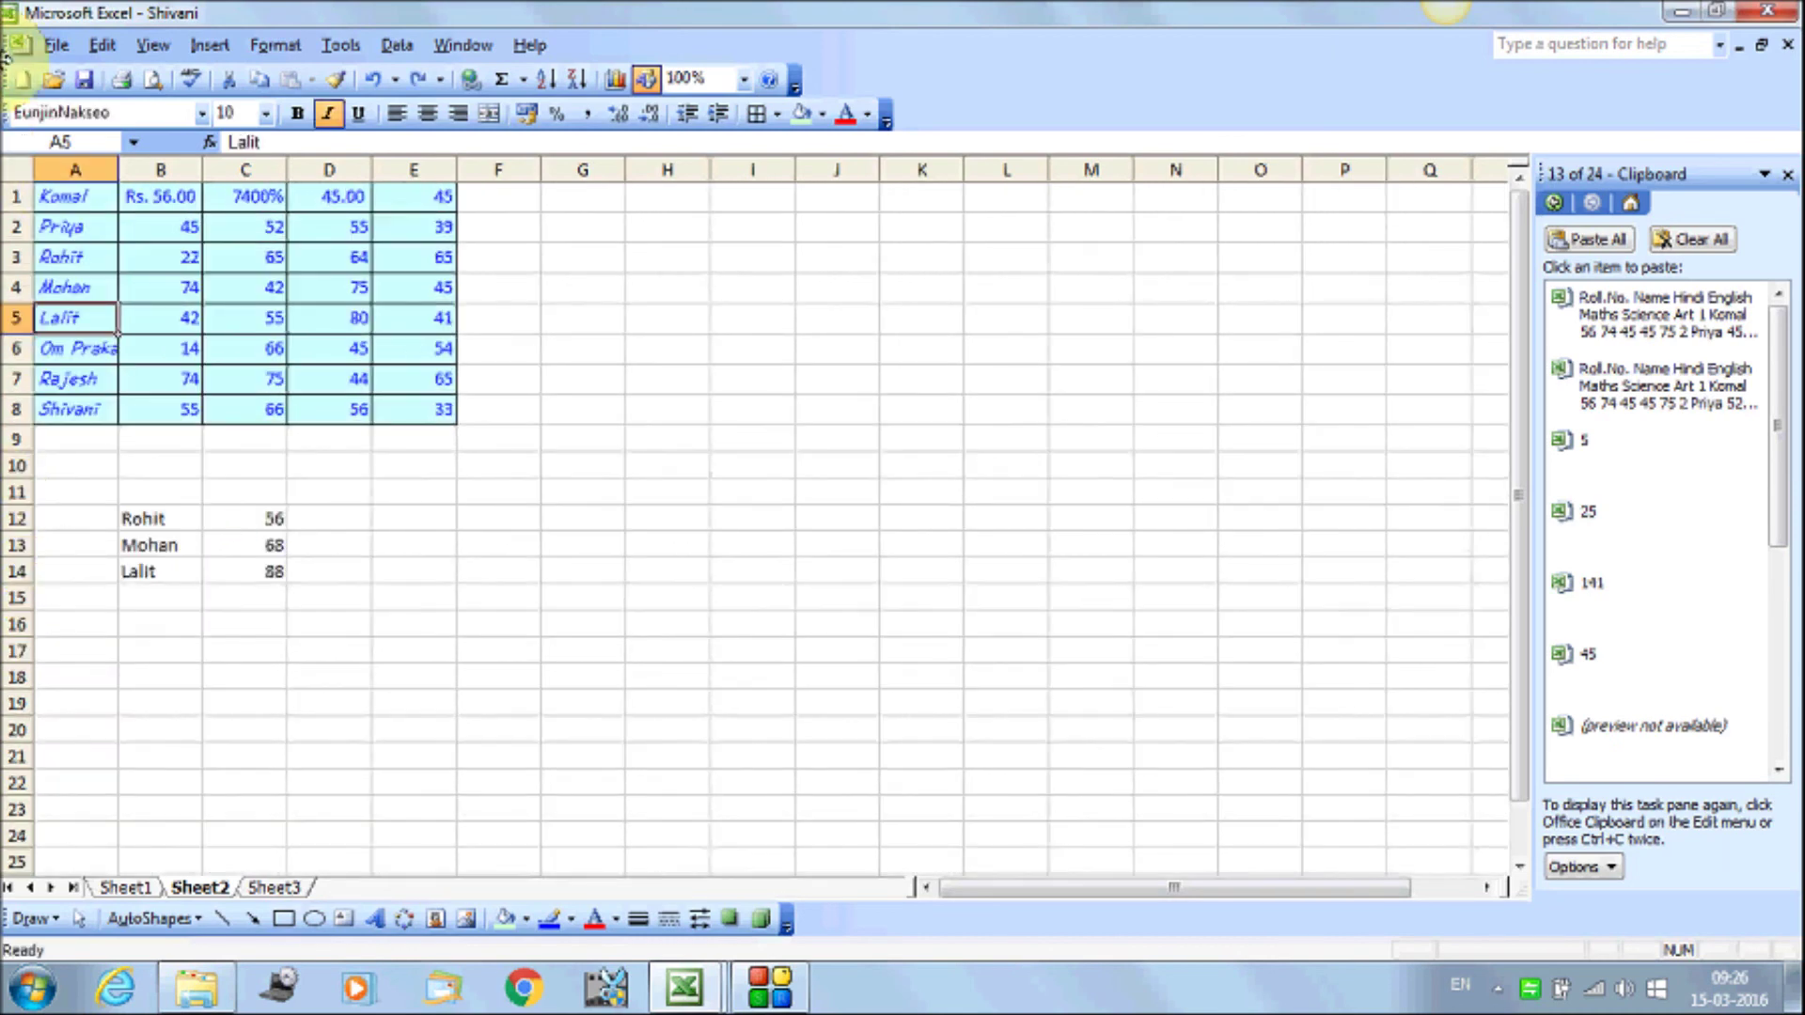
Look over the full Edit menu, then switch to Sheet3
{"action": "left_click", "coordinate": [101, 45]}
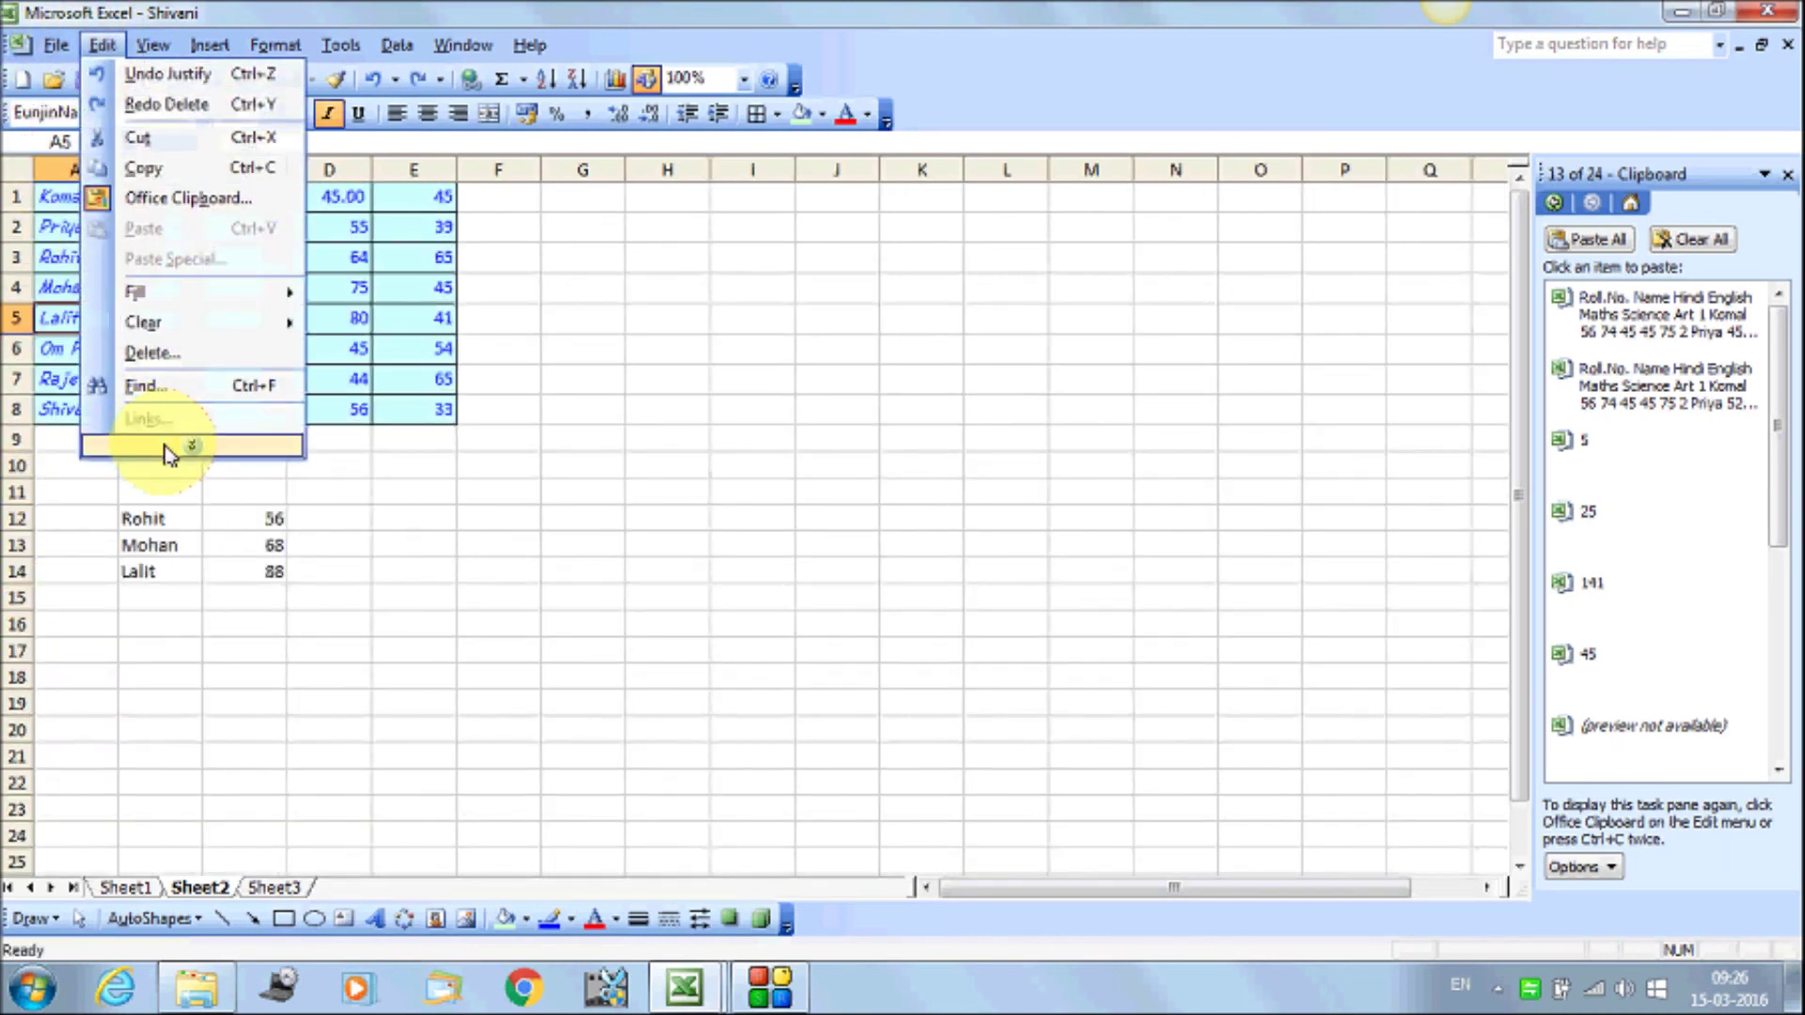
{"action": "left_click", "coordinate": [179, 449]}
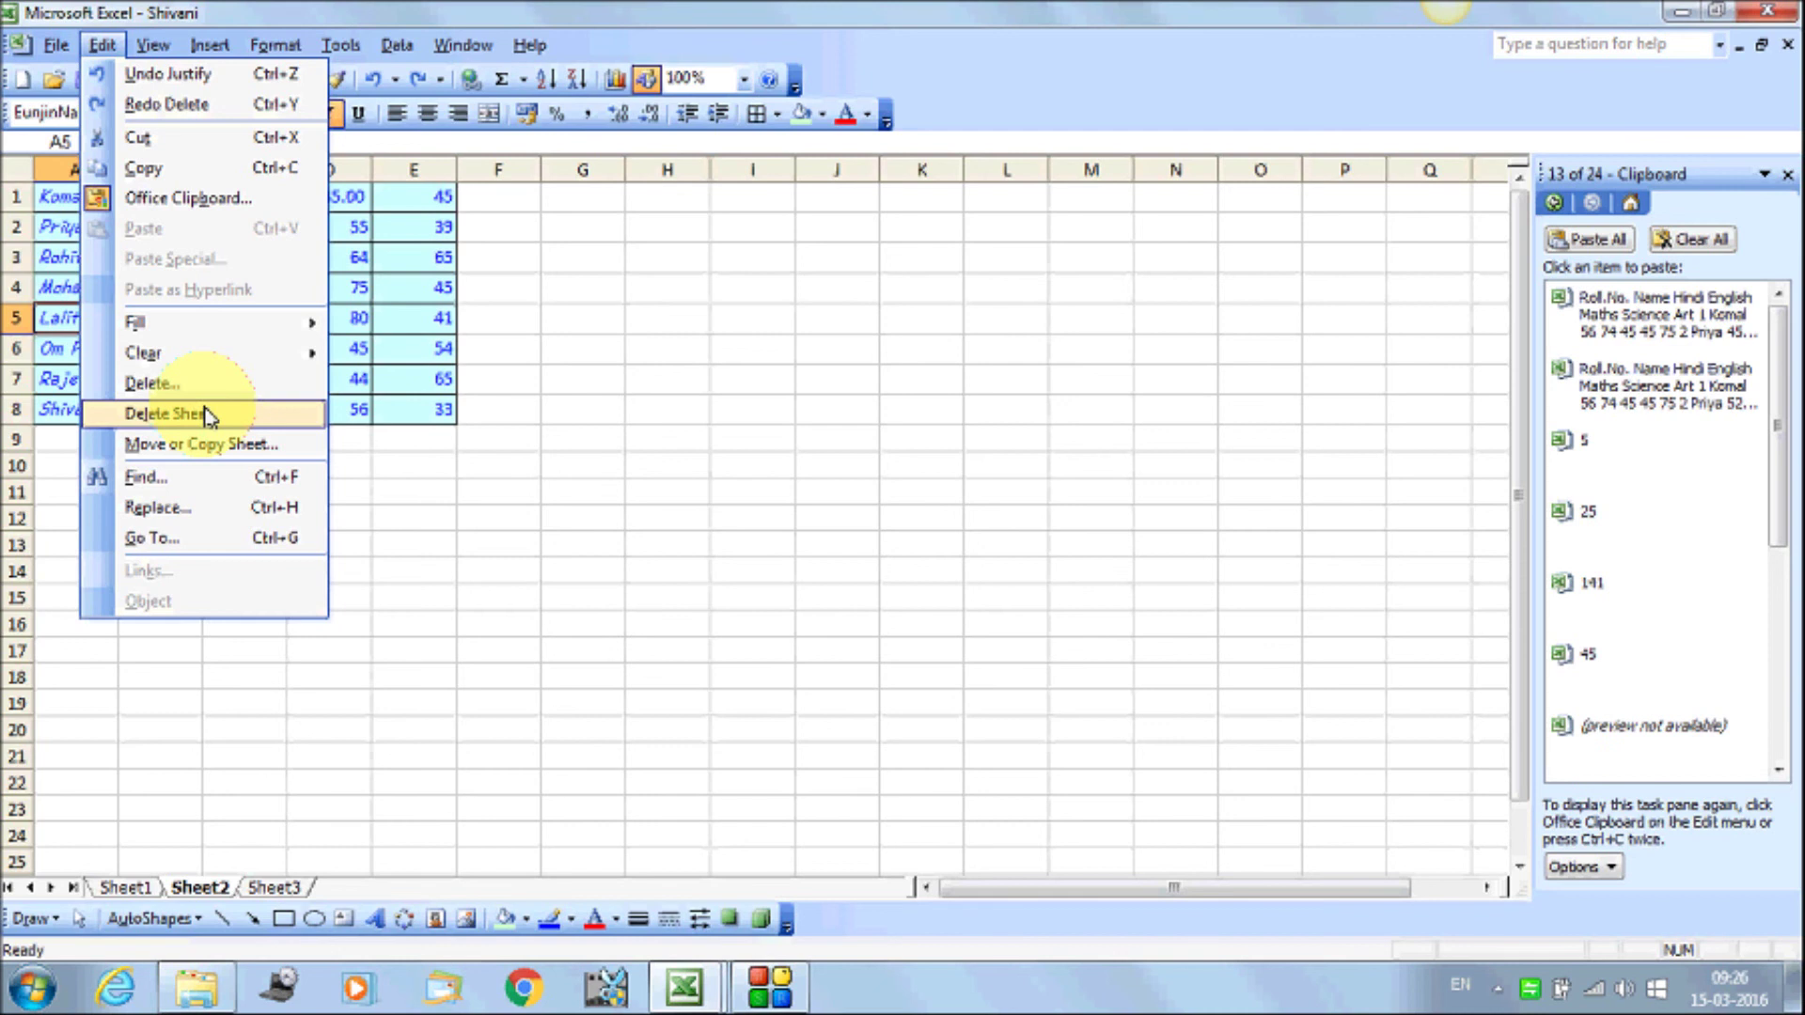
{"action": "left_click", "coordinate": [493, 648]}
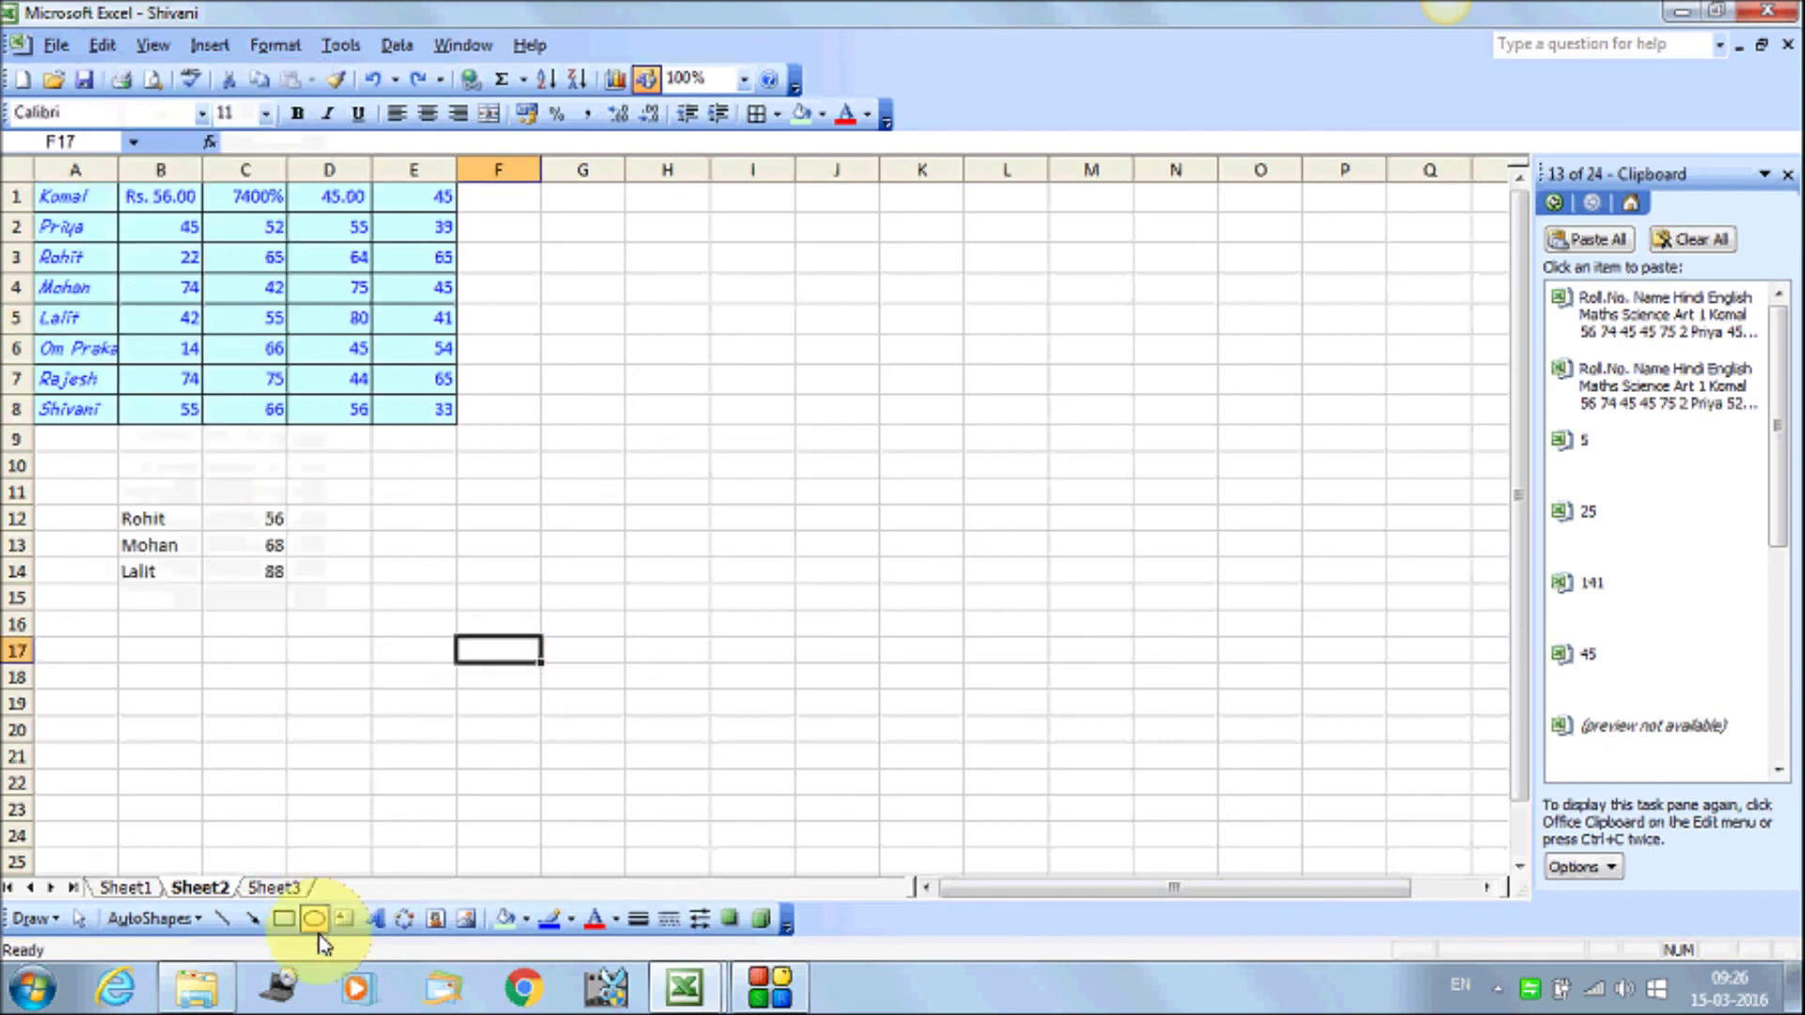
{"action": "left_click", "coordinate": [272, 888]}
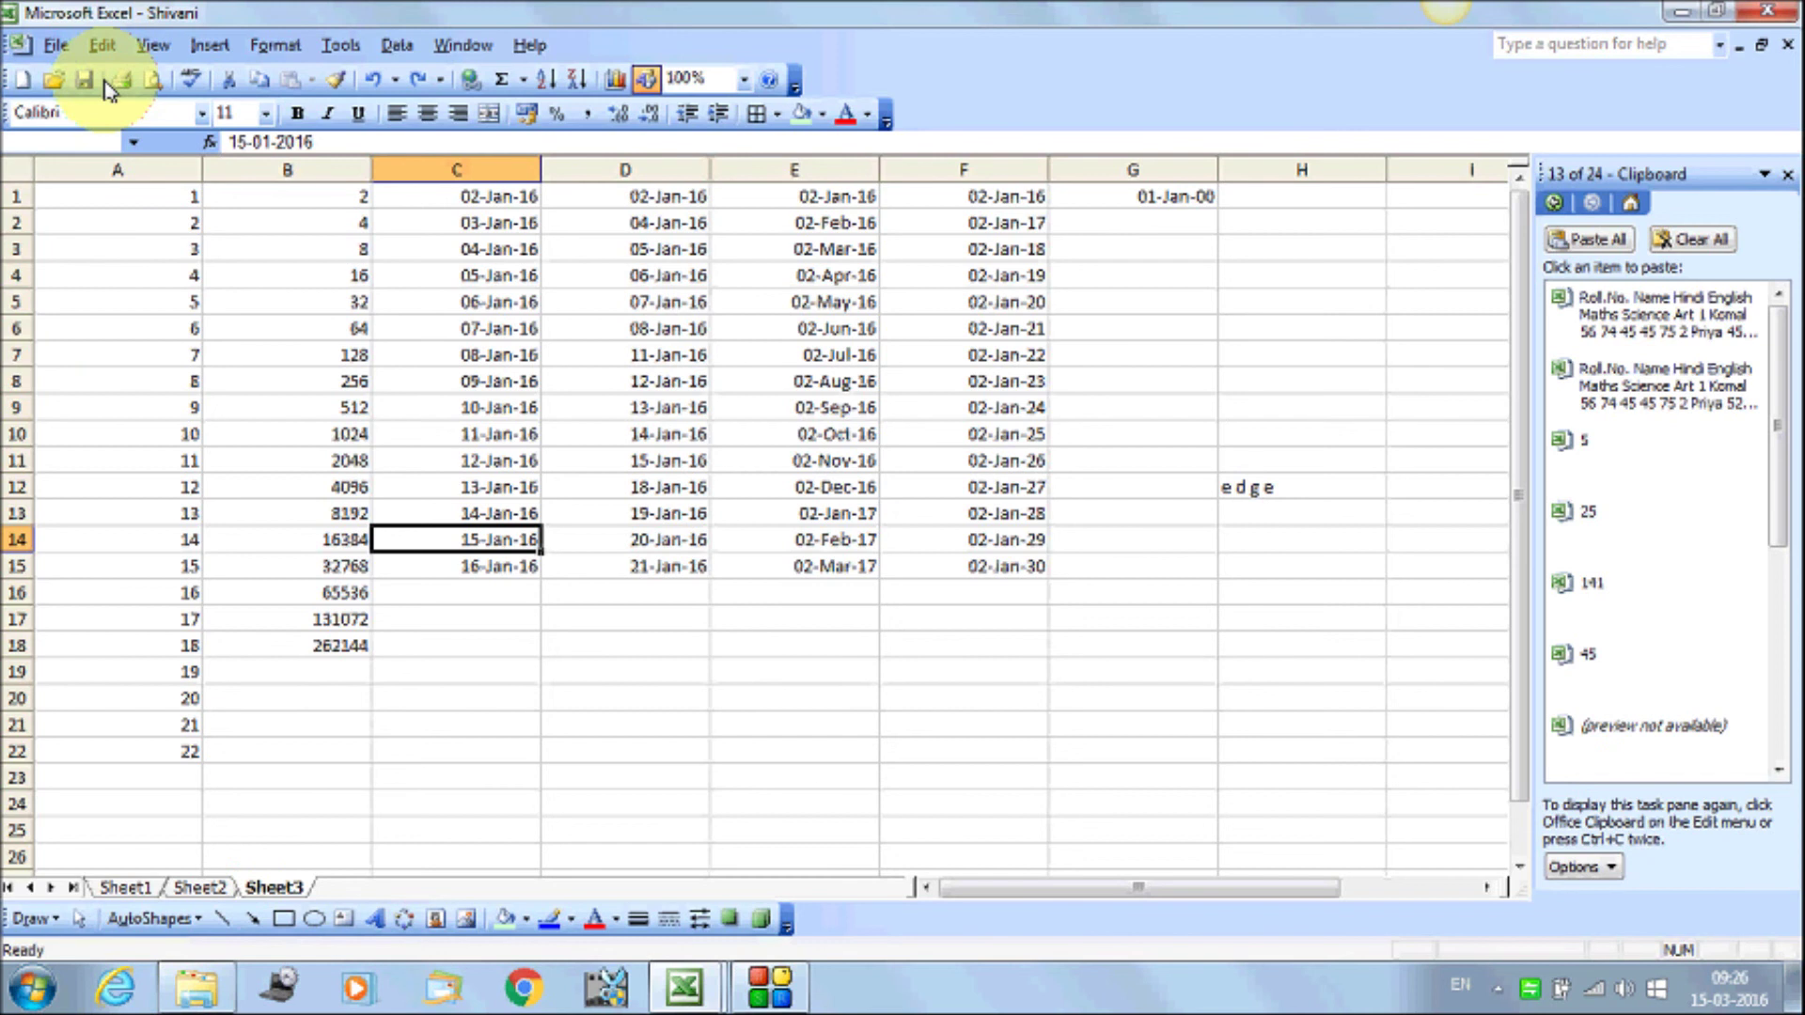
Delete Sheet3 through Edit > Delete Sheet and confirm the deletion
{"action": "left_click", "coordinate": [102, 47]}
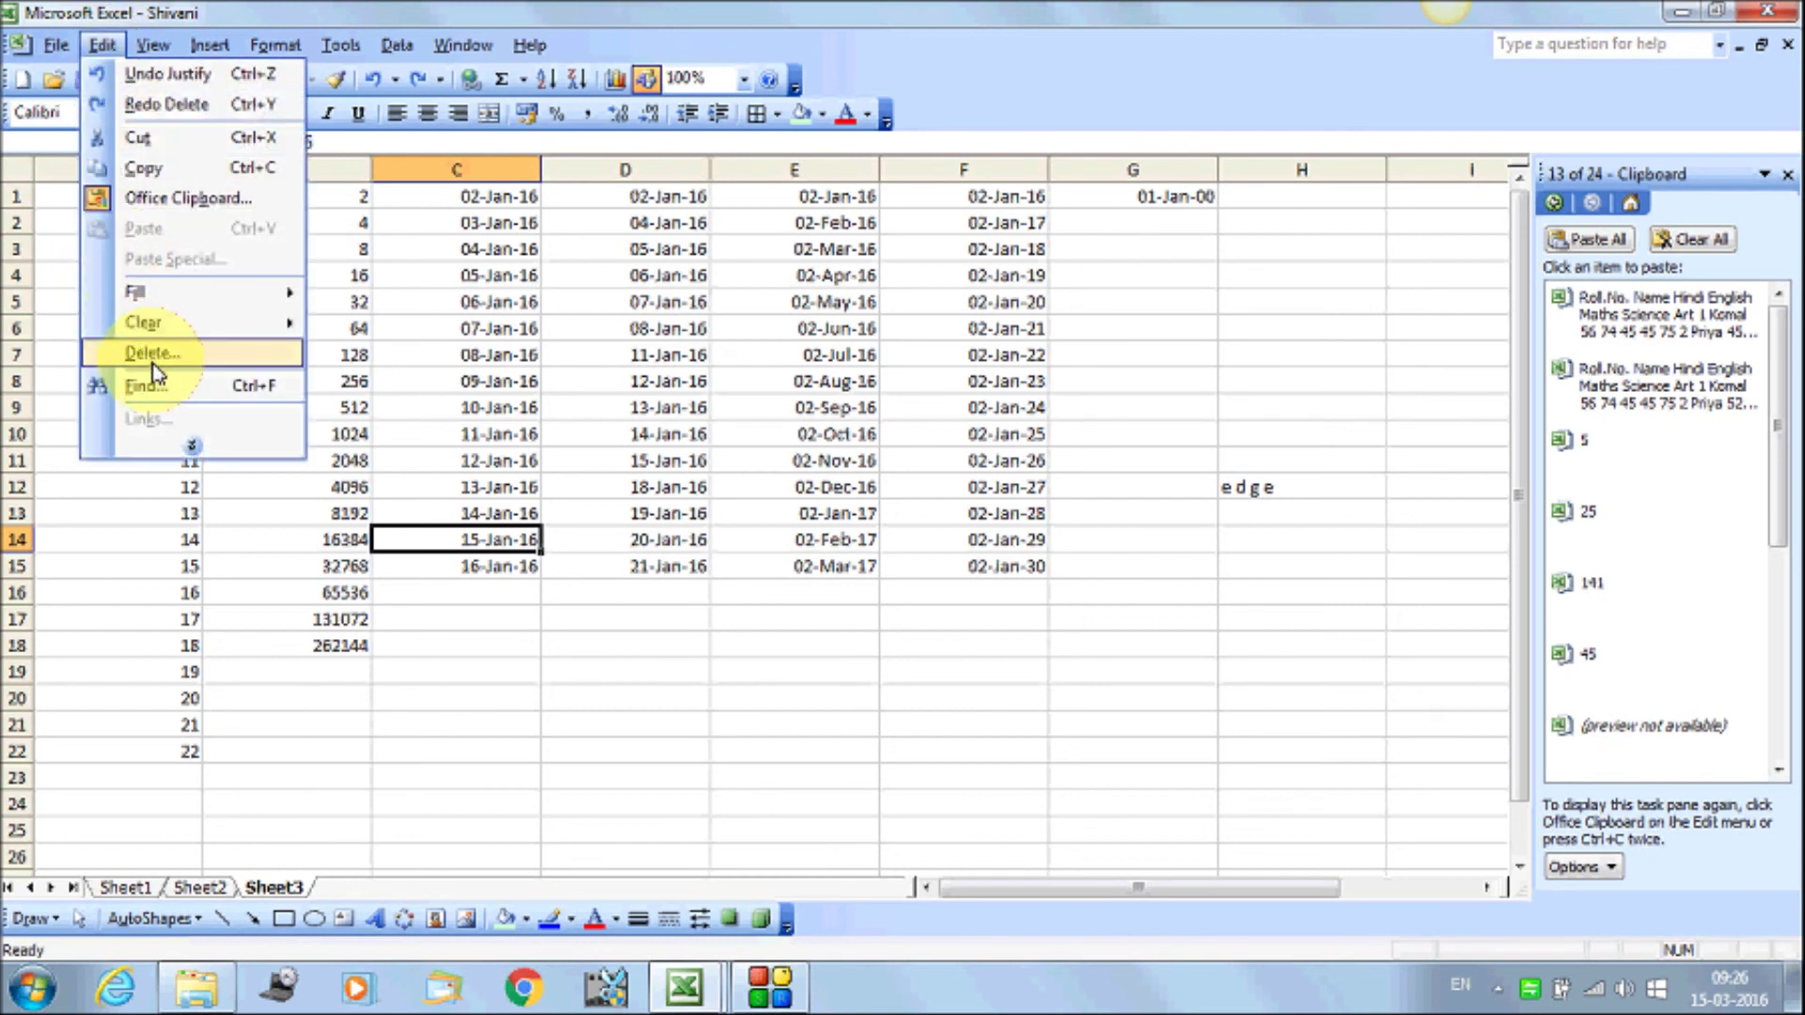
{"action": "left_click", "coordinate": [186, 445]}
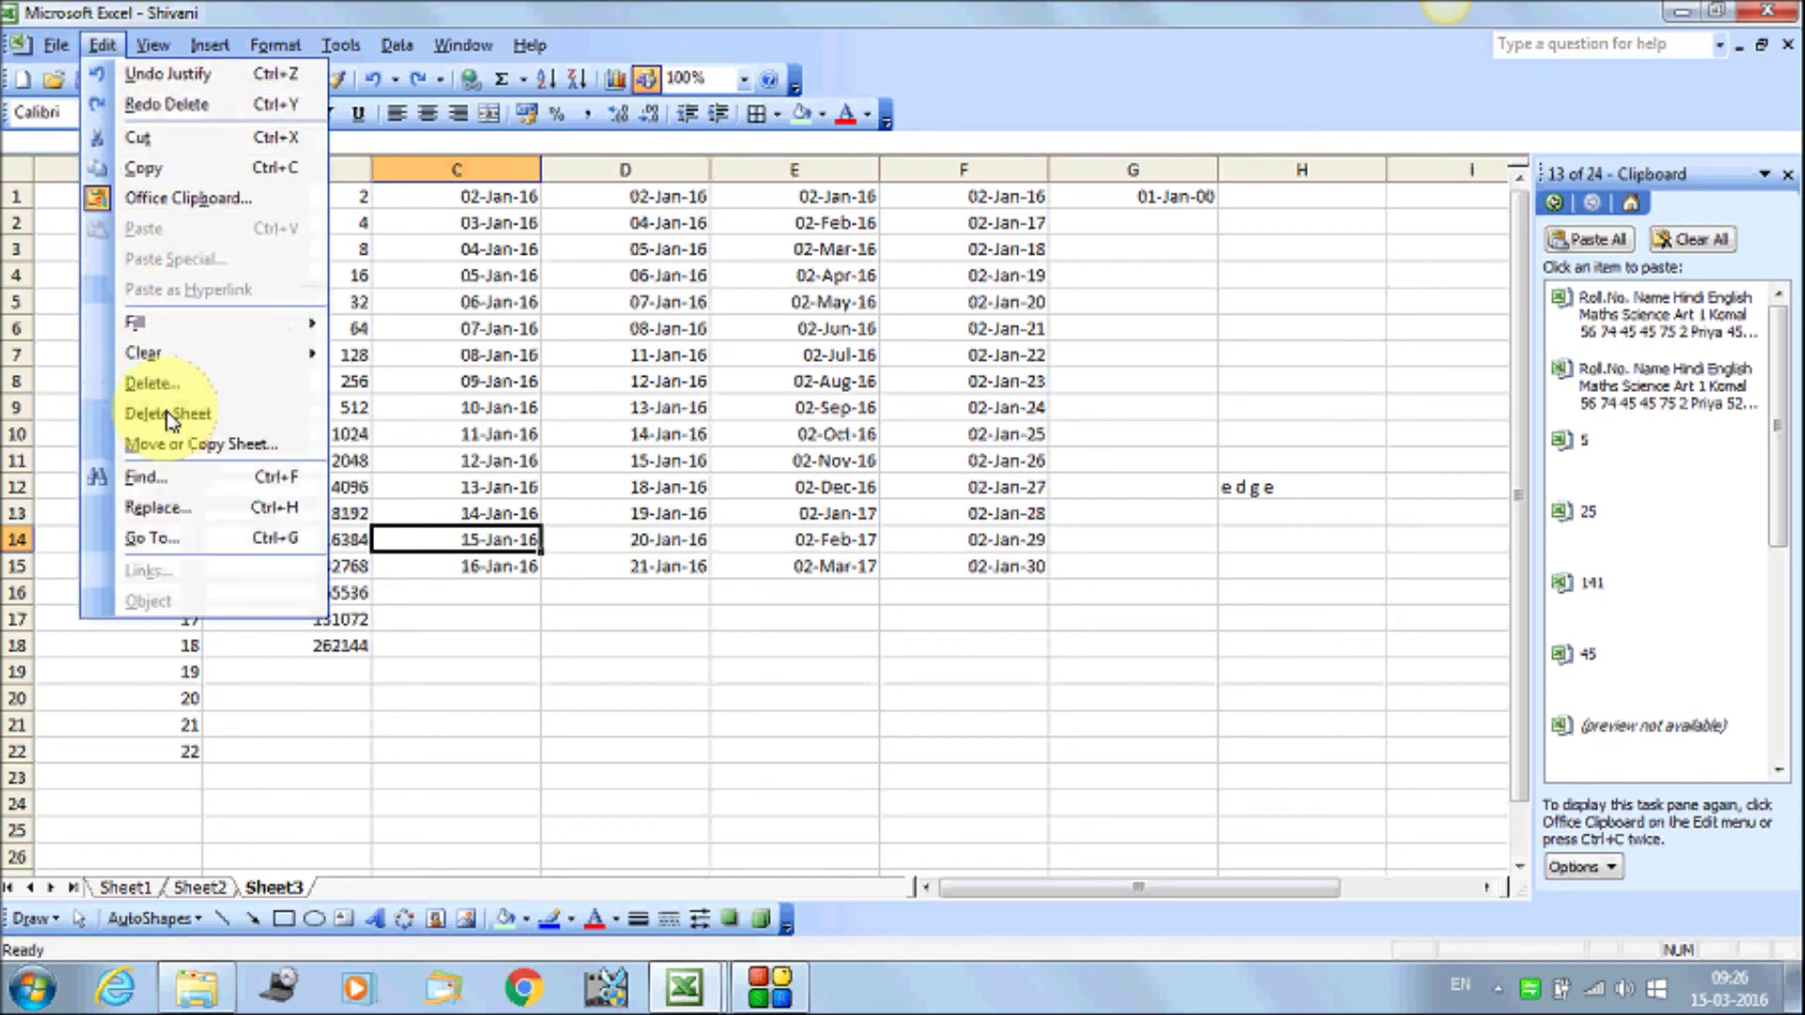
{"action": "left_click", "coordinate": [169, 415]}
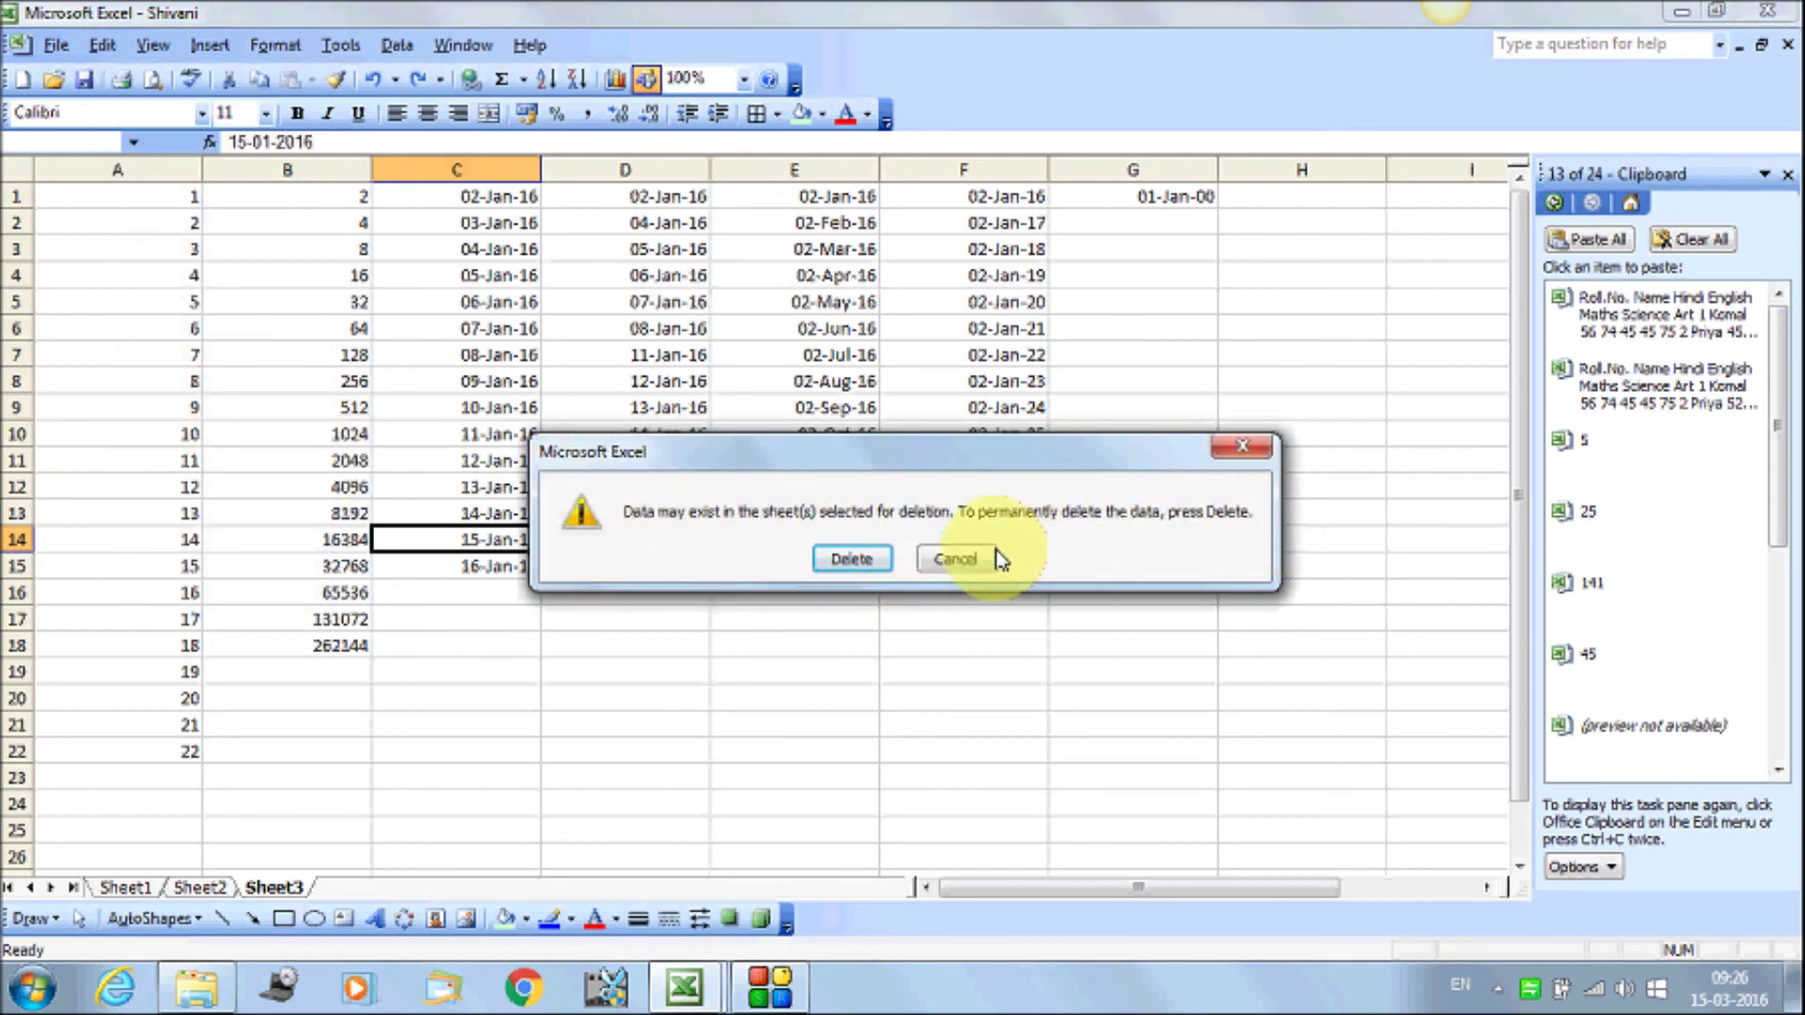
{"action": "left_click", "coordinate": [851, 562]}
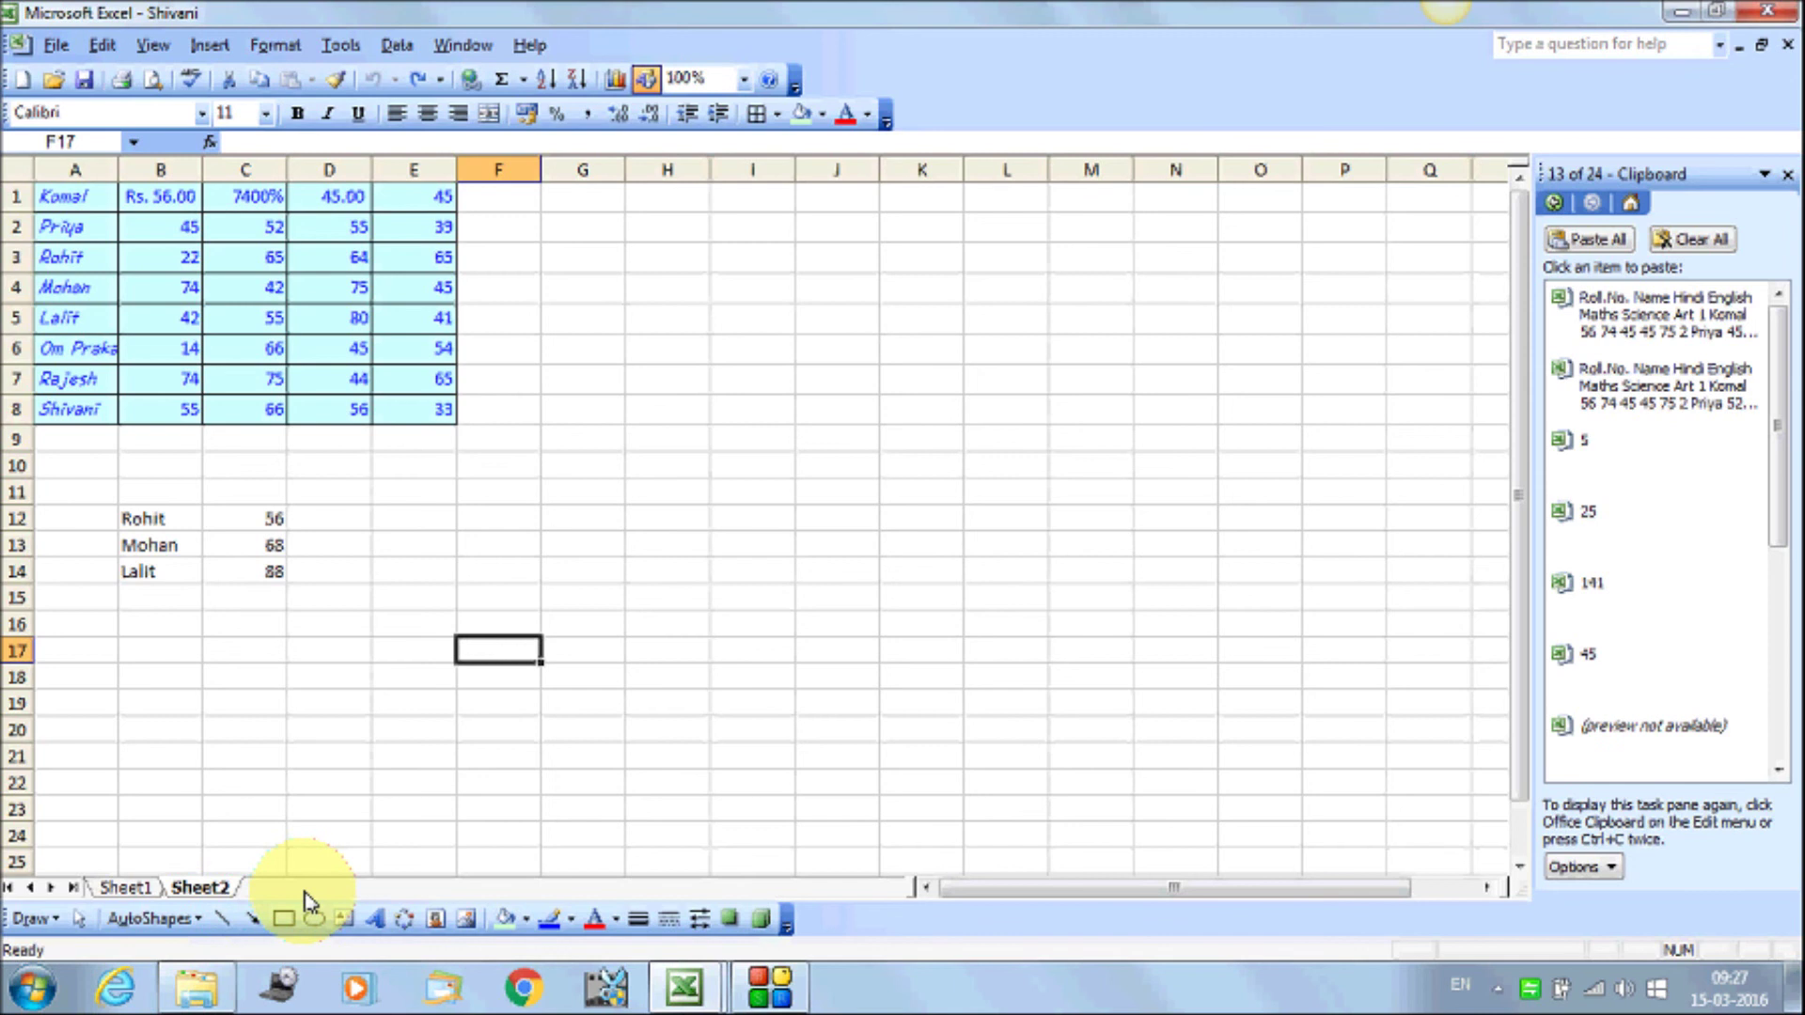
Select the whole marks table A1:E8 on Sheet2
{"action": "left_click", "coordinate": [102, 44]}
{"action": "left_click", "coordinate": [191, 476]}
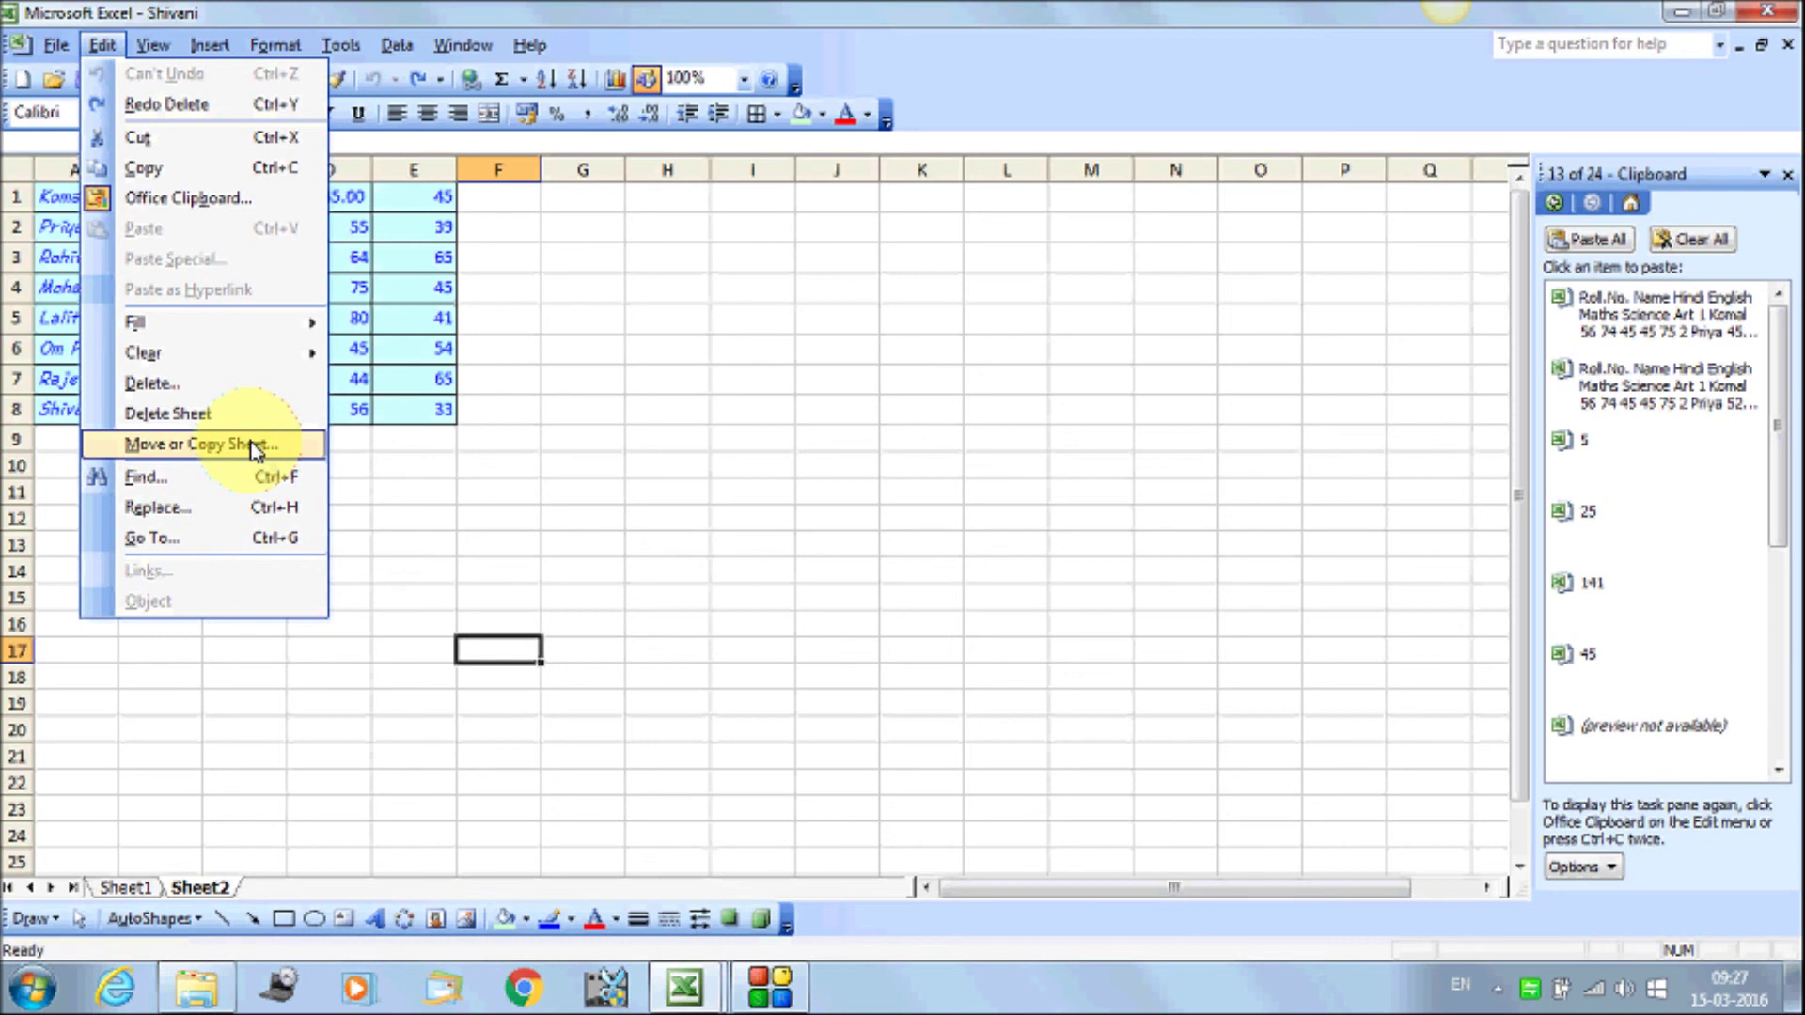
{"action": "left_click", "coordinate": [391, 443]}
{"action": "mouse_move", "coordinate": [66, 196]}
{"action": "left_mouse_down"}
{"action": "mouse_move", "coordinate": [199, 369]}
{"action": "mouse_move", "coordinate": [404, 408]}
{"action": "left_mouse_up"}
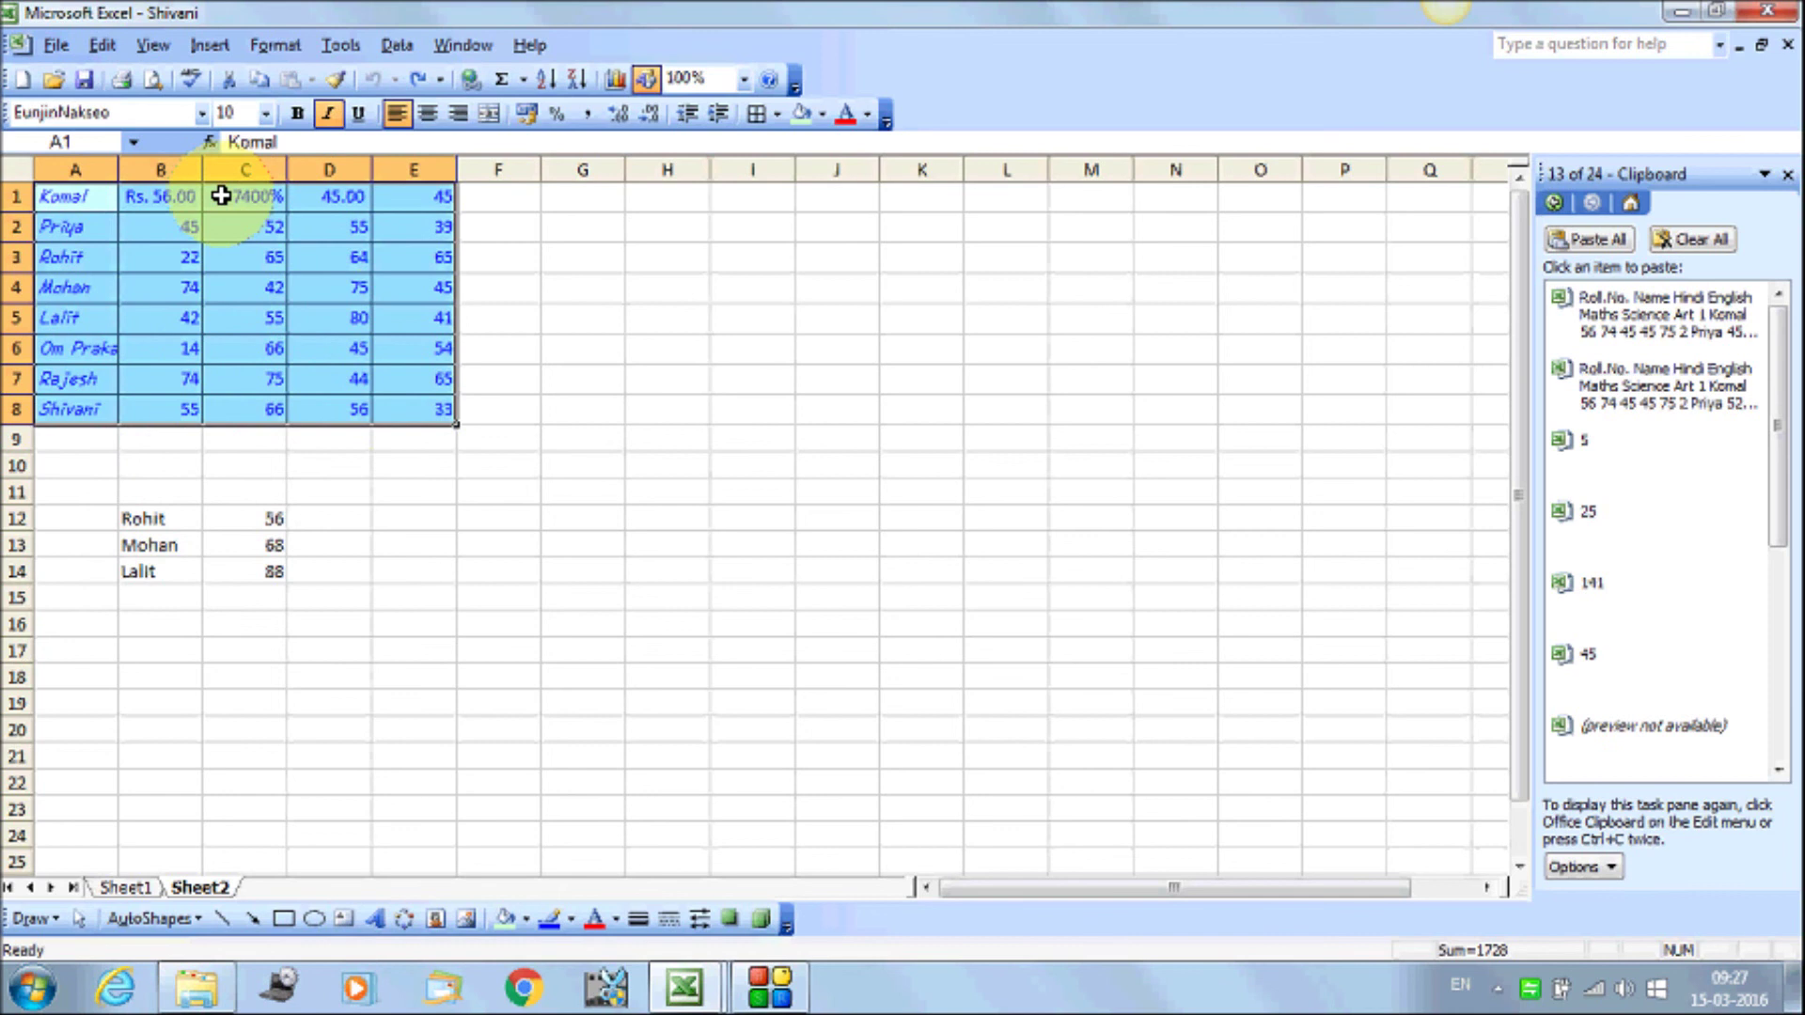
Copy Sheet2 to the end of the workbook with Move or Copy, Create a copy ticked
{"action": "left_click", "coordinate": [104, 45]}
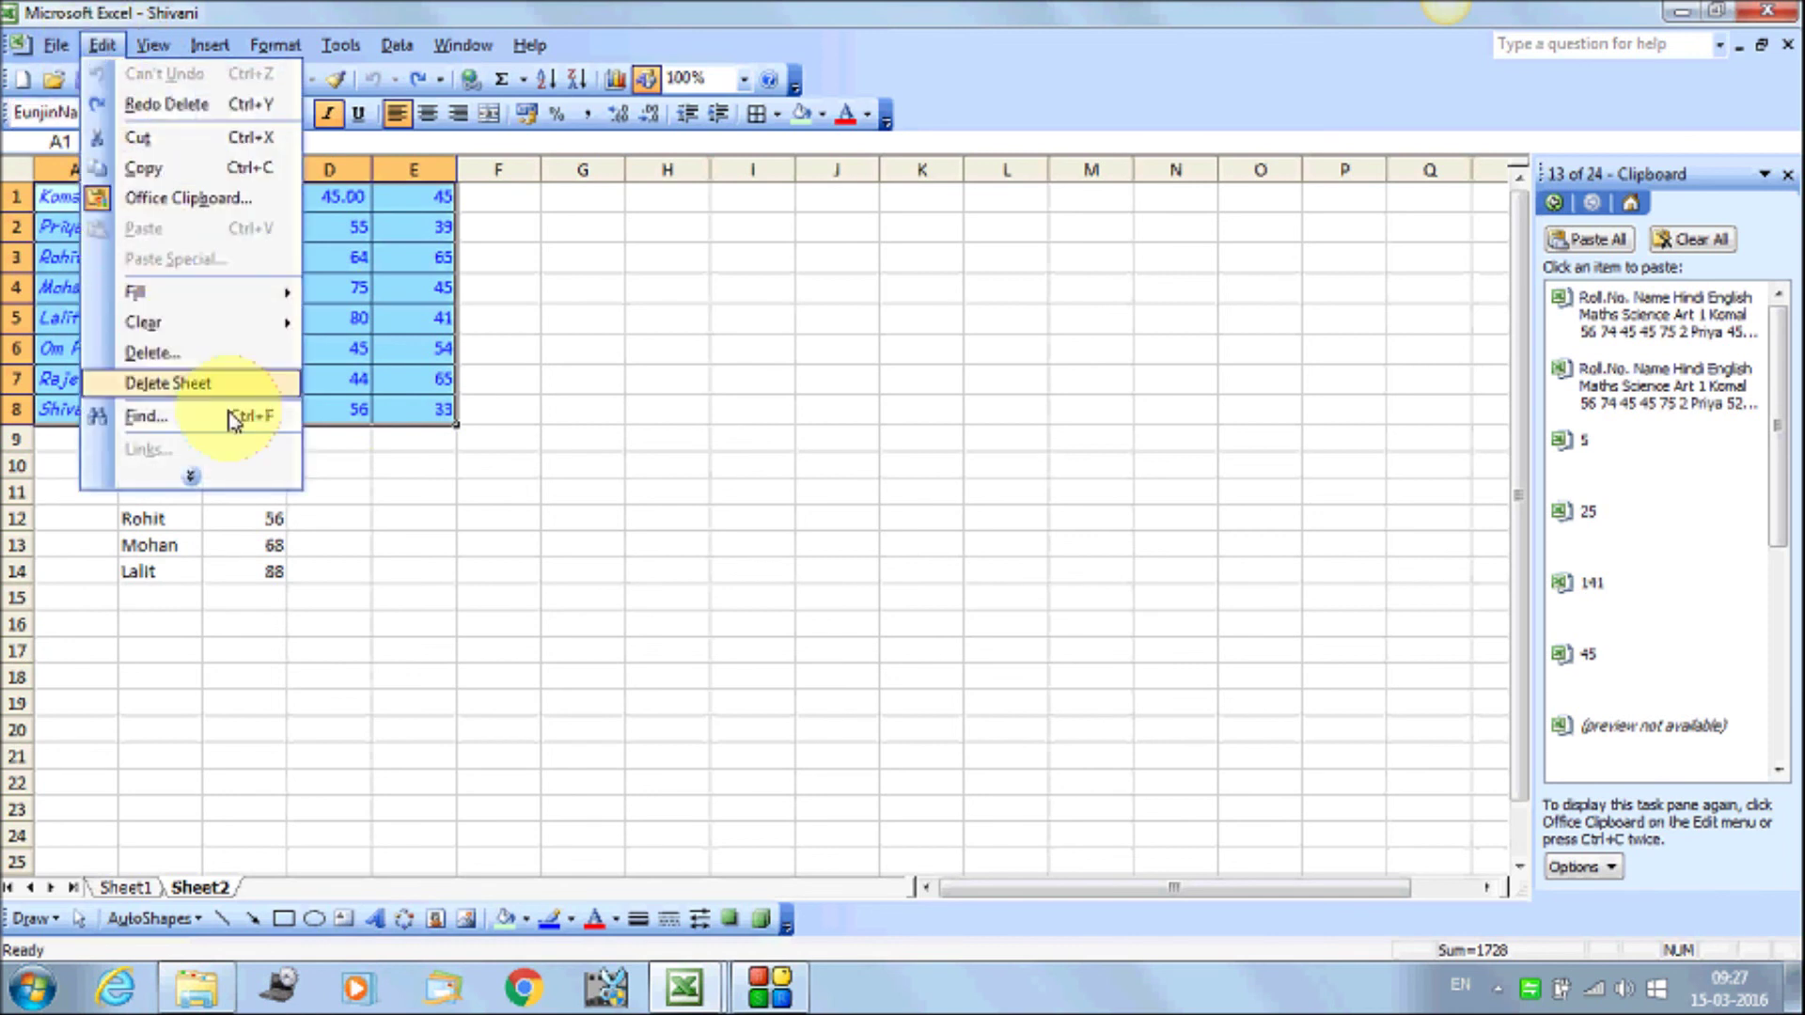
{"action": "left_click", "coordinate": [248, 482]}
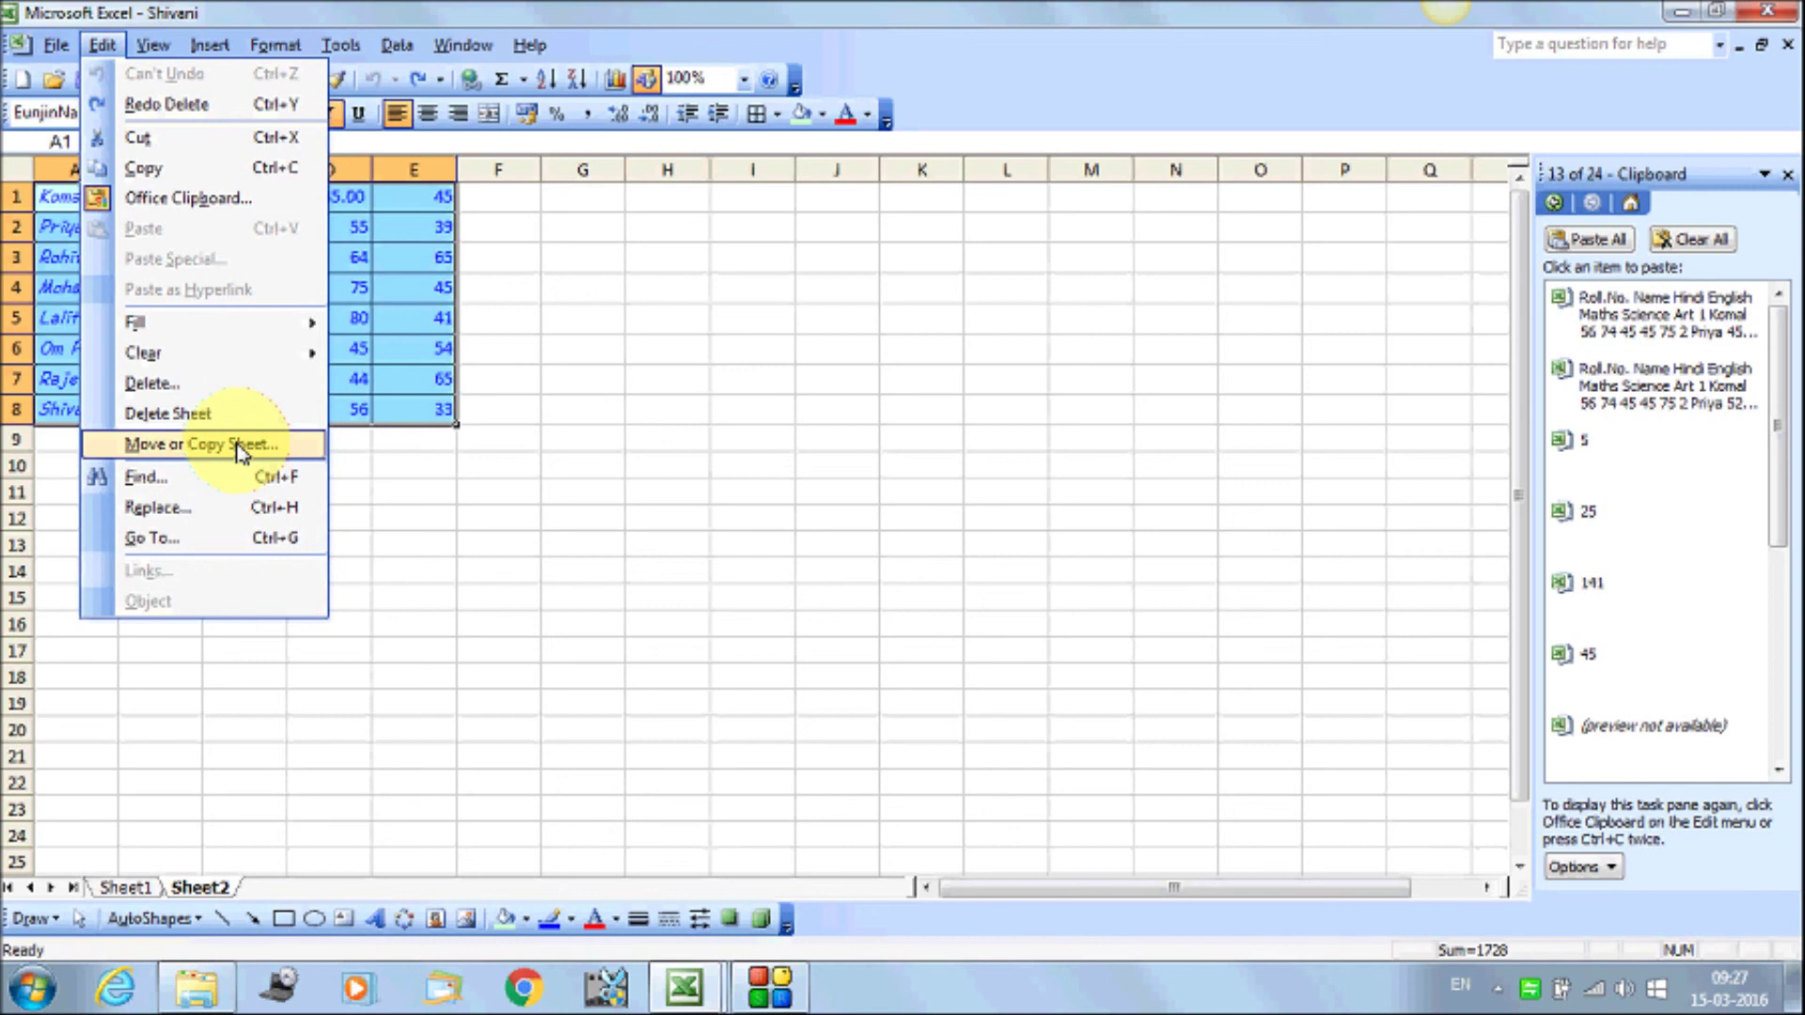
{"action": "left_click", "coordinate": [239, 455]}
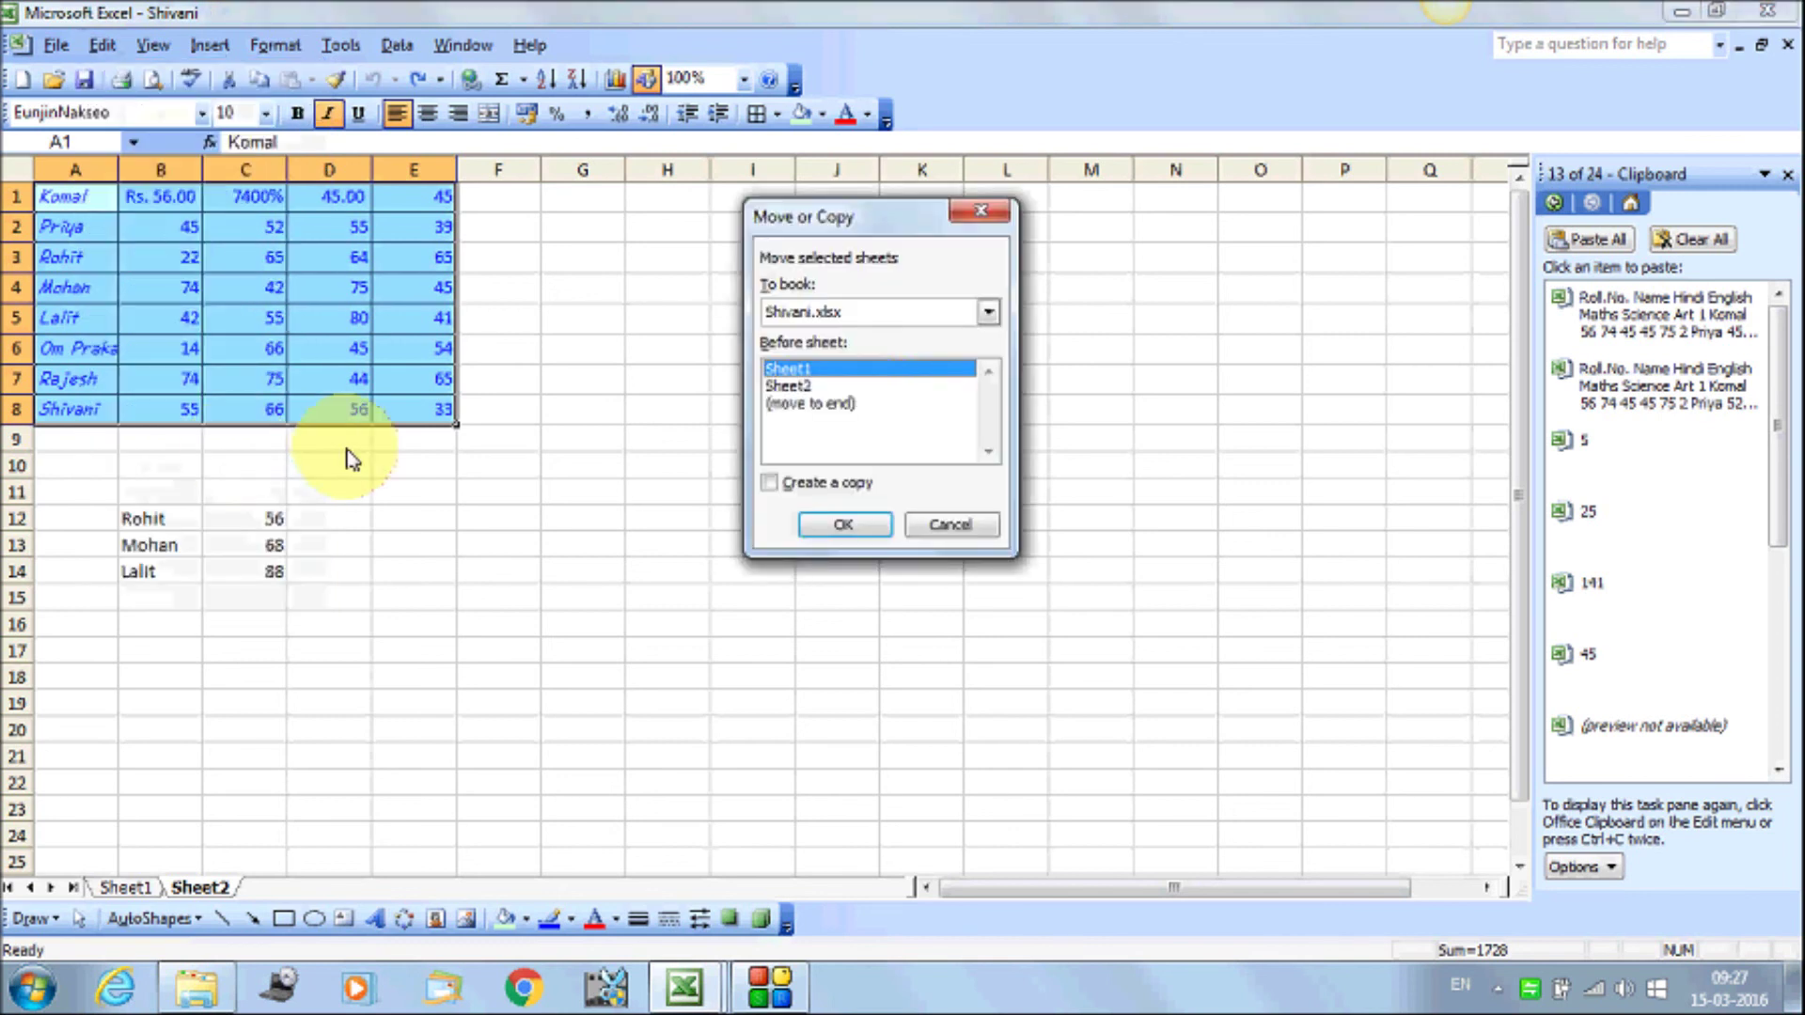
{"action": "left_click", "coordinate": [814, 404]}
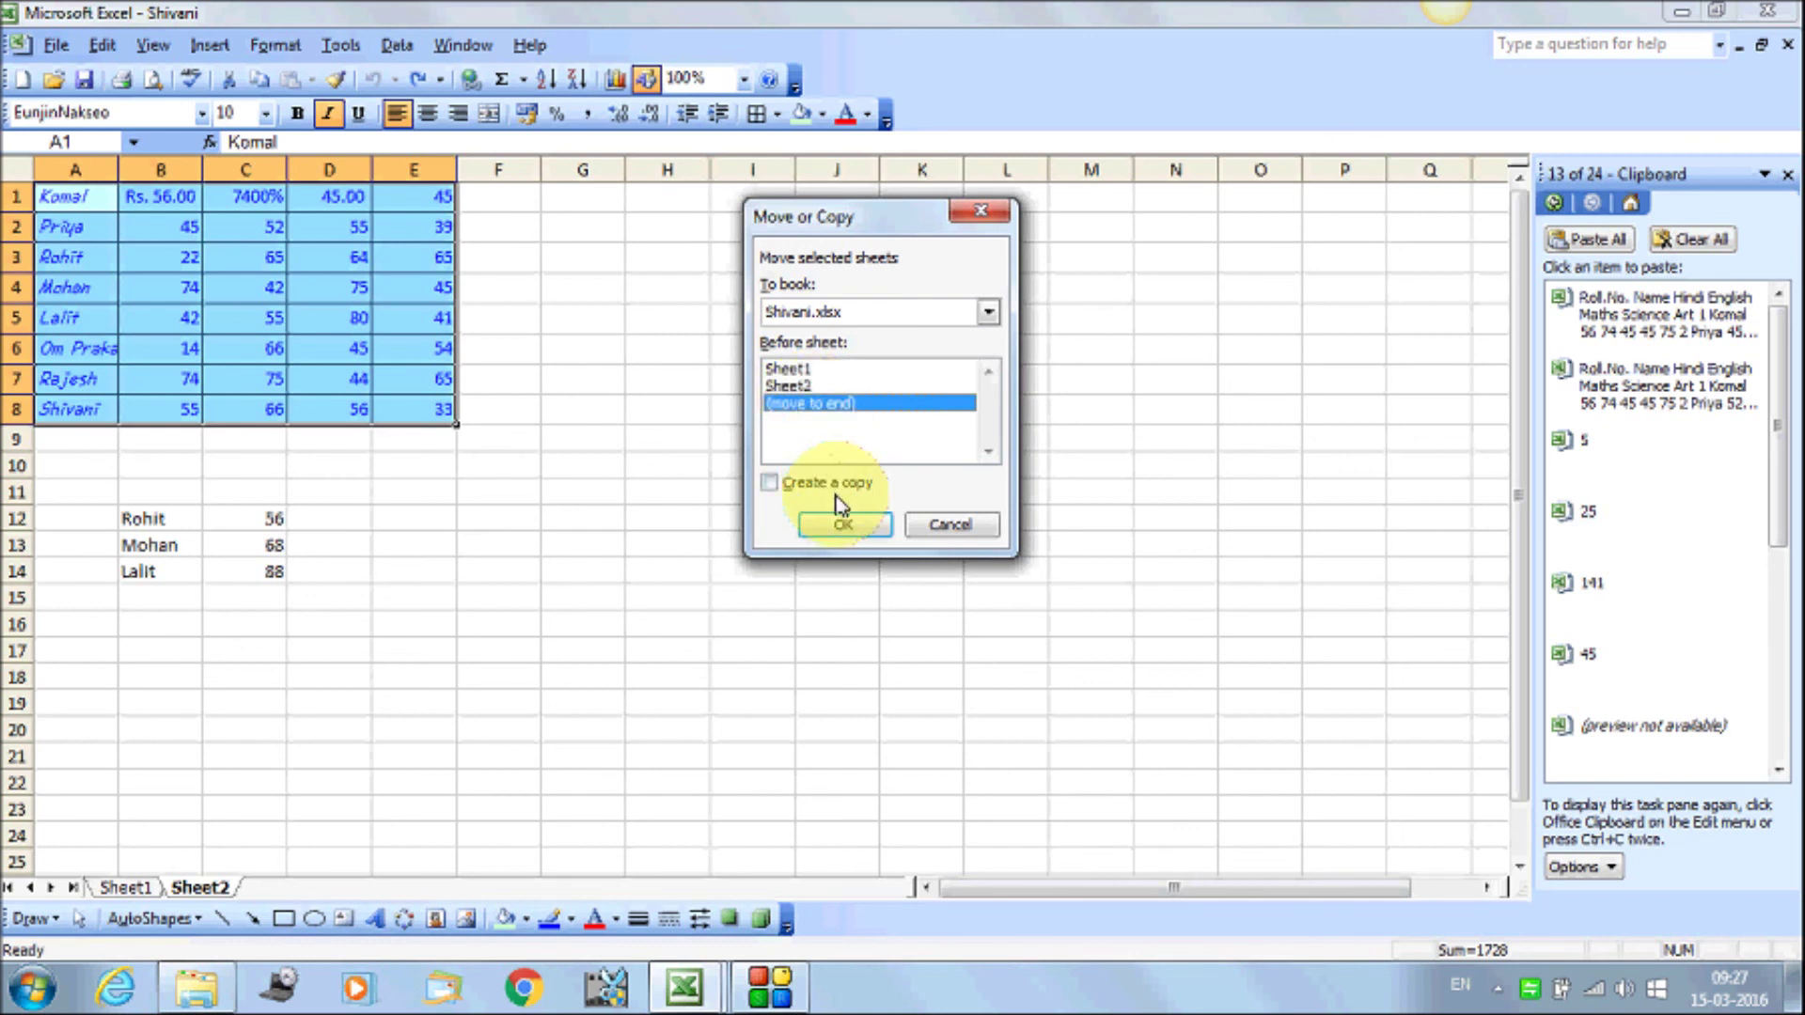
{"action": "left_click", "coordinate": [780, 483]}
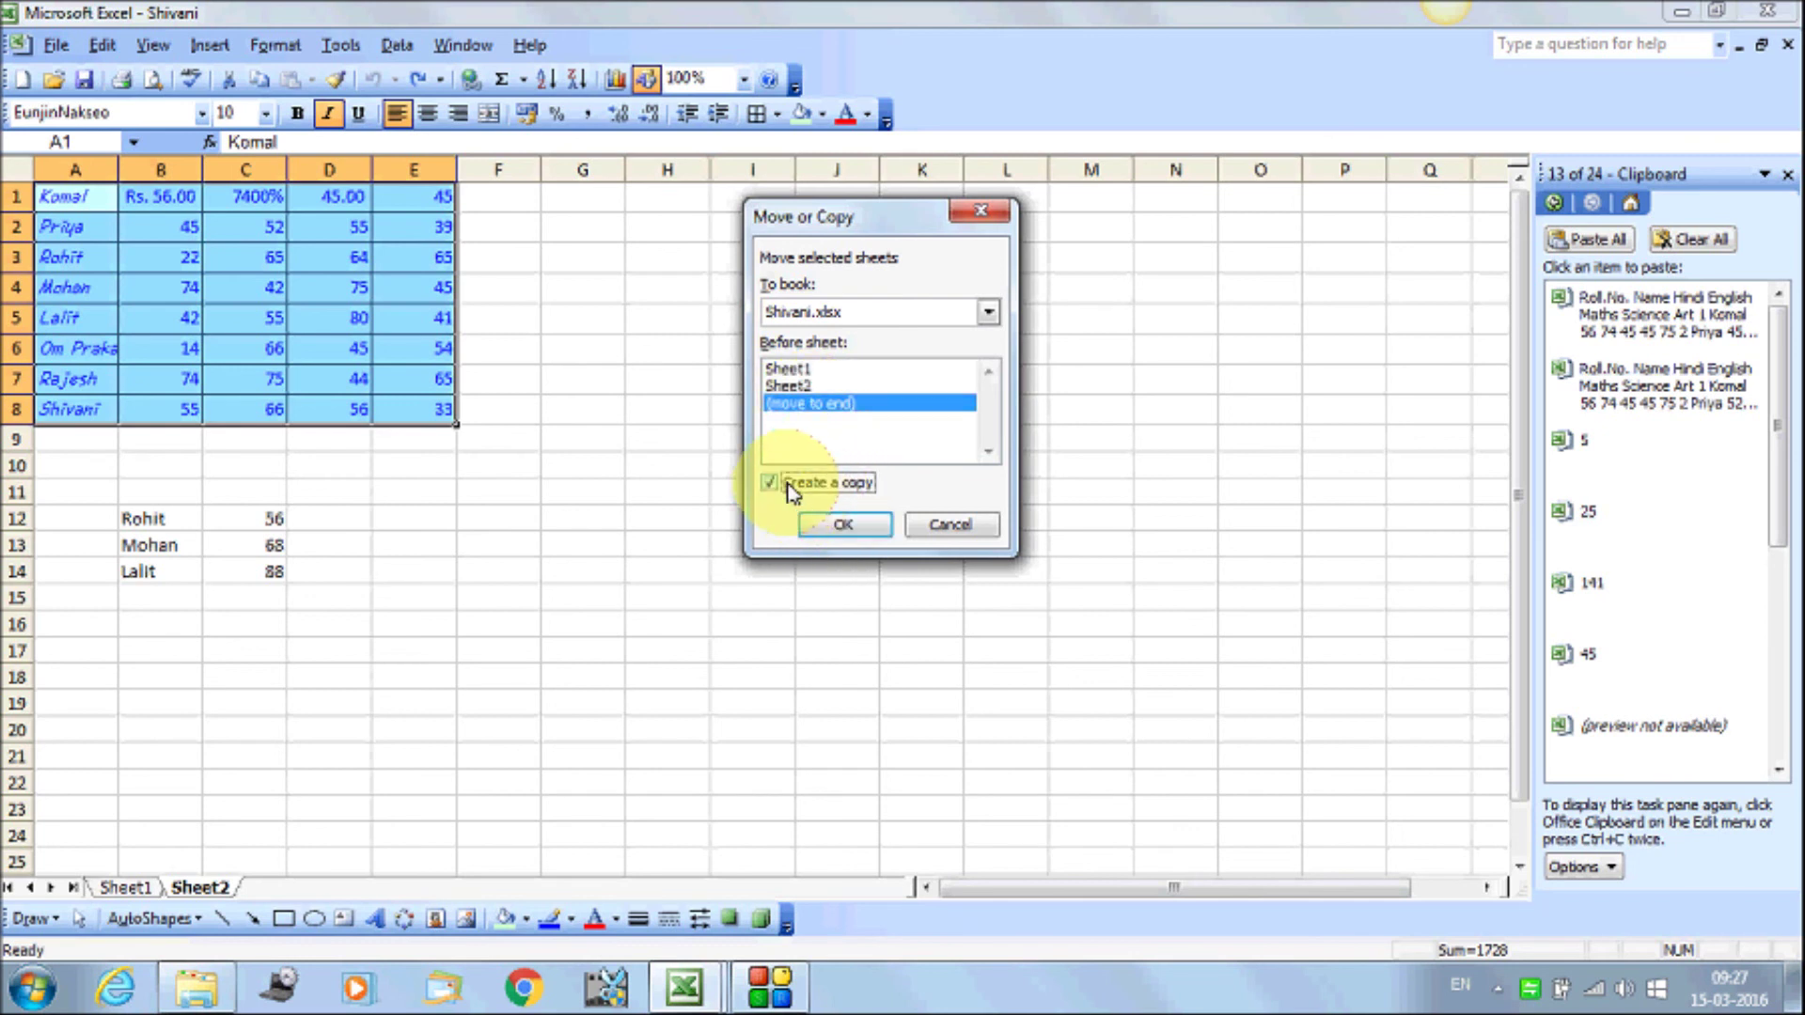
{"action": "left_click", "coordinate": [840, 524]}
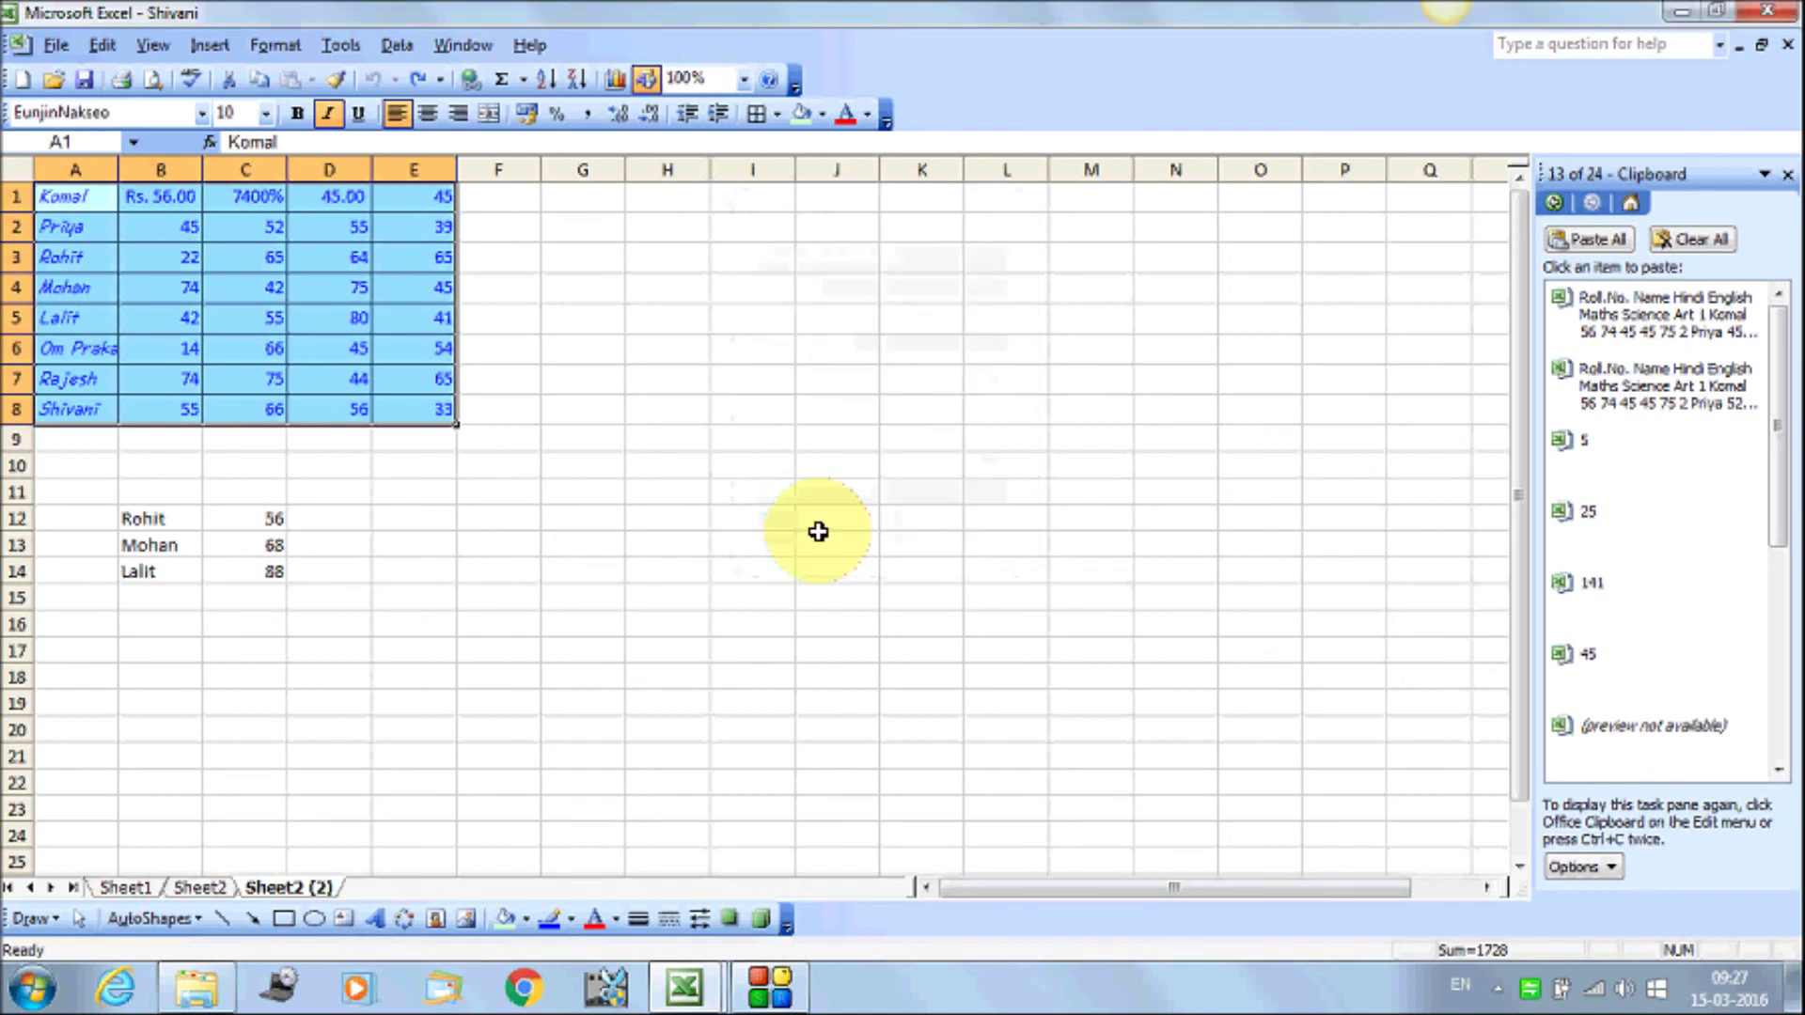
Check the original Sheet2, then view the new Sheet2 (2) copy
{"action": "left_click", "coordinate": [209, 891]}
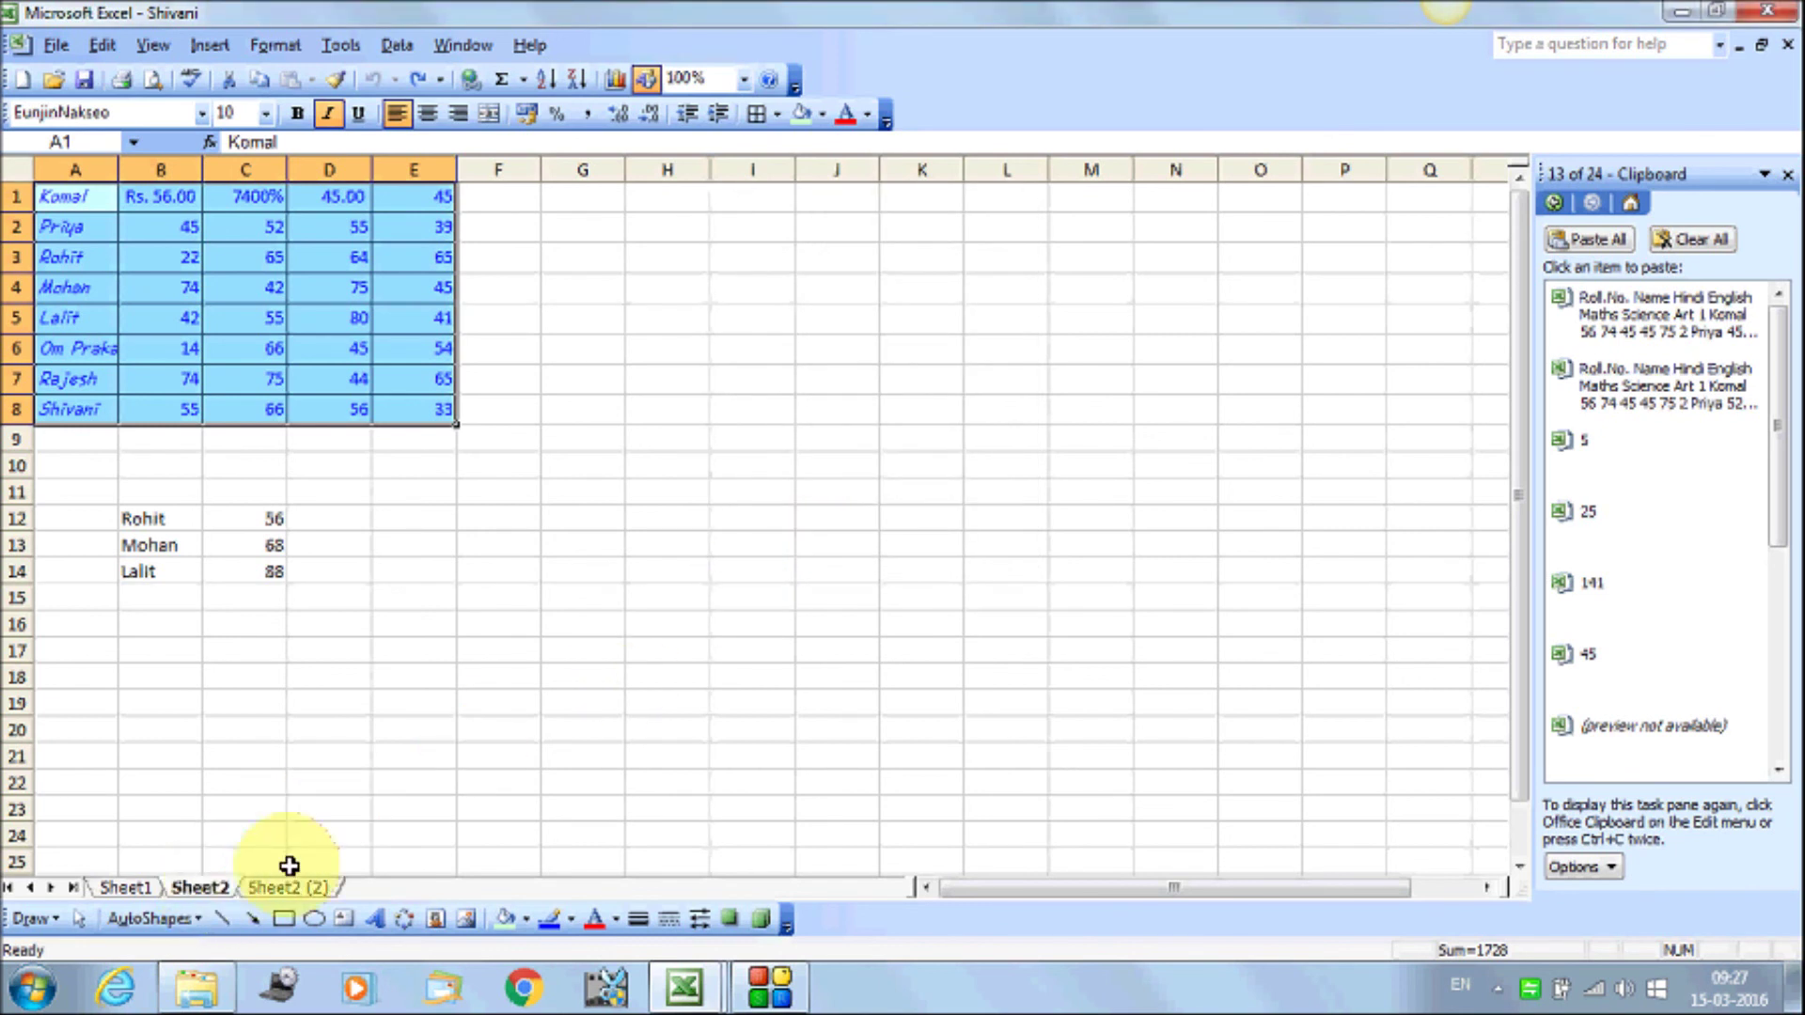
{"action": "left_click", "coordinate": [318, 891]}
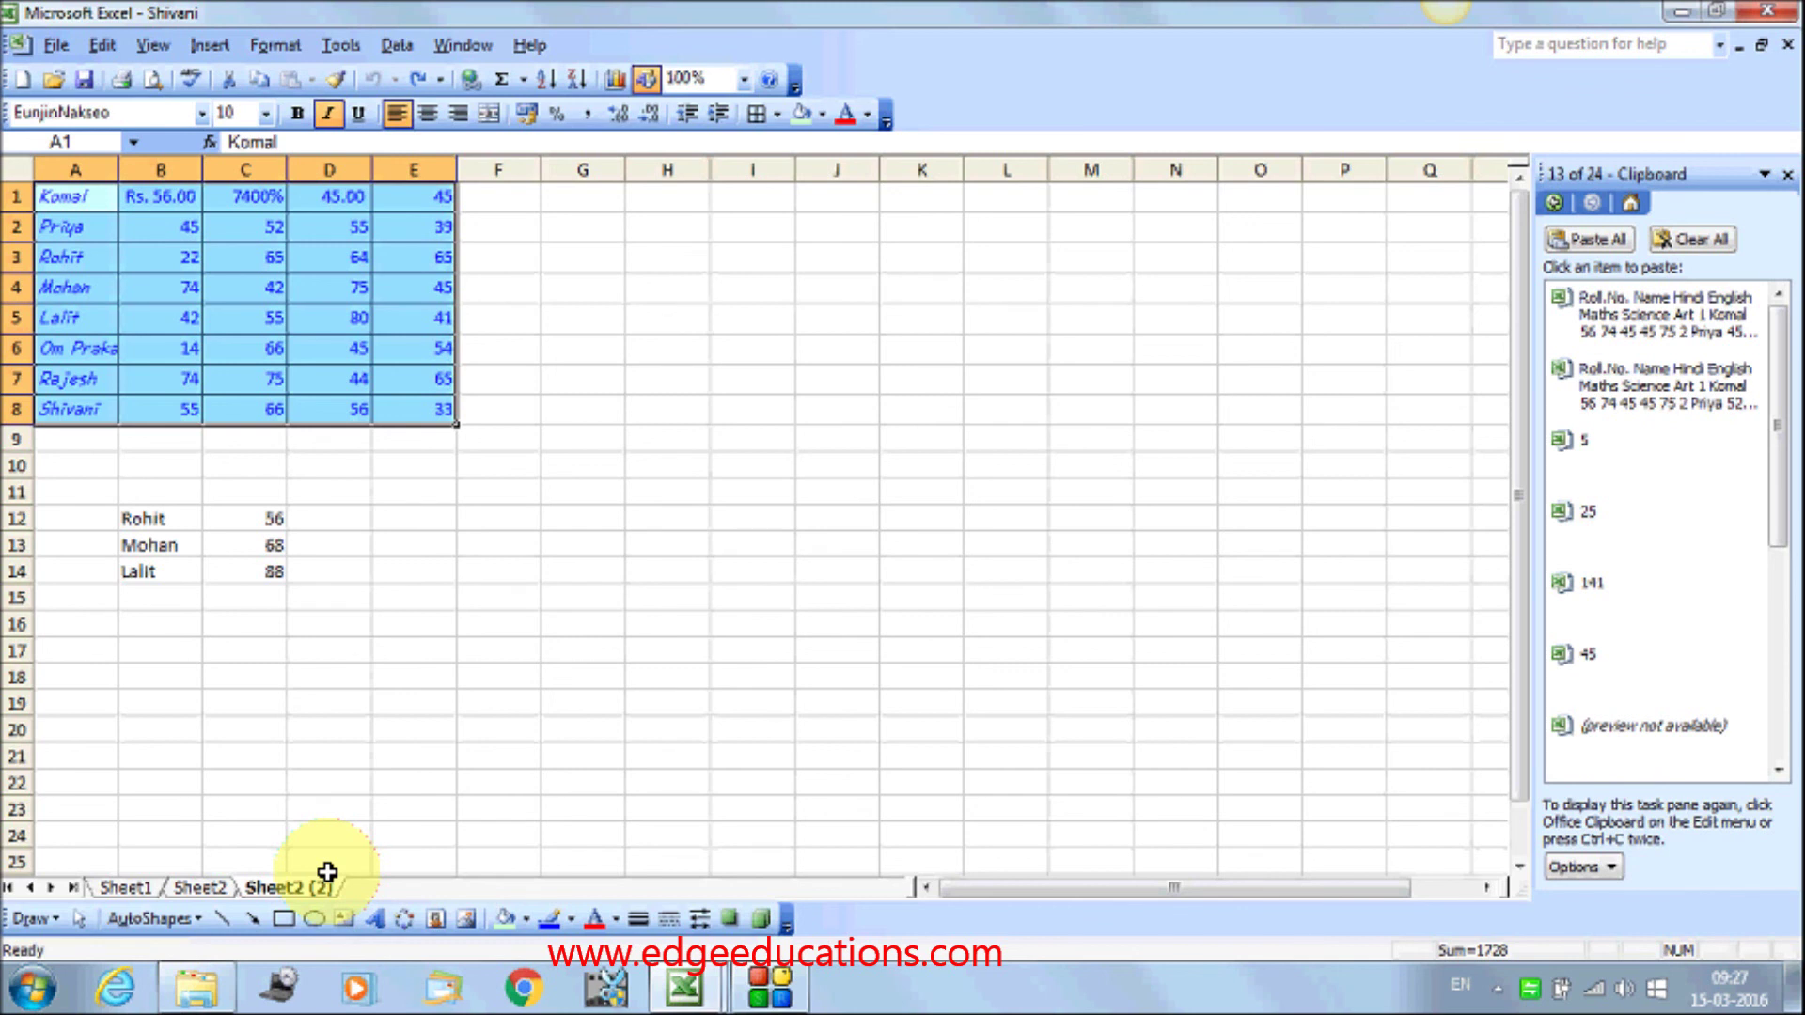
{"action": "left_click", "coordinate": [98, 51]}
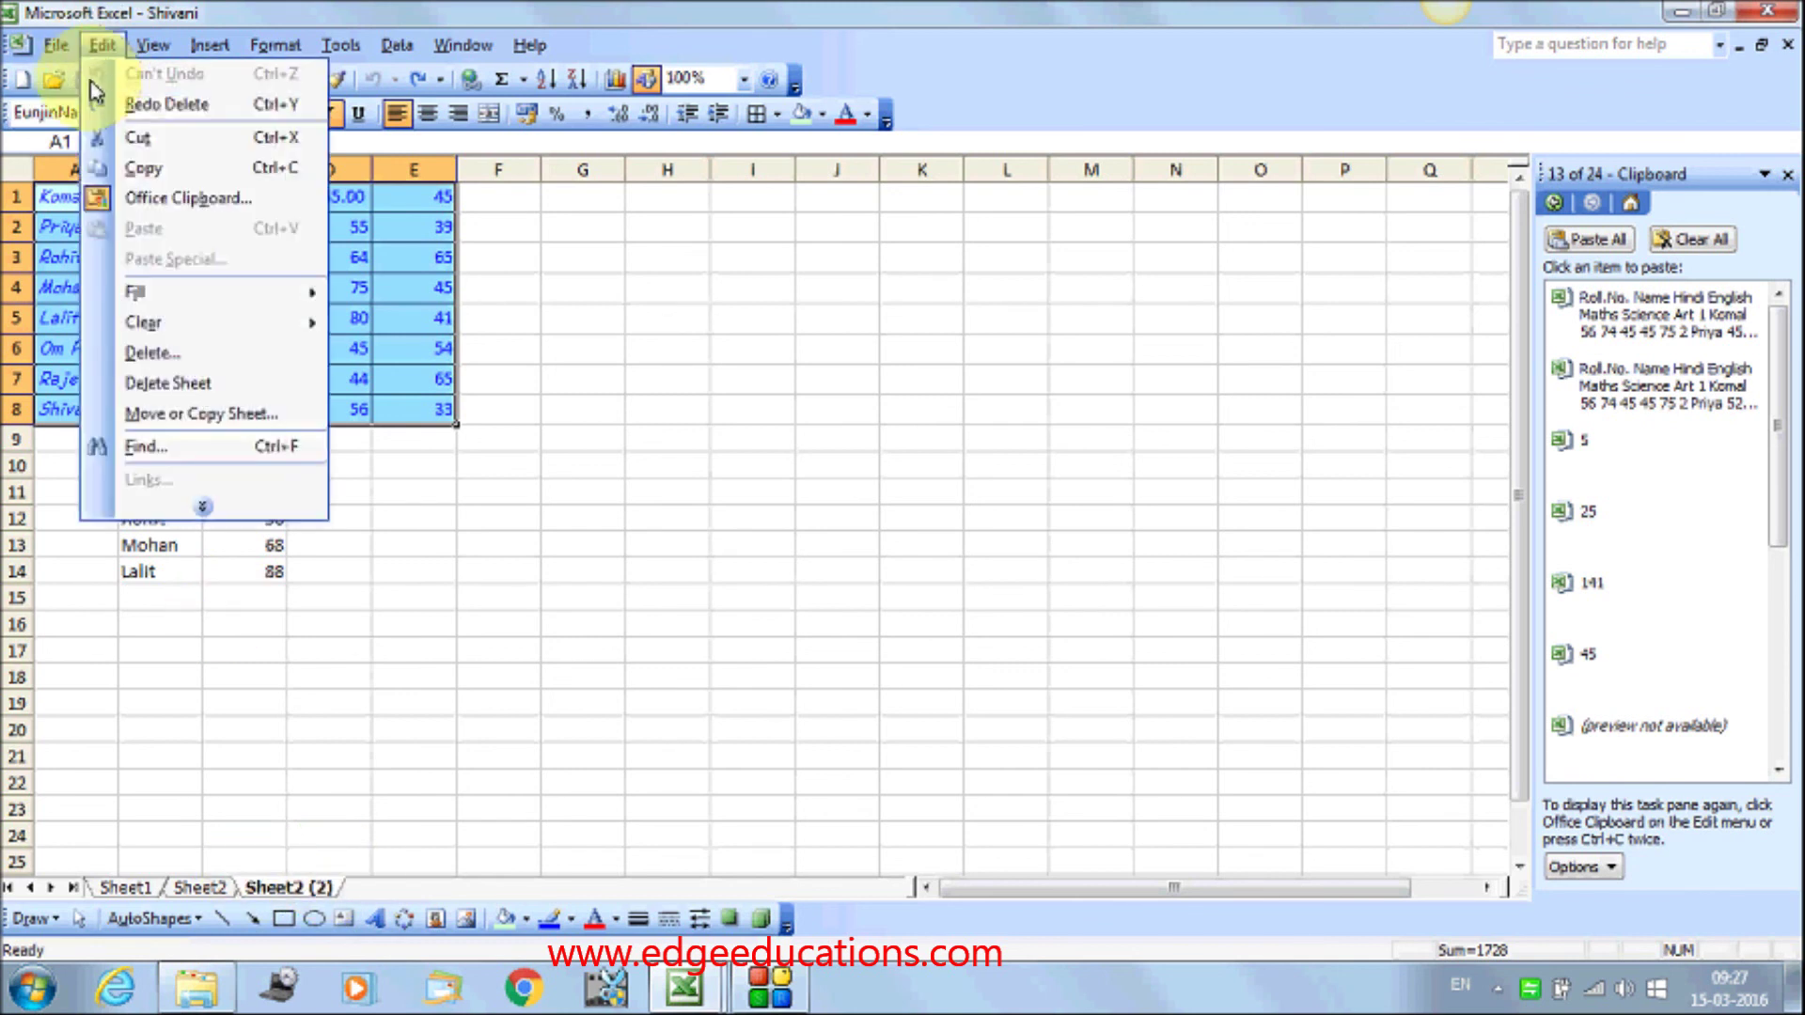
Find 'priya' on Sheet2 (2), landing on cell A2, then close the Find dialog
{"action": "left_click", "coordinate": [202, 507]}
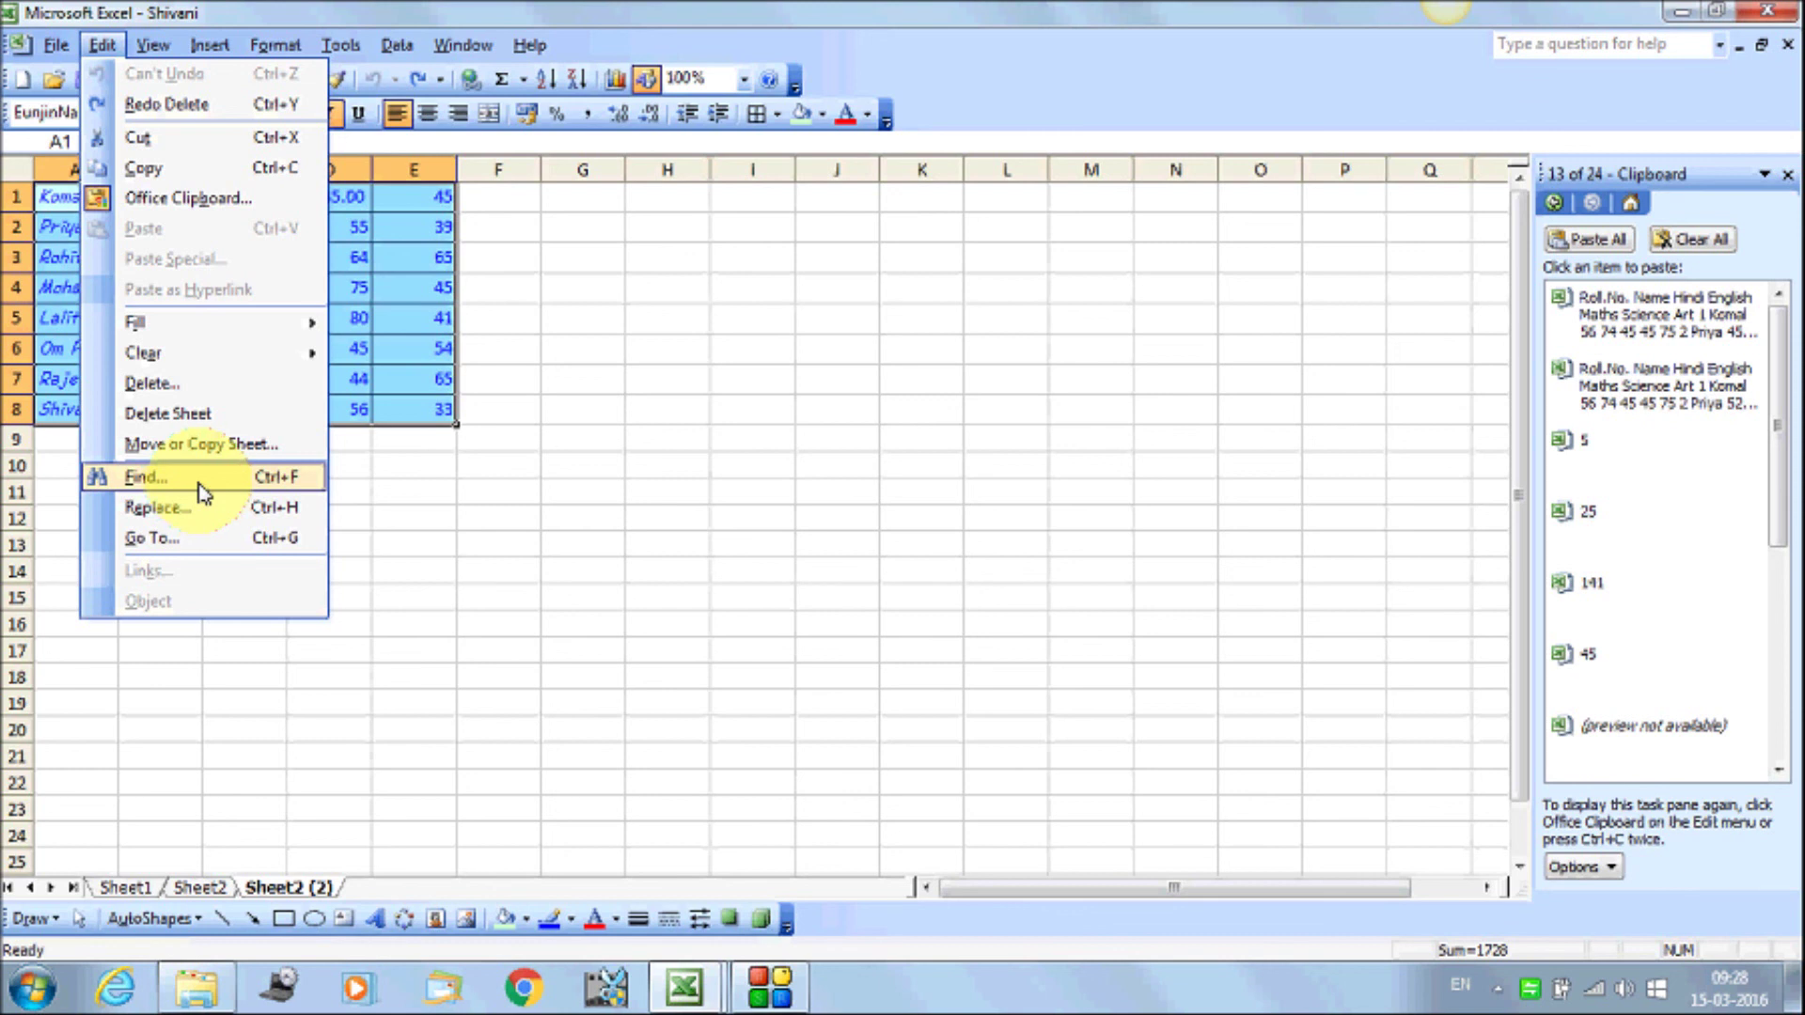
{"action": "left_click", "coordinate": [199, 480]}
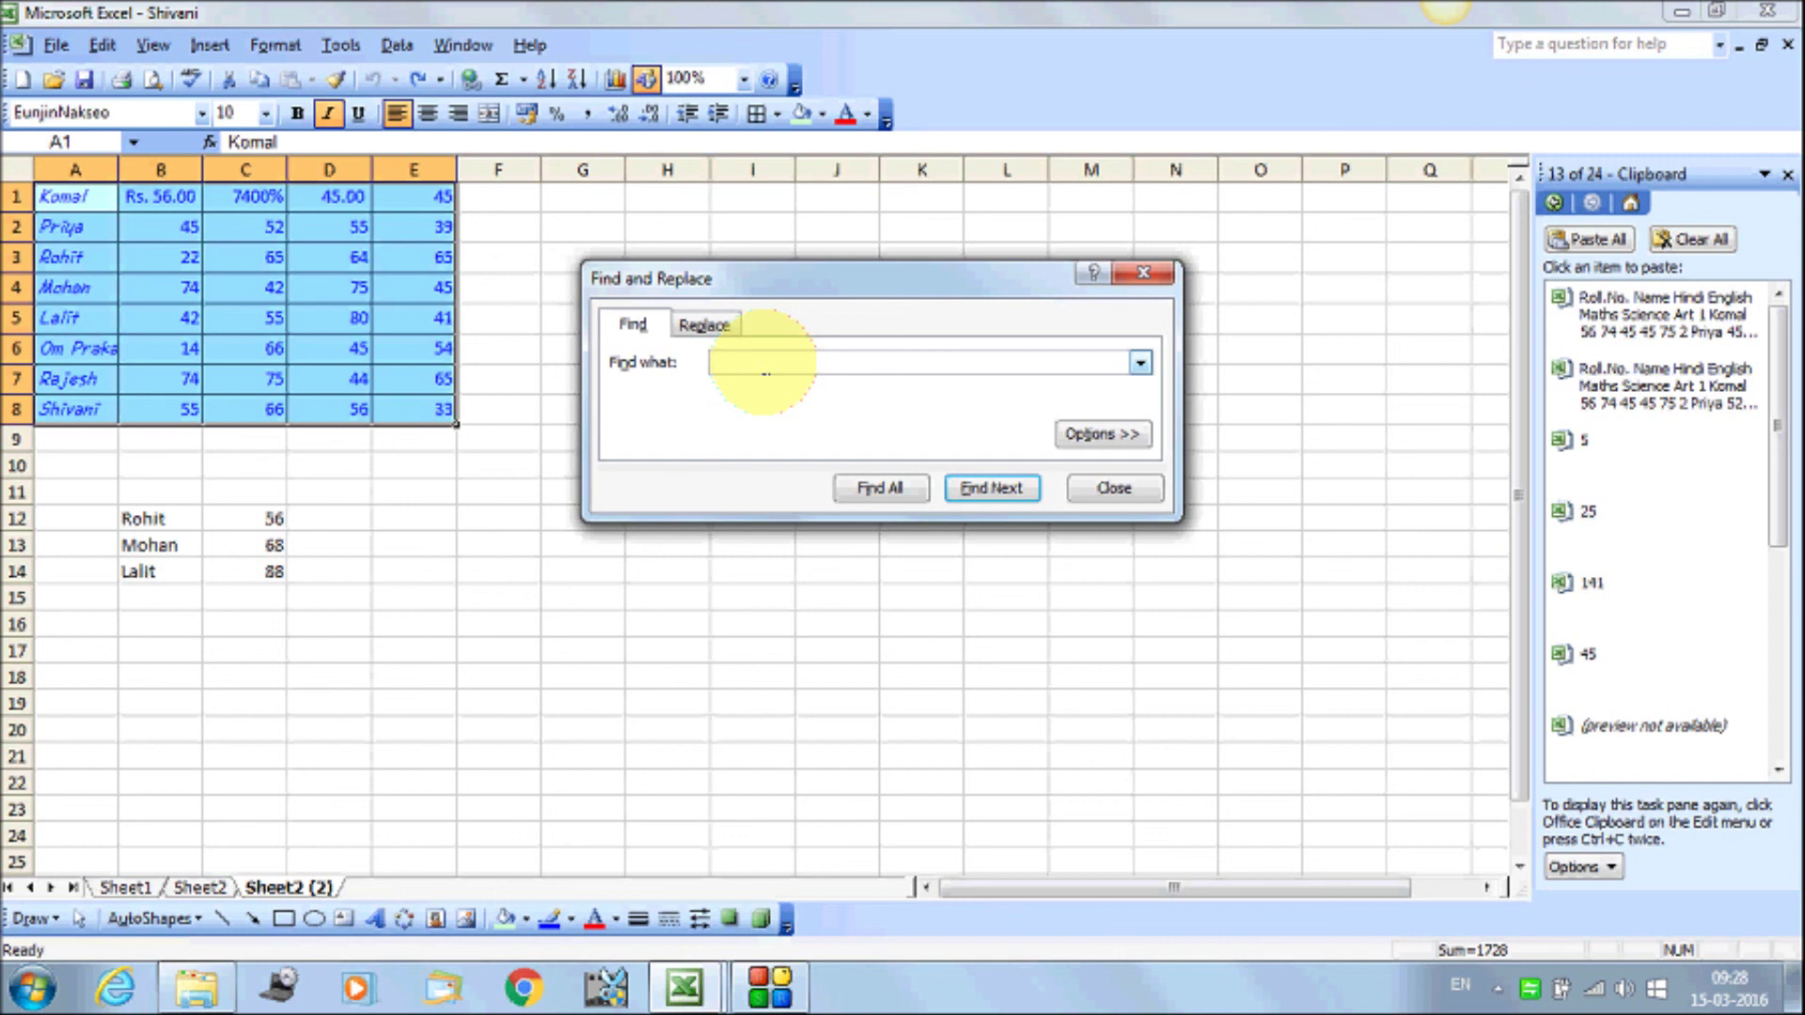
{"action": "type", "text": "p"}
{"action": "type", "text": "r"}
{"action": "type", "text": "iya"}
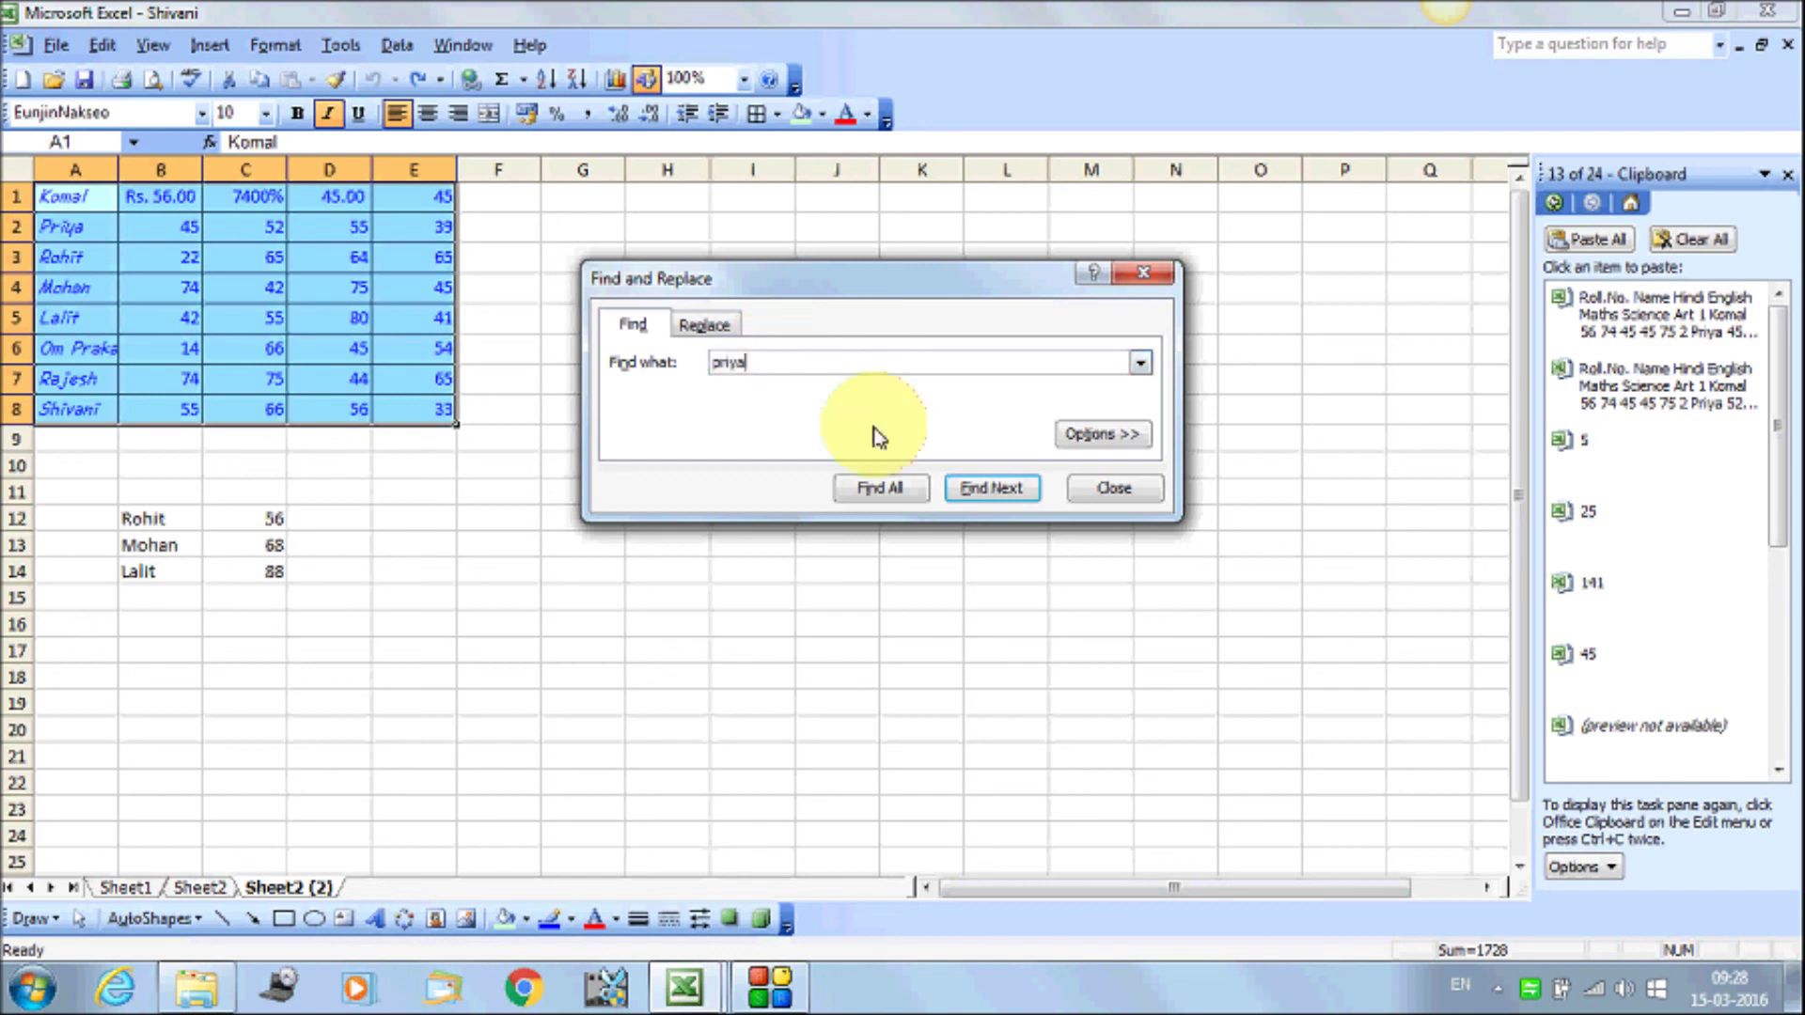
{"action": "left_click", "coordinate": [1005, 488]}
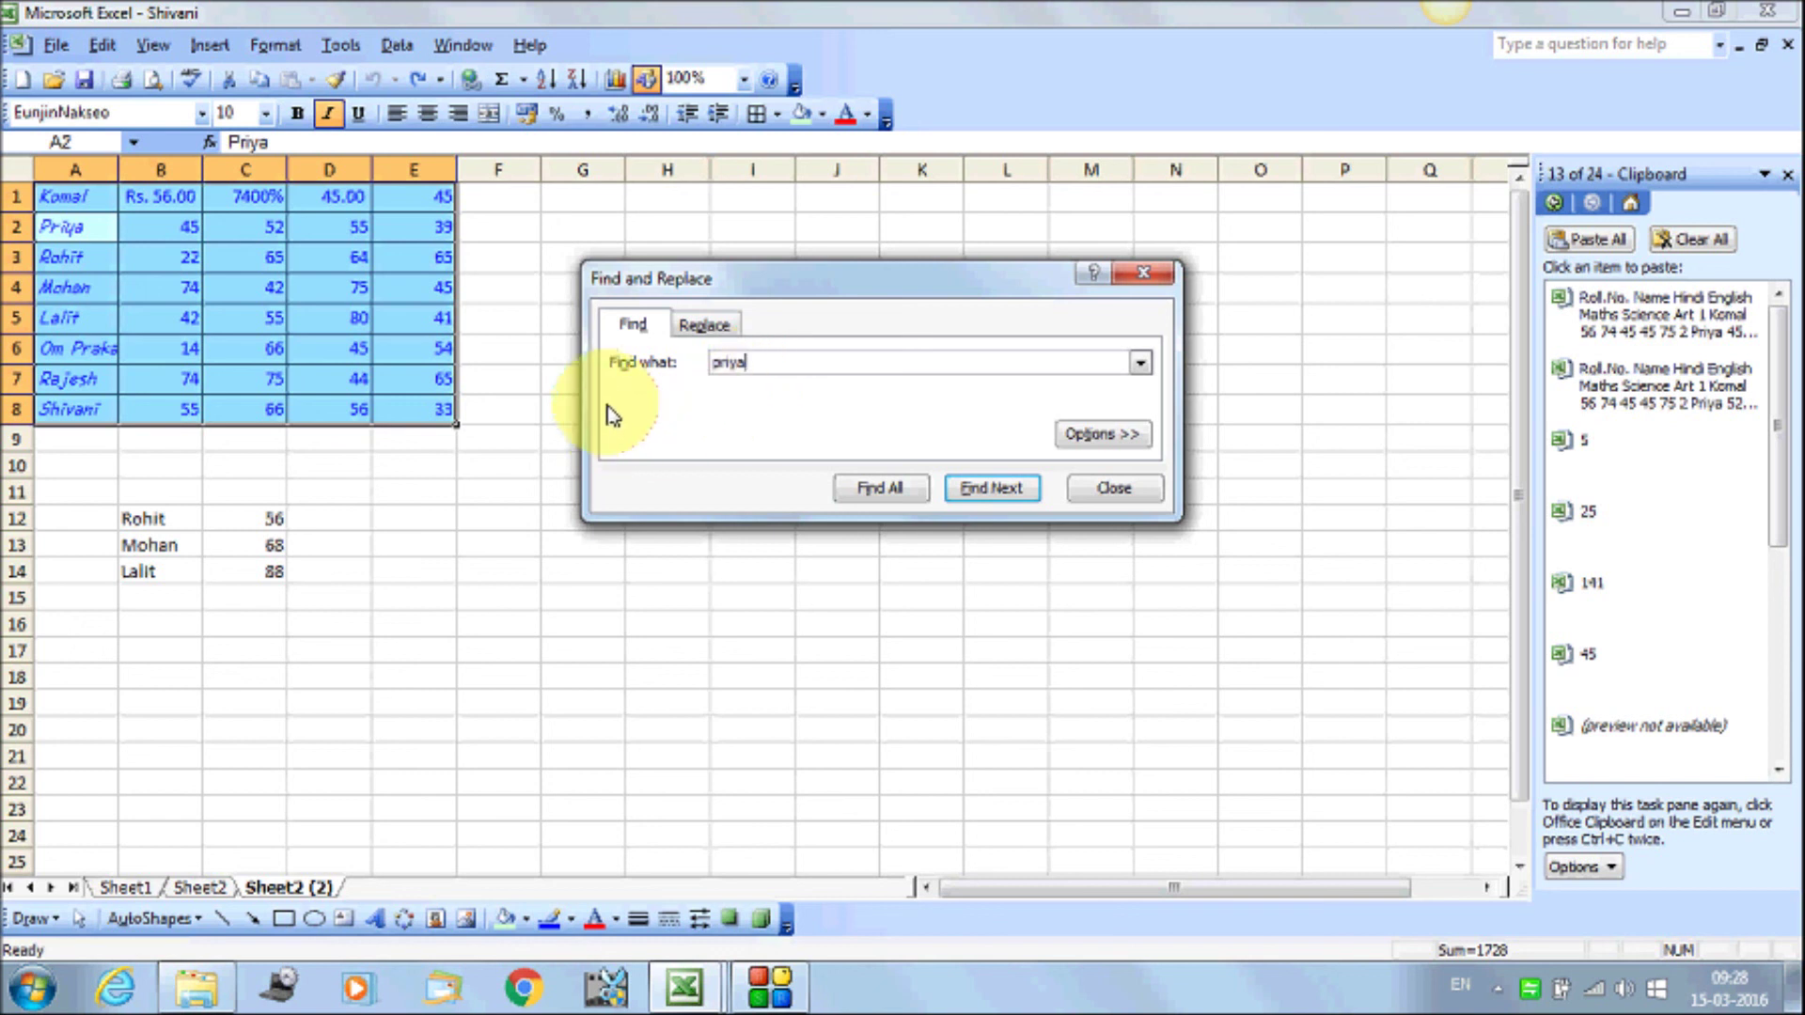
{"action": "left_click", "coordinate": [1137, 272]}
{"action": "left_click", "coordinate": [101, 44]}
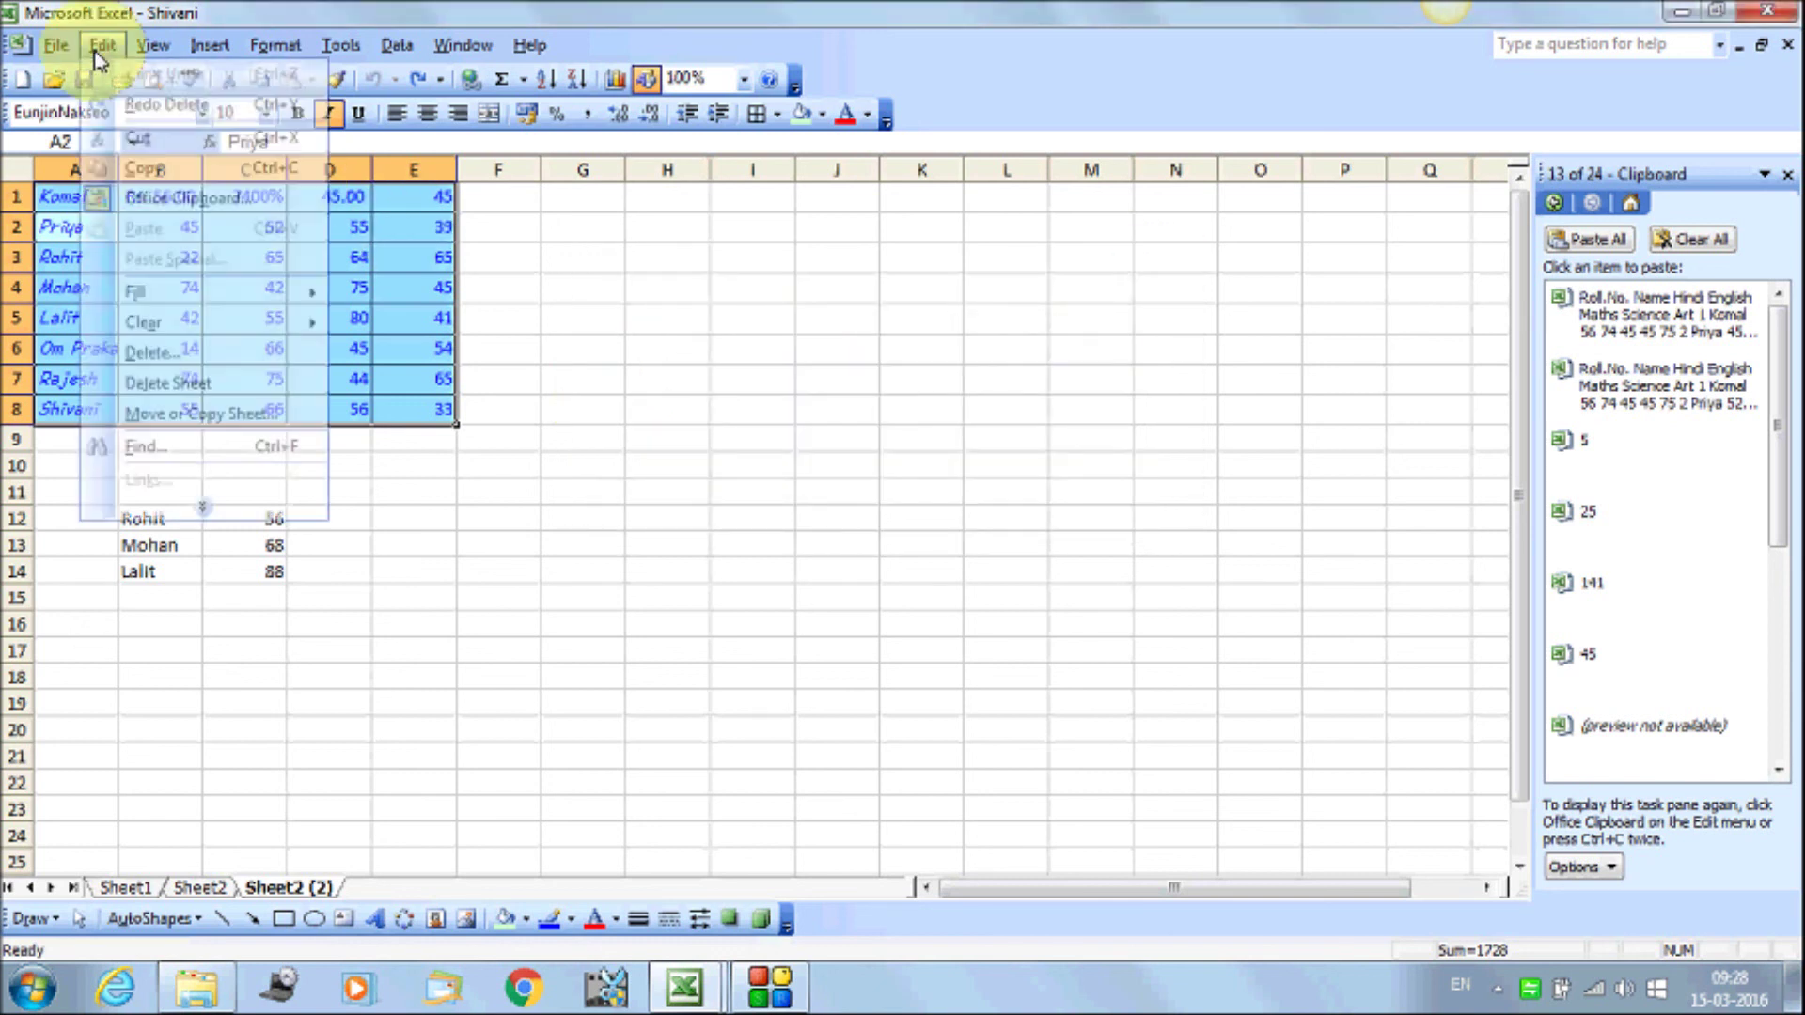
Replace 'priya' with 'riya' in cell A2 using Edit > Replace, then close the dialog
{"action": "left_click", "coordinate": [202, 508]}
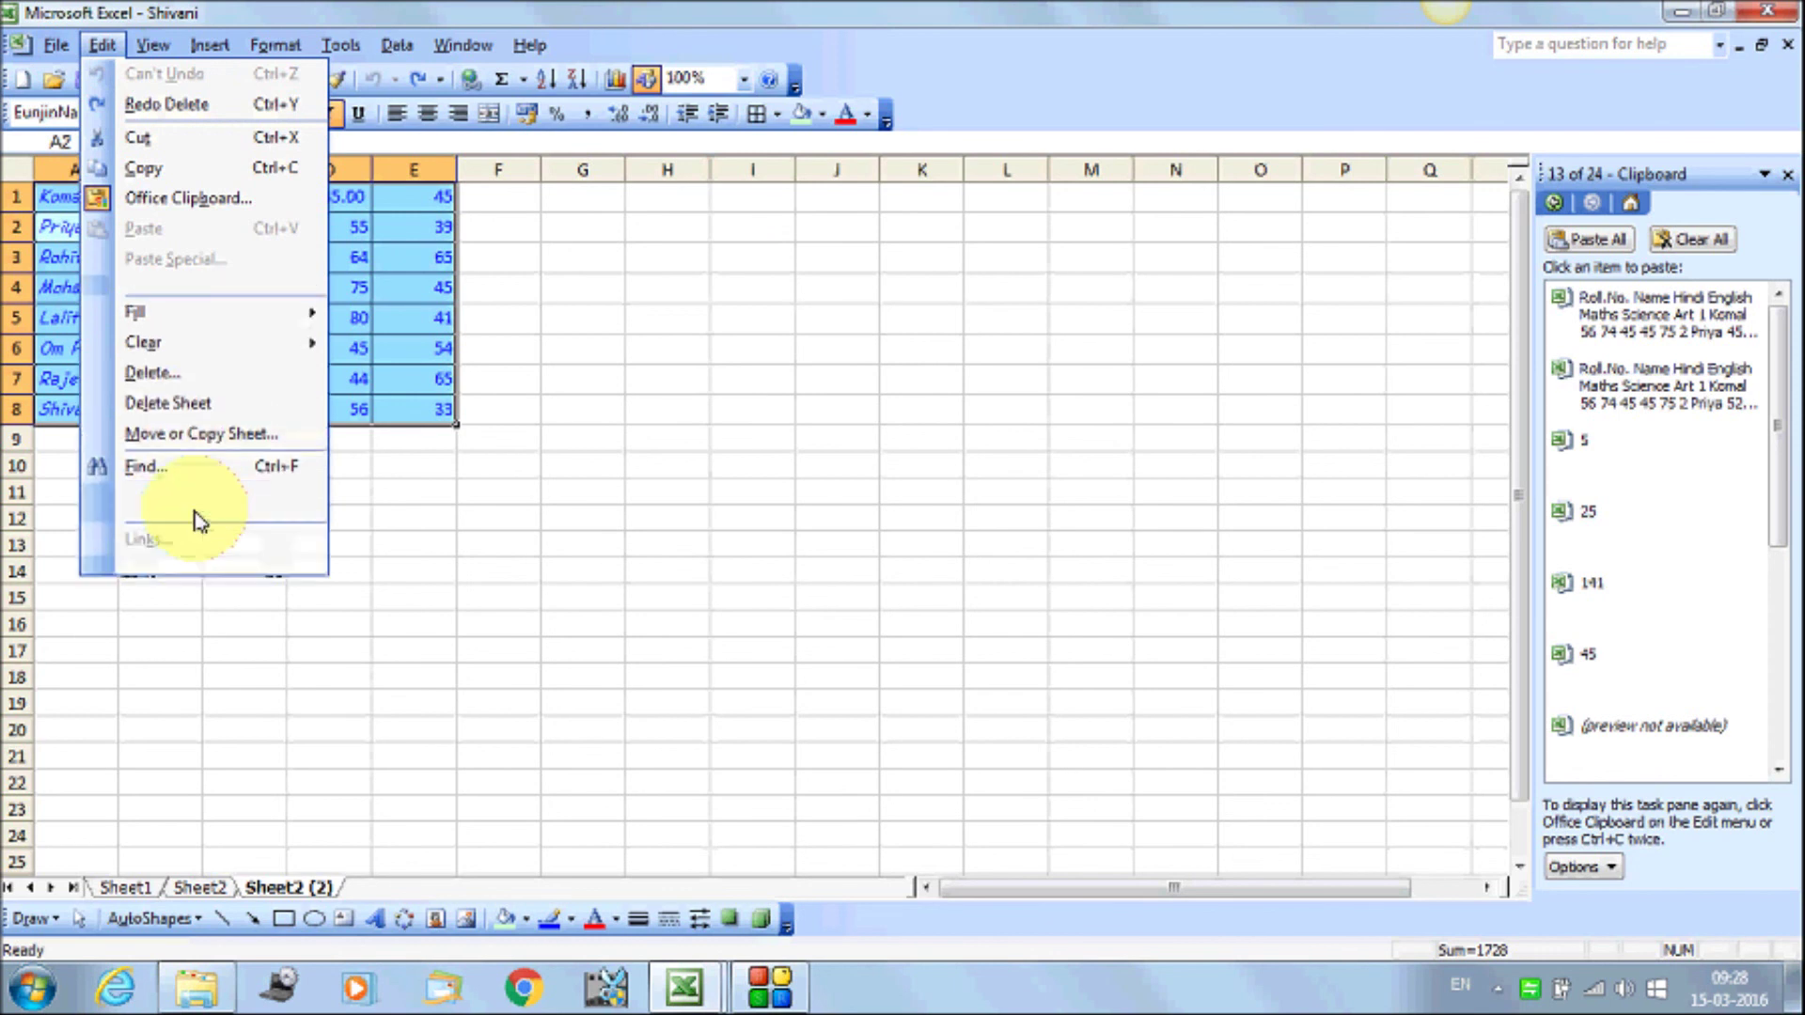
{"action": "left_click", "coordinate": [183, 513]}
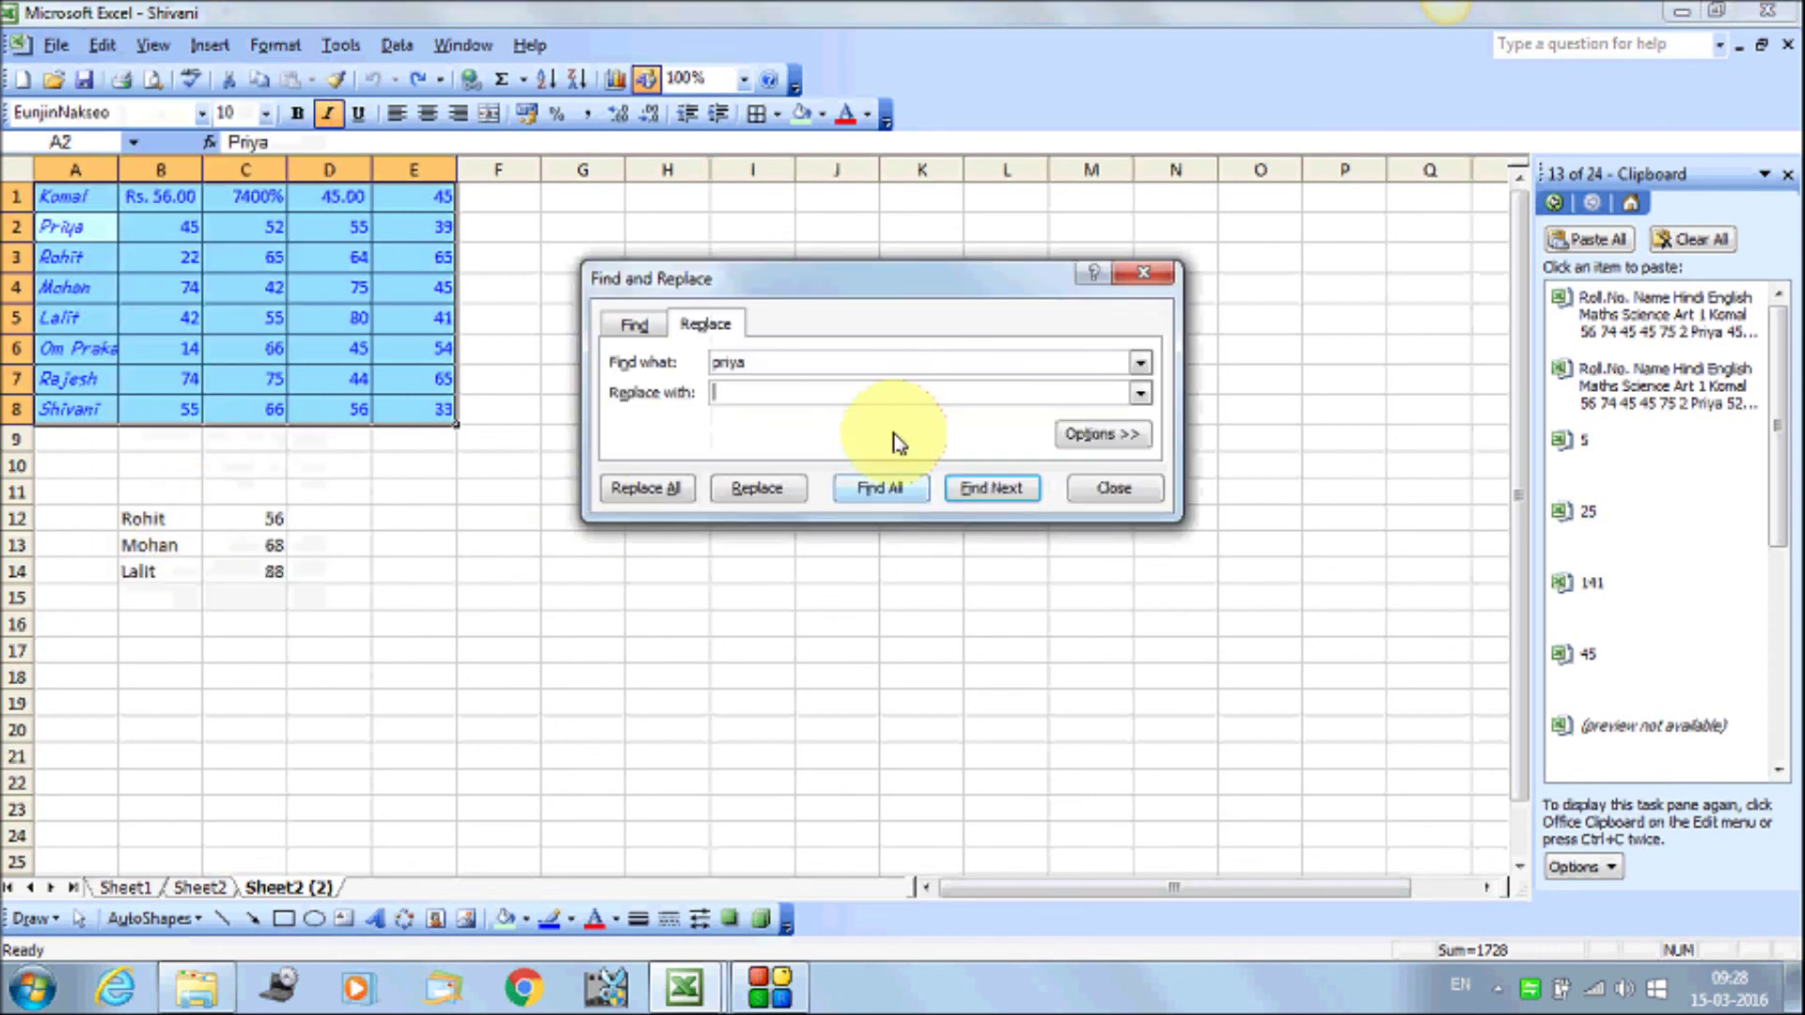
{"action": "left_click_drag", "start_coordinate": [731, 289], "coordinate": [811, 279]}
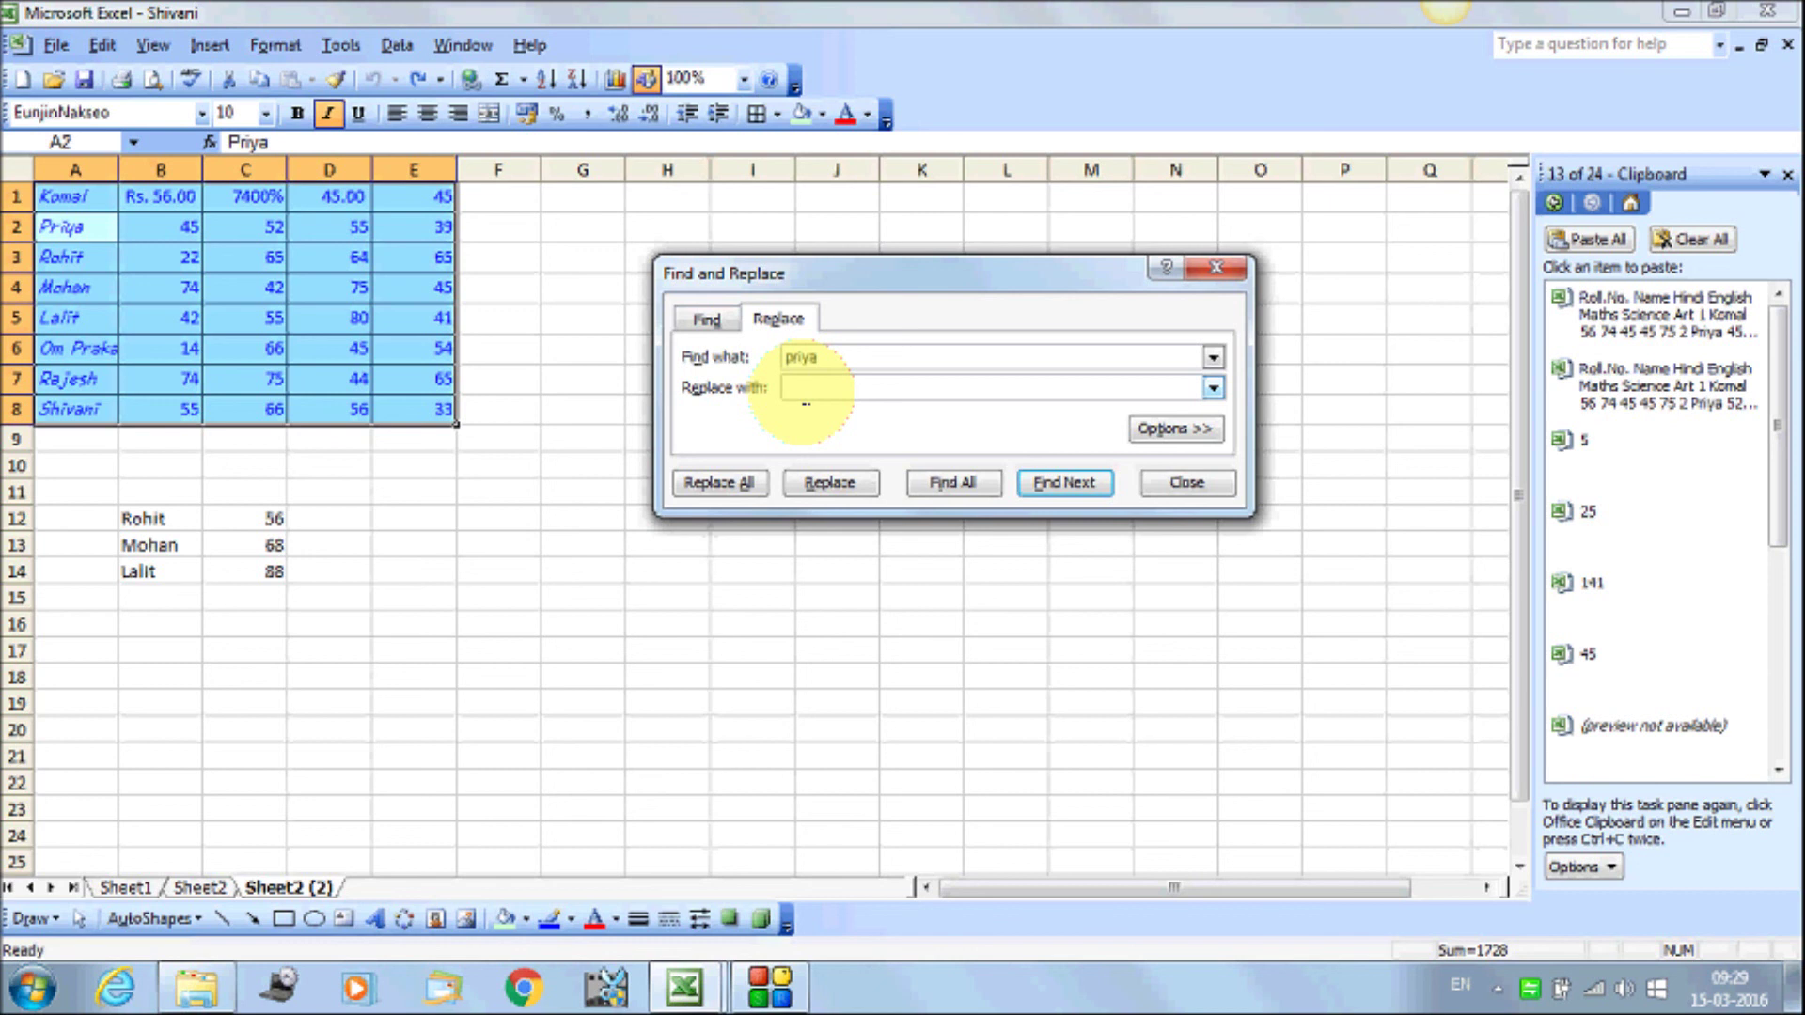
{"action": "type", "text": "riya"}
{"action": "left_click", "coordinate": [831, 486]}
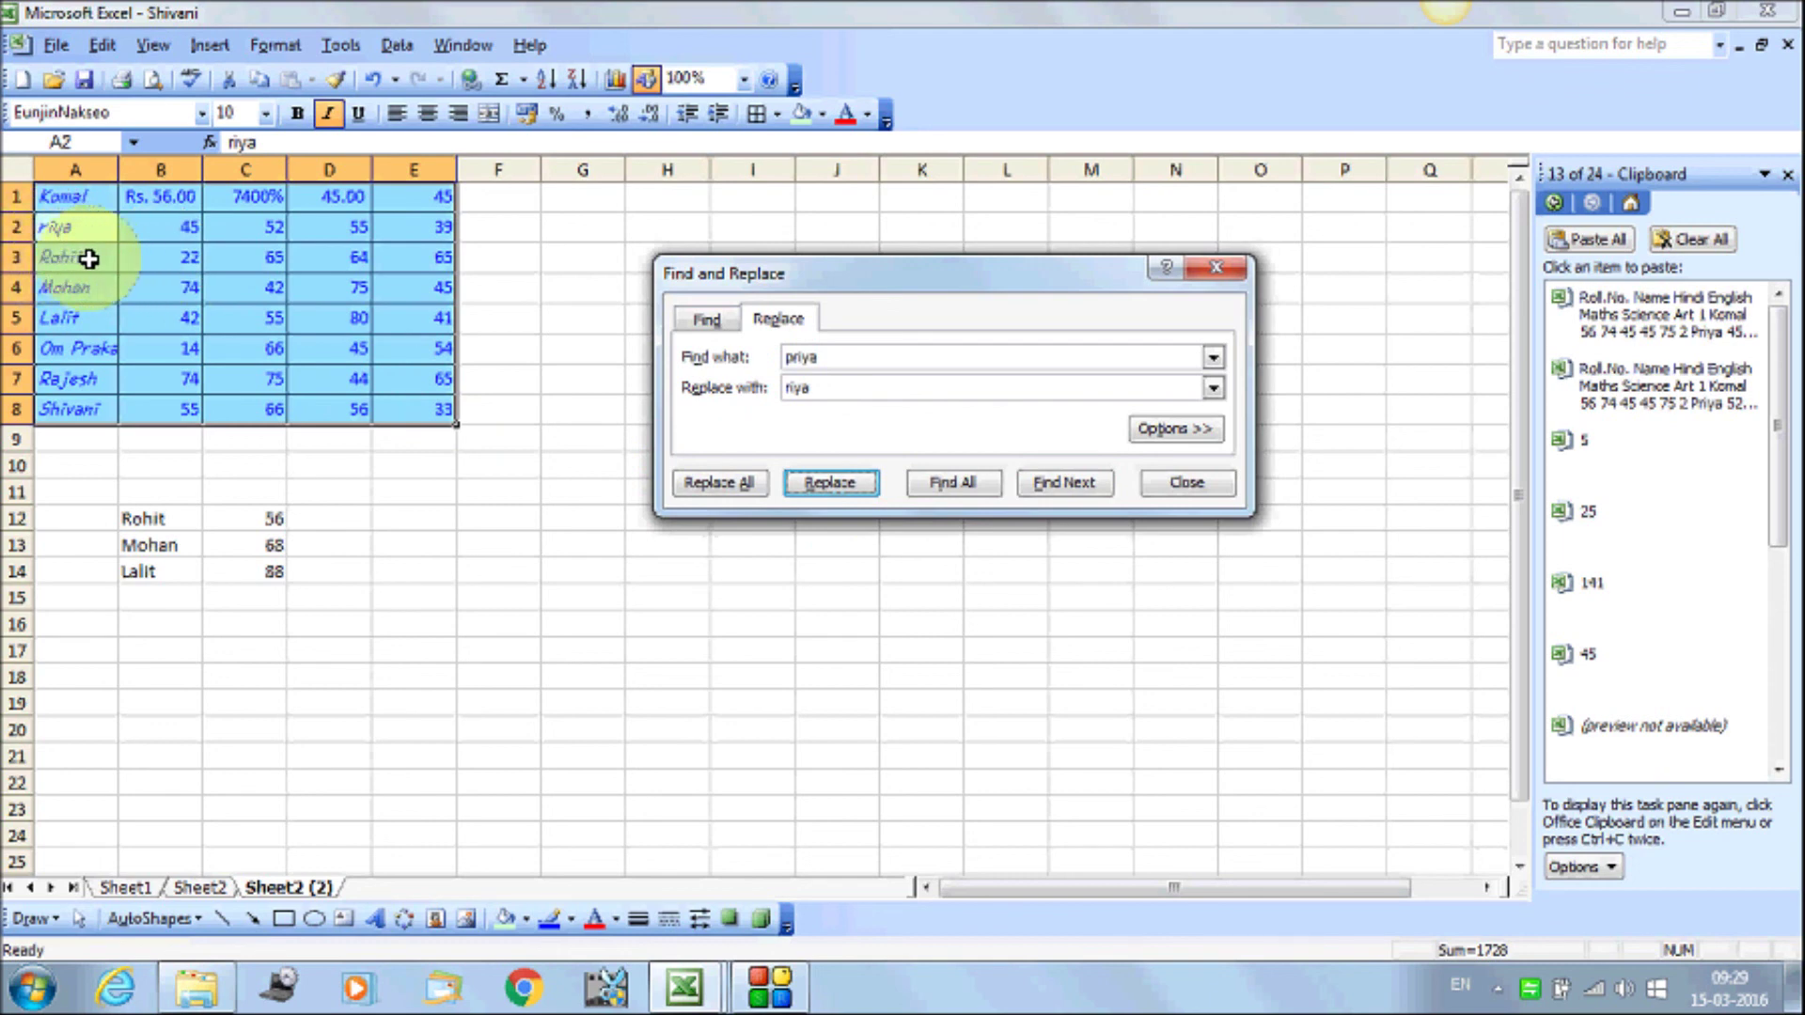
{"action": "left_click", "coordinate": [1189, 484]}
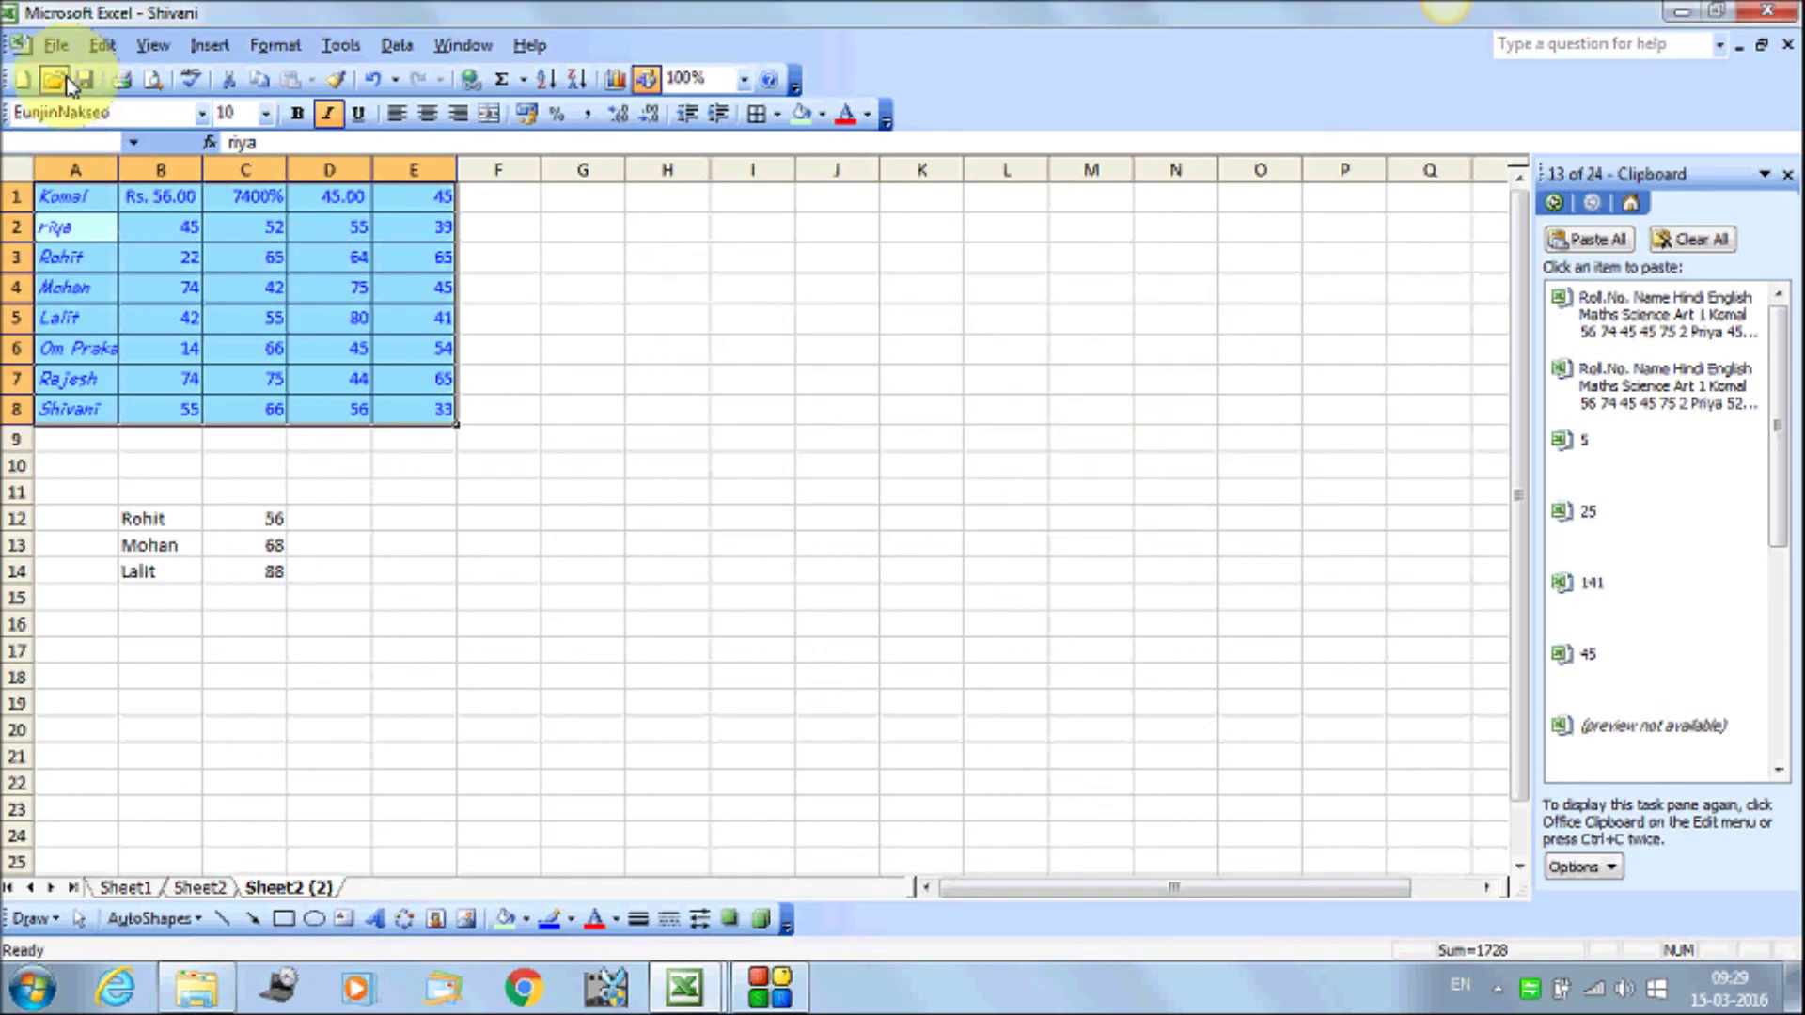
Jump to cell A8 with Edit > Go To
{"action": "left_click", "coordinate": [97, 49]}
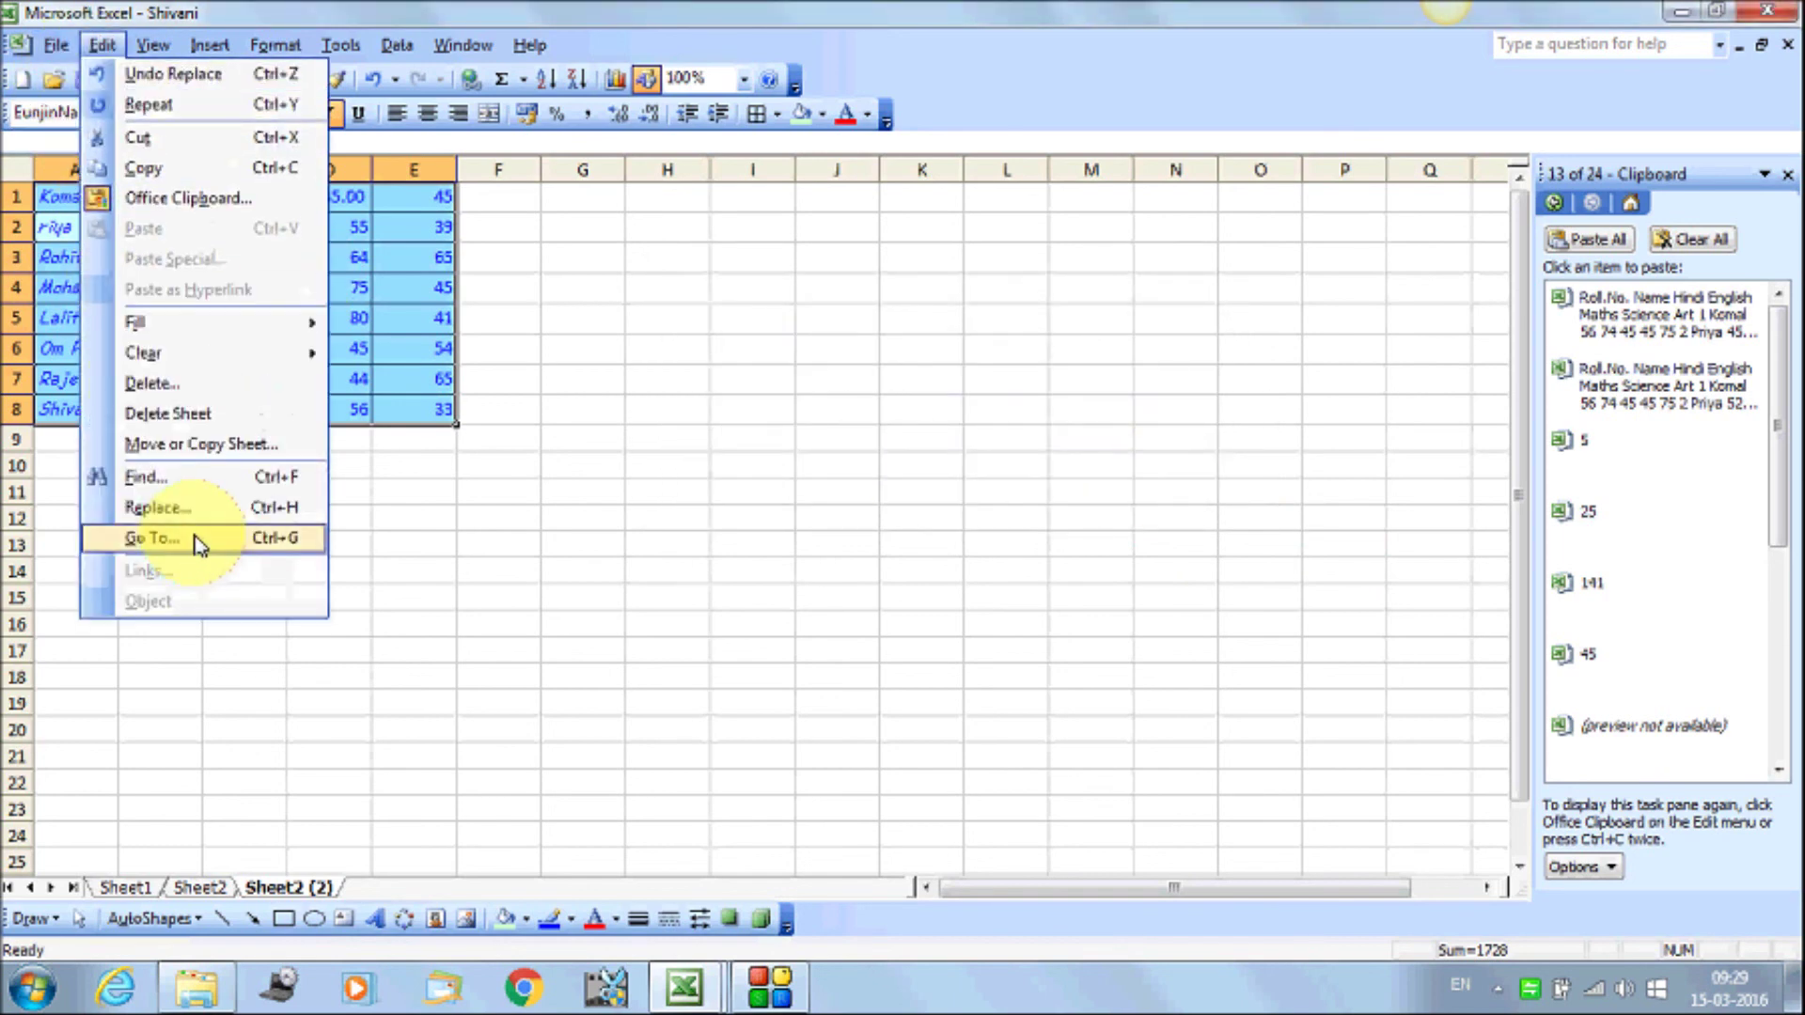
{"action": "left_click", "coordinate": [199, 543]}
{"action": "left_click_drag", "start_coordinate": [806, 210], "coordinate": [974, 211]}
{"action": "left_click", "coordinate": [917, 488]}
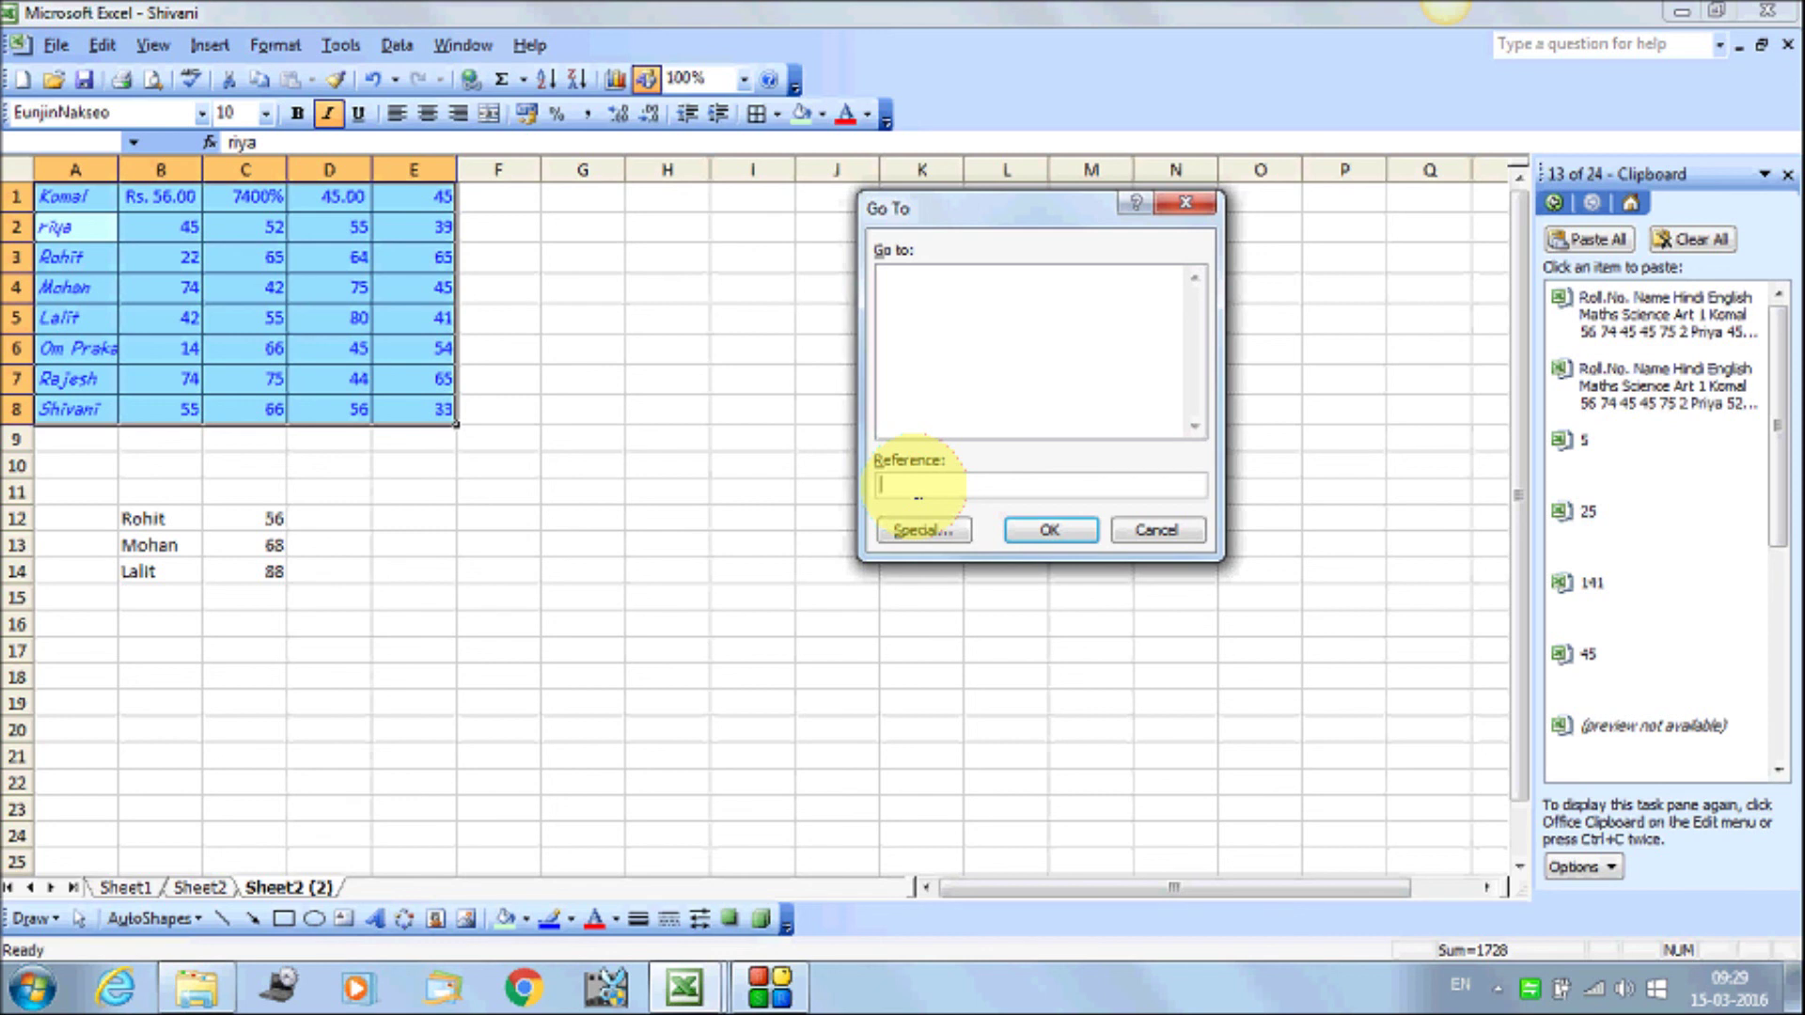
{"action": "type", "text": "a"}
{"action": "type", "text": "8"}
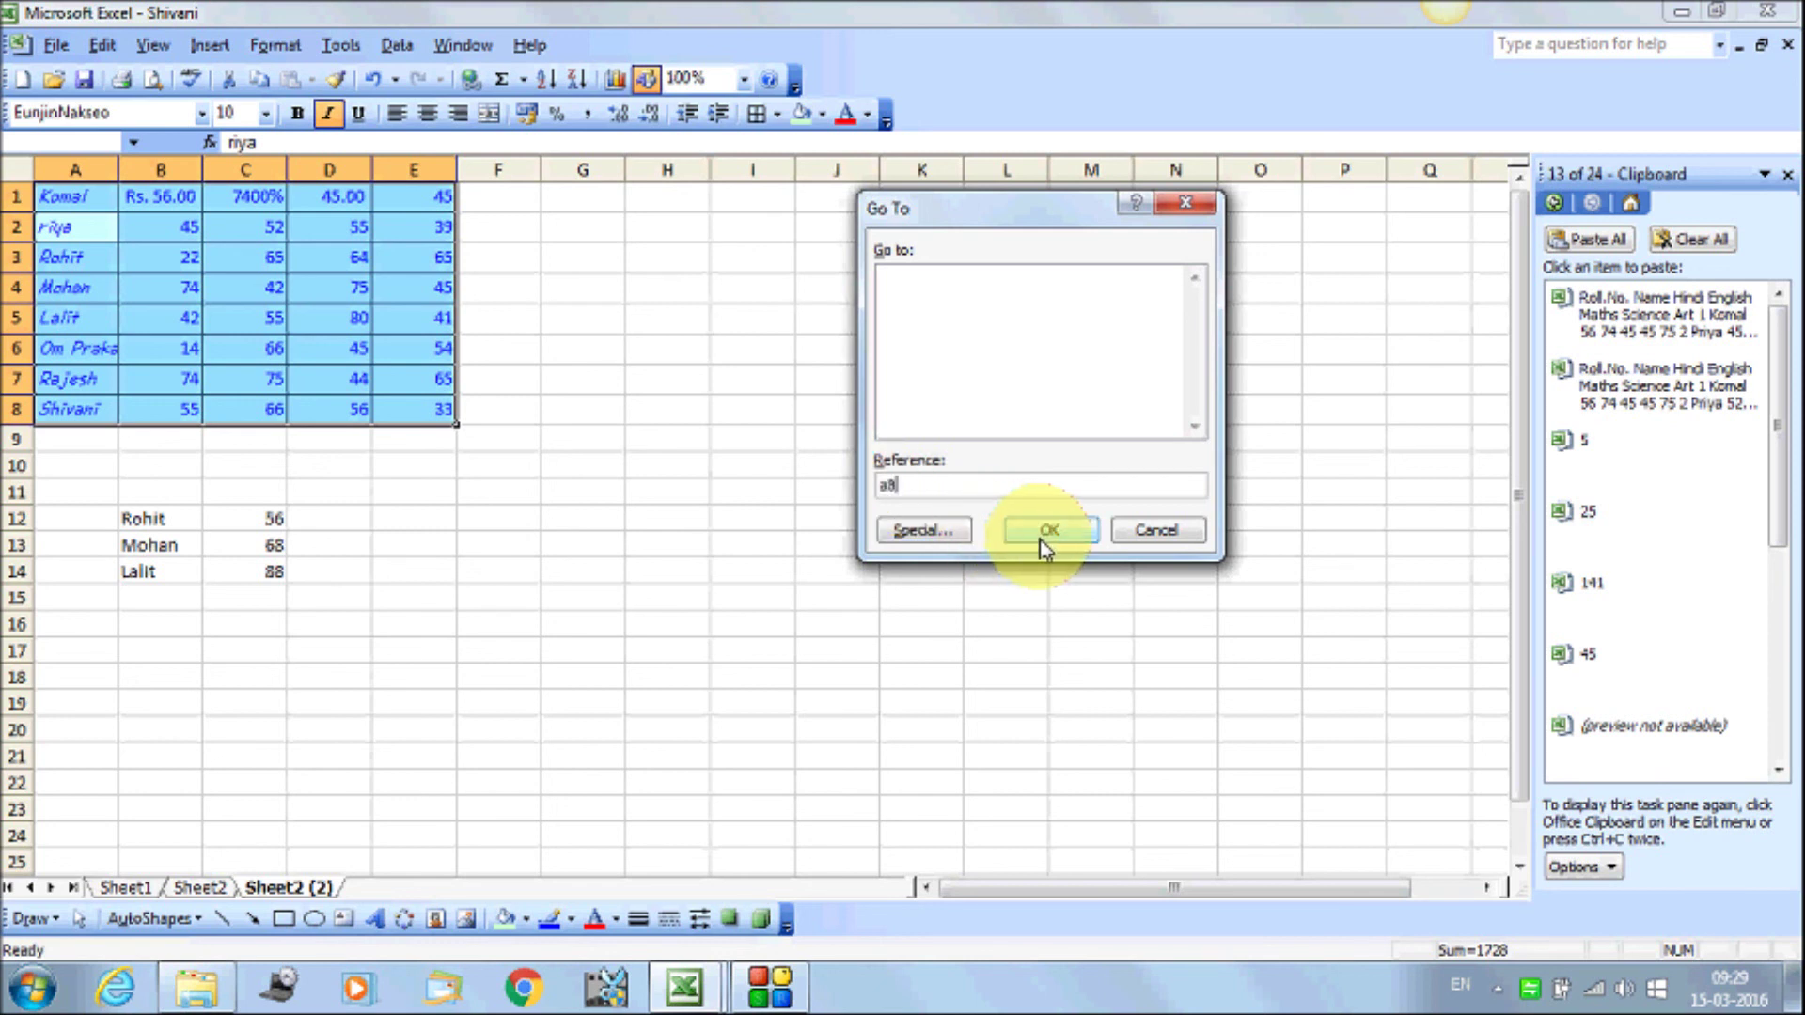
{"action": "left_click", "coordinate": [1040, 533]}
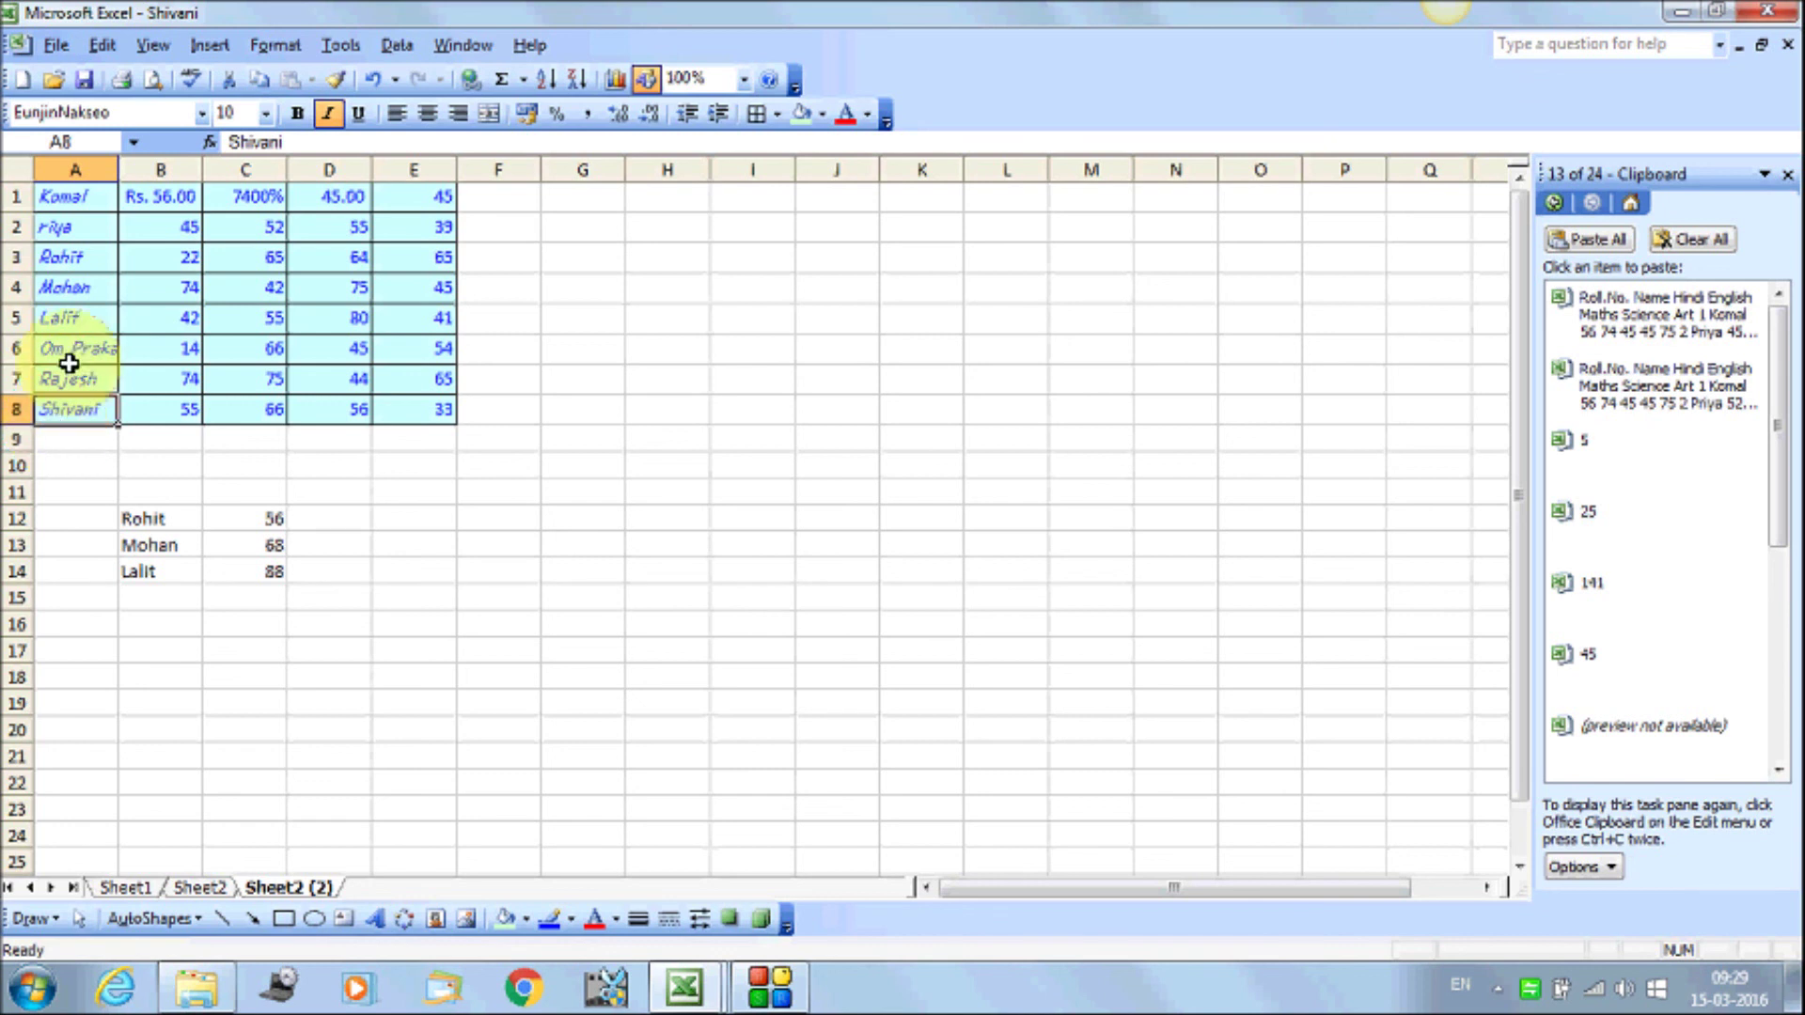
Jump far down to cell J78 with Go To
{"action": "left_click", "coordinate": [102, 45]}
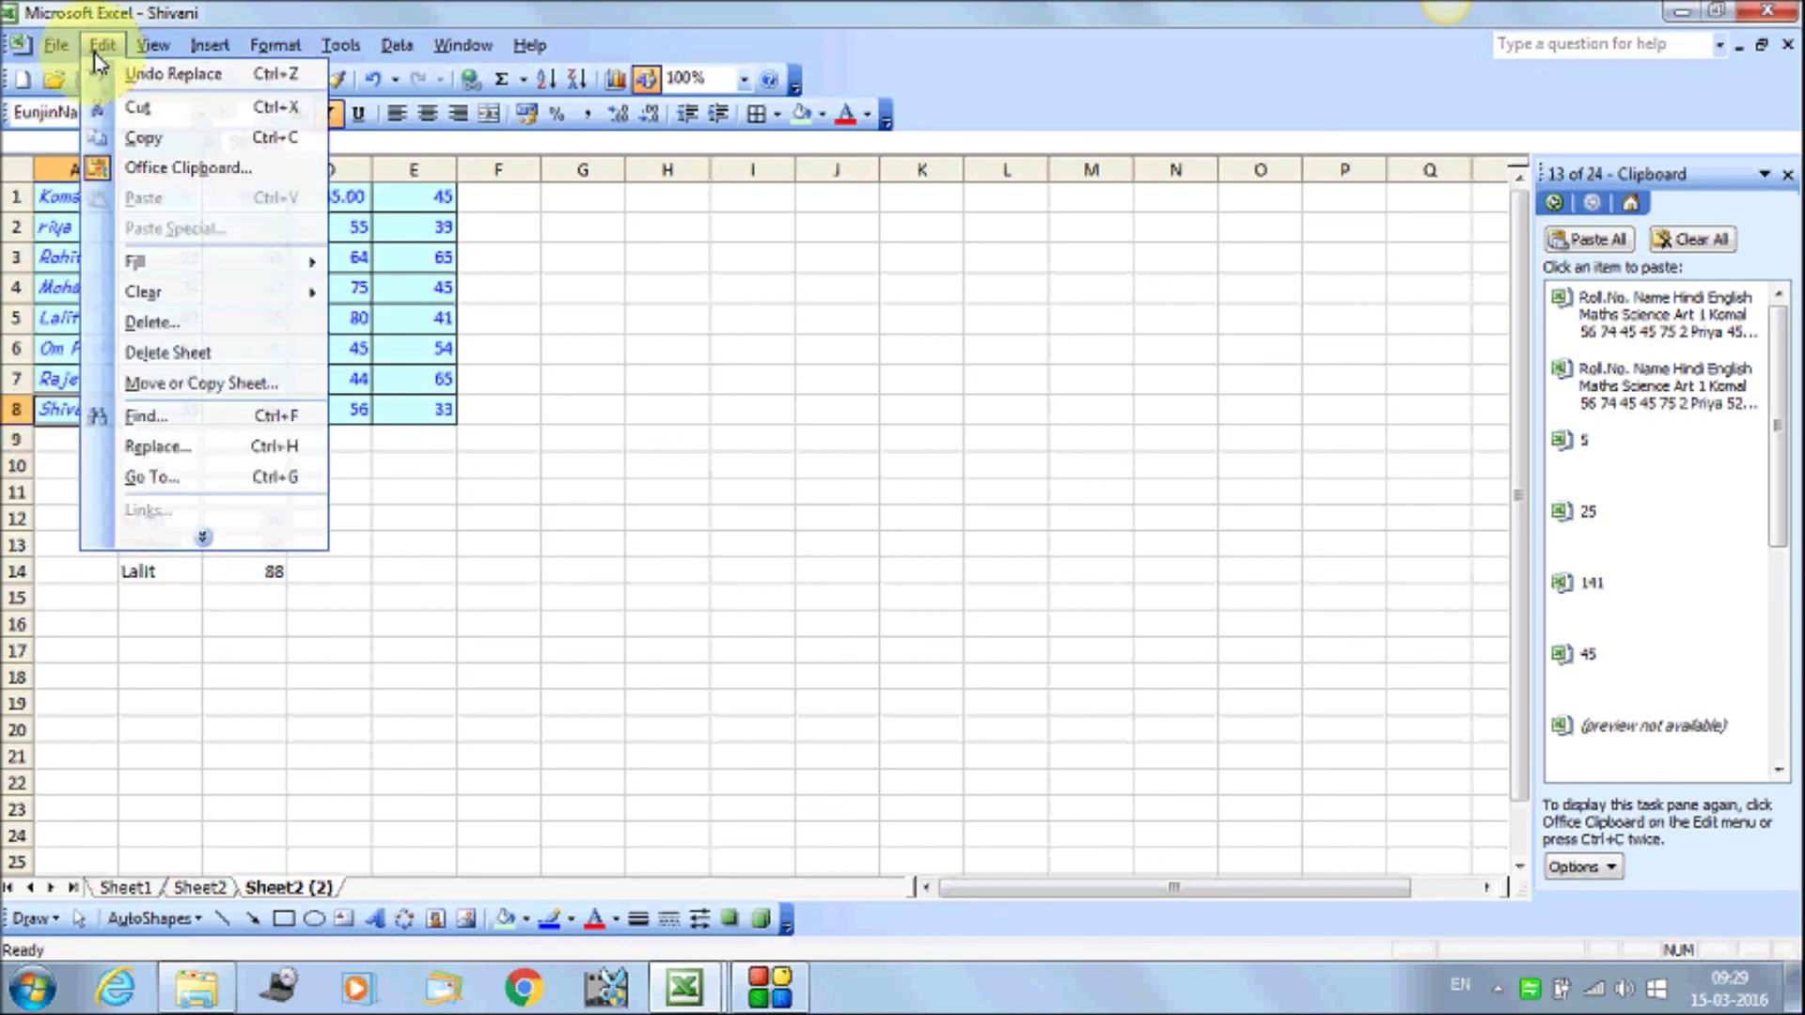
{"action": "left_click", "coordinate": [177, 477]}
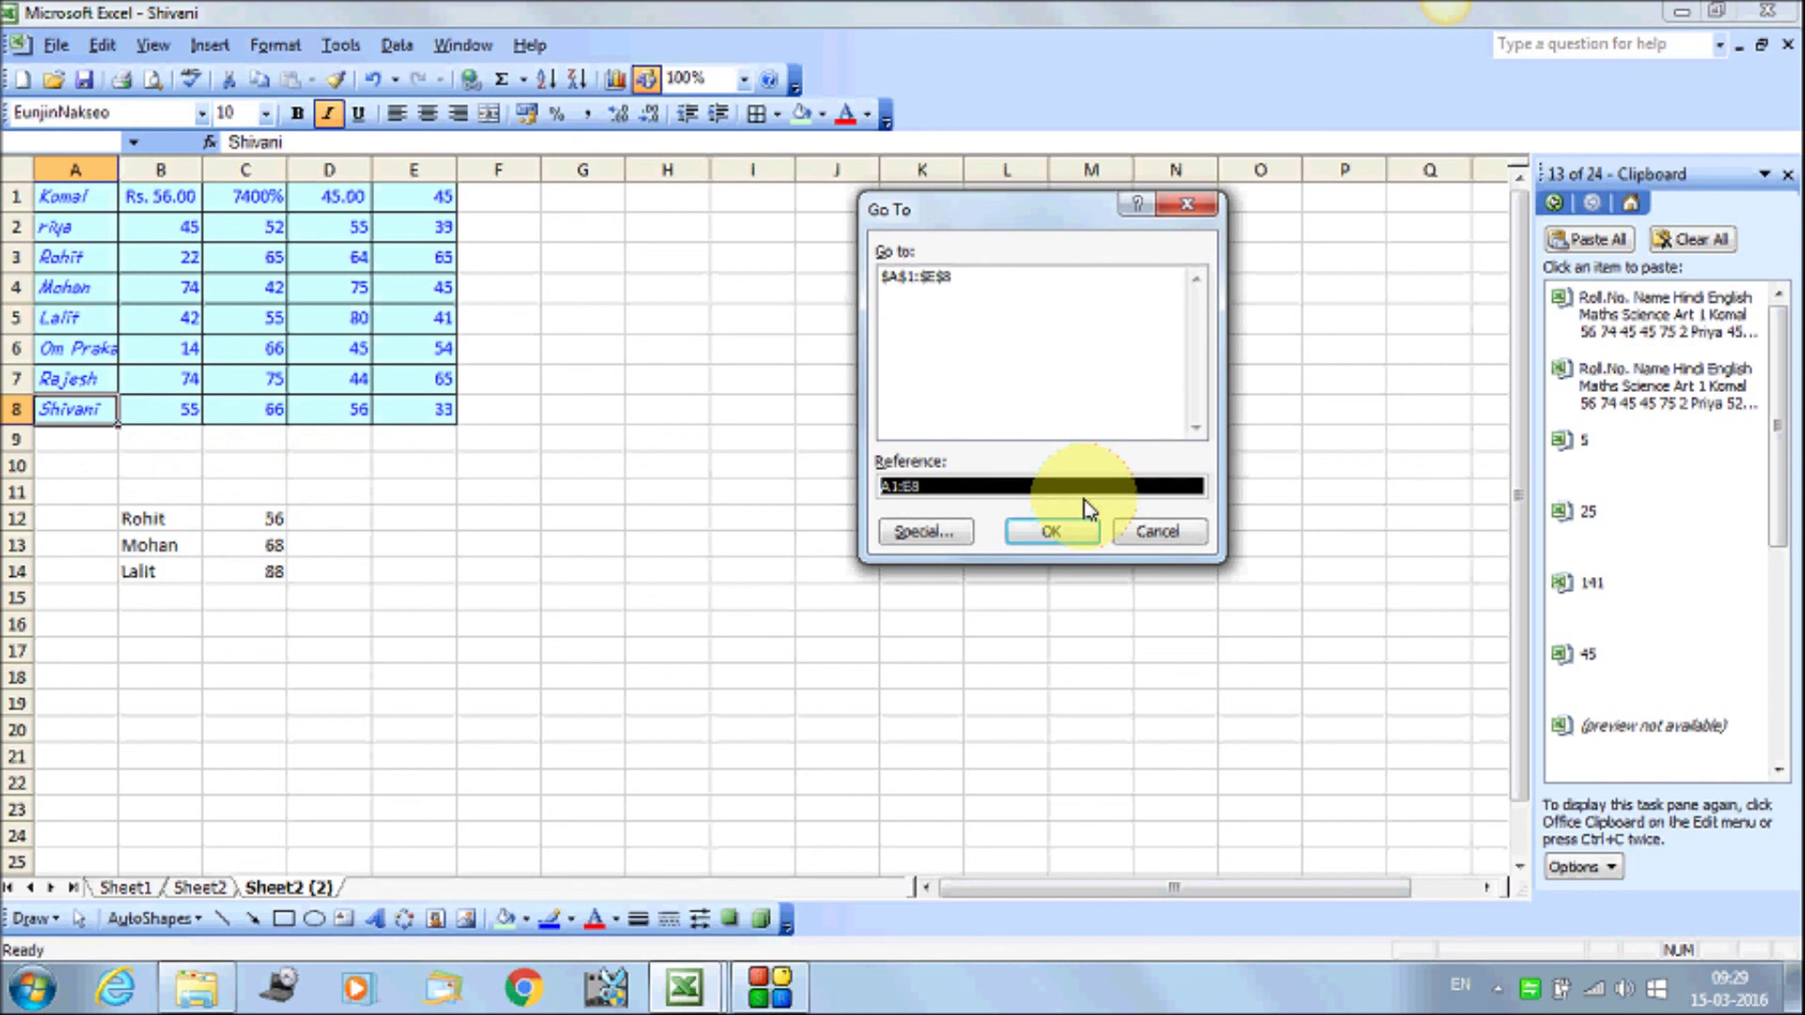
{"action": "type", "text": "J78"}
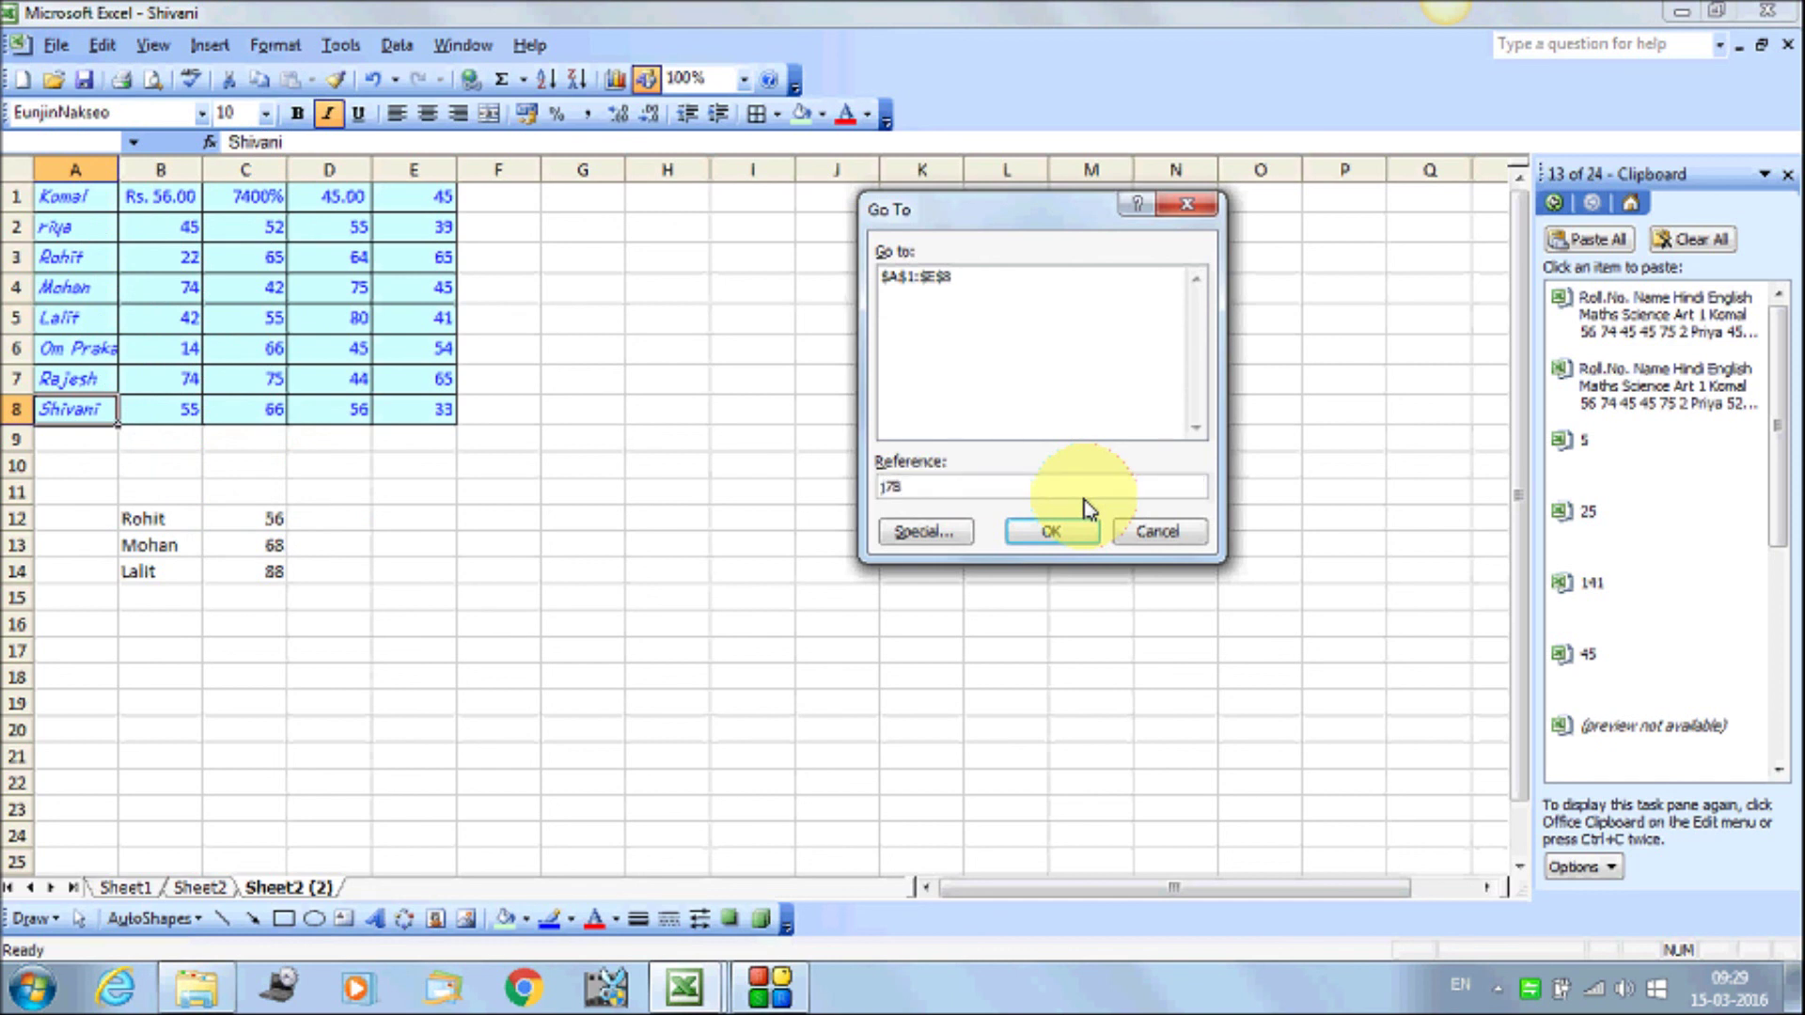
{"action": "left_click", "coordinate": [1051, 533]}
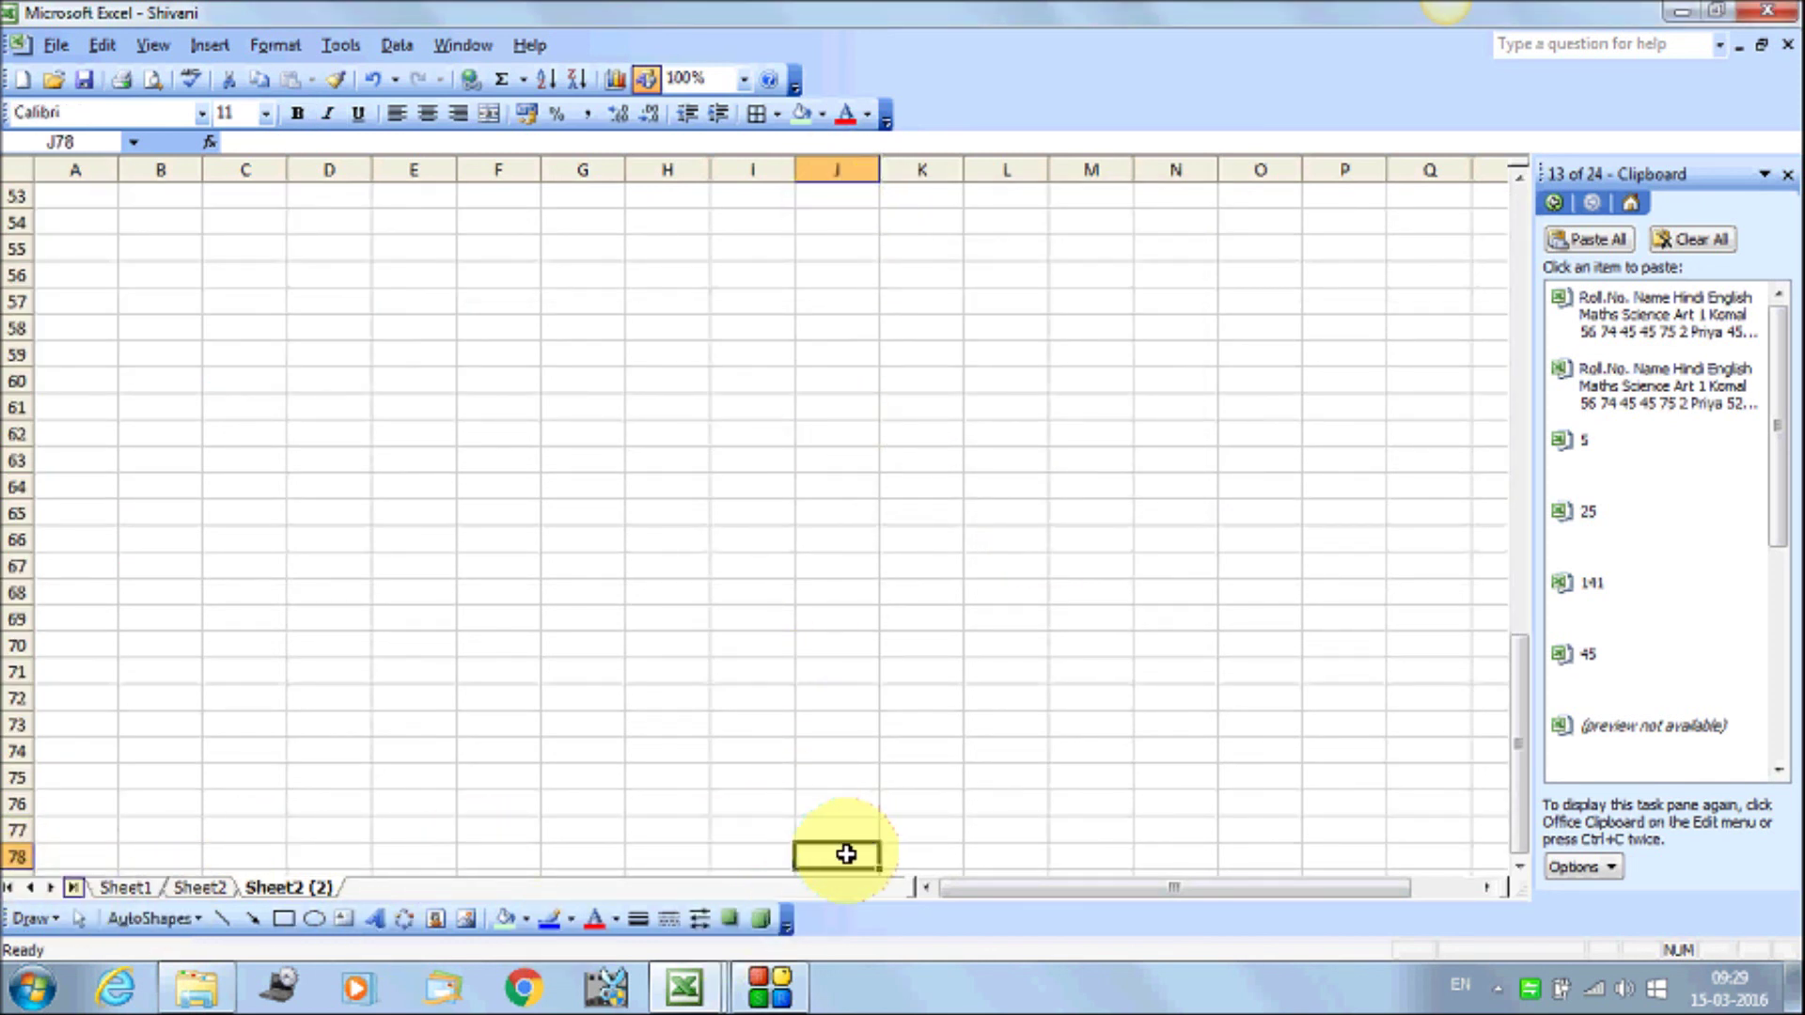
{"action": "left_click", "coordinate": [55, 44]}
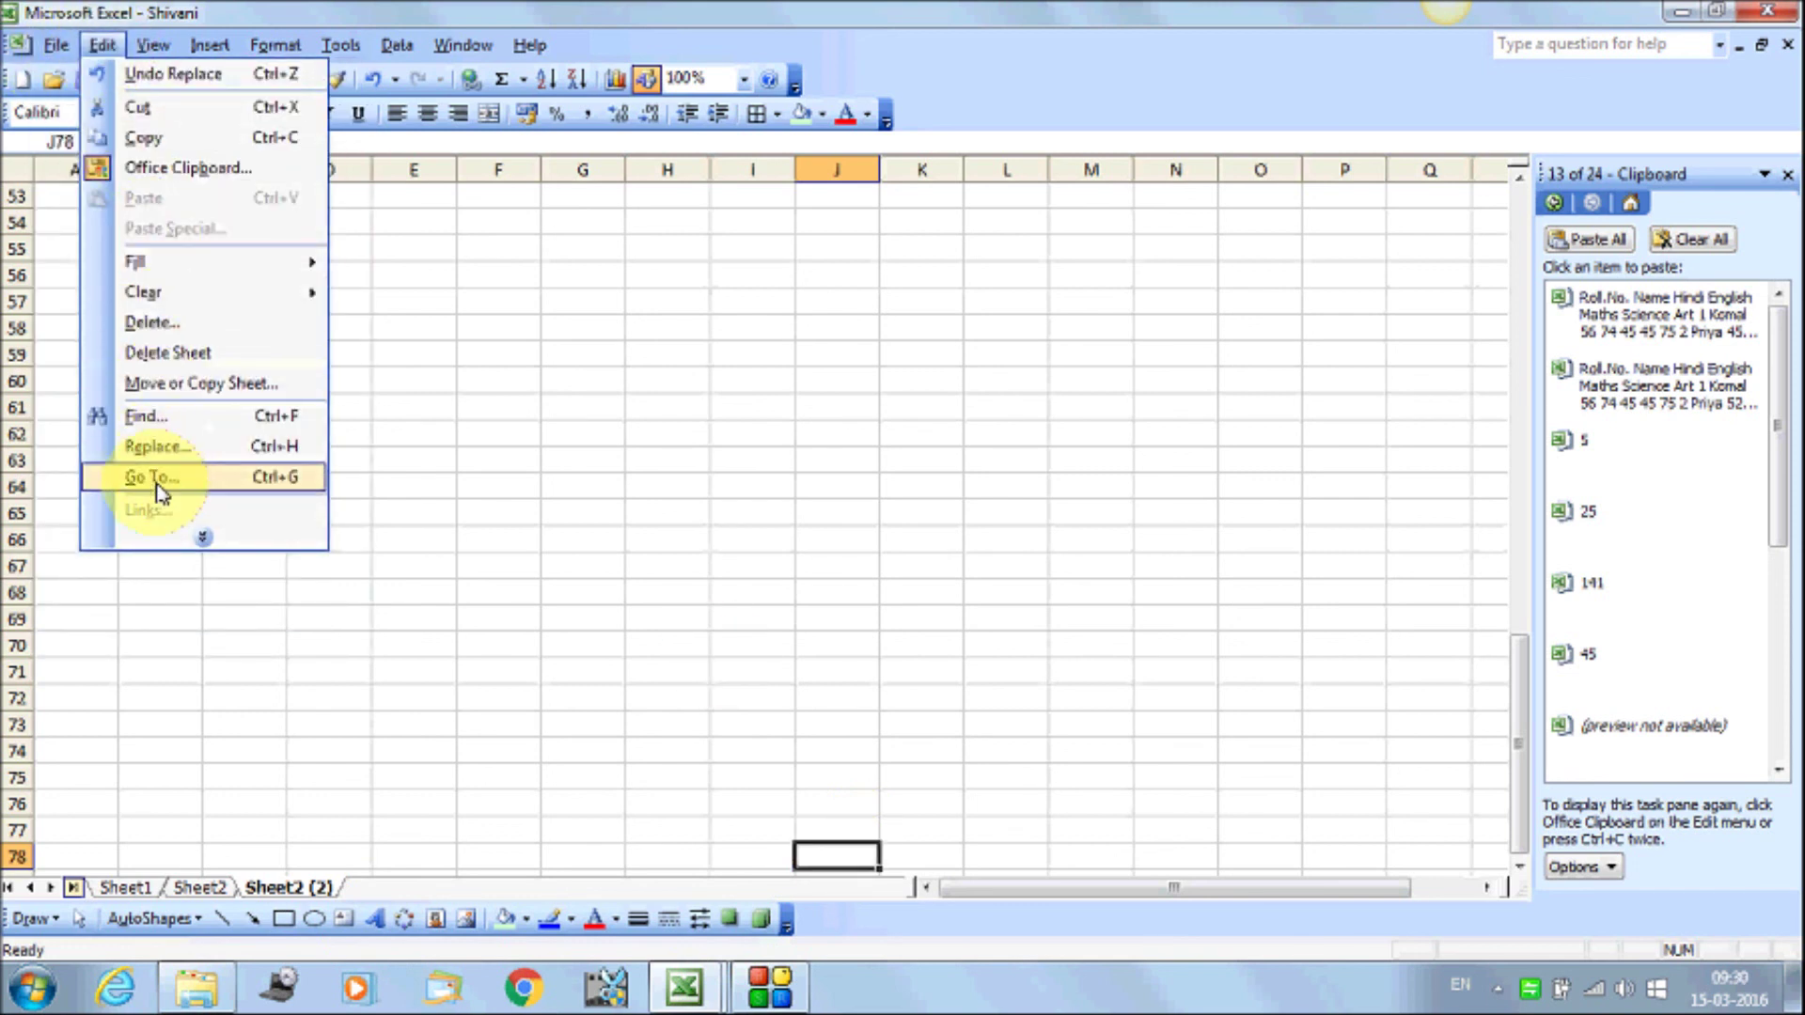
Go back to cell A1 with Edit > Go To
{"action": "left_click", "coordinate": [150, 477]}
{"action": "type", "text": "a"}
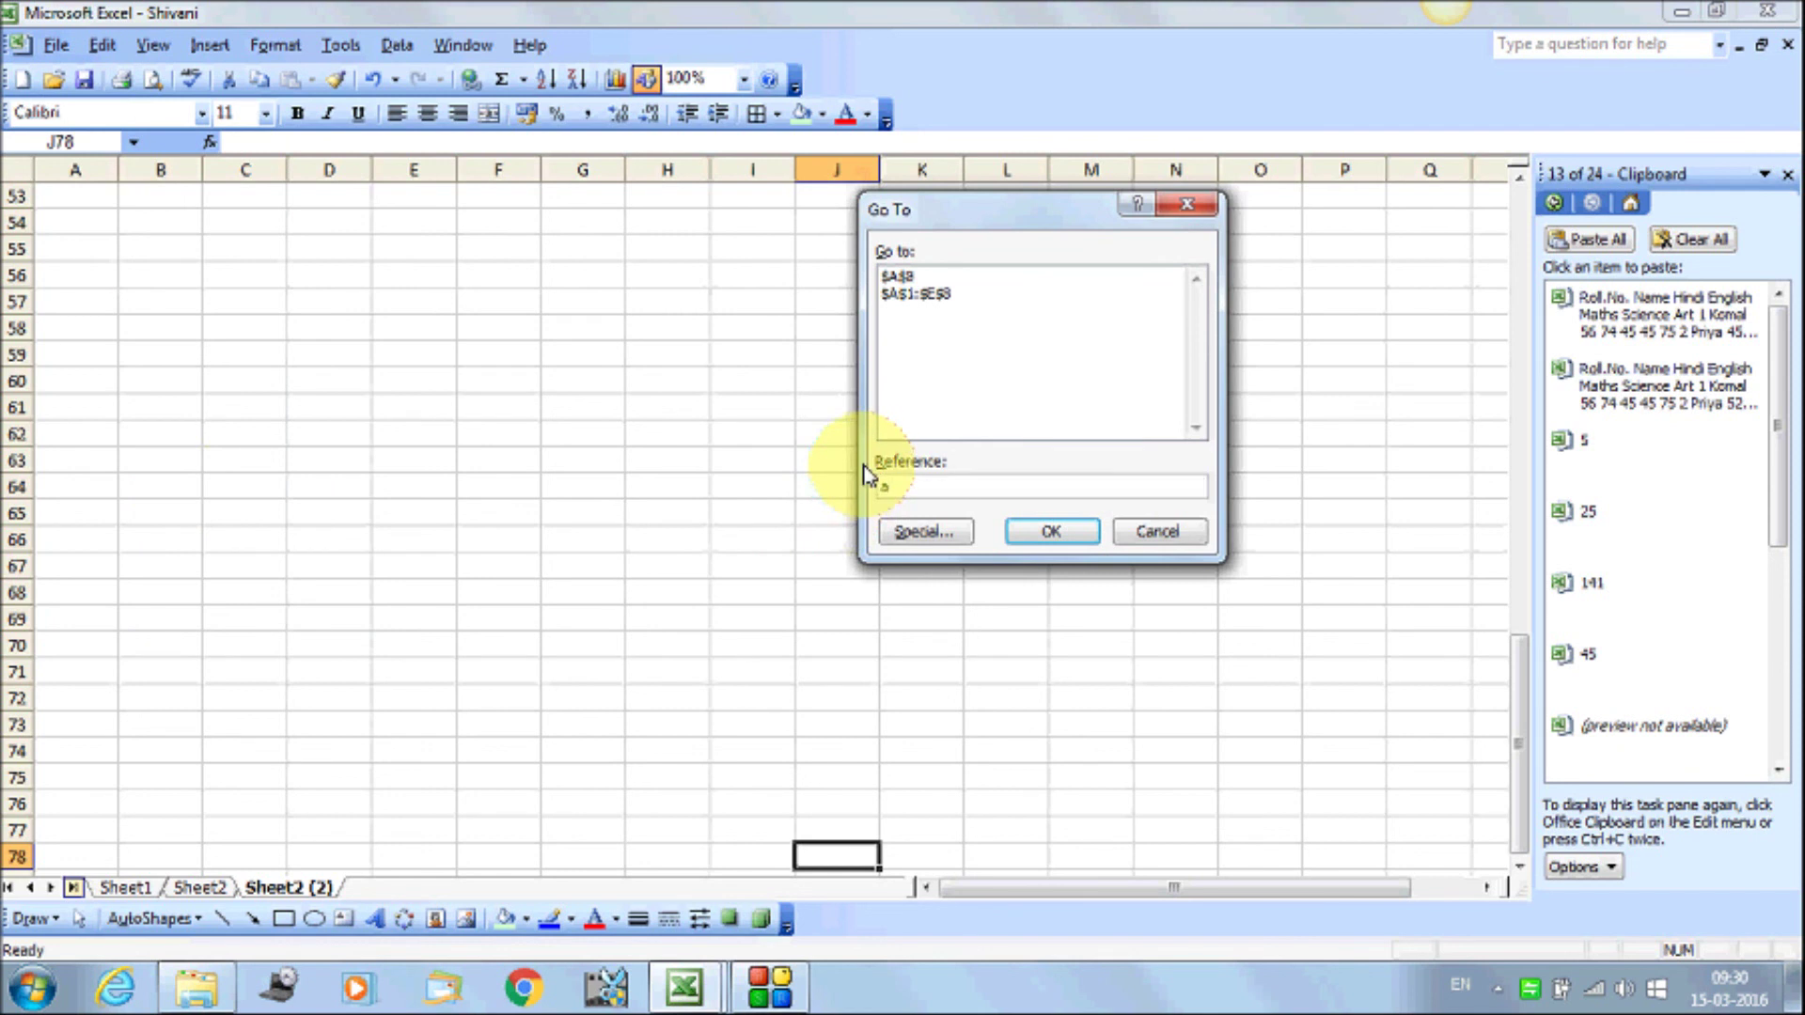
{"action": "type", "text": "1"}
{"action": "left_click", "coordinate": [1088, 557]}
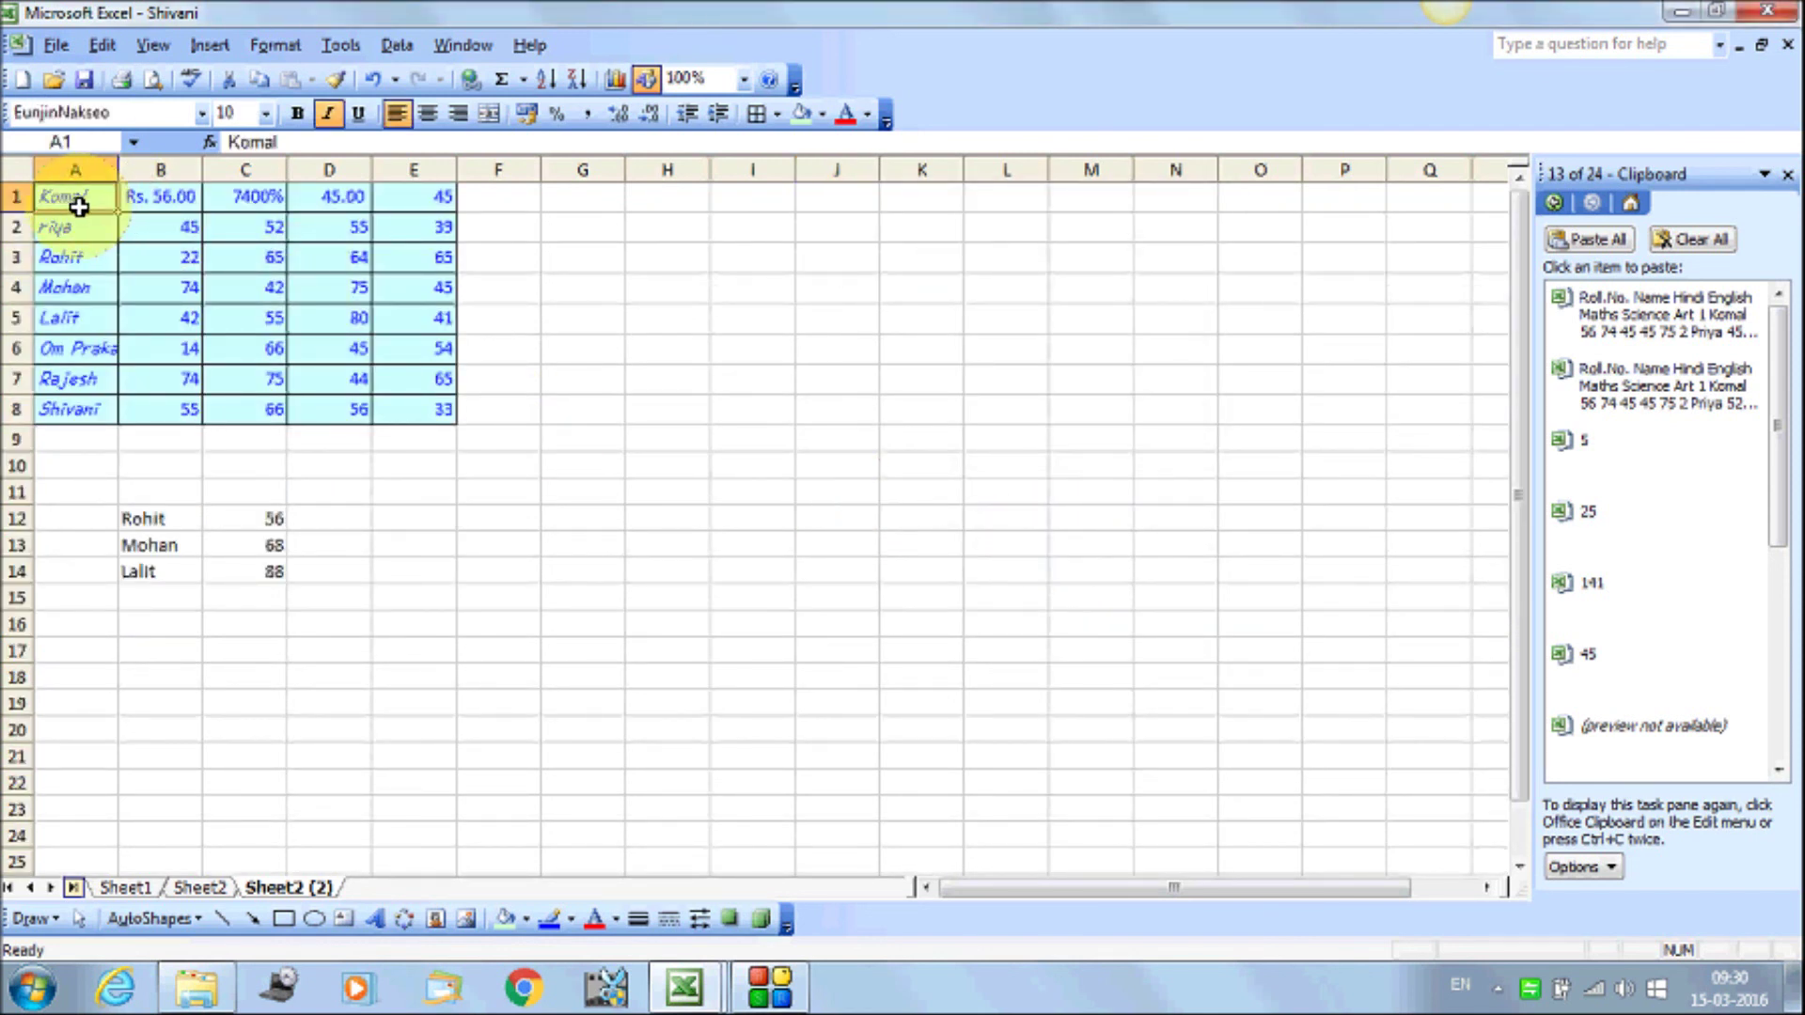
Type the label 'Ctrl+F' into cell G7 after browsing the full Edit menu
{"action": "left_click", "coordinate": [102, 44]}
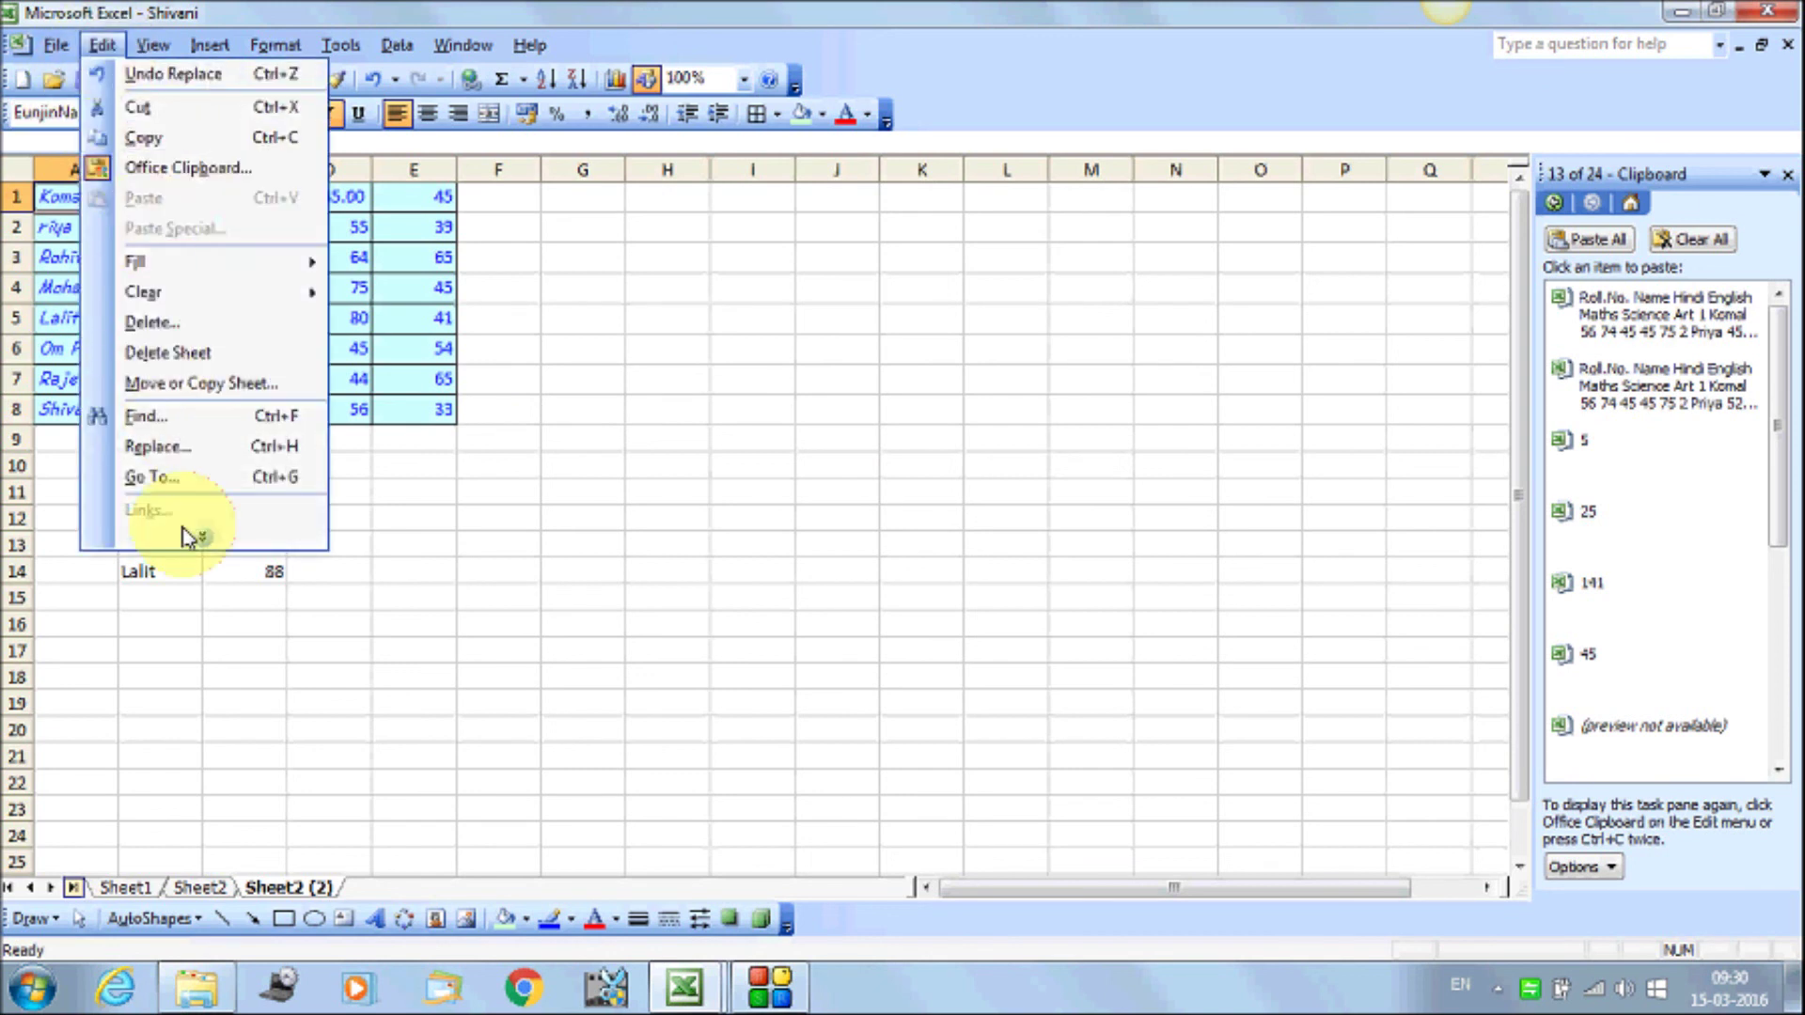
{"action": "left_click", "coordinate": [583, 464]}
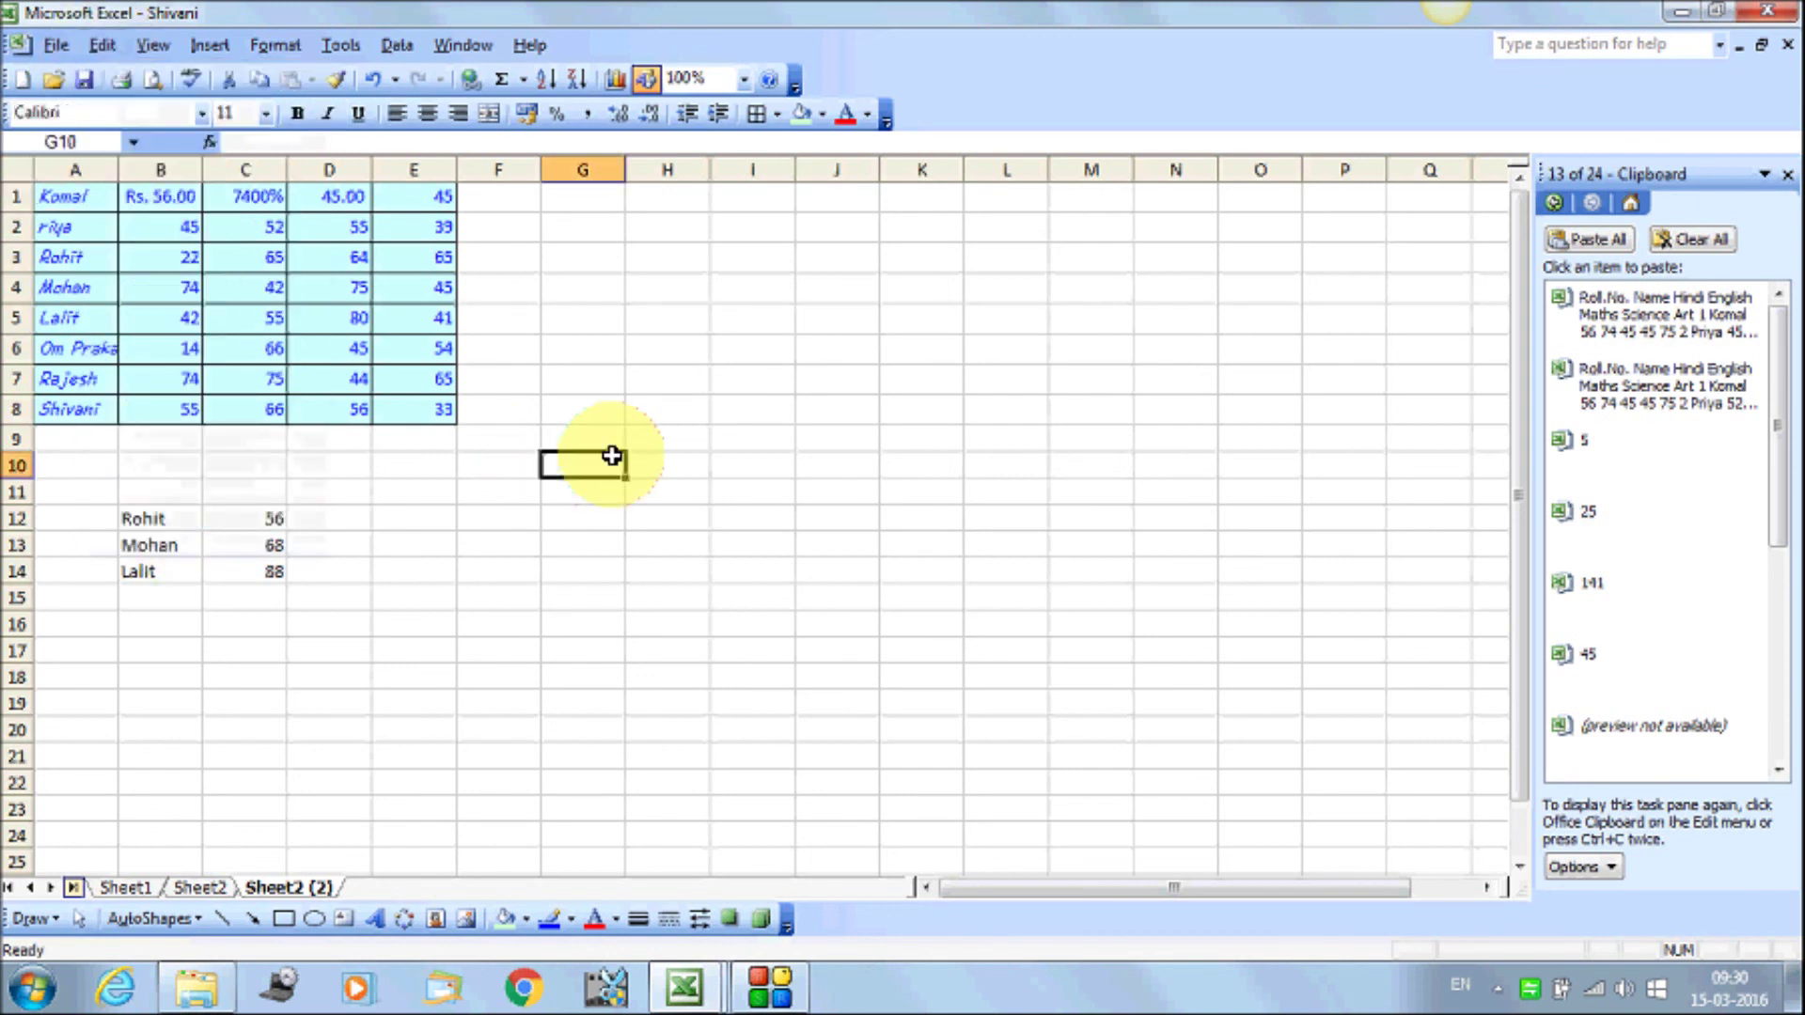
{"action": "left_click", "coordinate": [105, 47]}
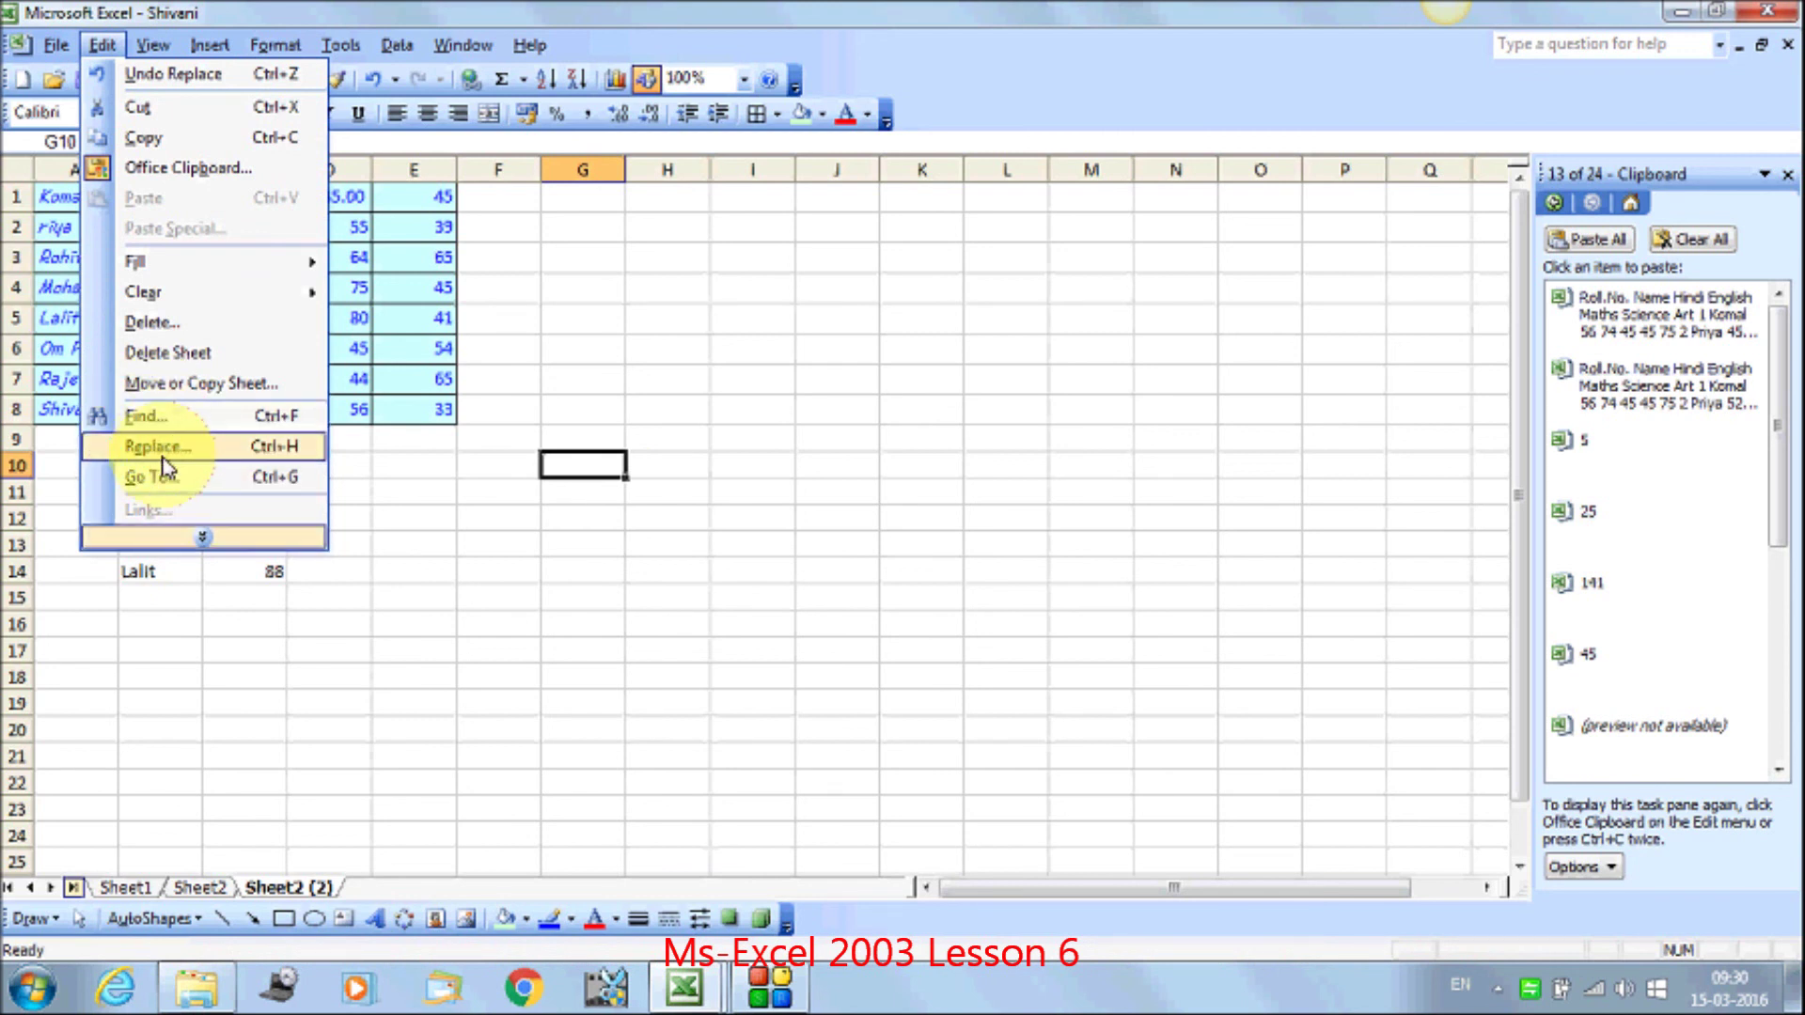
{"action": "left_click", "coordinate": [176, 543]}
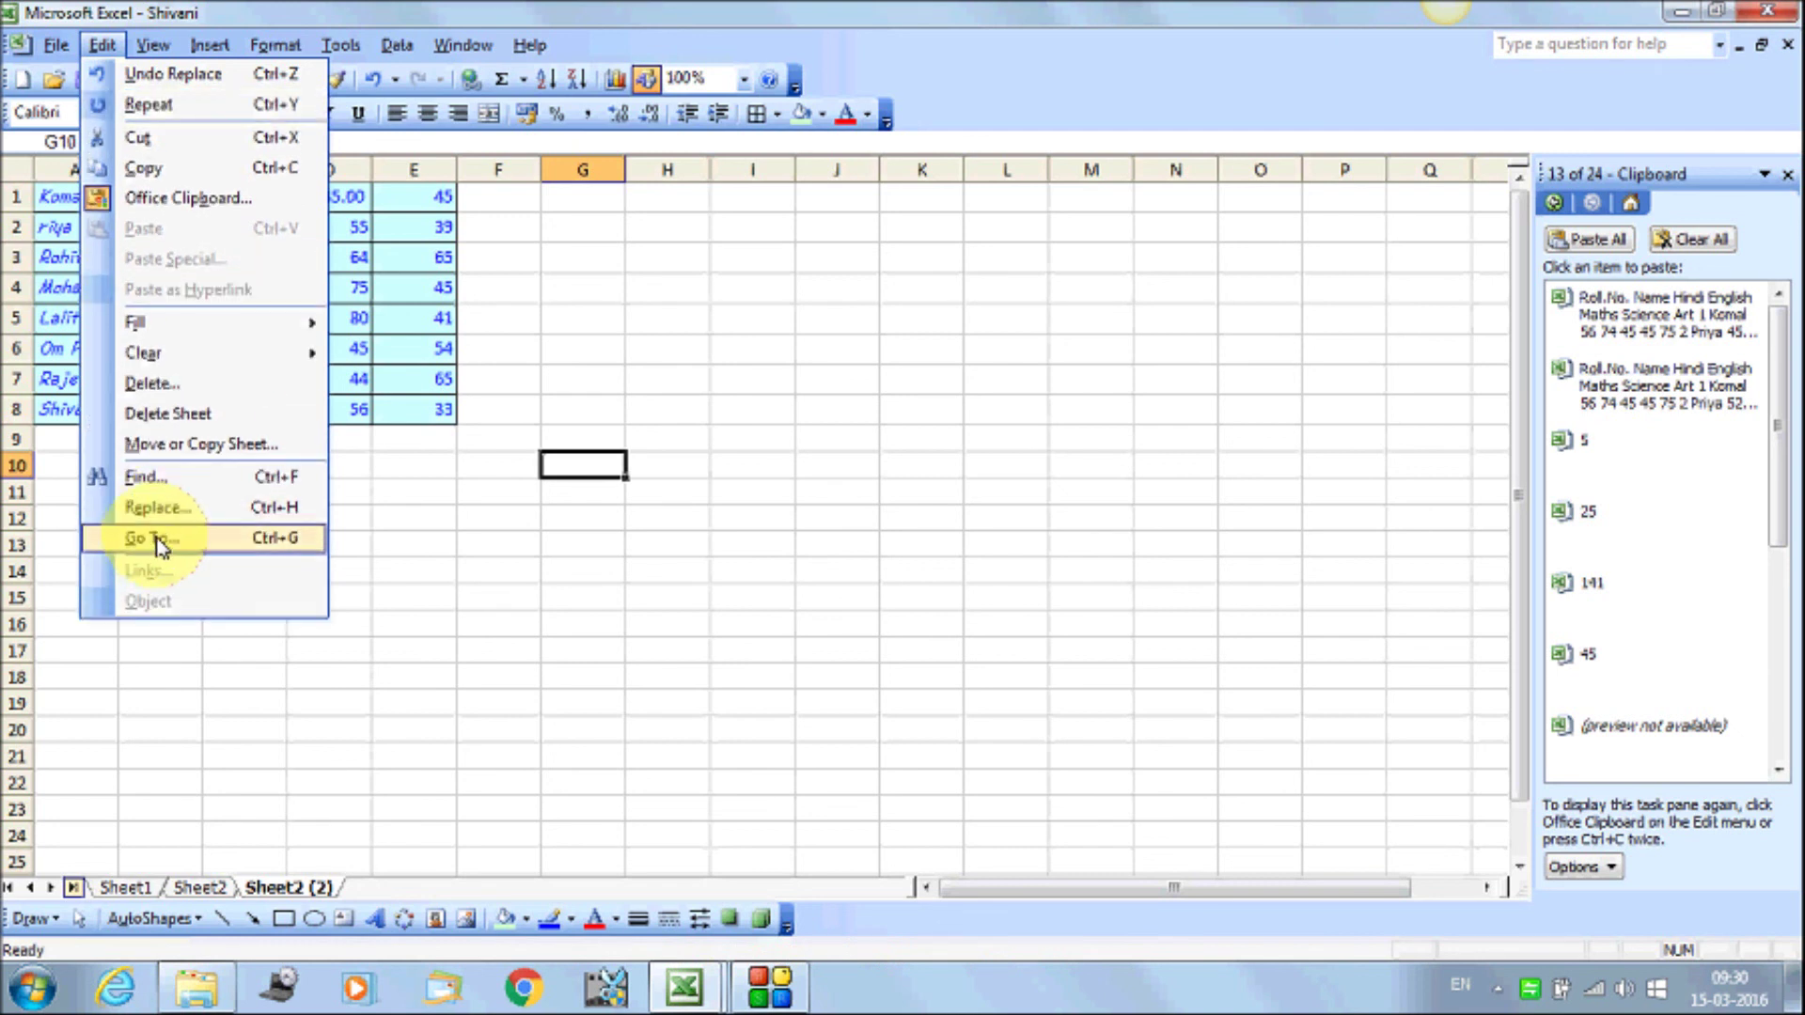
{"action": "left_click", "coordinate": [577, 384]}
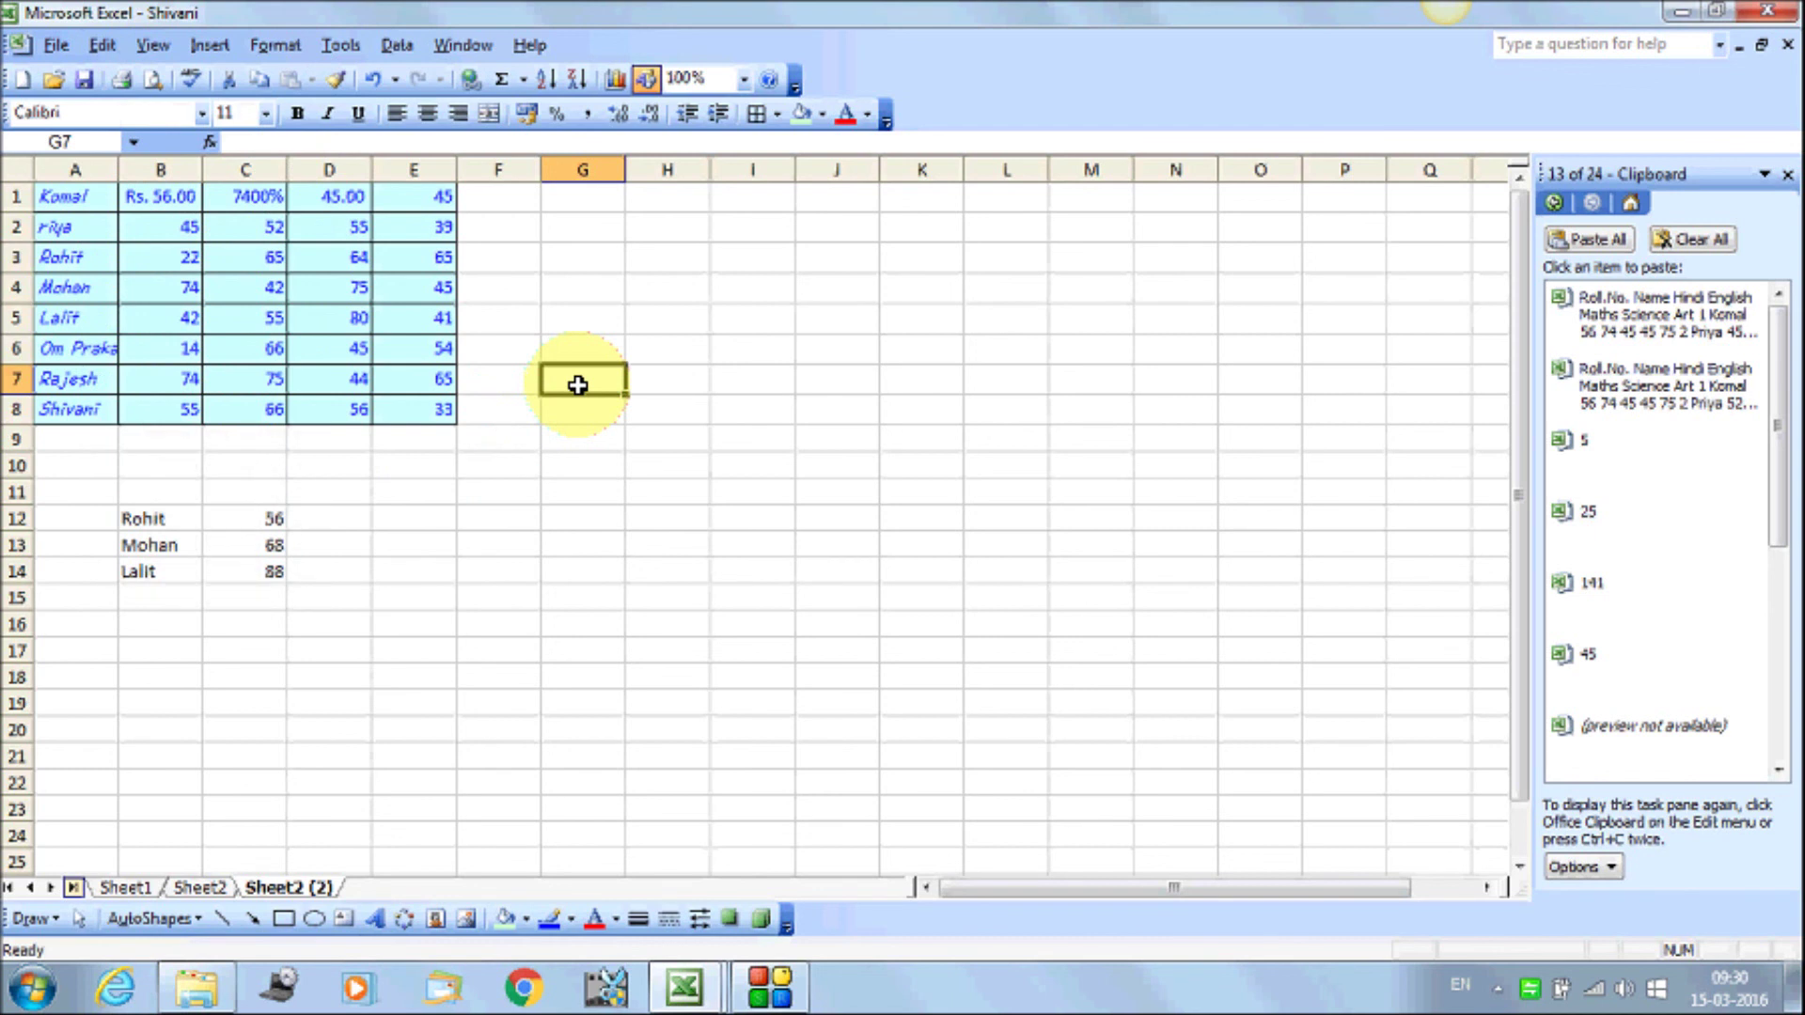
{"action": "type", "text": "Ctrl+F"}
Confirm Ctrl+F in G7, then enter 'Ctrl+H' in G8 and 'Ctrl+G' in G9
{"action": "key", "text": "Return"}
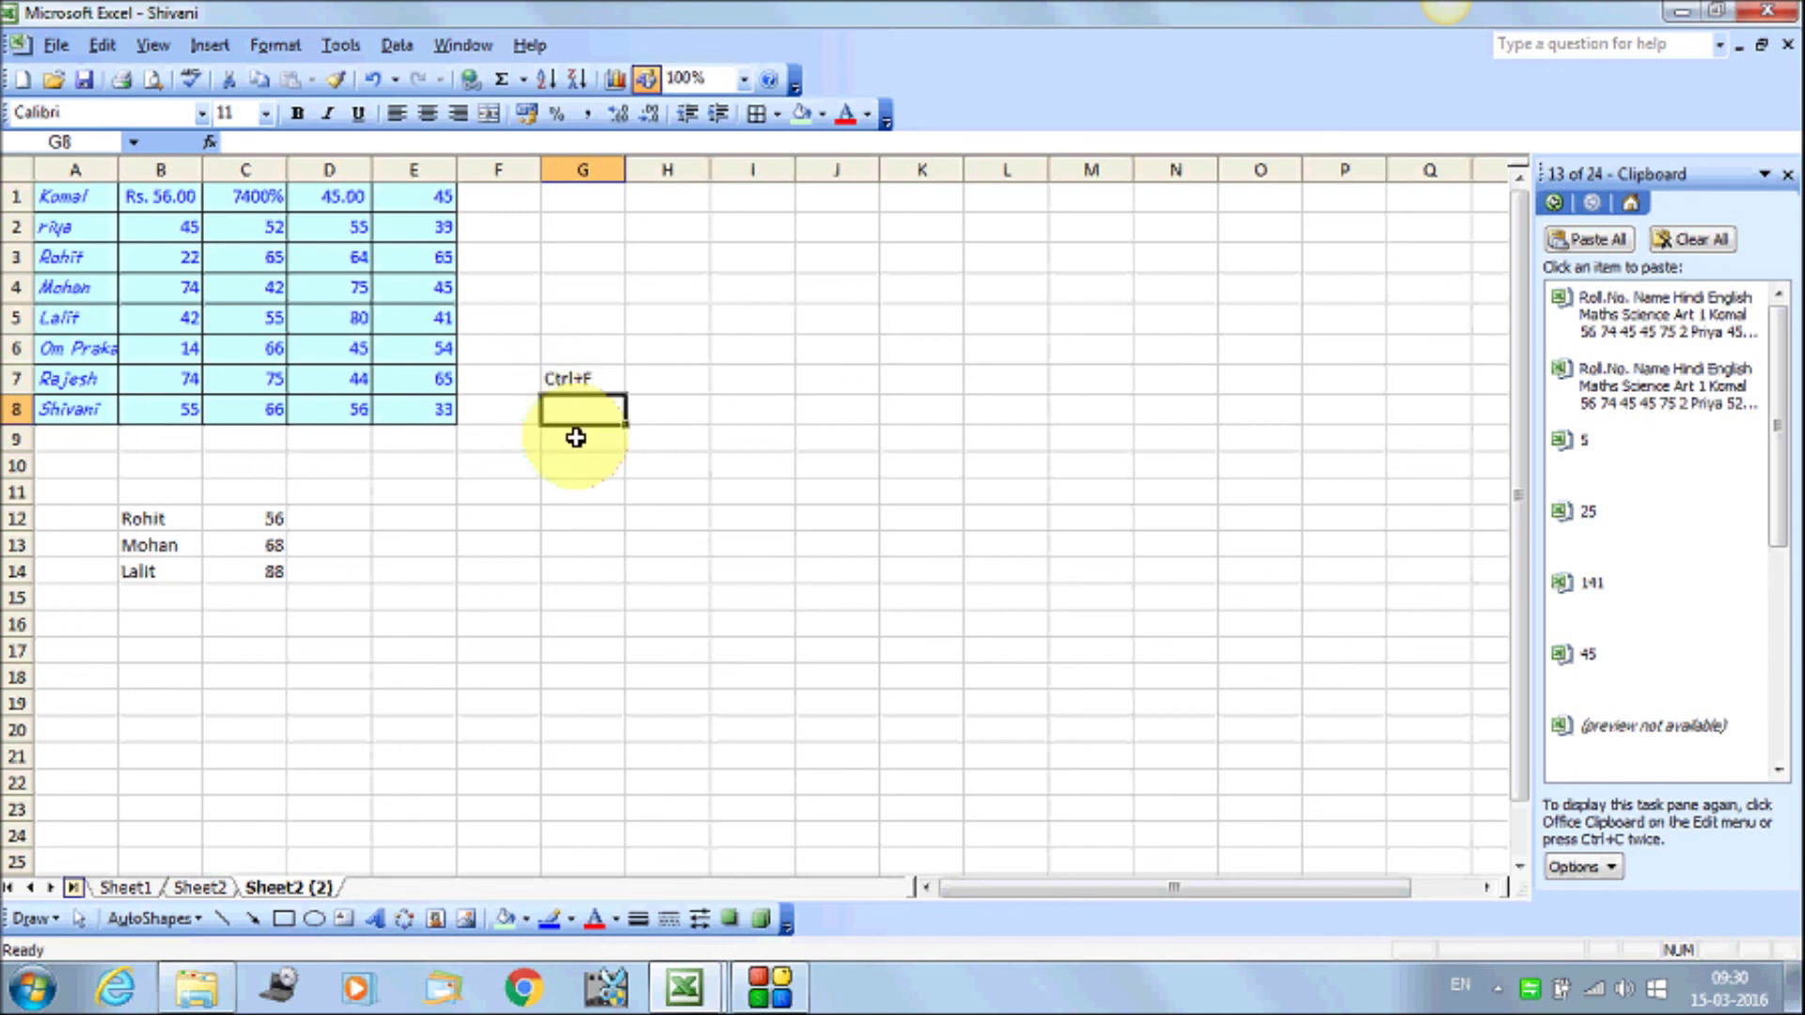
{"action": "type", "text": "Ctrl"}
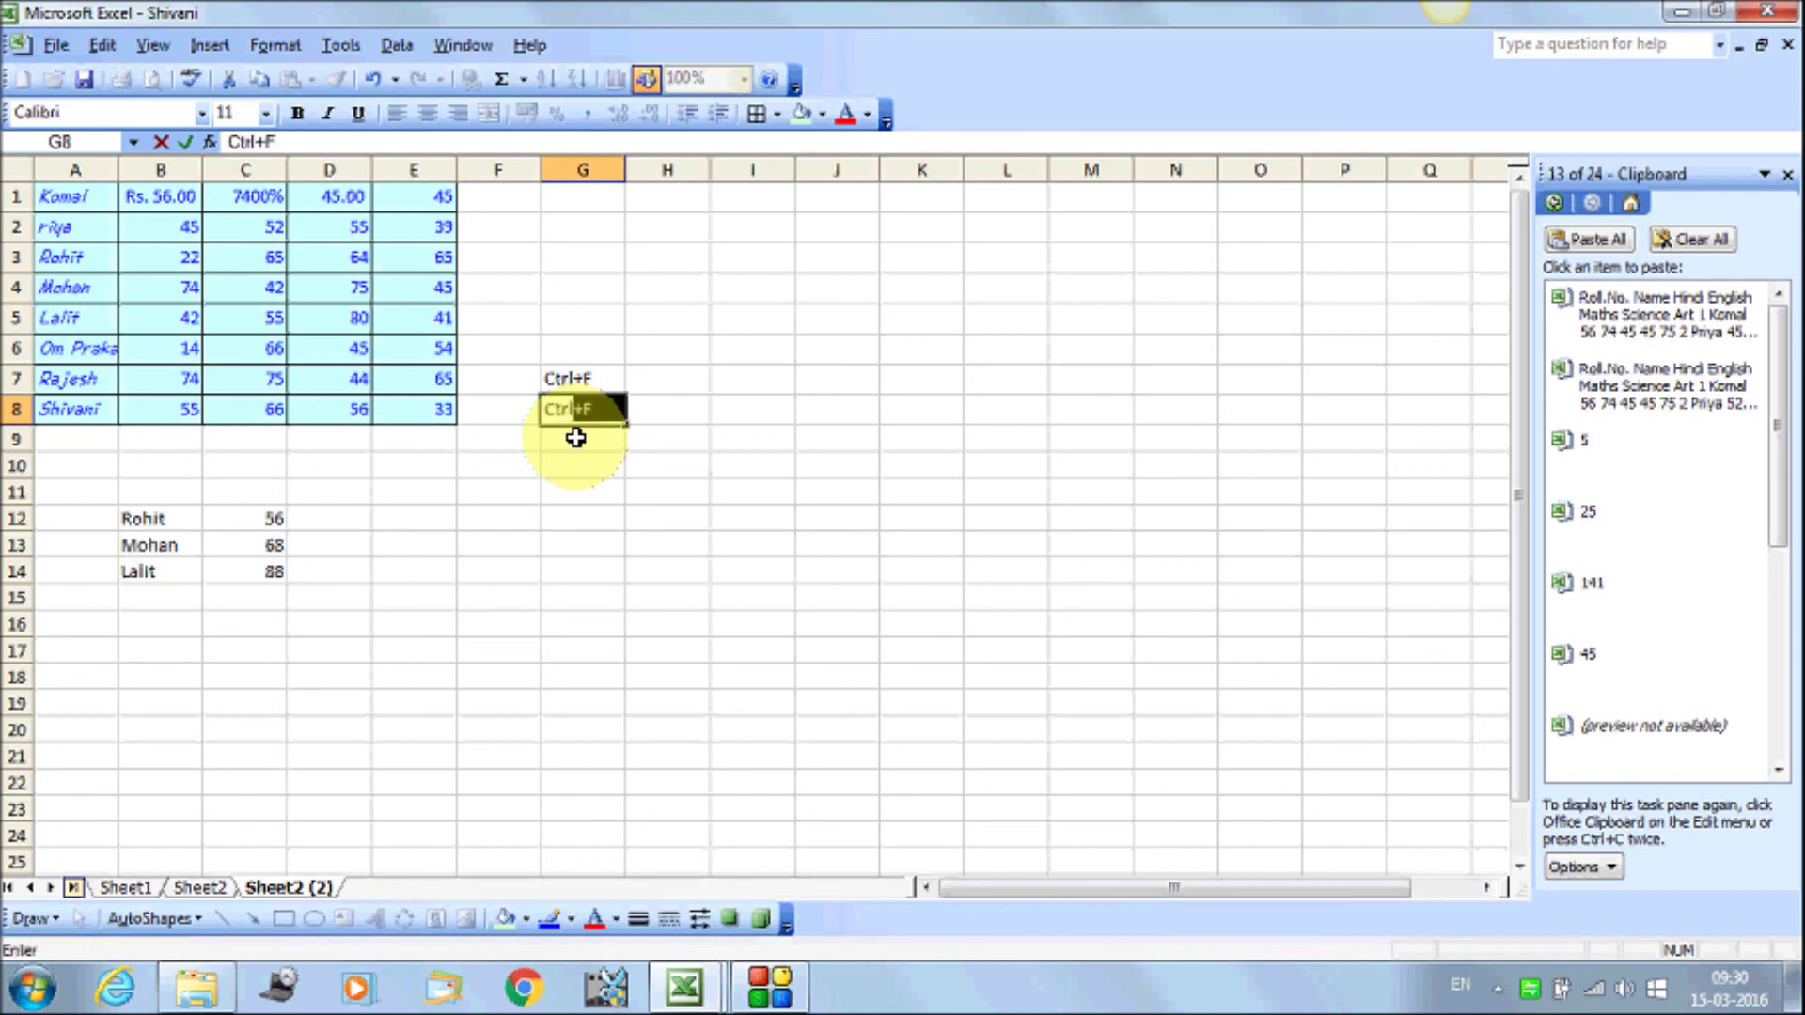
{"action": "type", "text": "+H"}
{"action": "key", "text": "Return"}
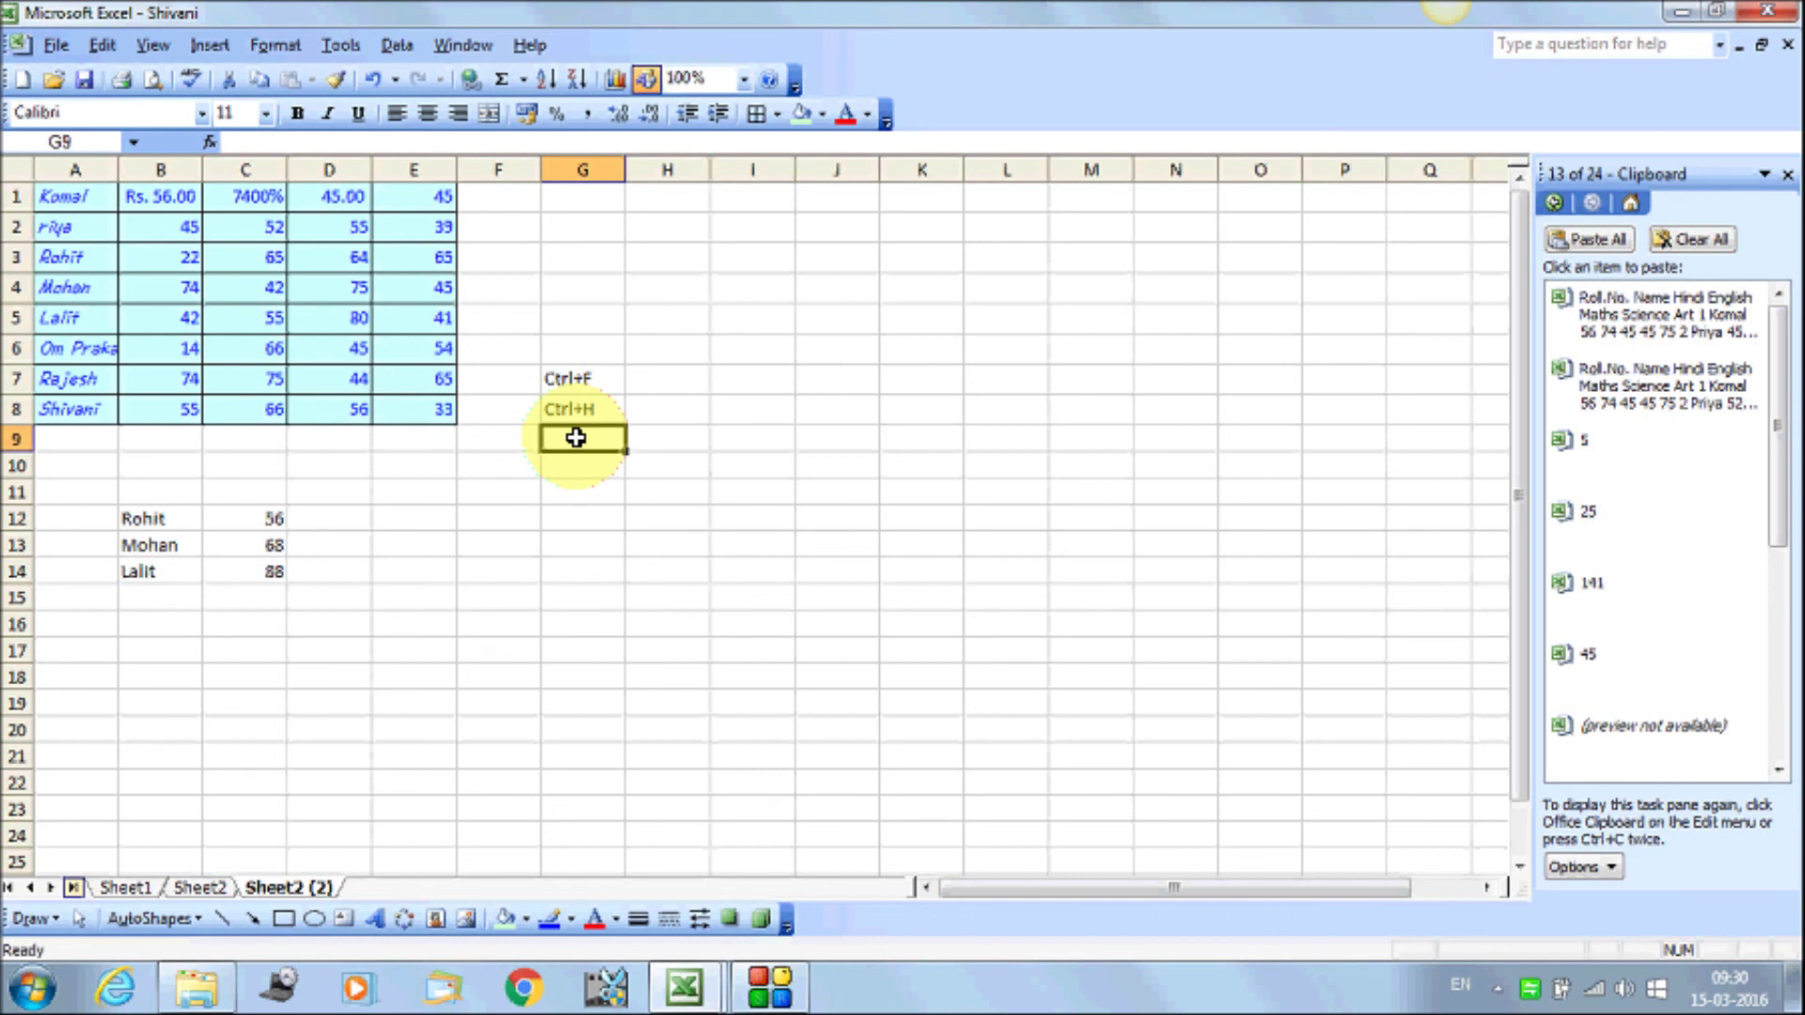
{"action": "type", "text": "Ctr"}
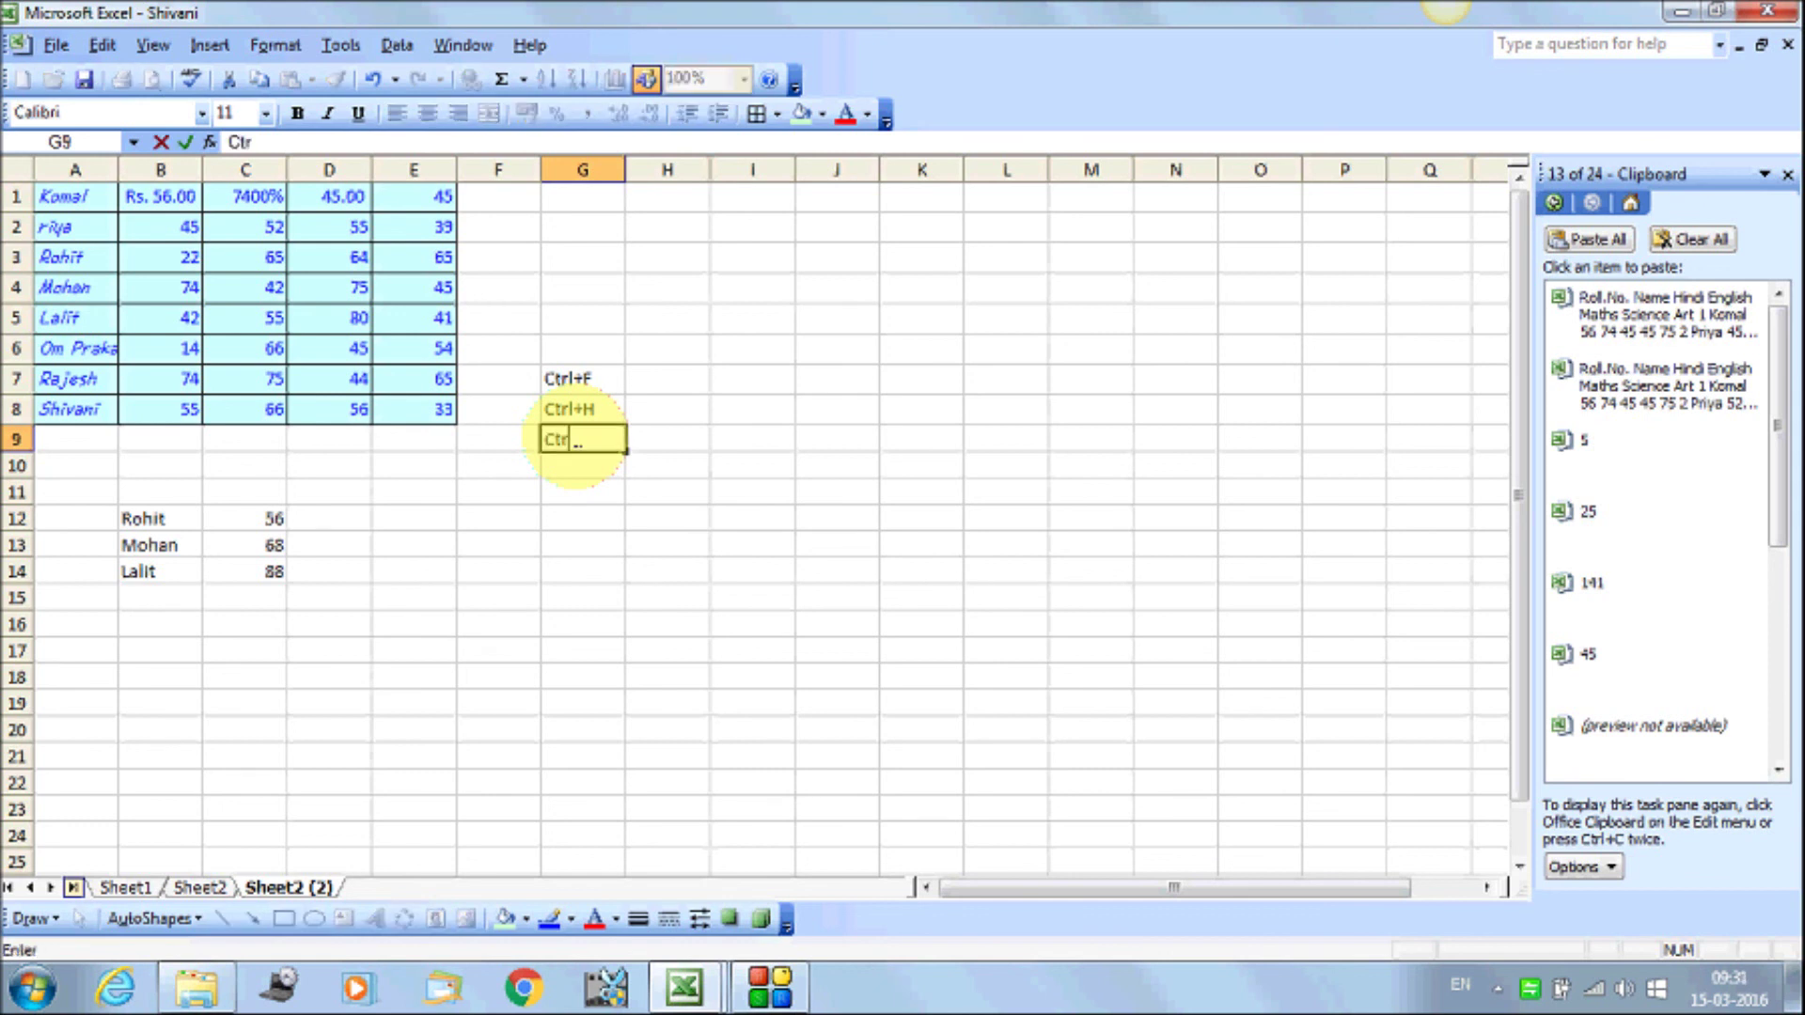
{"action": "type", "text": "l+"}
{"action": "type", "text": "G"}
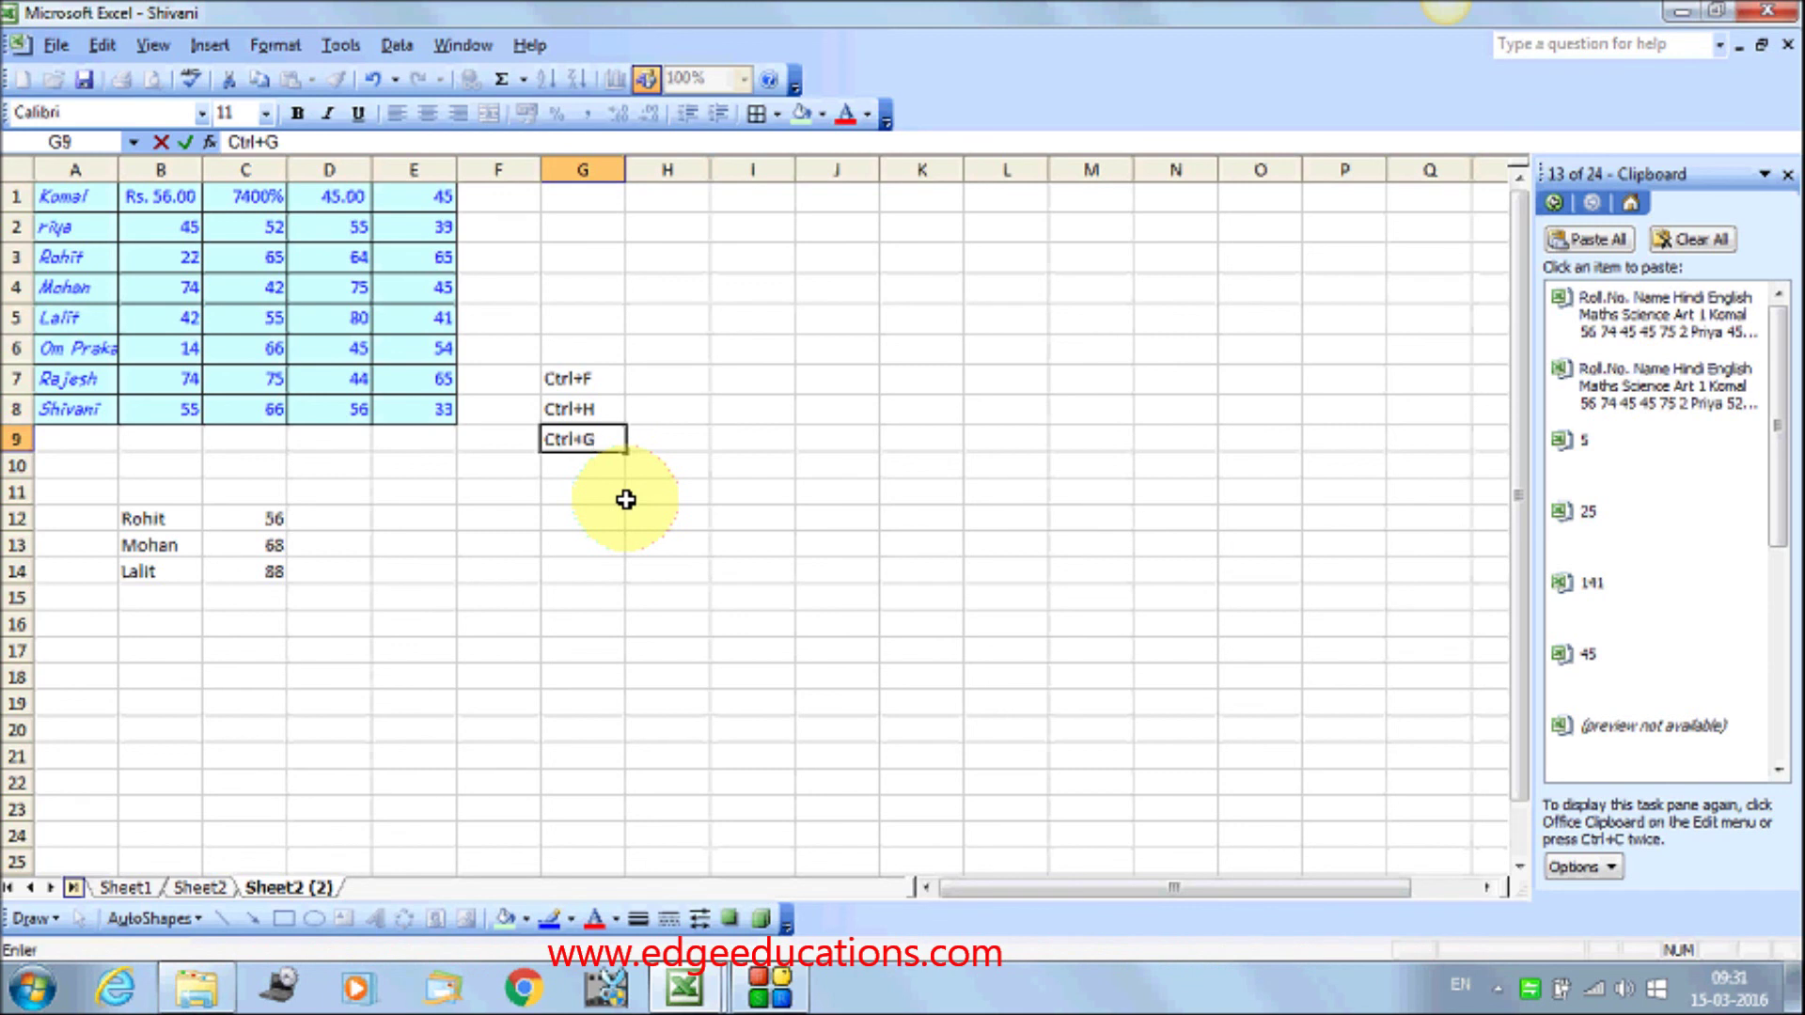
{"action": "key", "text": "Return"}
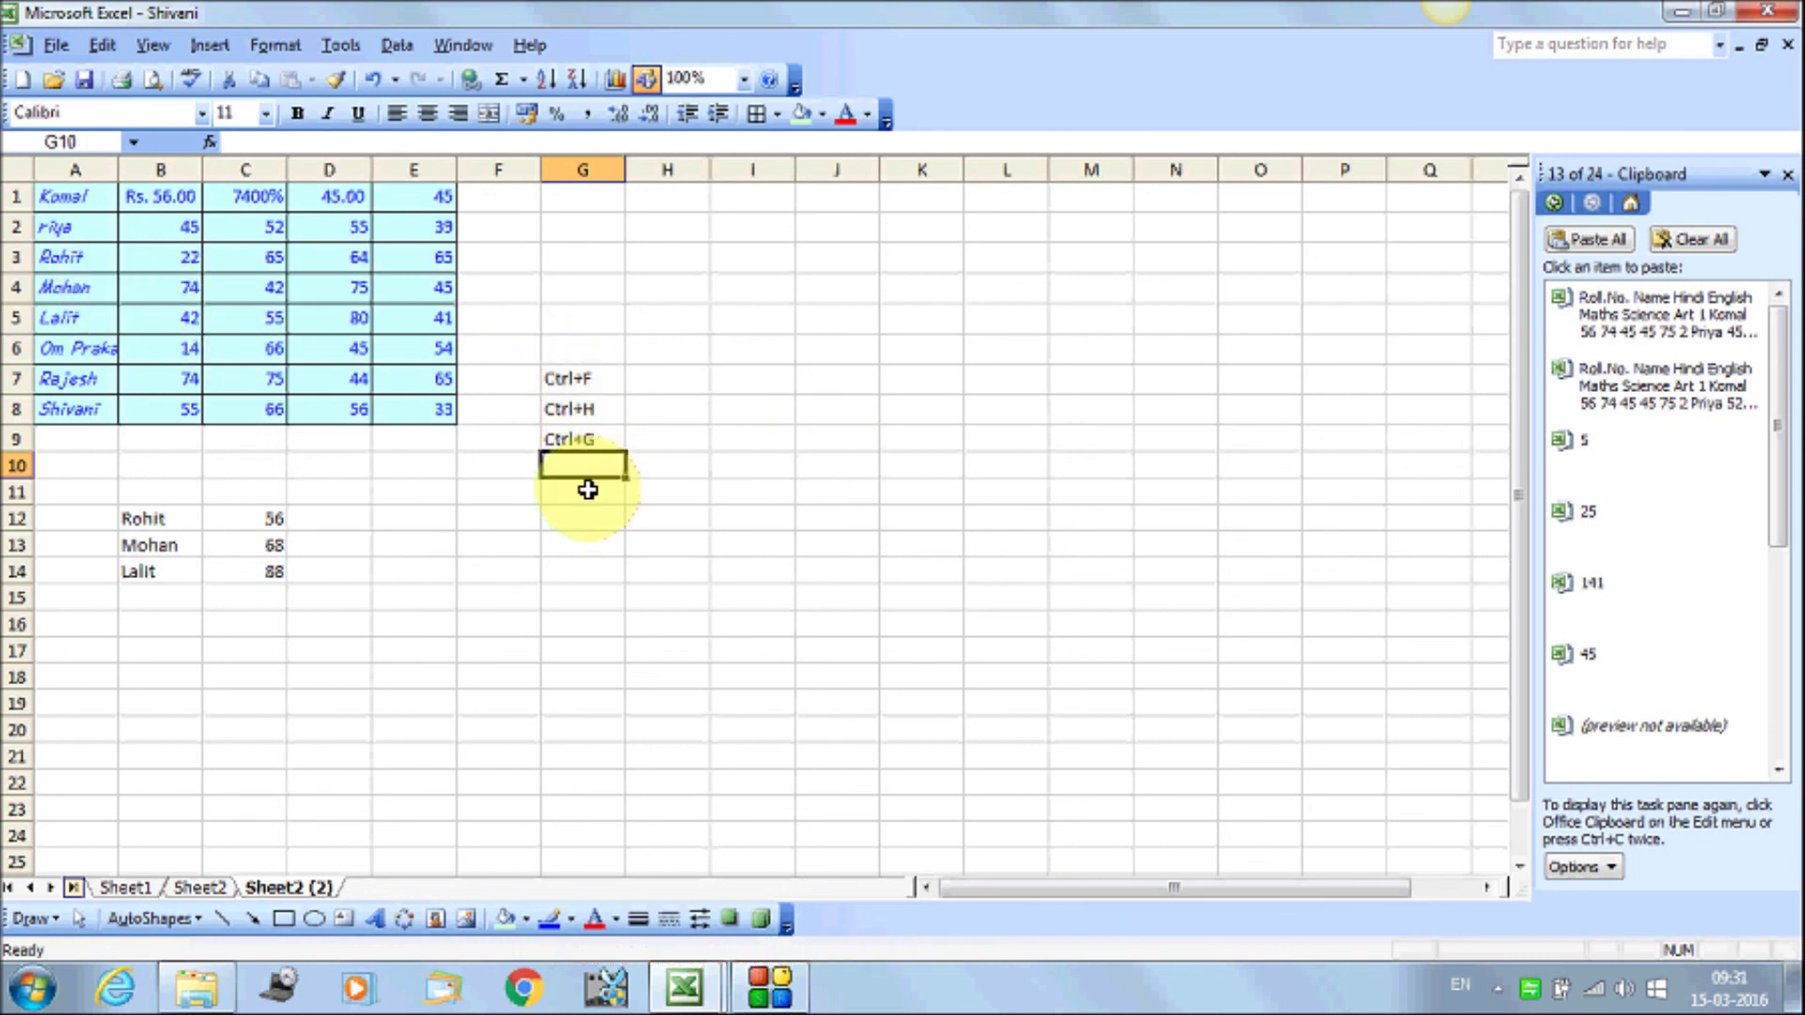
{"action": "left_click", "coordinate": [99, 47]}
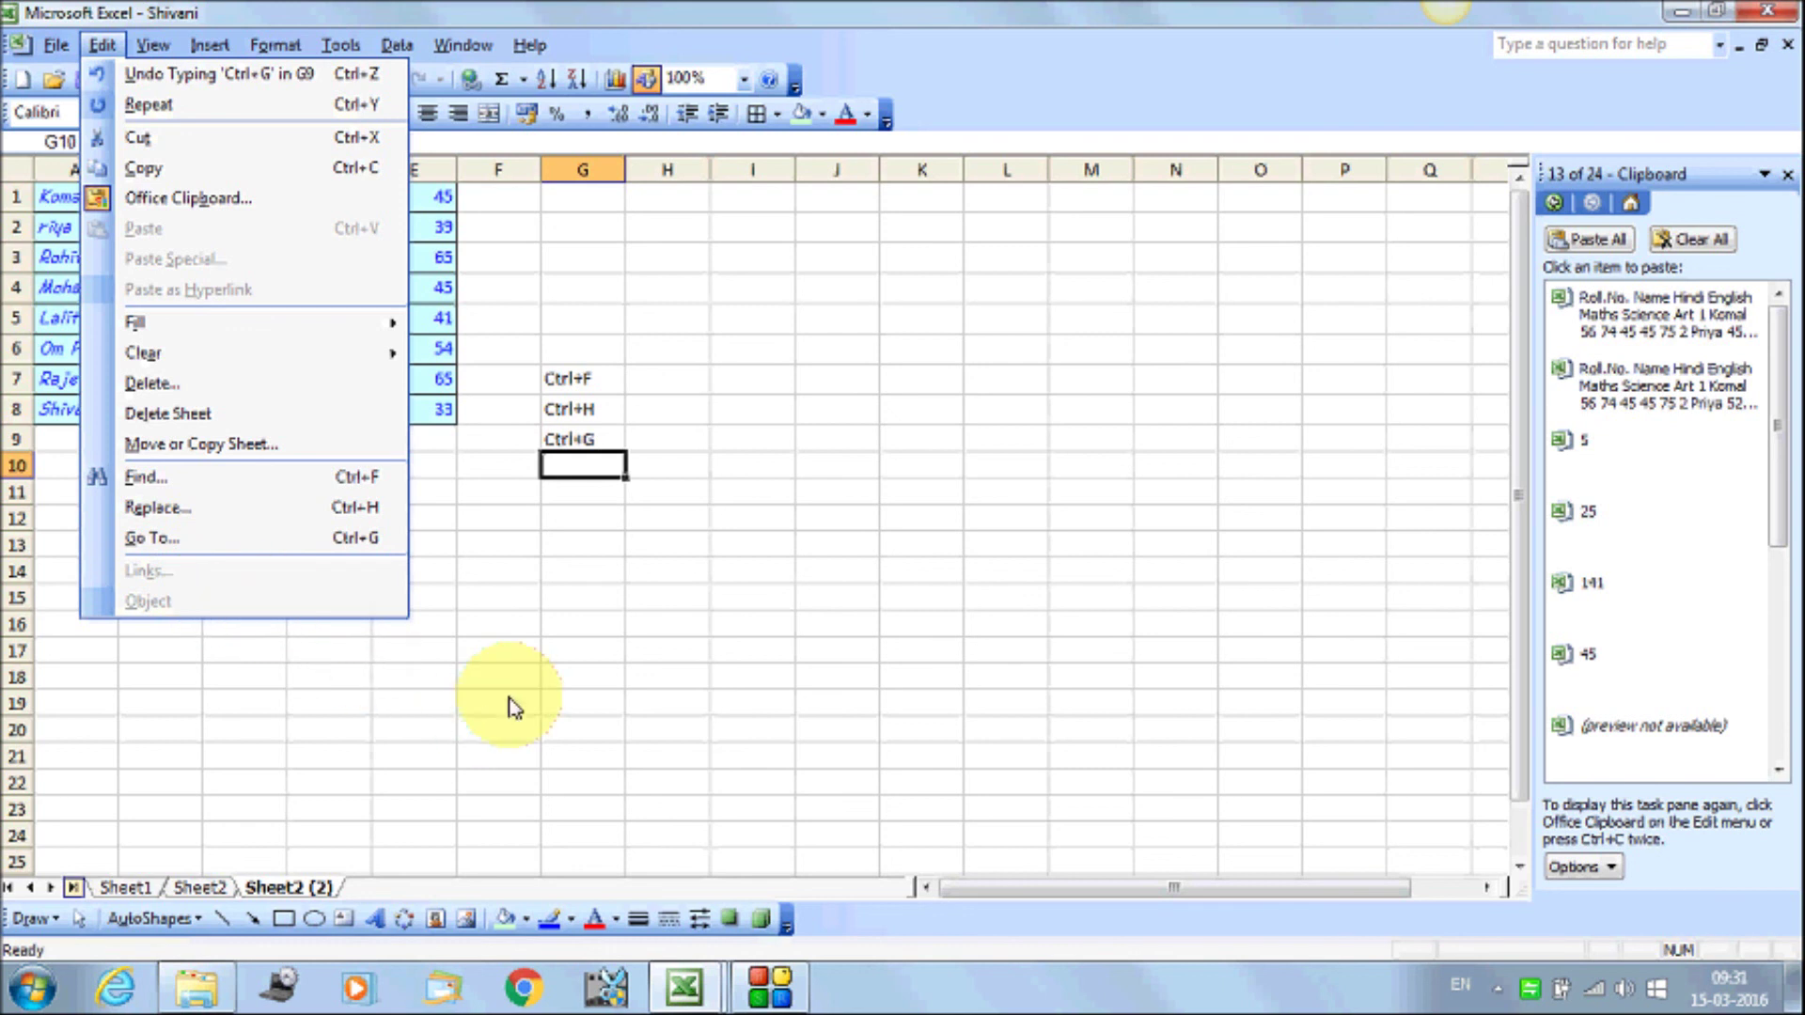
{"action": "left_click", "coordinate": [508, 696]}
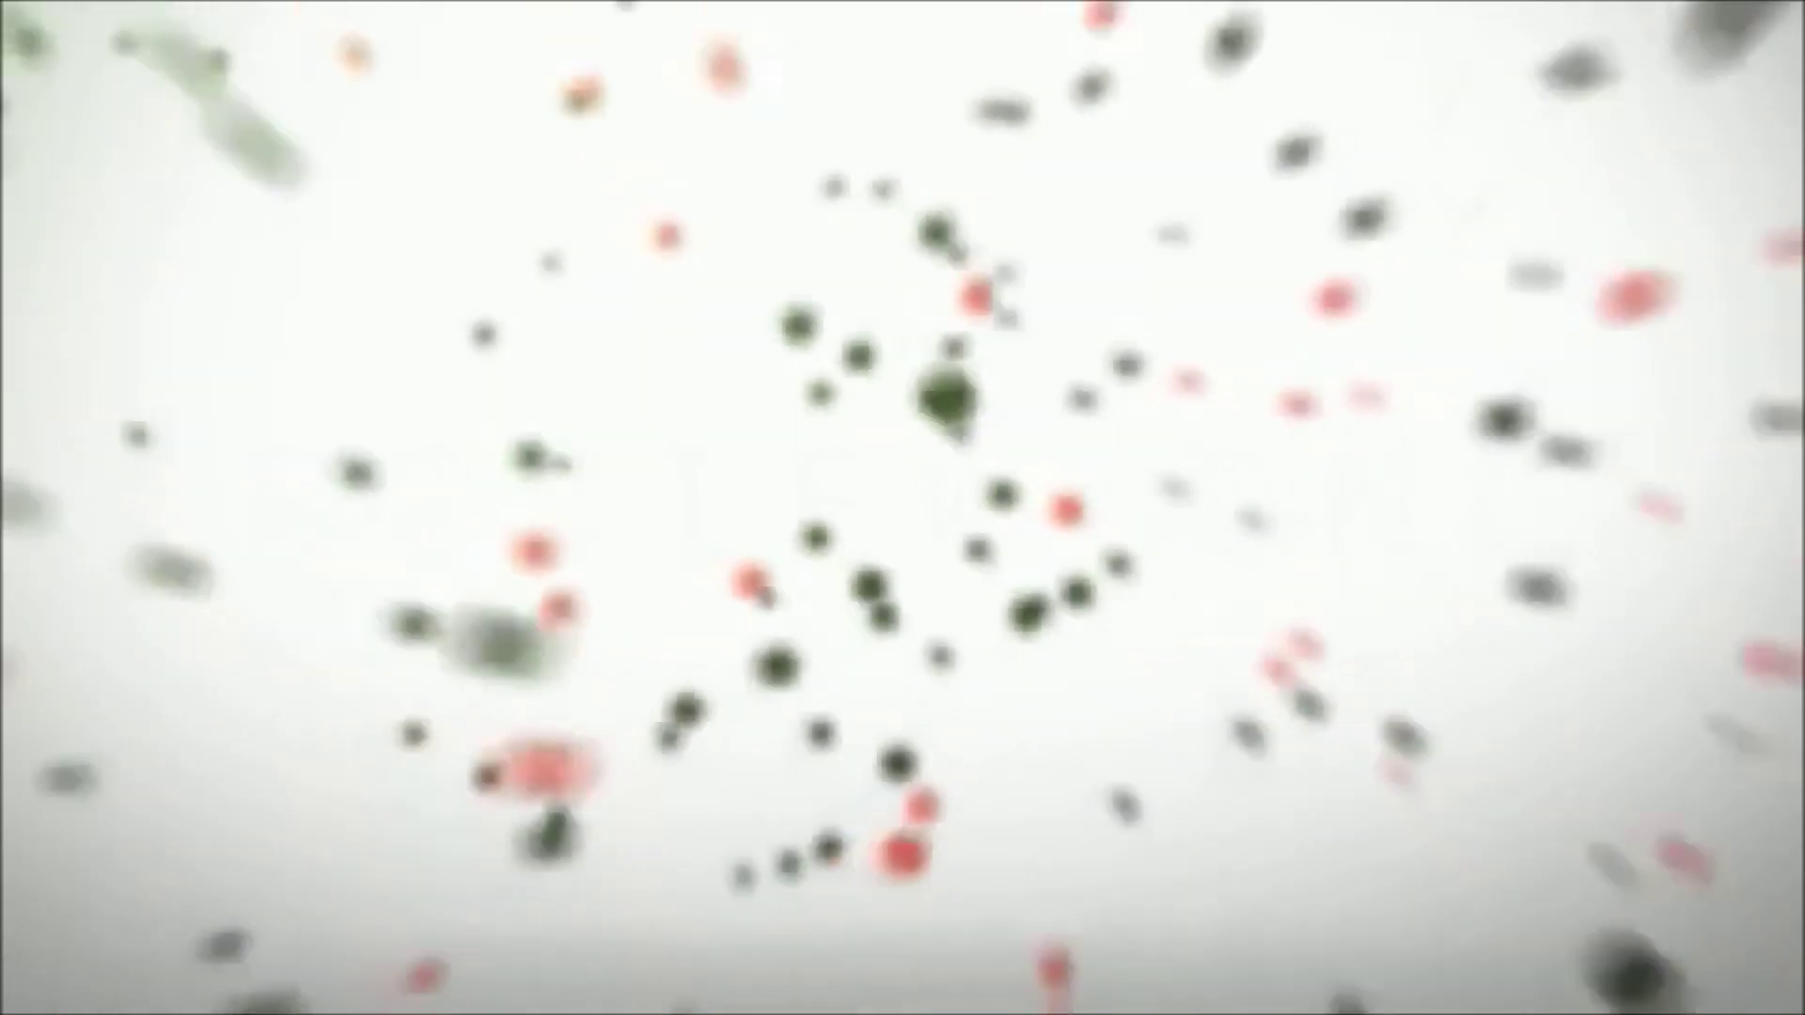